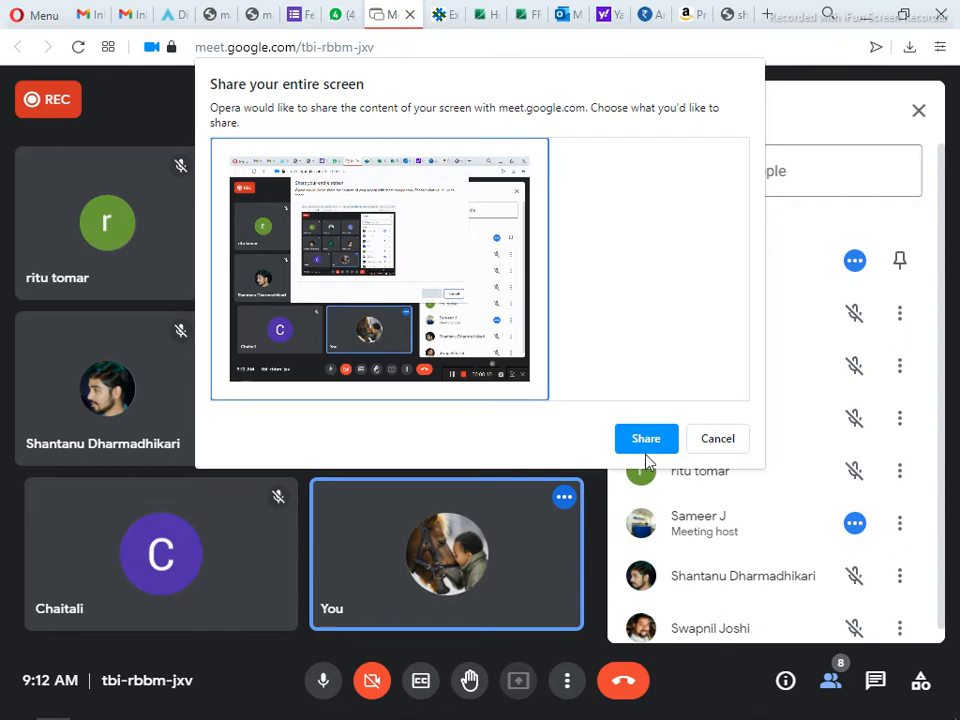
Share the entire screen to the Meet call, ignore the mirror warning, and minimize the browser
left_click(646, 442)
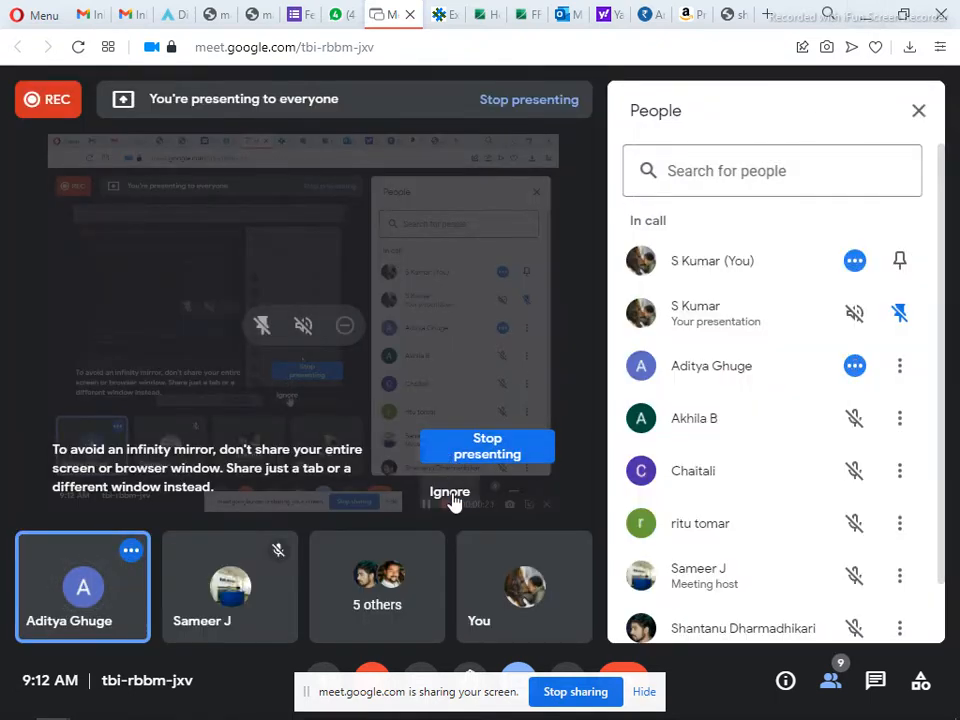
left_click(450, 493)
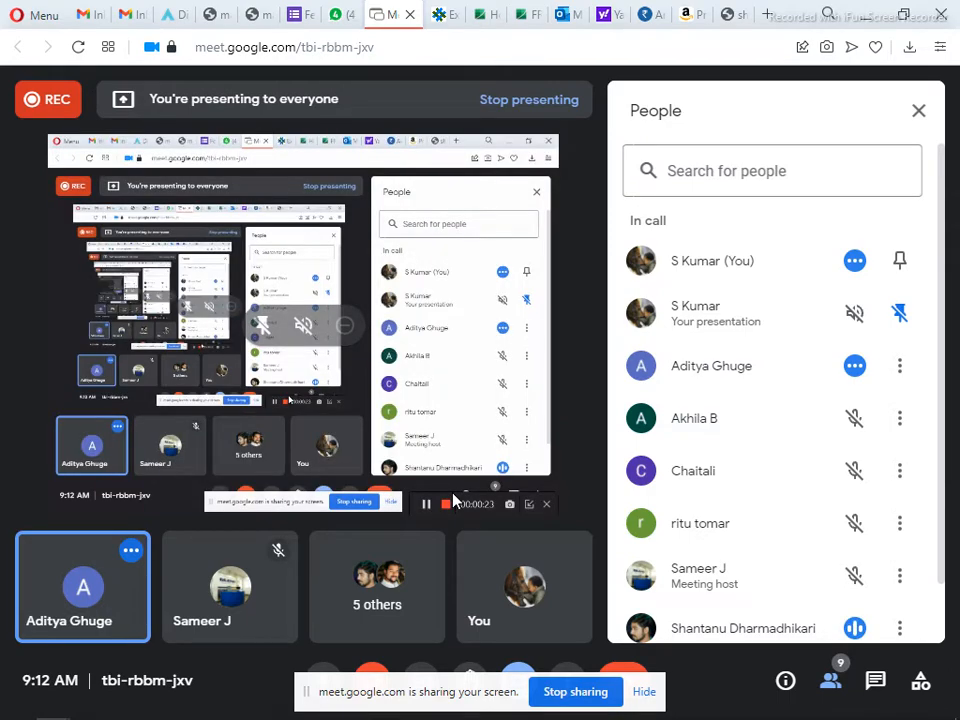
left_click(866, 20)
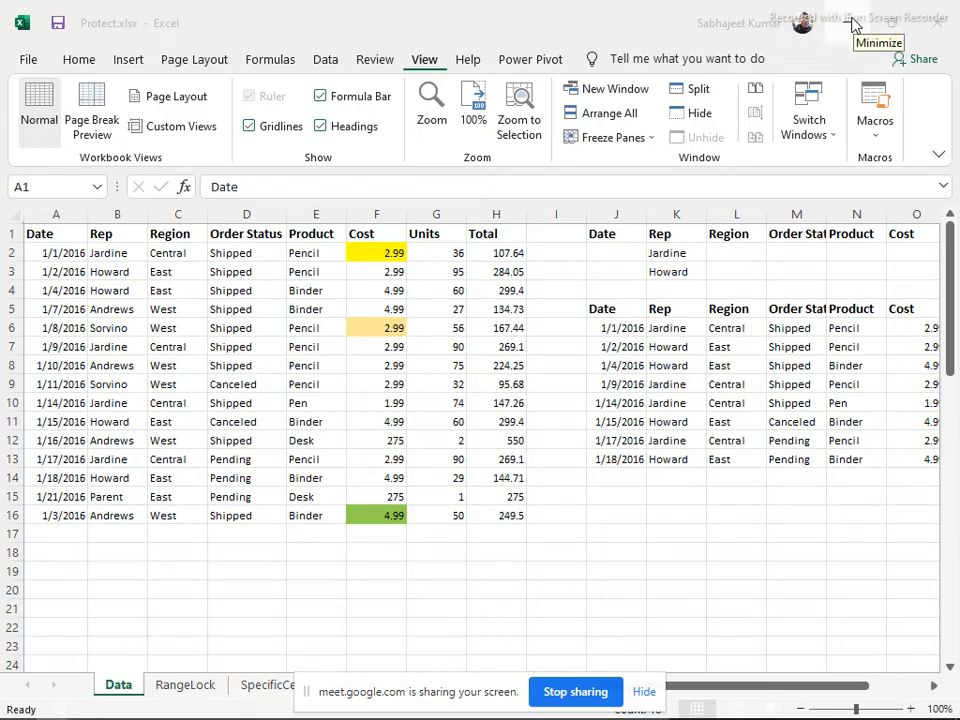
Minimize the Protect.xlsx, Range Protect.docx and Class1.xlsx windows, then bring up the Start menu
left_click(853, 22)
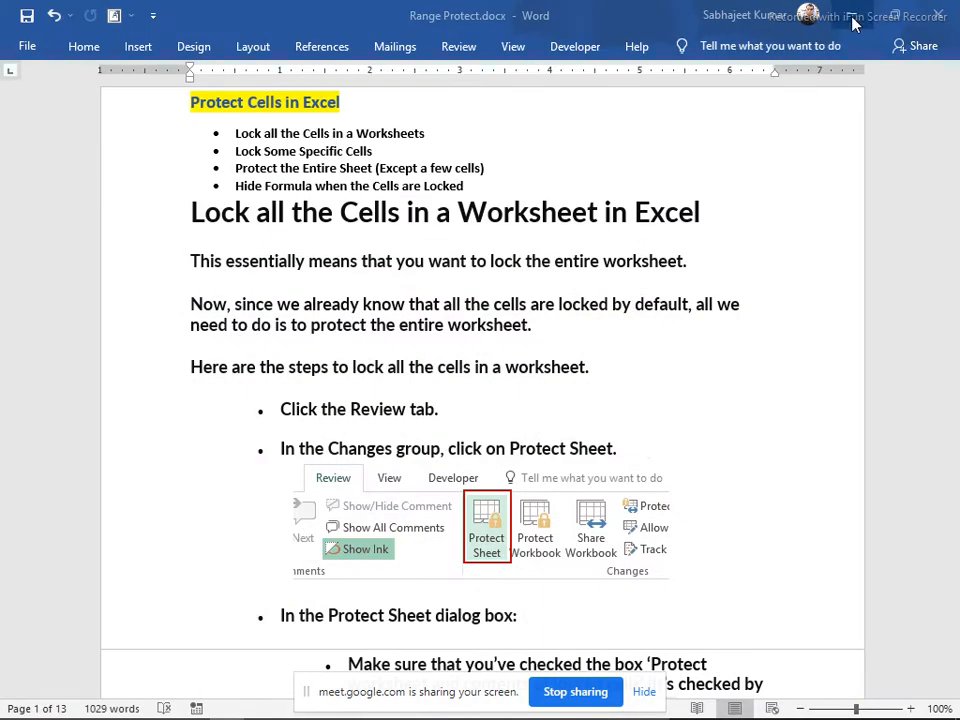
left_click(853, 22)
left_click(853, 22)
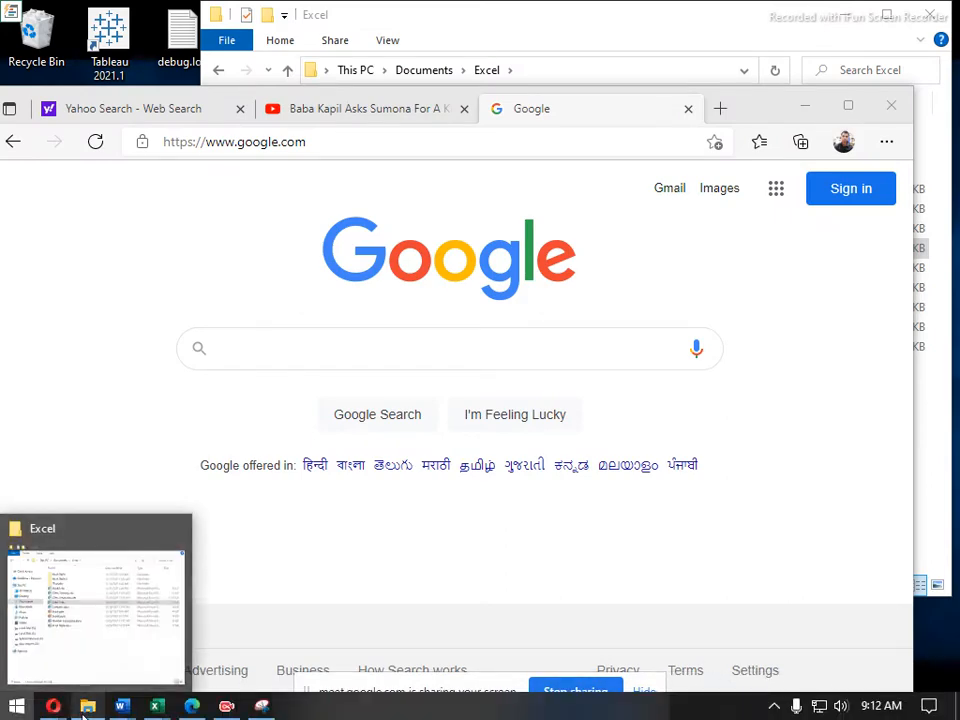
key("super")
Bring Contents.docx to the front and close the SAVE UP TO 50% banner
mouse_move(121, 705)
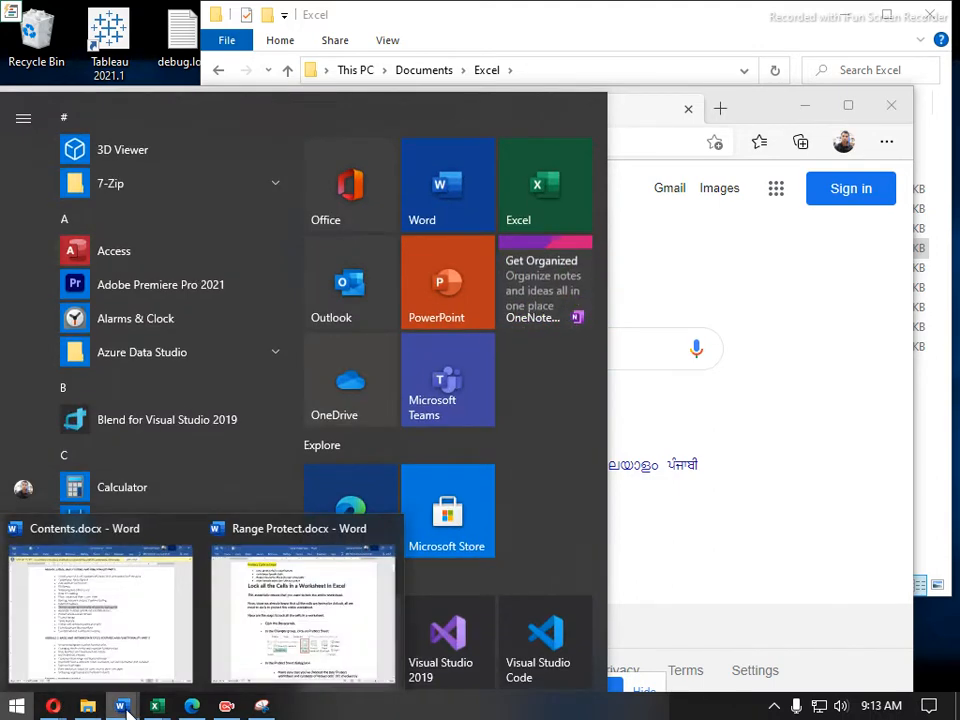
left_click(138, 638)
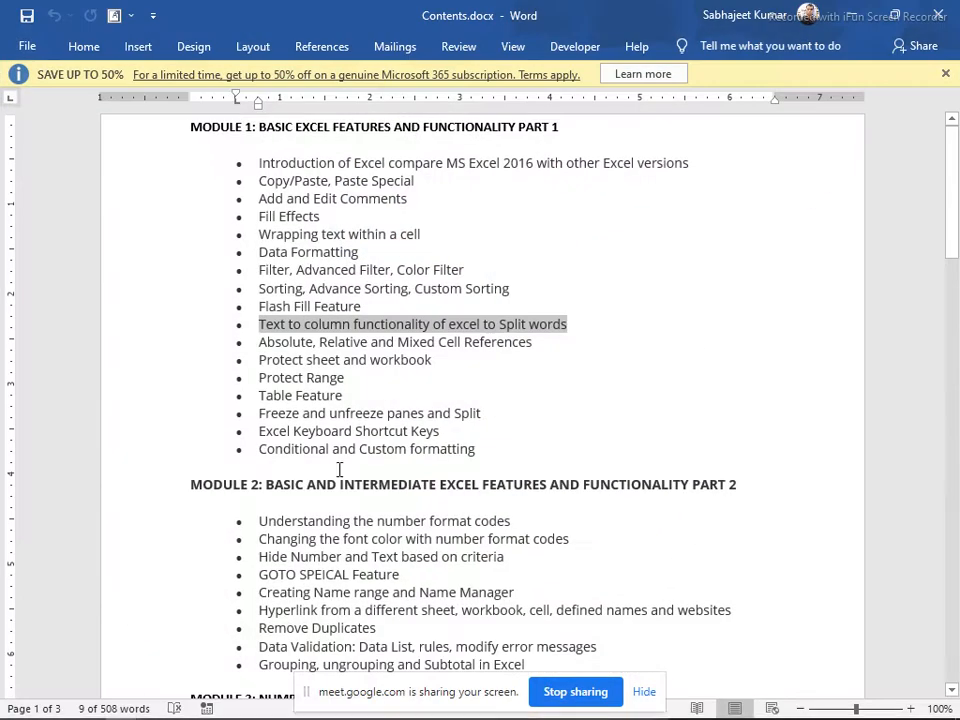
left_click(945, 74)
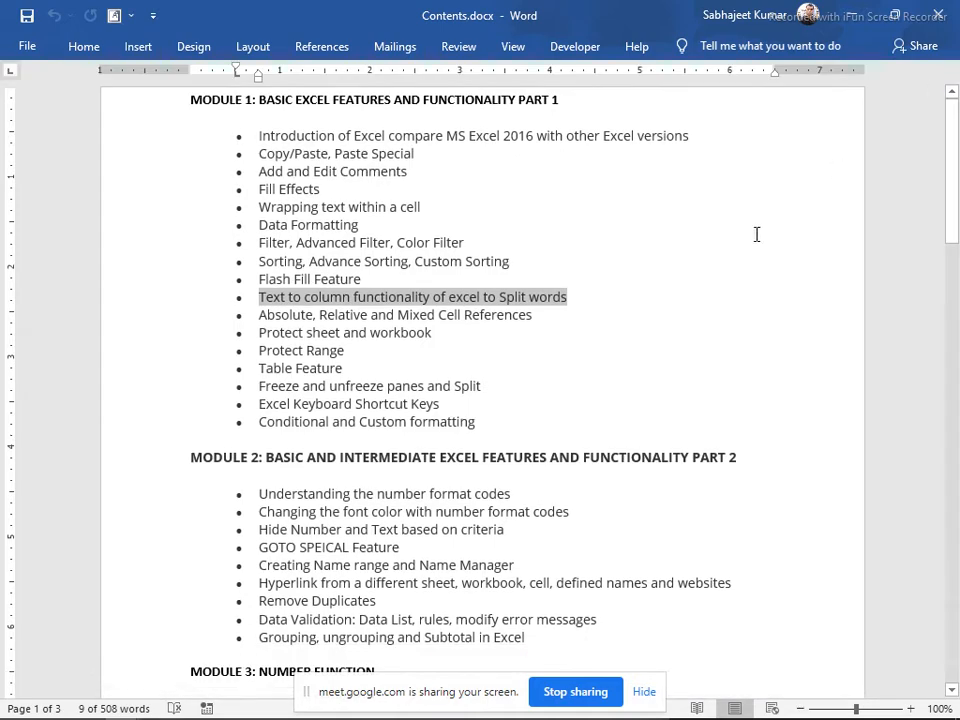
Select the Module 1 topic list and scroll through the outline
left_click(579, 244)
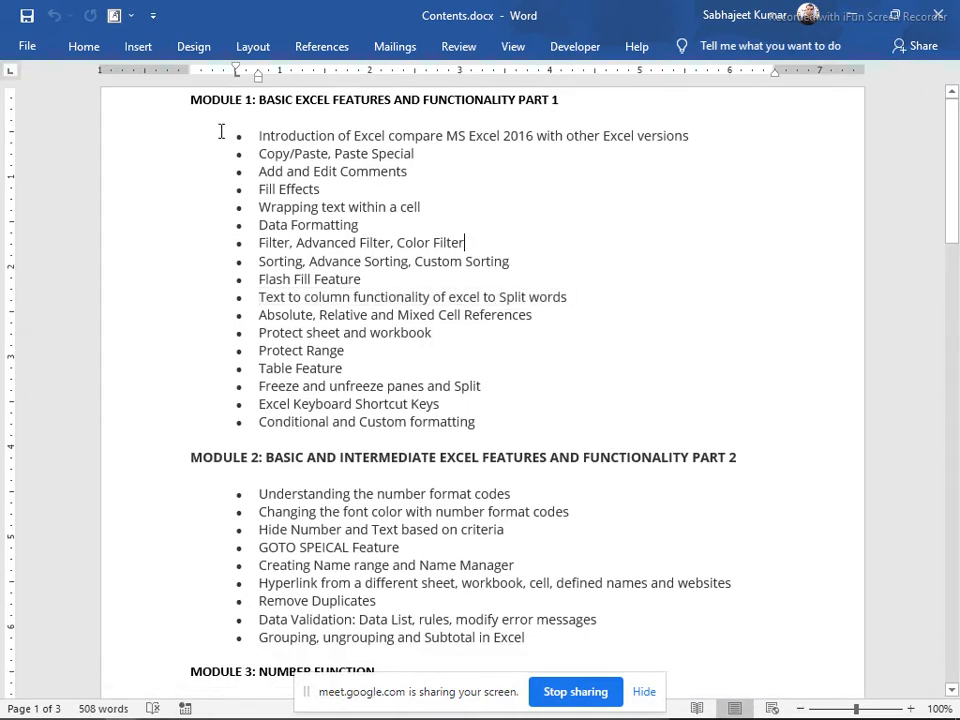
left_click_drag(222, 133, 483, 421)
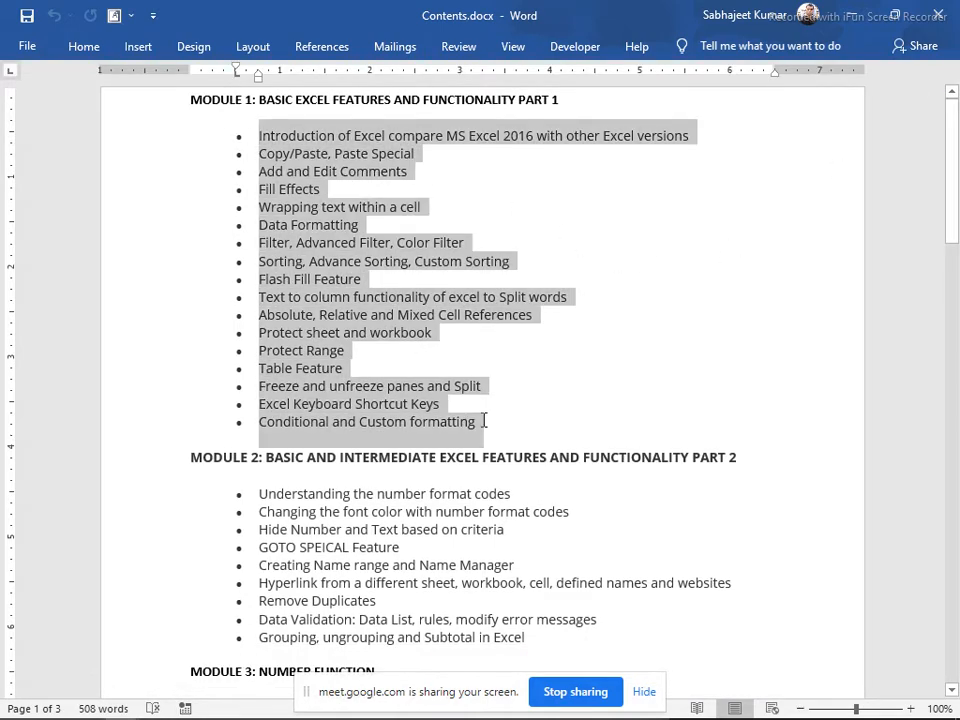
scroll(476, 405, "down", 20)
scroll(470, 396, "down", 5)
scroll(473, 381, "up", 2)
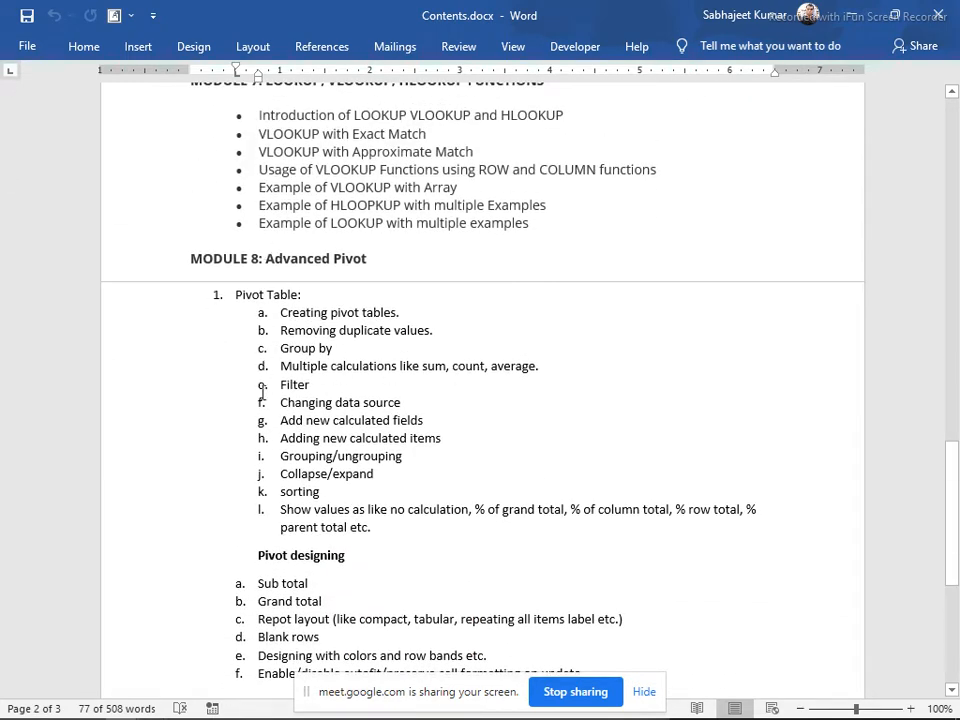
scroll(264, 491, "up", 2)
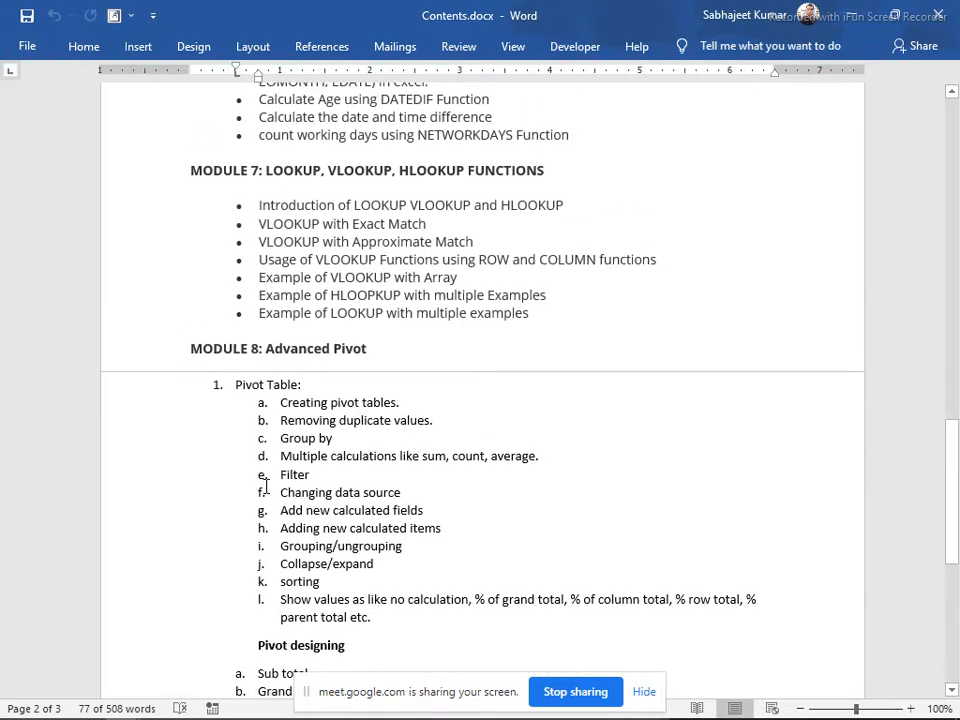
scroll(266, 486, "up", 20)
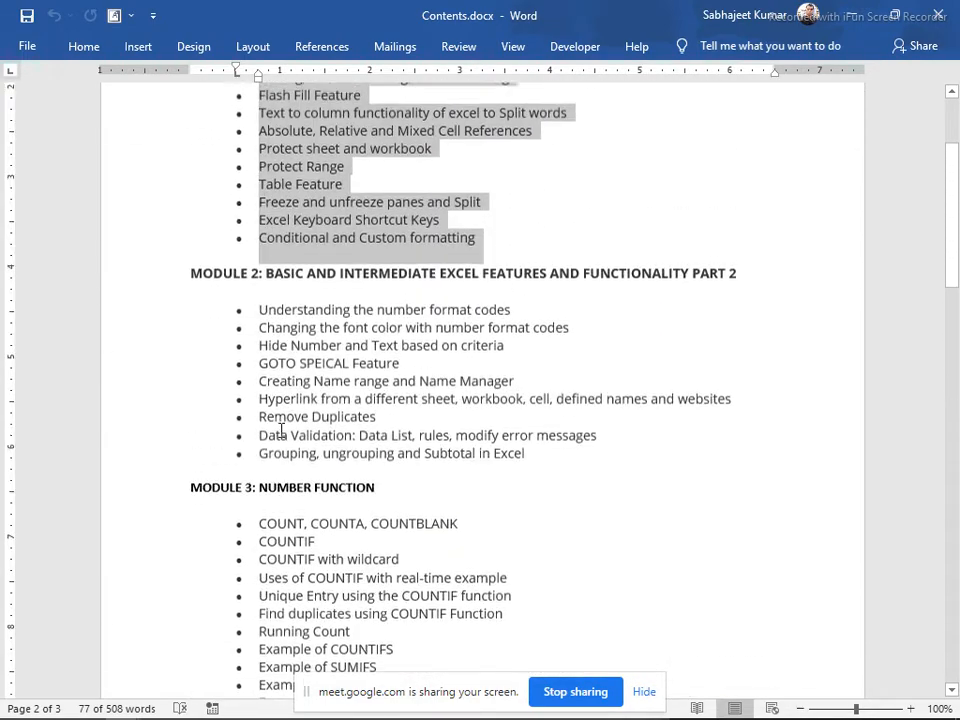
scroll(341, 332, "up", 4)
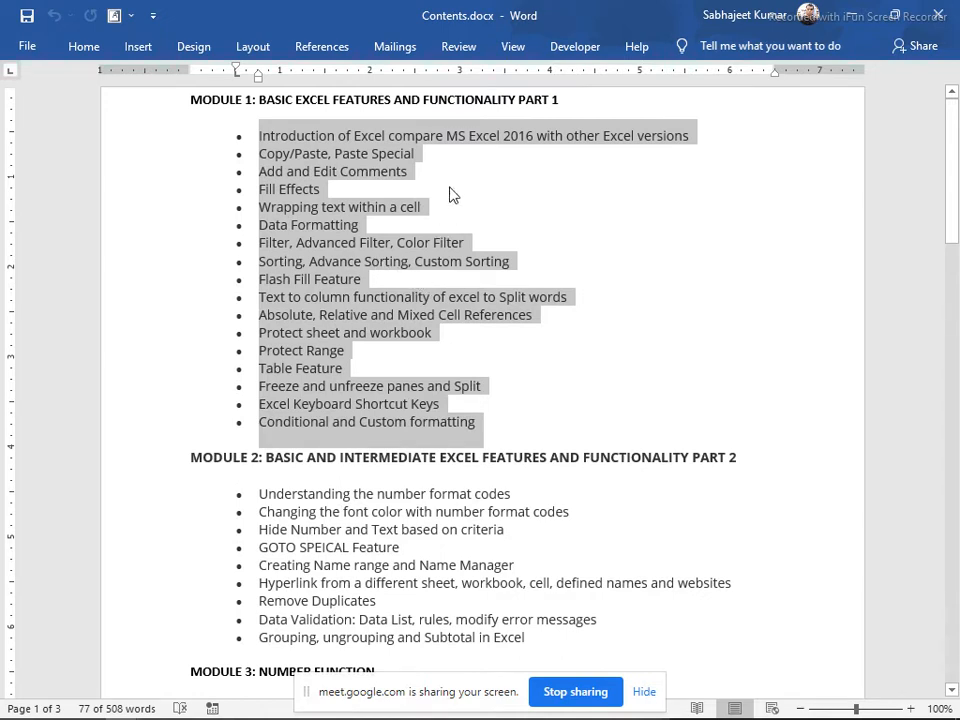
Highlight the first bullet about Excel versions, then clear the selection
left_click(399, 185)
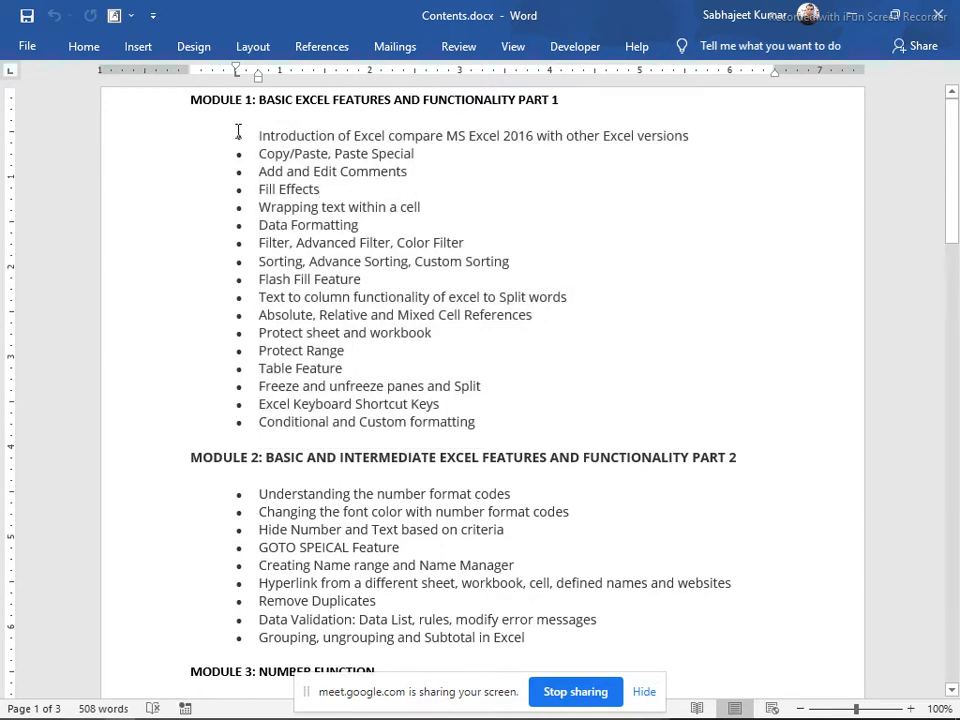
left_click_drag(255, 135, 709, 131)
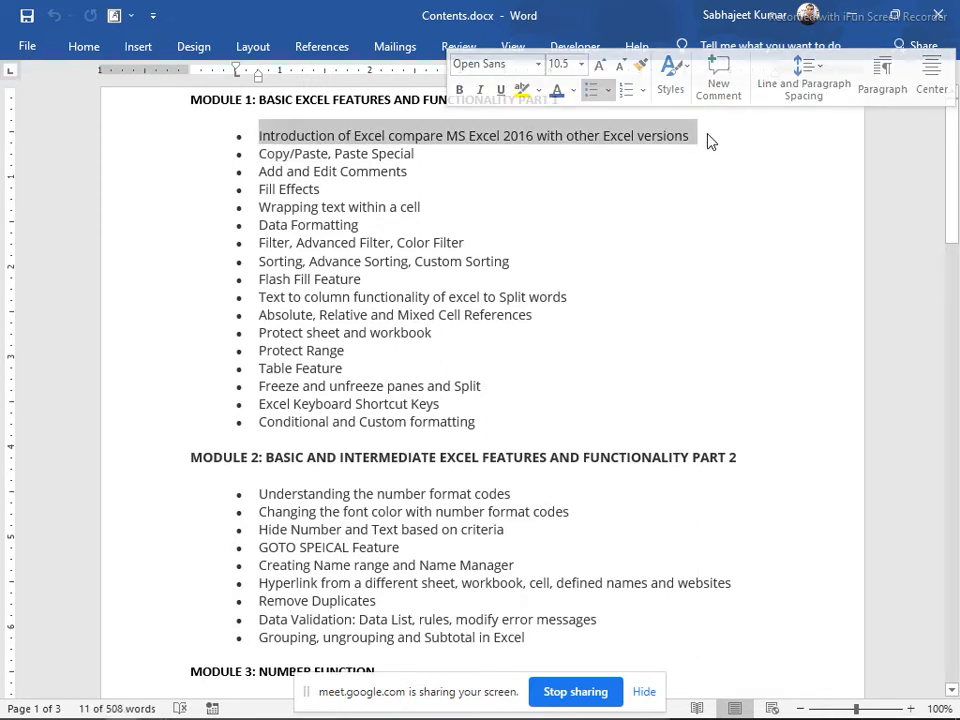
left_click(707, 142)
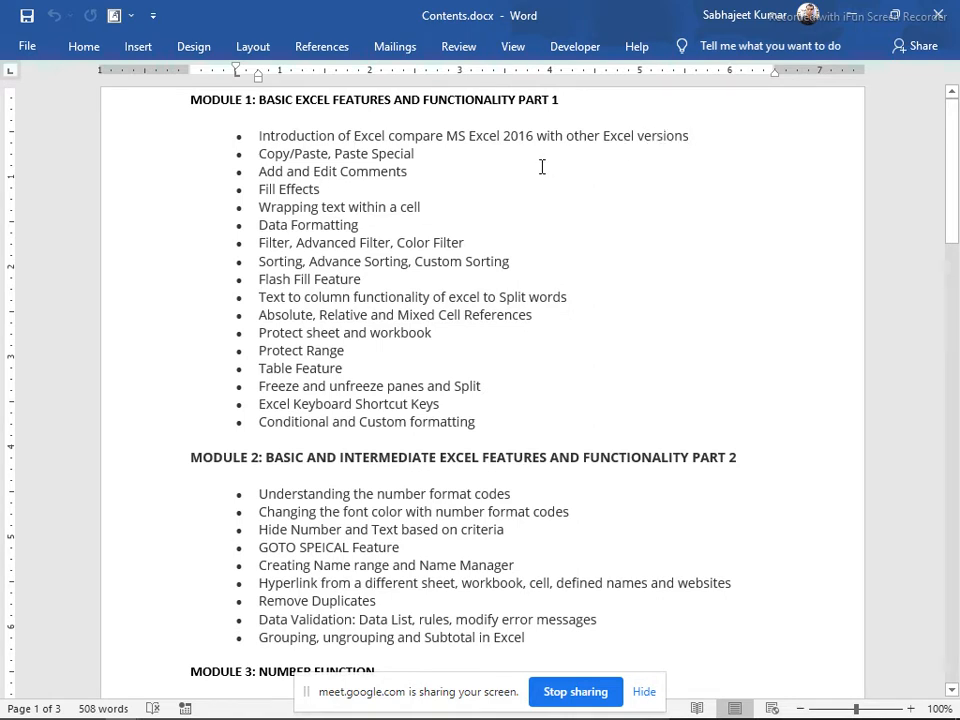
left_click_drag(255, 136, 707, 144)
left_click(710, 139)
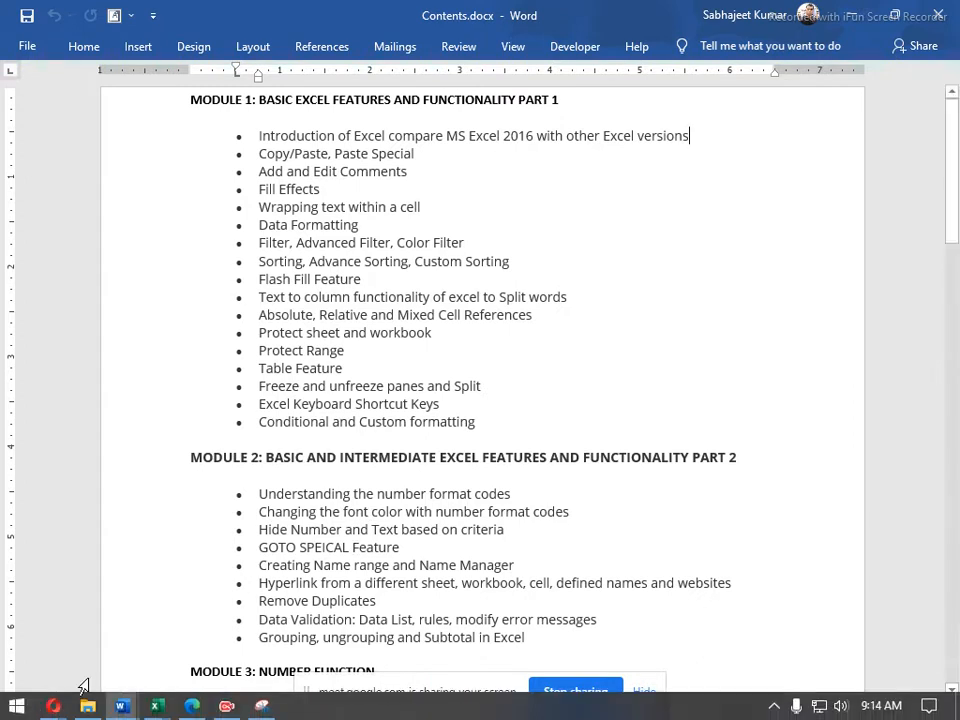
mouse_move(166, 704)
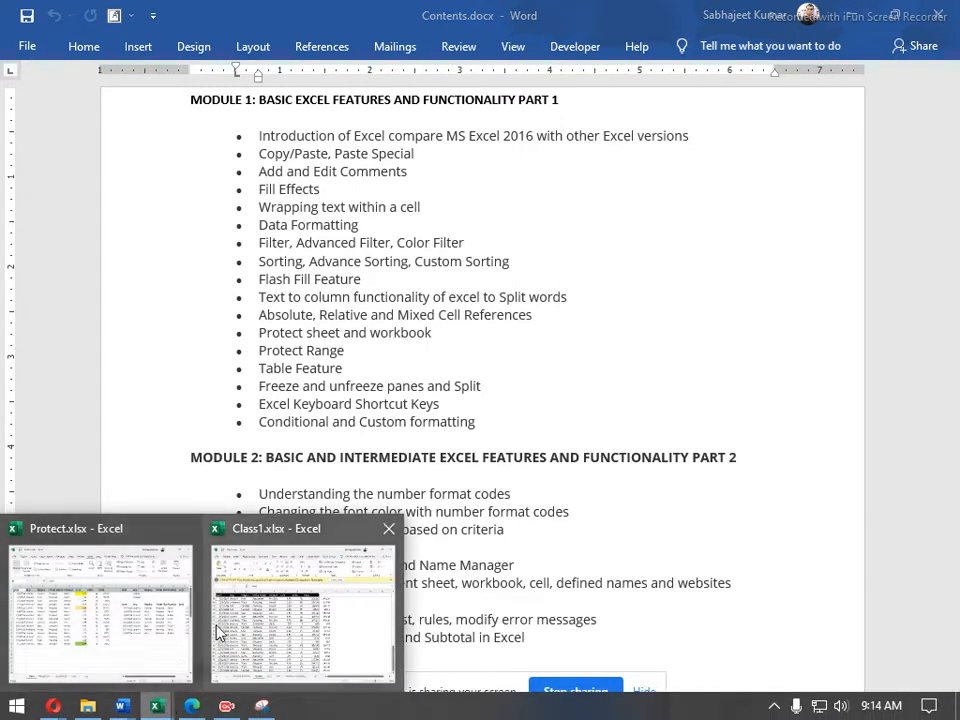
left_click(141, 587)
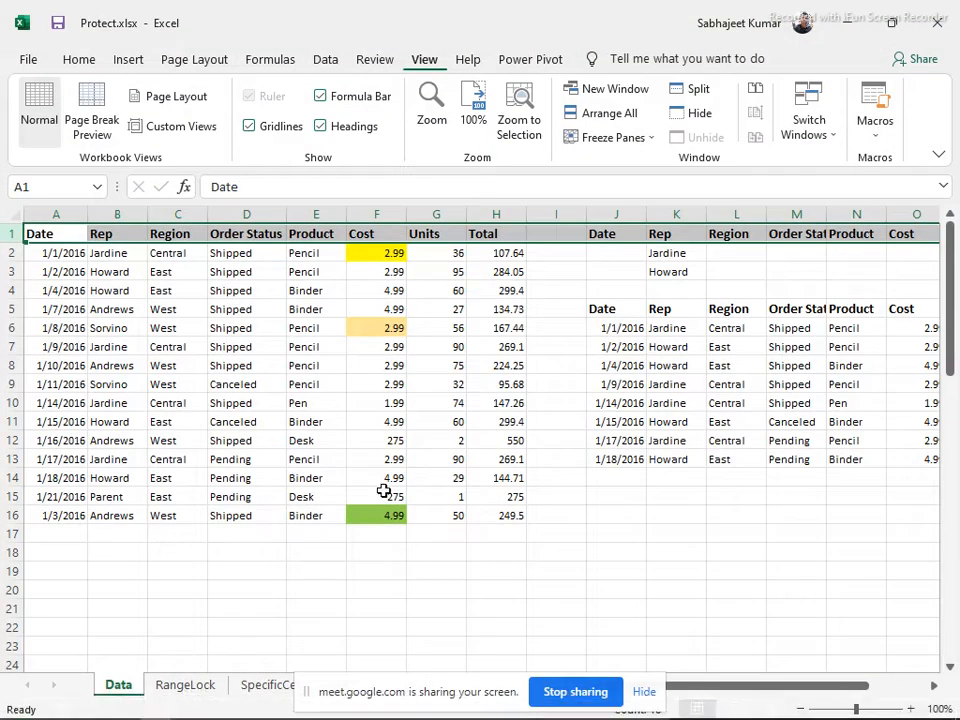
key("alt+Tab")
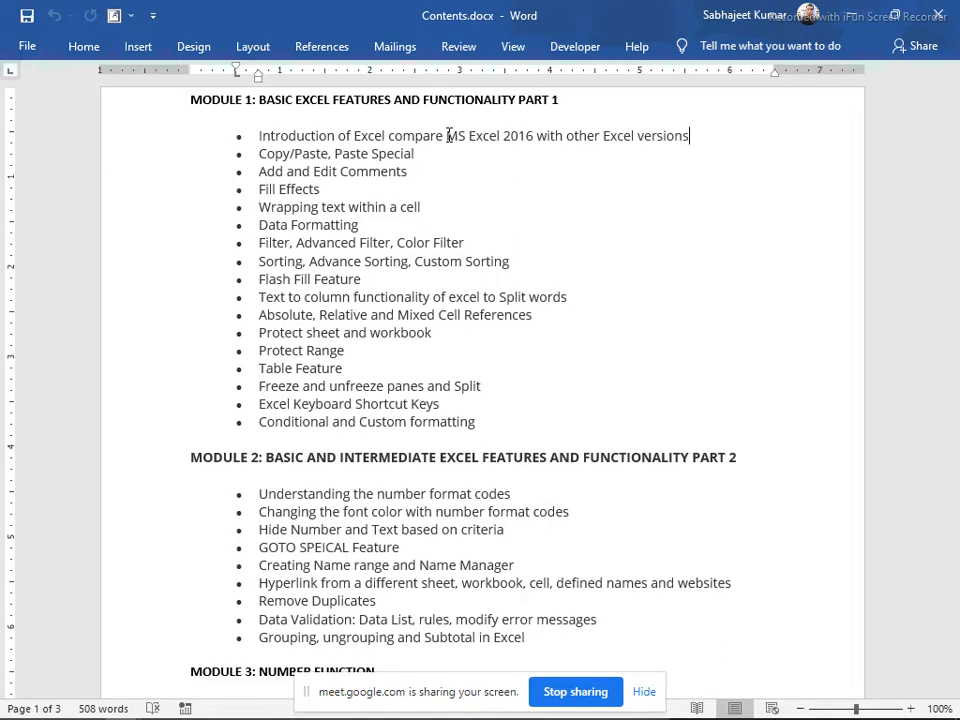
left_click_drag(447, 136, 528, 140)
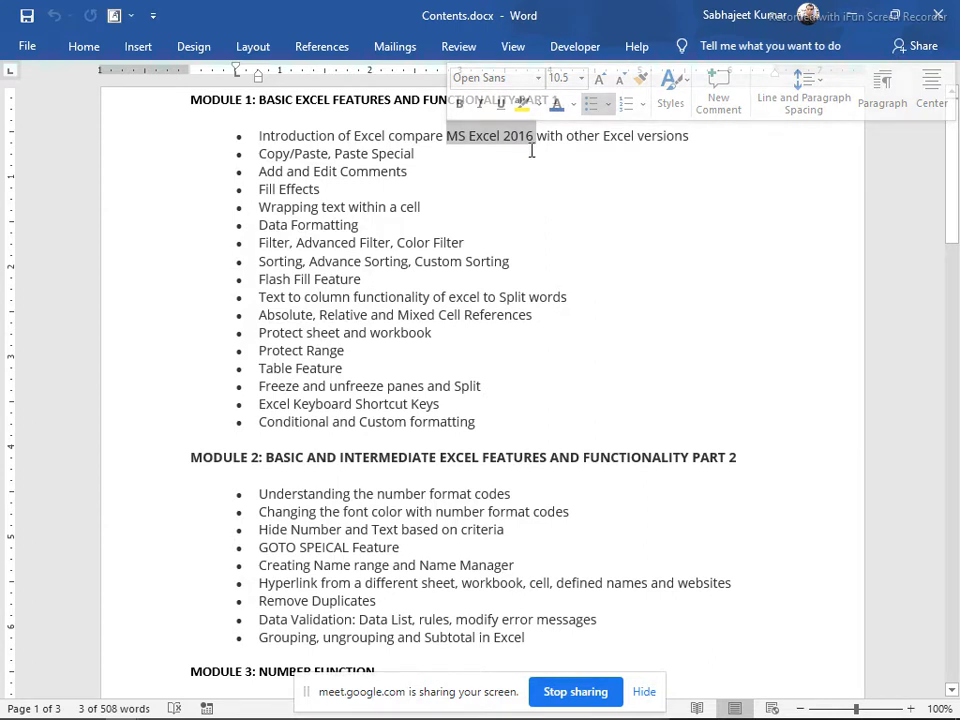
left_click(533, 153)
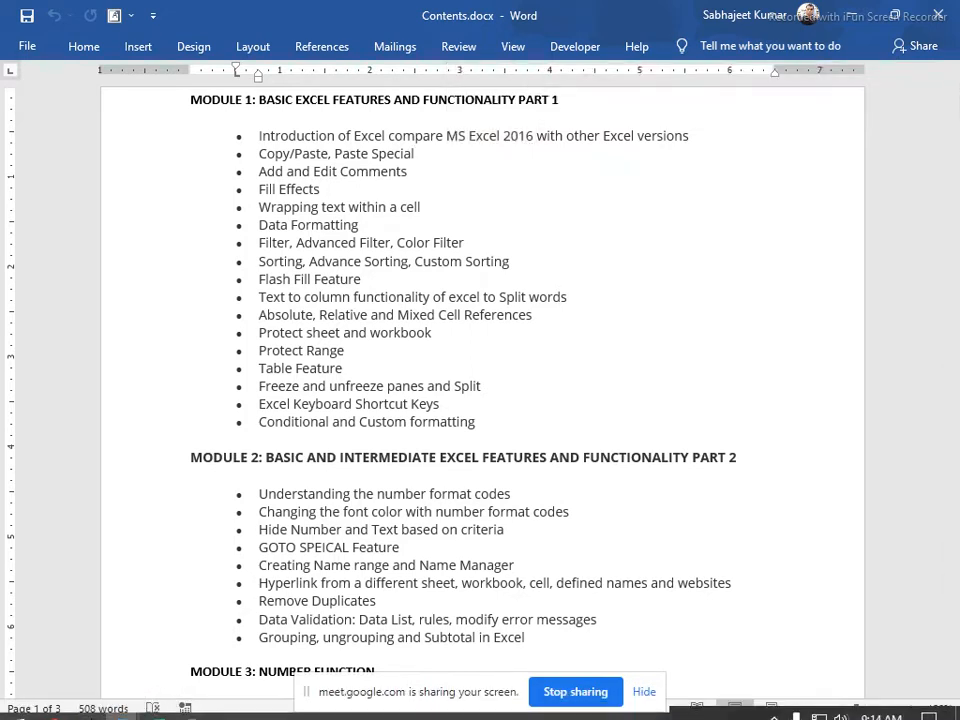
mouse_move(155, 706)
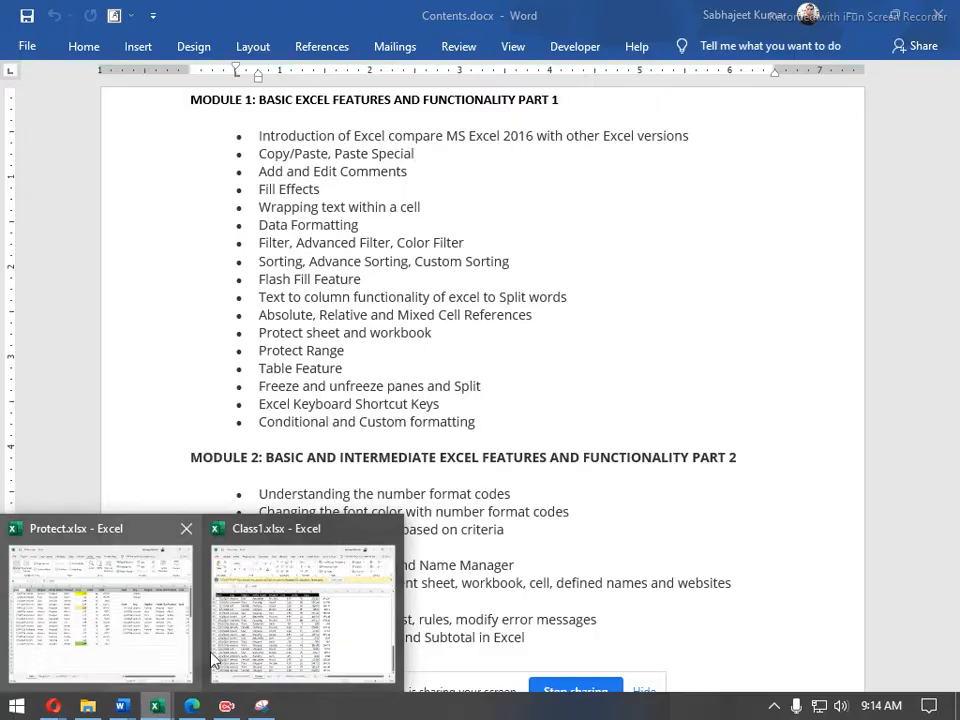
Switch to Class1.xlsx's Orders sheet, view Power Pivot, dismiss the discount banner, and open File
left_click(272, 628)
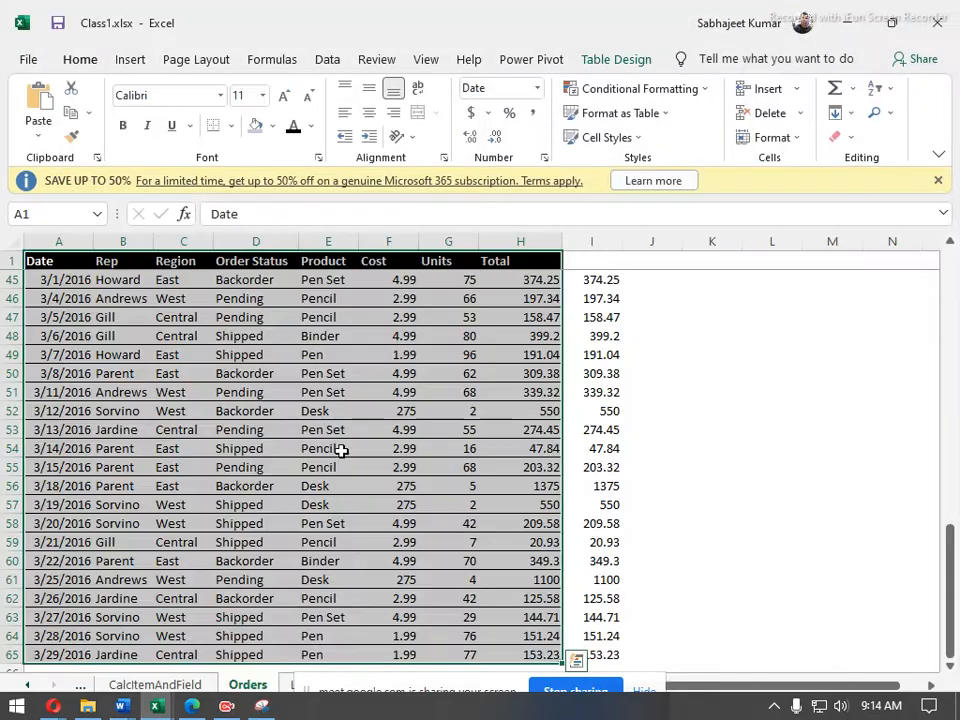
left_click(548, 60)
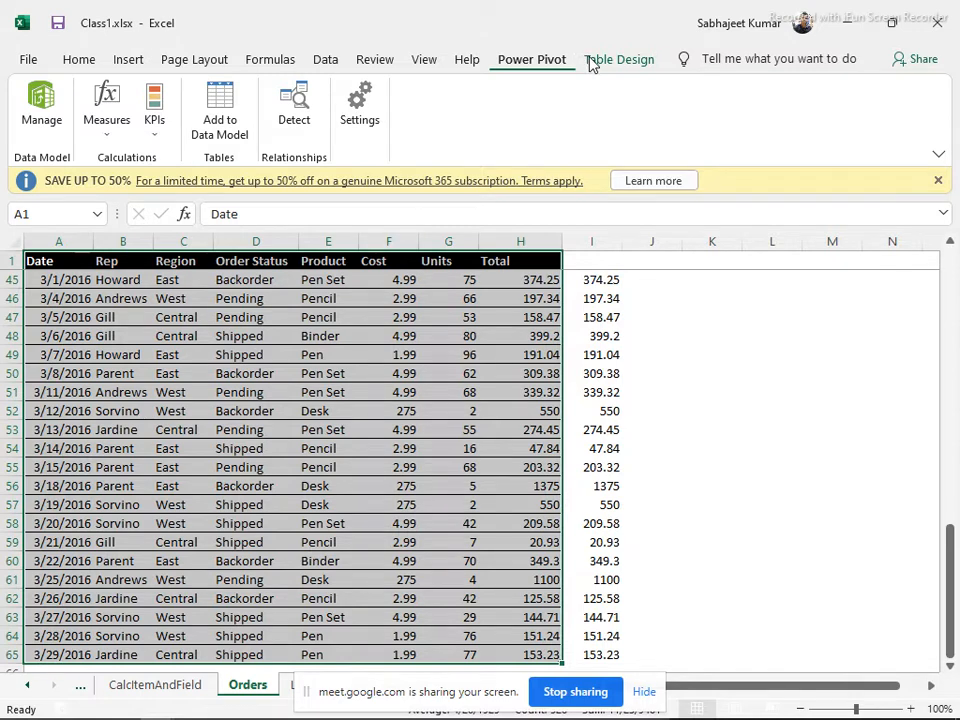
left_click(938, 182)
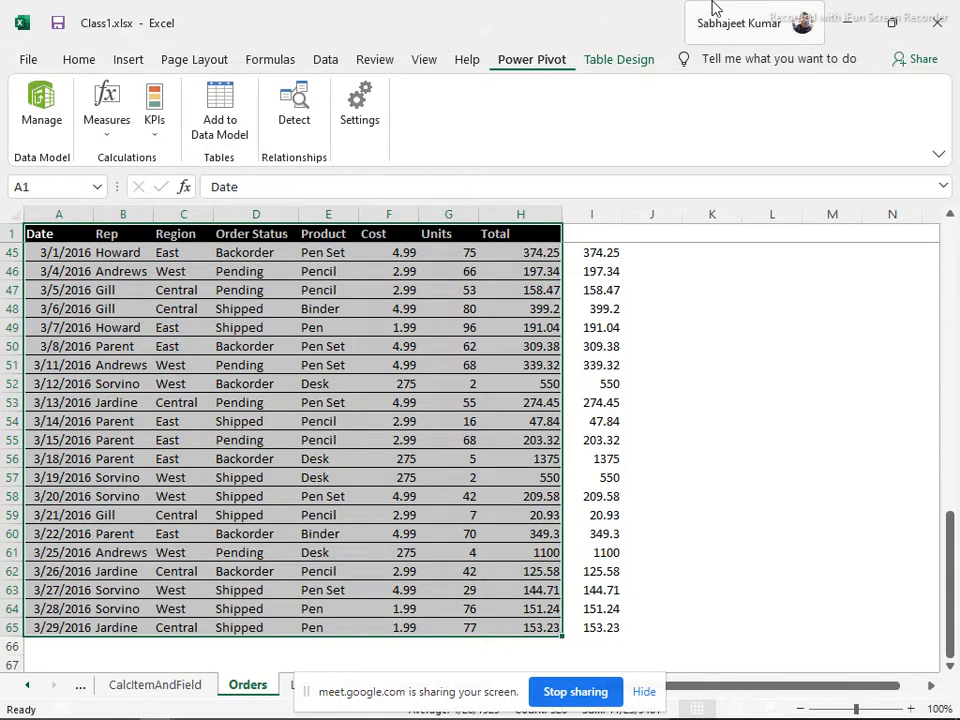
left_click(28, 62)
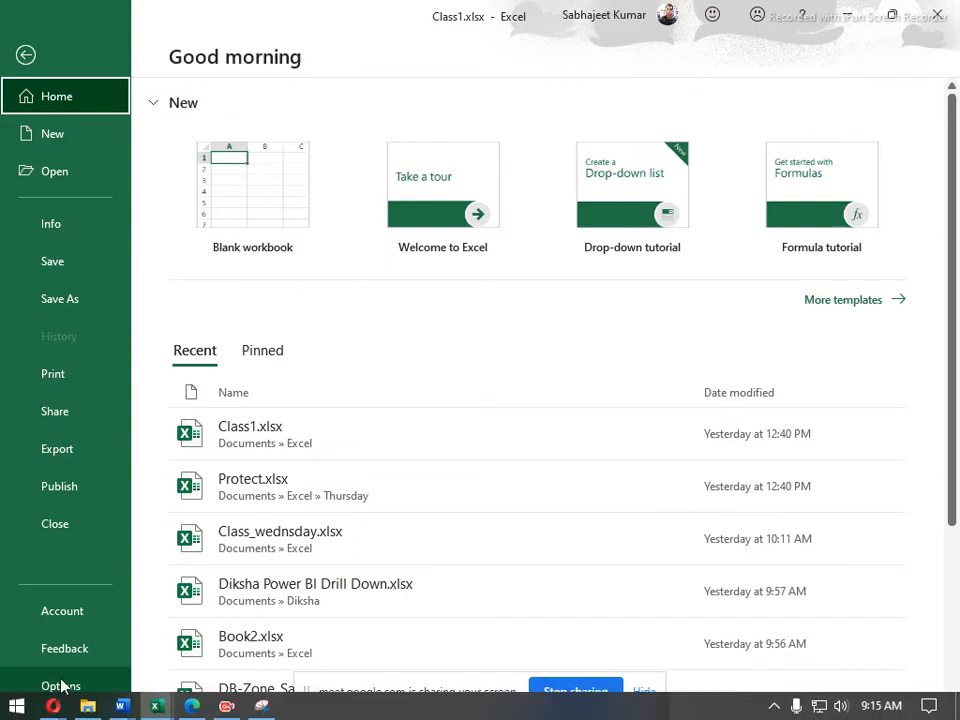
View Customize Ribbon in Excel Options, cancel without changes, and return to the Home tab
left_click(60, 685)
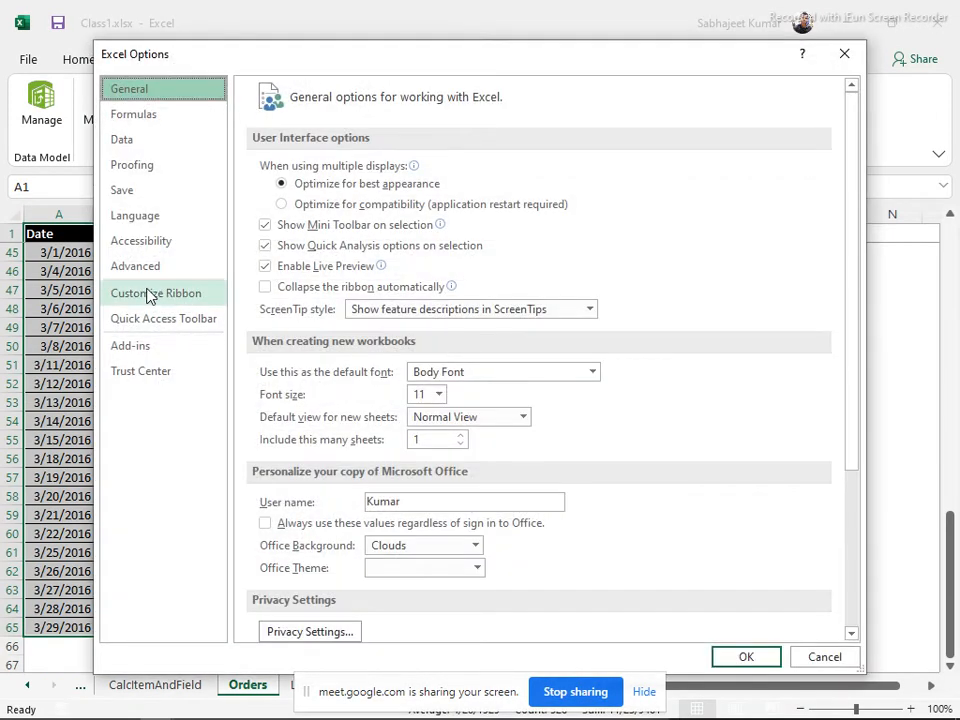
left_click(148, 293)
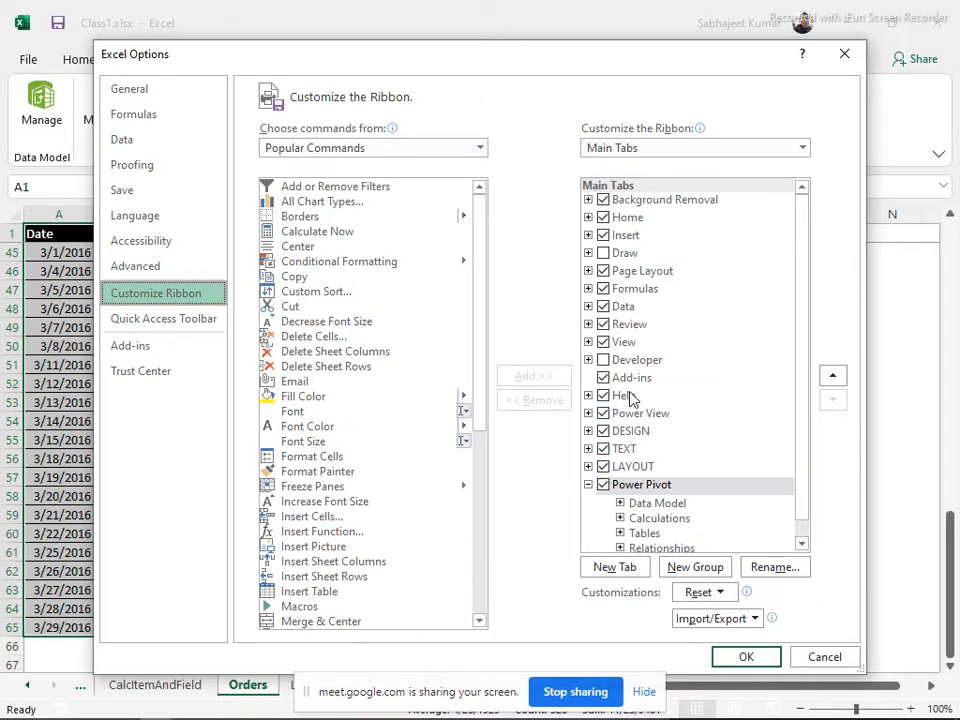
scroll(634, 396, "down", 1)
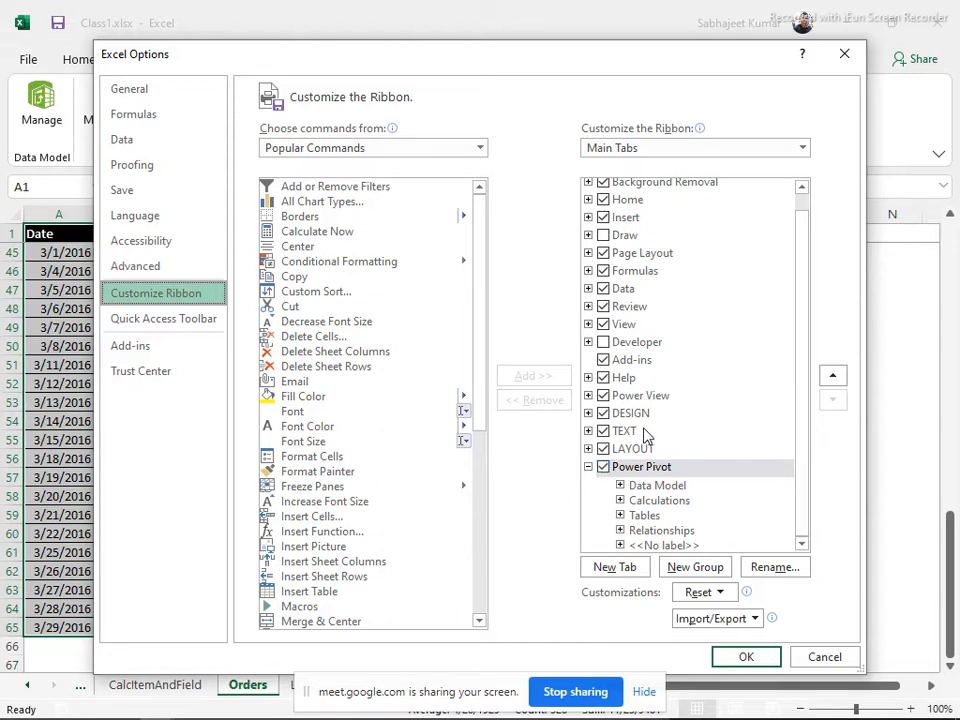
left_click(826, 657)
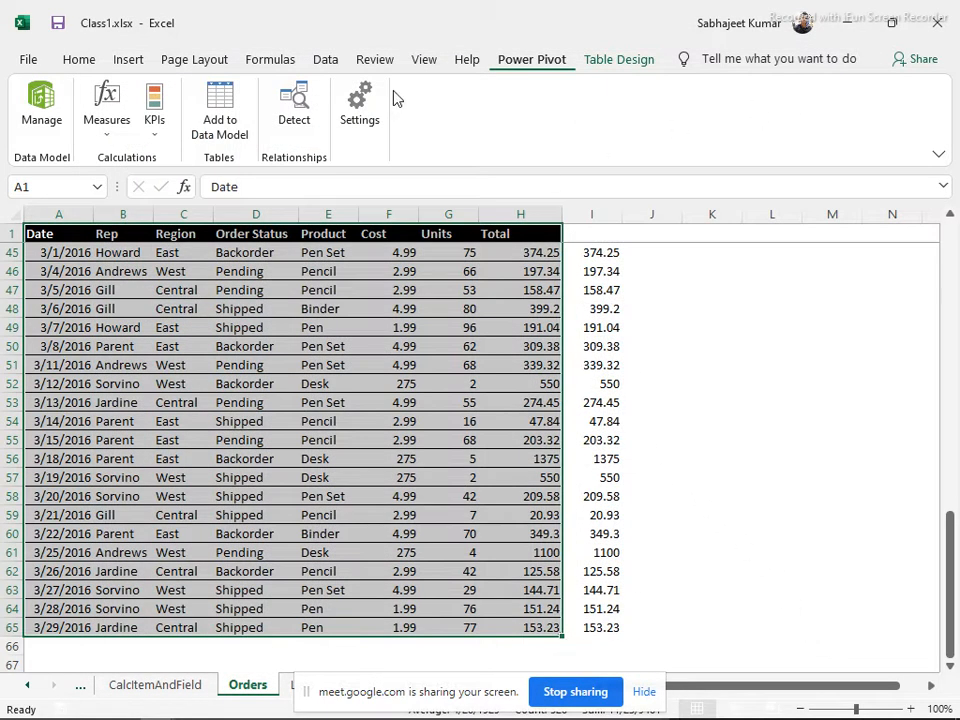
left_click(72, 56)
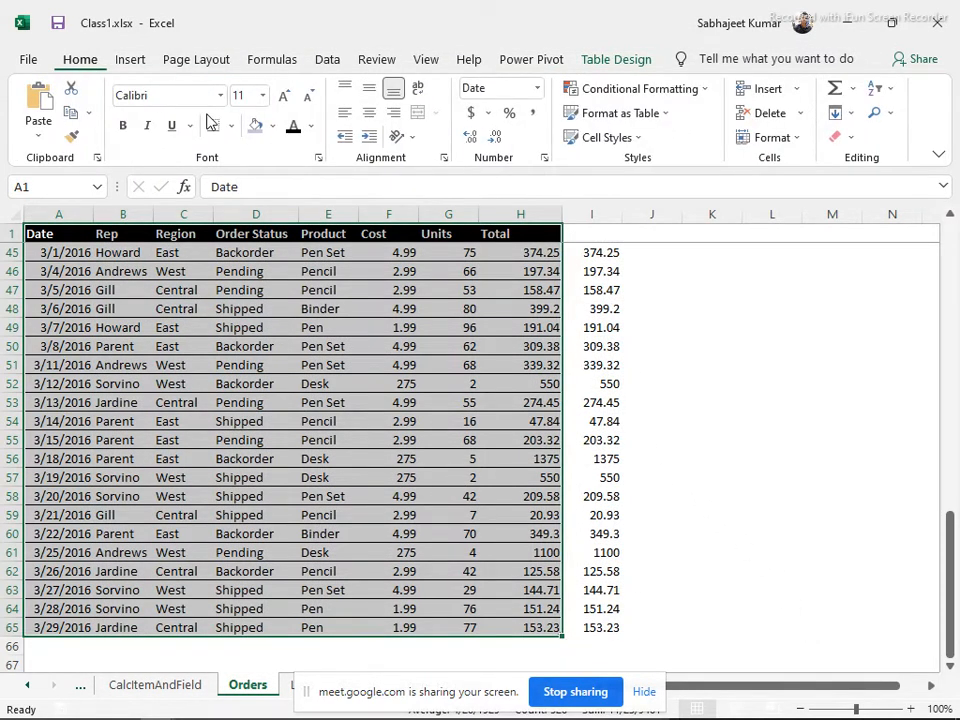
key("alt+Tab")
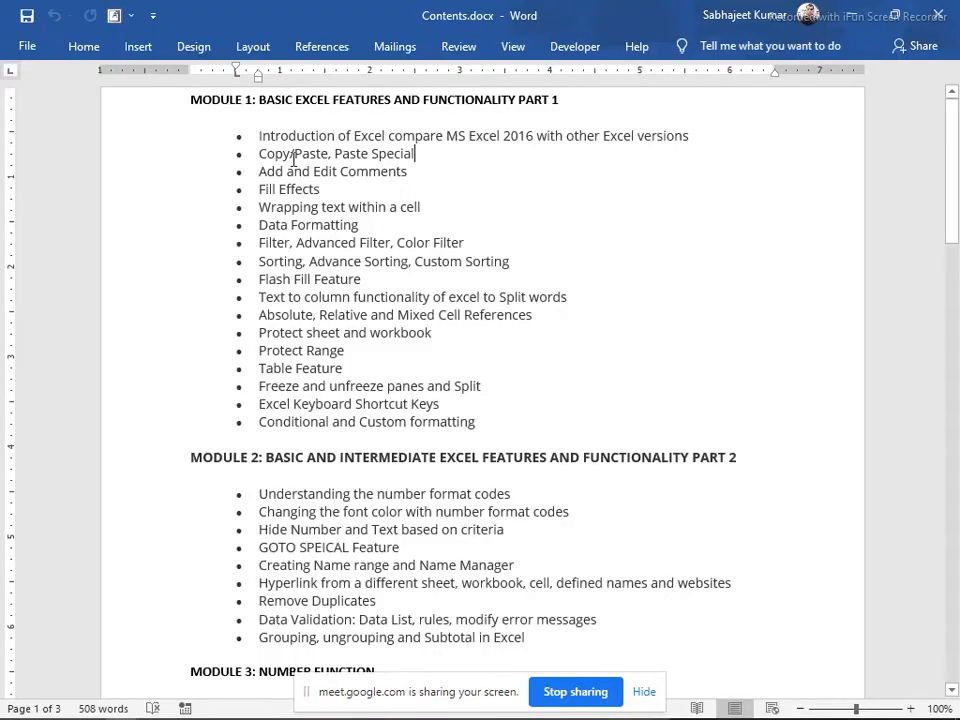
left_click_drag(255, 153, 407, 160)
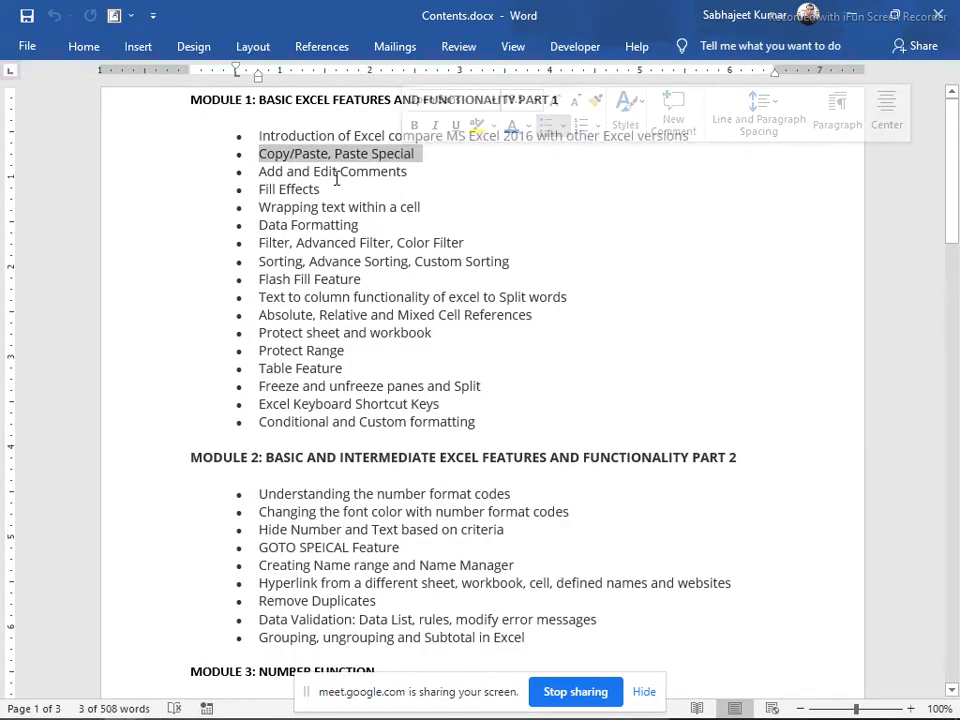
key("alt+Tab")
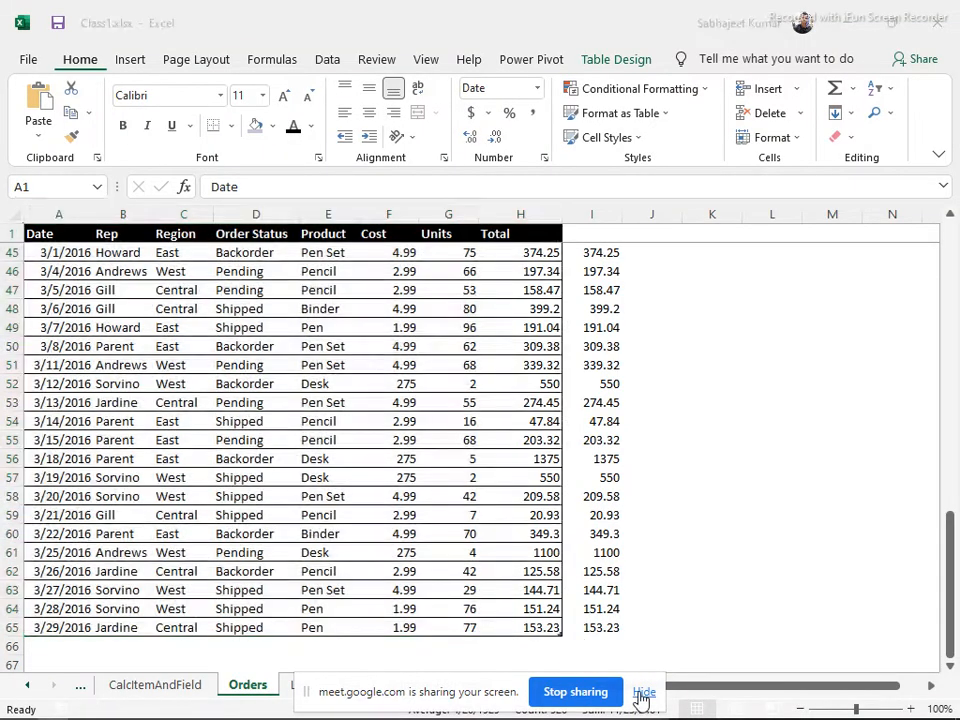
Browse Class1's Number Formatting, Lists, Orders and Sort sheets, then minimize Class1.xlsx
left_click(644, 692)
left_click(445, 686)
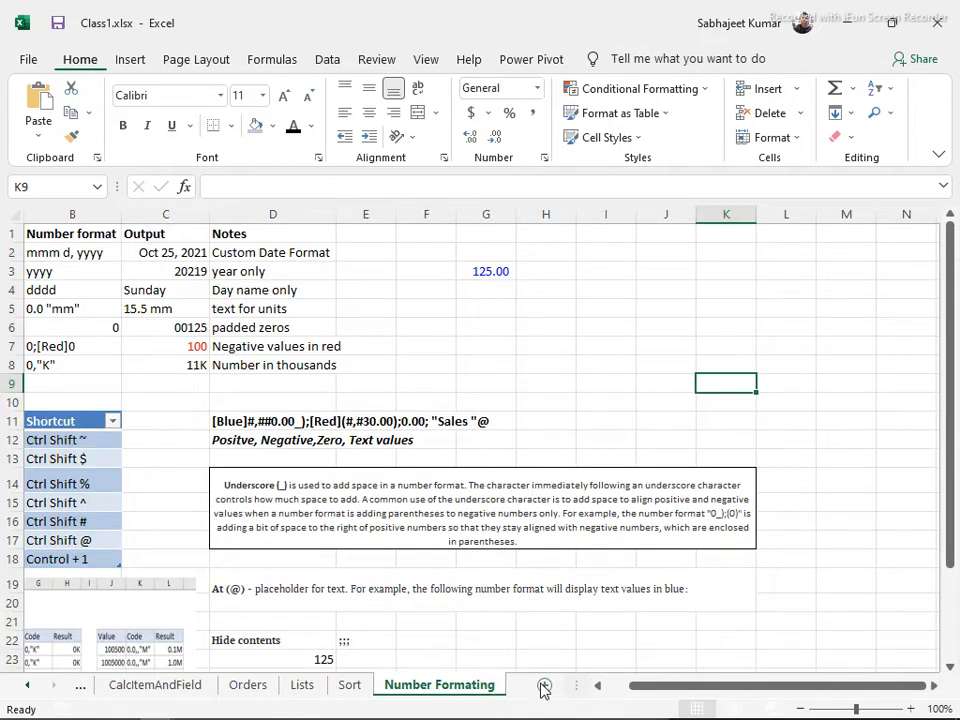
left_click(544, 688)
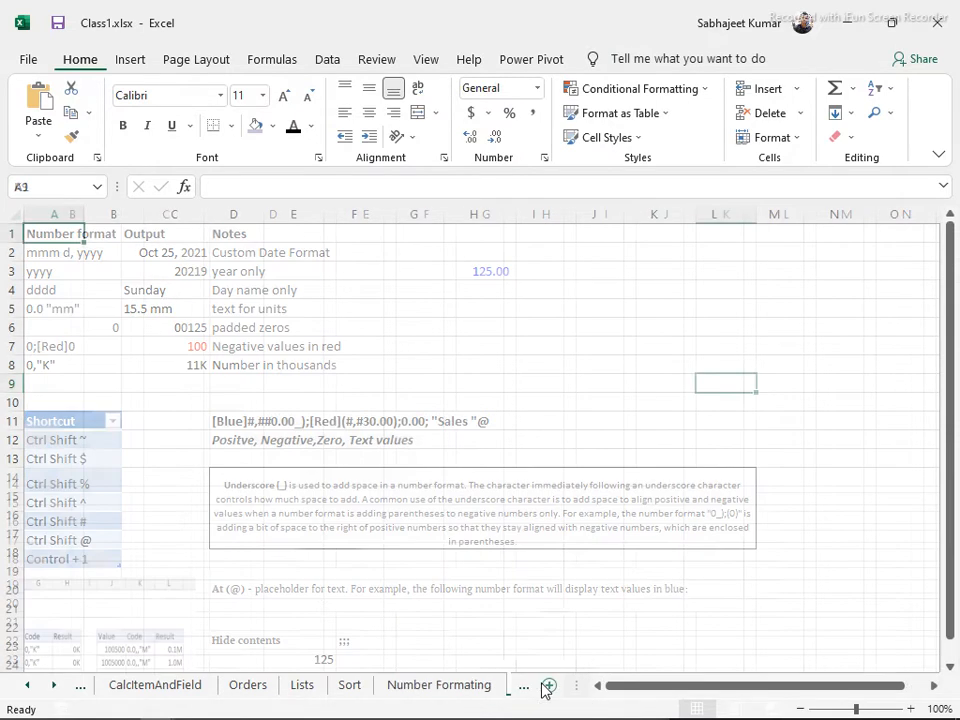
left_click(310, 690)
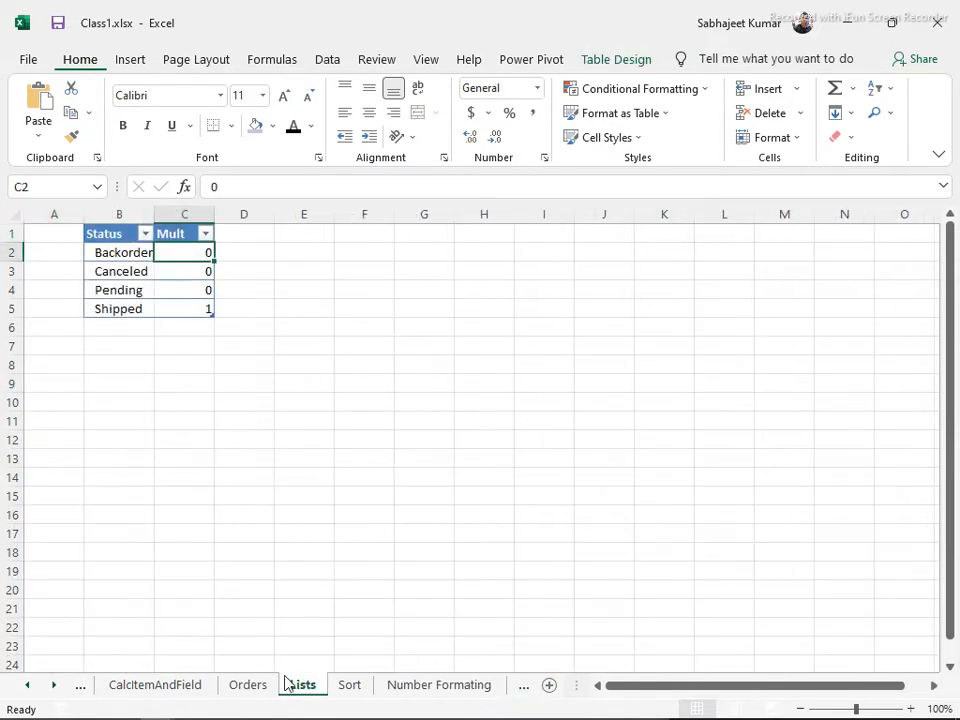
left_click(250, 688)
left_click(352, 687)
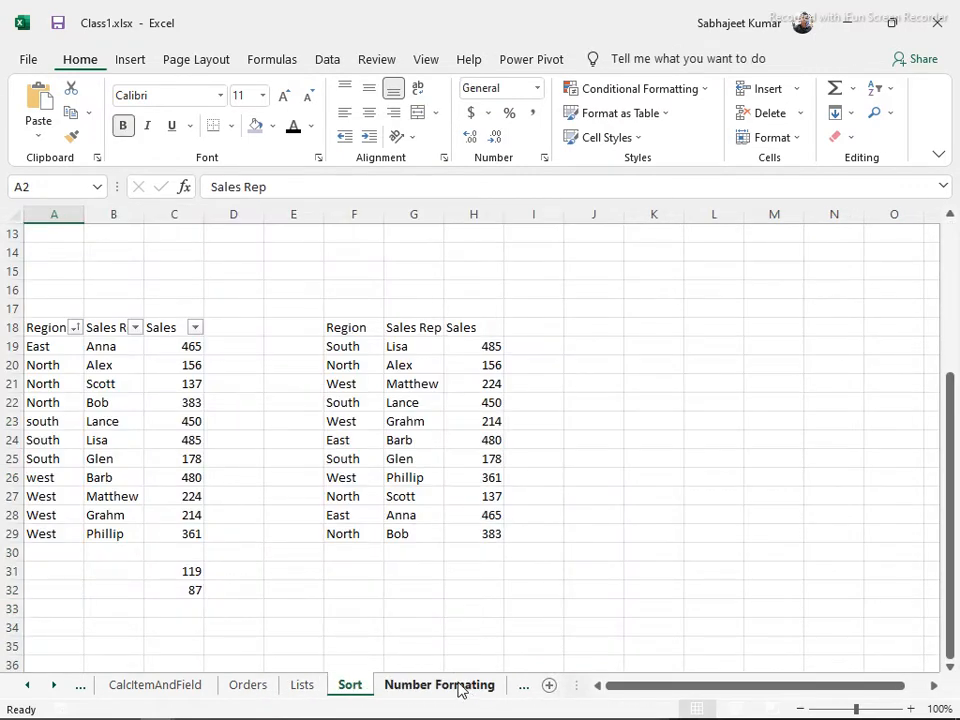
left_click(849, 22)
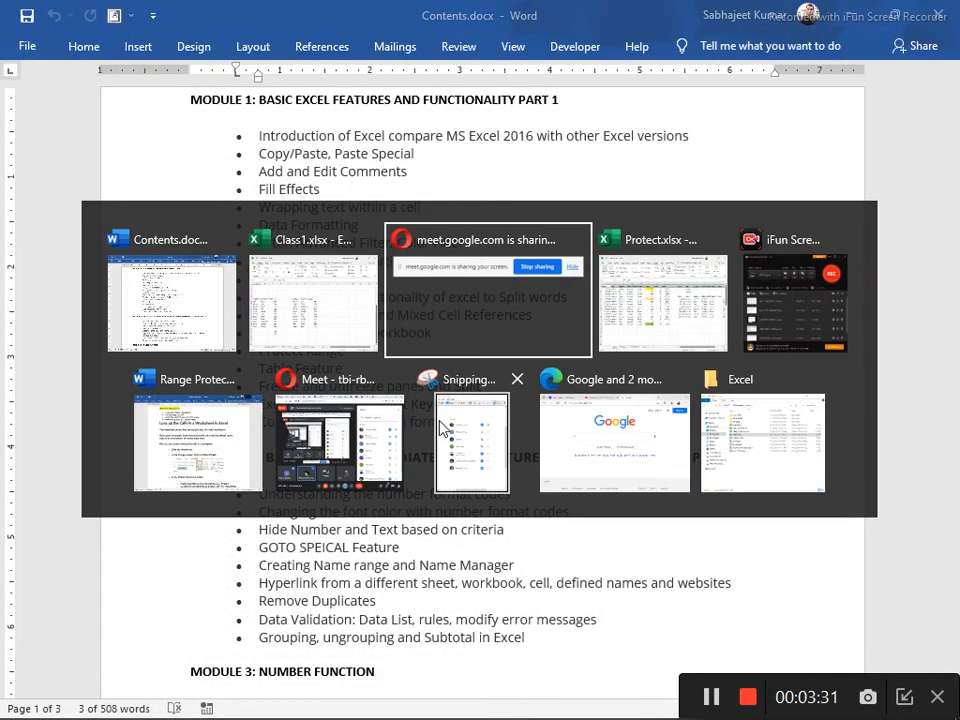
Go to Protect.xlsx's Sales sheet and select the Item, Price, Qty, Amout table
key("alt+Tab")
left_click(336, 687)
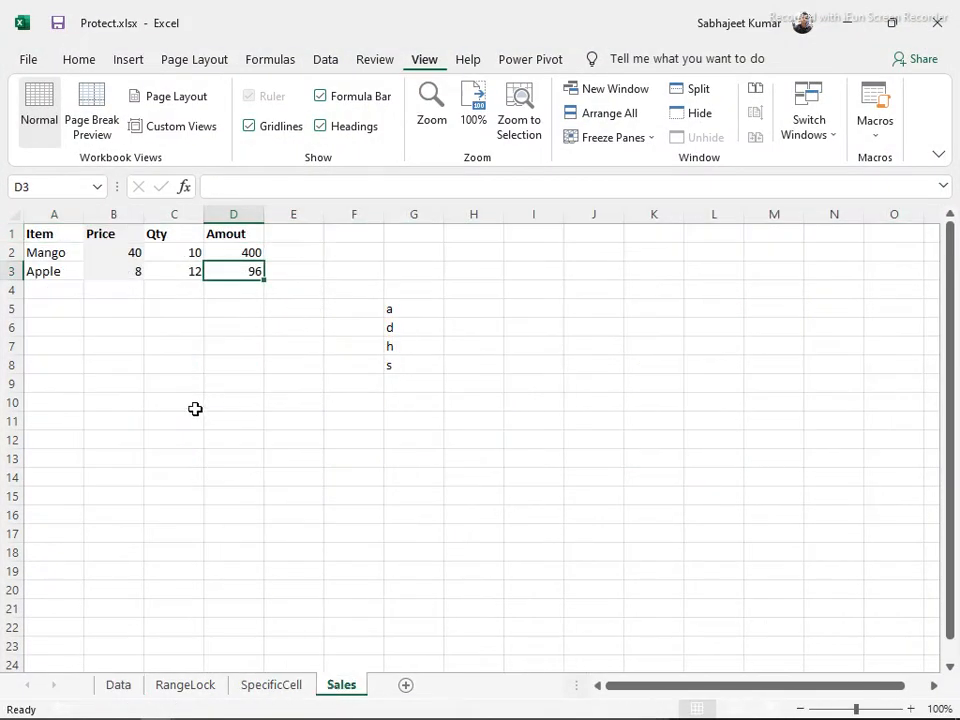
left_click_drag(40, 238, 238, 280)
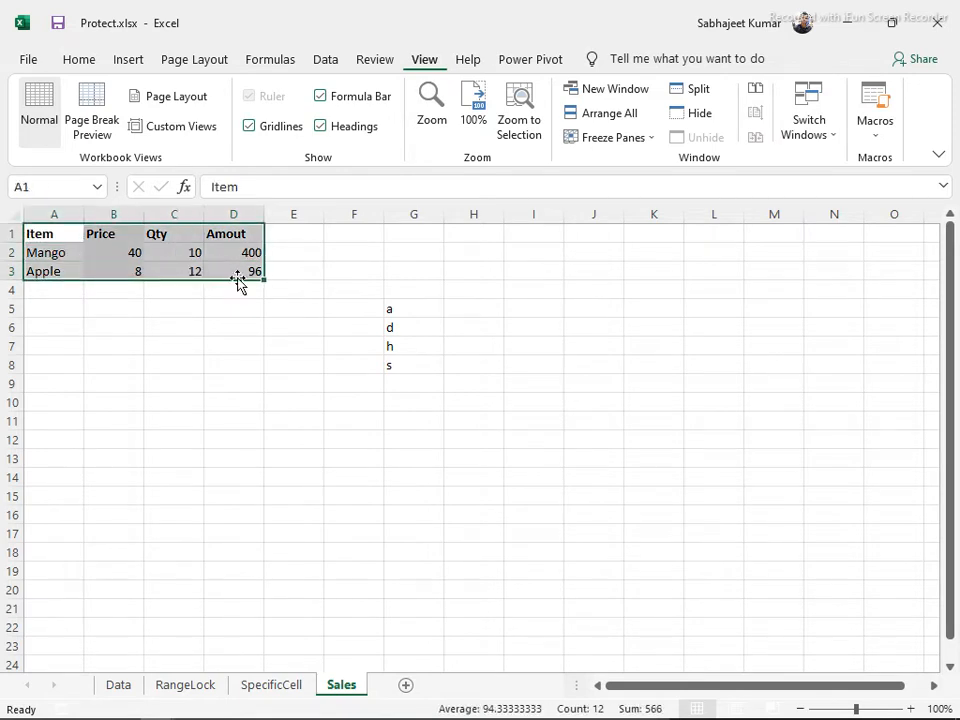
left_click(92, 258)
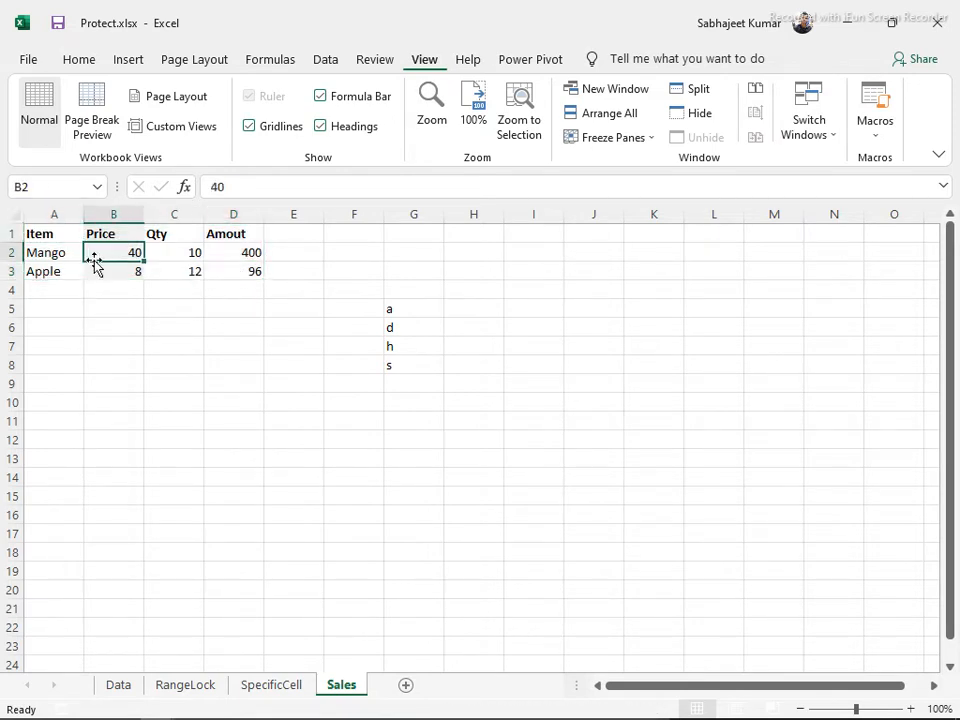
Copy the A1:D3 sales table and paste it as values into a new Sheet5
left_click(183, 255)
left_click(217, 257)
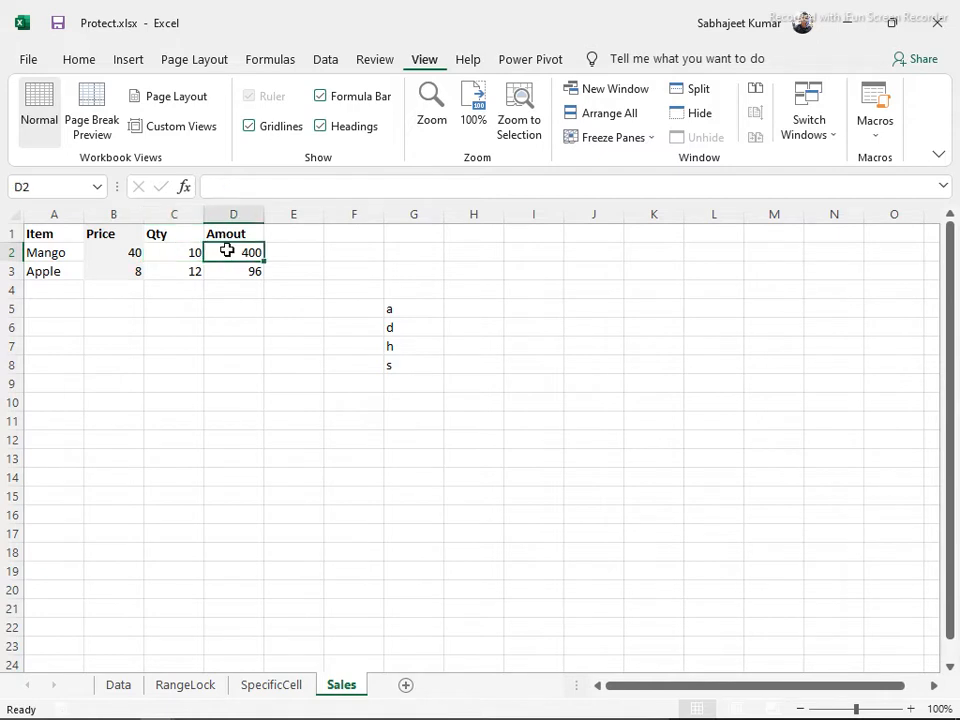
left_click_drag(22, 238, 238, 278)
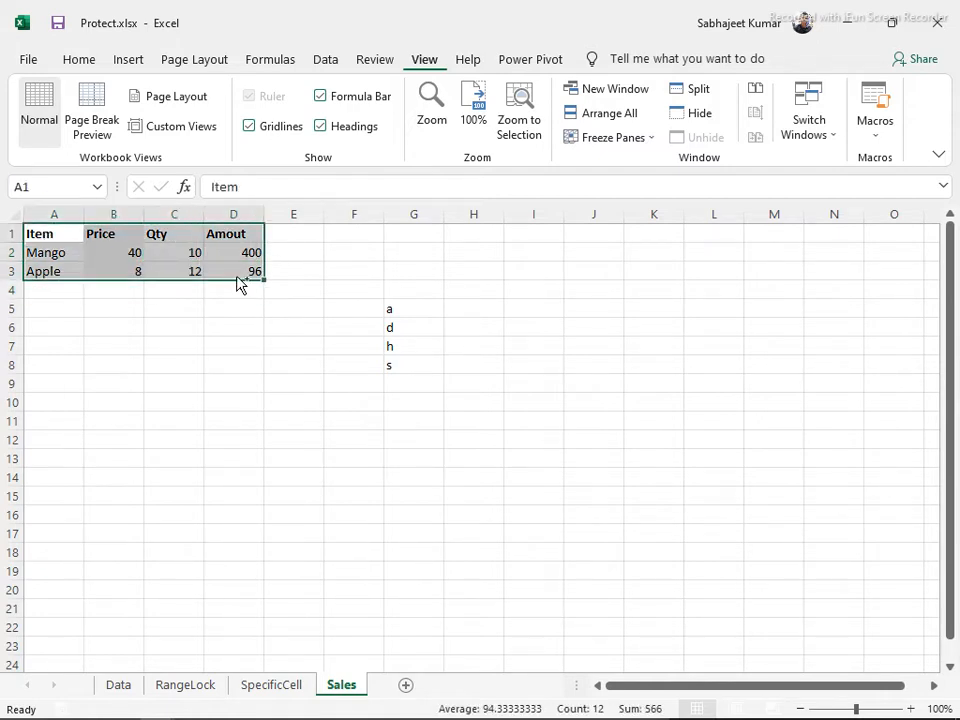
key("ctrl+c")
left_click(405, 685)
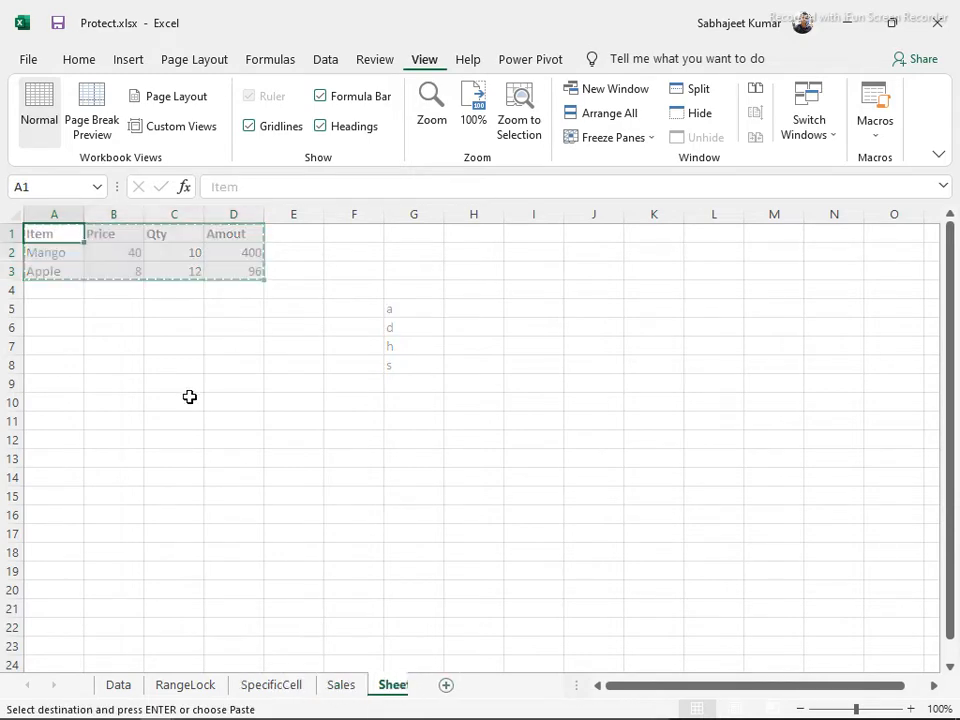
key("ctrl+alt+v")
key("v")
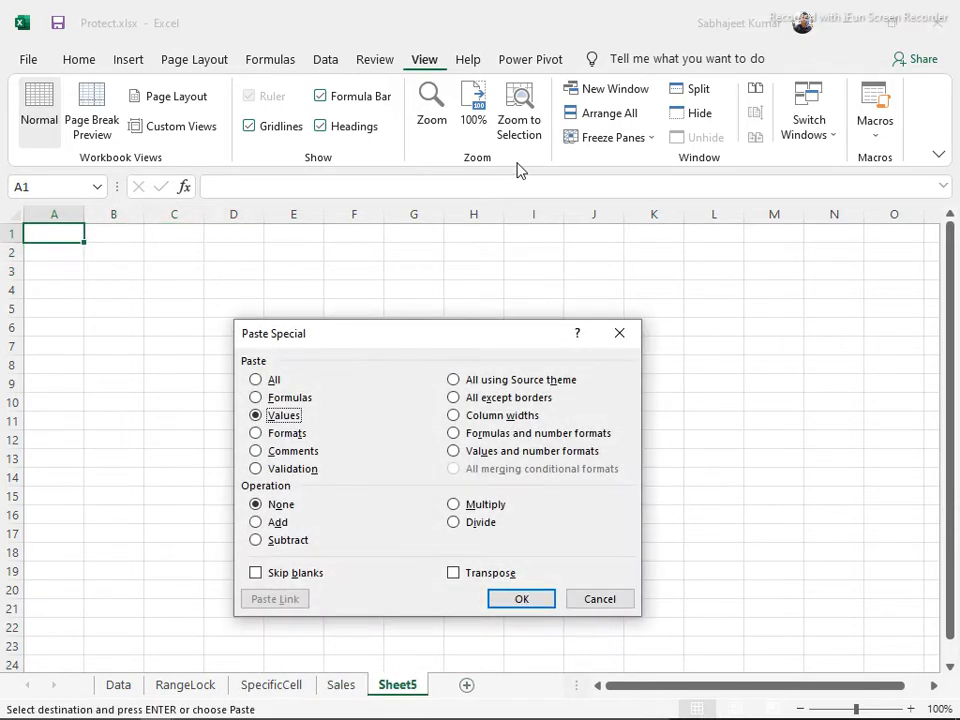
key("Return")
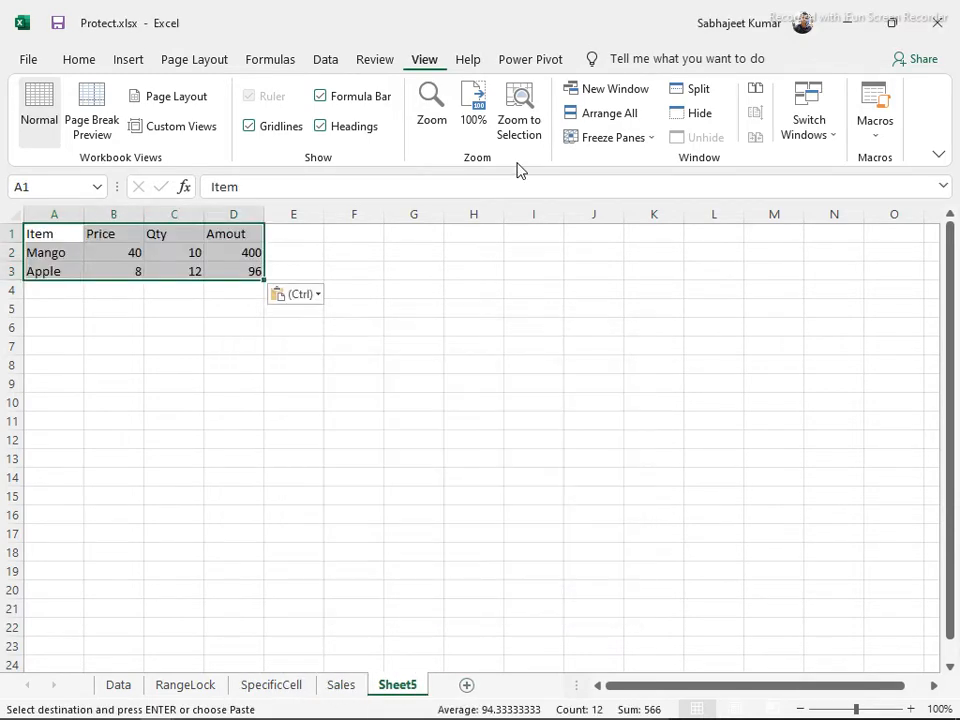
Enter =B2*C2 in D2 and fill it down to D3 with Ctrl+D
left_click(250, 249)
type("=")
key("Left")
key("Left")
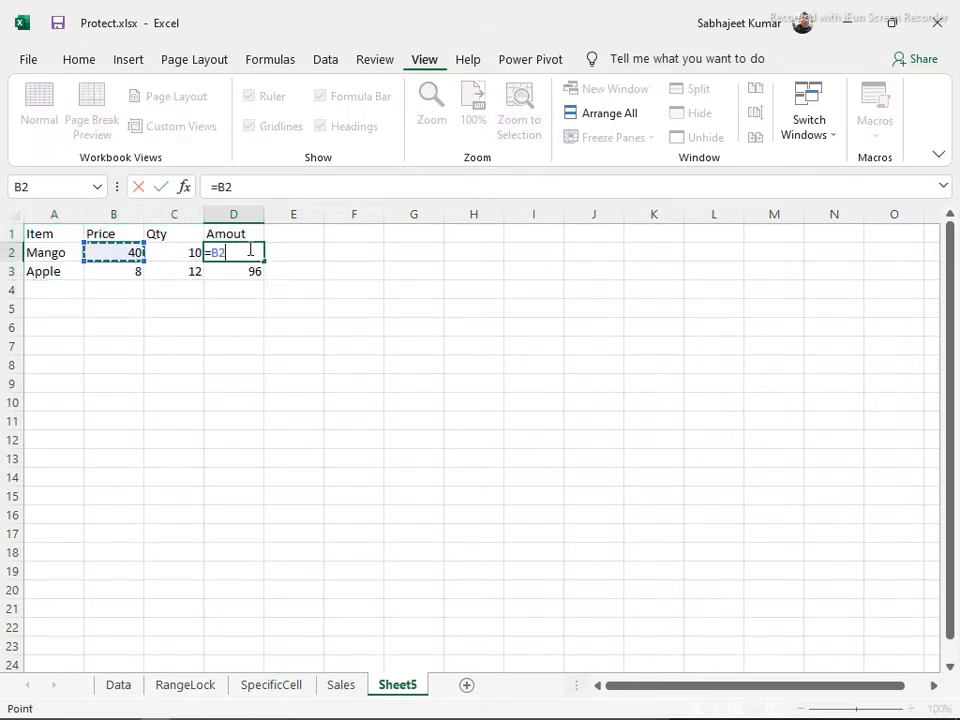
type("*")
key("Left")
key("Left")
key("Right")
key("Return")
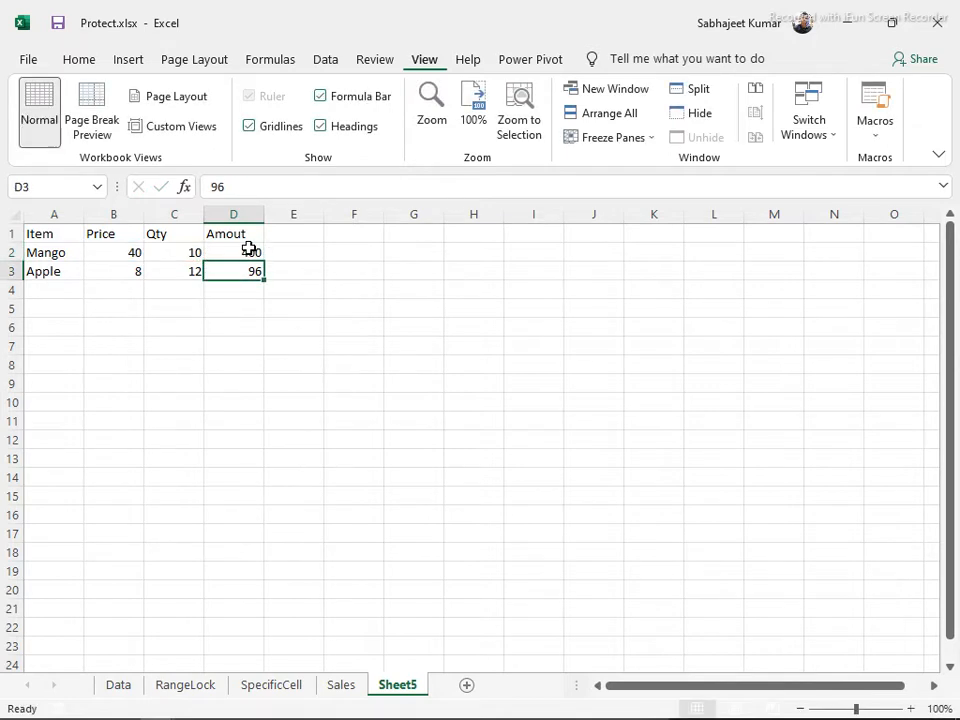
key("ctrl+d")
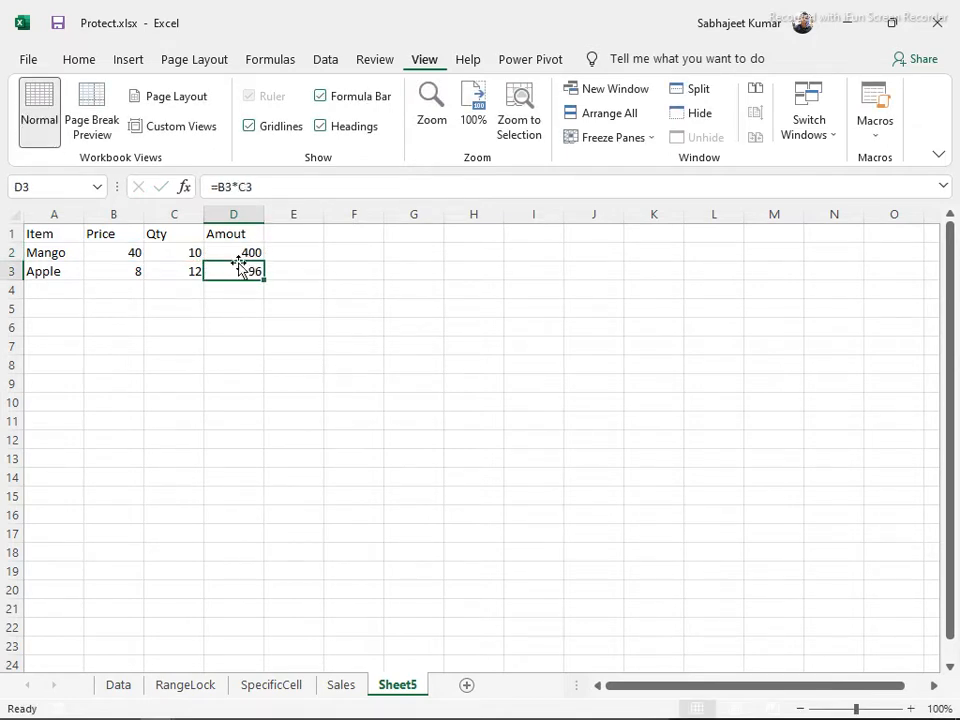
Copy D1:D3 to D8:D10 and inspect D9's shifted =B9*C9 formula
left_click_drag(231, 234, 240, 264)
key("ctrl+c")
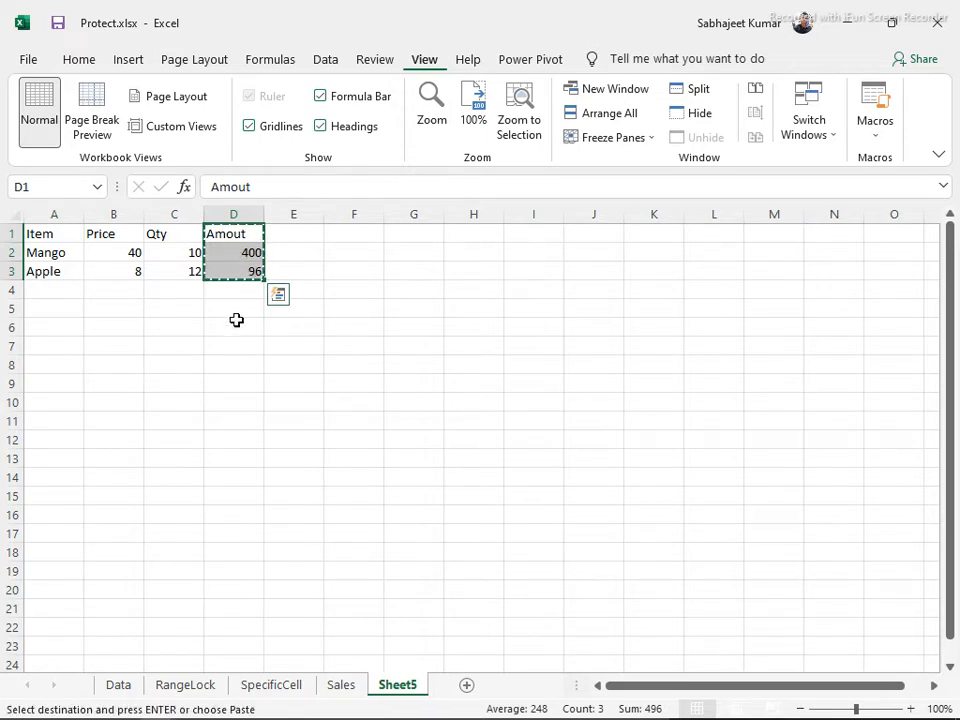
left_click(235, 362)
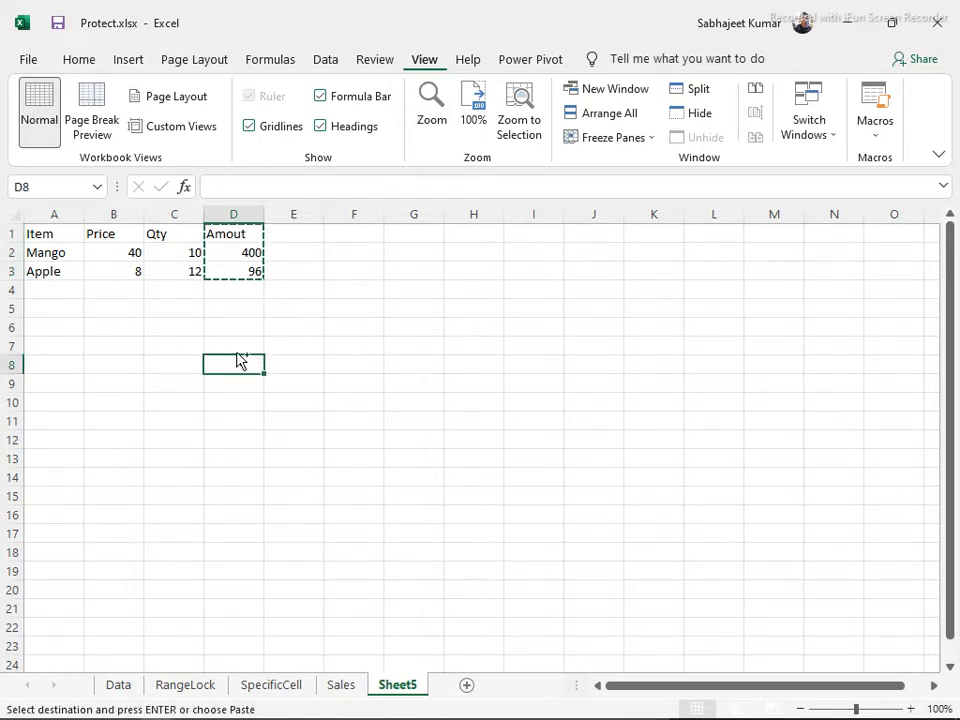
key("ctrl+v")
left_click(243, 380)
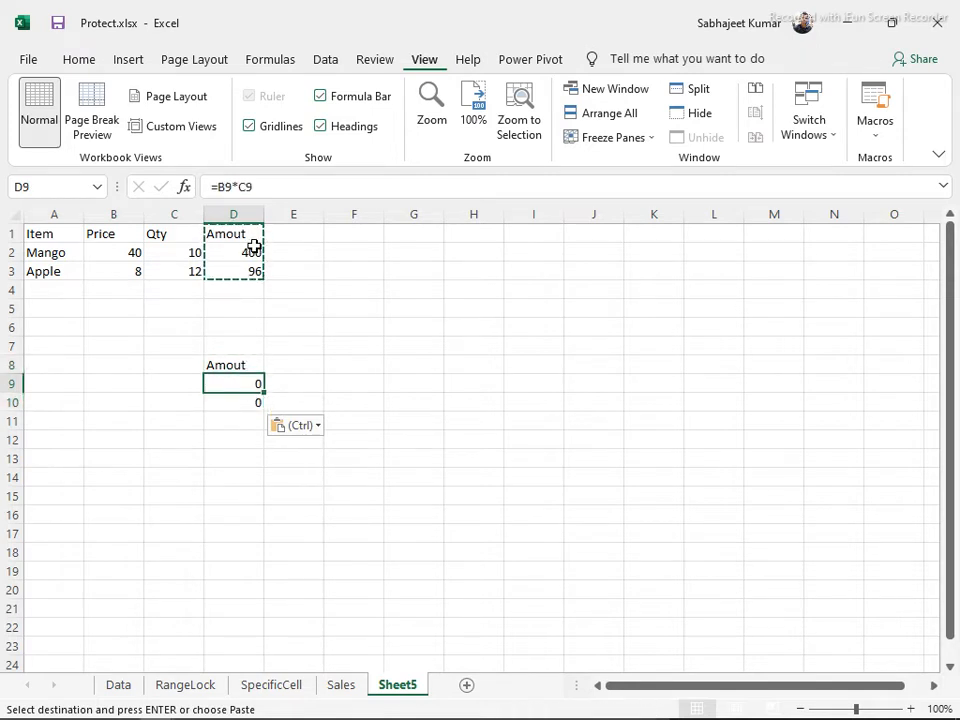
key("F2")
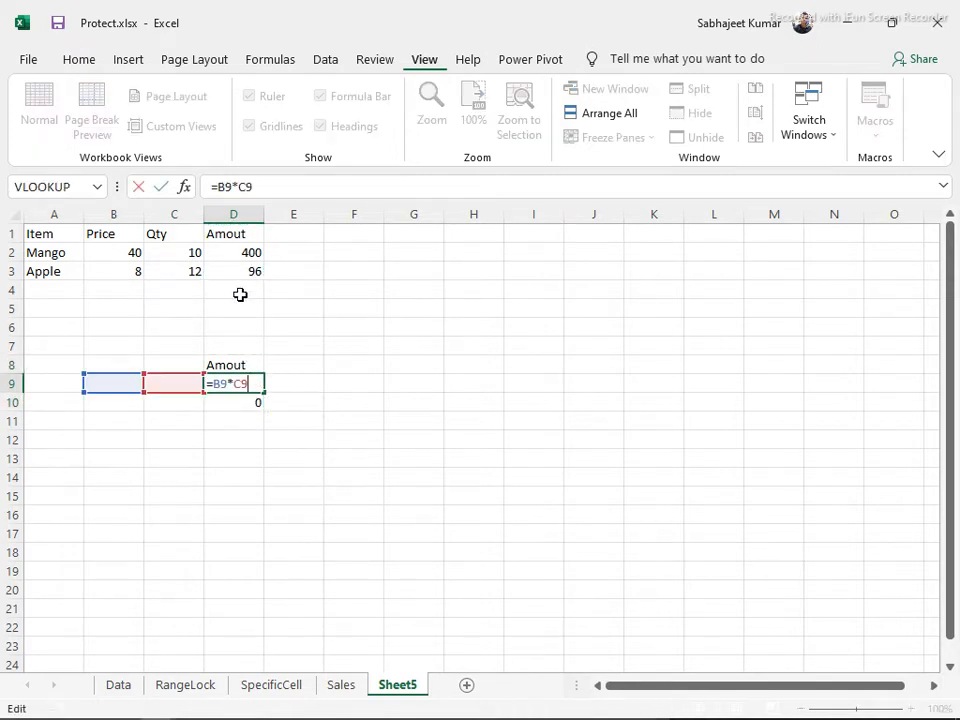
key("Escape")
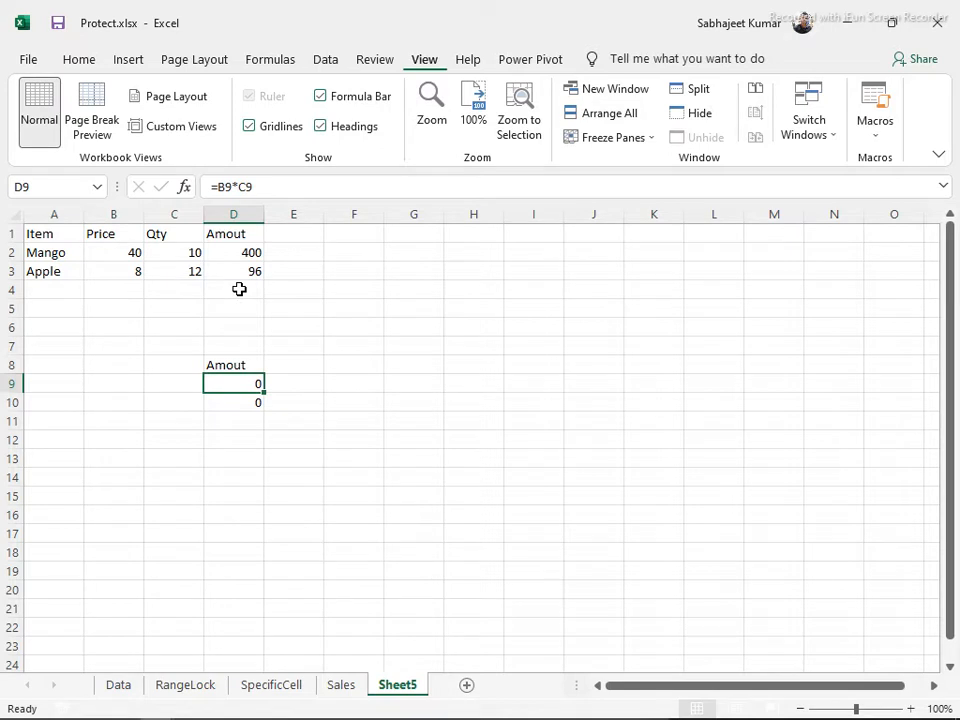
left_click(72, 62)
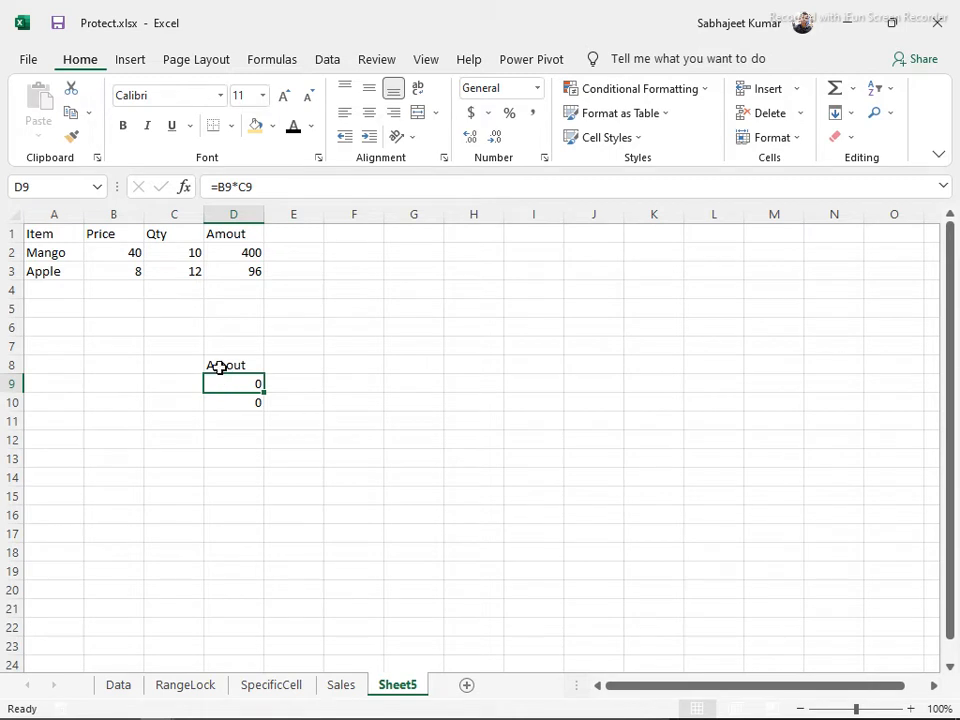
Open the Copy options dropdown on the Home ribbon and close it without choosing
mouse_move(37, 715)
left_click(89, 114)
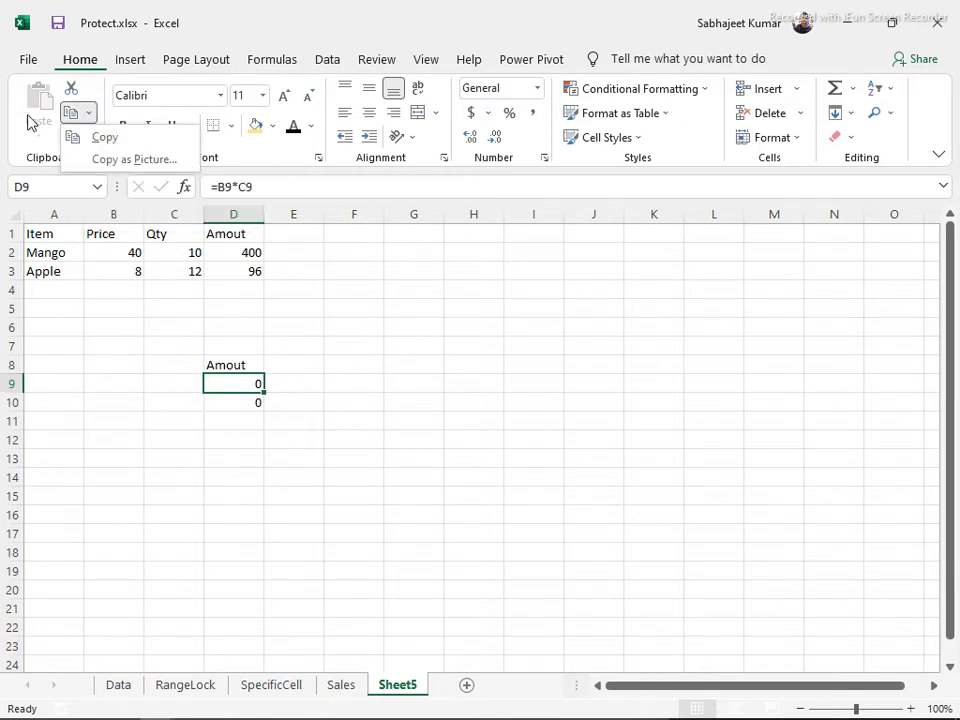
left_click(40, 150)
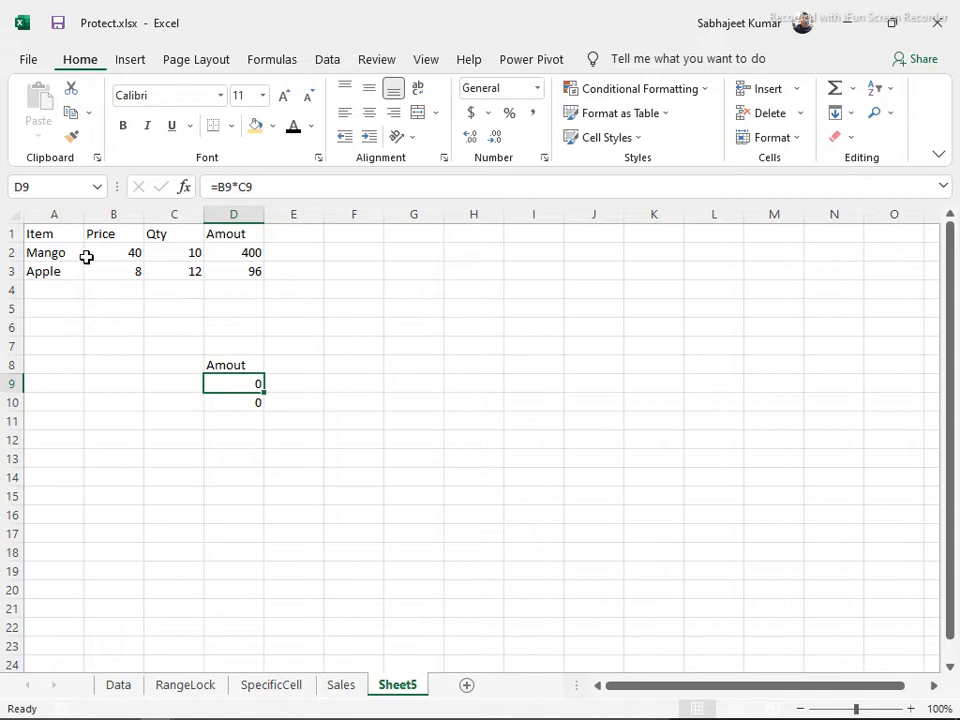
Select the leftover D8:D10 cells, then make the A1:D1 header row bold with yellow fill
left_click_drag(223, 366, 234, 408)
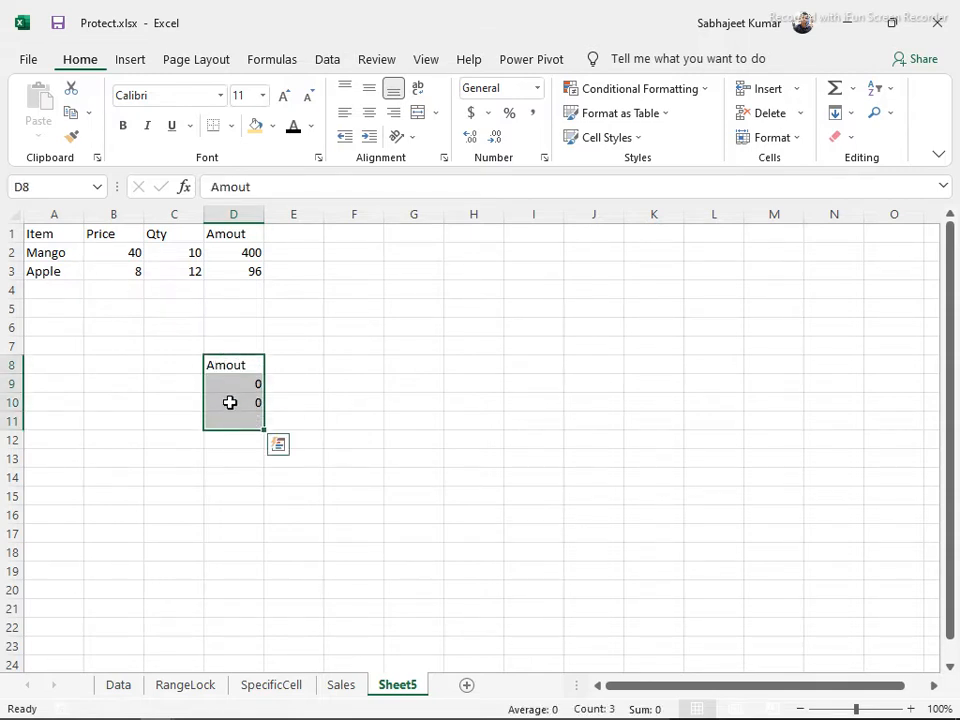
left_click_drag(30, 235, 233, 210)
key("ctrl+b")
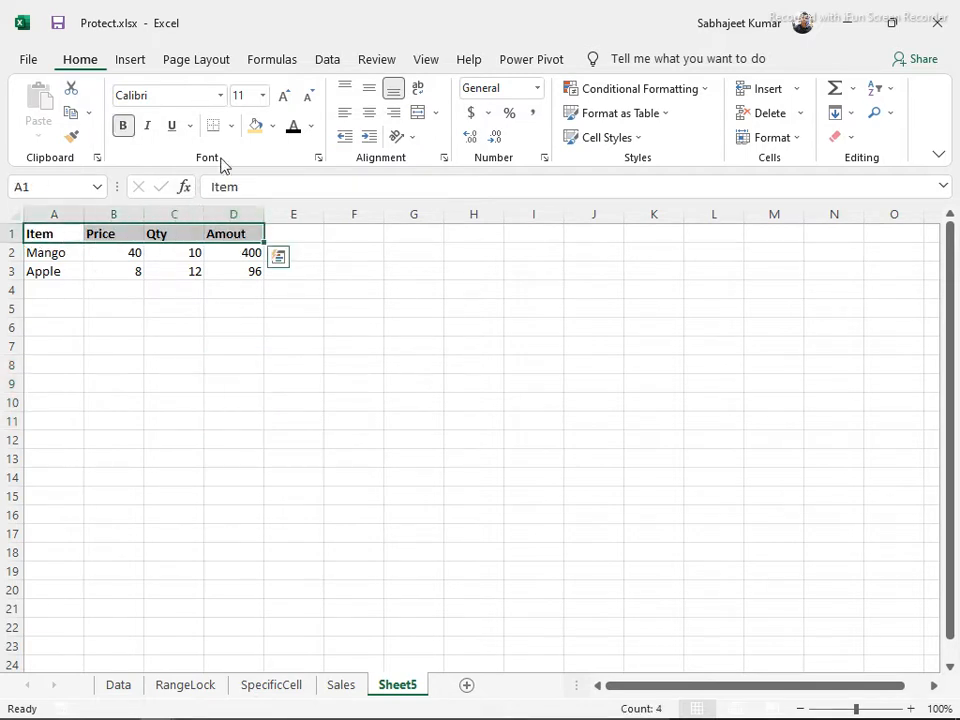
left_click(255, 126)
Fill the Amout values D2:D3 light orange and give them All Borders
left_click(228, 258)
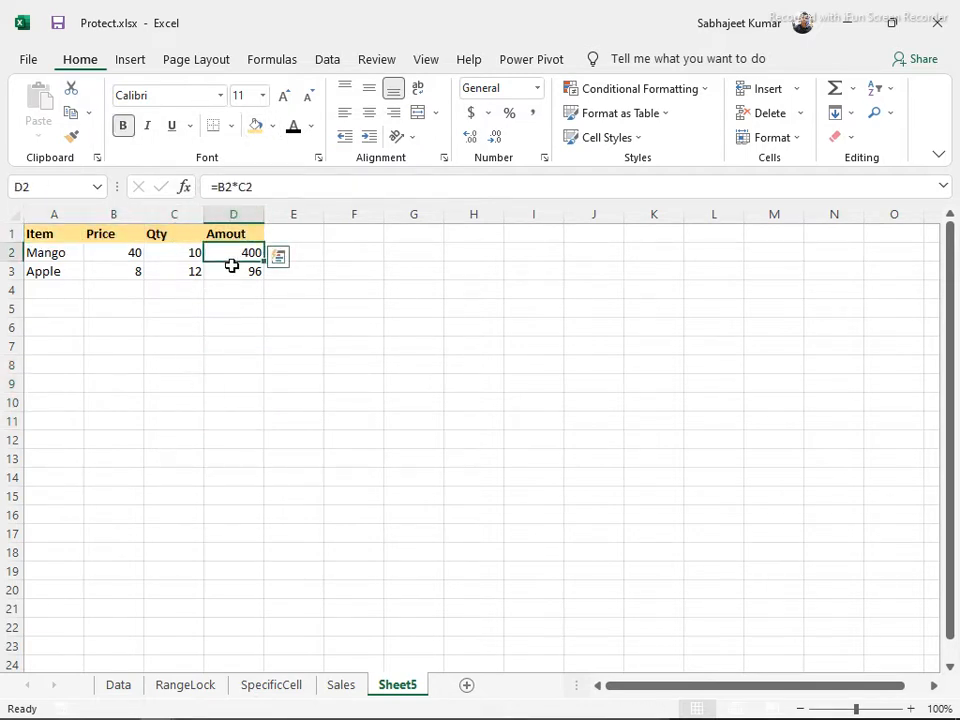
left_click_drag(231, 265, 231, 268)
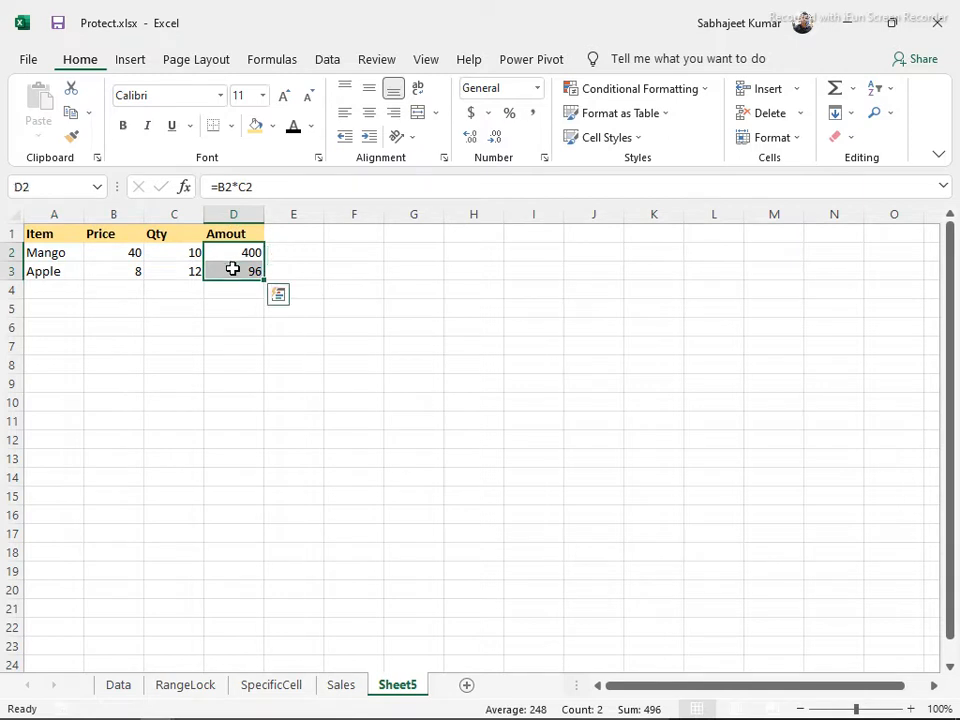
left_click(275, 127)
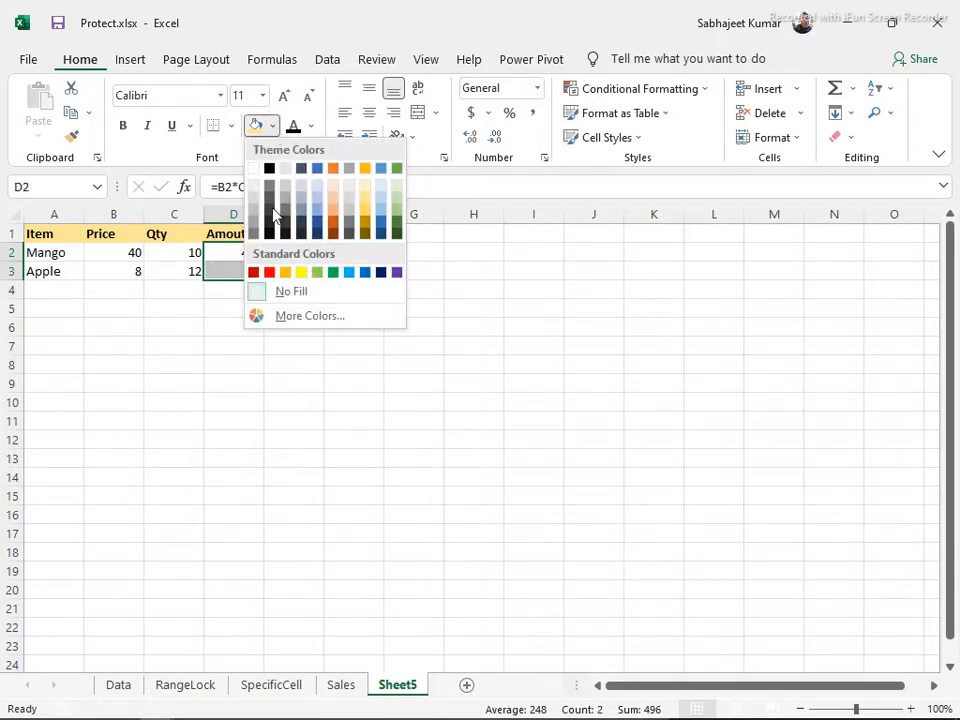
left_click(332, 199)
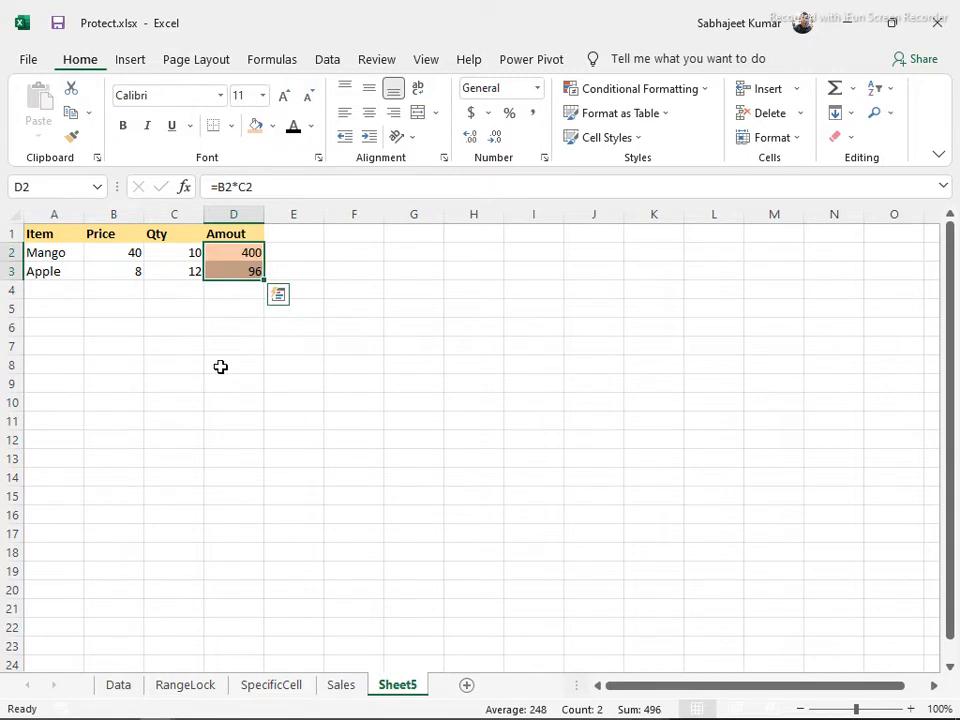
key("alt")
key("h")
key("b")
key("a")
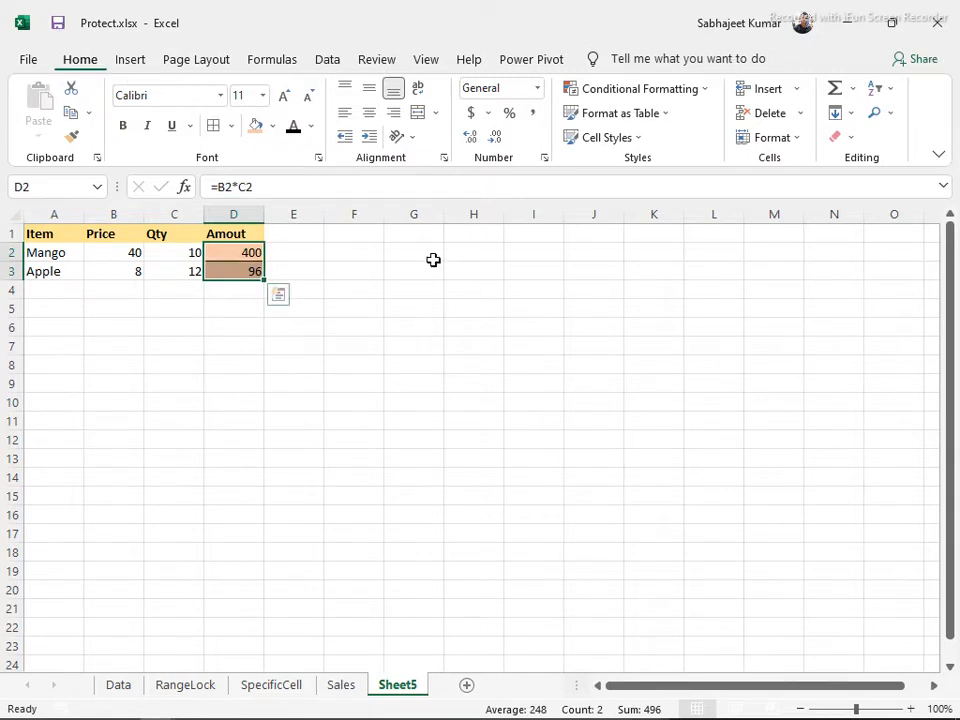
left_click(369, 324)
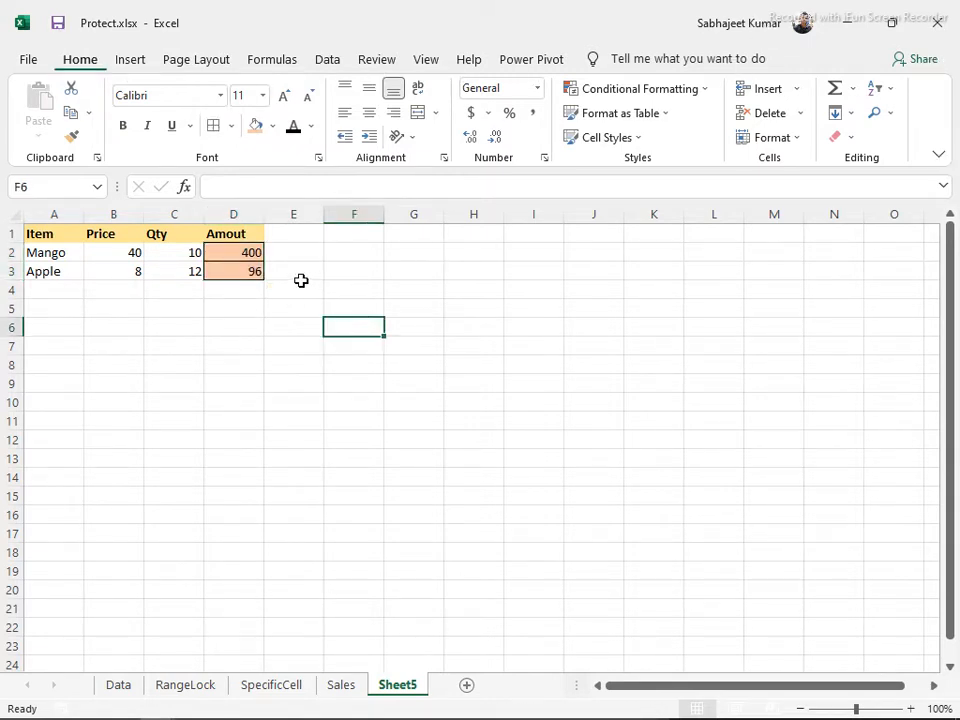
left_click(31, 240)
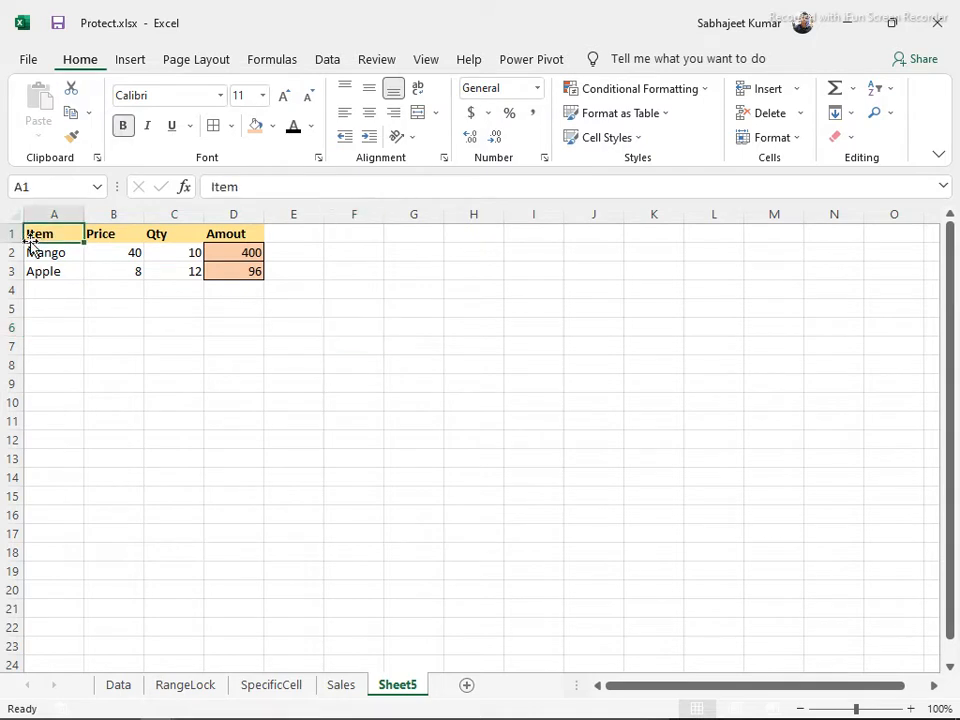
key("ctrl+a")
key("ctrl+c")
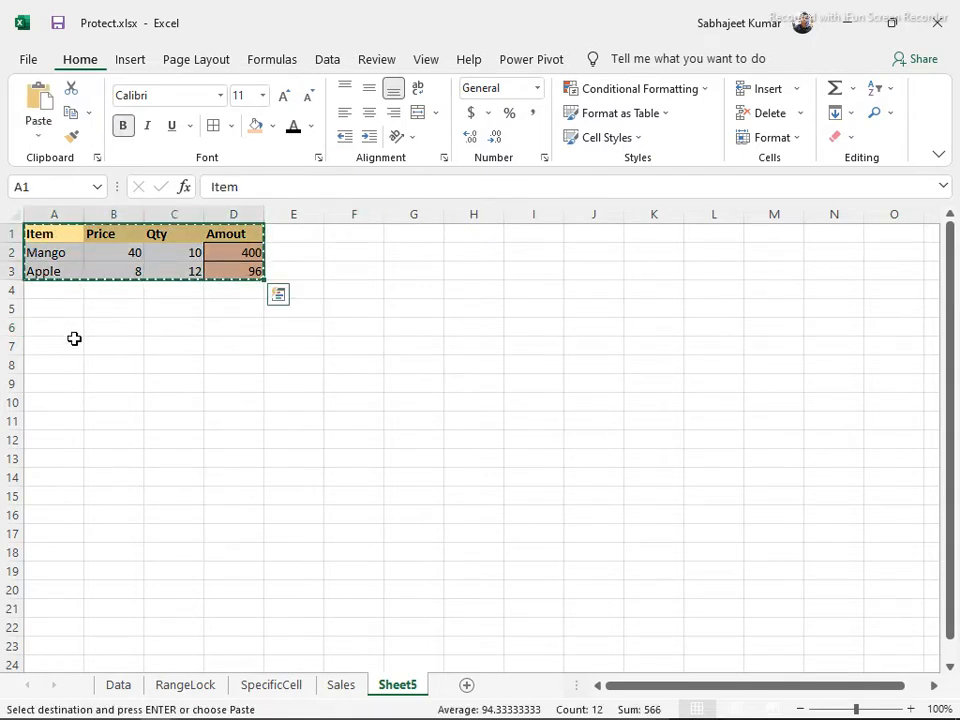
left_click(75, 341)
left_click(70, 327)
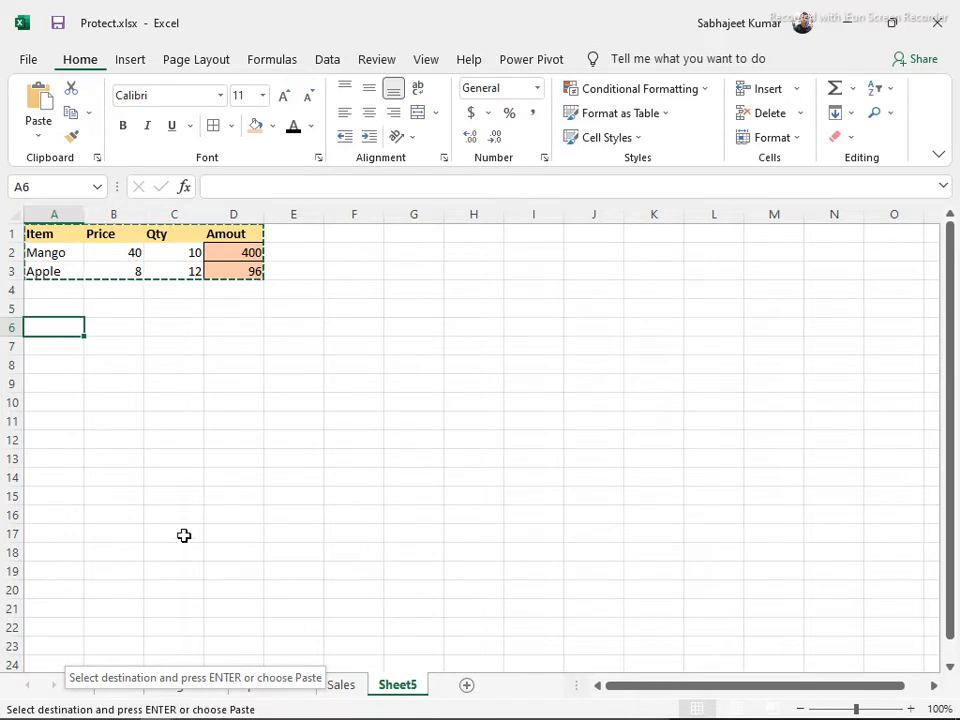
left_click(403, 257)
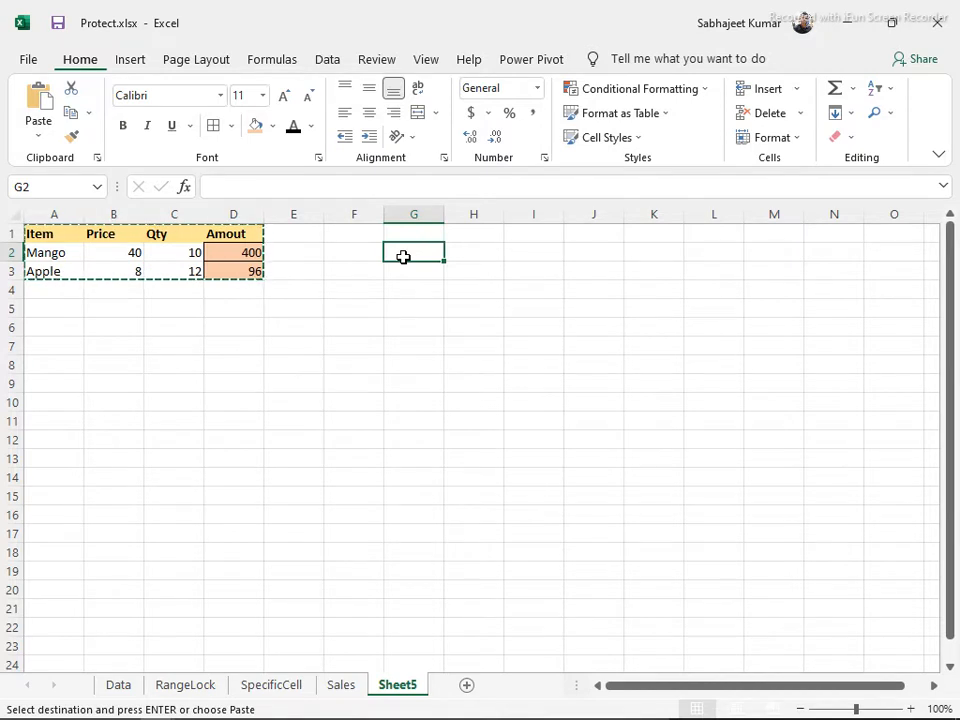
left_click(36, 136)
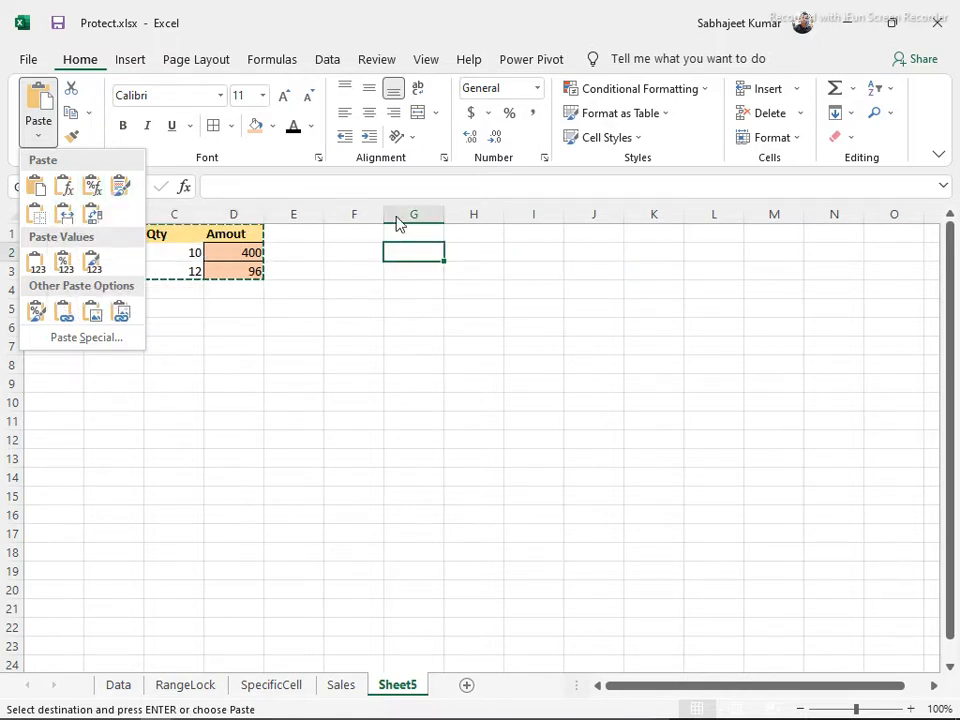
left_click(403, 250)
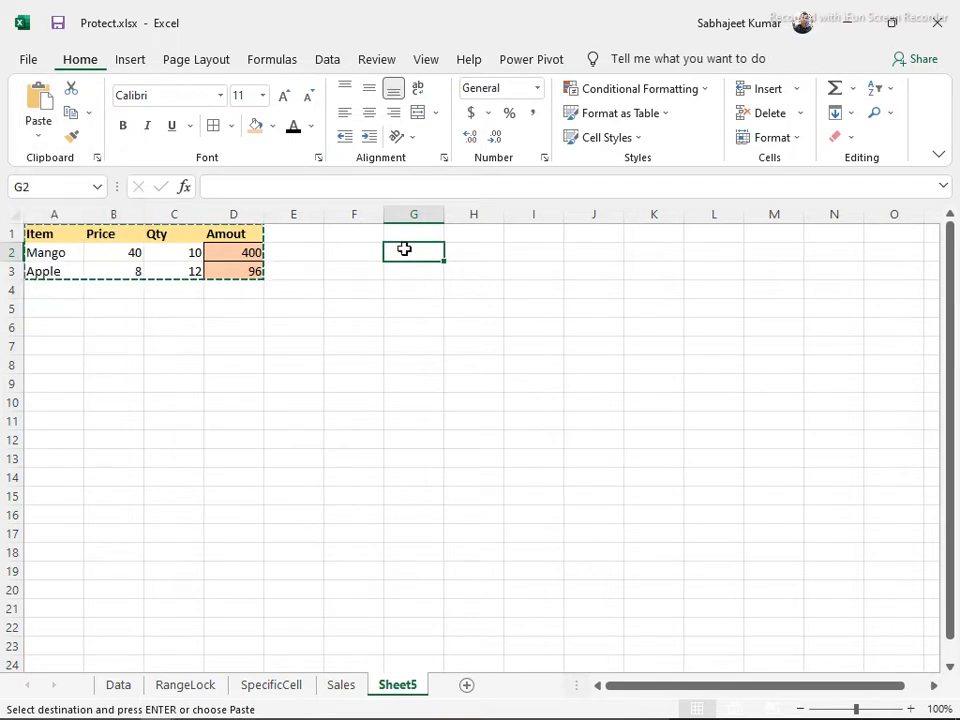
key("Escape")
Write 'Ctrl + Alt + V' in F1 and type 'Alt + E + S + V' into F2
left_click(345, 234)
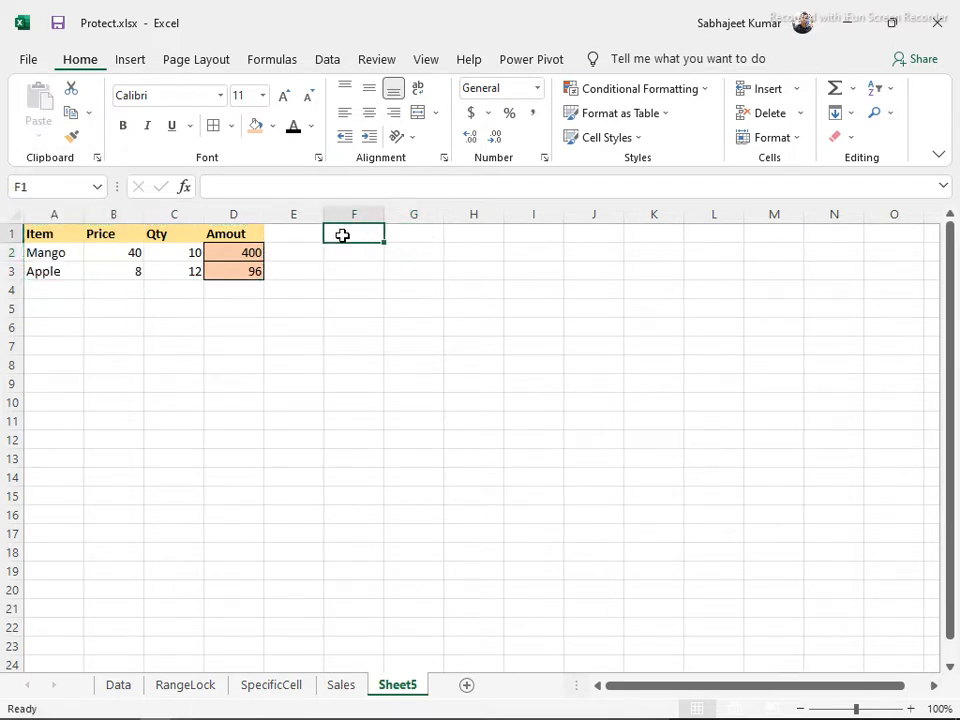
type("Alt")
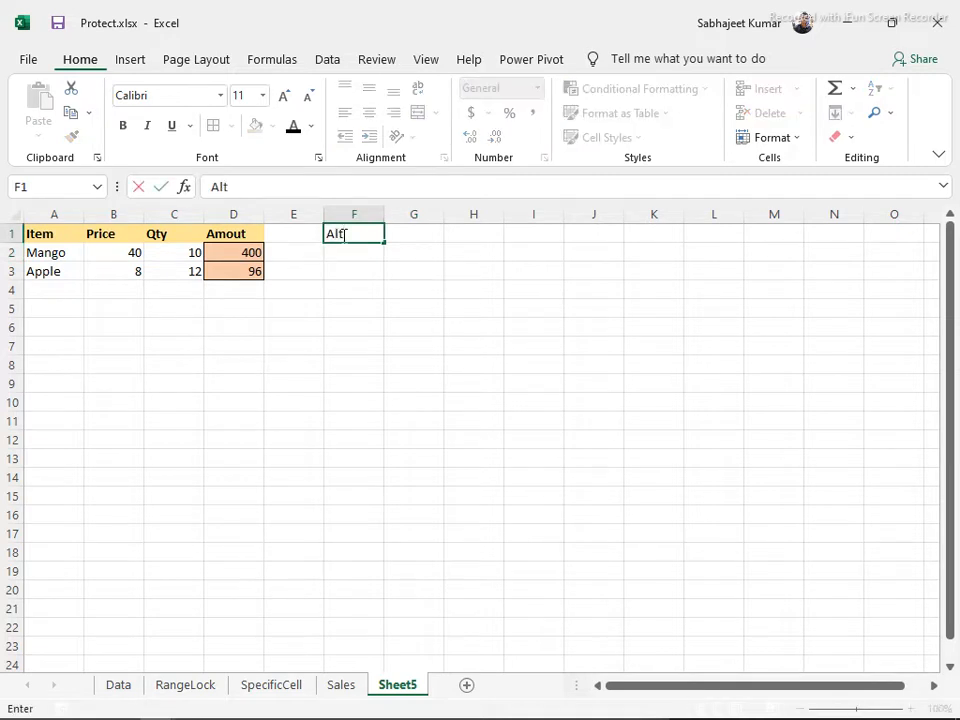
key("Escape")
type("Ctrl + A")
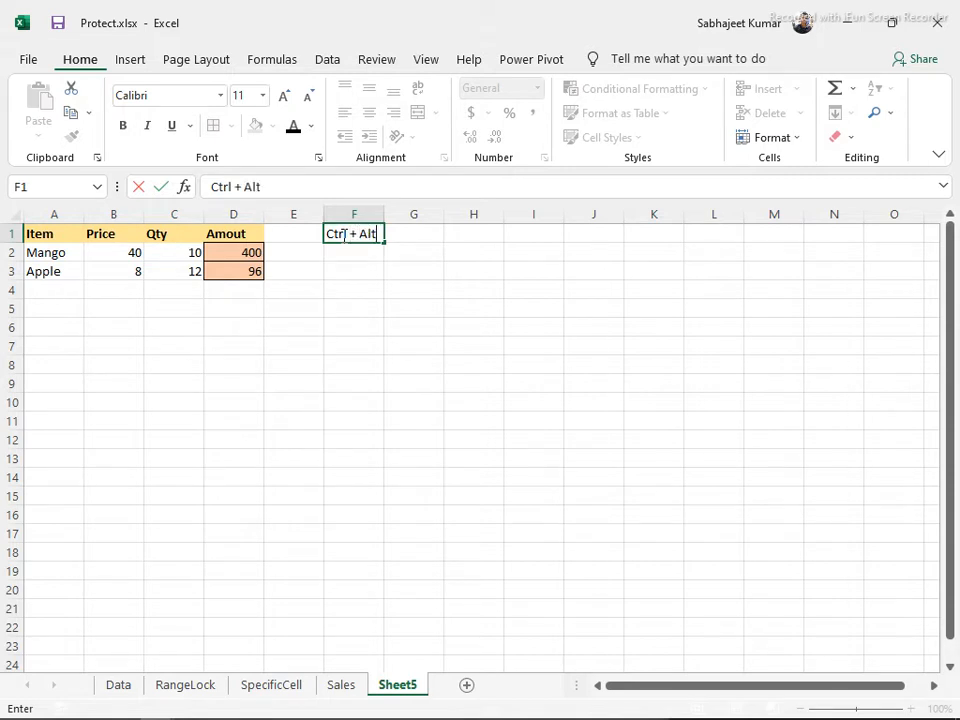
type("lt + V")
key("Return")
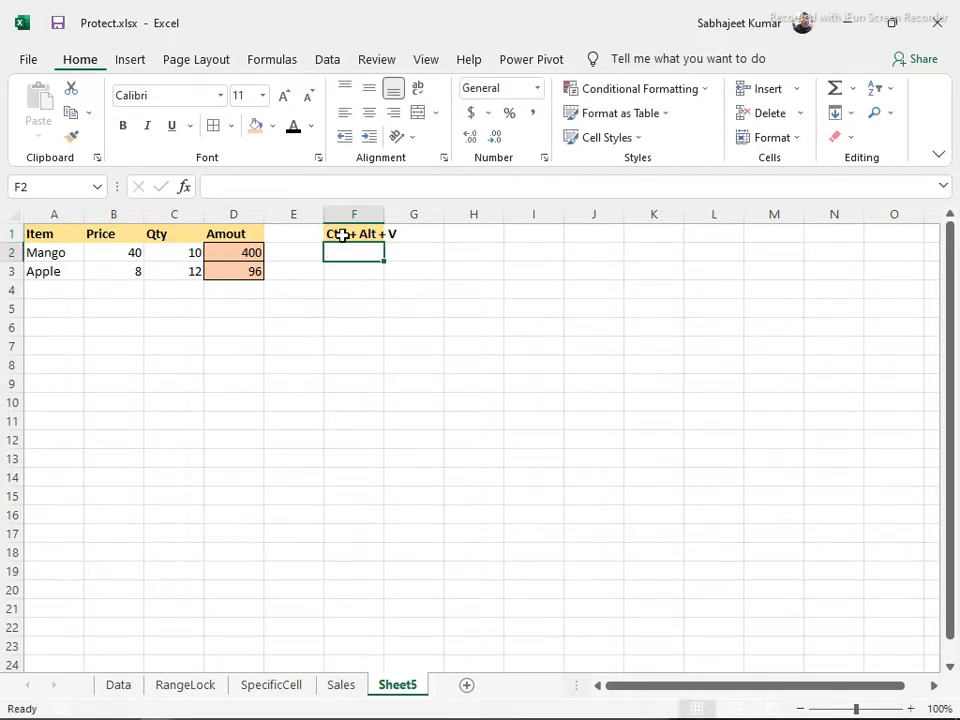
type("Alt")
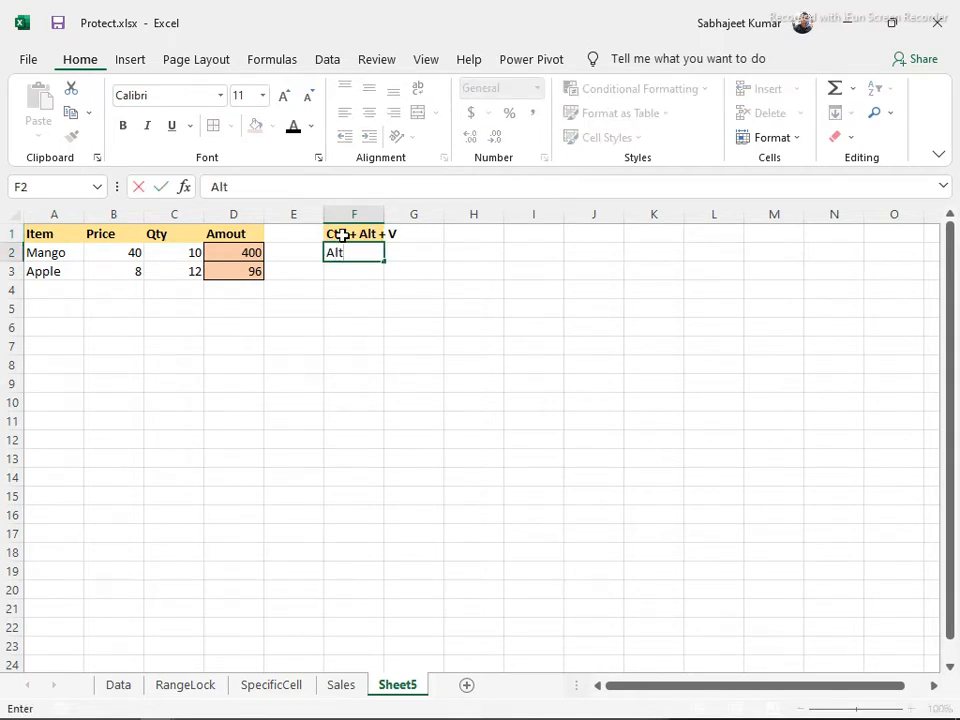
type(" + E + S + V")
key("Return")
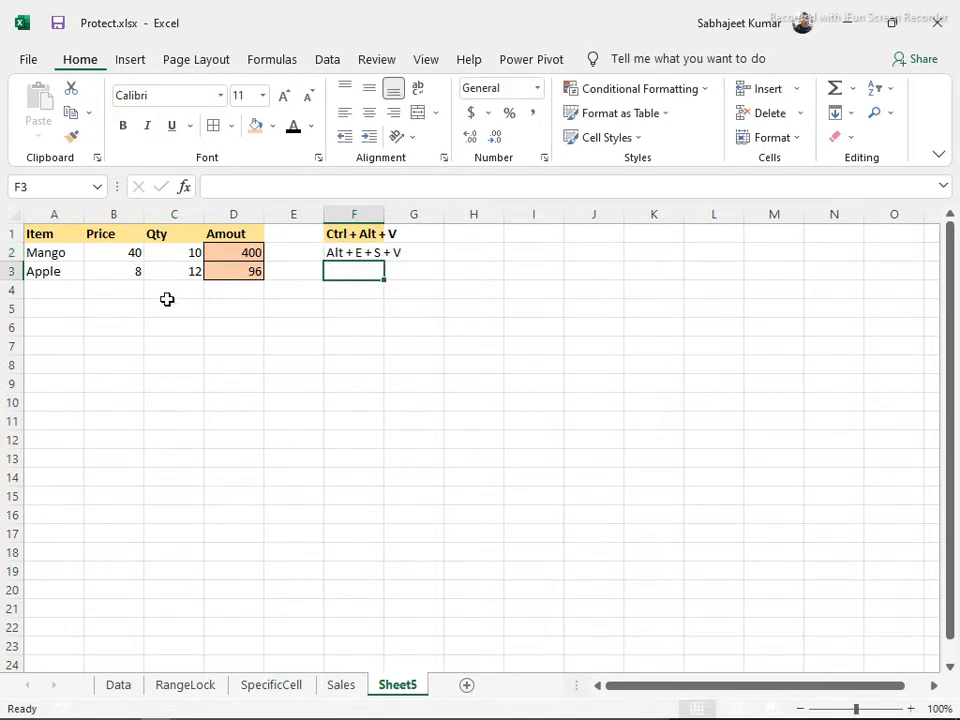
left_click(97, 255)
key("ctrl+a")
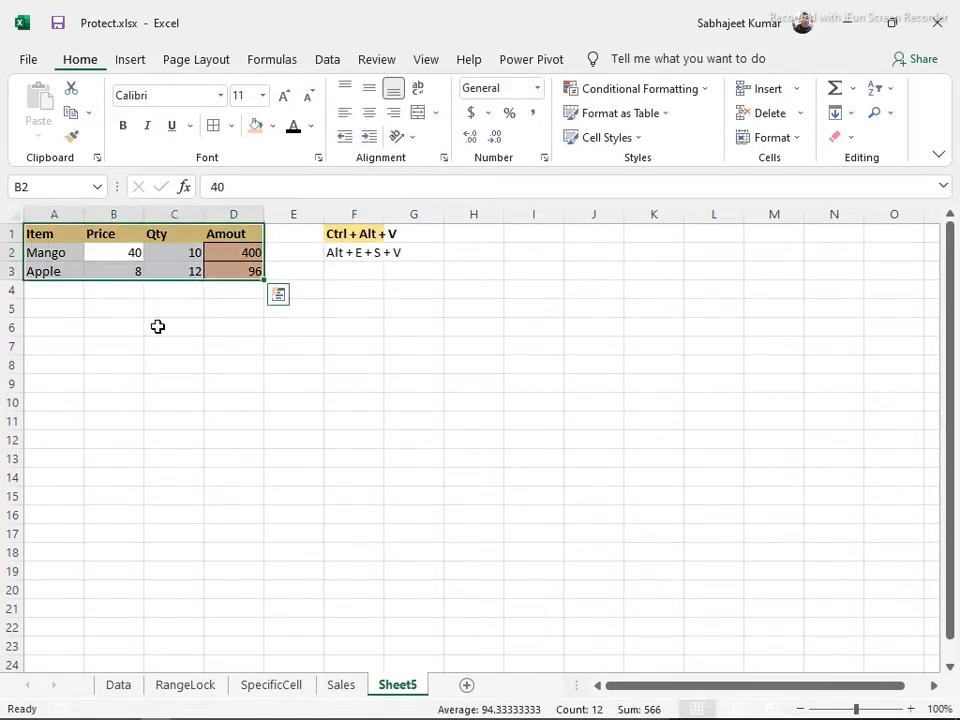
key("ctrl+c")
left_click(157, 326)
type("a")
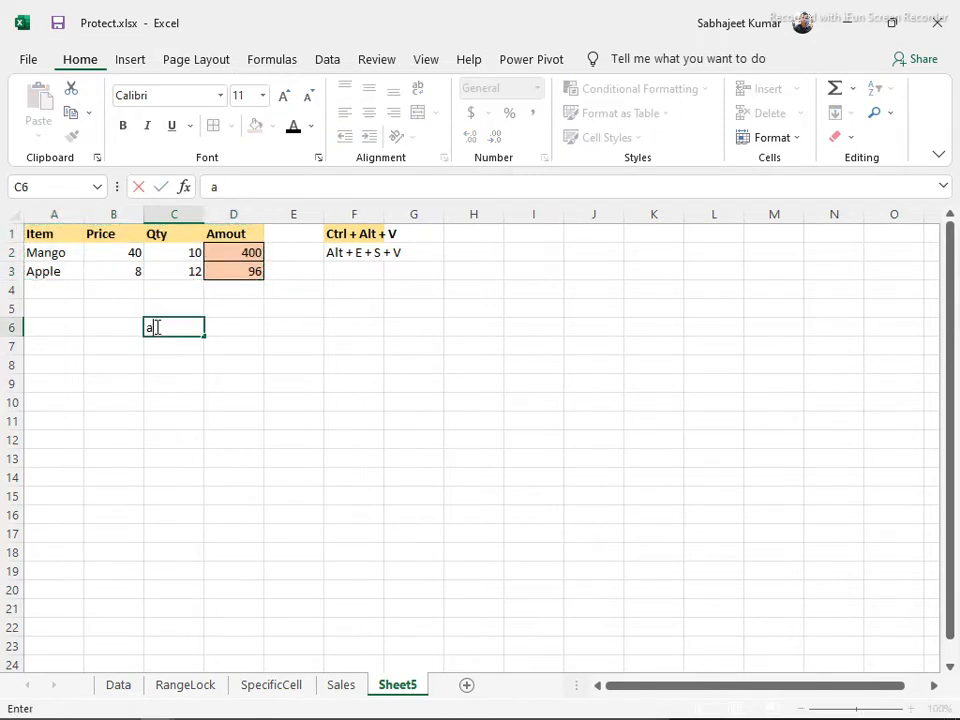
key("Escape")
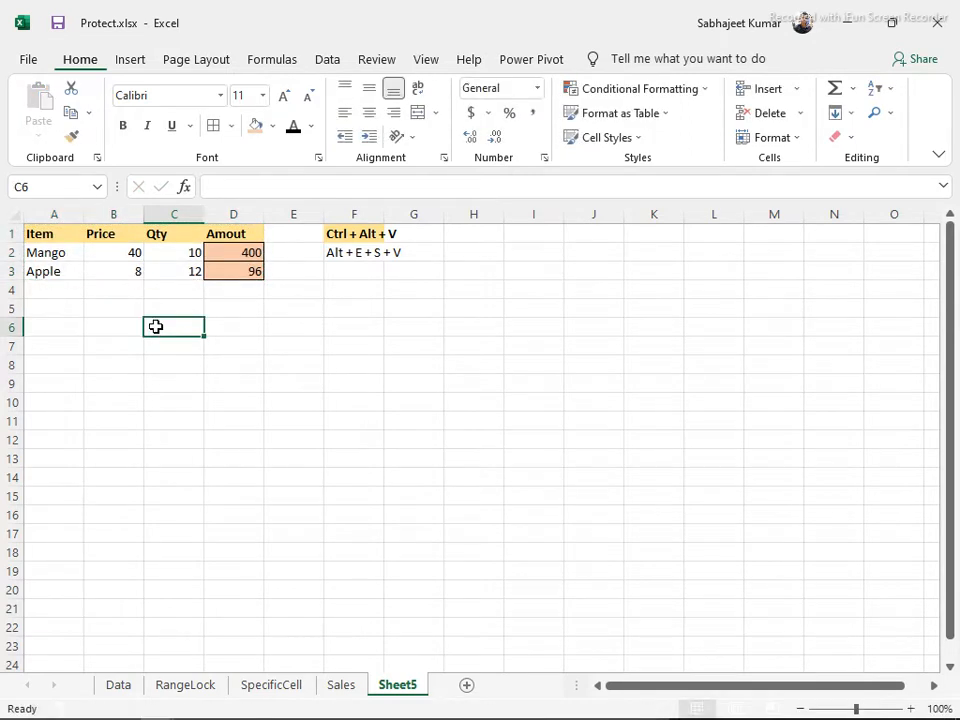
left_click(112, 257)
key("ctrl+a")
left_click(176, 347)
key("alt")
key("e")
type("s")
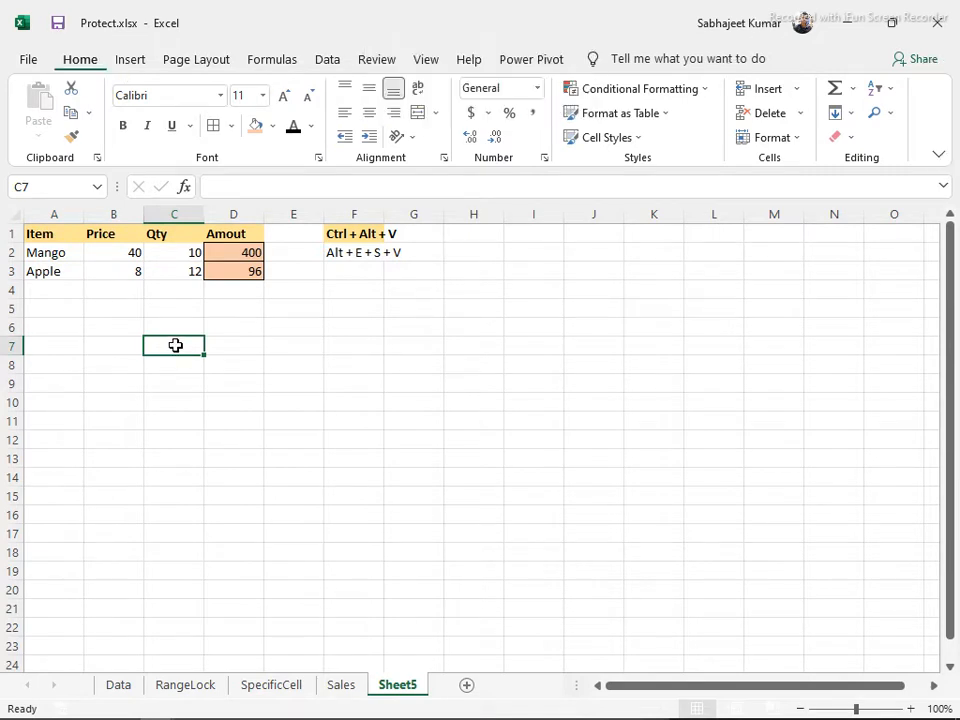
type("v")
key("Escape")
left_click(152, 250)
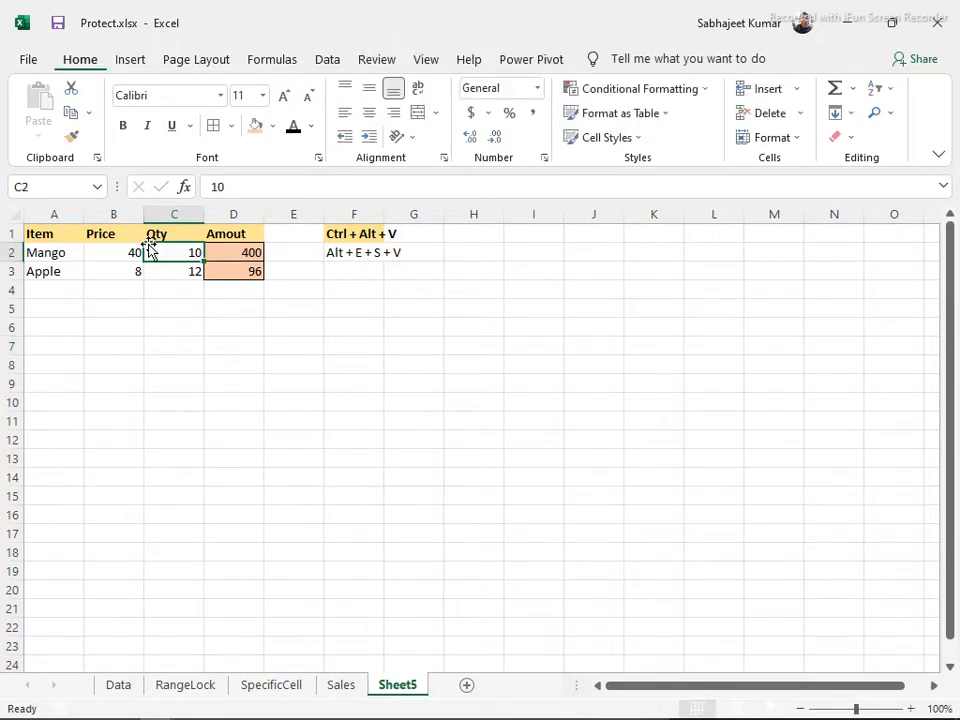
key("ctrl+a")
left_click(196, 358)
key("alt+e")
type("sv")
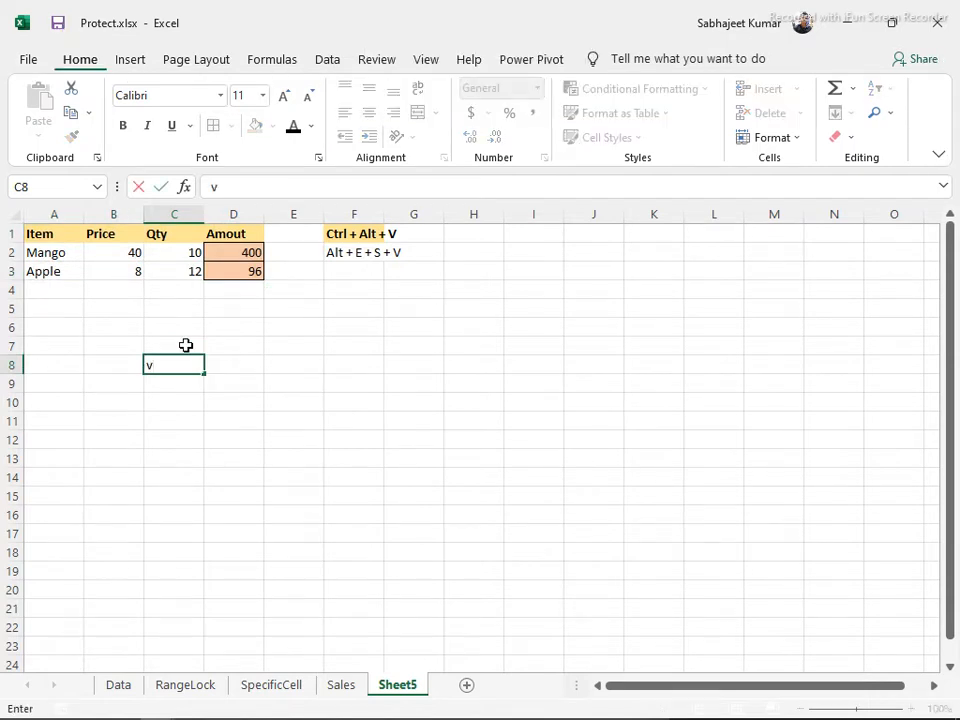
key("Escape")
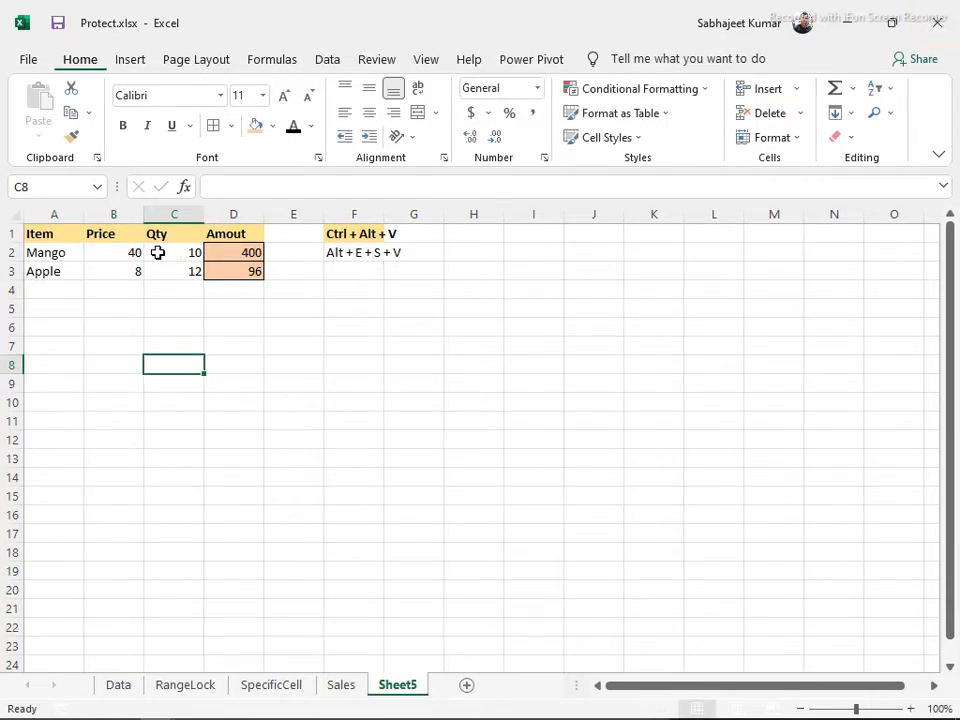
left_click(120, 250)
key("ctrl+a")
key("ctrl+c")
left_click(155, 336)
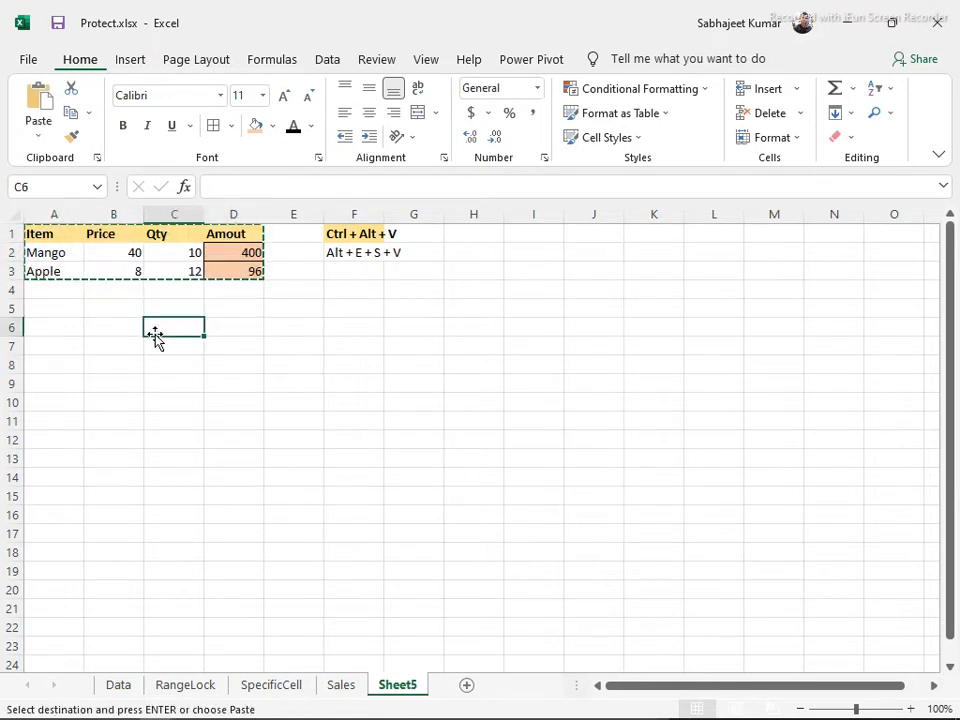
key("alt")
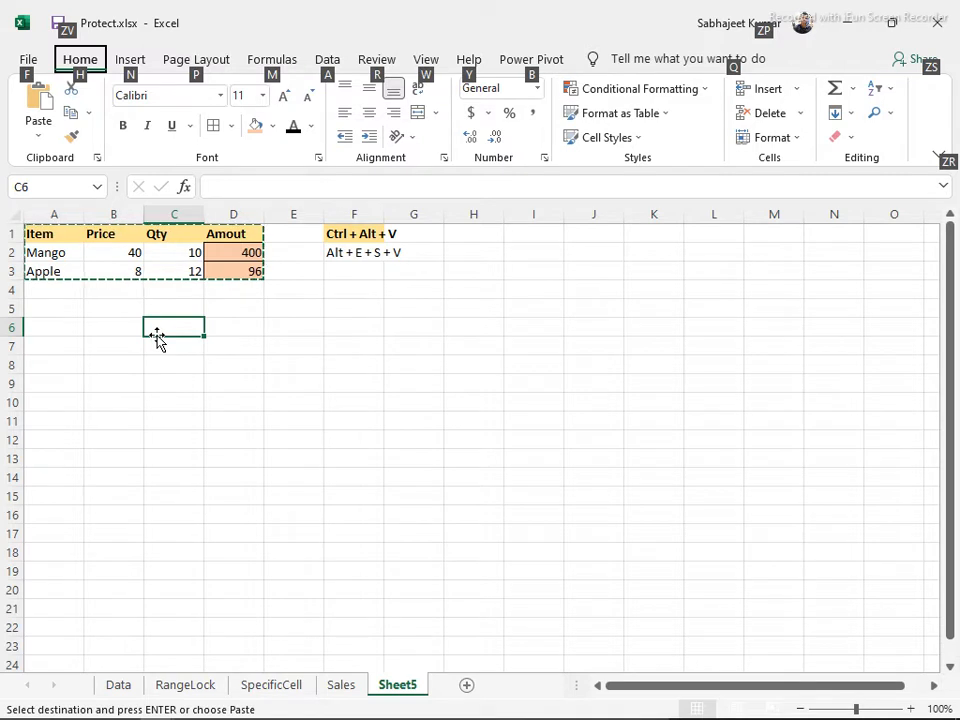
key("e")
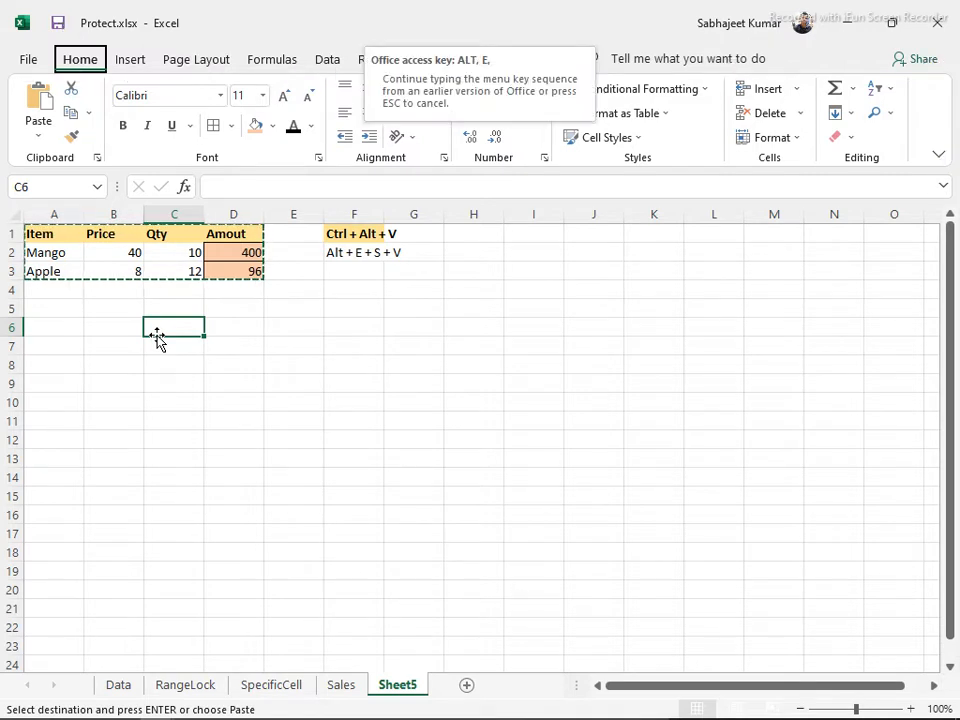
key("s")
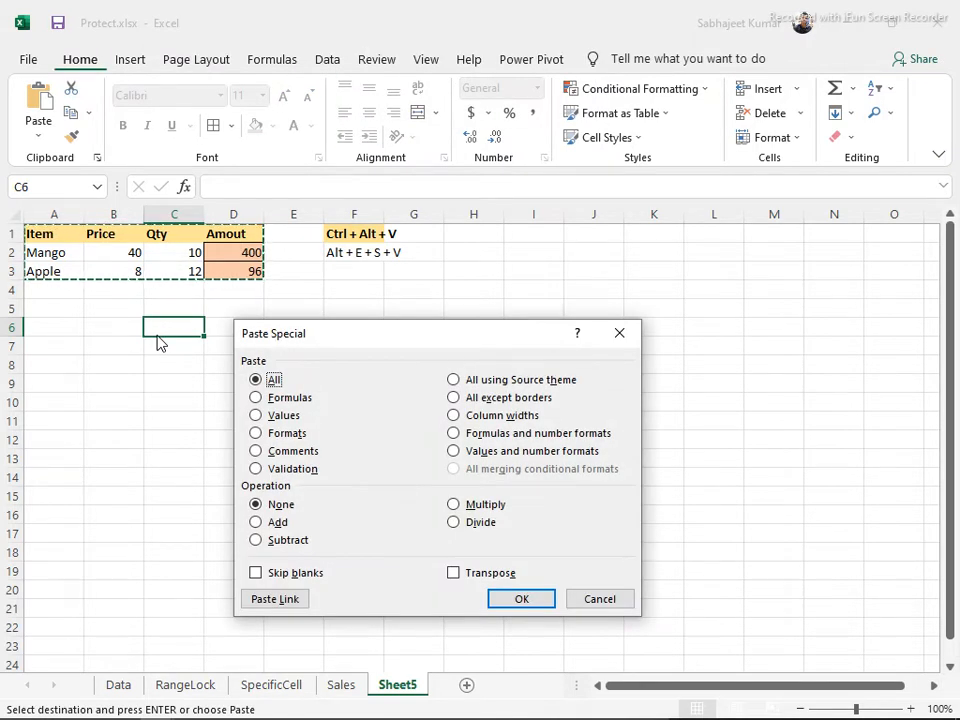
key("Escape")
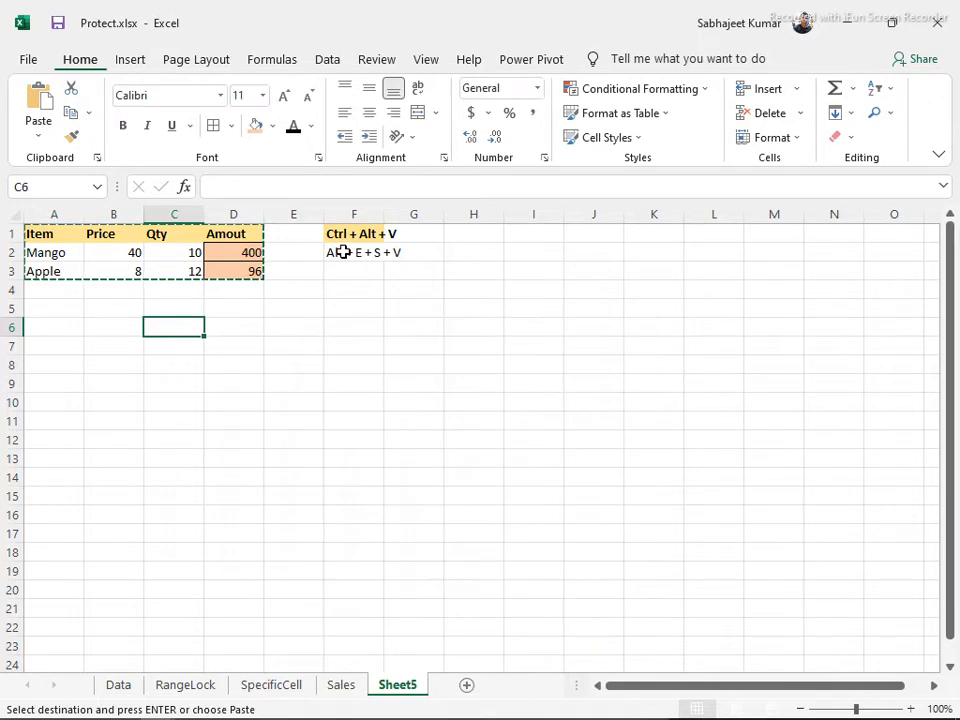
left_click(343, 253)
Trim ' + V' from the F2 note so it reads 'Alt + E + S', and autofit column F
left_click_drag(266, 187, 339, 192)
key("Delete")
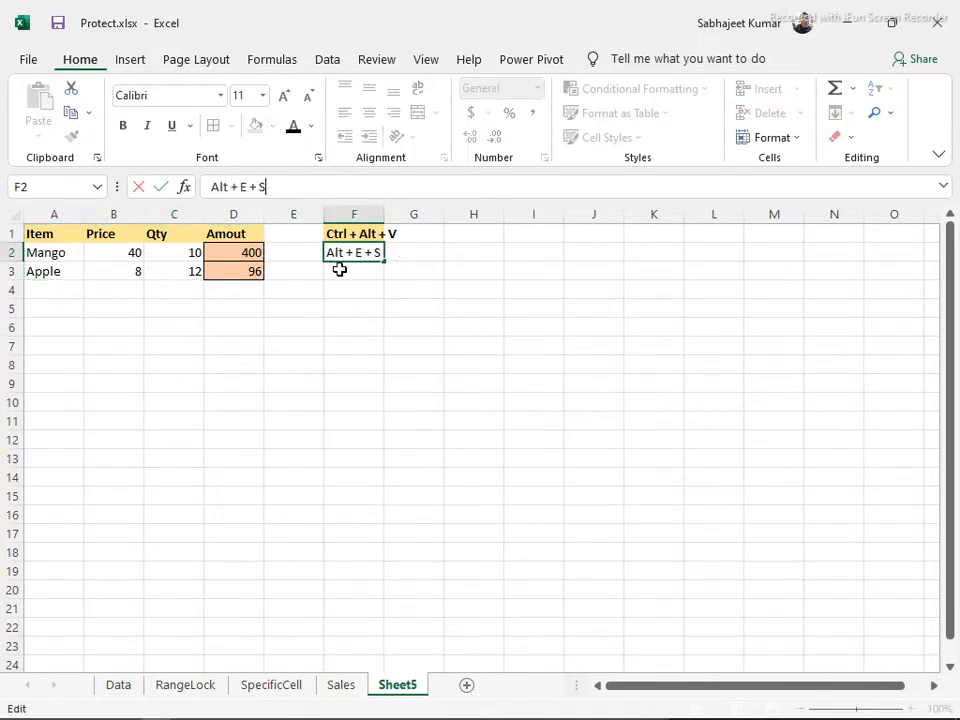
key("Escape")
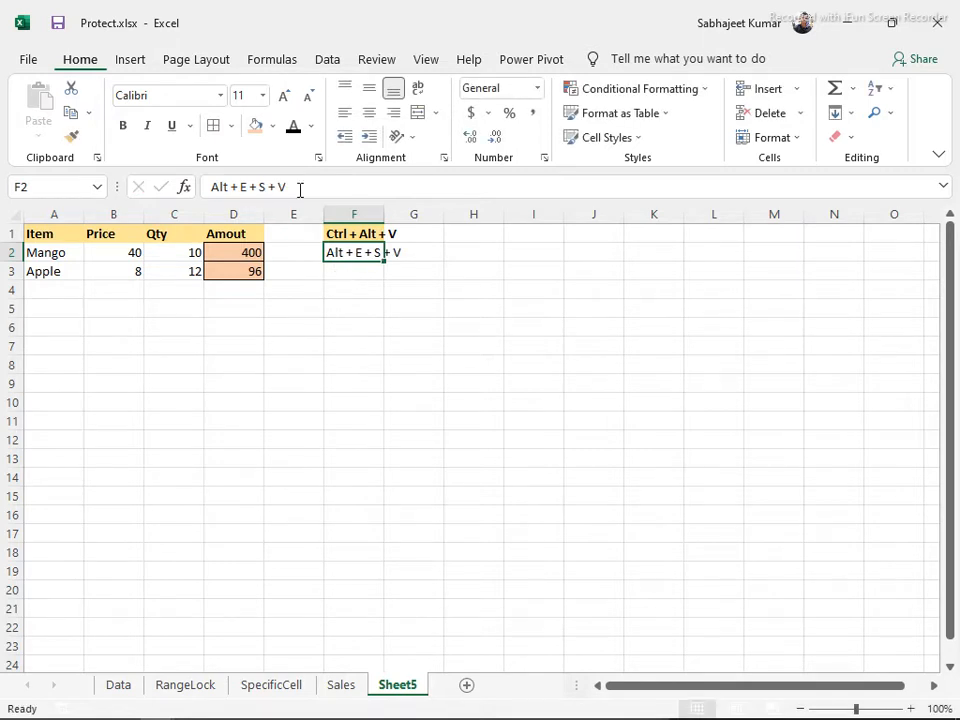
left_click_drag(267, 187, 332, 197)
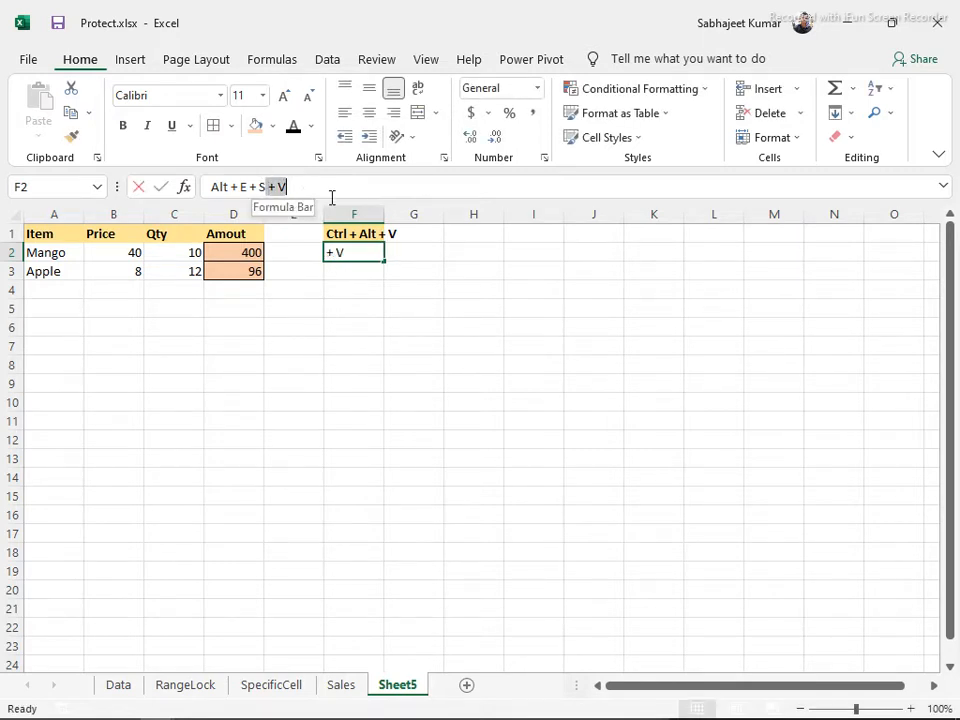
key("Delete")
key("Return")
left_click(350, 253)
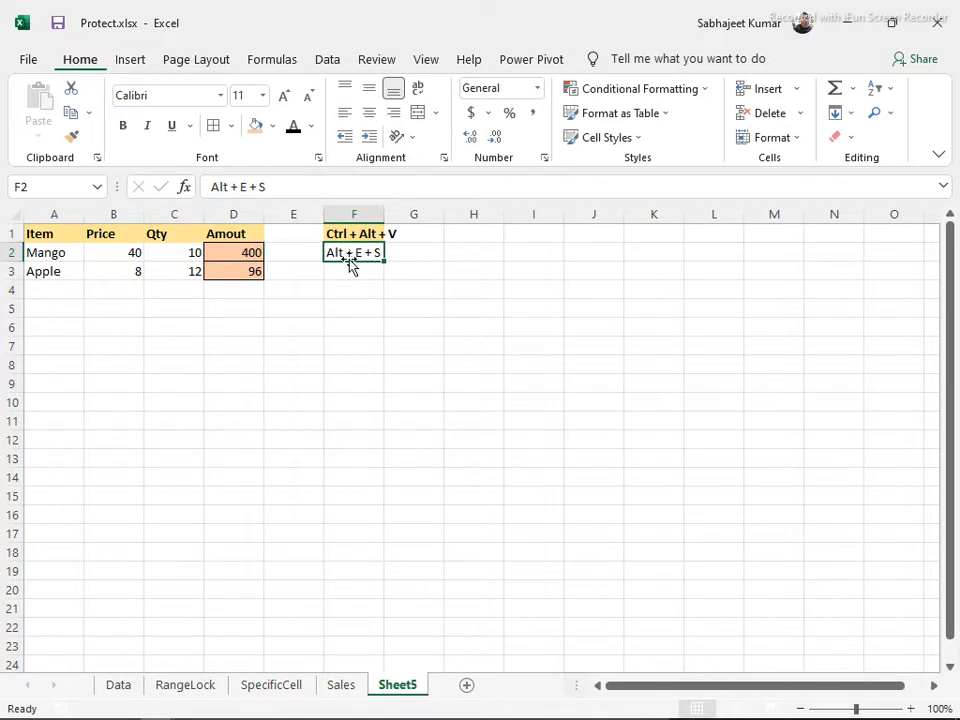
double_click(384, 214)
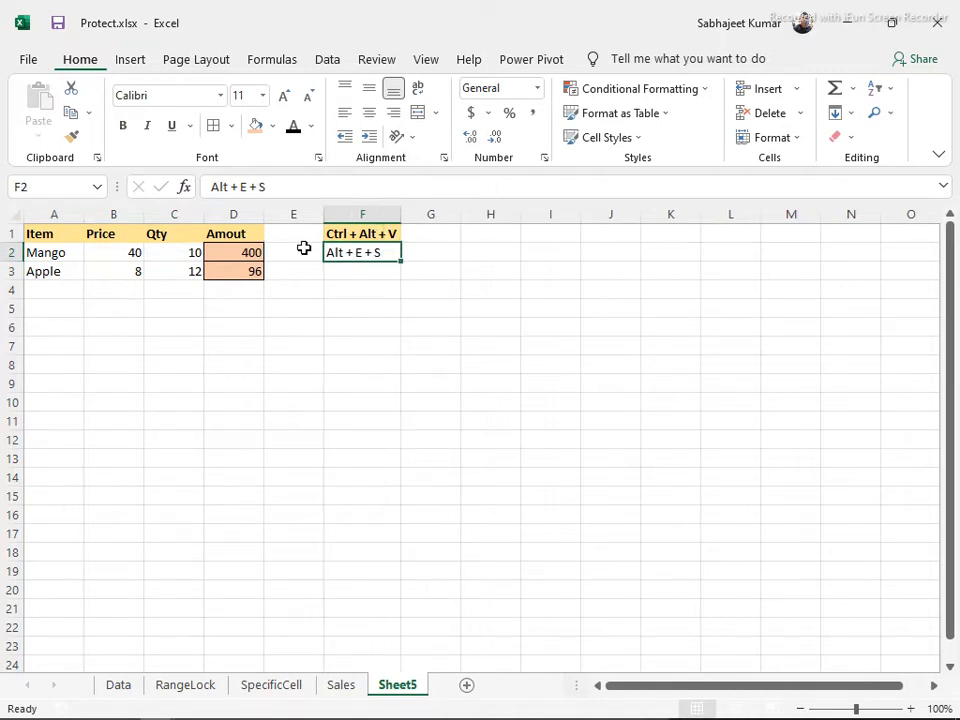
Paste F1 into F2 as values only, then undo that paste
left_click(333, 233)
key("ctrl+c")
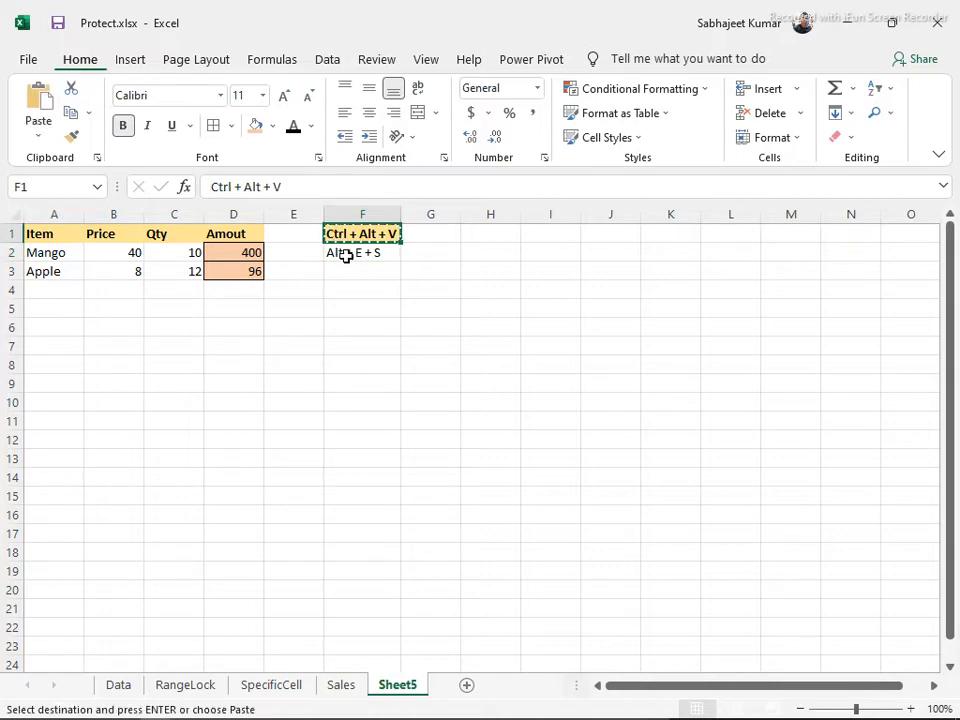
left_click(343, 253)
key("ctrl+alt+v")
key("v")
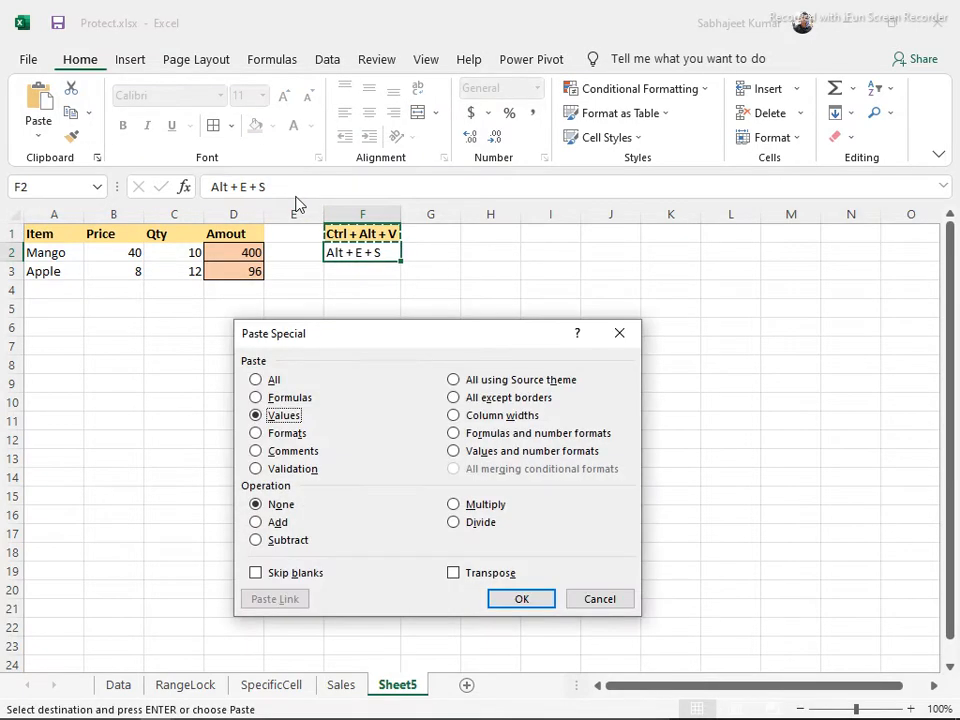
key("Return")
key("ctrl+z")
Give F2 the bold yellow formatting of F1 using Paste Special > Formats
left_click(350, 231)
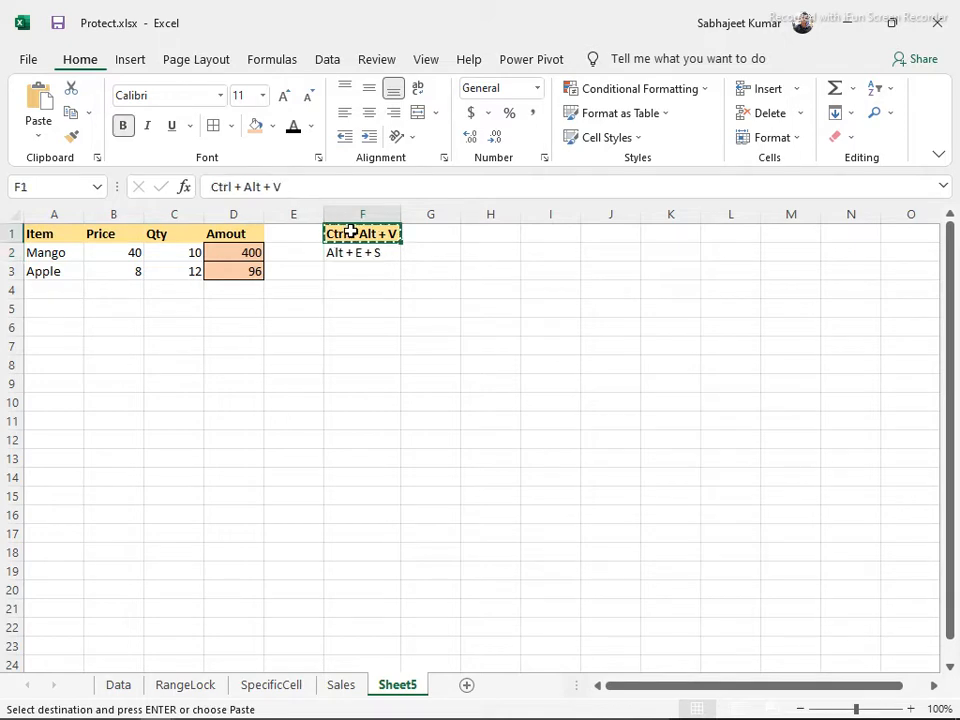
key("ctrl+c")
left_click(350, 250)
key("ctrl+alt+v")
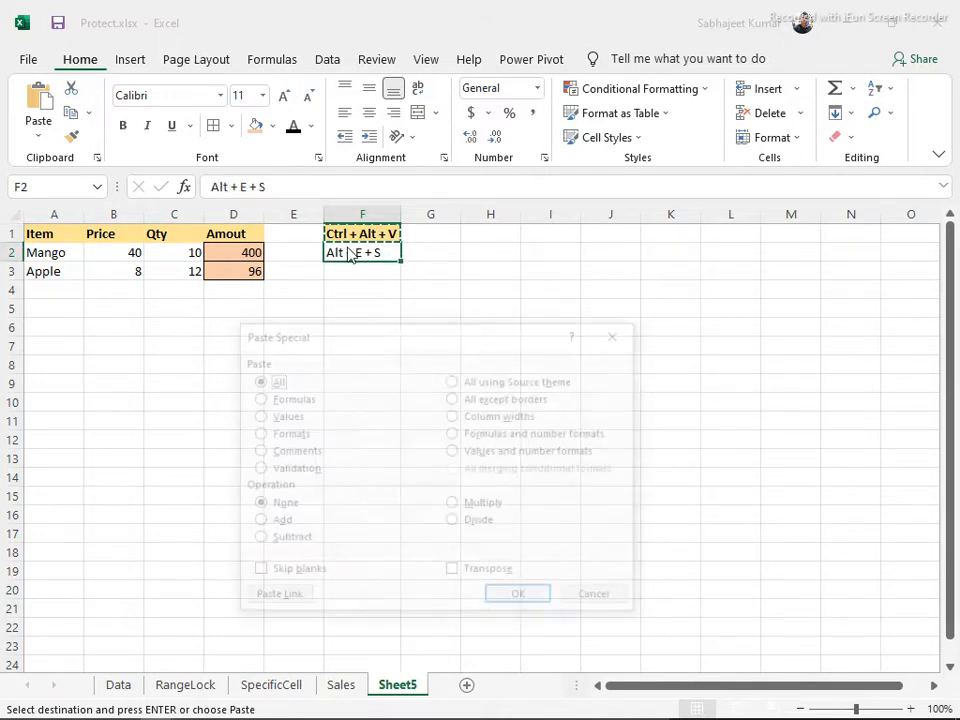
key("t")
key("Return")
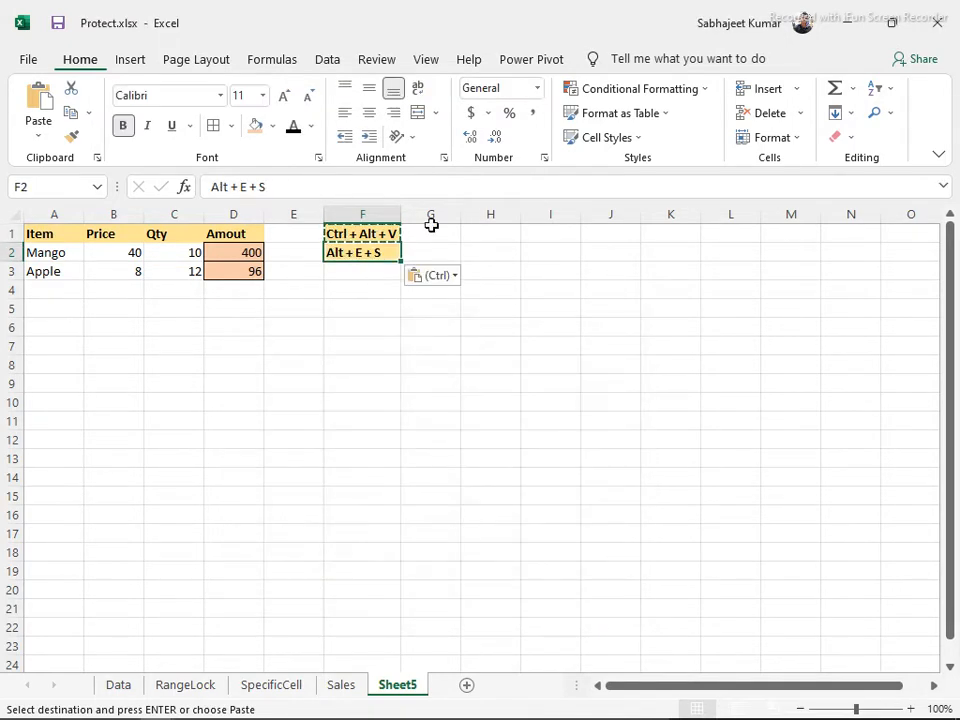
left_click(437, 231)
key("Escape")
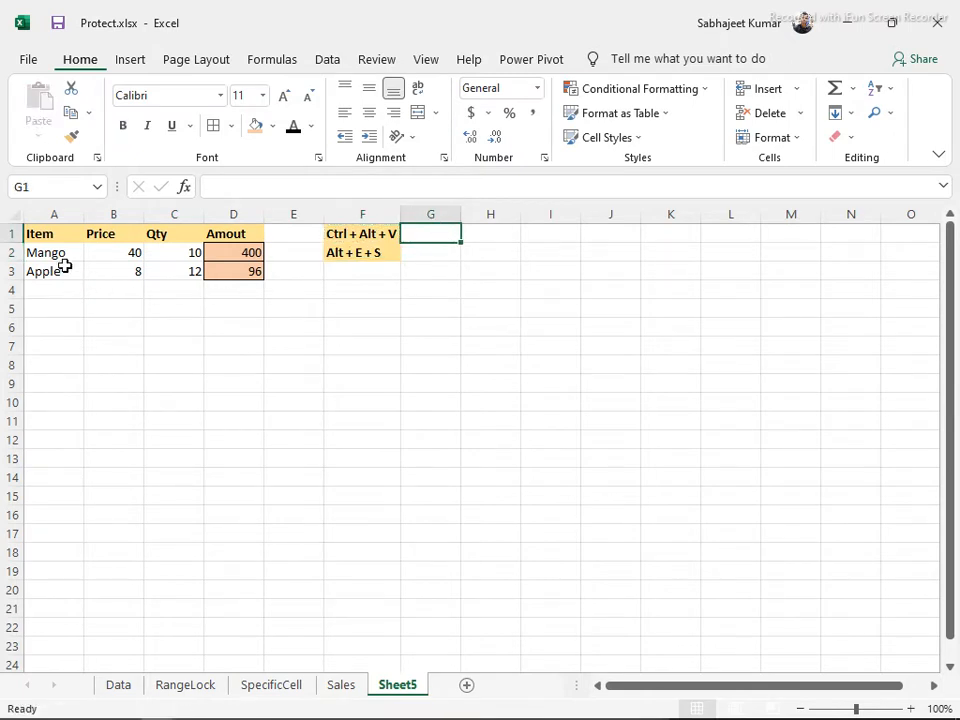
left_click_drag(34, 246, 33, 241)
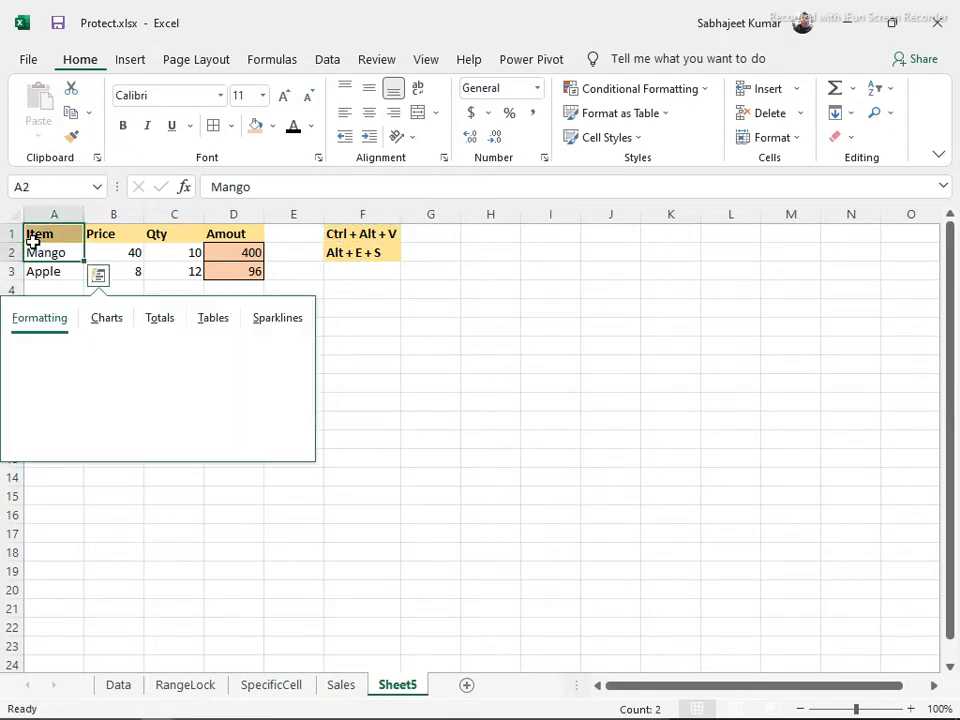
Copy the fruit table A1:D3 and open Paste Special with A6 as the destination
left_click(35, 237)
left_click(244, 257)
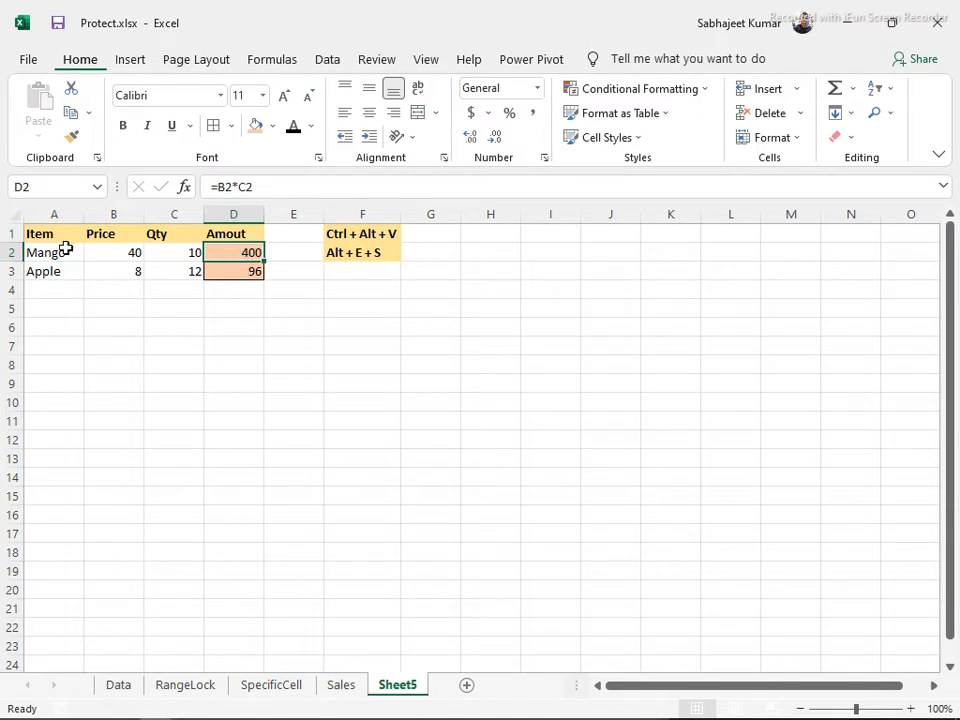
left_click(56, 253)
key("ctrl+a")
key("ctrl+c")
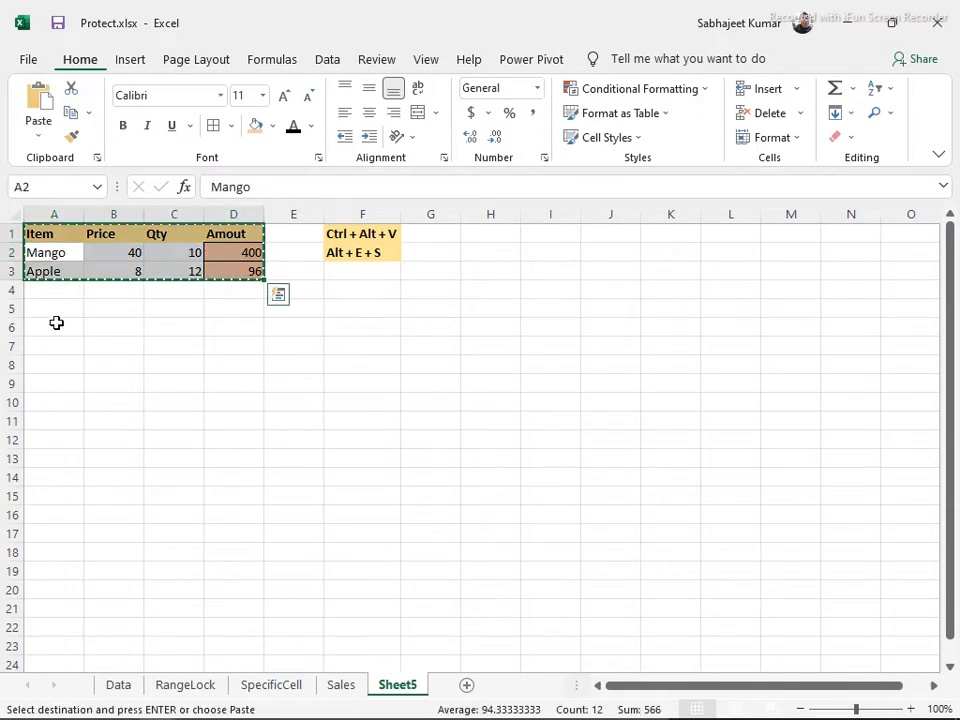
left_click(56, 323)
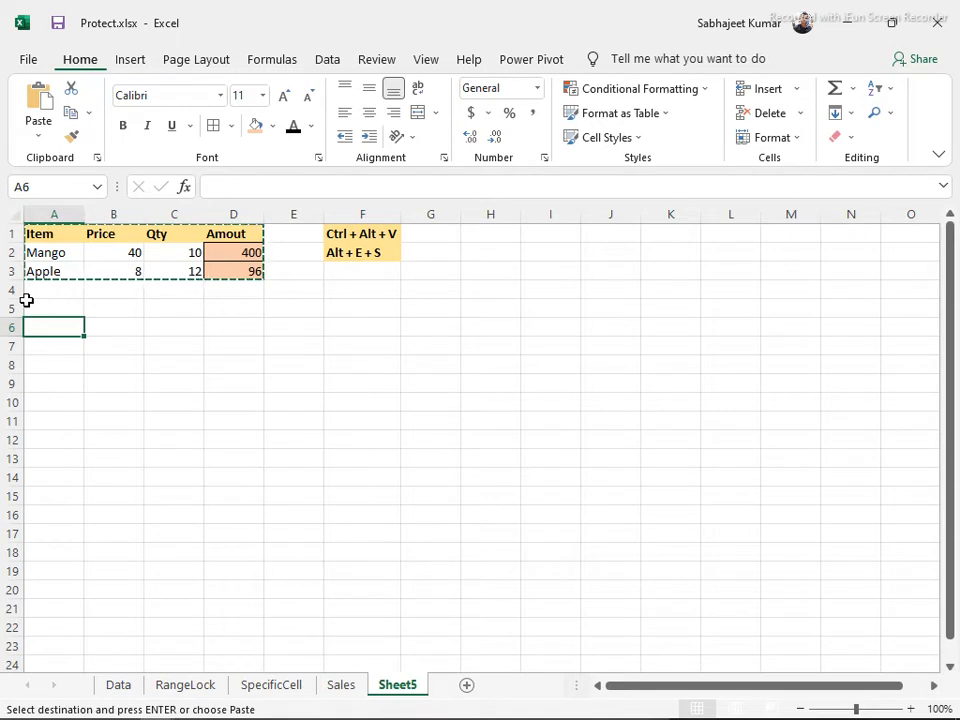
key("ctrl+alt+v")
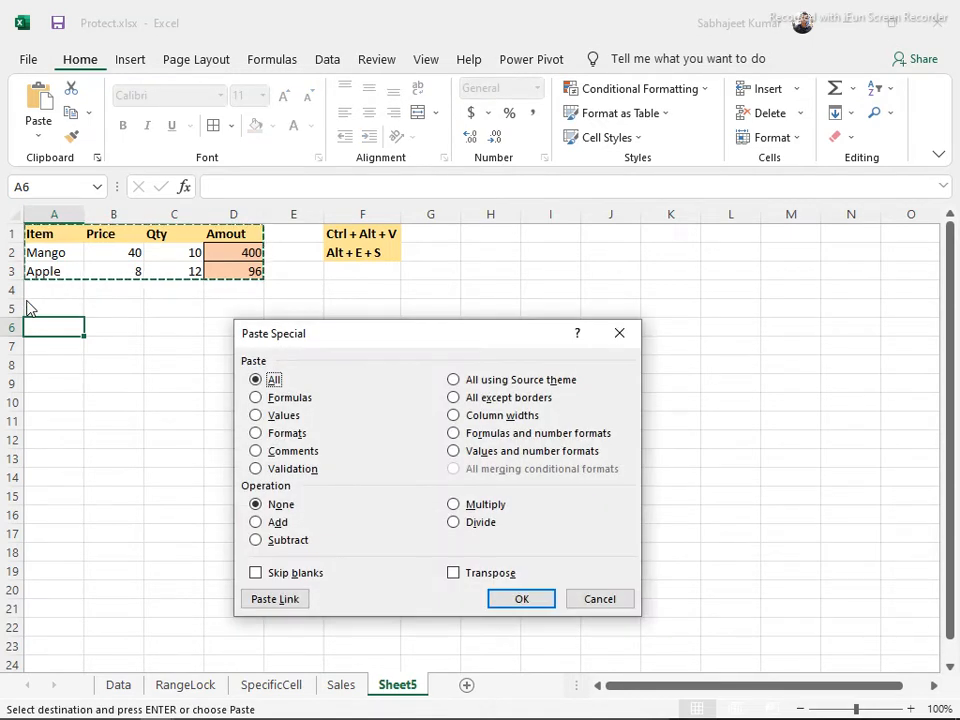
left_click_drag(331, 346, 452, 305)
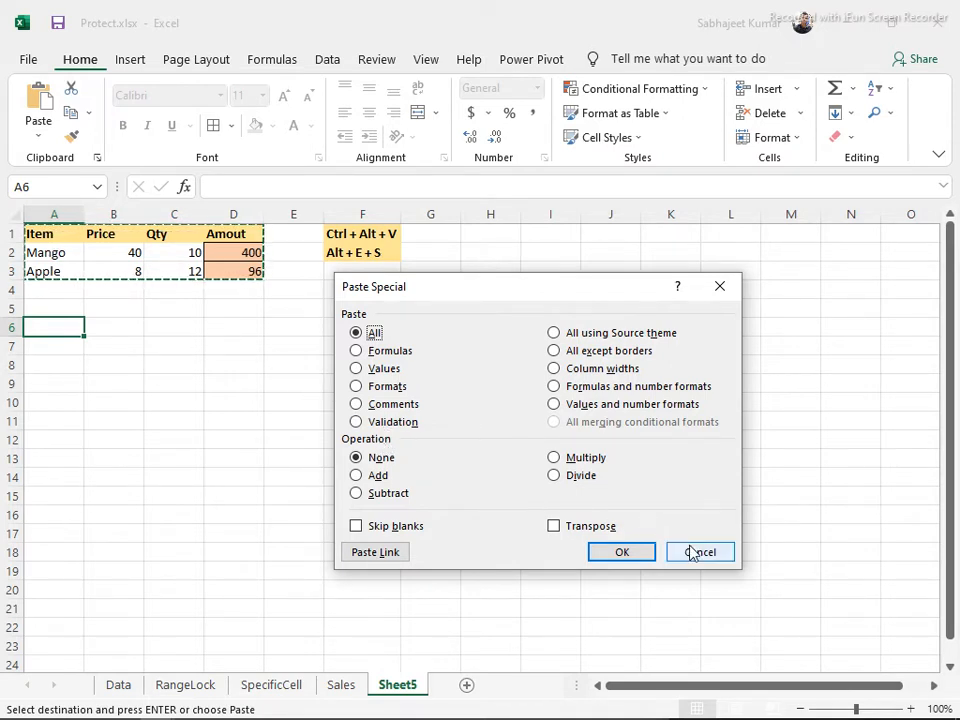
Paste the fruit table at A6 as Values only, and confirm D8 holds a plain value
left_click(364, 369)
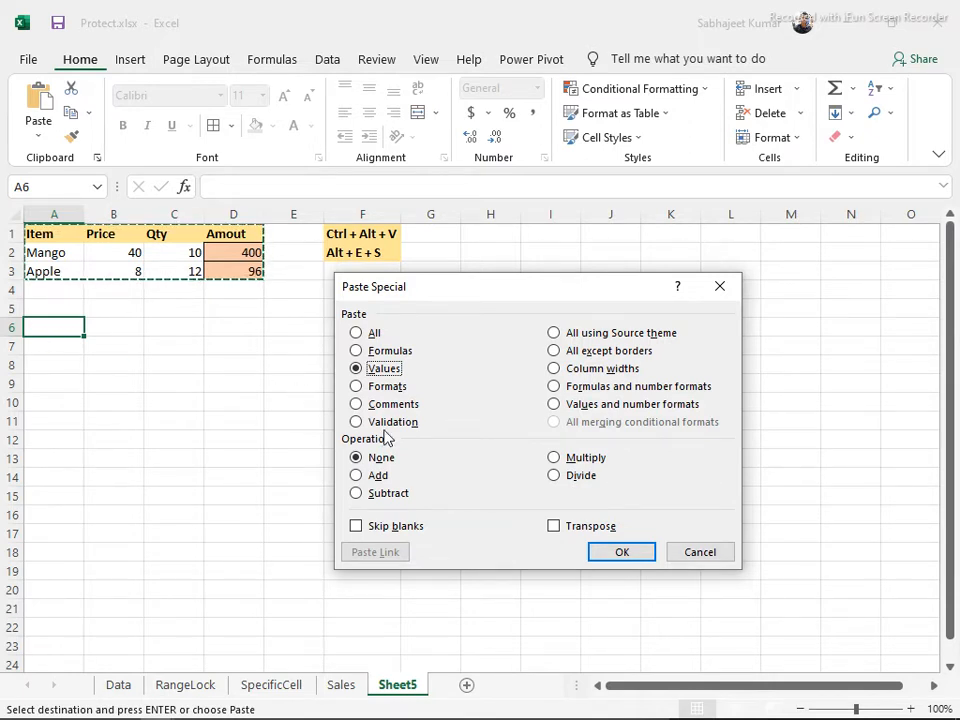
left_click(617, 552)
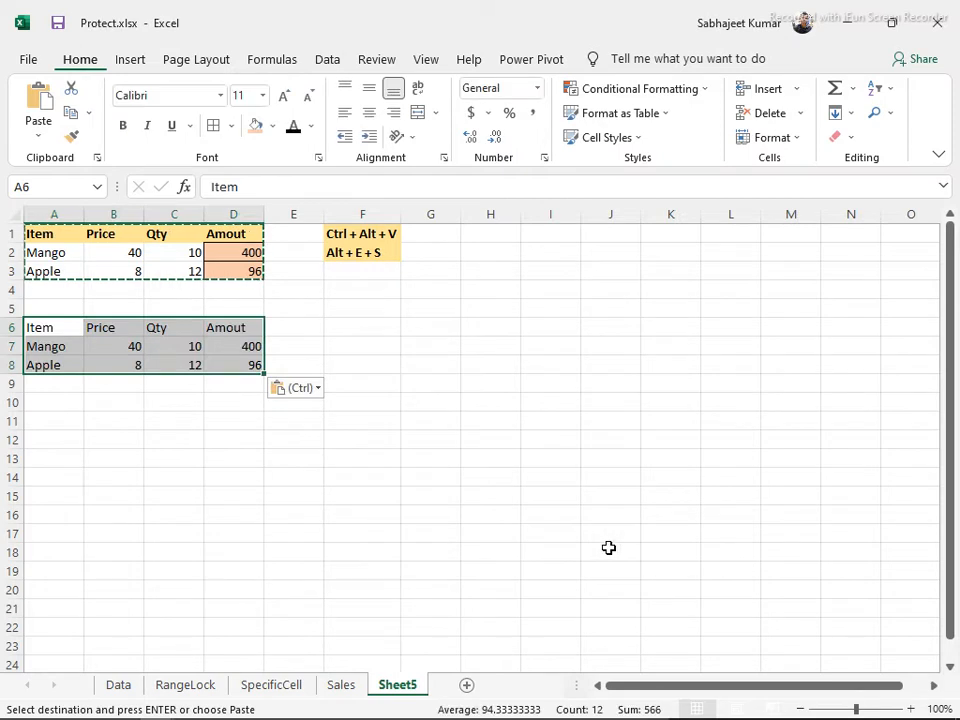
left_click(230, 345)
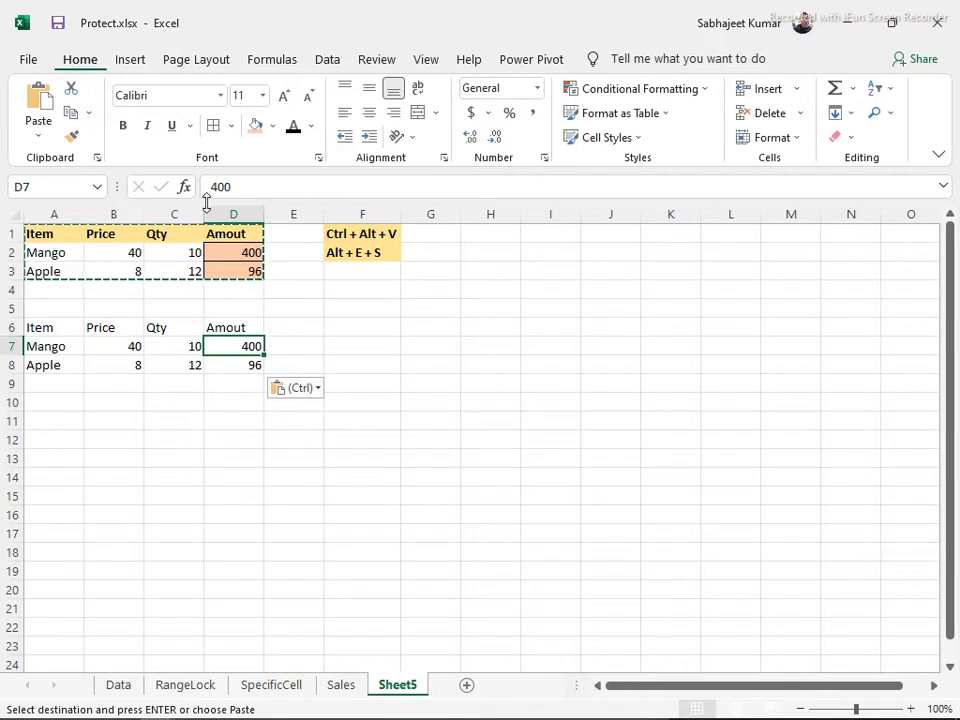
left_click(243, 364)
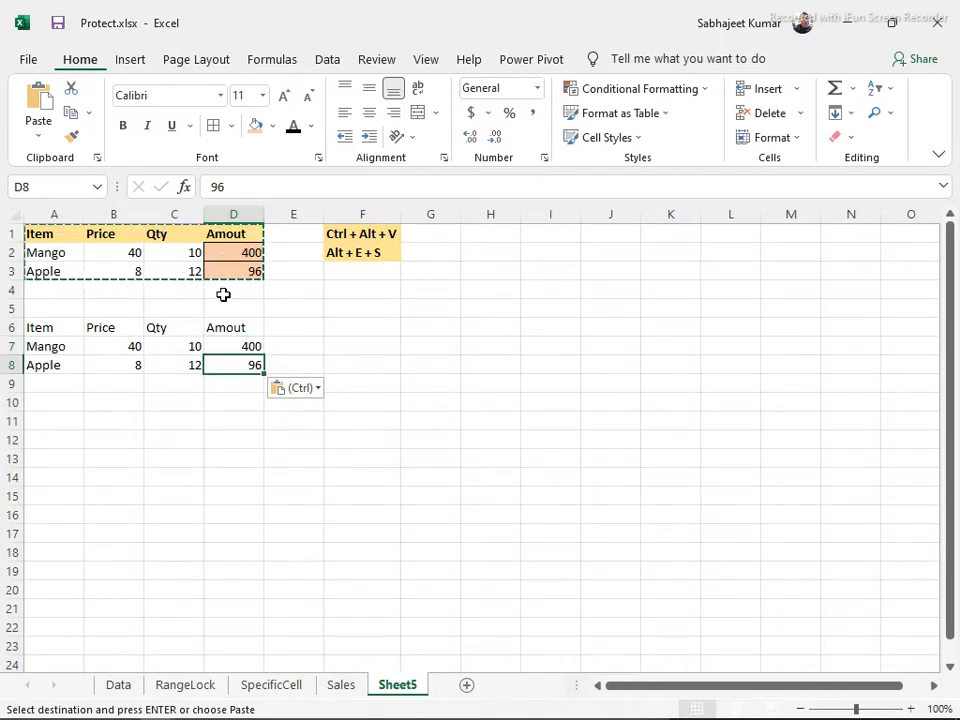
key("F2")
key("Escape")
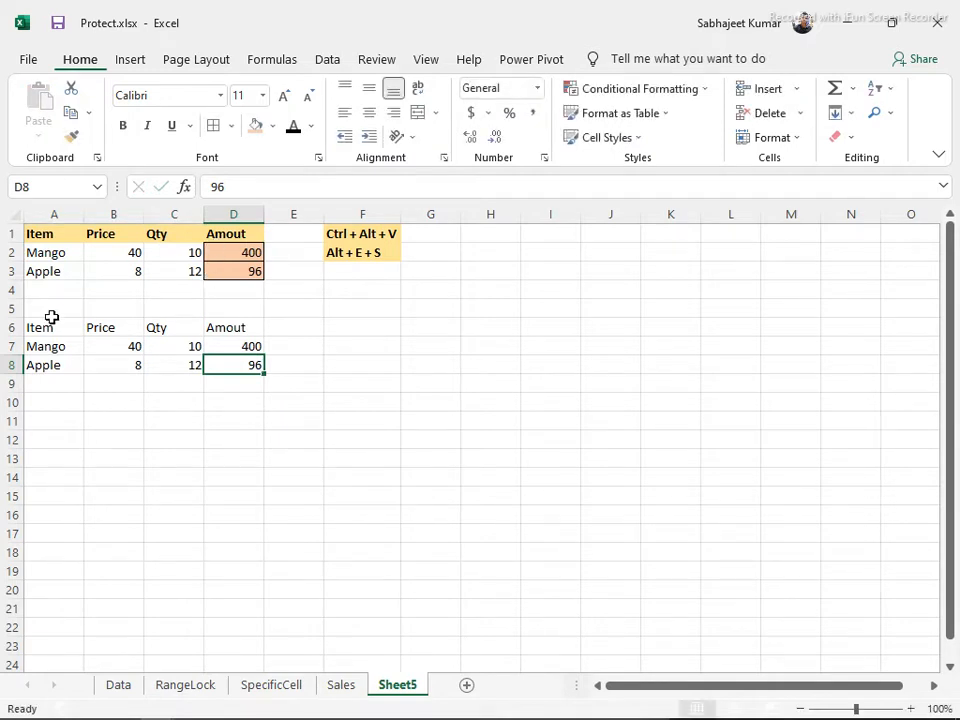
Copy D2:D3 and paste only their orange Amout formatting onto D7:D8
left_click(234, 255)
left_click_drag(234, 255, 236, 268)
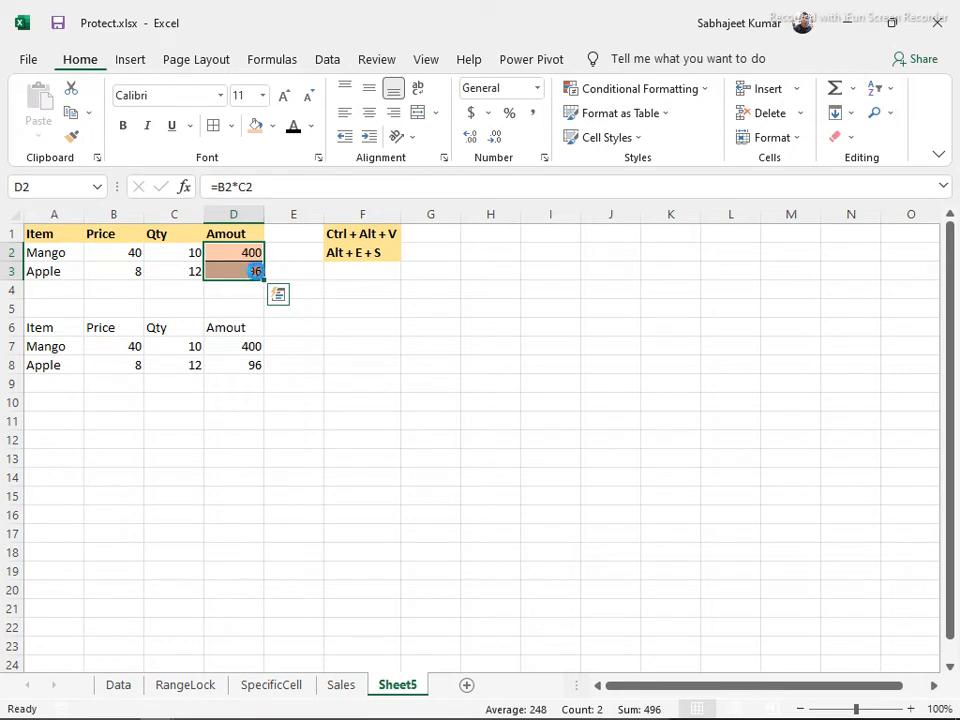
key("ctrl+c")
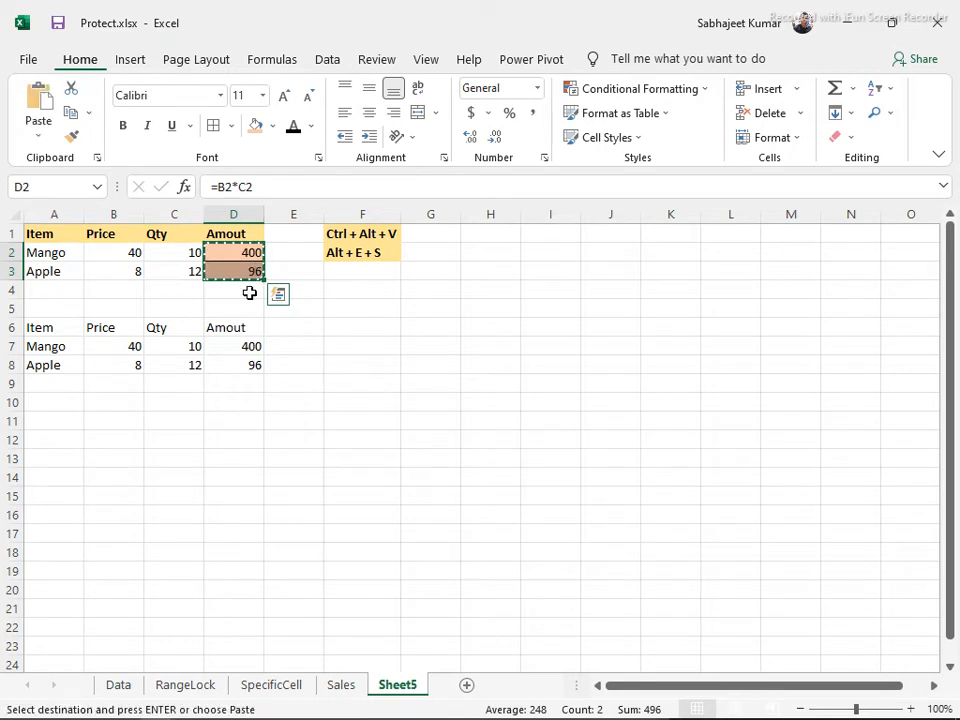
left_click(241, 343)
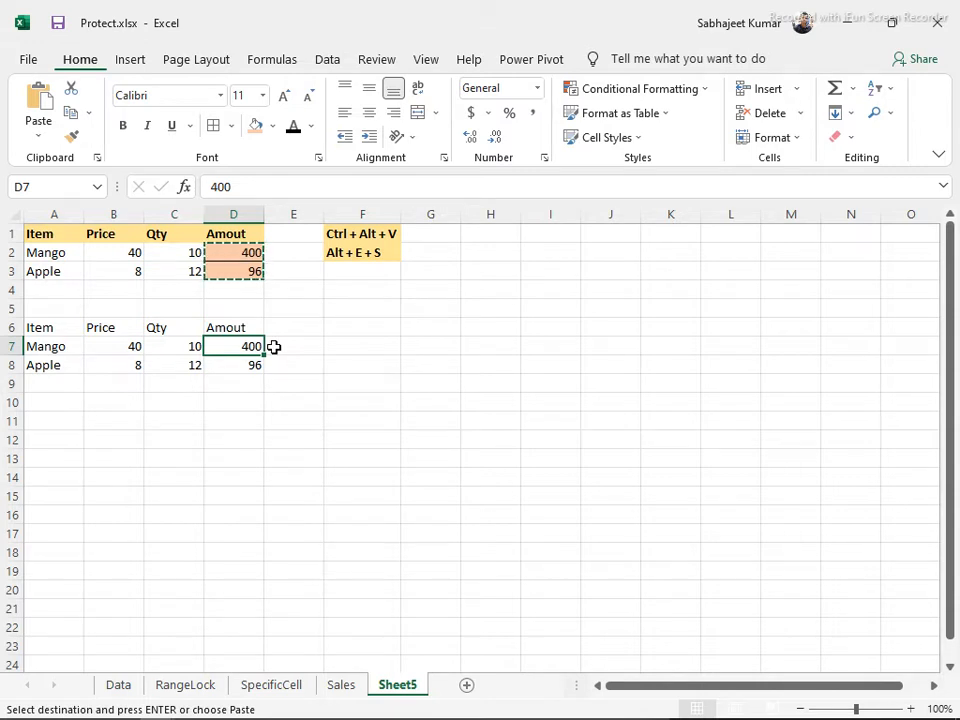
key("ctrl+alt+v")
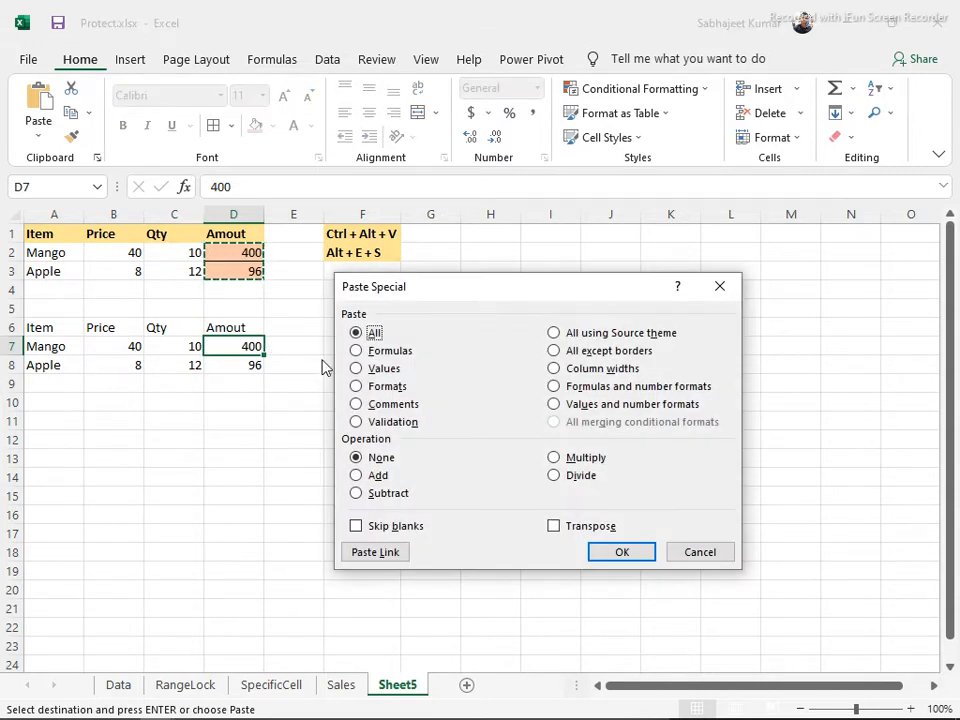
left_click(358, 386)
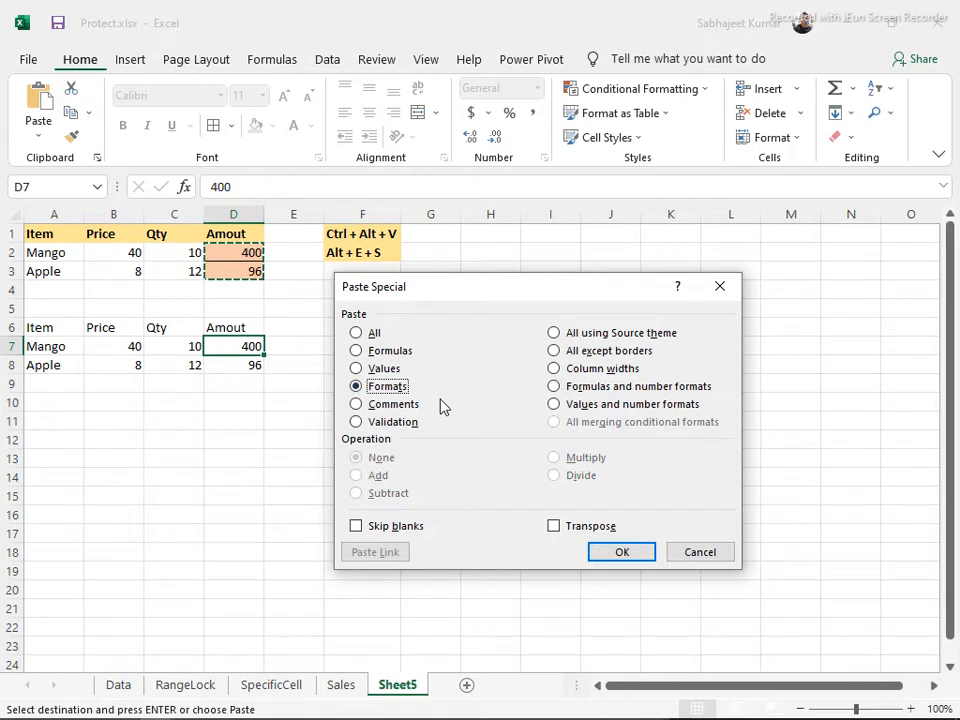
left_click(598, 553)
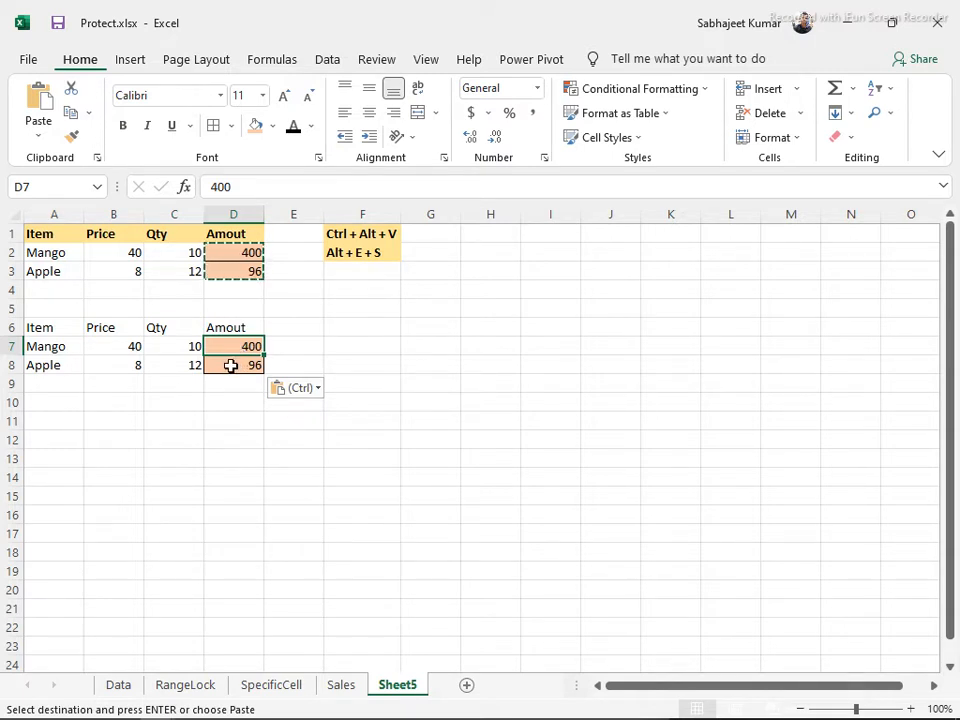
key("ctrl+alt+v")
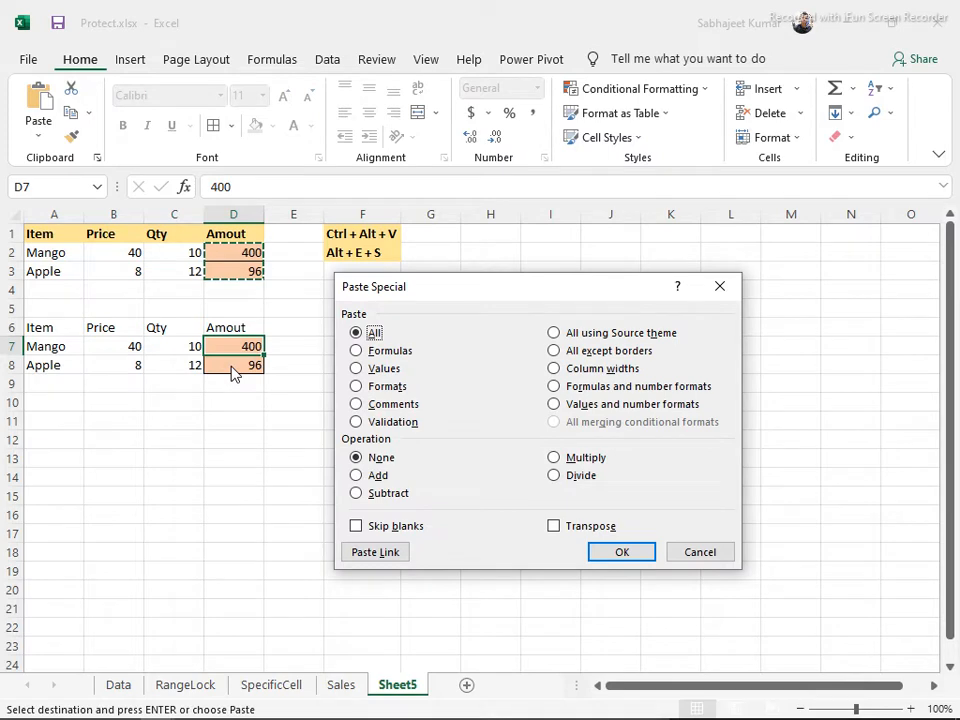
key("Escape")
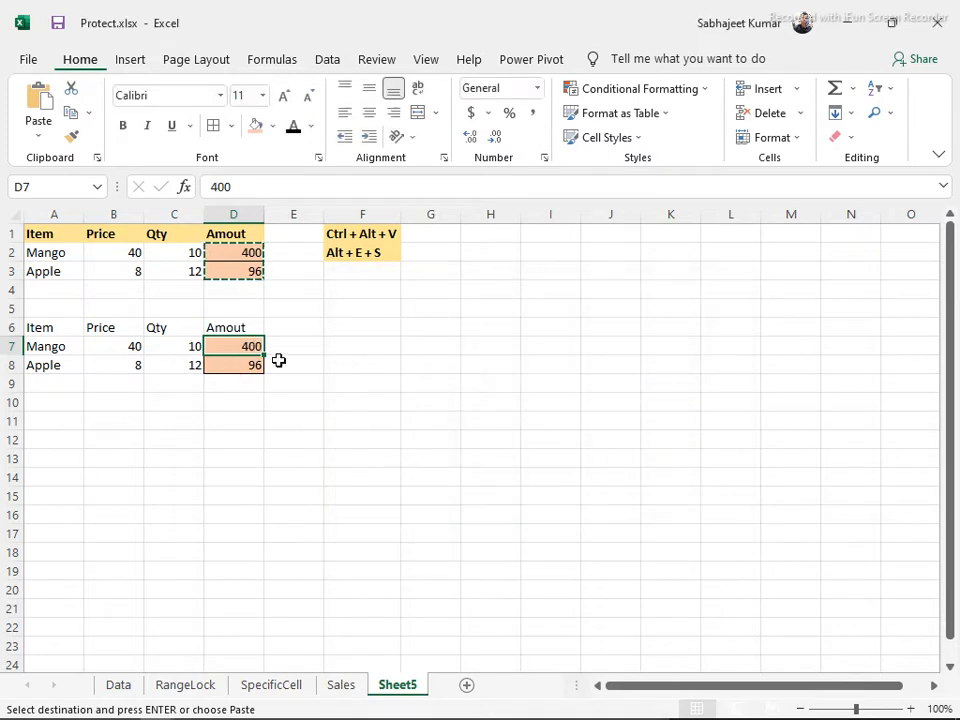
Enter 5 in G5 and add it to B7:C8 with Paste Special Add, giving 45, 15, 13, 17
left_click(125, 350)
left_click_drag(125, 350, 176, 366)
left_click(408, 304)
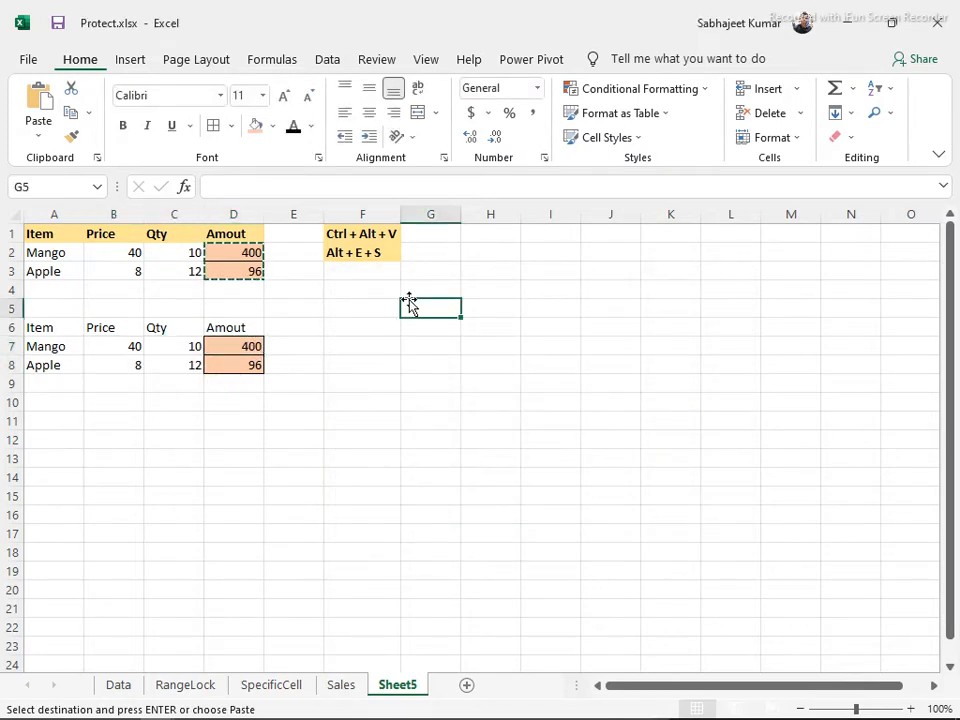
type("5")
key("Return")
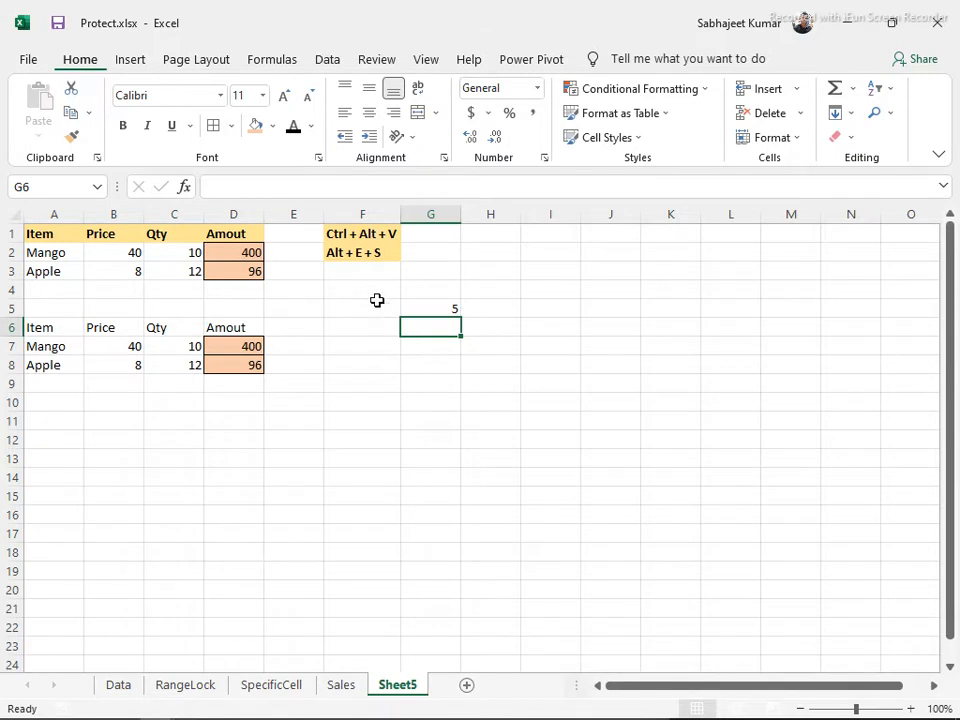
left_click(414, 309)
key("ctrl+c")
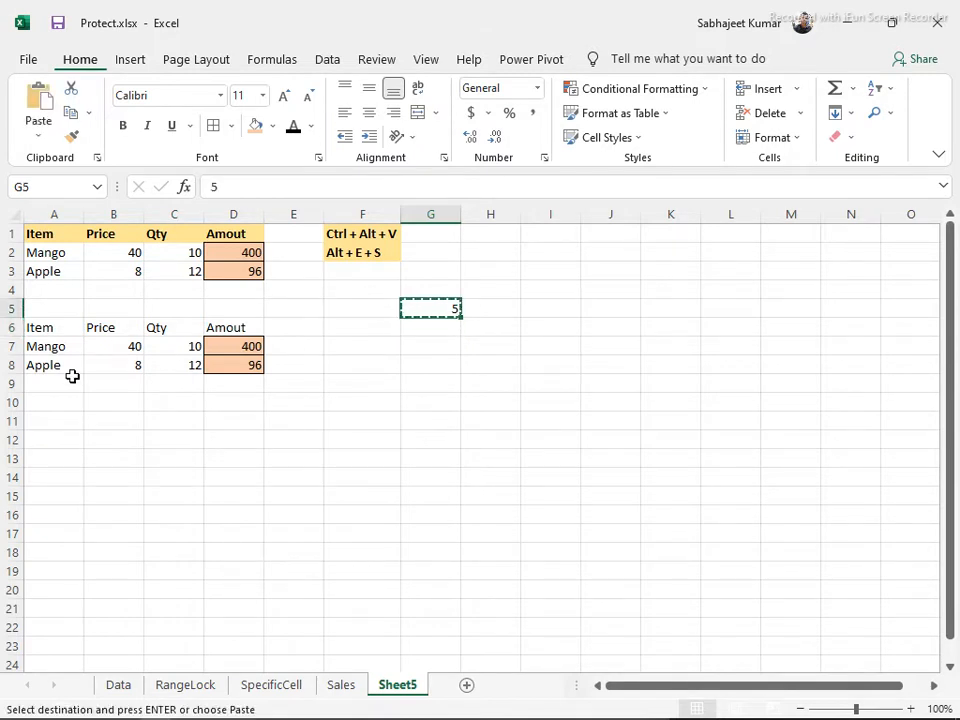
left_click_drag(120, 351, 170, 368)
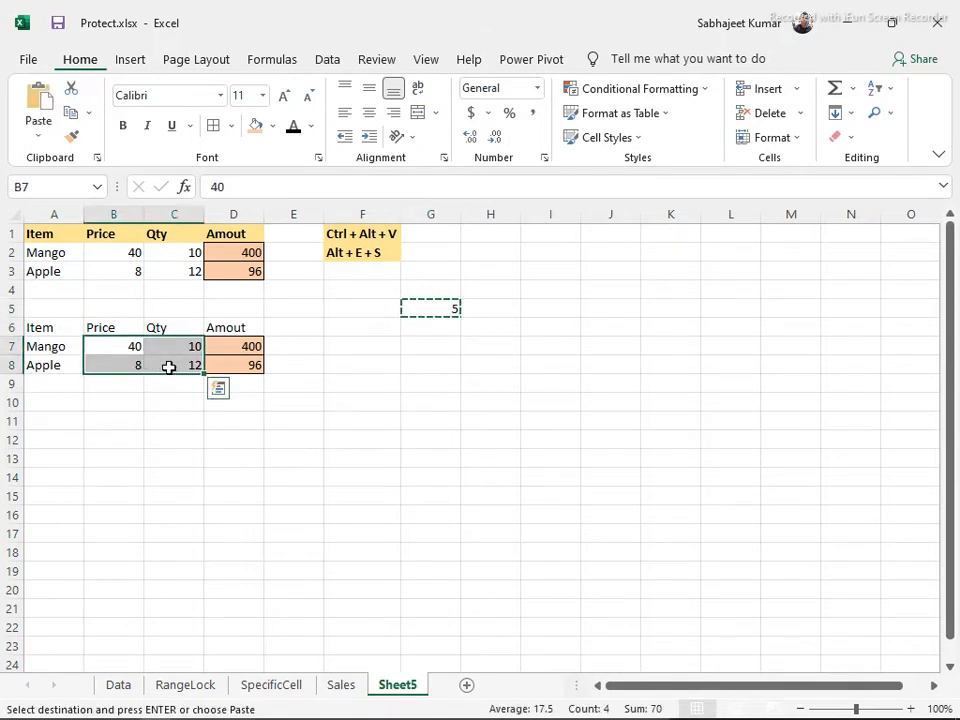
key("ctrl+alt+v")
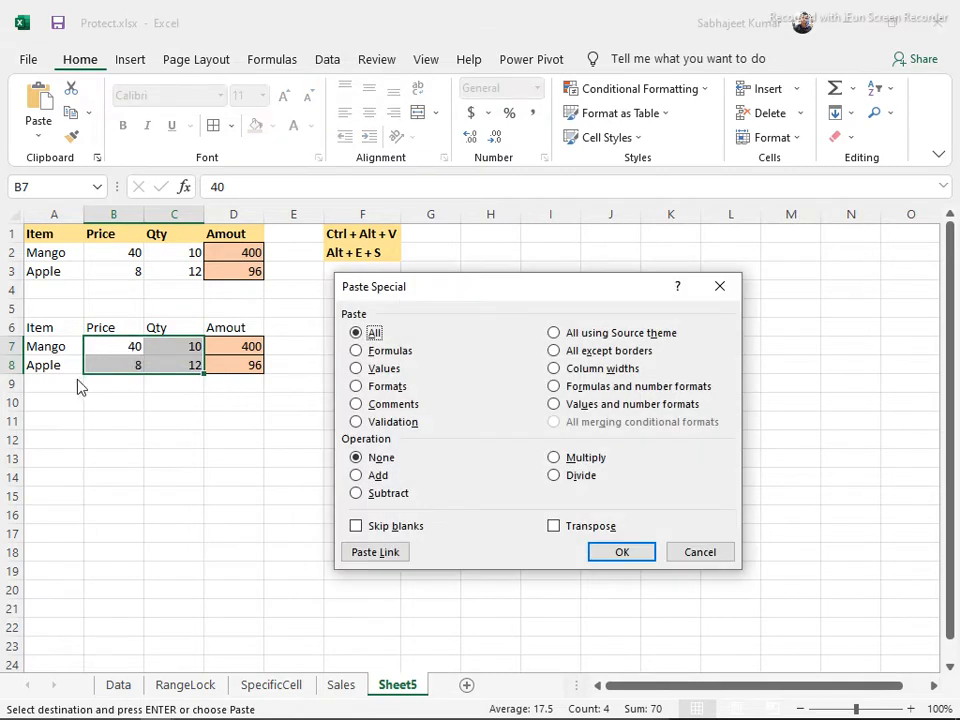
left_click(357, 475)
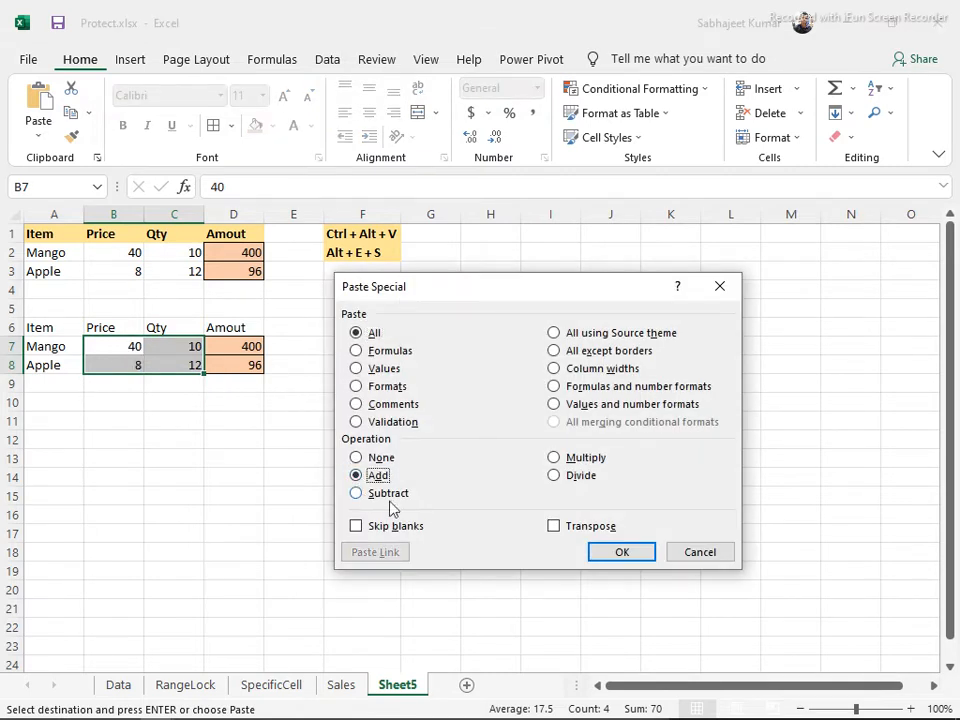
left_click(618, 553)
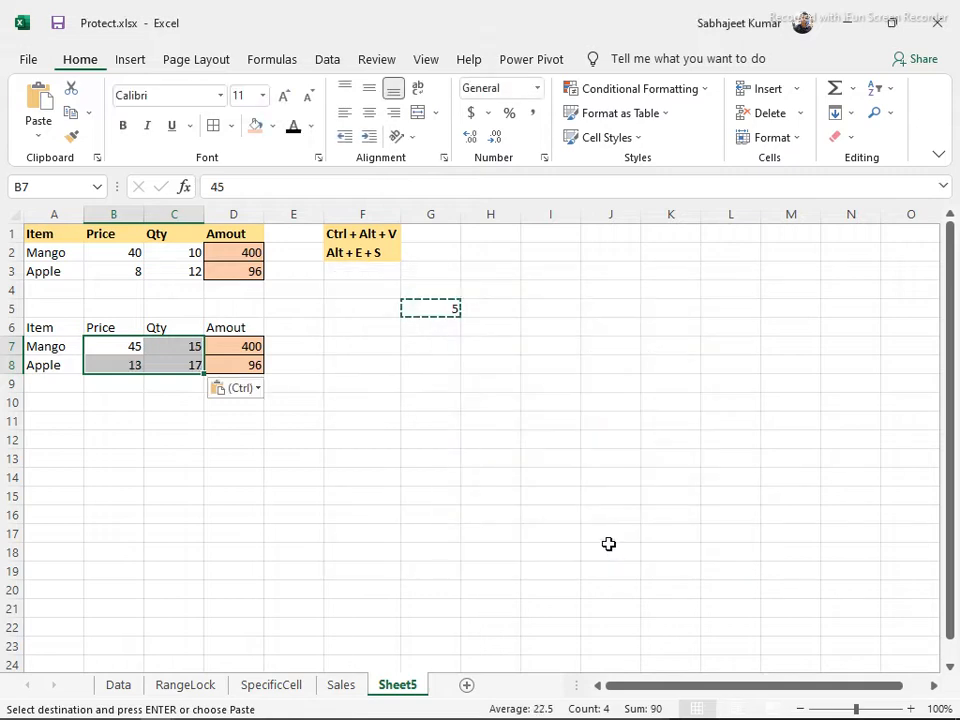
Close a reopened Paste Special on C8 without pasting, and widen column D
left_click(109, 349)
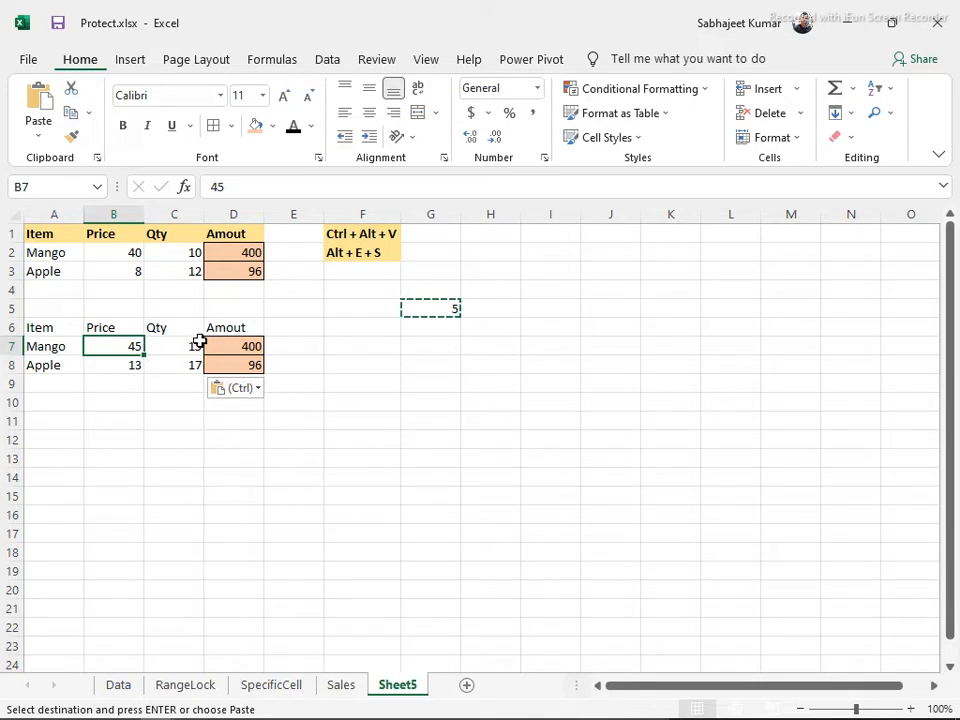
left_click_drag(116, 364, 176, 354)
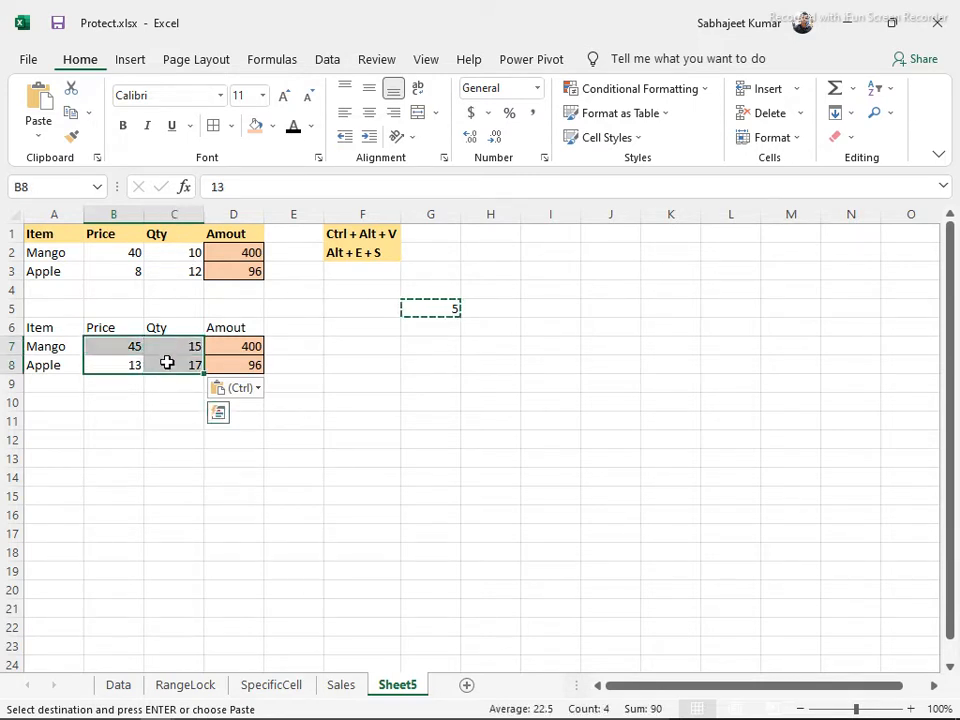
left_click(161, 364)
key("ctrl+alt+v")
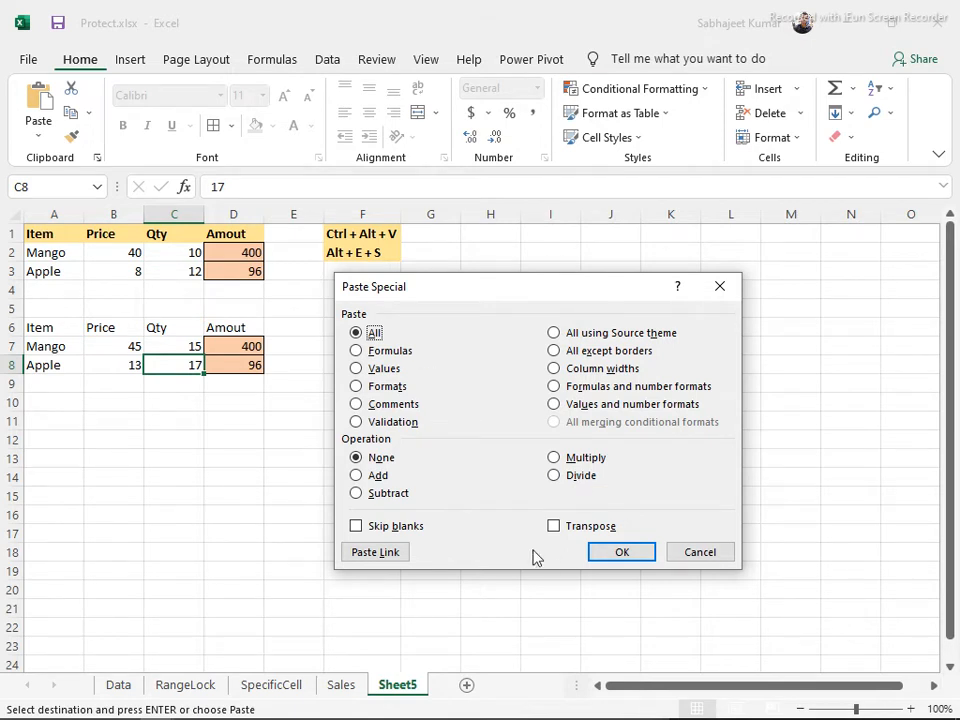
left_click(722, 558)
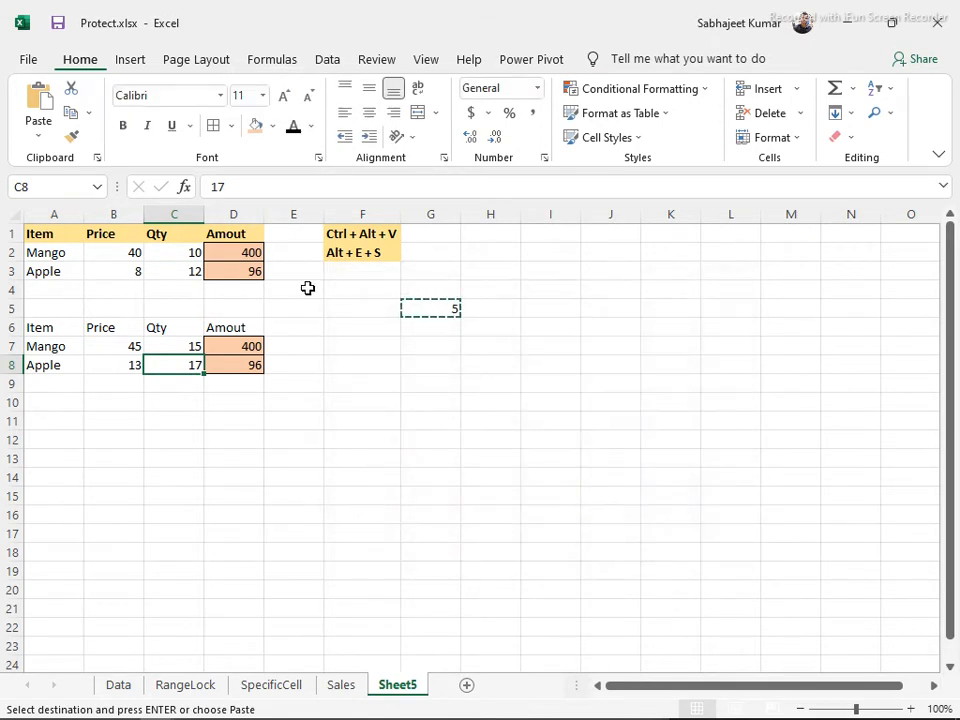
left_click_drag(259, 214, 304, 221)
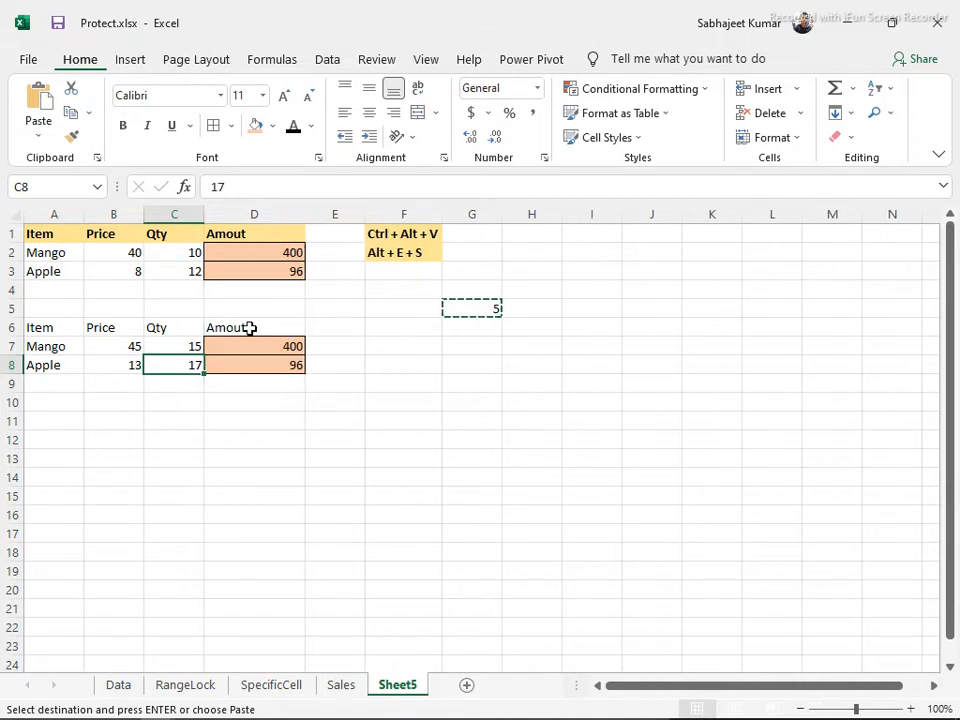
left_click(45, 238)
Paste the upper fruit table at I1, then delete its values, leaving only the fill colours
key("ctrl+c")
key("ctrl+a")
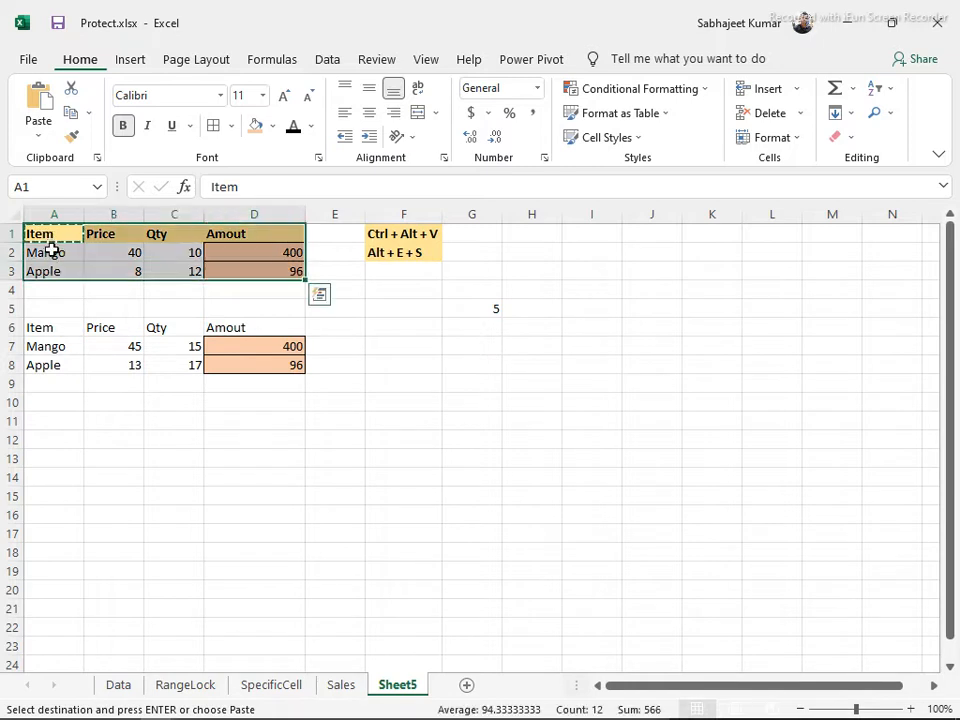
key("Escape")
left_click(50, 242)
key("ctrl+a")
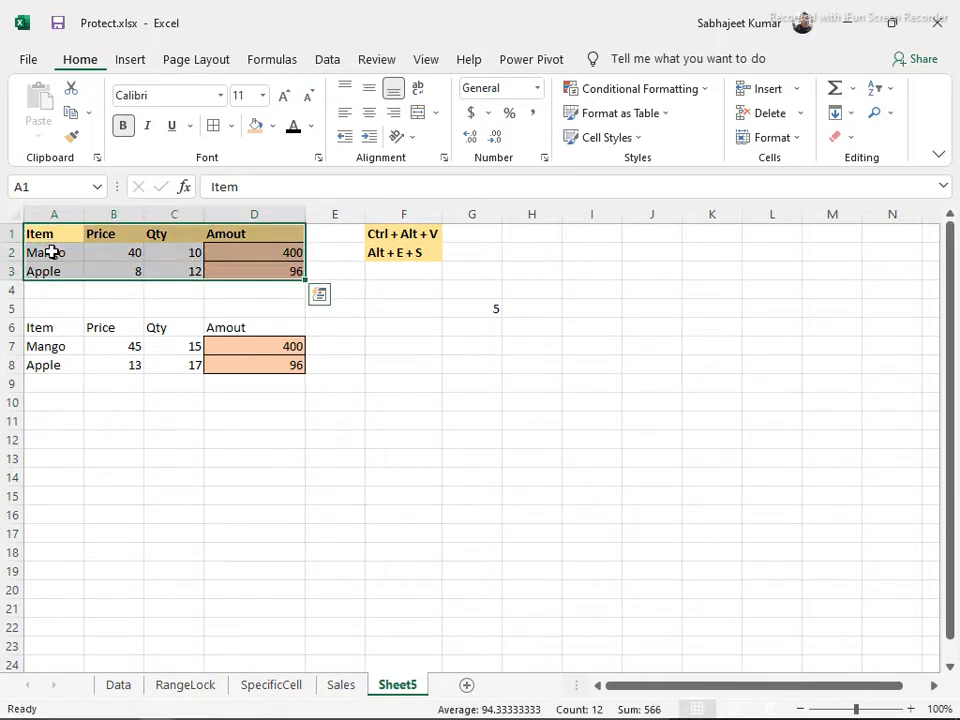
key("ctrl+c")
left_click(594, 238)
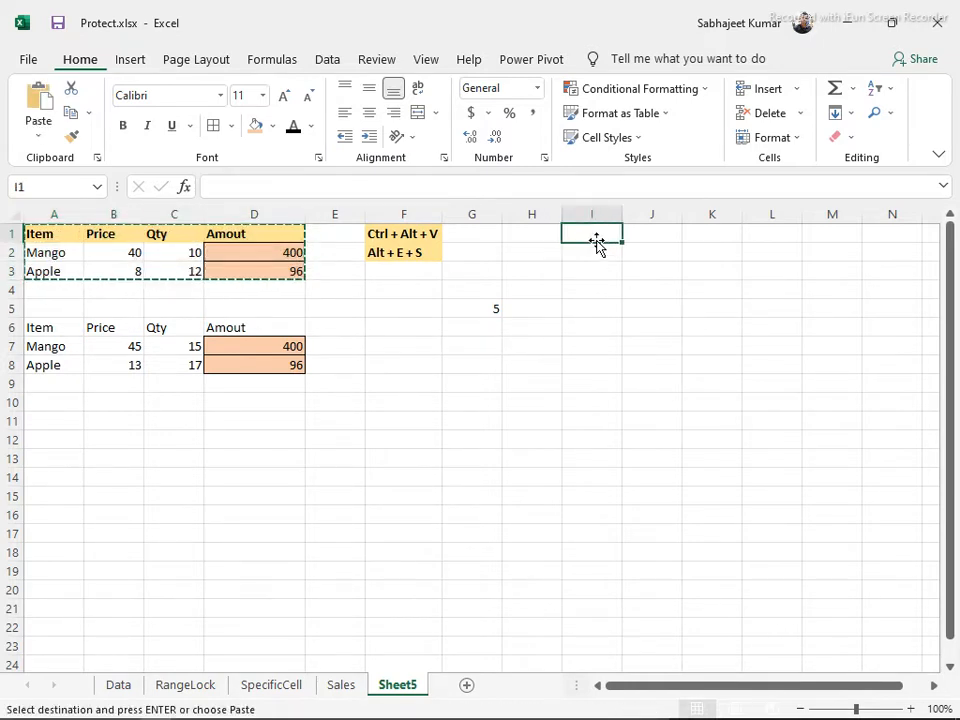
key("ctrl+v")
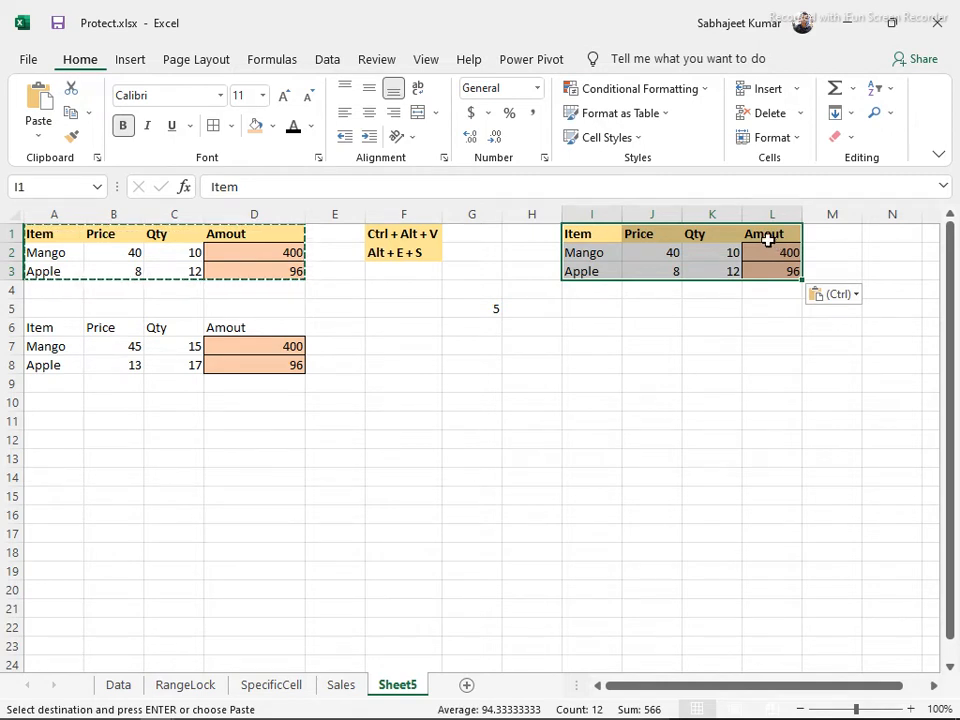
key("Delete")
left_click_drag(527, 233, 788, 301)
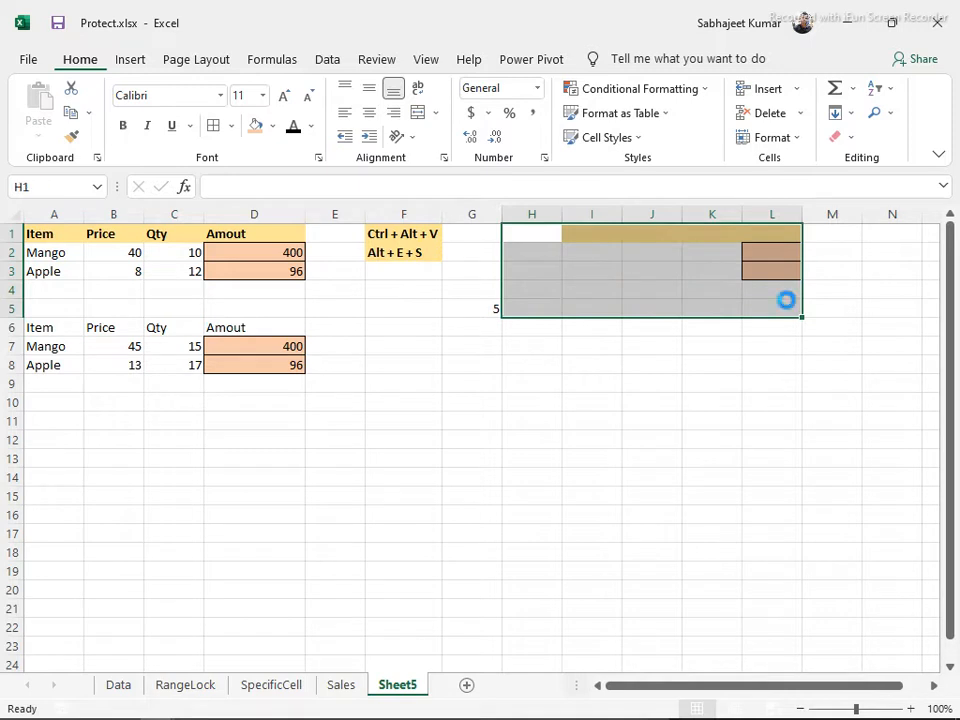
Restore the I1:L3 table values and paste the original Column widths onto columns I:L
key("ctrl+z")
left_click(718, 270)
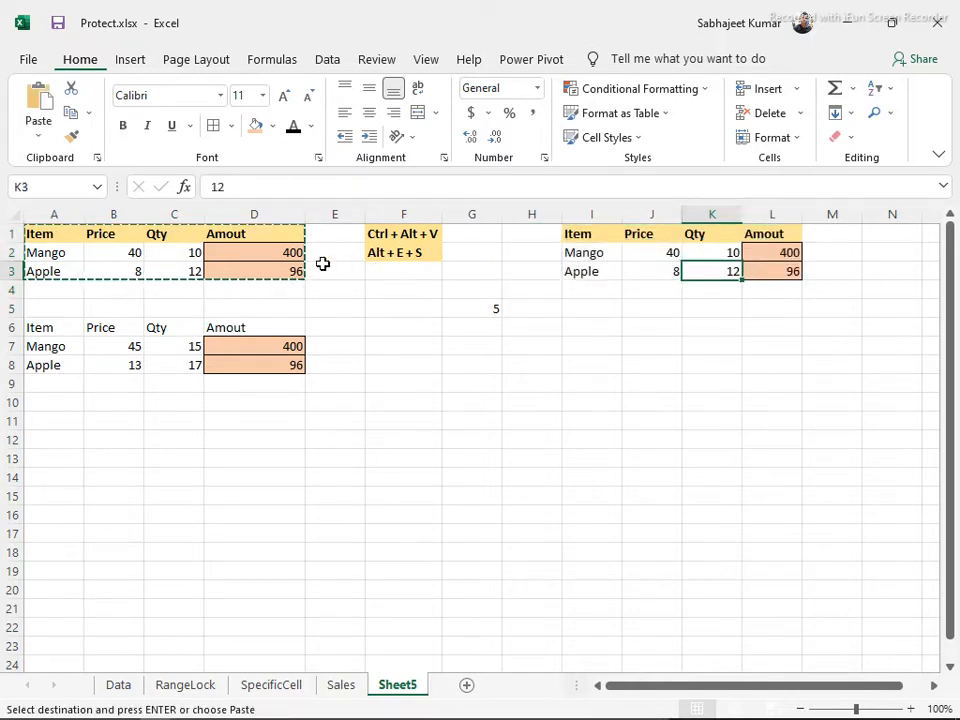
left_click(113, 250)
key("ctrl+a")
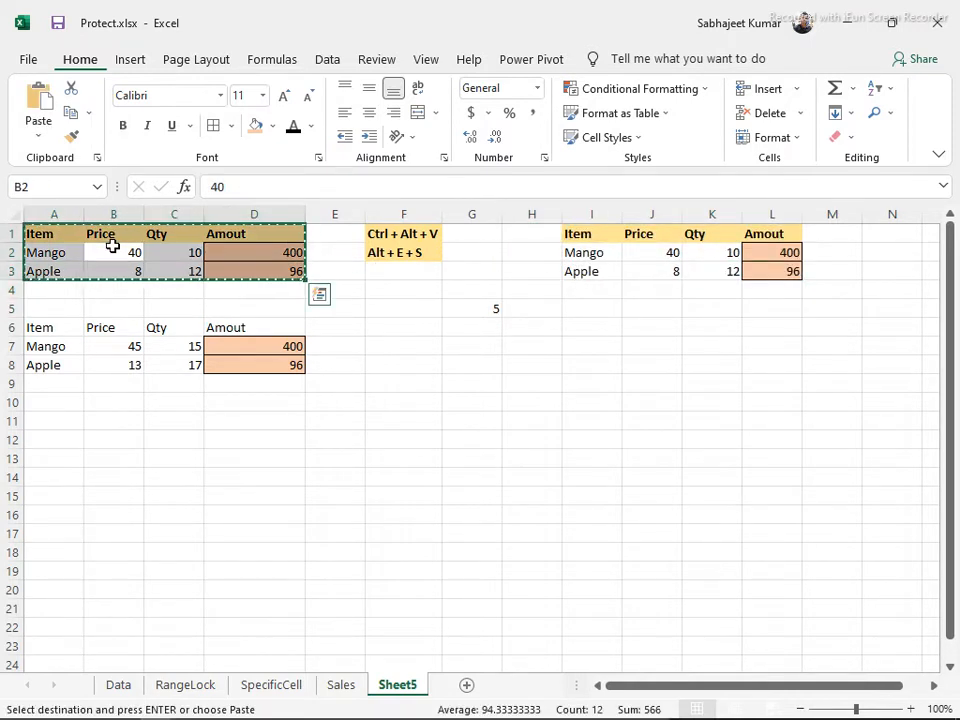
left_click(592, 229)
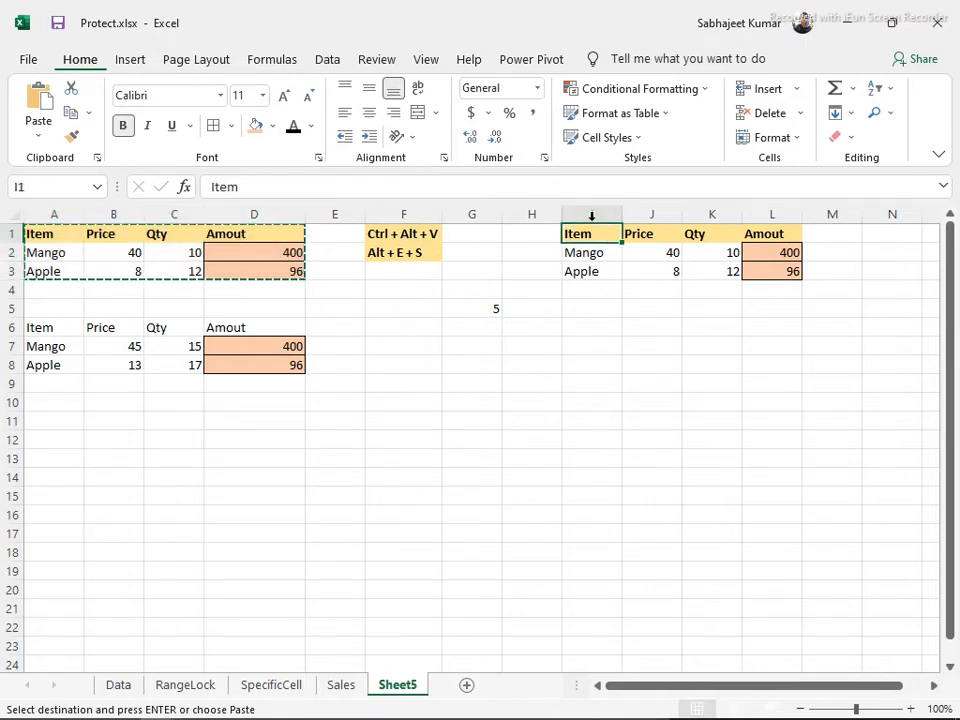
key("ctrl+alt+v")
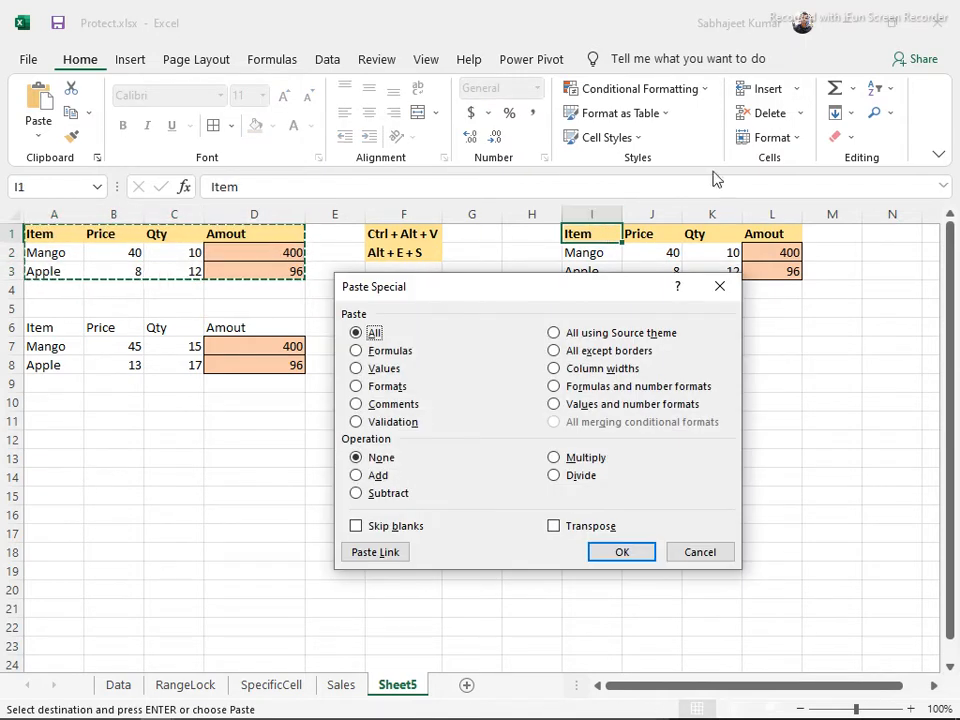
left_click(556, 370)
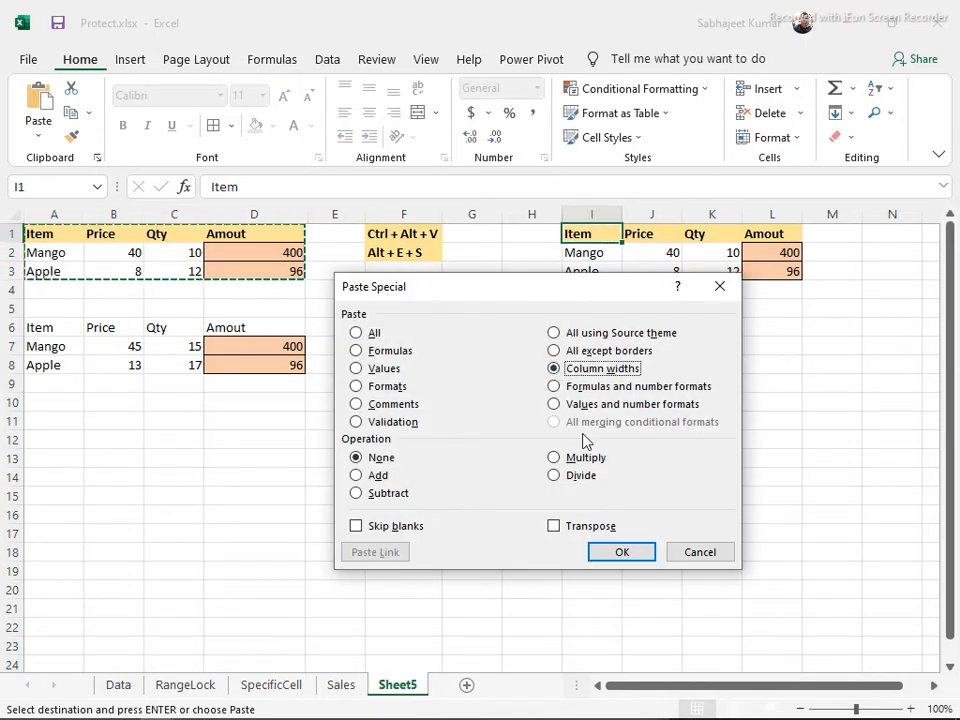
left_click(613, 553)
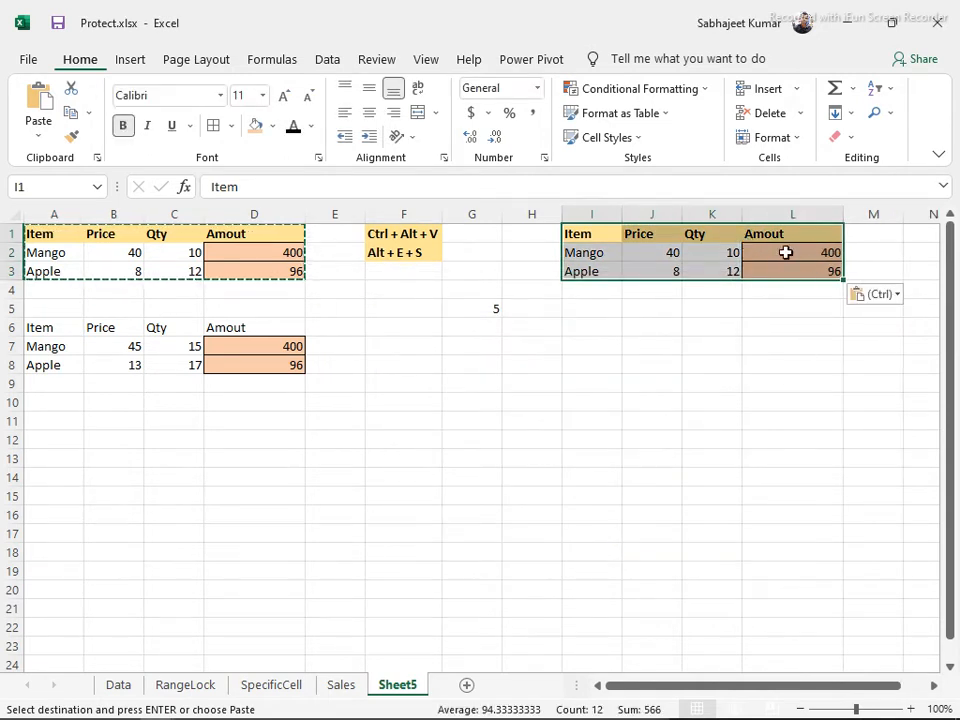
Open Paste Special on K6 and cancel it without pasting
left_click(694, 330)
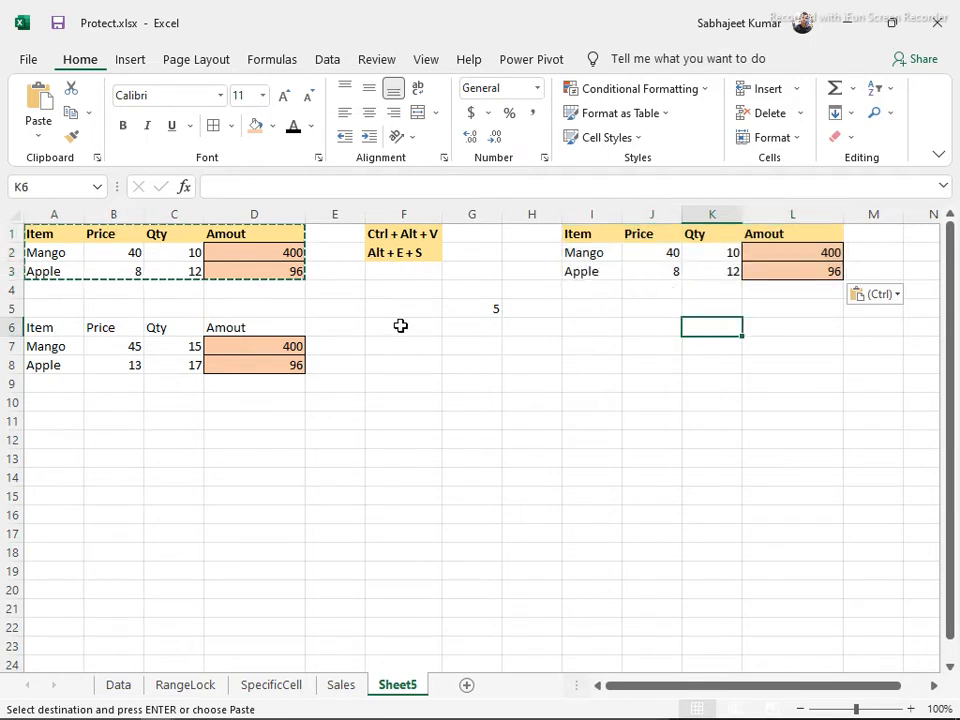
key("ctrl+alt+v")
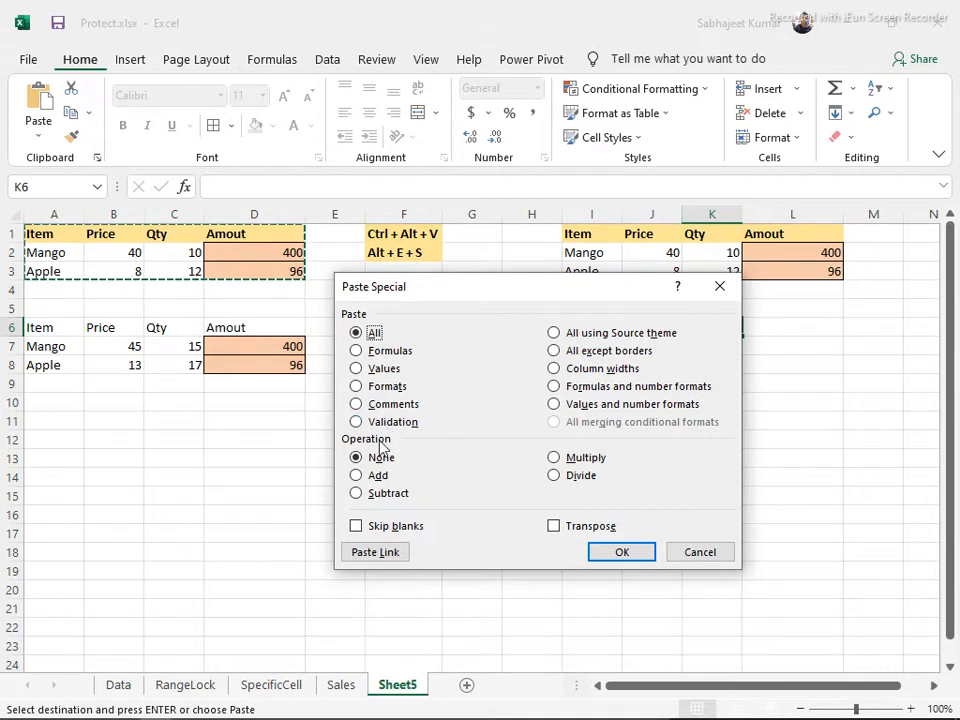
left_click(699, 553)
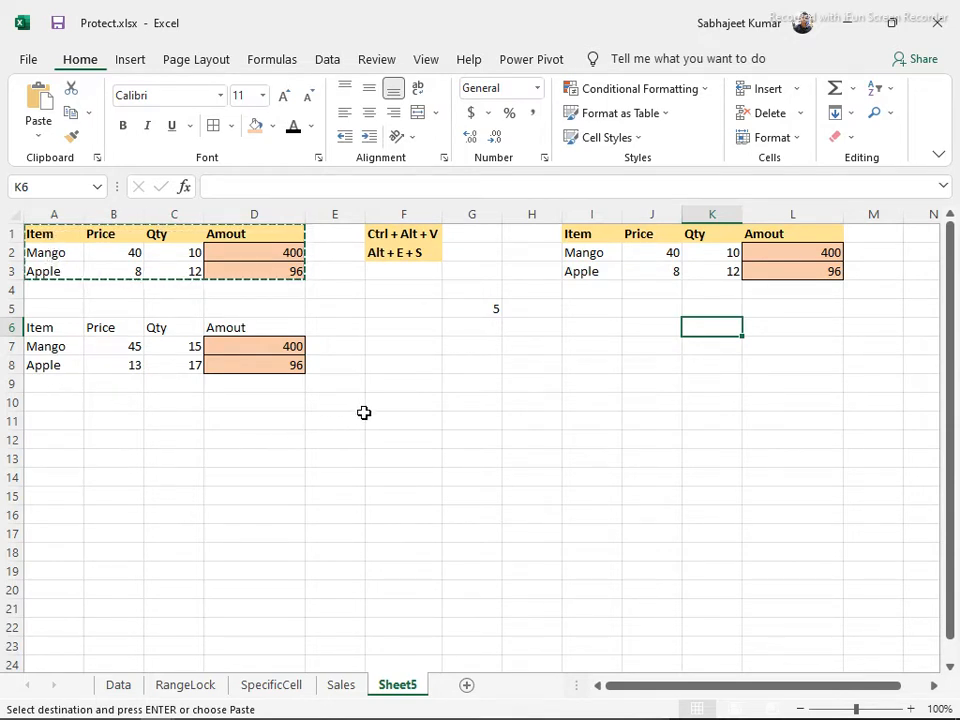
left_click(394, 403)
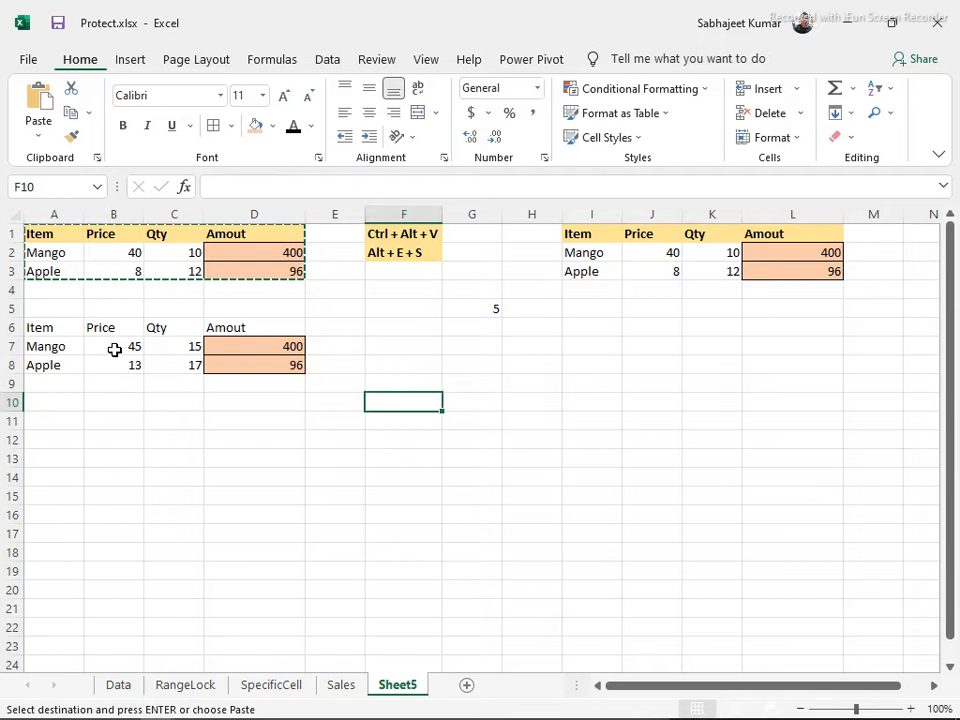
Enter Name and Sales headers in F10:G10, two names below, and sales 10 and 20
type("Name")
key("Tab")
type("Sale")
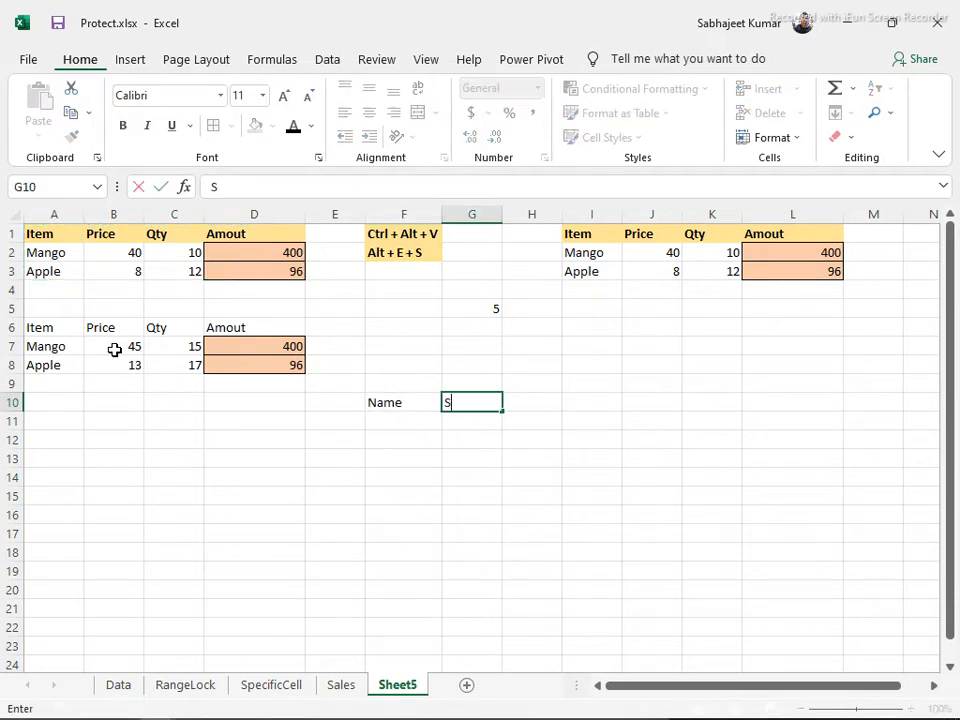
key("Return")
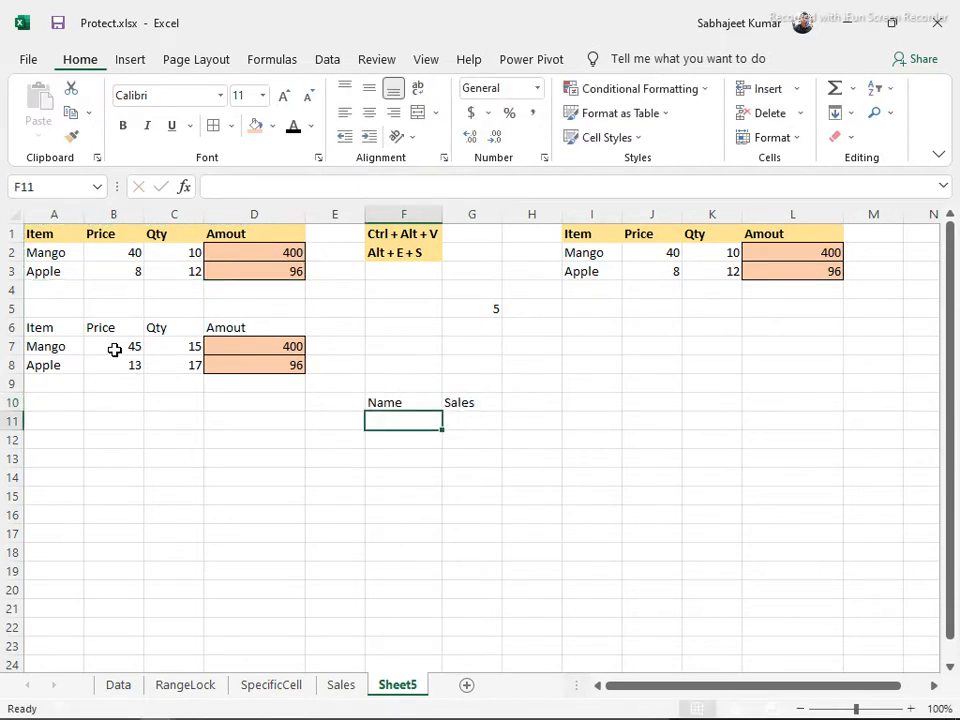
type("Kumar")
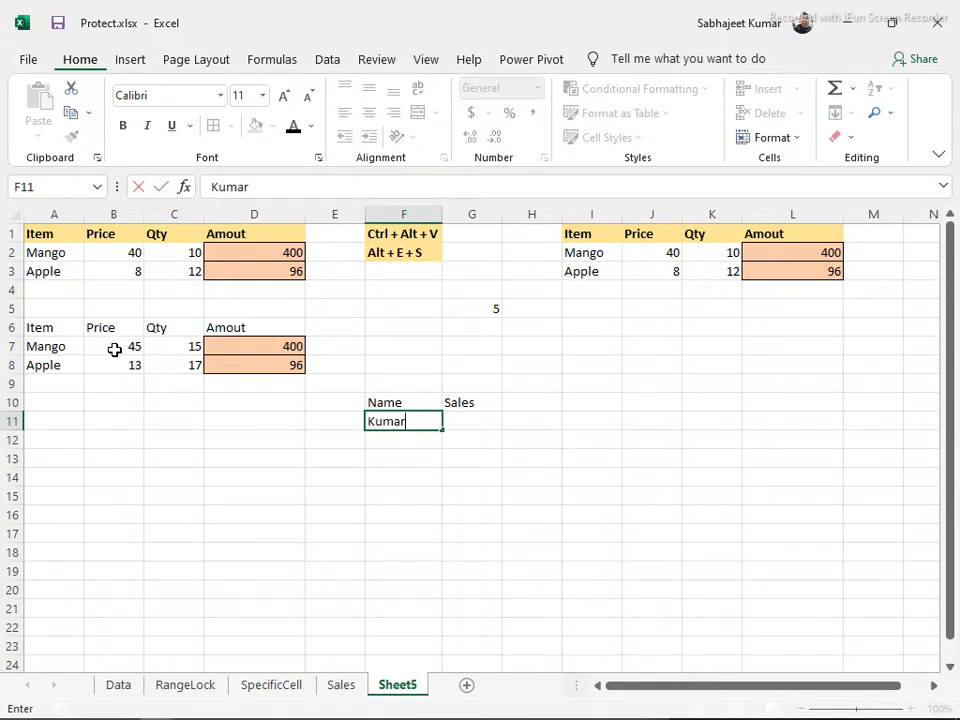
key("Return")
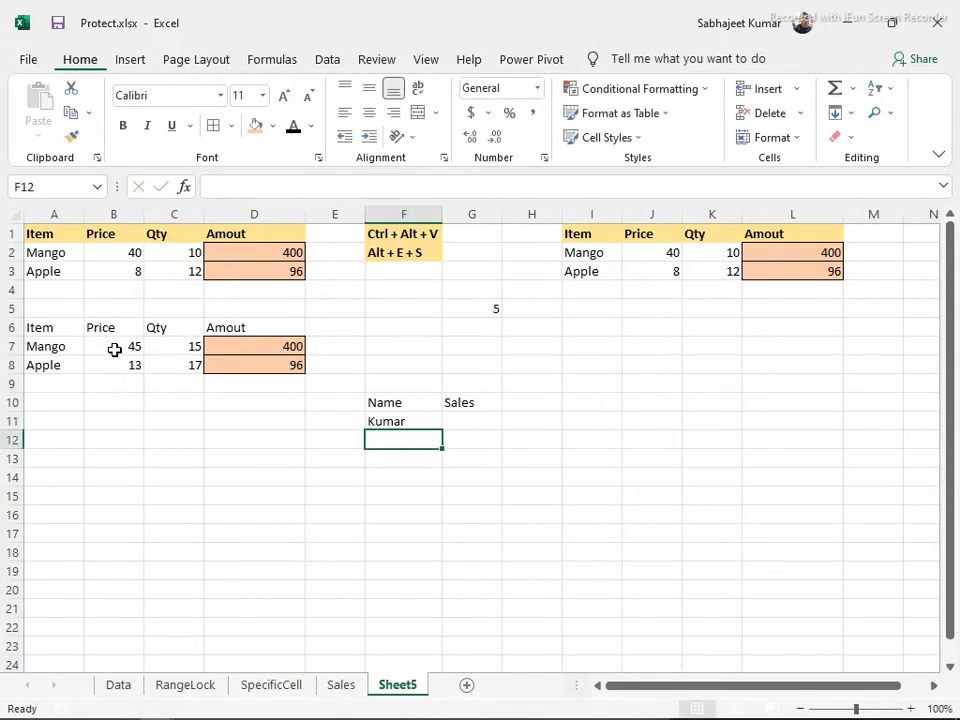
type("Singh")
key("Tab")
key("Up")
type("10")
key("Return")
type("20")
key("Return")
Bold the Name and Sales headers, then undo the bold
key("Up")
key("Up")
key("Up")
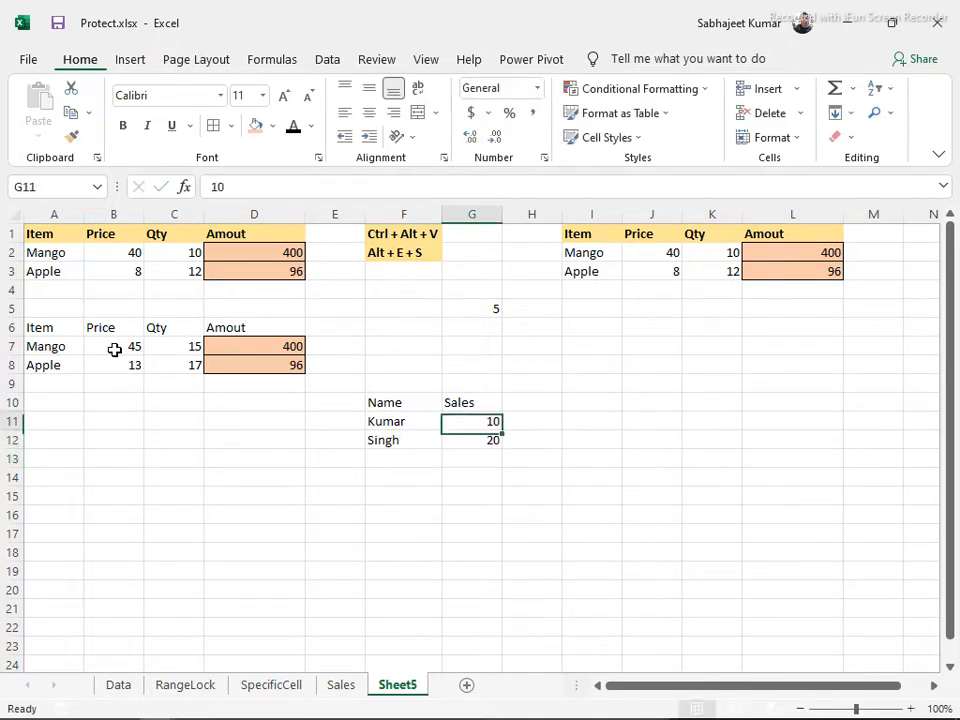
key("shift+Left")
key("ctrl+b")
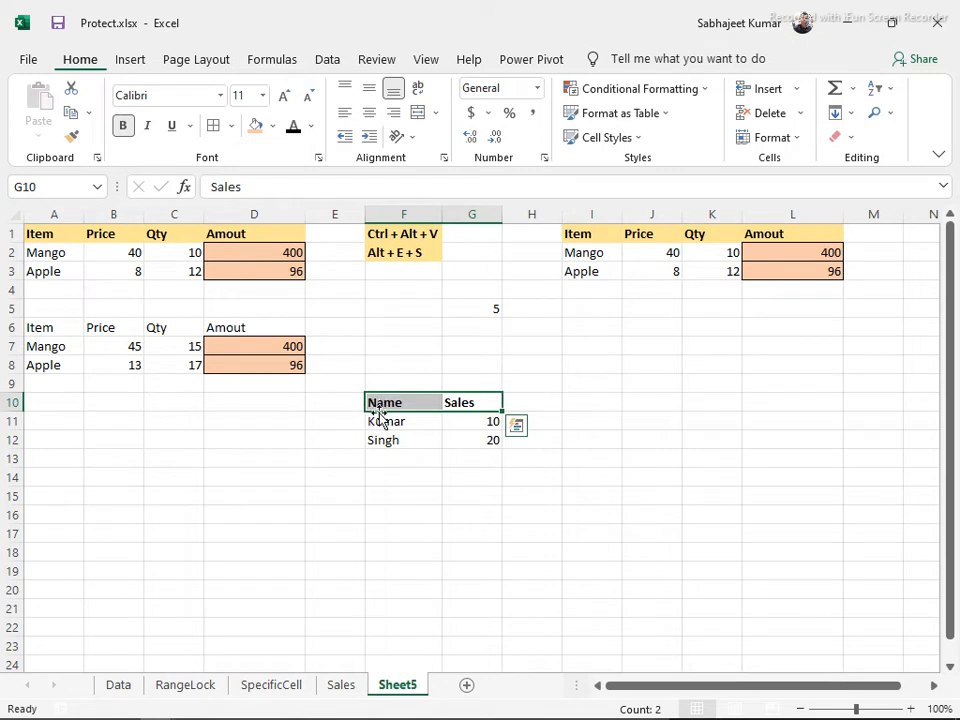
key("ctrl+z")
left_click(650, 400)
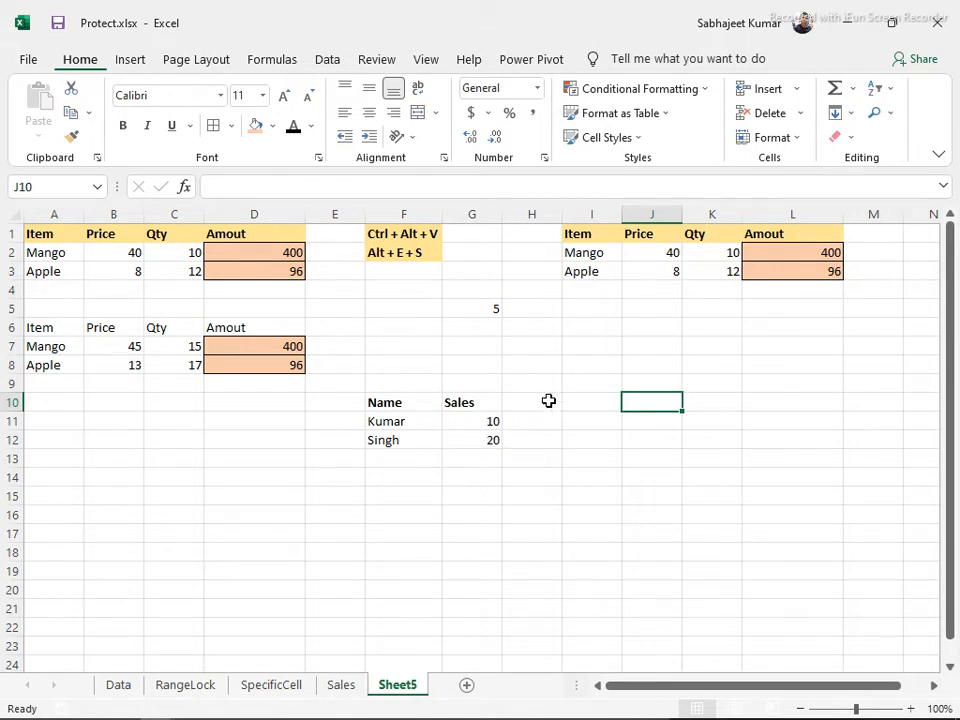
Type the two names across J10:K10 and sales 10 and 20 in J11:K11
type("Kumar")
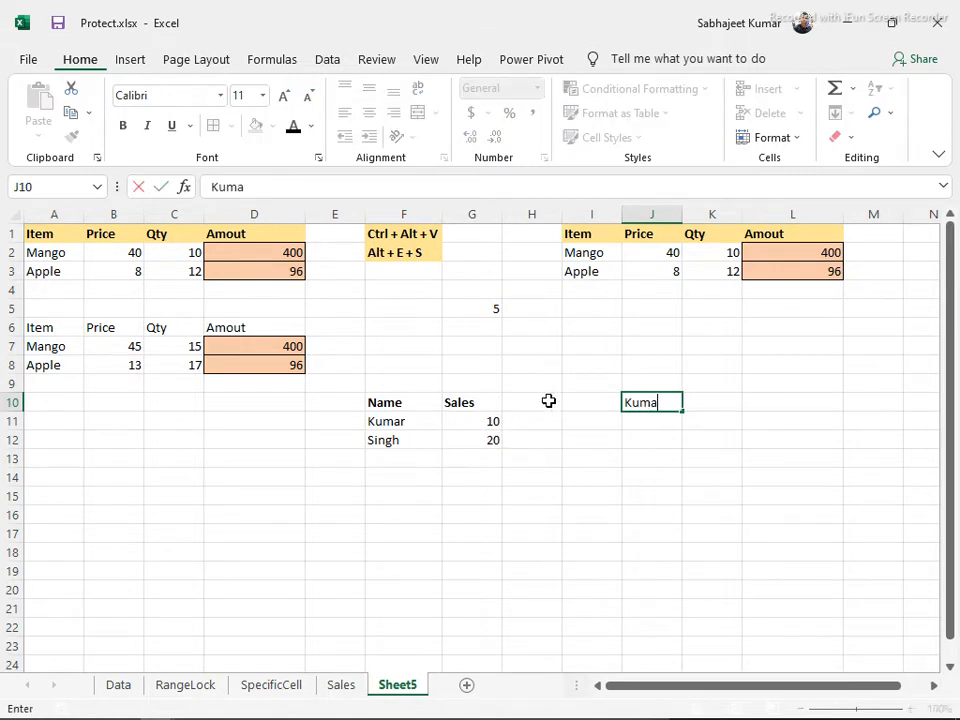
key("Tab")
type("Singh")
key("Return")
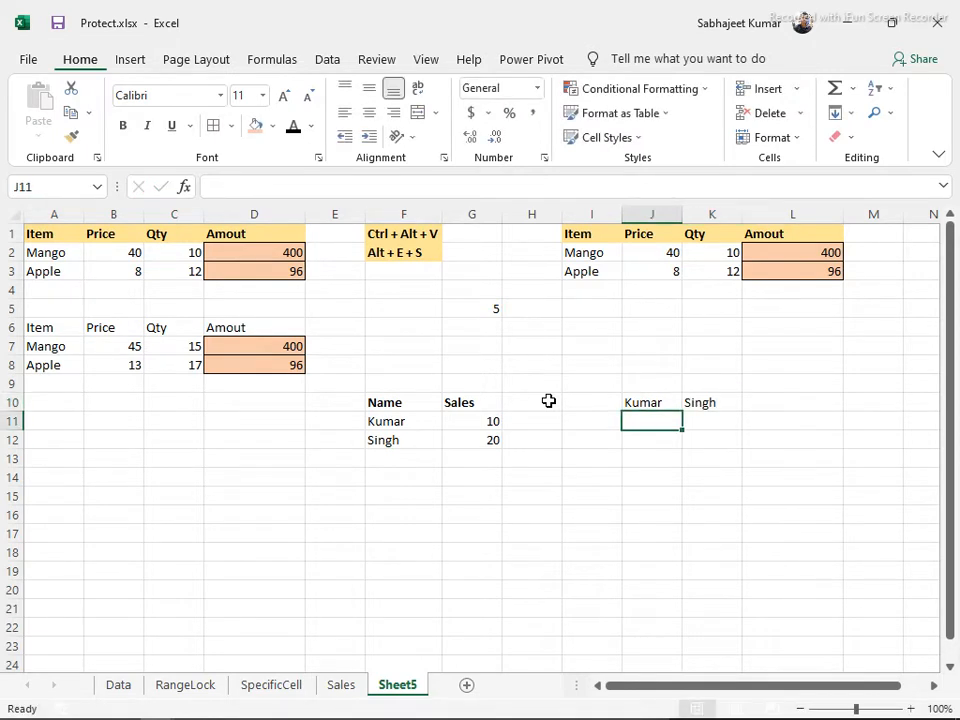
type("10")
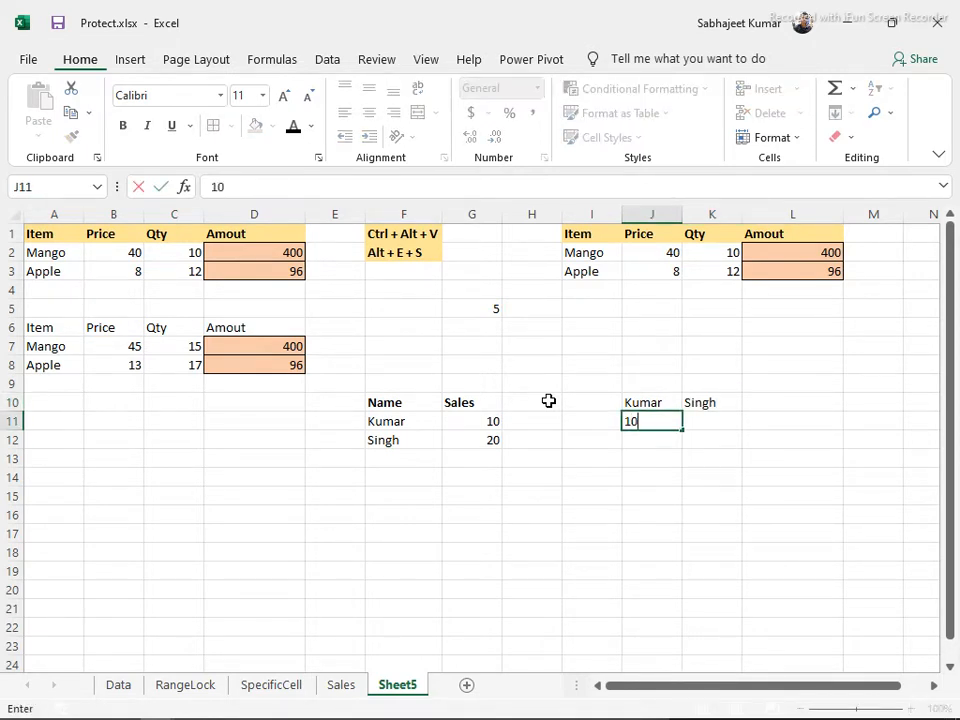
key("Tab")
type("20")
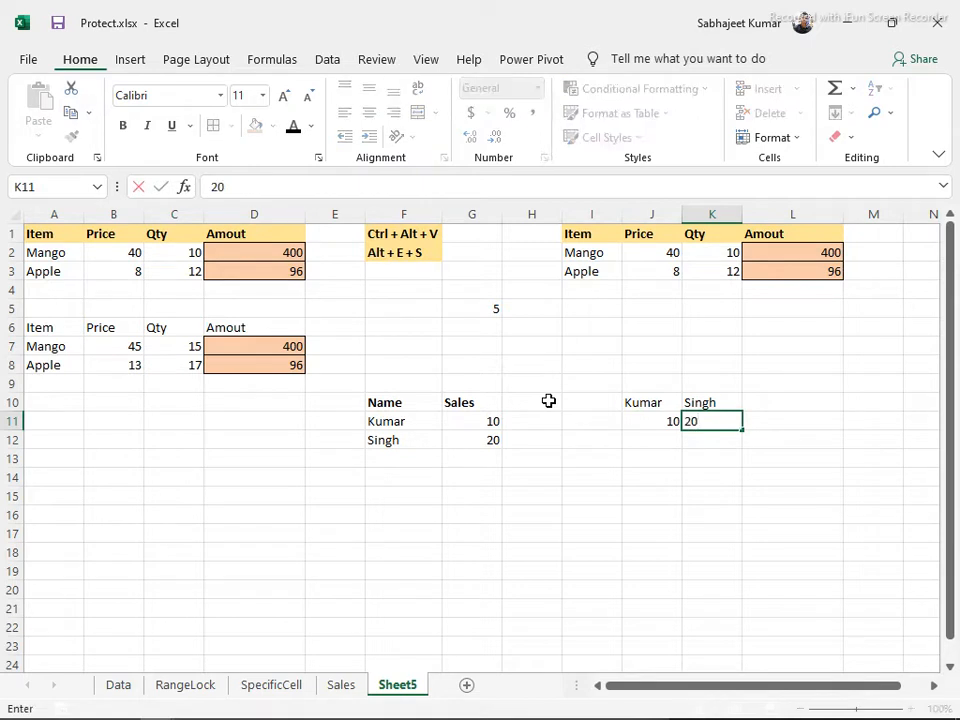
key("Up")
Add bold Name and Sales row labels in I10:I11
key("Left")
key("Left")
type("Name")
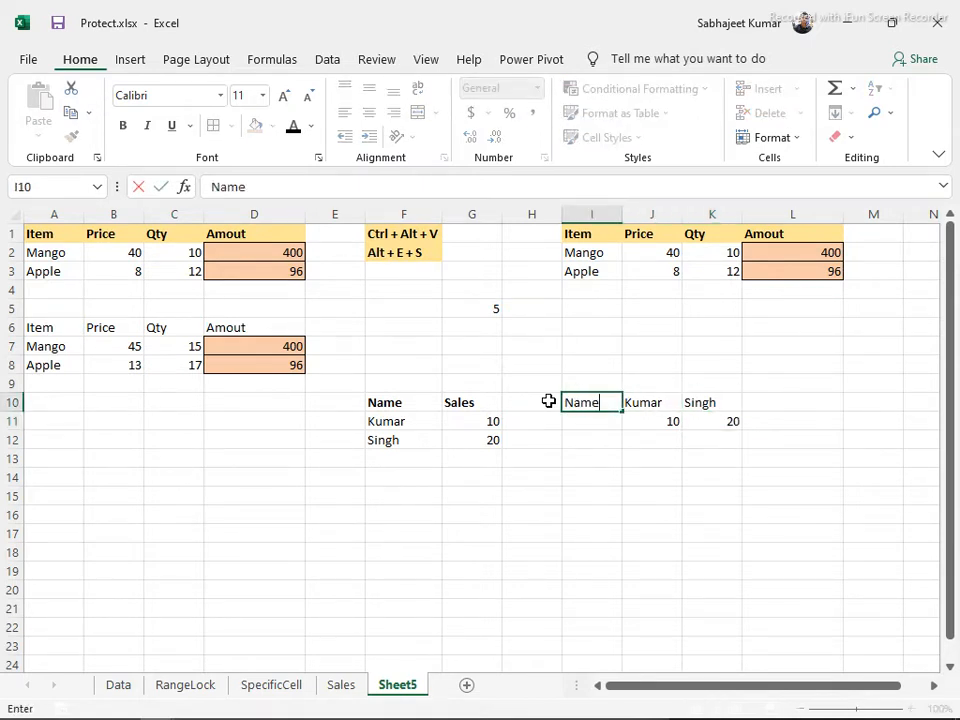
type("]")
key("BackSpace")
key("Return")
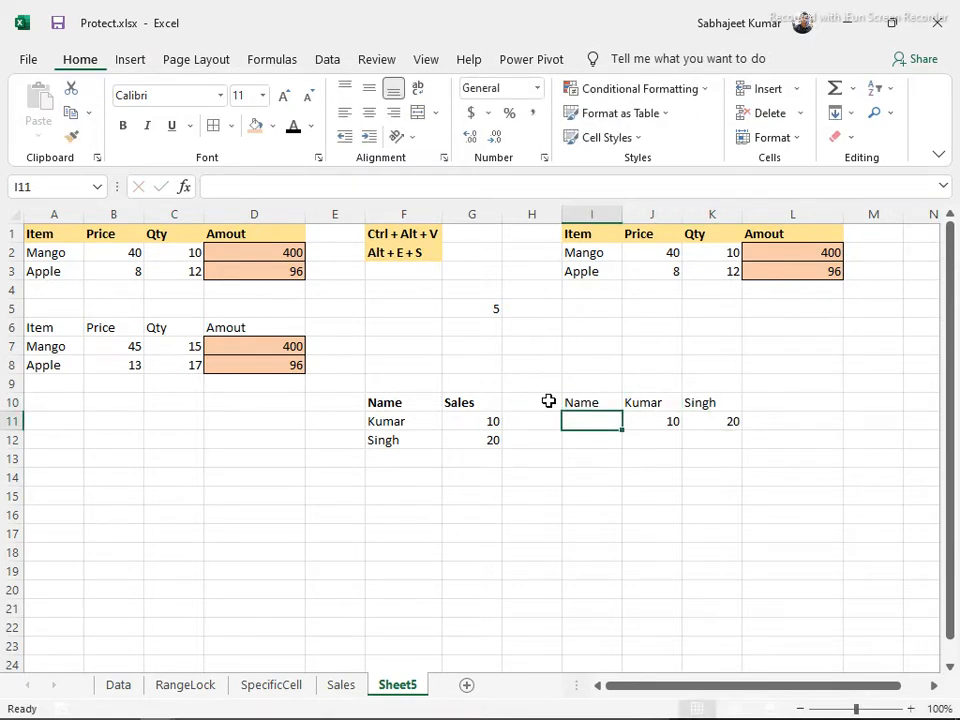
type("Sale")
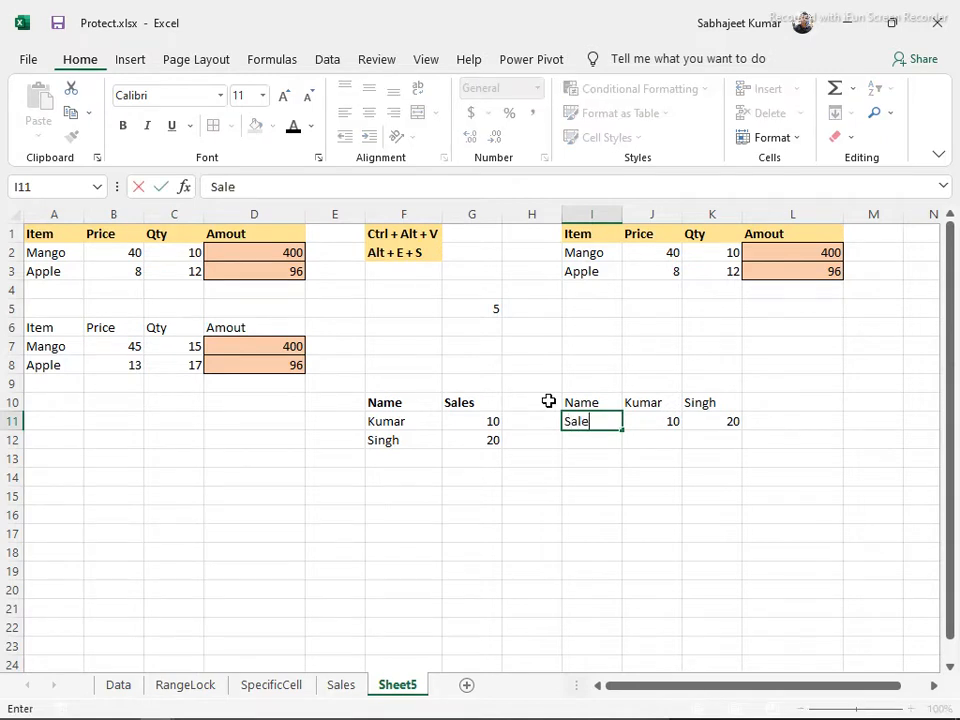
type("s")
key("Return")
key("Up")
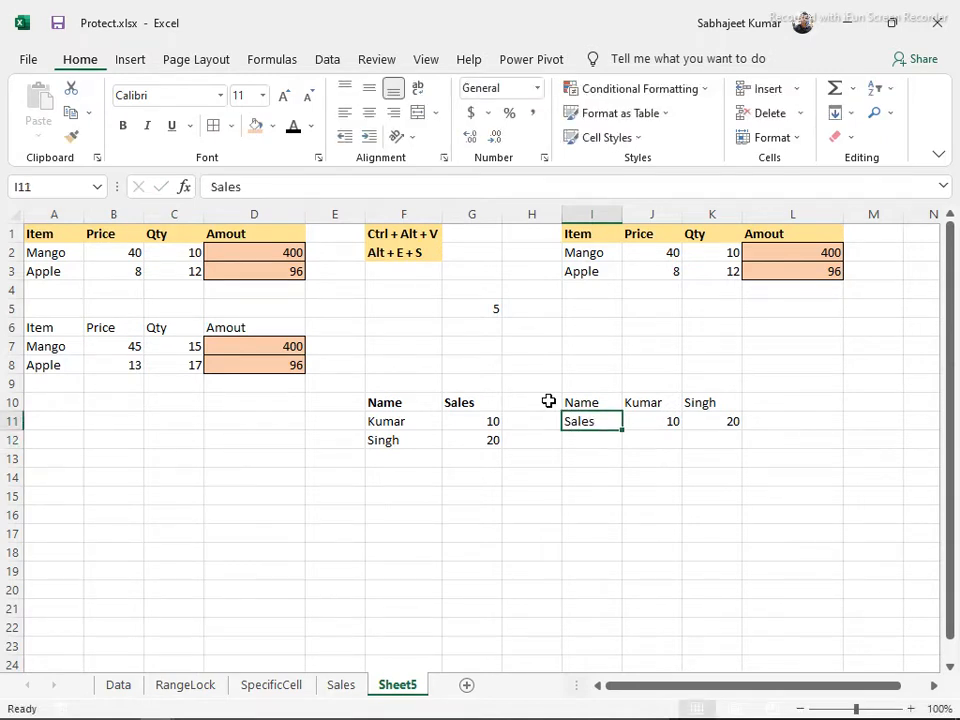
key("shift+Up")
key("ctrl+b")
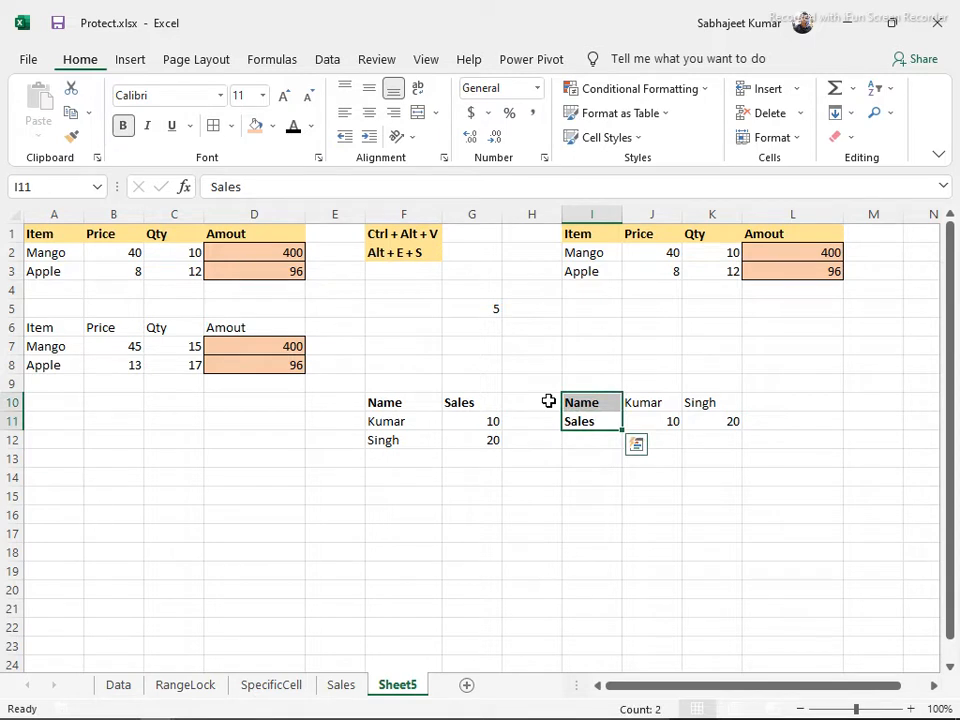
left_click(382, 408)
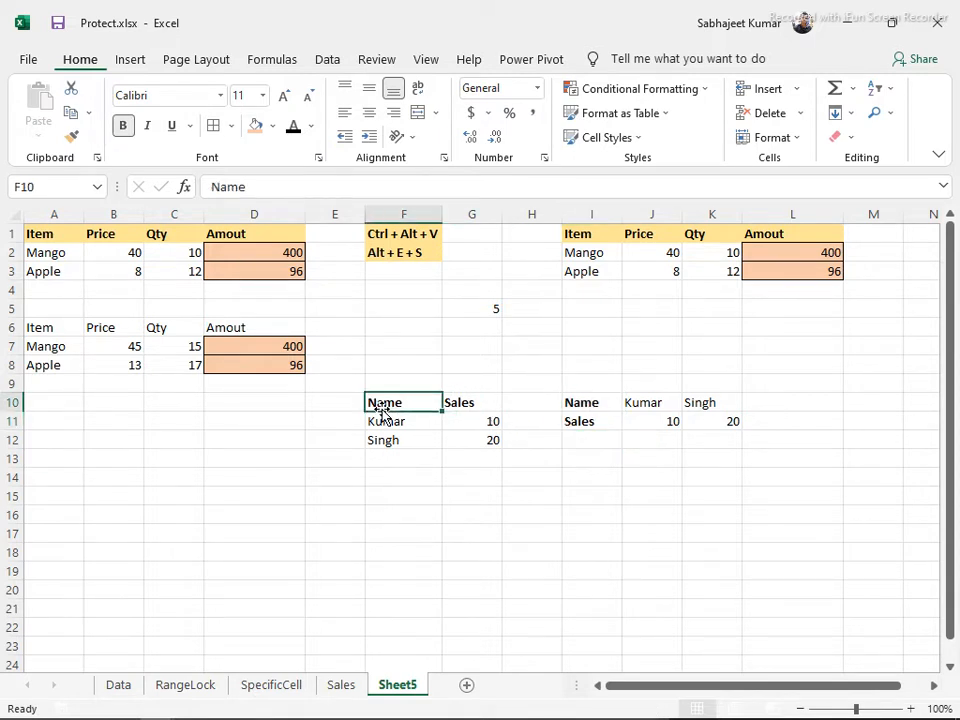
key("ctrl+a")
Paste the F10:G12 Name/Sales table transposed into F15:H16, then switch to Word
key("ctrl+c")
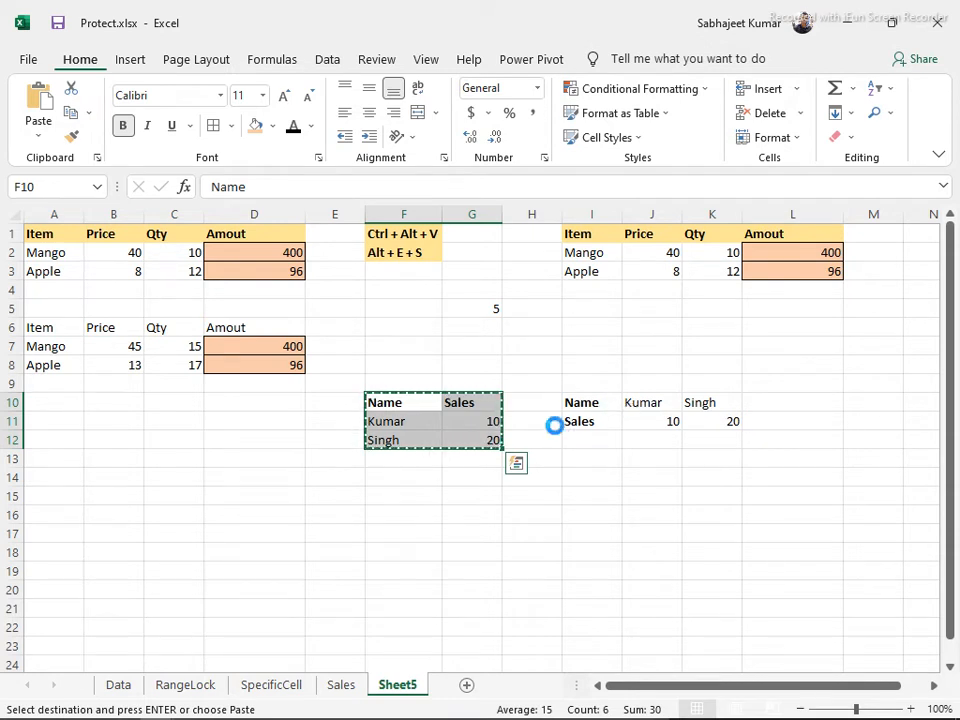
left_click(395, 498)
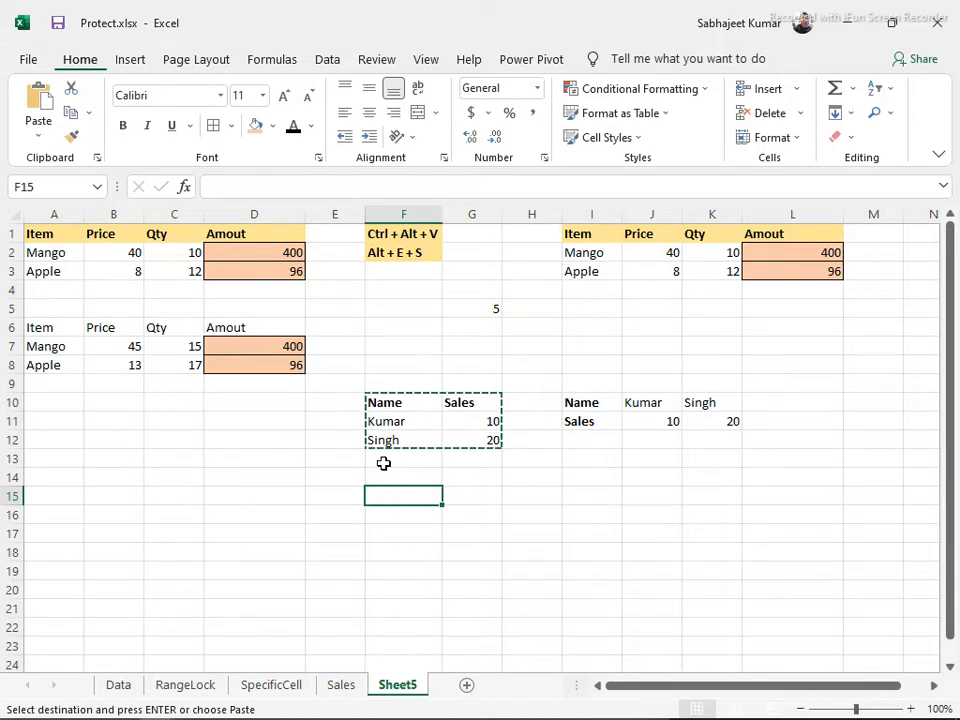
key("ctrl+alt+v")
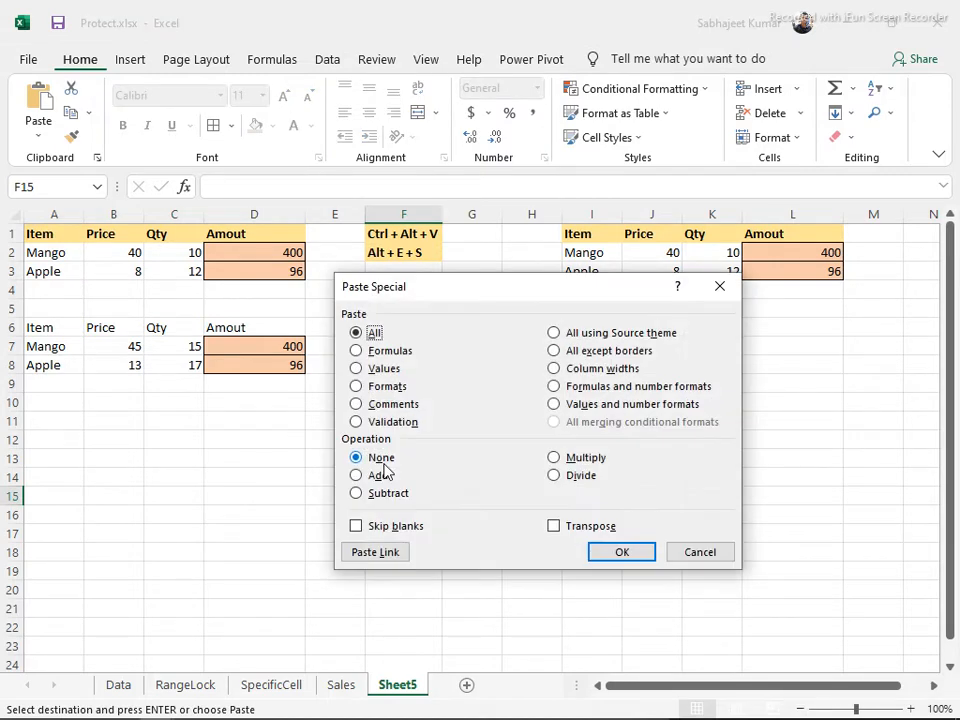
left_click_drag(531, 300, 386, 92)
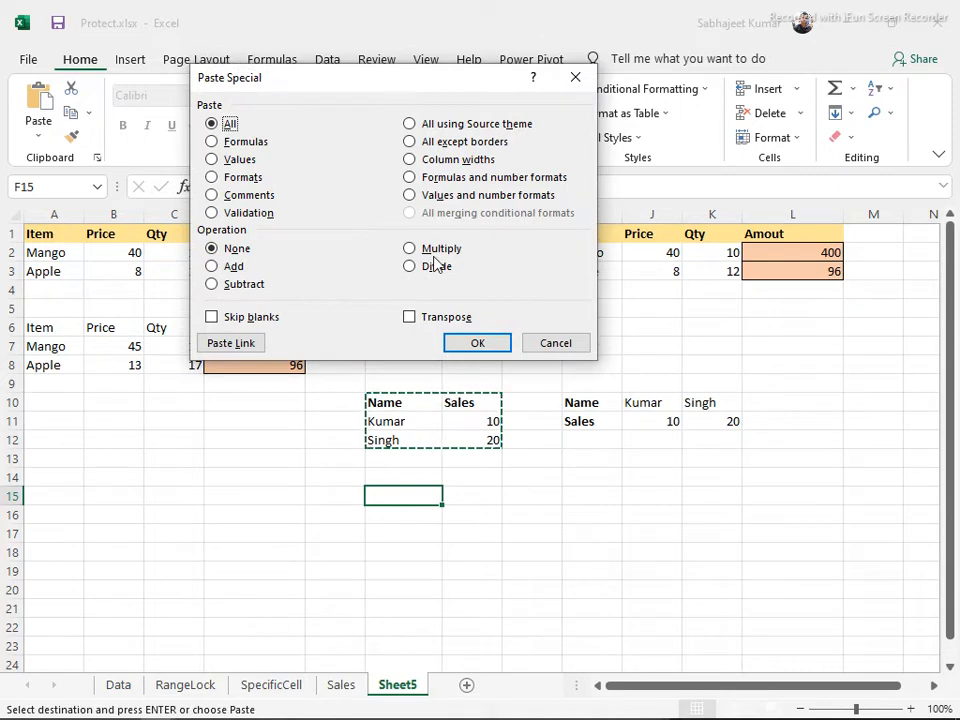
left_click(411, 317)
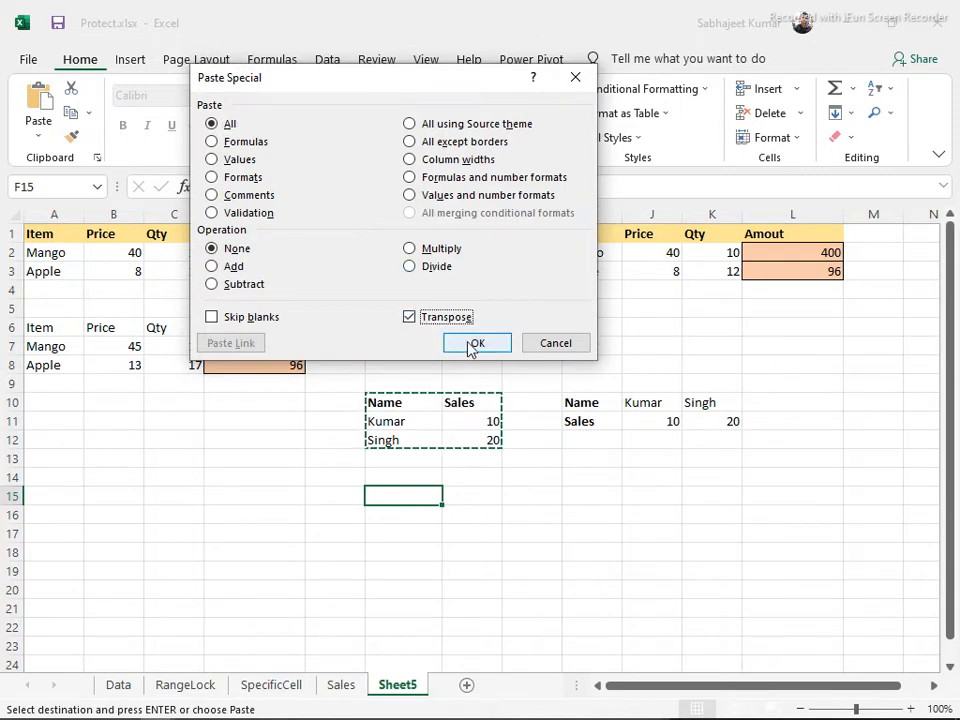
left_click(474, 344)
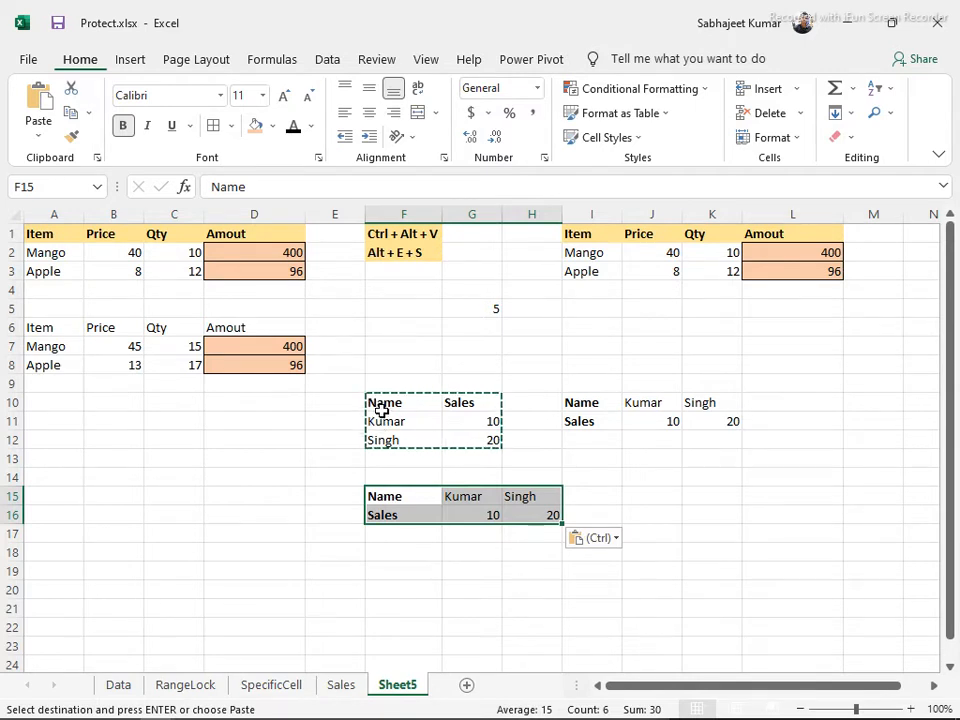
left_click_drag(392, 495, 716, 496)
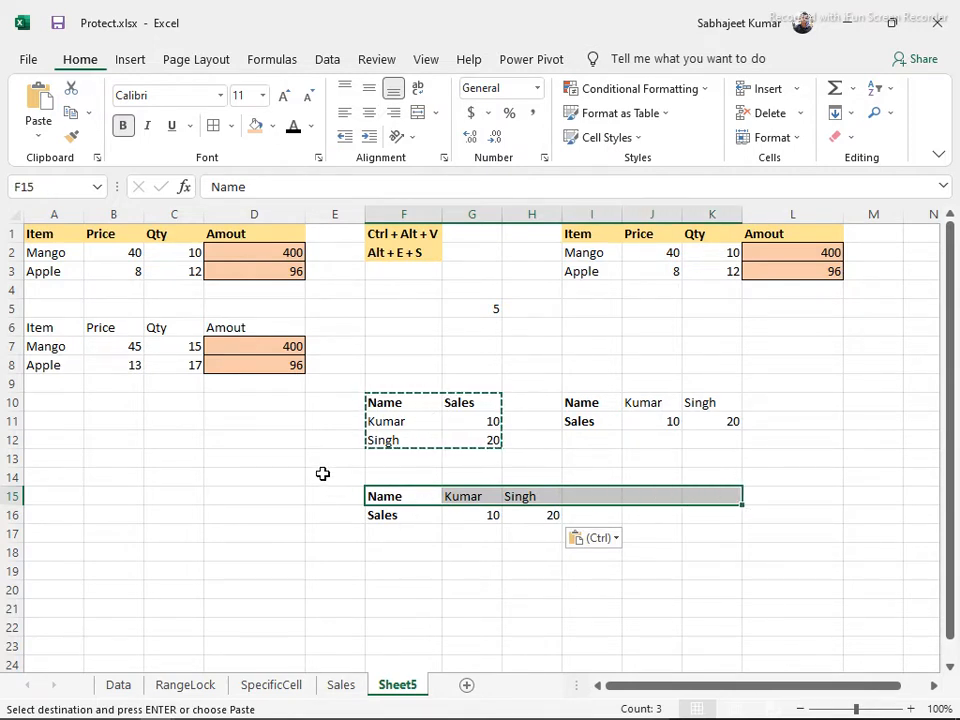
left_click(242, 480)
key("Escape")
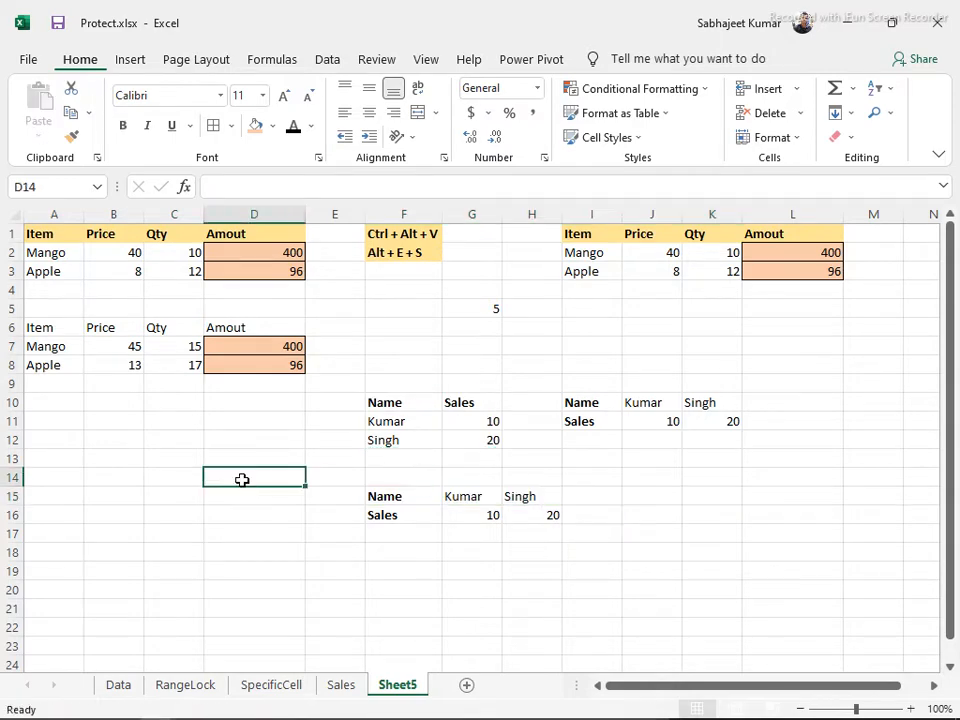
key("alt+Tab")
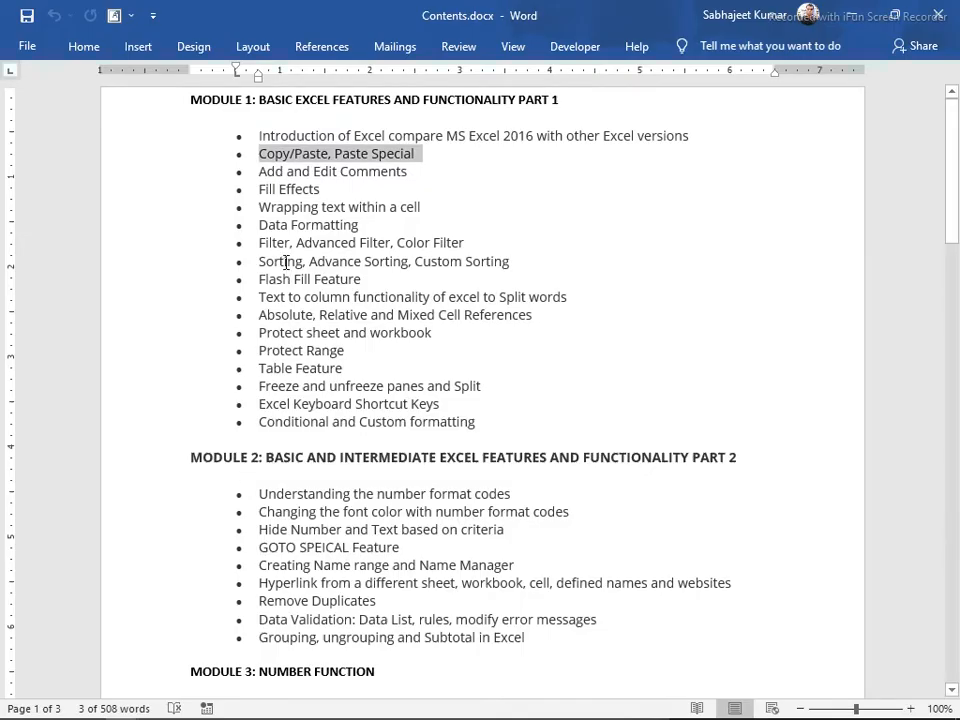
Back in Excel's Sheet5, inspect the transposed Name/Sales table at F15 and G15
left_click_drag(257, 171, 418, 174)
key("alt+Tab")
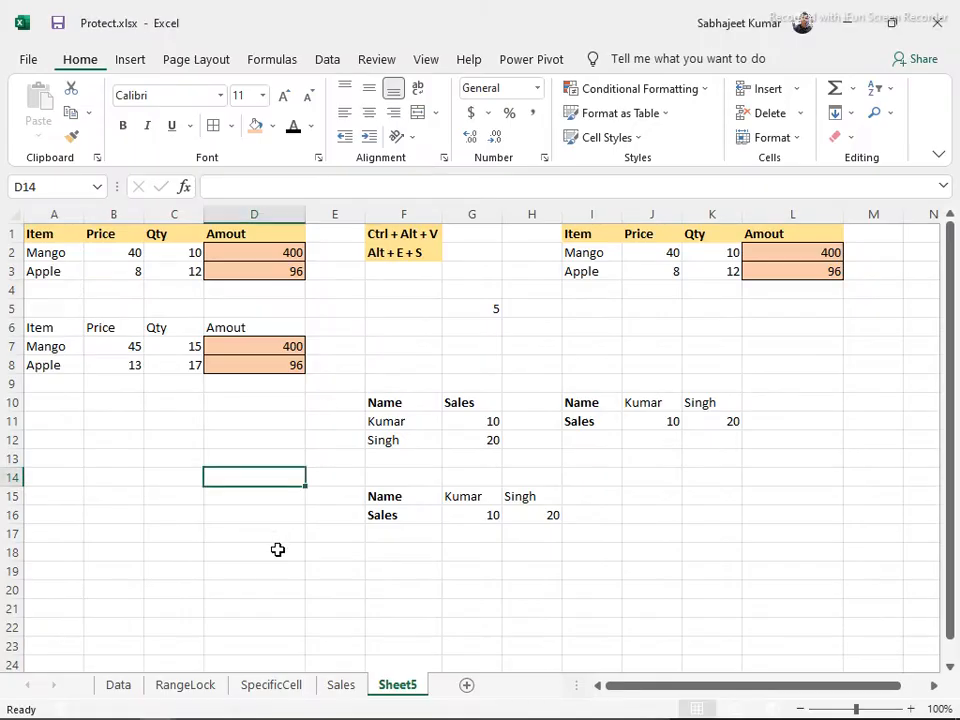
left_click(375, 497)
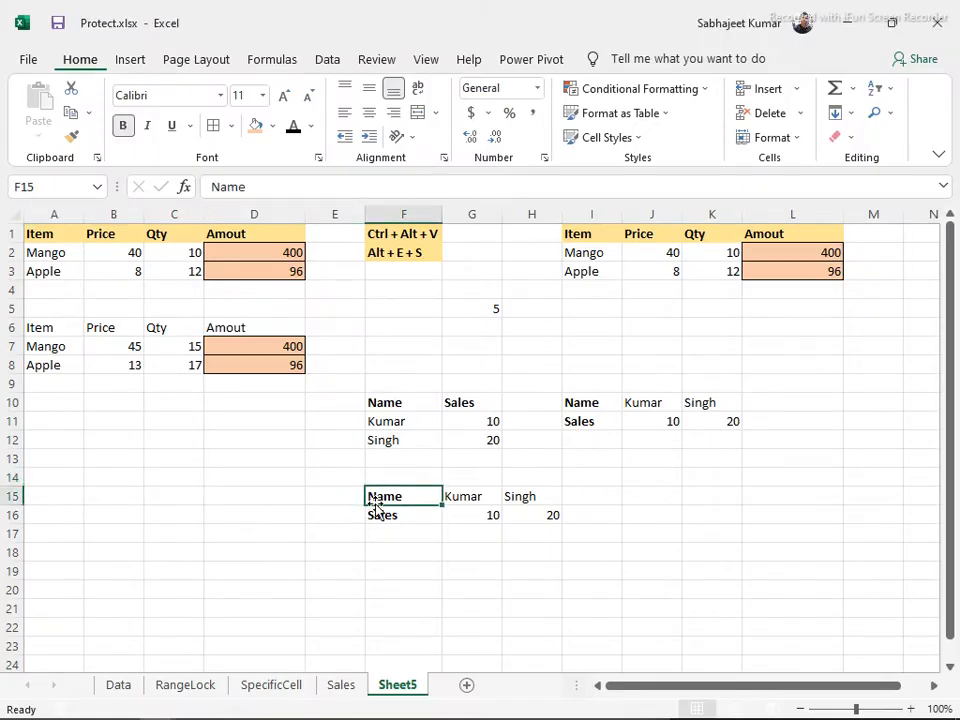
left_click(462, 497)
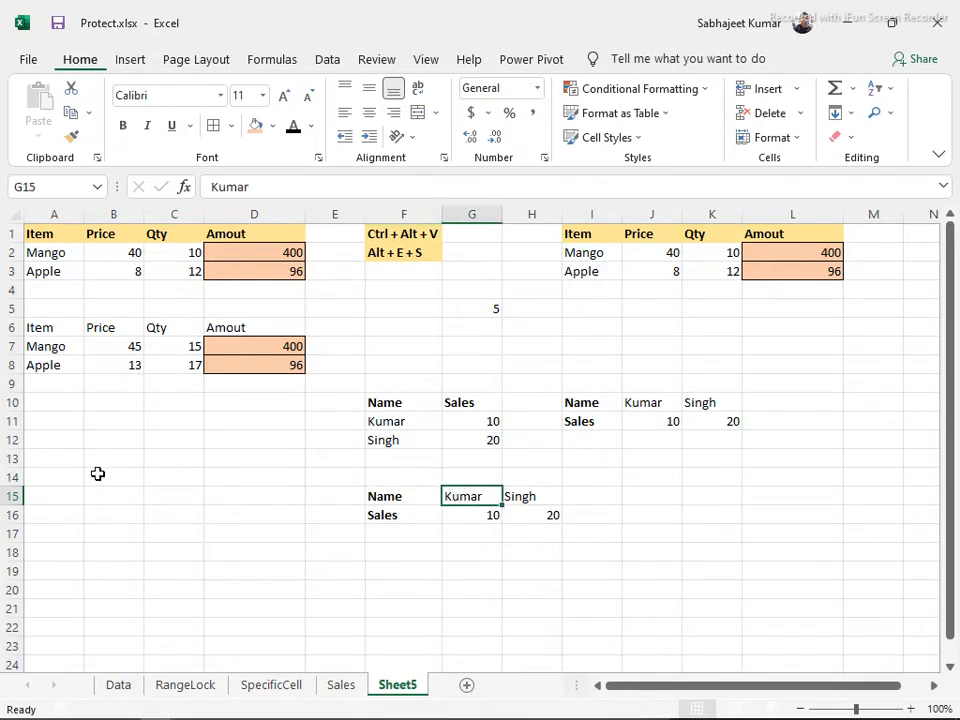
key("alt+Tab")
Add 'Shift+ F2' after the Add and Edit Comments topic in Word and make it bold
left_click(443, 169)
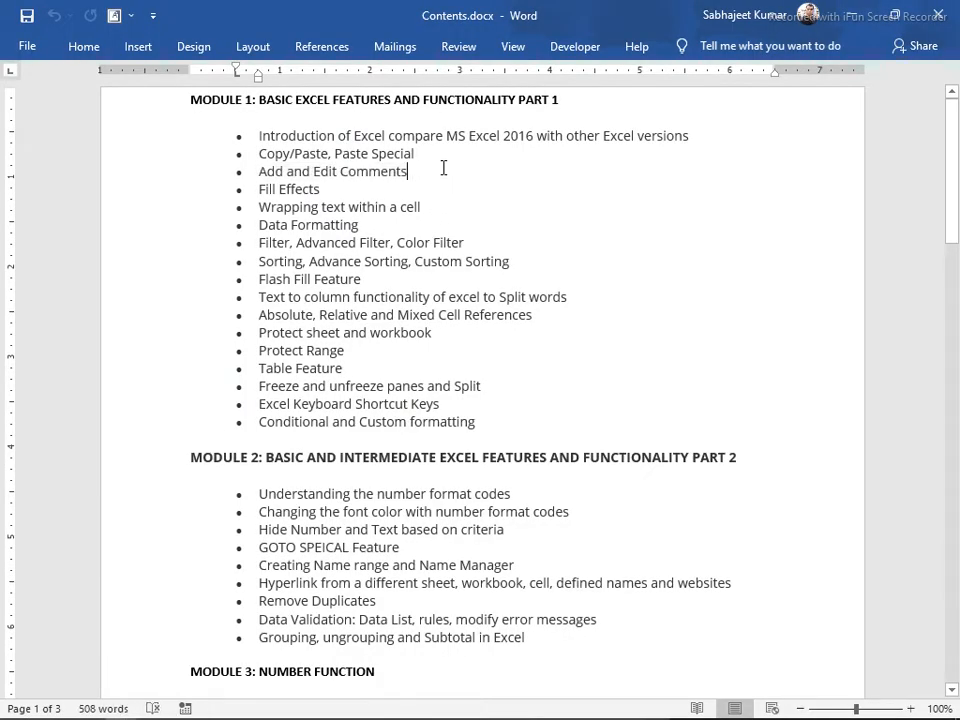
type("Shift")
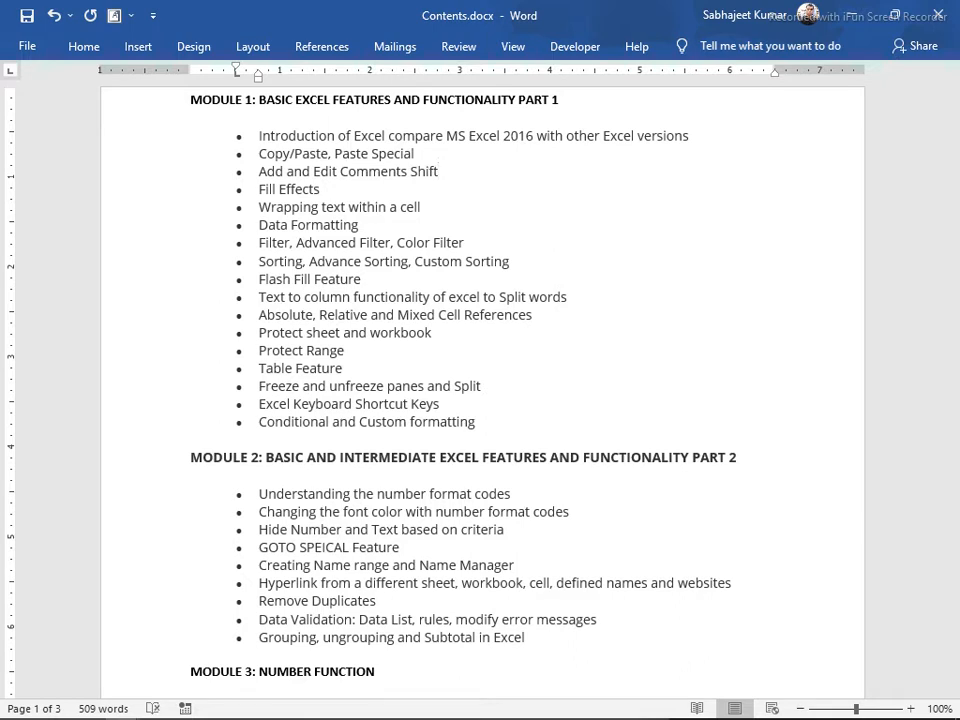
type("+ F2")
key("shift+Left")
key("shift+Left")
key("shift+Left")
key("shift+Left")
key("shift+Left")
key("ctrl+b")
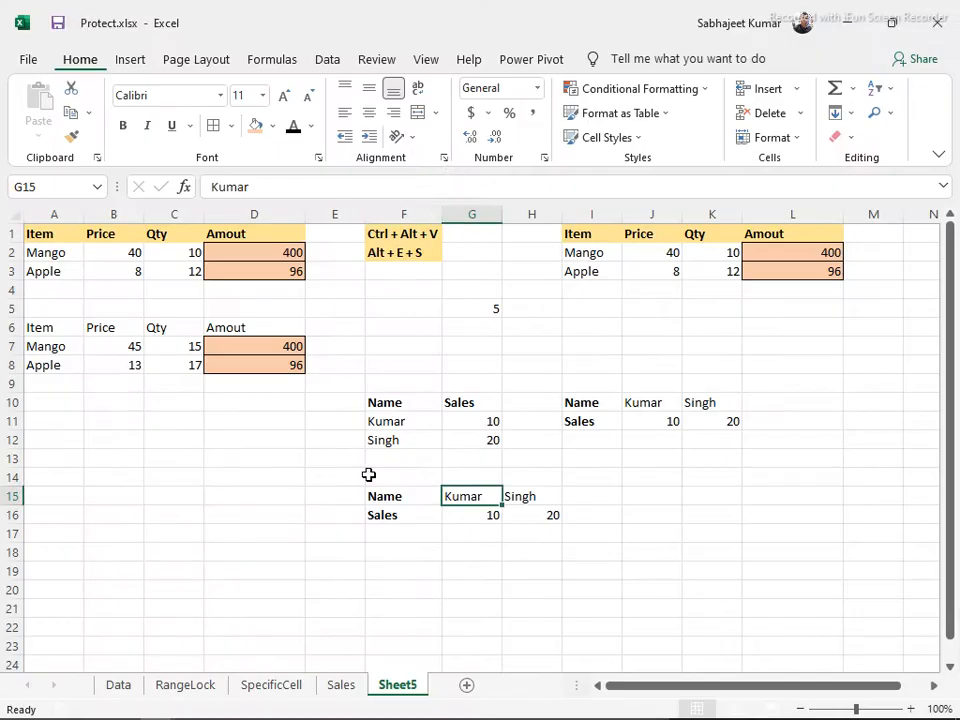
Add a test comment to cell G15 with Shift+F2
key("shift+F2")
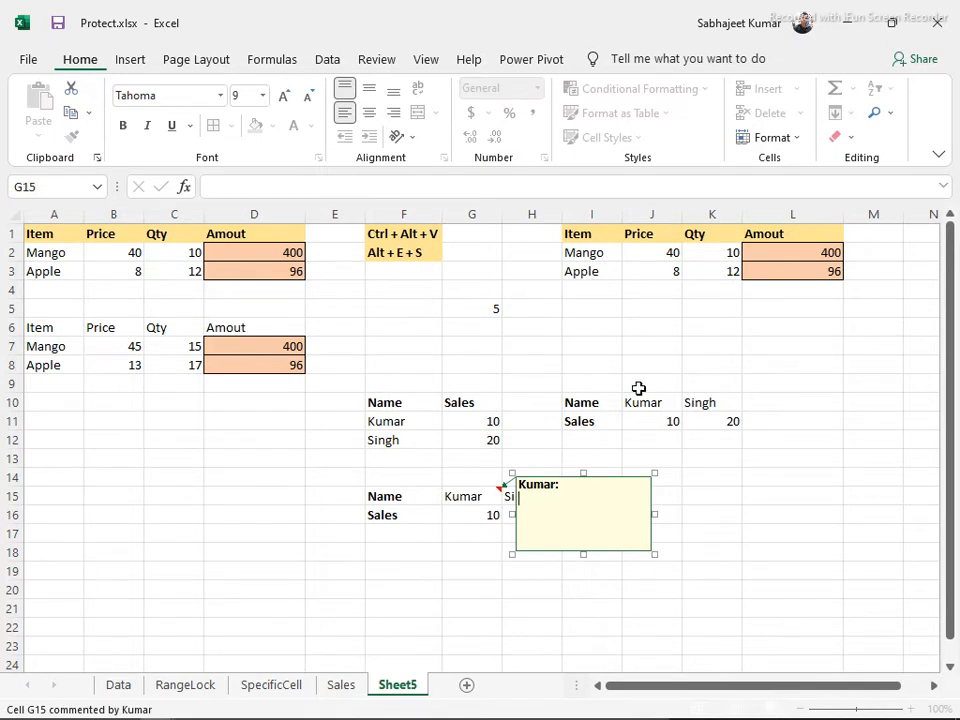
type("omments")
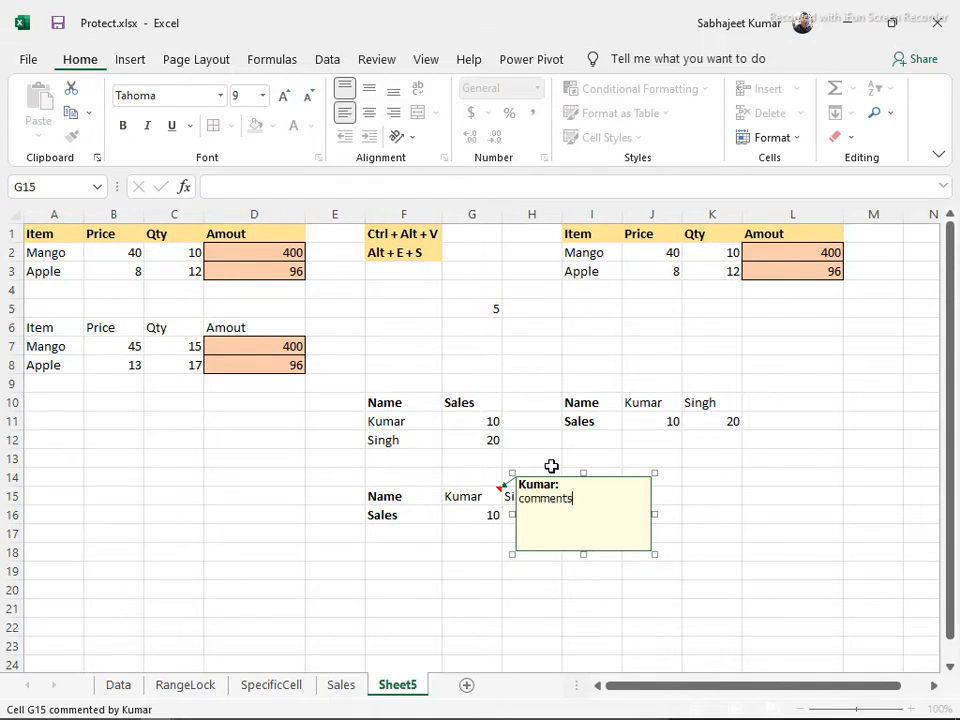
left_click(481, 456)
Delete the comment from G15 using the right-click Delete Comment option
mouse_move(486, 488)
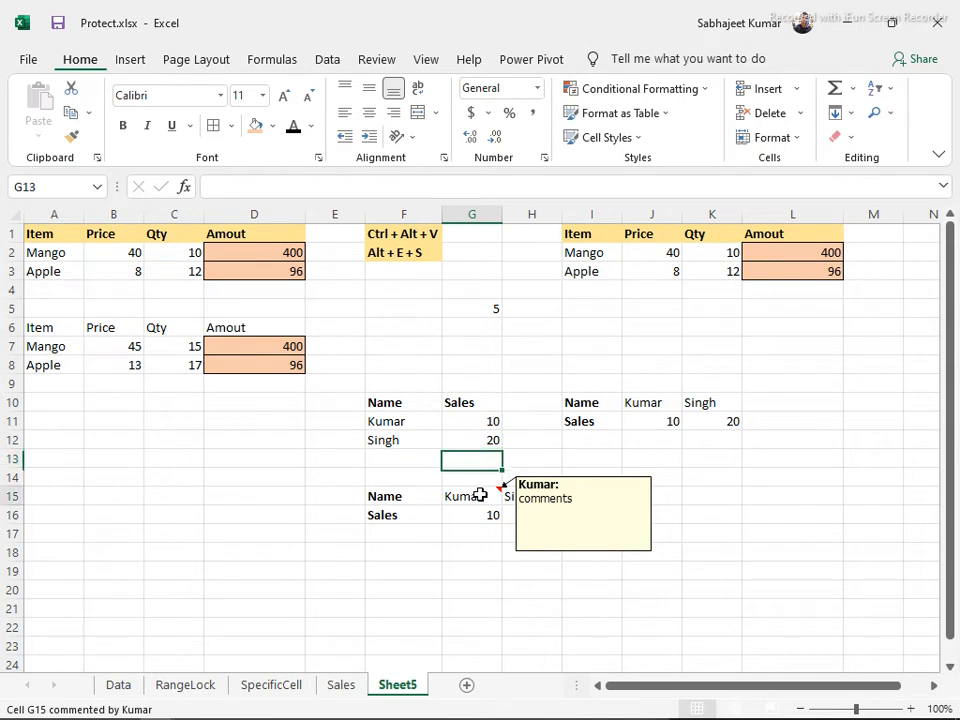
left_click(478, 494)
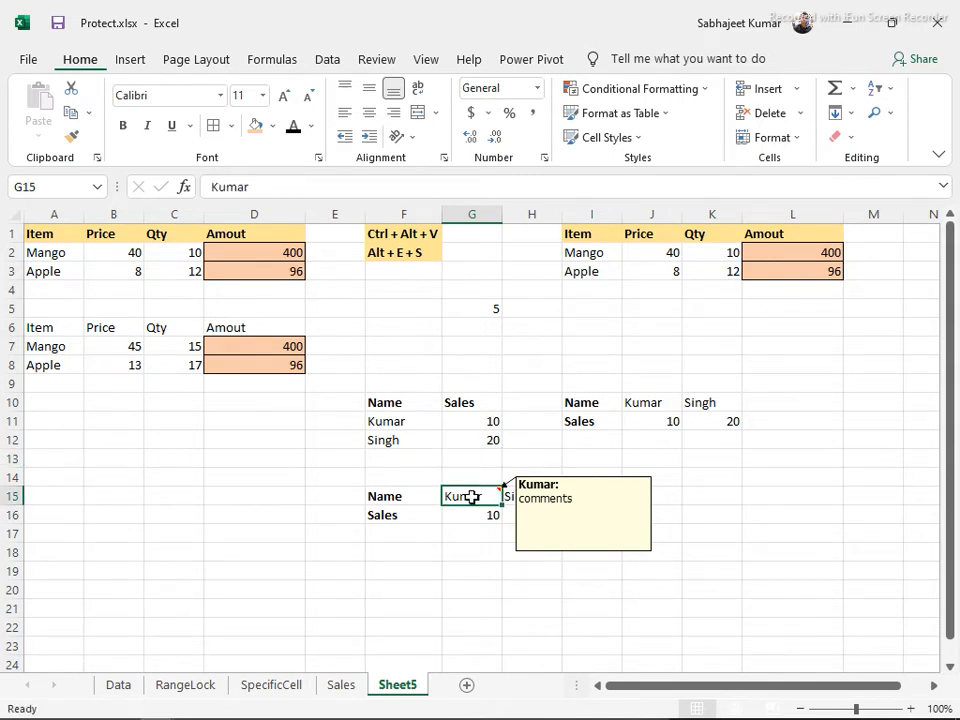
right_click(471, 494)
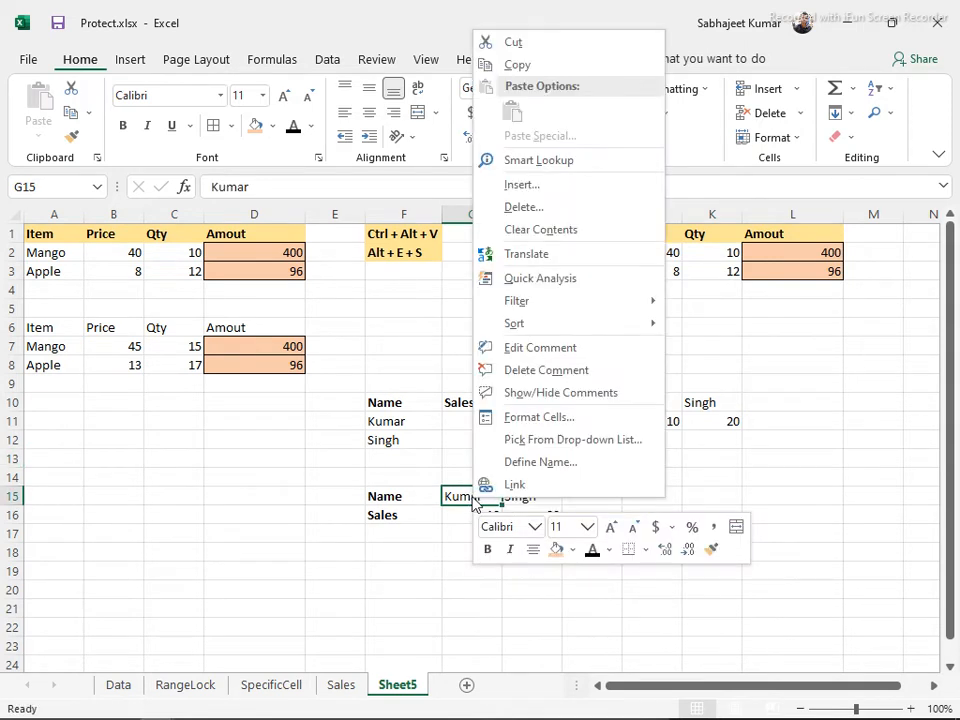
left_click(517, 380)
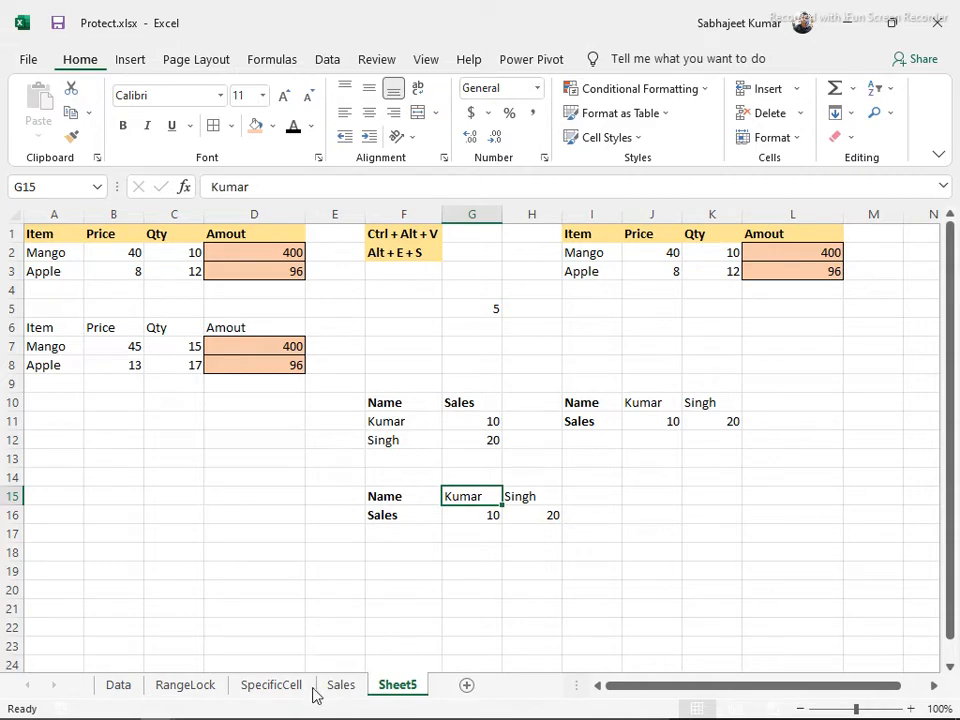
key("alt+Tab")
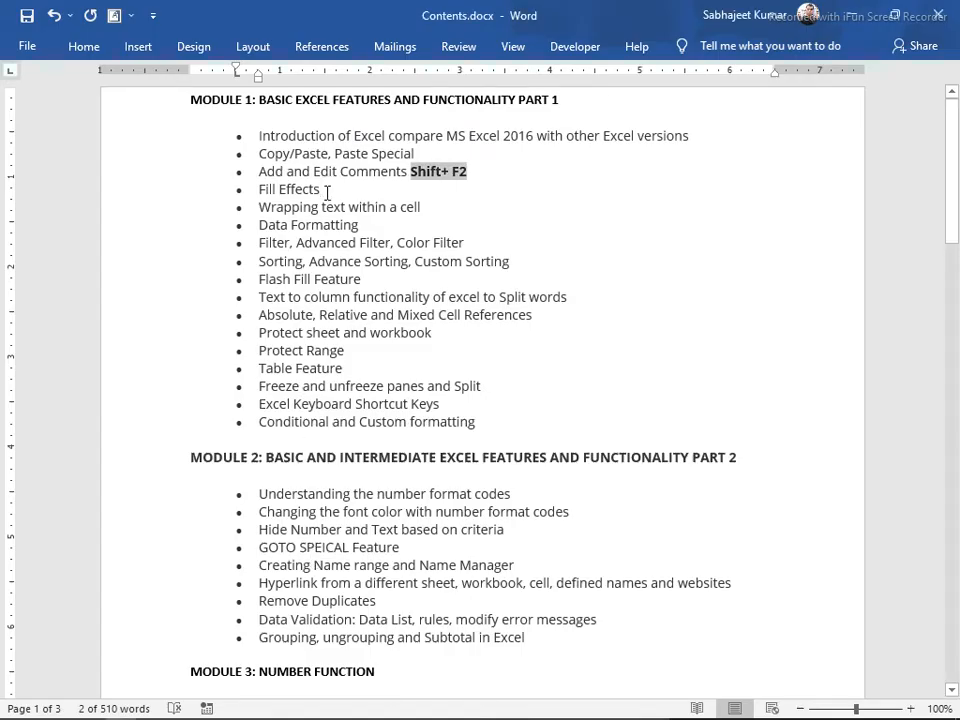
left_click_drag(259, 189, 450, 695)
left_click(340, 188)
scroll(729, 700, "up", 2)
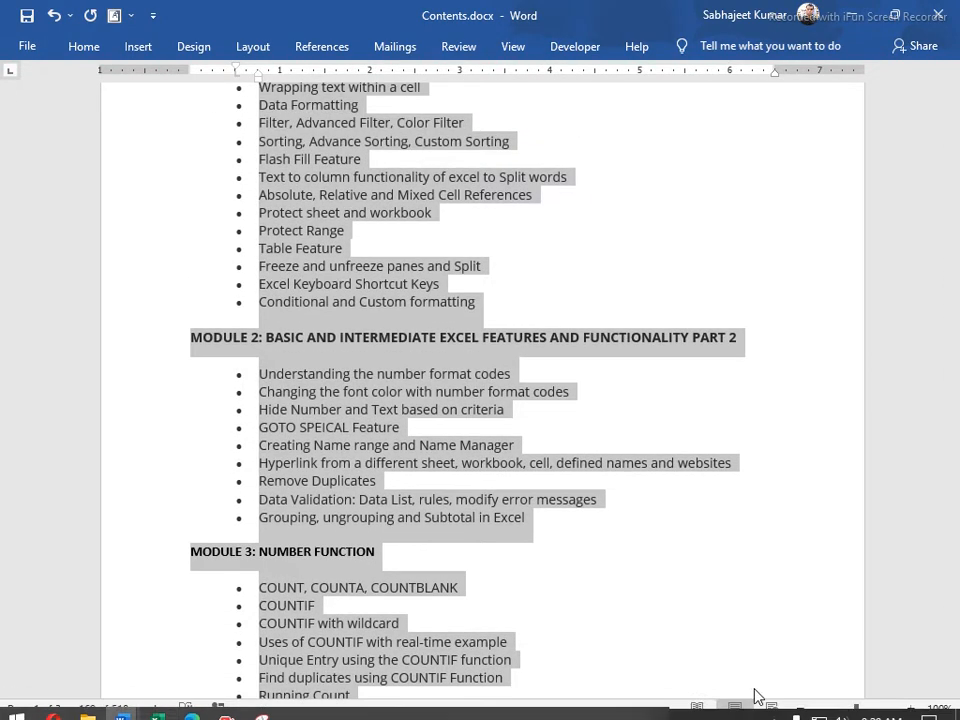
scroll(745, 541, "up", 2)
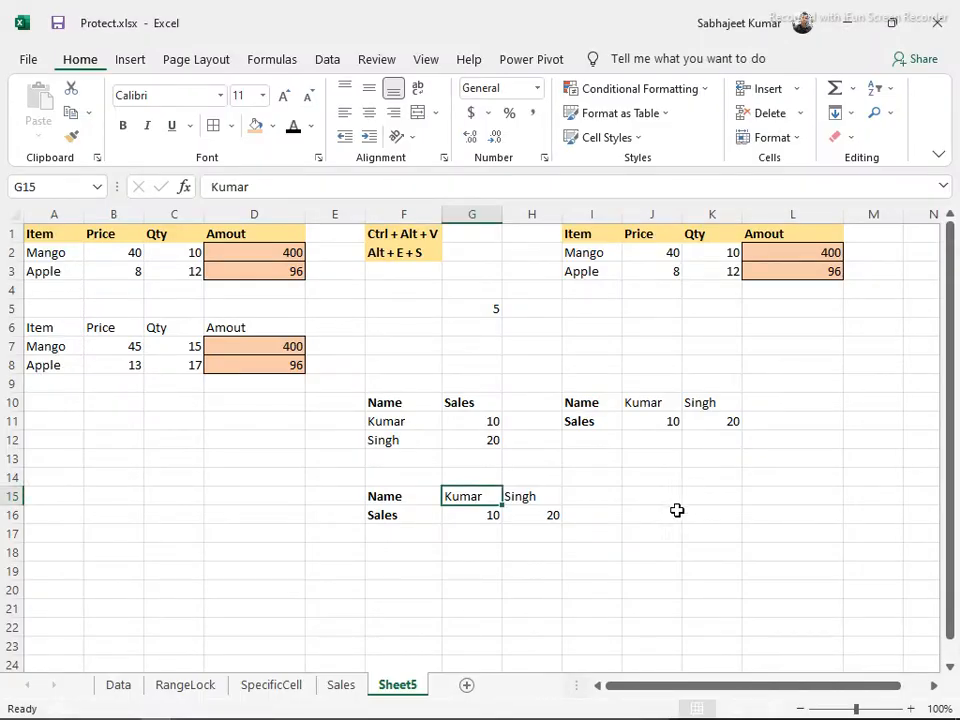
Enter 2, 4, 6 in A11:A13 and drag-fill the series down to A20, ending at 20
left_click(56, 420)
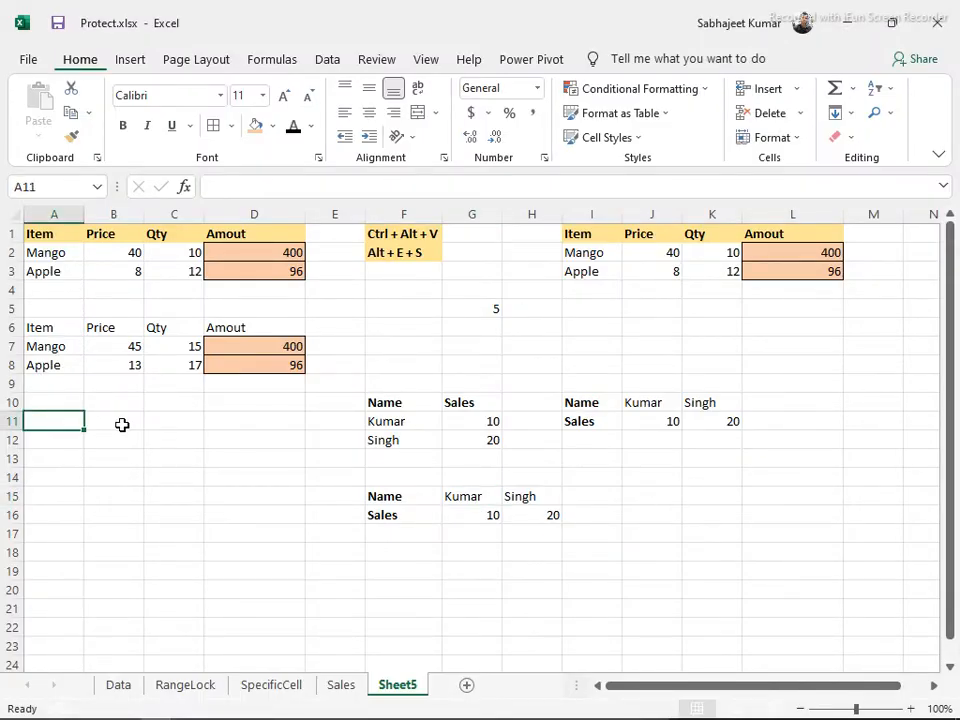
type("2")
key("Return")
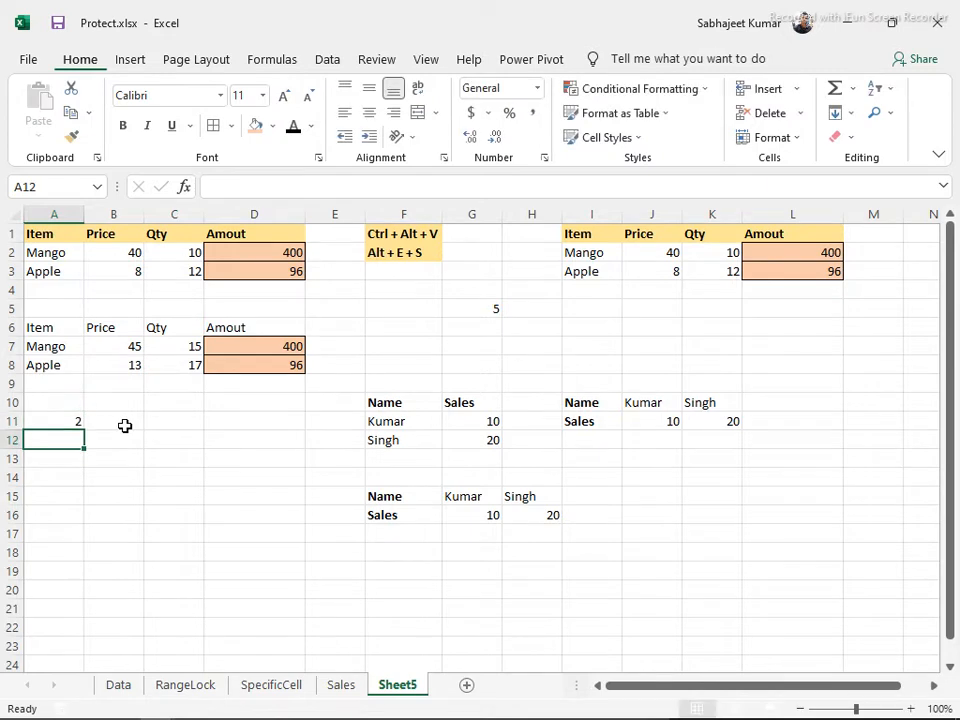
type("4")
key("Return")
type("6")
key("Return")
key("Up")
key("Up")
key("Up")
key("shift+Down")
key("shift+Down")
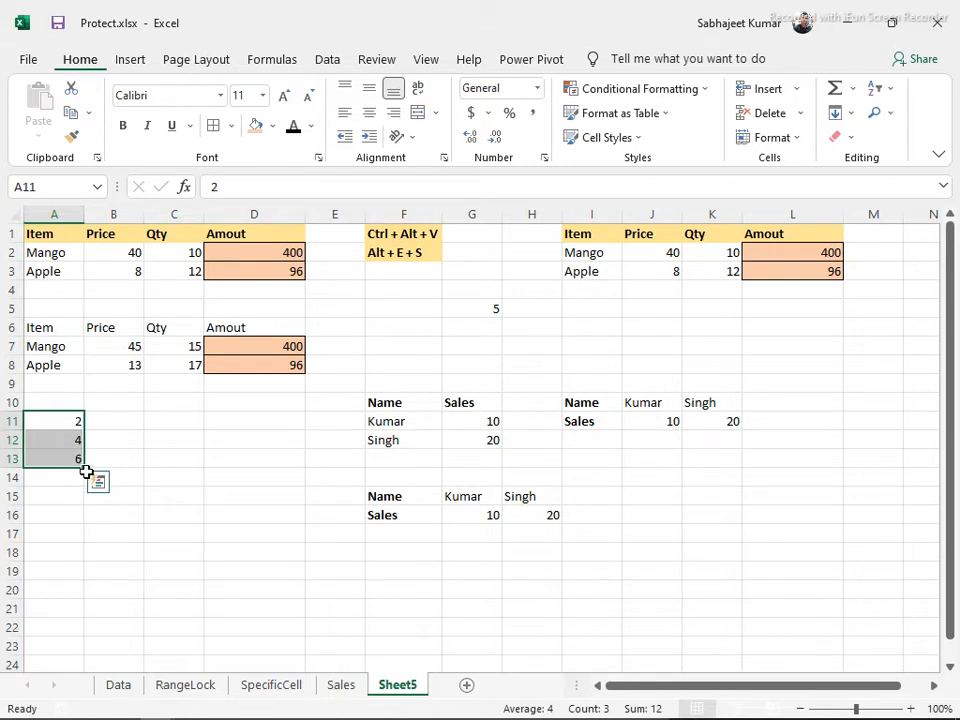
left_click_drag(86, 466, 90, 606)
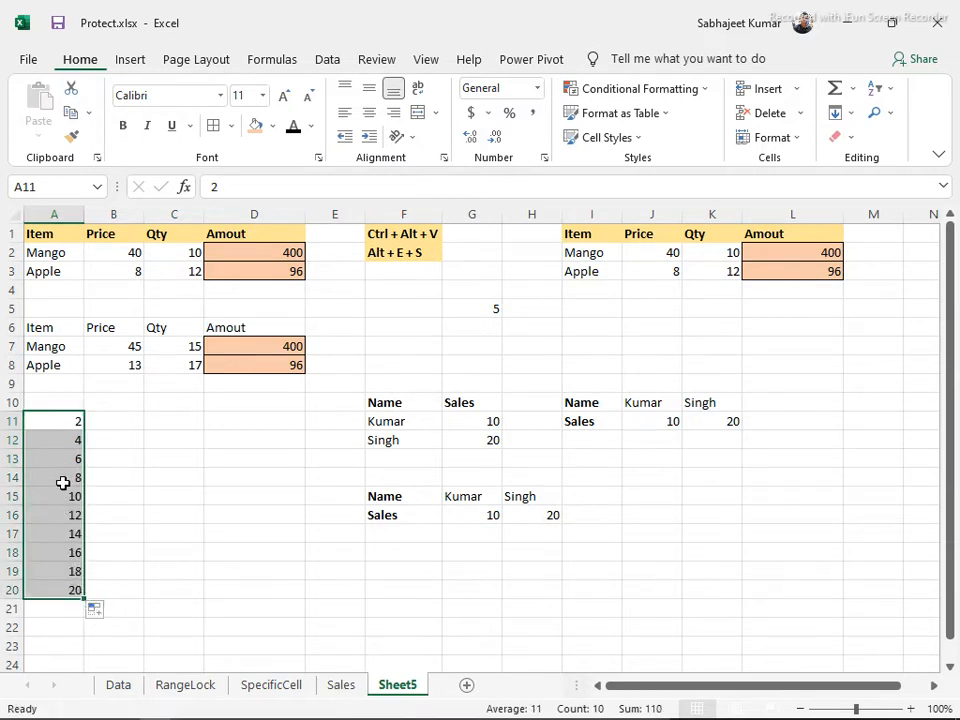
Enter 2, 4, 7, 11 in C11:C14 and select those four cells
left_click(161, 421)
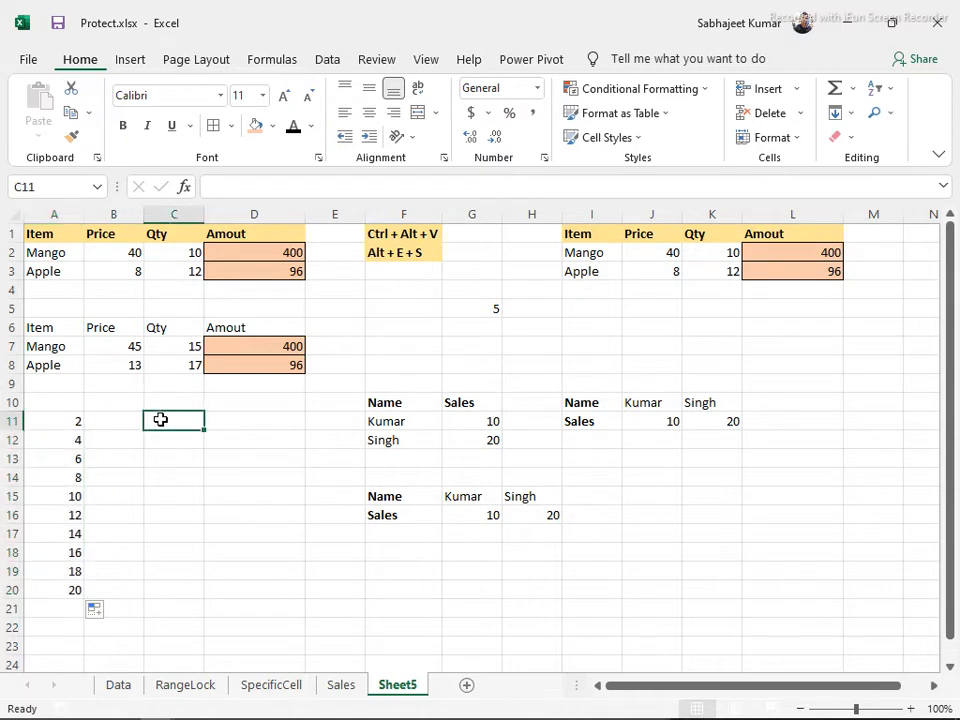
type("2")
key("Return")
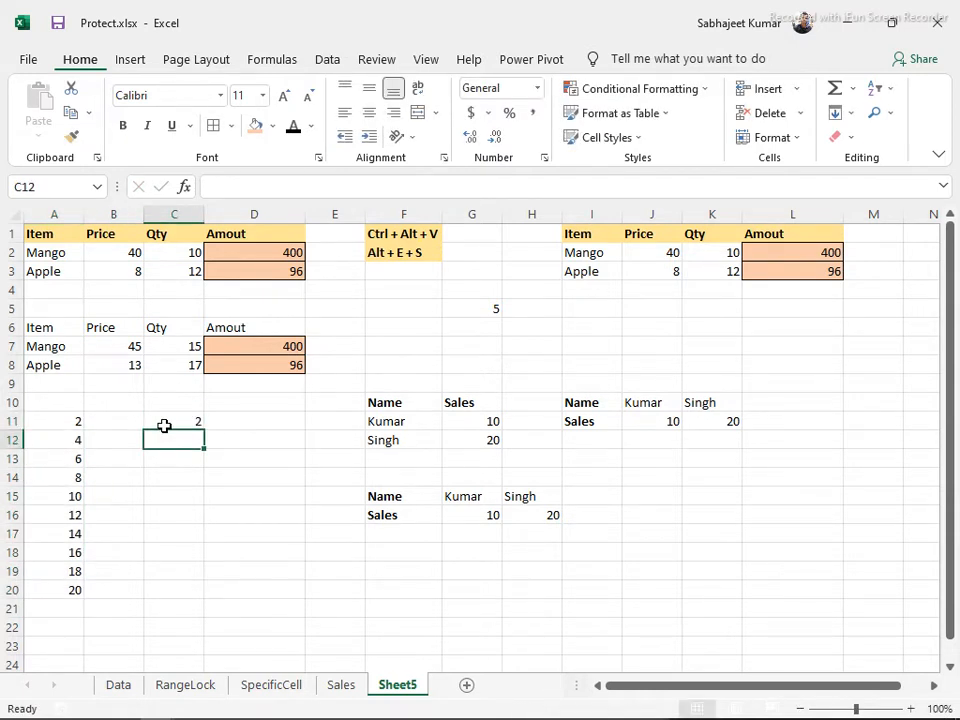
type("4")
key("Return")
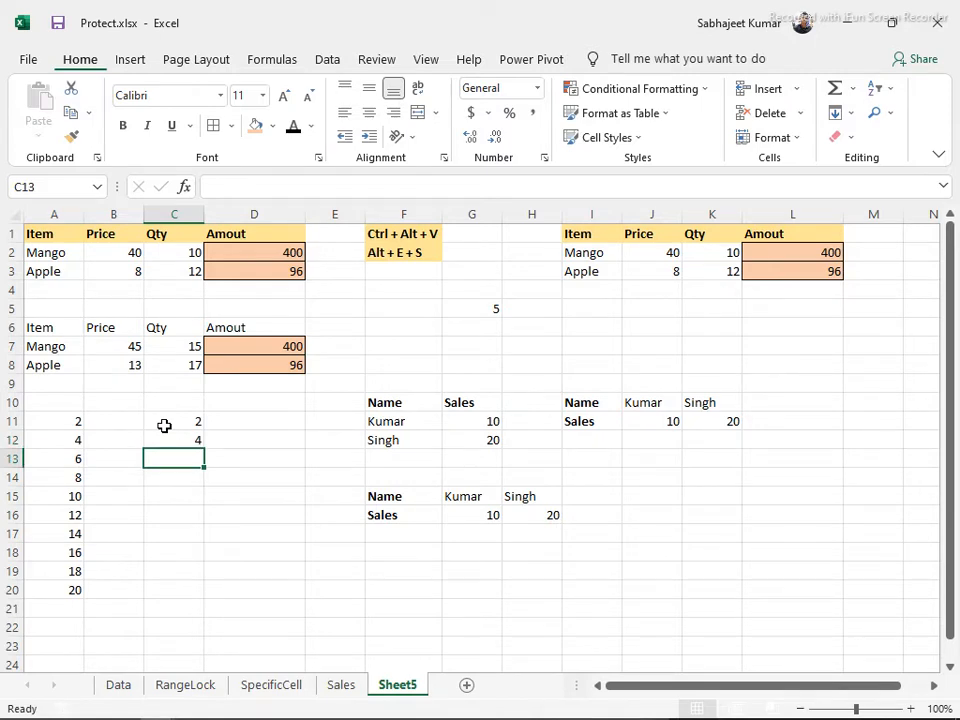
type("7")
key("Return")
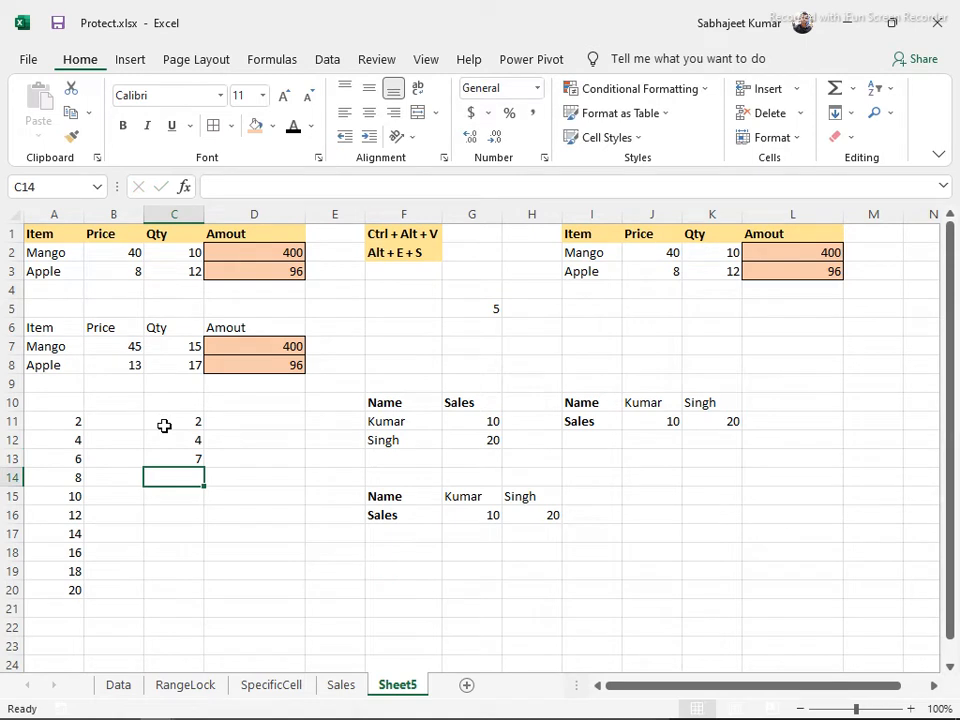
type("11")
key("Return")
key("Up")
key("Up")
key("Up")
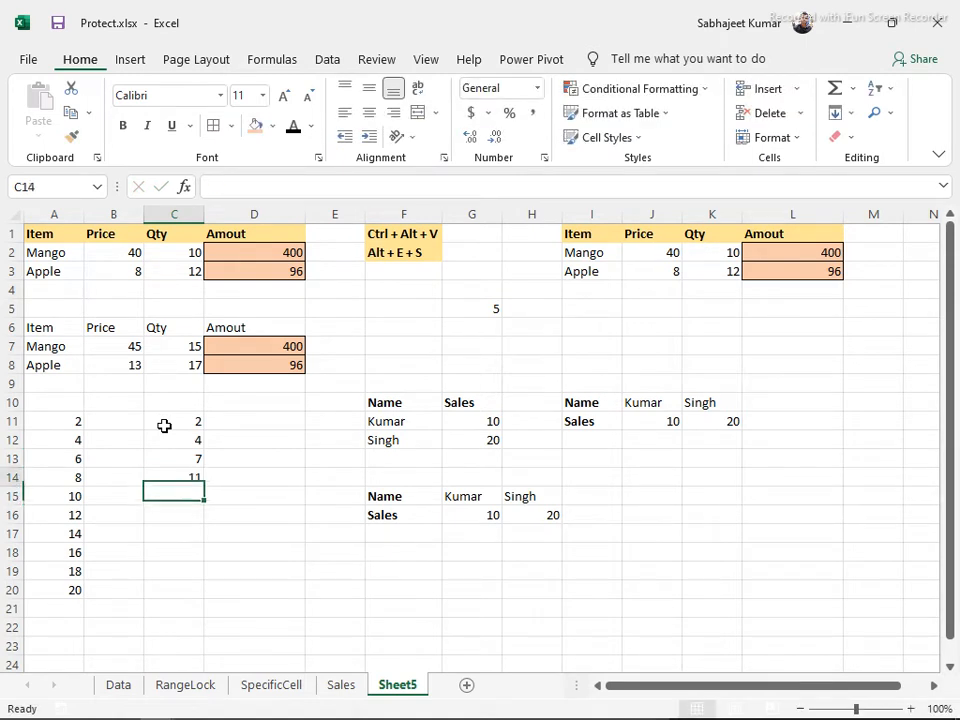
left_click(164, 425)
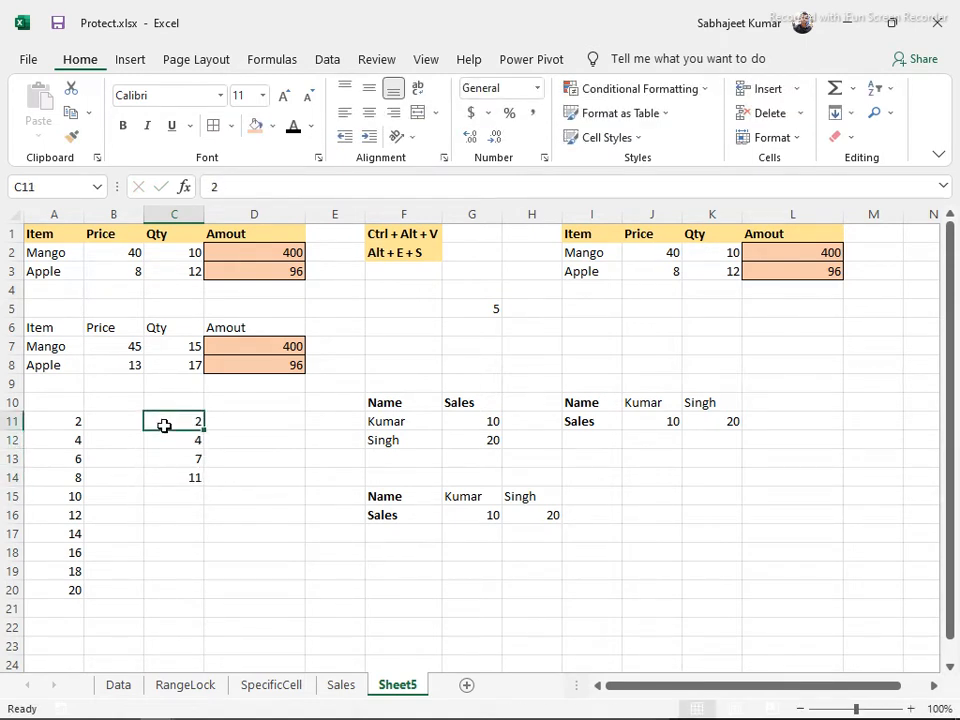
key("shift+Down")
key("shift+Down")
key("shift+Down")
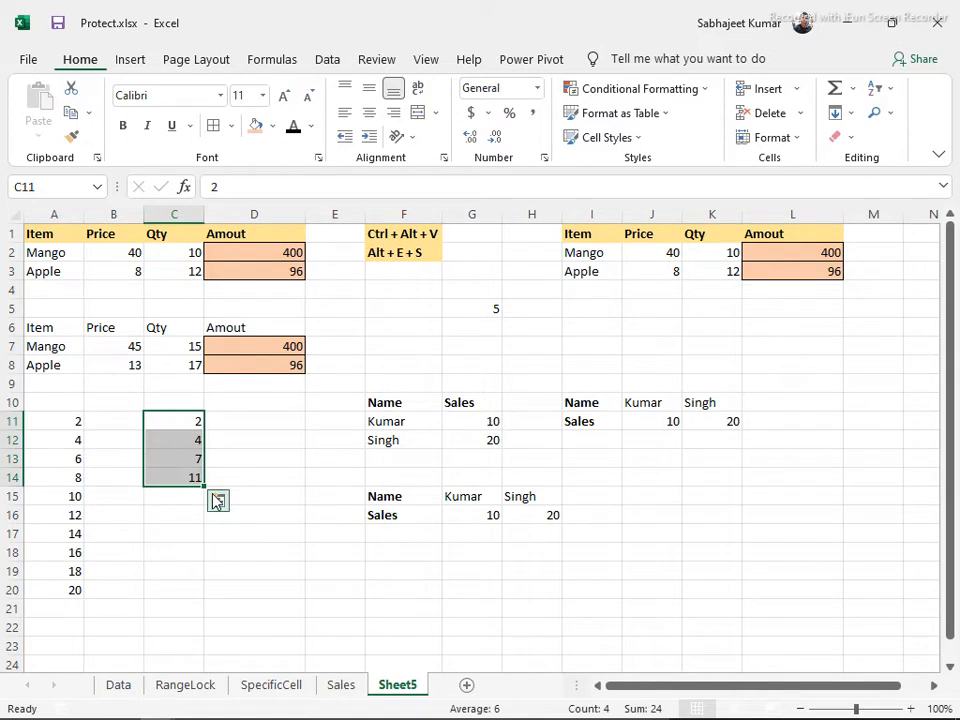
mouse_move(205, 487)
left_mouse_down()
mouse_move(210, 595)
mouse_move(191, 512)
mouse_move(201, 482)
left_mouse_up()
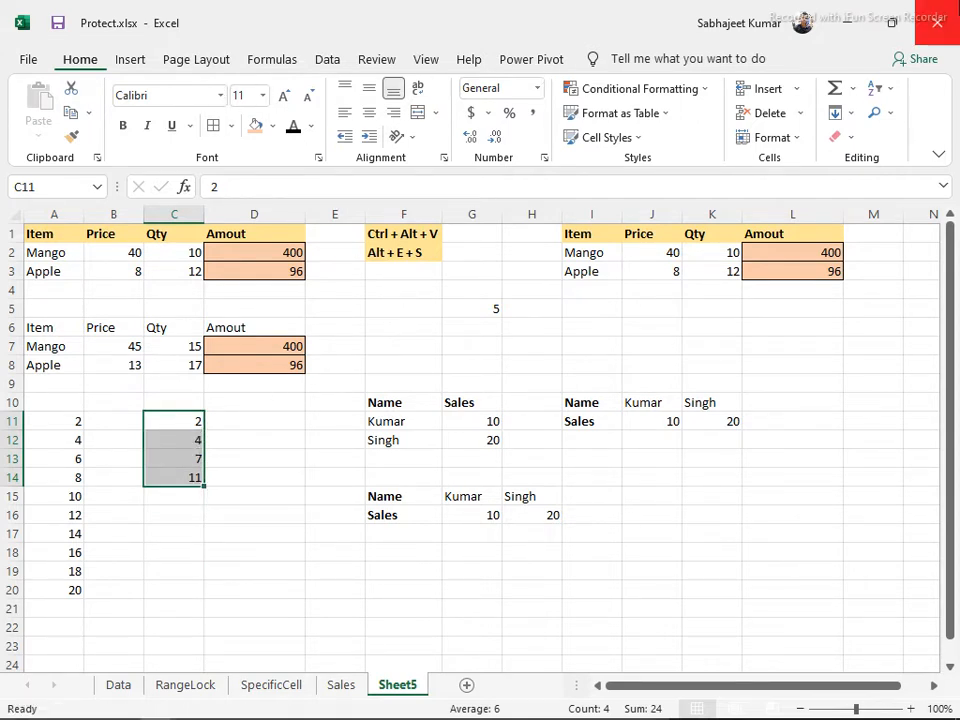
left_click(851, 113)
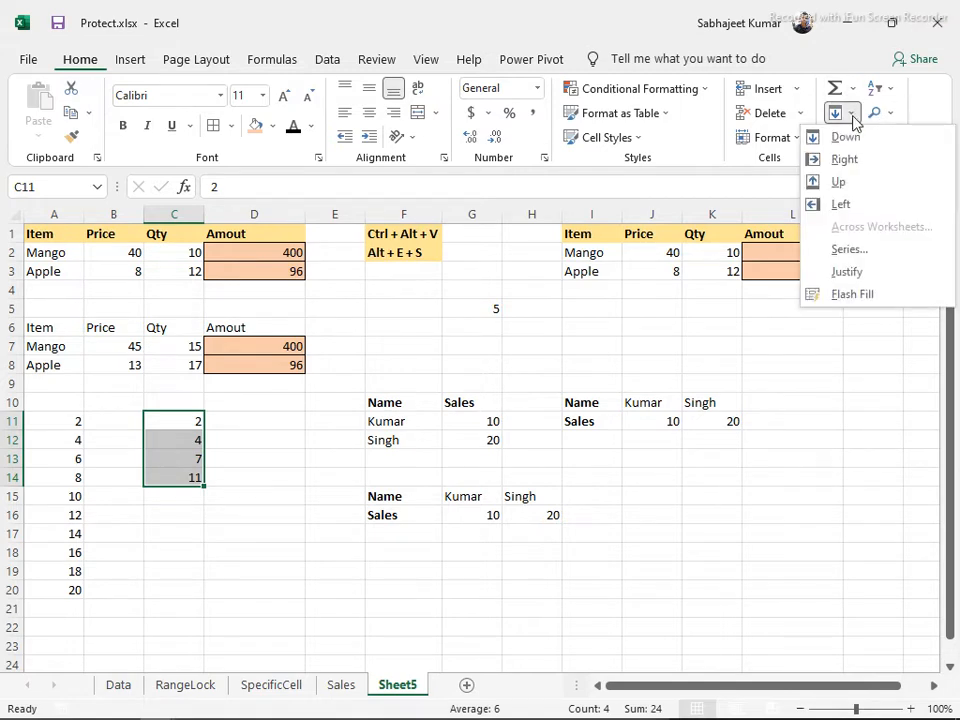
left_click(838, 250)
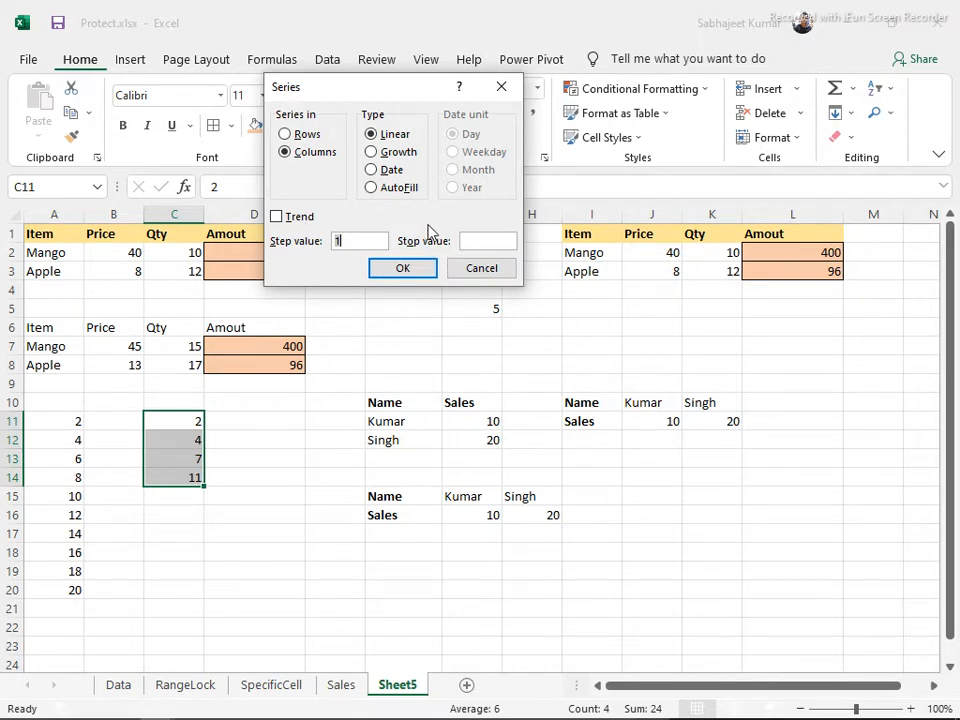
left_click(480, 267)
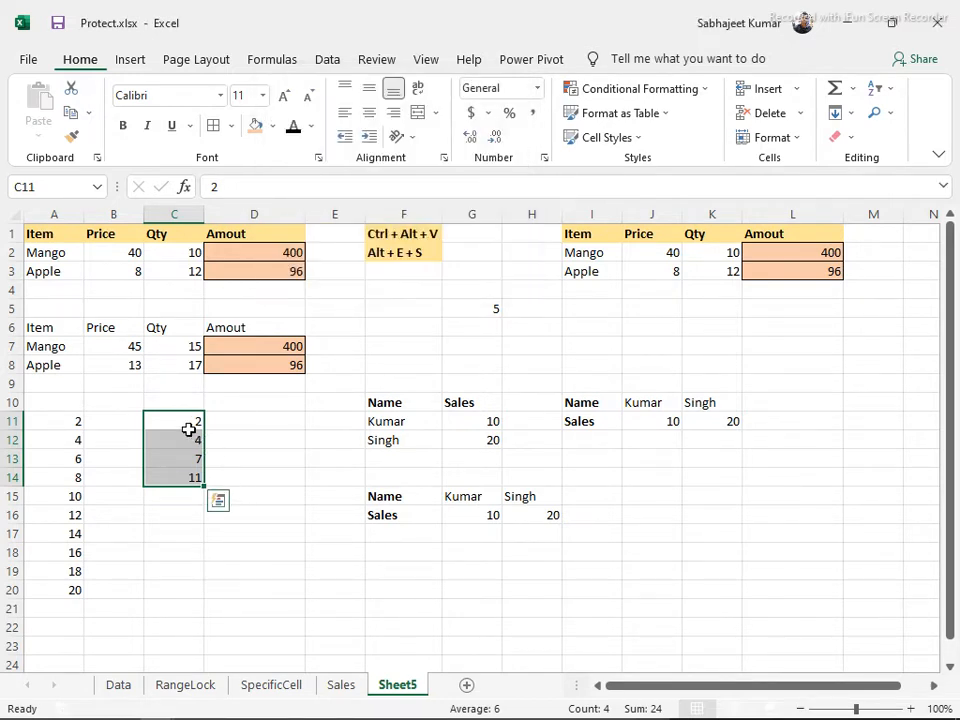
left_click_drag(184, 426, 237, 550)
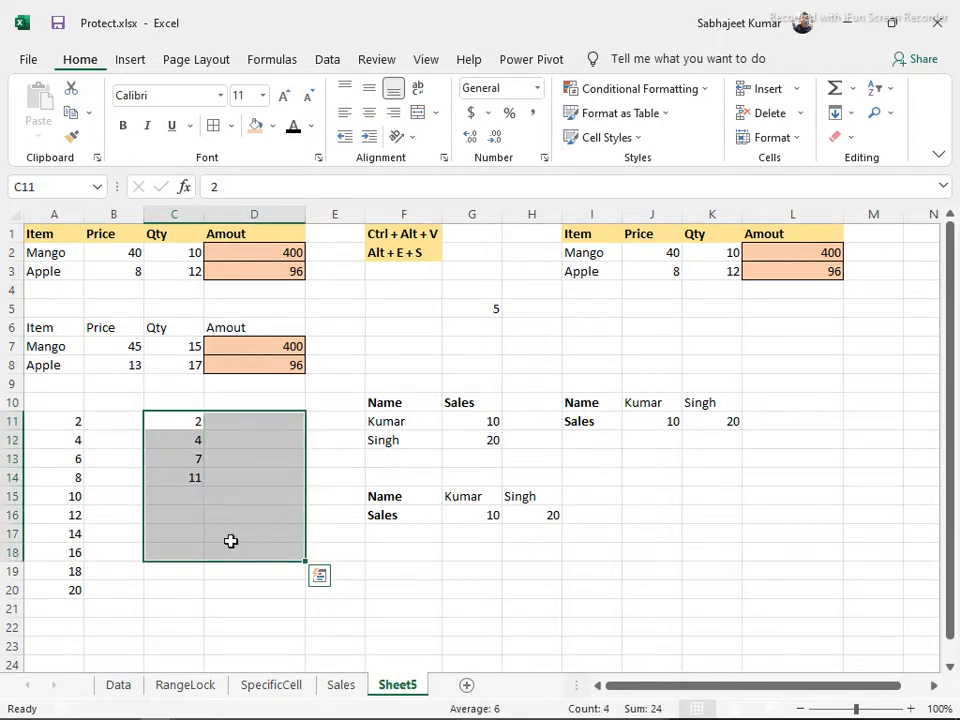
Clear C11:C14, enter 5 and 6 in C11:C12, and select C11:C17
key("Delete")
key("Up")
key("Down")
type("5")
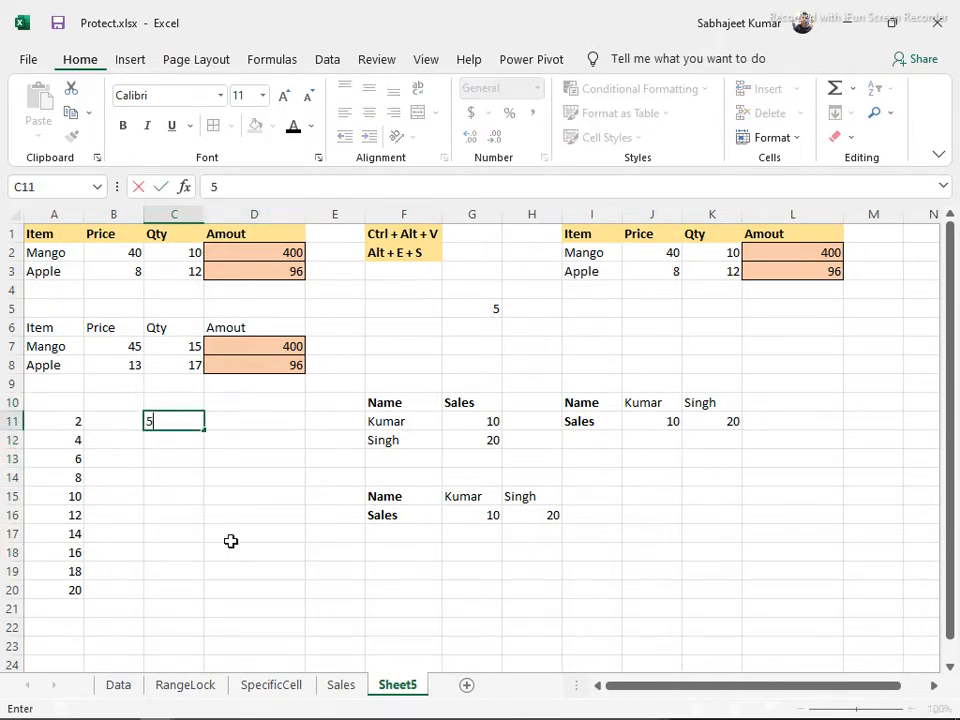
key("Return")
type("6")
key("Return")
key("Up")
type("6")
key("Up")
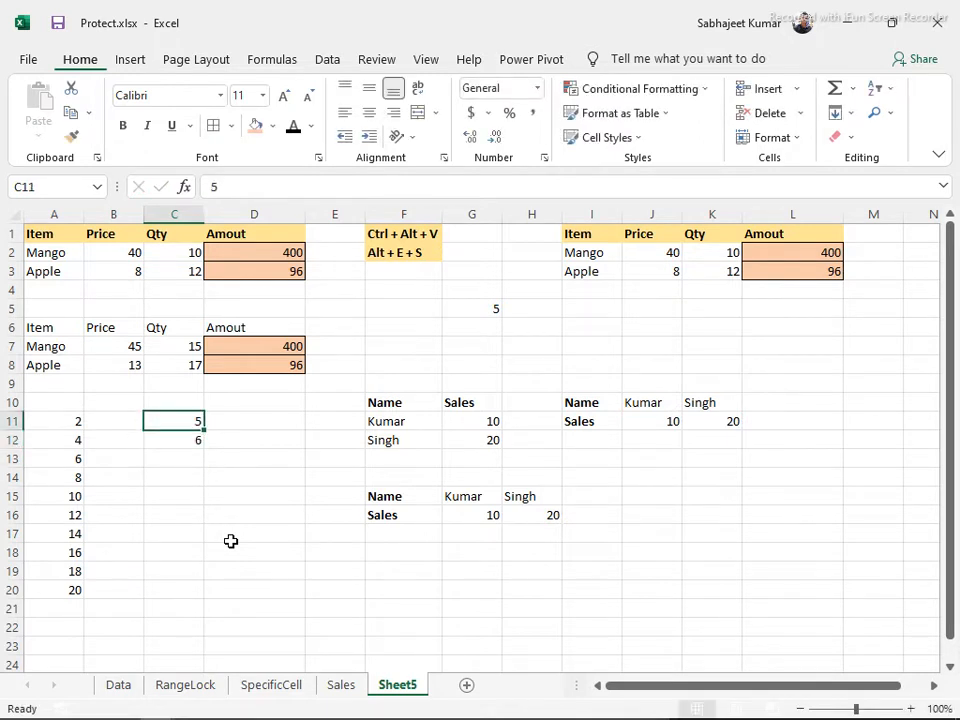
key("shift+Down")
key("shift+Down")
key("shift+Down")
key("shift+Down")
key("shift+Down")
key("shift+Down")
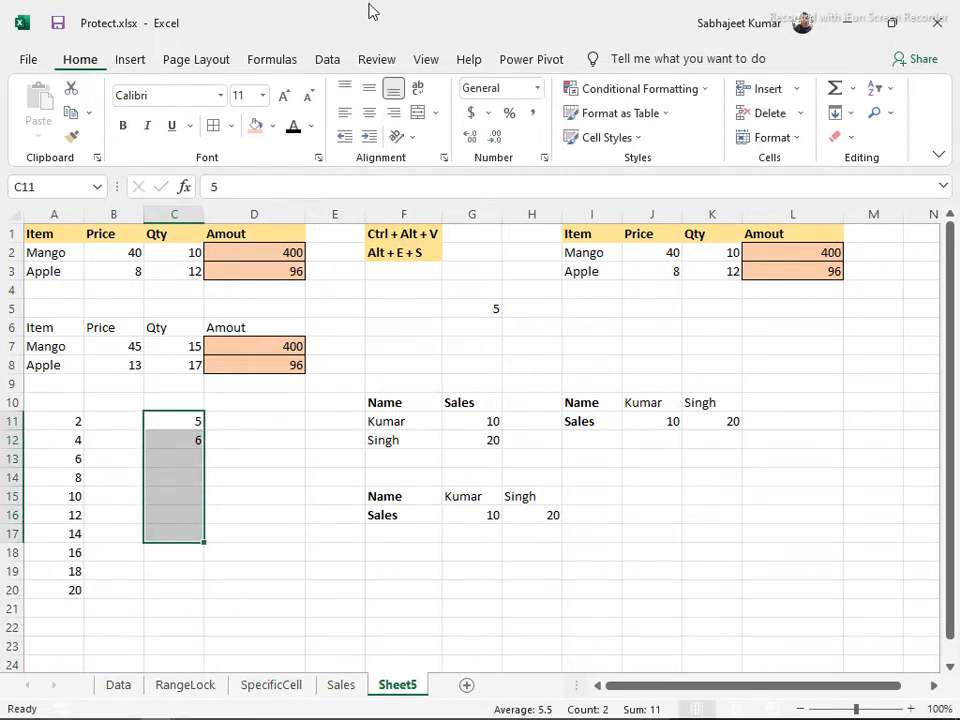
Fill C11:C17 with a linear column series, step 1, giving 5 through 11
left_click(855, 112)
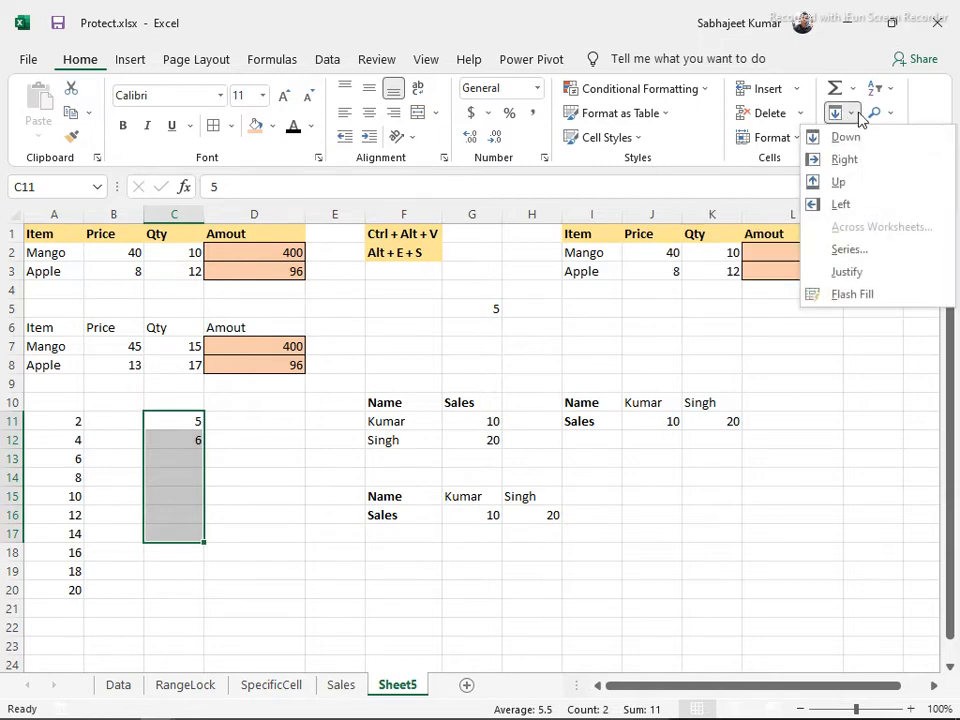
left_click(842, 251)
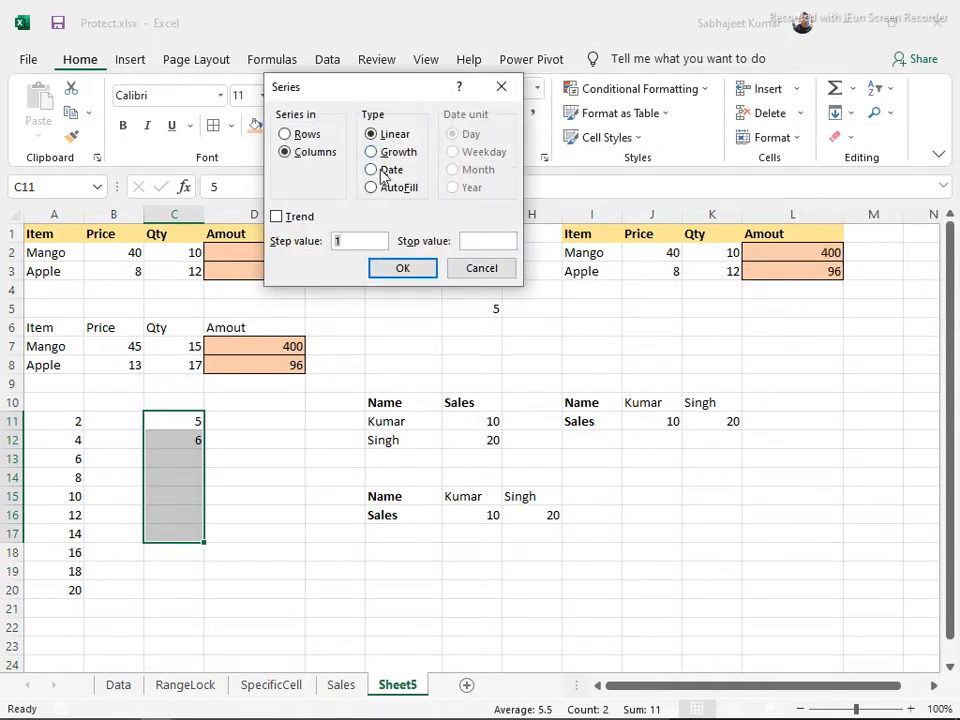
left_click(379, 270)
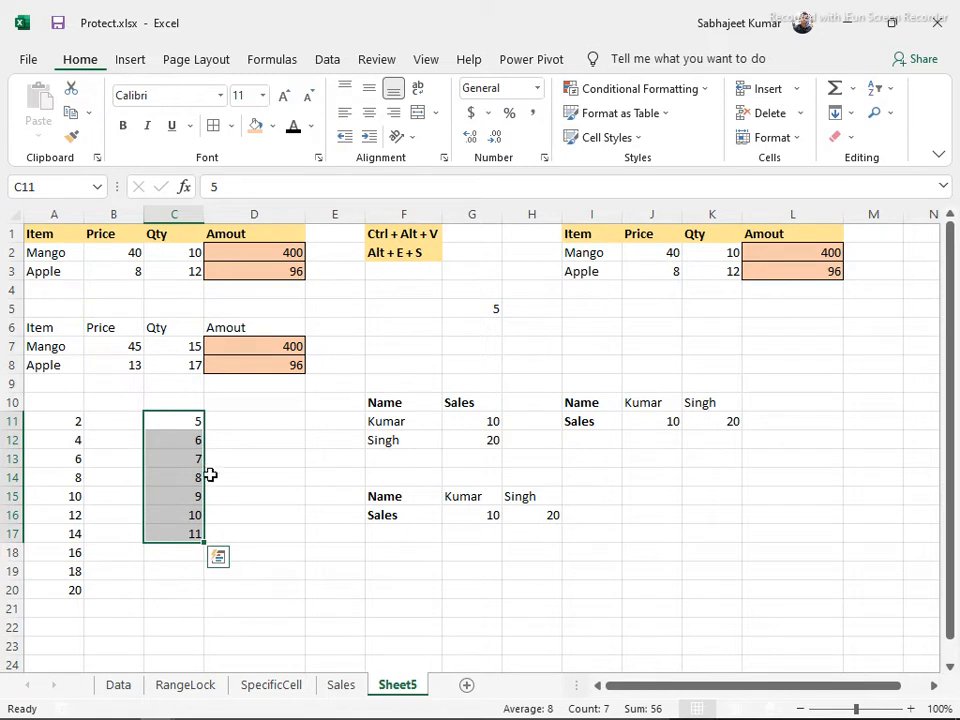
key("Delete")
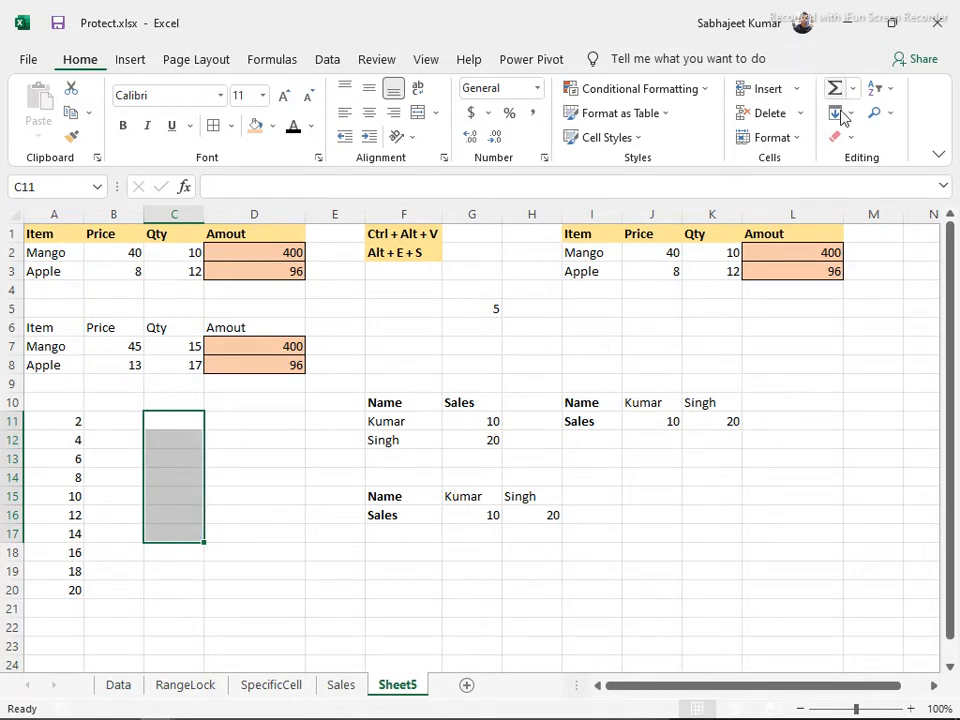
key("ctrl+z")
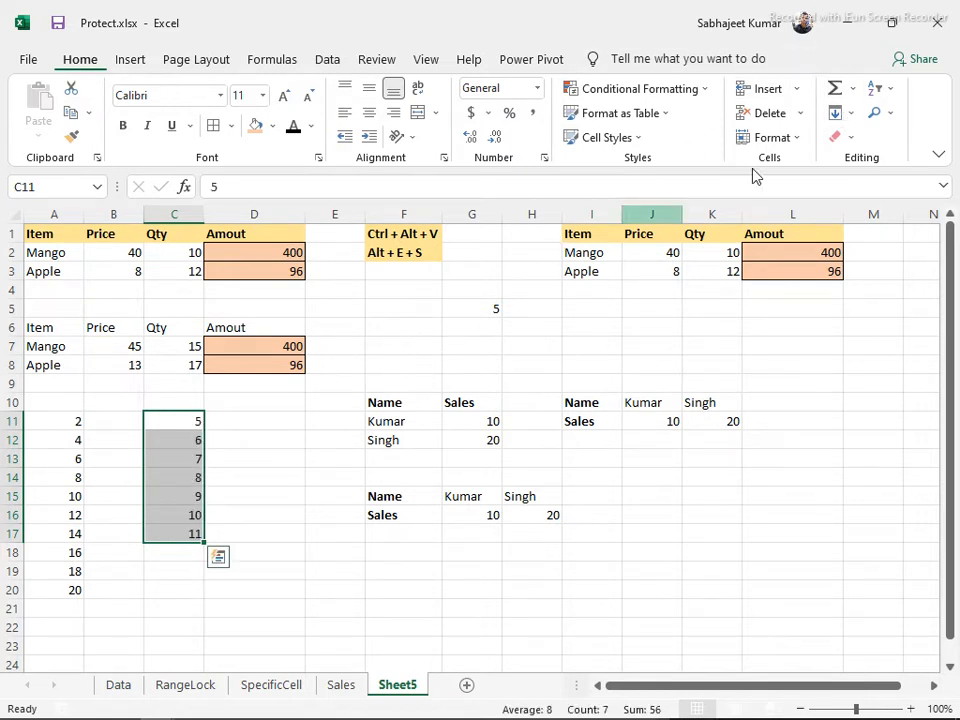
left_click(850, 117)
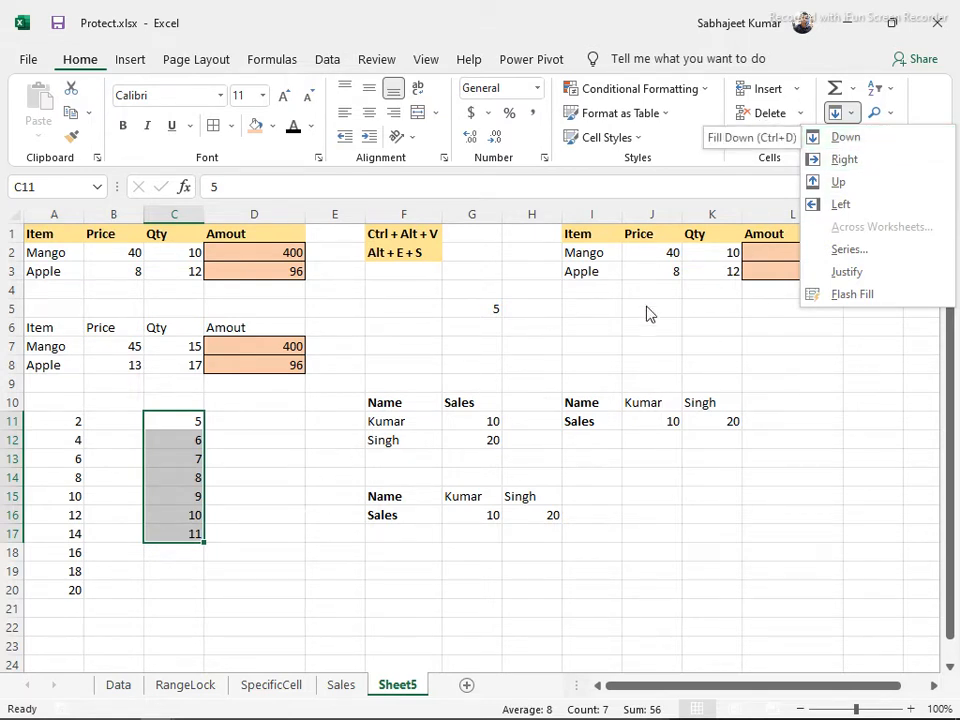
Go to the Data sheet via the Sales sheet and move down the Total column to H16
left_click(335, 690)
left_click(337, 690)
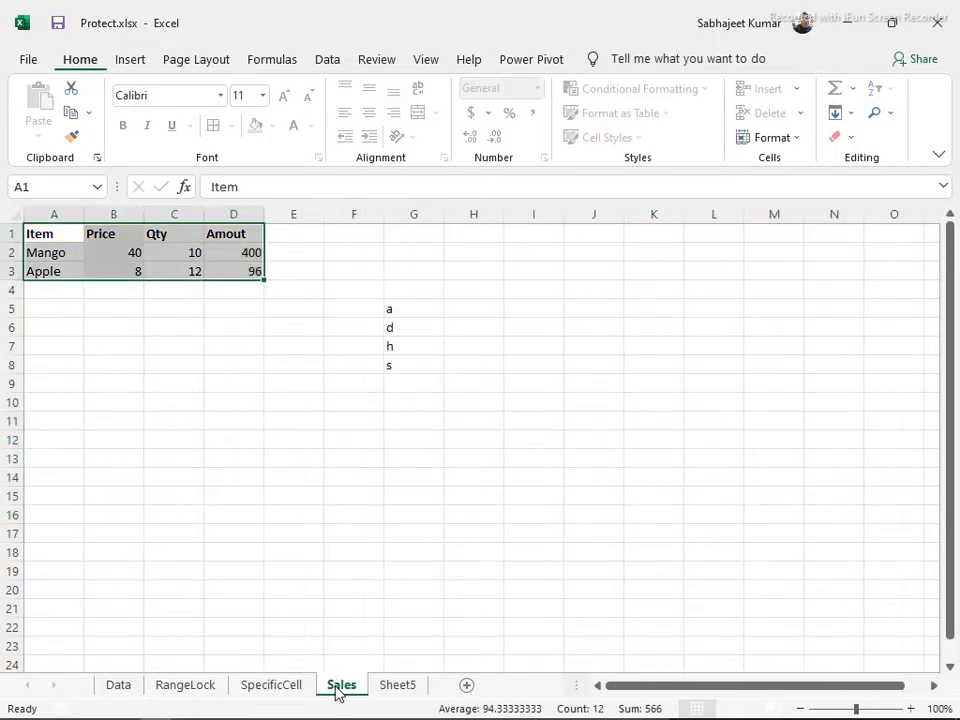
left_click(137, 686)
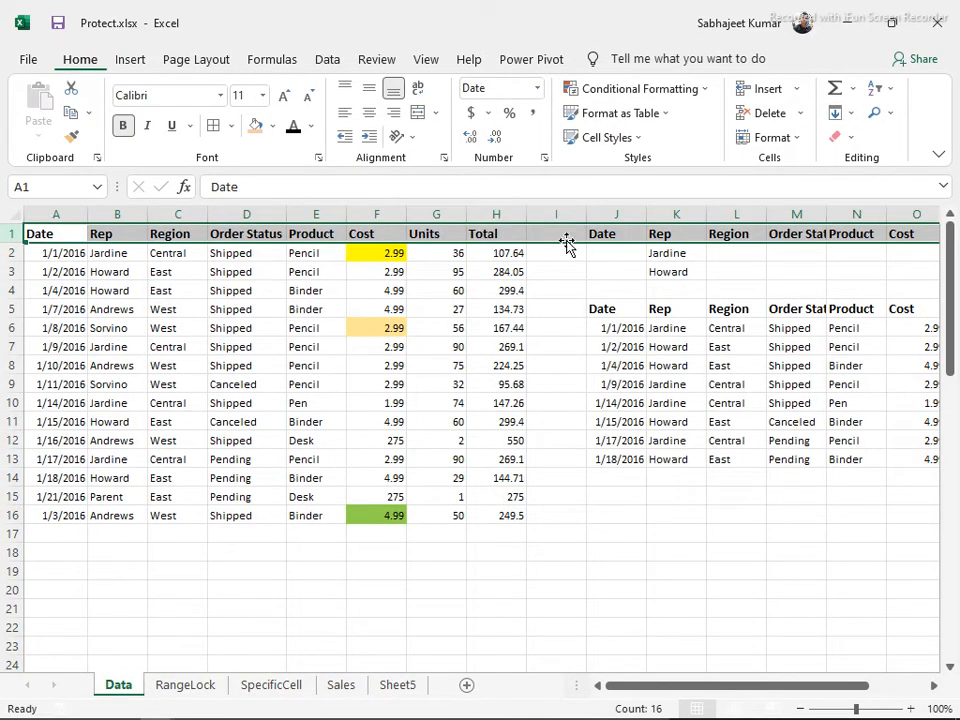
left_click(432, 232)
left_click(496, 241)
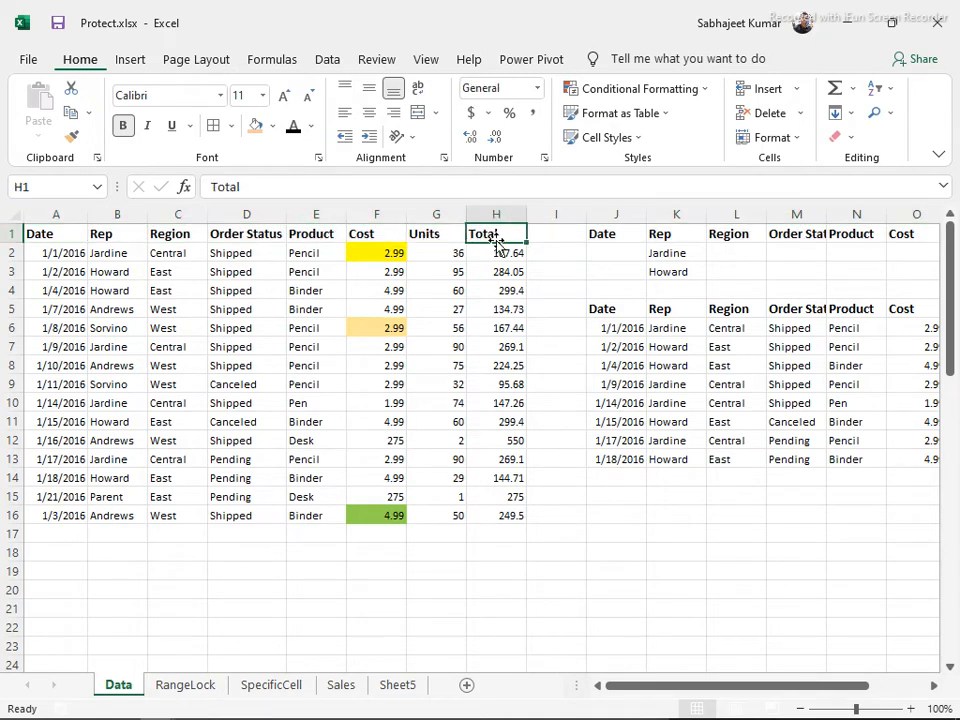
key("ctrl+a")
left_click(497, 310)
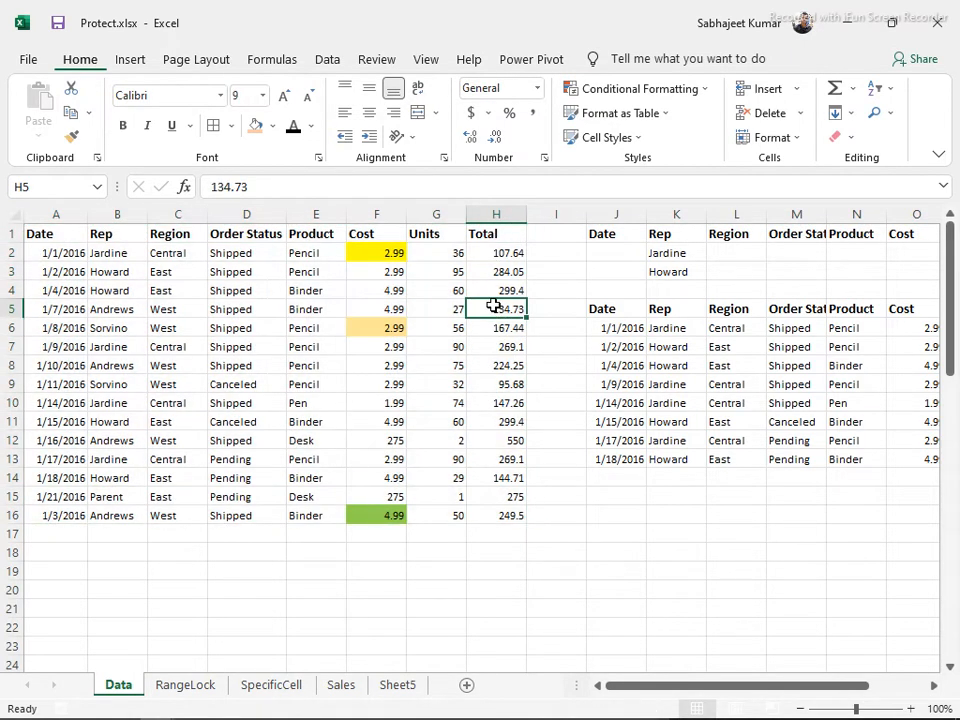
key("ctrl+Down")
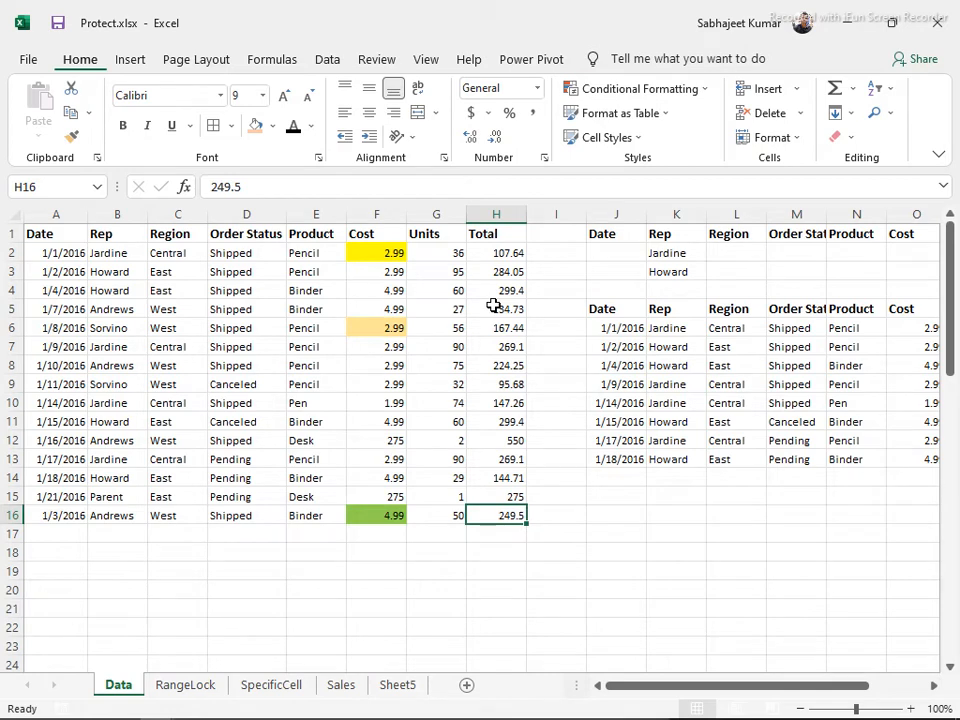
Select the Total values H2:H16 and delete them
key("ctrl+Up")
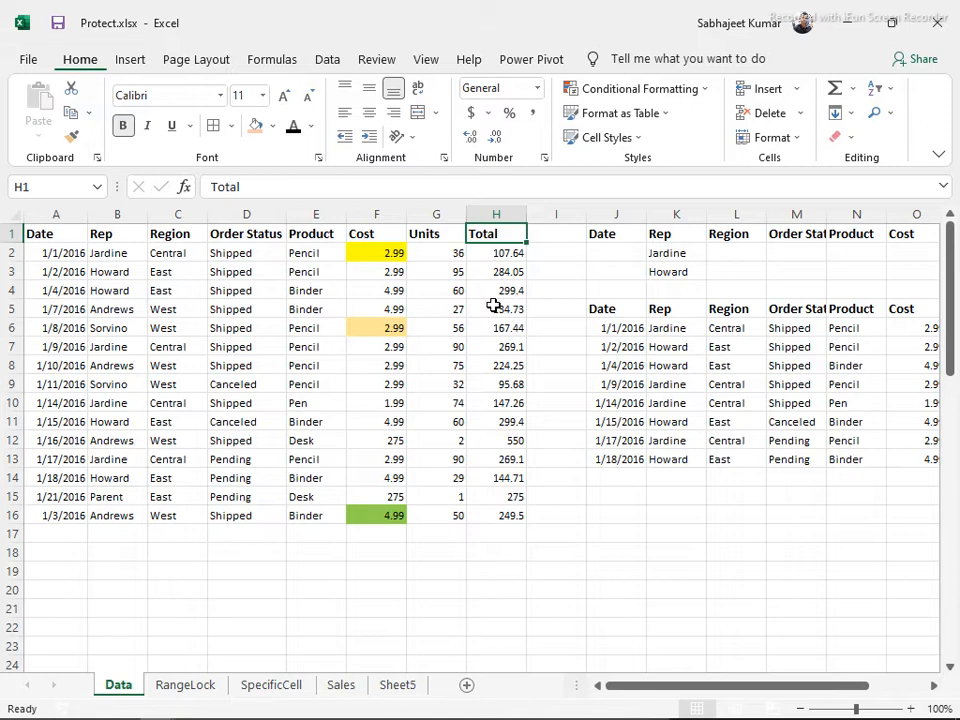
key("Down")
key("Down")
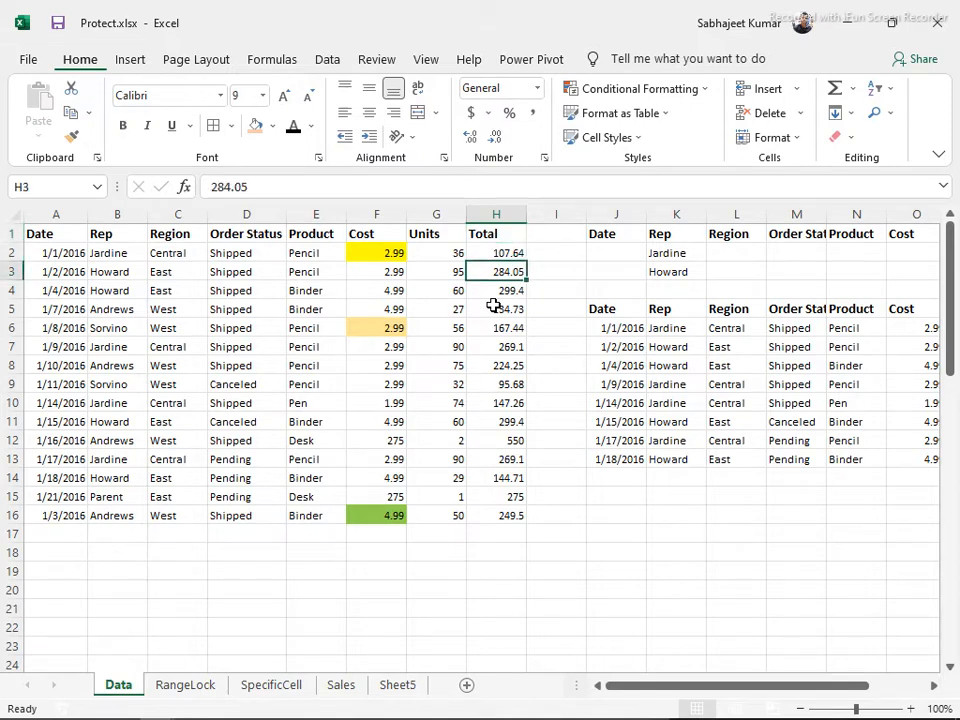
key("Up")
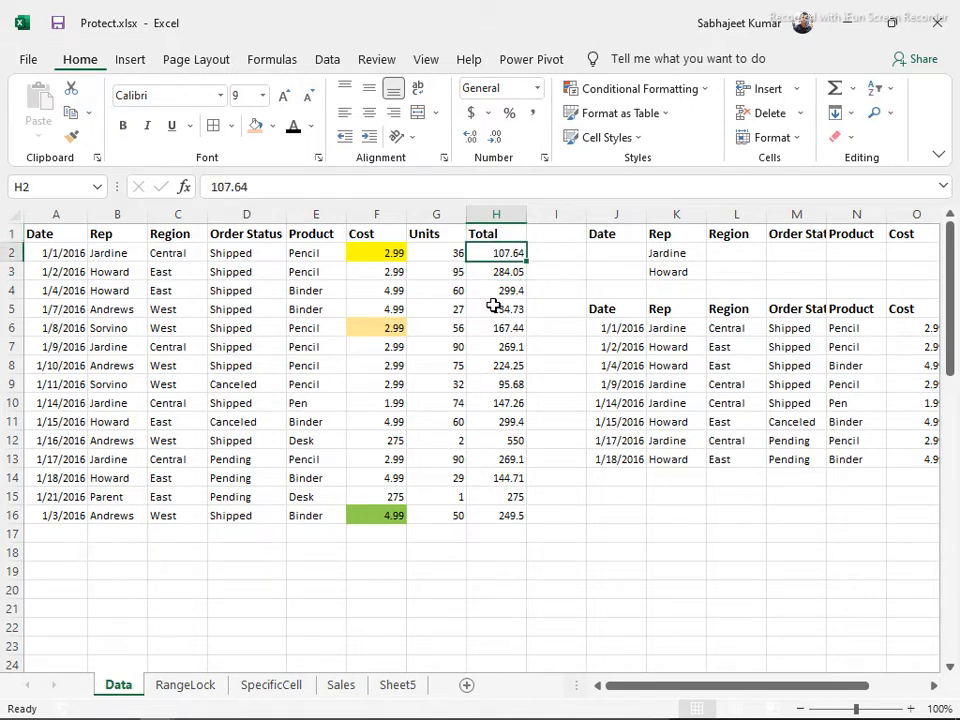
key("ctrl+shift+Down")
key("Delete")
Enter =G2*F2 in H2 (107.64) and fill it down through H16 with Ctrl+D
key("Up")
key("Down")
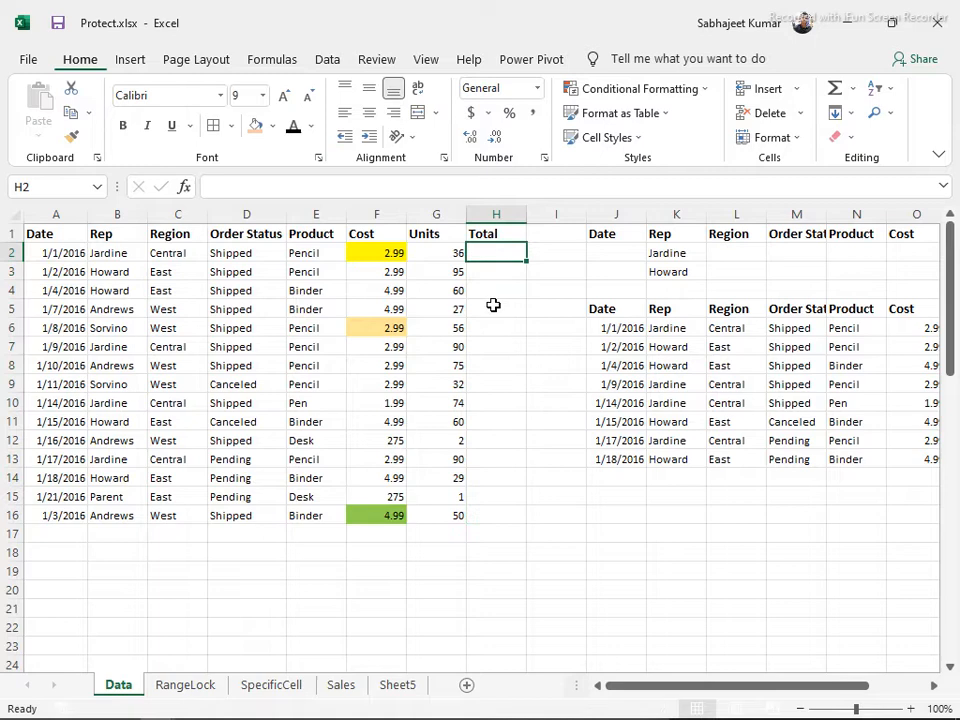
type("=")
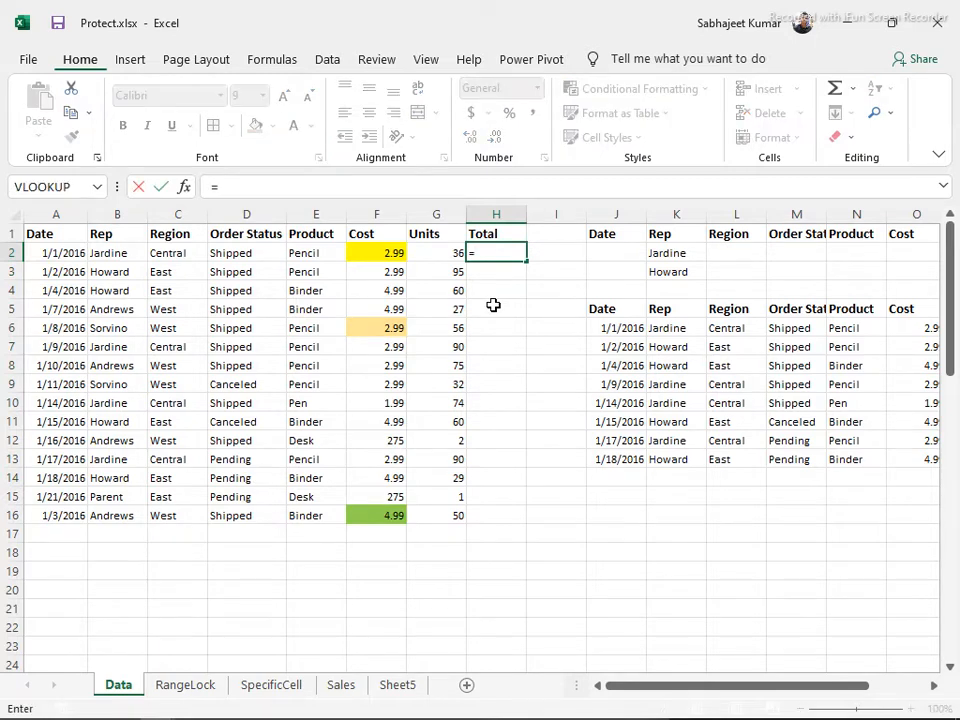
key("Left")
type("*")
key("Left")
key("Left")
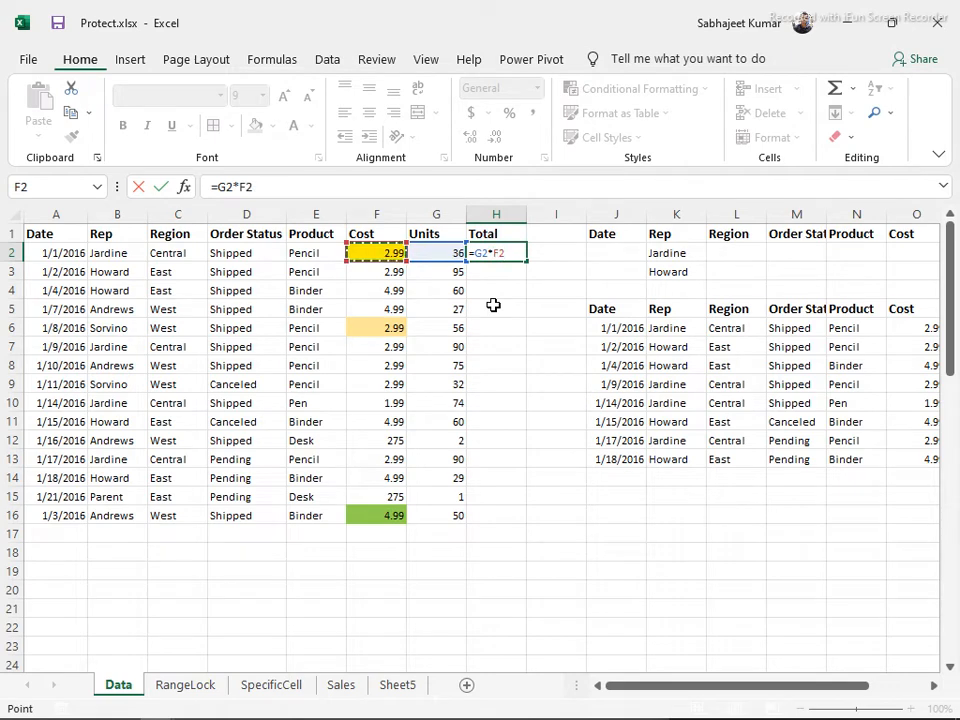
key("Return")
key("Up")
key("Left")
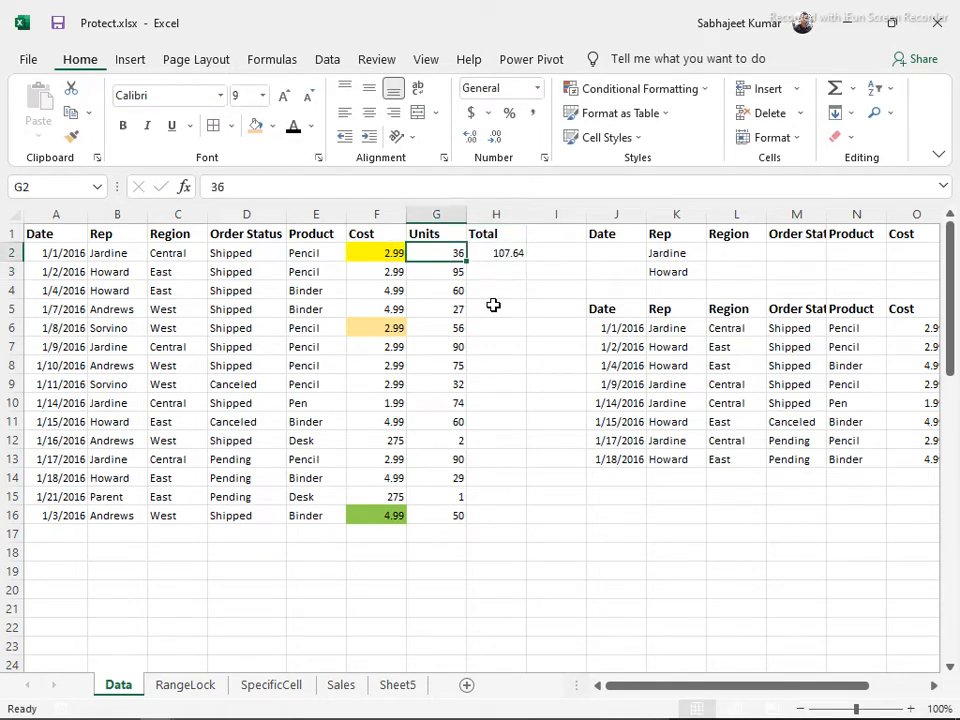
key("ctrl+Down")
key("Right")
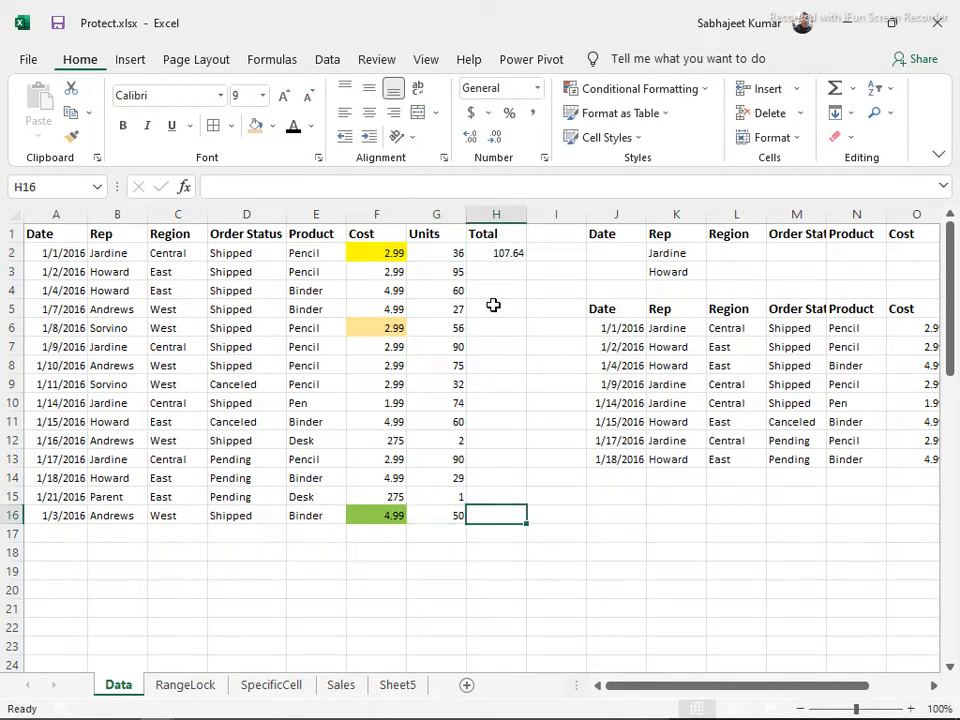
key("ctrl+shift+Up")
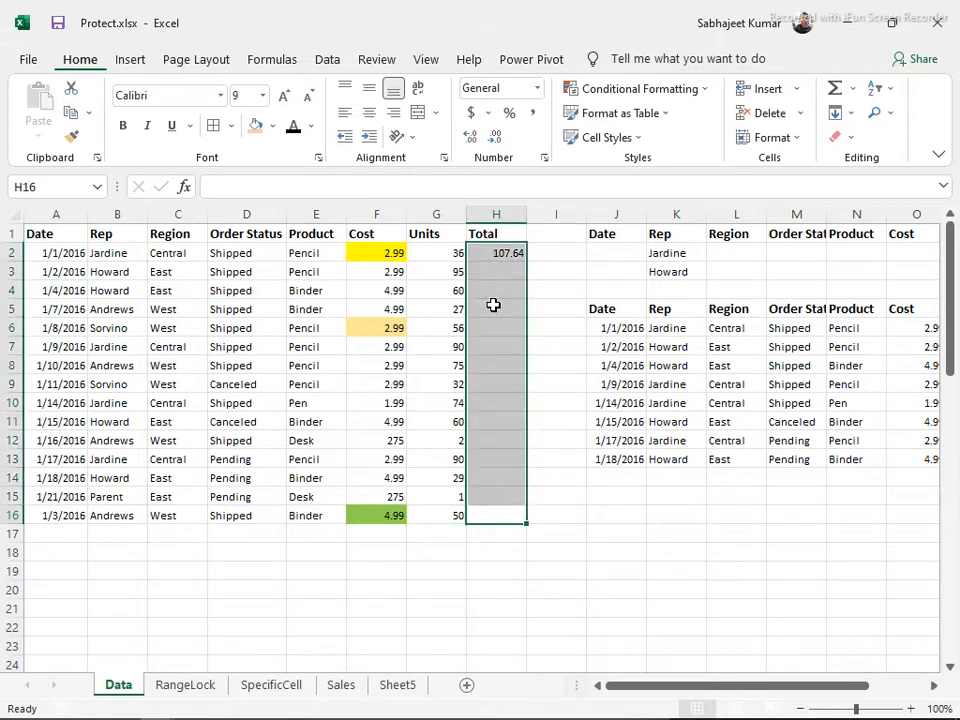
key("ctrl+d")
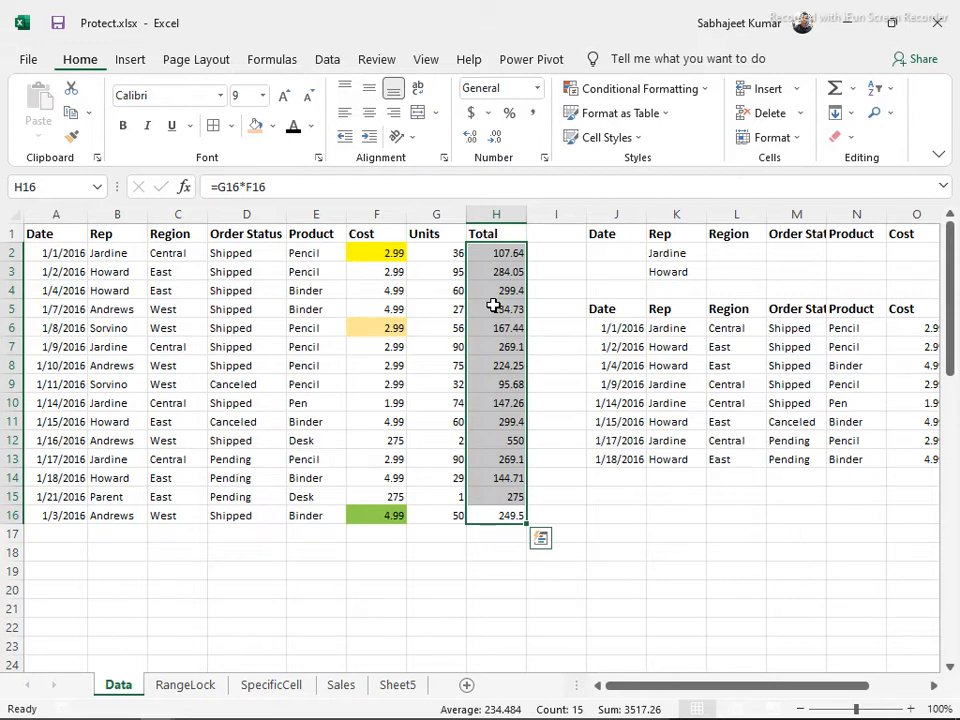
Undo the filled totals, clear H2 as well, and move to the empty H16
key("ctrl+z")
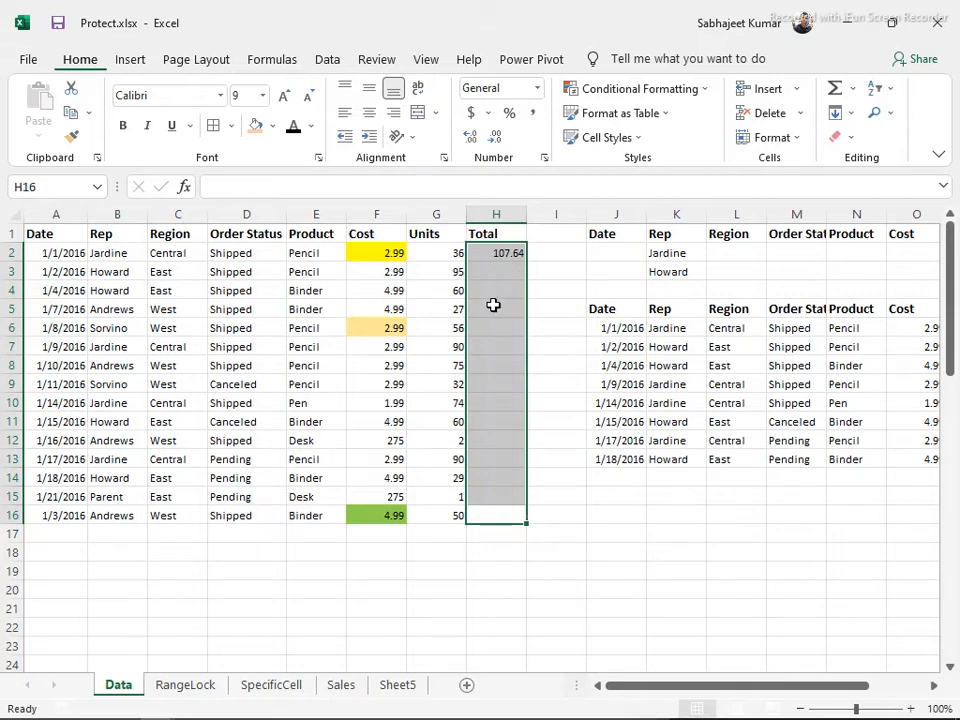
key("Up")
key("ctrl+Up")
key("Delete")
key("Left")
key("ctrl+Down")
key("Right")
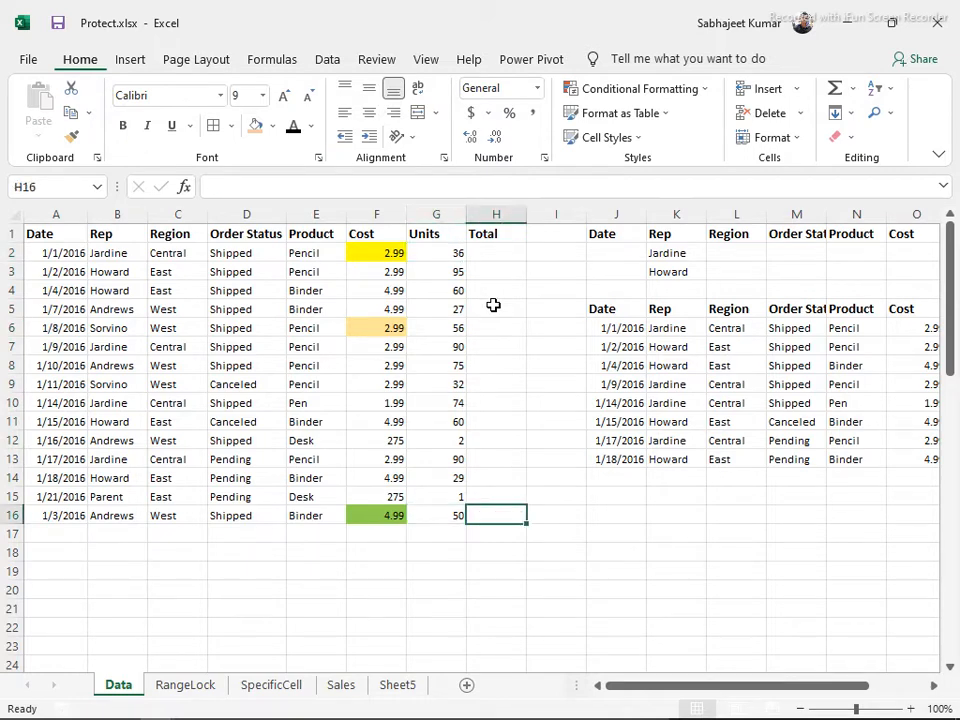
Enter =G16*F16 in H16 to show 249.5, then select up the Total column
type("=")
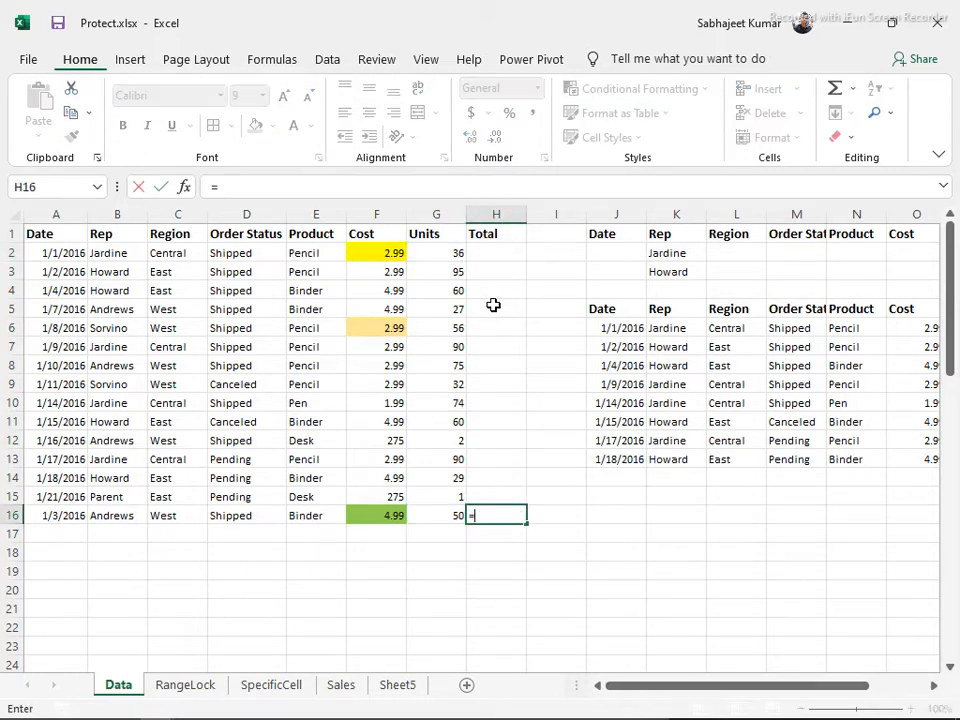
key("Left")
type("*")
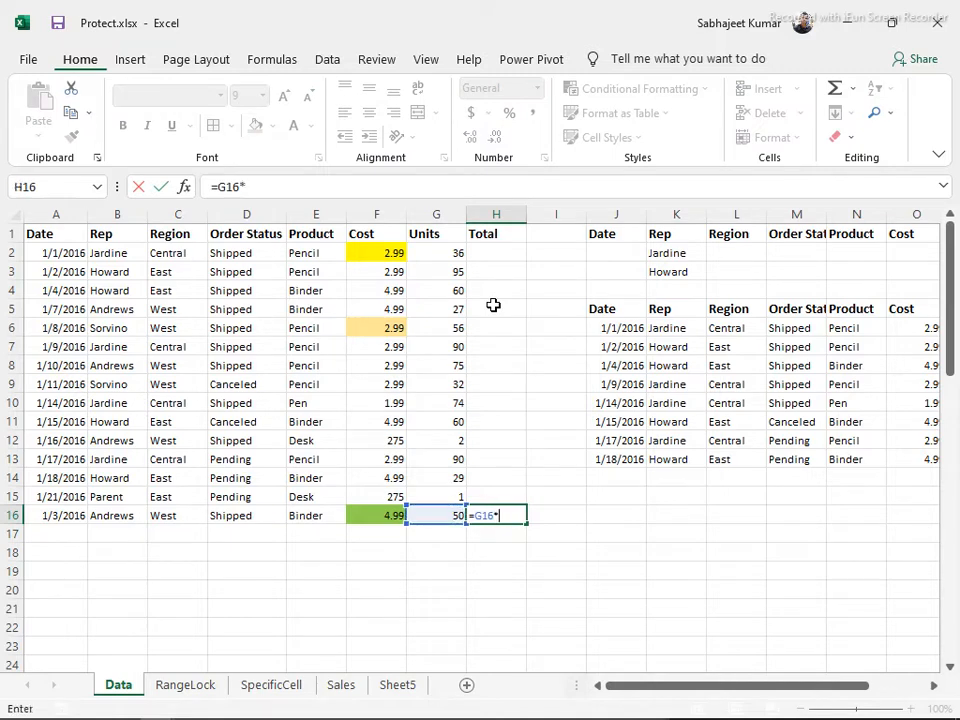
key("Left")
key("Left")
key("Return")
key("Up")
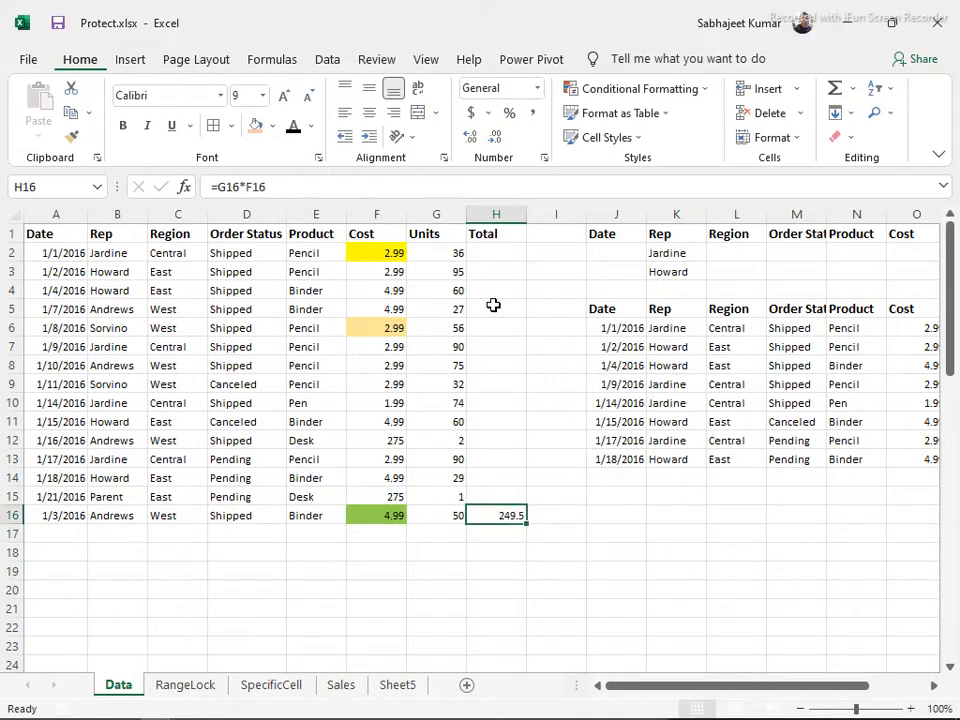
key("shift+Up")
key("shift+Up")
key("shift+Up")
key("shift+Up")
key("shift+Up")
key("shift+Up")
key("shift+Up")
key("shift+Up")
key("shift+Up")
key("shift+Up")
key("shift+Up")
key("shift+Up")
key("shift+Up")
key("shift+Up")
key("shift+Up")
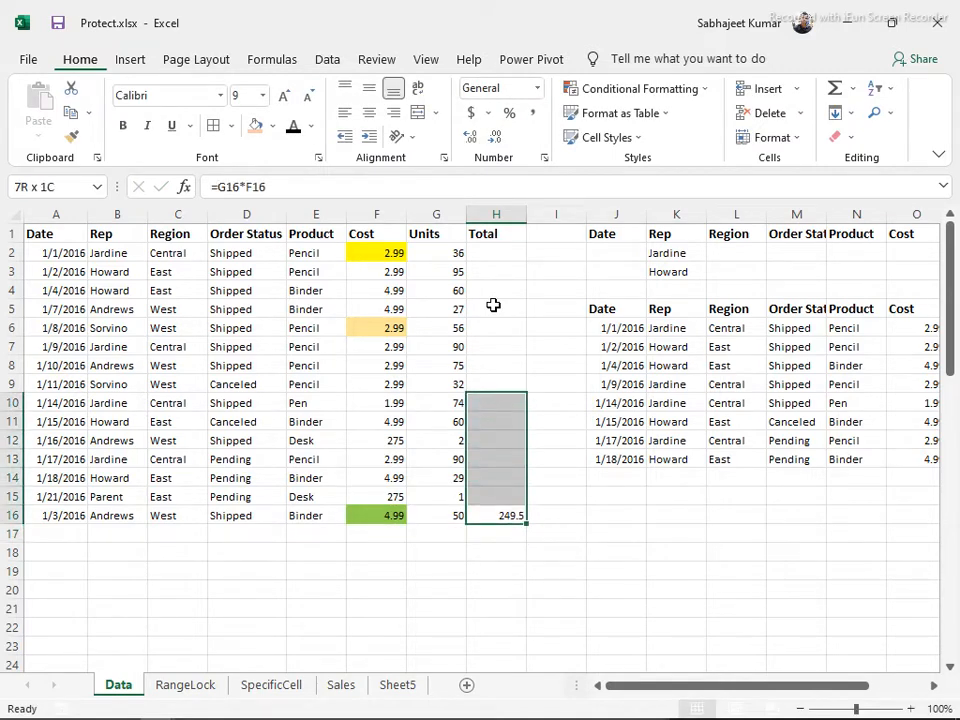
key("shift+Down")
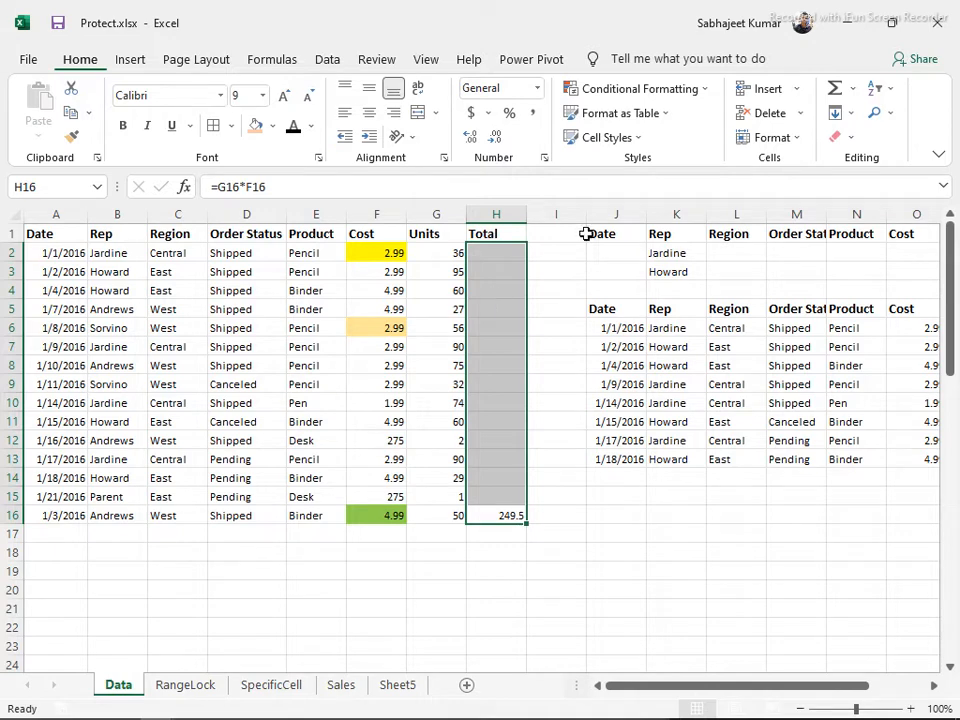
left_click(847, 115)
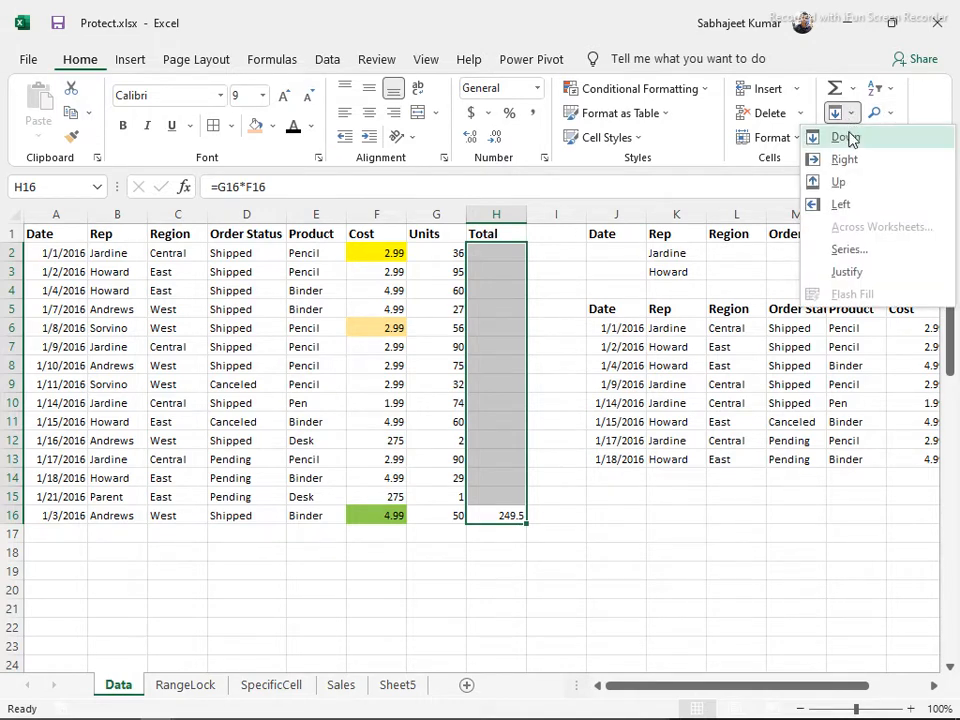
left_click(840, 190)
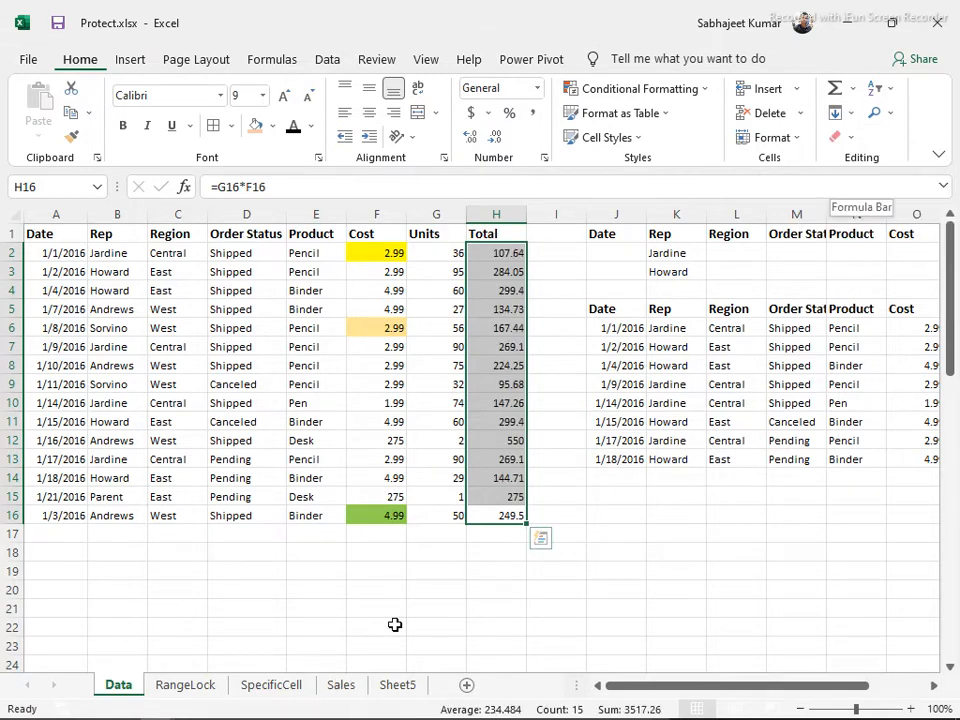
left_click(848, 113)
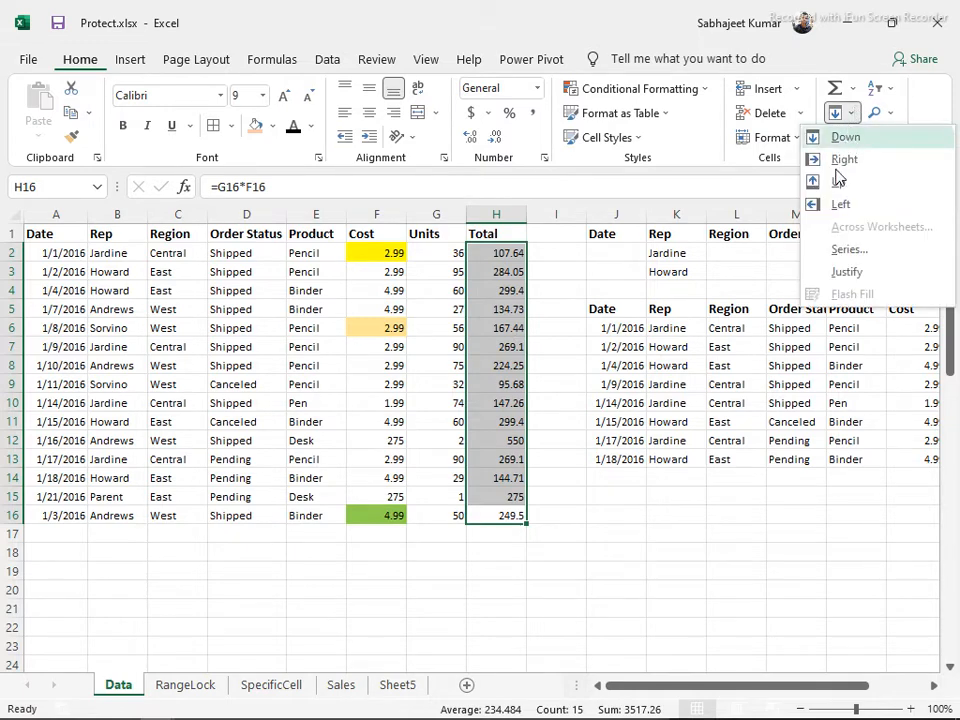
left_click(843, 280)
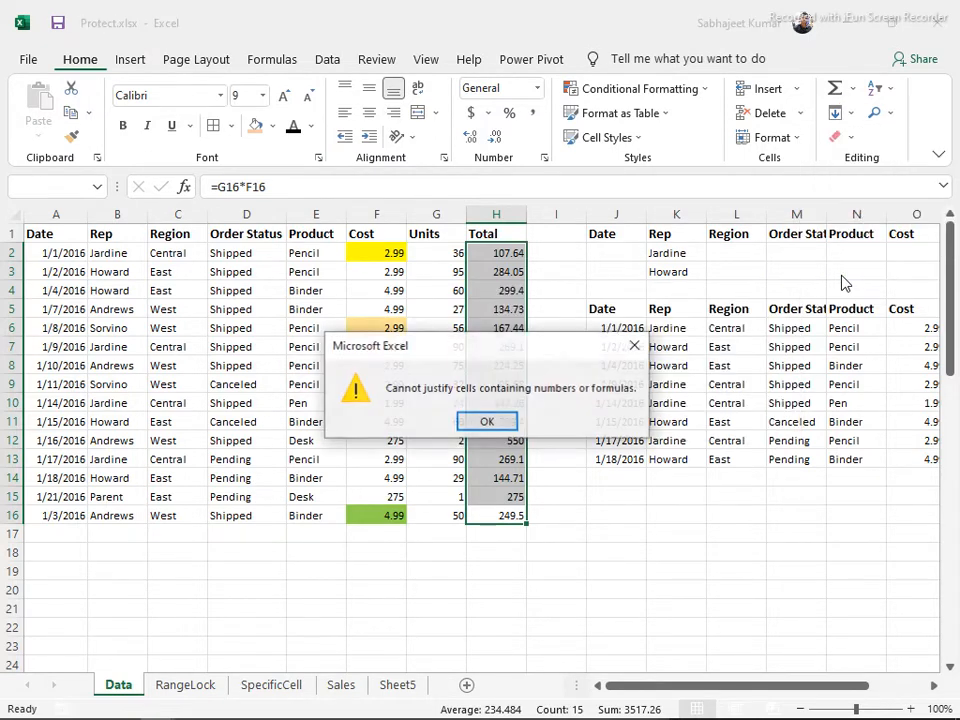
left_click(487, 422)
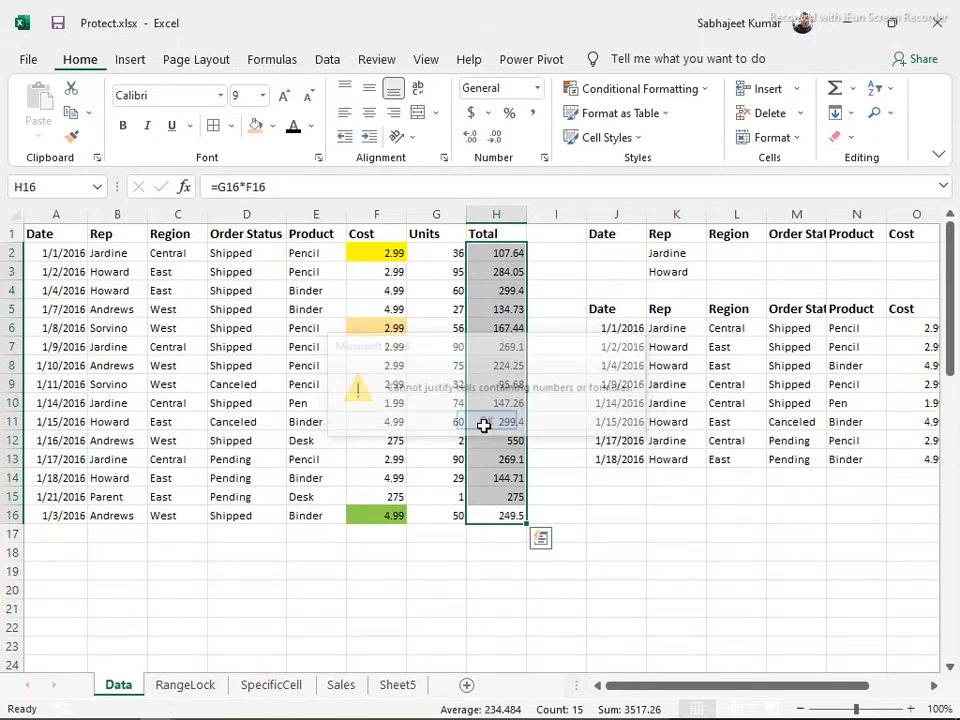
left_click(850, 137)
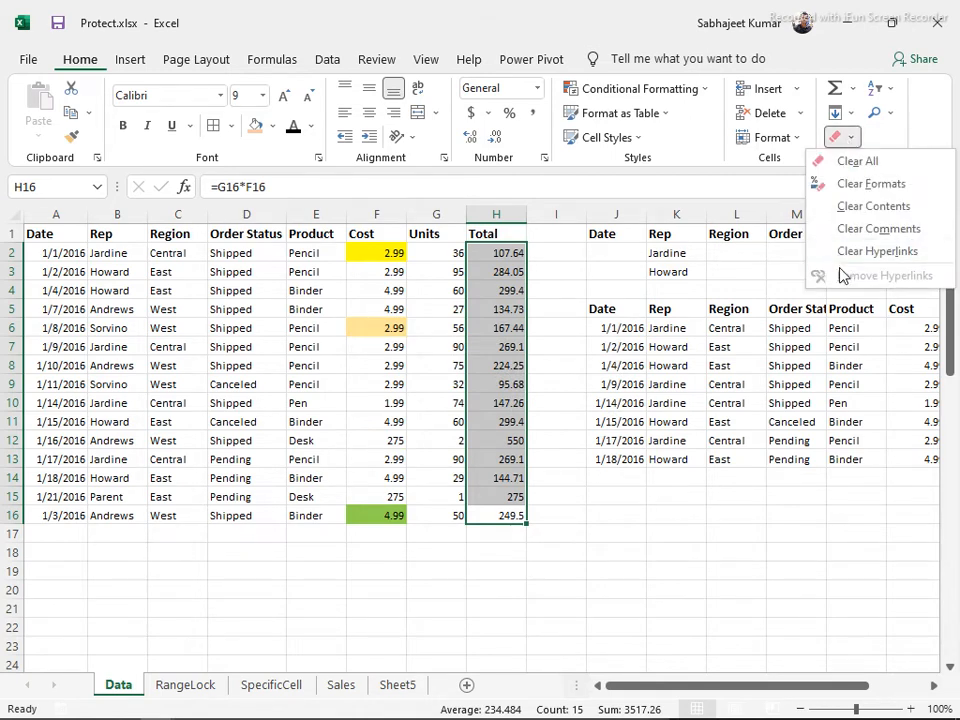
left_click(840, 113)
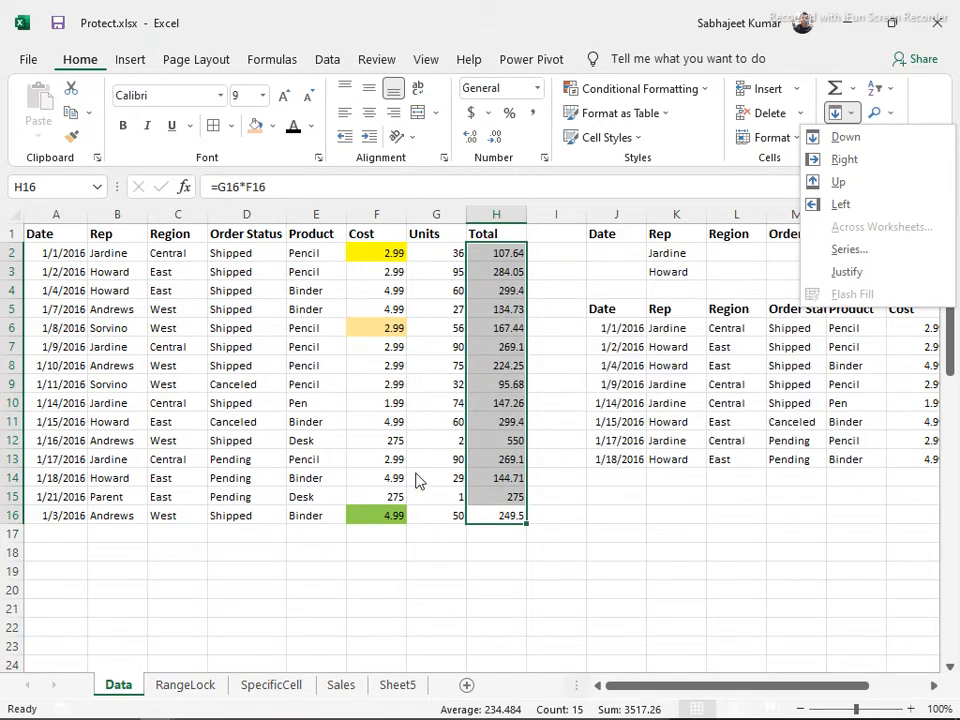
left_click(402, 535)
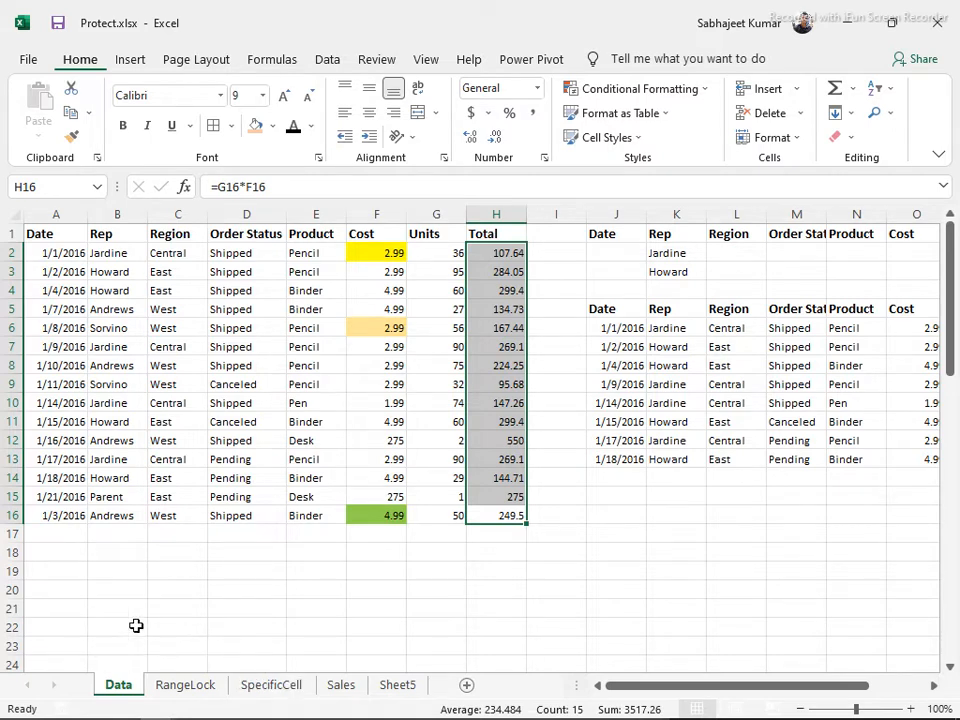
On Sheet5, type the heading 'Flash Fi' into cell A22
left_click(405, 689)
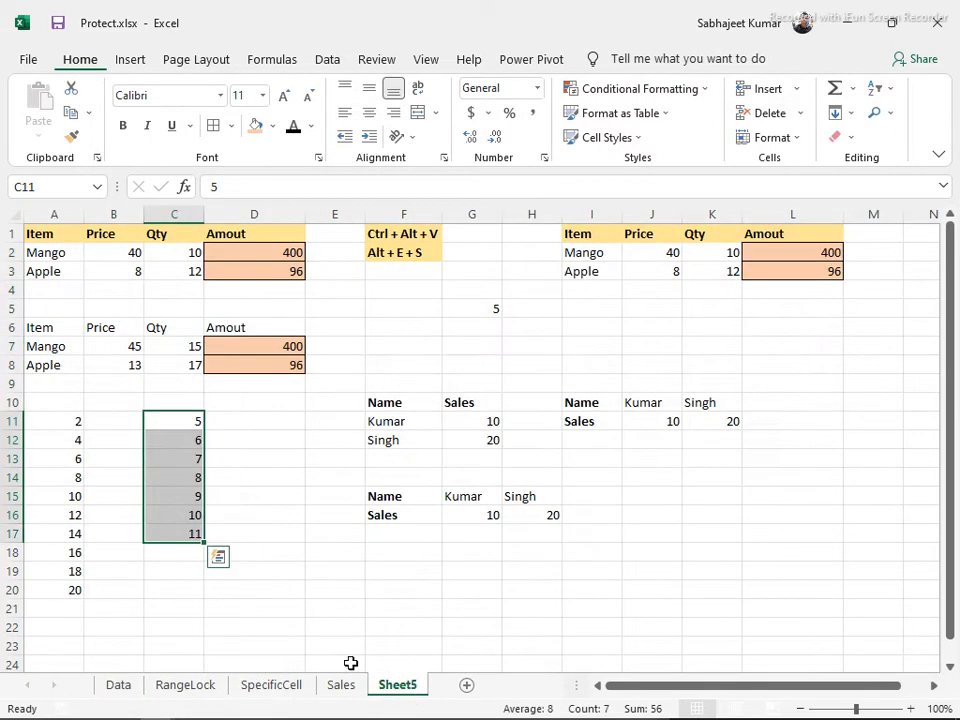
left_click(213, 591)
scroll(211, 591, "down", 4)
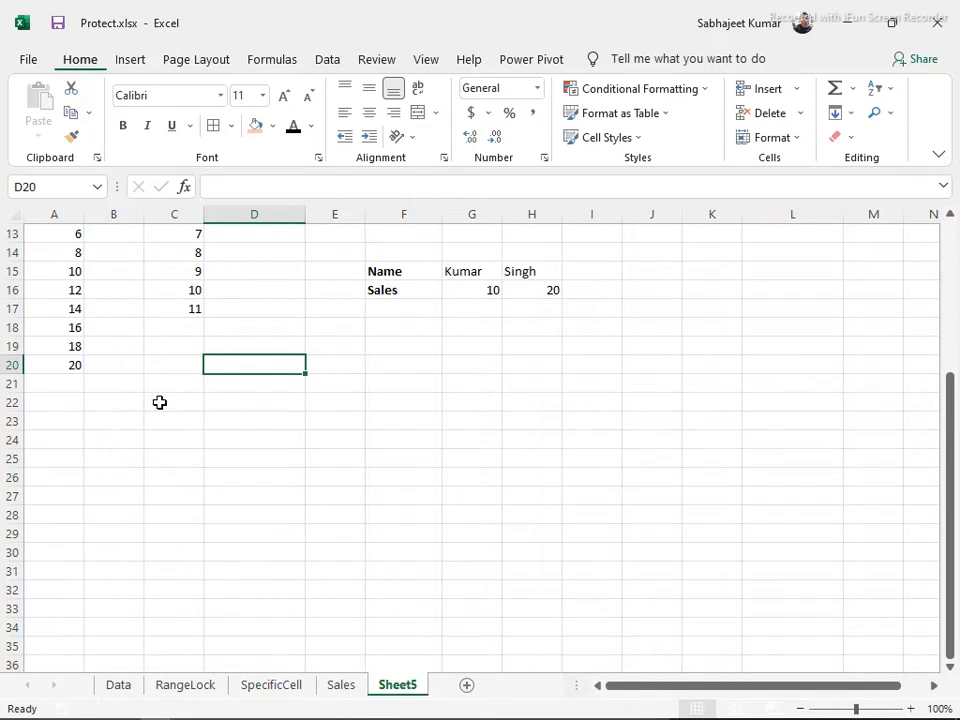
left_click(80, 402)
type("Fls")
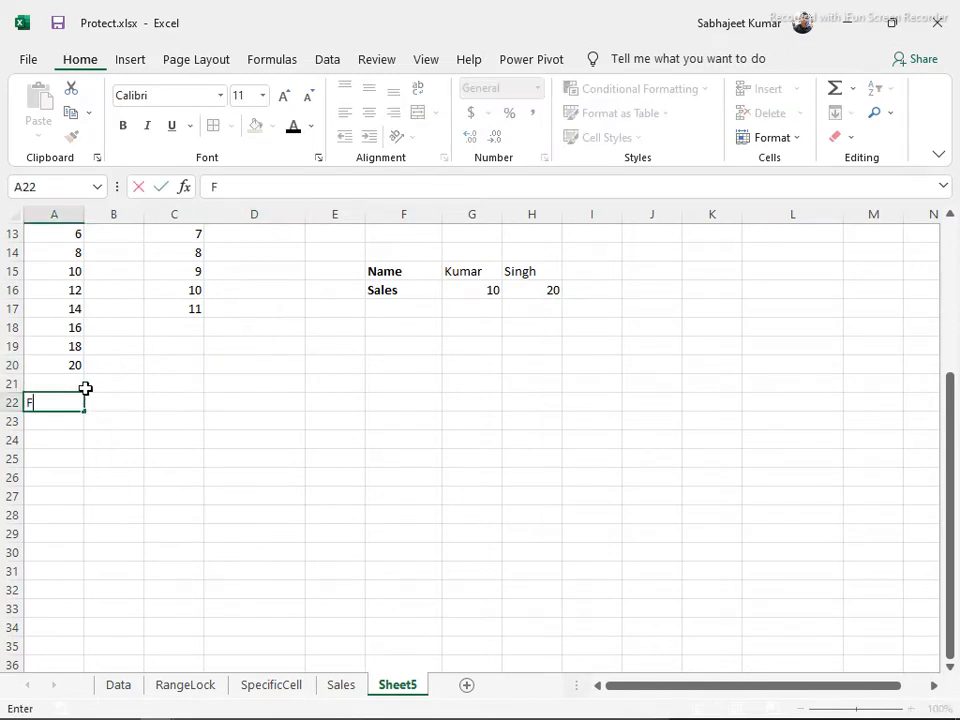
key("BackSpace")
type("ash Fill")
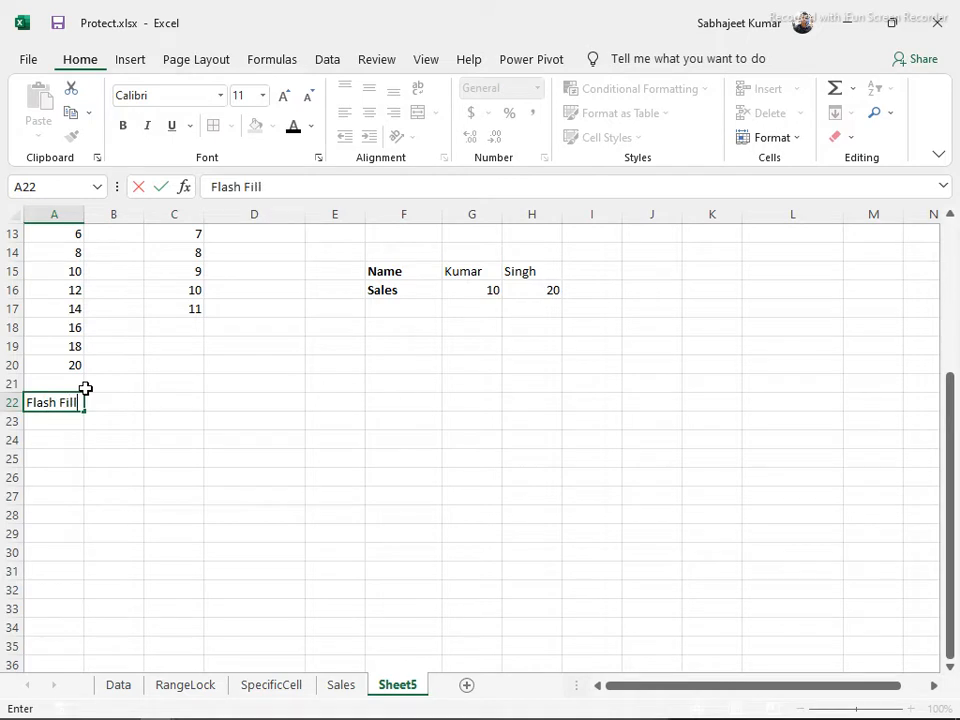
key("Return")
key("Return")
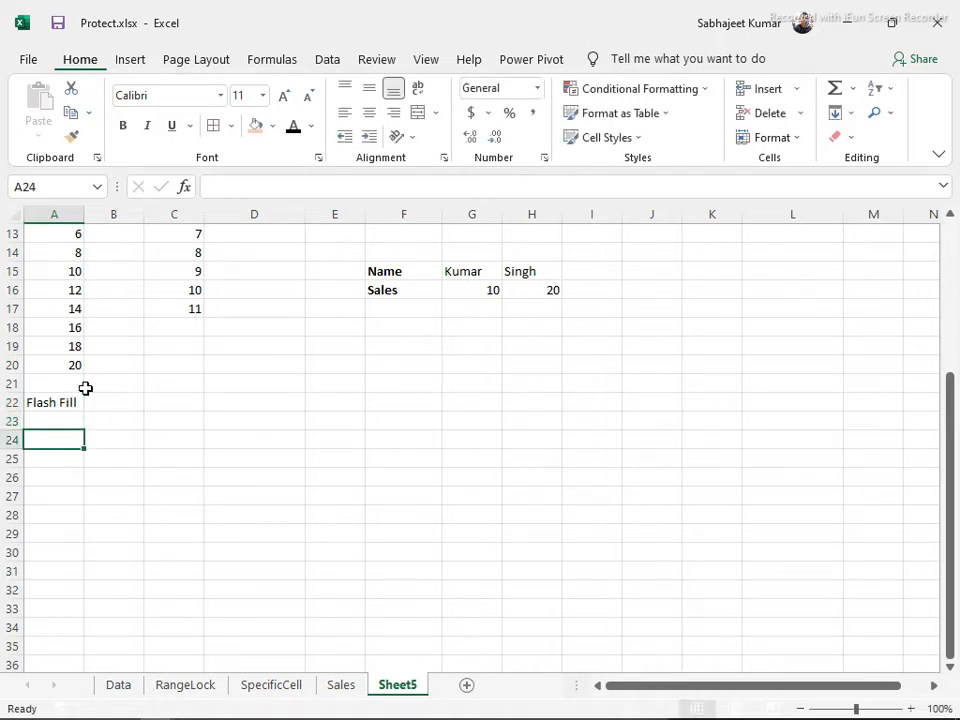
Enter two sample person names and 'Mumbai Pune' in A24, A25 and A26
type("S Kumar")
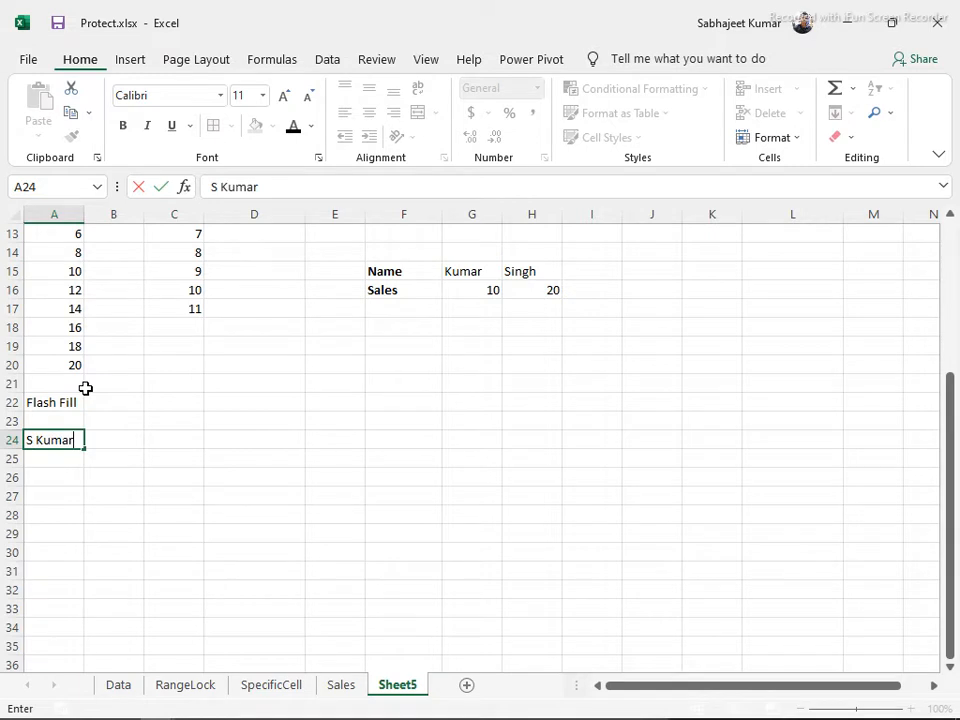
key("Return")
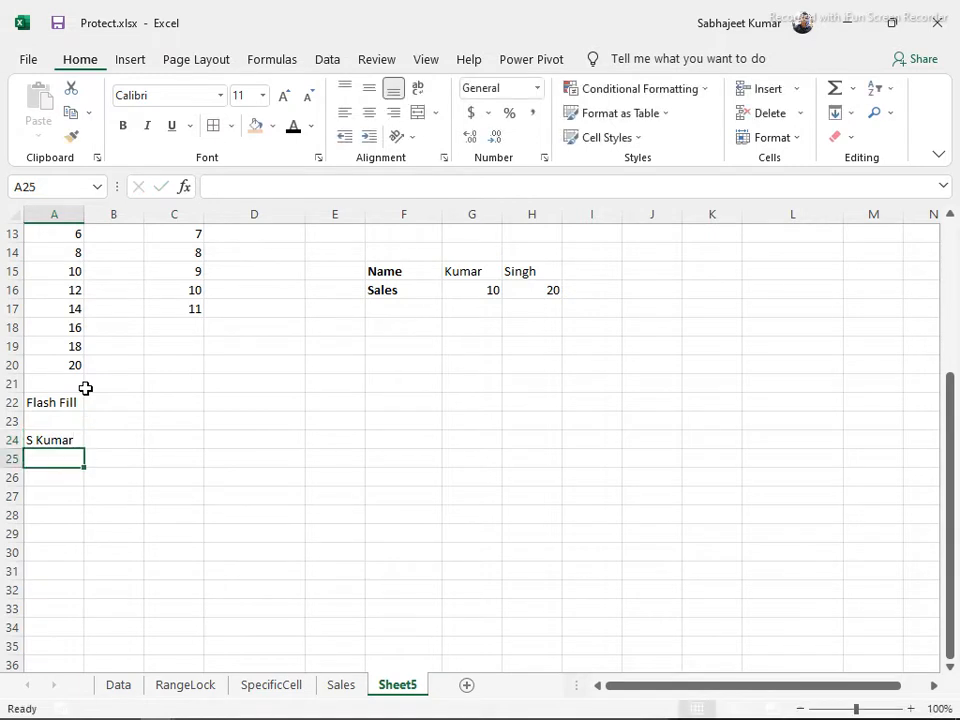
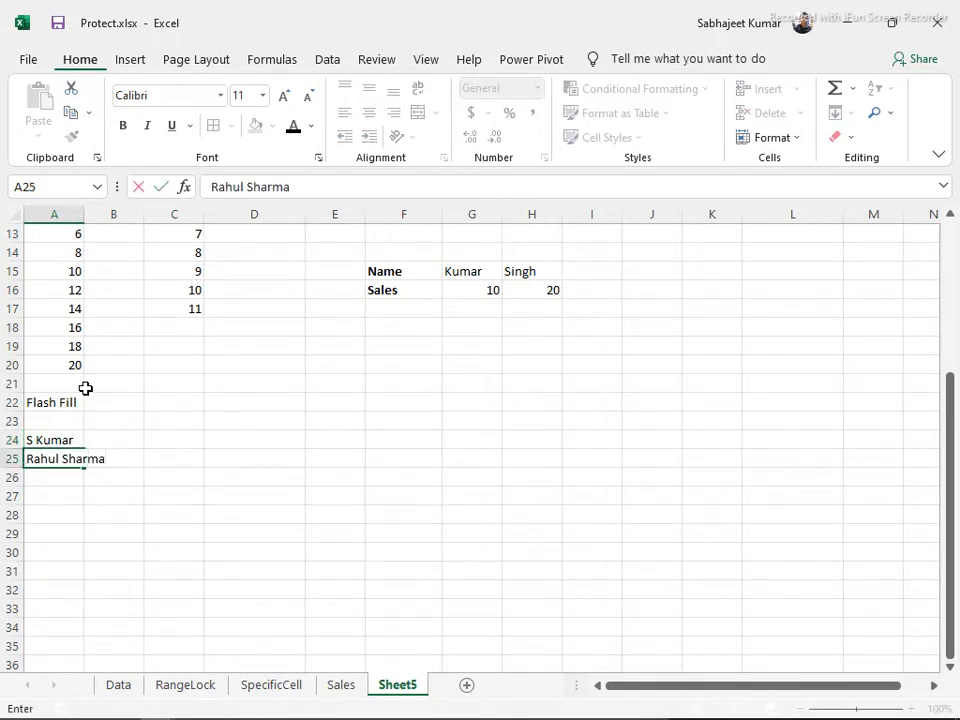
key("Return")
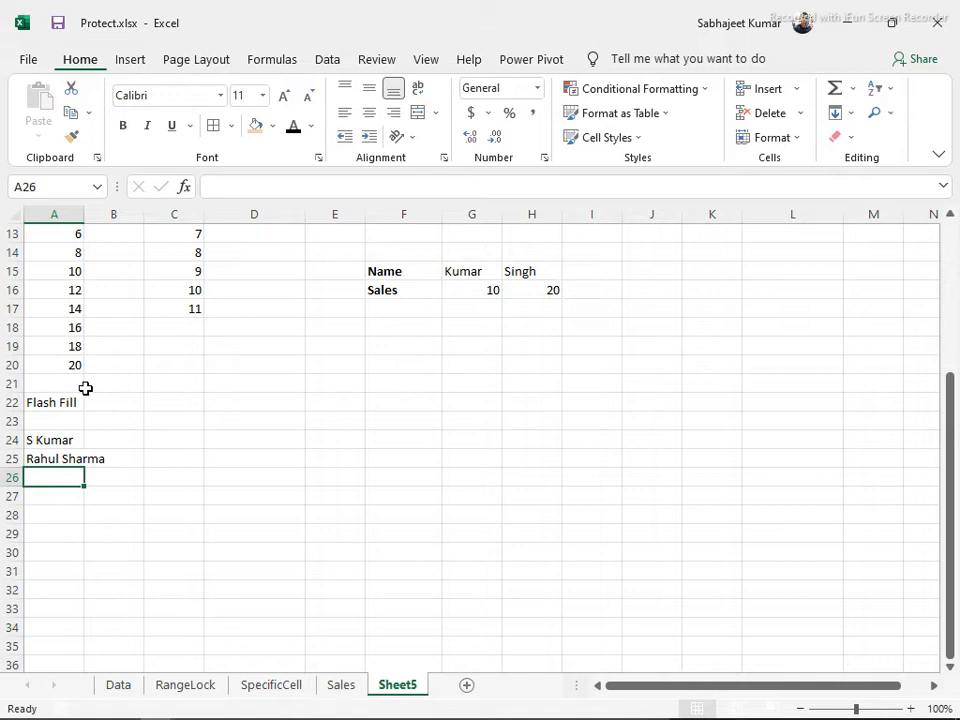
type("M")
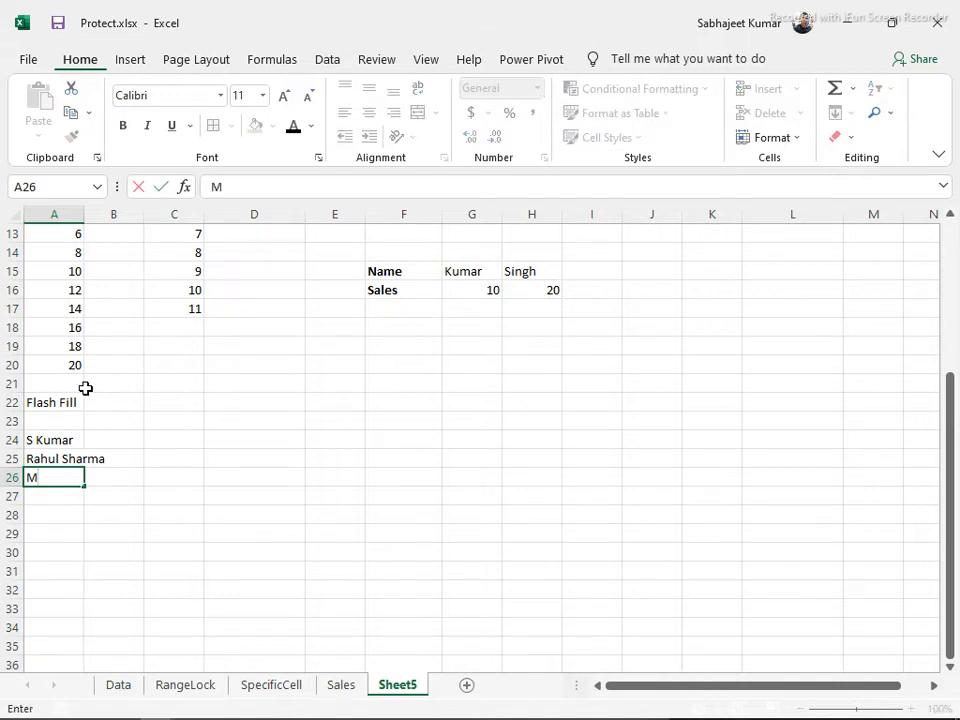
type("umbai Pune")
key("Return")
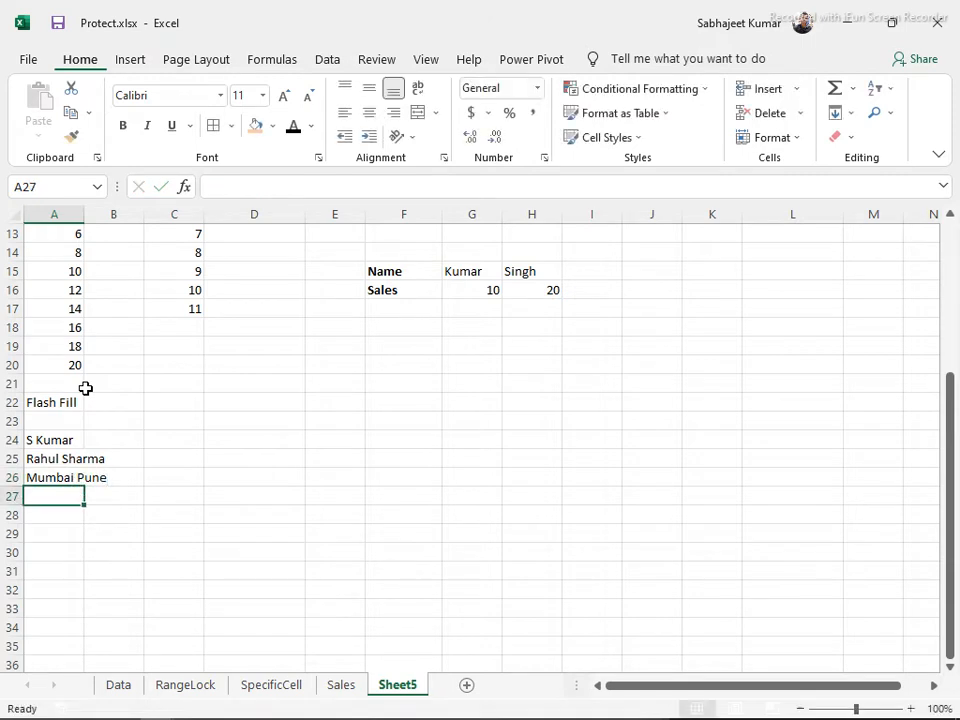
Autofit column A, type the A24 and A25 surnames into B24 and B25, then select B24:B26
double_click(81, 214)
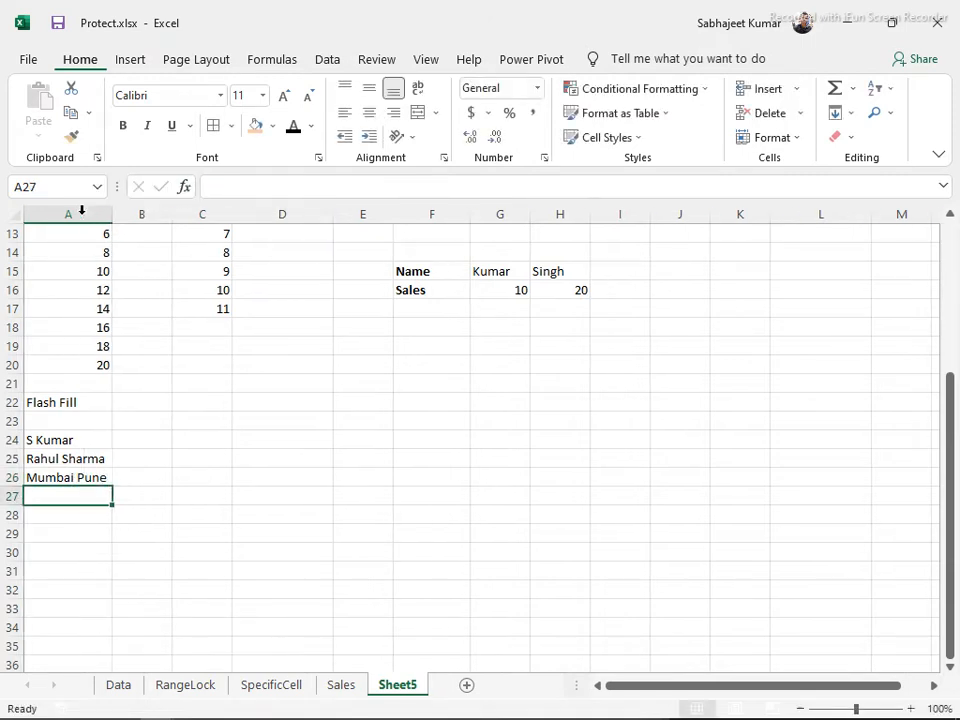
left_click(144, 437)
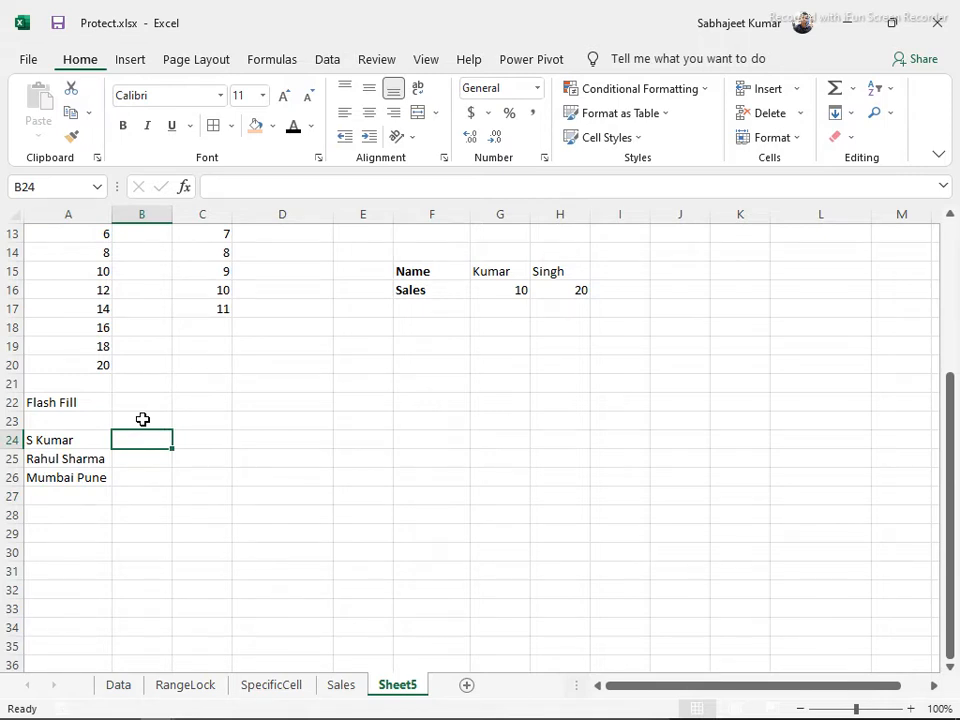
type("kum")
key("BackSpace")
key("BackSpace")
key("BackSpace")
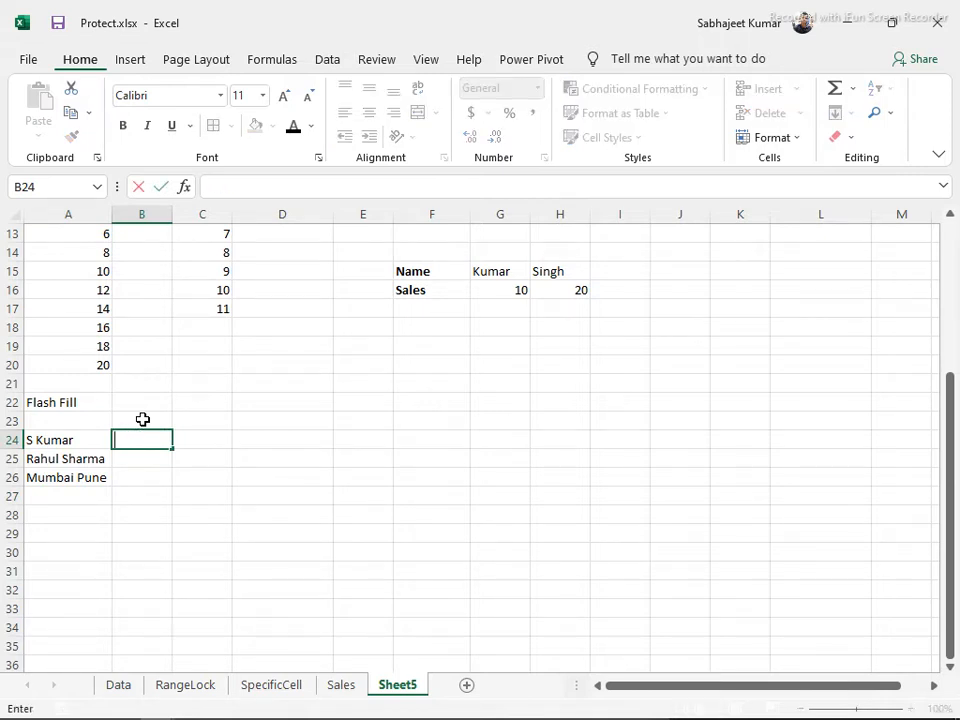
type("Kumar")
key("Return")
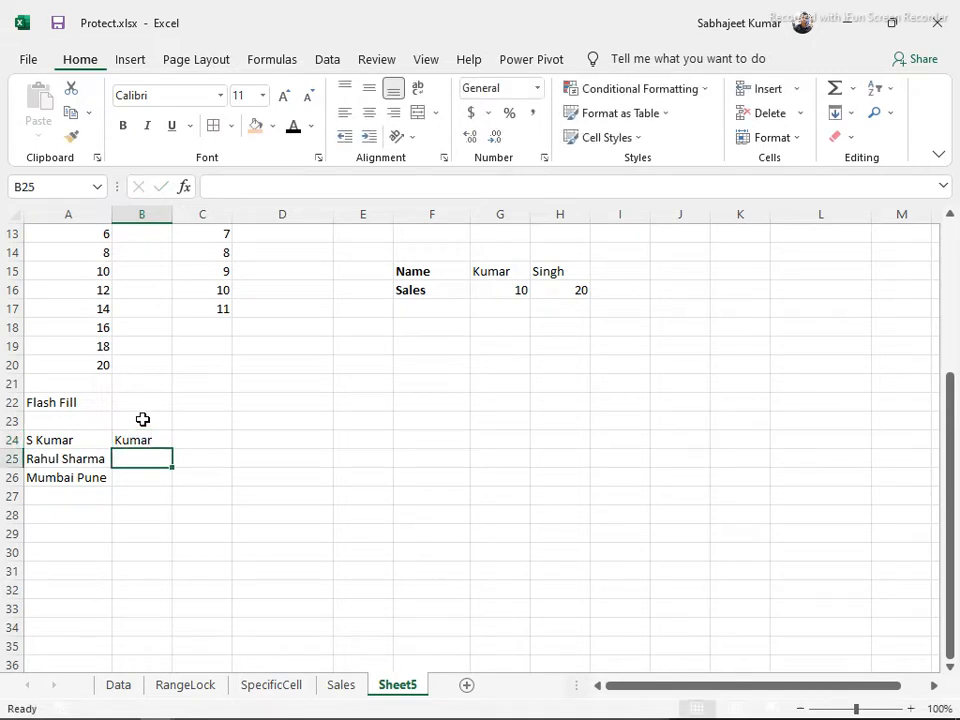
type("Sharma")
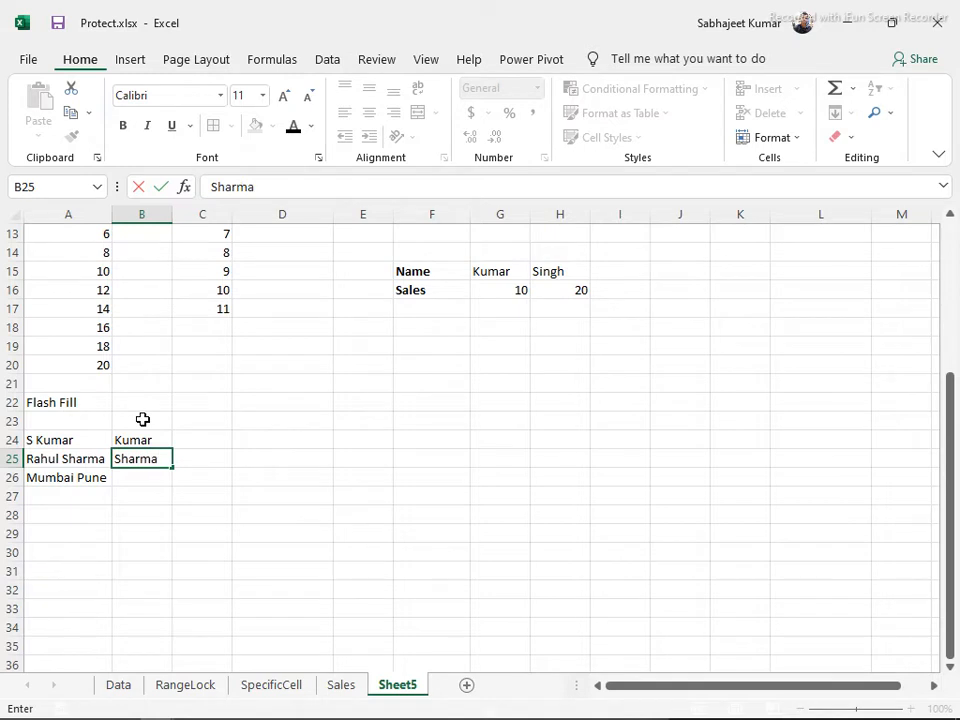
key("Return")
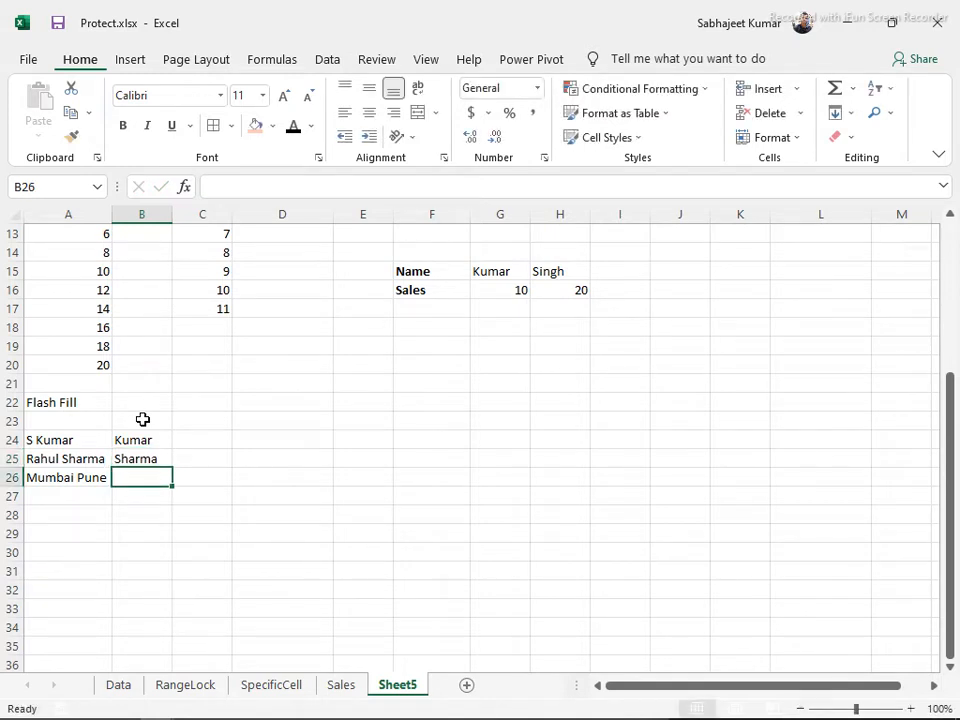
key("Up")
key("Up")
key("shift+Down")
key("shift+Down")
key("shift+Down")
key("shift+Up")
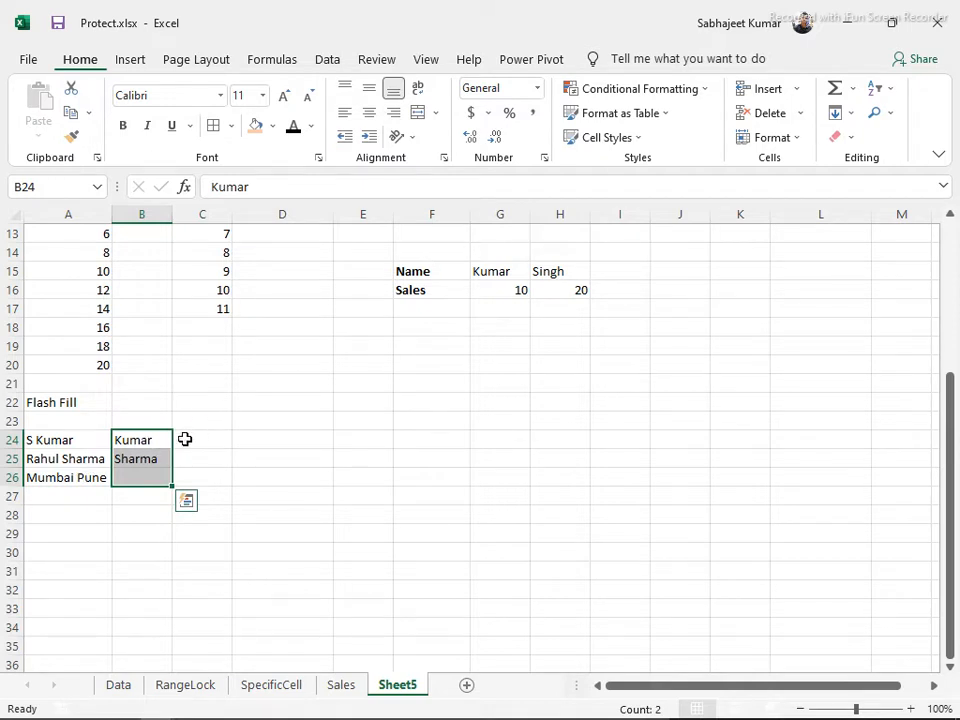
Flash Fill the last surname into B26, accept the suggestions, then delete B24:B27
left_click(851, 120)
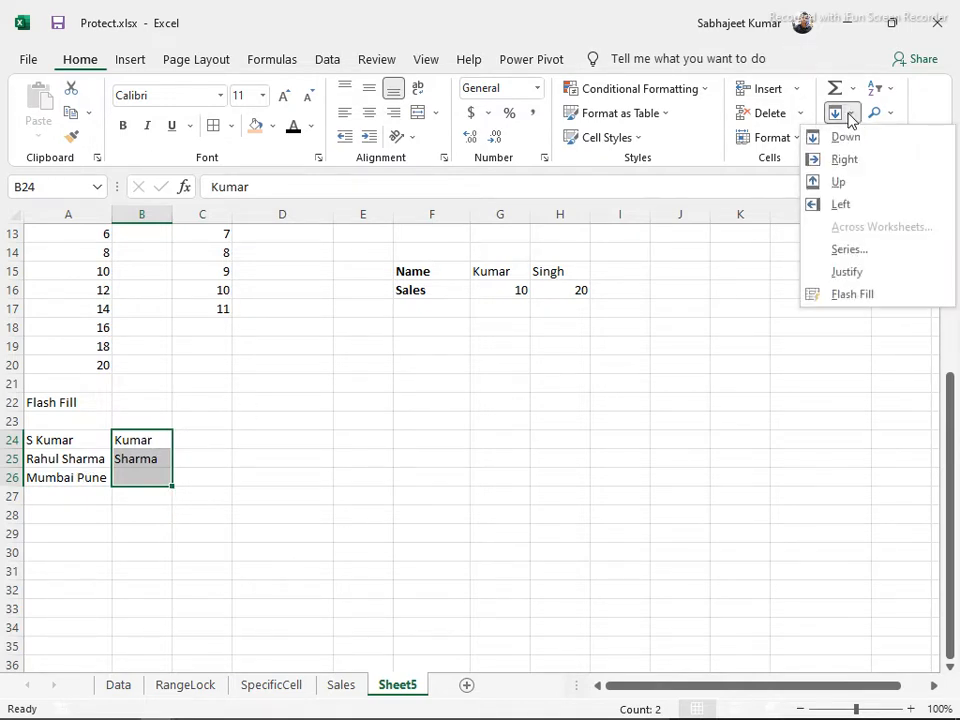
left_click(877, 295)
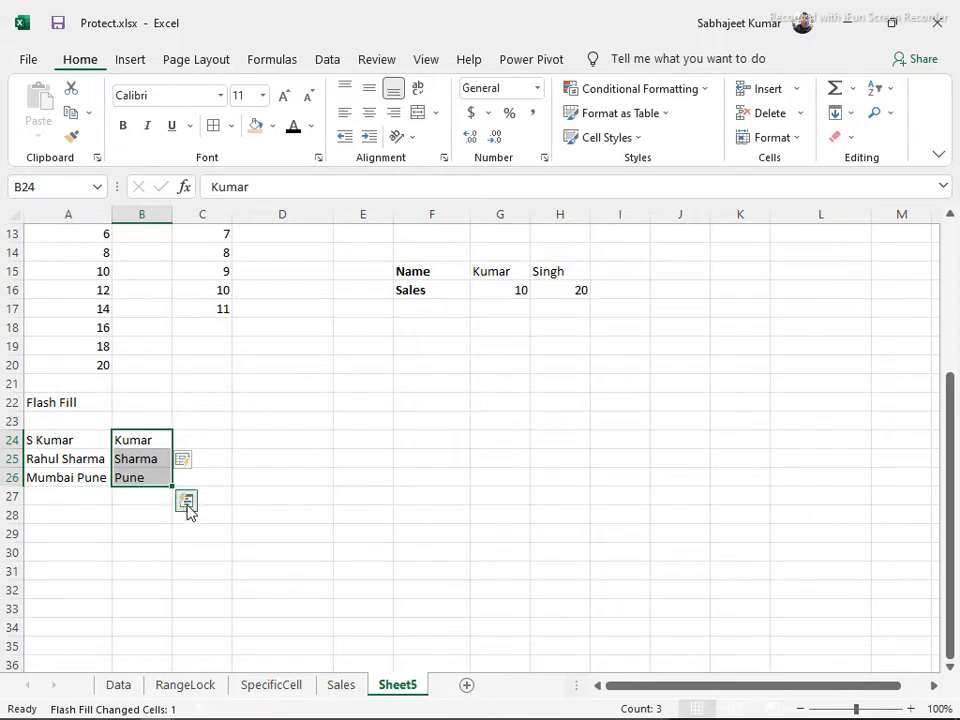
left_click(187, 502)
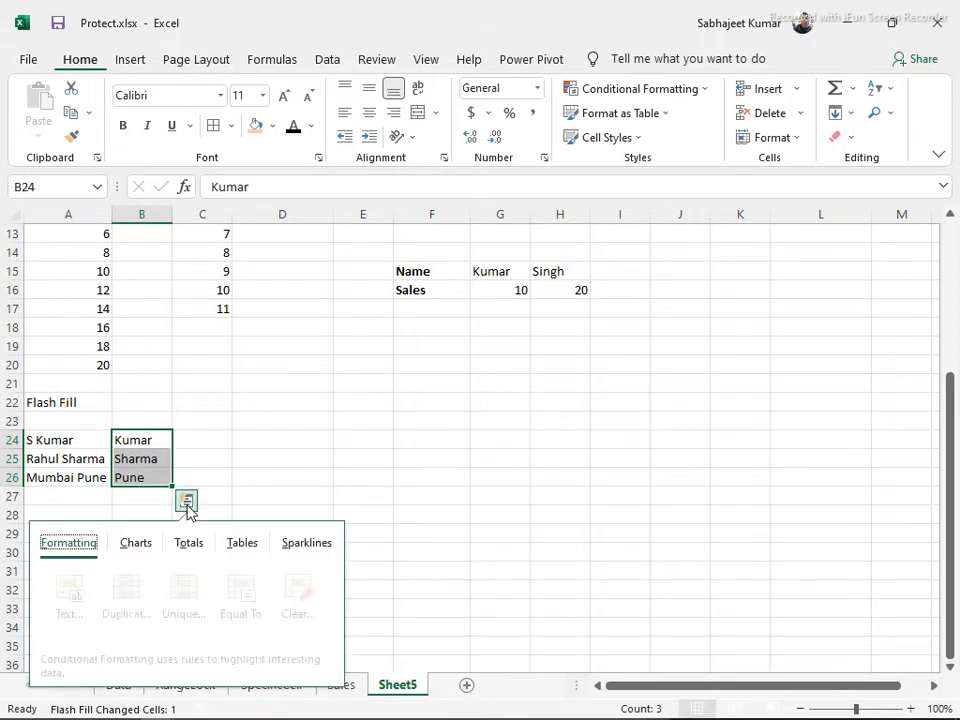
left_click(158, 455)
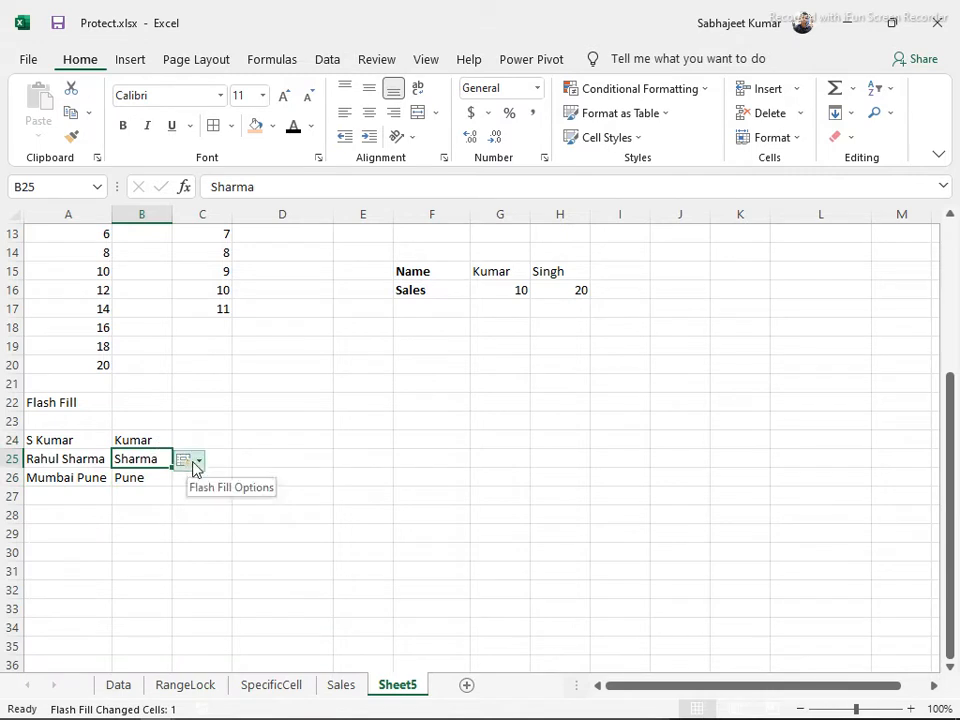
left_click(196, 462)
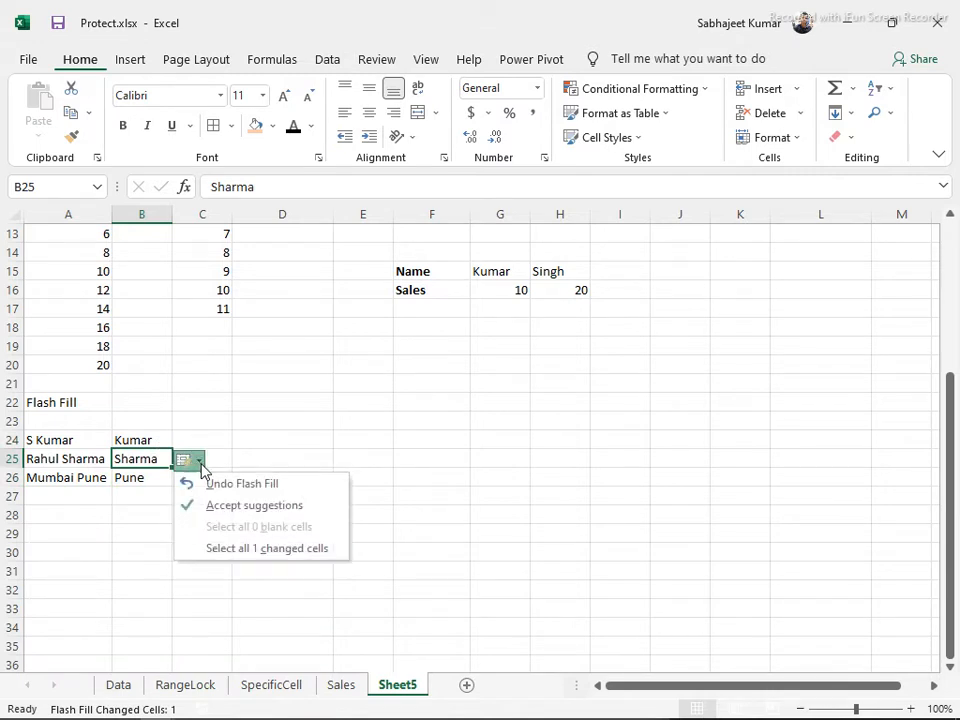
left_click(236, 507)
left_click_drag(156, 444, 140, 495)
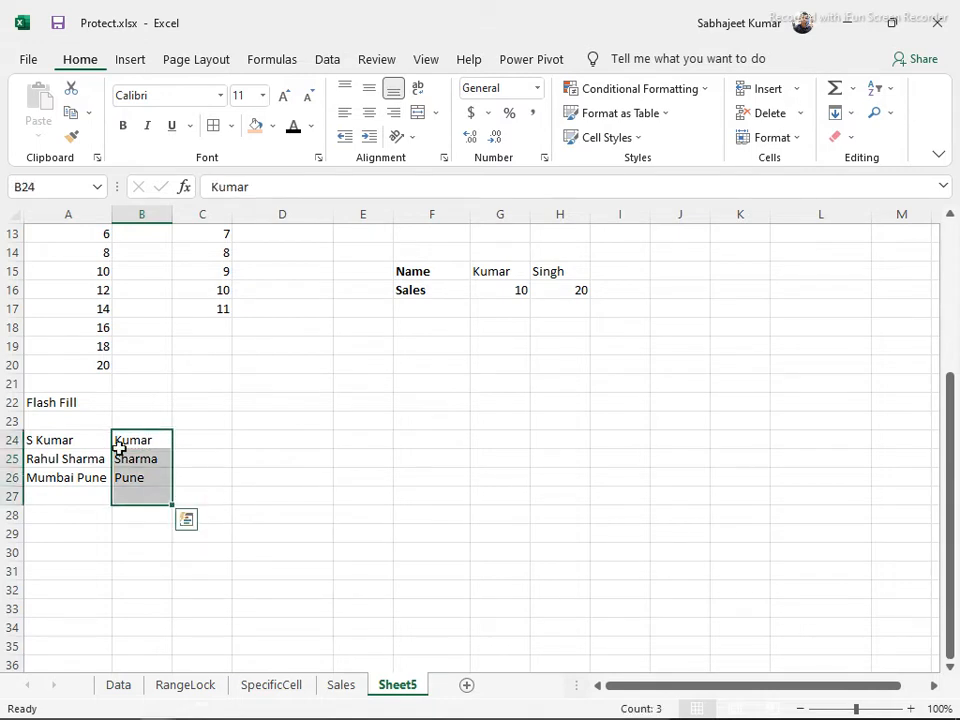
key("Delete")
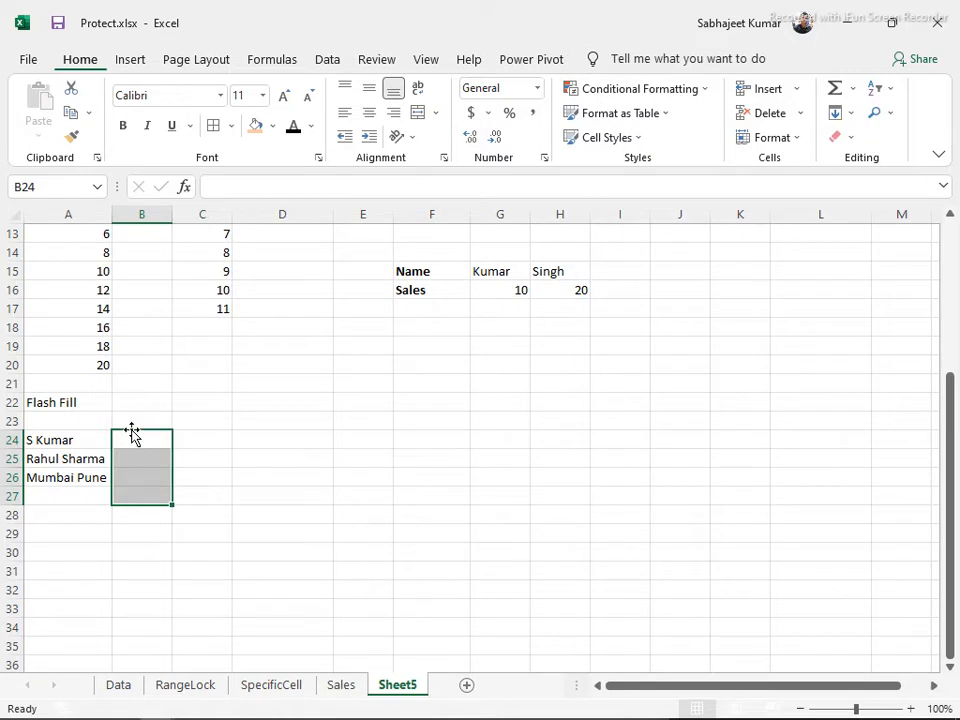
Enter the example initials S in B24 and R in B25
left_click(62, 437)
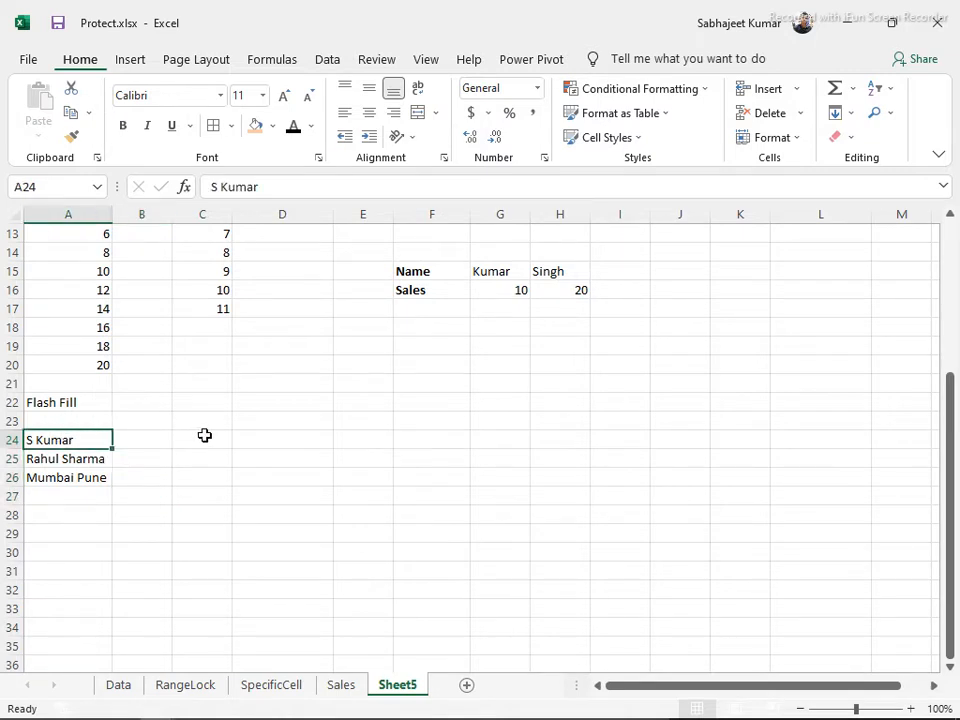
left_click(146, 443)
type("s")
key("Return")
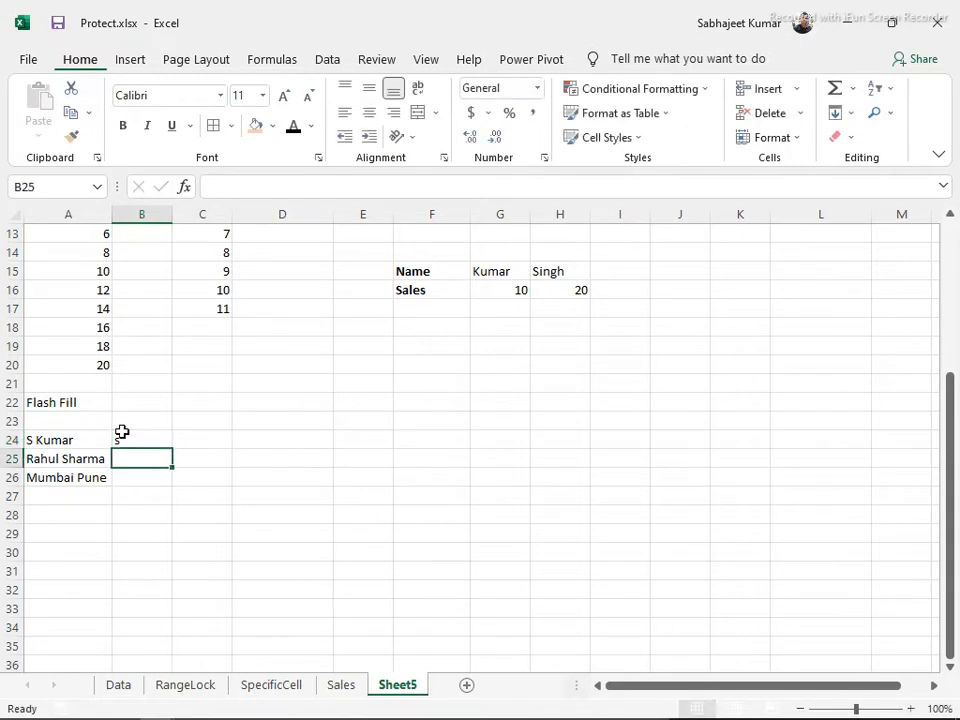
left_click(121, 434)
key("Delete")
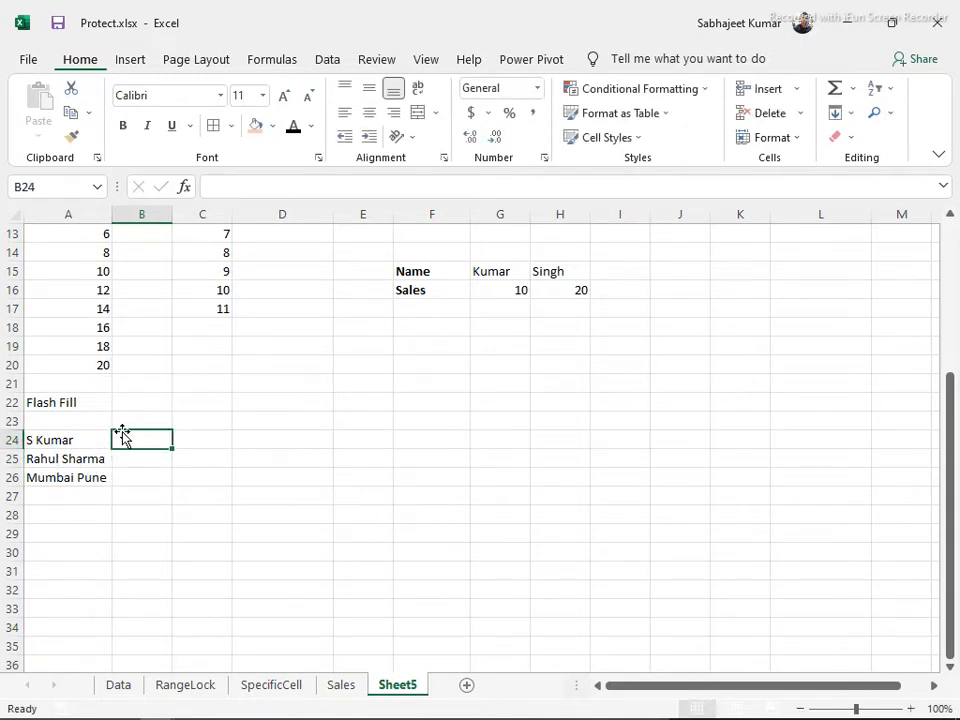
type("S")
key("Return")
type("R")
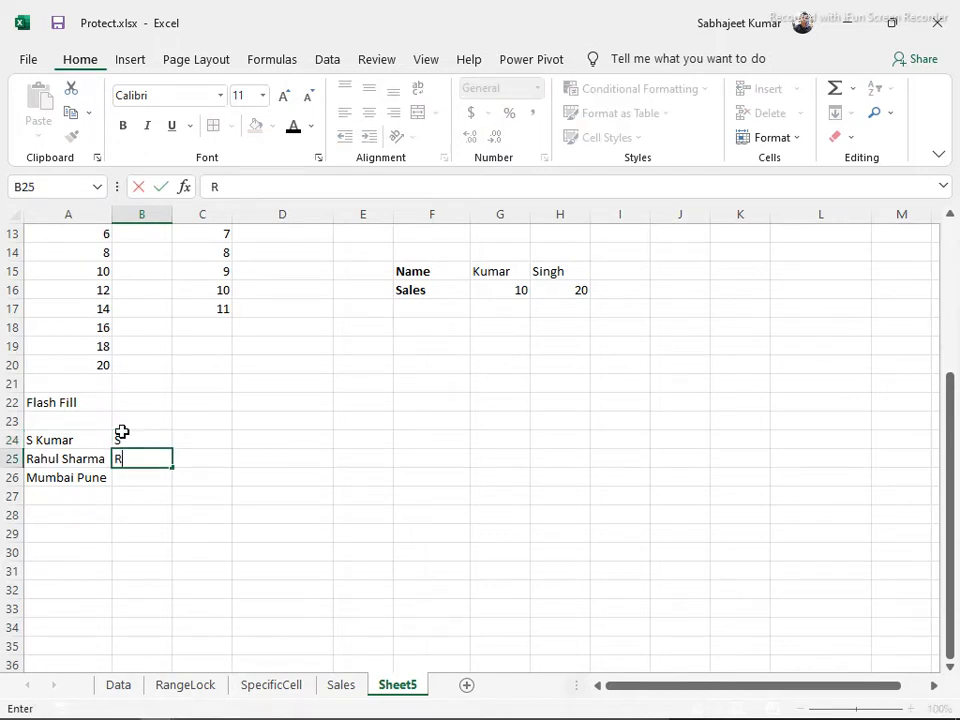
key("Return")
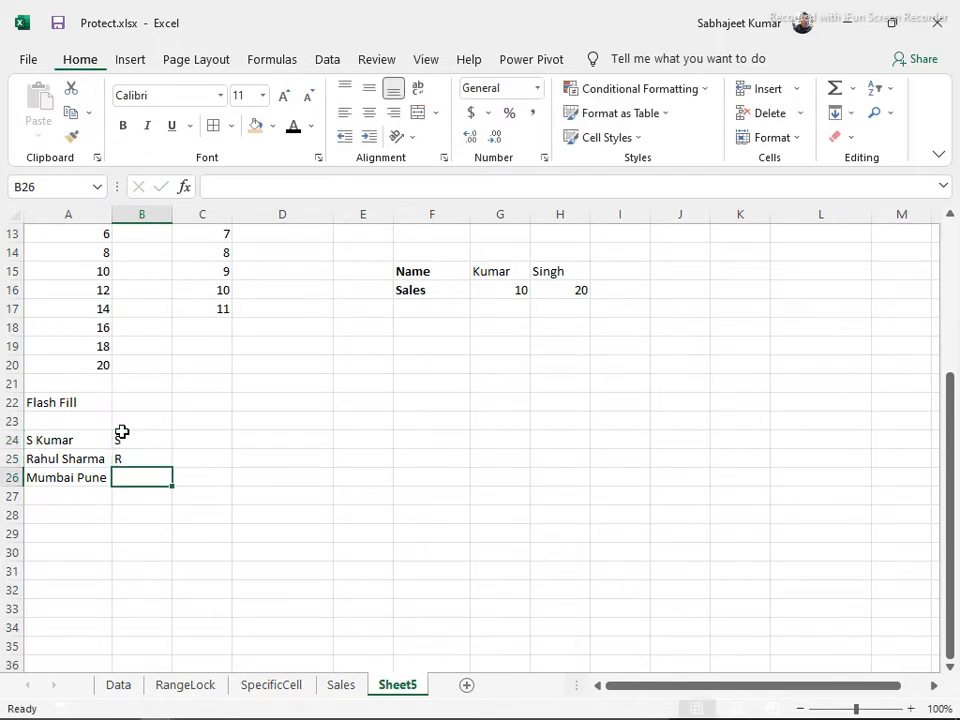
Flash Fill B24:B26 so the initial M appears in B26
left_click_drag(141, 477, 122, 434)
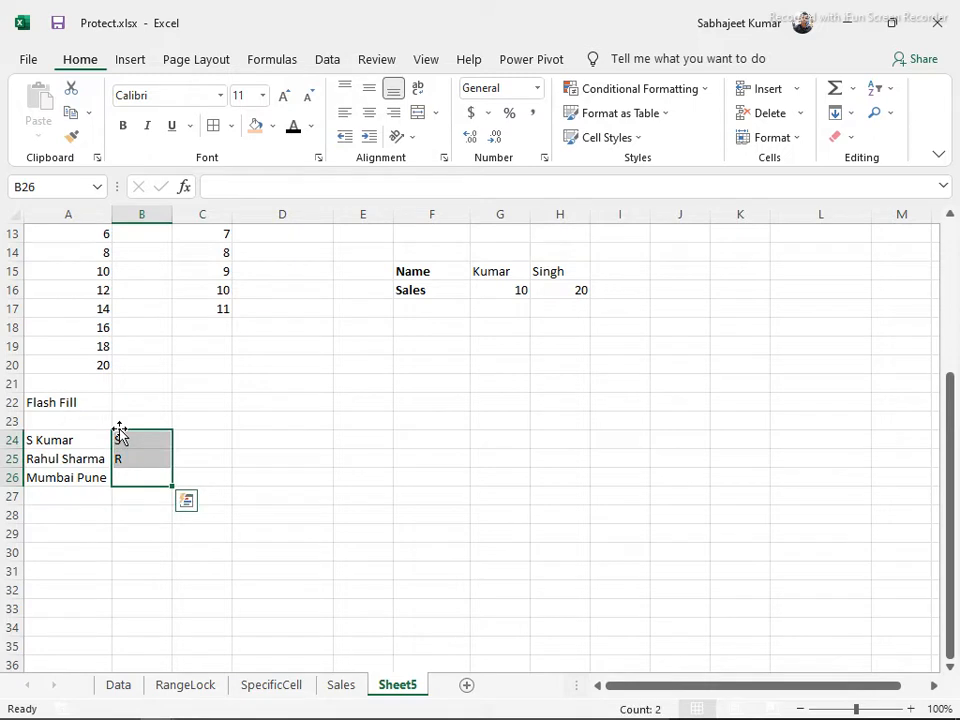
left_click(848, 114)
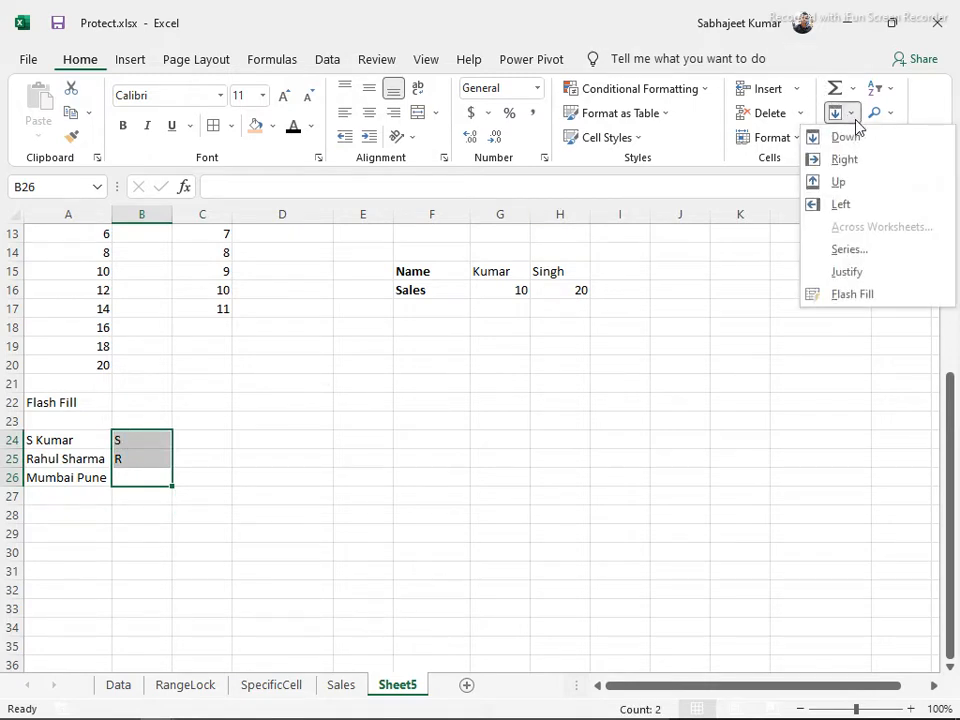
left_click(858, 294)
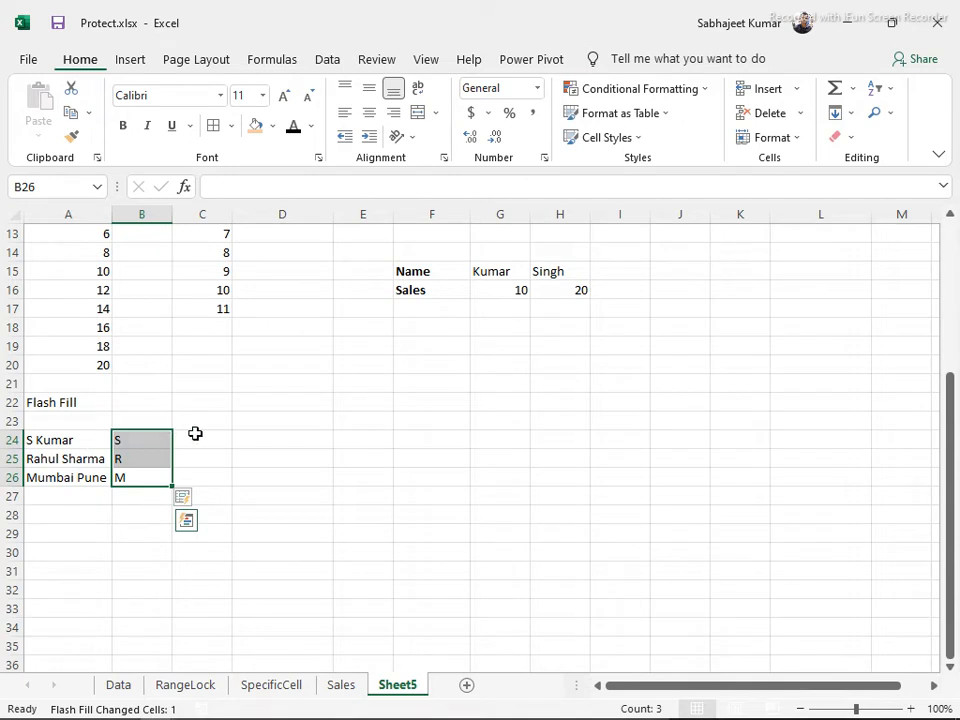
left_click(351, 400)
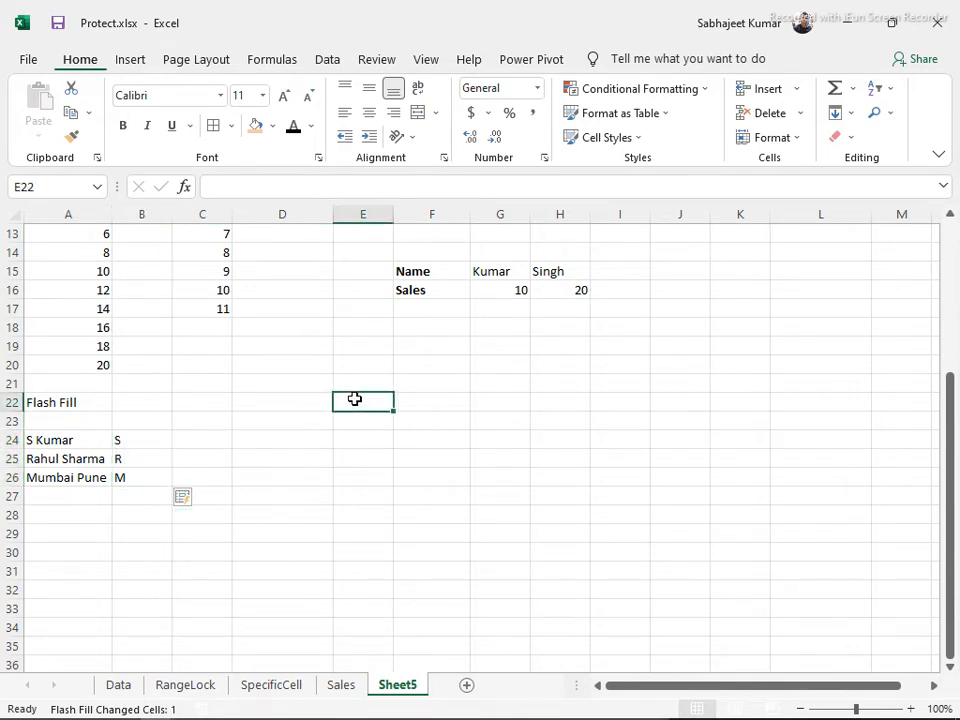
Enter Kumar, Mumbai, India, Chennai and Pune in E22:E26
type("Kumar")
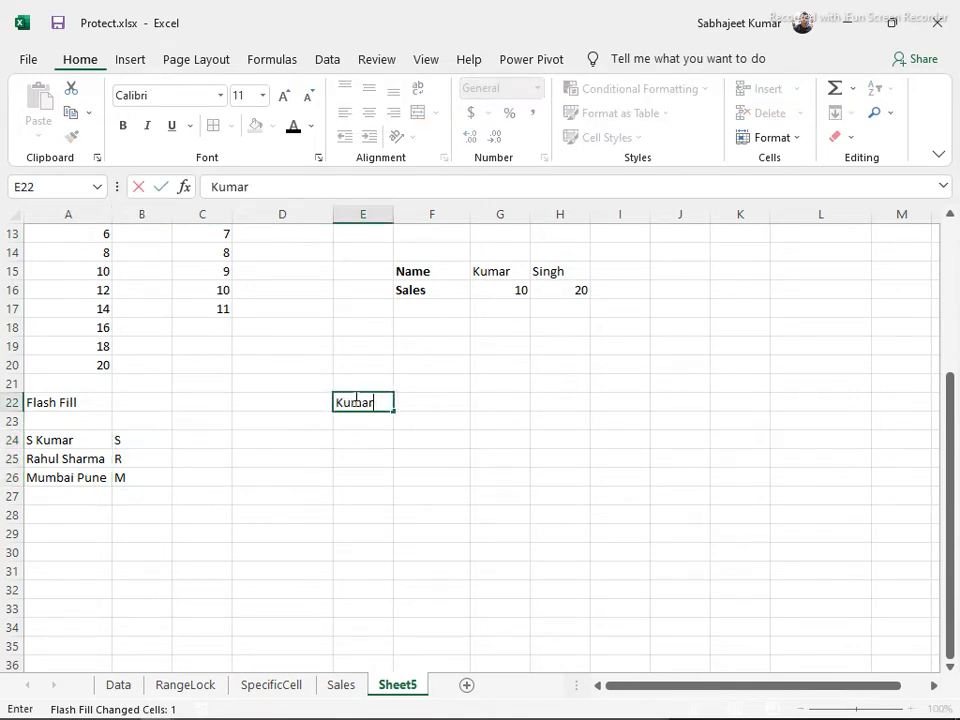
key("Return")
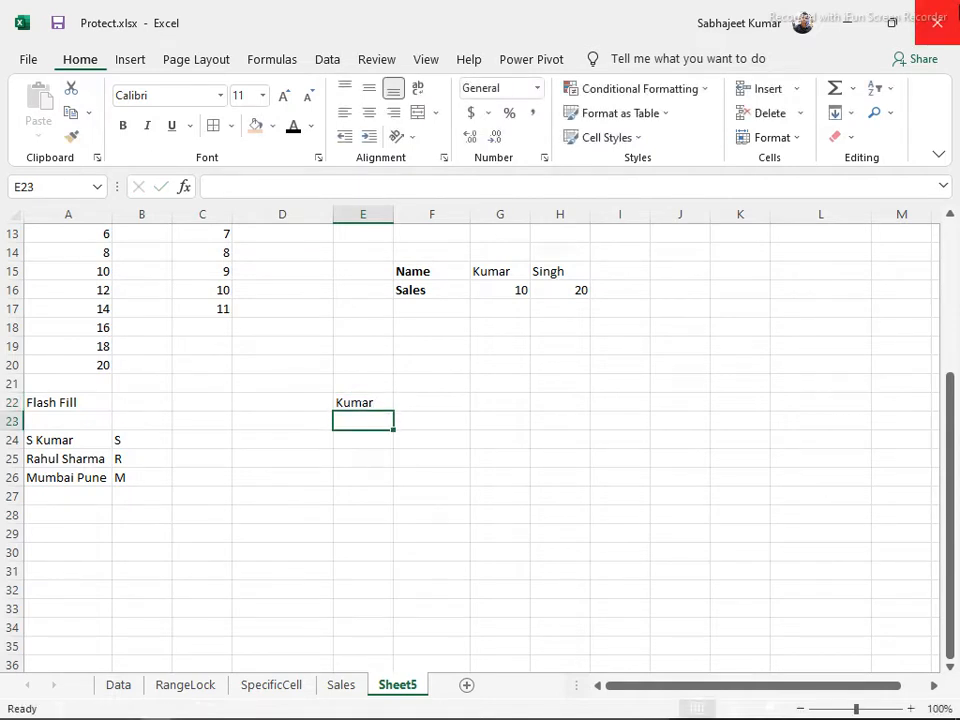
type("Mumbai")
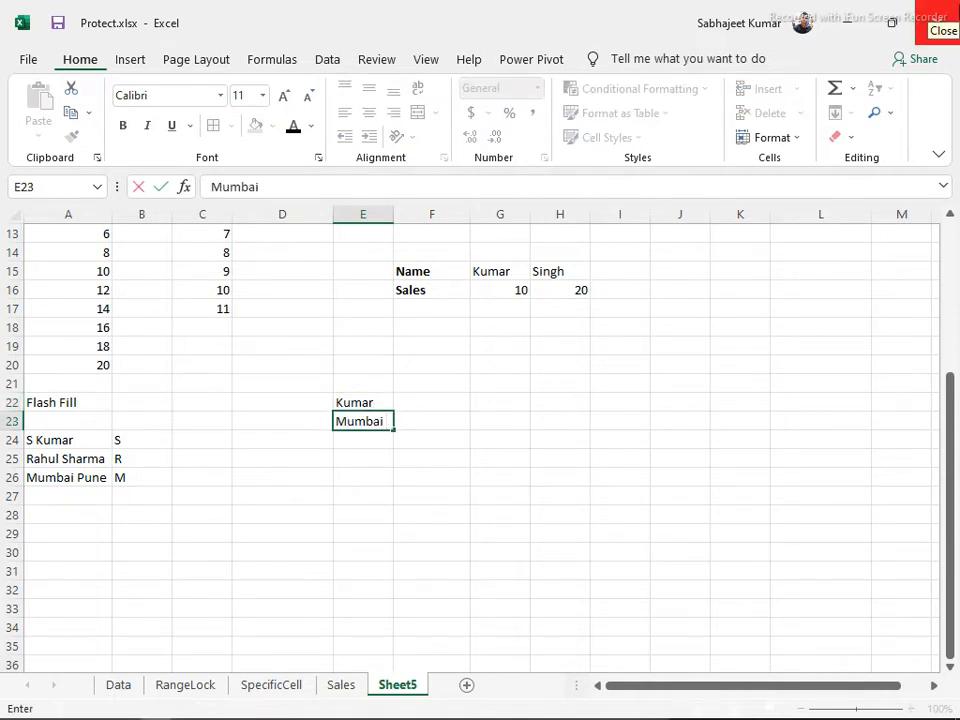
key("Return")
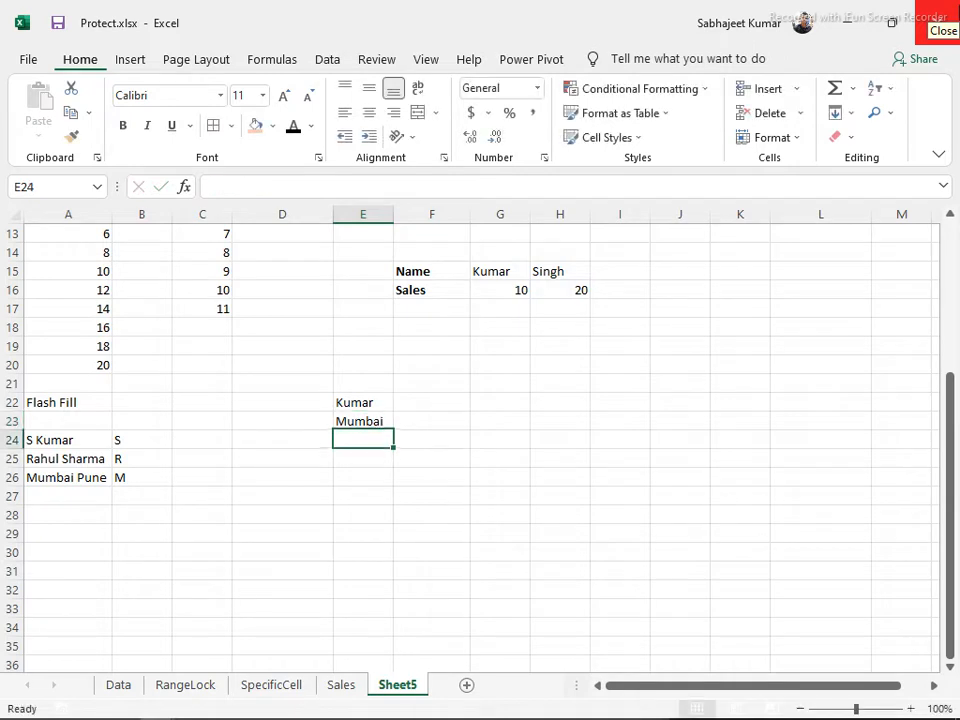
type("India")
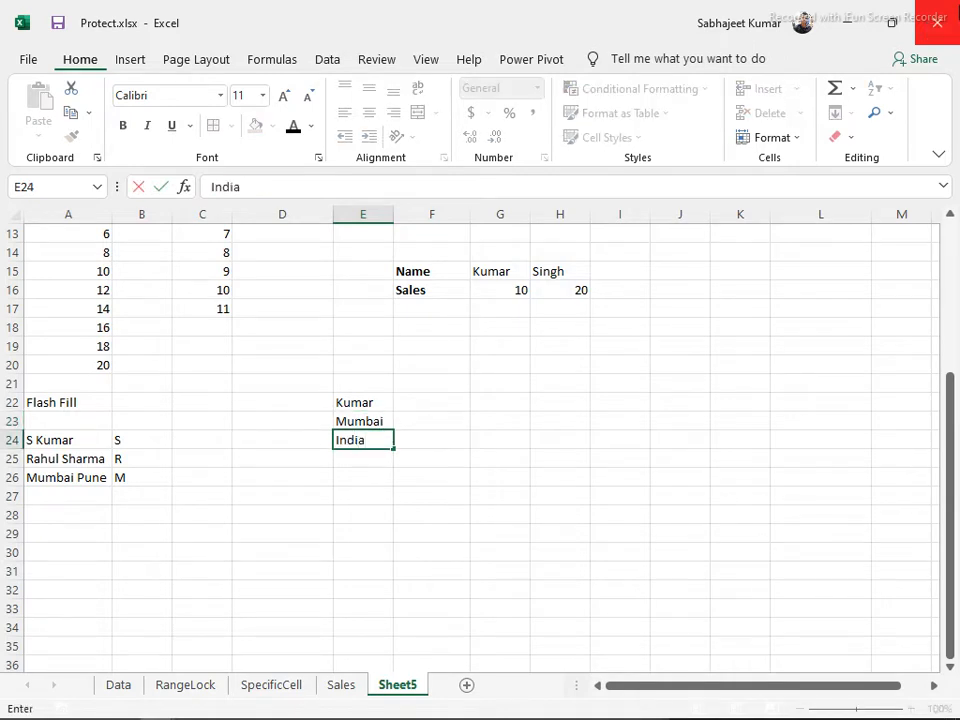
key("Return")
type("Chennai")
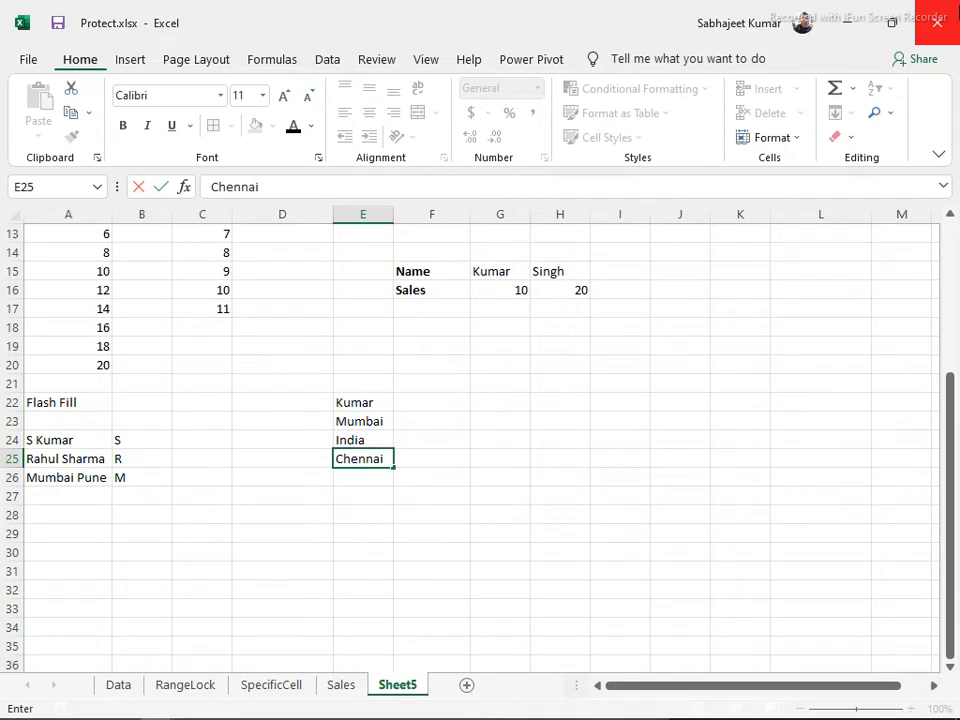
key("Return")
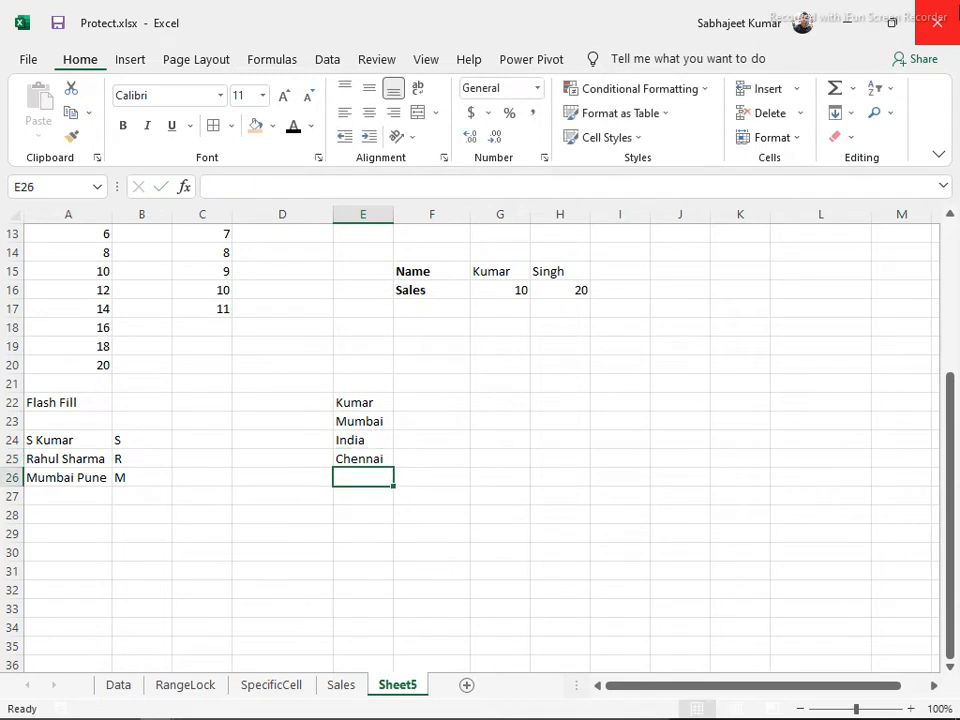
type("Pune")
key("Tab")
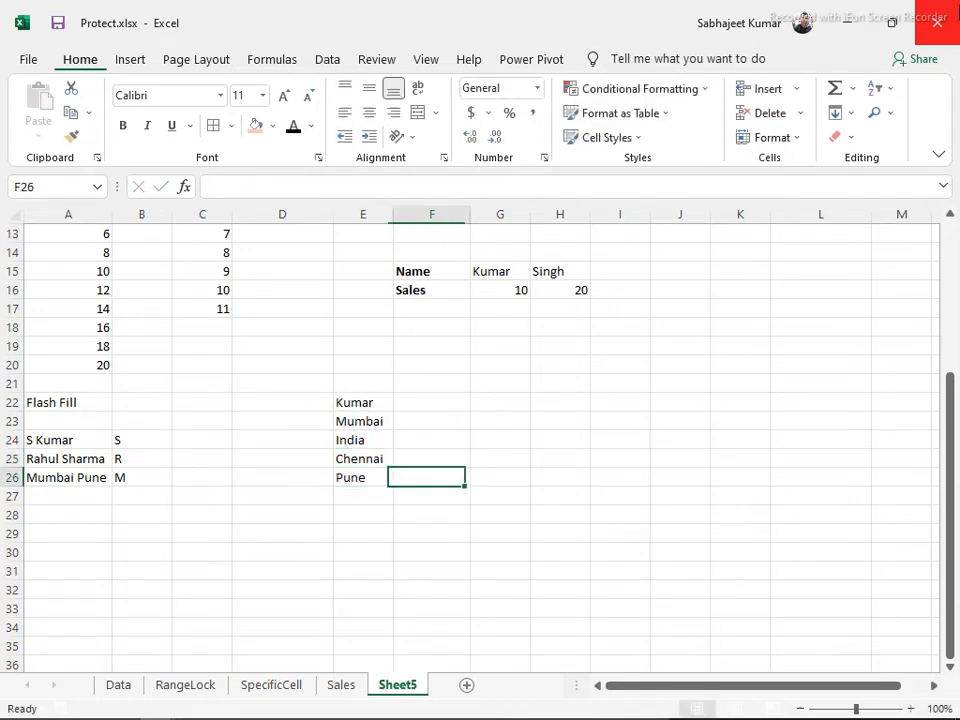
Type the example initials K, M and I in F22:F24
key("Up")
key("Up")
key("Up")
key("Up")
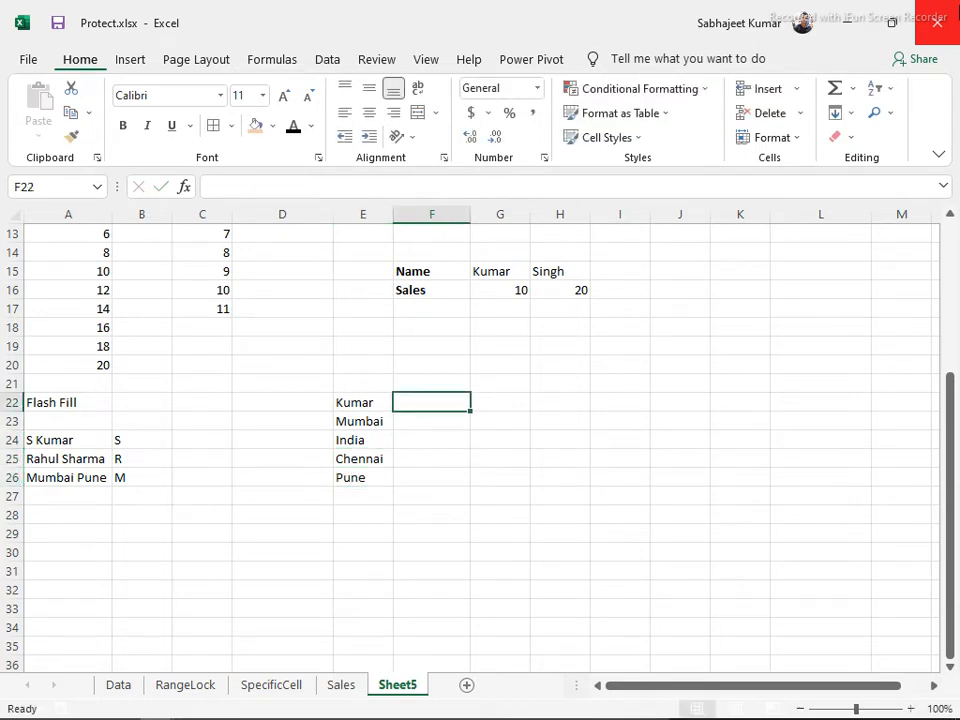
type("K")
key("Return")
type("M")
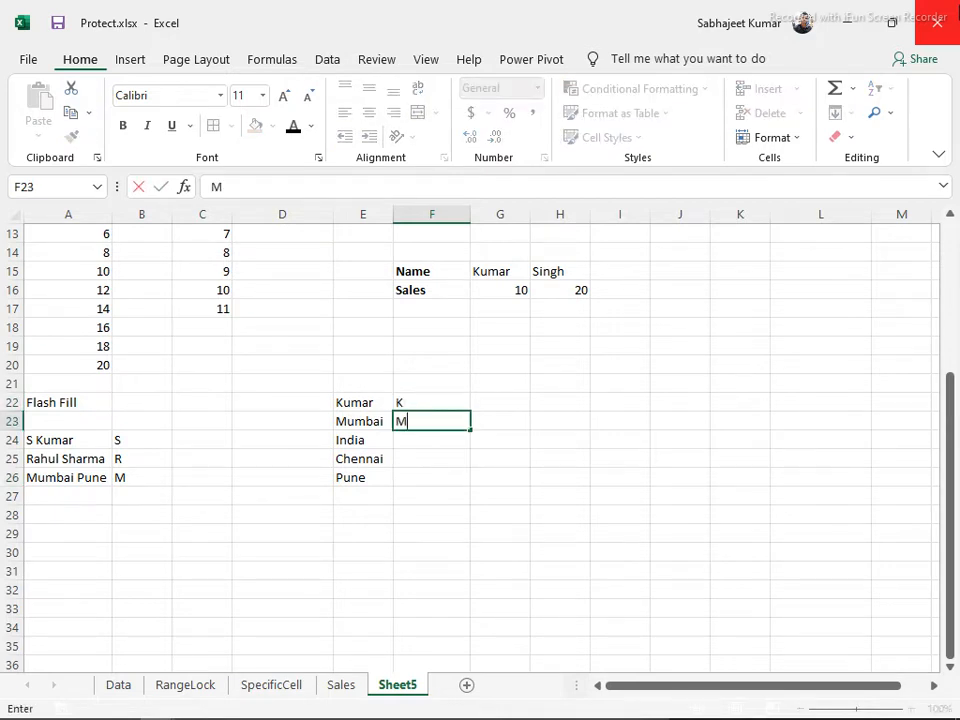
key("Return")
type("I")
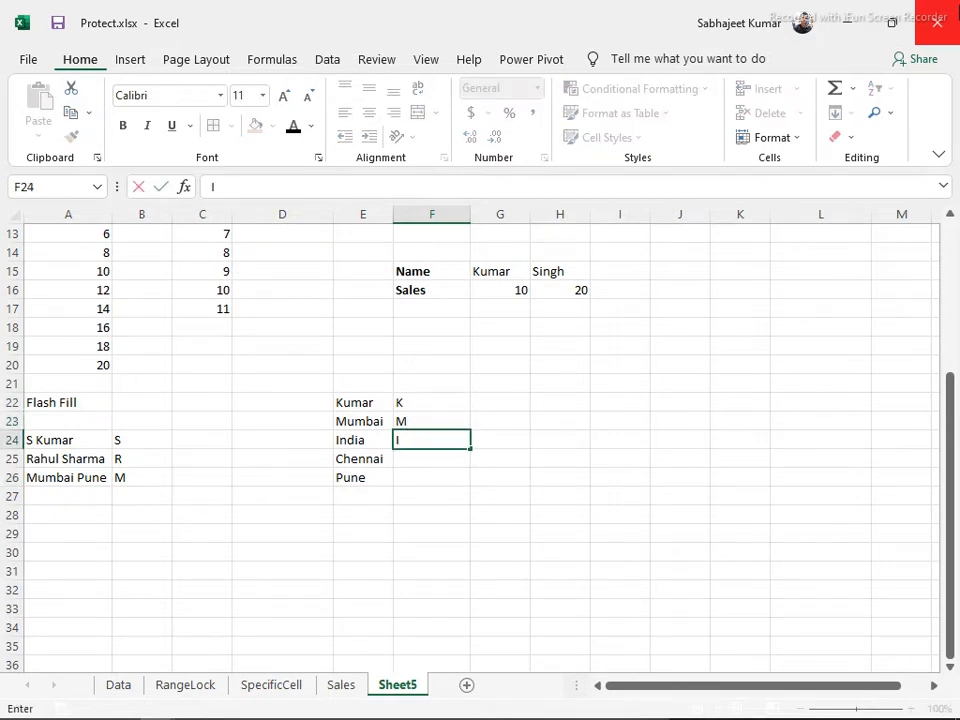
key("Return")
Flash Fill F22:F26 to add C and P, then select E22:F26 to review
key("Up")
key("Up")
key("Up")
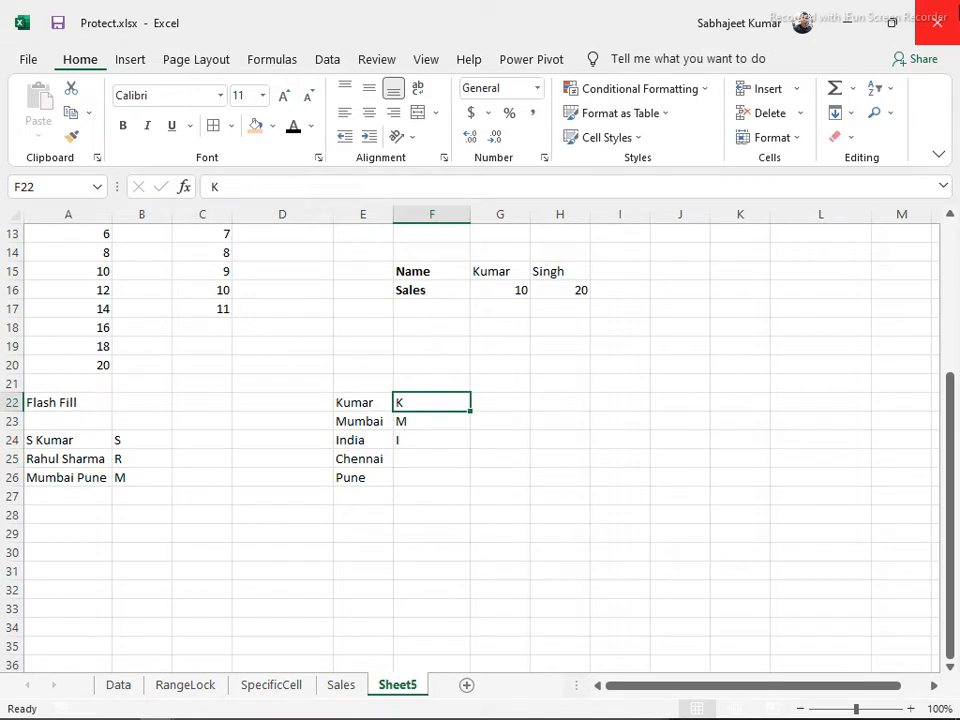
key("shift+Down")
key("shift+Down")
key("shift+Down")
key("shift+Down")
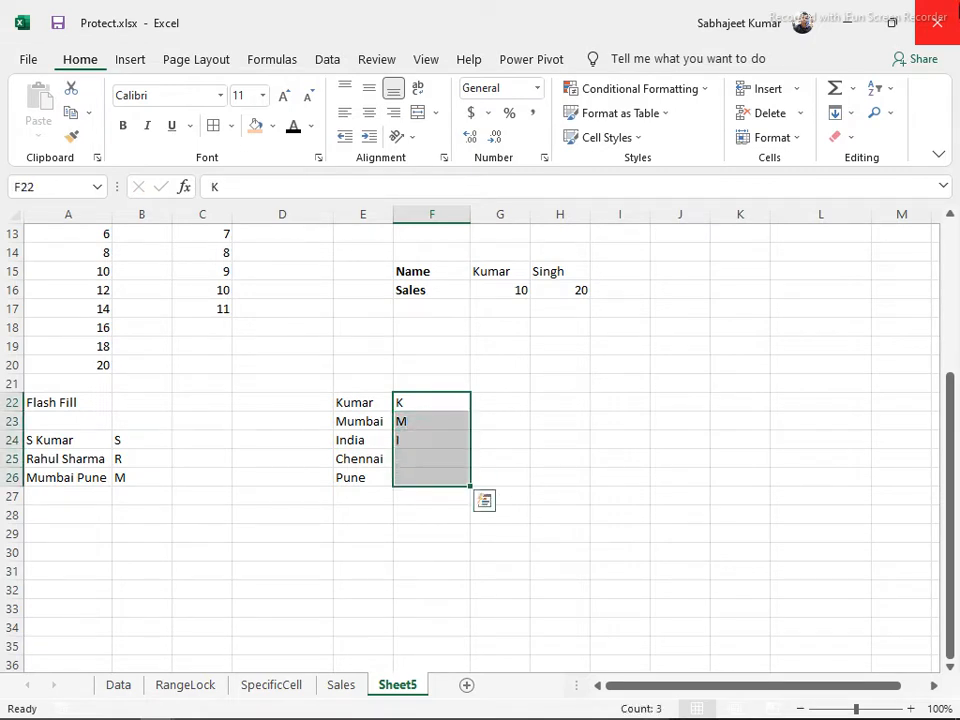
left_click(851, 116)
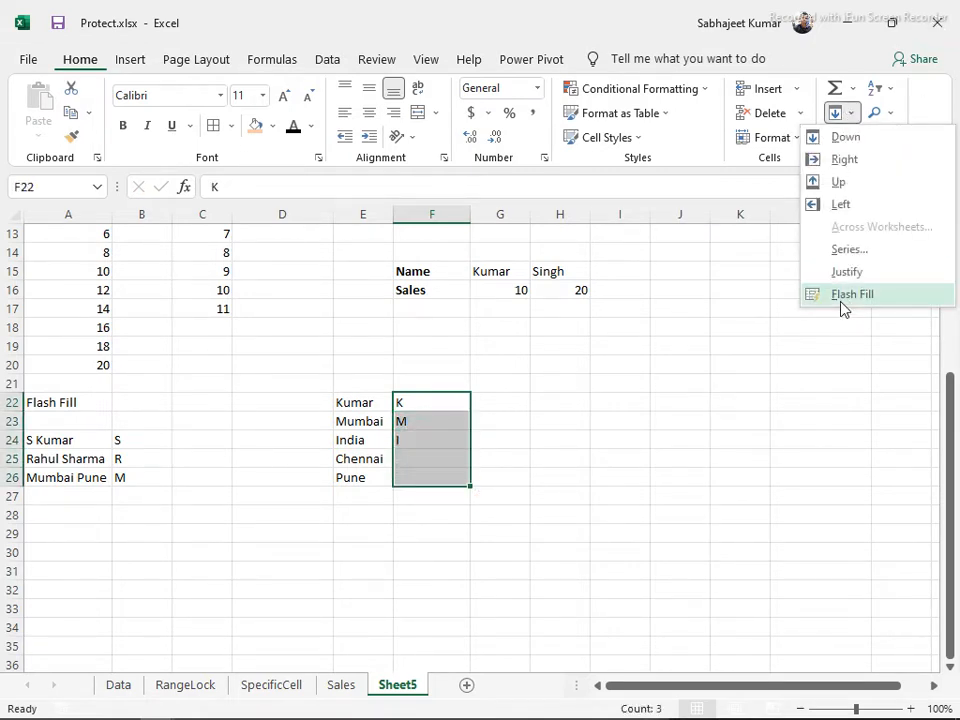
left_click(842, 296)
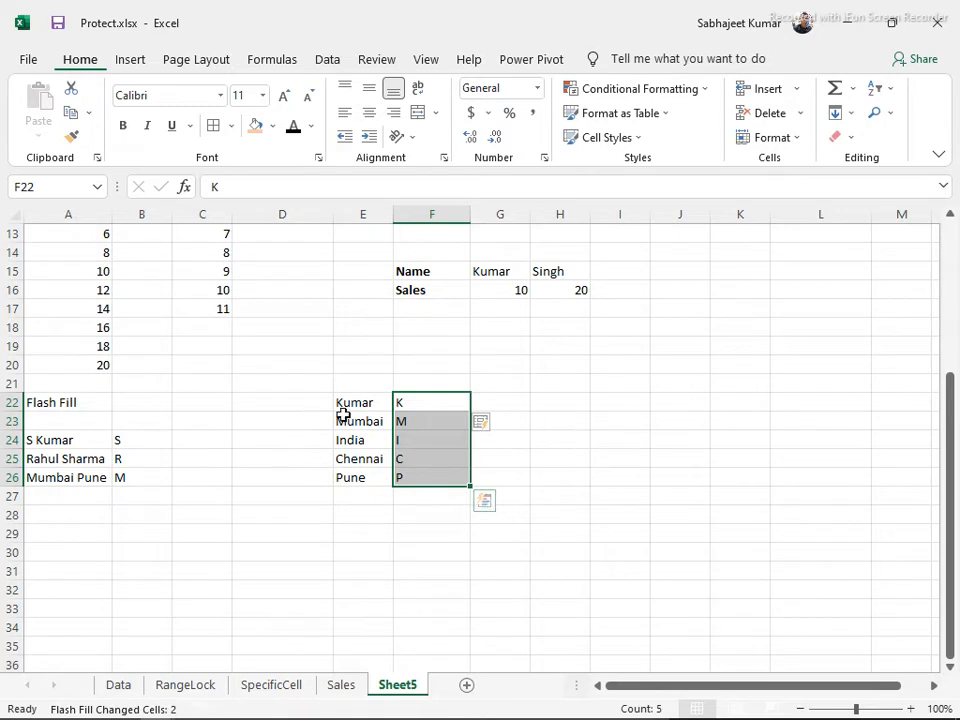
left_click_drag(355, 400, 430, 480)
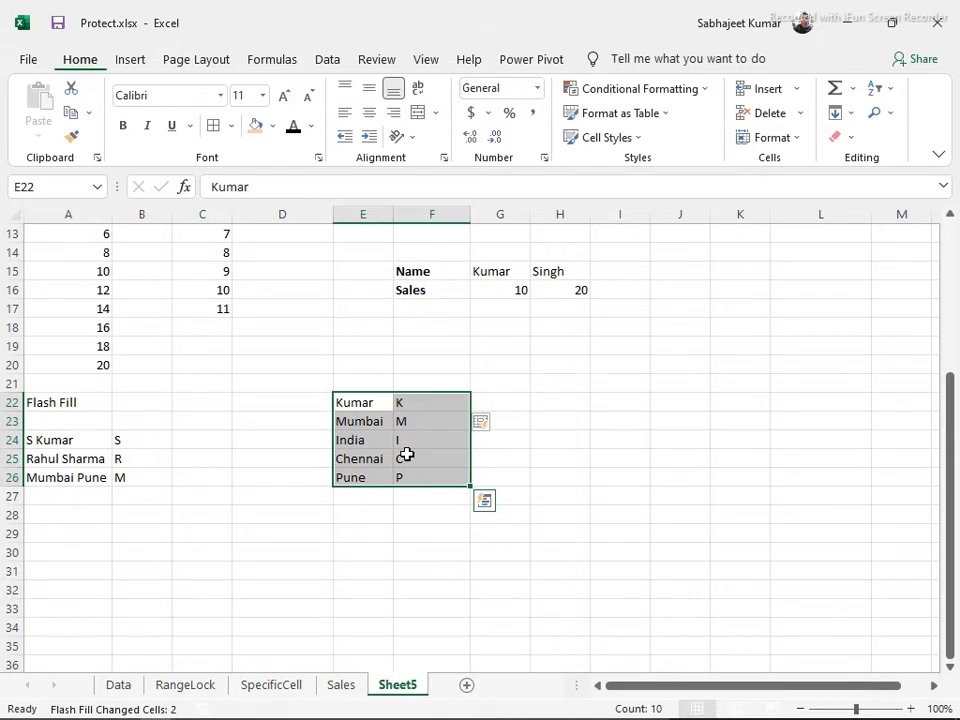
key("alt+Tab")
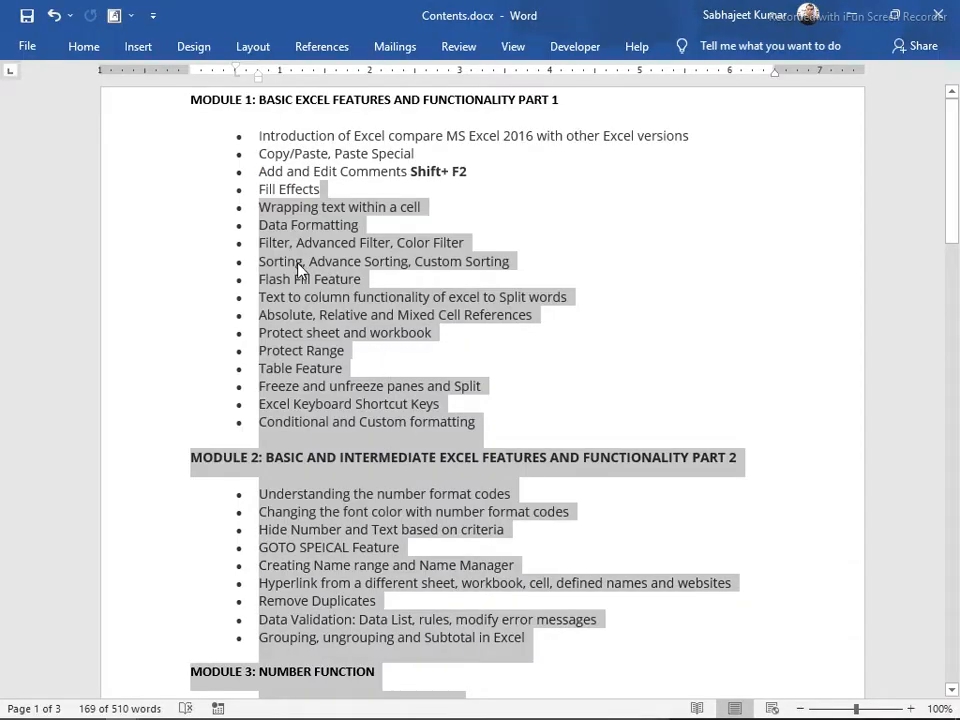
Highlight the 'Filter, Advanced Filter, Color Filter' topic in the Word contents list
left_click(382, 225)
left_click_drag(382, 225, 259, 225)
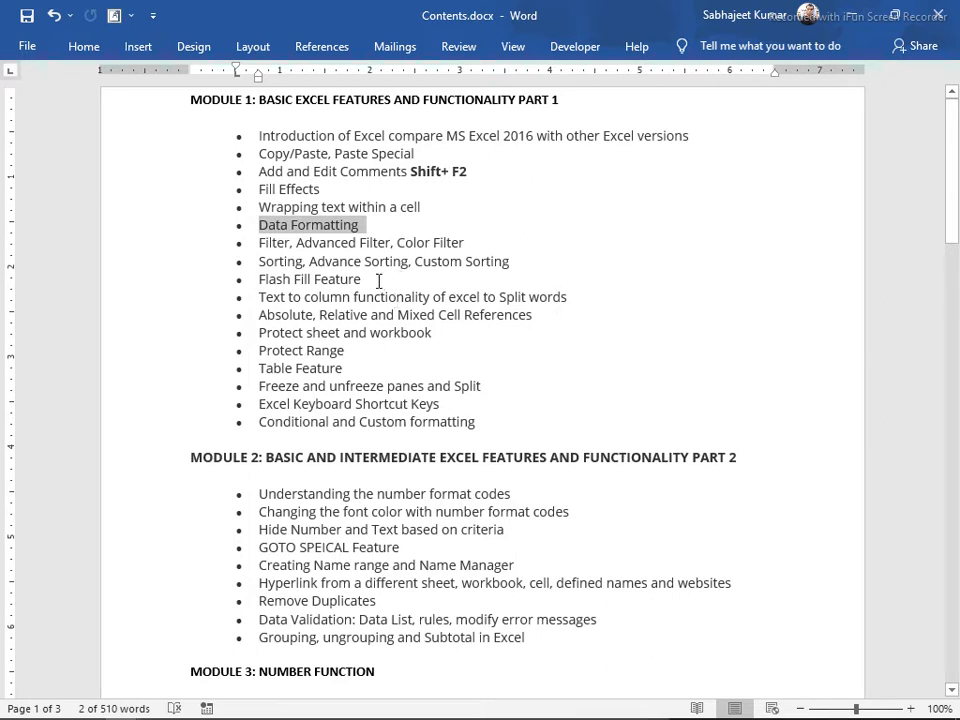
left_click(389, 228)
left_click_drag(322, 236, 259, 225)
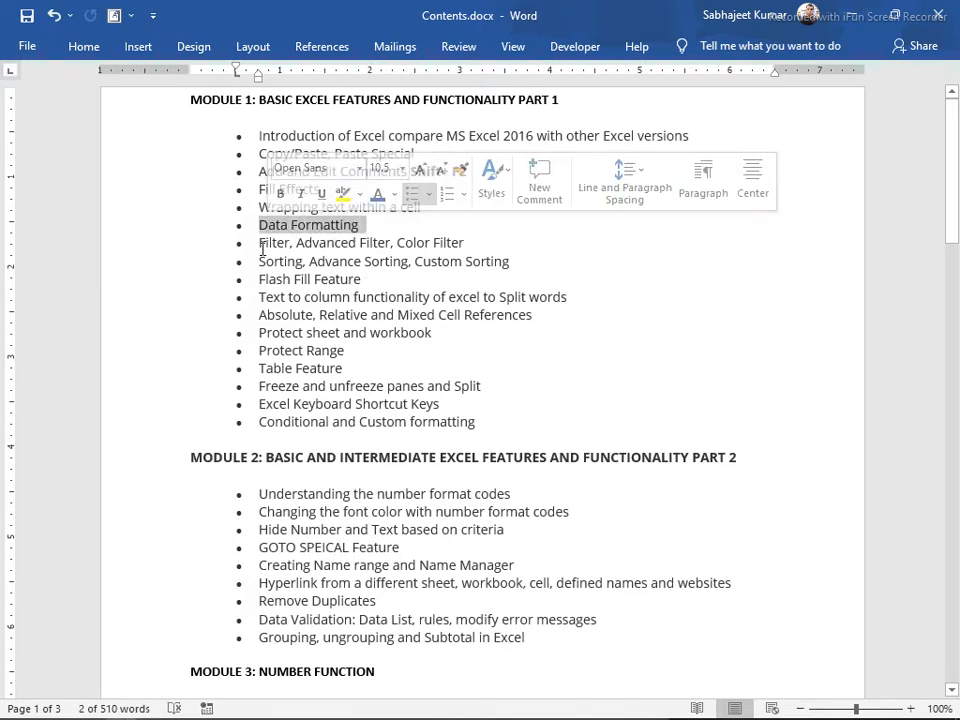
double_click(265, 244)
left_click_drag(346, 238, 479, 244)
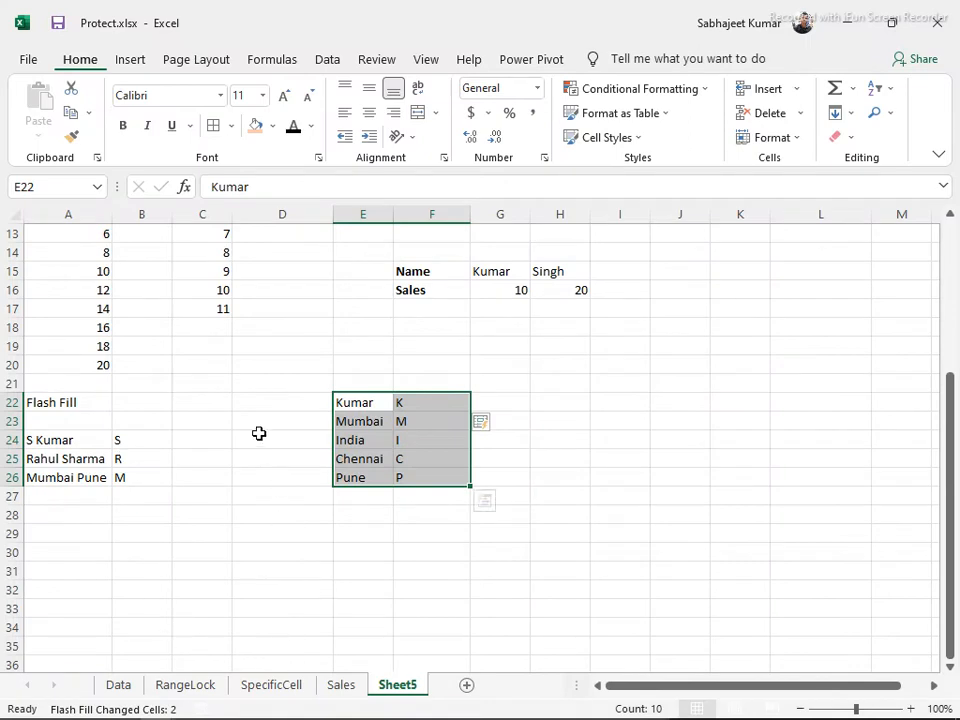
Copy the SpecificCell sheet's sales table A1:H16 and add a new blank worksheet
scroll(271, 420, "up", 4)
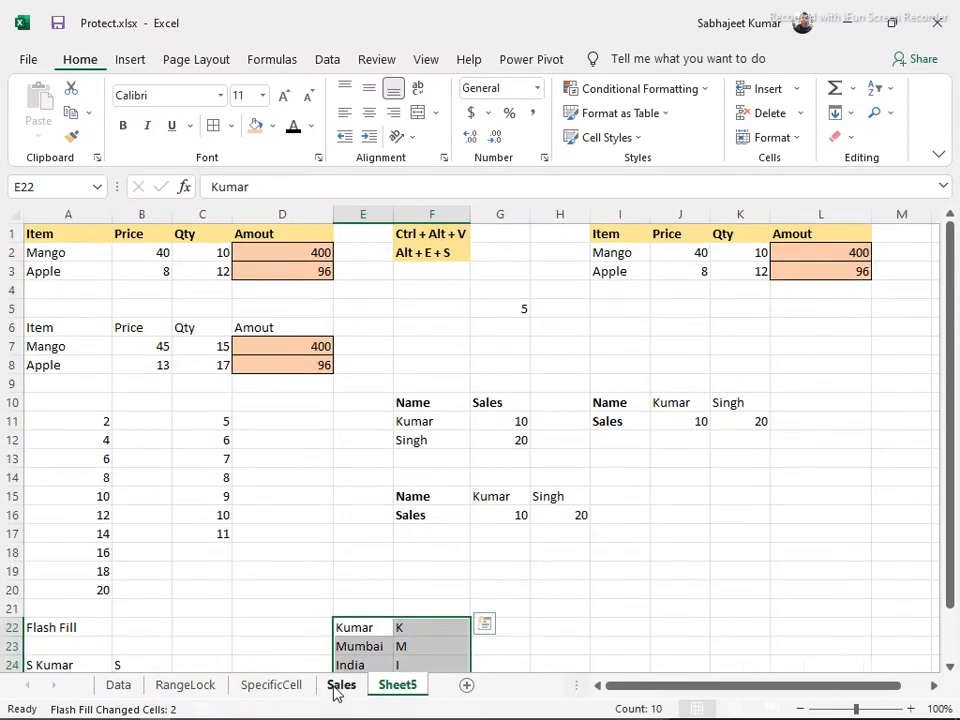
left_click(337, 689)
left_click(261, 690)
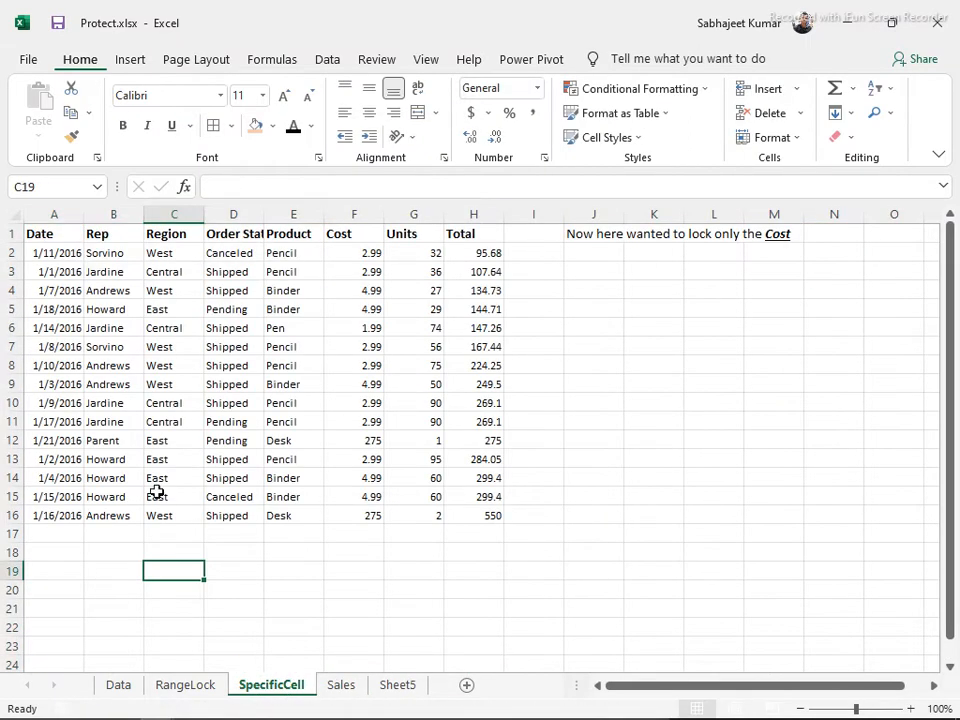
left_click(157, 325)
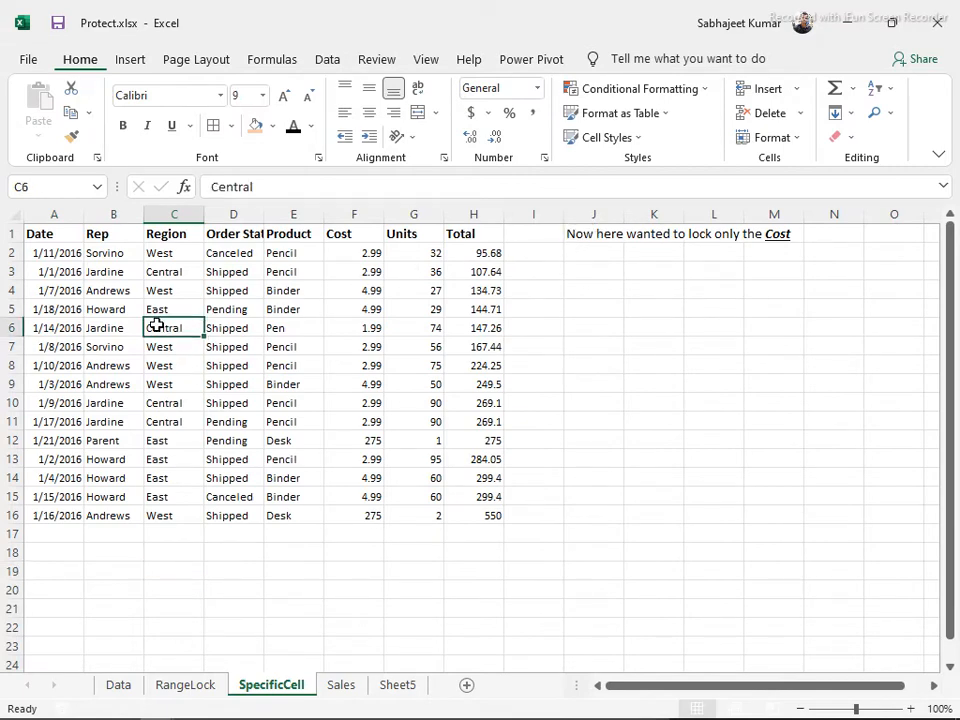
key("ctrl+a")
key("ctrl+c")
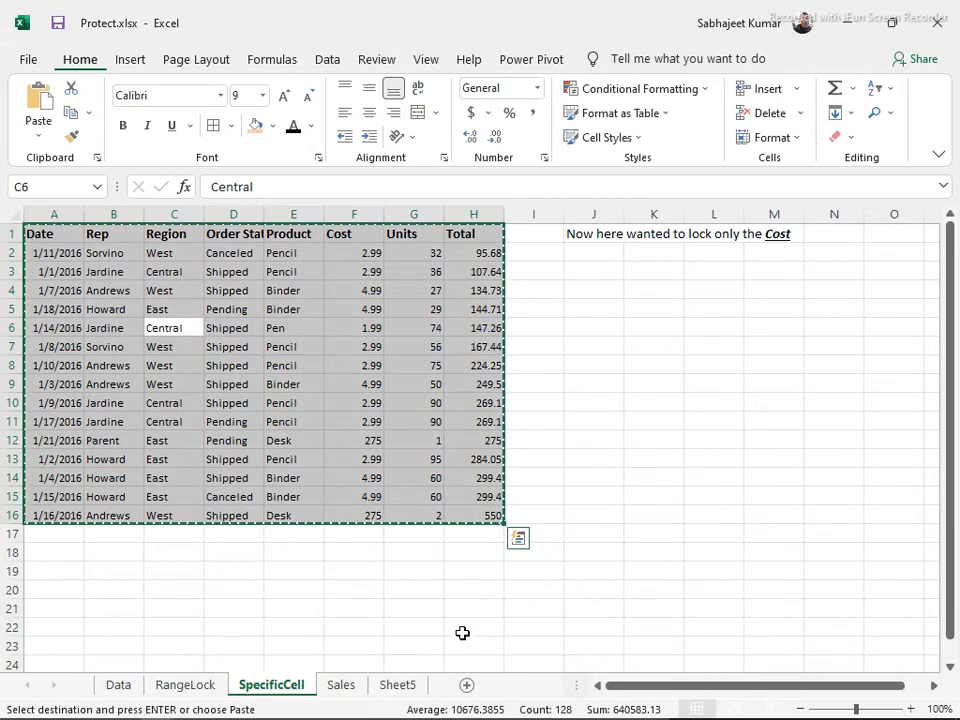
left_click(465, 685)
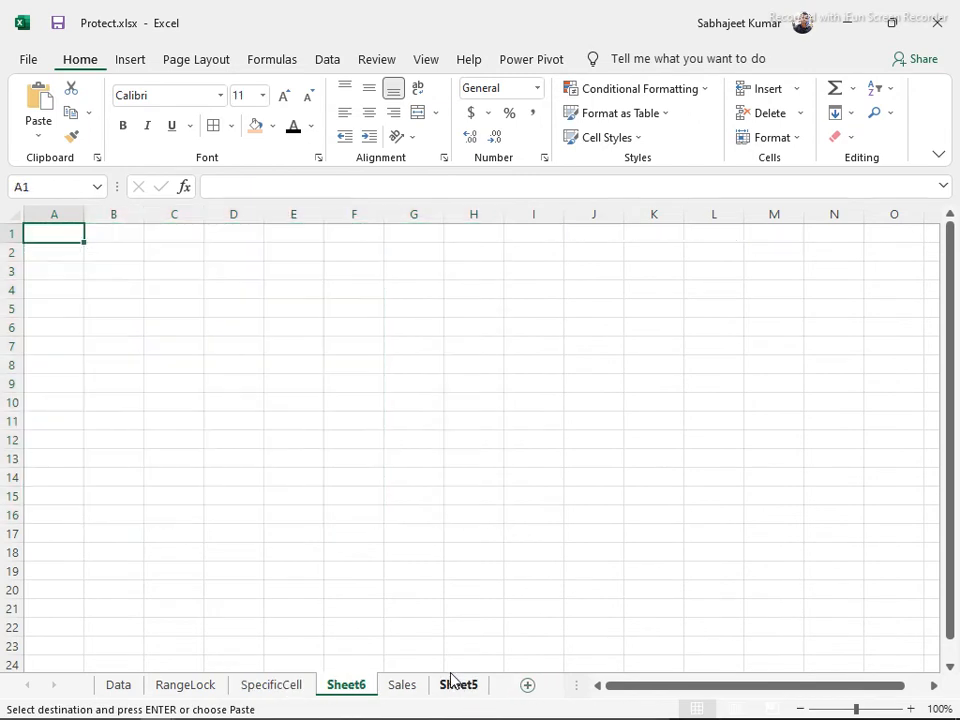
Rename the new sheet 'Filter' and paste the sales table at A1
double_click(337, 685)
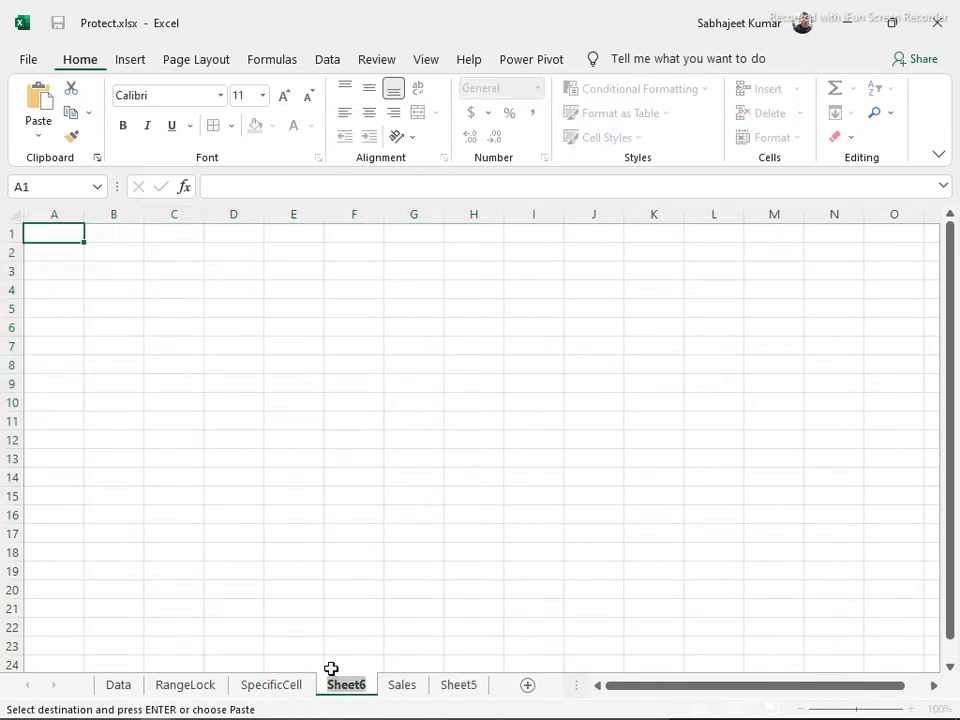
type("Filter")
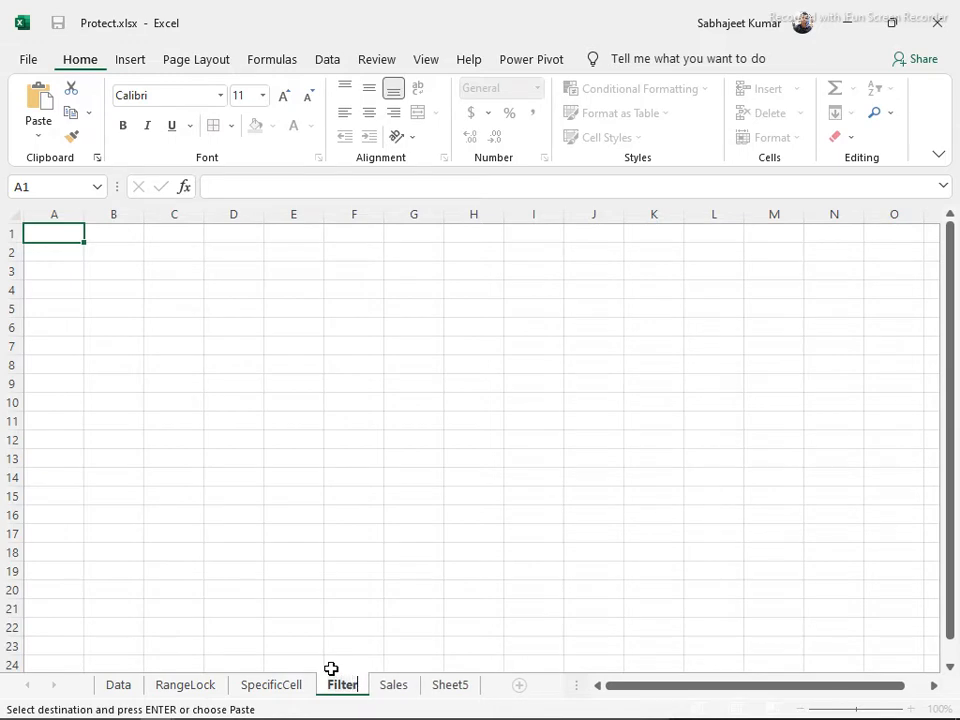
key("Return")
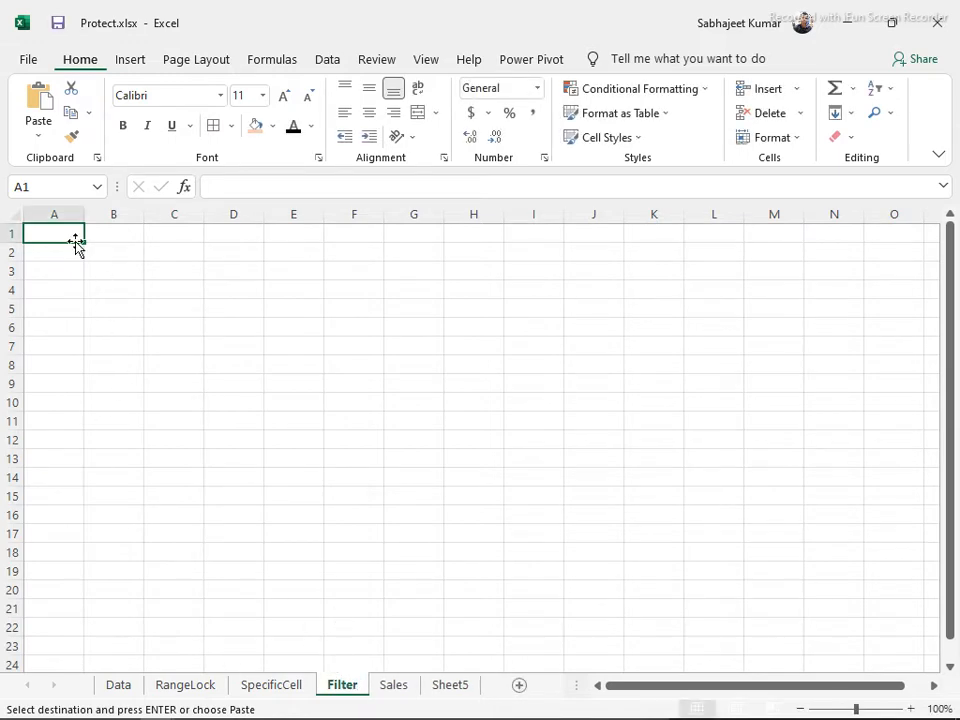
key("ctrl+v")
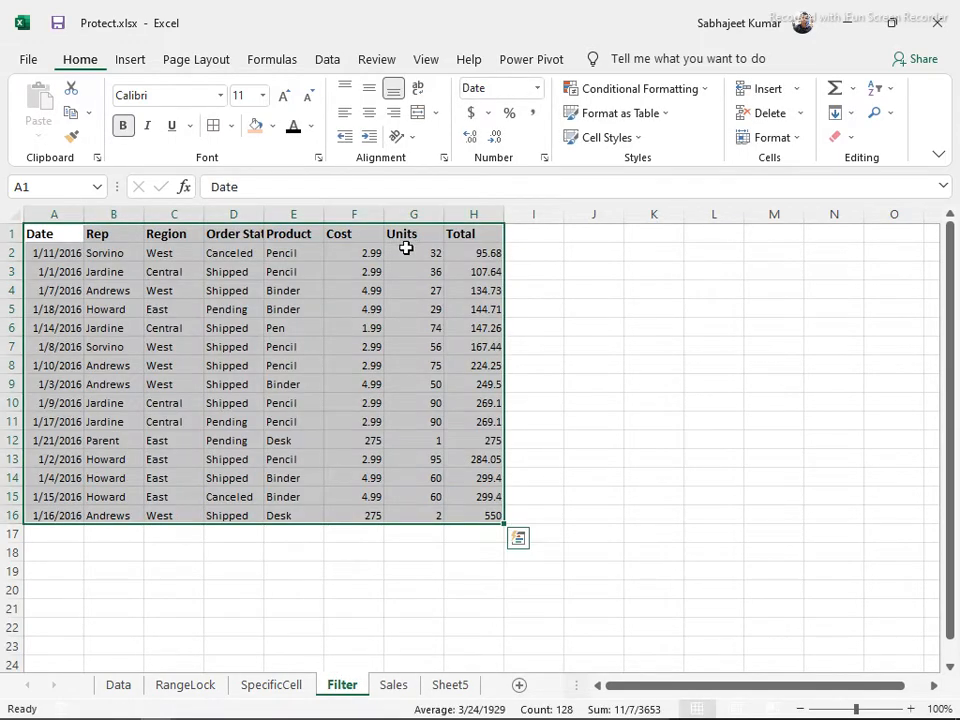
left_click(465, 268)
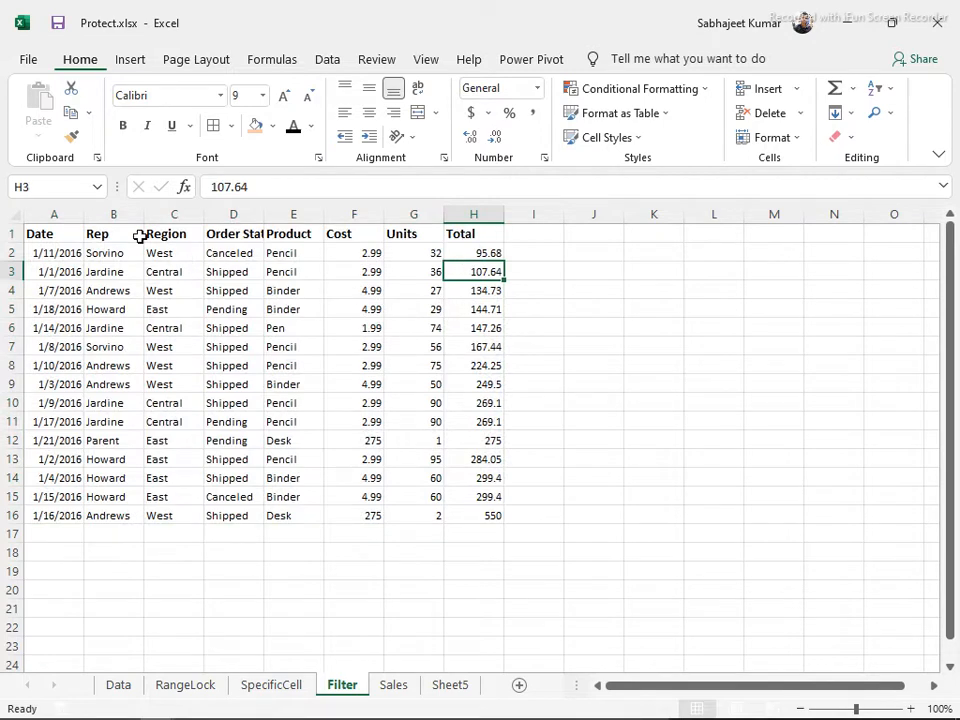
left_click(55, 253)
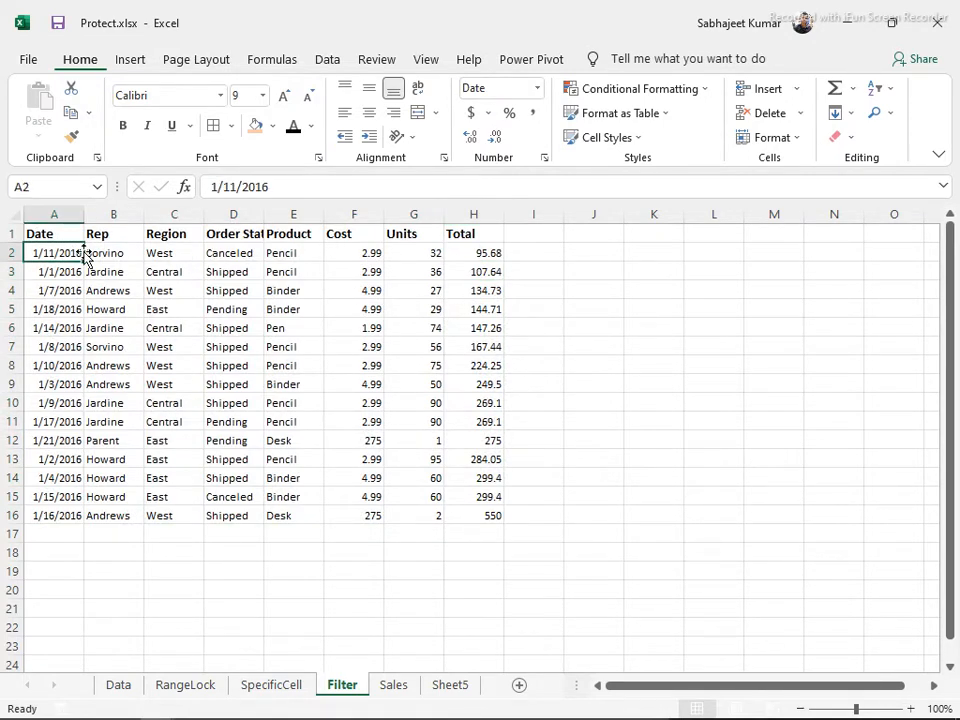
Switch on Data > Filter for the sales table, then select header row A1:H1
left_click(325, 62)
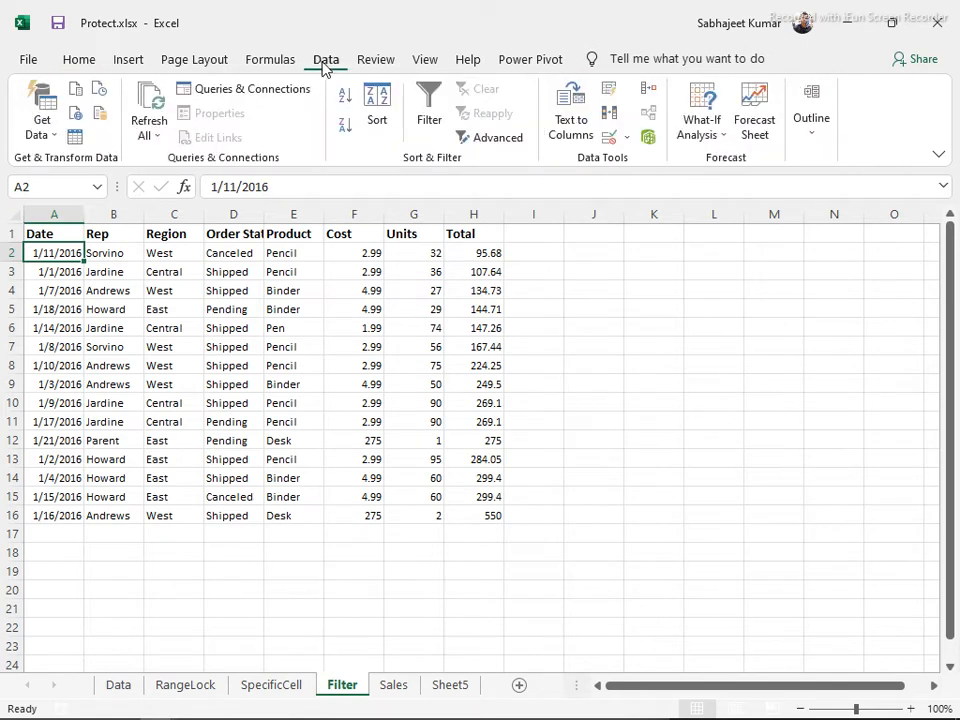
left_click(428, 117)
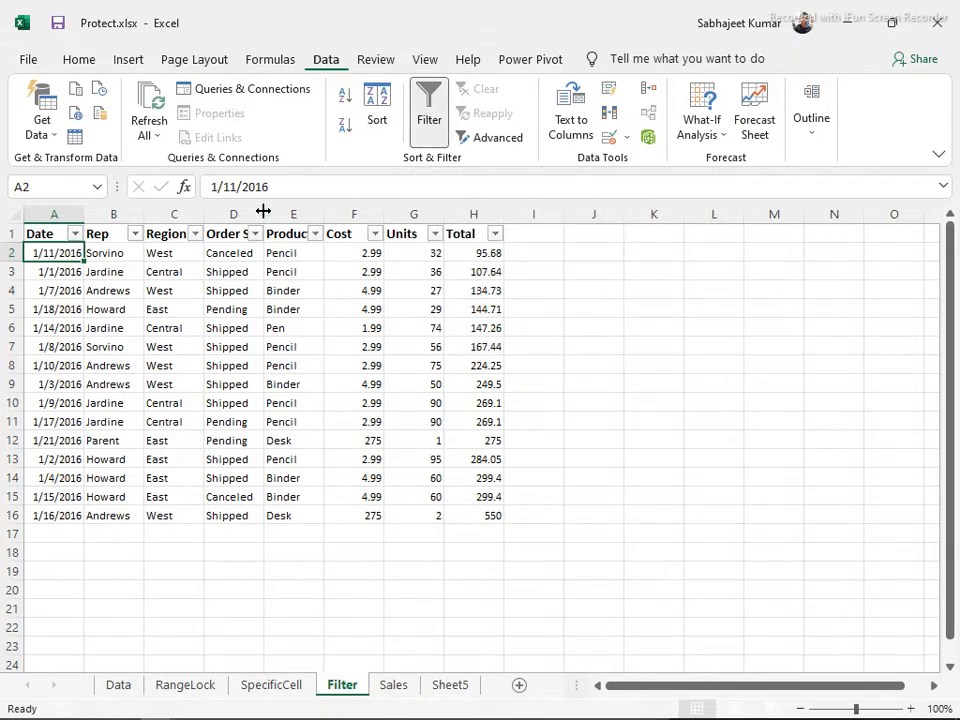
left_click_drag(264, 212, 265, 212)
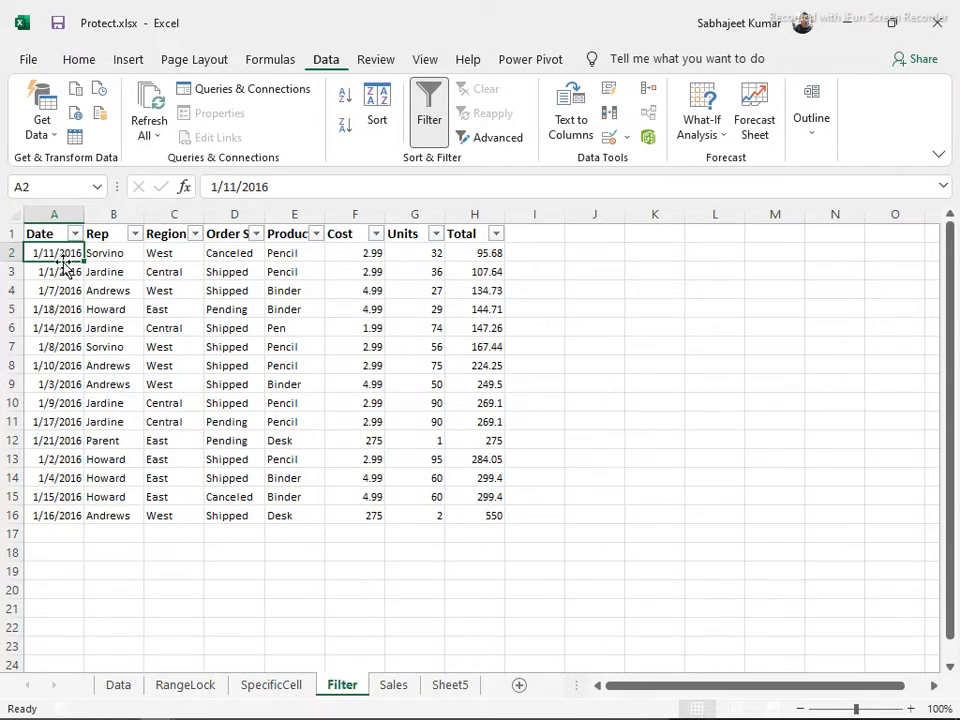
left_click(61, 338)
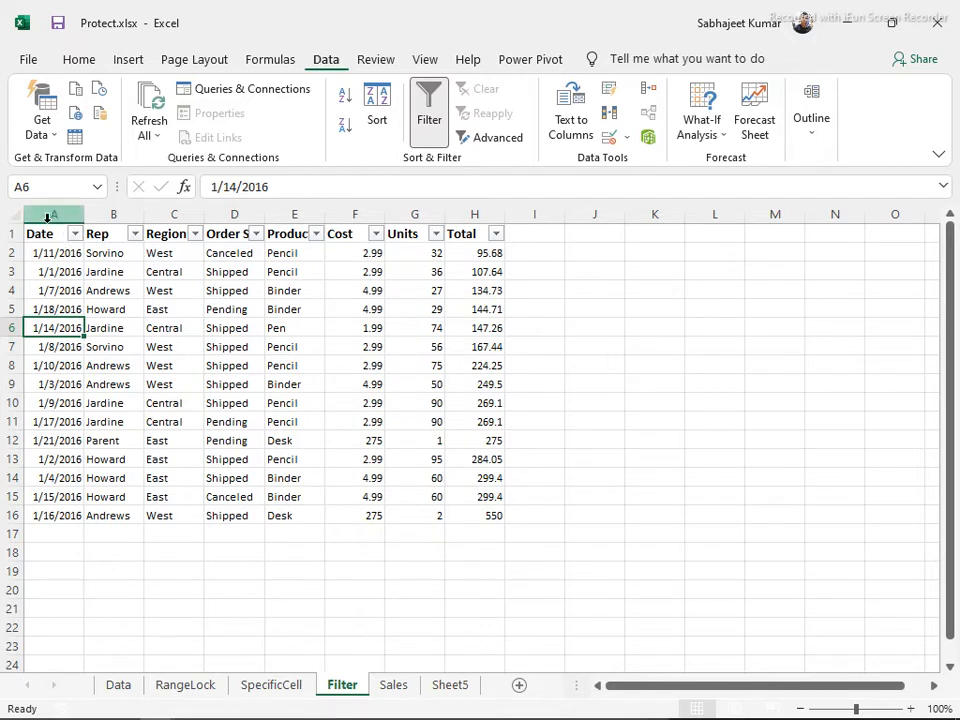
left_click_drag(45, 233, 452, 195)
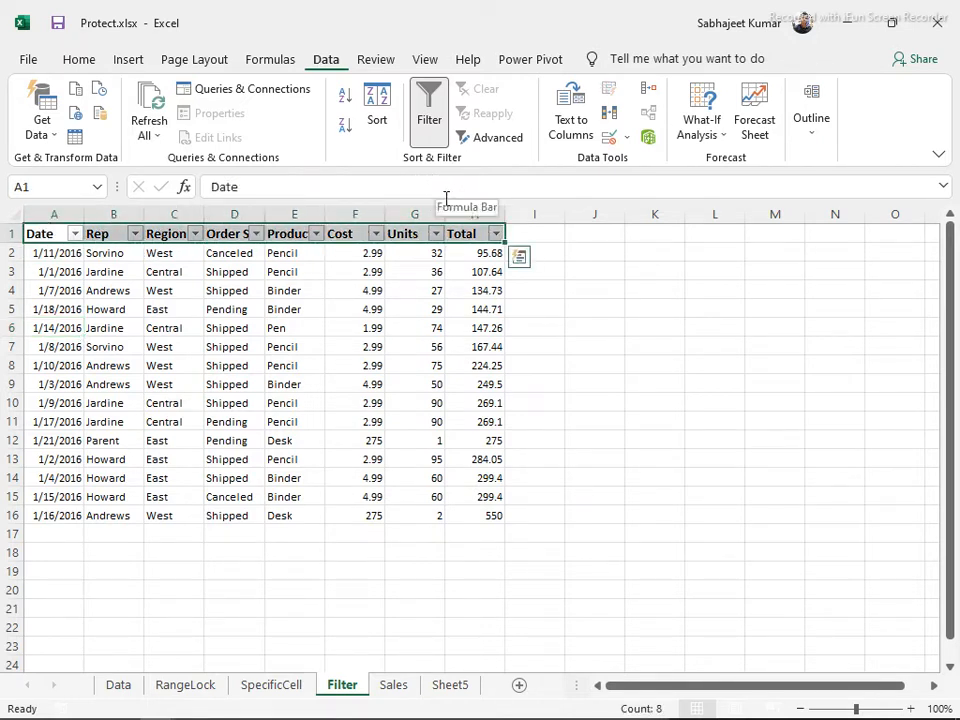
Copy the table headers into J1:Q1 as the criteria header row
key("ctrl+c")
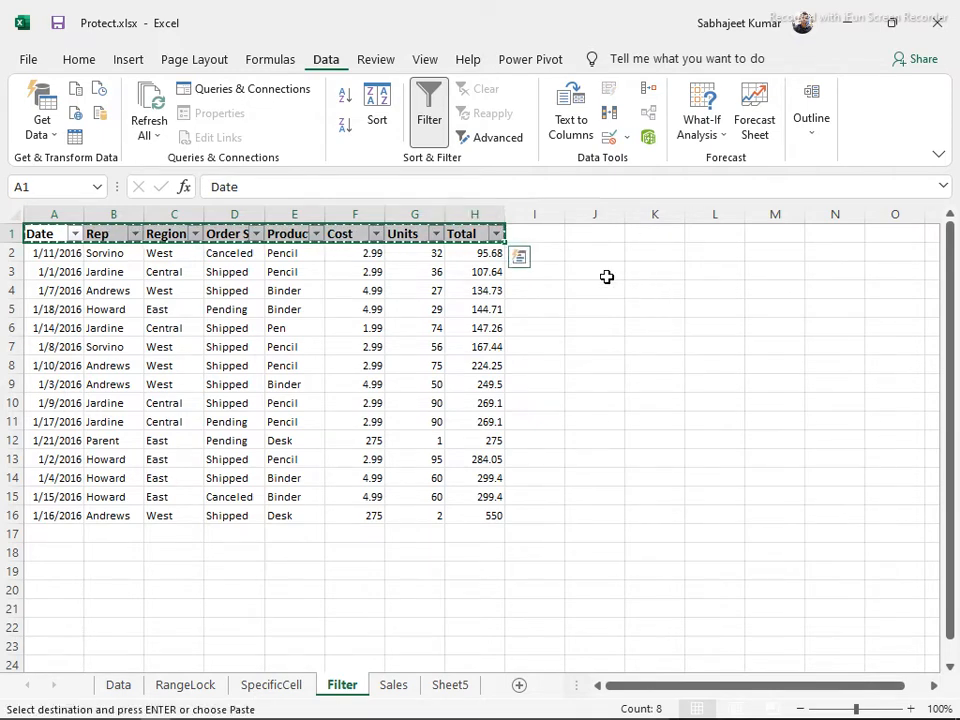
left_click(576, 238)
key("ctrl+v")
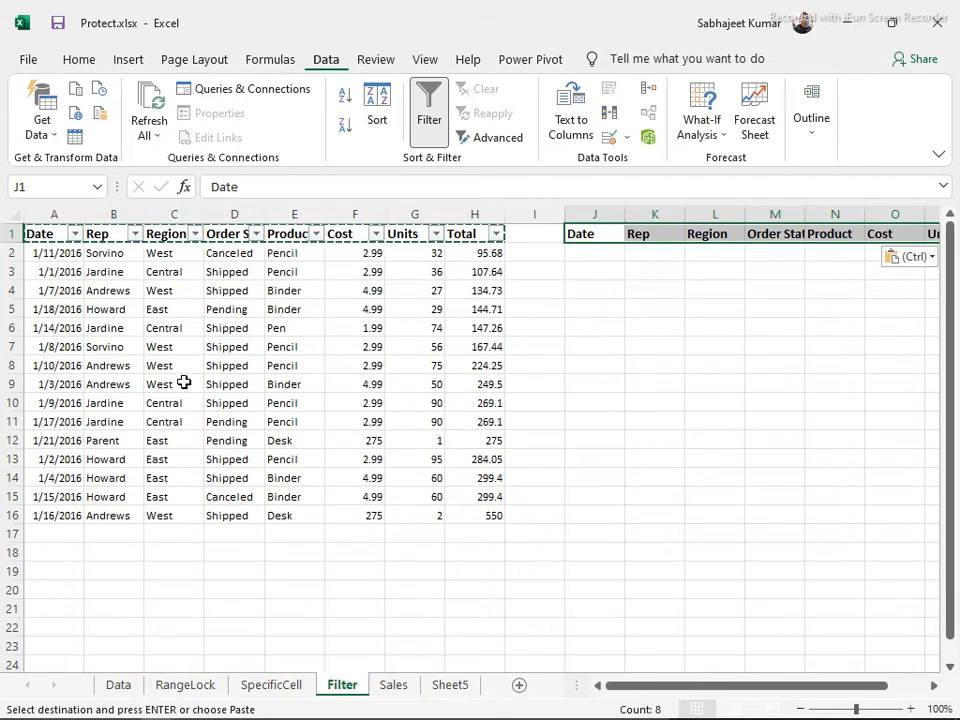
Enter West and Central under Region in L2:L3 and Pencil under Product in N2
left_click(697, 254)
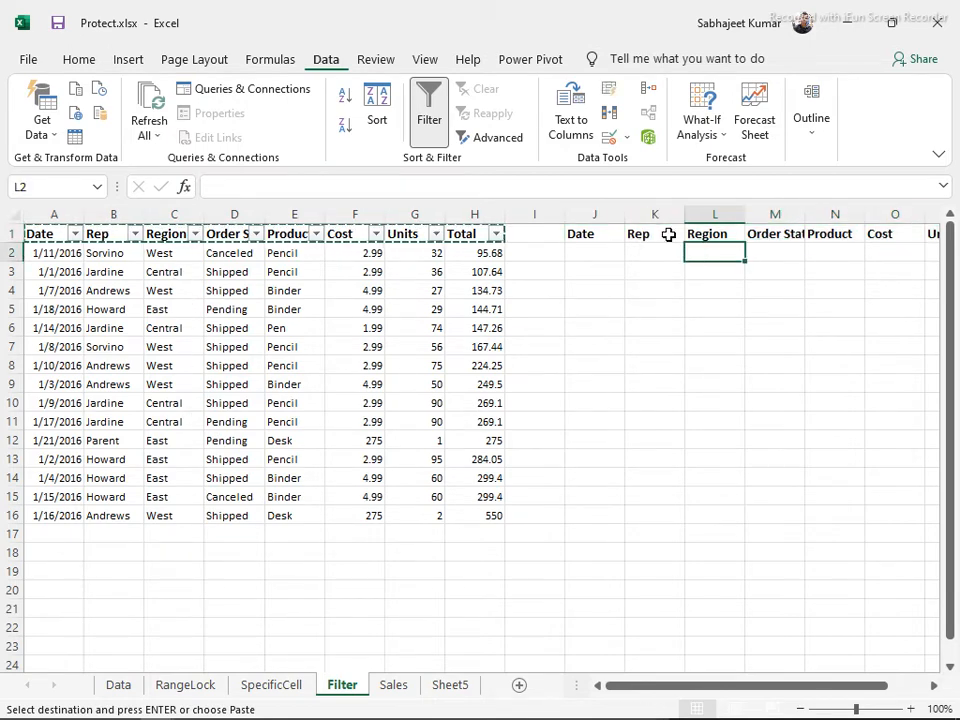
type("West")
key("Return")
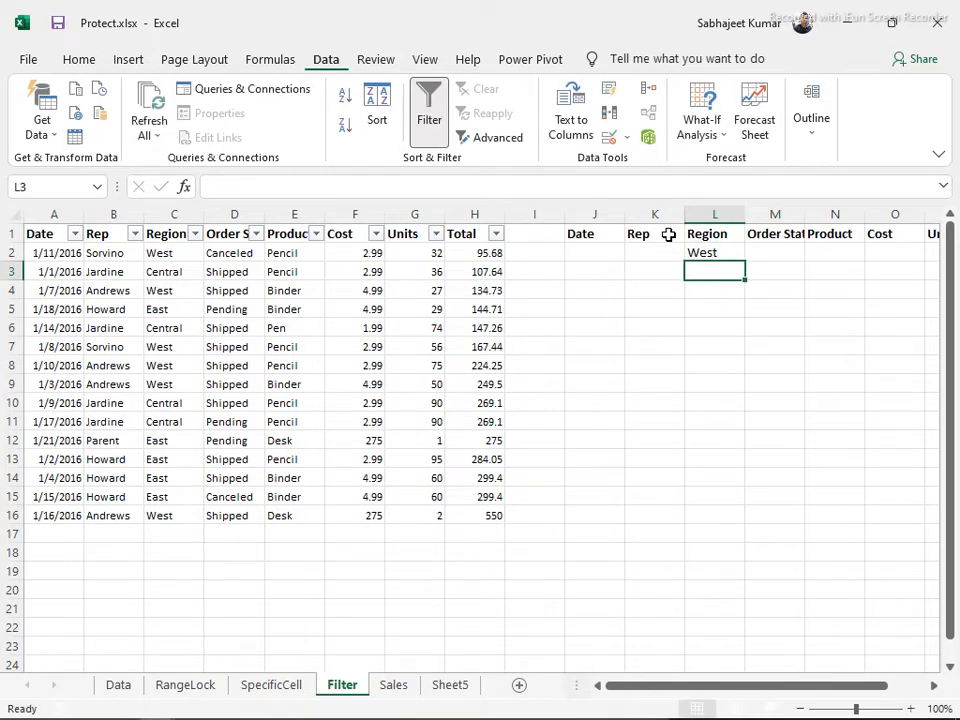
type("Central")
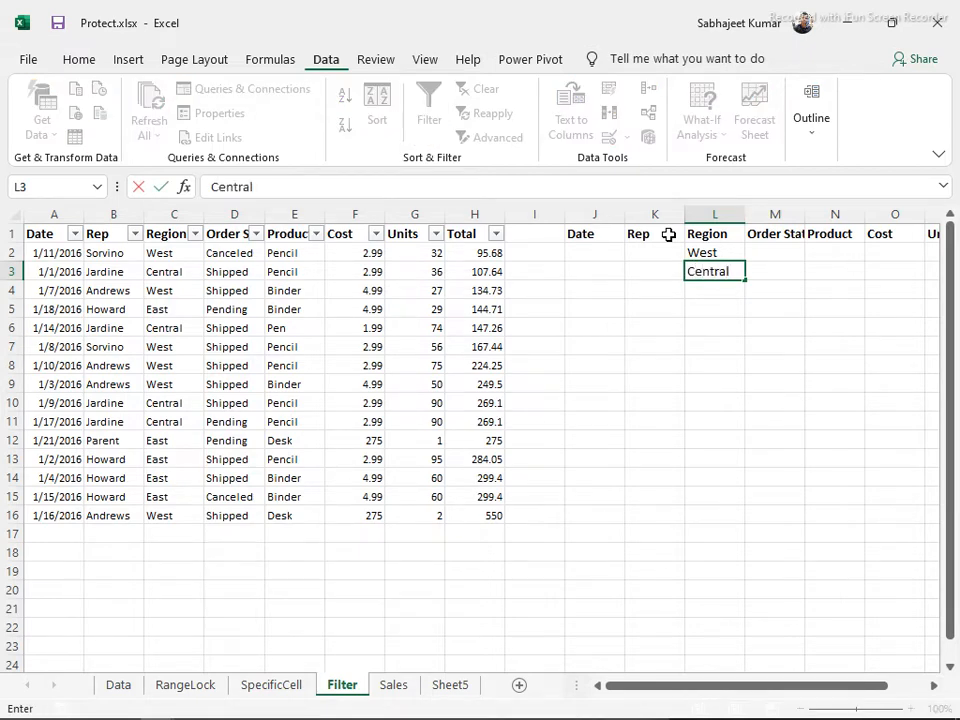
key("Tab")
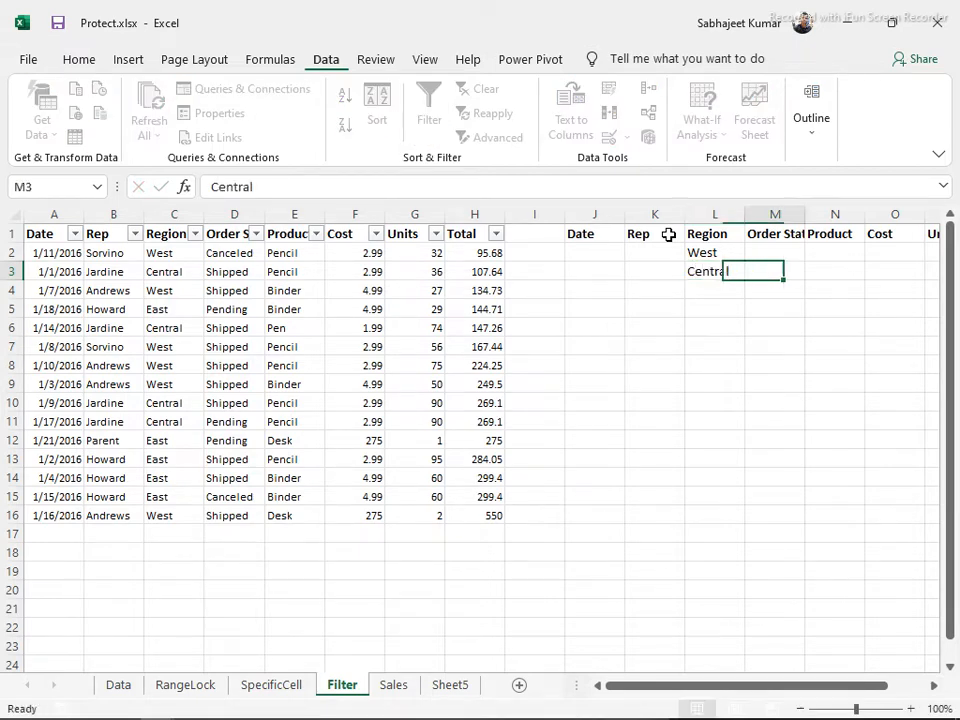
key("Up")
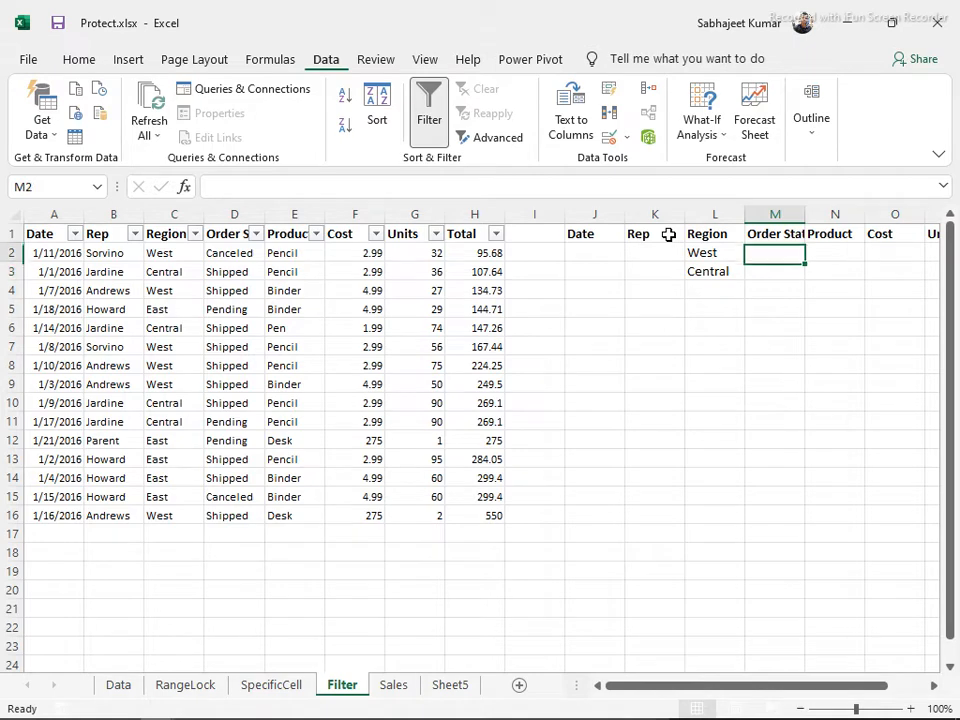
key("Up")
key("Right")
key("Down")
type("P")
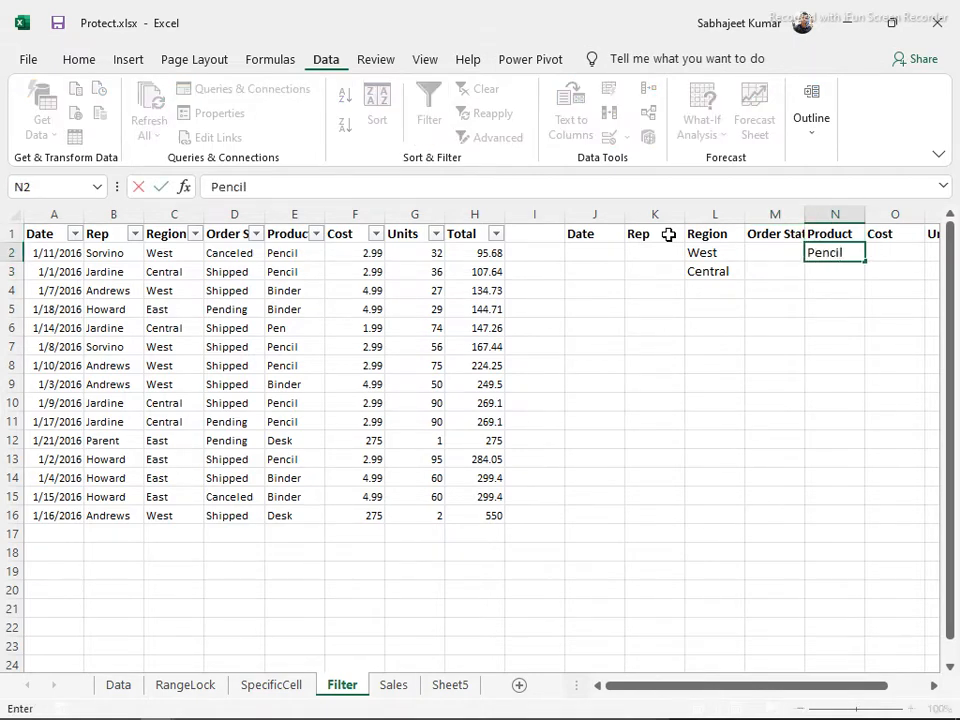
type("encil")
key("Return")
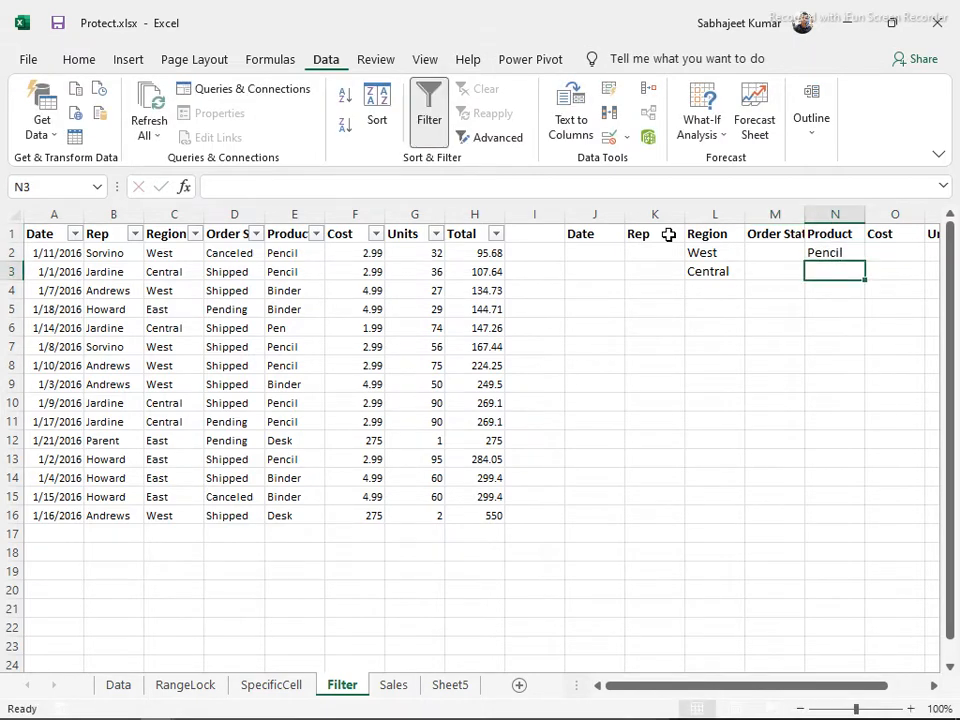
Filter the Region column to show only Central rows
left_click(416, 363)
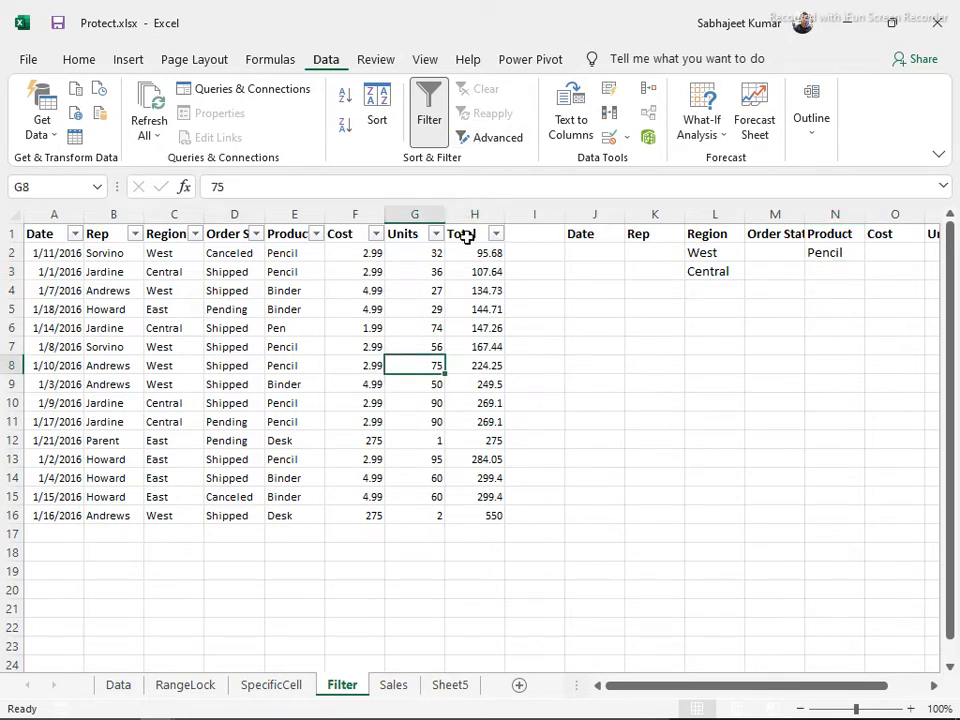
left_click(436, 233)
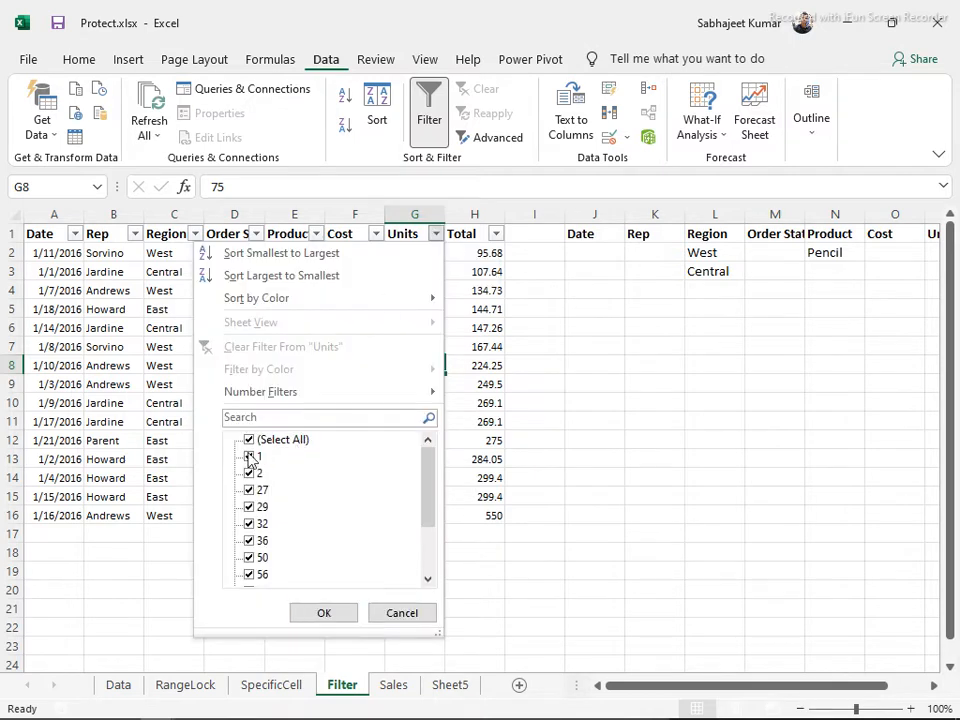
left_click(195, 233)
left_click(195, 233)
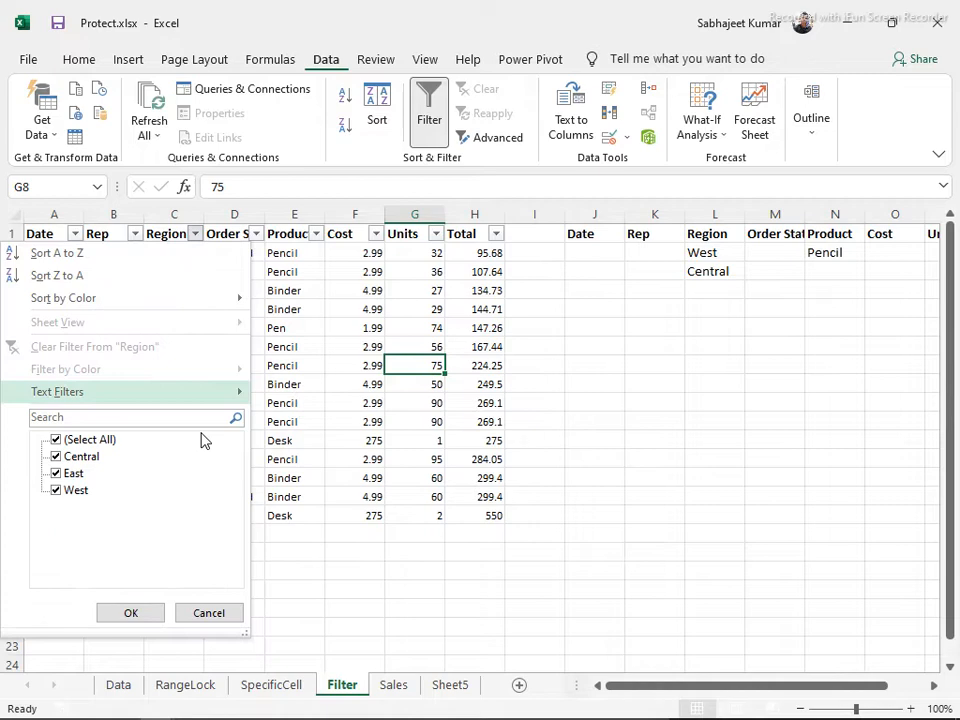
left_click(62, 490)
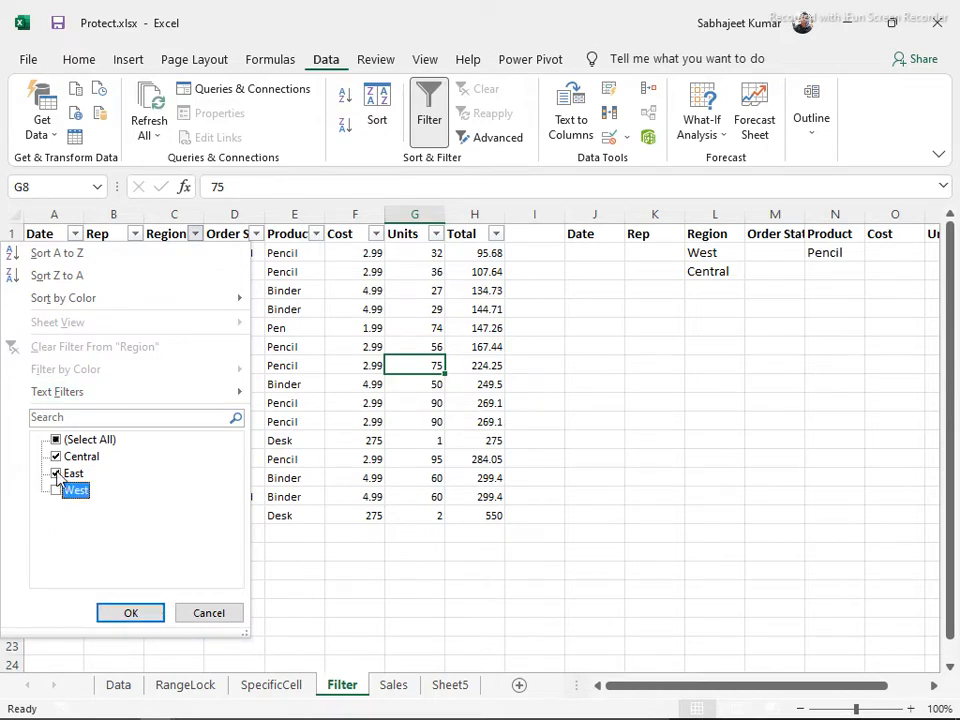
left_click(57, 476)
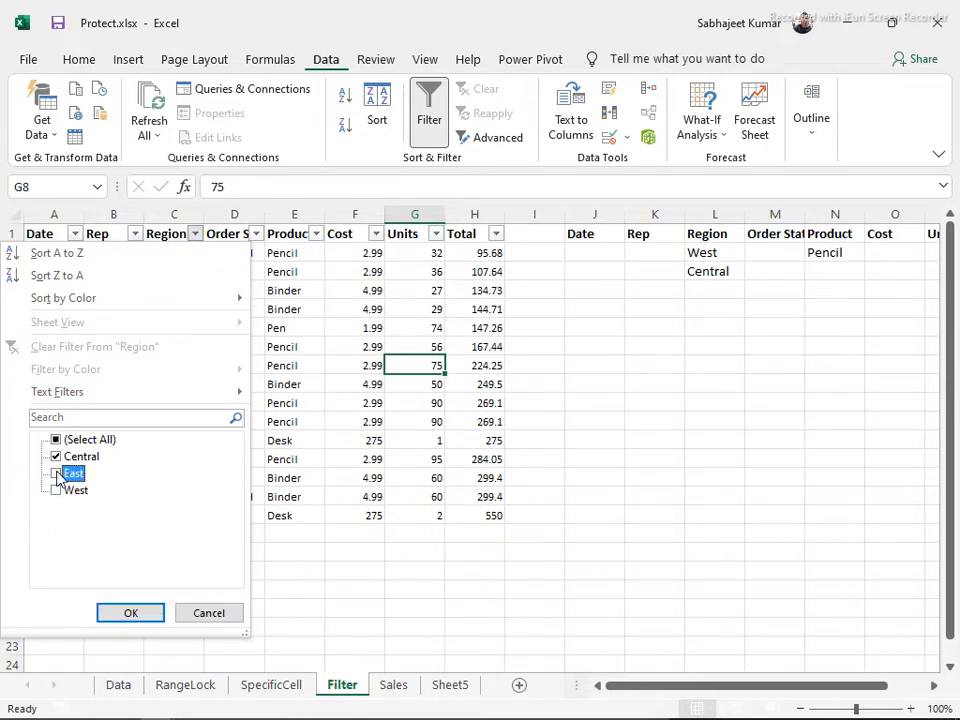
left_click(141, 621)
Turn AutoFilter off with Ctrl+Shift+L so all 15 rows show again
left_click(174, 266)
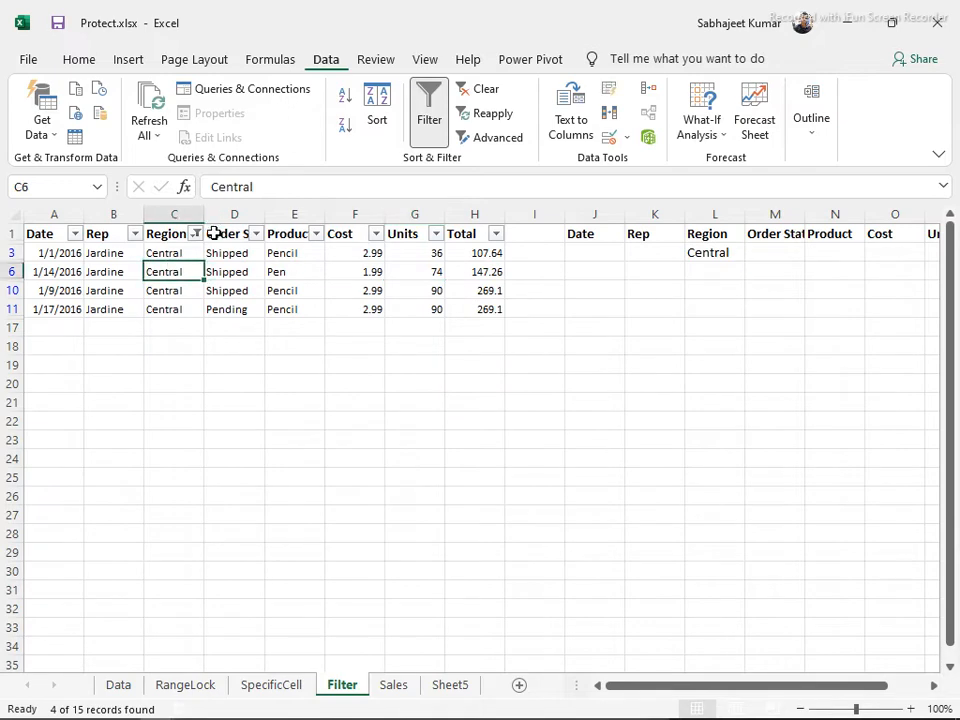
key("ctrl+shift+l")
left_click(314, 312)
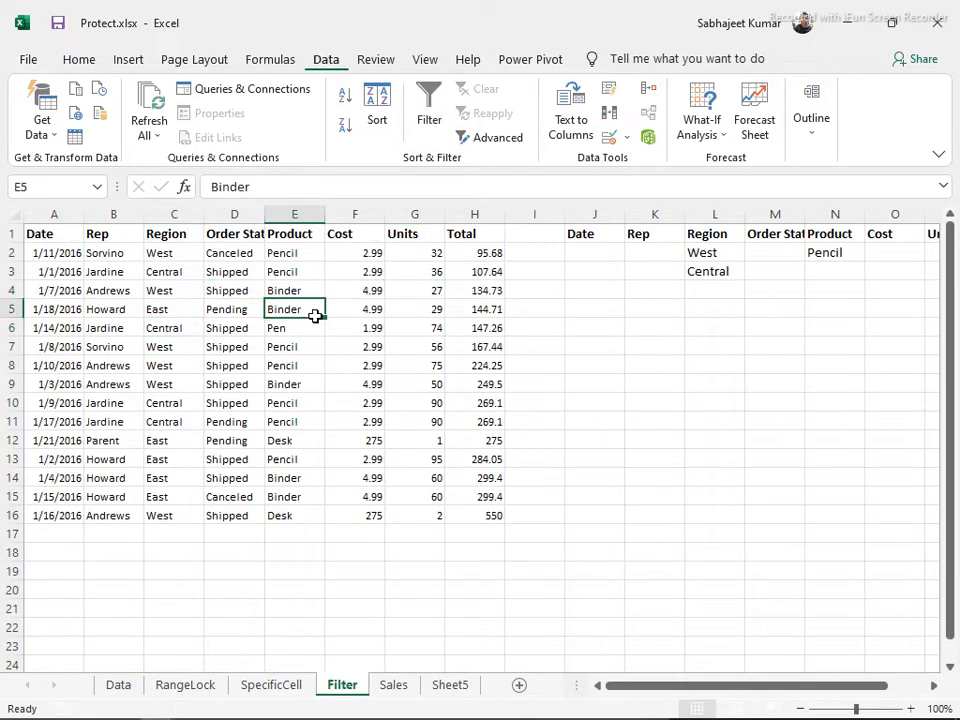
Run Advanced Filter copying to another location, criteria range J1:Q3, output at J7
left_click(496, 146)
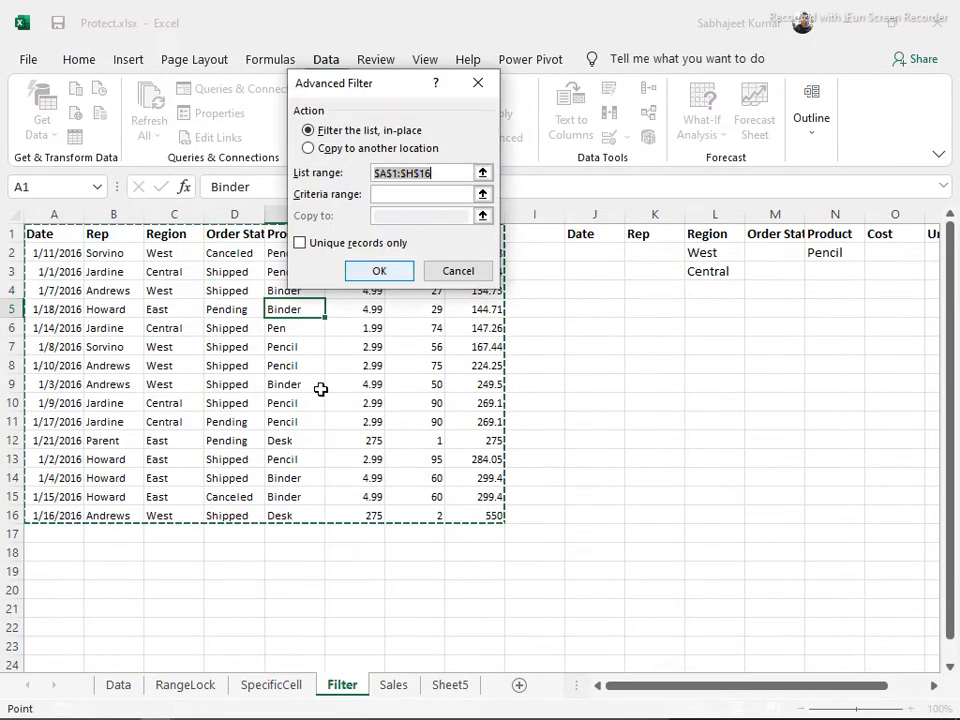
left_click_drag(349, 86, 567, 322)
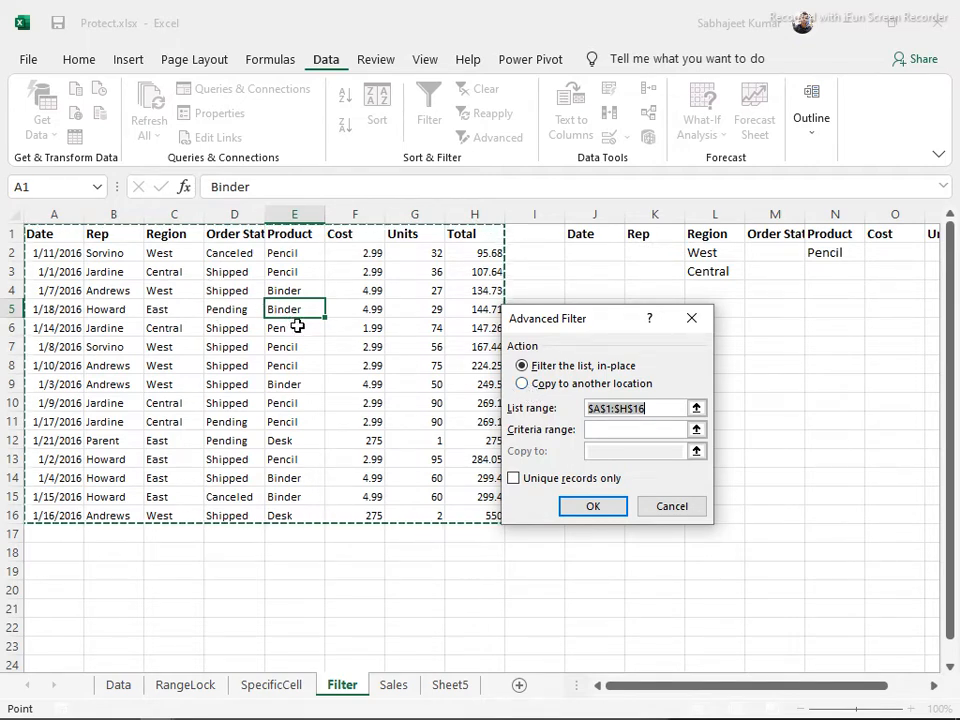
left_click(522, 384)
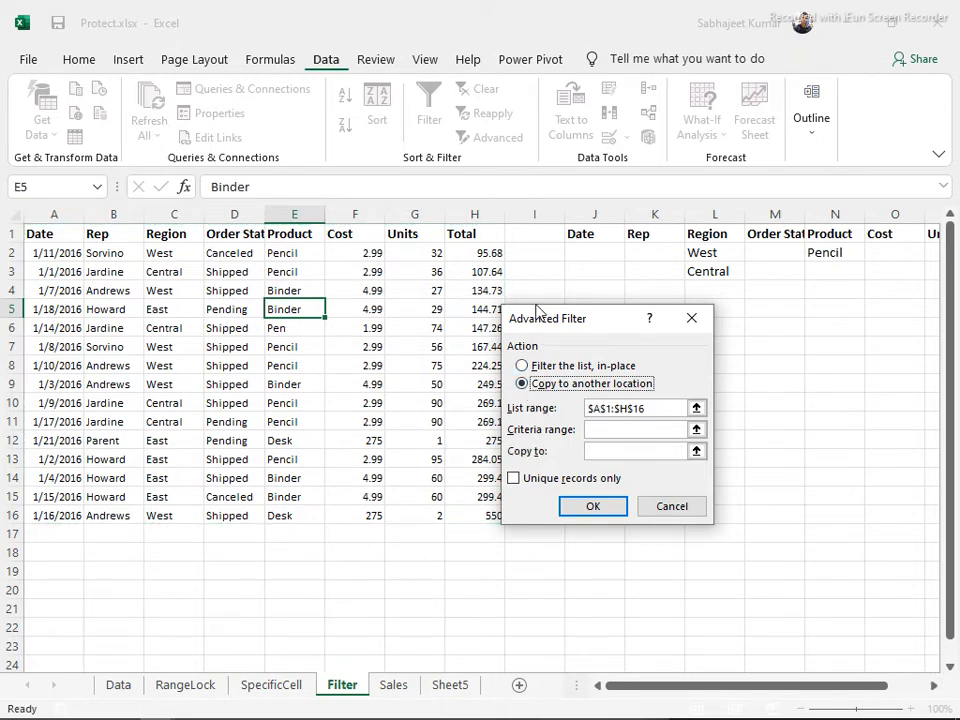
left_click_drag(557, 330, 455, 283)
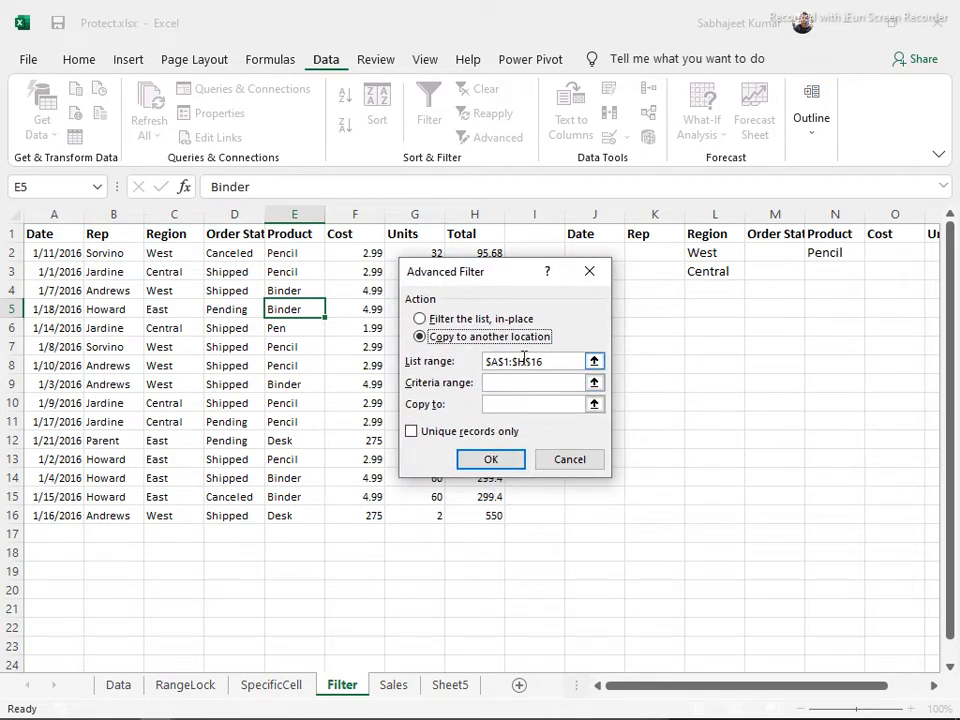
left_click(503, 385)
left_click(509, 384)
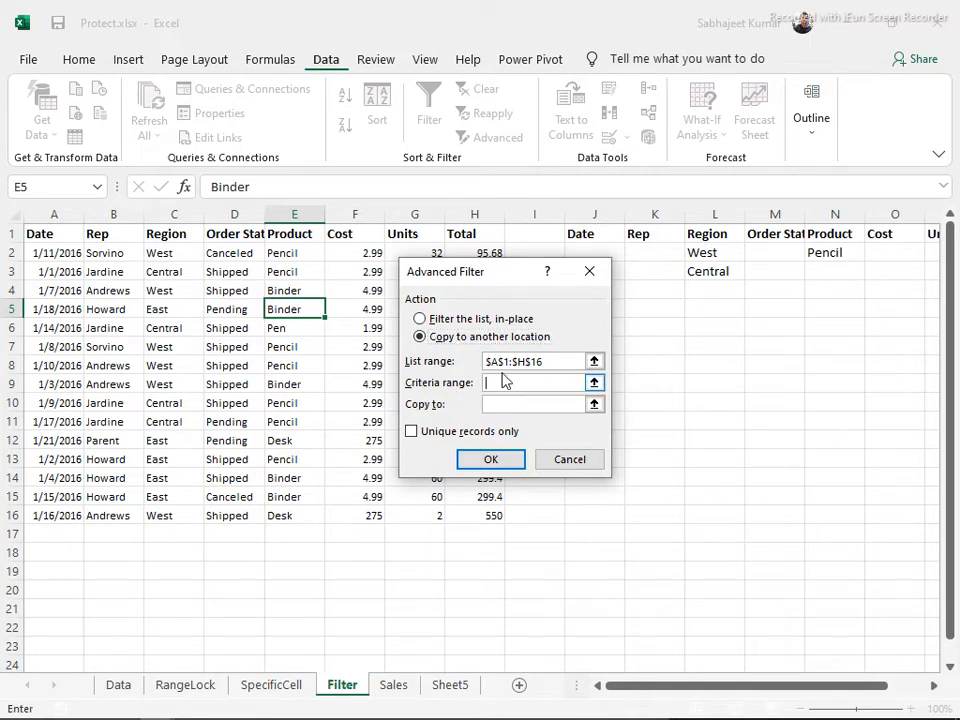
left_click_drag(493, 274, 408, 208)
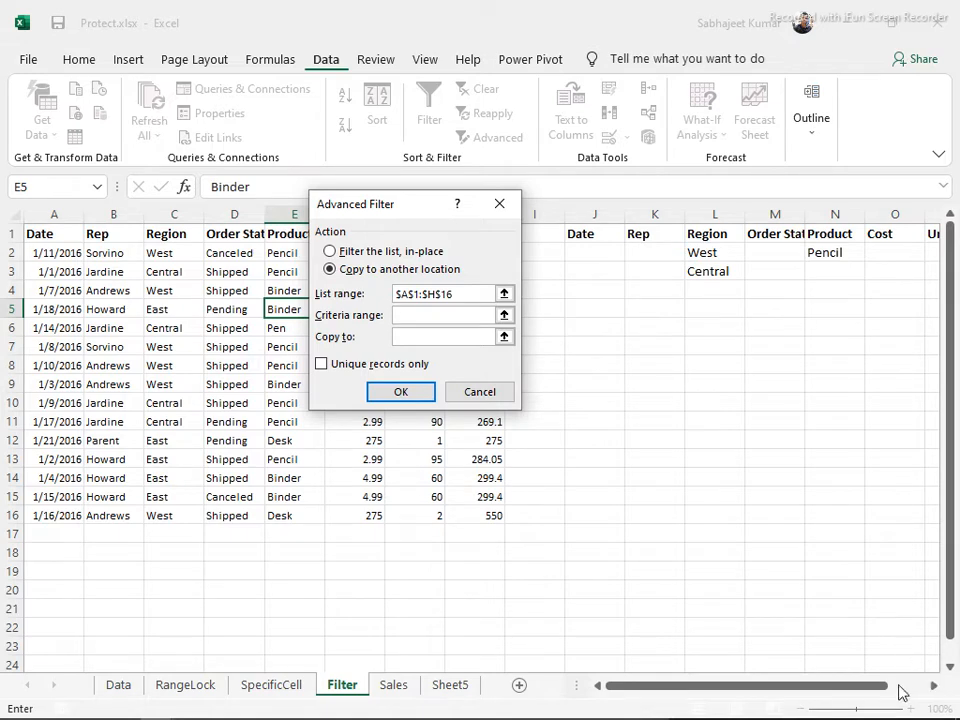
left_click(585, 237)
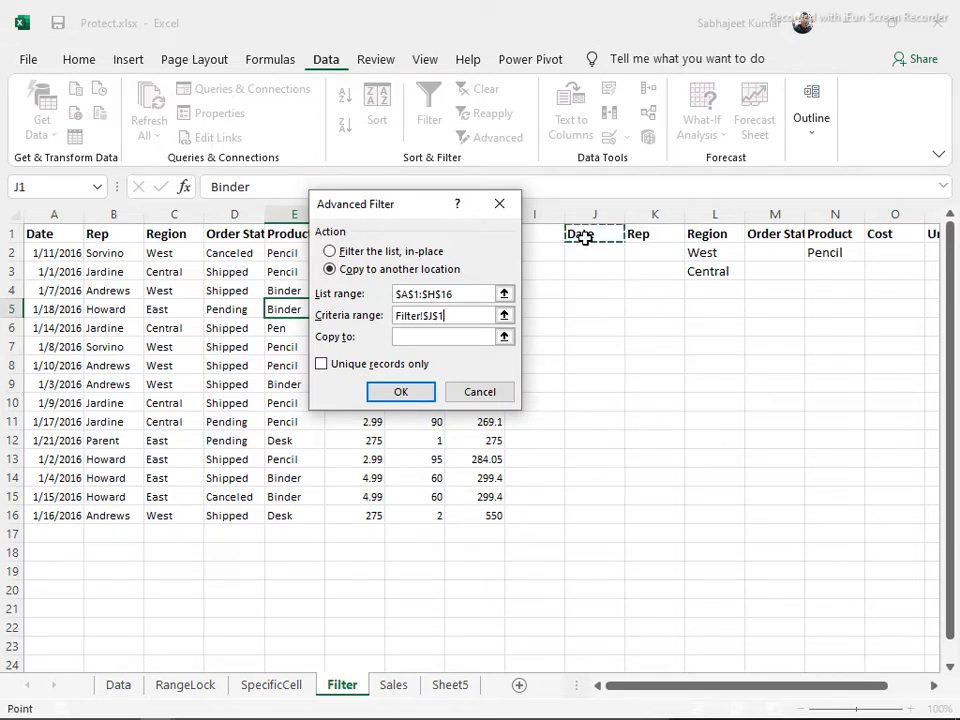
key("shift+Right")
key("shift+Right")
key("shift+Right")
key("shift+Right")
key("shift+Right")
key("shift+Right")
key("shift+Right")
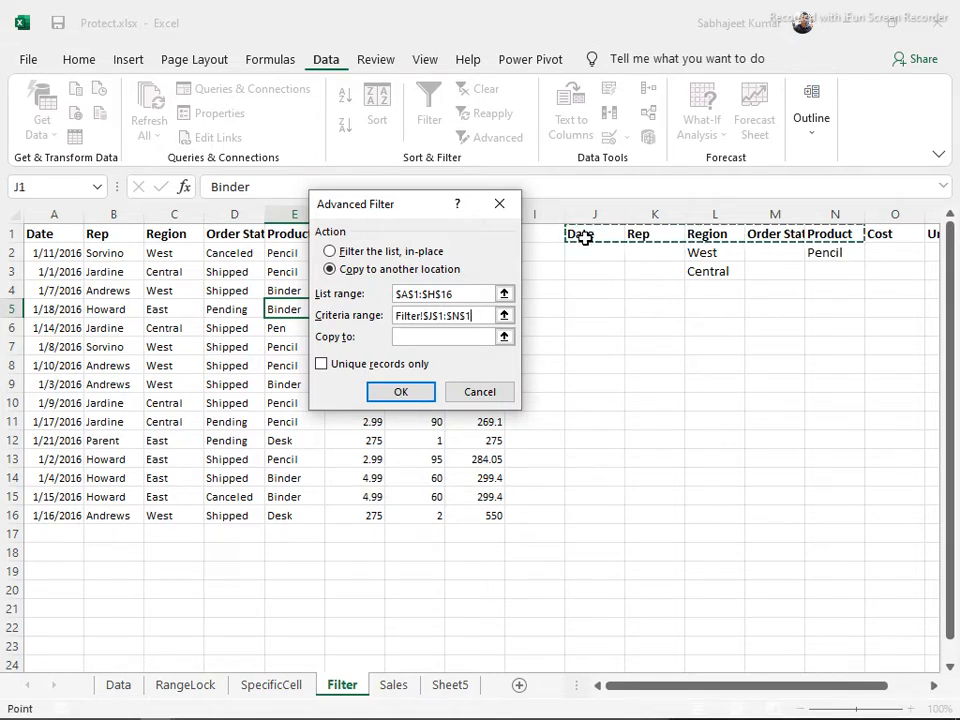
key("shift+Down")
key("shift+Down")
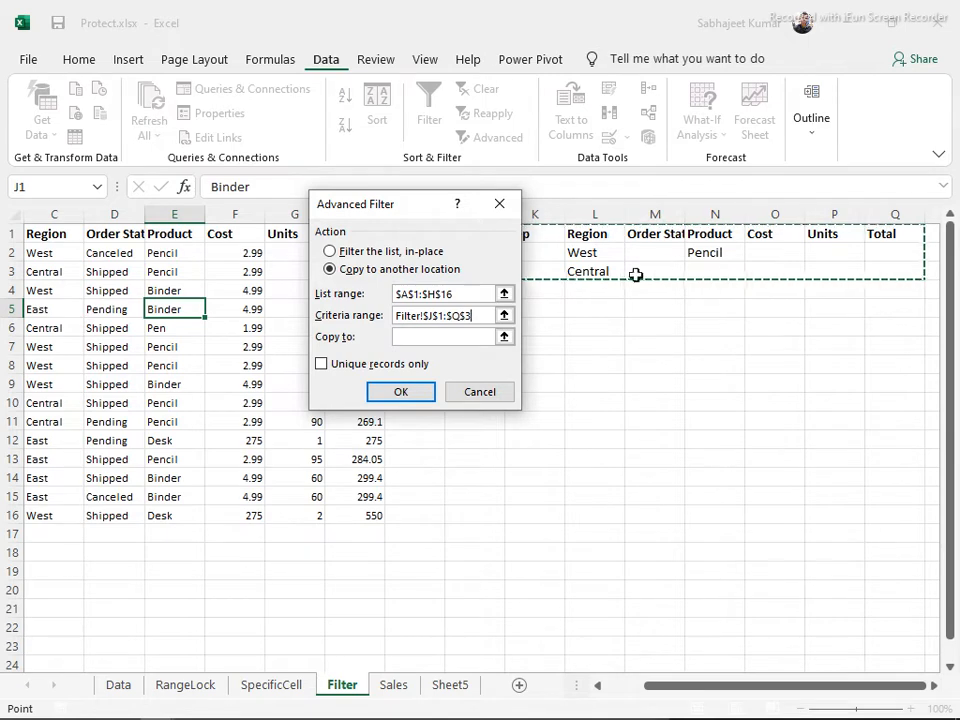
left_click(419, 339)
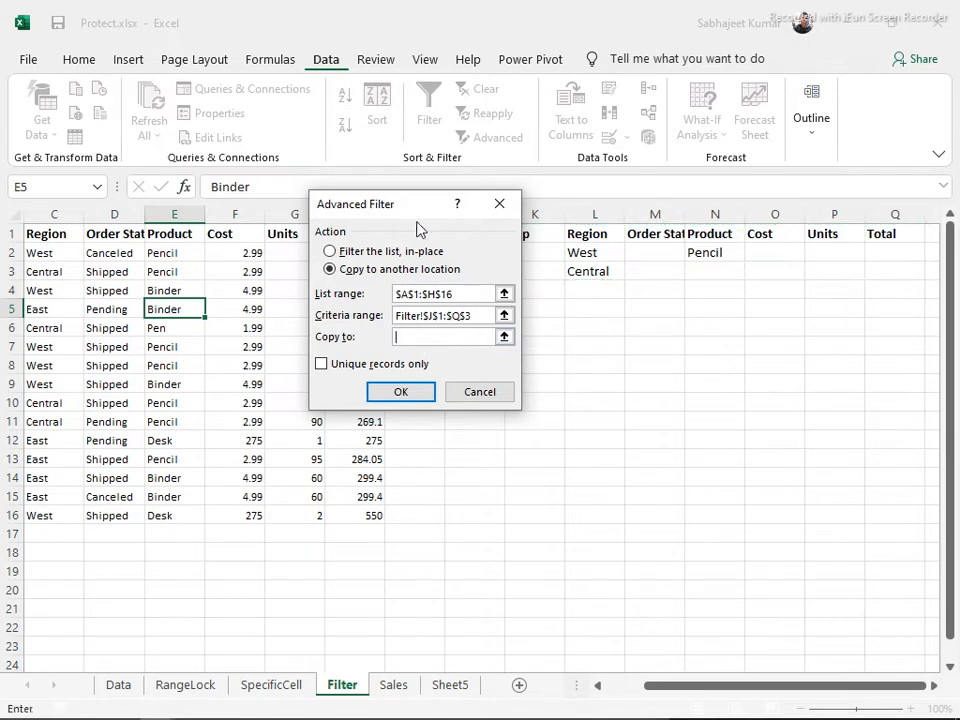
left_click_drag(414, 210, 666, 60)
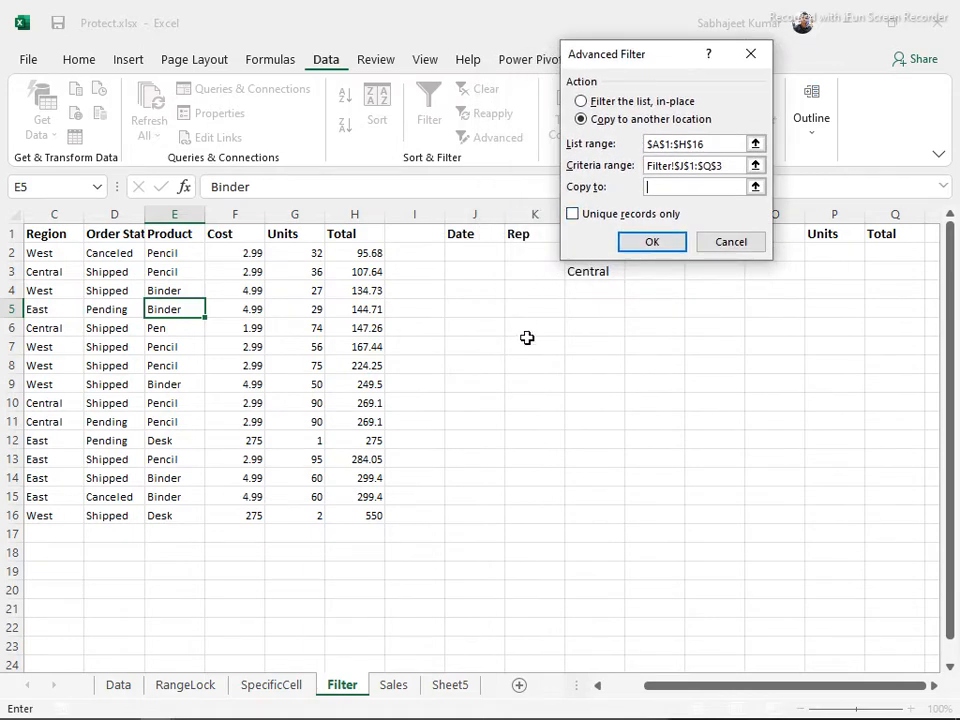
left_click(470, 343)
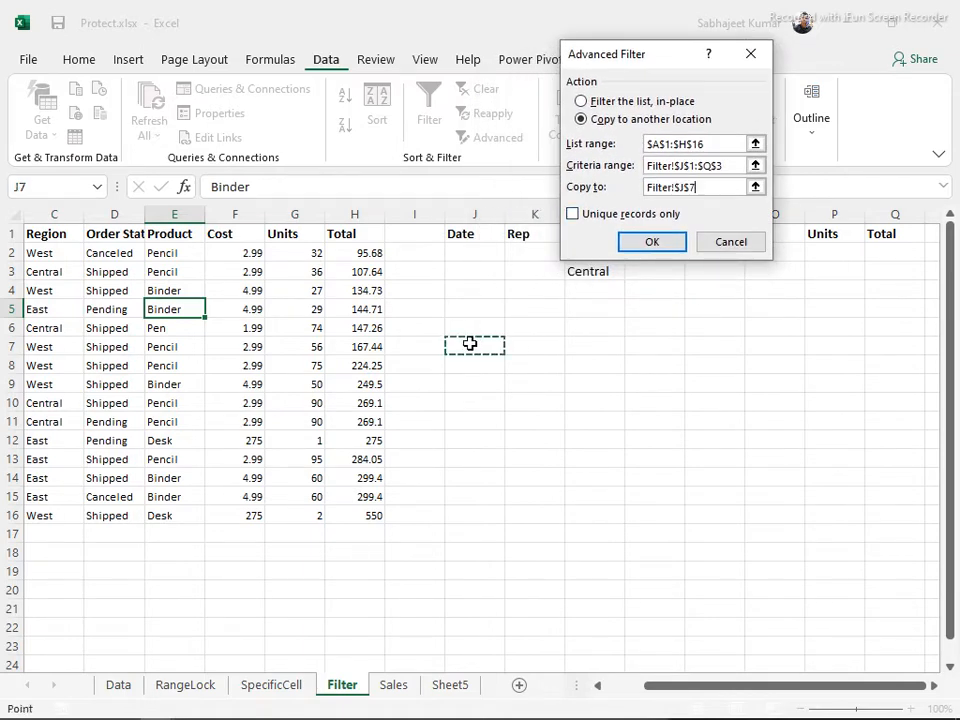
left_click(639, 245)
Check the copied Region and Product values in J7:Q14 against the J1:Q3 criteria
left_click_drag(486, 240, 878, 265)
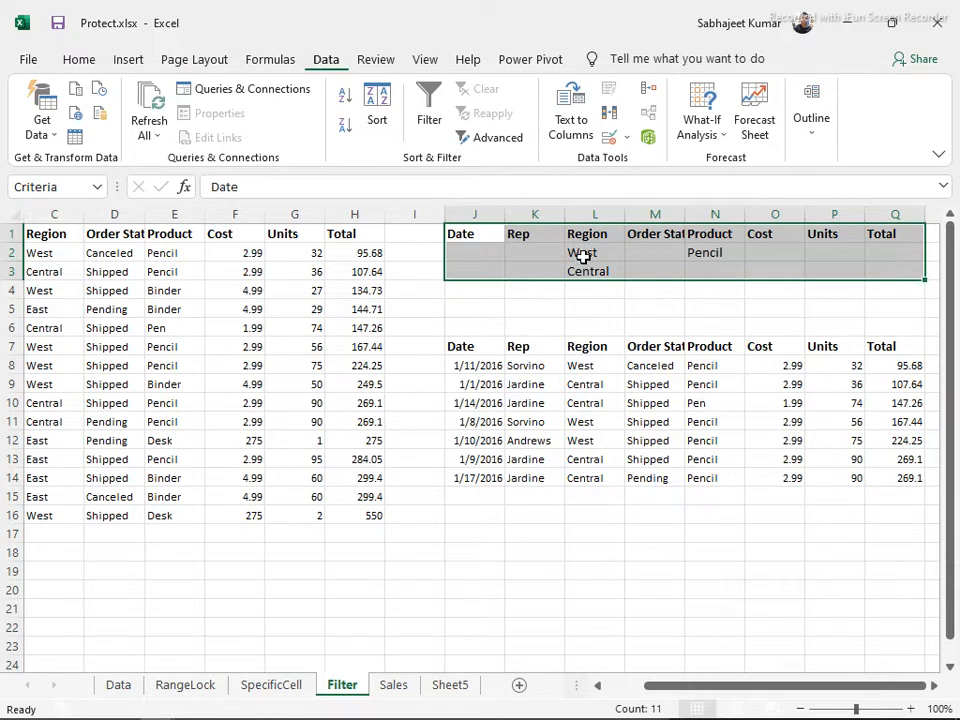
left_click_drag(601, 366, 614, 479)
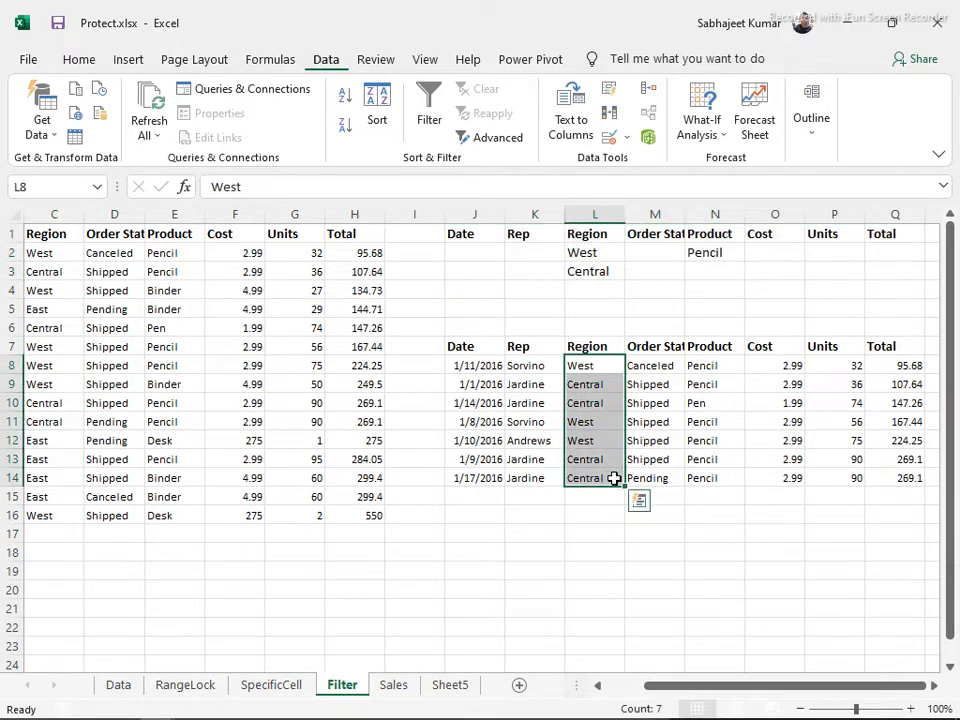
left_click_drag(705, 365, 741, 478)
left_click(713, 407)
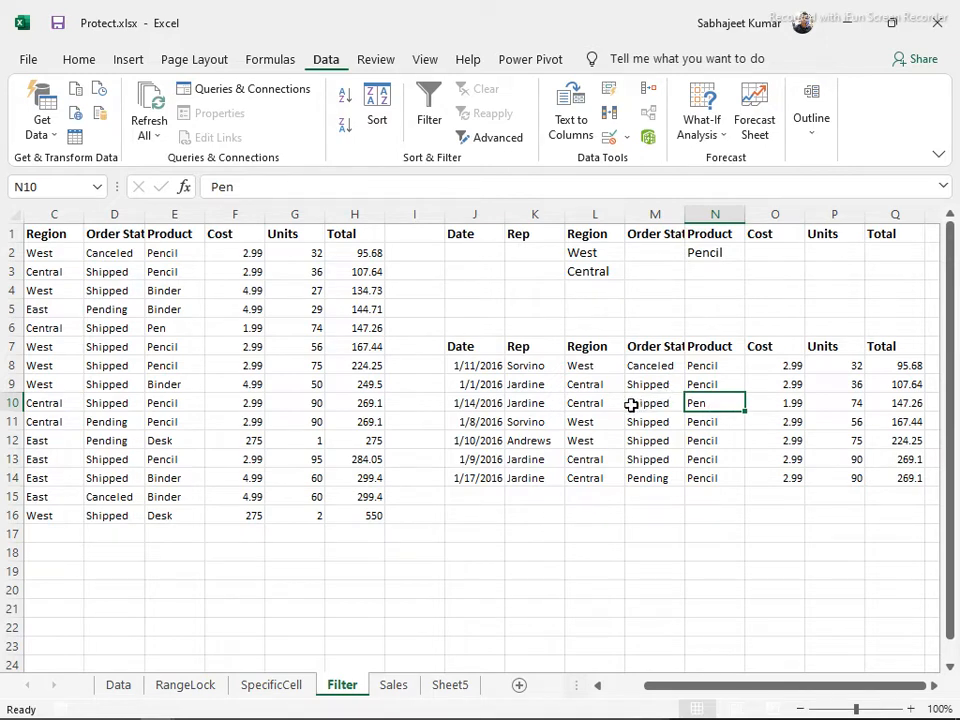
left_click(716, 248)
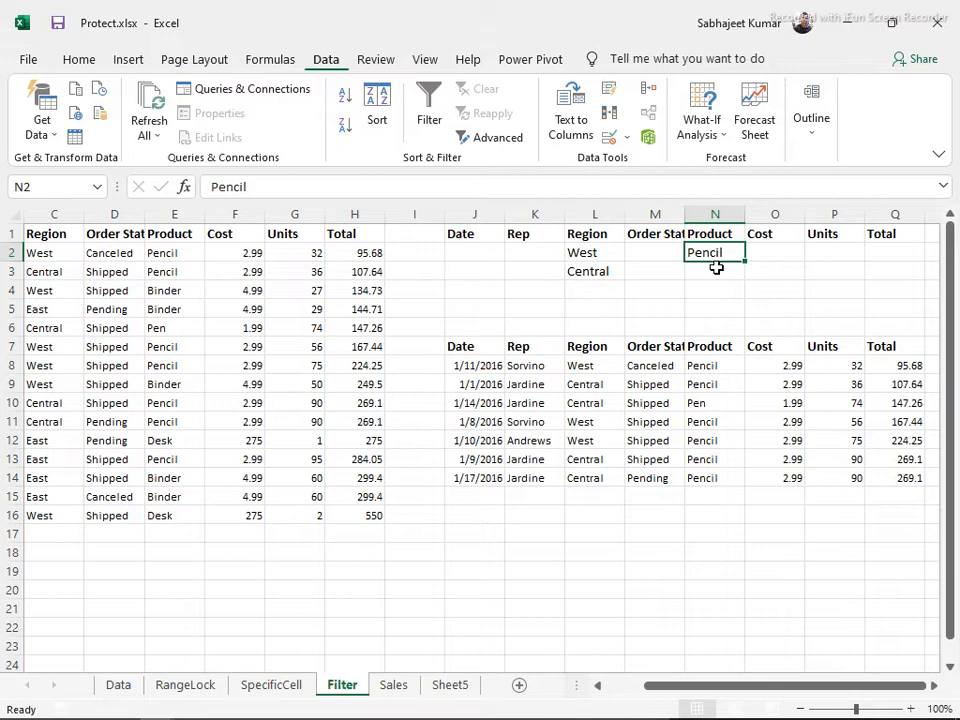
left_click(717, 272)
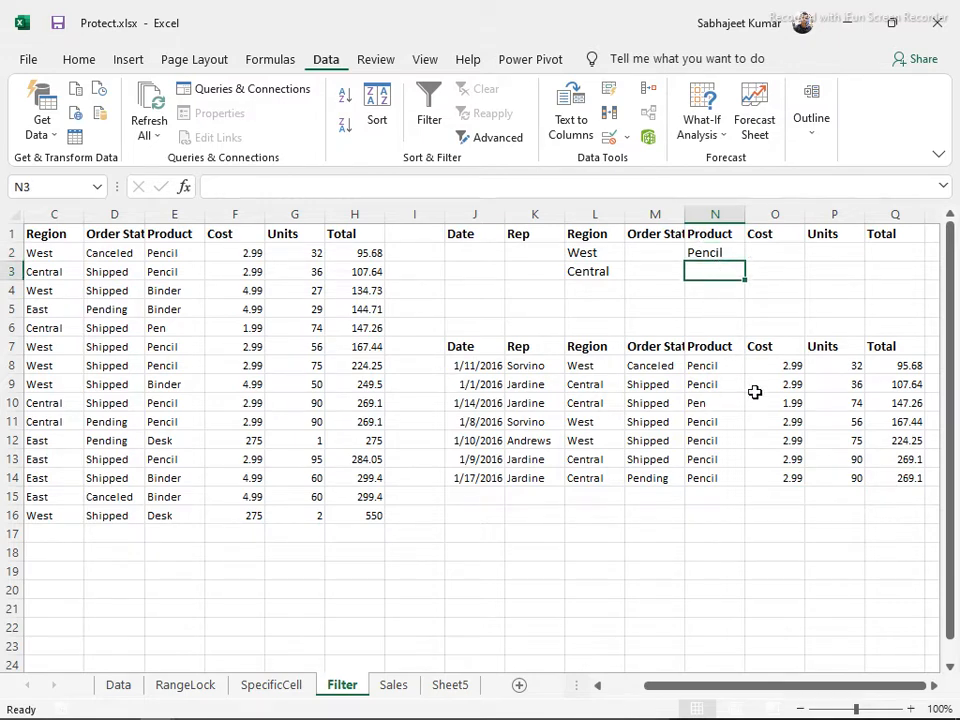
left_click(703, 401)
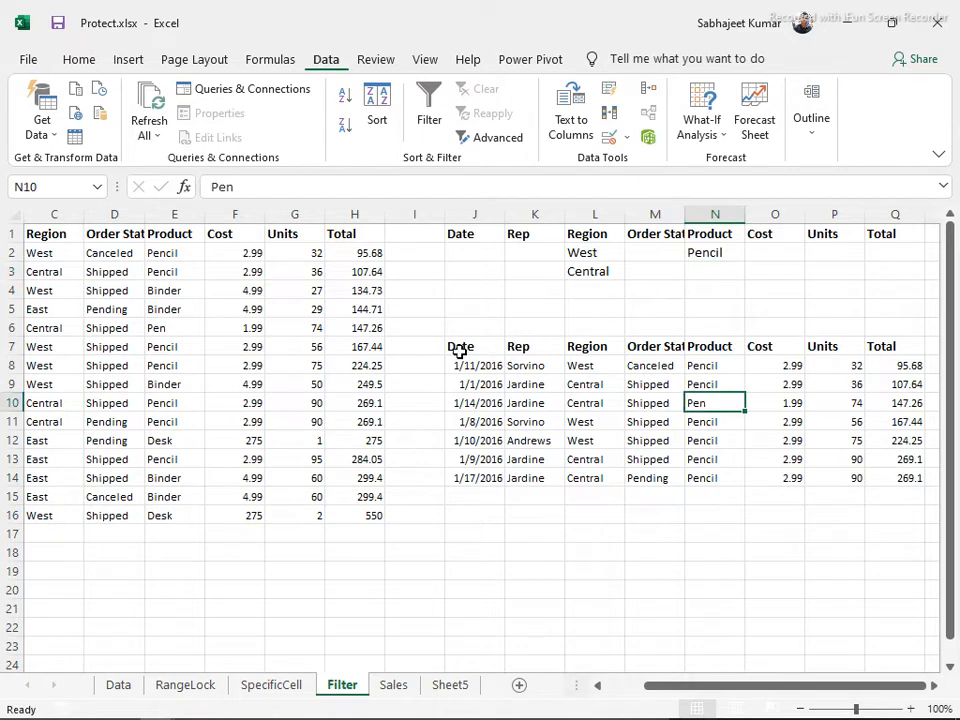
left_click_drag(457, 348, 866, 476)
Clear the previously copied output rows below the criteria block
key("Delete")
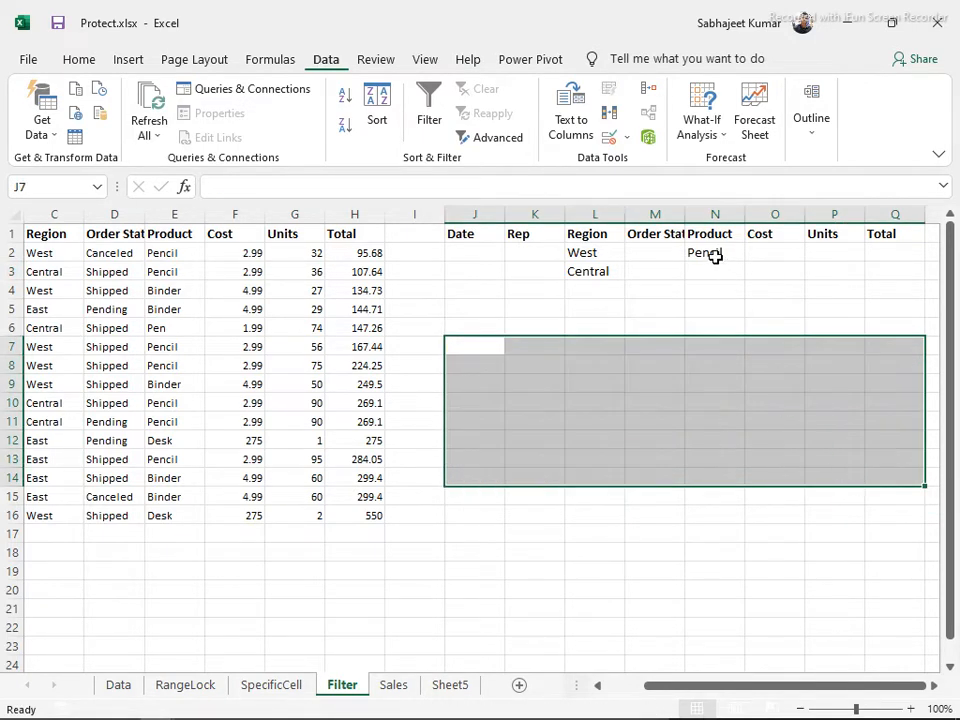
left_click(716, 257)
left_click_drag(716, 268, 747, 379)
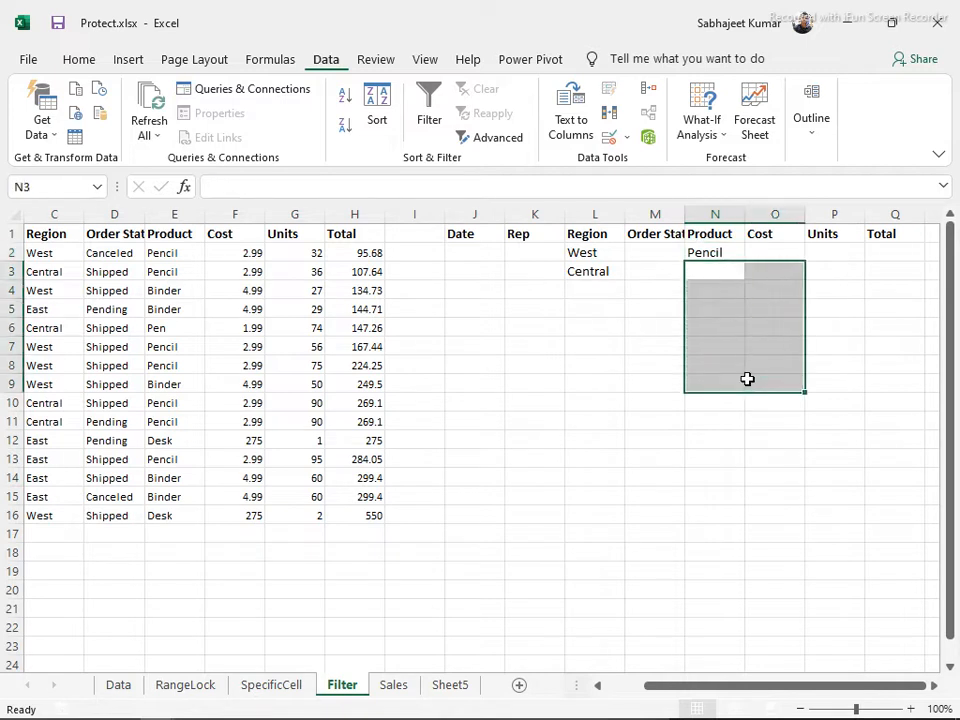
left_click(674, 271)
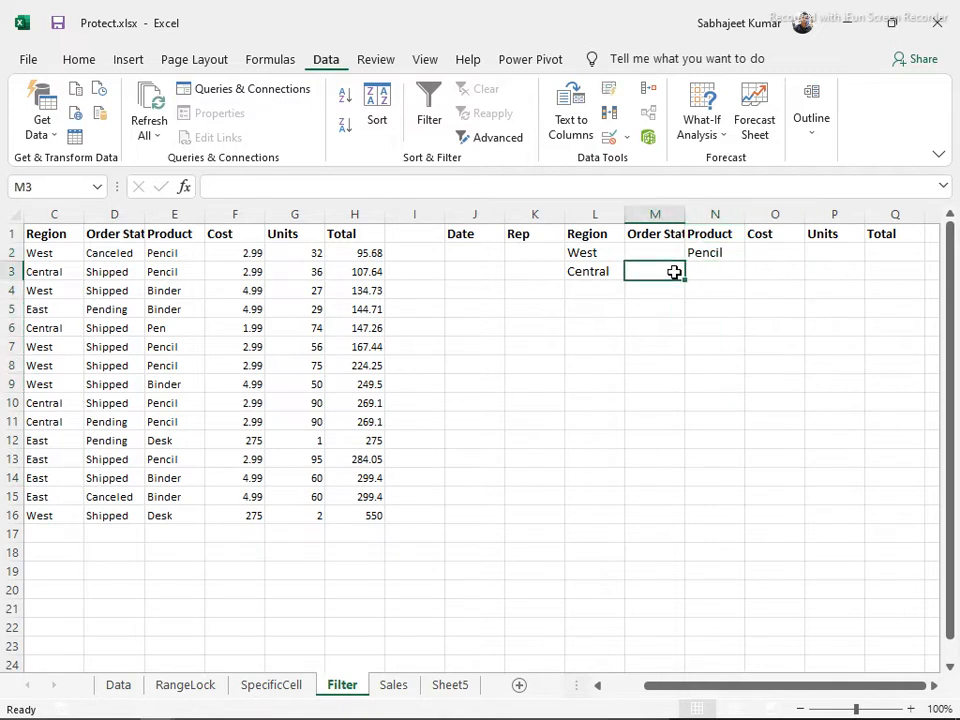
left_click(252, 296)
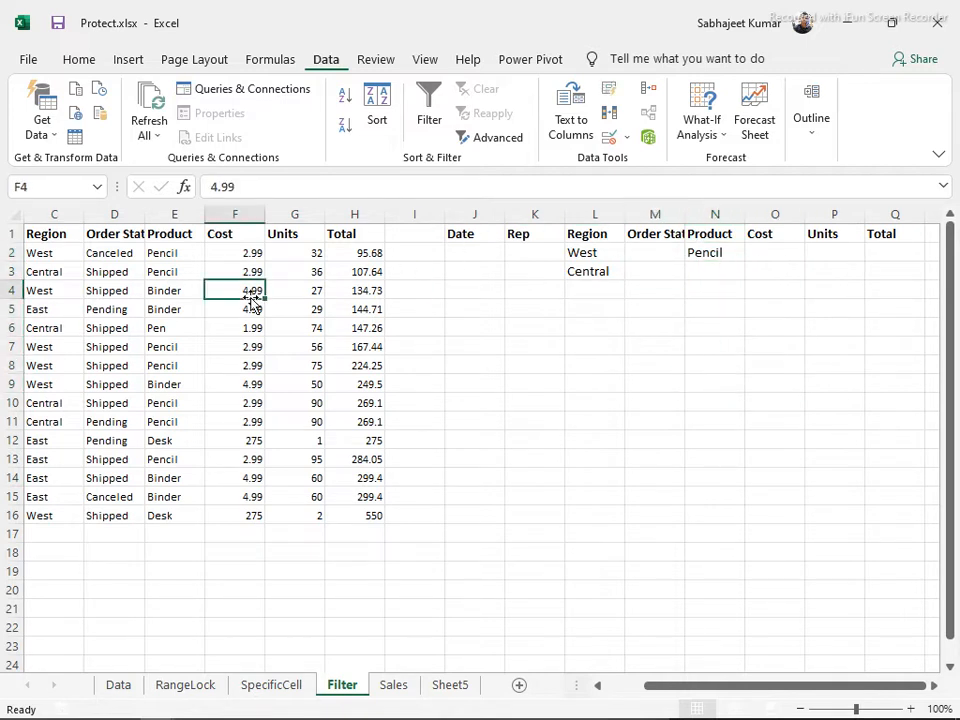
Run Advanced Filter with criteria range J1:P3, copying matching rows to J7
left_click(497, 137)
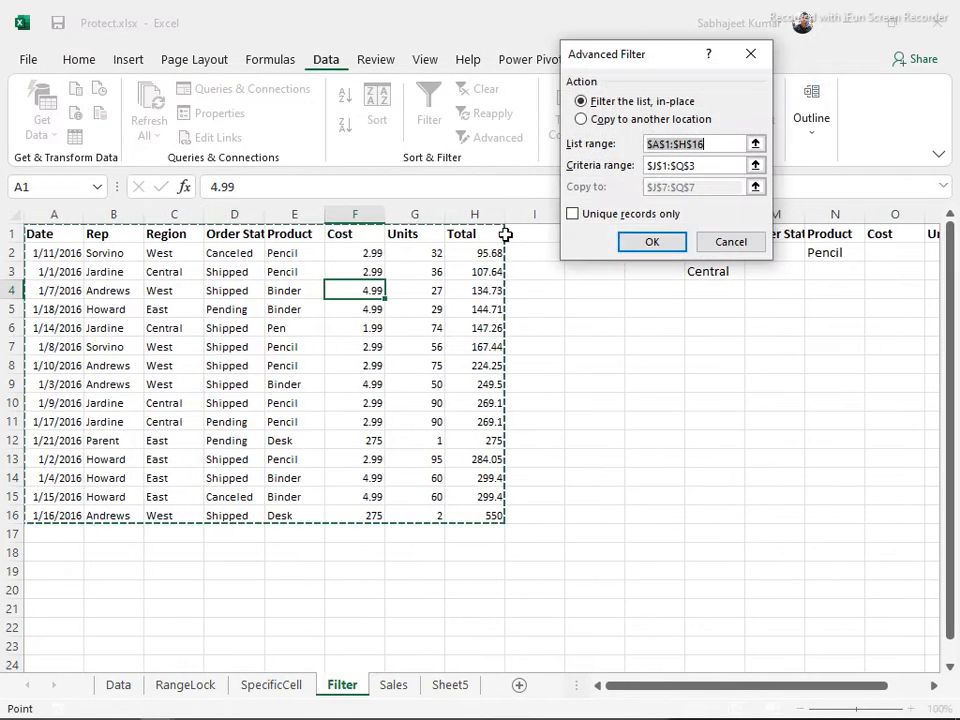
left_click(727, 164)
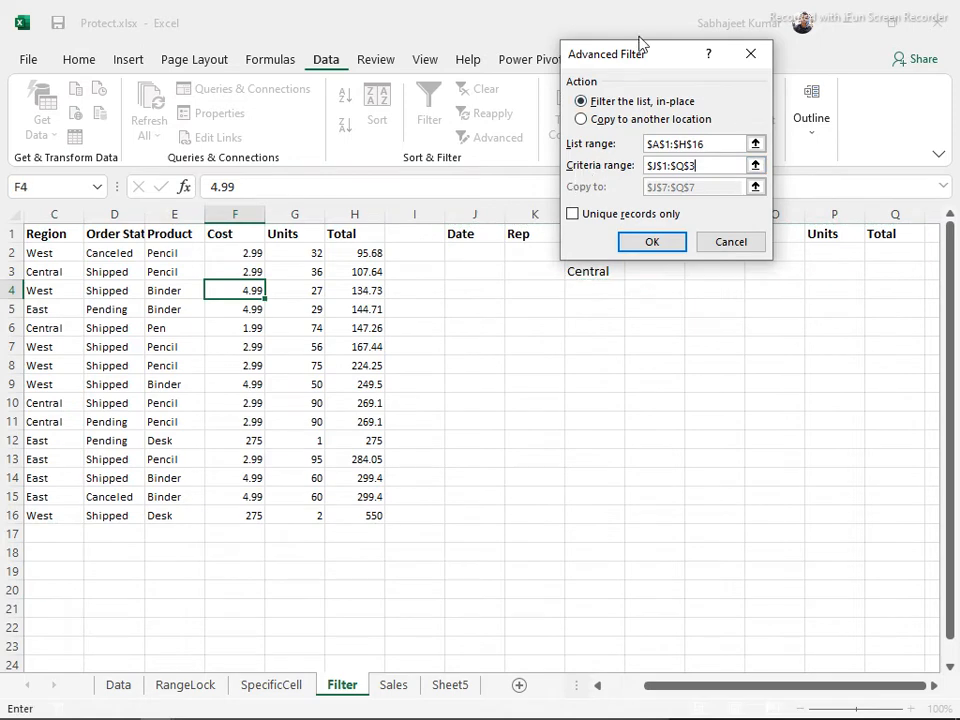
left_click_drag(653, 78, 585, 440)
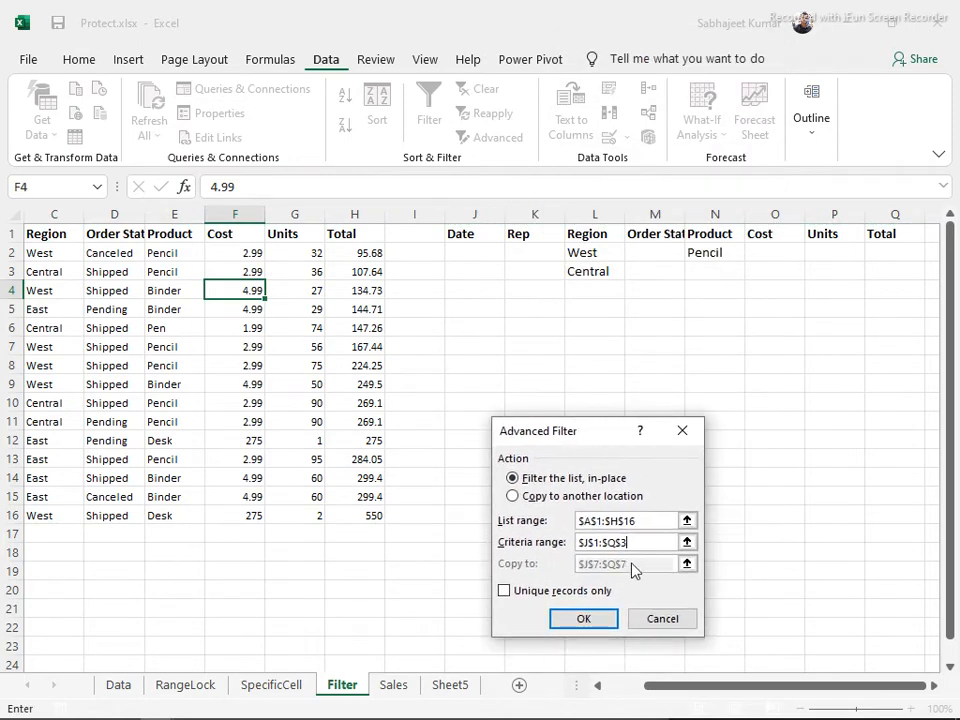
double_click(591, 545)
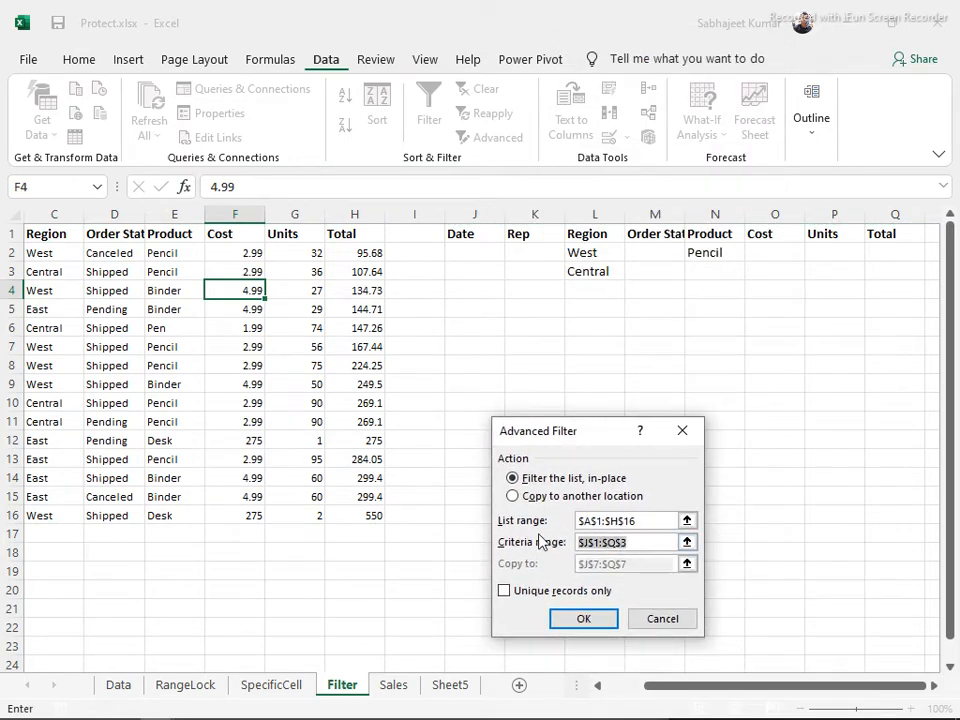
key("BackSpace")
left_click_drag(452, 236, 887, 268)
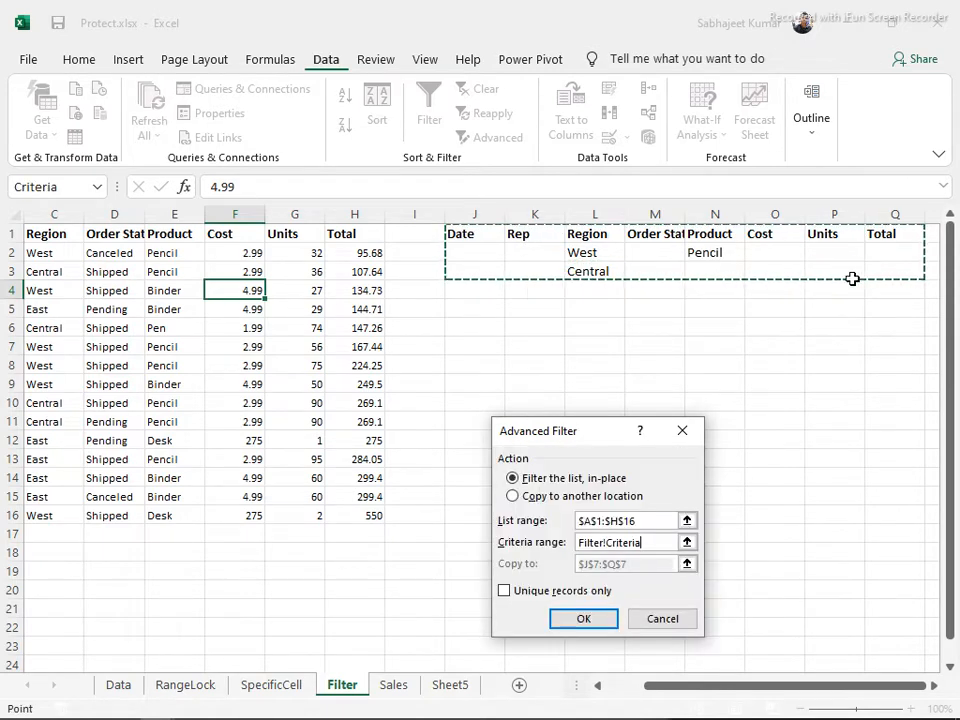
left_click(513, 497)
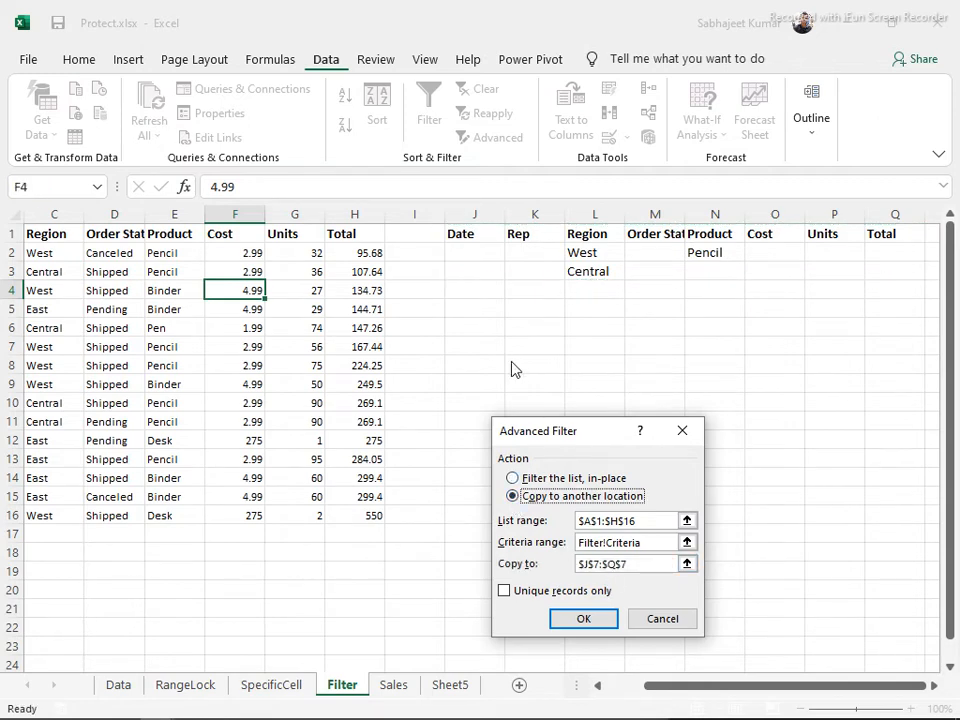
left_click_drag(648, 563, 561, 563)
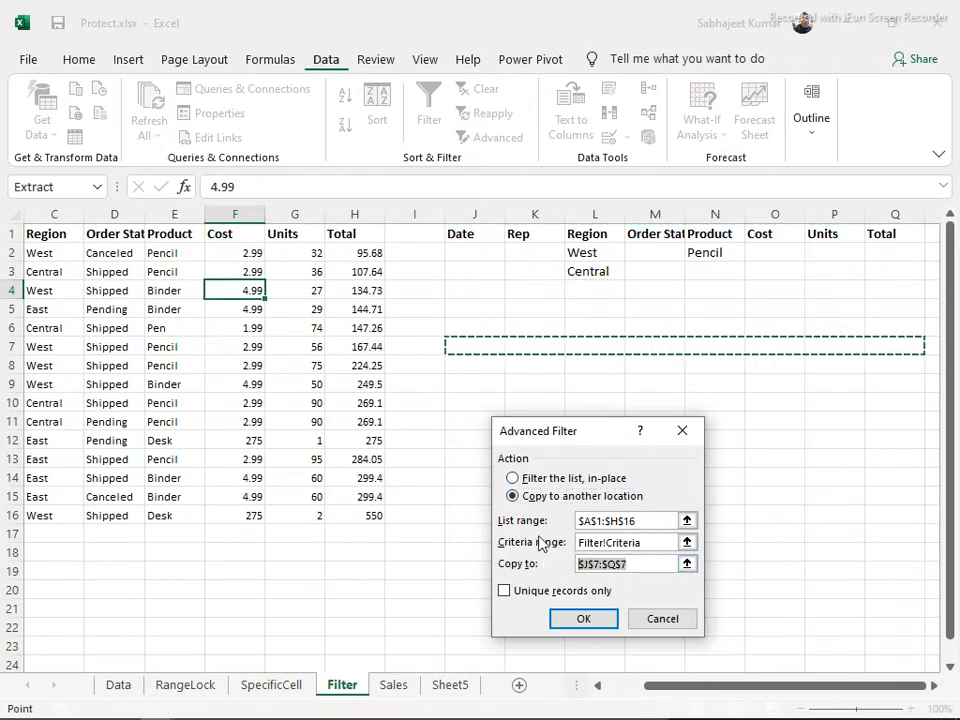
left_click(472, 346)
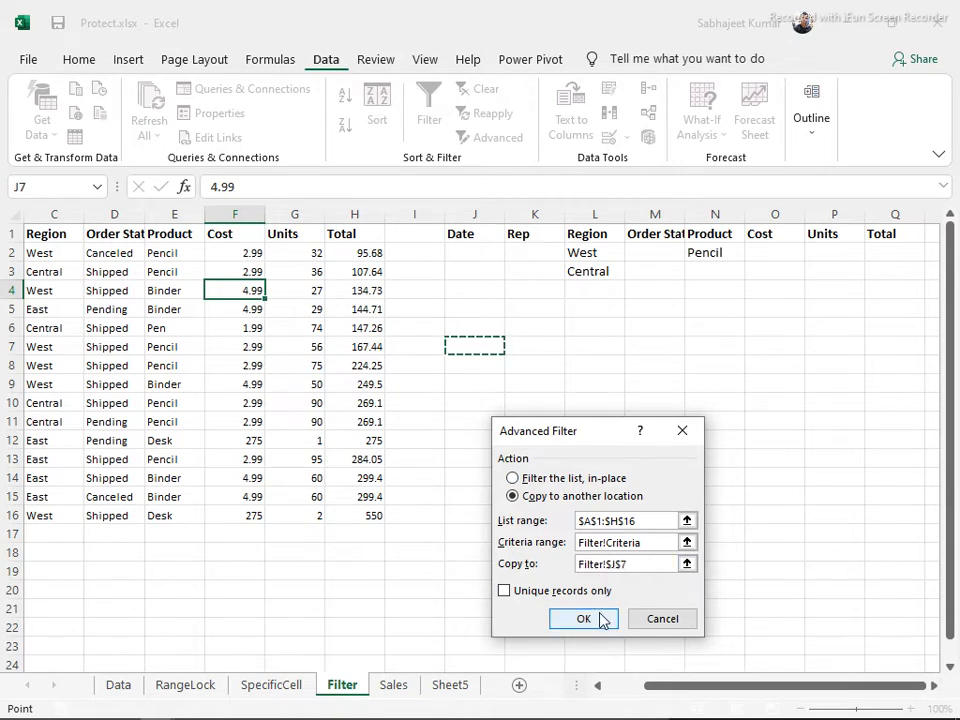
left_click(584, 619)
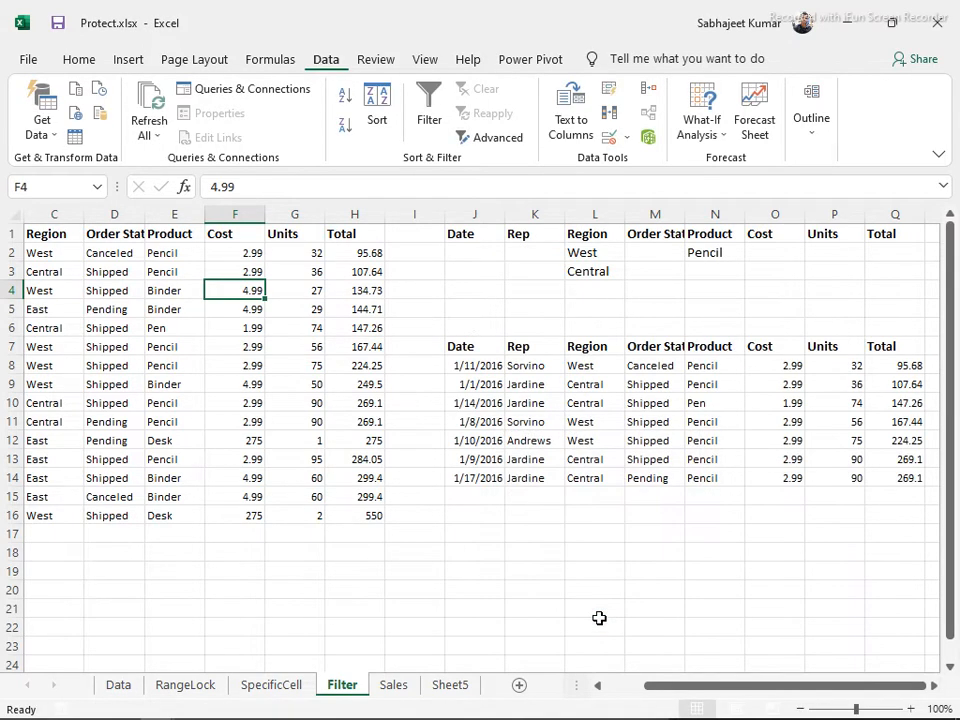
left_click(700, 405)
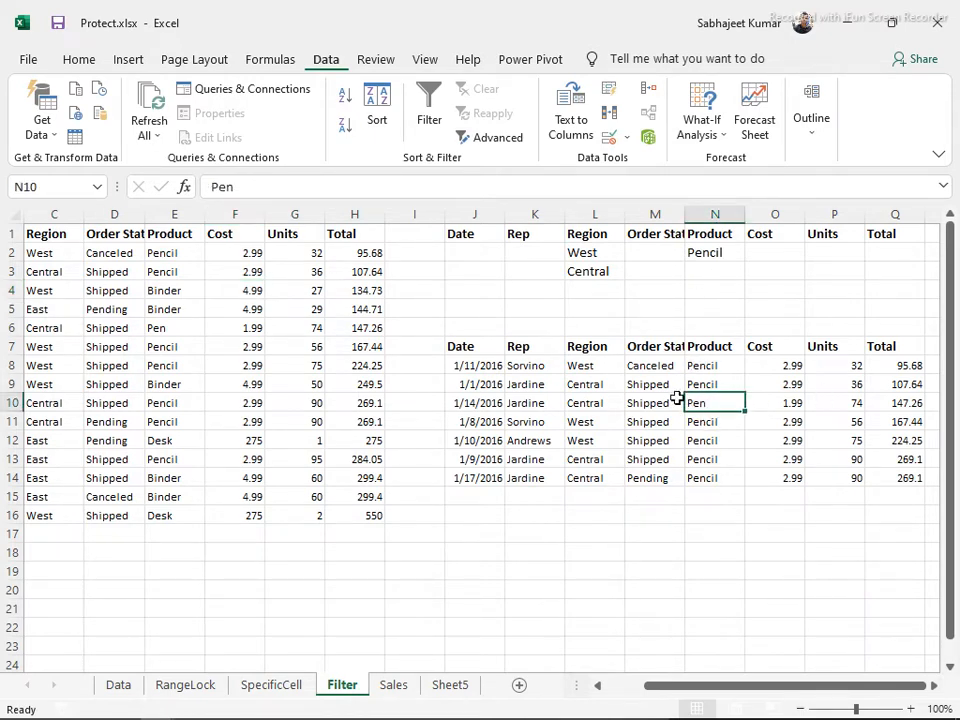
Clear the extracted results and change the Product criterion in N2 to Desk
key("ctrl+a")
key("Delete")
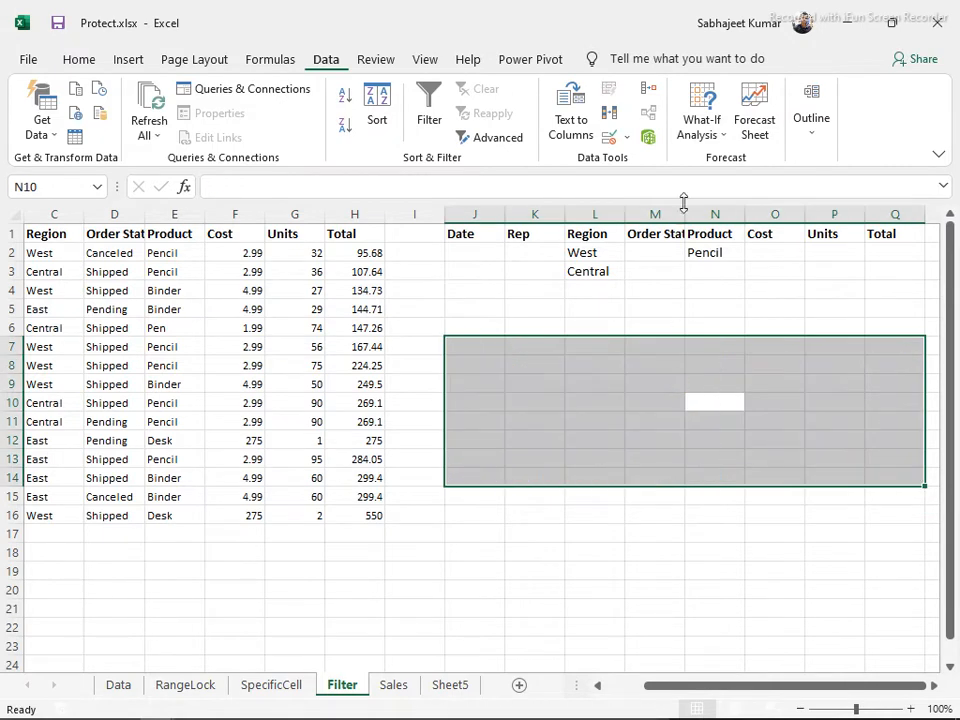
left_click(722, 253)
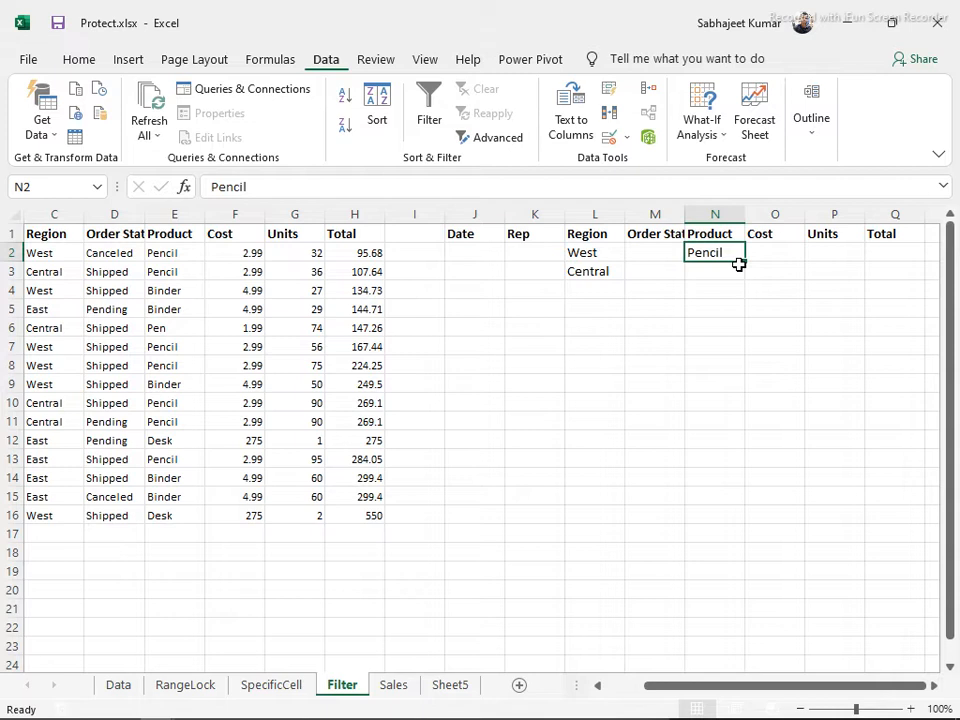
type("Desk")
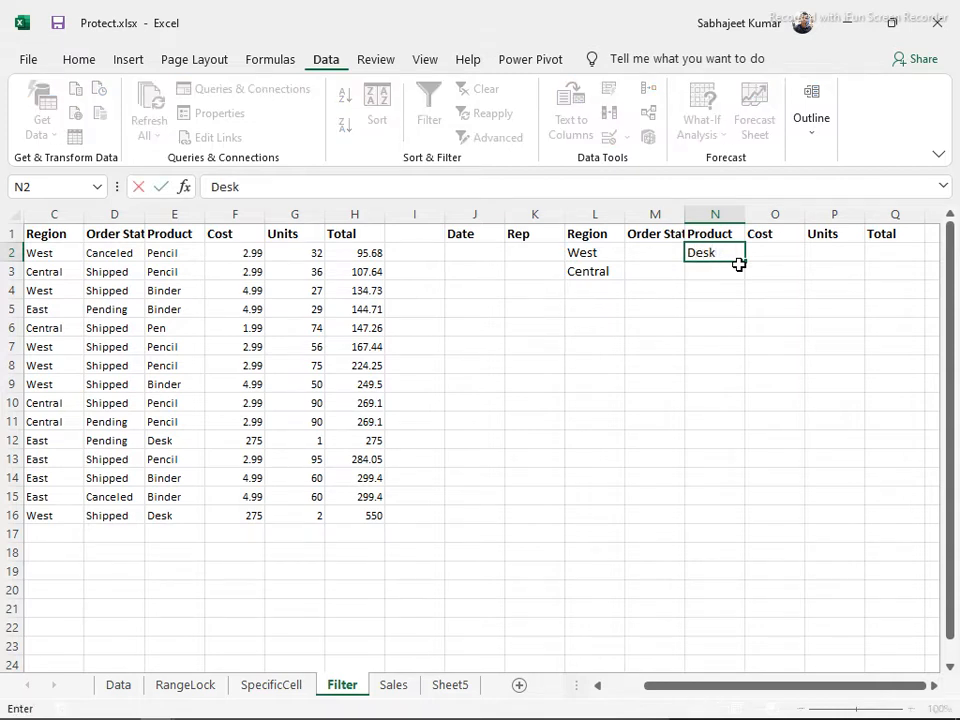
key("Return")
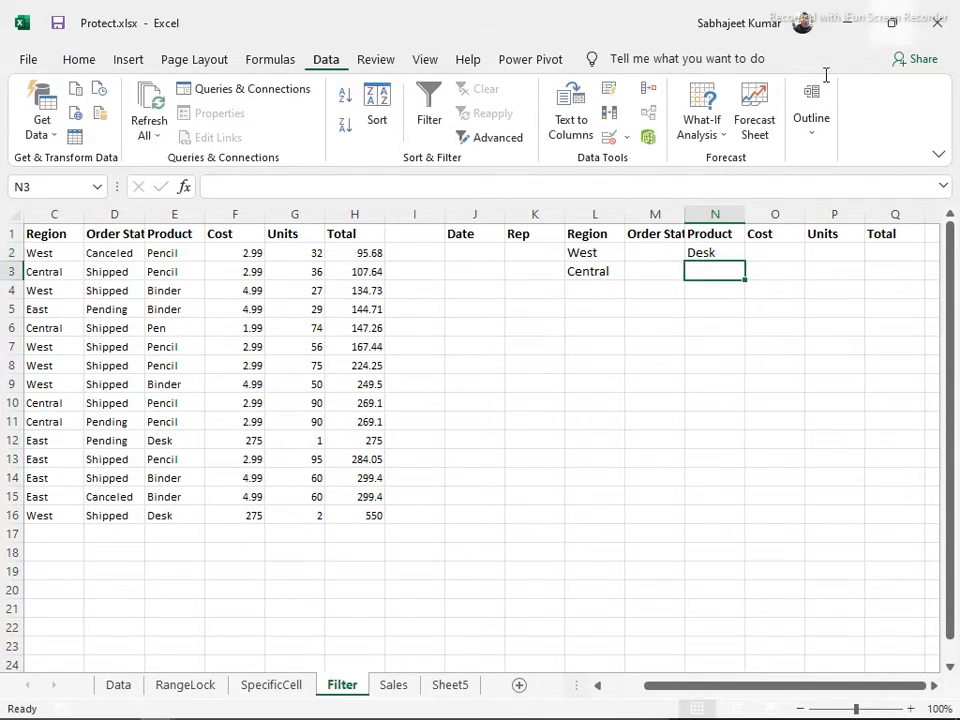
Rerun Advanced Filter copying to J7, giving four Central orders plus one West Desk
left_click(588, 231)
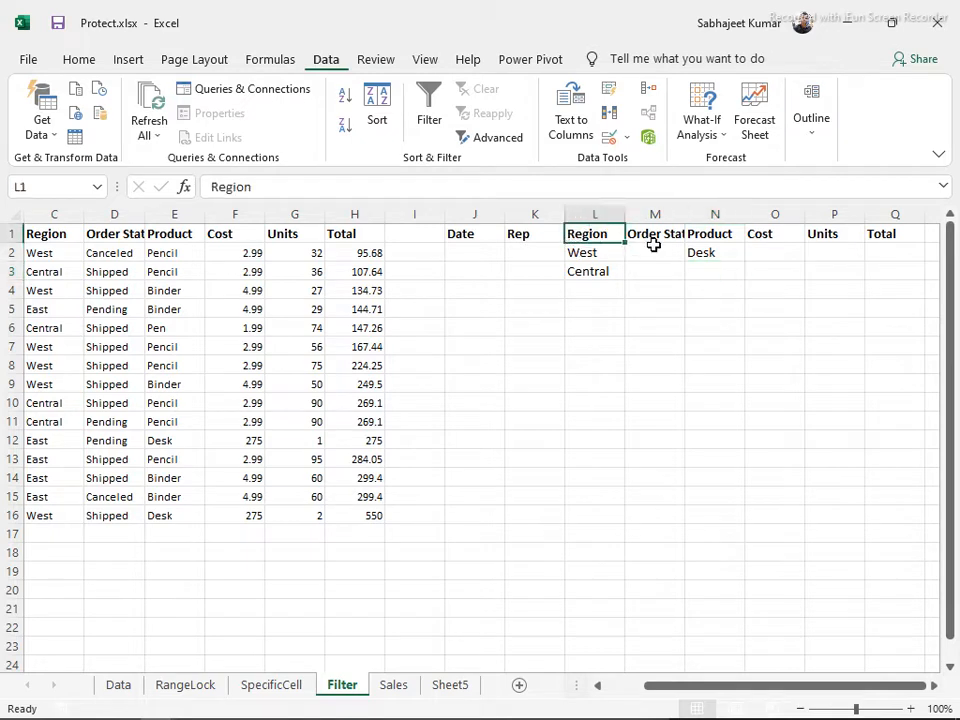
left_click(186, 307)
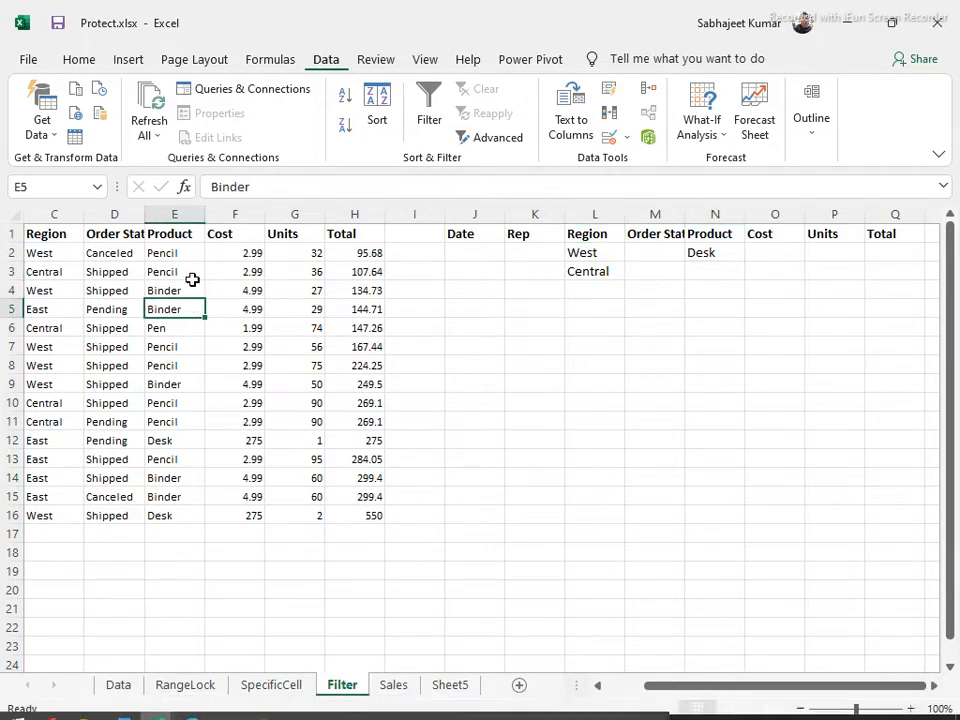
left_click(489, 140)
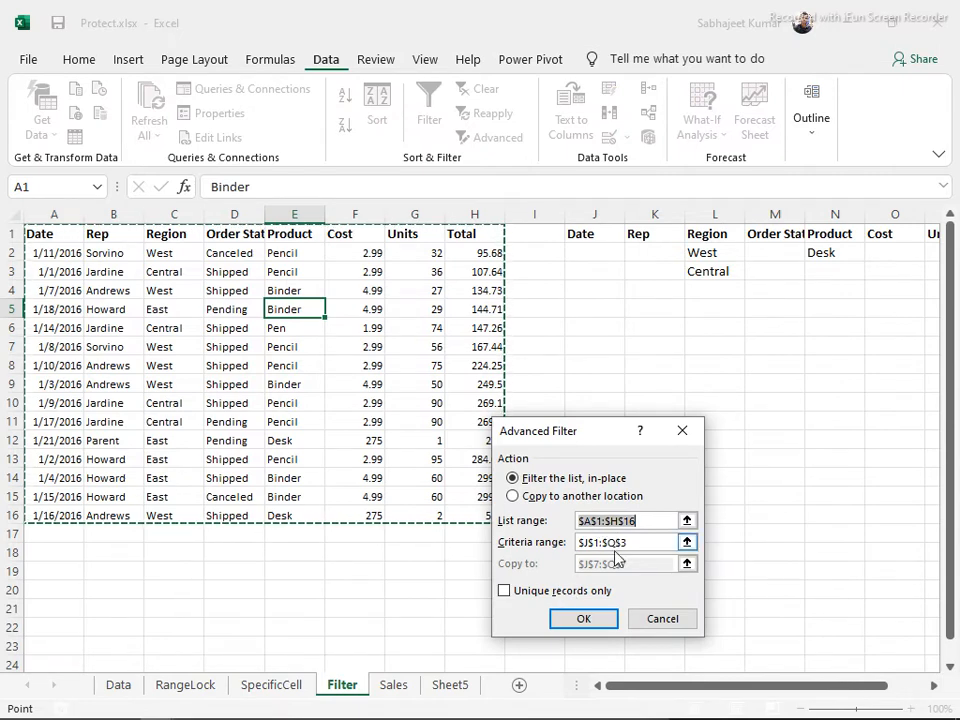
left_click(513, 497)
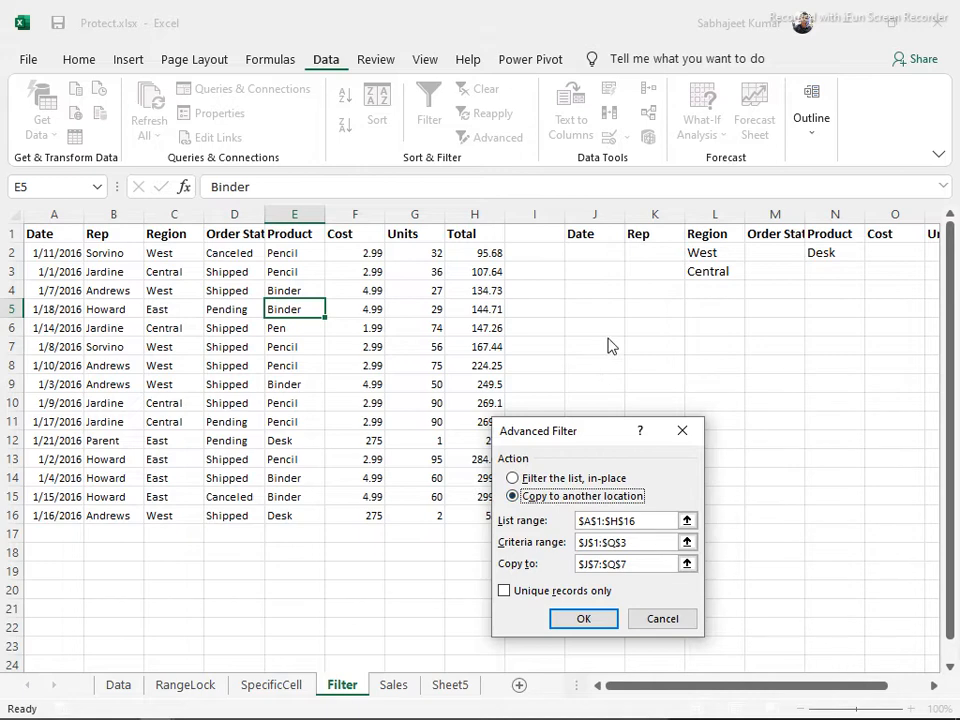
left_click(637, 563)
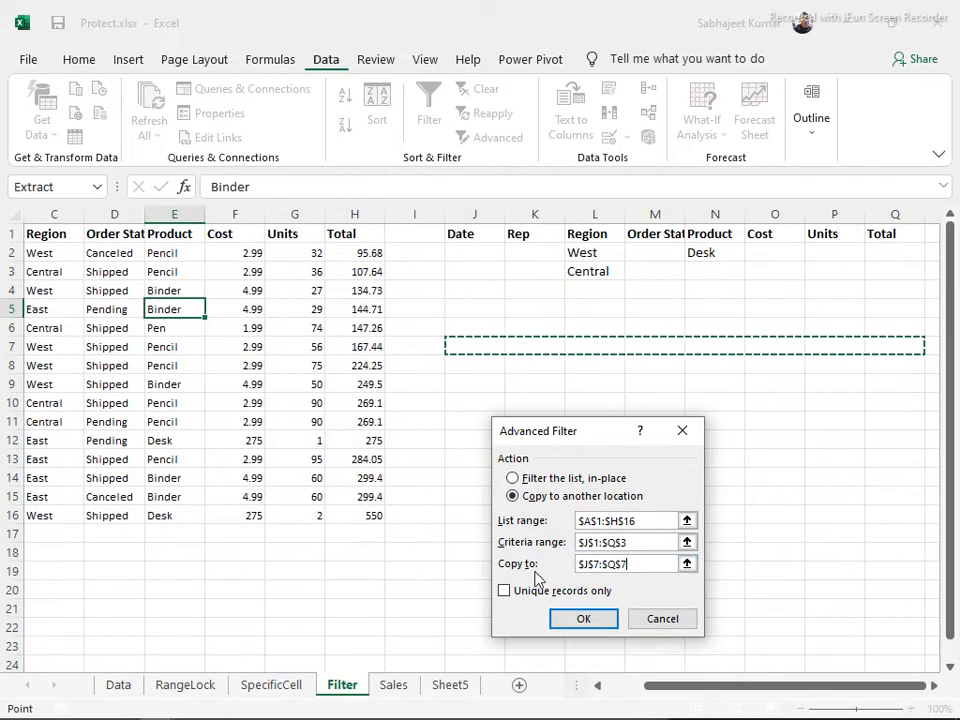
left_click(583, 618)
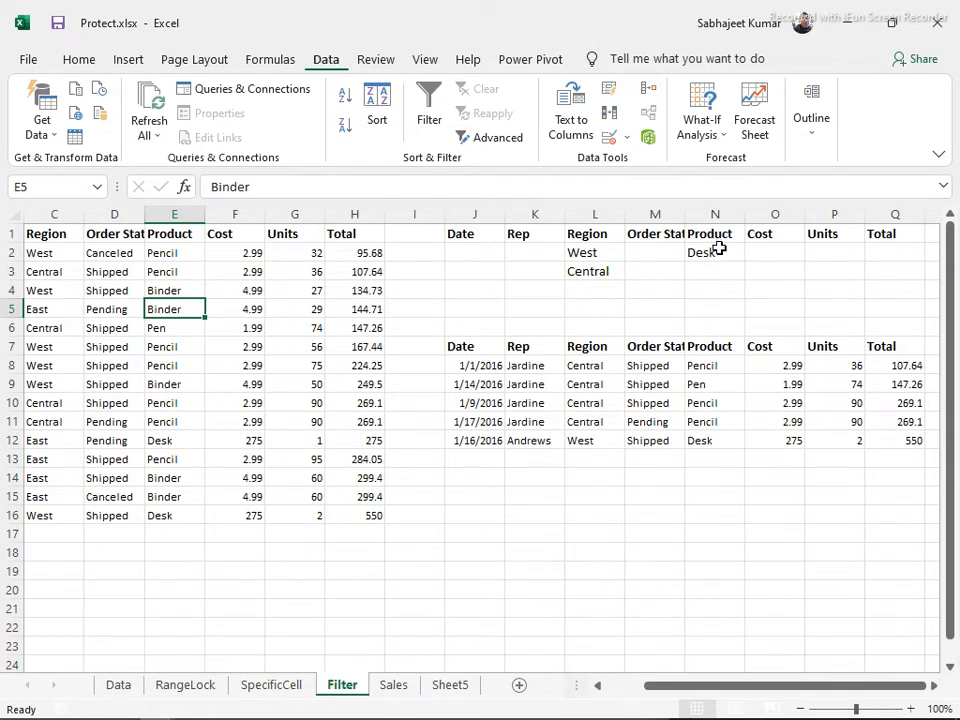
Turn on AutoFilter for the sales data list with Ctrl+Shift+L
left_click(177, 268)
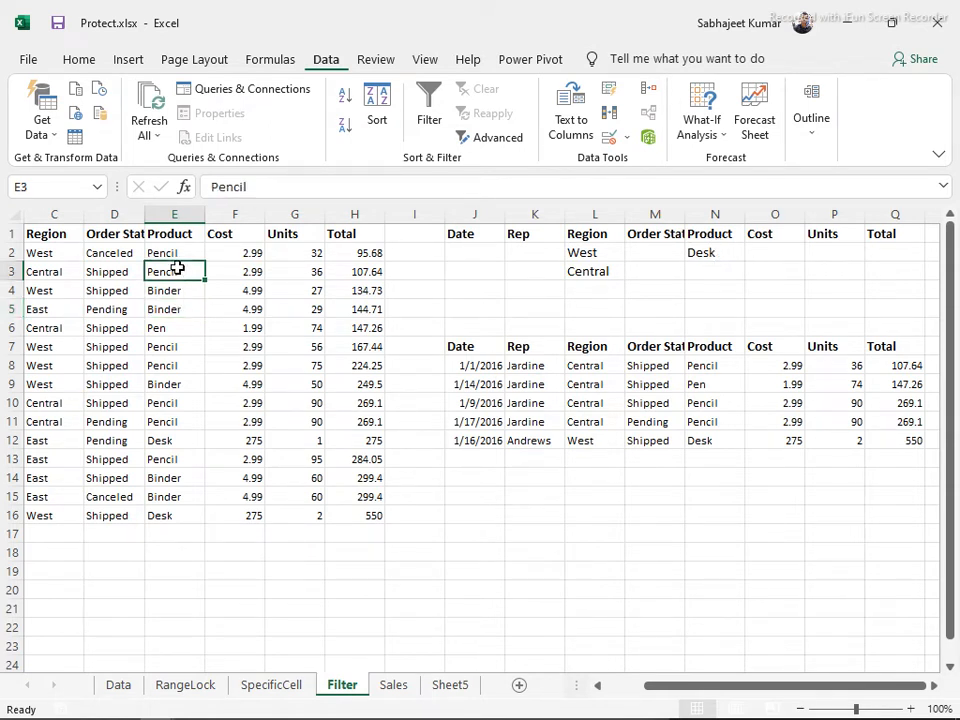
key("Left")
key("Left")
key("Up")
key("Up")
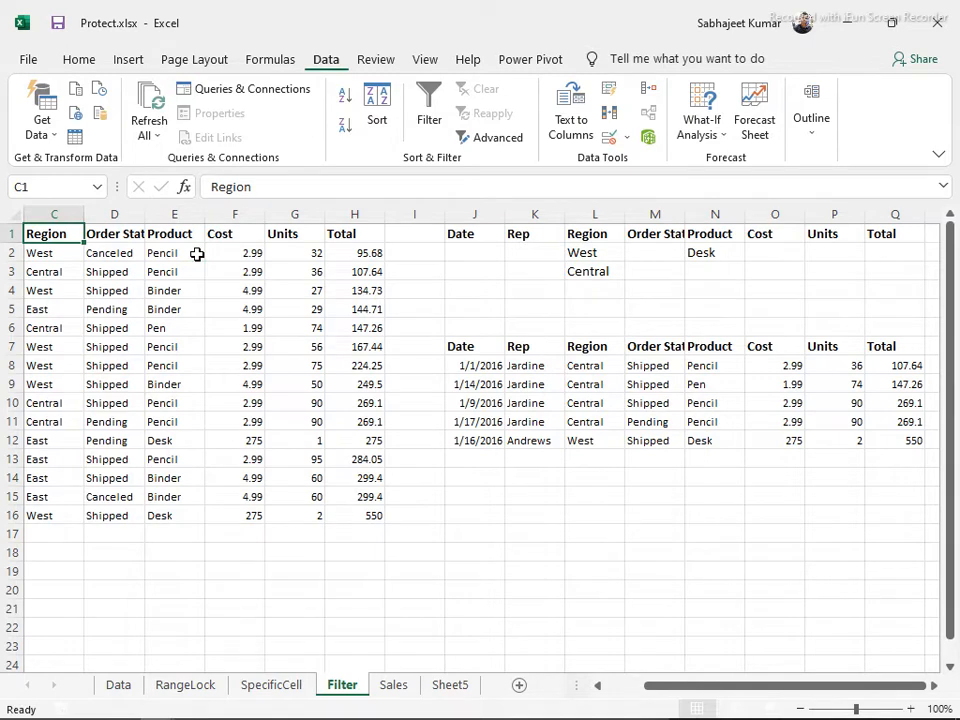
key("ctrl+shift+l")
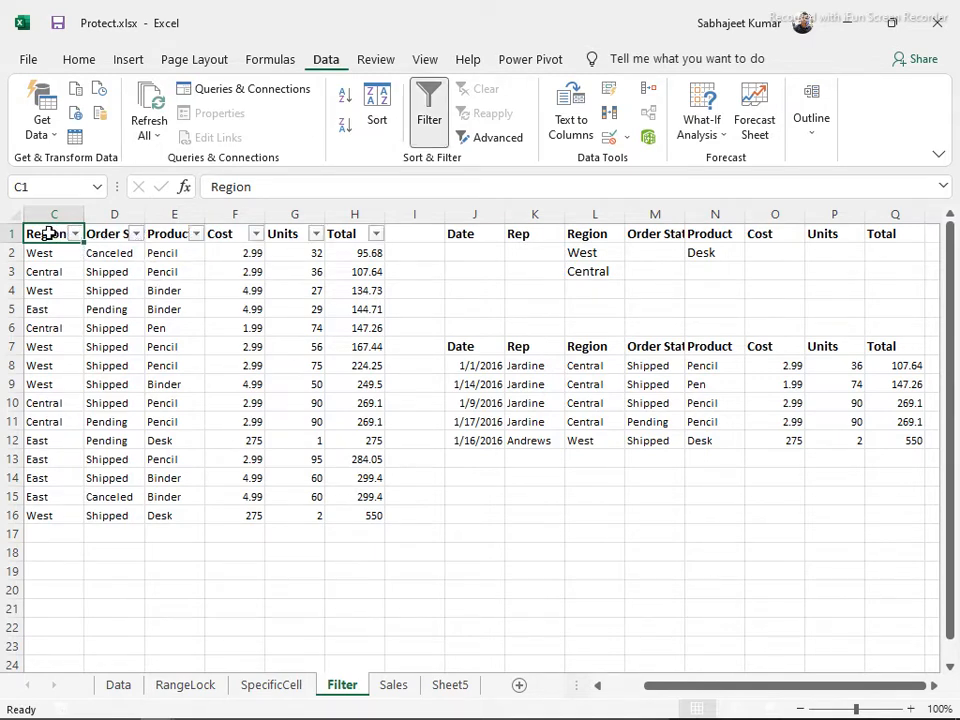
key("Left")
key("Left")
Filter the Region column to exclude East, showing Central and West, 10 of 15 records
left_click(195, 233)
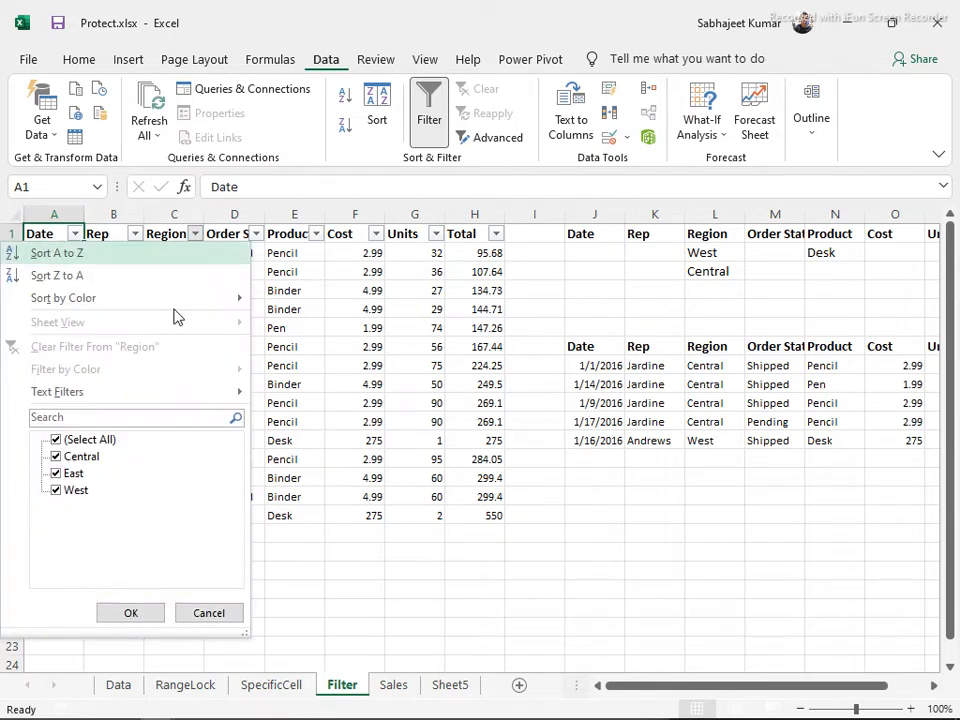
left_click(57, 460)
left_click(56, 457)
left_click(56, 473)
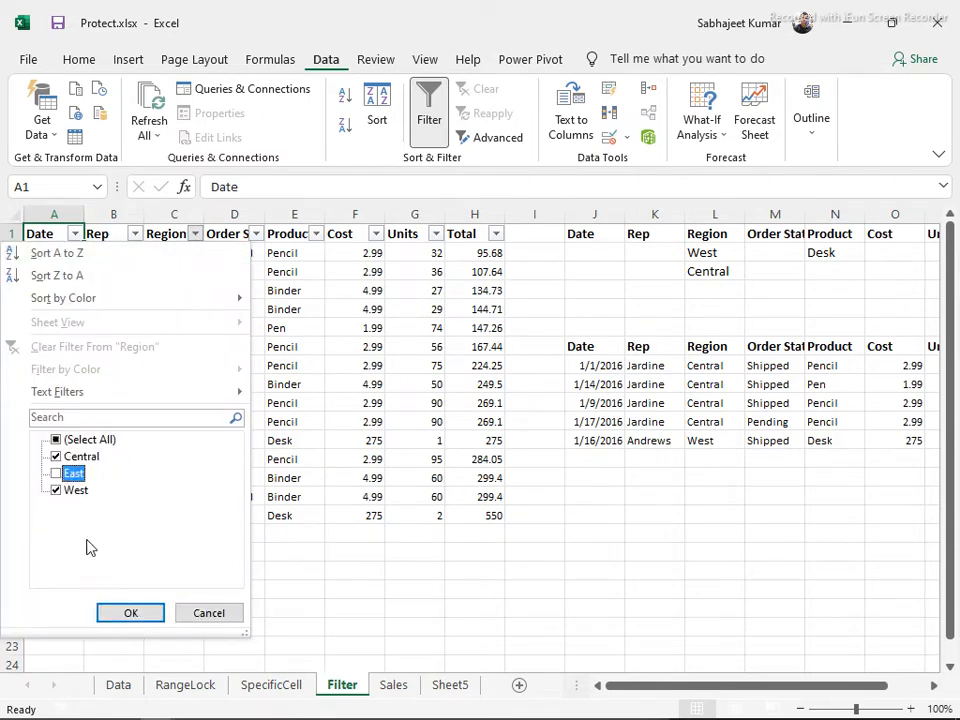
left_click(131, 613)
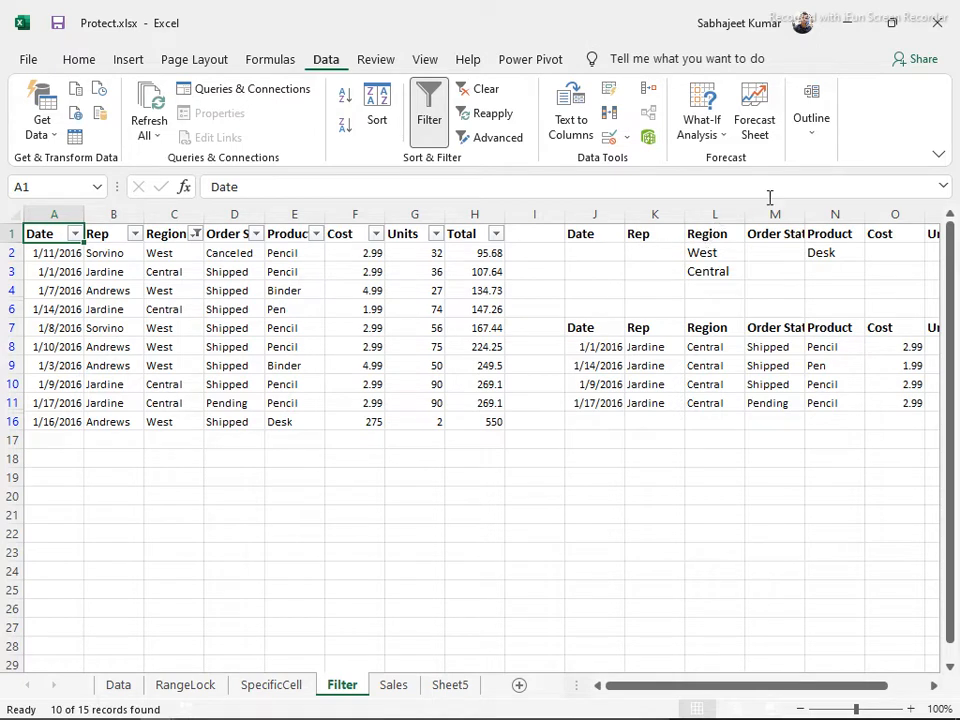
Fit column M to its heading and clear the extracted results in J8:Q16
double_click(803, 215)
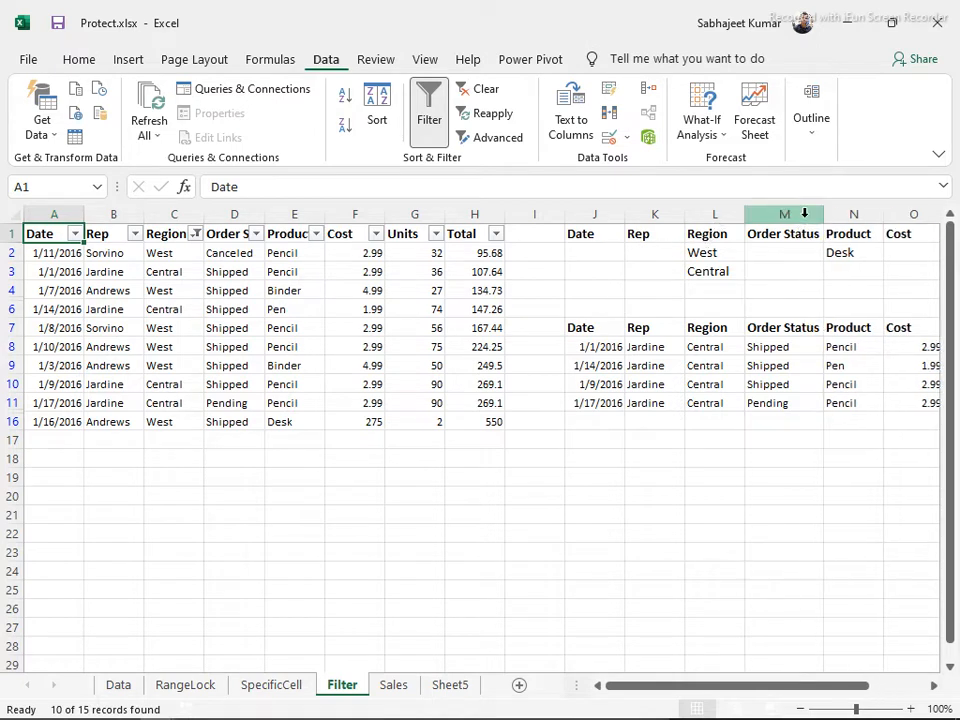
left_click(786, 237)
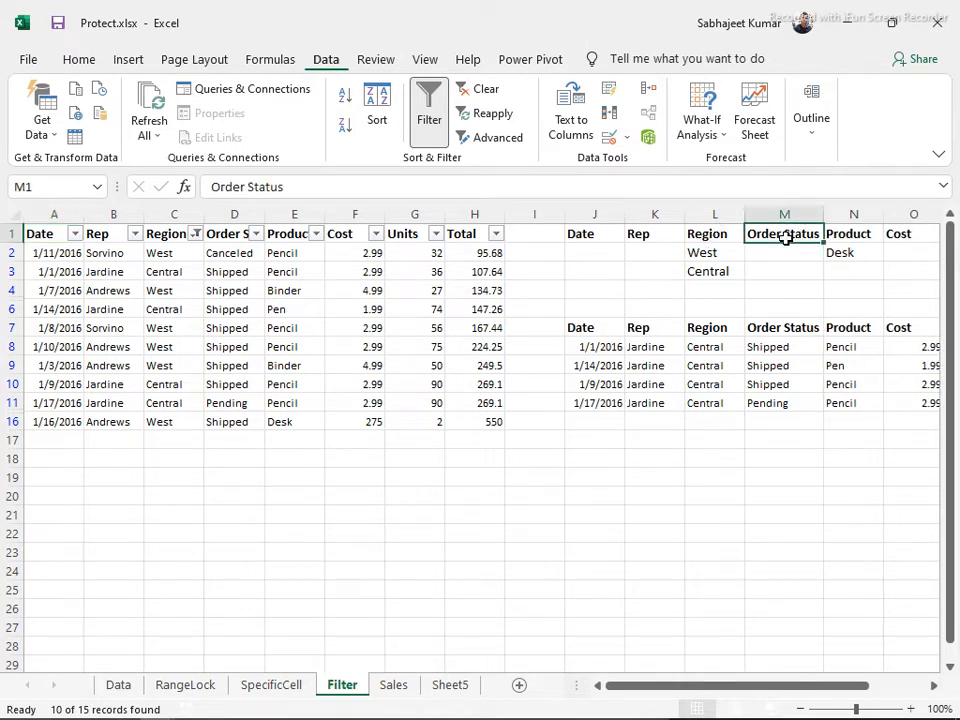
key("Right")
key("Right")
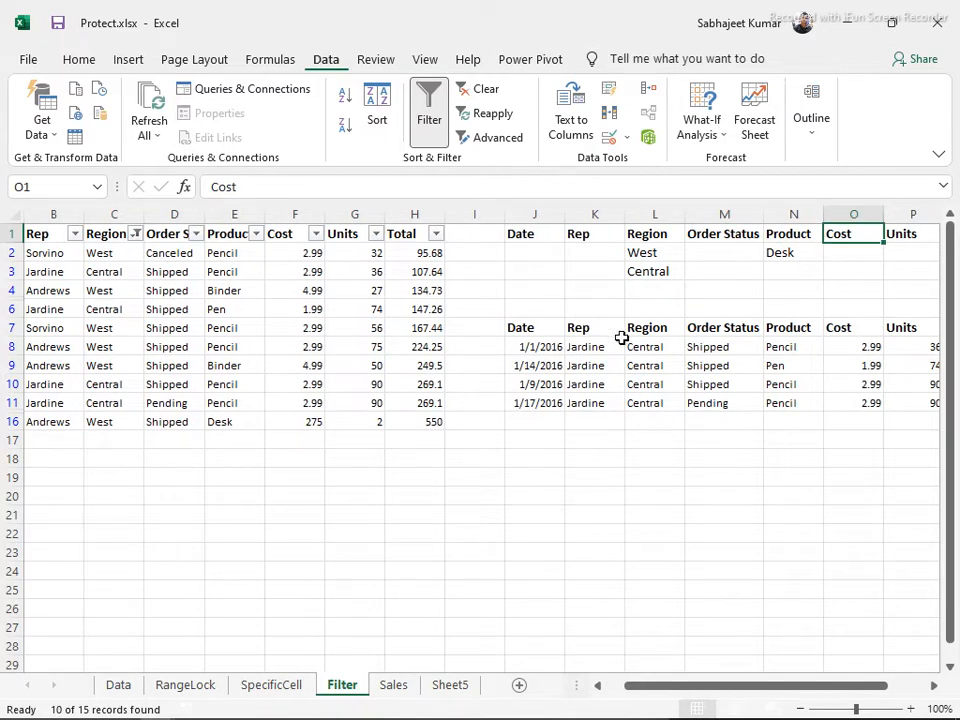
left_click_drag(517, 345, 800, 420)
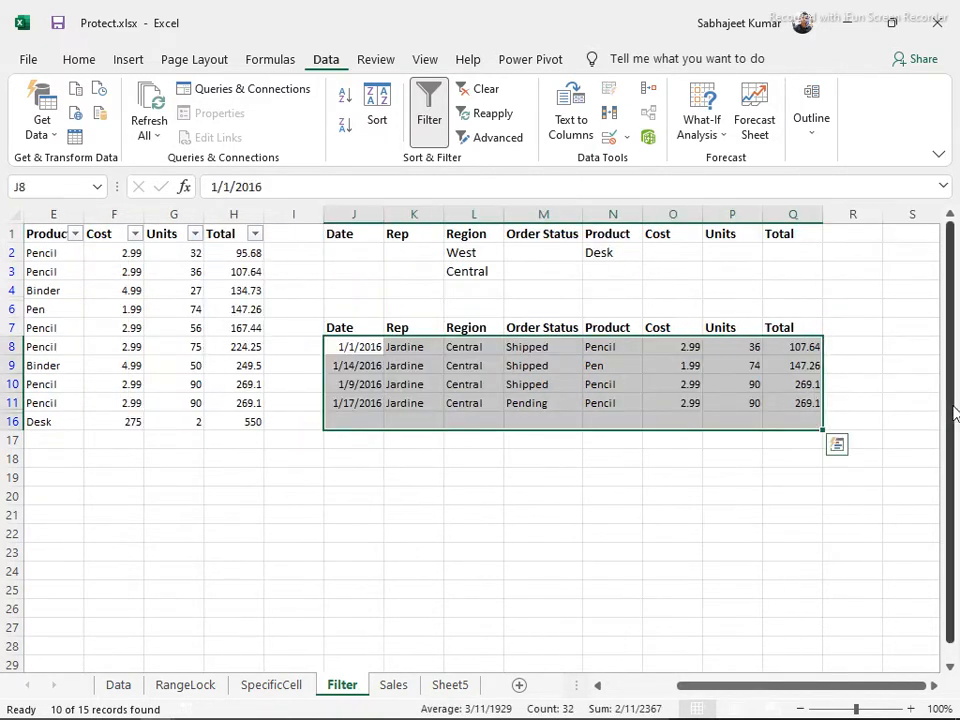
key("Delete")
Clear the criteria area and delete columns J through S entirely
left_click_drag(343, 236, 926, 514)
key("Delete")
key("ctrl+space")
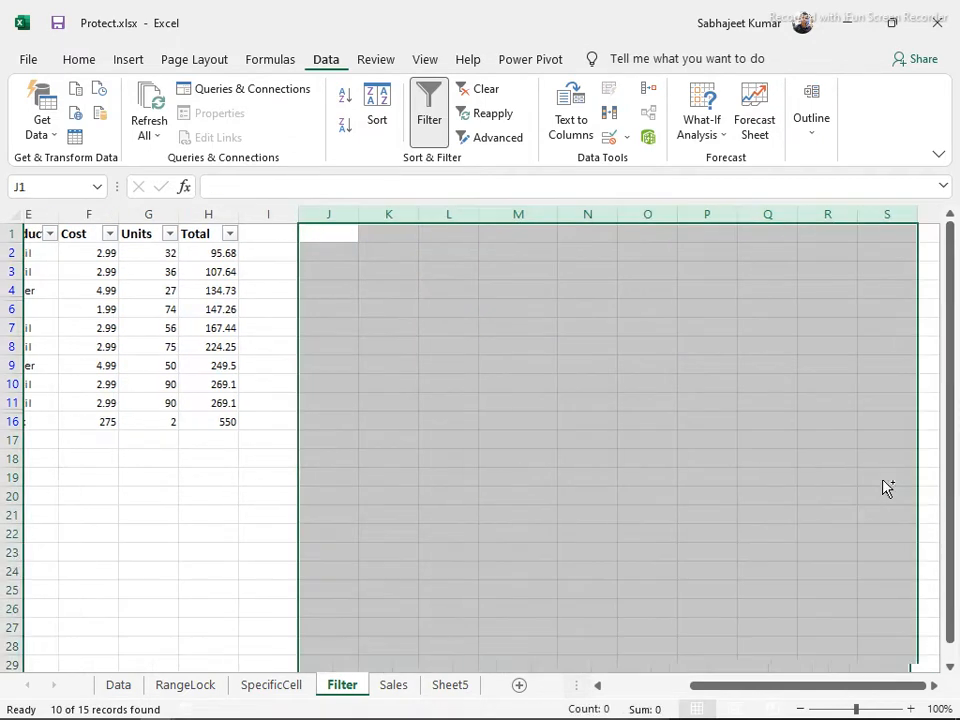
key("ctrl+minus")
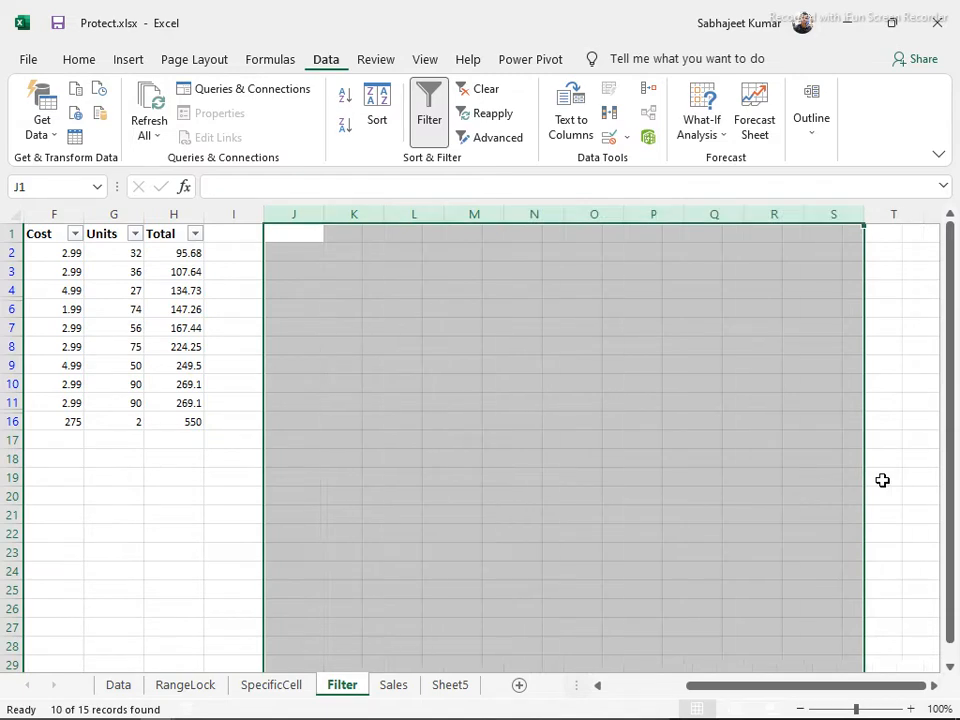
key("ctrl+Left")
Turn off AutoFilter so all sales rows show again
key("Left")
key("Left")
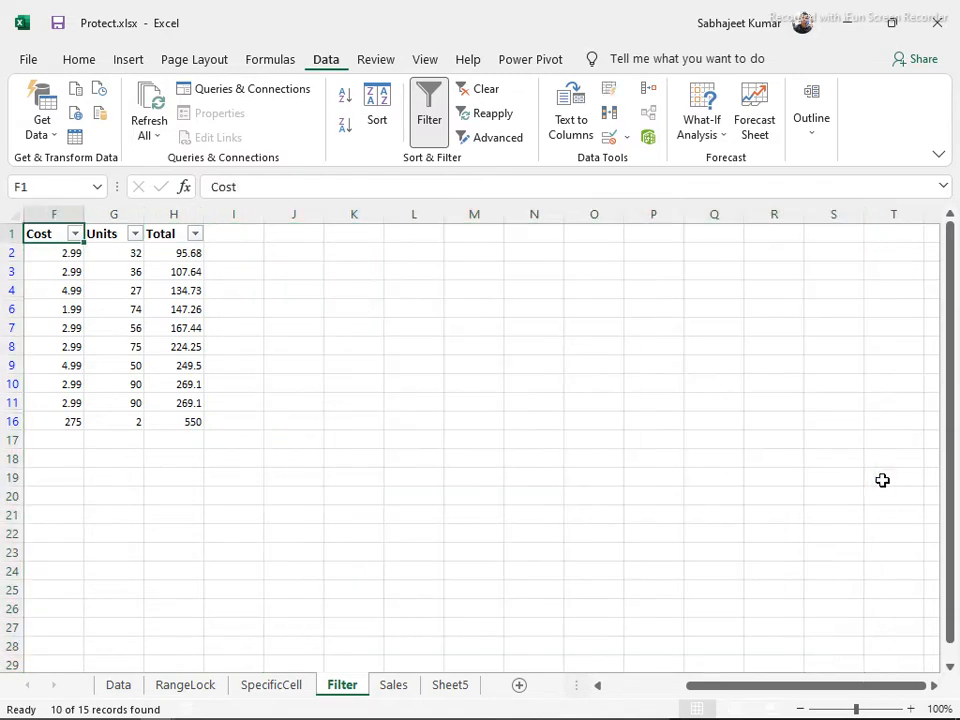
key("ctrl+shift+l")
key("ctrl+Left")
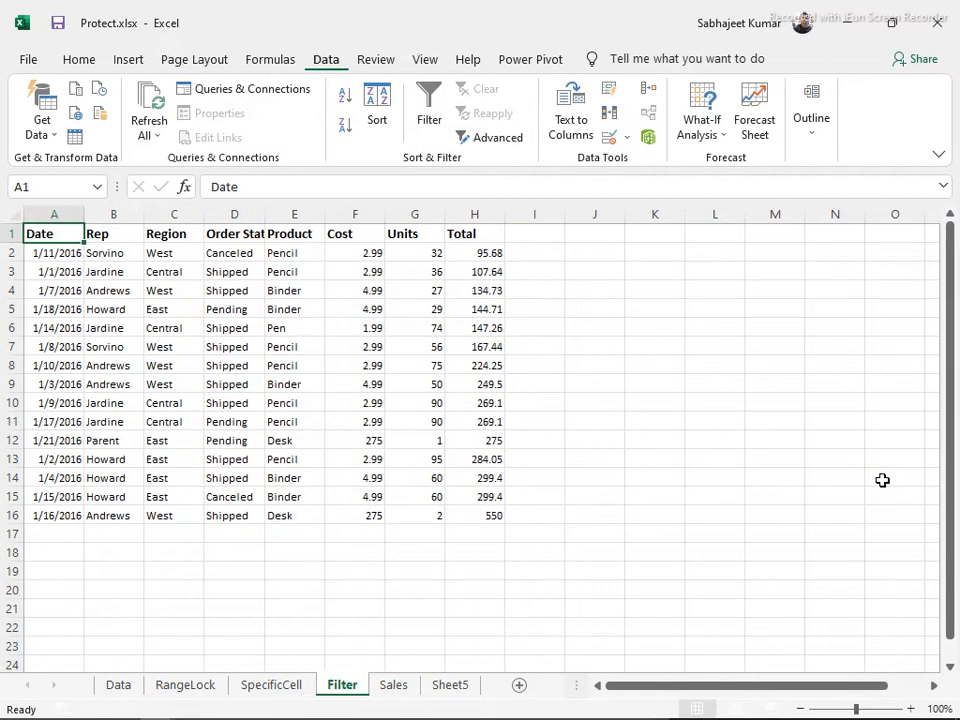
left_click(490, 138)
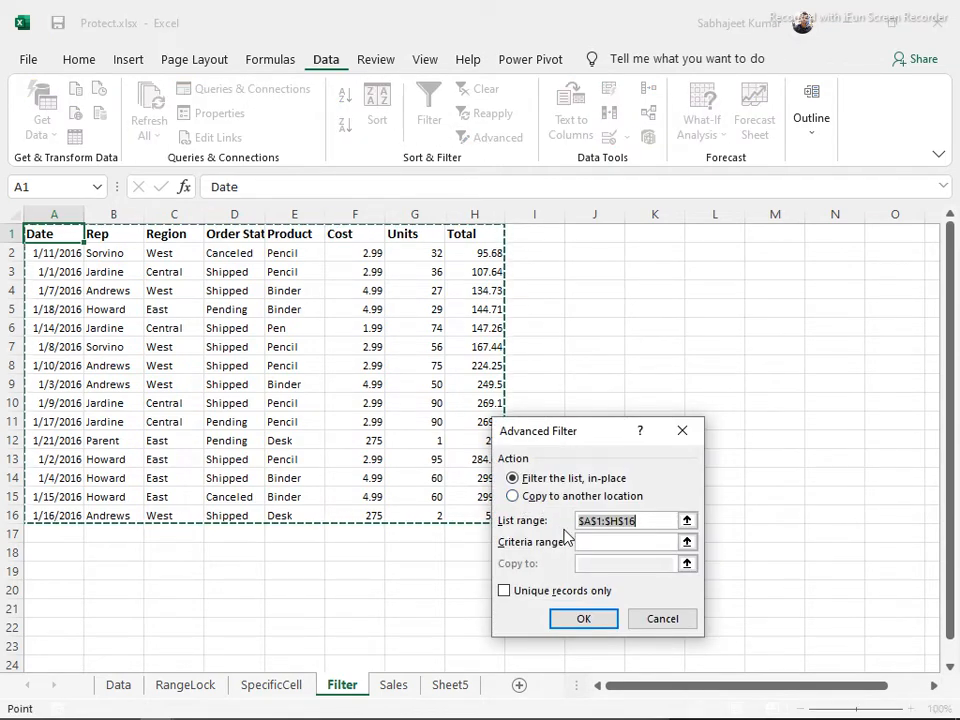
key("Escape")
Copy the header row A1:H1 to A18 as a criteria header
left_click_drag(34, 233, 476, 200)
key("ctrl+c")
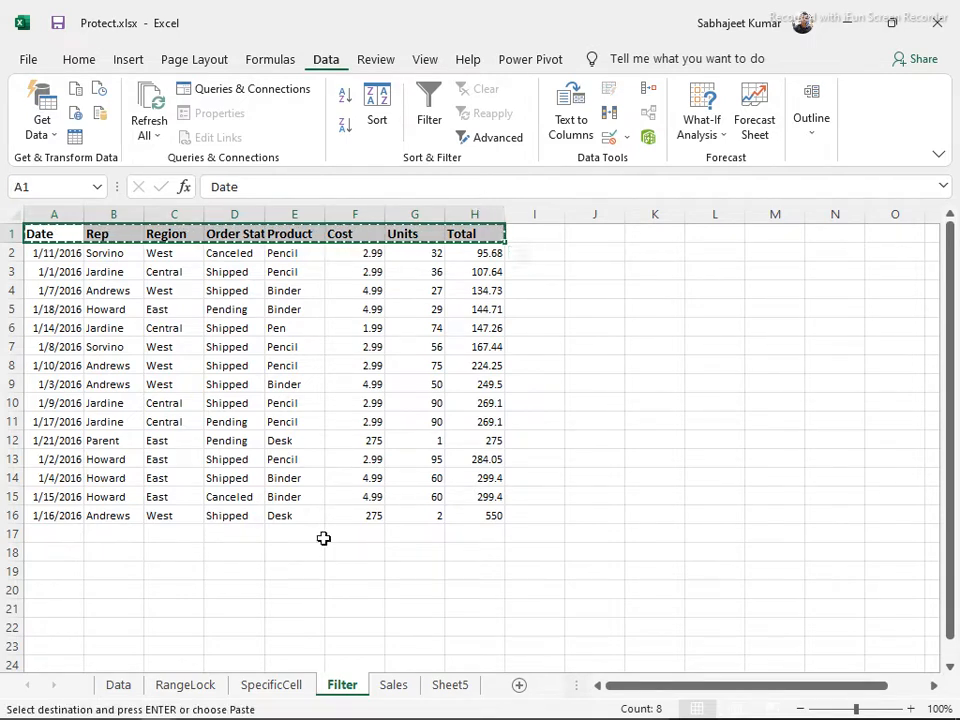
left_click(59, 552)
key("ctrl+v")
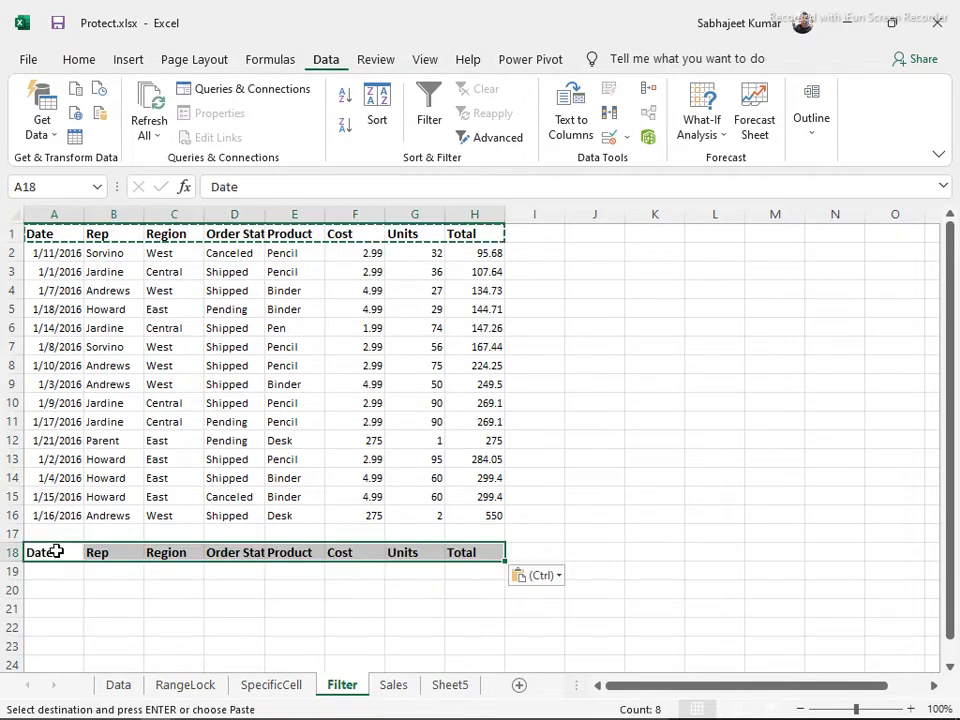
Enter West in B19, East in B20 and Pencil in E19, then open Advanced Filter
left_click(113, 568)
type("West")
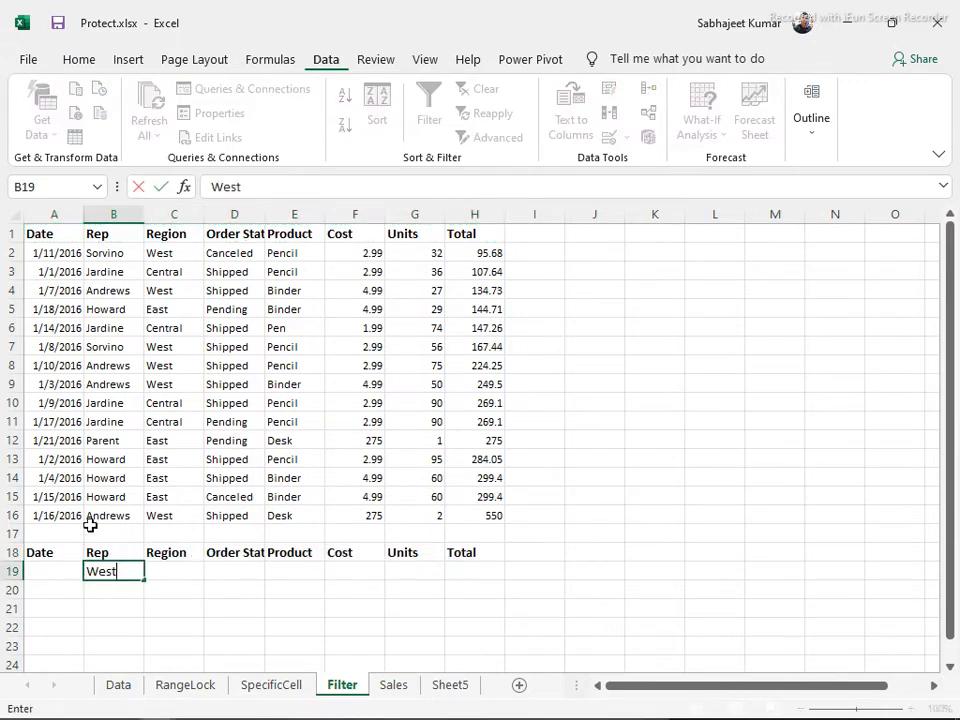
key("Return")
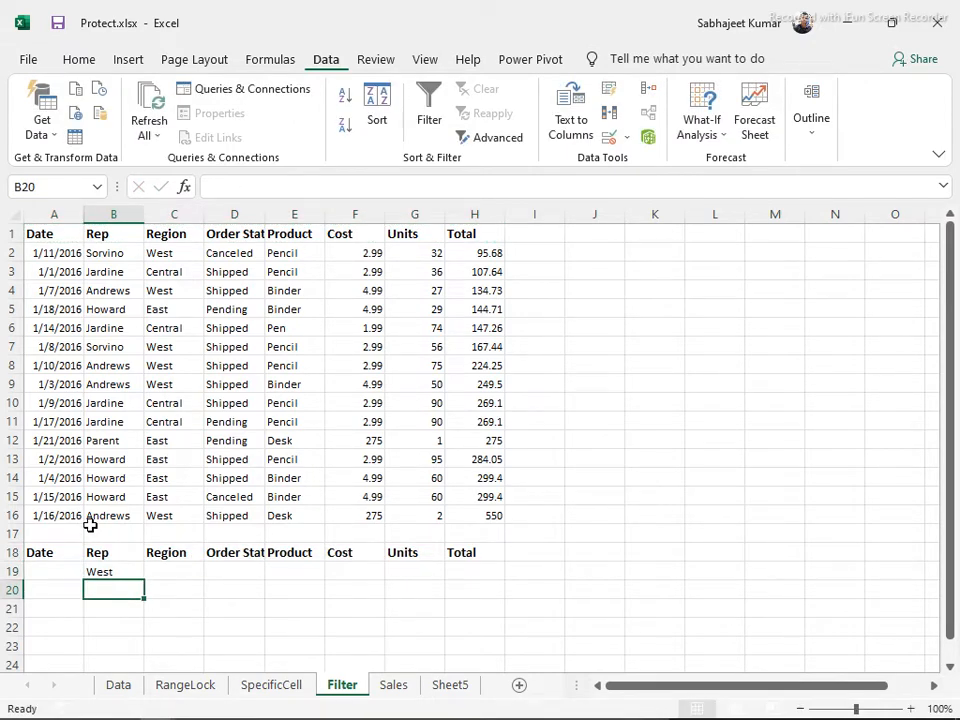
type("East")
key("Tab")
key("Right")
key("Up")
key("Right")
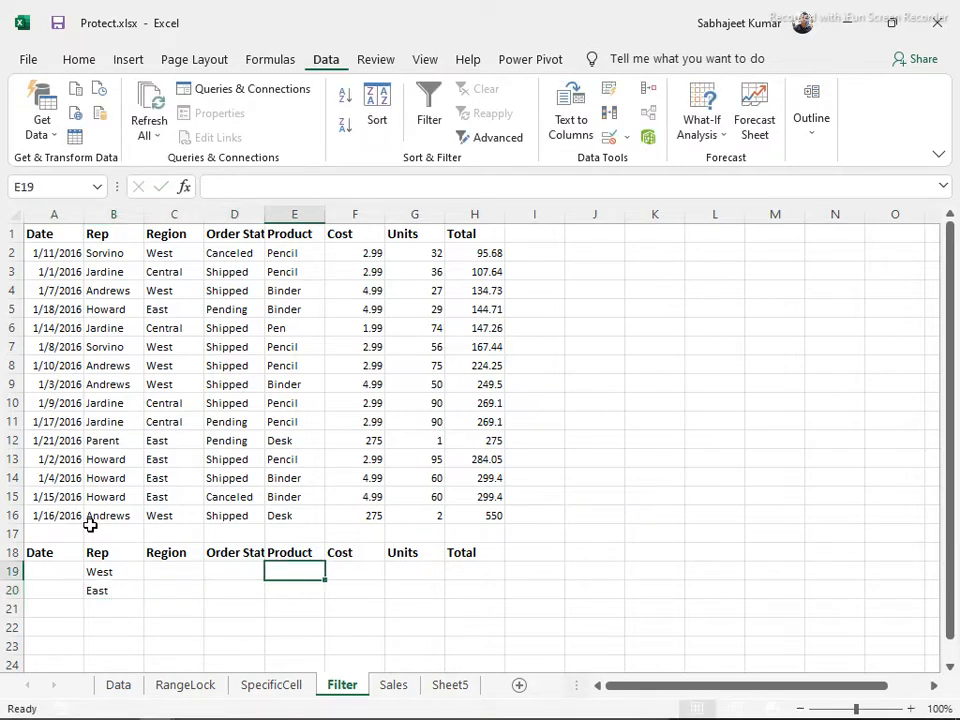
type("Pencil")
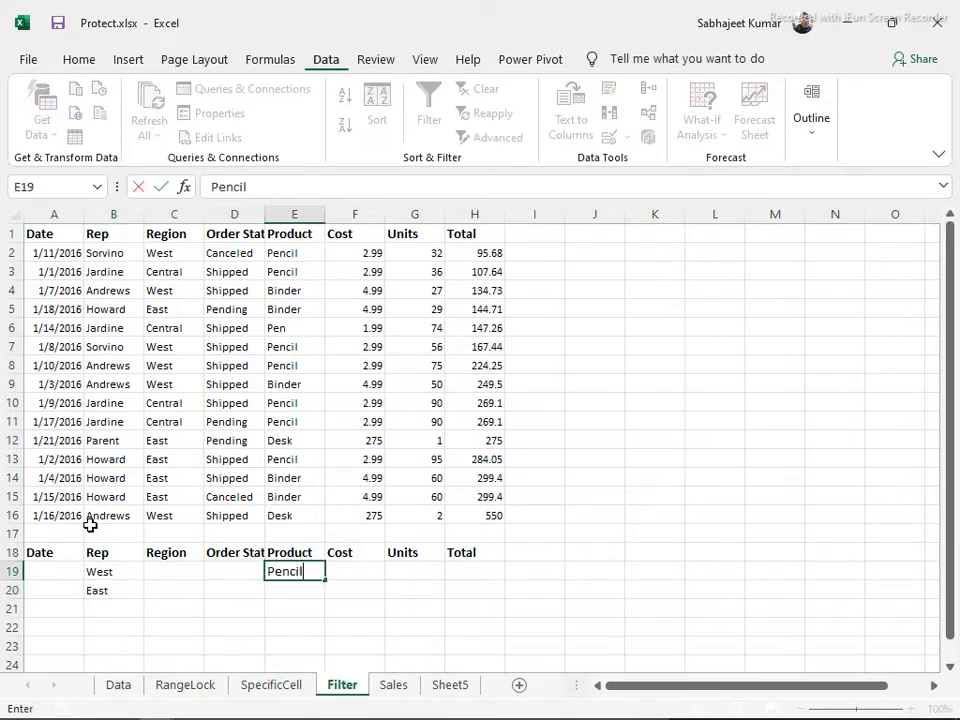
key("Return")
key("Up")
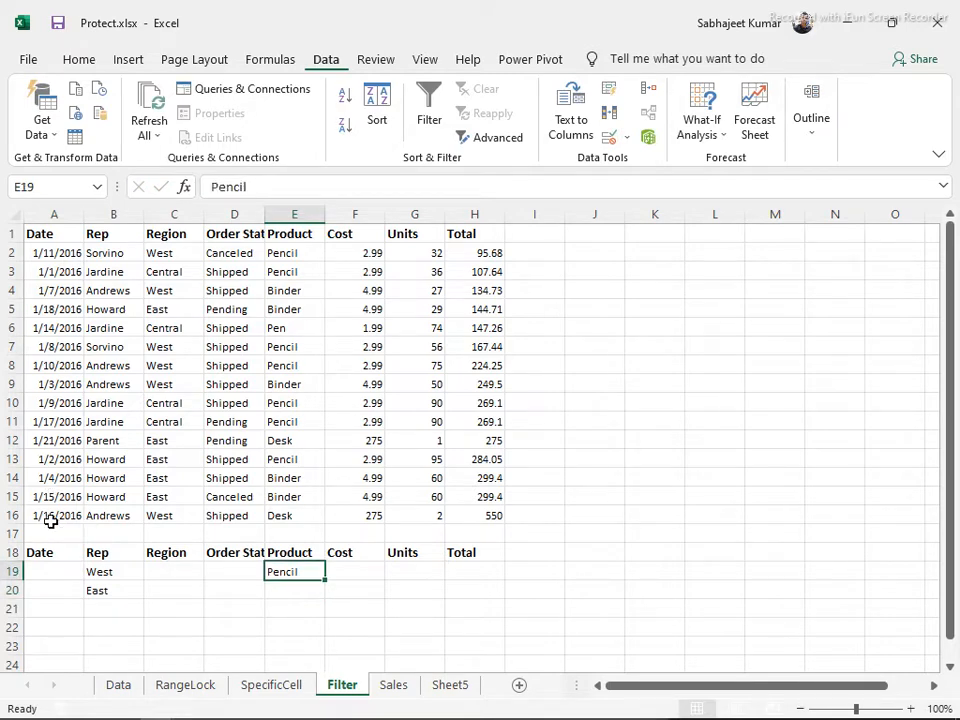
left_click(138, 386)
left_click(500, 138)
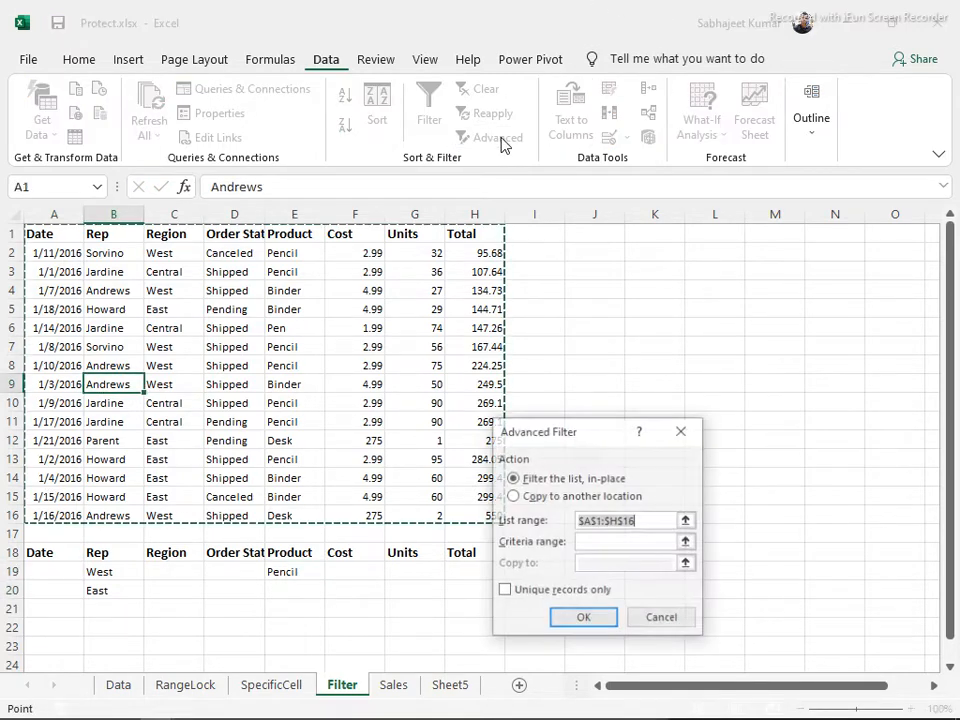
Run Advanced Filter with criteria A18:H20, copying results to J1
left_click(512, 496)
left_click(581, 542)
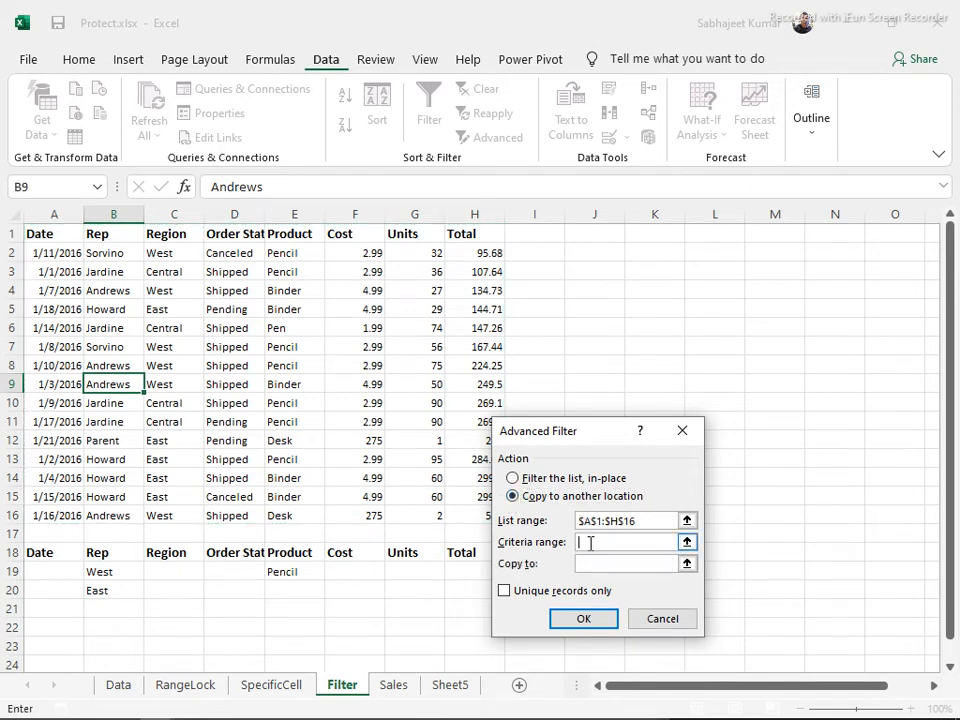
left_click(68, 558)
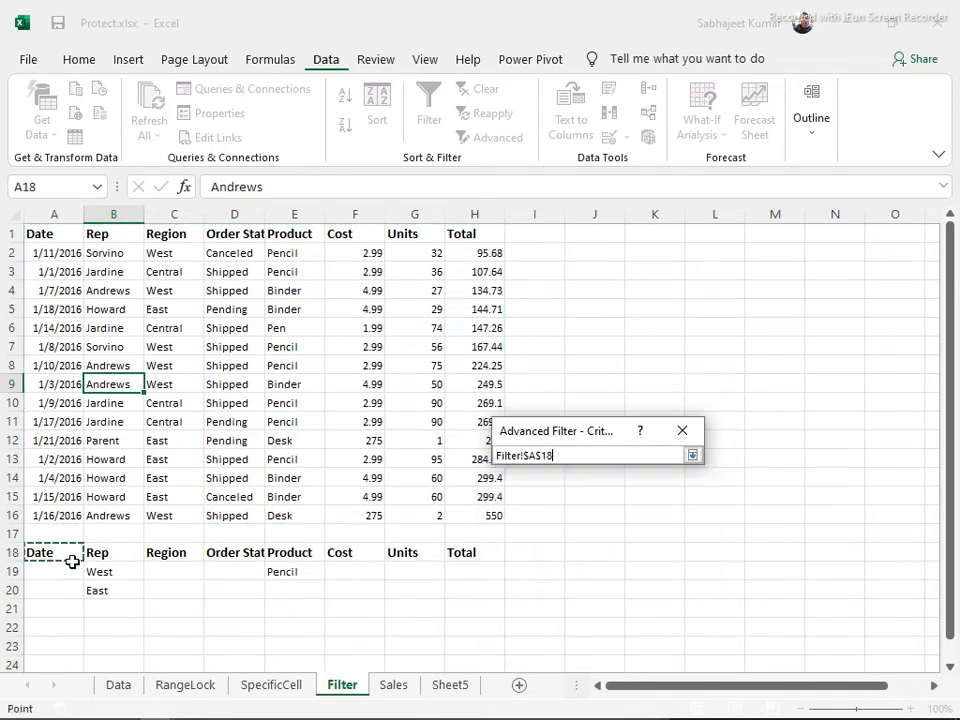
left_click_drag(72, 562, 466, 590)
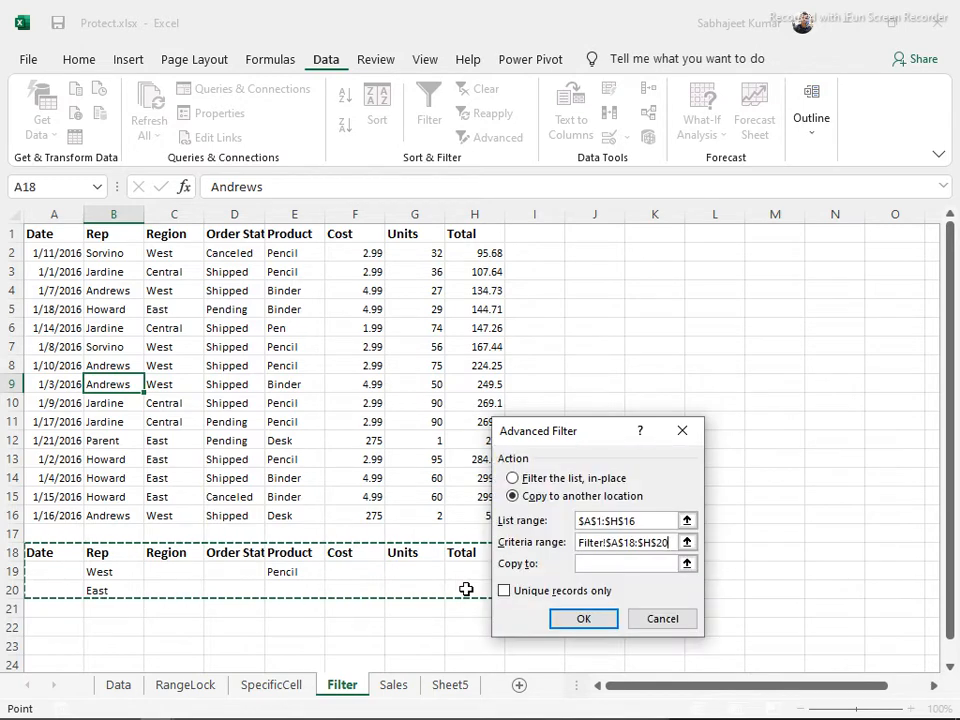
left_click(588, 564)
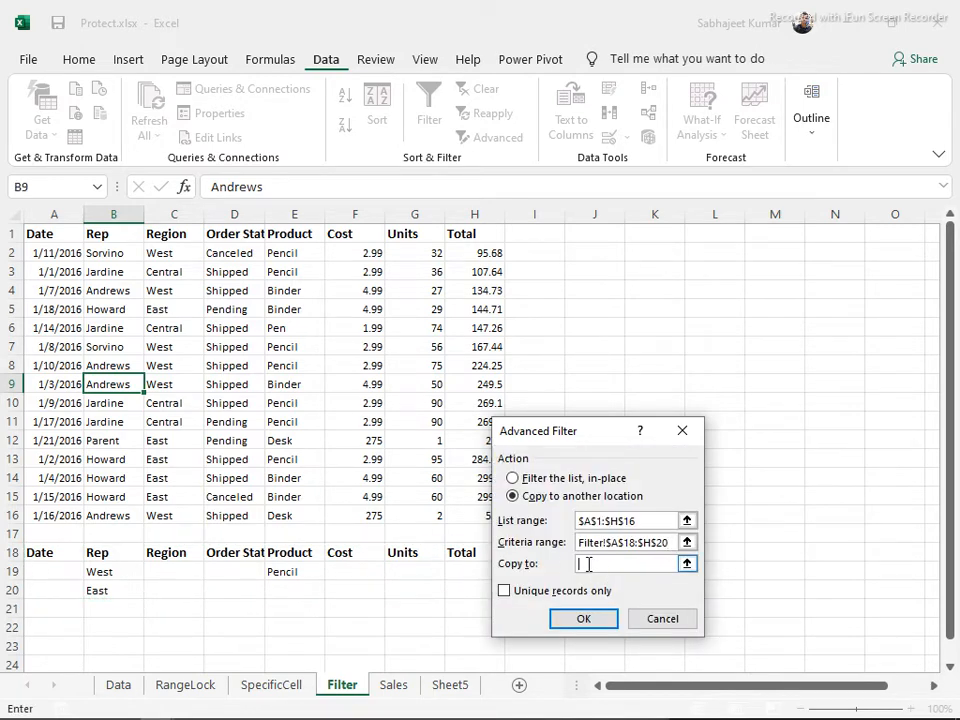
left_click(594, 231)
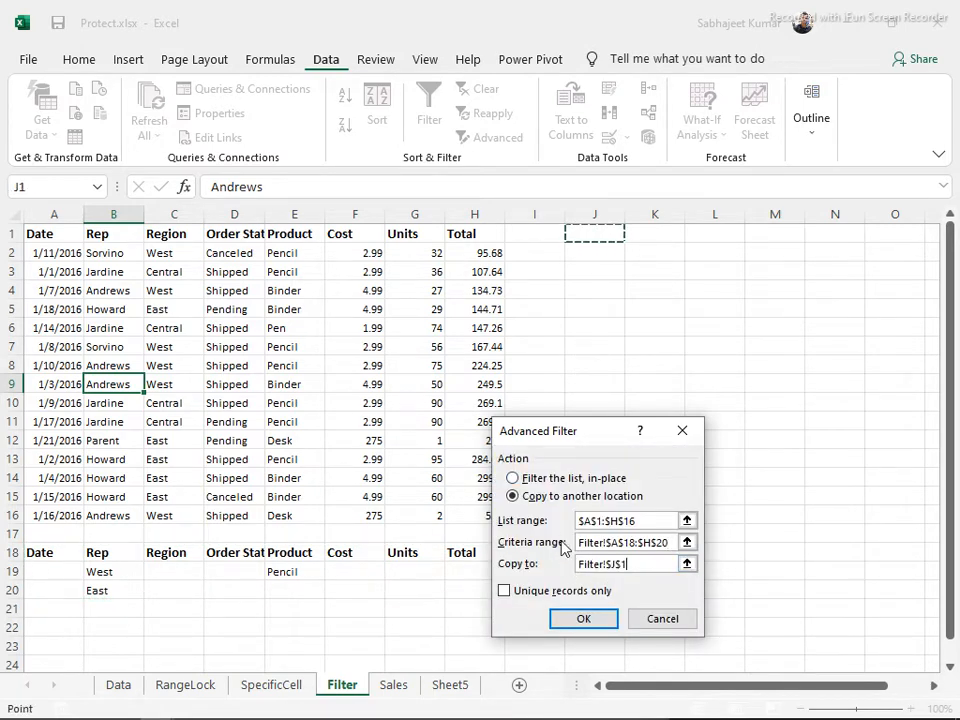
left_click(569, 615)
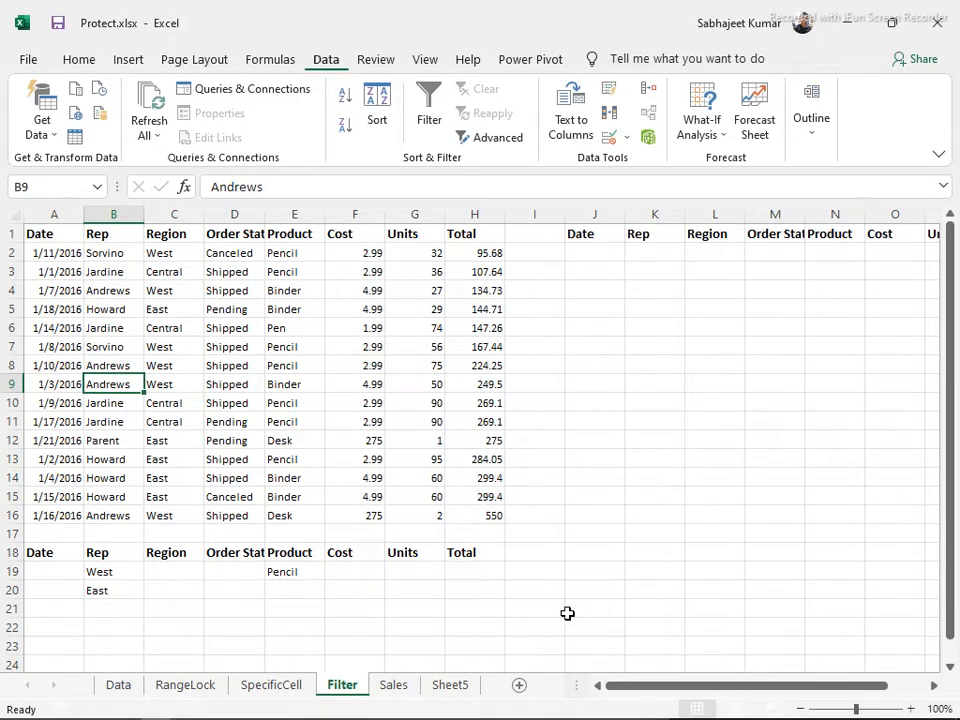
Delete the header-only output in J1:Q1, leaving columns J–Q empty
left_click(592, 235)
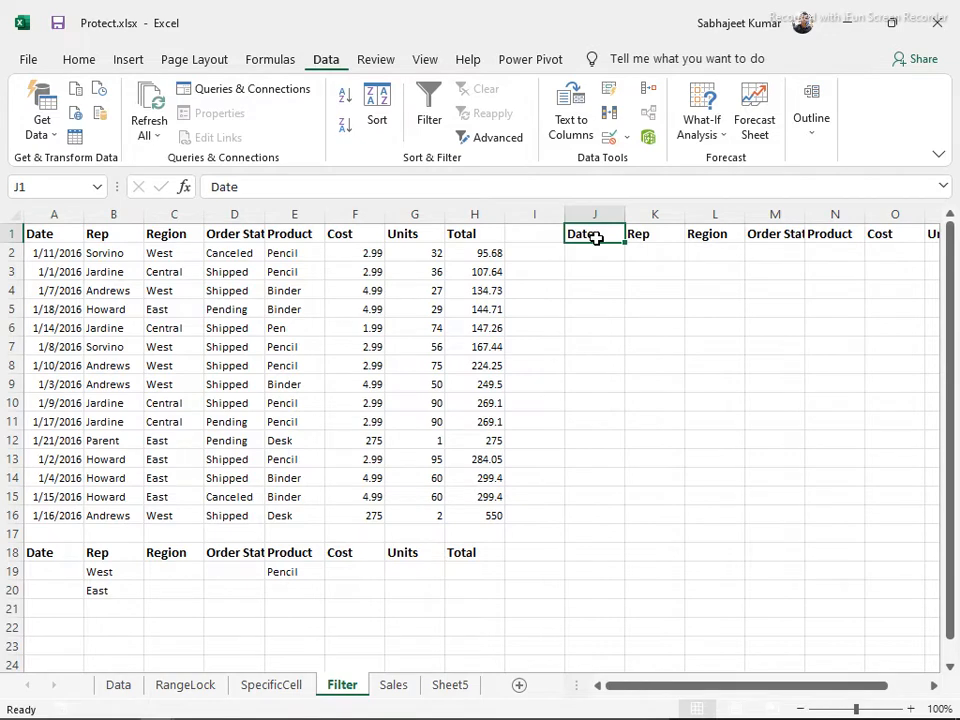
key("ctrl+shift+Right")
key("Delete")
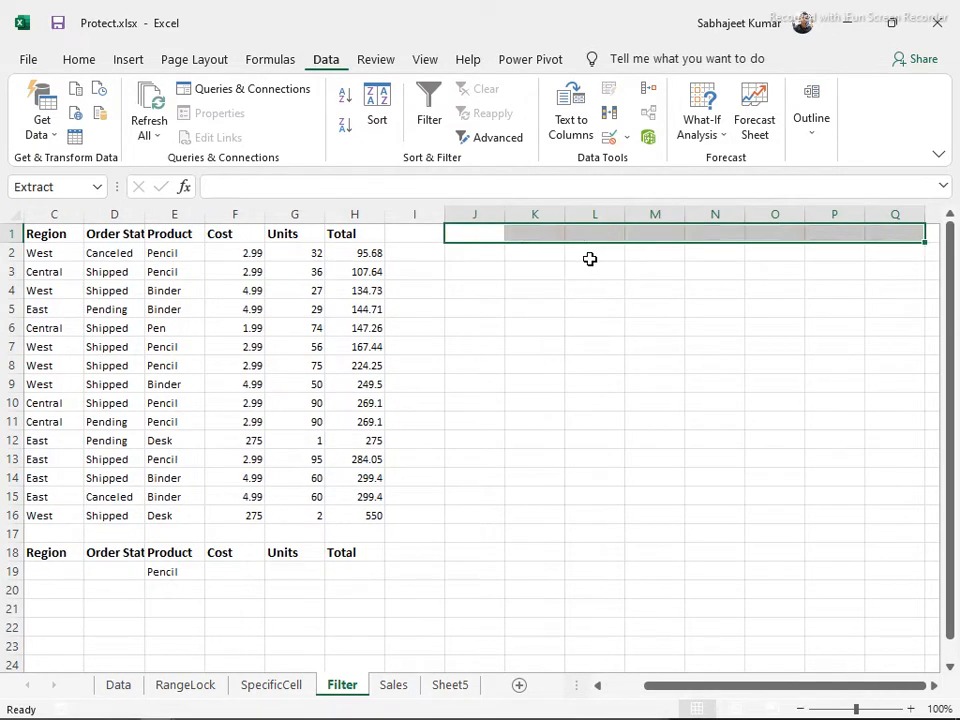
key("ctrl+shift+Down")
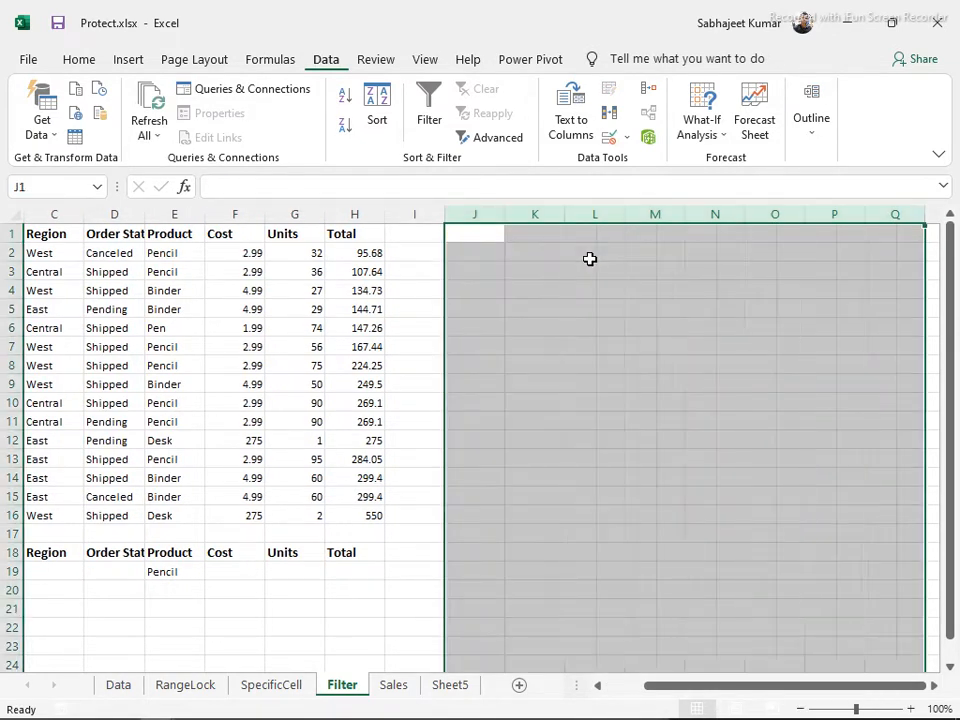
left_click(258, 533)
key("Left")
key("Left")
key("Left")
key("Left")
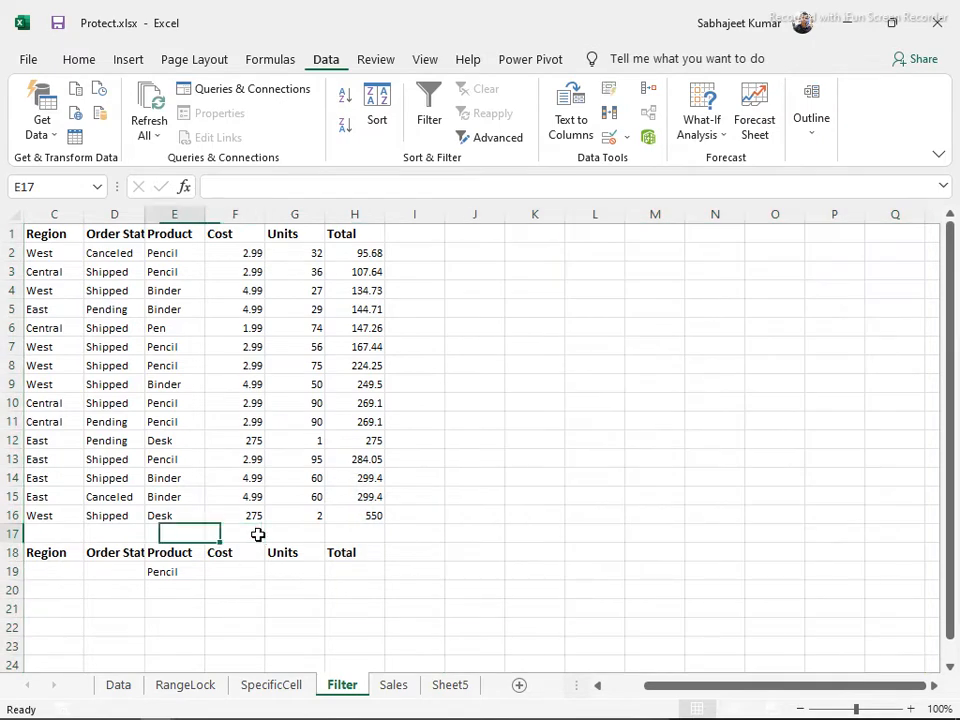
key("Left")
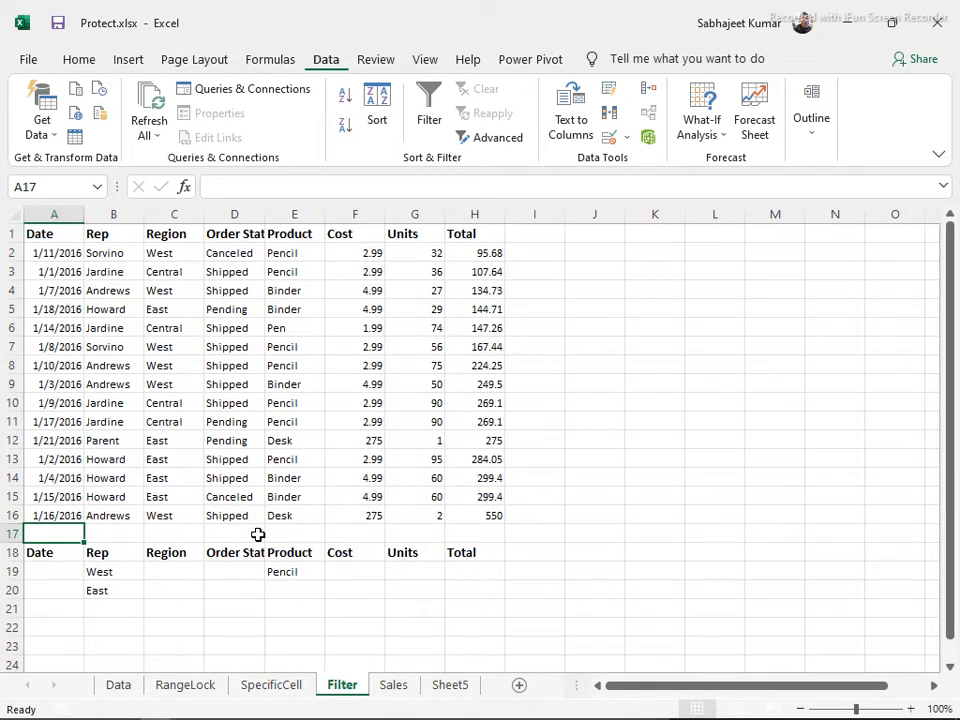
left_click(240, 477)
Rerun Advanced Filter with criteria A18:H20 and output to J1
left_click(500, 137)
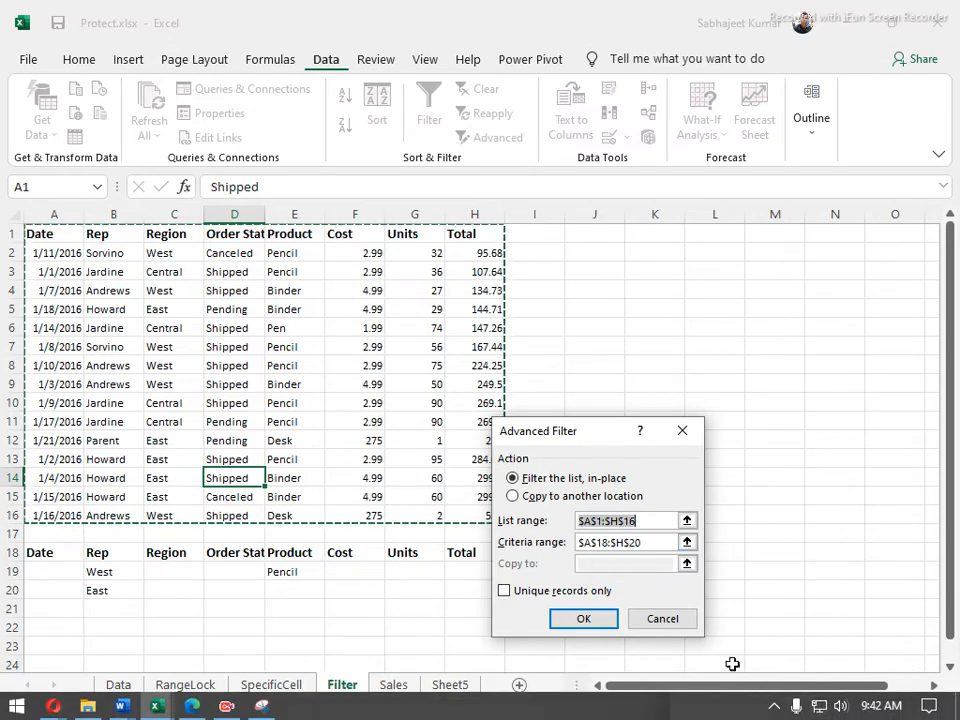
left_click(563, 499)
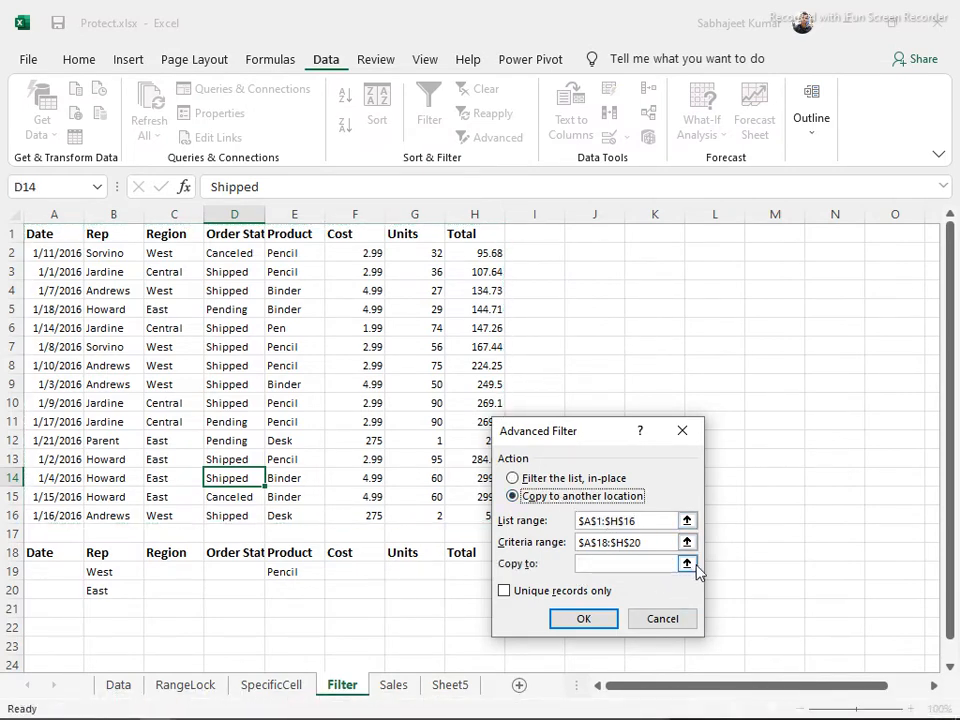
left_click(654, 543)
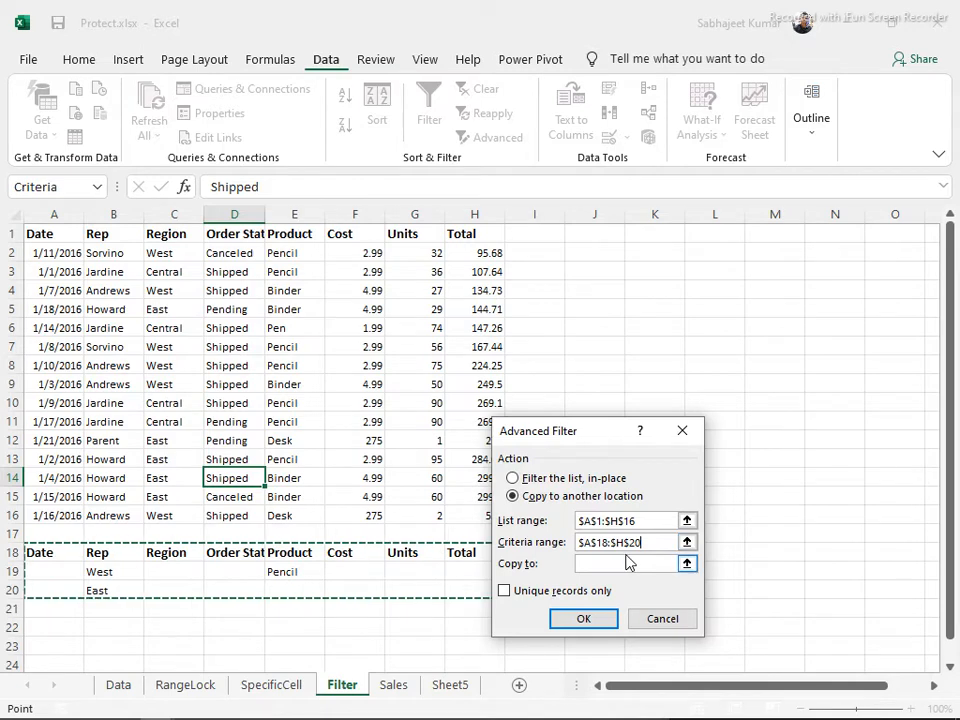
left_click(605, 563)
left_click(596, 234)
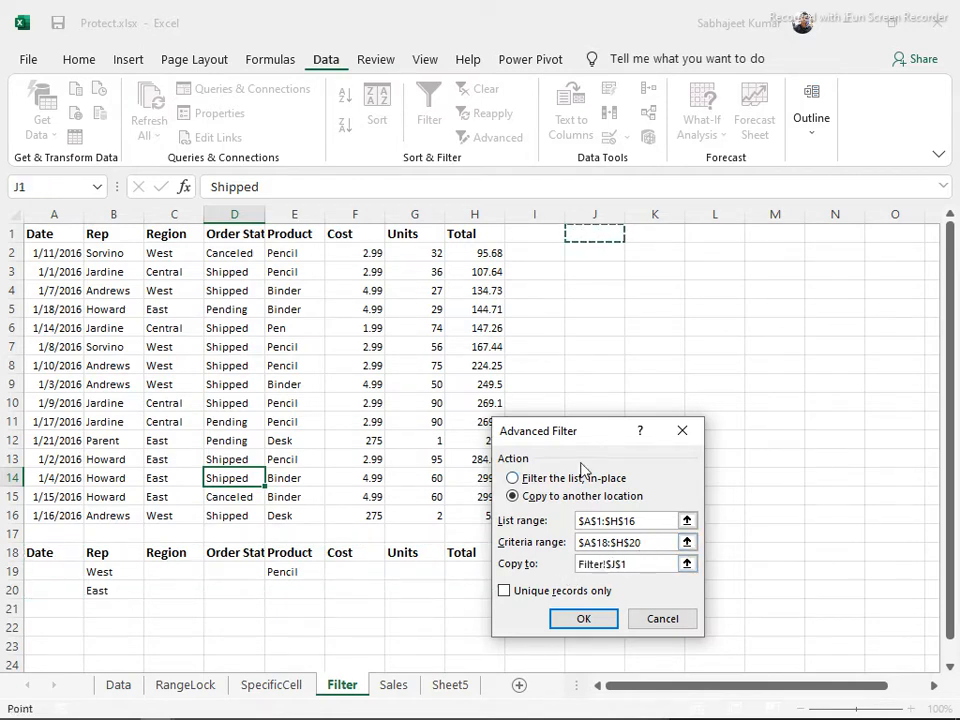
left_click(581, 621)
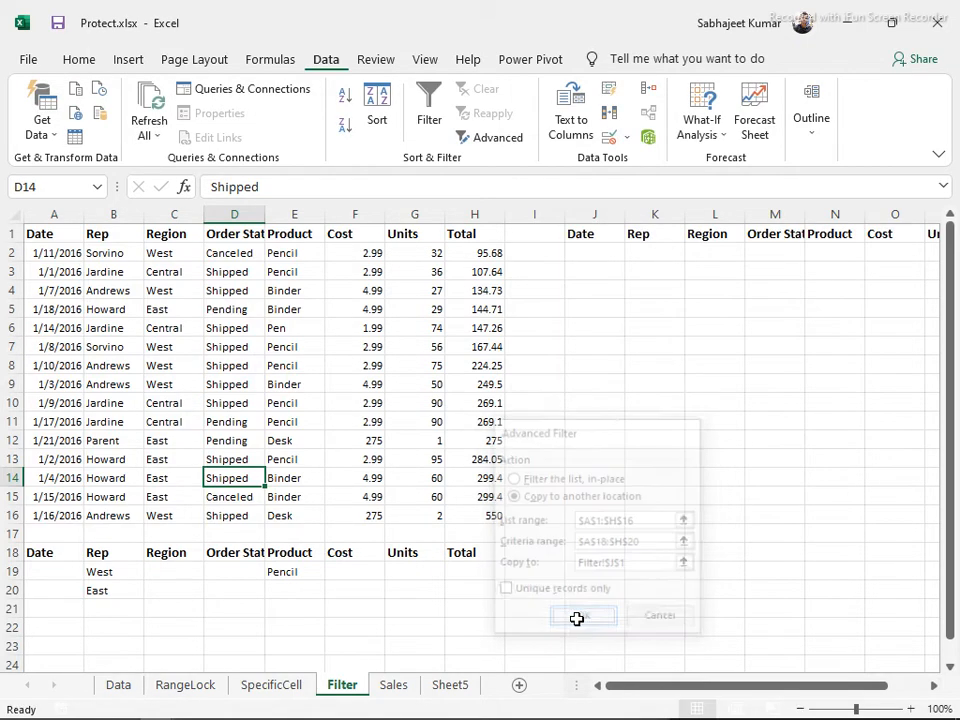
left_click(617, 235)
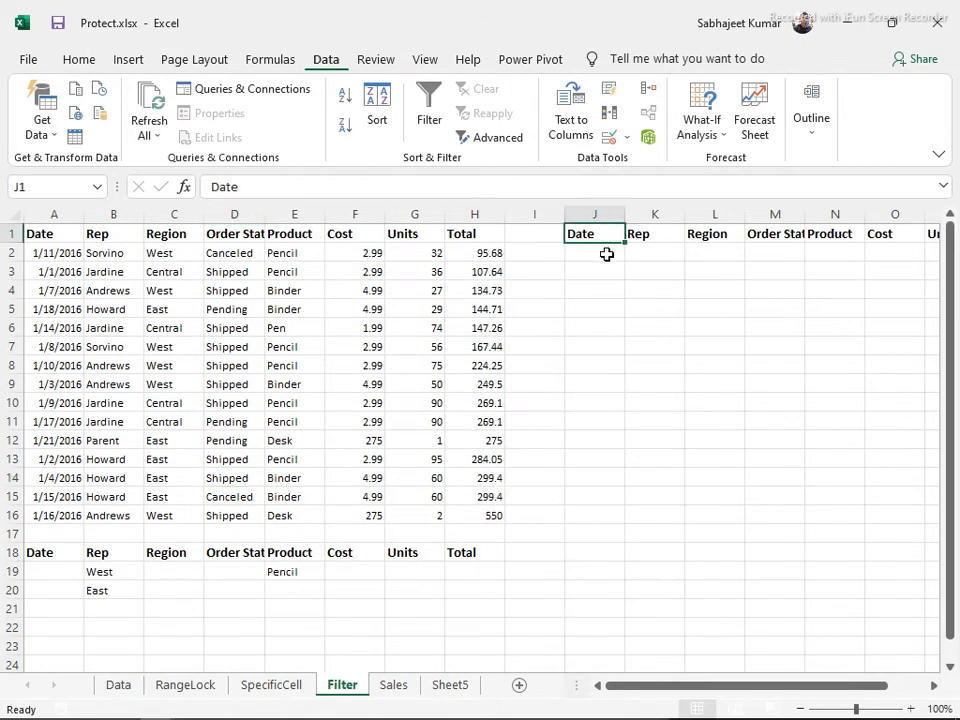
Copy the whole data list A1:H16 onto a new Sheet7
left_click(133, 271)
key("ctrl+a")
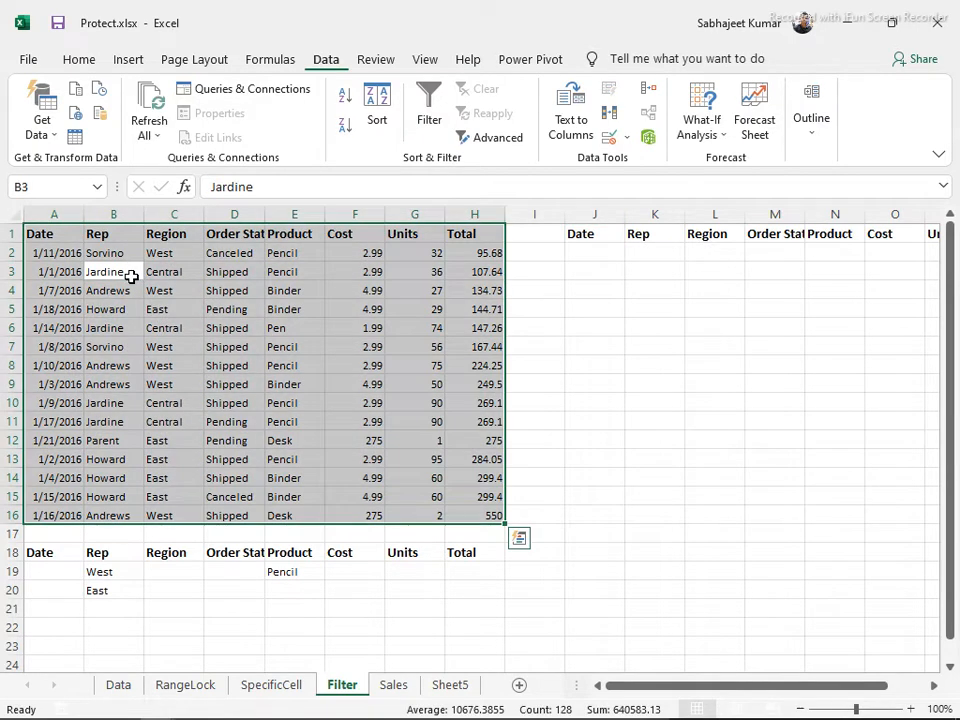
key("ctrl+c")
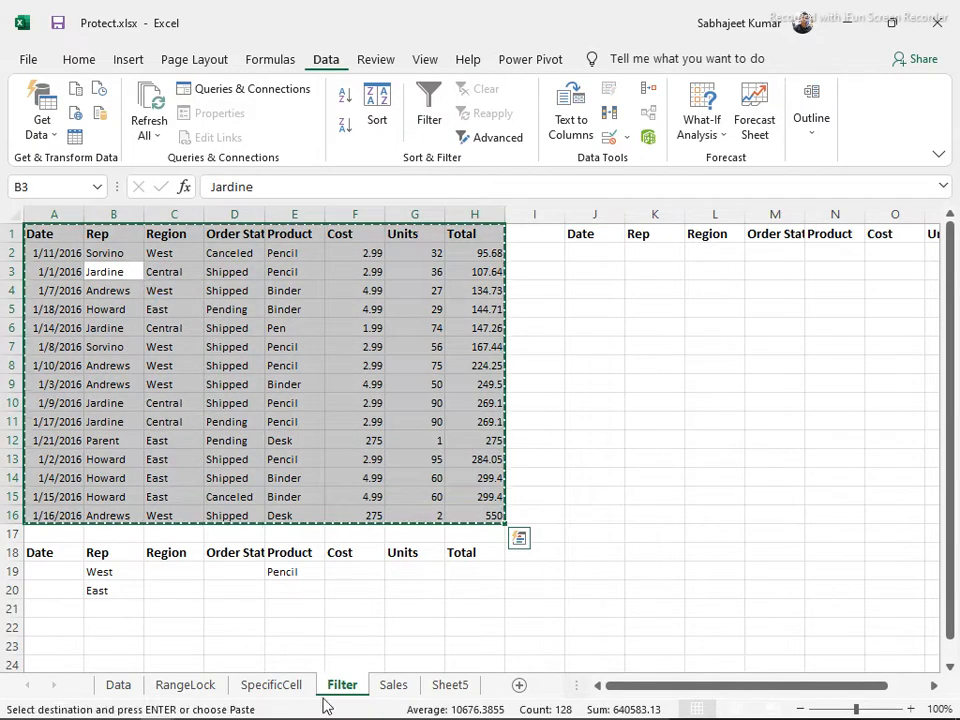
left_click(519, 685)
key("ctrl+v")
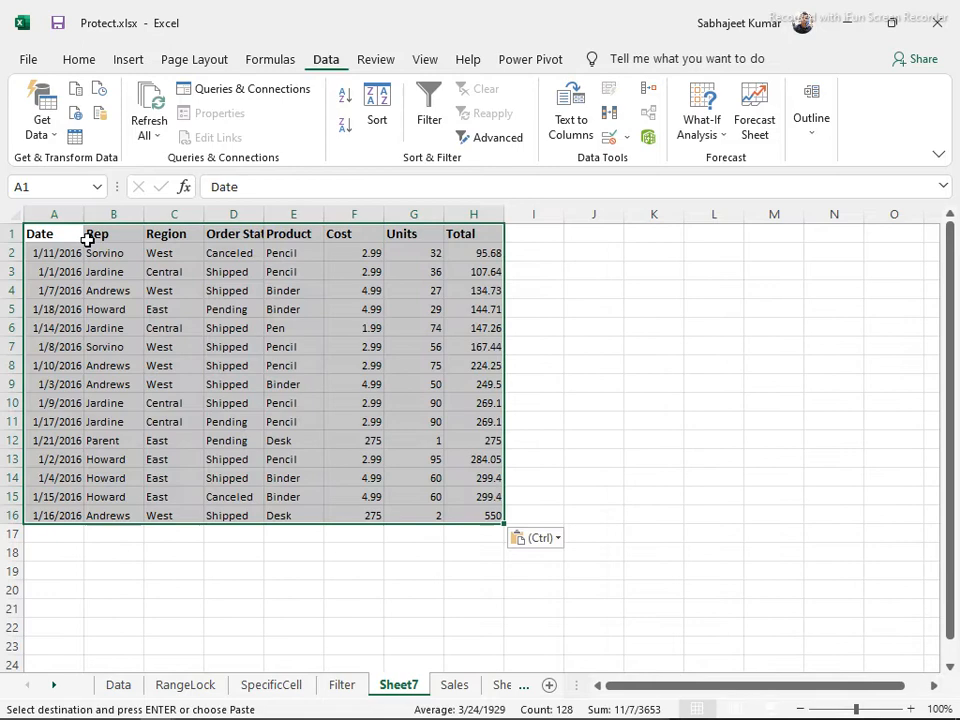
Paste the header row into J1:Q1 on Sheet7, then return to the Filter sheet
left_click_drag(66, 232, 475, 210)
key("ctrl+c")
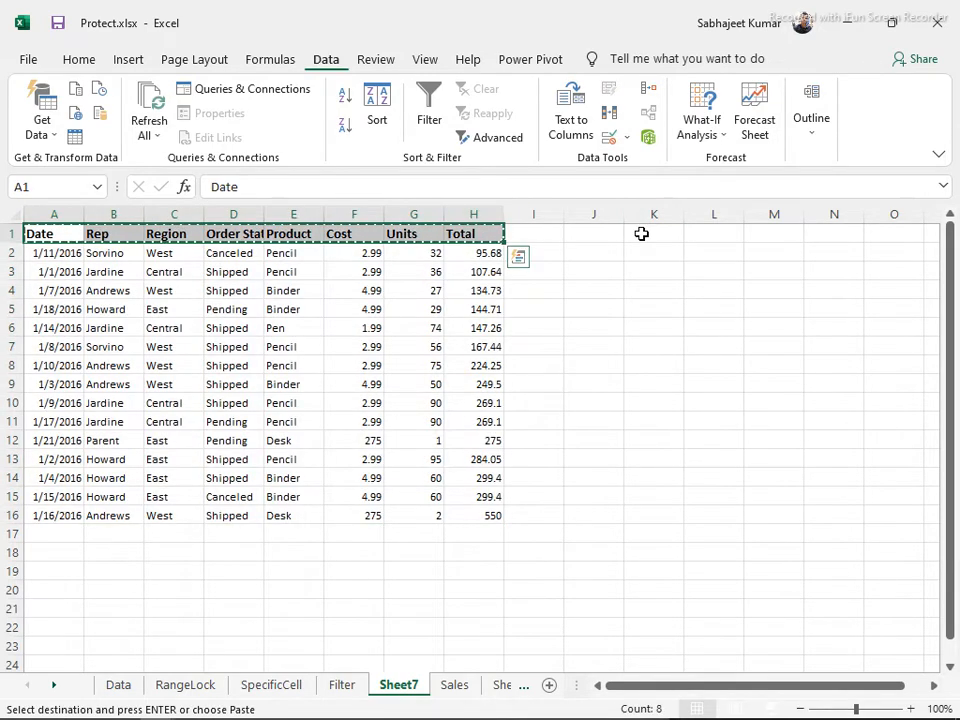
left_click(640, 230)
left_click(601, 230)
key("ctrl+v")
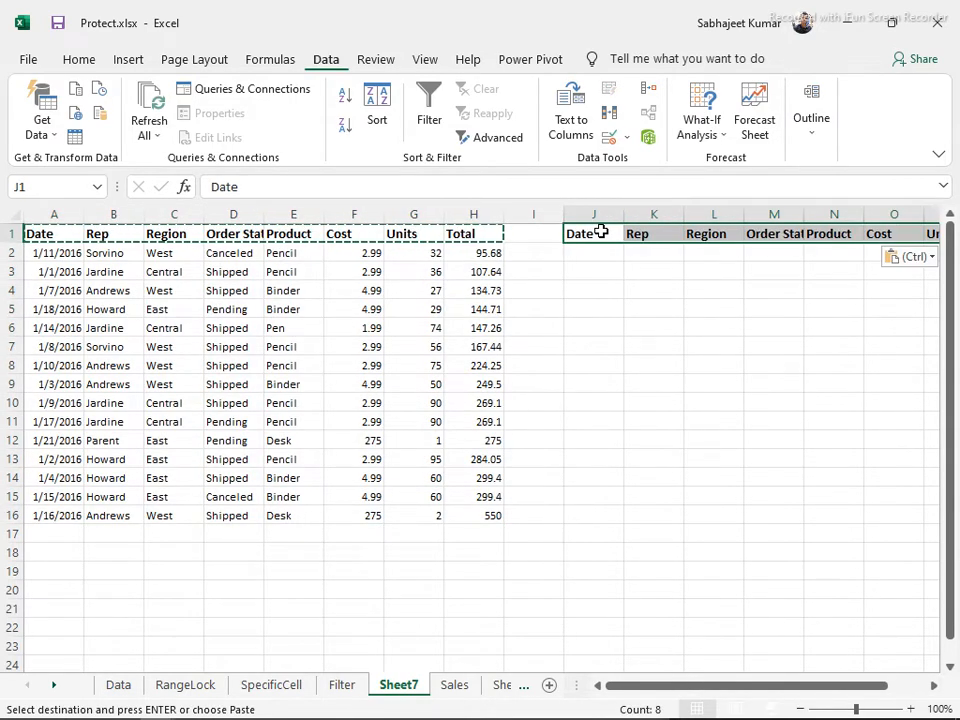
left_click(705, 255)
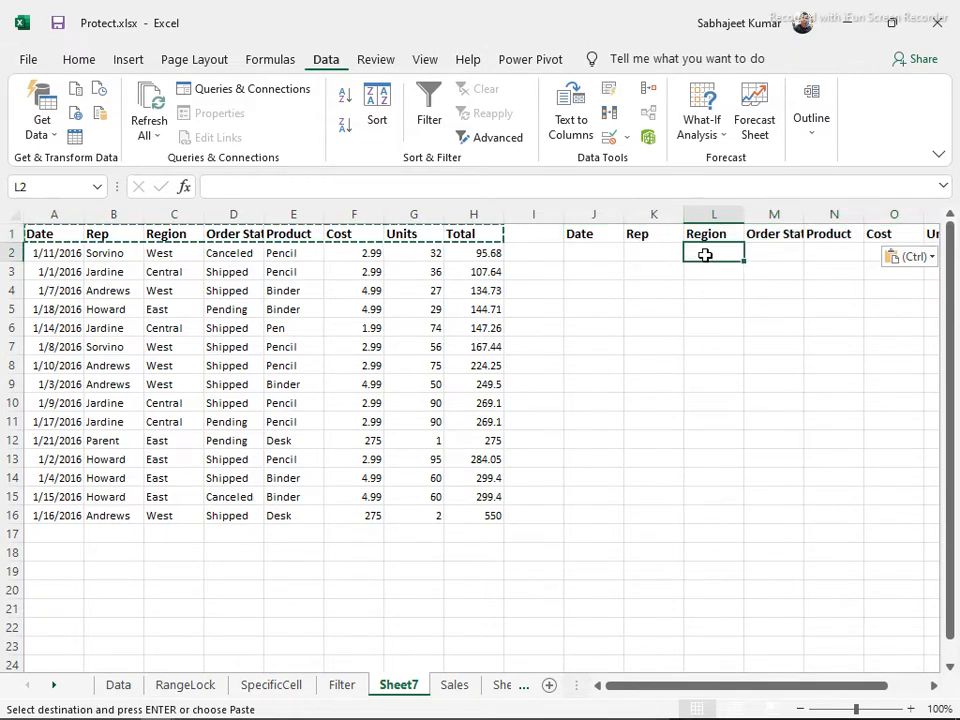
left_click(338, 690)
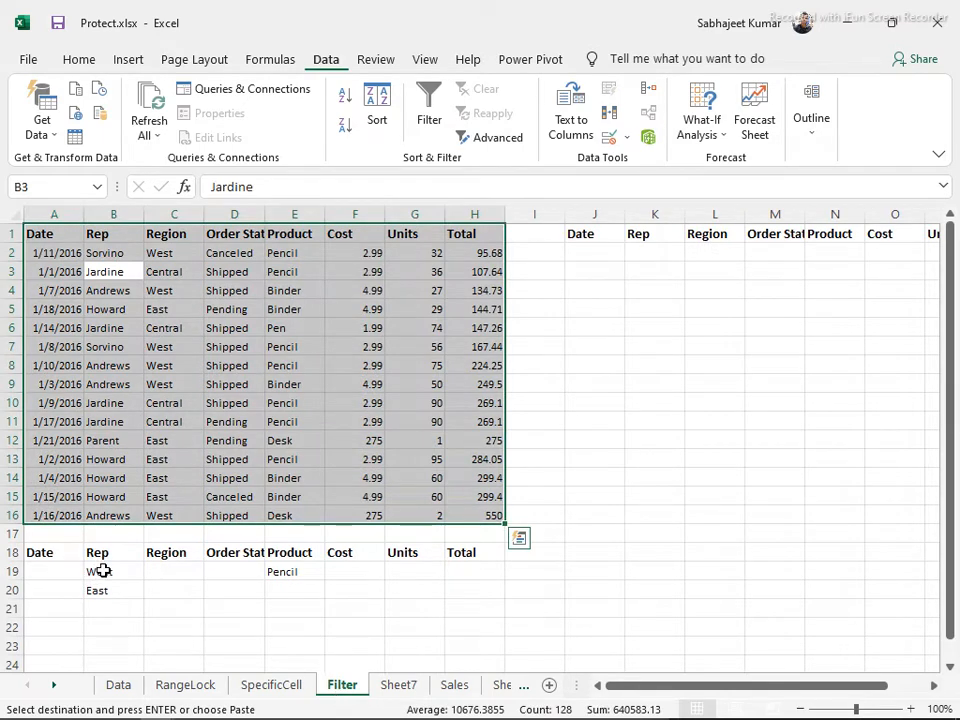
left_click_drag(104, 577, 214, 572)
Clear J1:Q1 and copy the West-Pencil or East orders to J1 using criteria A18:H20
left_click_drag(600, 229, 860, 232)
key("Delete")
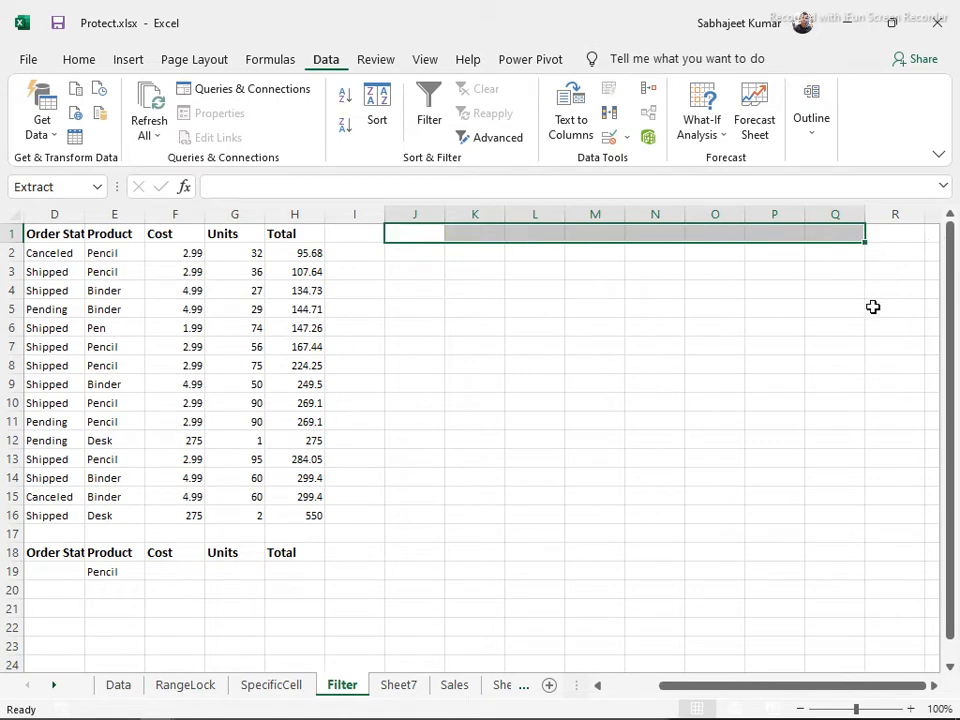
key("Left")
key("Left")
key("Left")
key("Left")
key("Left")
key("Left")
key("Left")
key("Left")
key("Left")
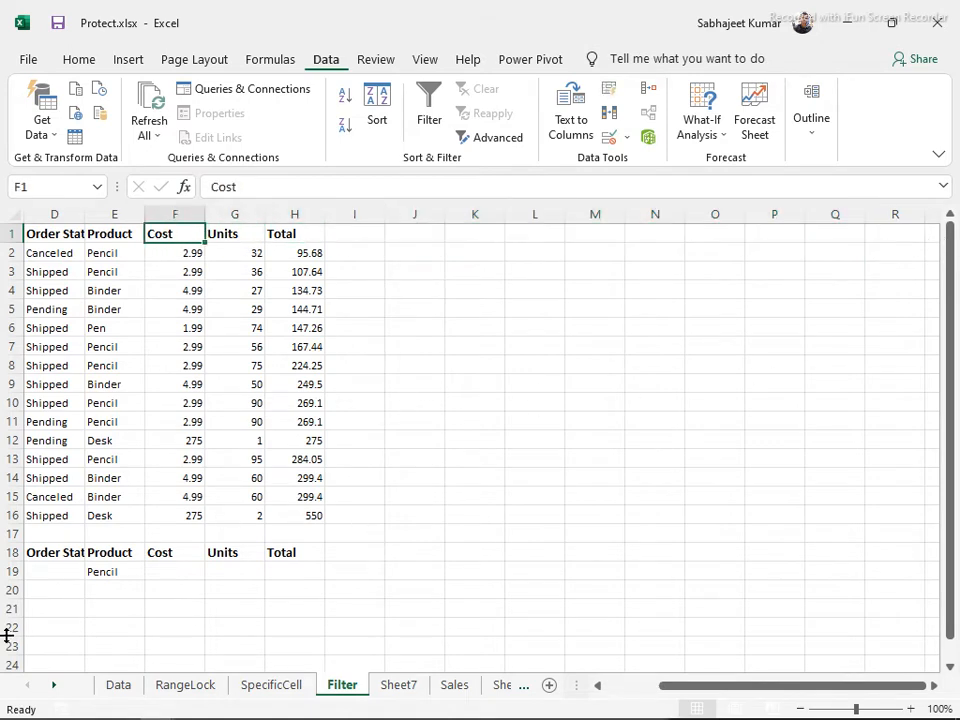
left_click(488, 137)
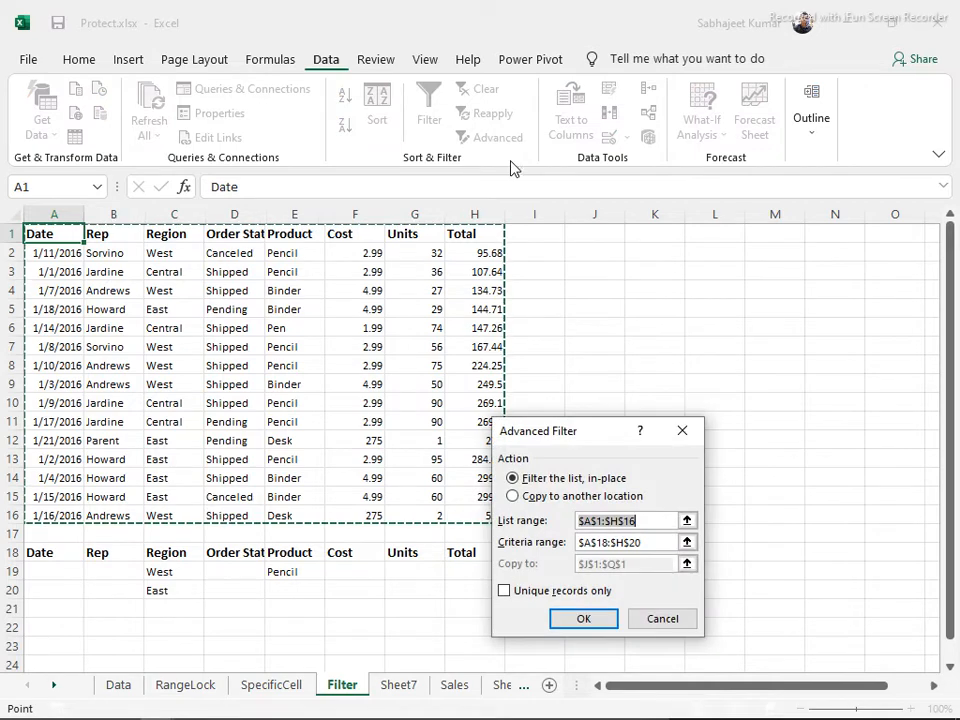
left_click(619, 542)
left_click(503, 518)
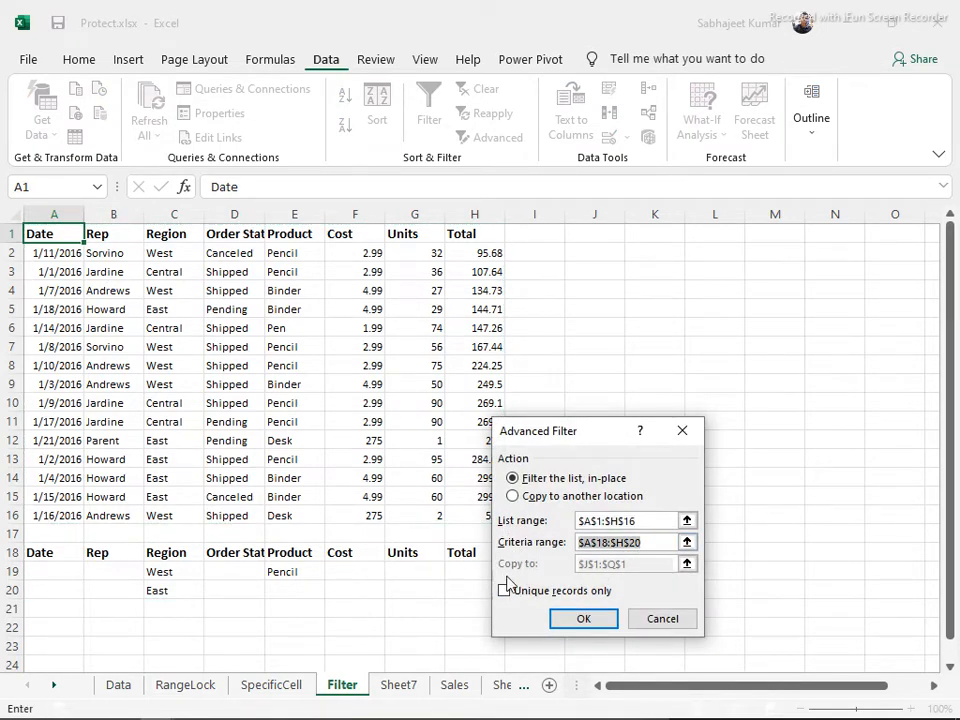
left_click(516, 496)
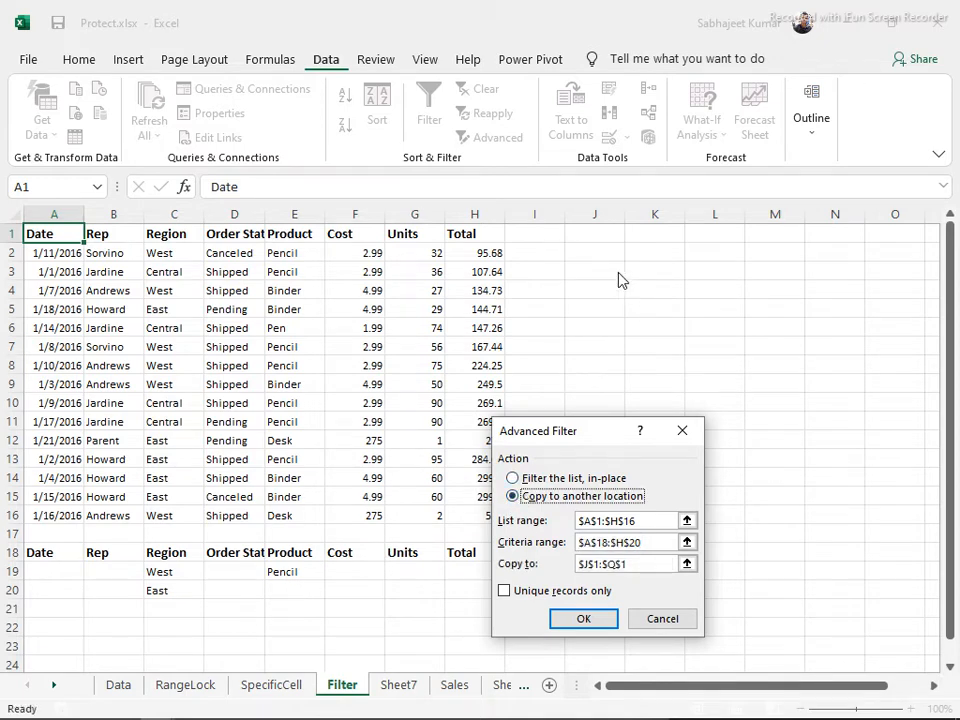
left_click(643, 564)
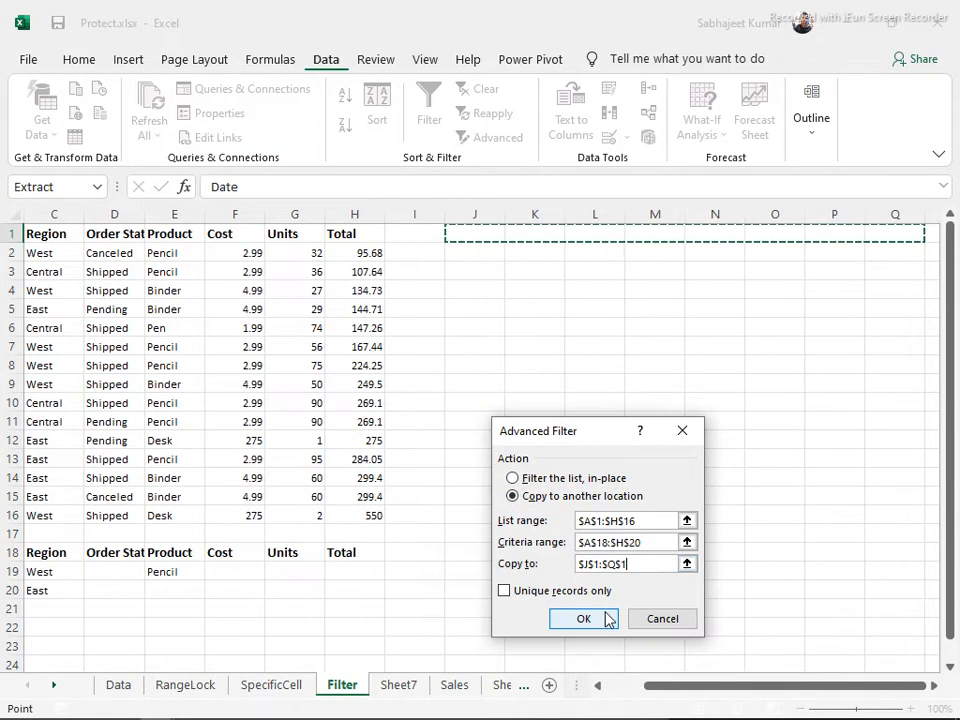
left_click(584, 620)
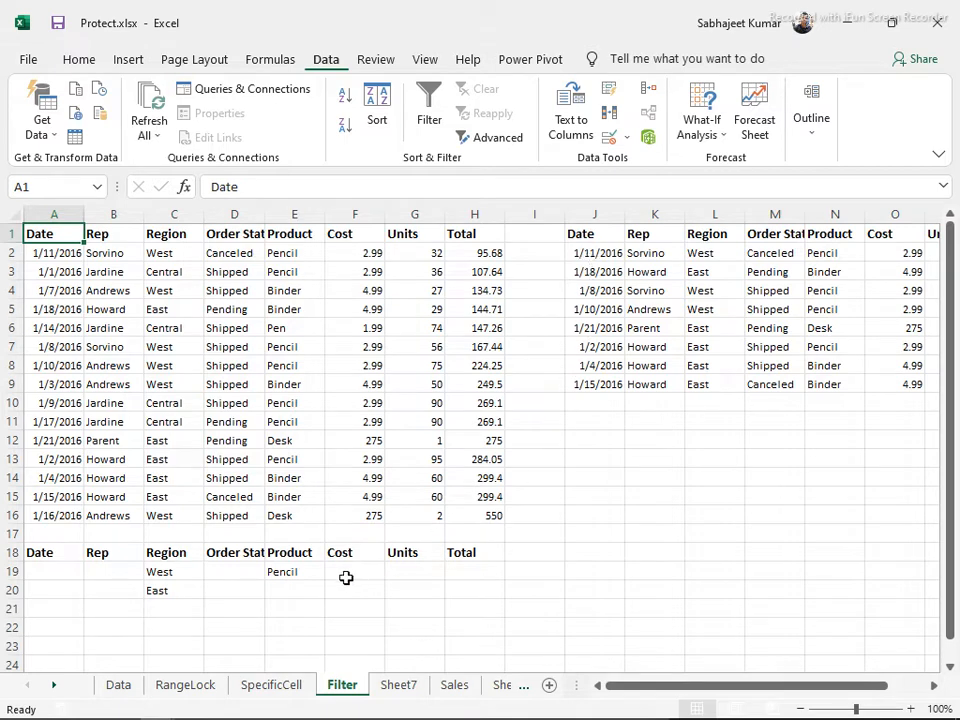
Check the copied Region values and turn AutoFilter back on the sales table
left_click_drag(712, 256, 733, 387)
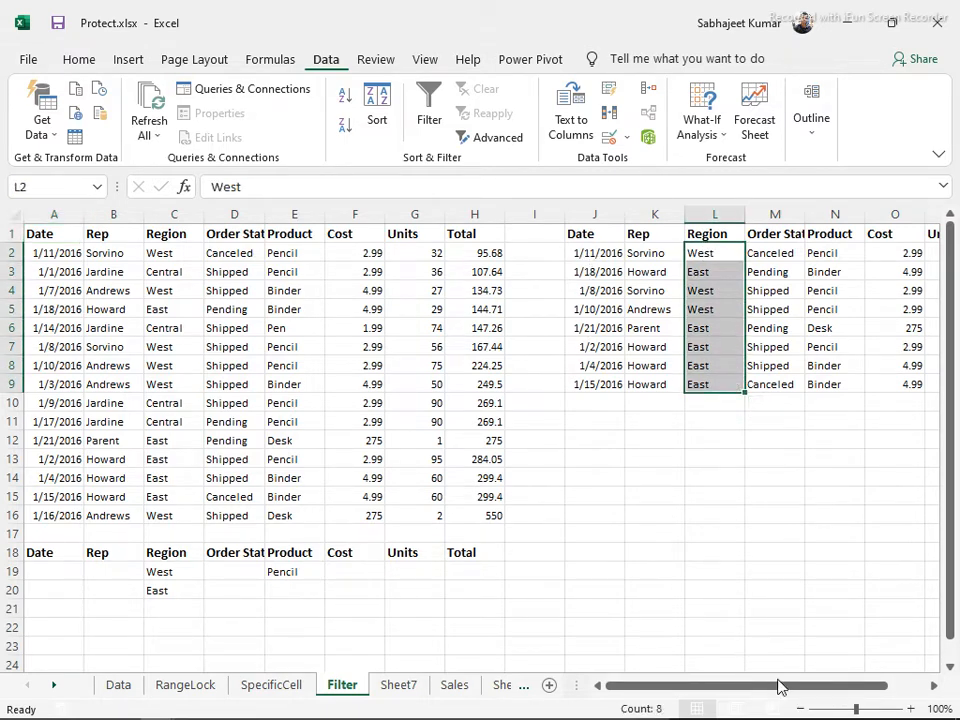
left_click(178, 234)
key("ctrl+shift+l")
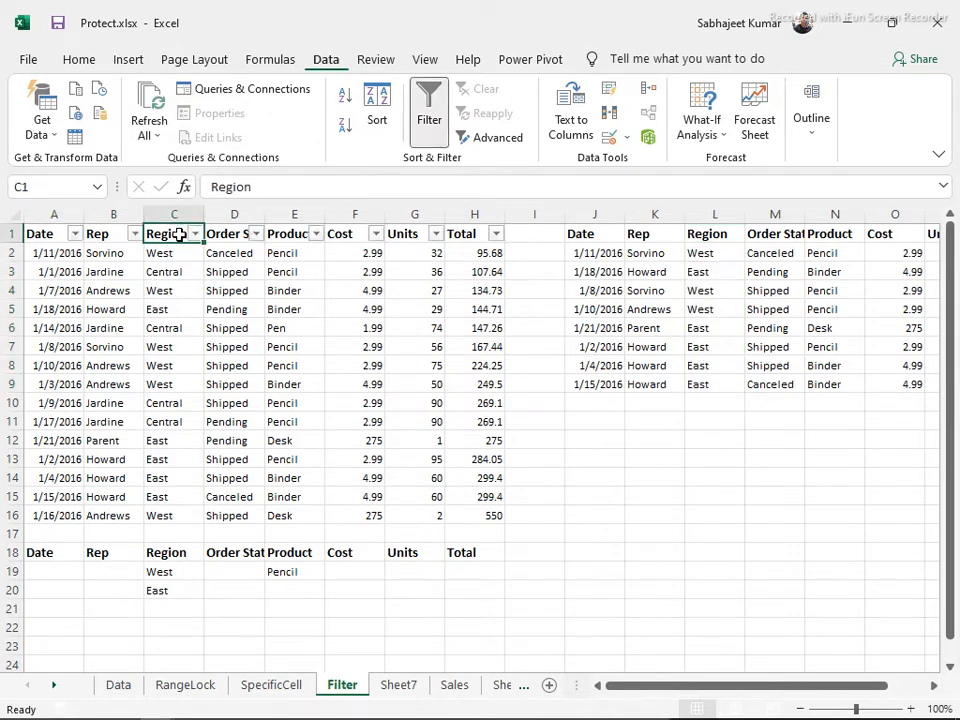
Untick Central in the Region filter, leaving East and West rows, 11 of 15 records
left_click(195, 233)
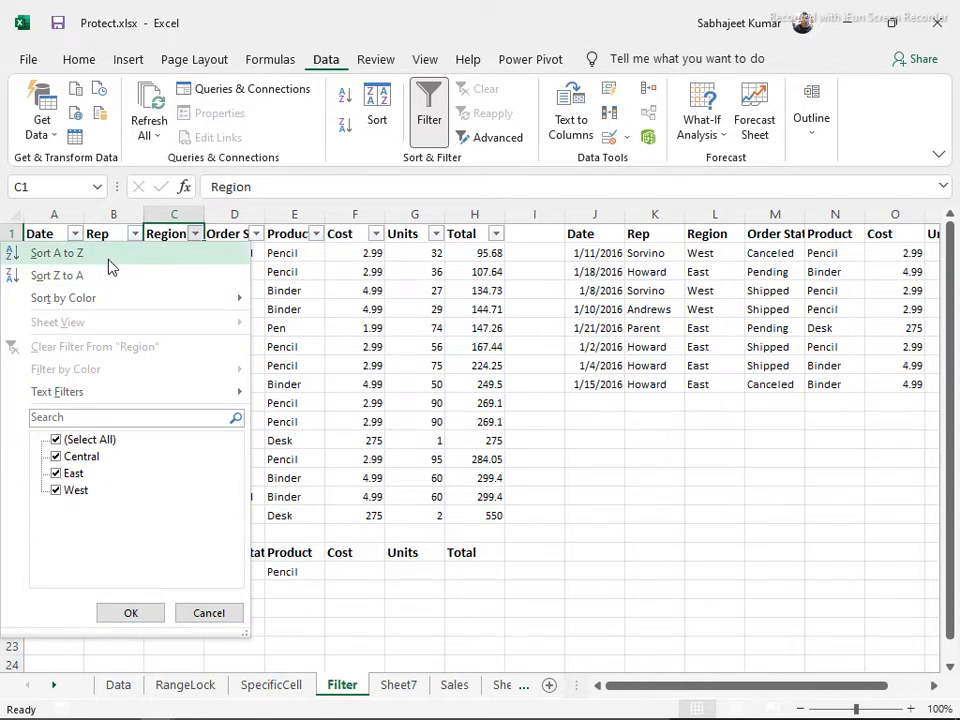
key("Escape")
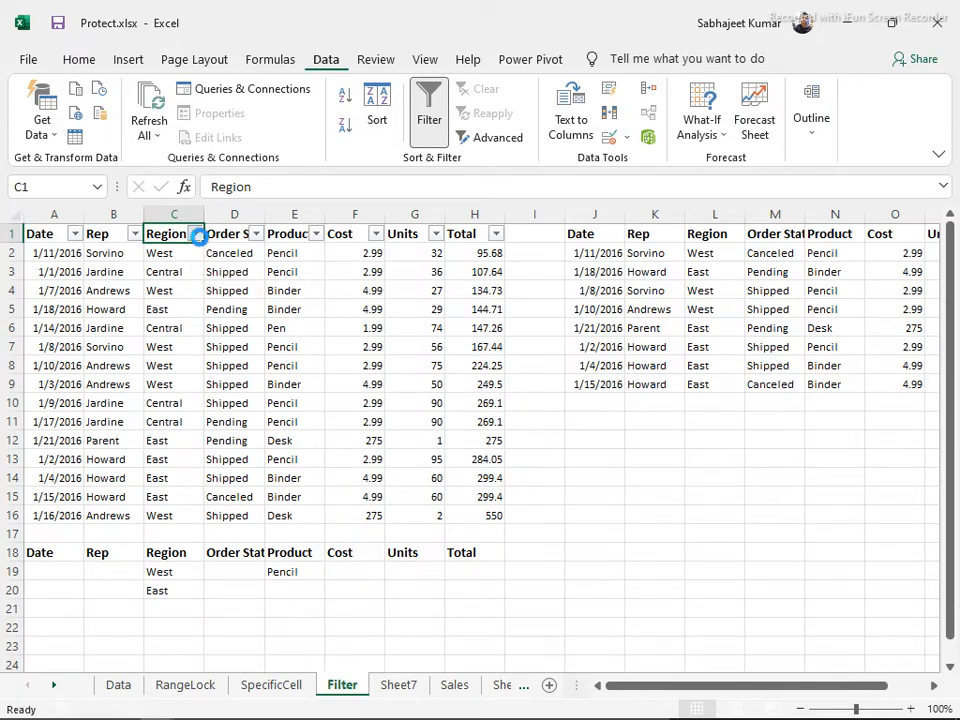
left_click(195, 233)
left_click(56, 456)
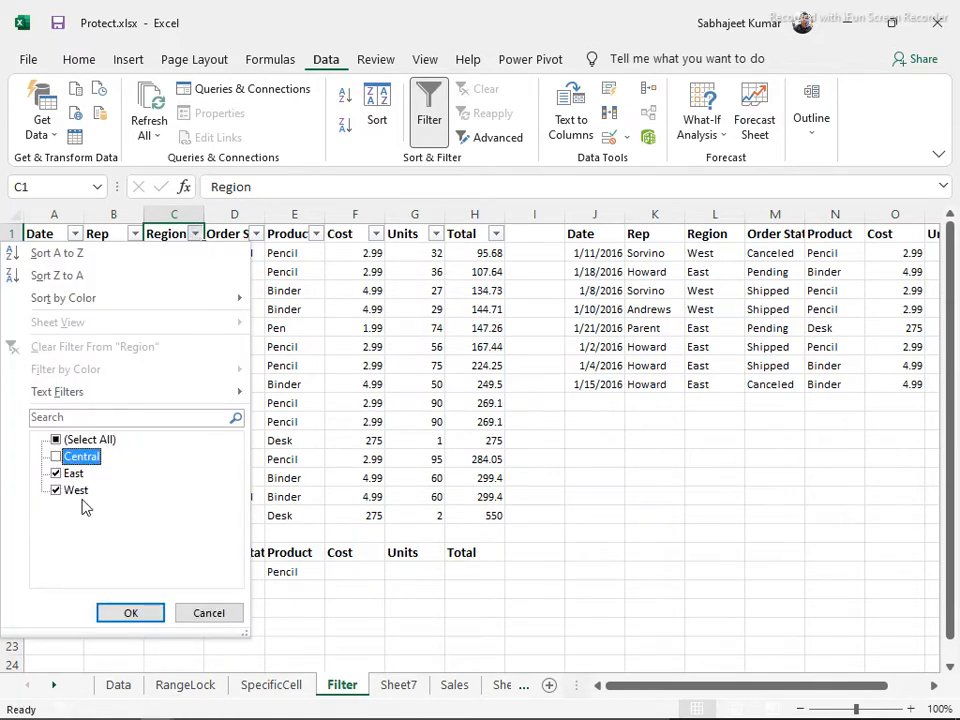
left_click(130, 612)
left_click_drag(176, 256, 184, 433)
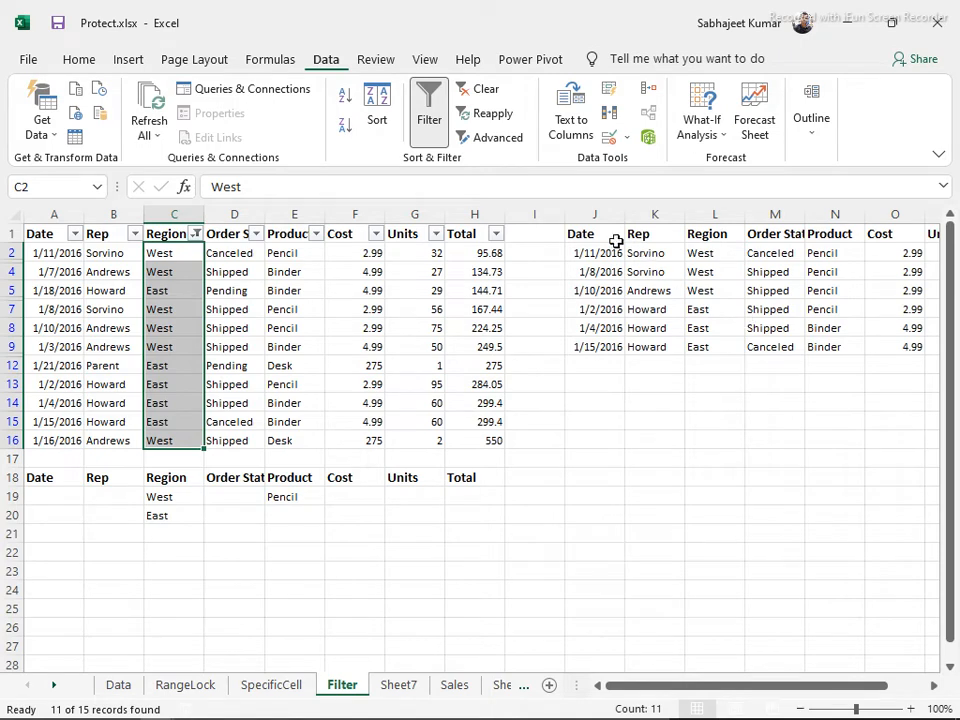
On Sheet7, clear the old headers from columns J to Q
left_click(408, 686)
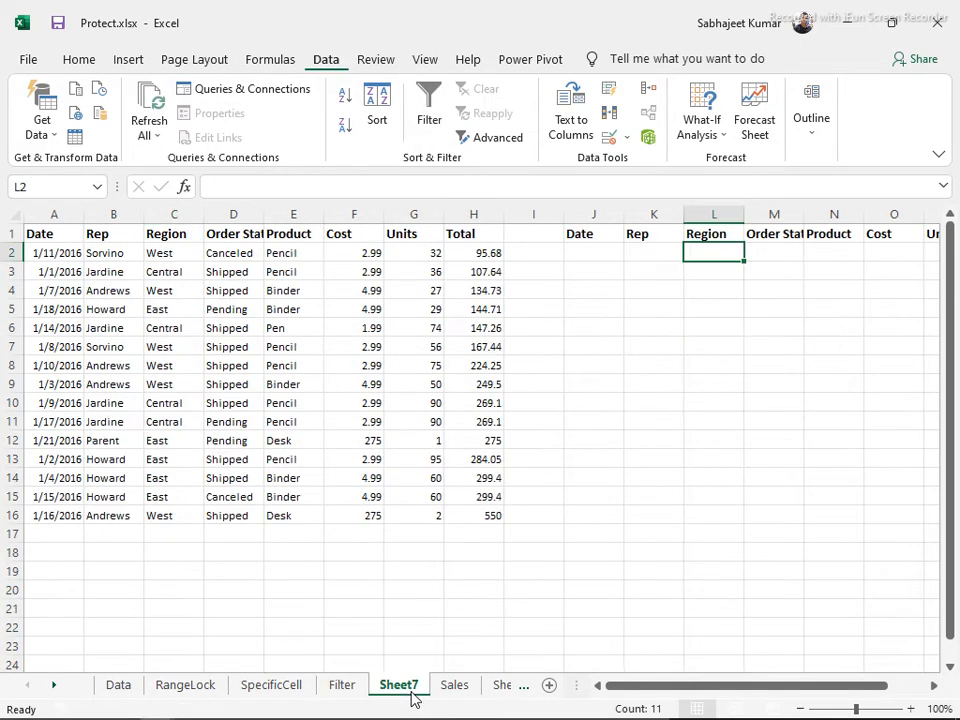
left_click(581, 231)
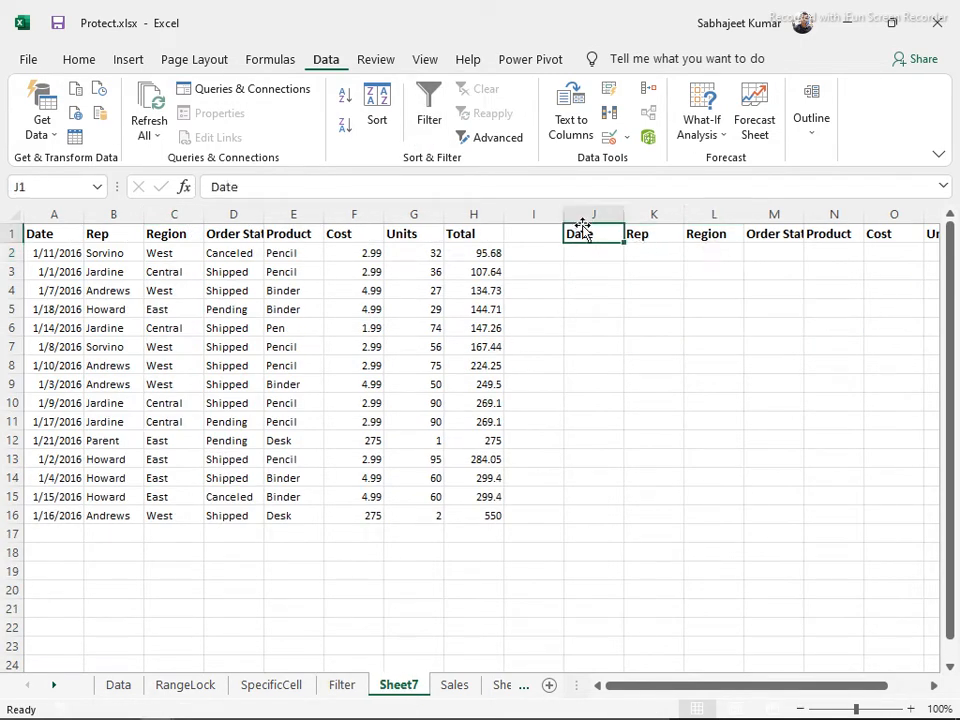
key("ctrl+space")
key("shift+Right")
key("shift+Right")
key("shift+Right")
key("shift+Right")
key("shift+Right")
key("shift+Right")
key("shift+Right")
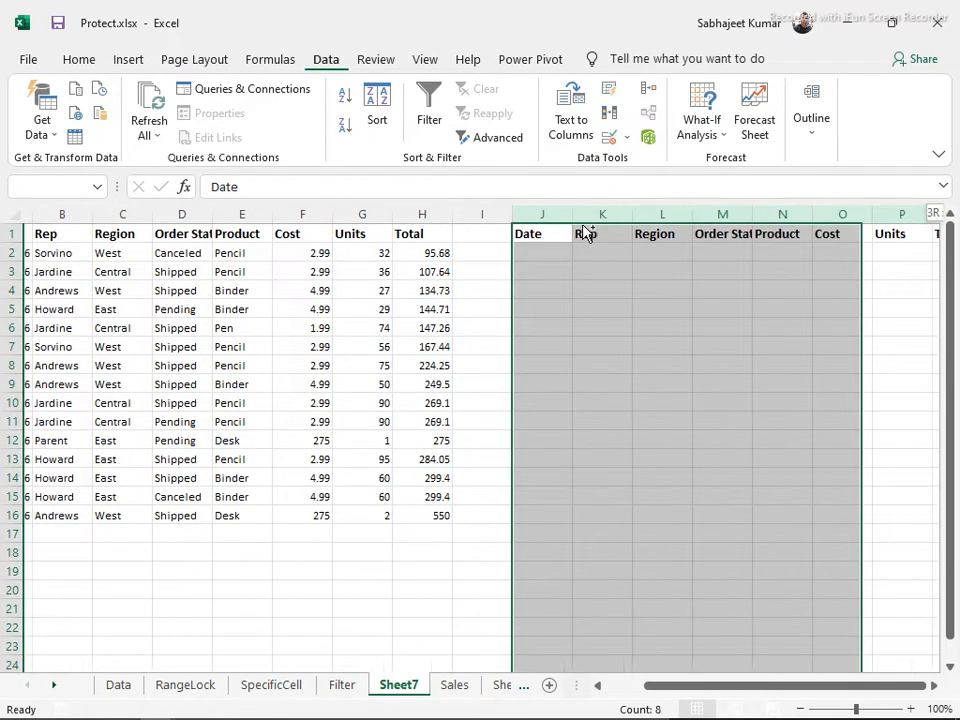
key("Delete")
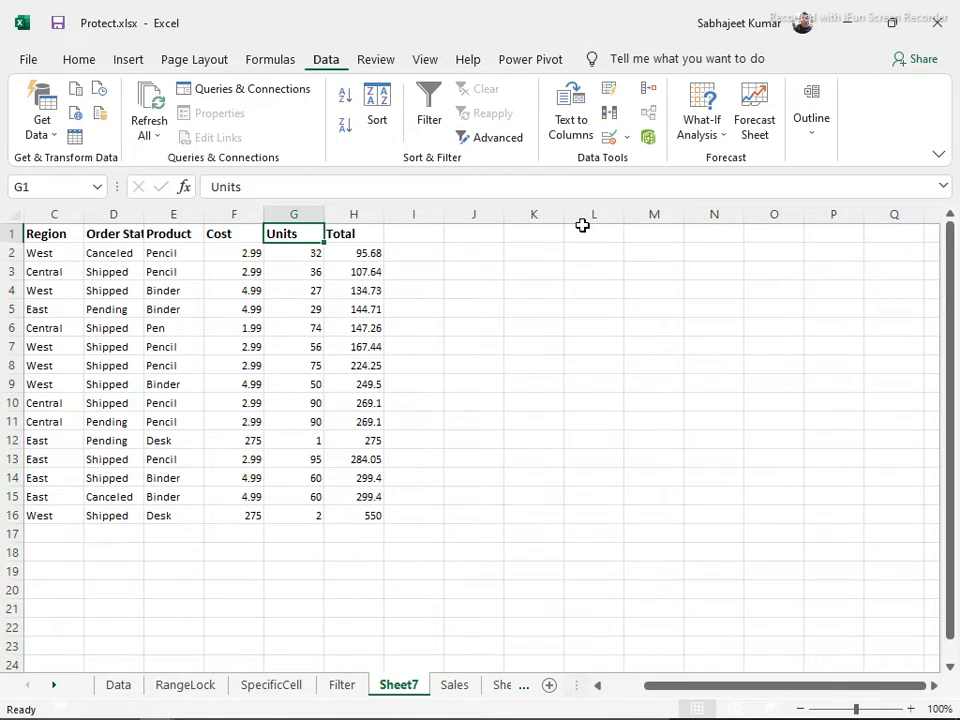
Select rows 17 to 32 below the data, then copy the header row A1:H1
key("ctrl+Down")
key("Down")
key("Left")
key("Left")
key("Left")
key("Left")
key("Left")
key("Left")
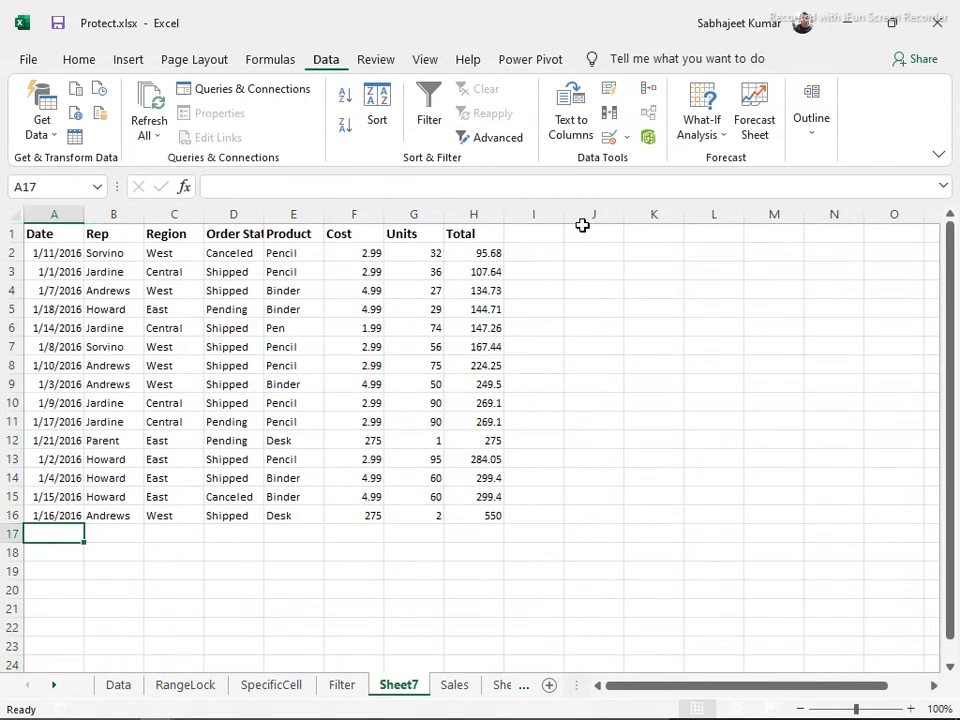
key("shift+Down")
key("shift+Down")
key("shift+Down")
key("shift+Down")
key("shift+Down")
key("shift+Down")
key("shift+Down")
key("shift+Down")
key("shift+Down")
key("shift+Down")
key("shift+Down")
key("shift+Down")
key("shift+Down")
key("shift+Down")
key("shift+Down")
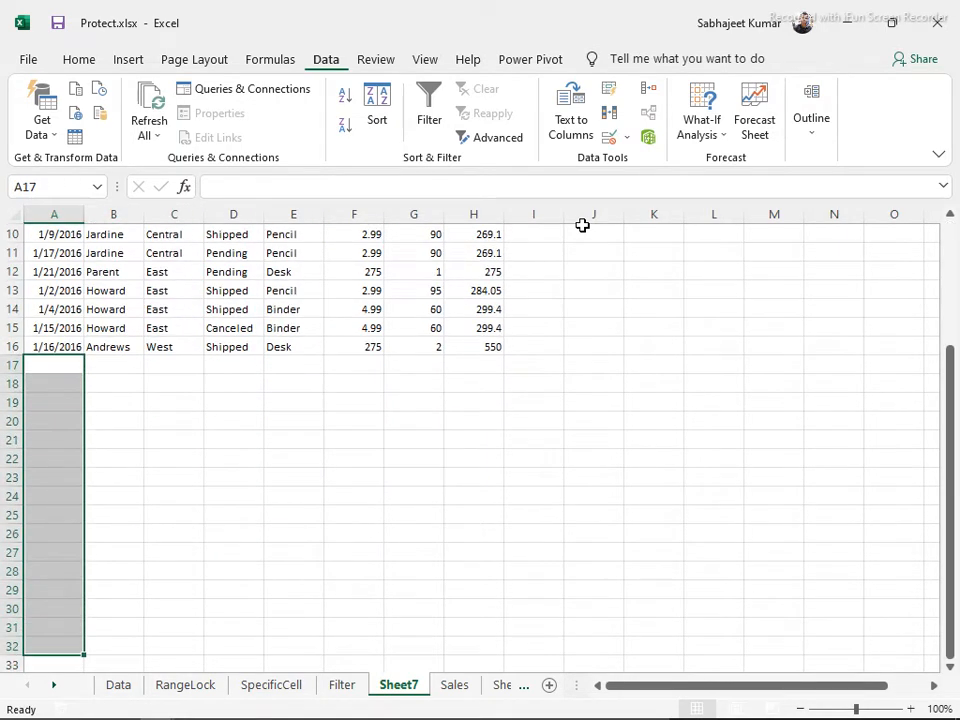
key("shift+space")
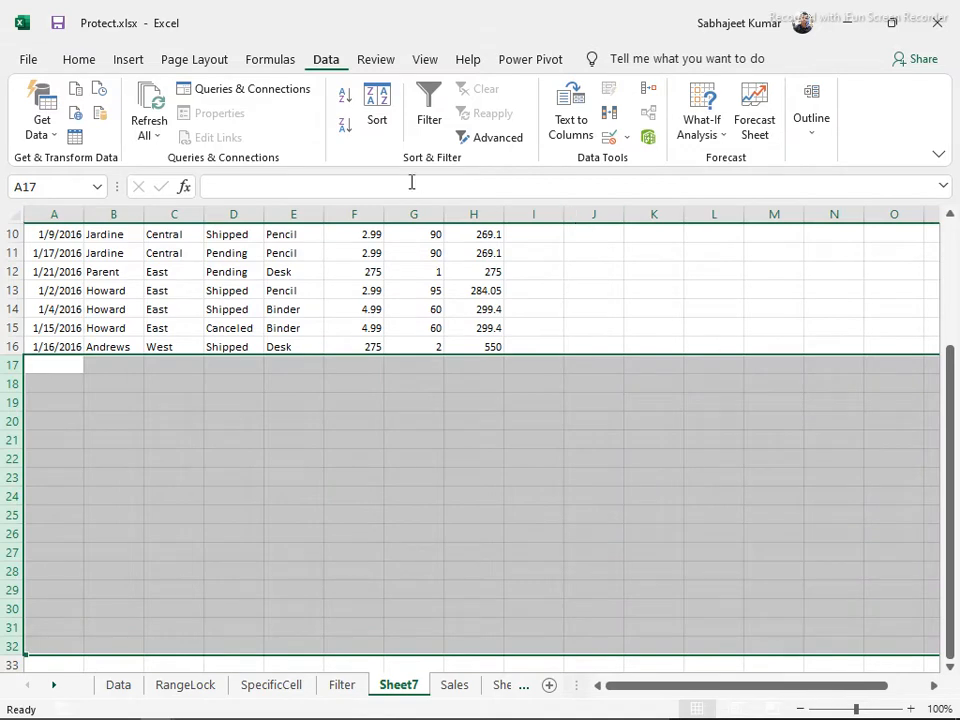
scroll(321, 338, "up", 3)
left_click(138, 254)
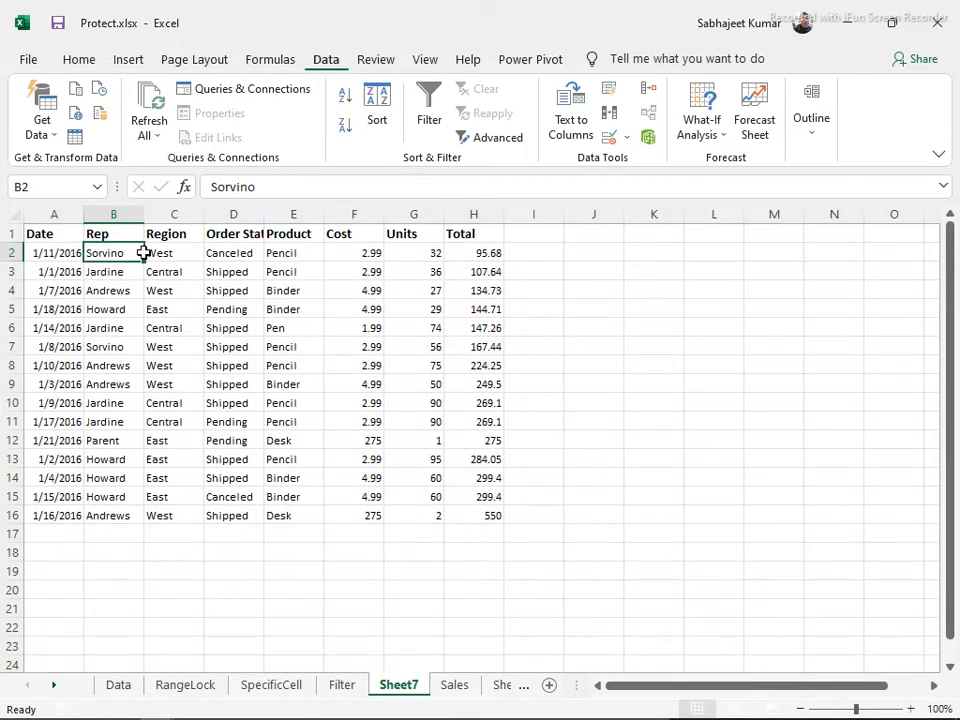
key("ctrl+a")
left_click_drag(82, 233, 497, 221)
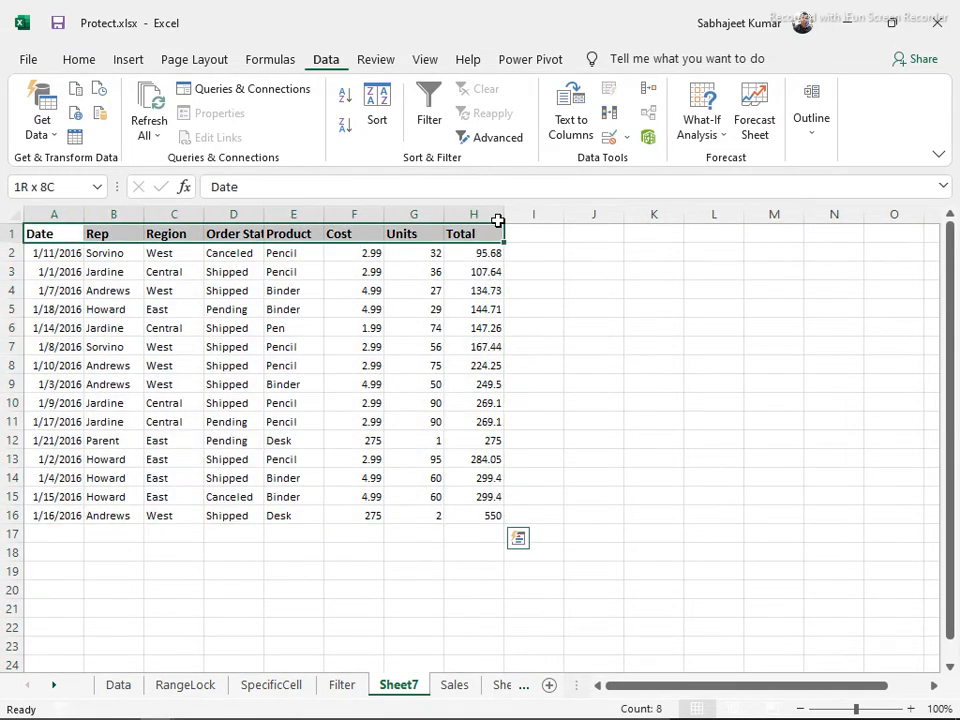
key("ctrl+c")
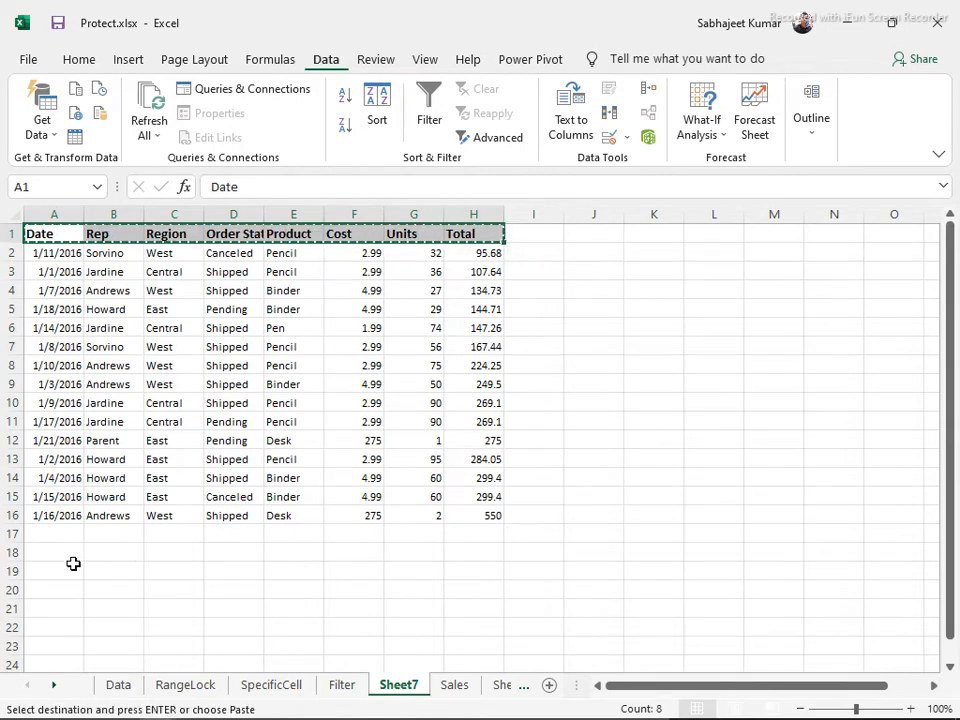
Paste the data headers into row 18 and enter West under Region in C19
left_click(35, 558)
key("ctrl+v")
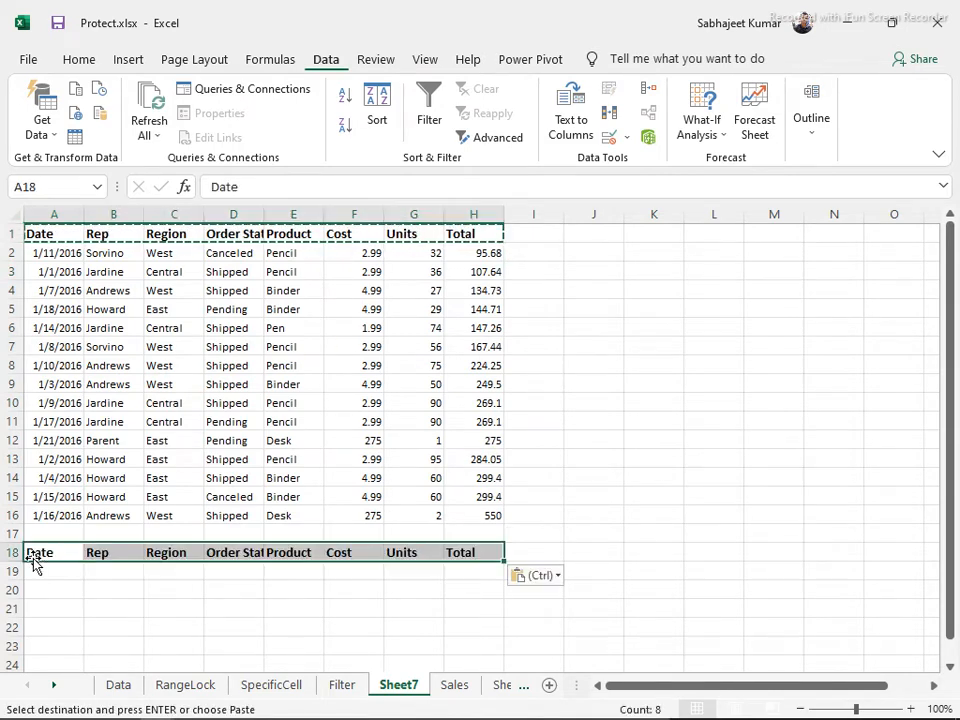
left_click(152, 572)
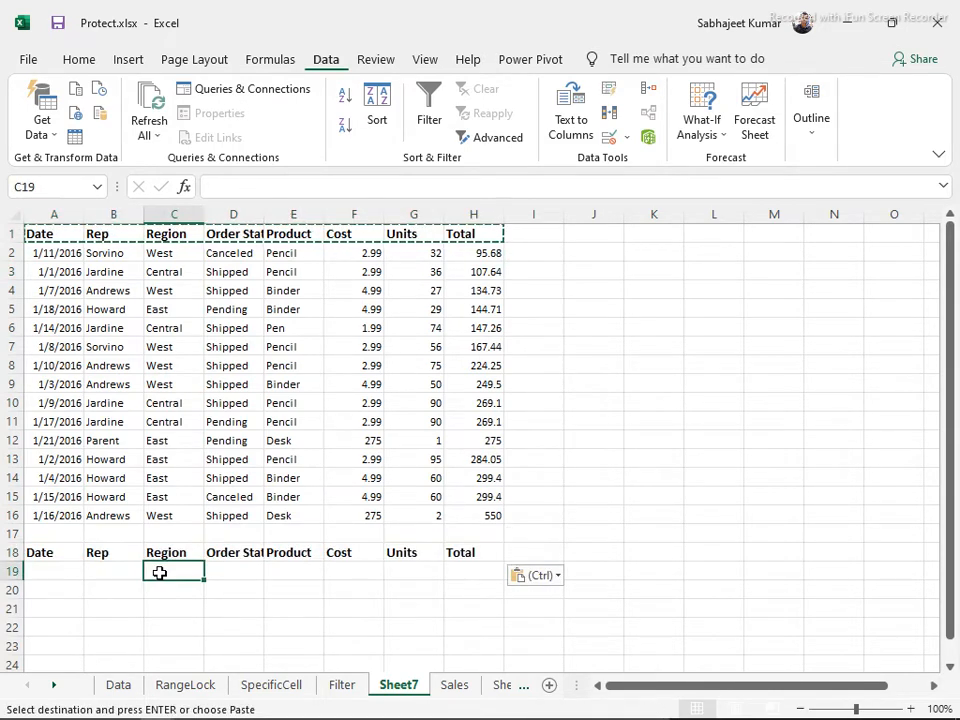
type("Wes")
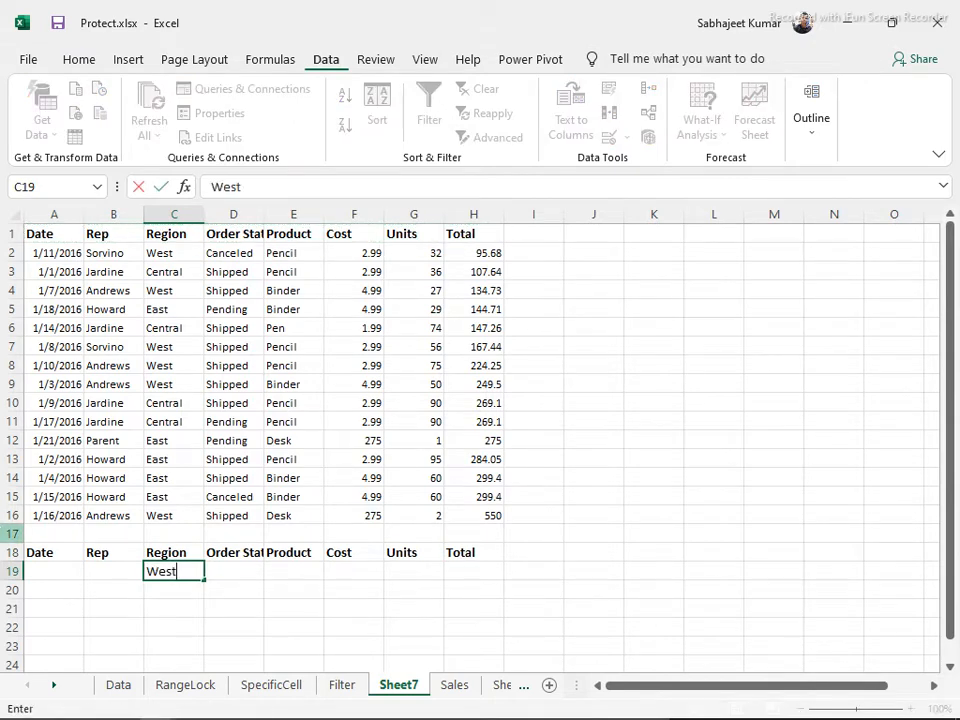
type("t")
key("Tab")
Add Central in C20 and Pencil under Product in E19
key("Down")
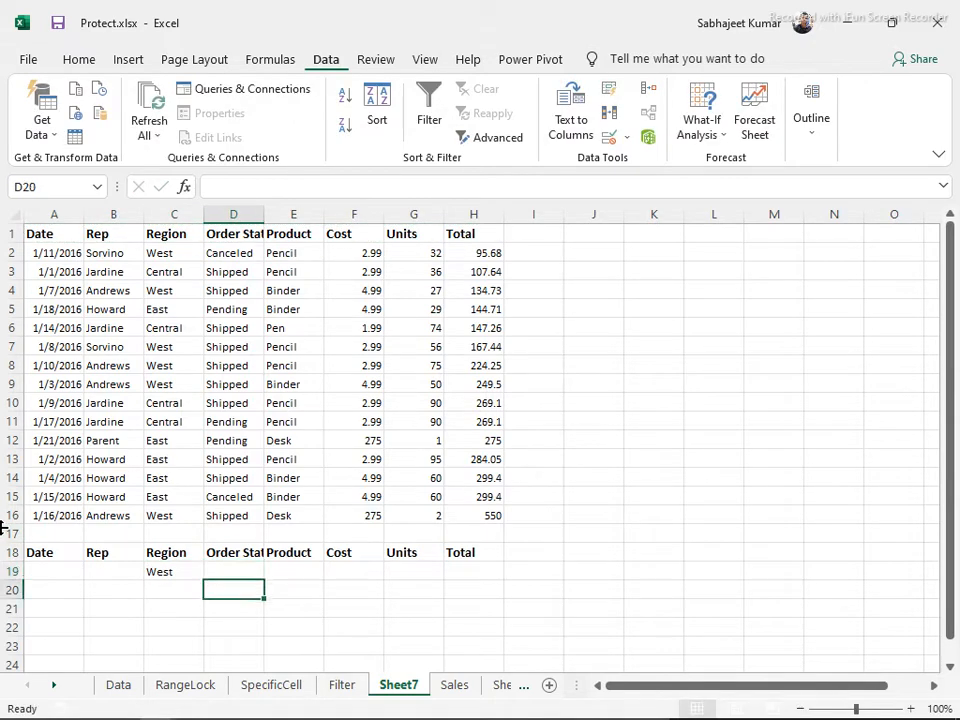
key("Left")
type("C")
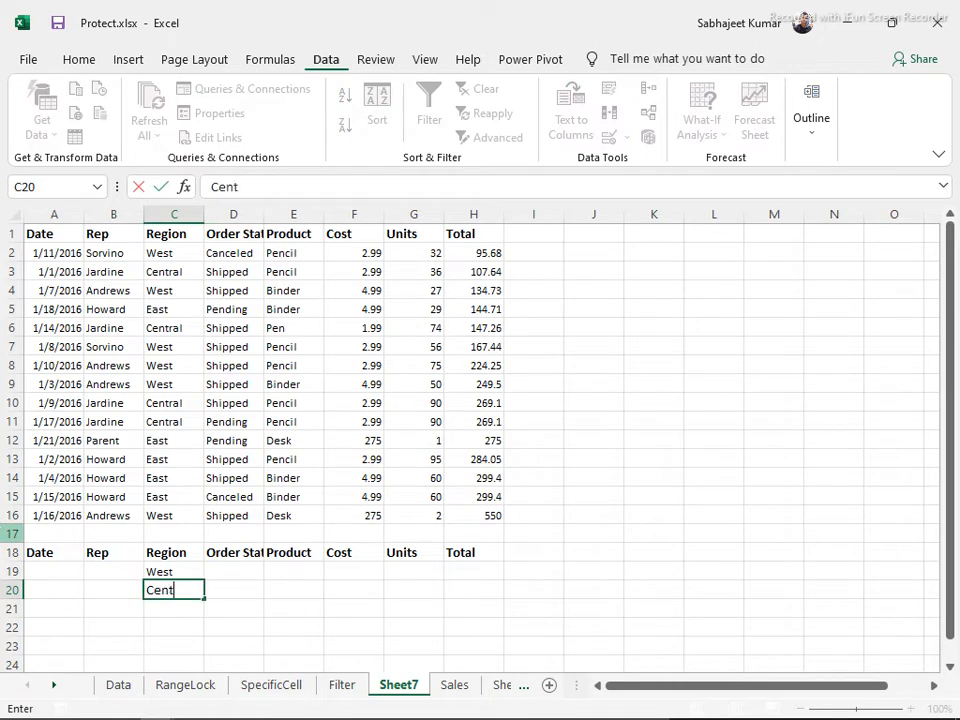
type("entral")
key("Tab")
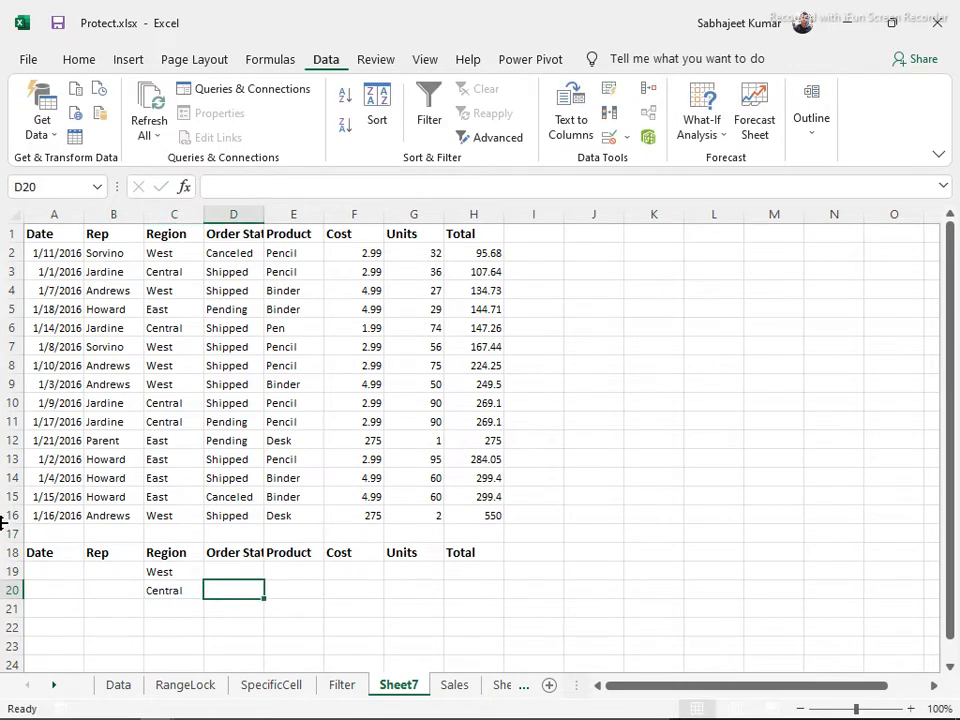
left_click(283, 568)
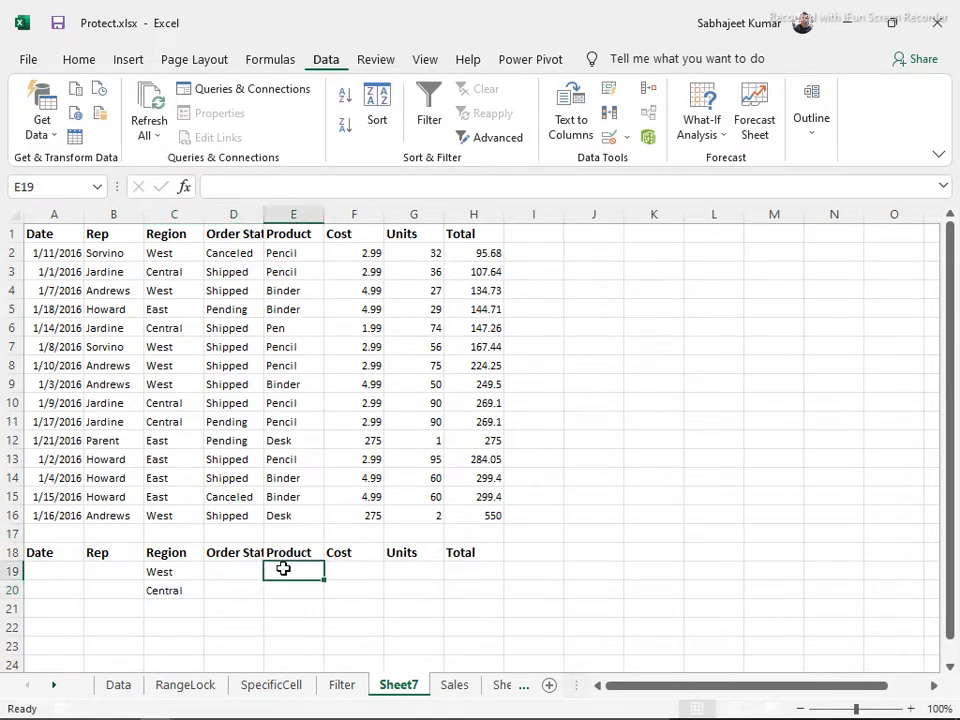
type("Penci")
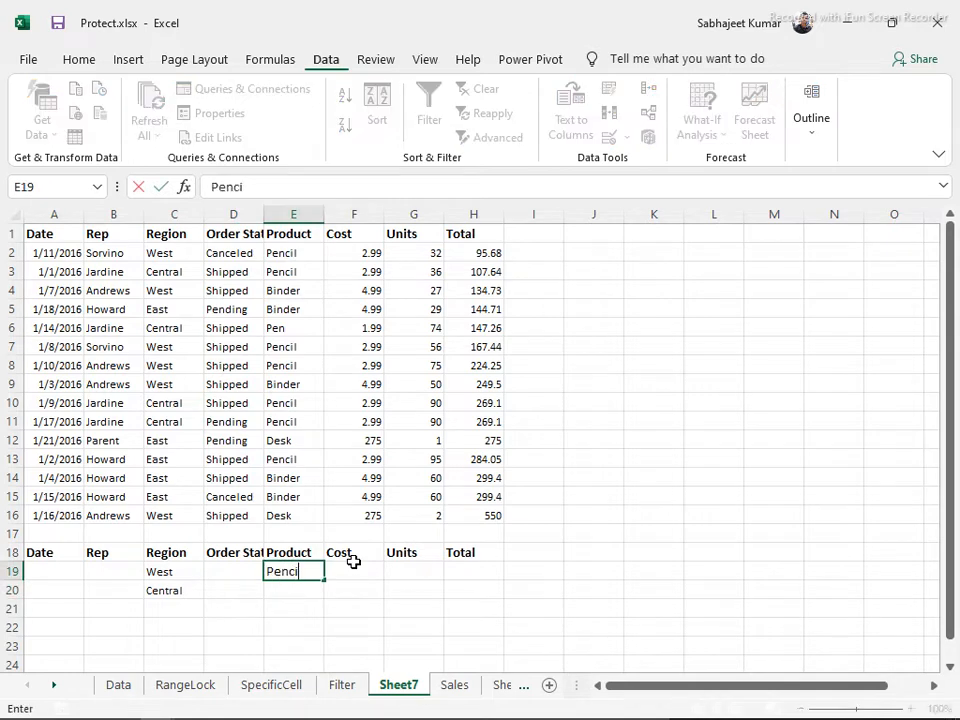
type("l")
key("Return")
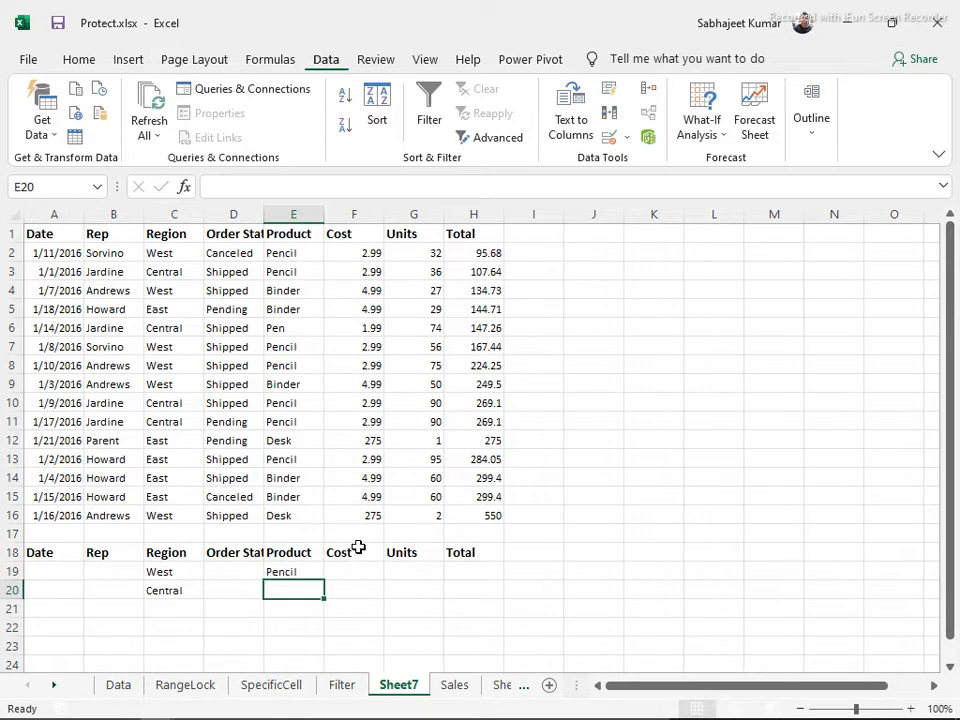
left_click(259, 270)
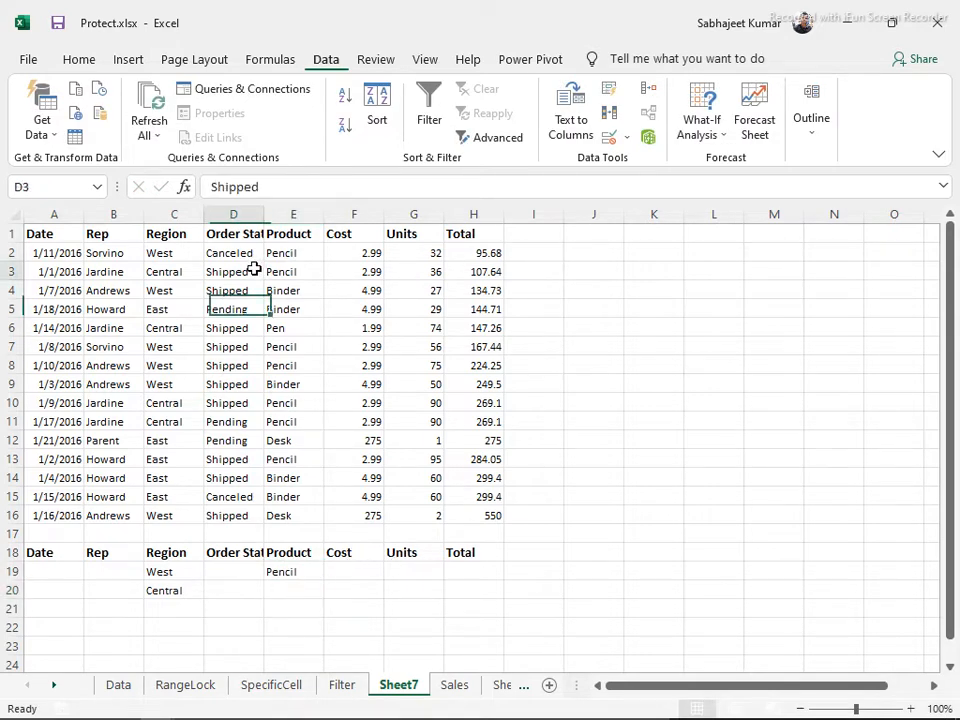
Run Advanced Filter with criteria range A18:H20, copying matching records to J1
left_click(474, 140)
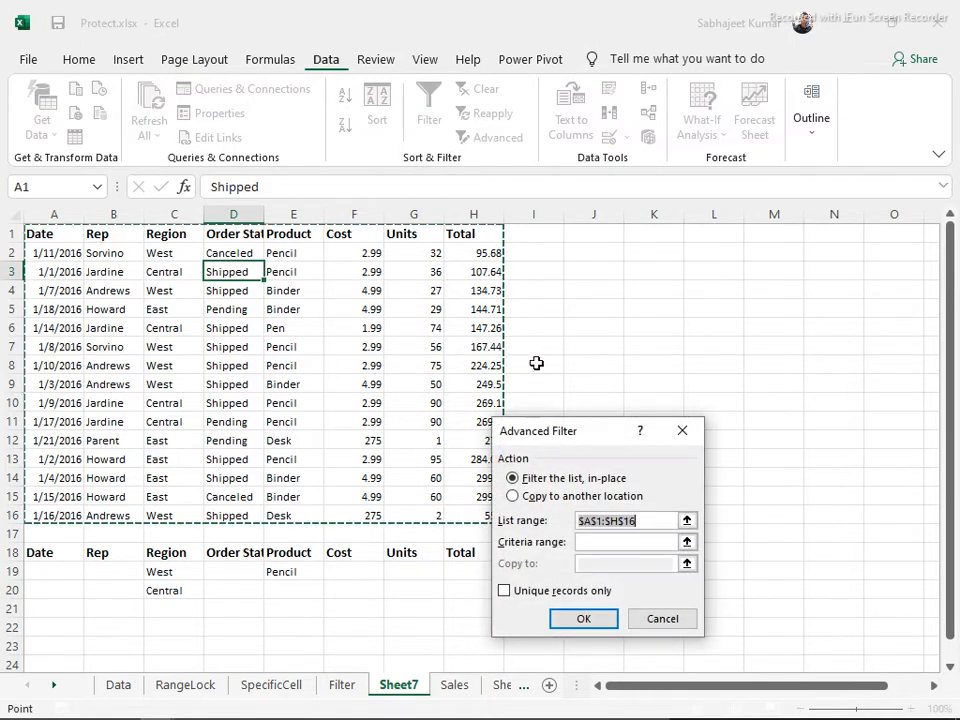
left_click(512, 496)
left_click(594, 543)
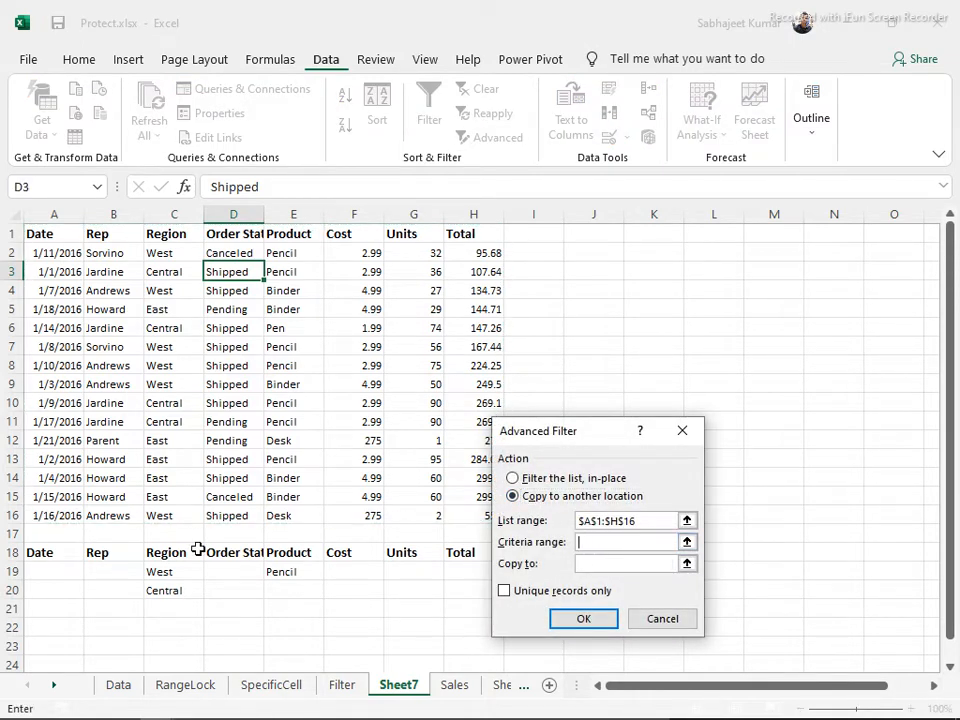
left_click_drag(39, 551, 476, 581)
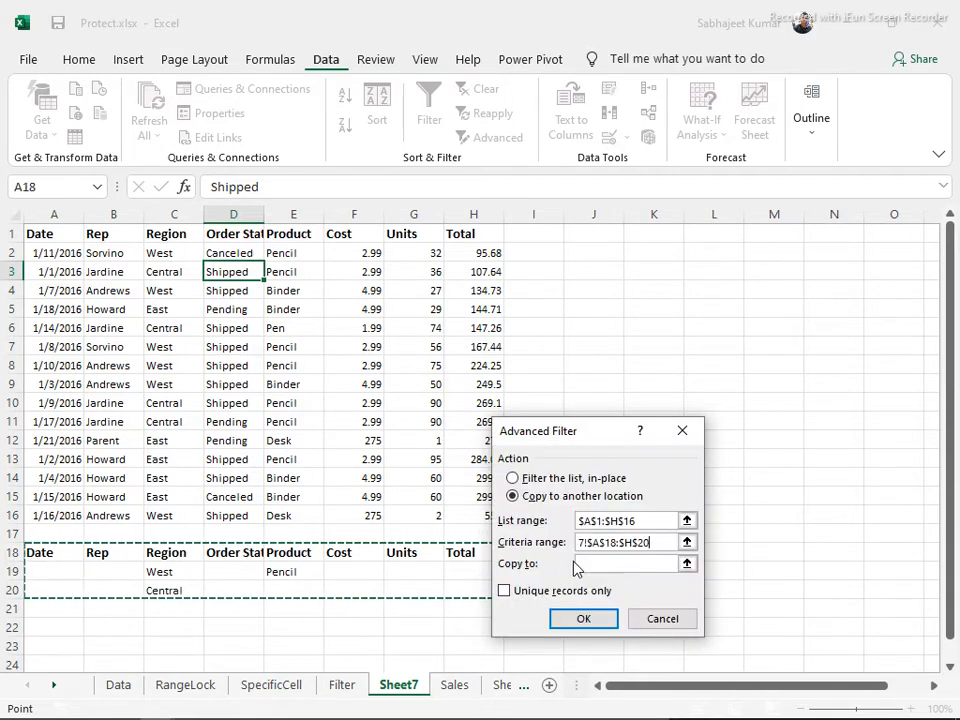
left_click(580, 565)
left_click(603, 232)
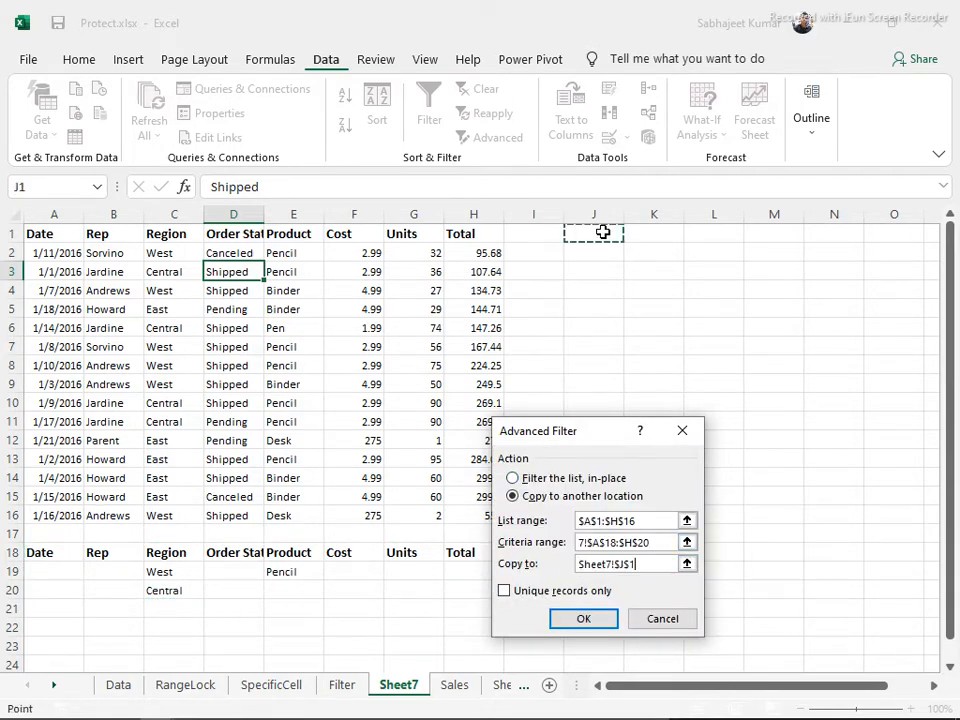
left_click(579, 620)
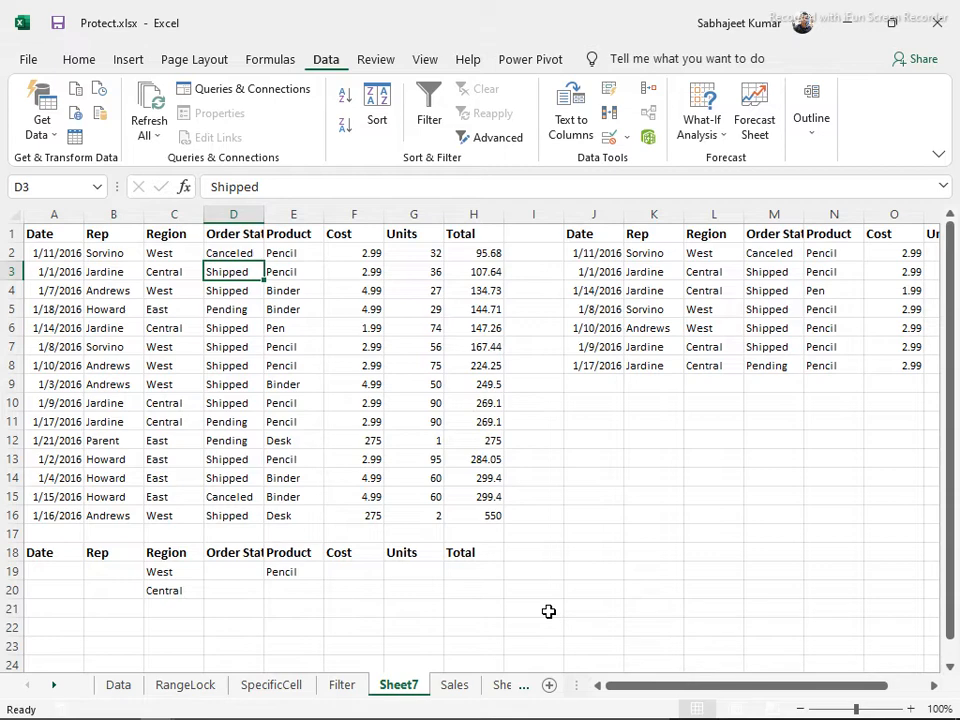
left_click_drag(703, 253, 718, 368)
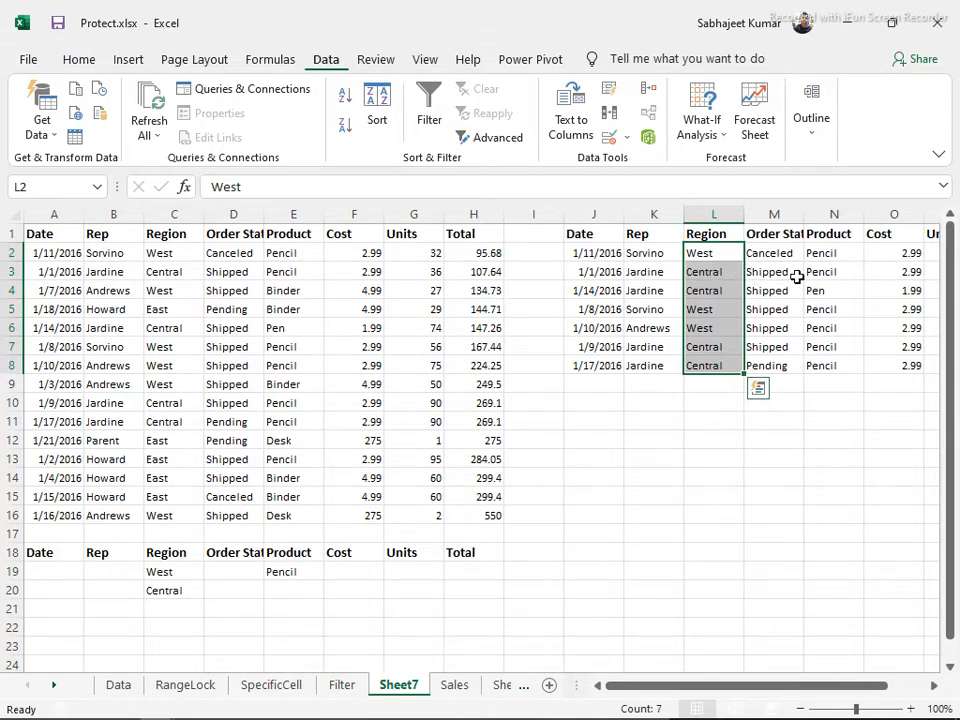
Enter Pen as the second Product criterion in E20
left_click(292, 584)
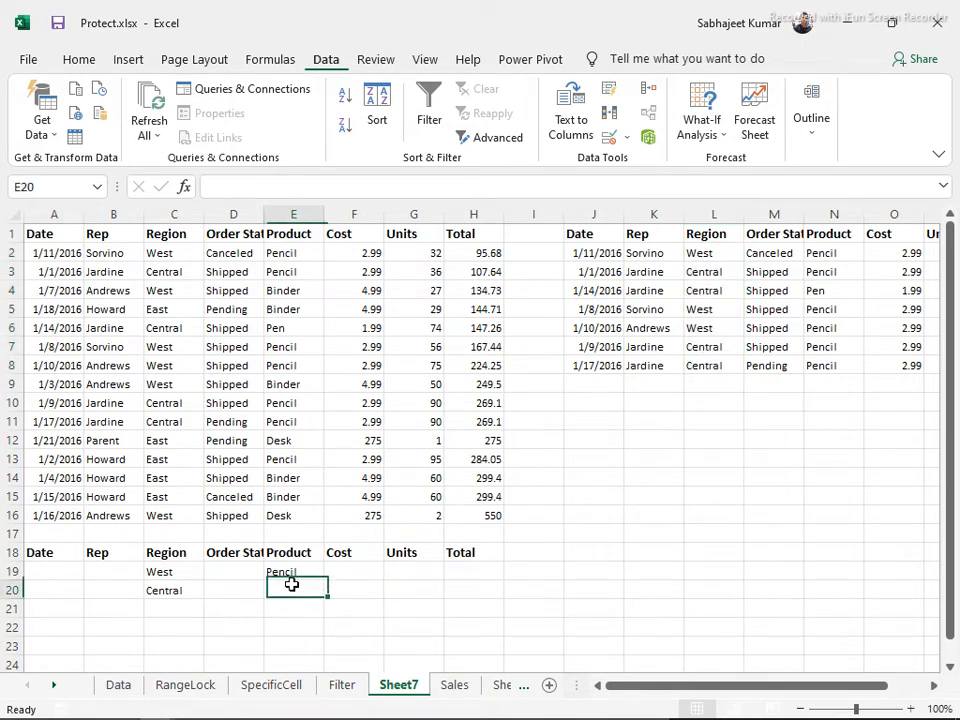
type("Penc")
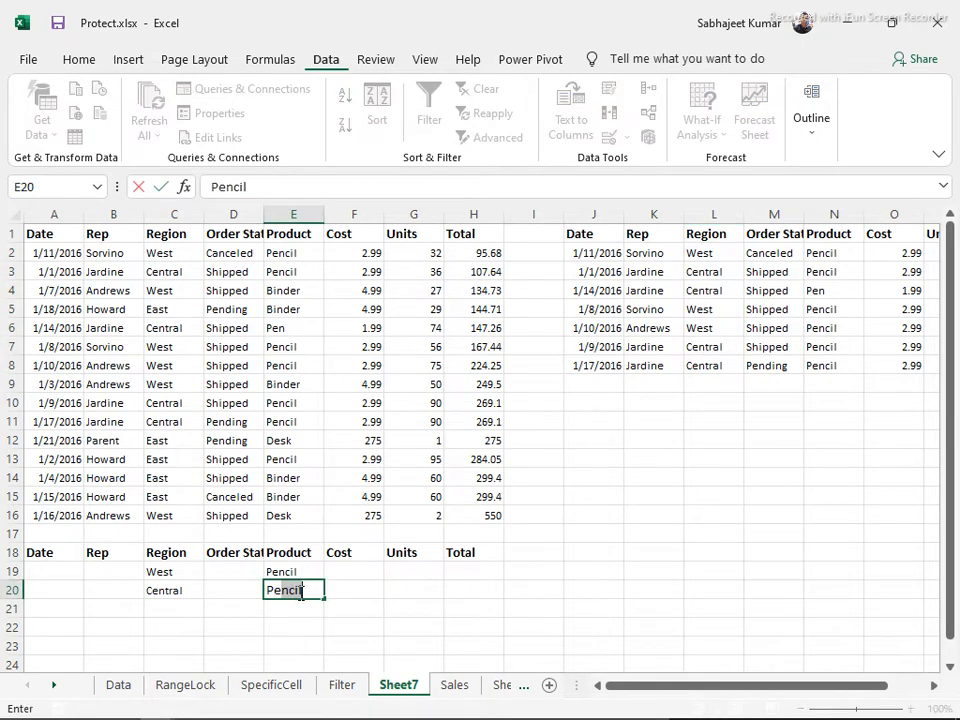
key("BackSpace")
key("BackSpace")
key("Return")
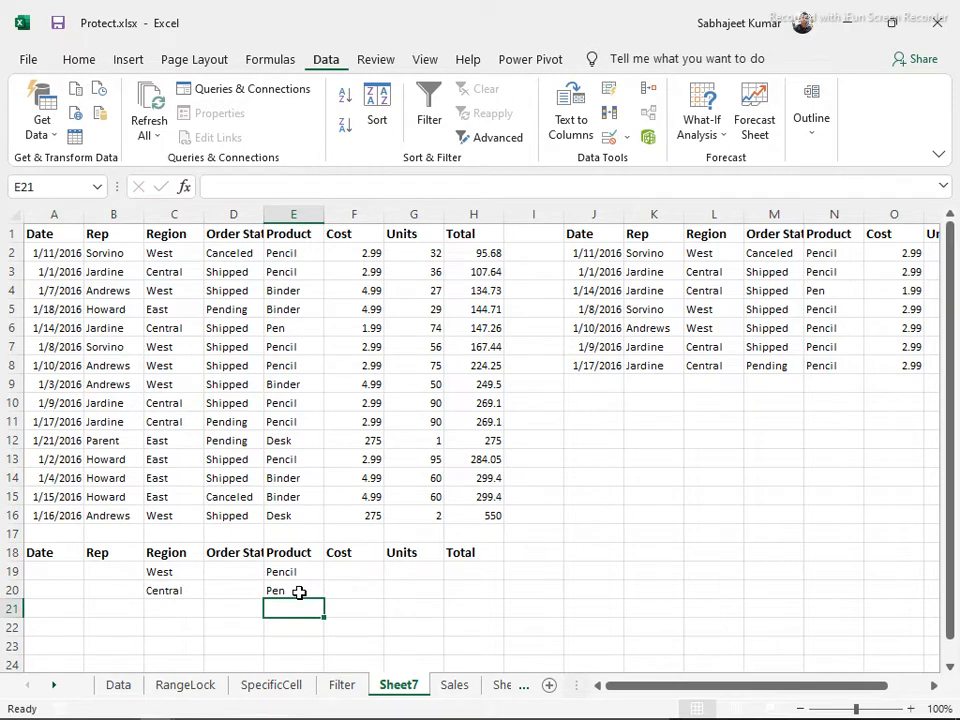
Delete the old extracted results in J1:Q10
left_click(598, 236)
left_click_drag(746, 319, 850, 403)
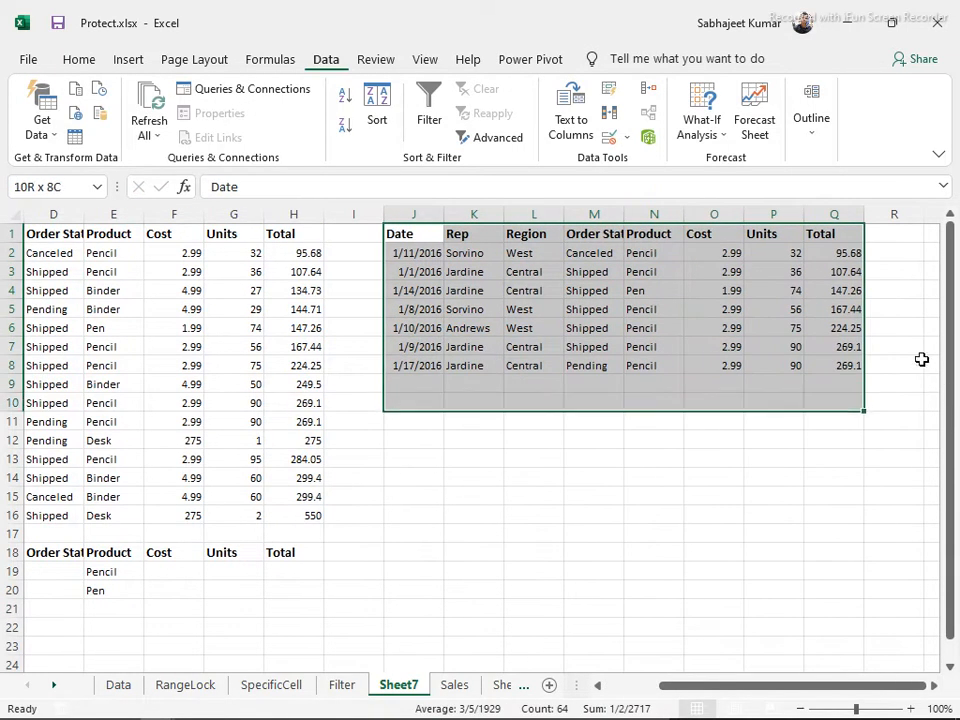
key("Delete")
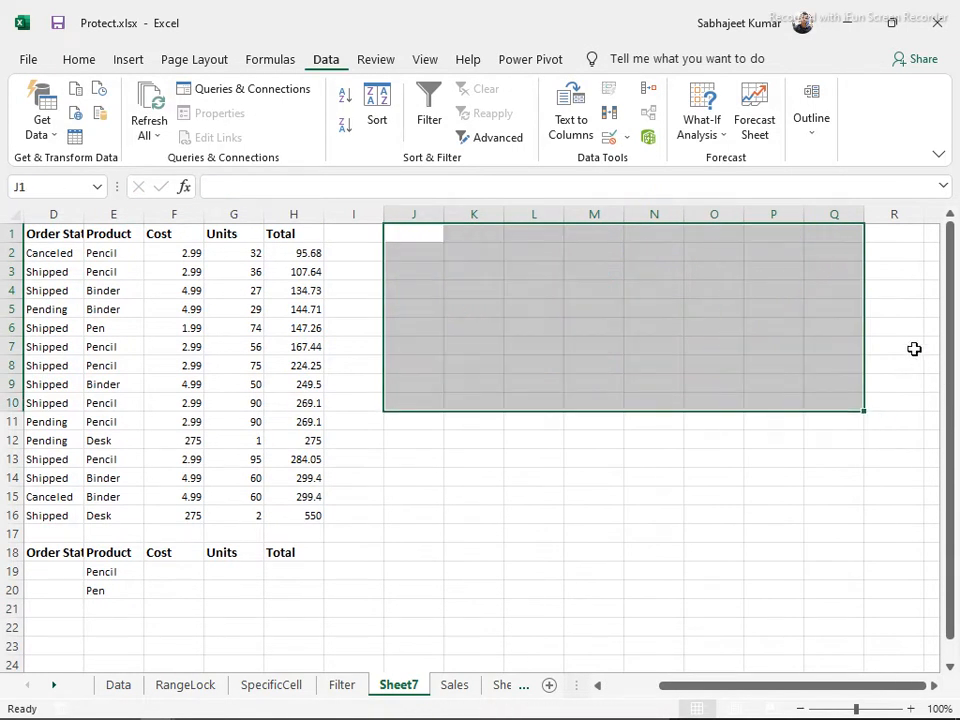
left_click(106, 552)
key("Home")
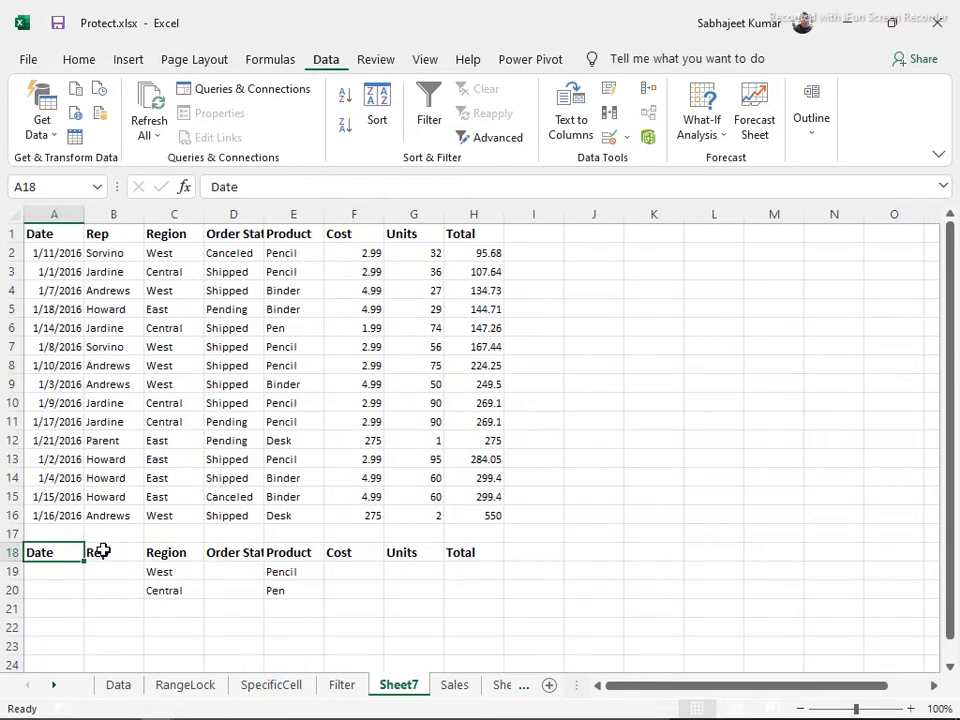
Rerun Advanced Filter on A1:H16 with criteria A18:H22, copying results to K4
left_click(138, 389)
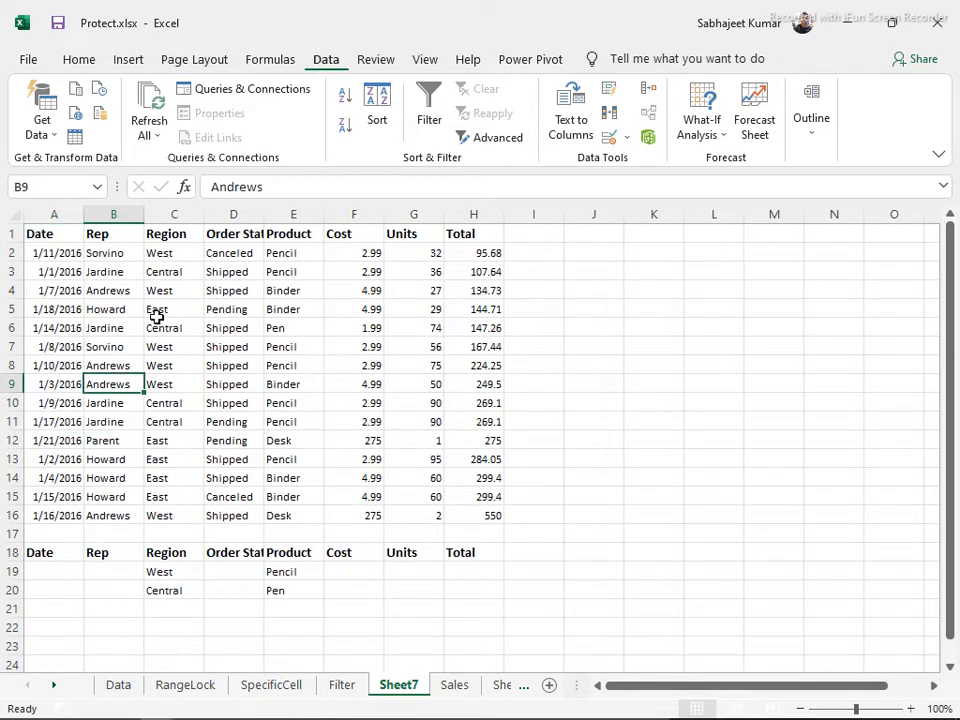
key("ctrl+a")
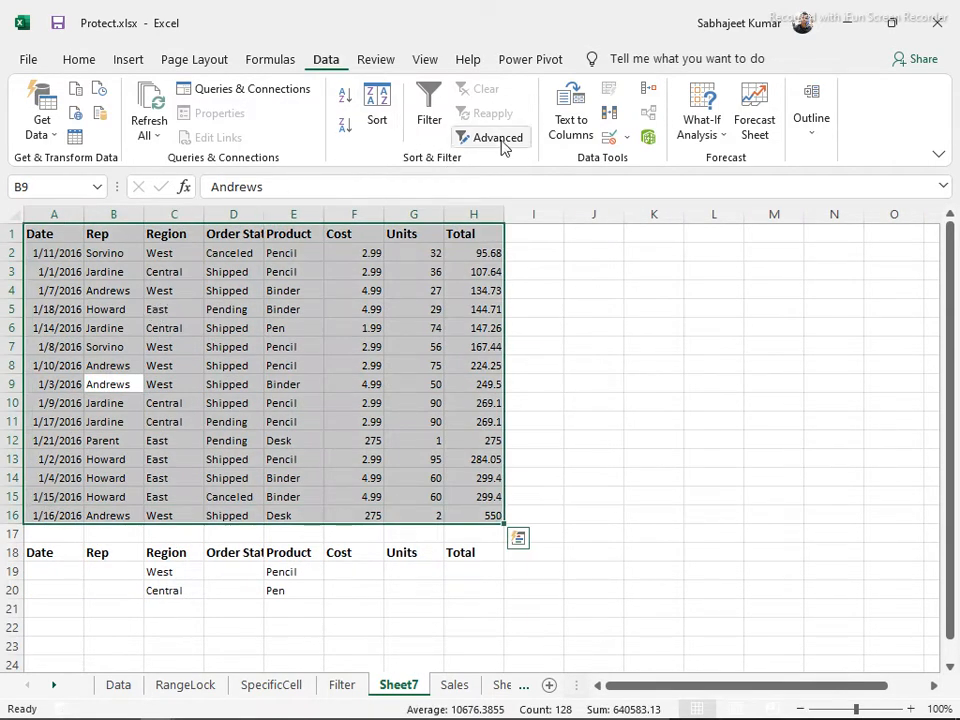
left_click(496, 140)
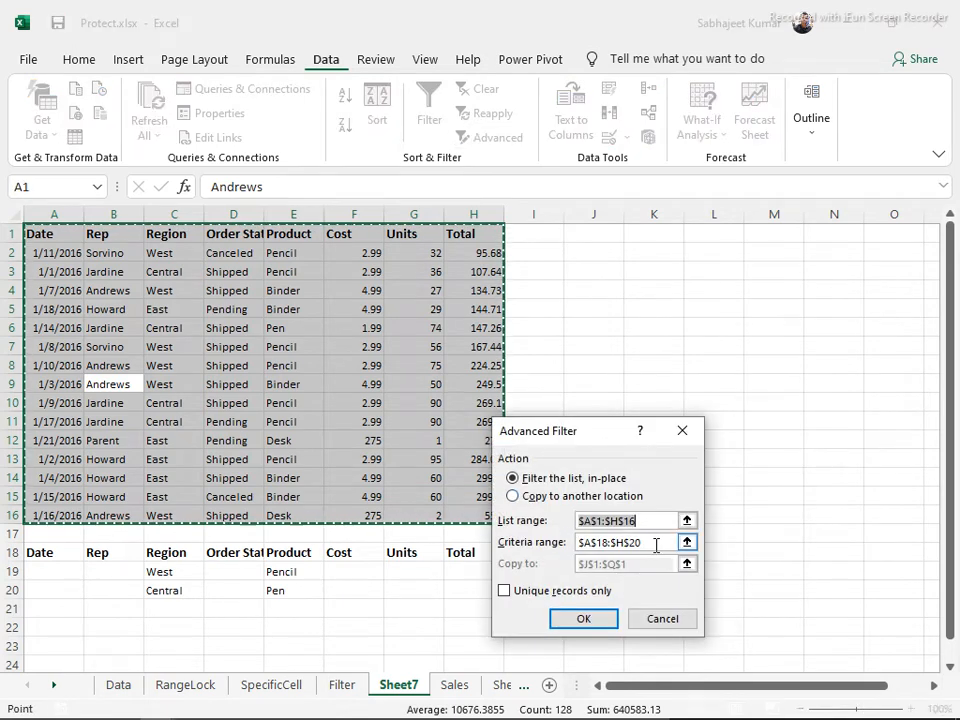
left_click(620, 545)
left_click_drag(620, 545, 512, 541)
key("BackSpace")
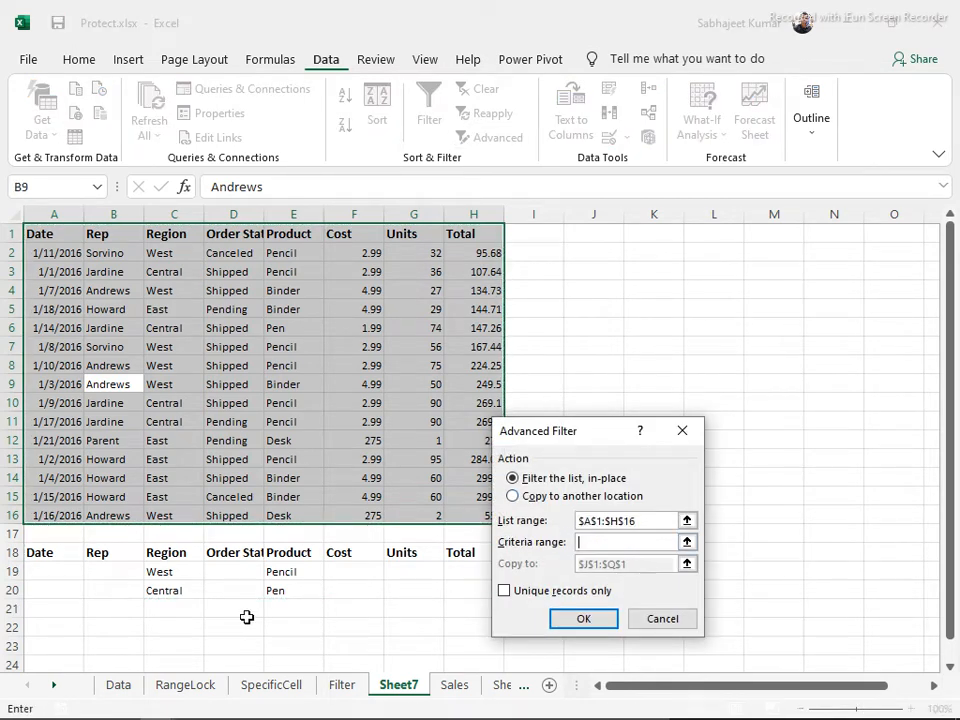
left_click_drag(48, 551, 465, 632)
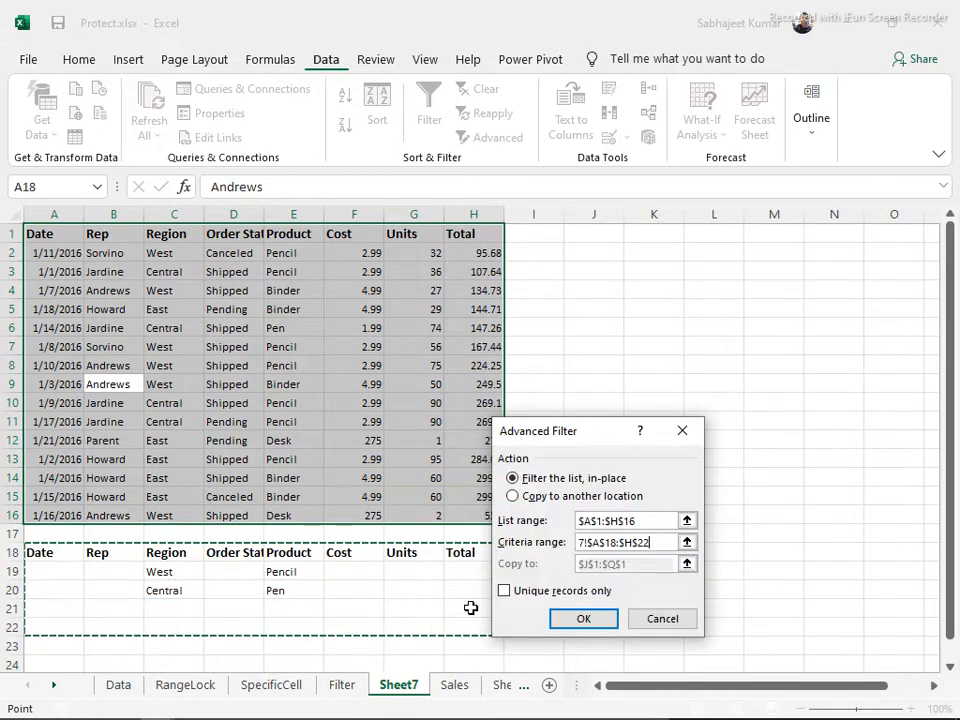
left_click(524, 496)
left_click(636, 564)
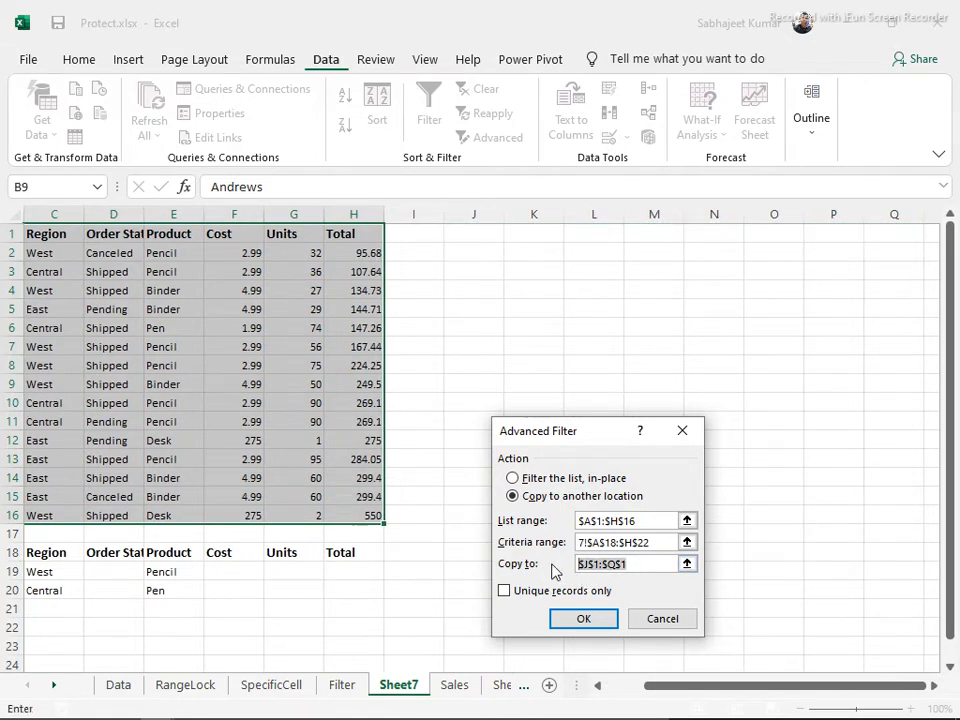
key("BackSpace")
left_click(538, 289)
left_click(583, 619)
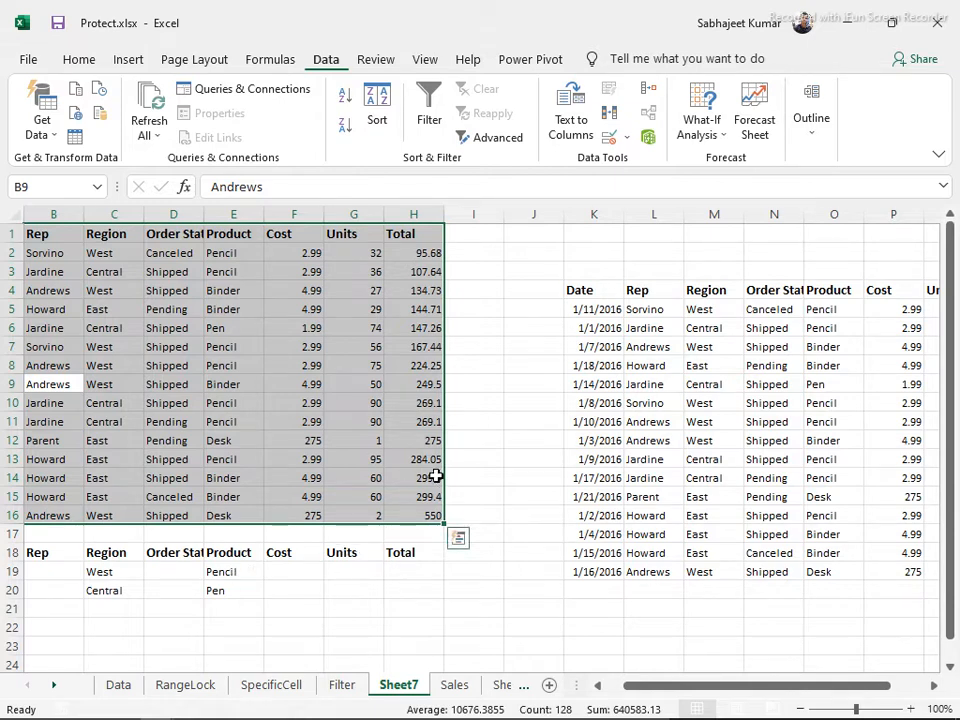
Clear the extracted table at K4:R19
left_click_drag(576, 310, 645, 375)
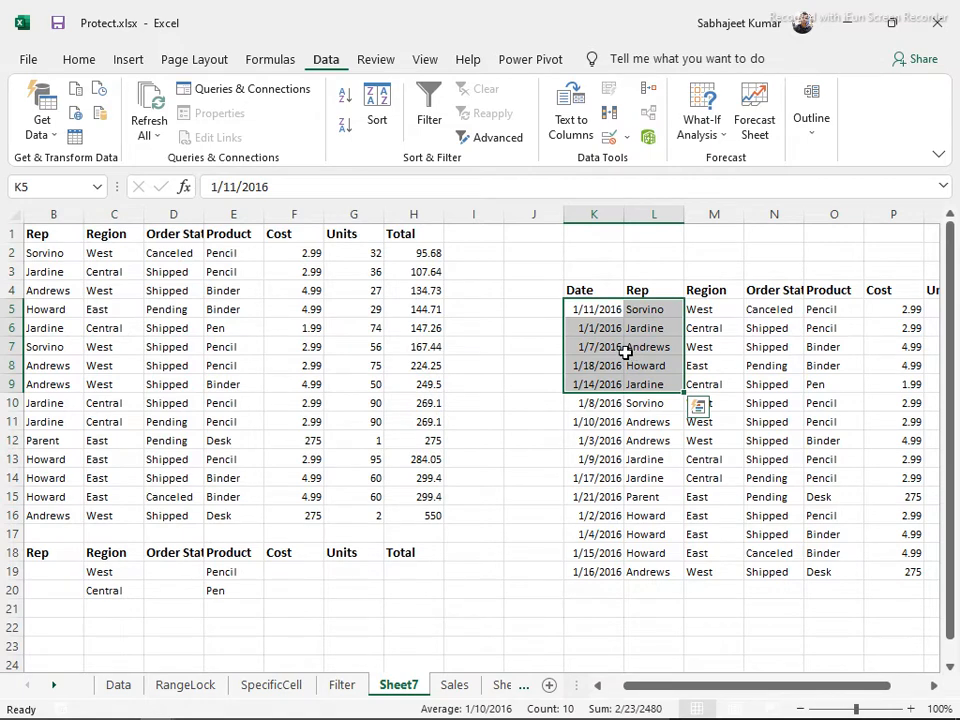
key("ctrl+a")
key("Delete")
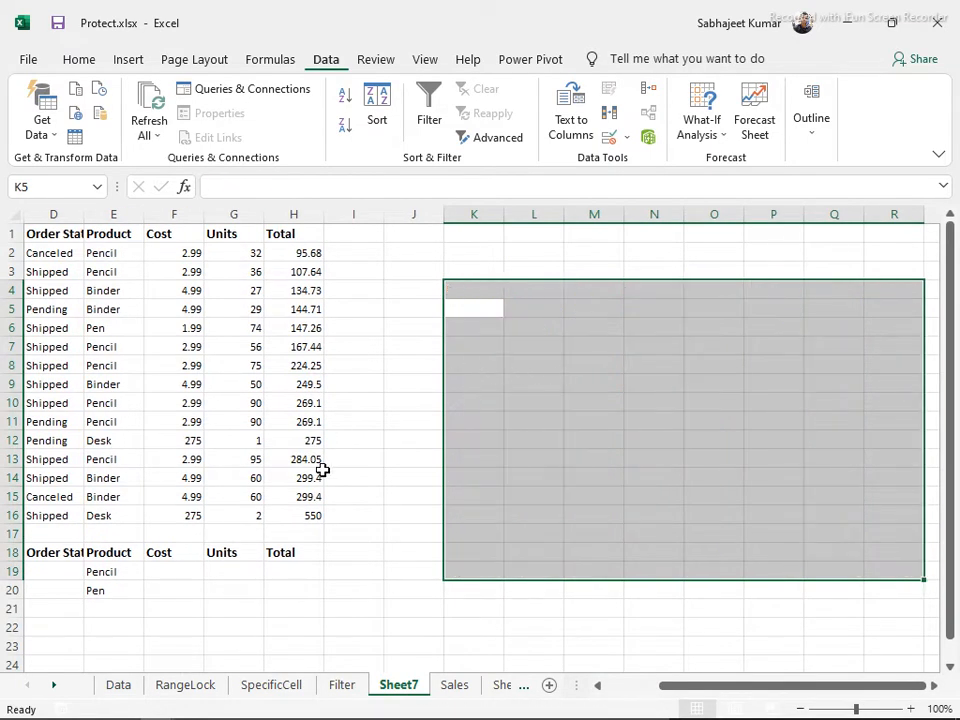
Clear the Pencil and Pen criteria in E19:E20 and select the Region criteria column
left_click_drag(97, 573, 119, 589)
key("Delete")
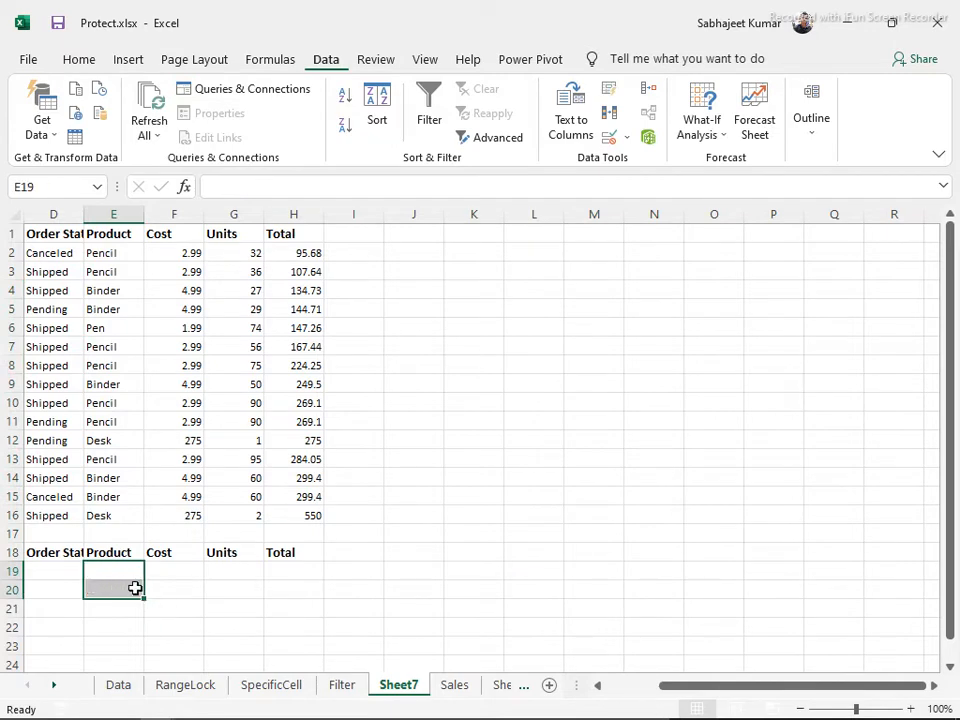
key("Left")
key("Left")
key("Left")
key("Left")
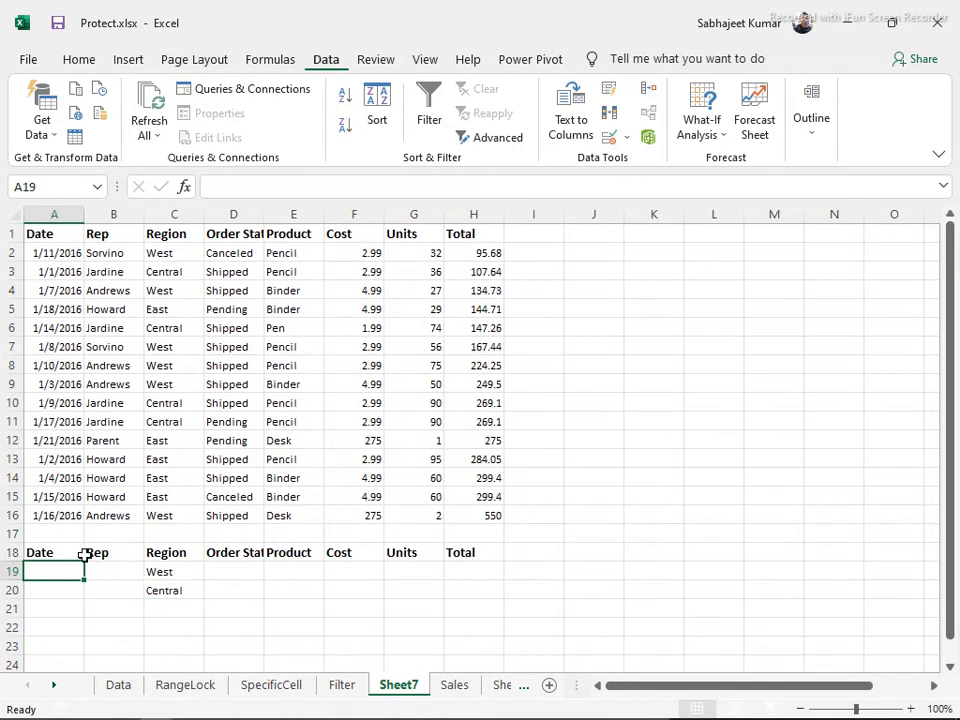
left_click(78, 555)
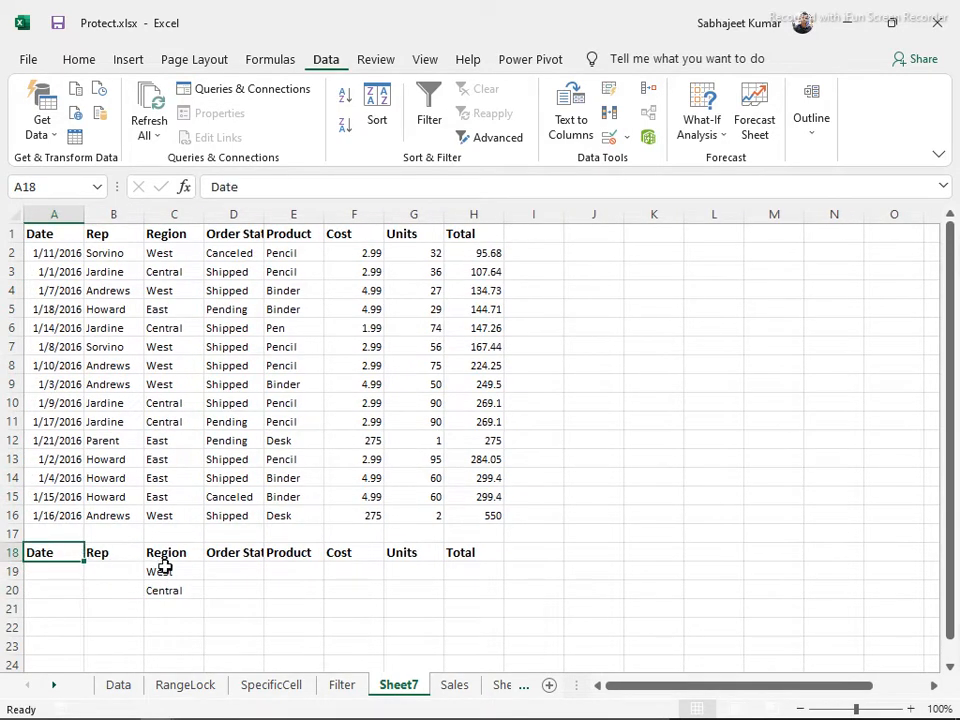
left_click_drag(169, 553, 178, 618)
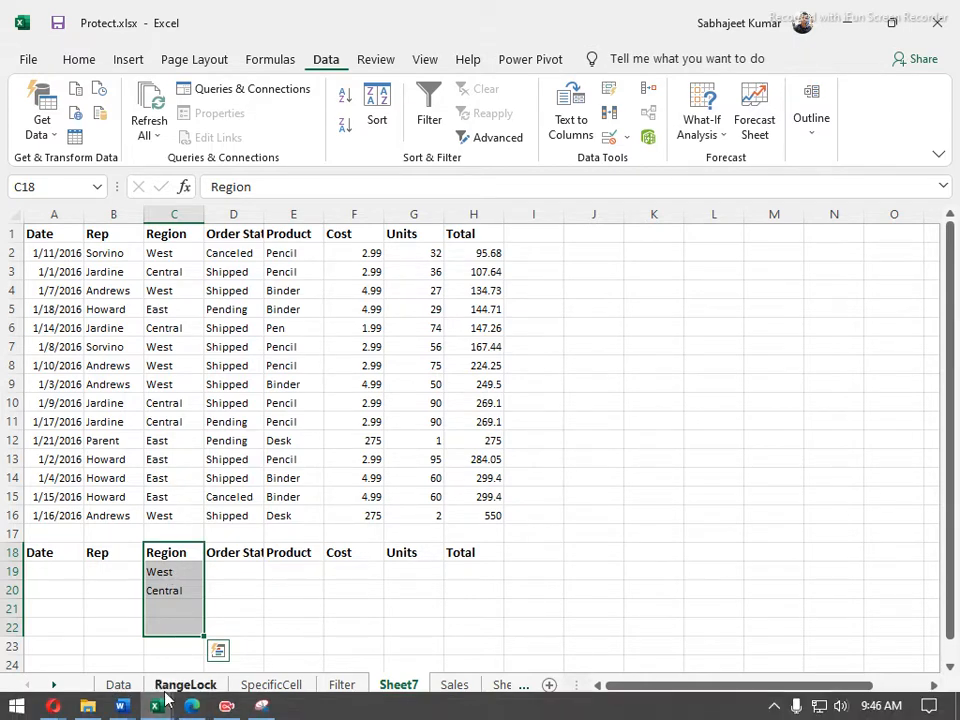
mouse_move(124, 706)
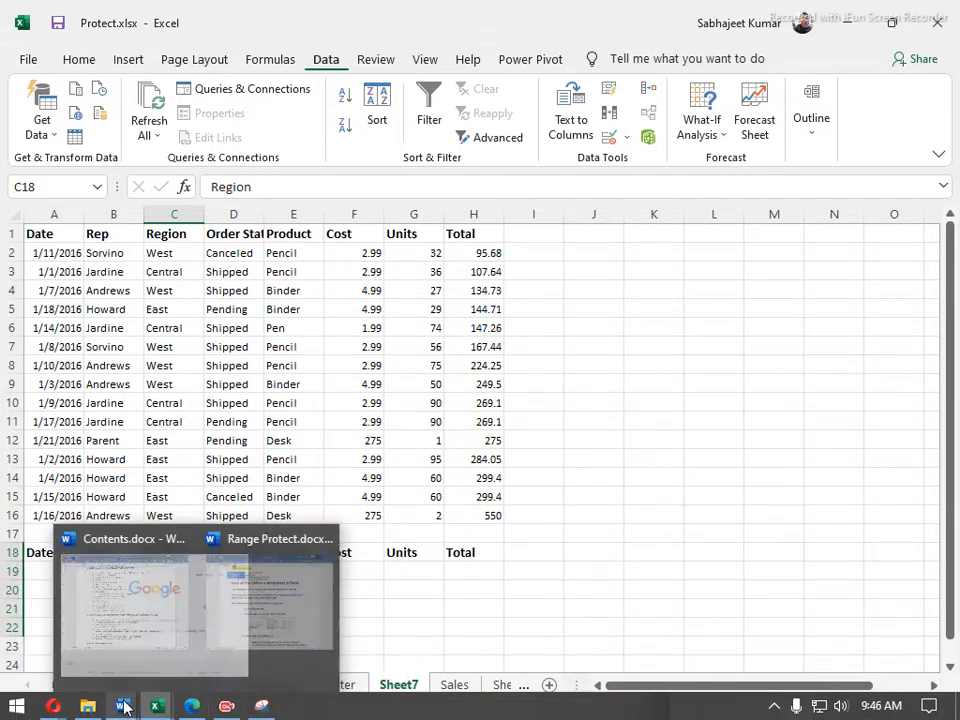
left_click(98, 647)
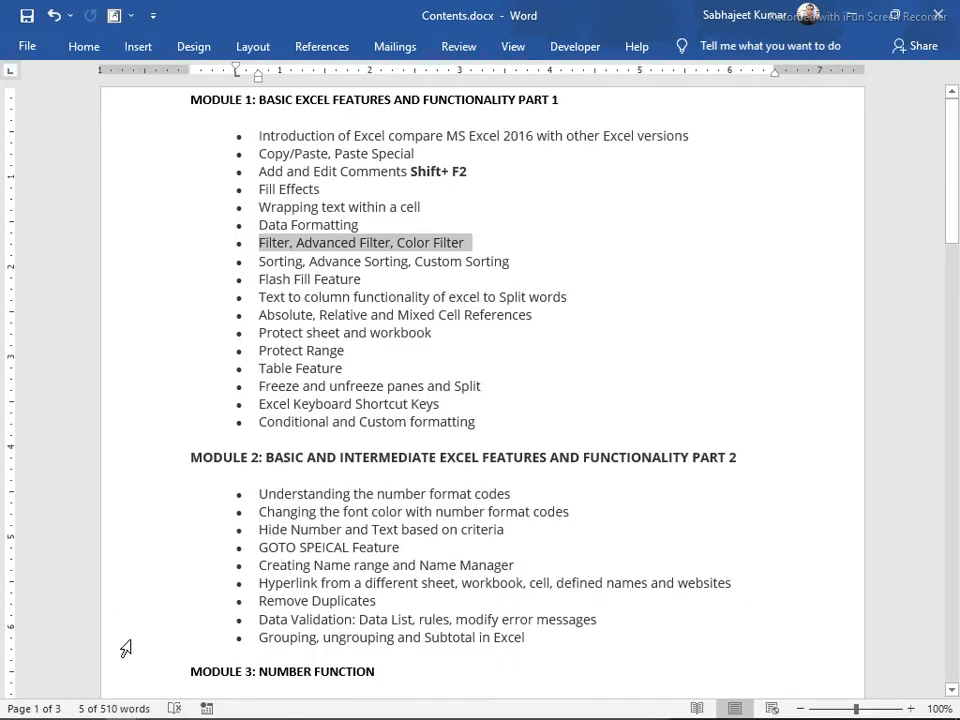
key("alt+Tab")
left_click_drag(50, 553, 469, 600)
key("alt+Tab")
key("alt+Tab")
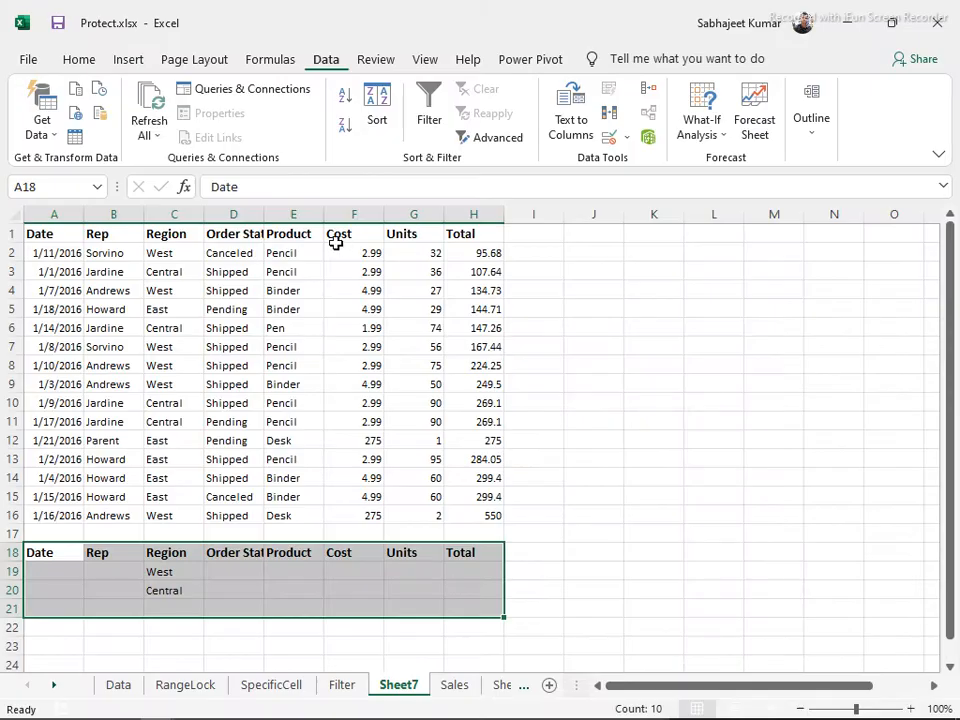
Clear the criteria block in A18:H22 beneath the data
left_click(112, 252)
left_click_drag(64, 553, 469, 621)
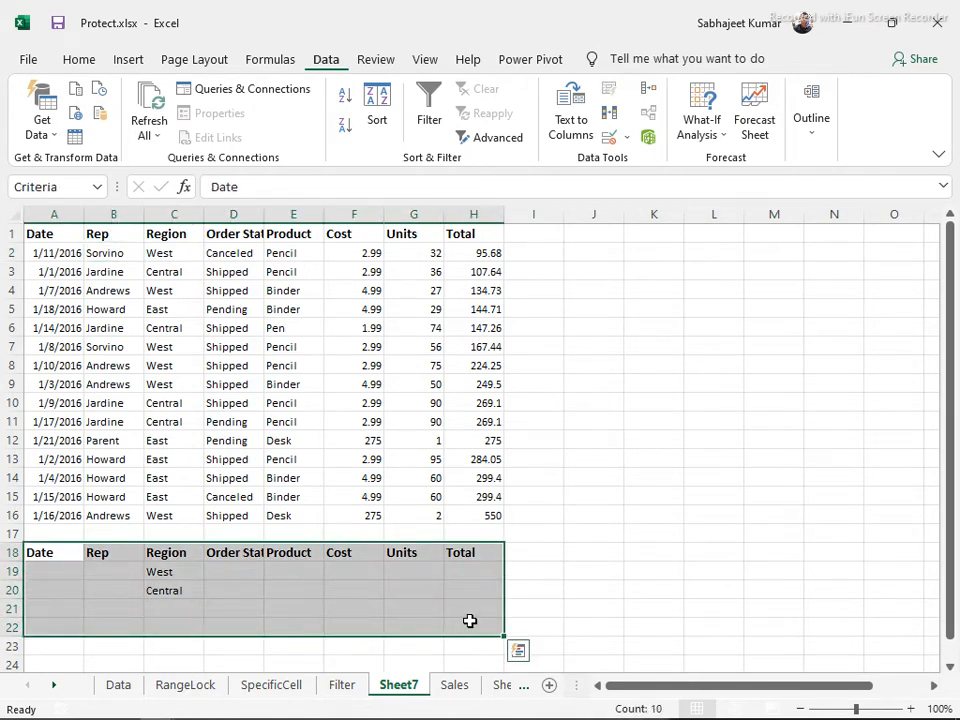
key("Delete")
left_click(258, 331)
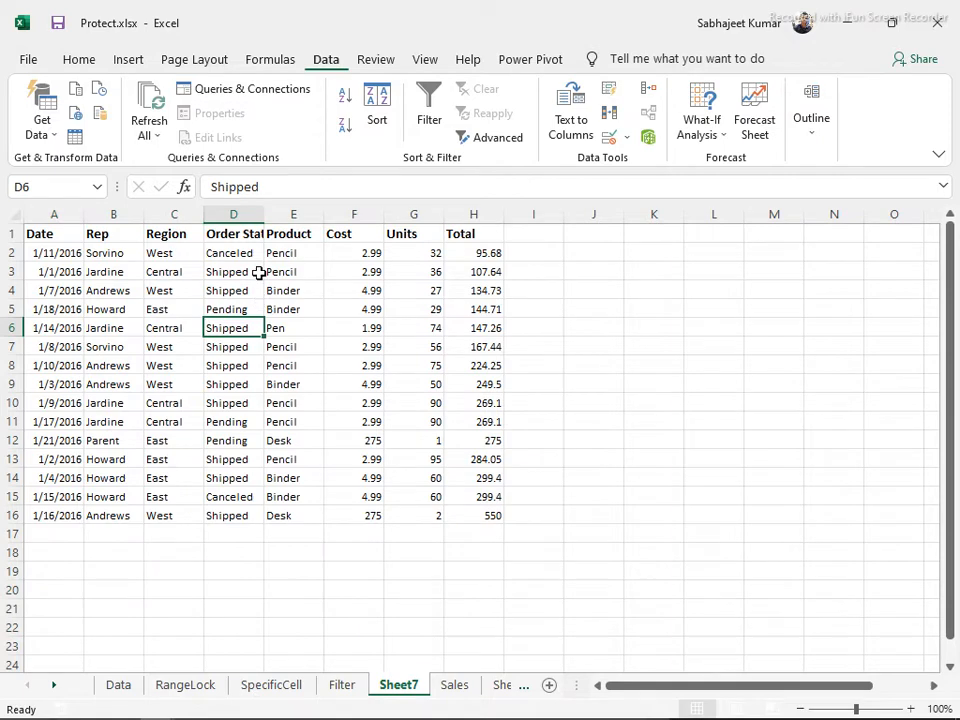
Autofit column D to the Order Status heading and select the Rep heading cell
double_click(263, 213)
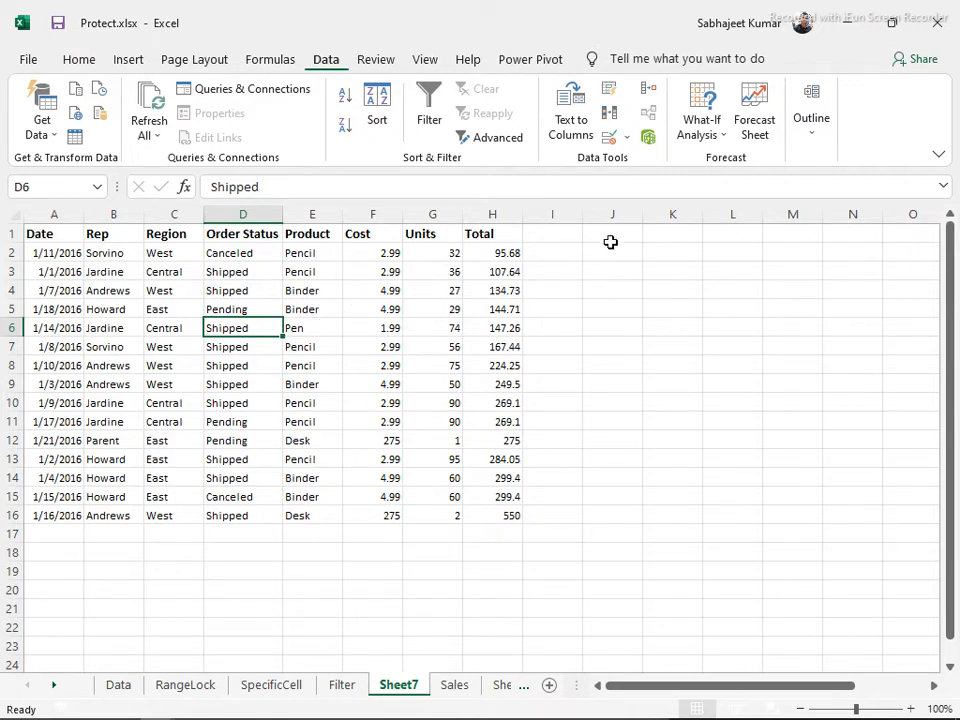
left_click(312, 213)
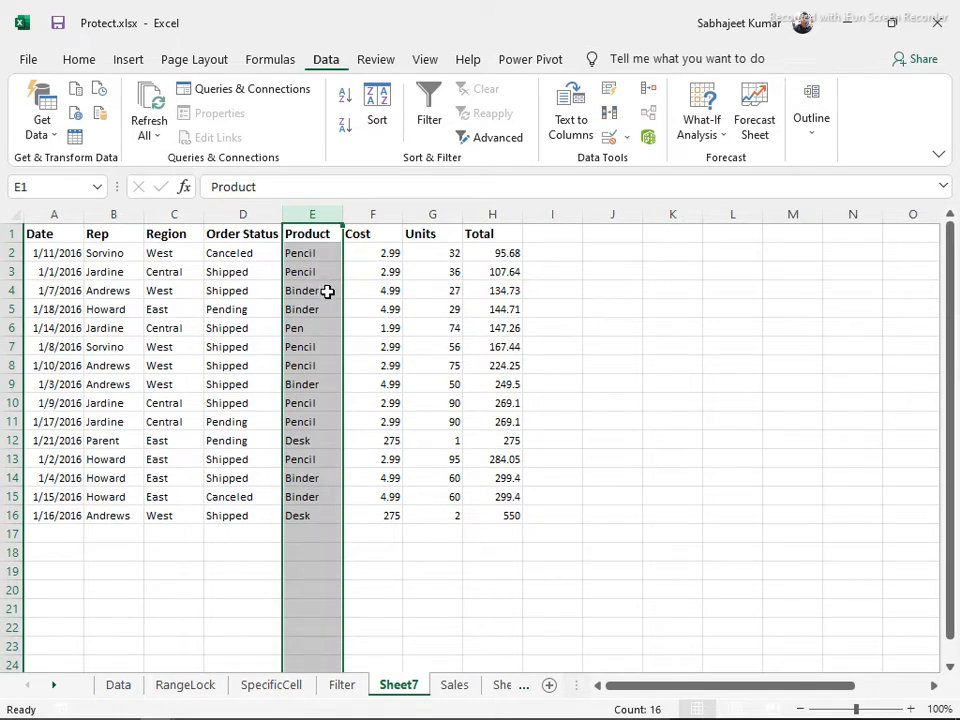
left_click(316, 383)
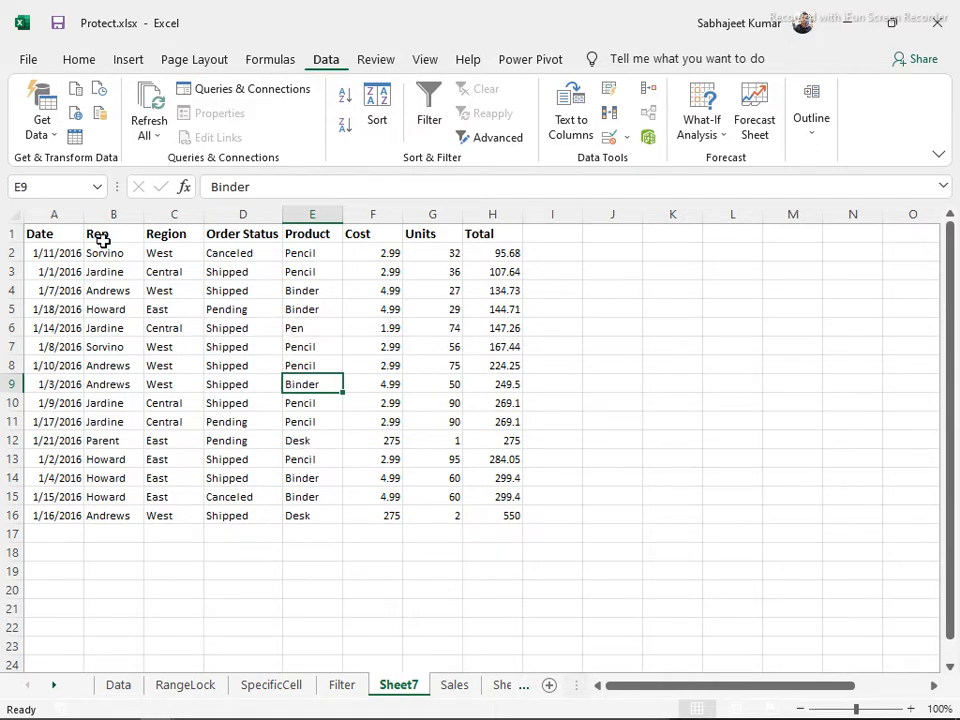
left_click_drag(103, 253, 95, 516)
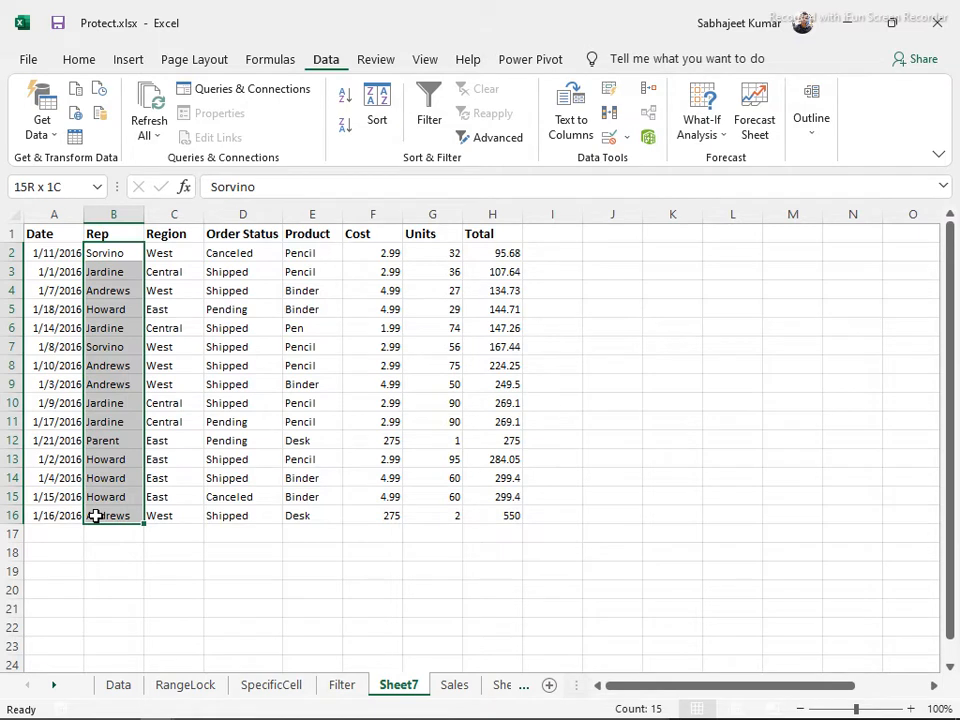
left_click(232, 561)
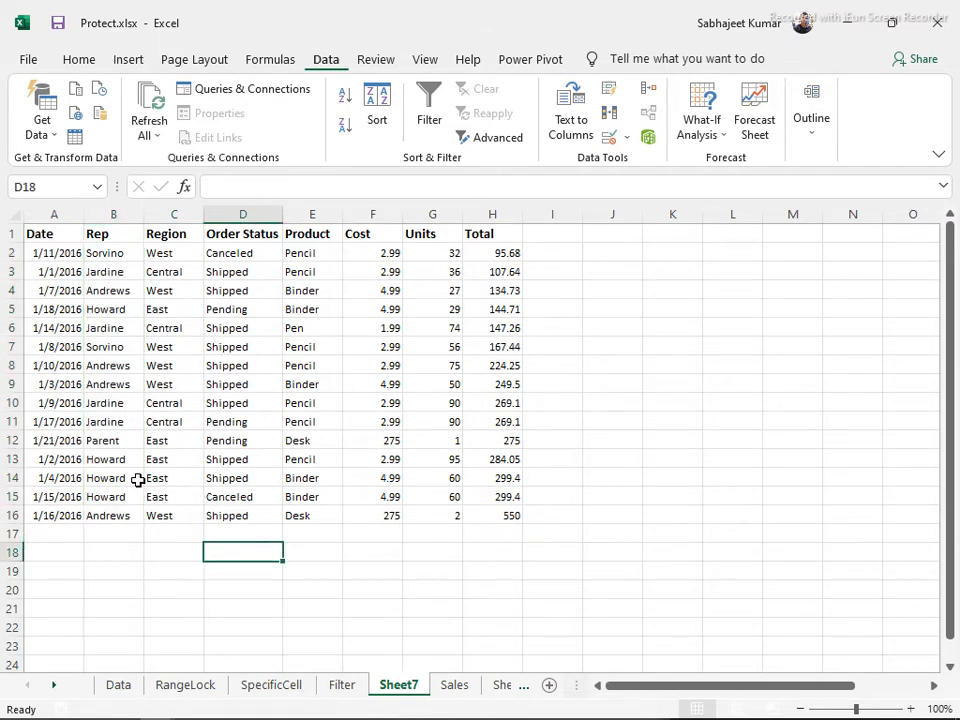
left_click_drag(113, 240, 111, 245)
left_click(105, 240)
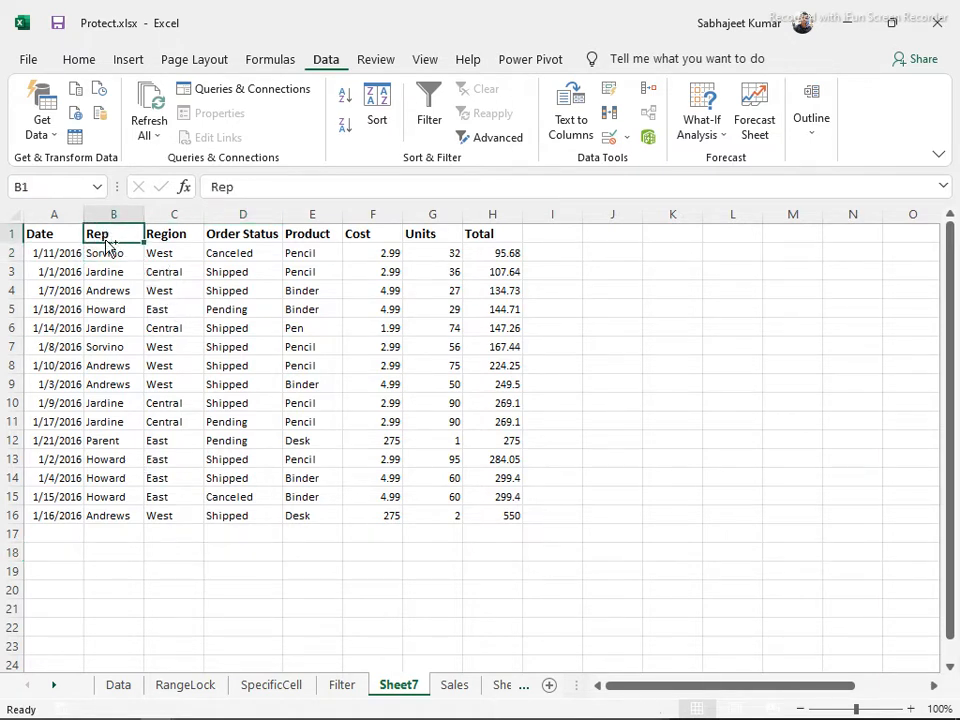
Enable AutoFilter with Ctrl+Shift+L and open Rep's Text Filters > Custom Filter dialog
key("ctrl+shift+l")
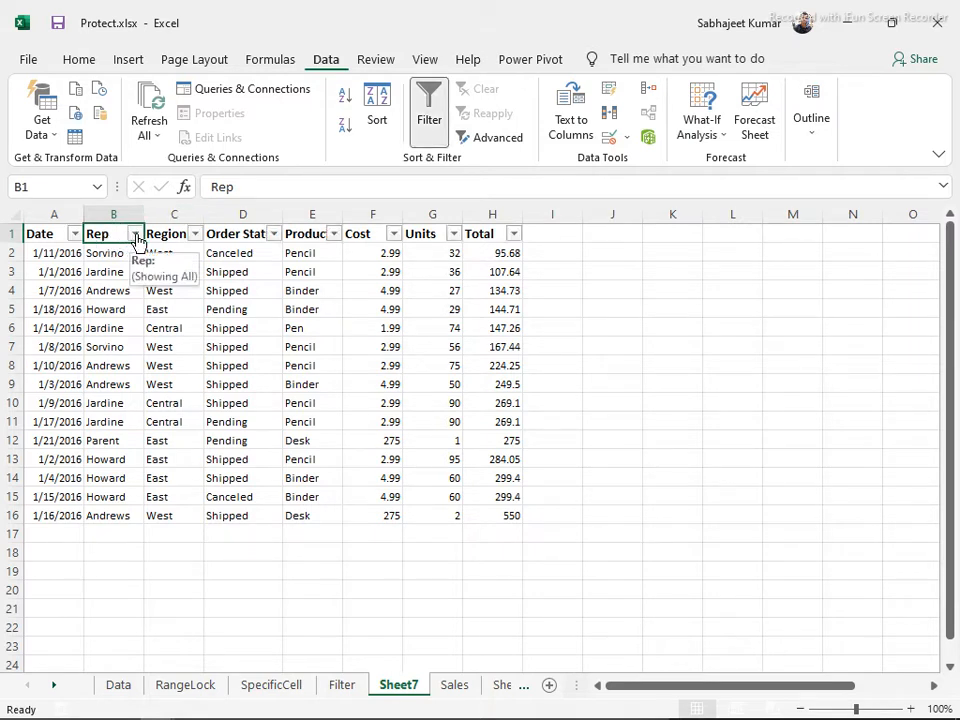
left_click(134, 234)
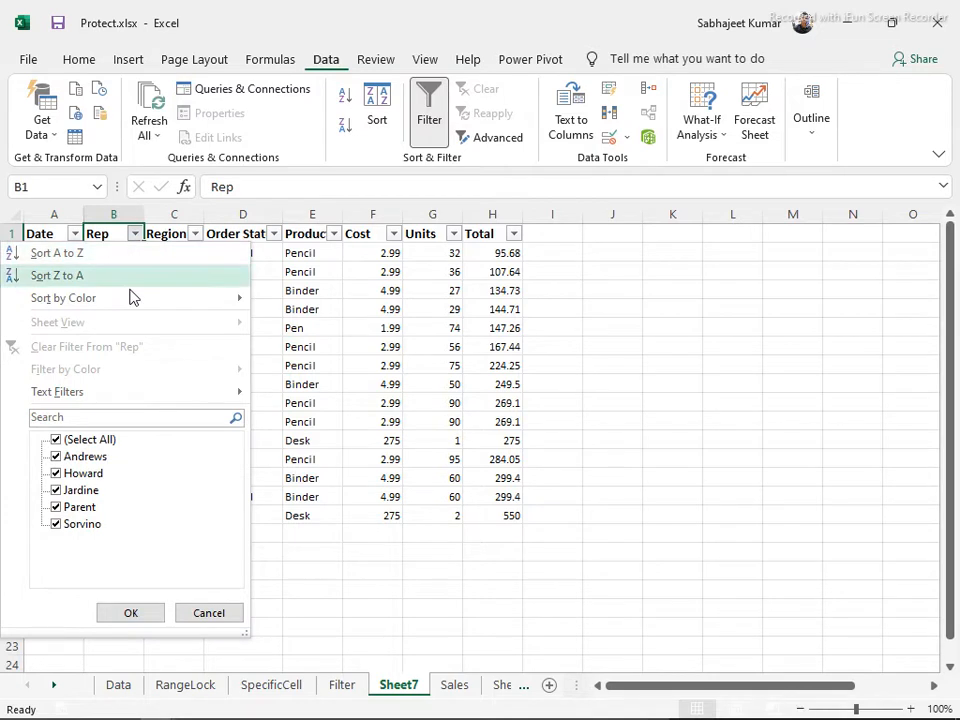
mouse_move(116, 392)
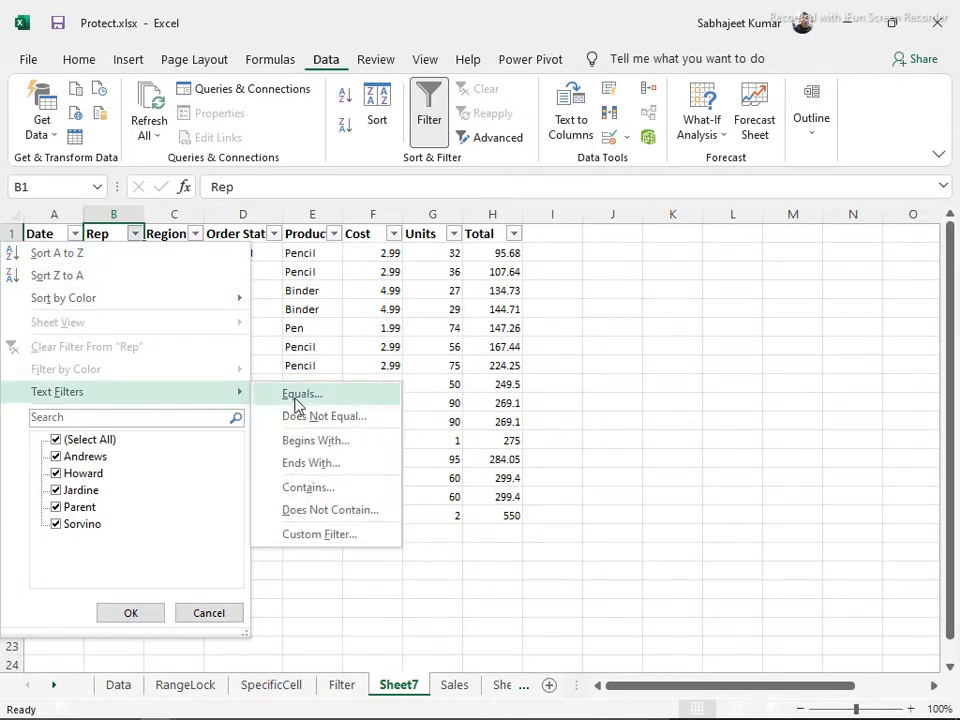
left_click(320, 540)
left_click_drag(478, 446, 526, 246)
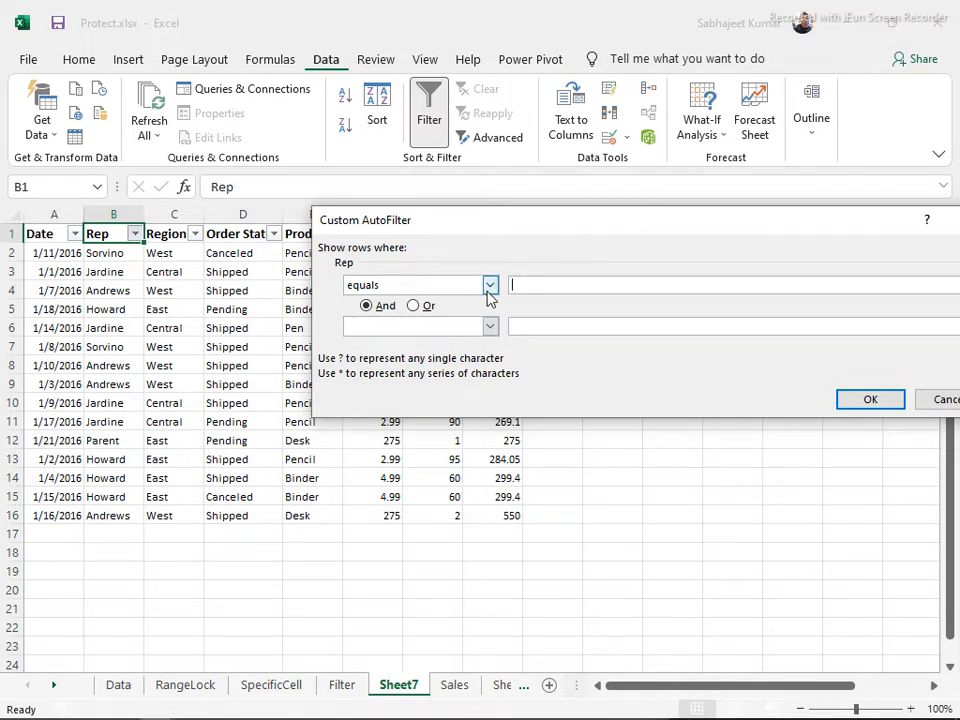
Filter Rep to equals S*, leaving only Sorvino's 2 of 15 records
left_click(490, 286)
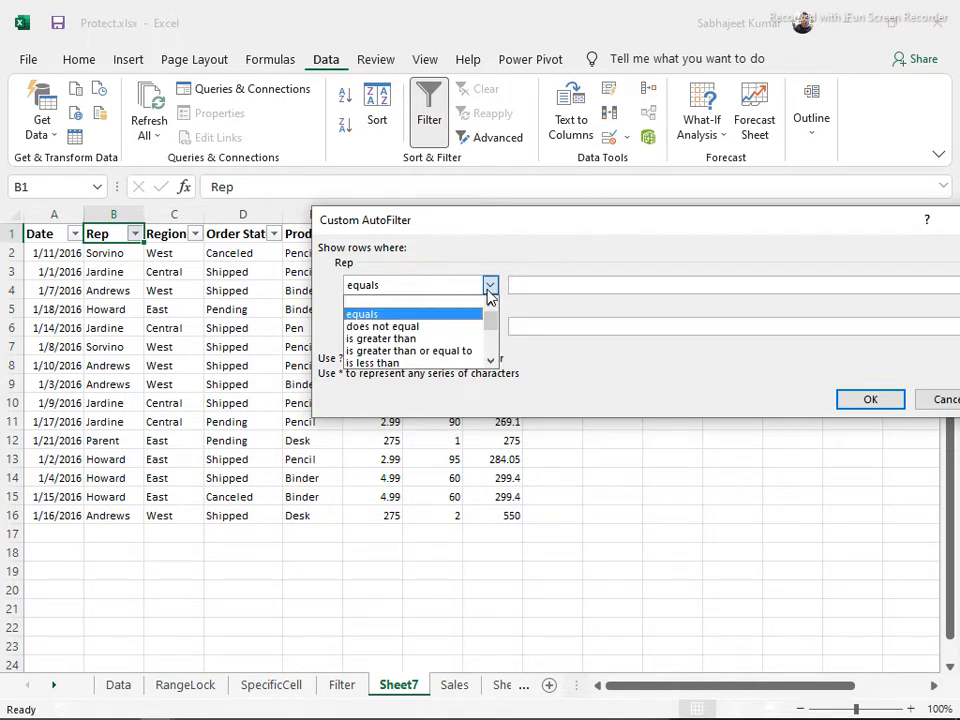
left_click(490, 287)
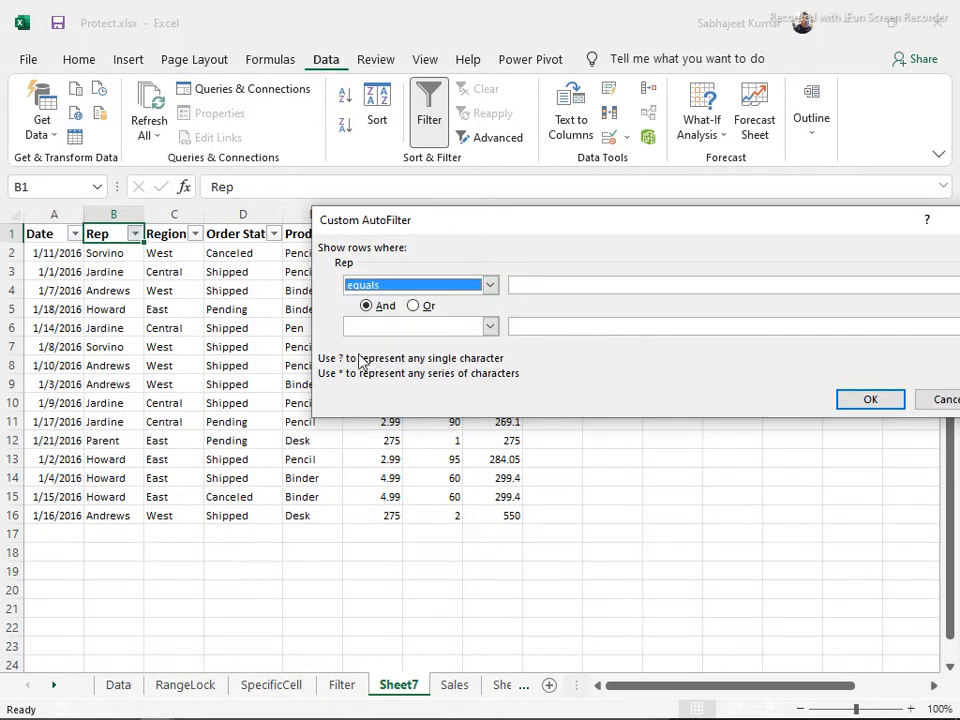
left_click(536, 287)
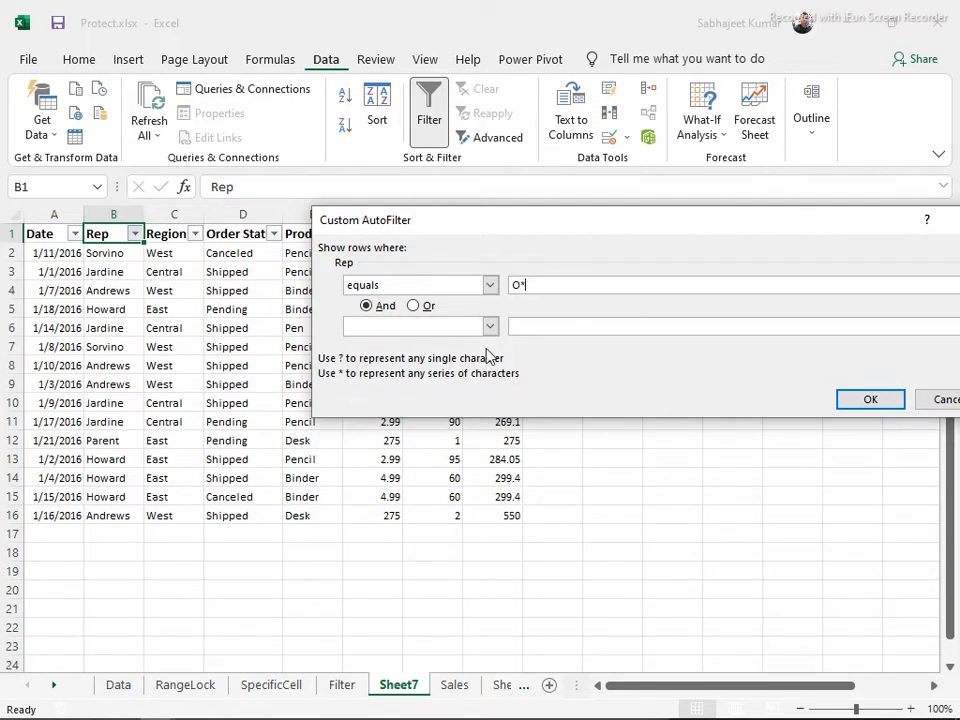
double_click(518, 285)
left_click_drag(522, 286, 571, 286)
type("S*")
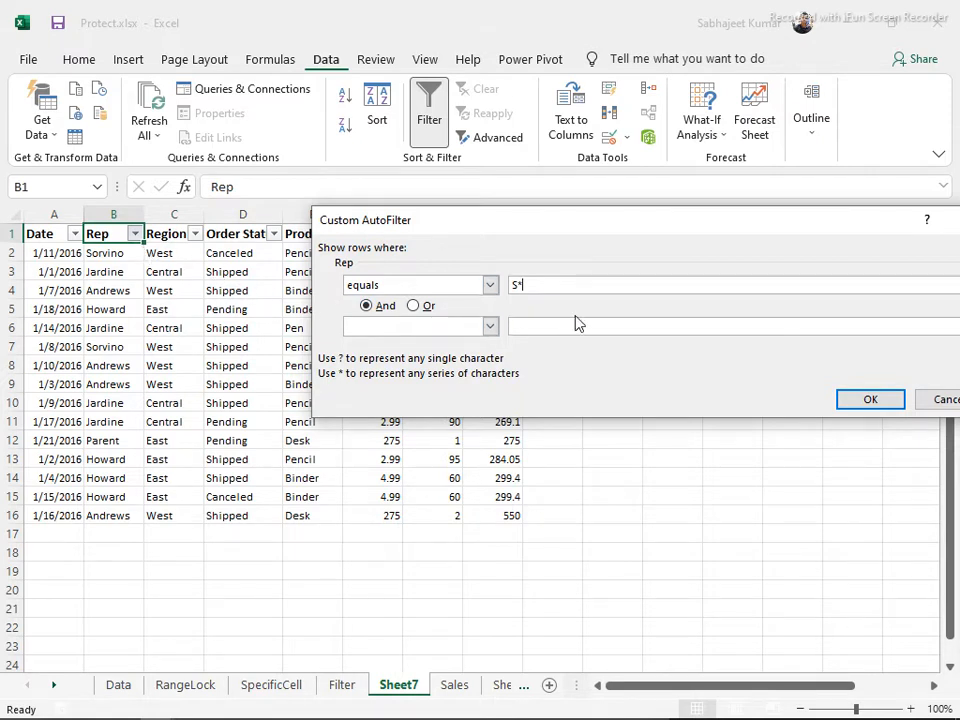
left_click(856, 401)
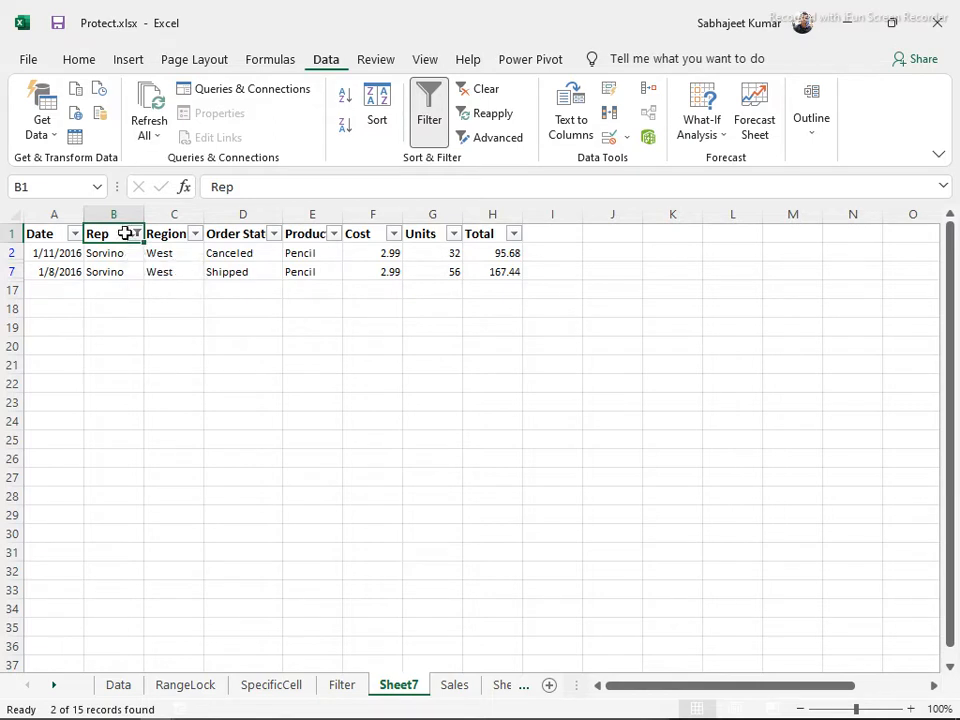
Clear the Sorvino filter and enter ?a* as the Rep custom filter value
key("ctrl+shift+l")
key("ctrl+shift+l")
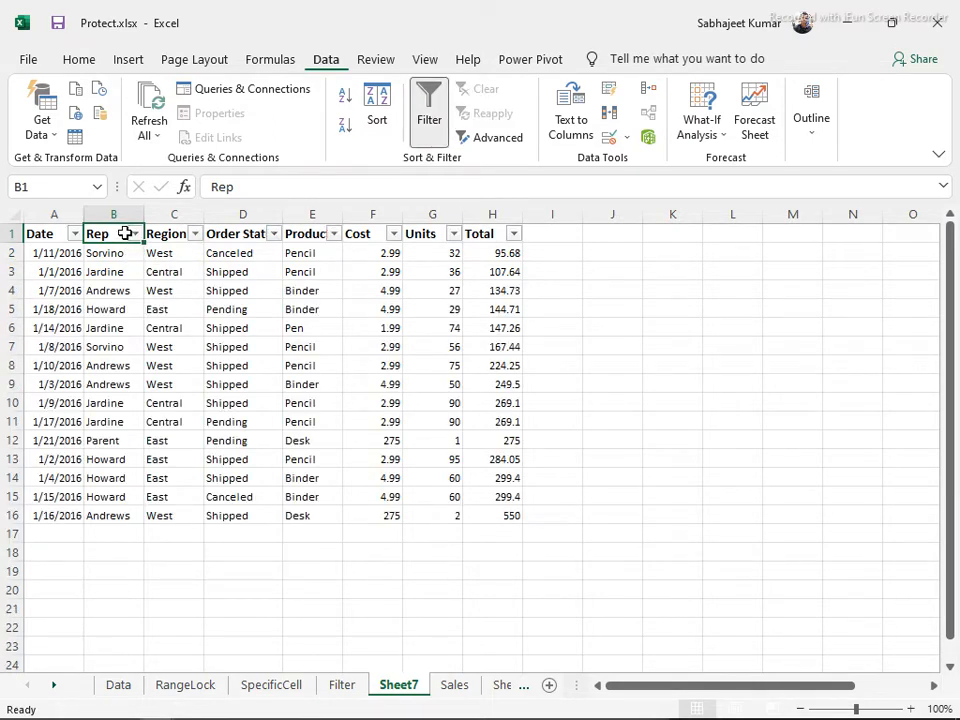
left_click(134, 233)
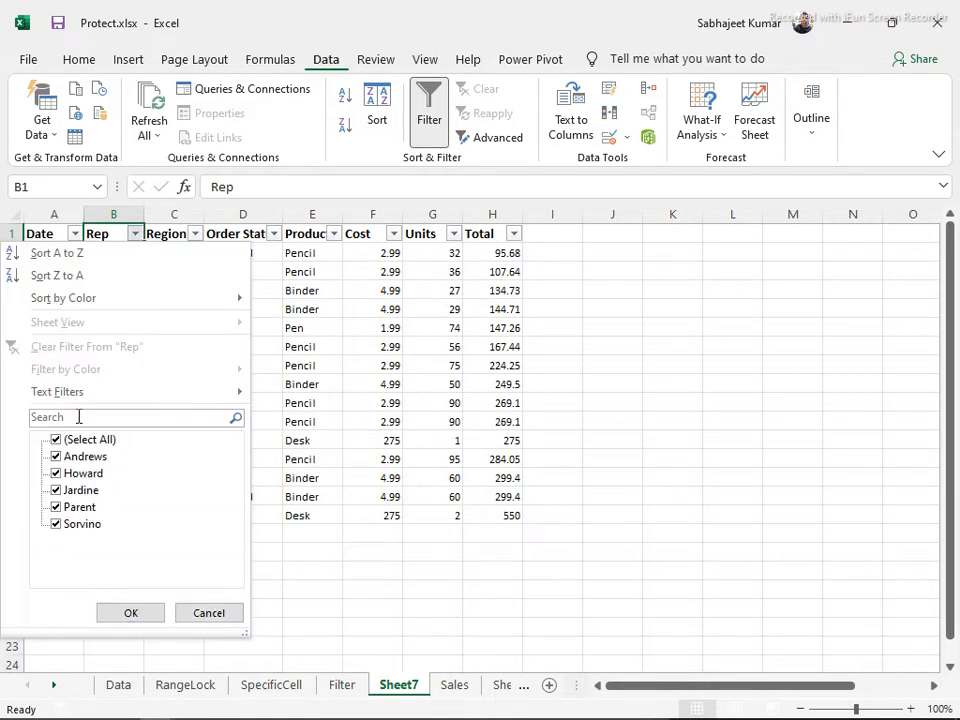
mouse_move(92, 392)
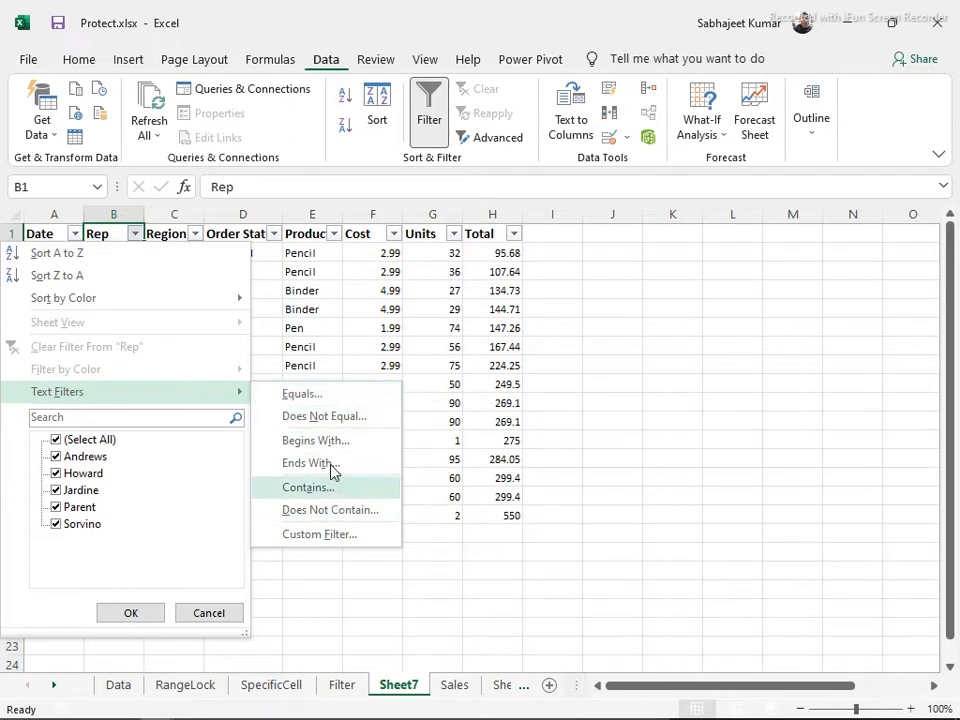
left_click(343, 536)
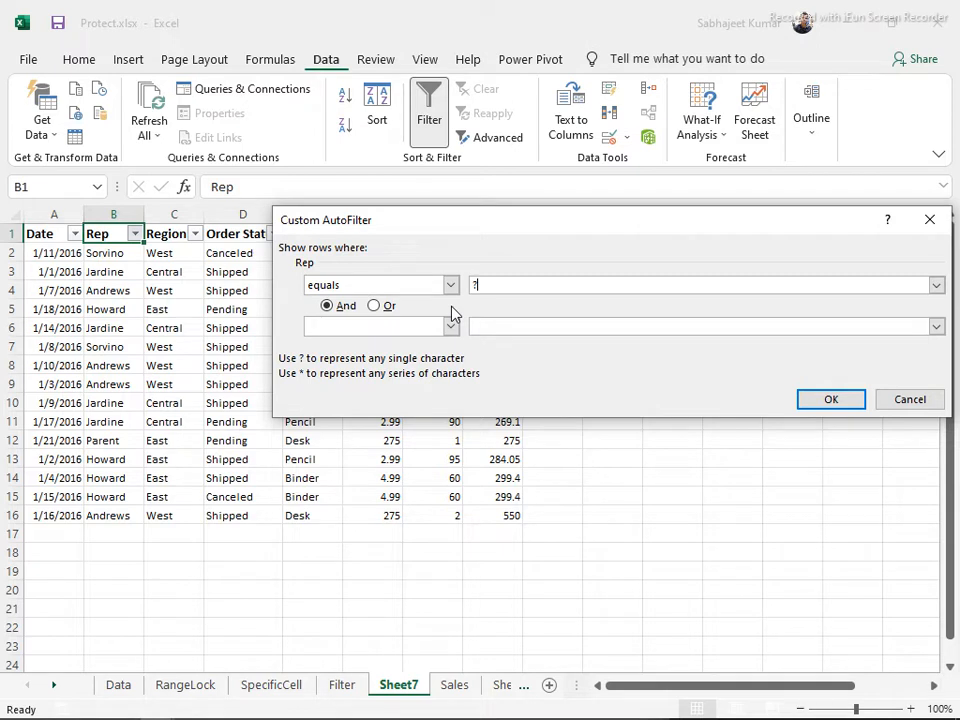
type("a*")
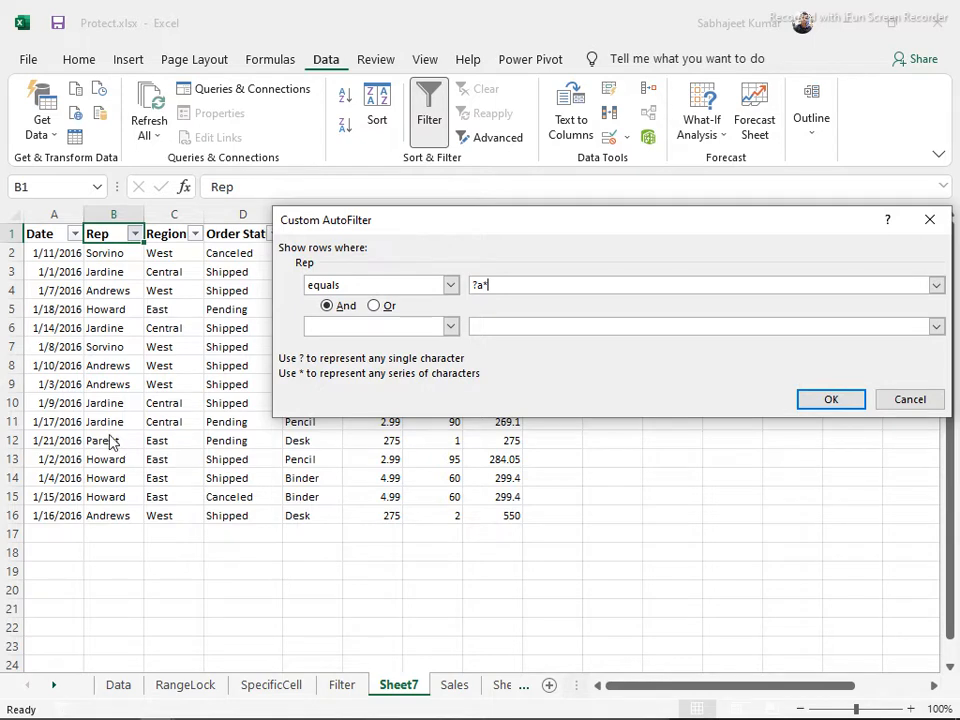
Apply the ?a* Rep filter so only the 5 Jardine and Parent rows show
left_click(831, 400)
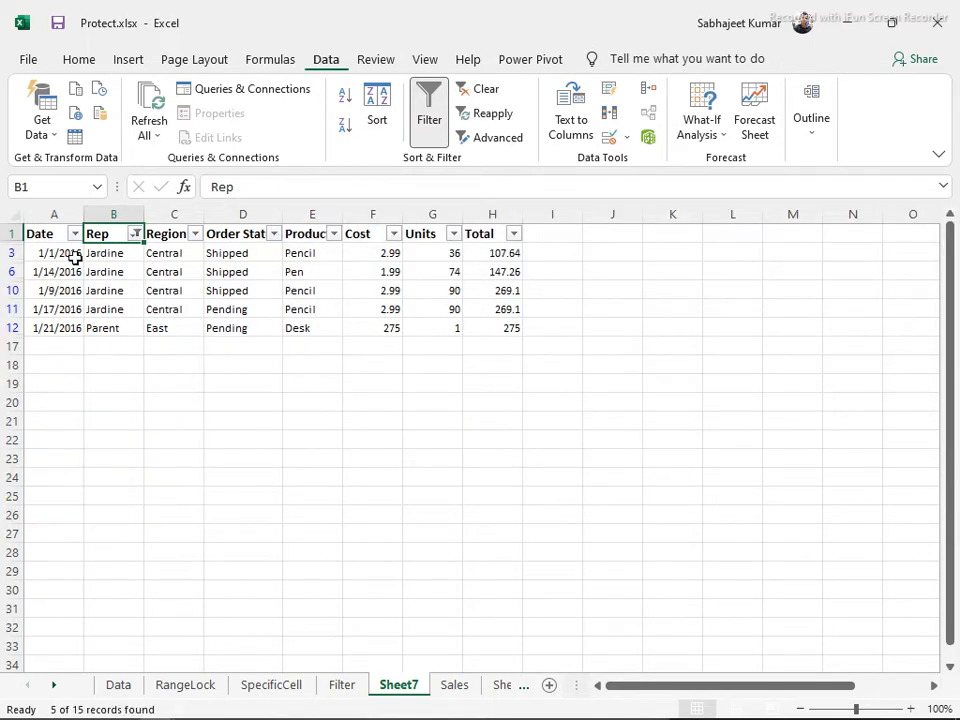
left_click_drag(93, 246, 104, 328)
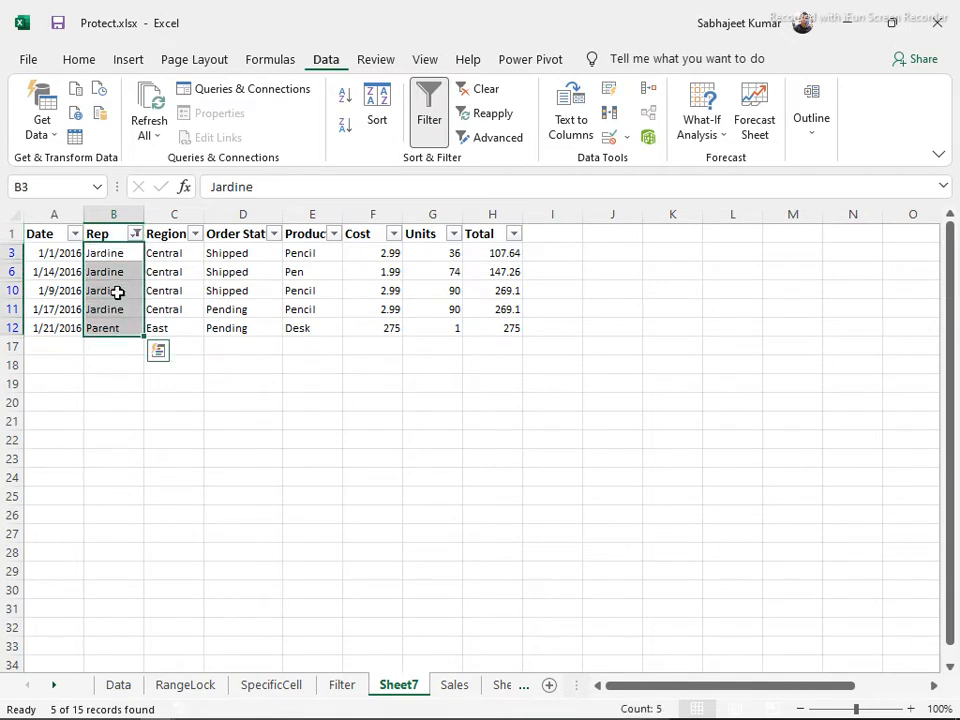
left_click(135, 233)
Refine the Rep custom filter to ?a*t, leaving only the Parent row dated 1/21/2016
mouse_move(234, 396)
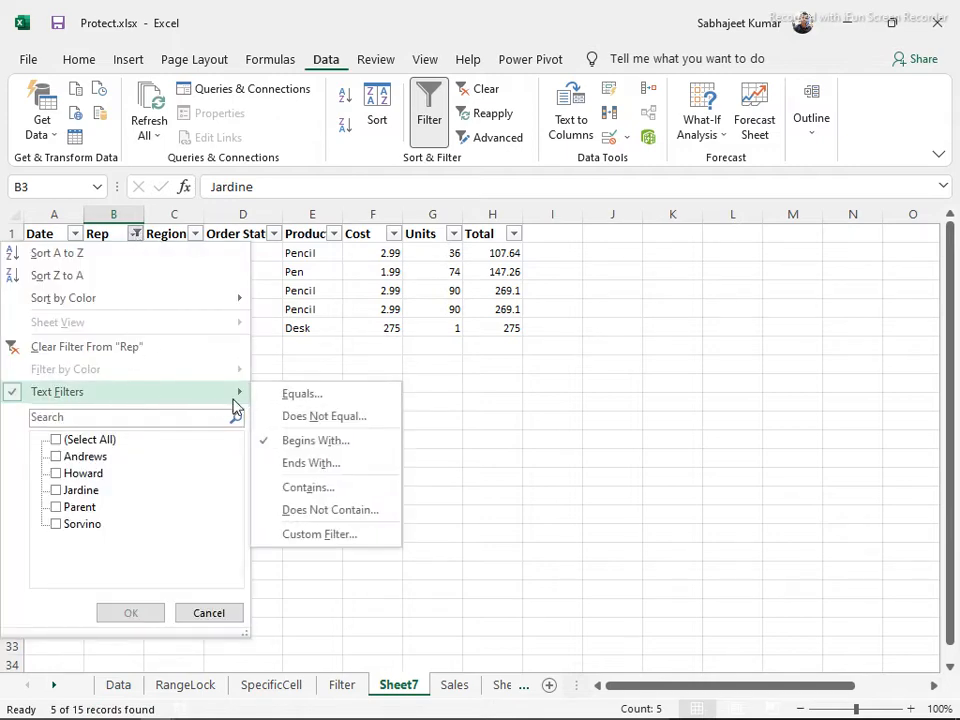
left_click(315, 535)
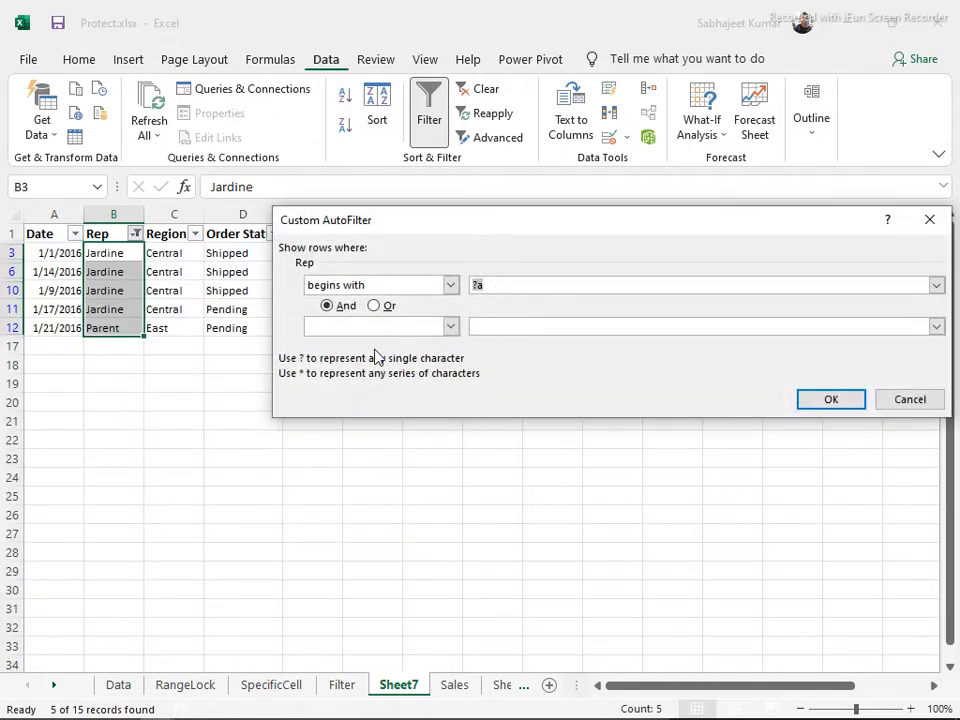
left_click(482, 323)
type("t")
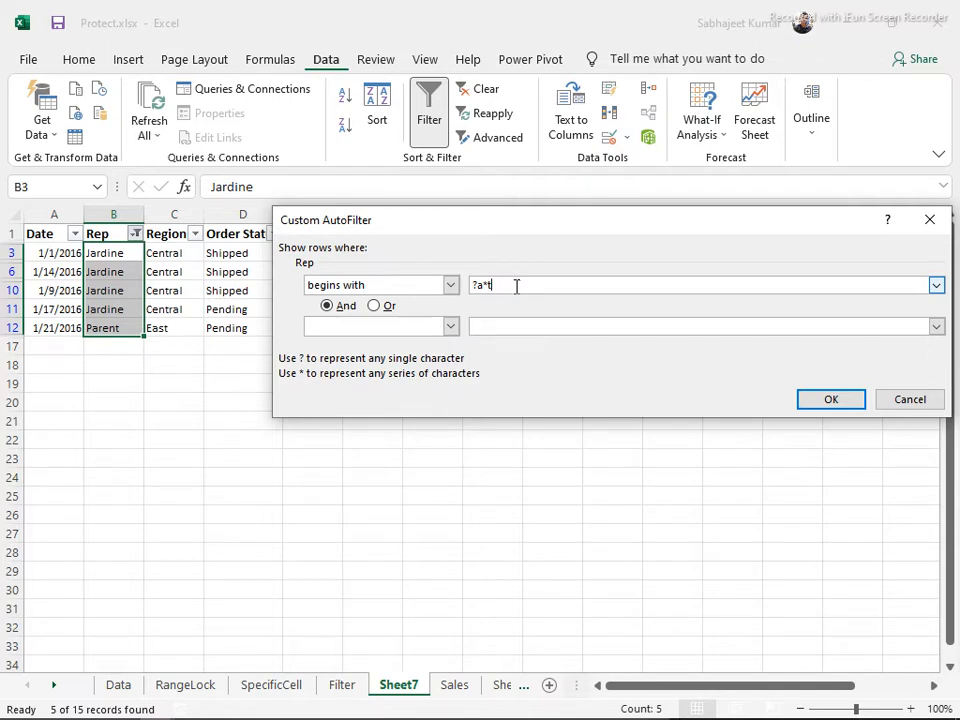
left_click(828, 401)
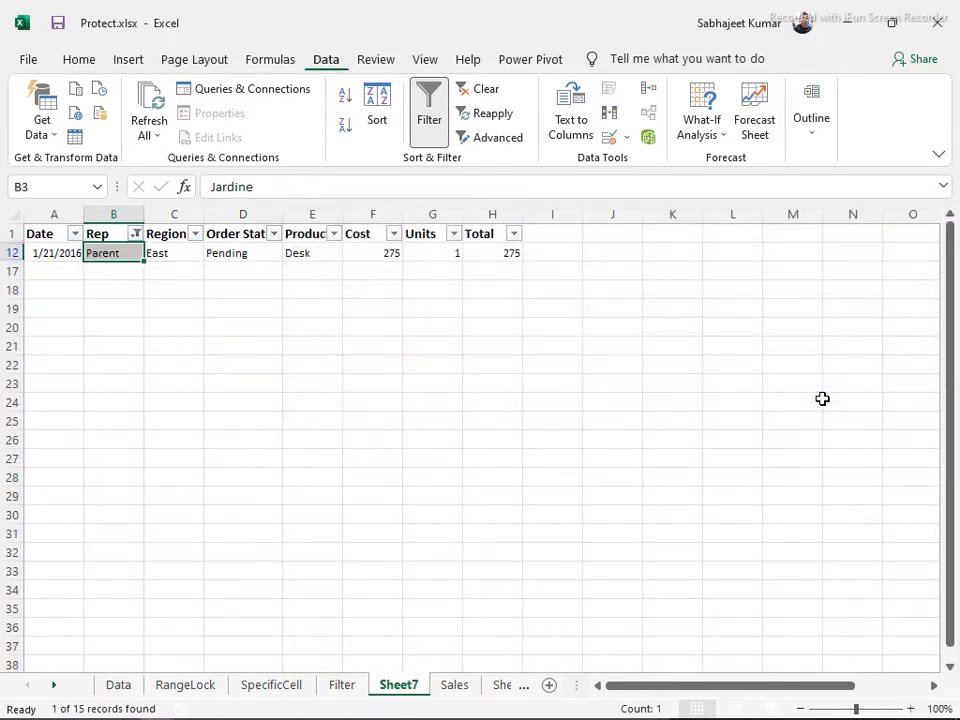
Clear the existing ?a*t filter from the Rep column
left_click(106, 235)
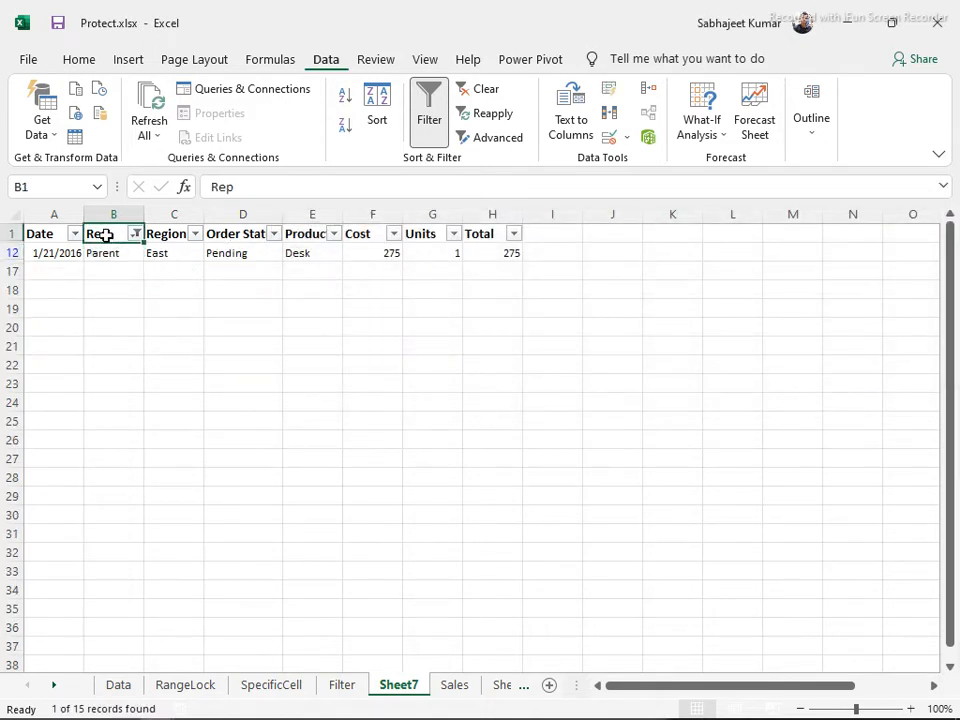
left_click(135, 233)
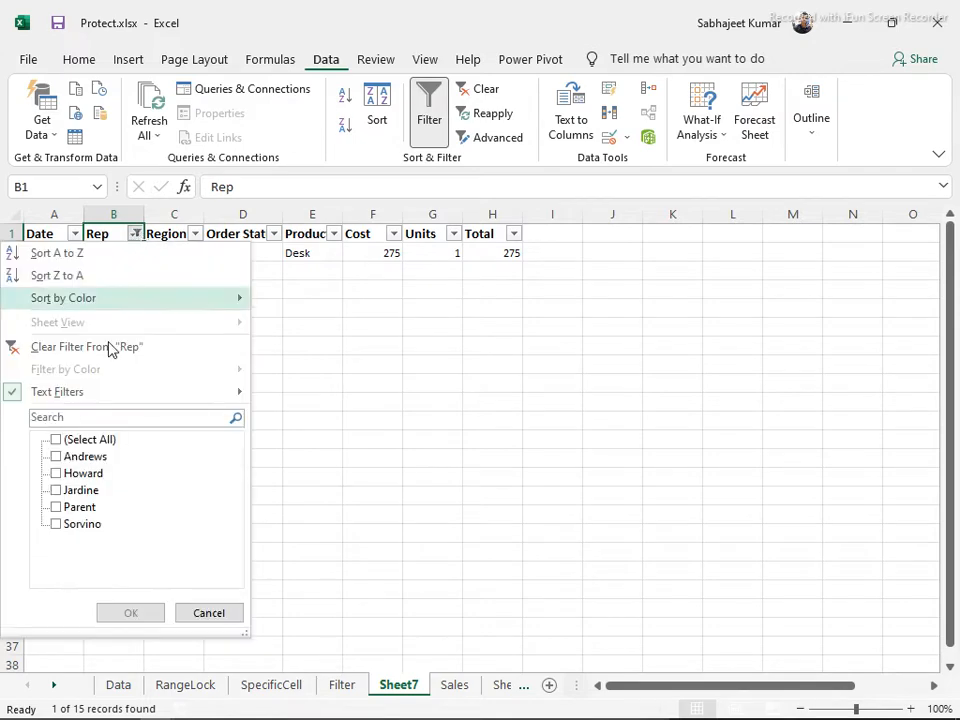
left_click(99, 349)
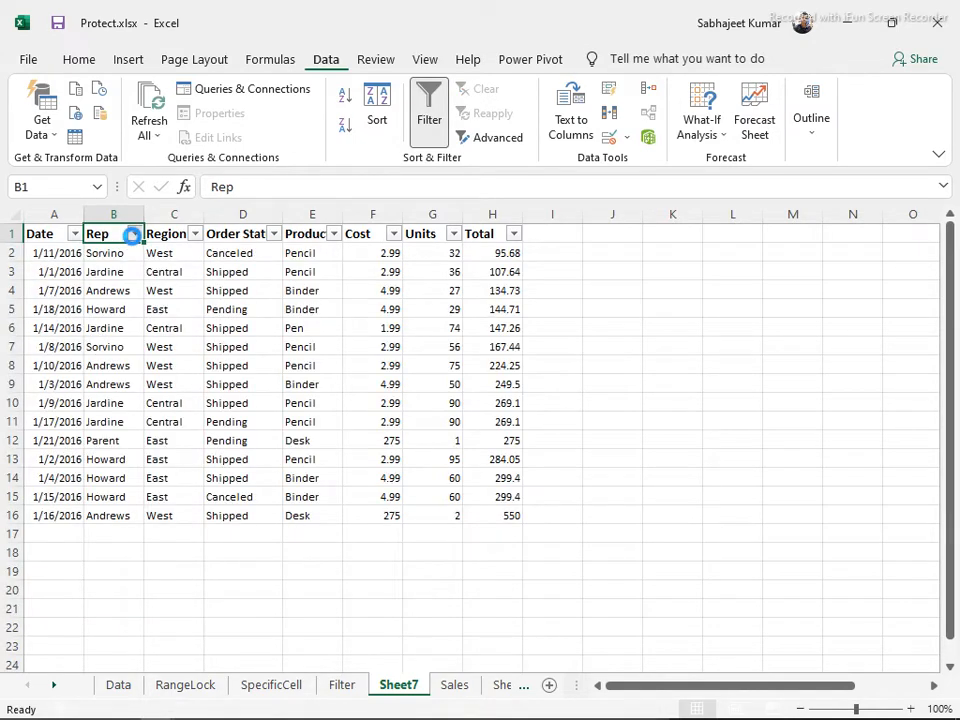
Set the Rep custom filter to equals *s, showing the 4 Andrews rows
left_click(133, 233)
mouse_move(118, 392)
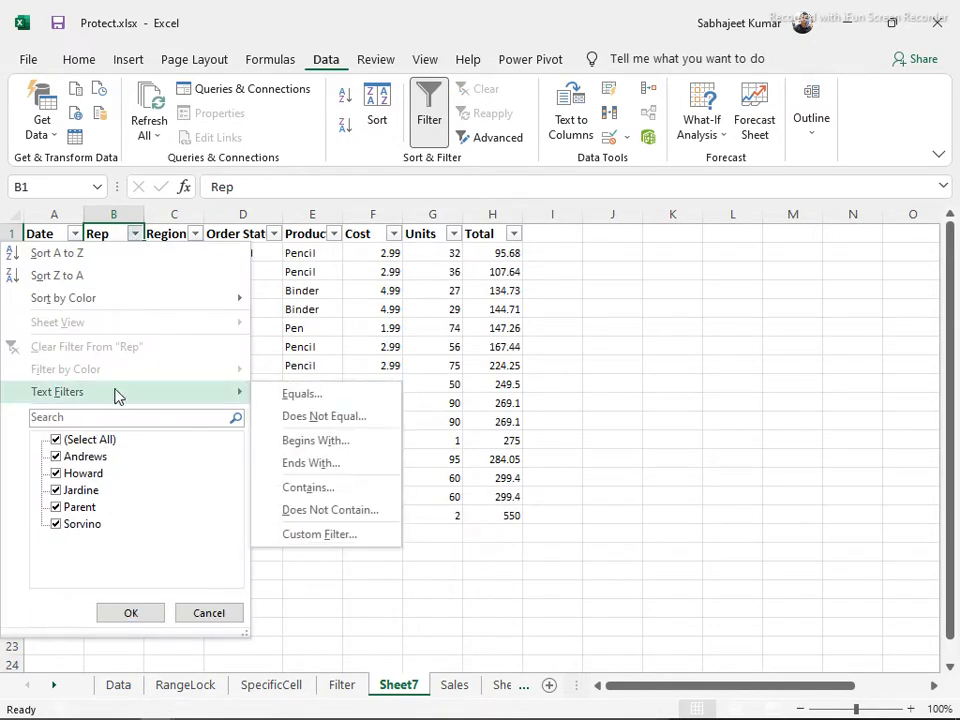
left_click(321, 536)
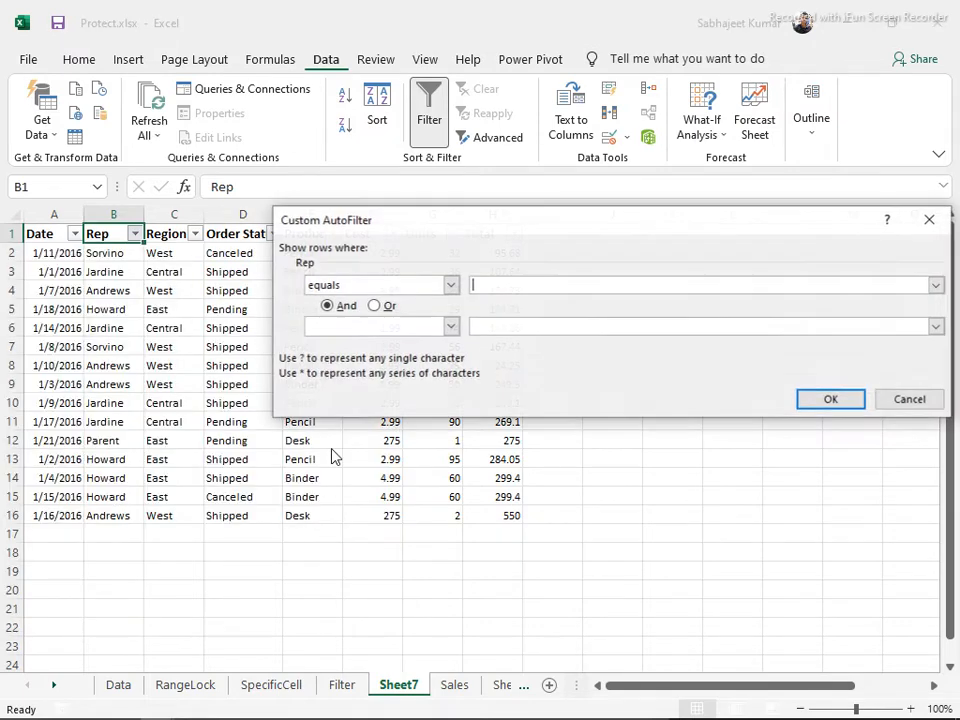
left_click(451, 286)
left_click(487, 286)
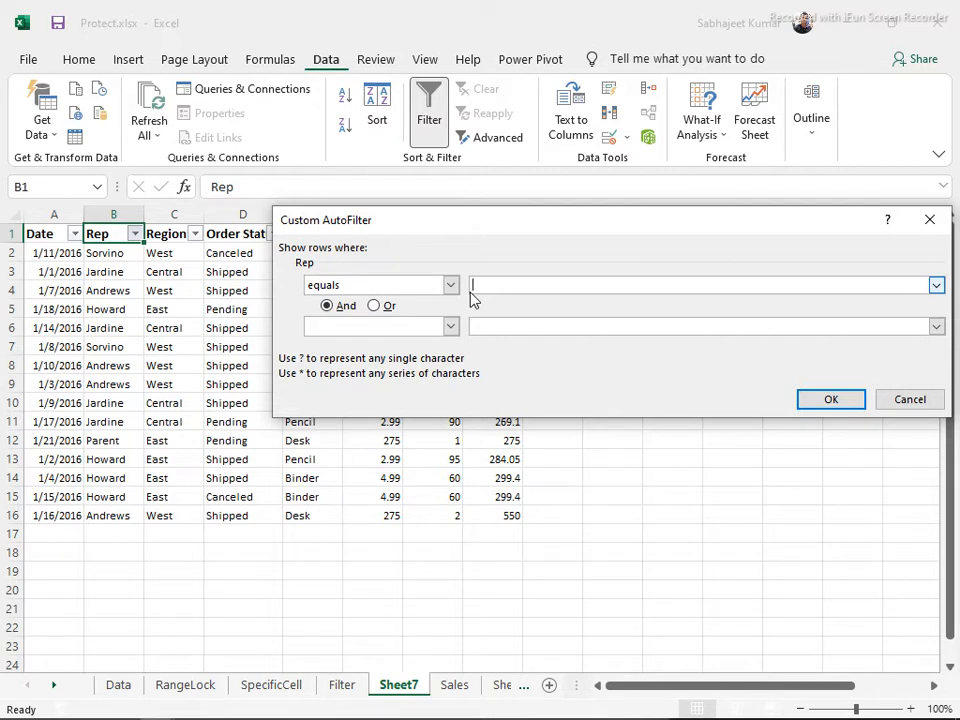
type("*")
key("BackSpace")
left_click(855, 401)
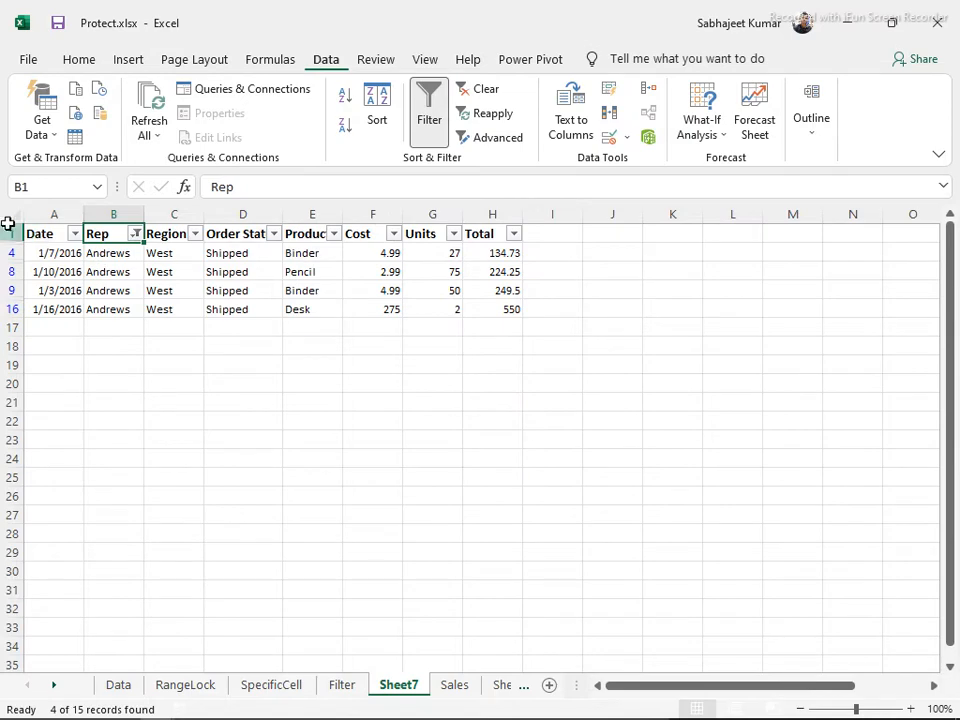
Clear the Rep filter so all 15 sales records show, then select B2:H17
left_click(134, 233)
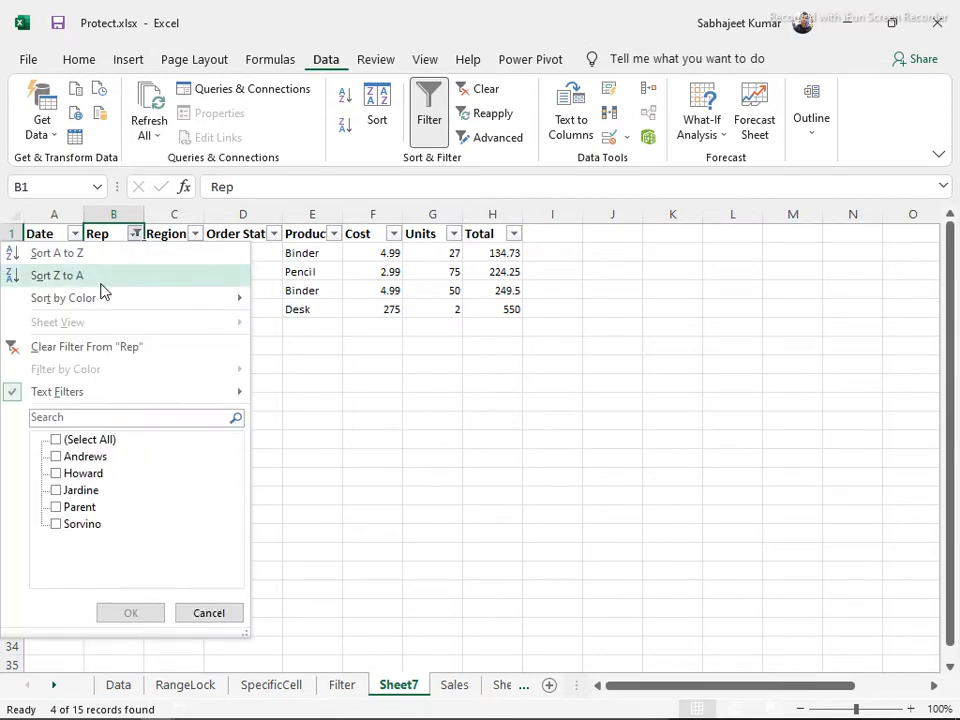
left_click(83, 341)
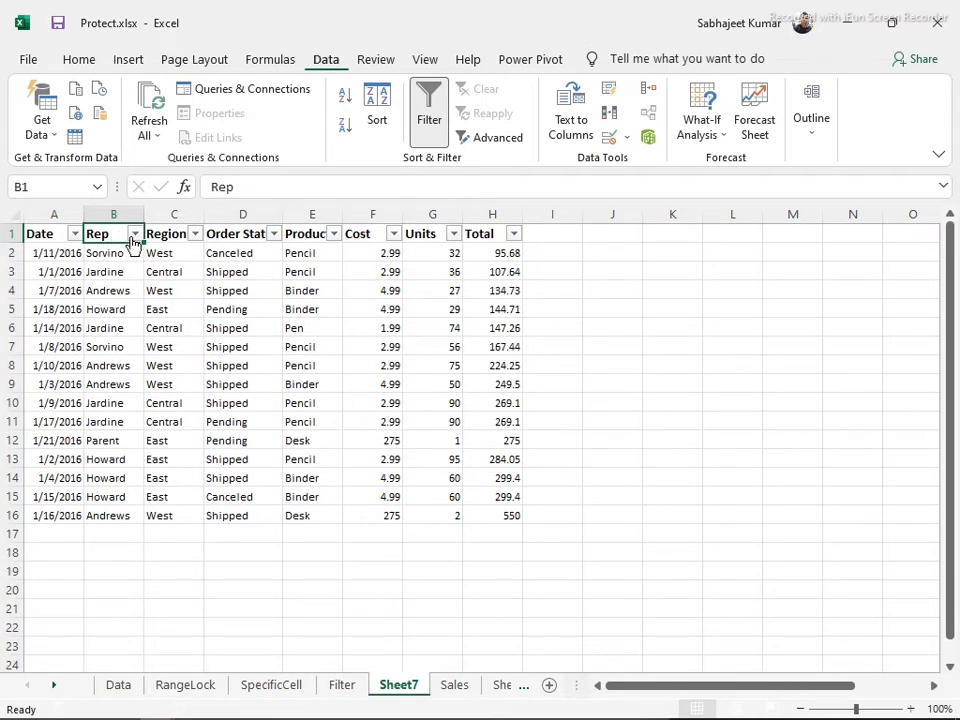
left_click(134, 236)
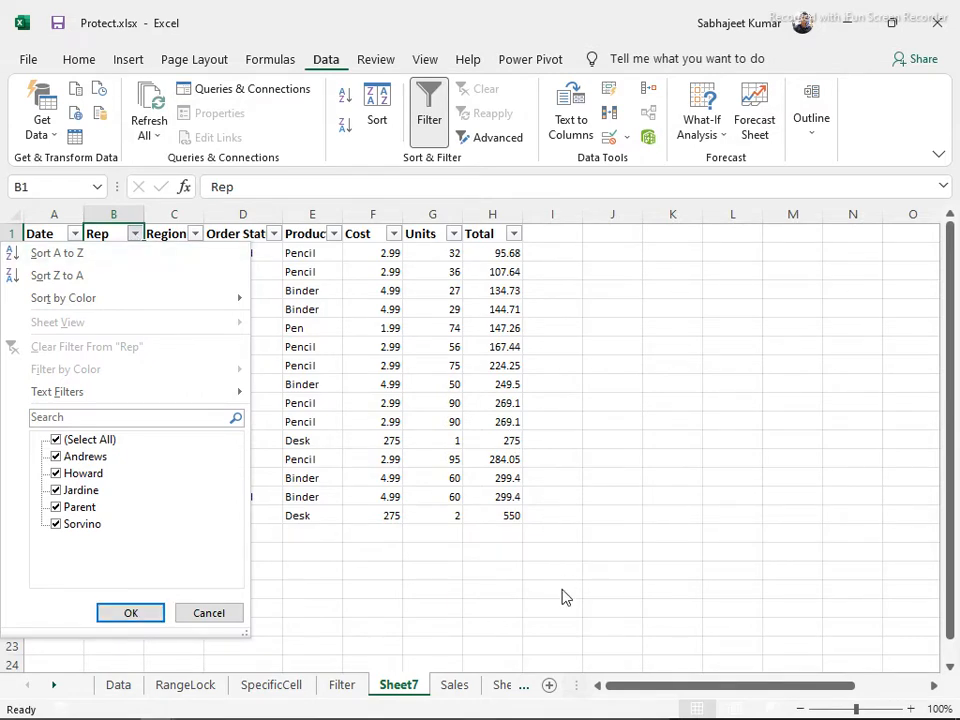
left_click(660, 591)
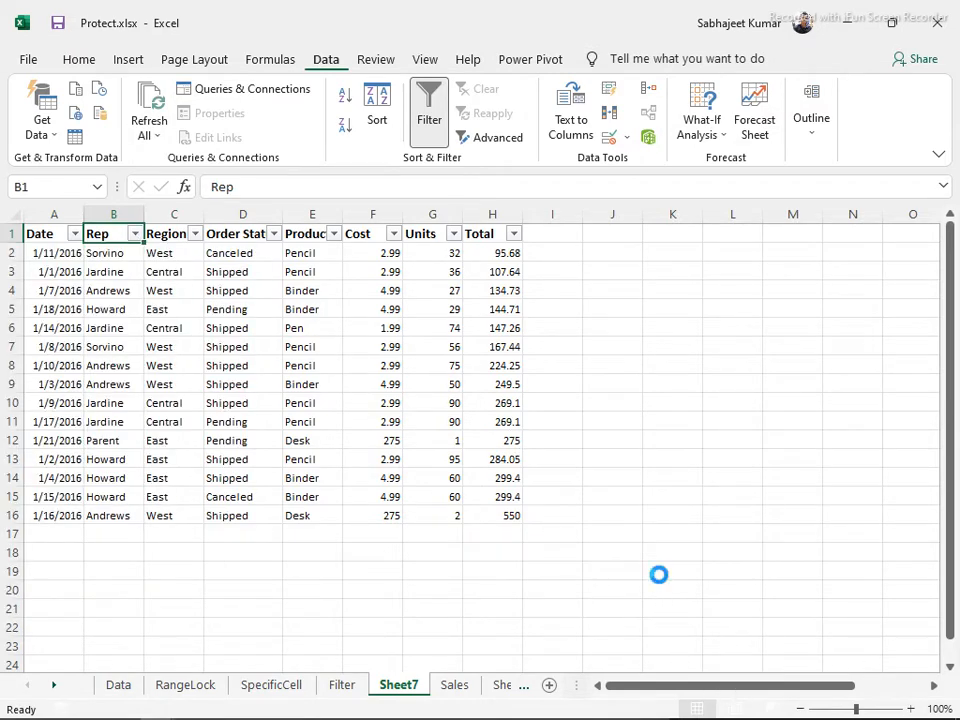
scroll(659, 575, "up", 1)
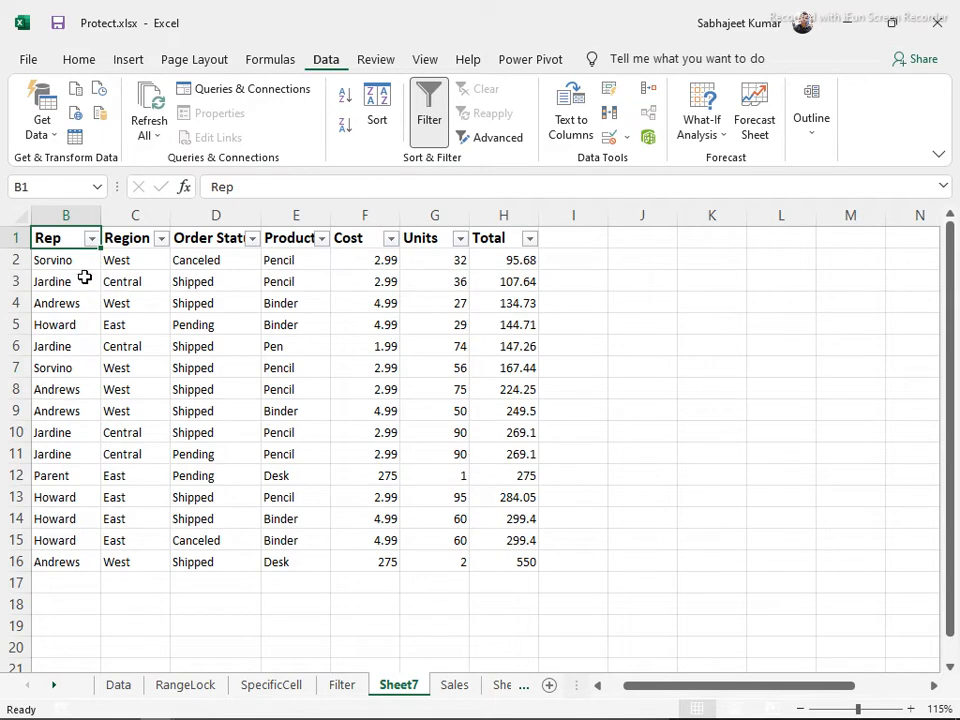
left_click_drag(45, 262, 514, 579)
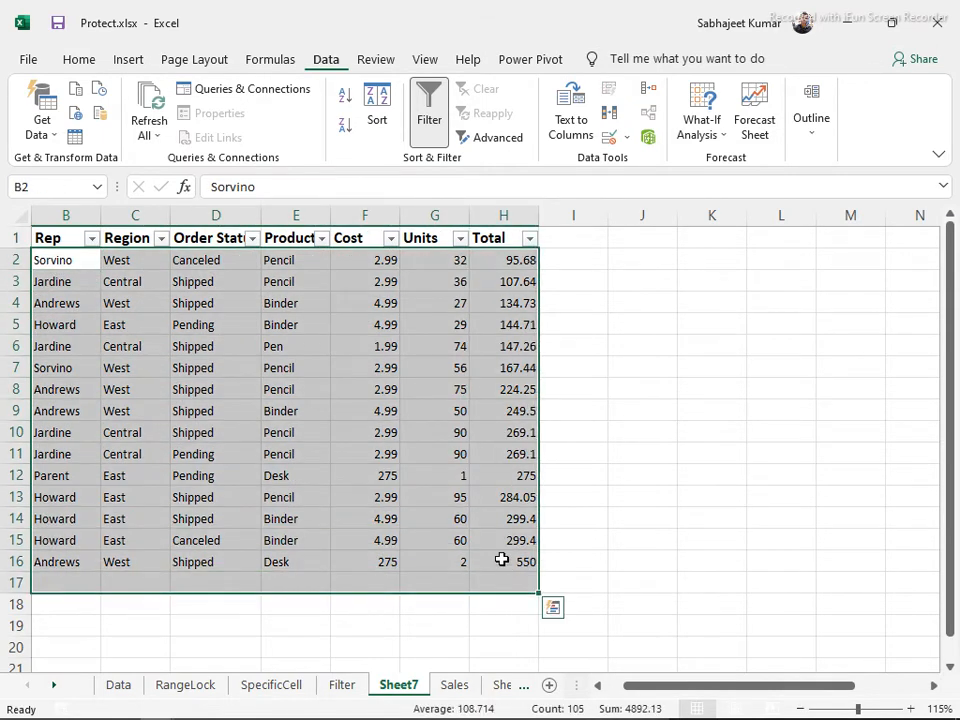
left_click(591, 403)
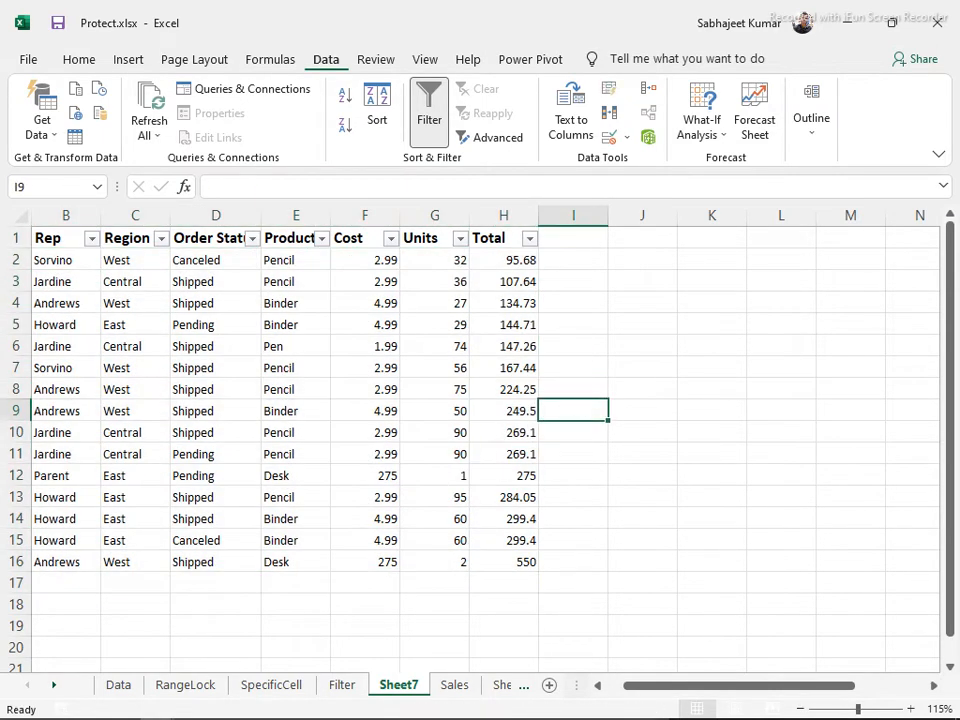
Filter Region to equals East Or equals West, leaving the 5 East rows
left_click(160, 239)
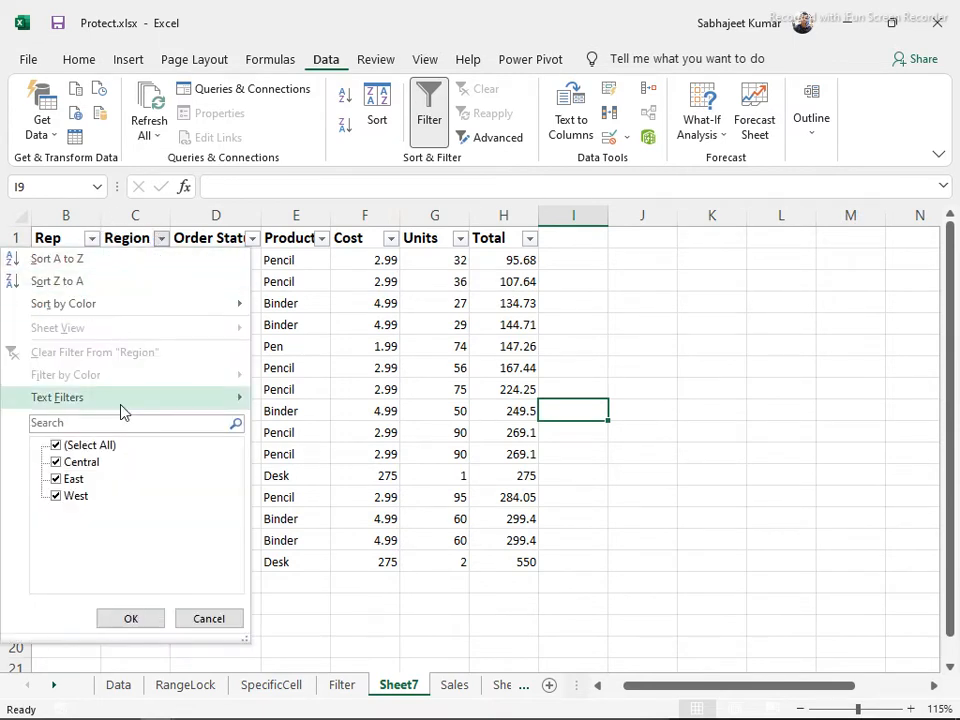
mouse_move(121, 408)
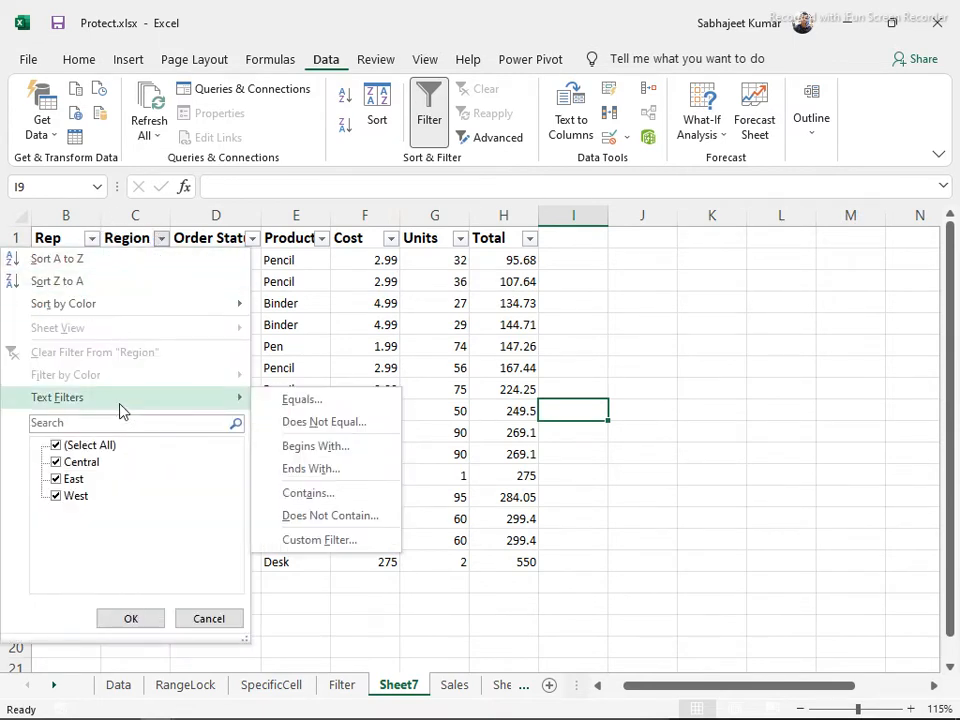
left_click(316, 402)
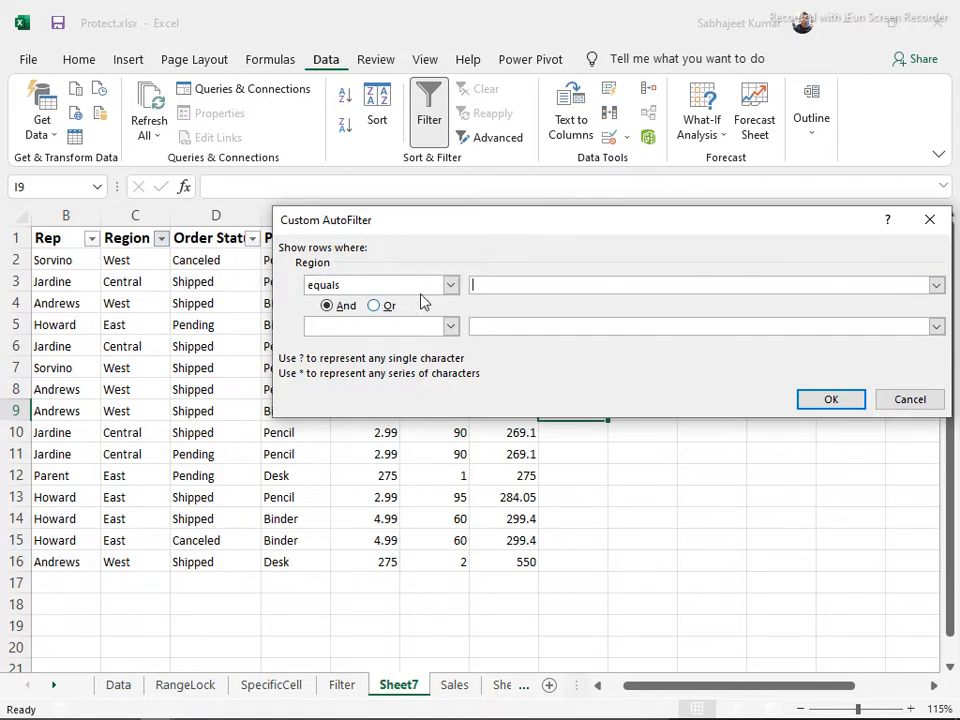
left_click(936, 286)
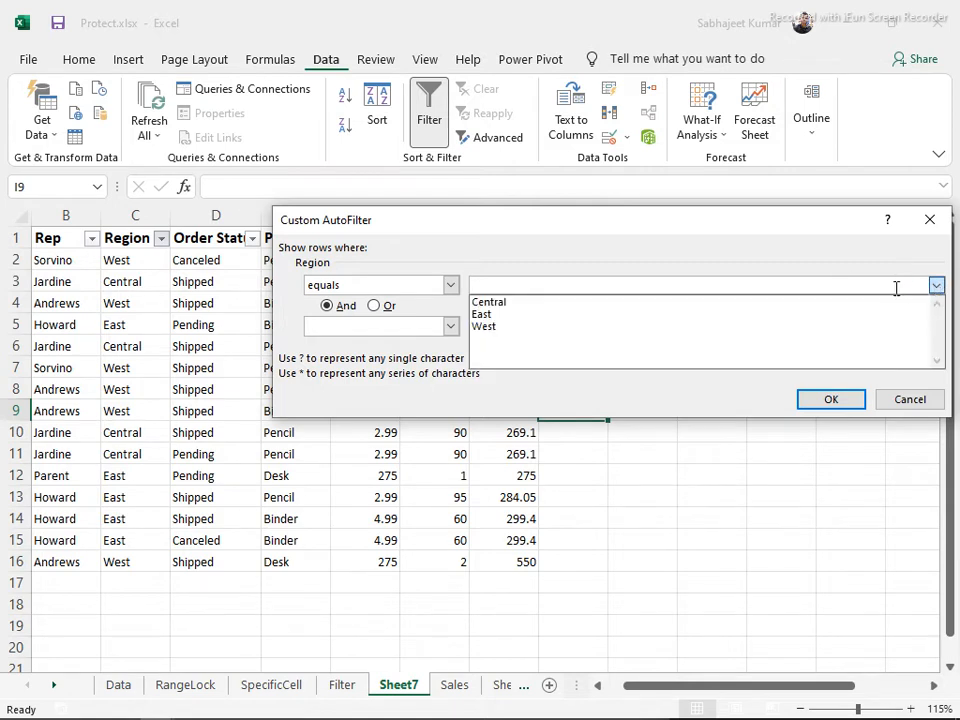
left_click(557, 319)
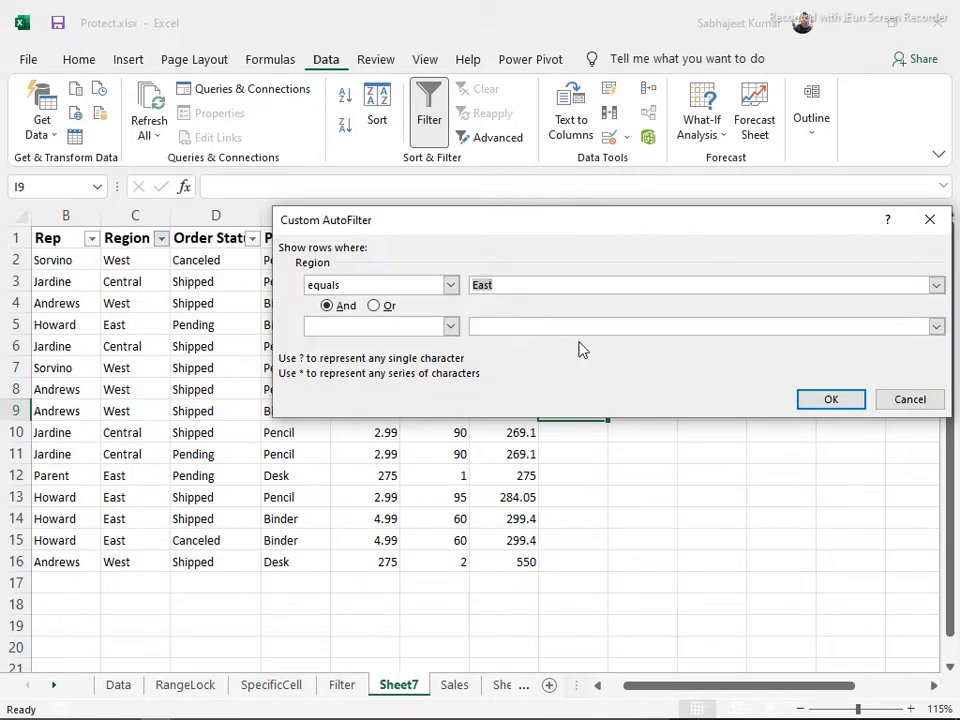
left_click(374, 306)
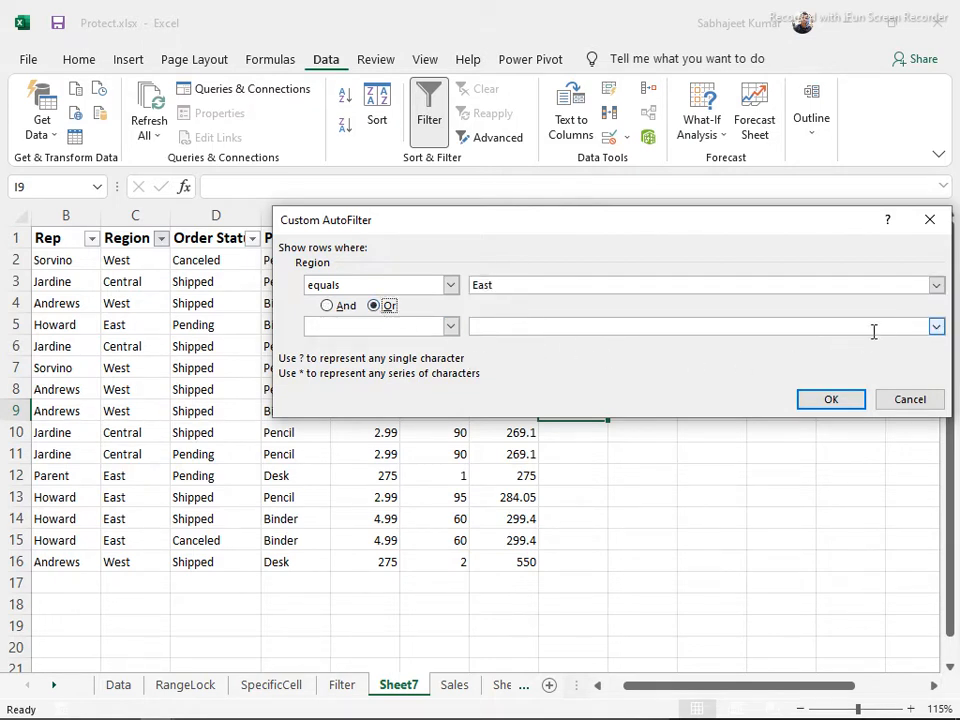
left_click(936, 327)
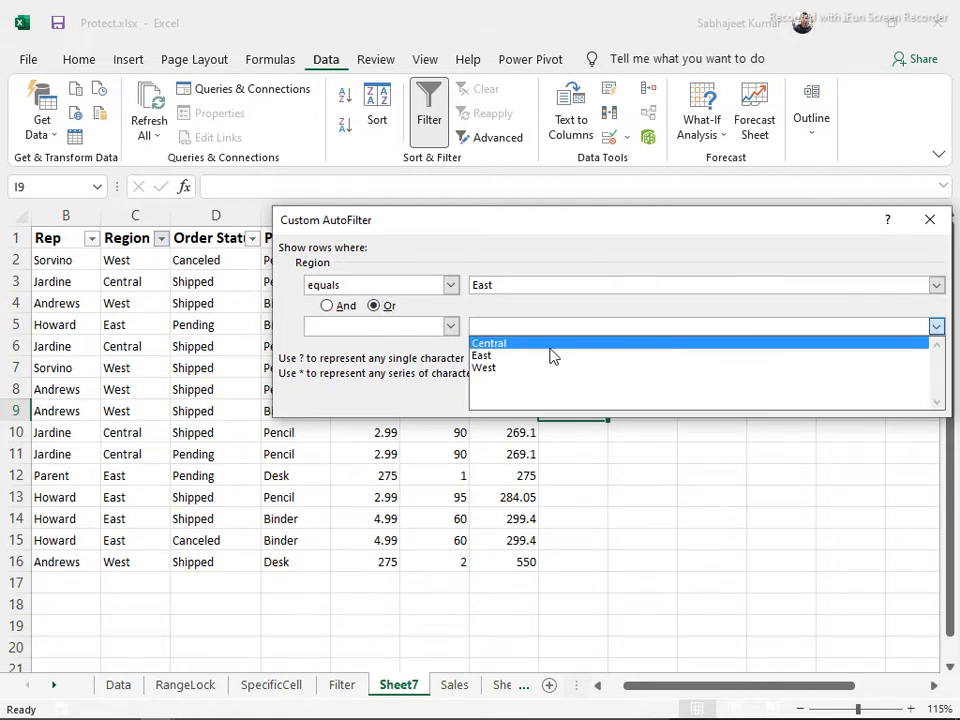
left_click(514, 368)
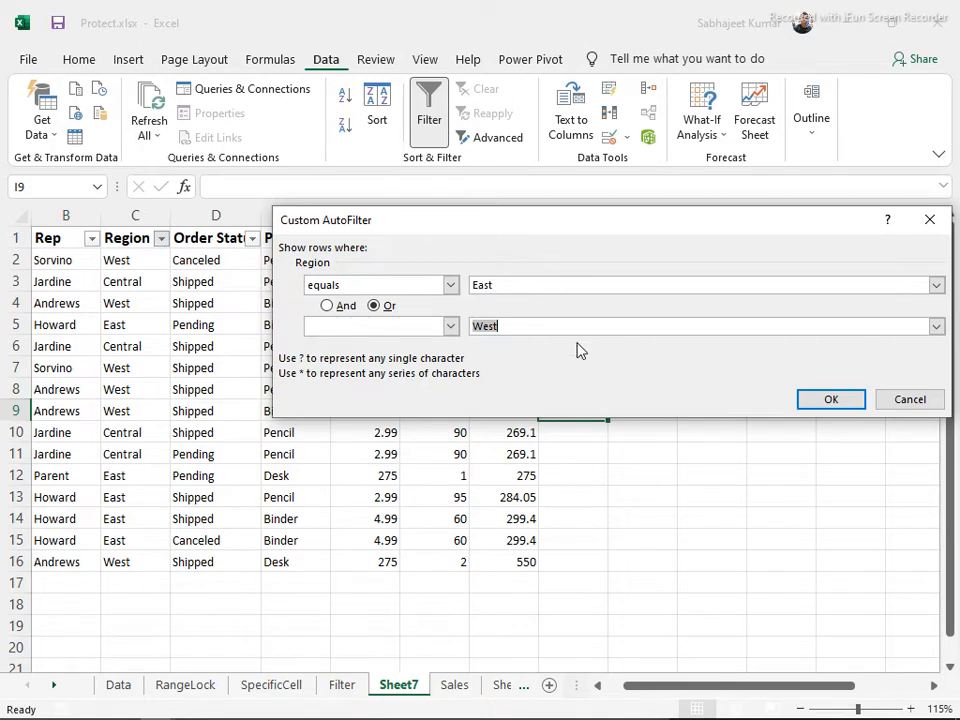
left_click(825, 403)
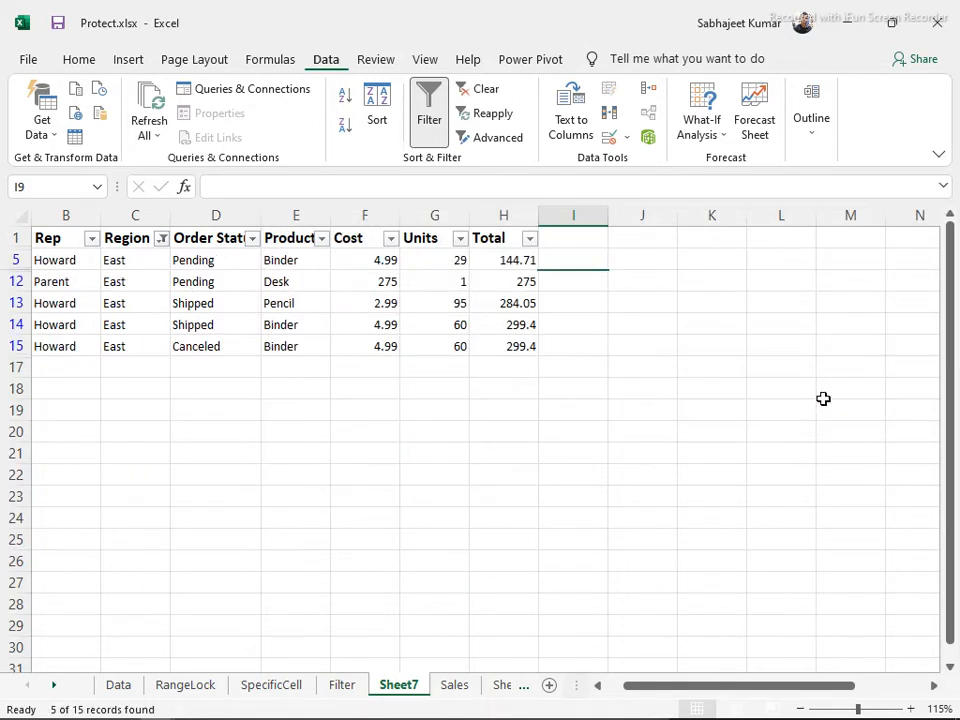
left_click(161, 240)
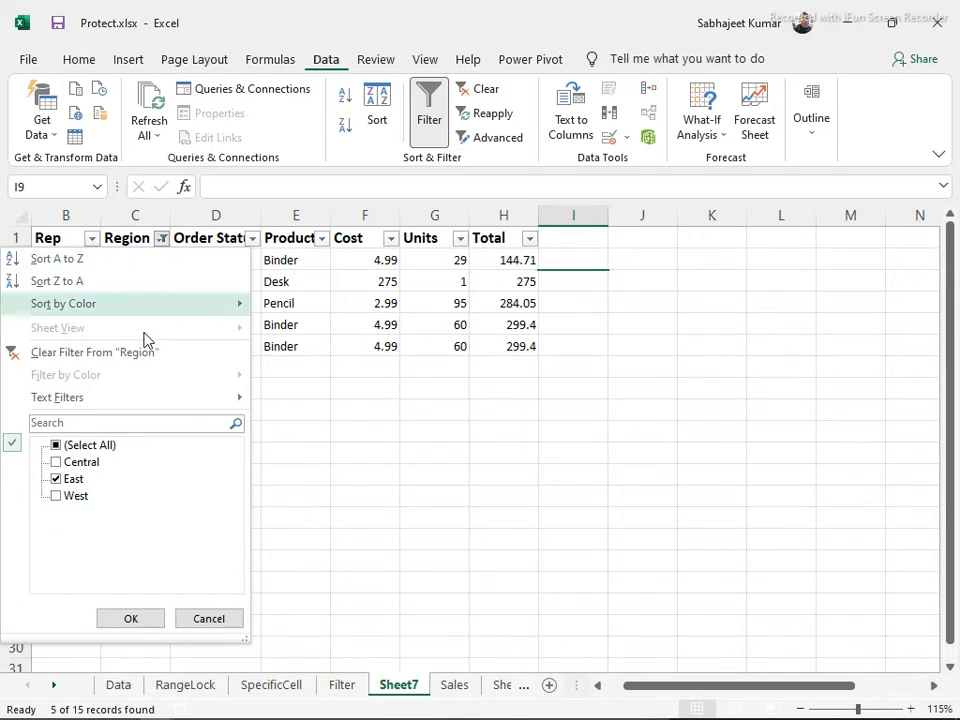
Open the Region custom filter, keeping equals East as the first condition
left_click(57, 480)
mouse_move(116, 400)
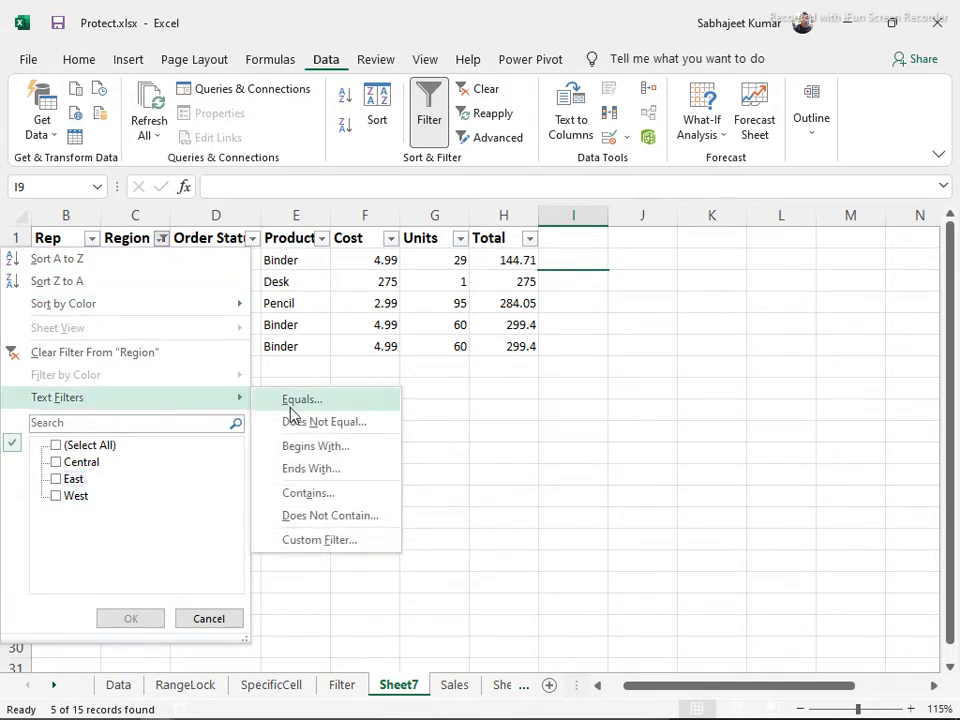
left_click(296, 541)
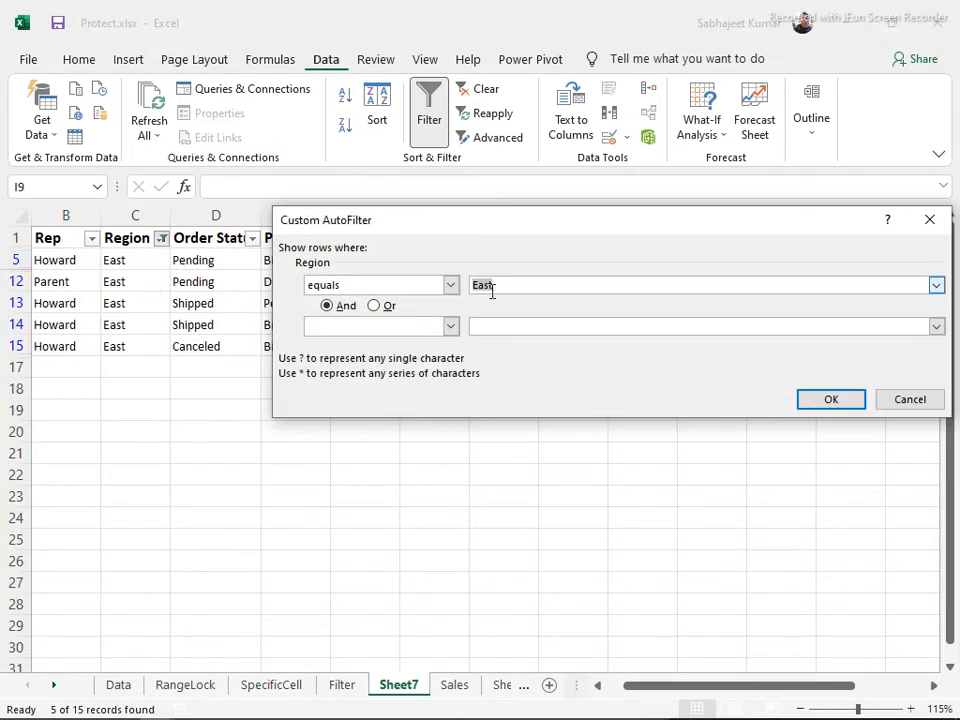
left_click(375, 306)
left_click(450, 326)
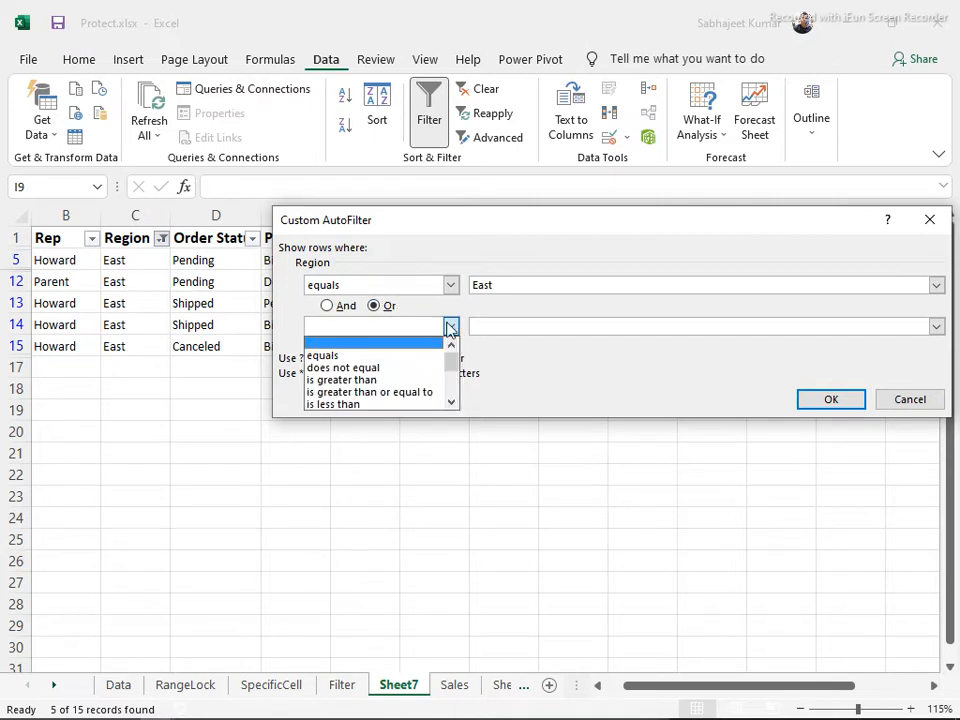
left_click(454, 288)
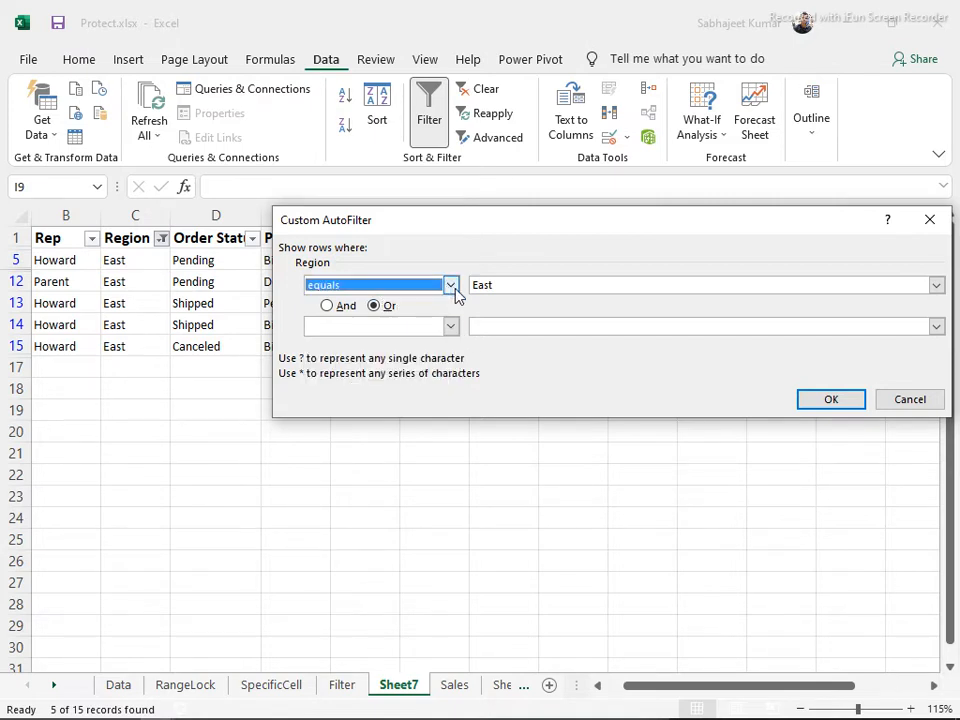
left_click(451, 288)
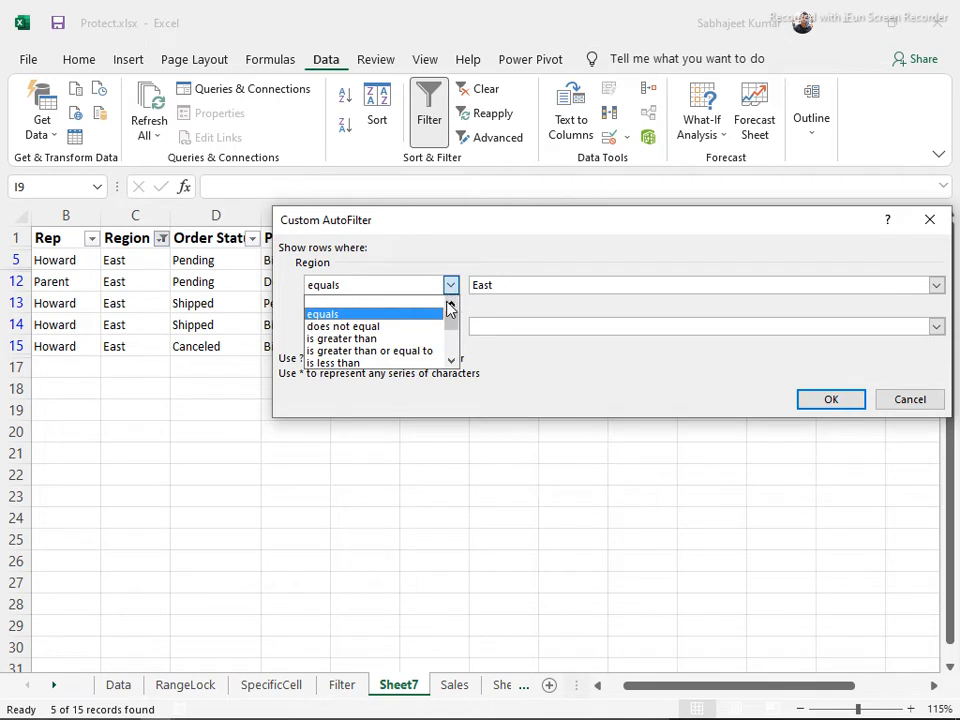
left_click(424, 303)
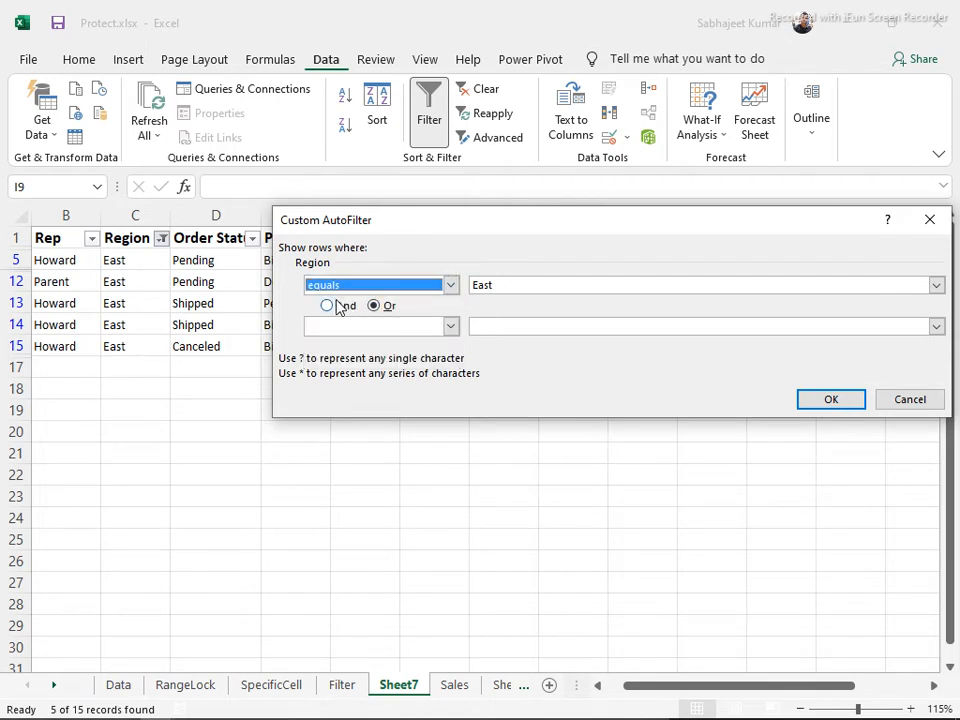
Apply Region equals East And equals West, which matches no rows
left_click(330, 305)
left_click(450, 326)
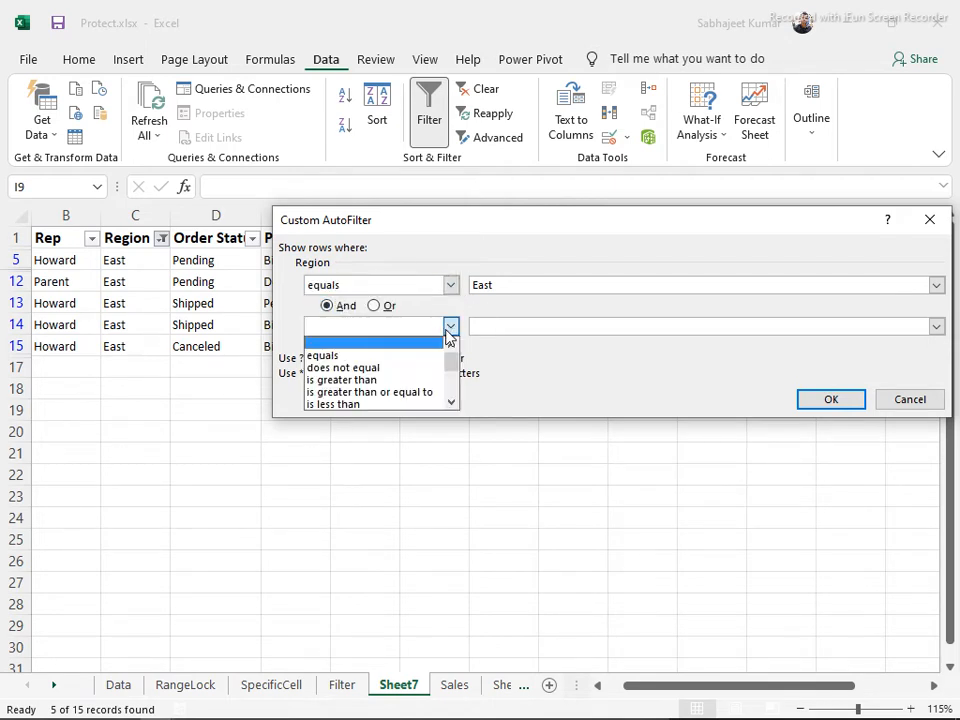
left_click(403, 356)
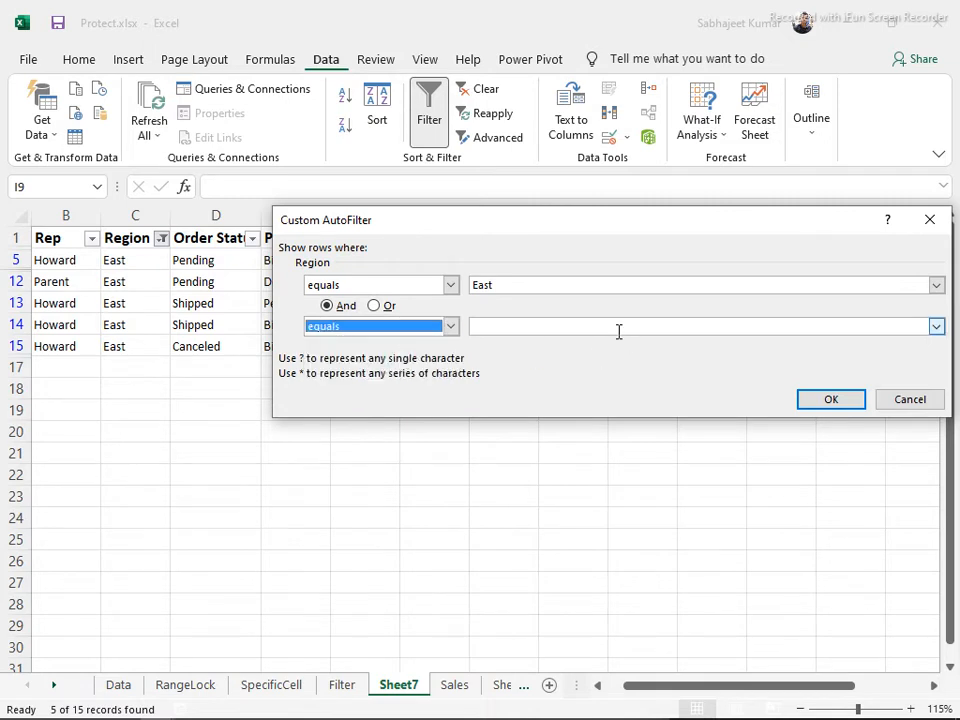
left_click(616, 331)
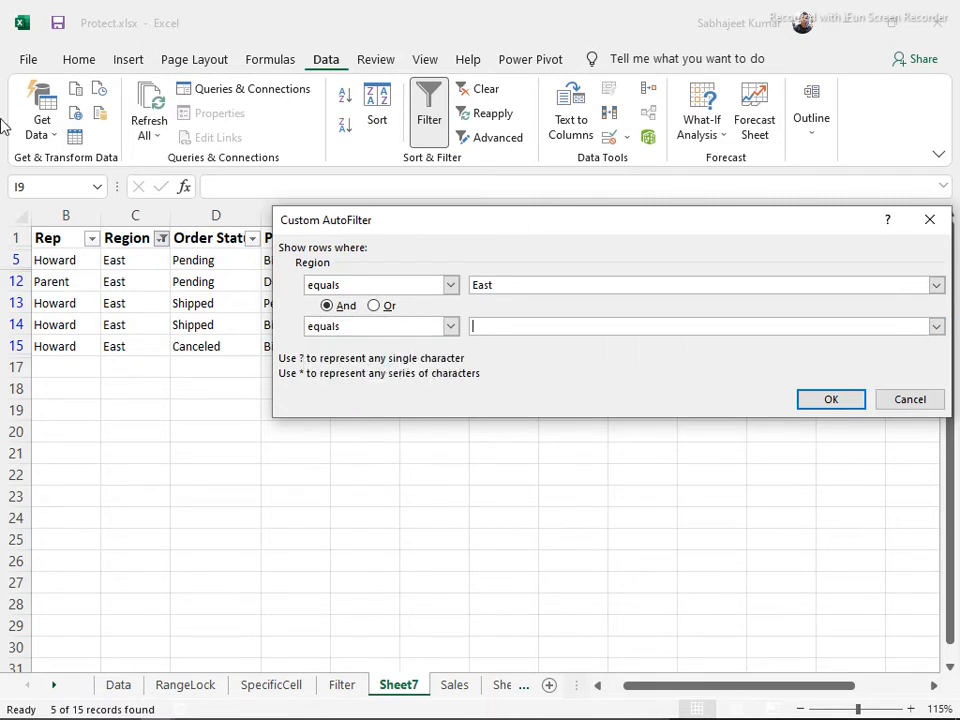
left_click(937, 327)
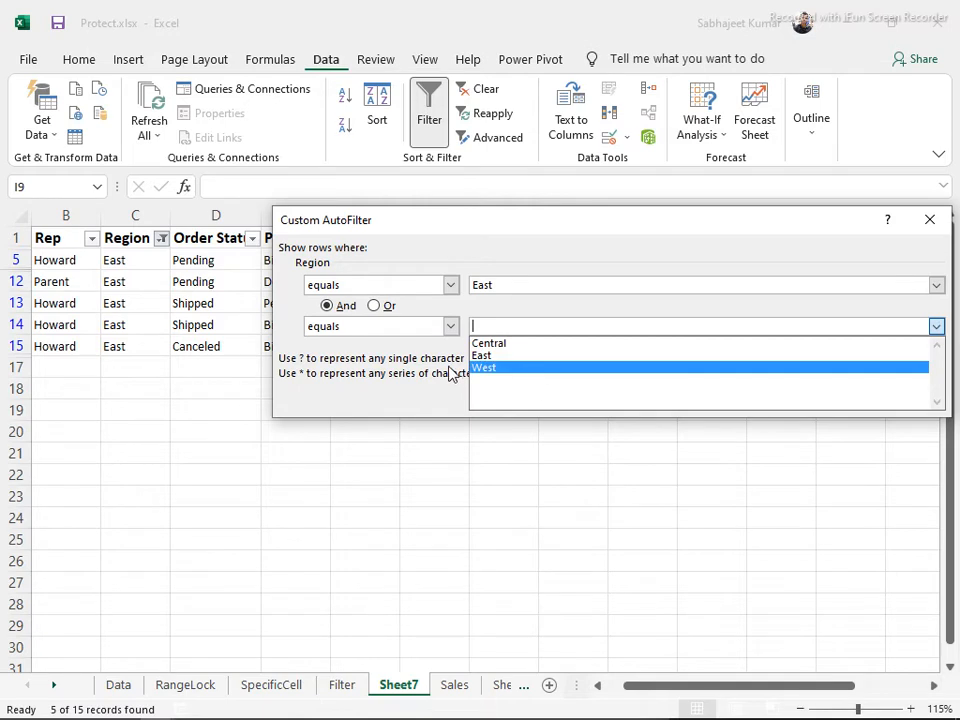
left_click(489, 368)
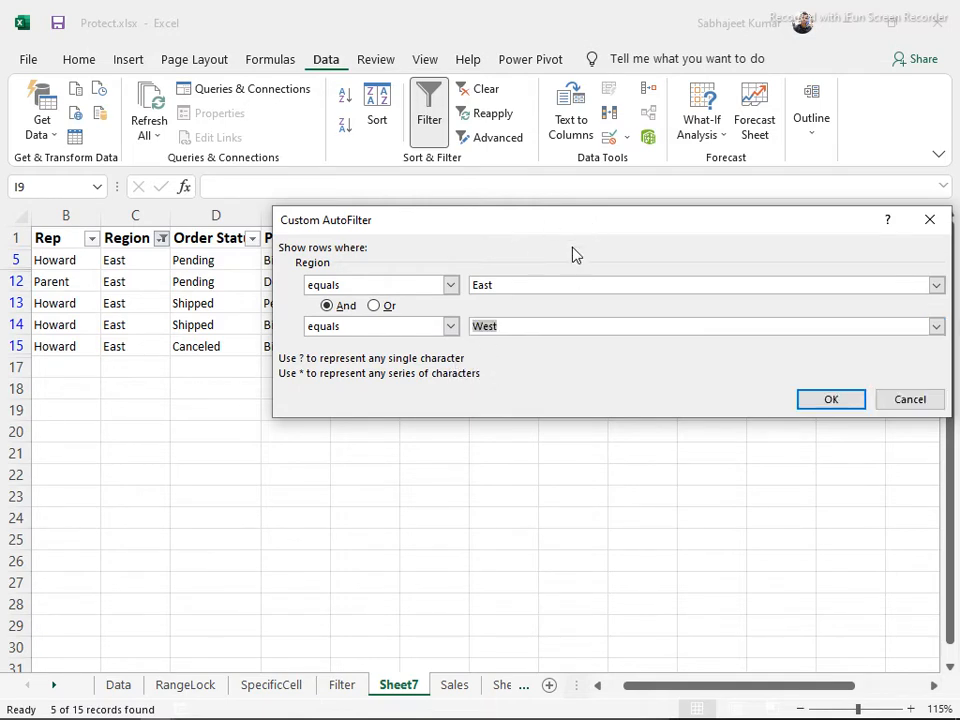
left_click(829, 400)
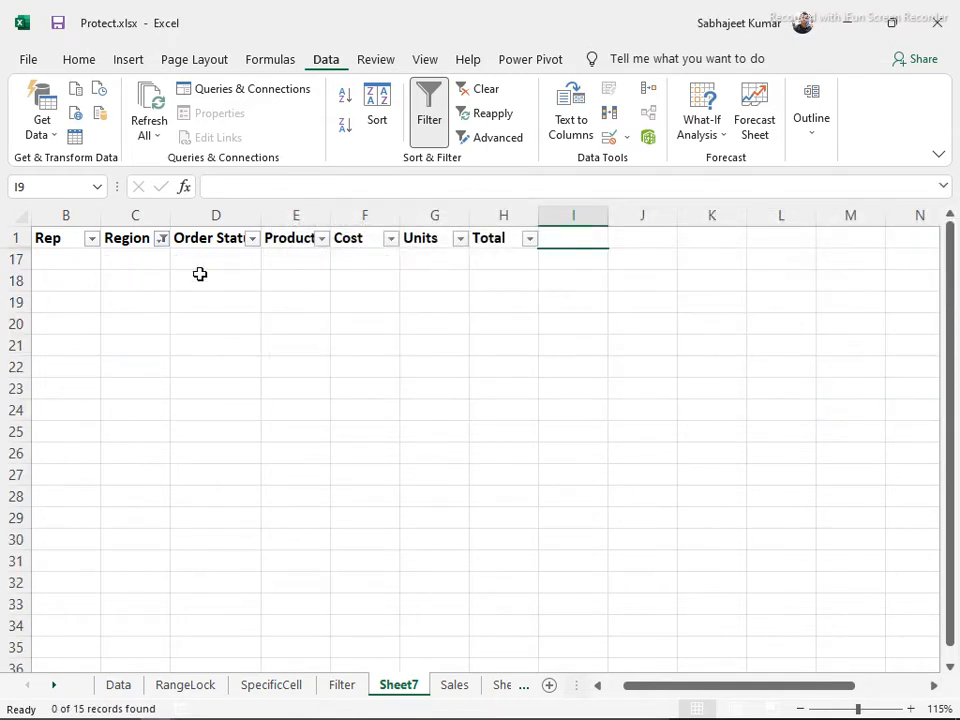
Turn AutoFilter off with Ctrl+Shift+L so all 15 rows show
left_click(159, 239)
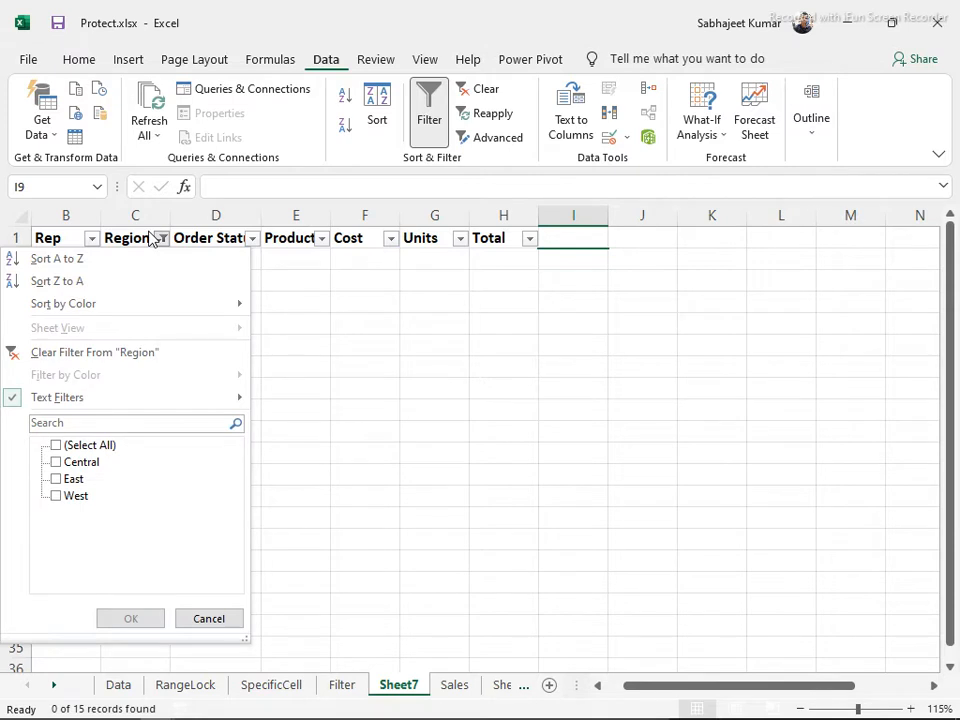
left_click(122, 236)
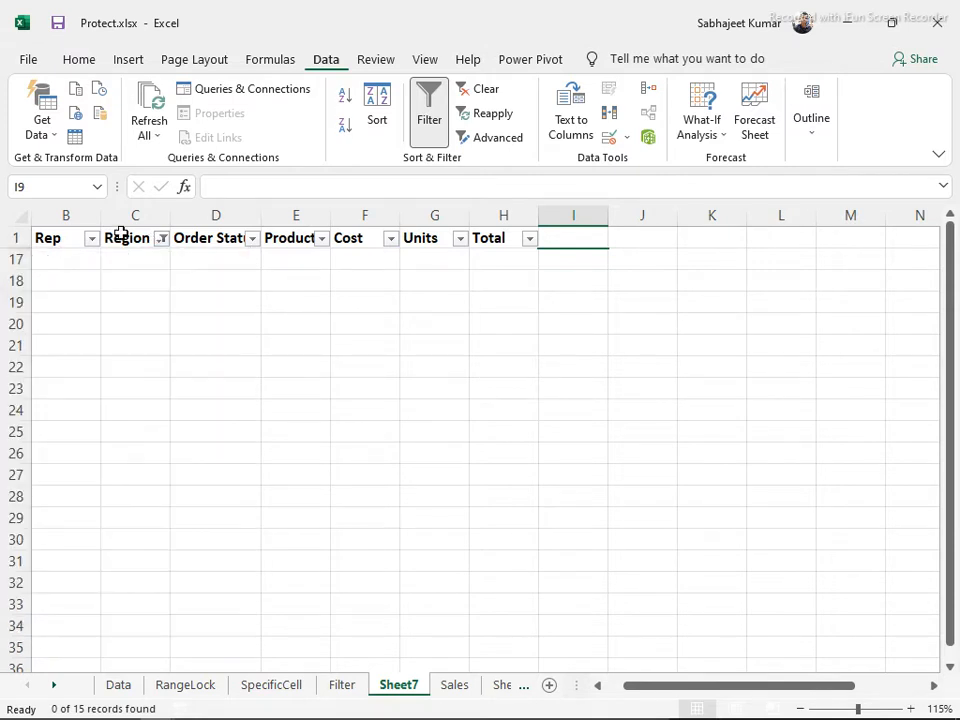
left_click(122, 238)
key("ctrl+shift+l")
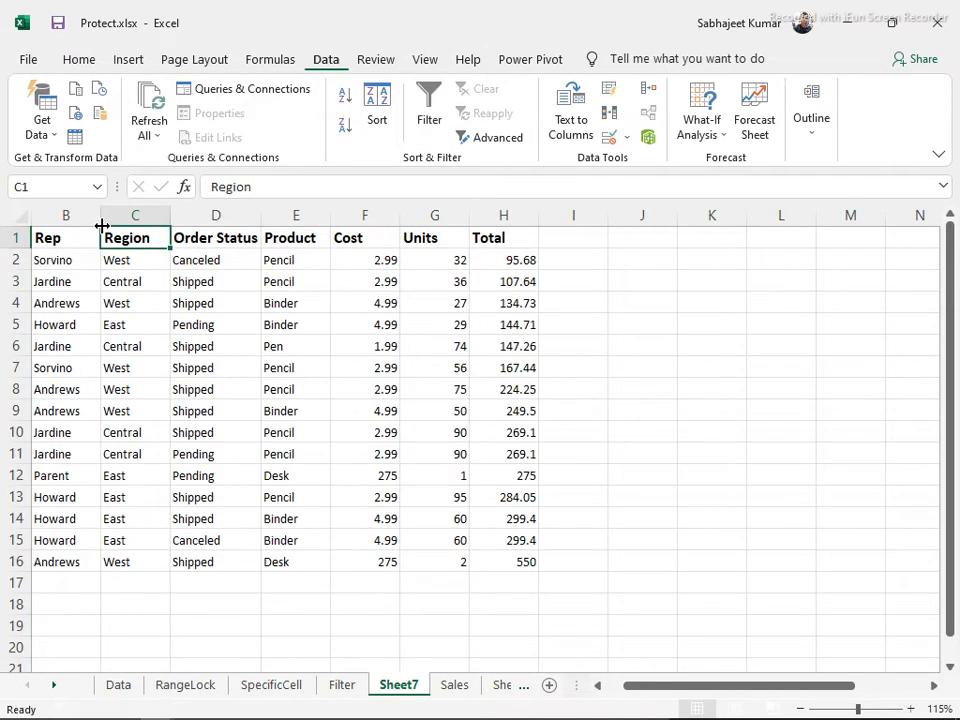
Turn AutoFilter back on and try a Region 'does not begin with' filter without applying it
key("ctrl+shift+l")
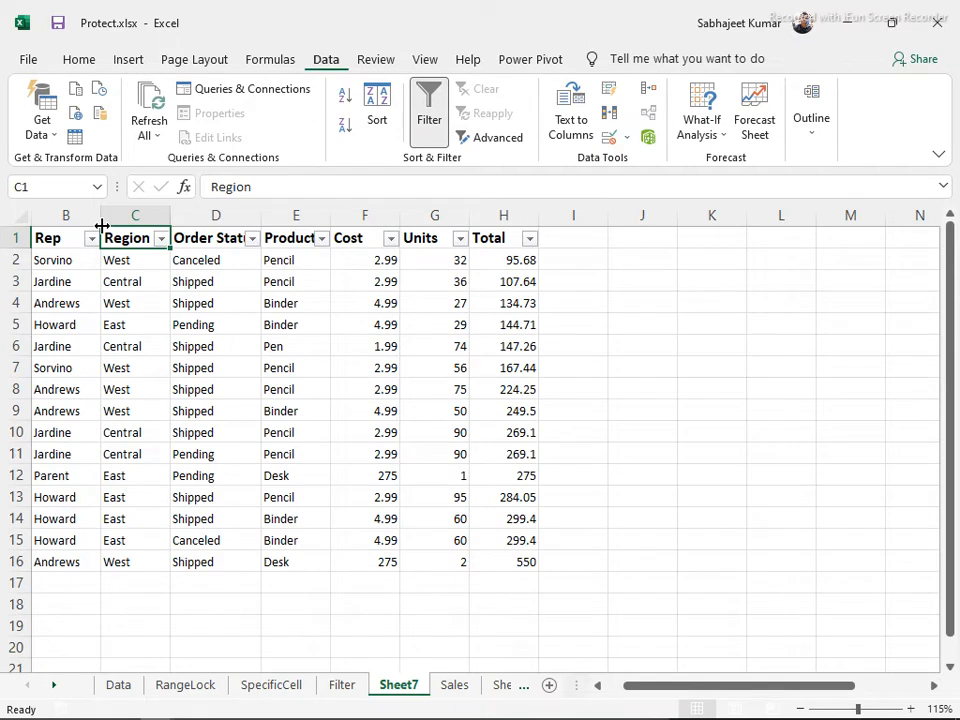
left_click(160, 238)
mouse_move(212, 404)
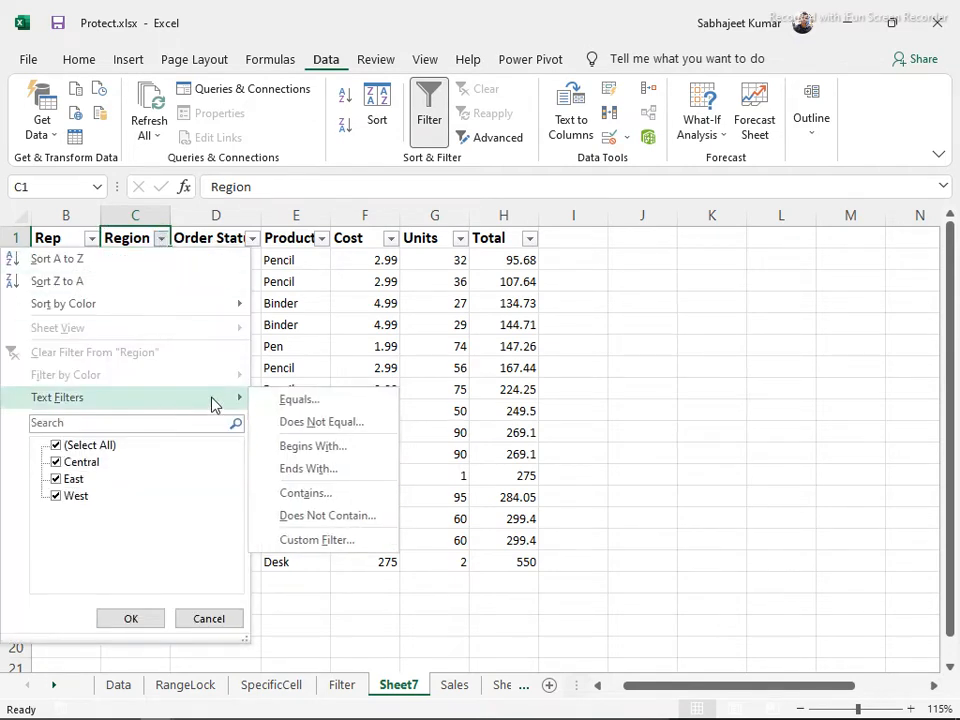
left_click(309, 494)
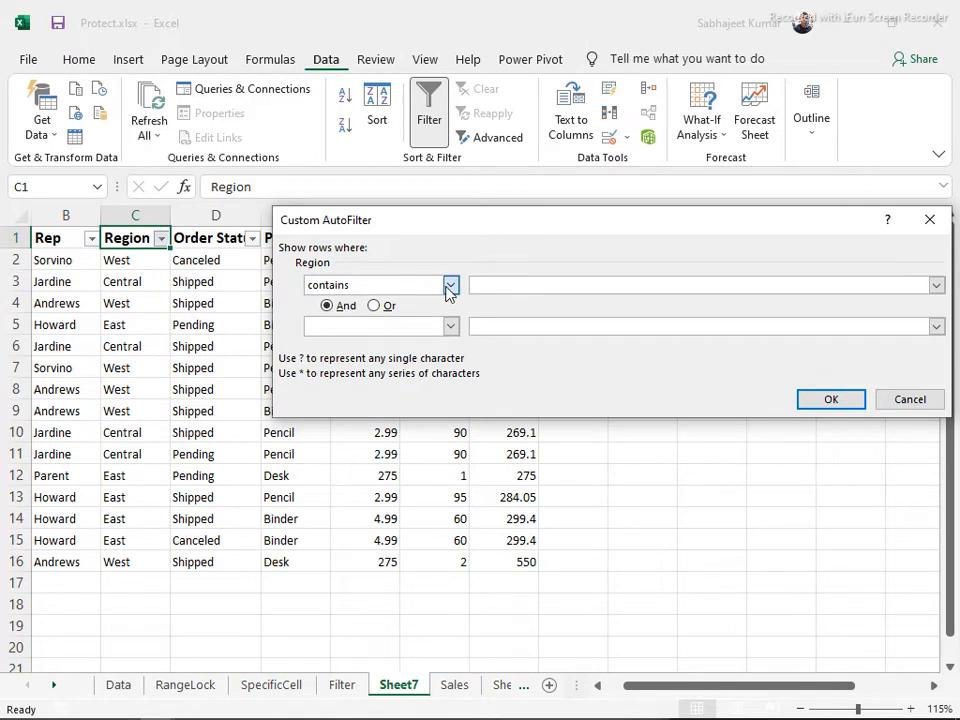
left_click(450, 285)
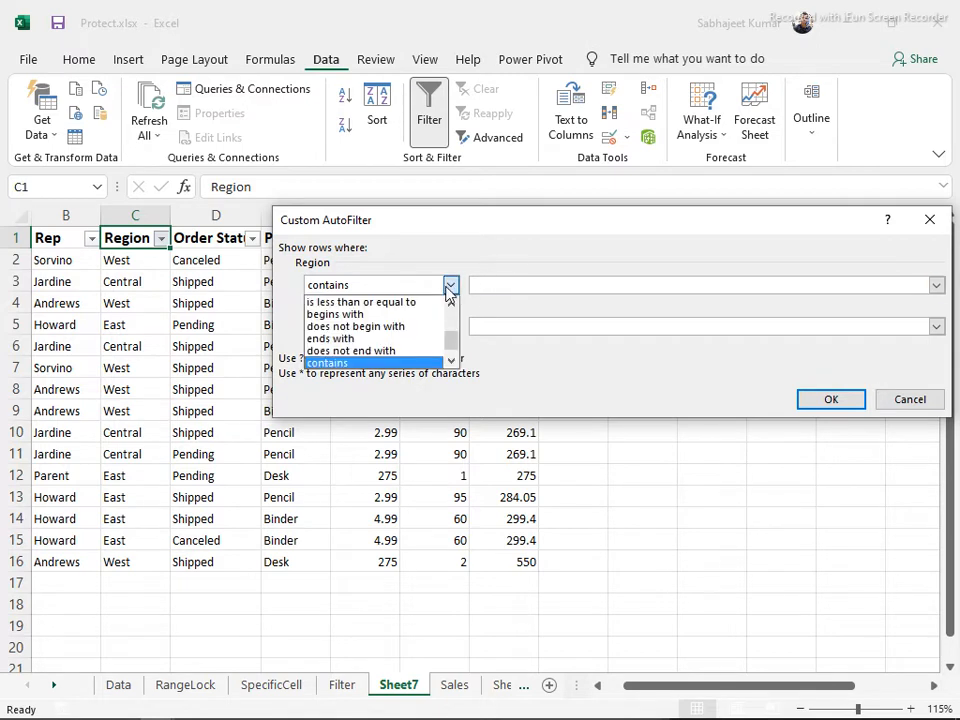
left_click(411, 330)
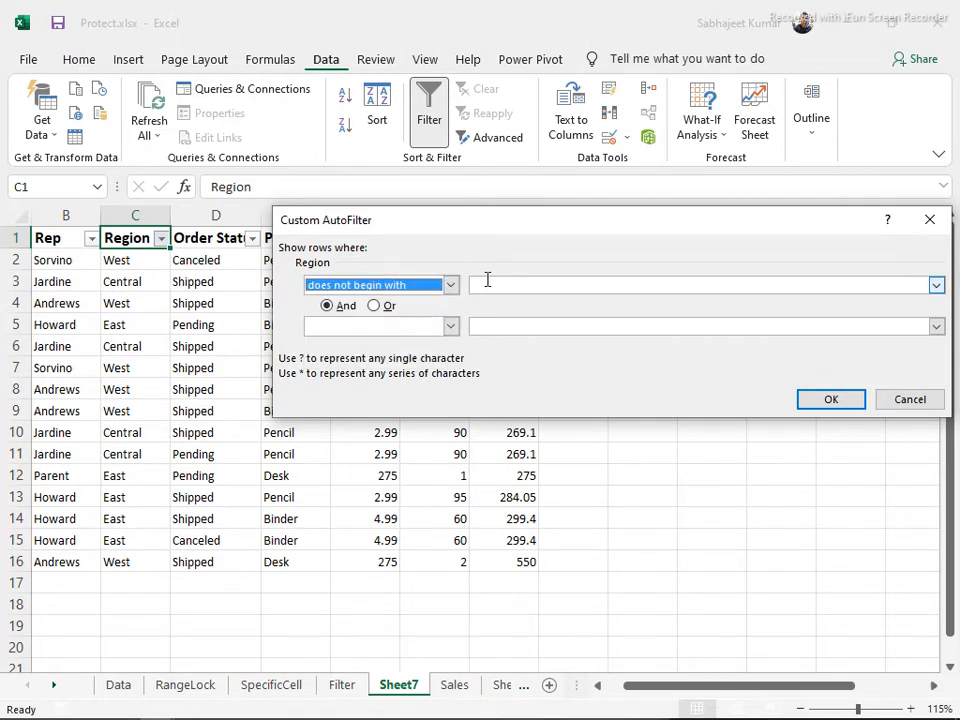
left_click(488, 280)
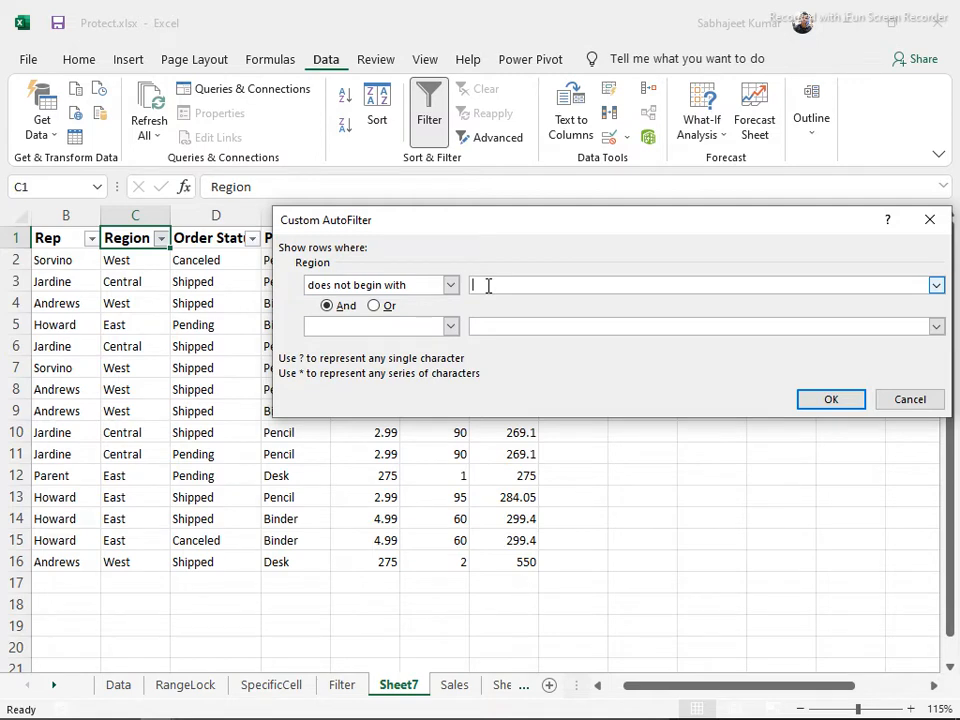
key("Escape")
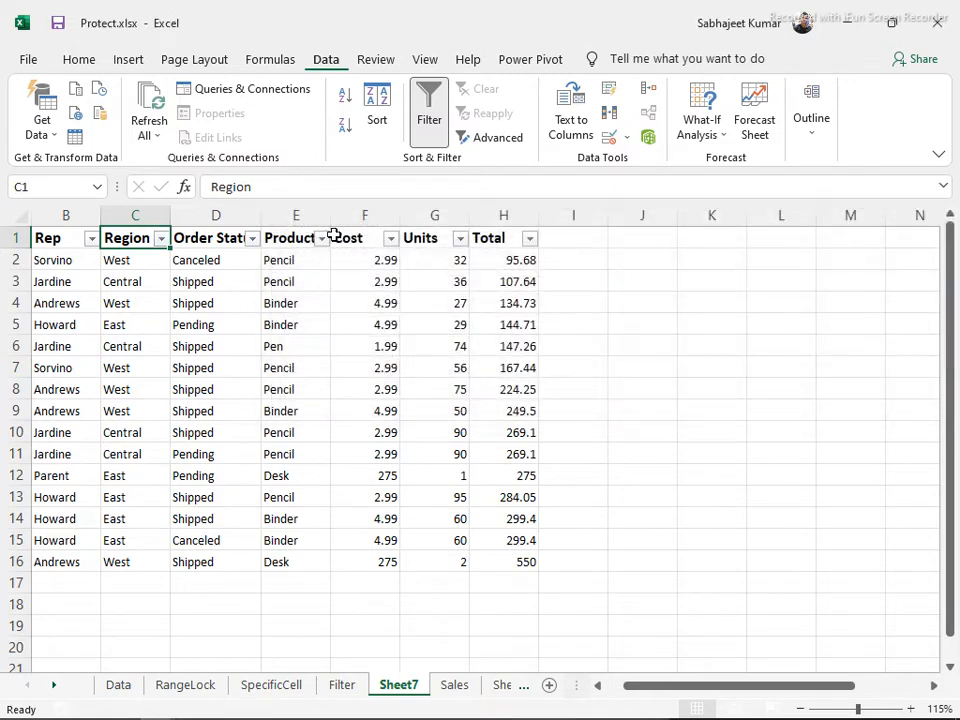
left_click(55, 221)
scroll(40, 209, "left", 1)
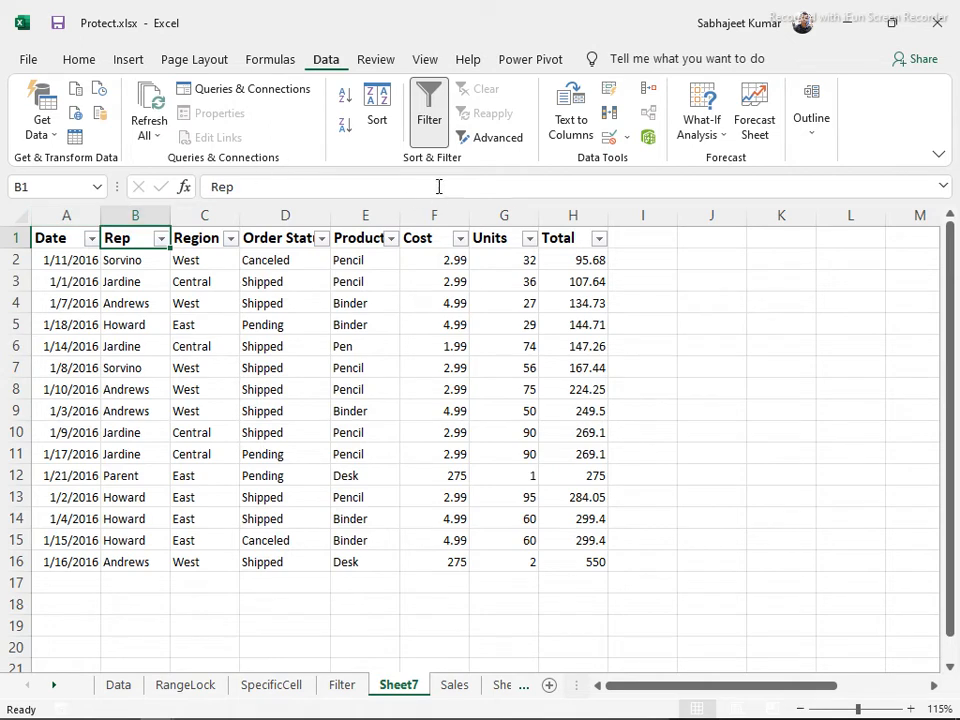
Browse the Rep 'equals' custom filter operators, cancel, and reopen Rep's Text Filters menu
left_click(162, 241)
mouse_move(101, 401)
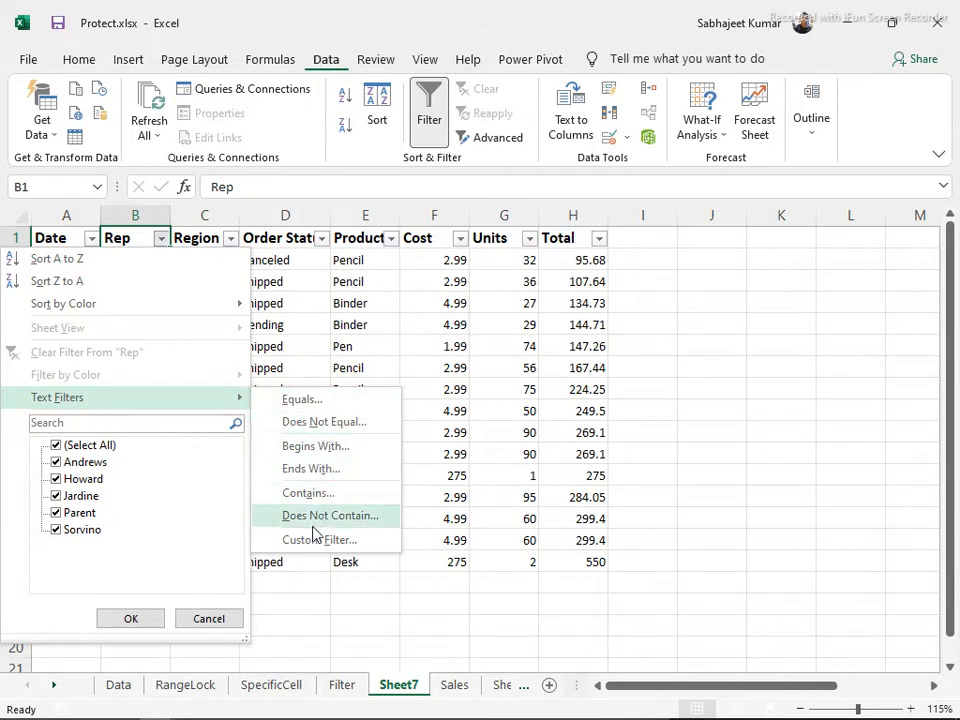
left_click(288, 401)
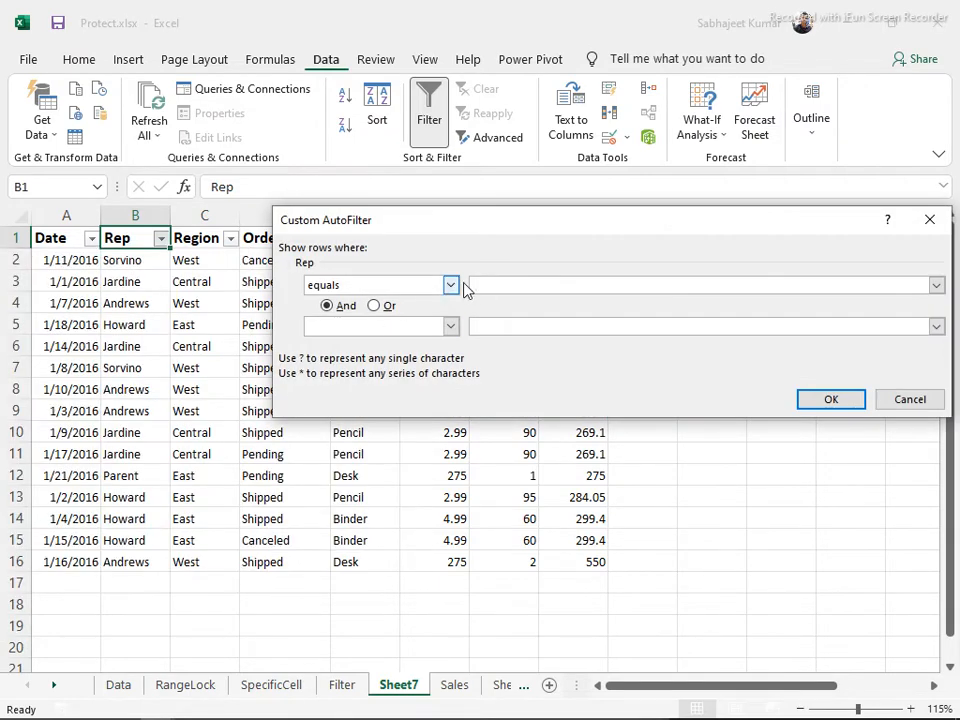
left_click(451, 285)
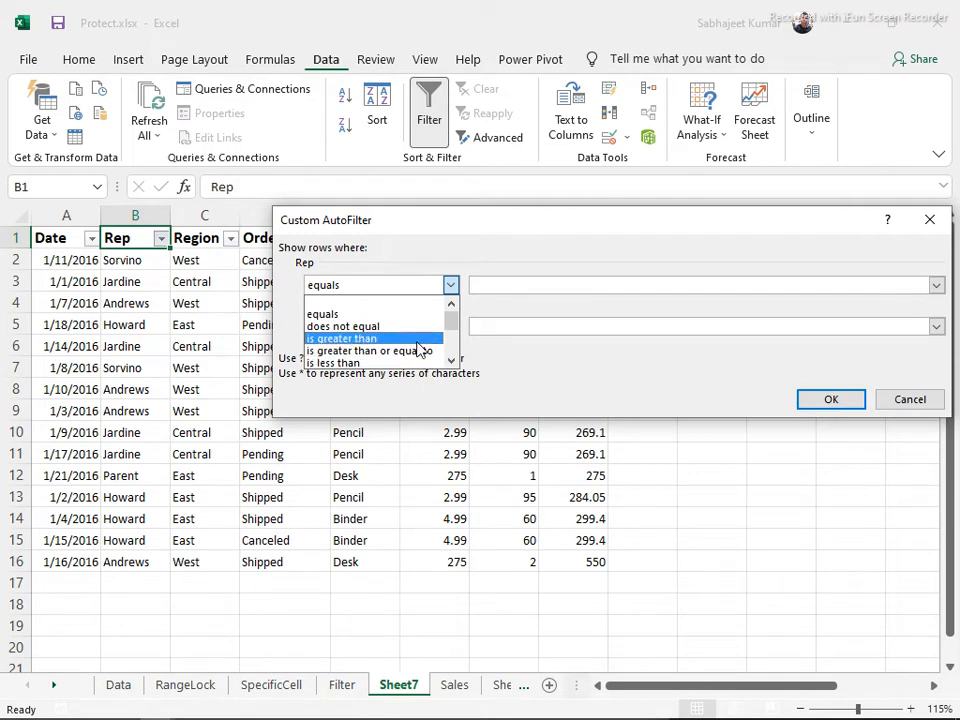
left_click(451, 287)
left_click(451, 287)
left_click(589, 360)
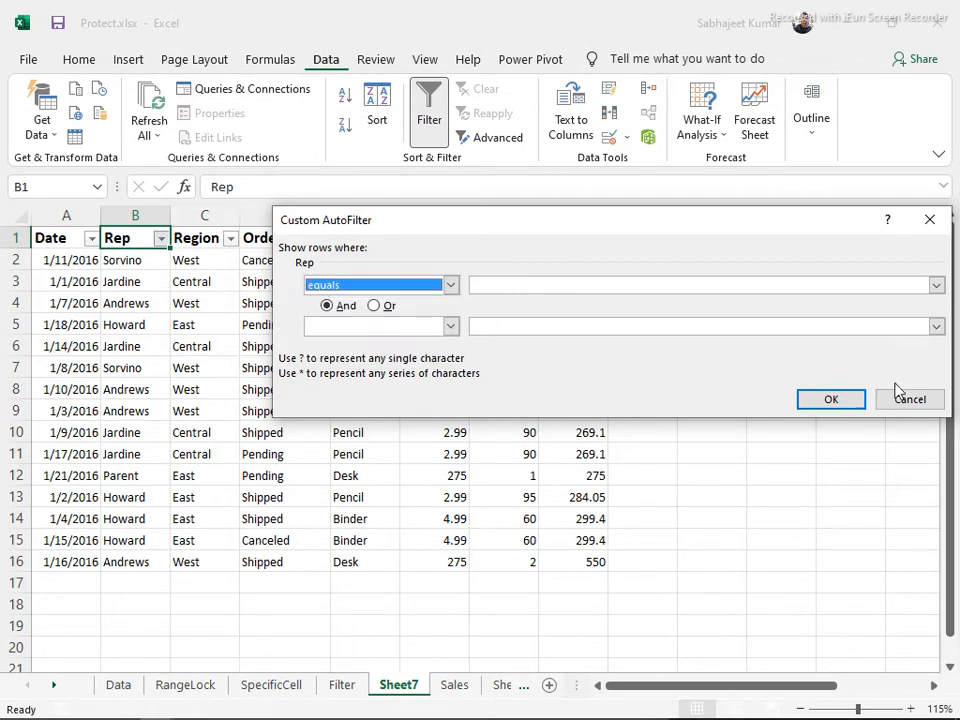
left_click(912, 400)
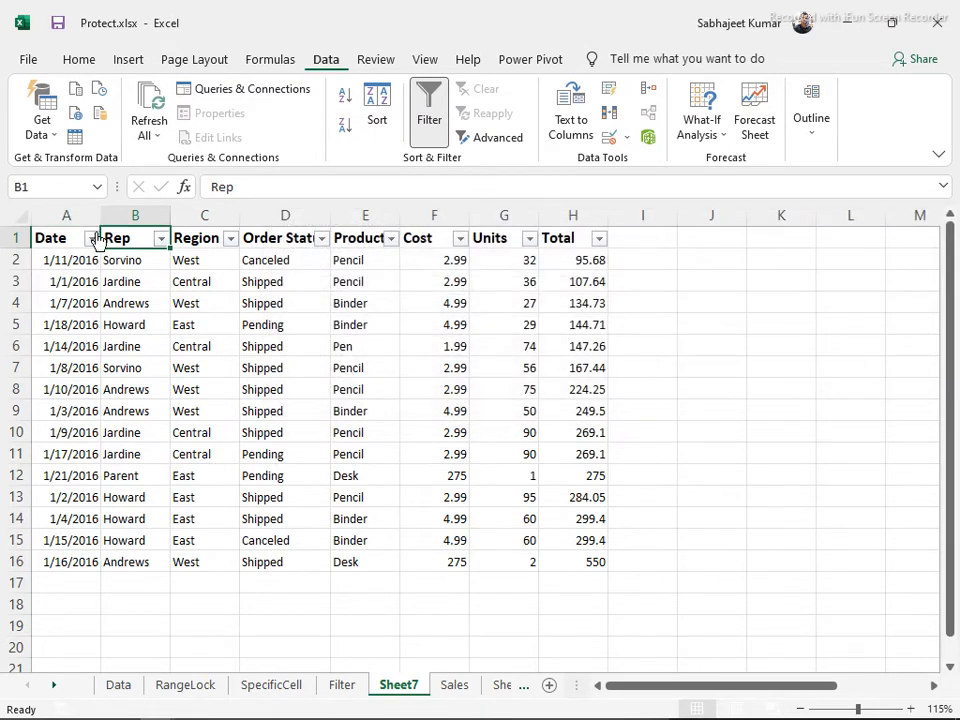
left_click(161, 238)
mouse_move(158, 400)
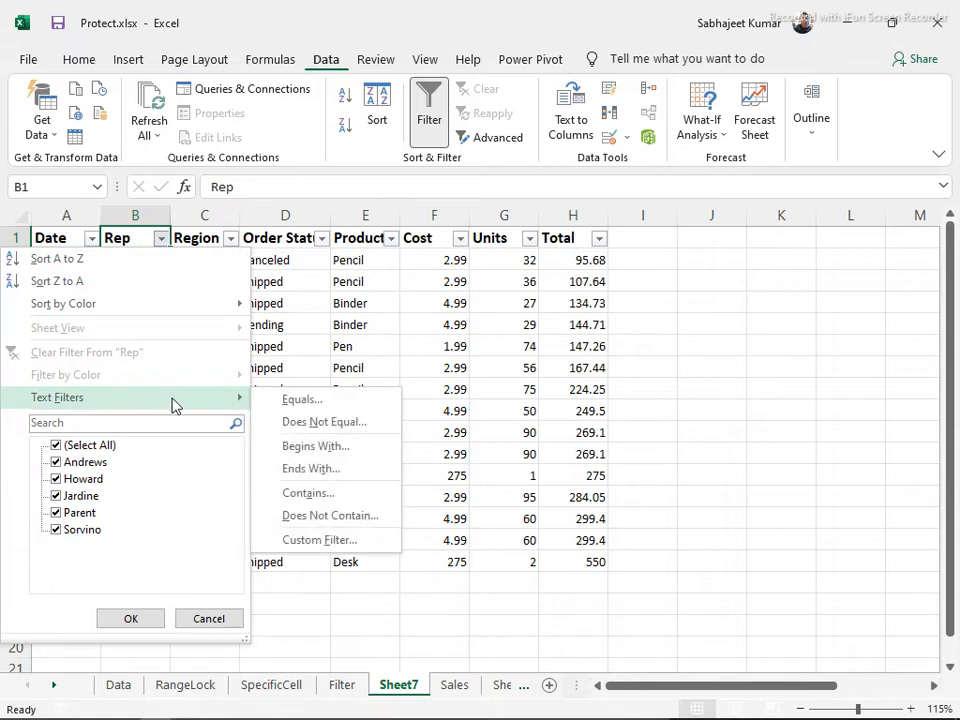
Preview a Rep 'begins with' custom filter and cancel it
left_click(316, 455)
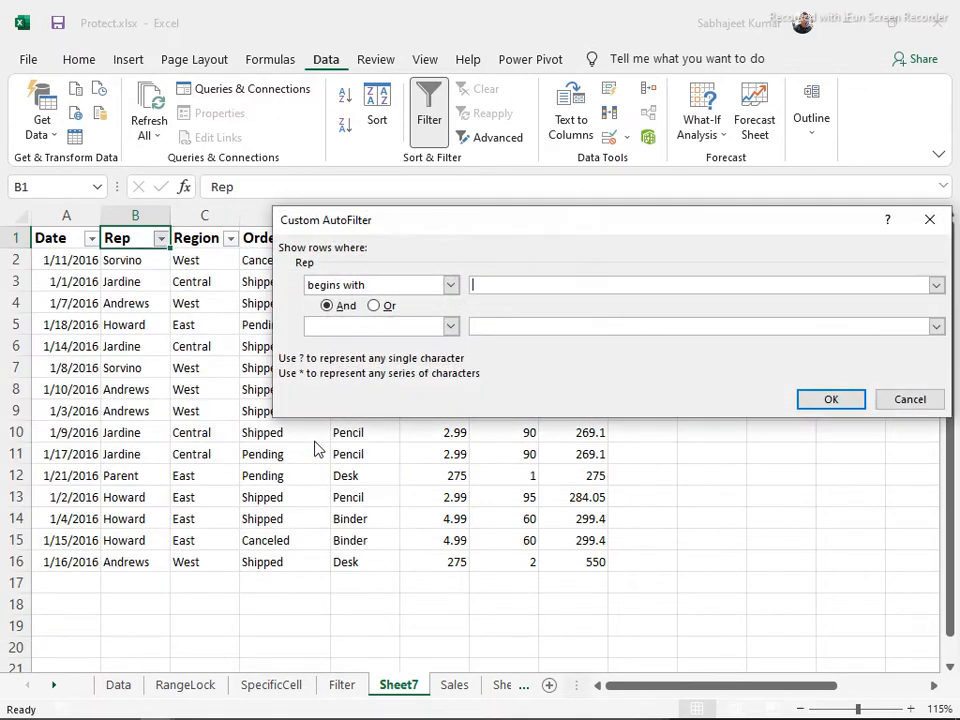
left_click(451, 285)
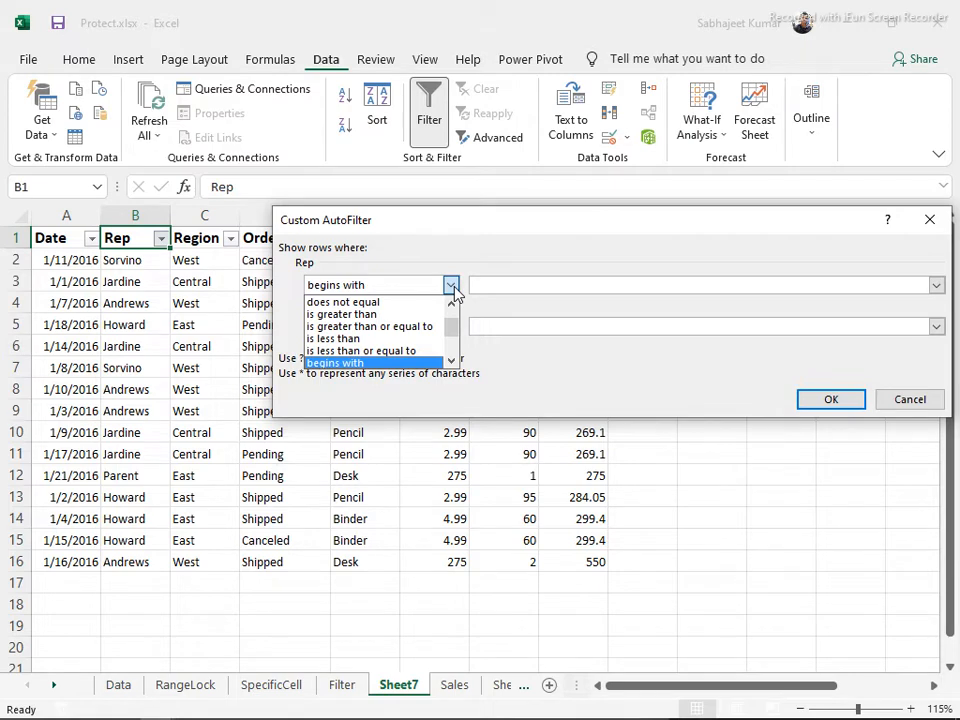
left_click(453, 287)
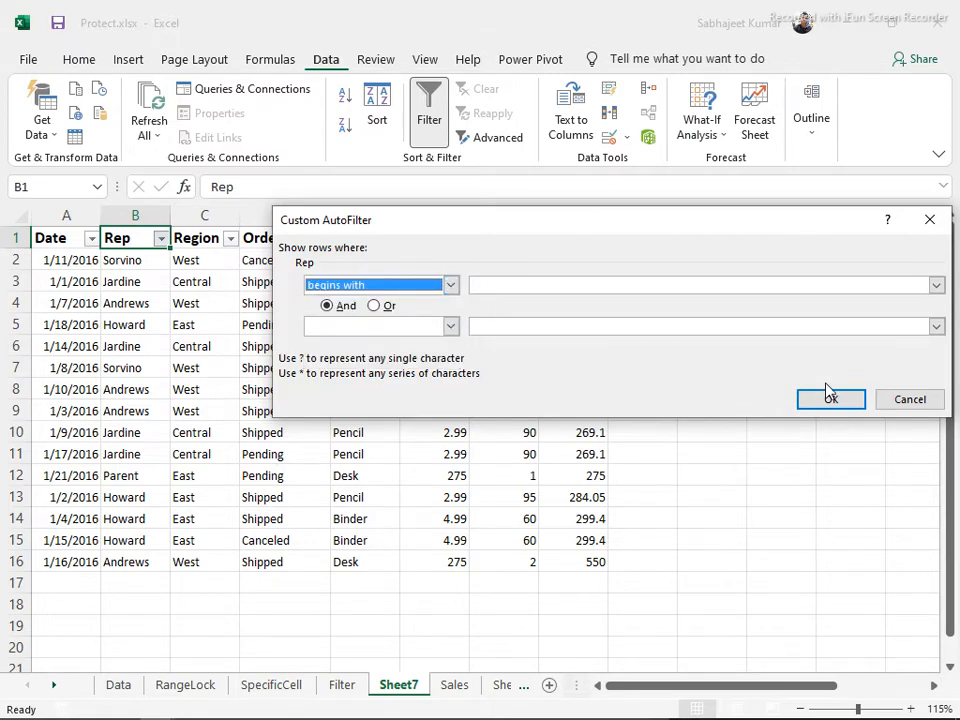
left_click(934, 402)
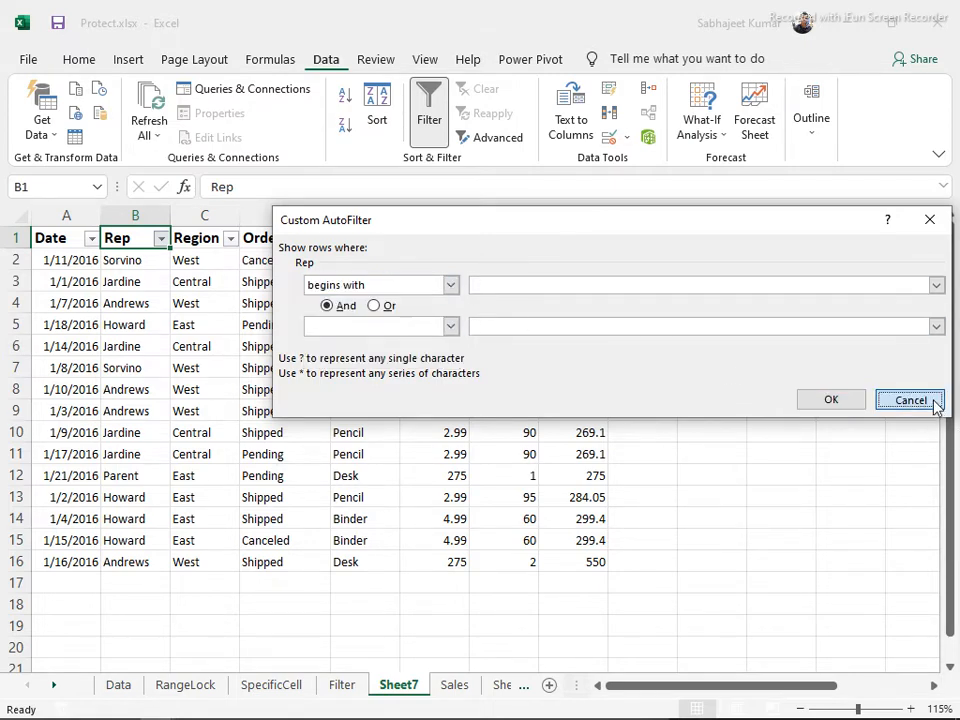
Filter Rep to 'does not begin with' H, hiding the four Howard rows (11 of 15)
left_click(161, 239)
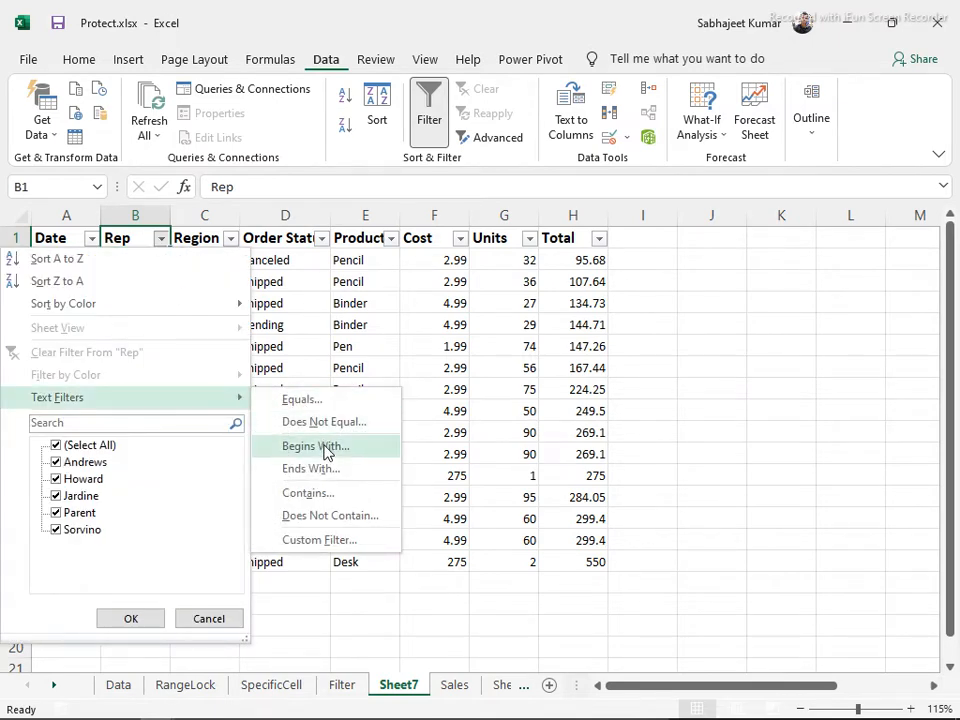
left_click(338, 516)
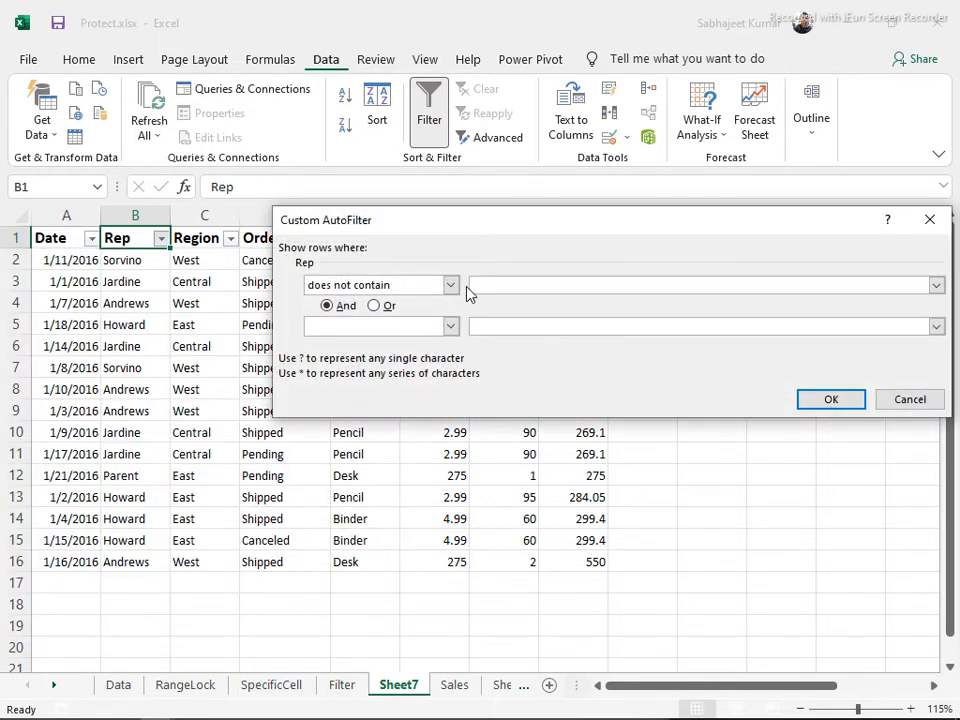
left_click(451, 285)
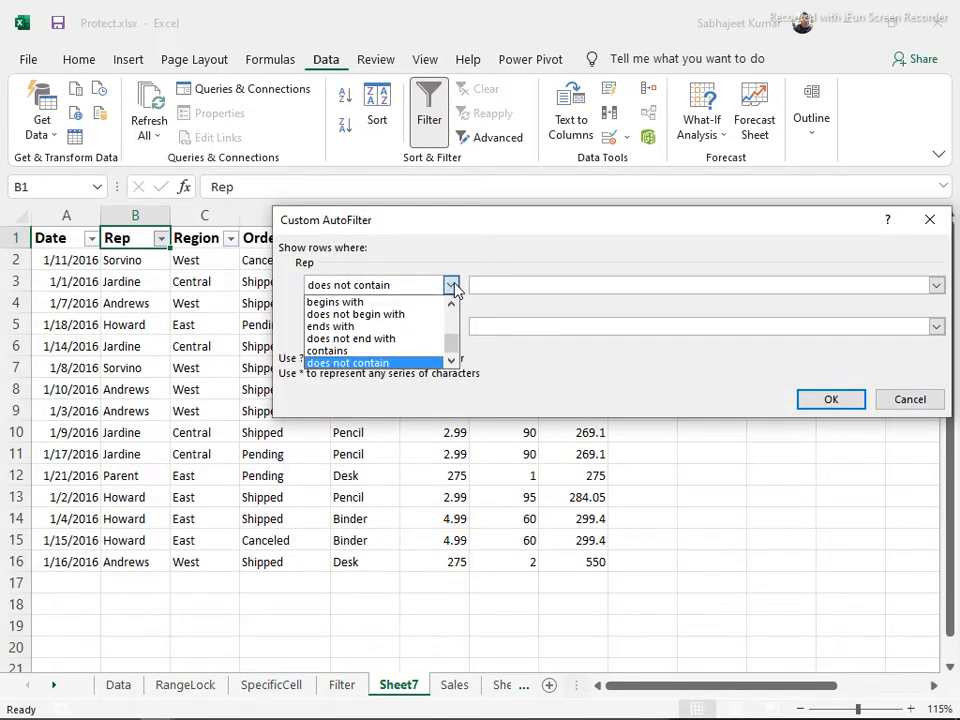
left_click(415, 314)
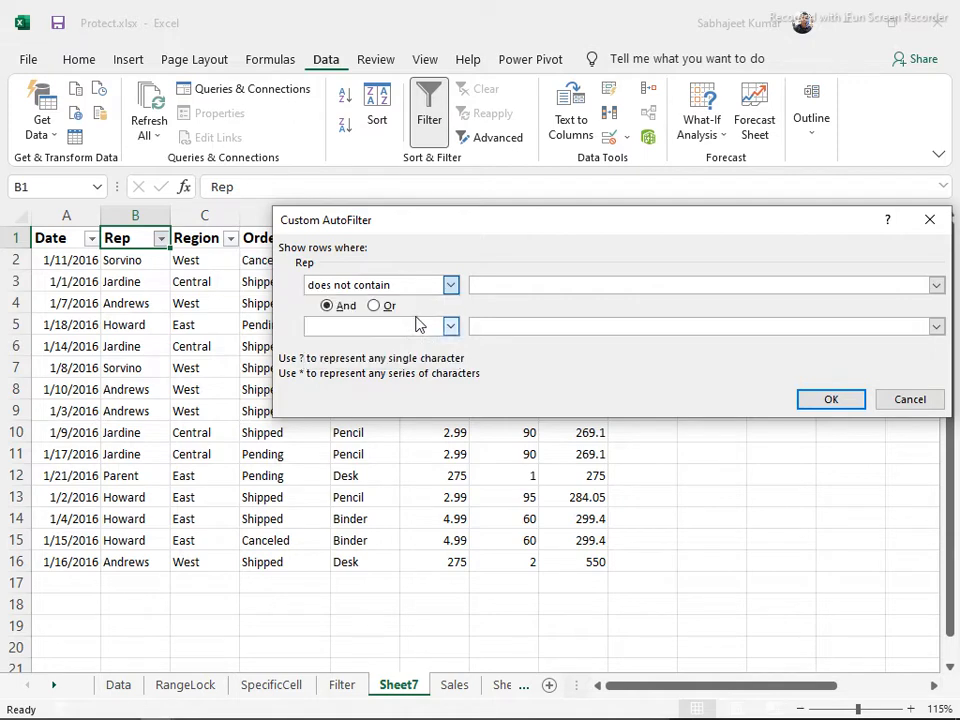
left_click(482, 288)
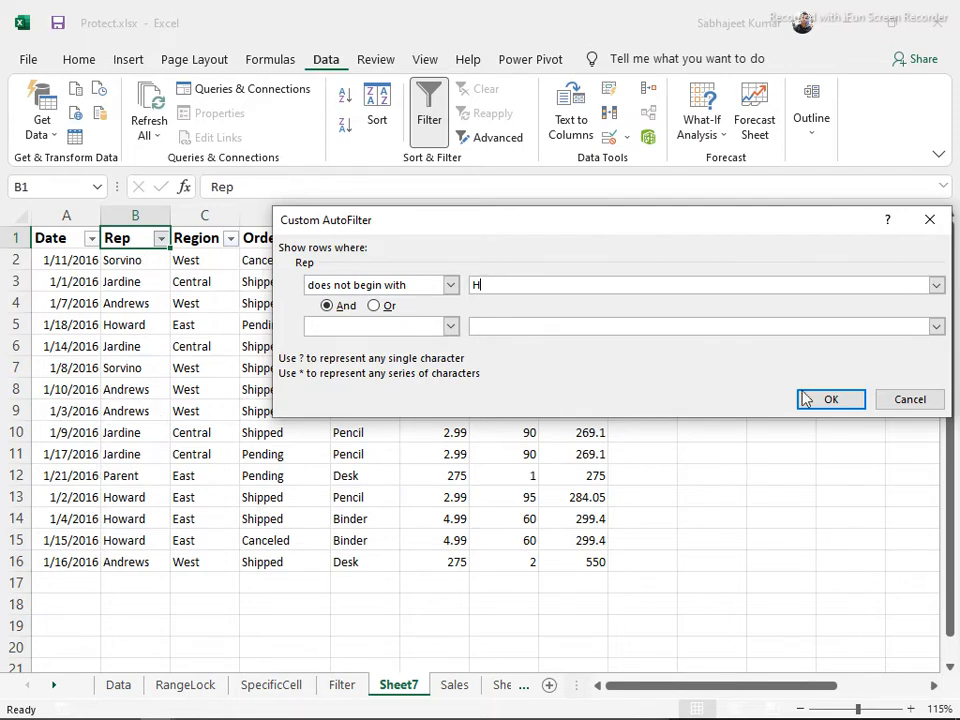
left_click(846, 404)
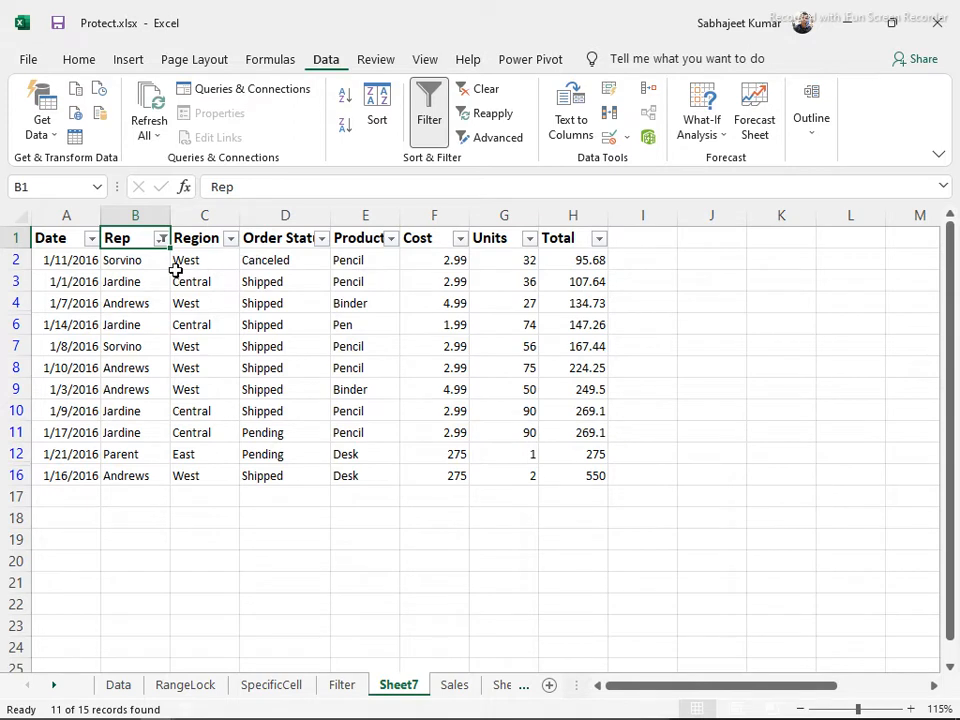
left_click_drag(135, 280, 152, 489)
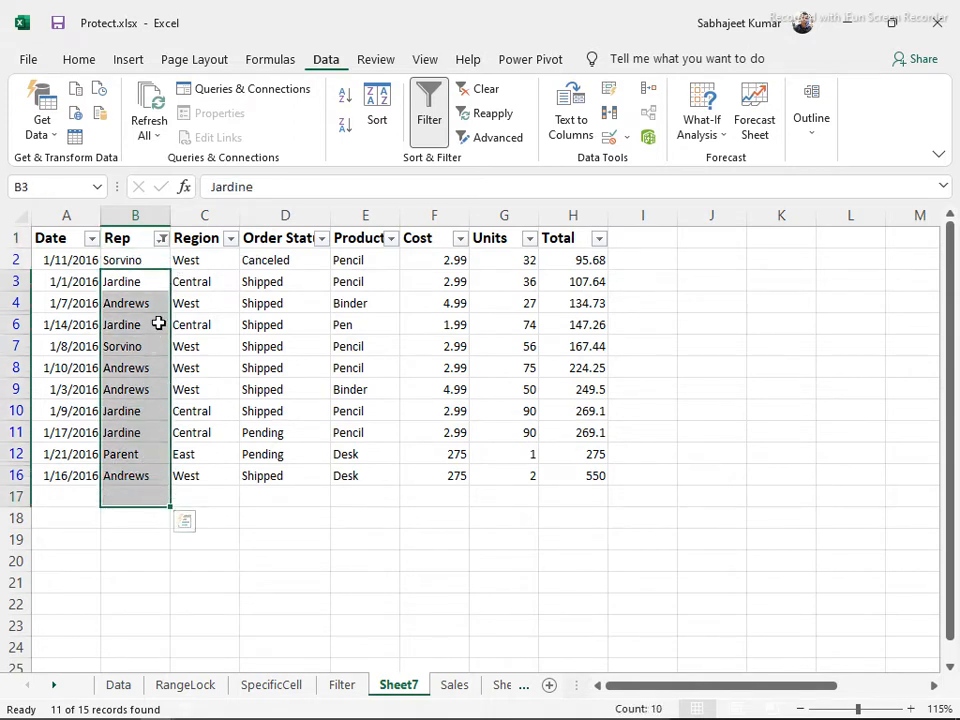
Clear the Rep filter so the Howard rows return, and test a 'd' search in its list
left_click(160, 240)
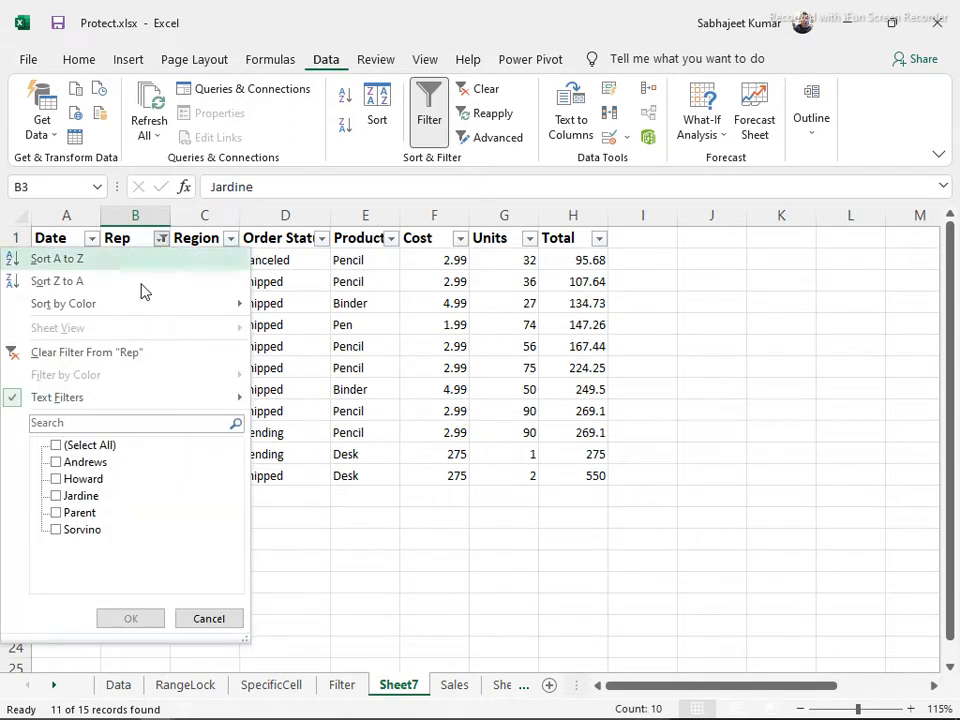
left_click(122, 352)
left_click(160, 240)
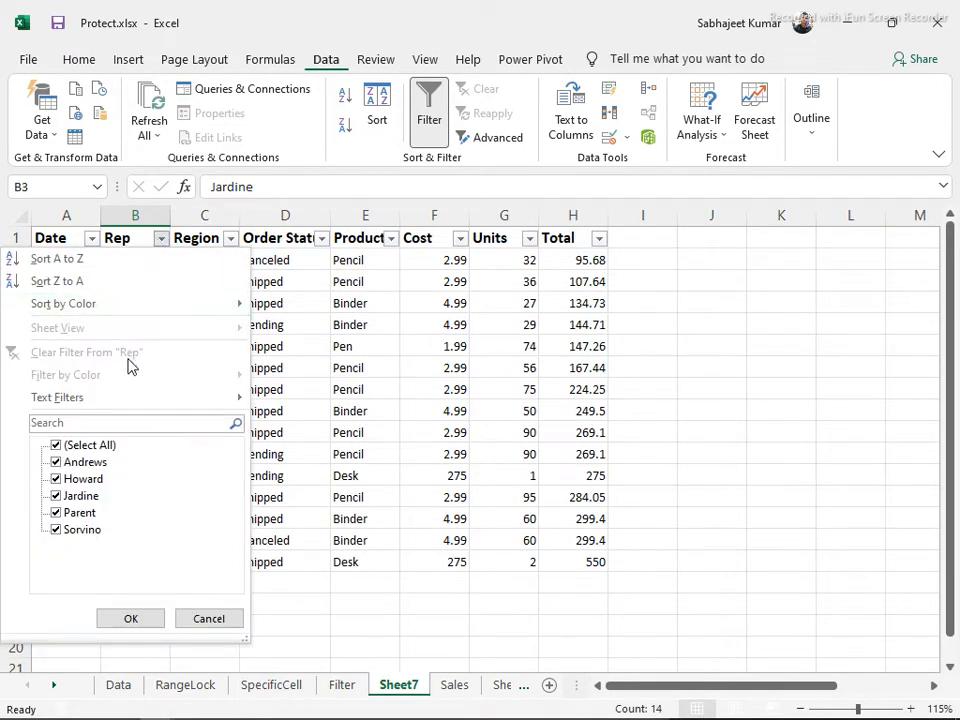
mouse_move(124, 400)
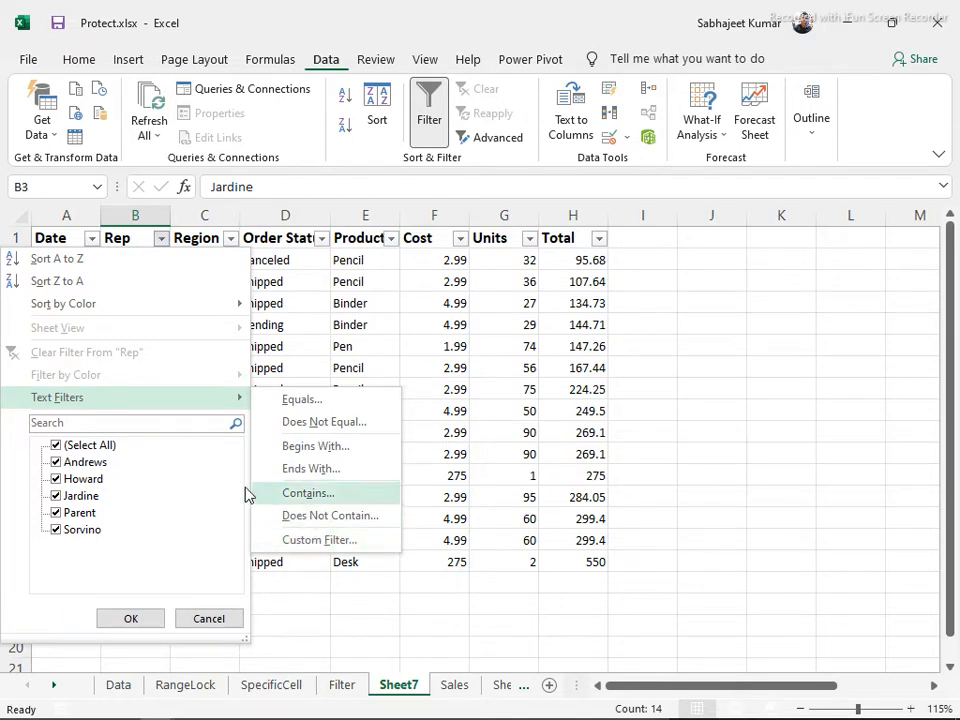
left_click(173, 423)
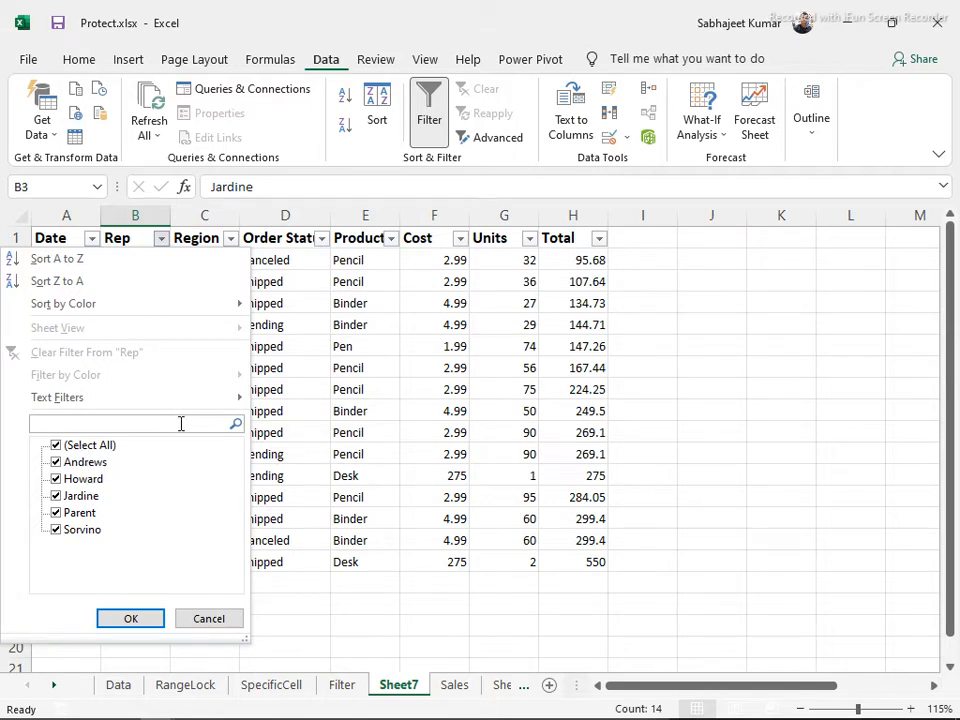
type("d")
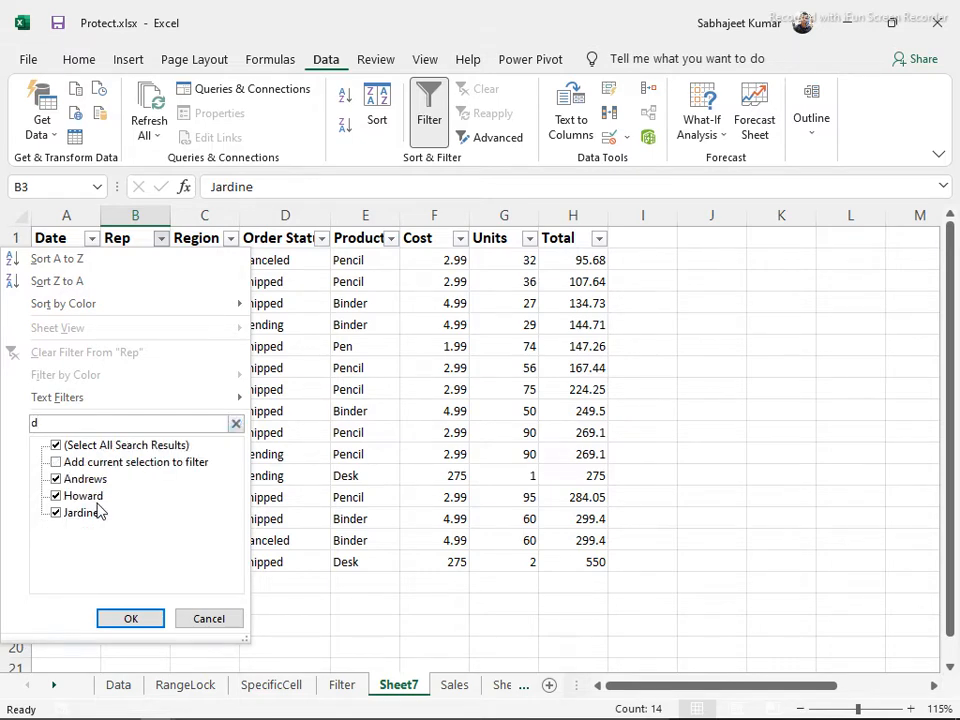
key("BackSpace")
key("Return")
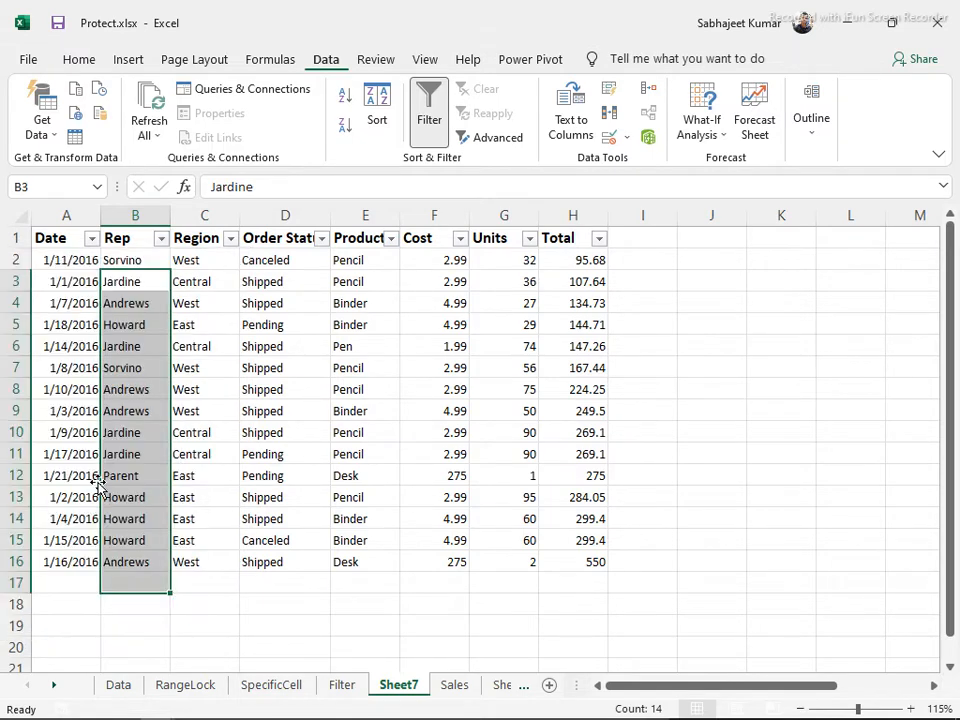
left_click(553, 258)
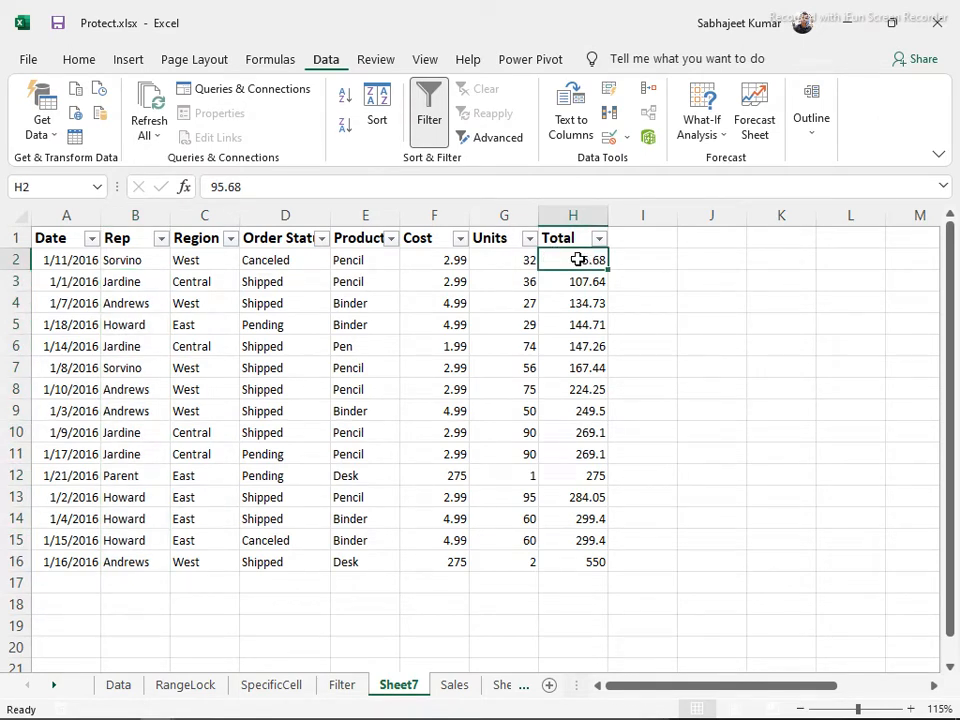
Fill Total cell 95.68 in H2 light orange and 144.71 in H5 yellow
left_click(78, 59)
left_click(259, 128)
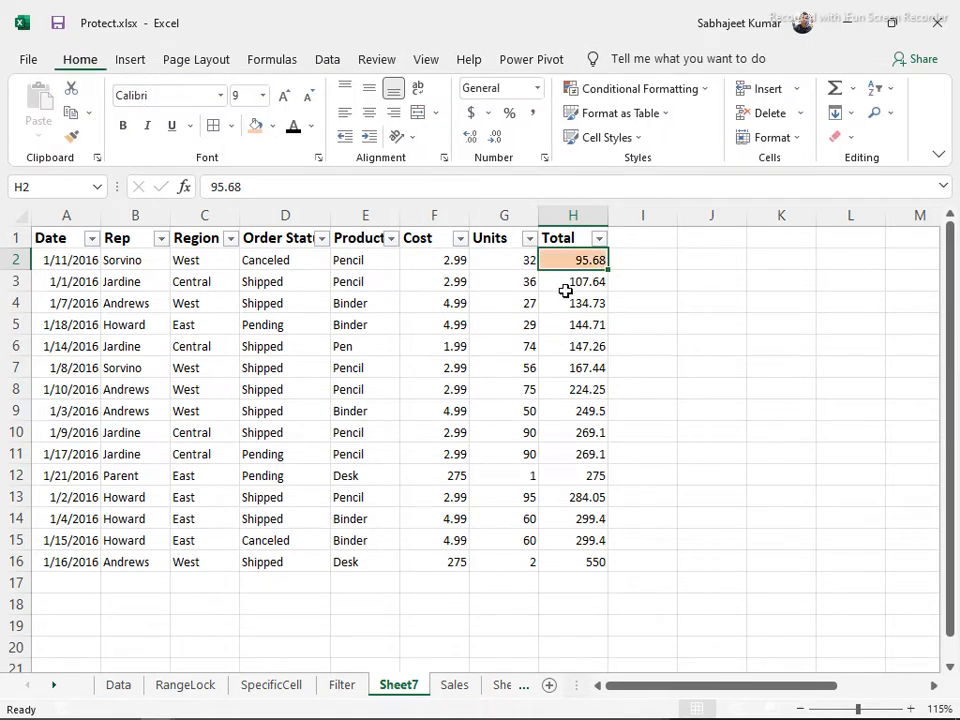
left_click(581, 325)
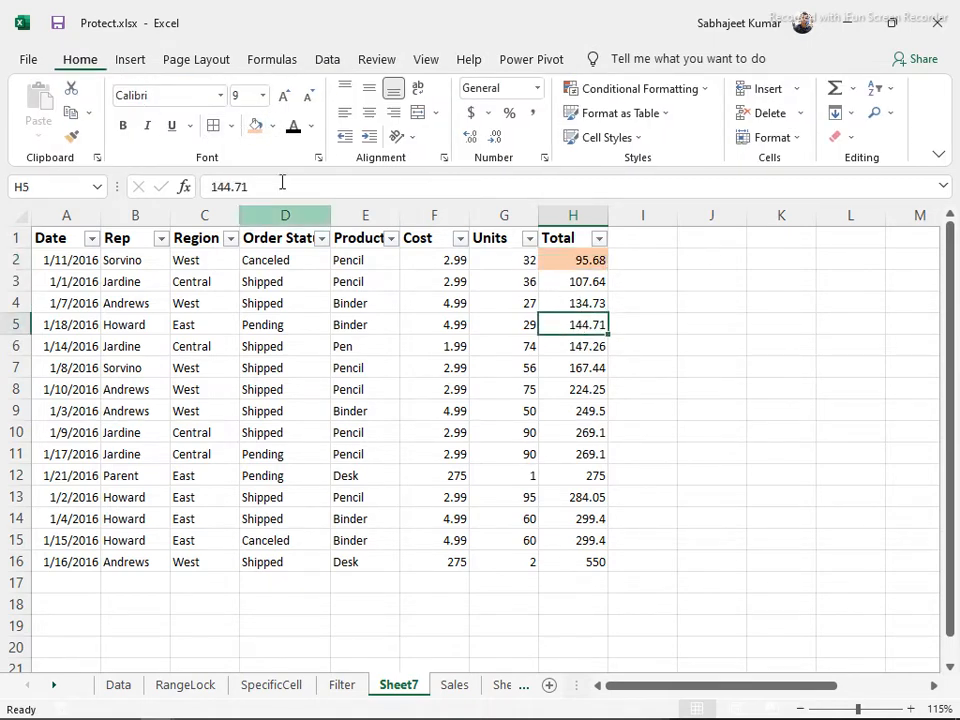
left_click(276, 127)
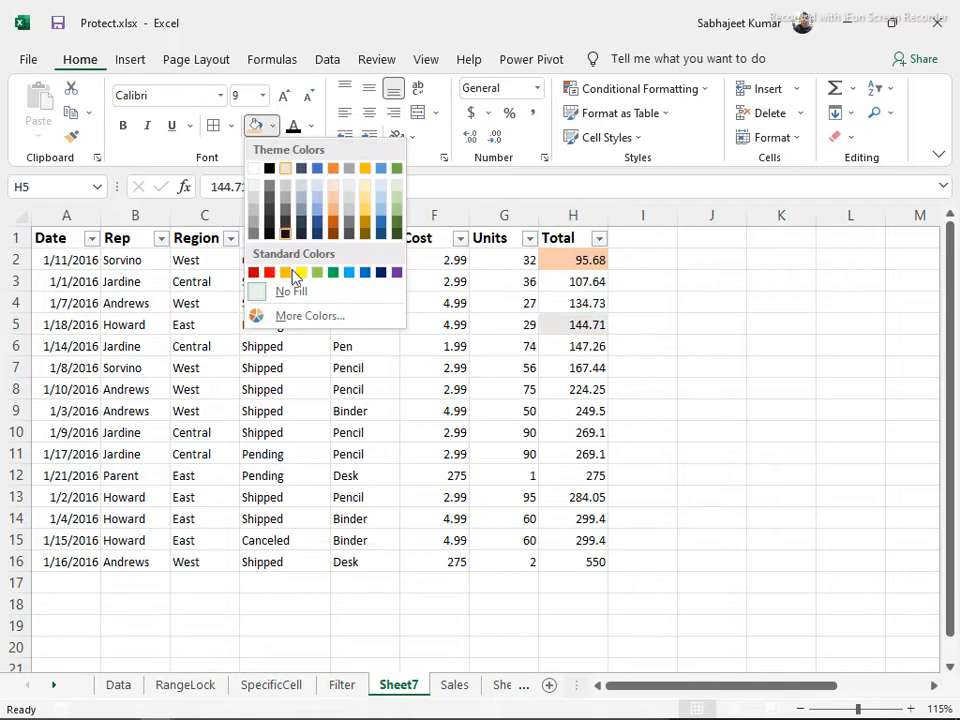
left_click(299, 273)
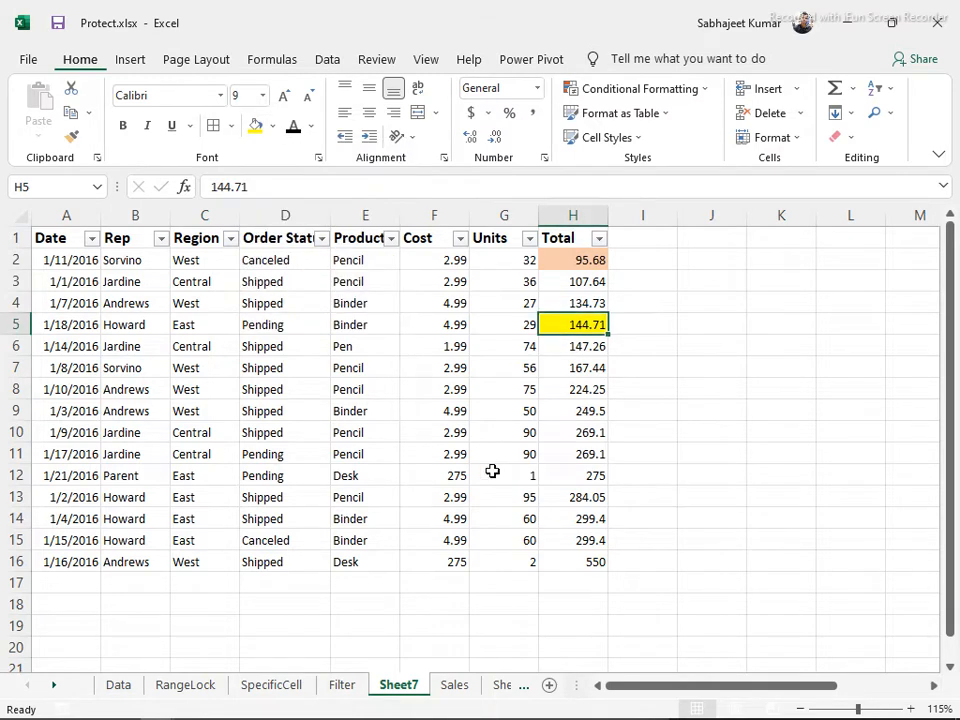
Select the Total cell 275 in H12 and bring up the fill colour palette
left_click(583, 561)
left_click(569, 476)
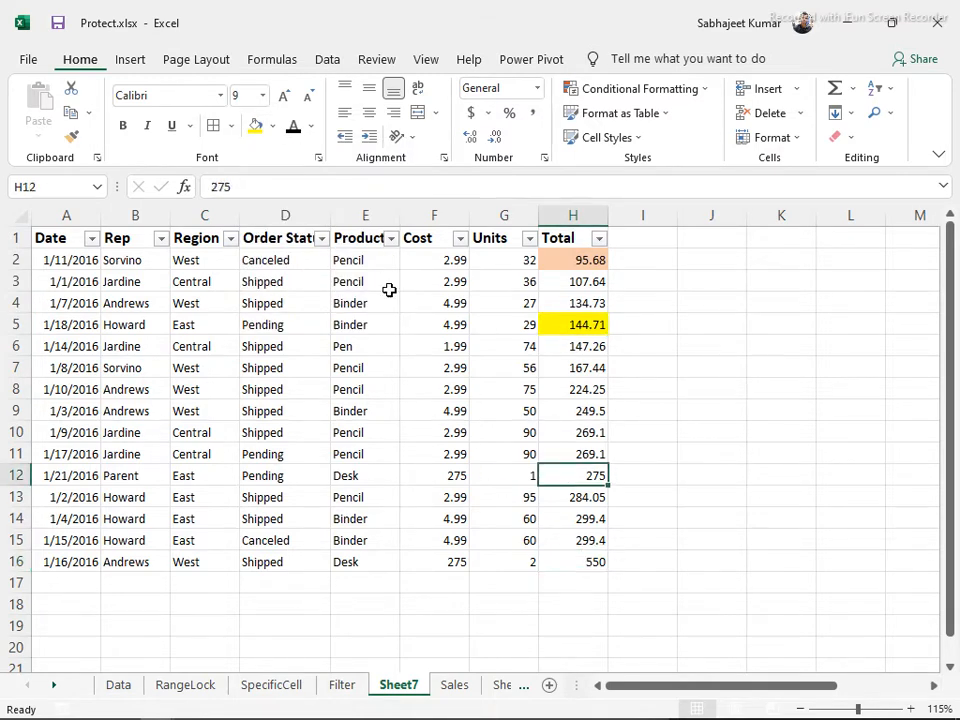
left_click(272, 126)
Fill Total cell 275 in H12 red, then bring up the Cost column's filter list
left_click(274, 273)
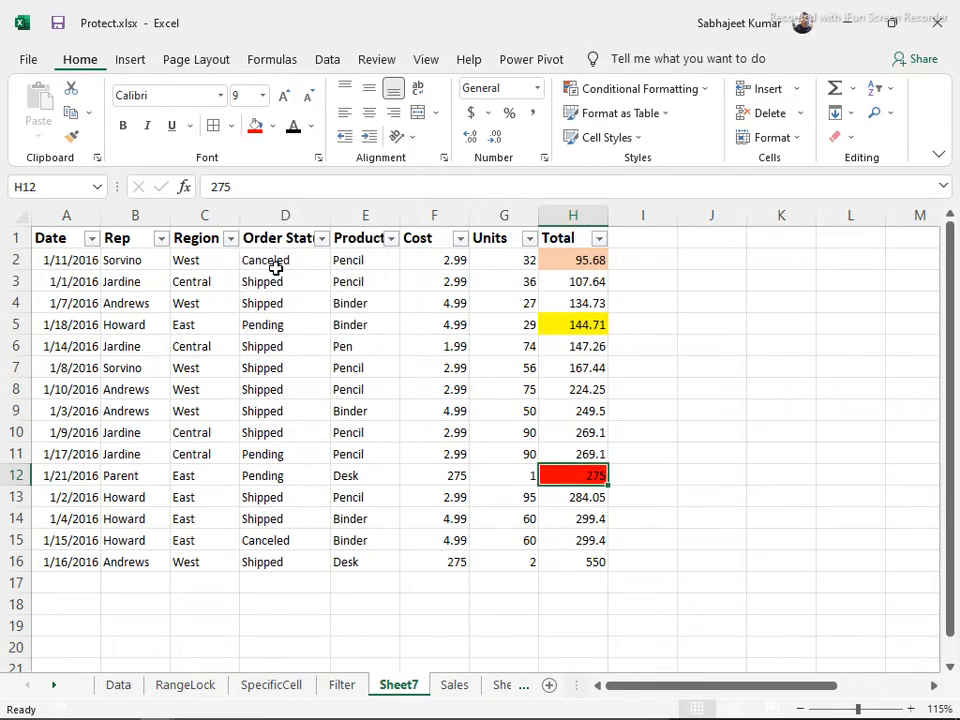
left_click(573, 236)
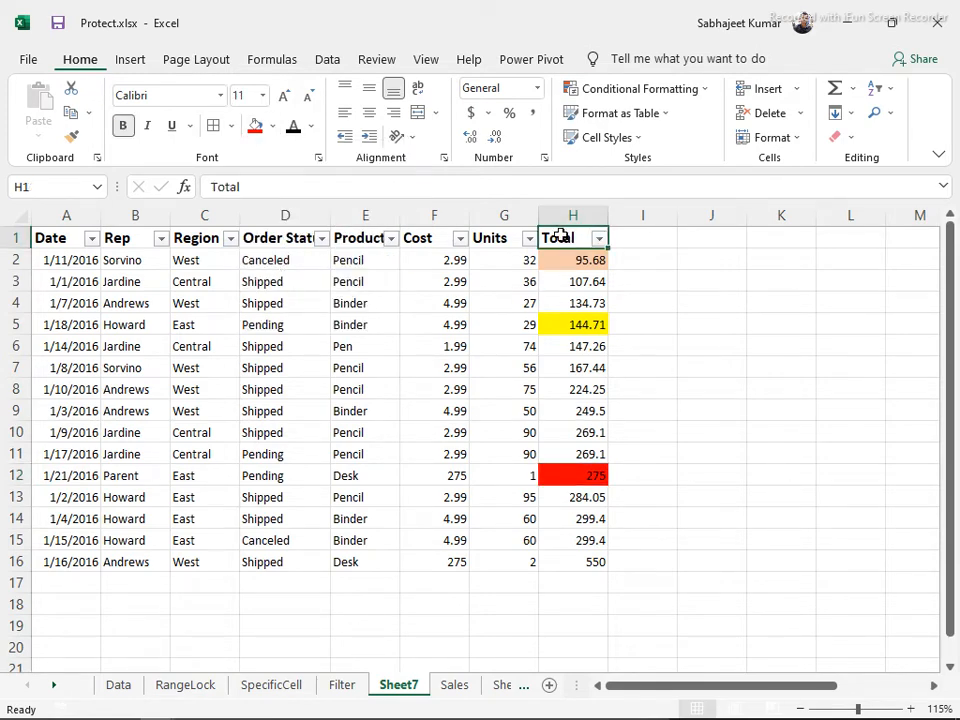
right_click(420, 237)
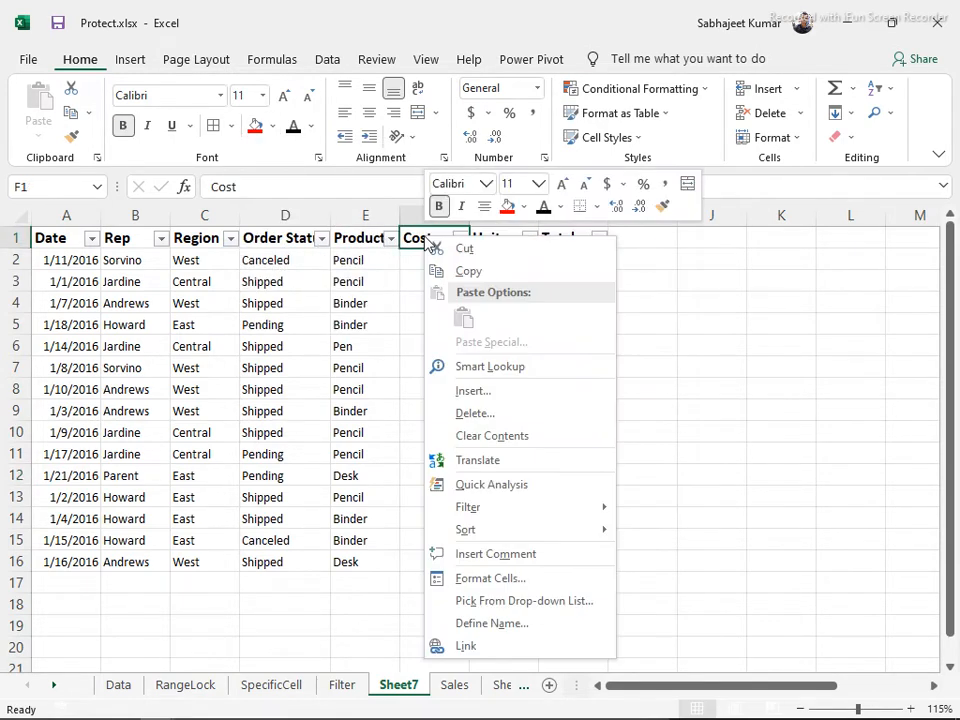
key("Escape")
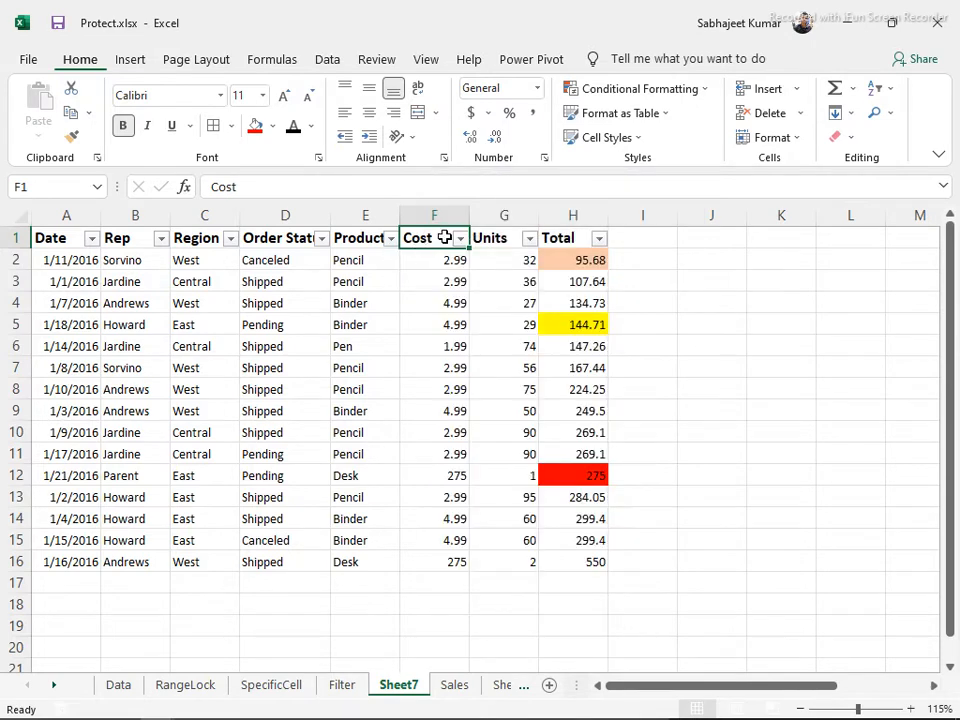
left_click(459, 238)
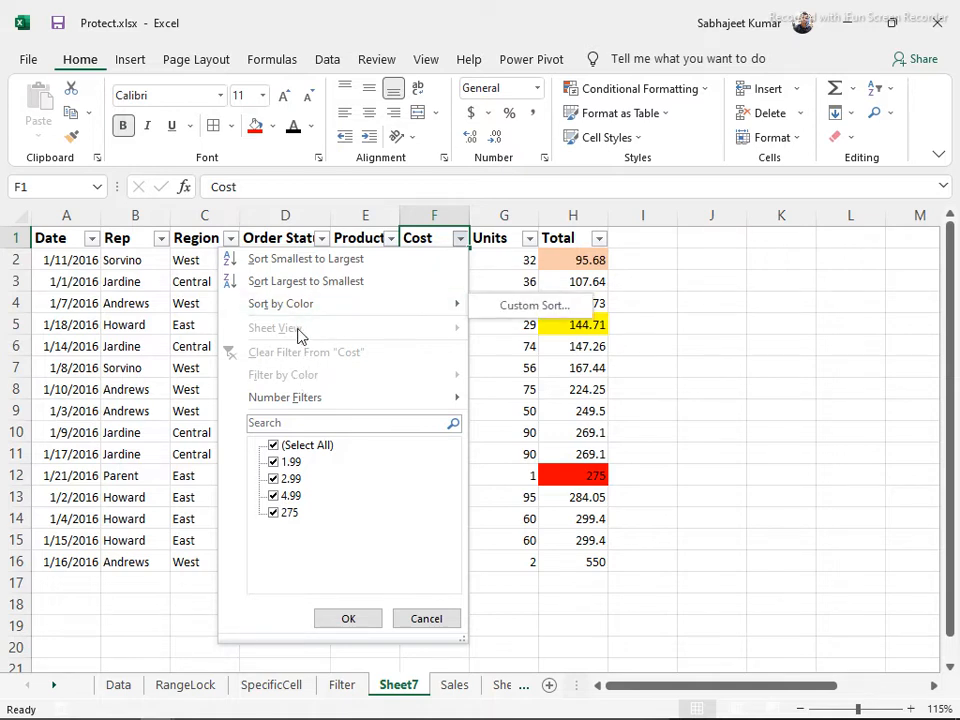
Filter the Total column by colour to show only the yellow-filled row
left_click(577, 238)
left_click(598, 240)
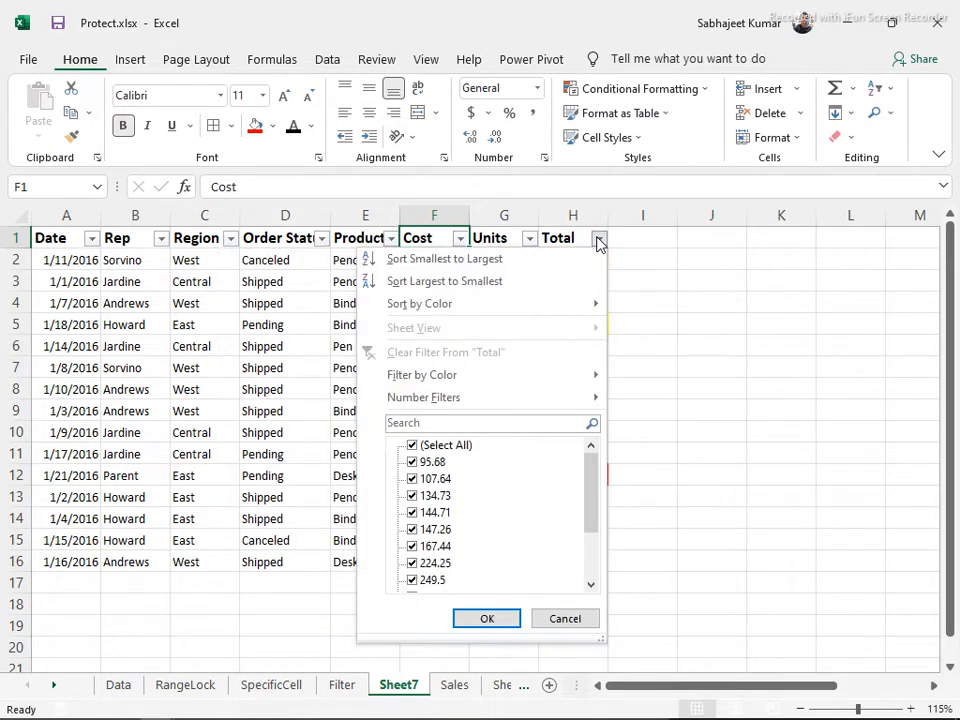
mouse_move(529, 384)
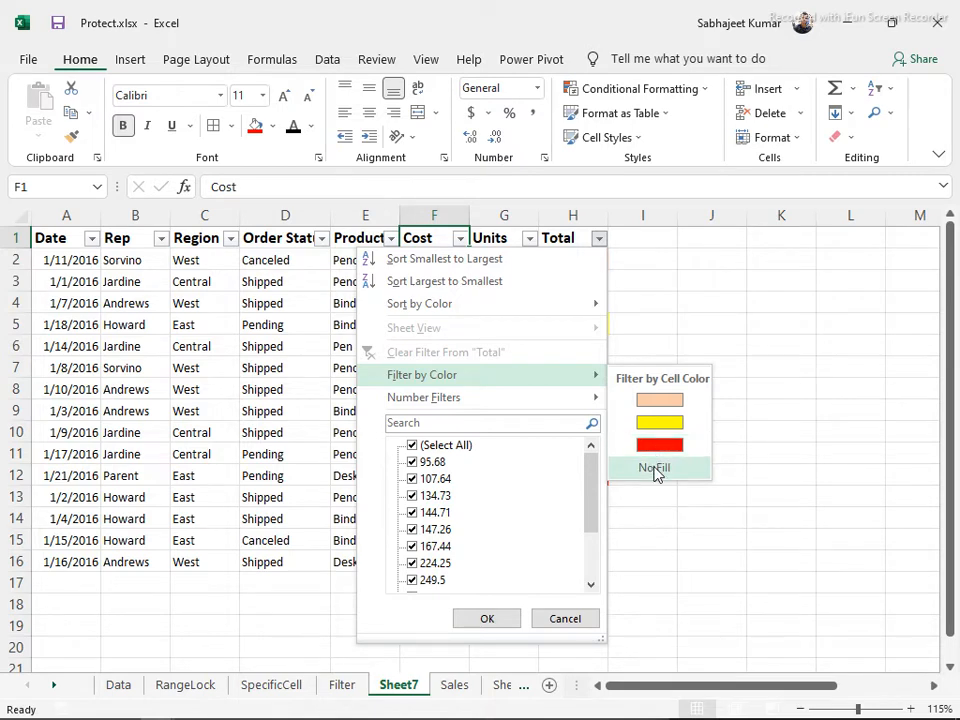
left_click(322, 62)
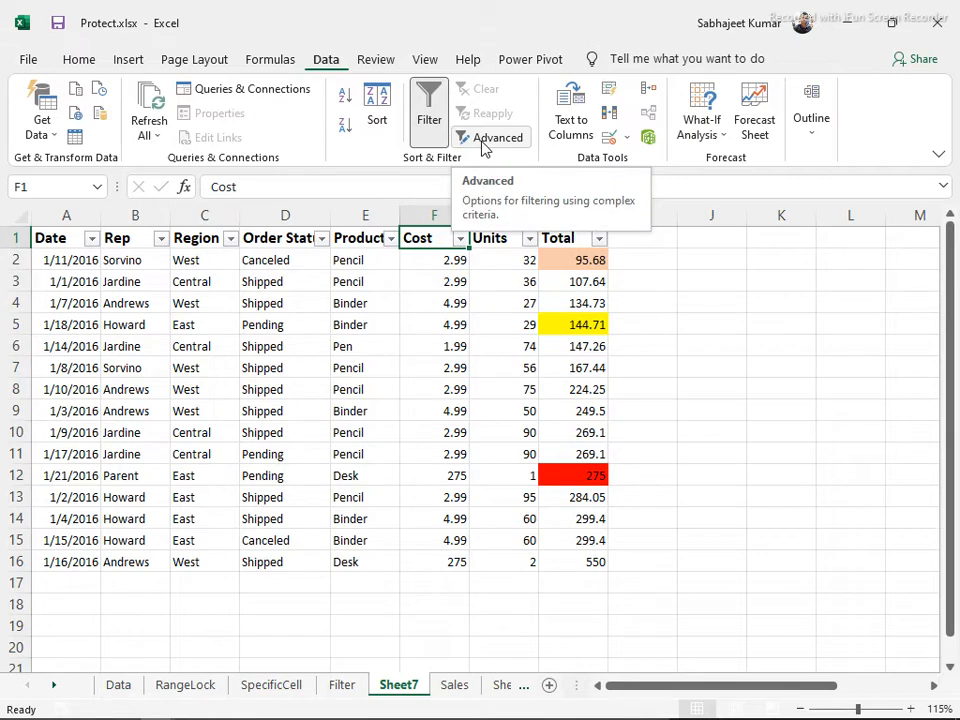
left_click(597, 241)
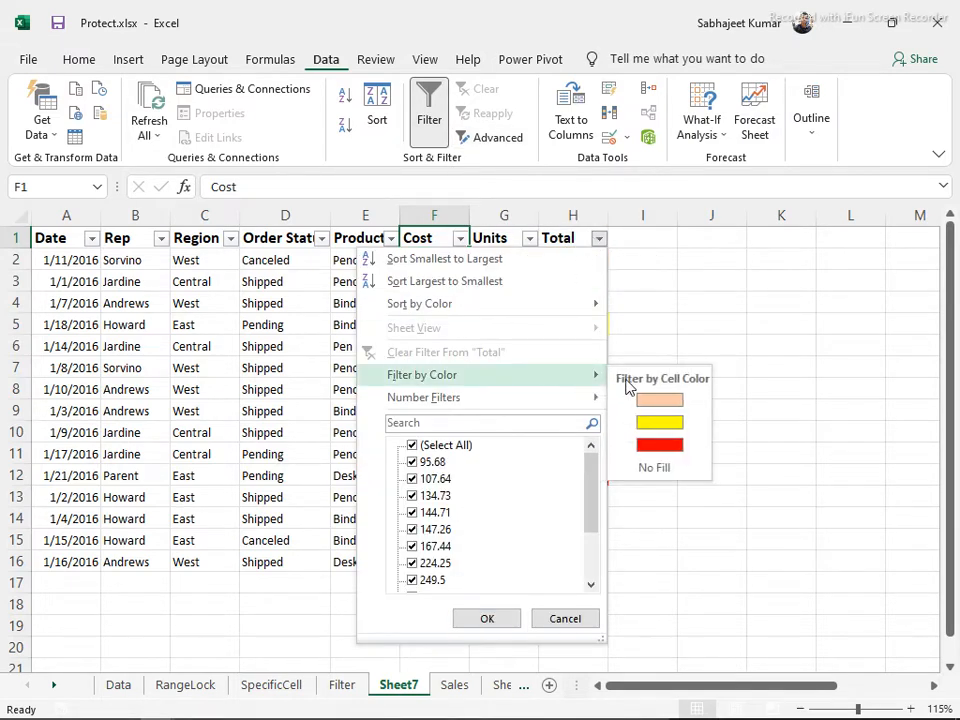
left_click(657, 424)
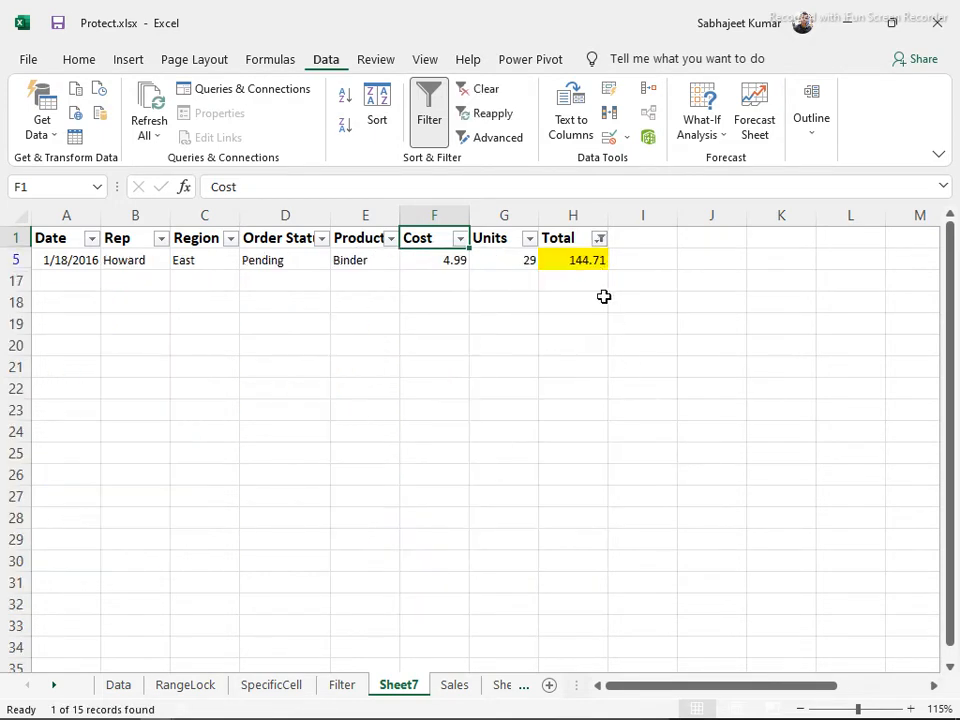
Clear the colour filter from Total so all 15 rows return
left_click(599, 240)
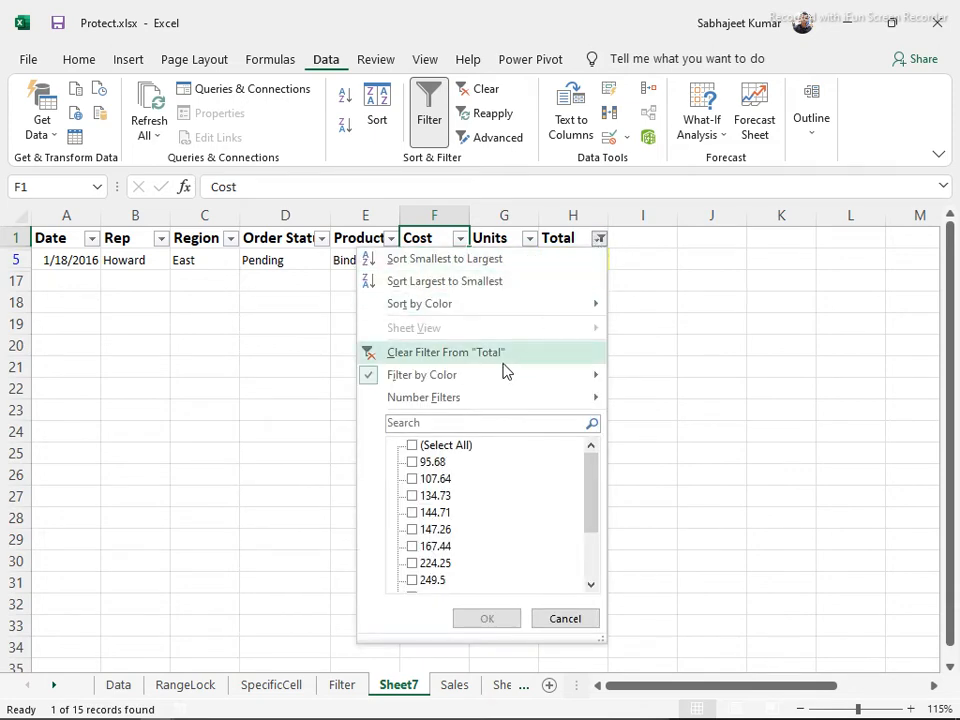
left_click(462, 355)
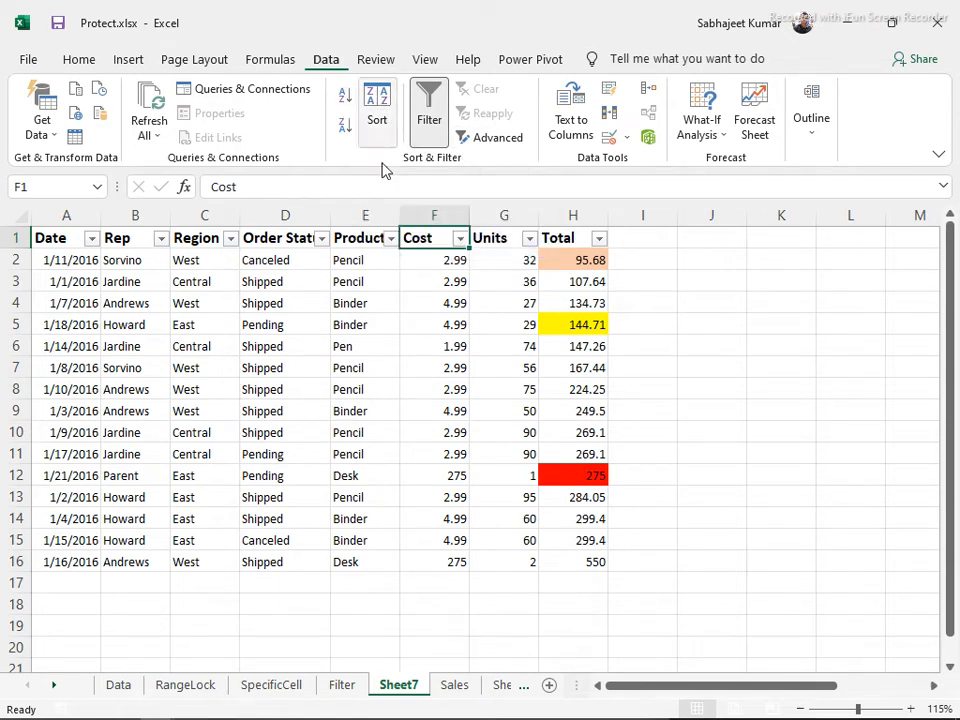
left_click(435, 272)
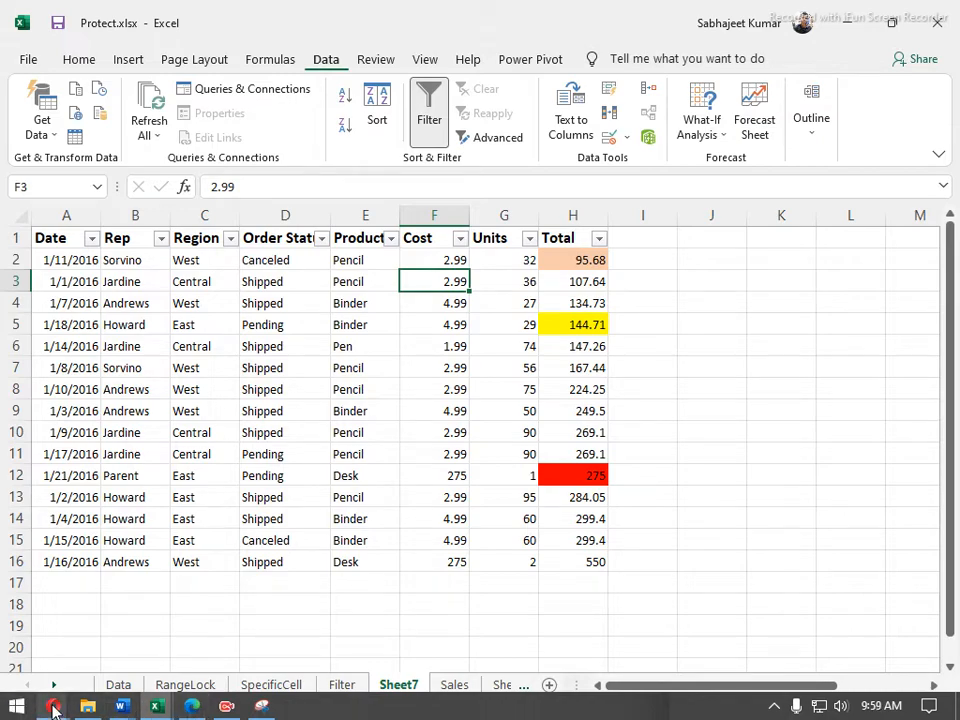
mouse_move(54, 708)
left_click(78, 643)
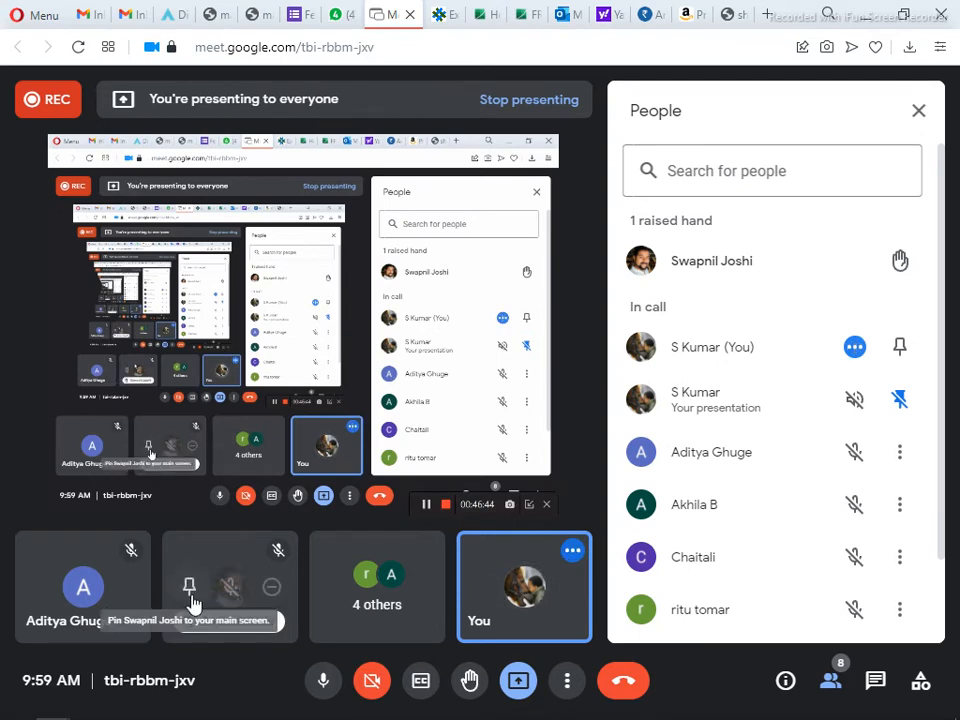
left_click(866, 18)
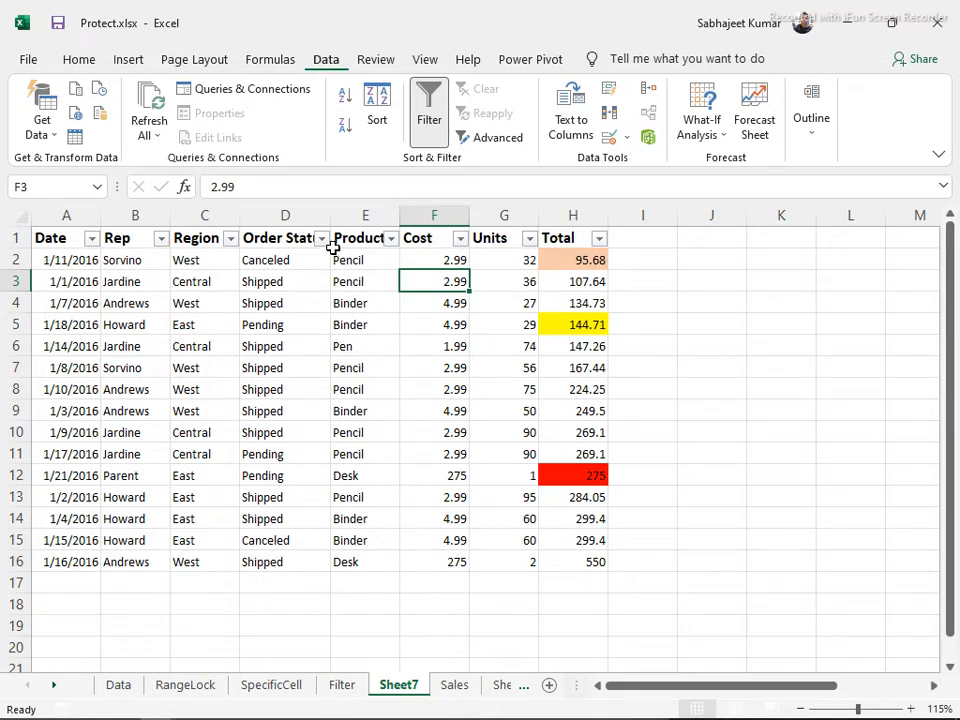
Autofit columns D and E to their Order Status and Product headers
double_click(327, 216)
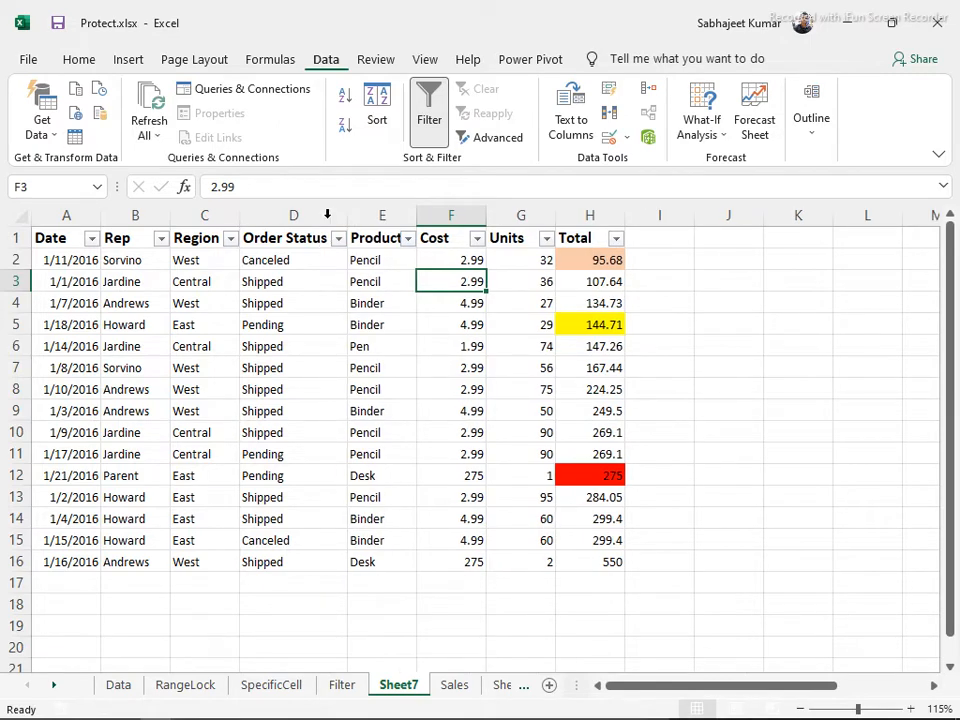
double_click(416, 216)
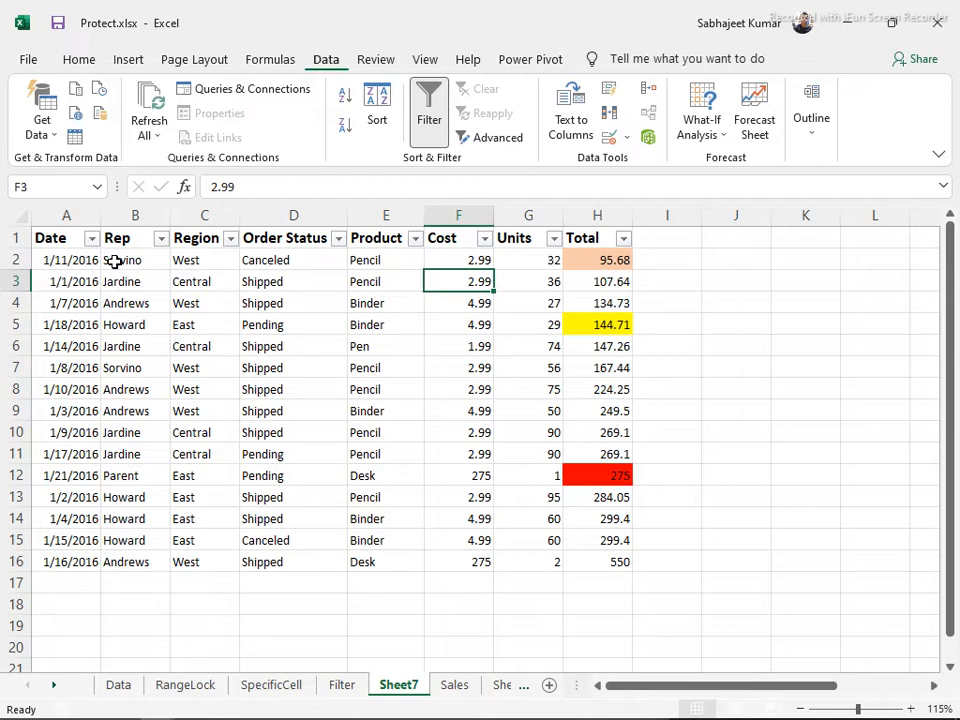
left_click(342, 281)
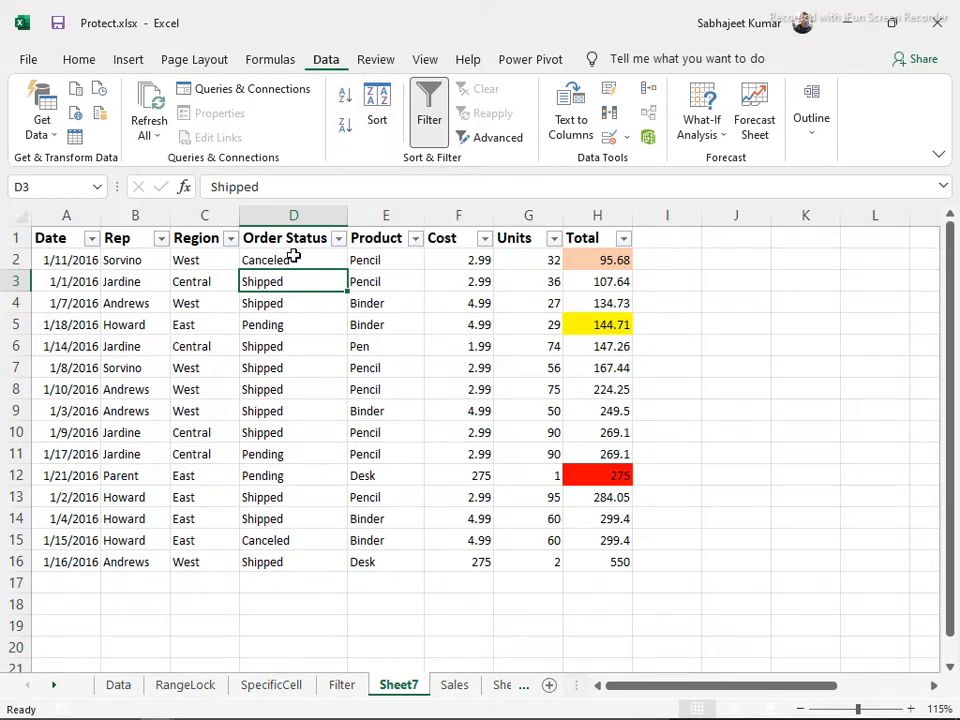
Sort the table by Order Status Z to A (Shipped, Pending, Canceled)
left_click(270, 324)
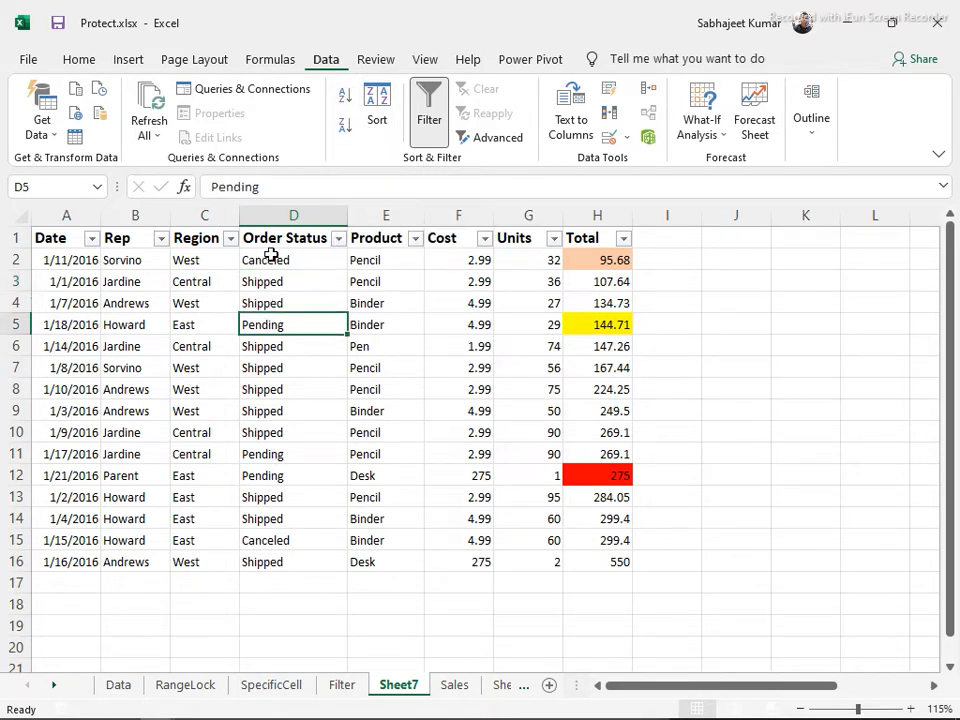
left_click(345, 102)
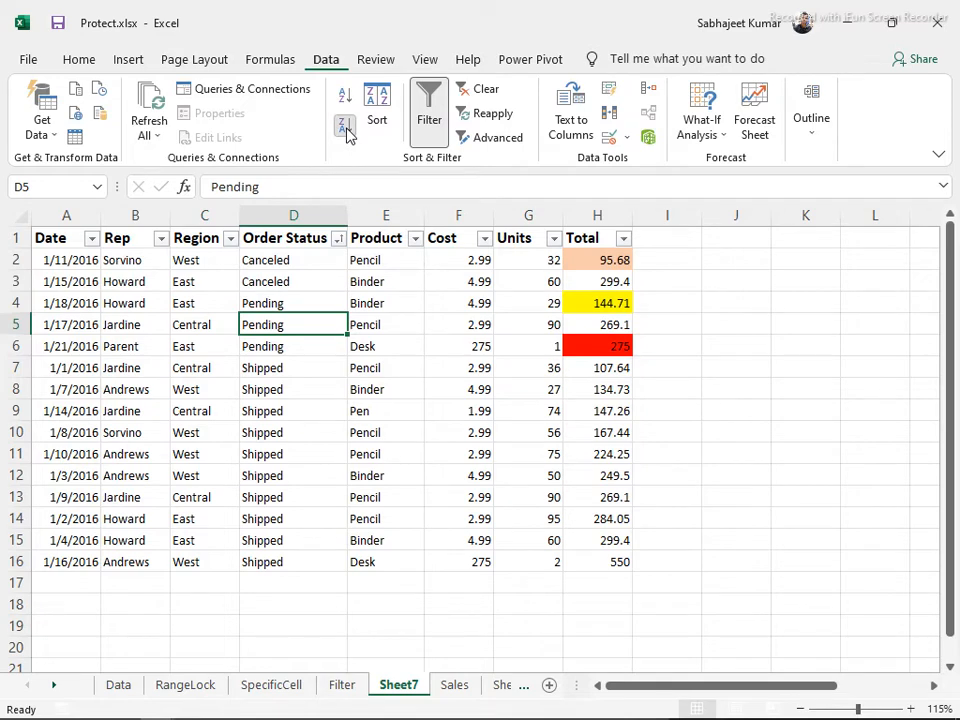
left_click(345, 127)
left_click(368, 275)
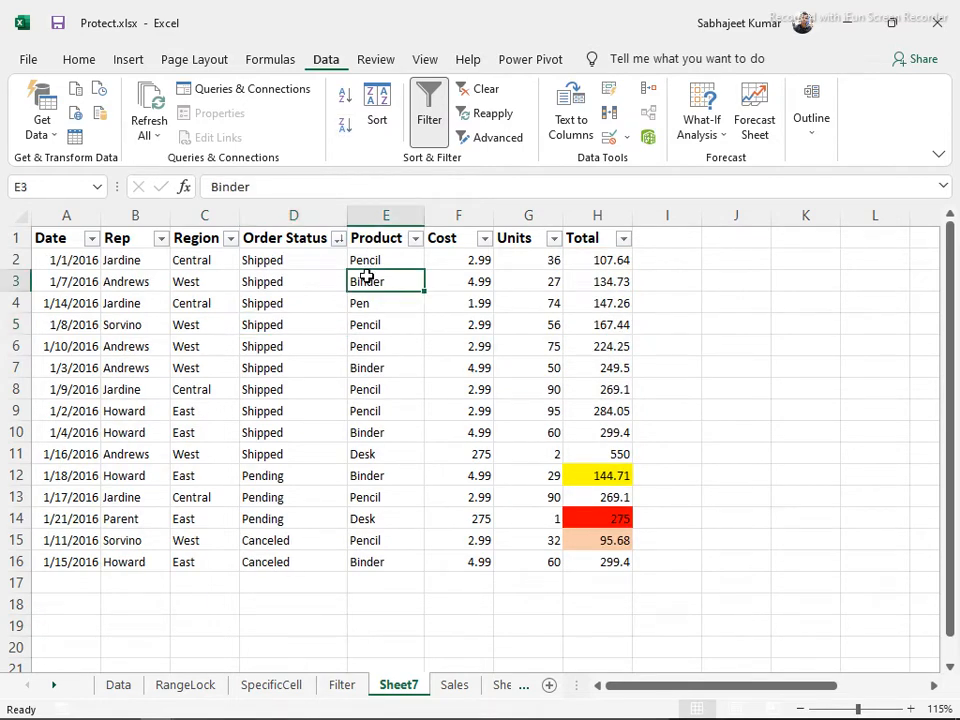
left_click(377, 104)
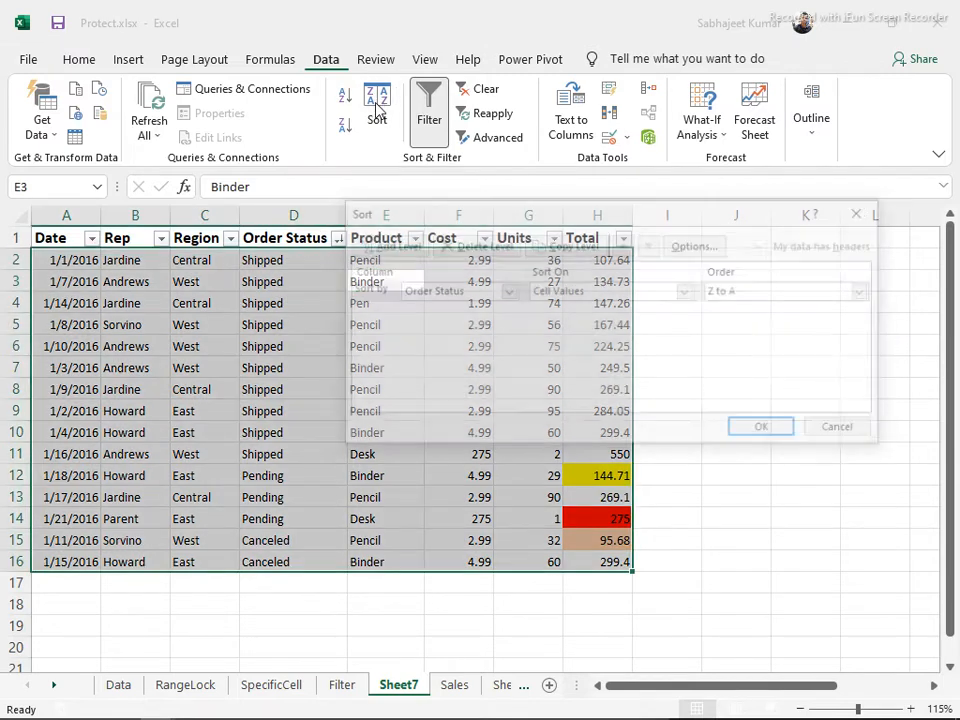
left_click_drag(435, 218, 256, 340)
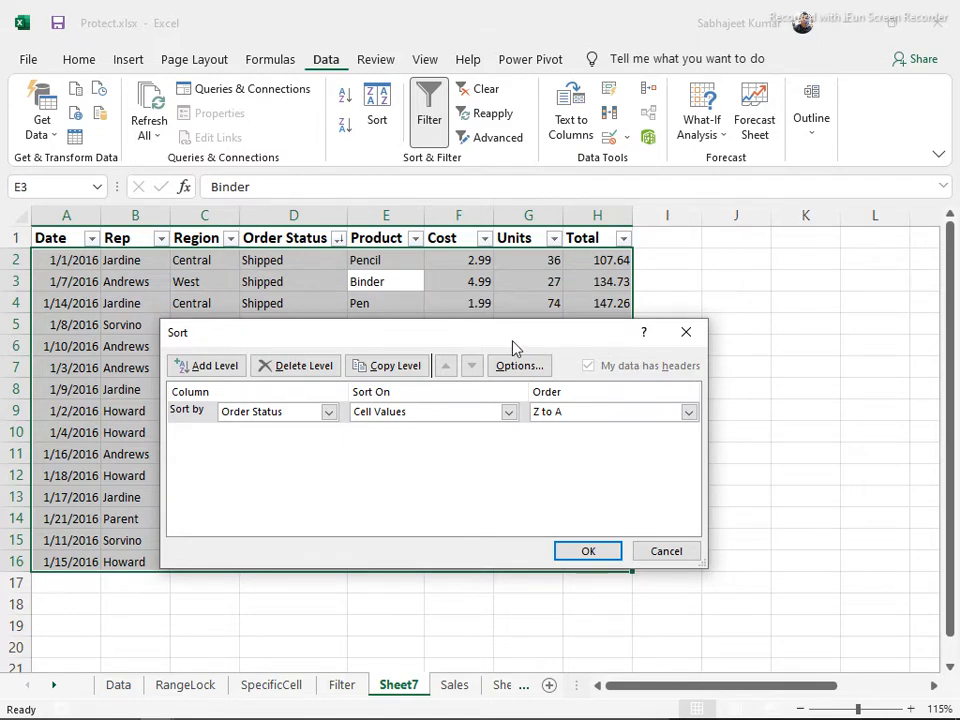
left_click_drag(512, 341, 658, 333)
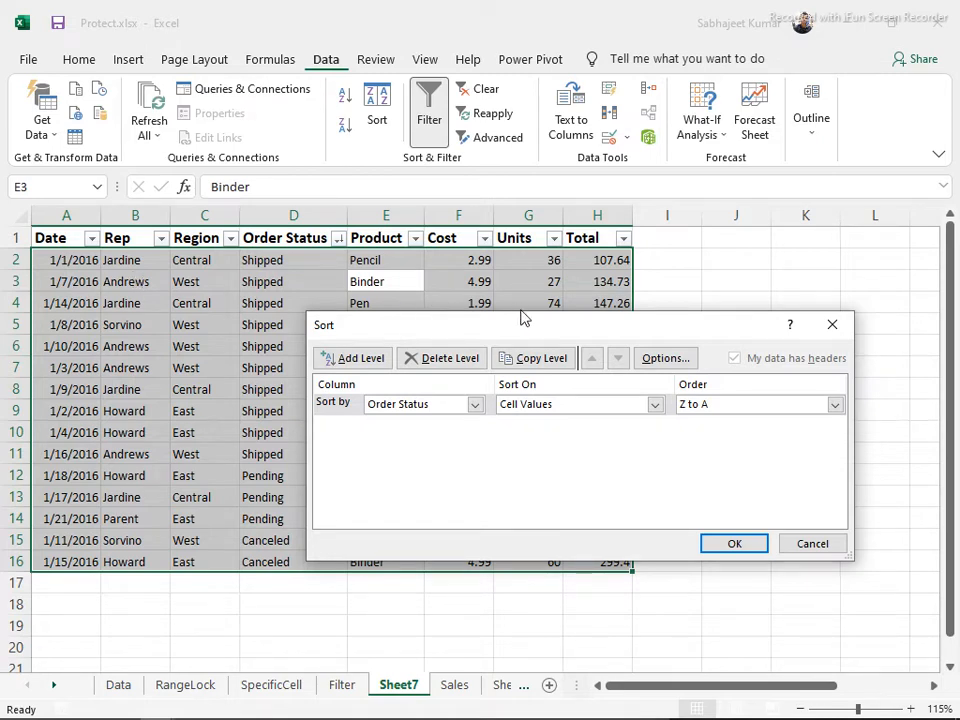
left_click_drag(525, 328, 283, 364)
left_click(413, 440)
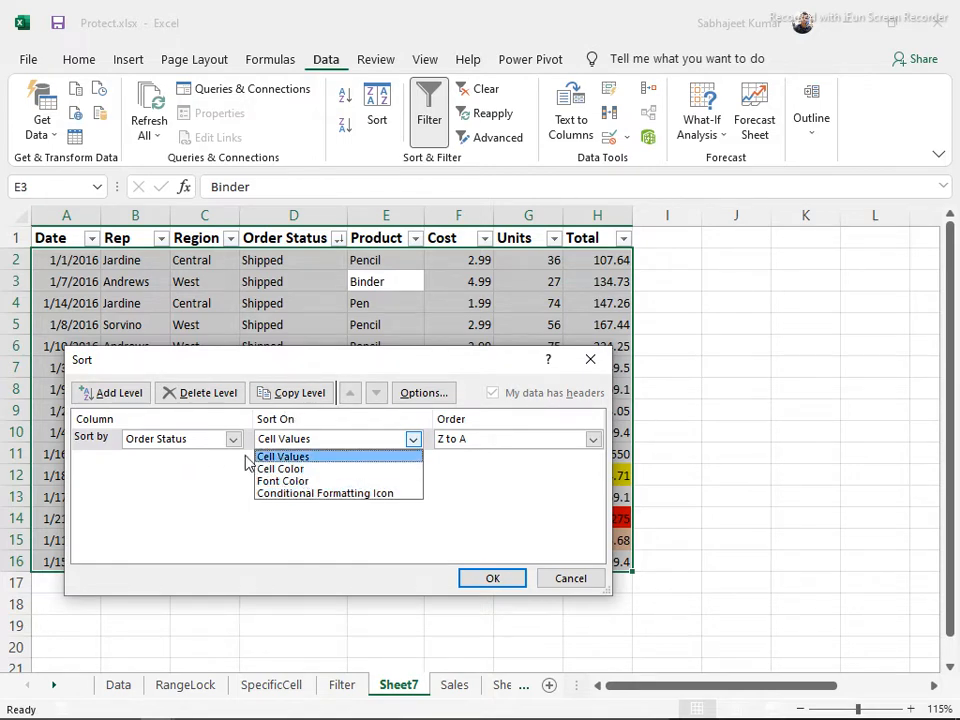
left_click(215, 499)
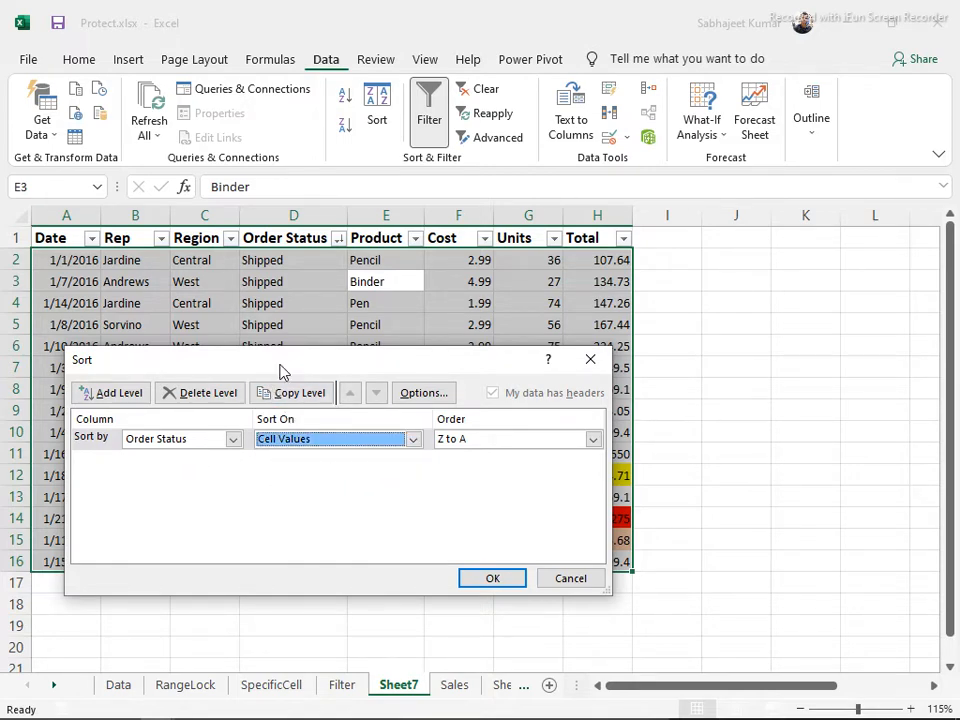
left_click_drag(285, 372, 490, 202)
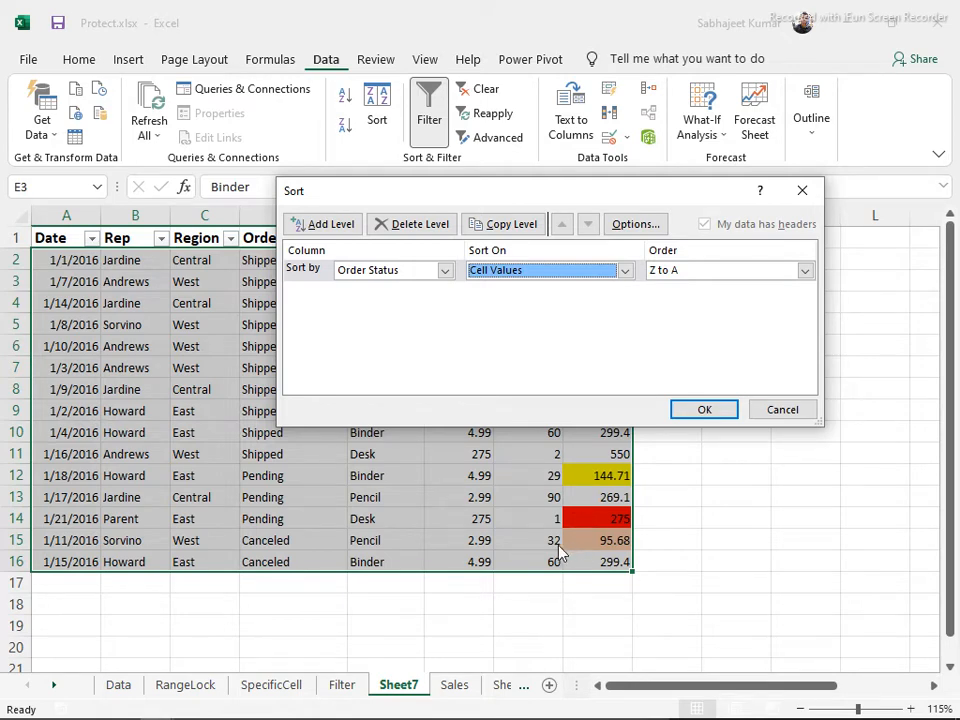
Set the first sort level to Total by cell colour, yellow on top
left_click(445, 271)
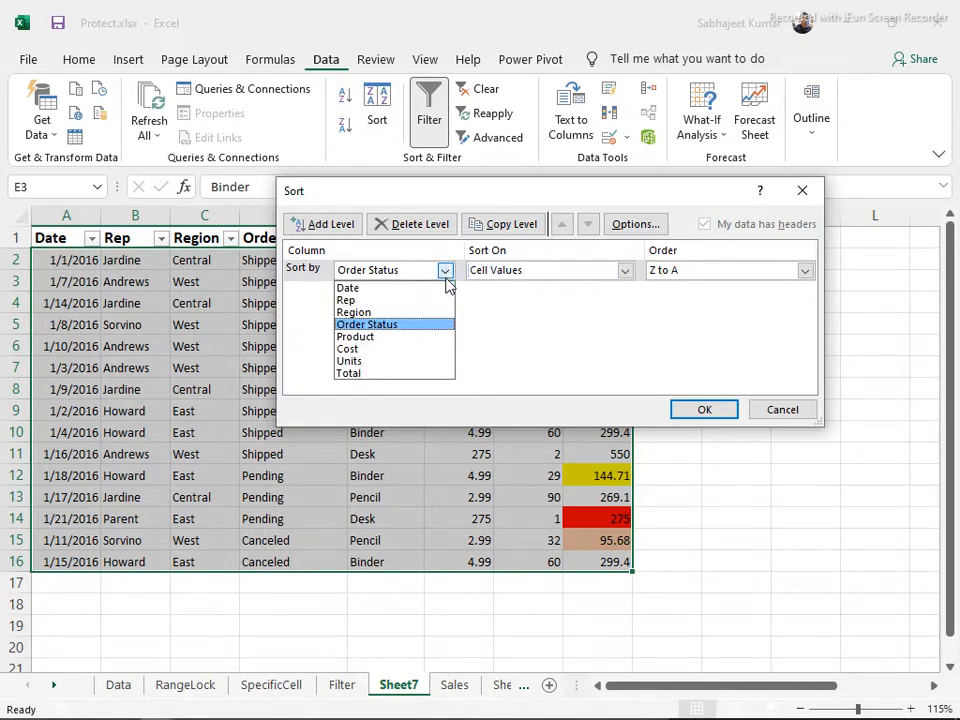
left_click(417, 374)
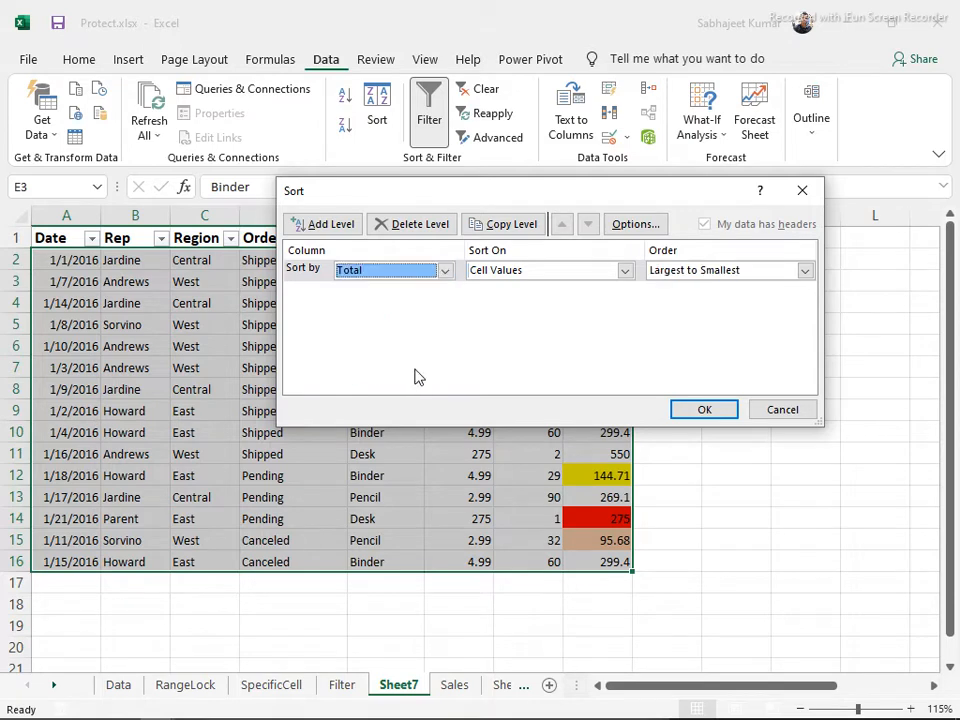
left_click_drag(498, 195, 397, 331)
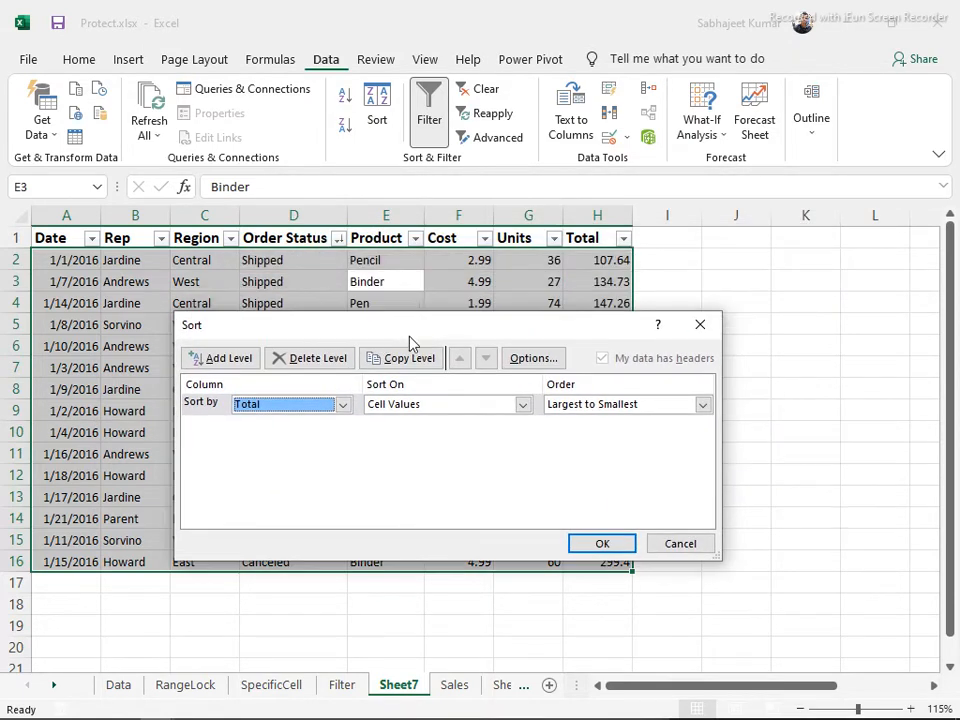
left_click(521, 406)
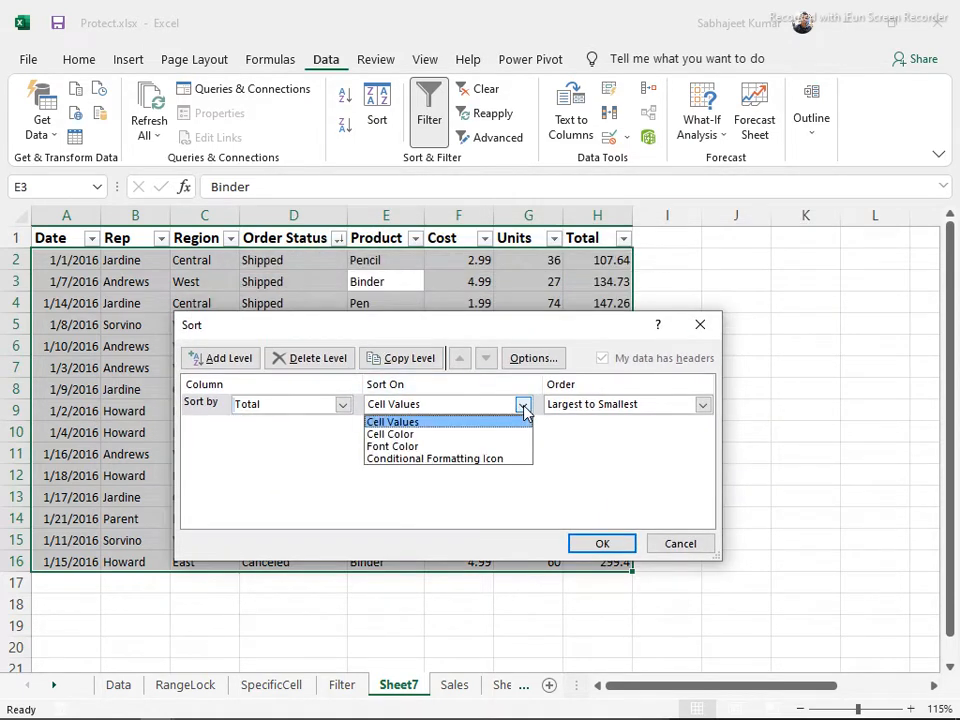
left_click(457, 437)
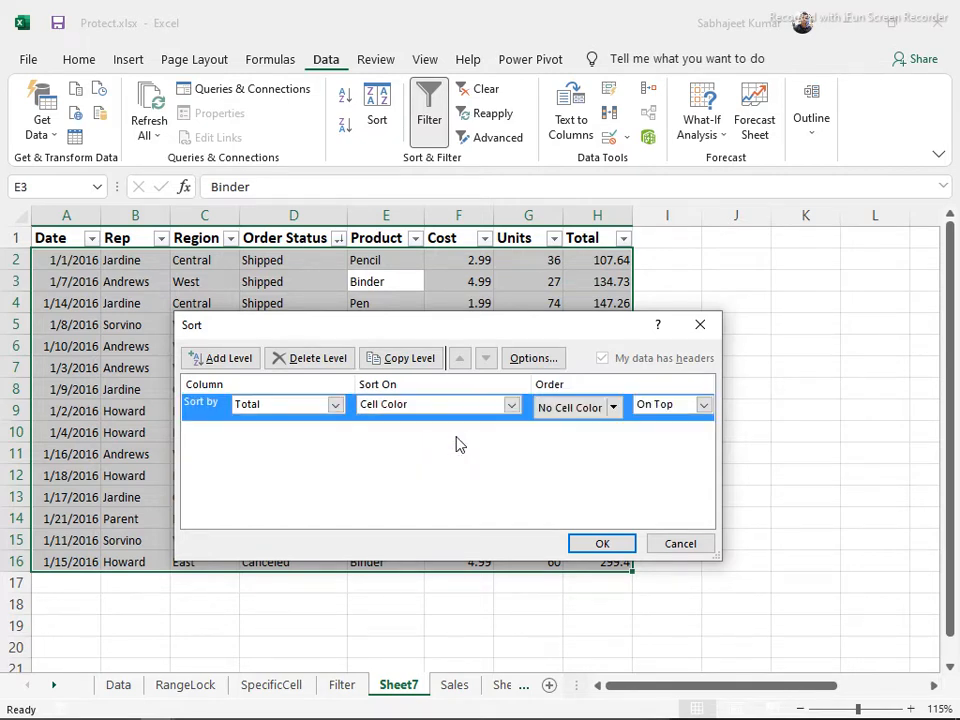
left_click(614, 408)
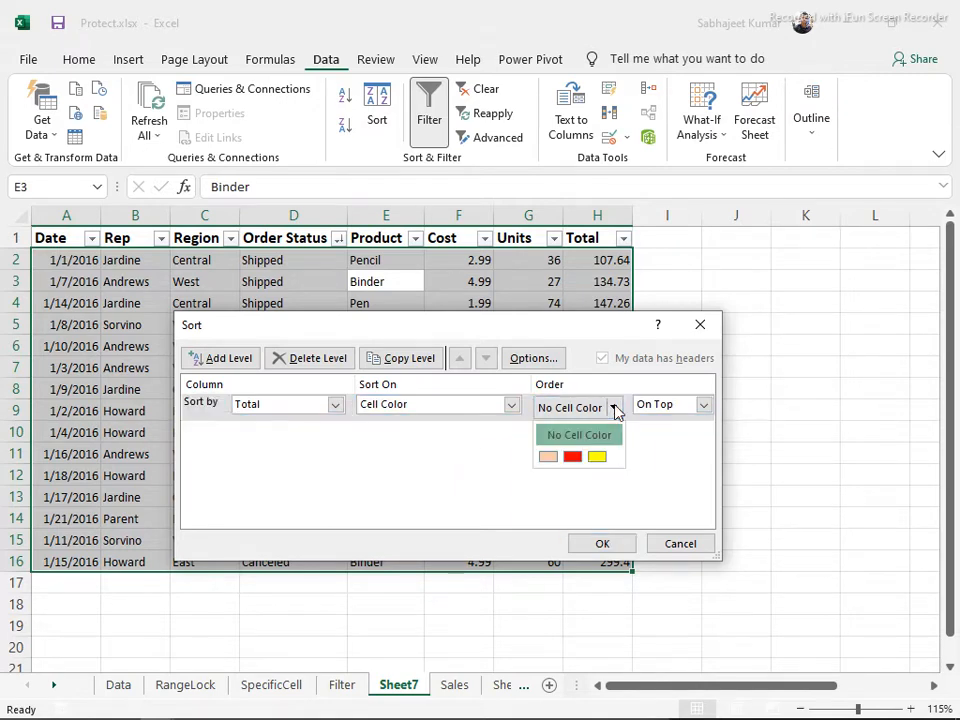
left_click(596, 458)
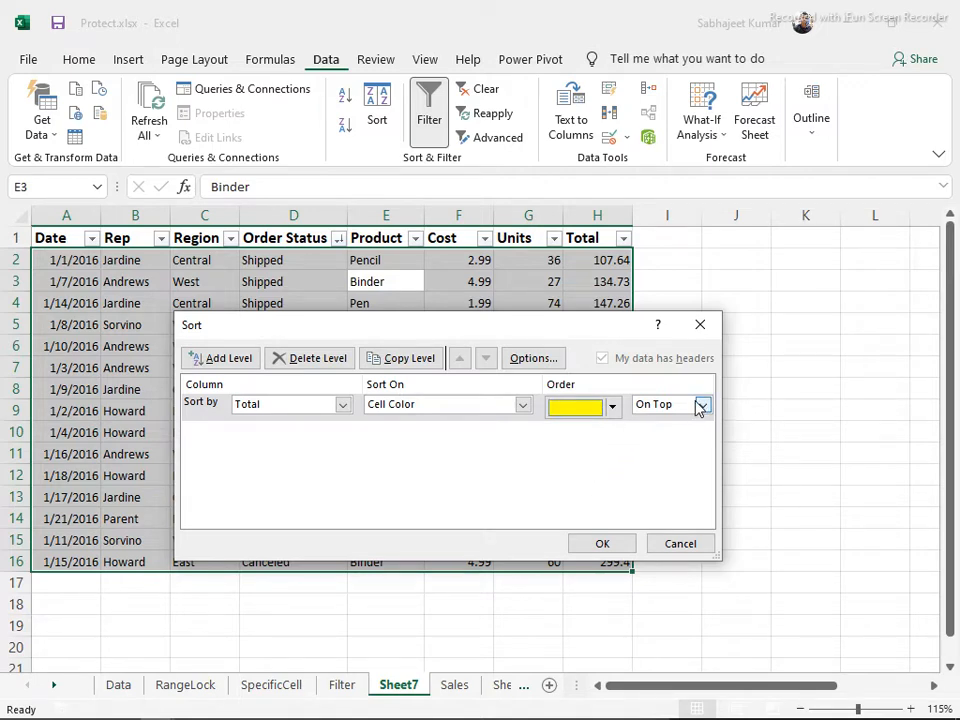
Add a second sort level: Total by cell colour, red on bottom
left_click(220, 358)
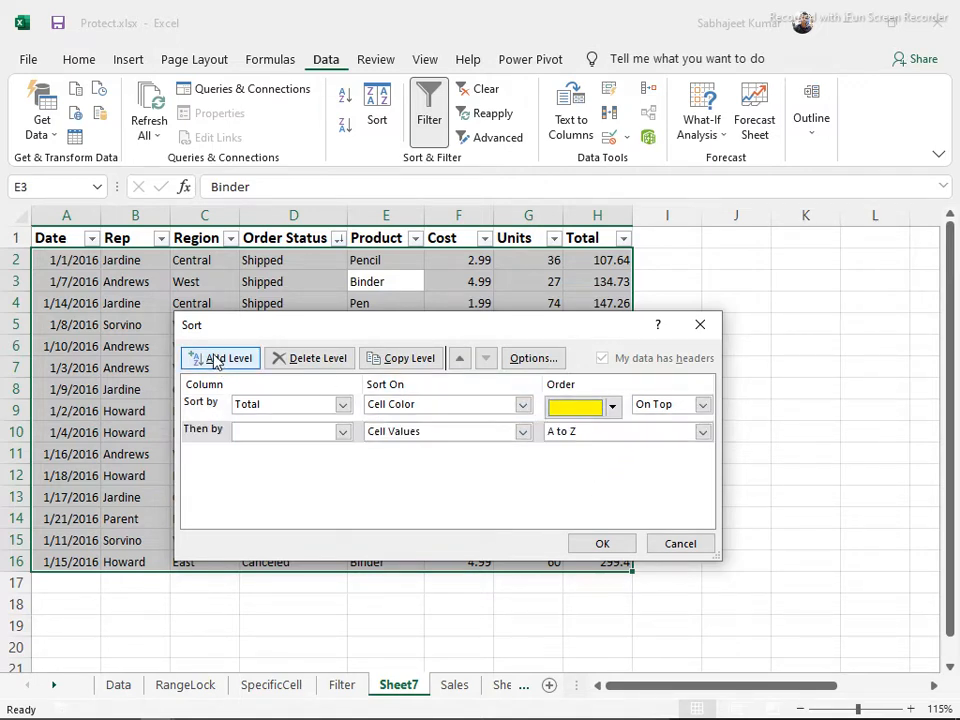
left_click(343, 432)
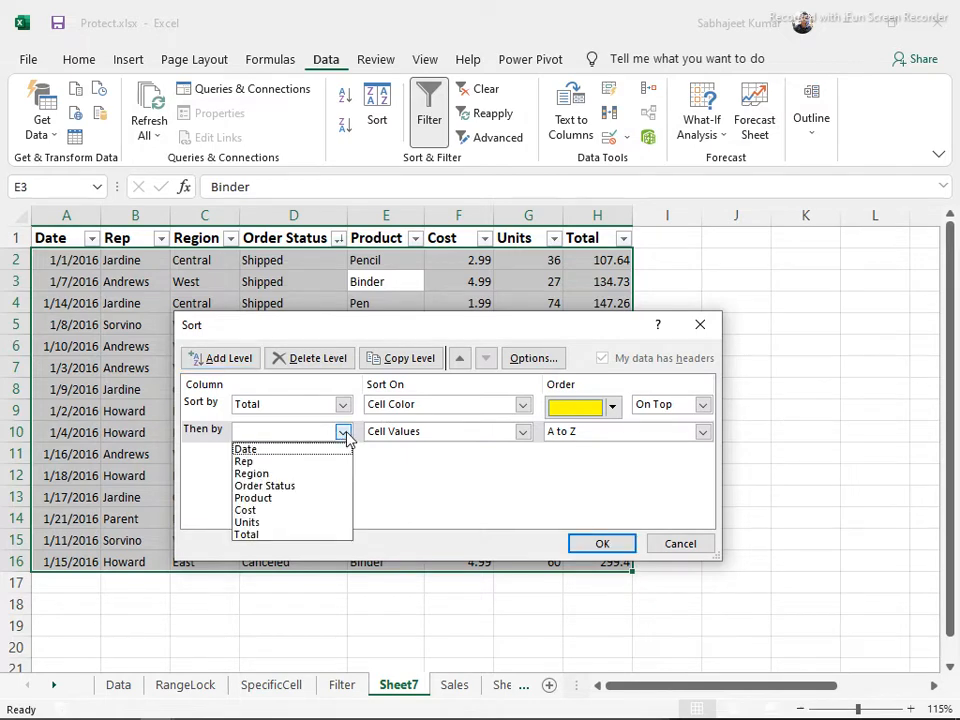
left_click(283, 535)
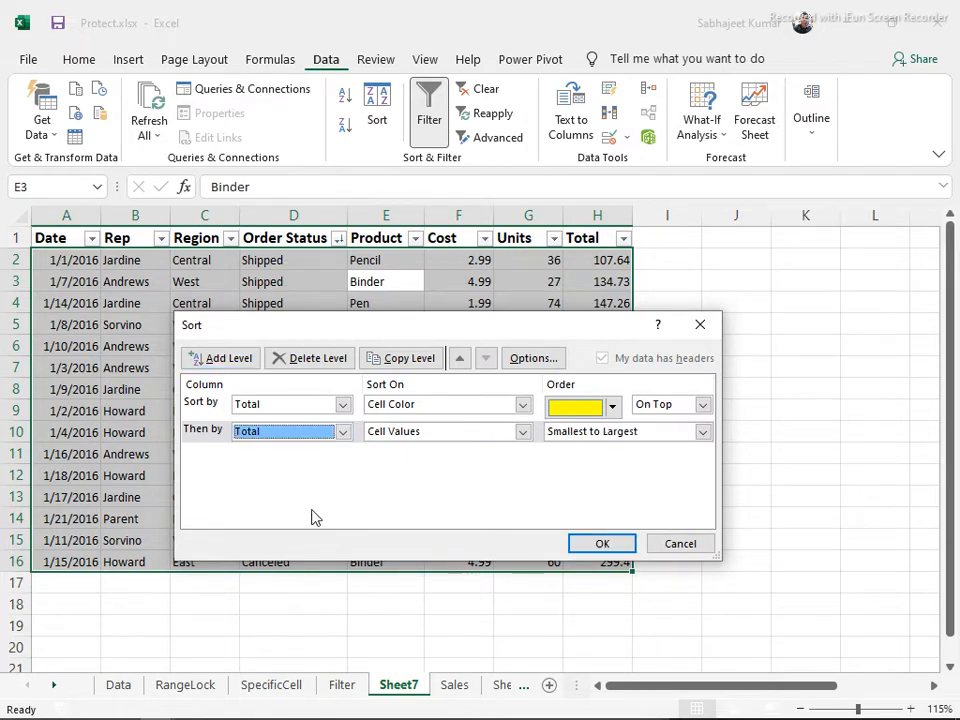
left_click(522, 432)
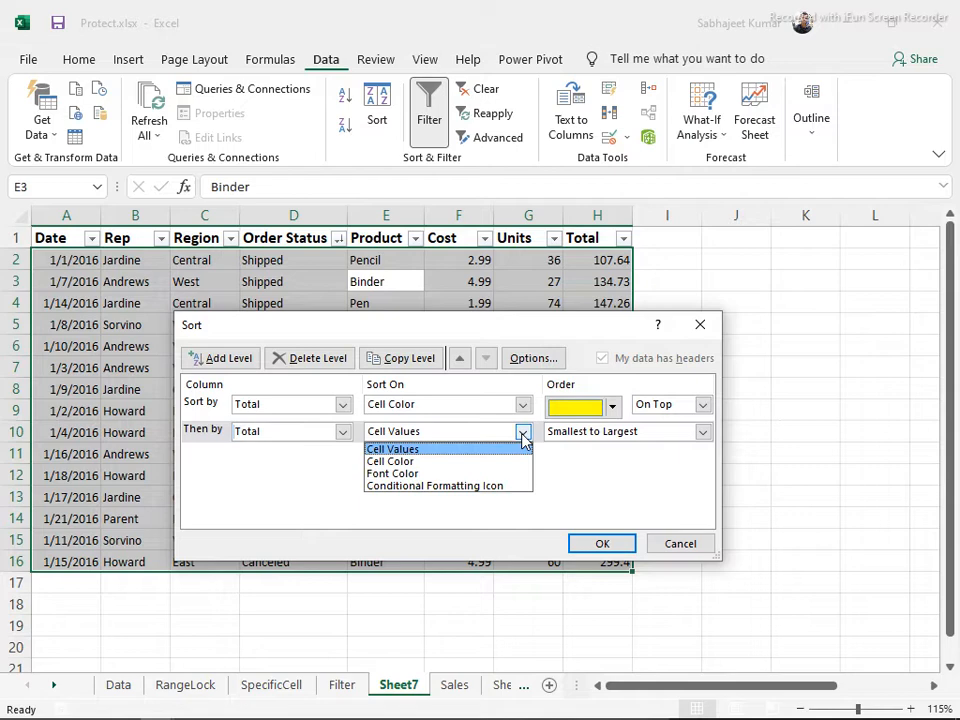
left_click(475, 463)
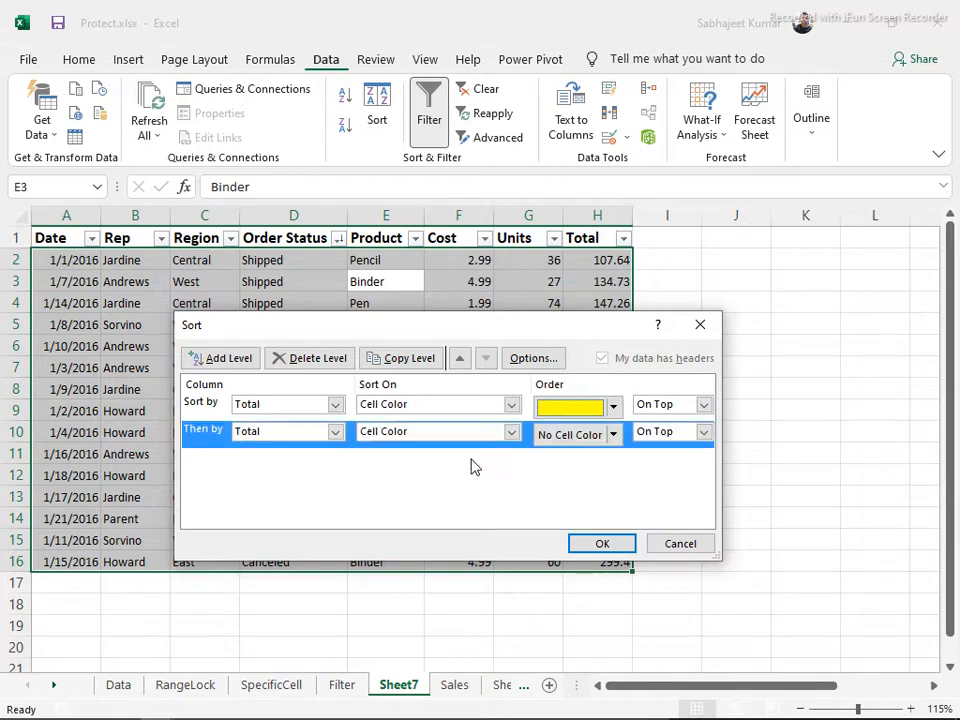
left_click(613, 435)
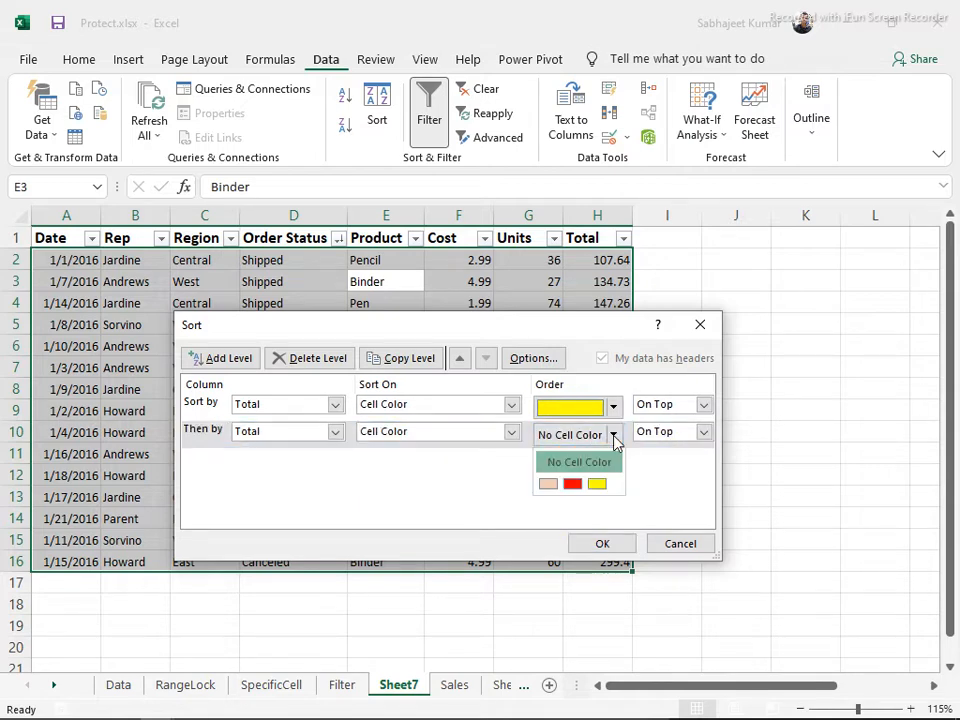
left_click(572, 485)
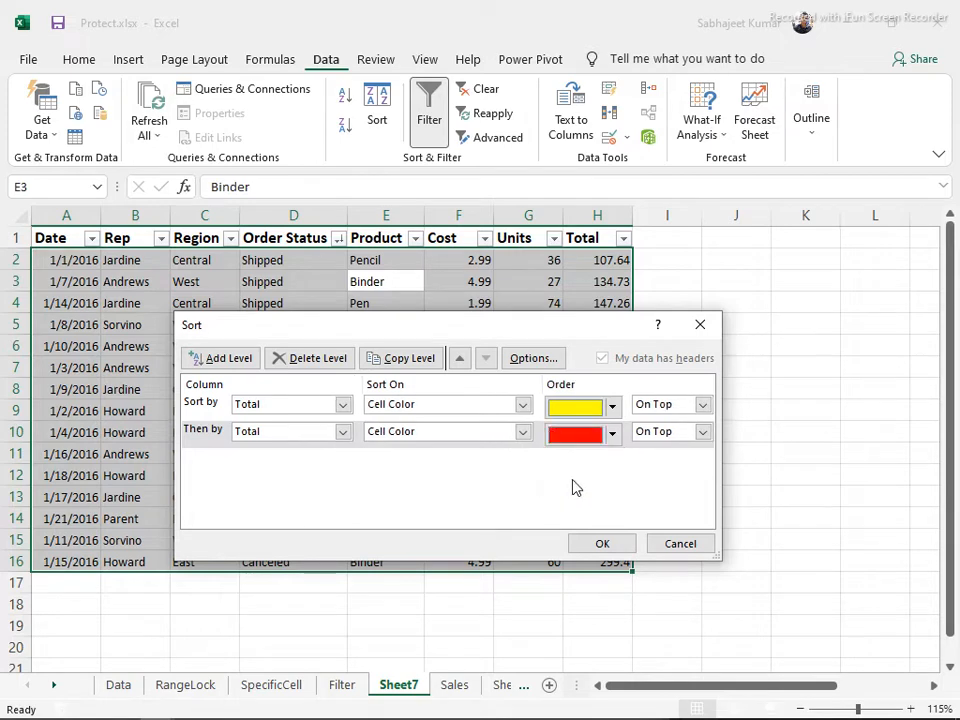
left_click(703, 432)
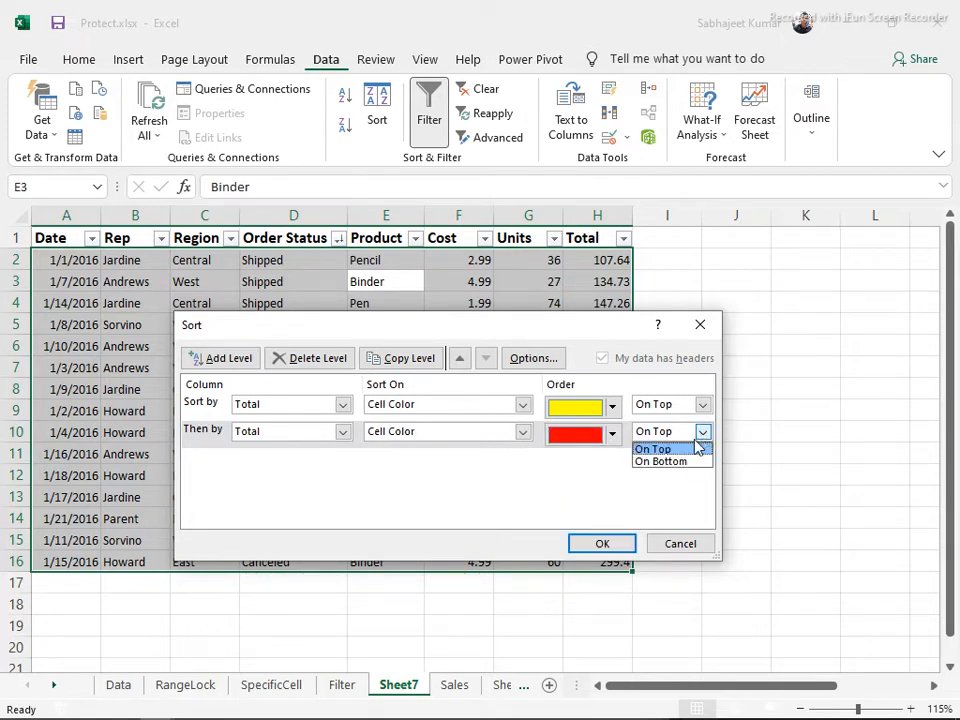
left_click(688, 462)
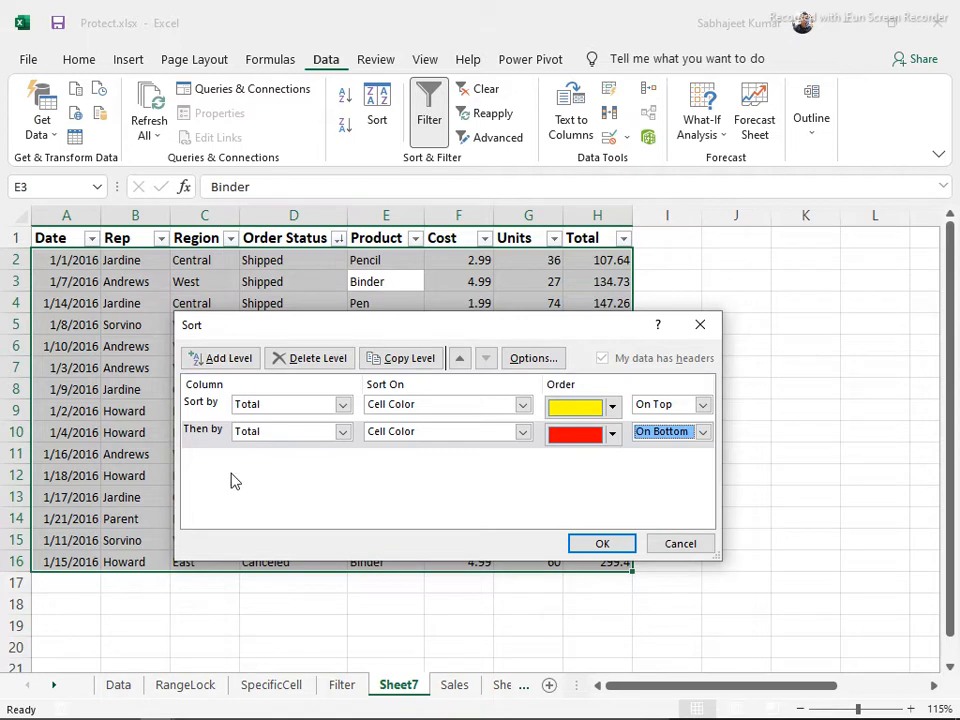
Apply the colour sort, confirm yellow 144.71 tops and red 275 ends the table, then bring up the window overview
left_click(603, 545)
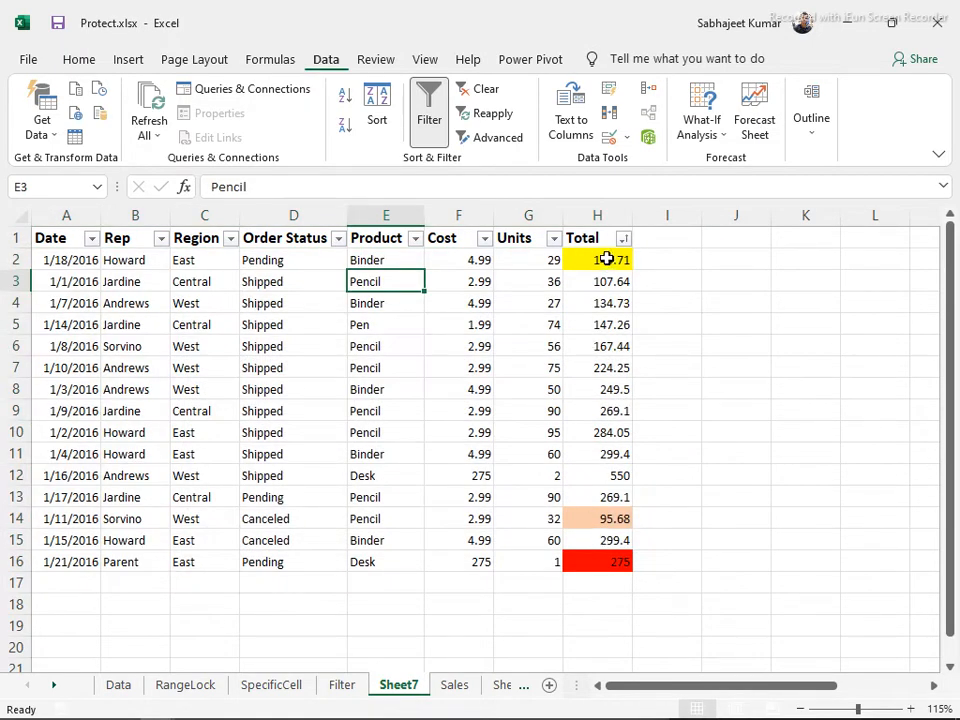
left_click(605, 261)
left_click(592, 560)
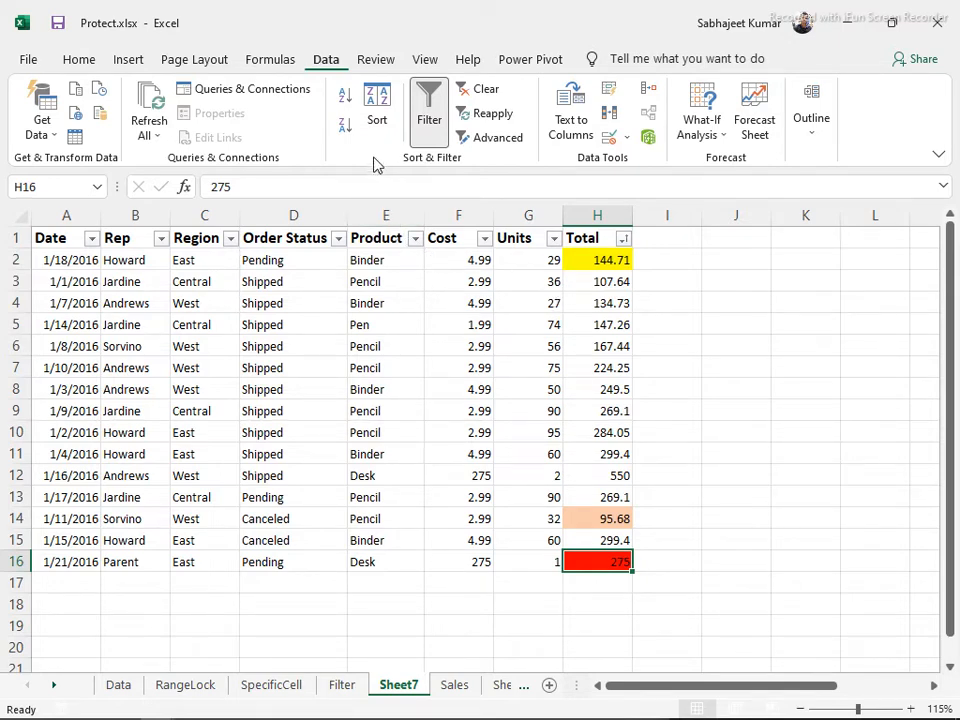
key("alt+Tab")
key("alt+Tab")
key("alt+Tab")
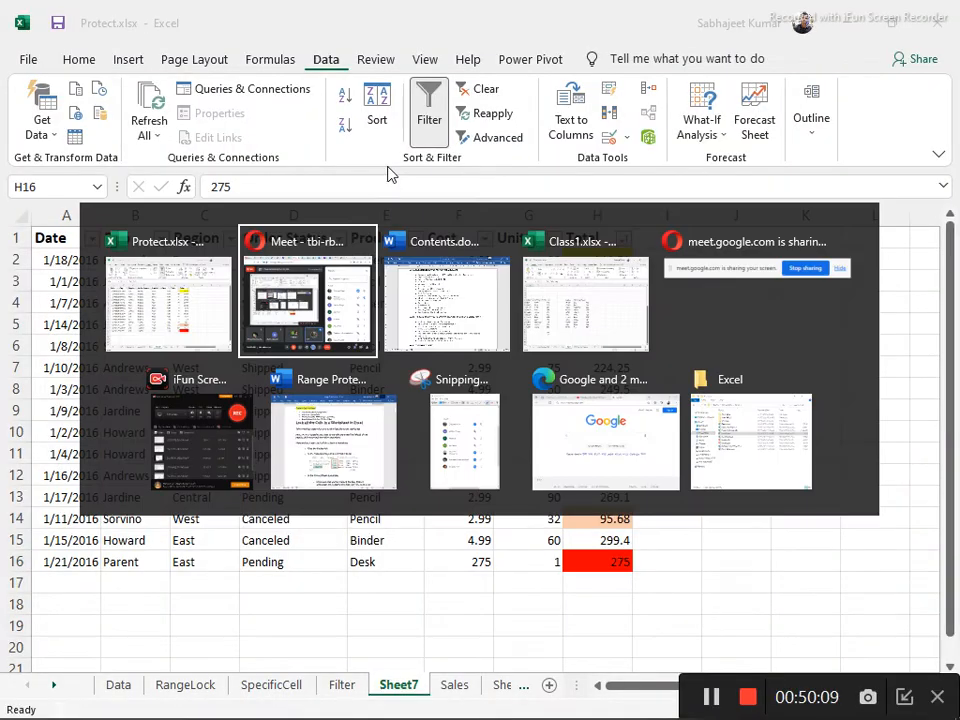
left_click(387, 283)
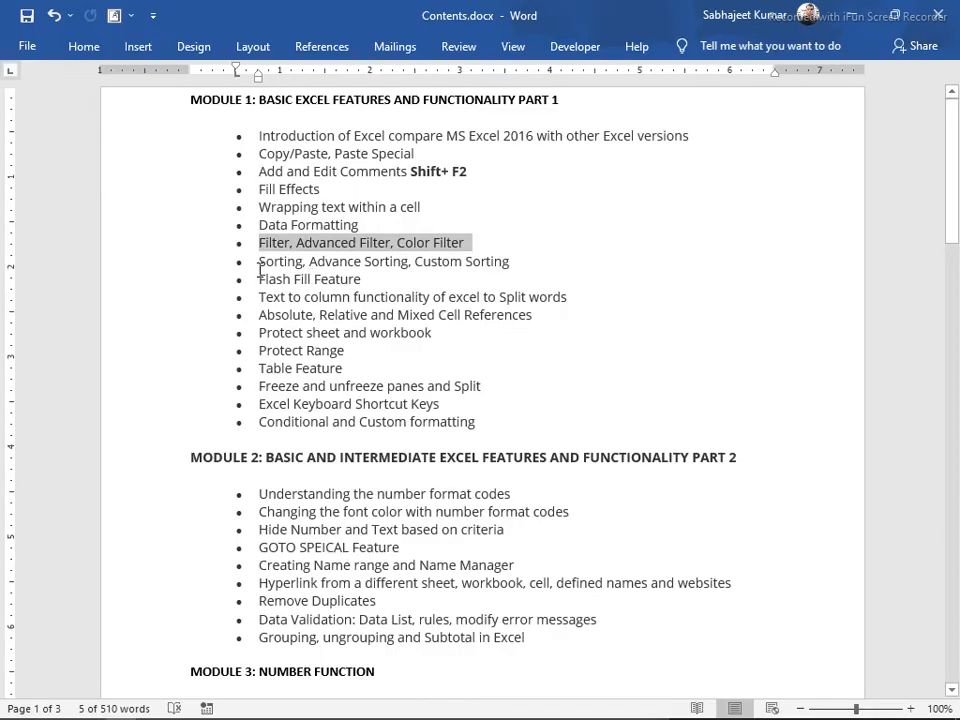
left_click_drag(259, 279, 242, 313)
left_click(542, 319)
key("alt+Tab")
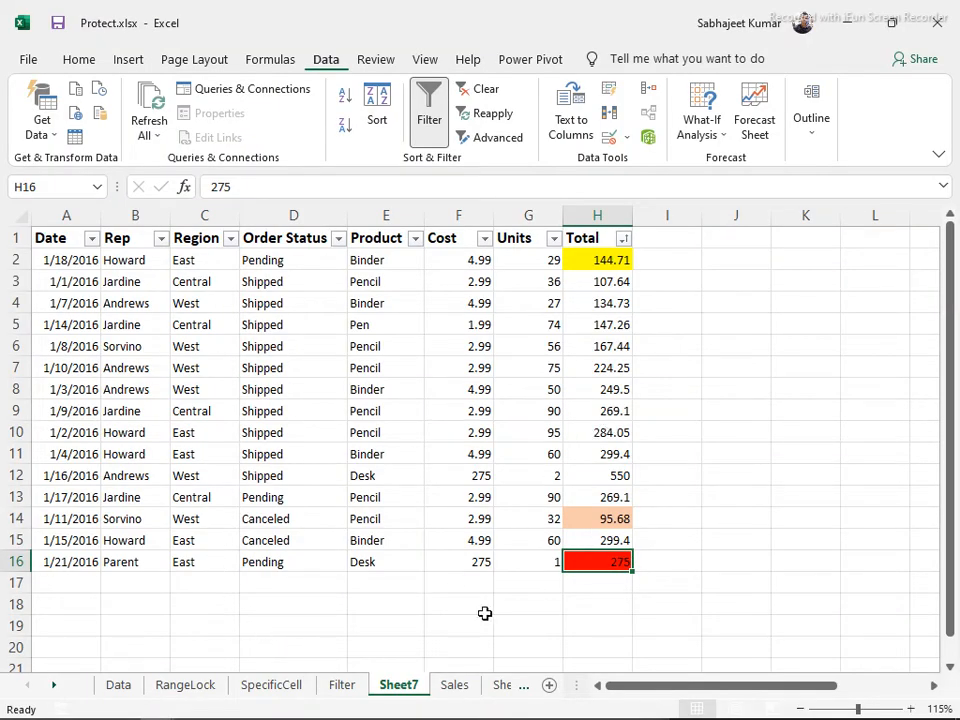
Enter the heading 'Name' in cell J1
scroll(265, 545, "down", 2)
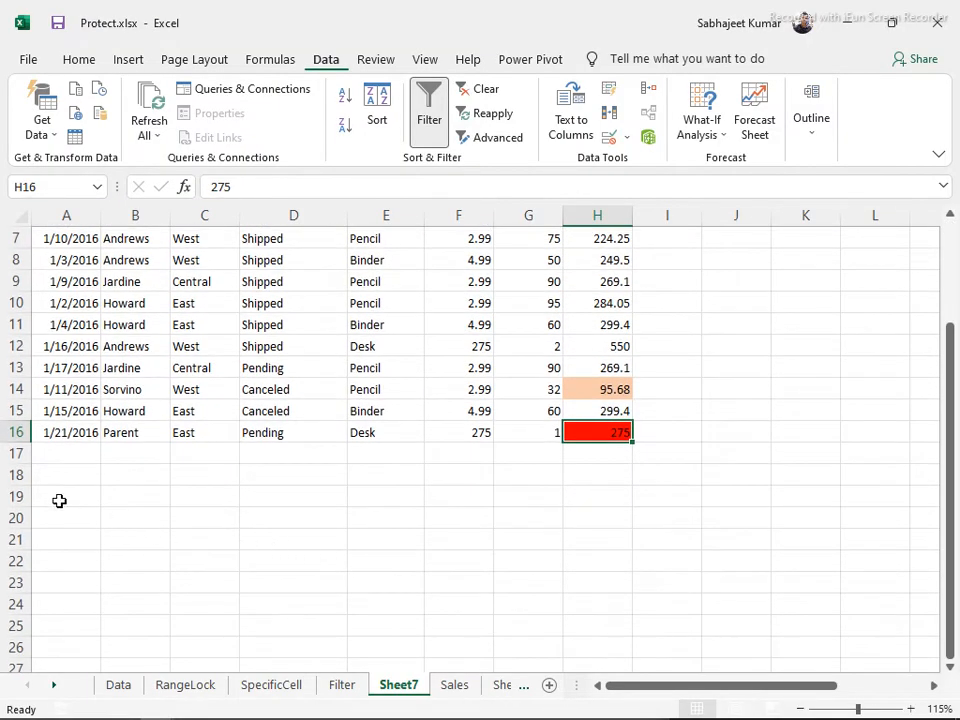
left_click(53, 490)
type("Na")
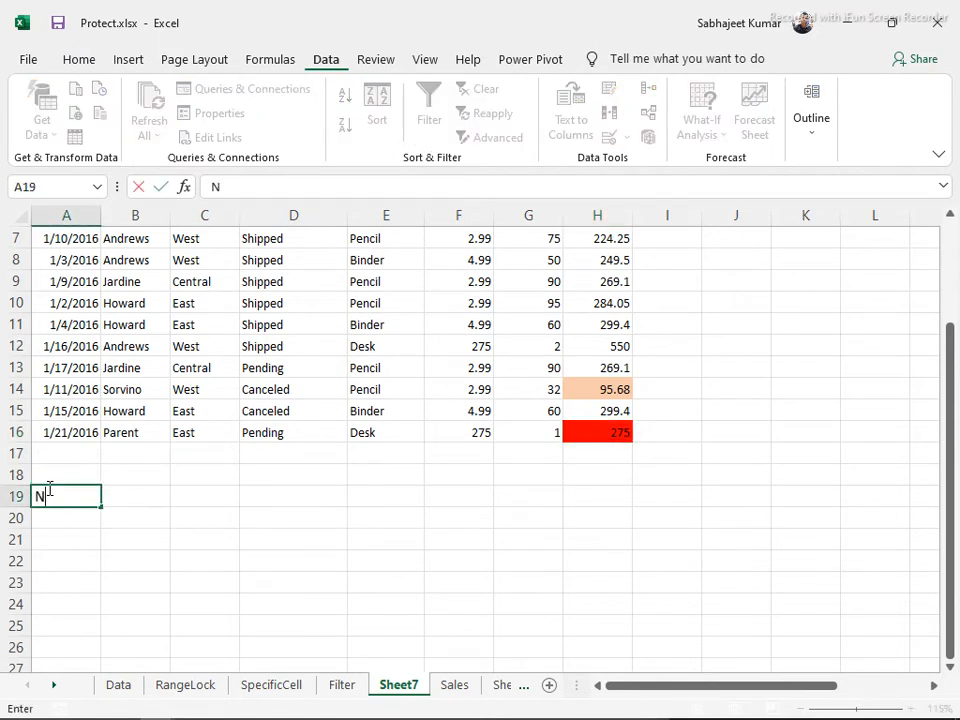
key("Escape")
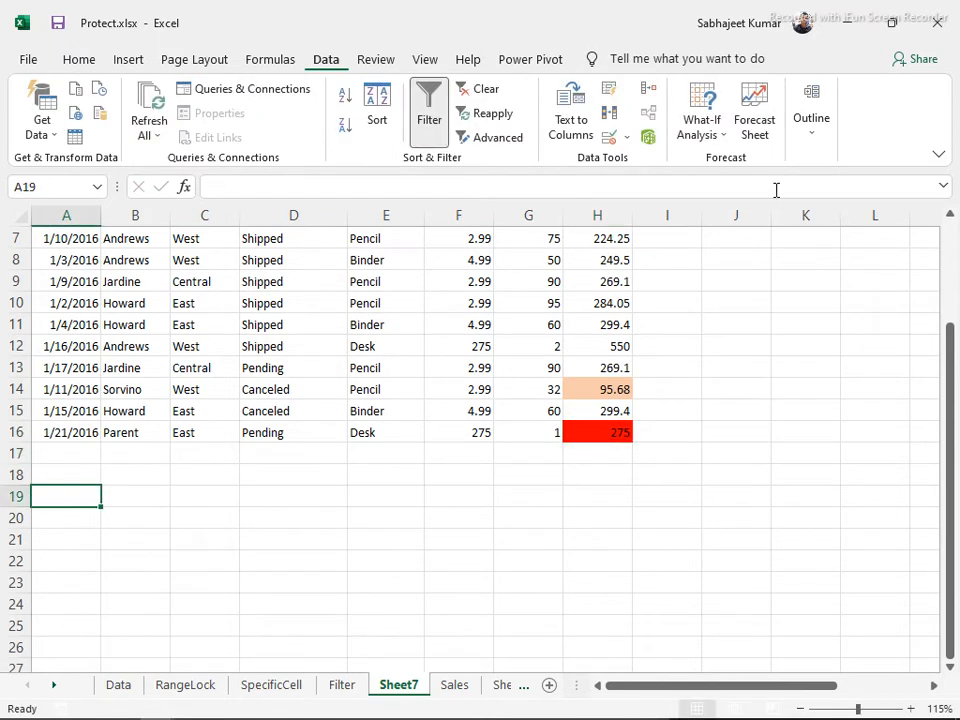
left_click(748, 316)
key("ctrl+Up")
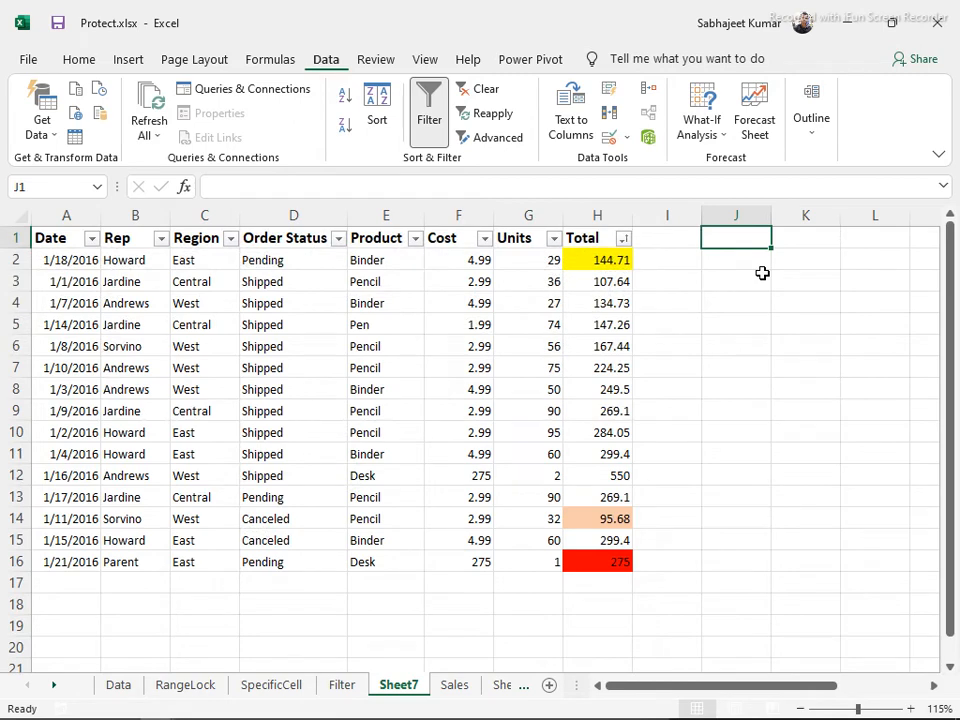
key("Right")
key("Right")
key("Right")
key("Right")
key("Right")
key("Right")
key("Left")
key("Left")
key("Left")
key("Left")
key("Left")
key("Left")
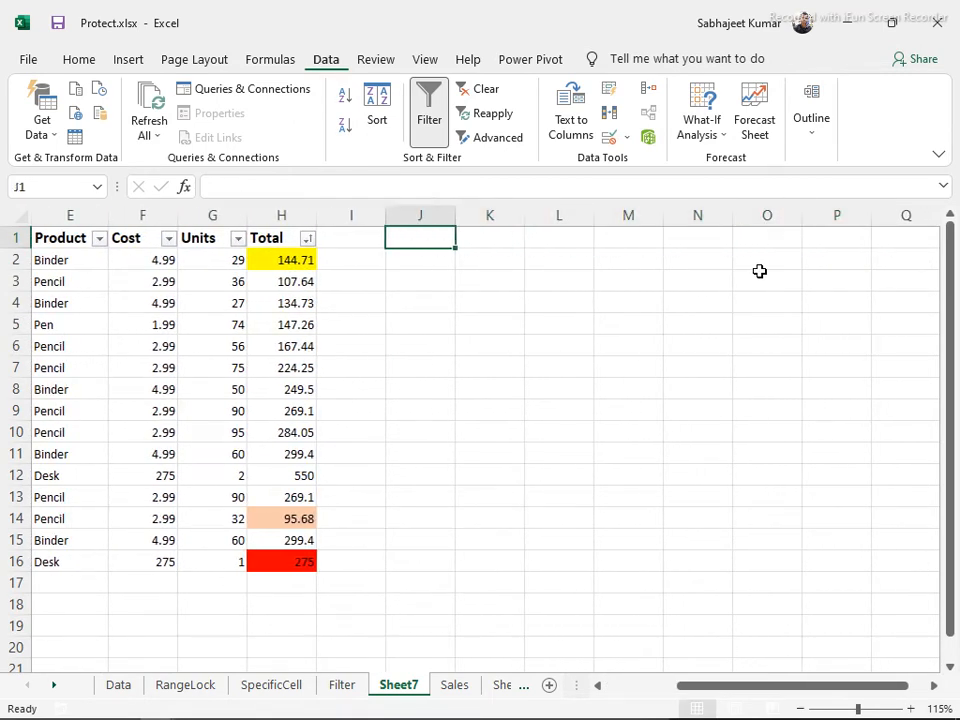
key("Right")
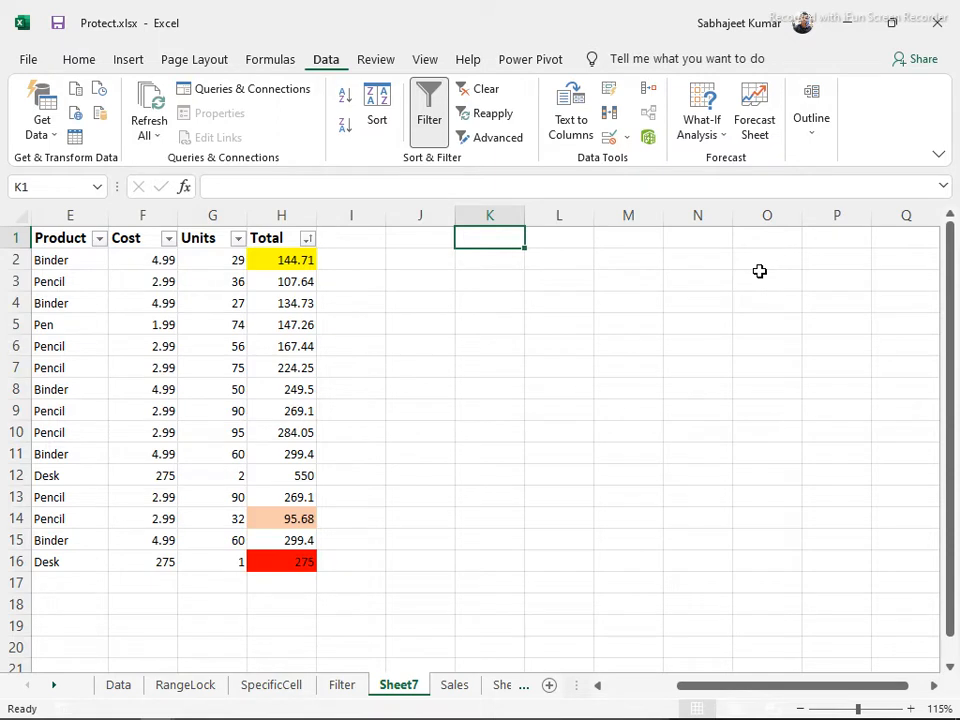
key("Left")
type("Name")
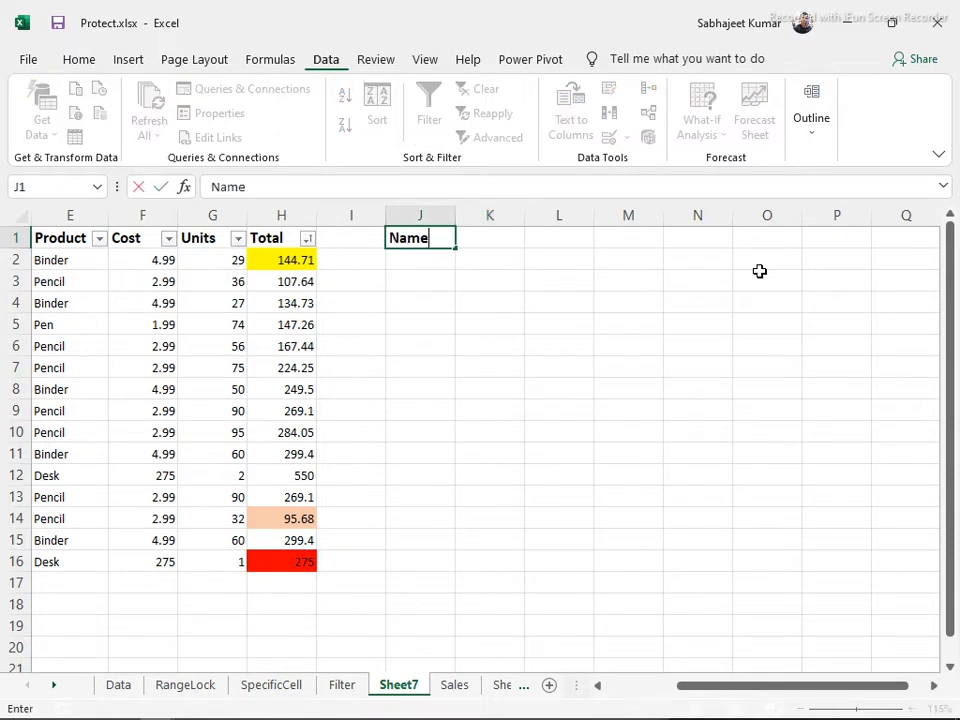
key("Tab")
Enter a sample person's full name in J2 below the heading
key("Down")
key("Left")
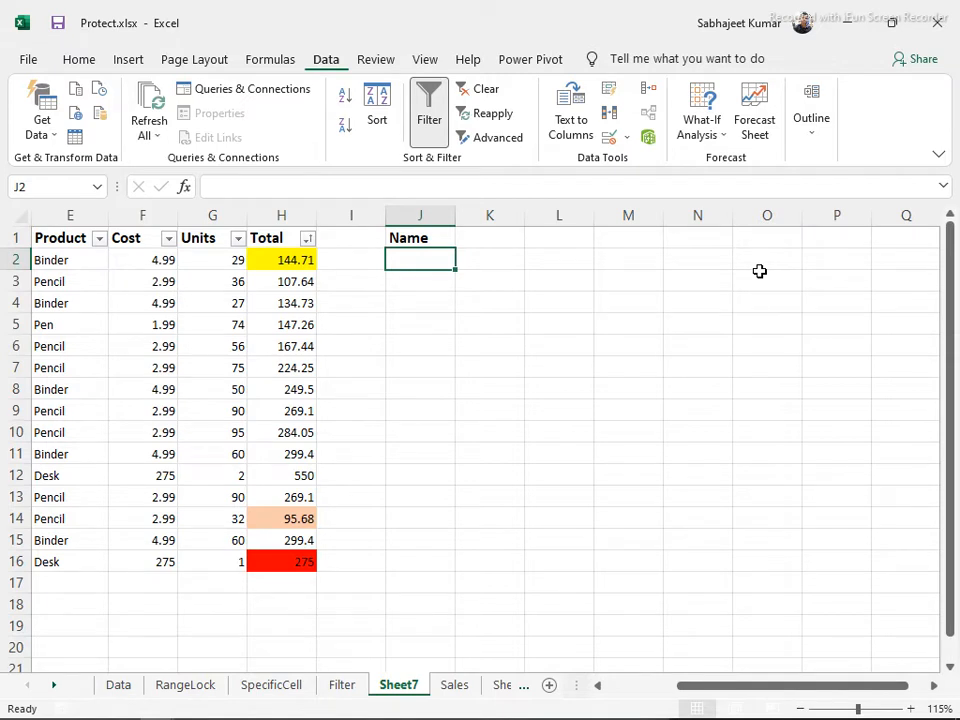
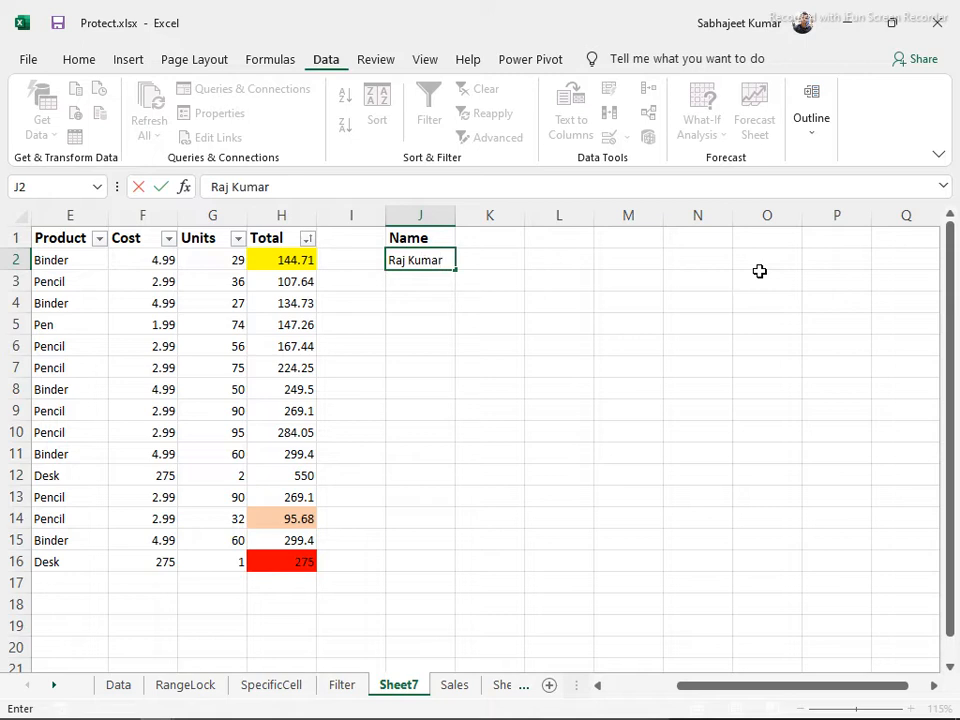
key("Return")
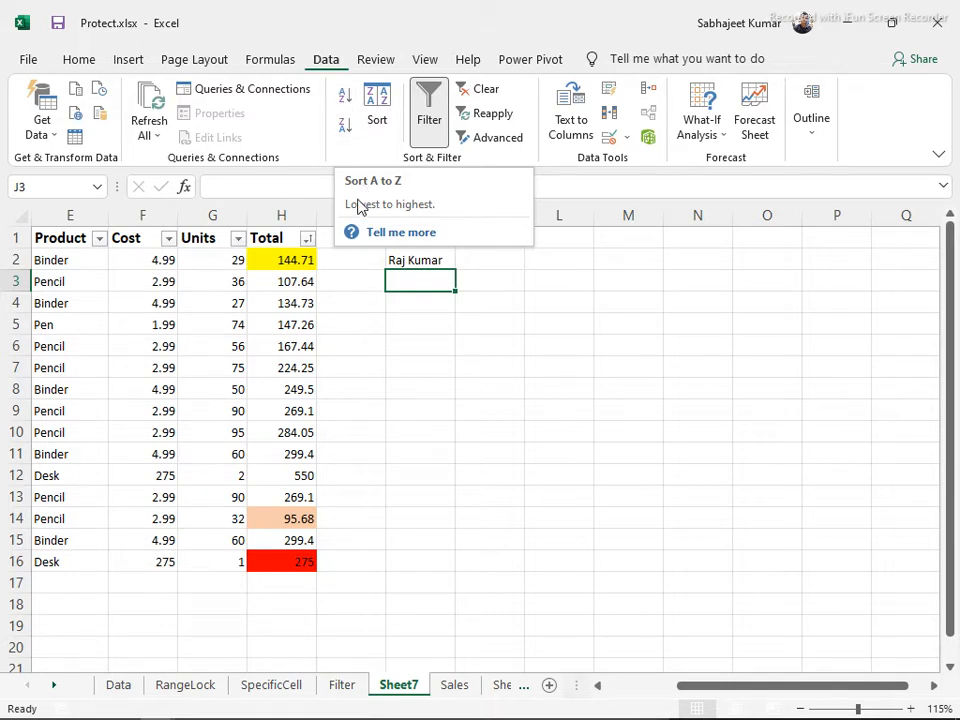
left_click(295, 256)
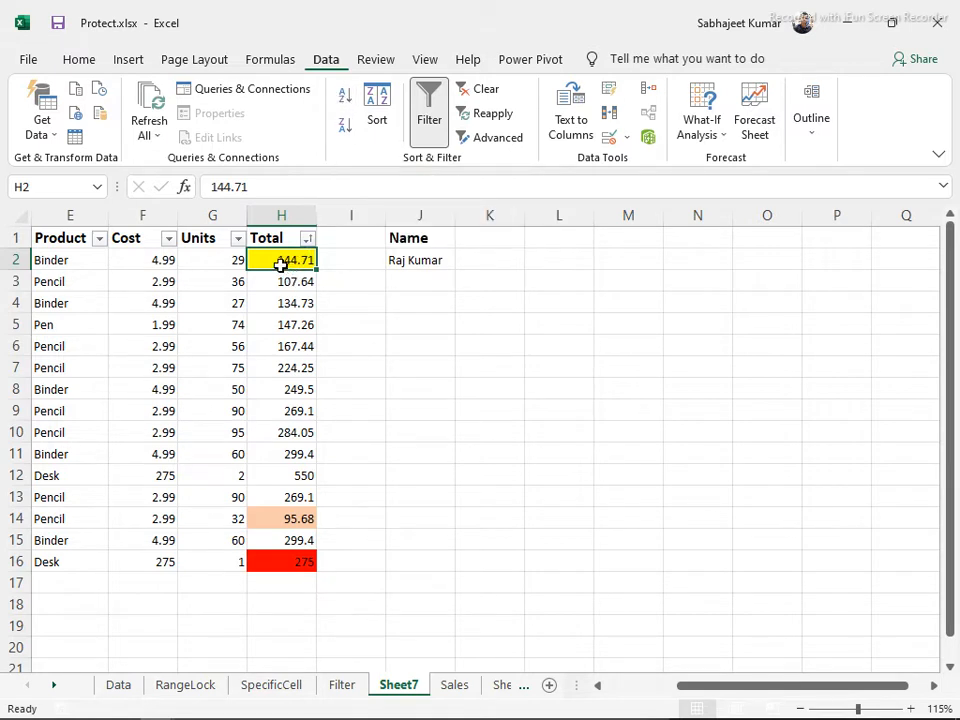
Sort by Total ascending with the Alt, A, S, A KeyTips, putting 95.68 first
left_click(279, 59)
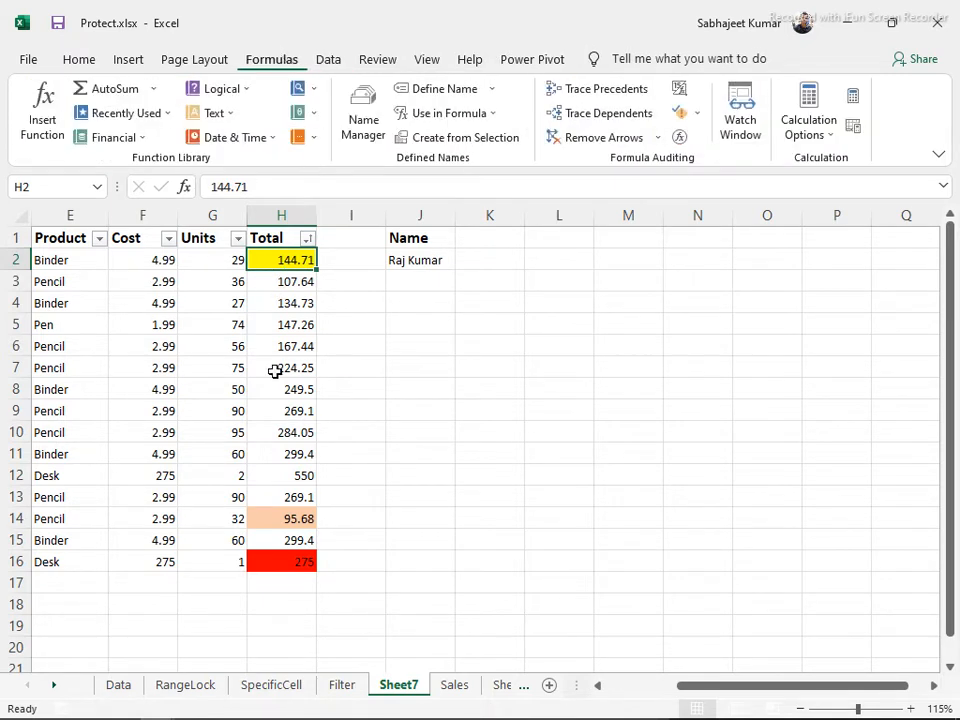
left_click(277, 316)
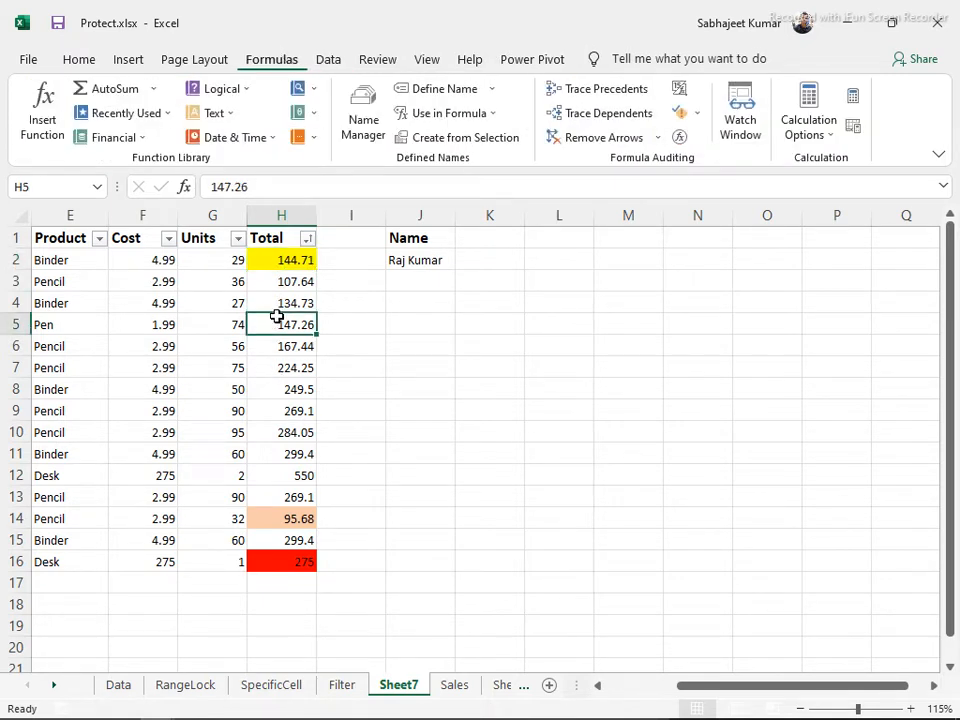
key("alt")
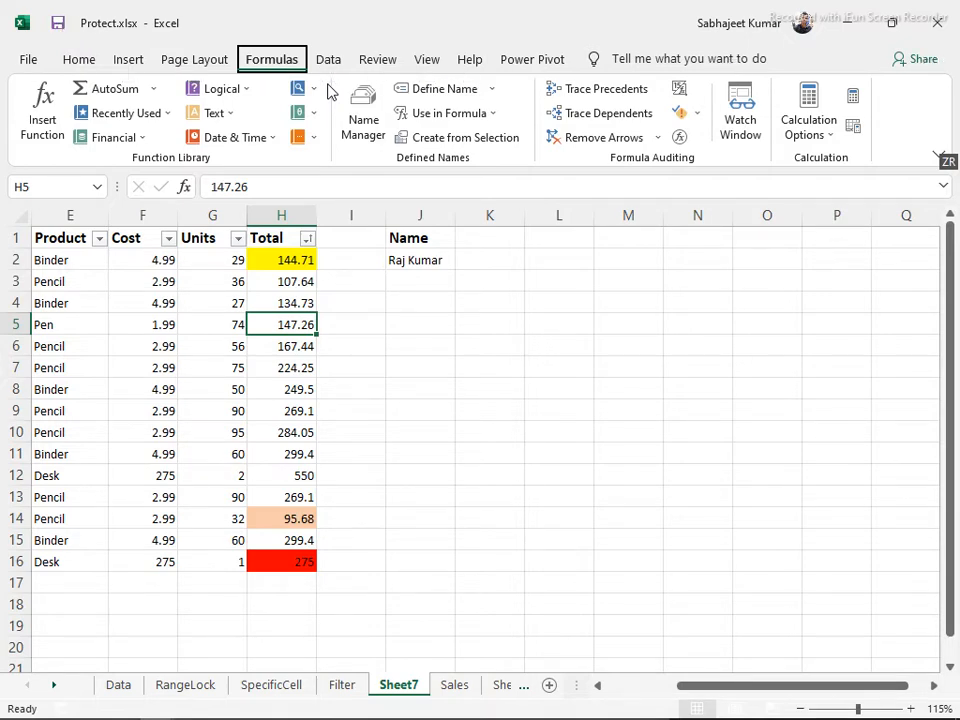
key("a")
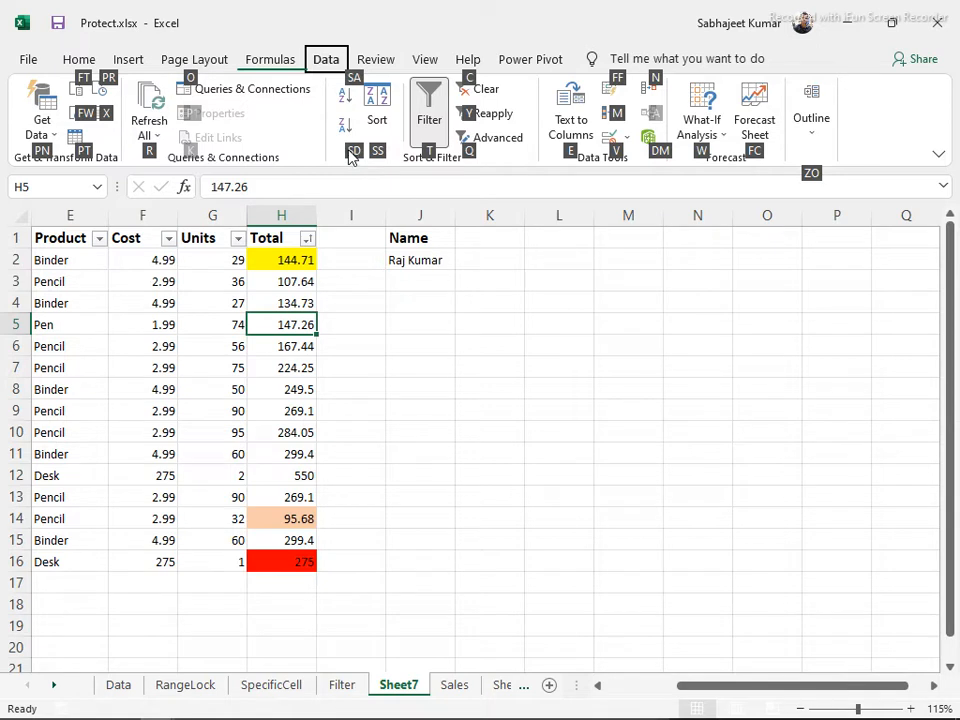
key("s")
key("a")
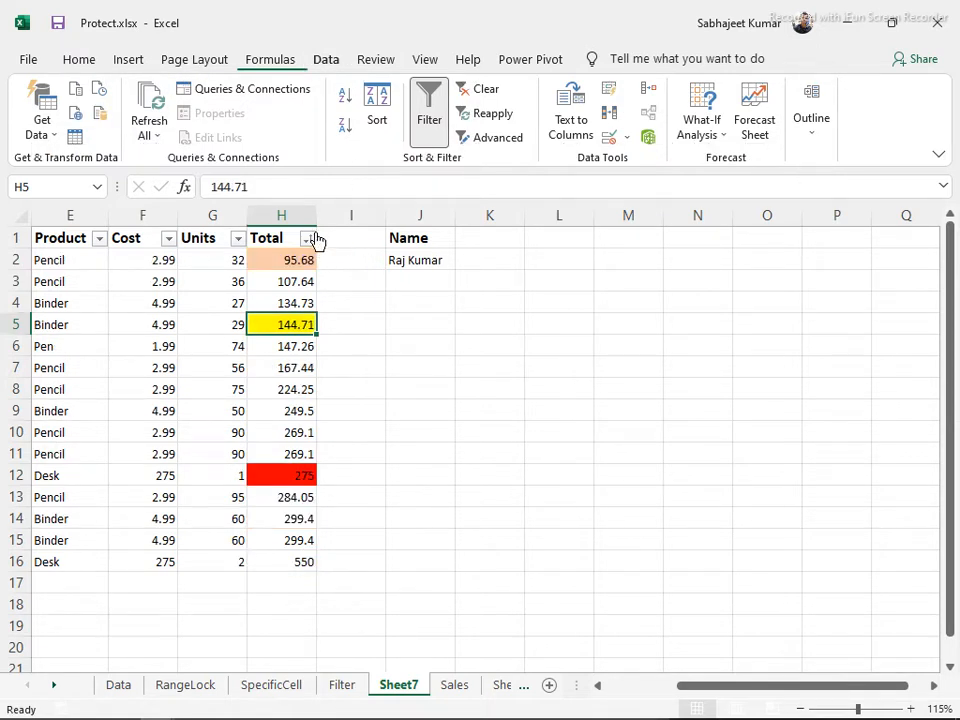
left_click(513, 262)
left_click(550, 242)
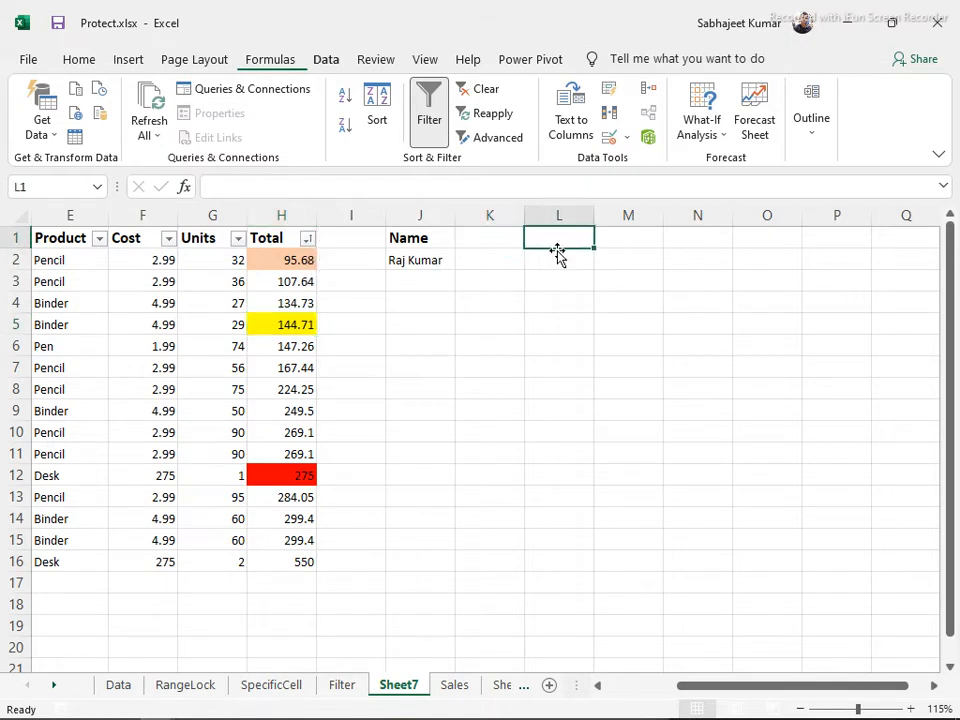
Enter the note 'Alt A' in L1 and review the Data tab KeyTips
type("Alt ")
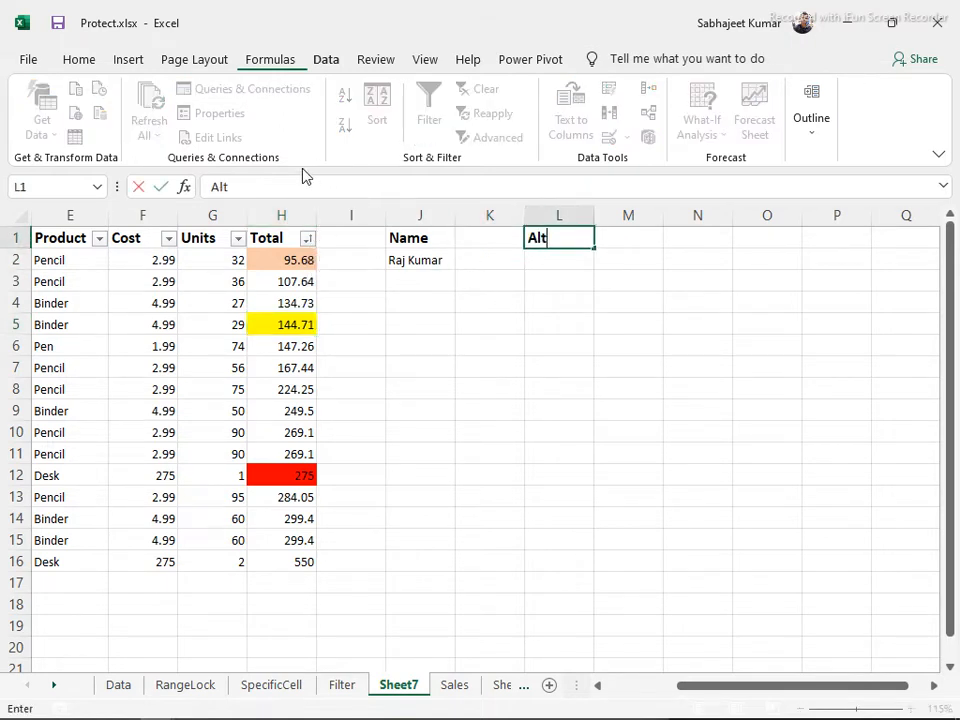
type("A")
key("Return")
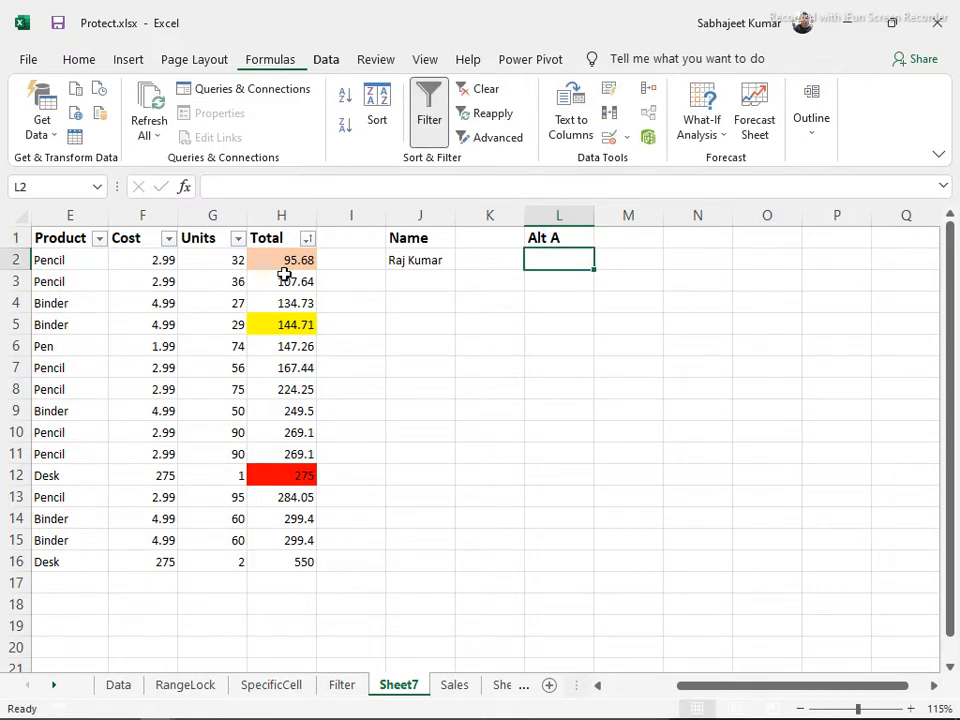
left_click(283, 325)
key("alt")
key("a")
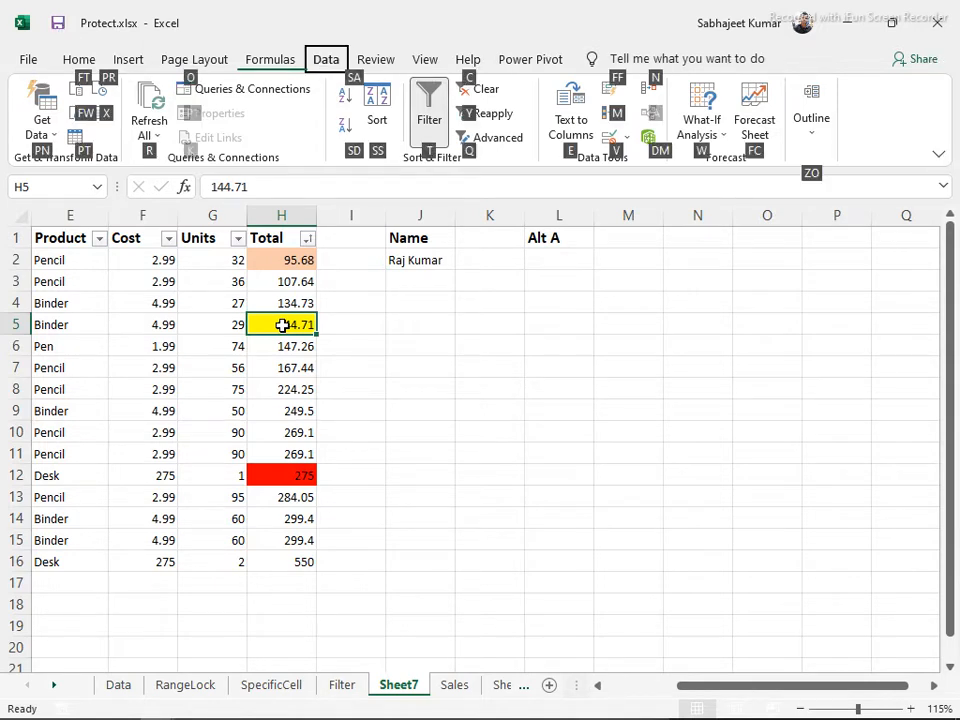
key("Escape")
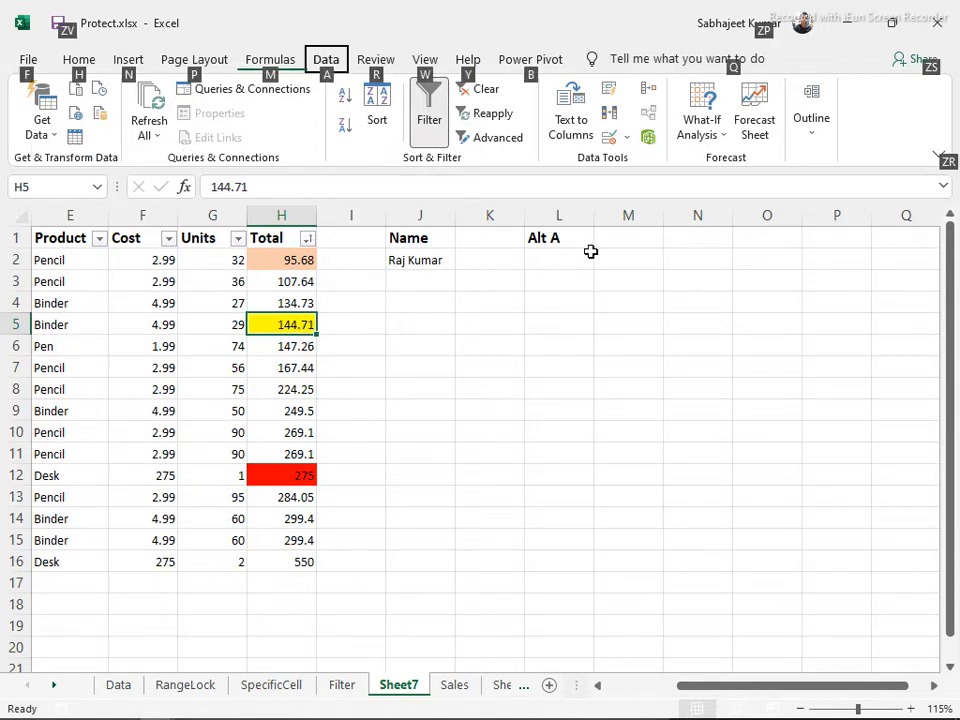
Enter the note 'SA, SD' in M1 and select both notes in L1:M1
left_click(615, 234)
type("Sa")
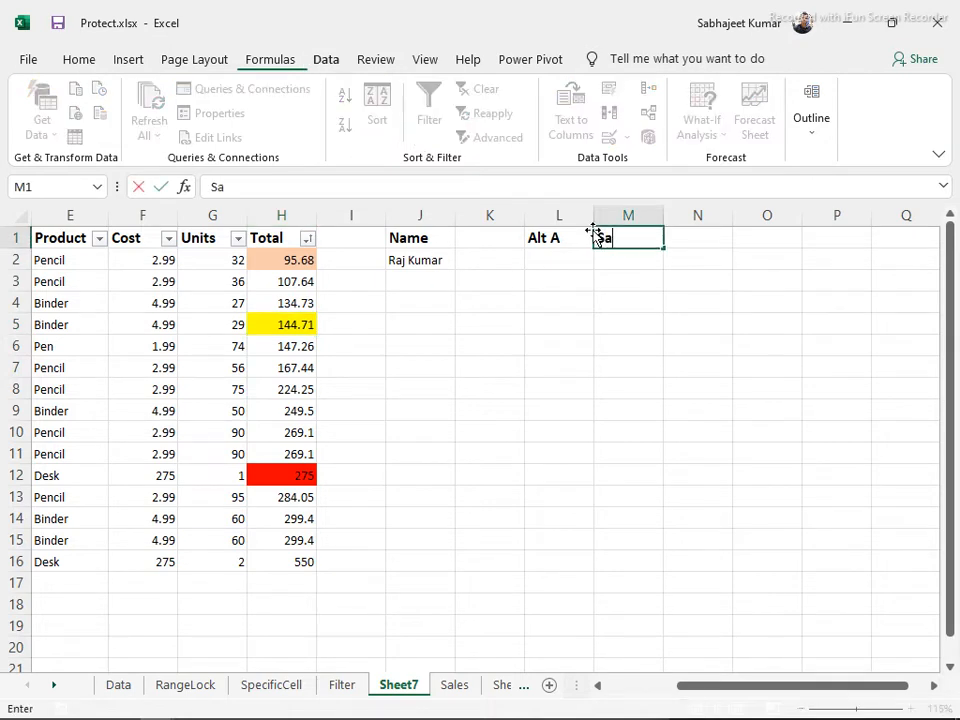
key("BackSpace")
type("A, SD")
key("Return")
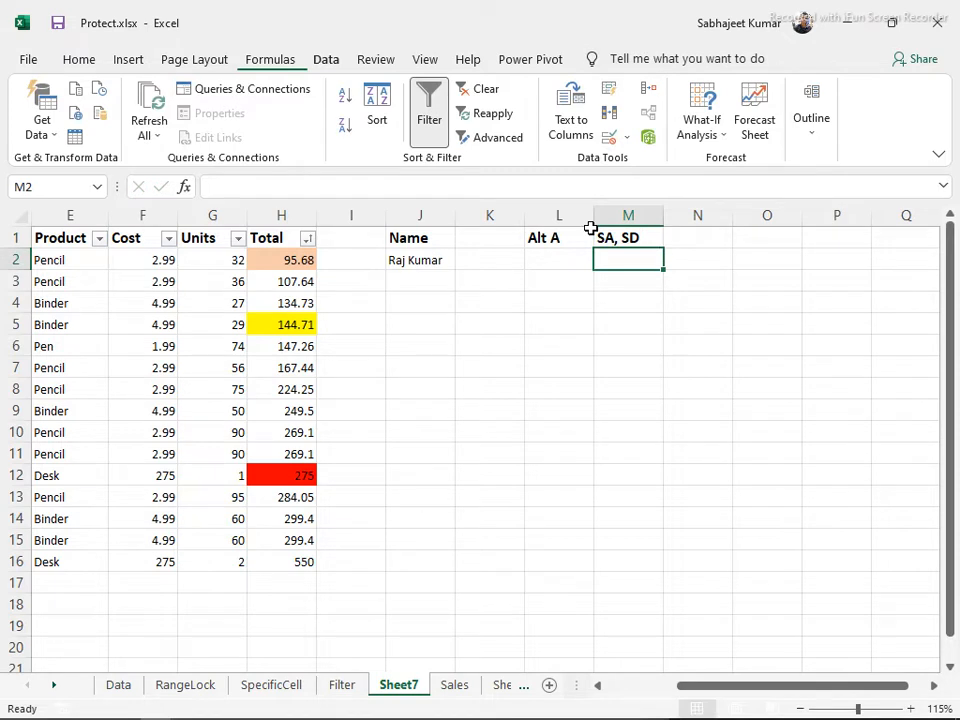
left_click_drag(540, 236, 615, 236)
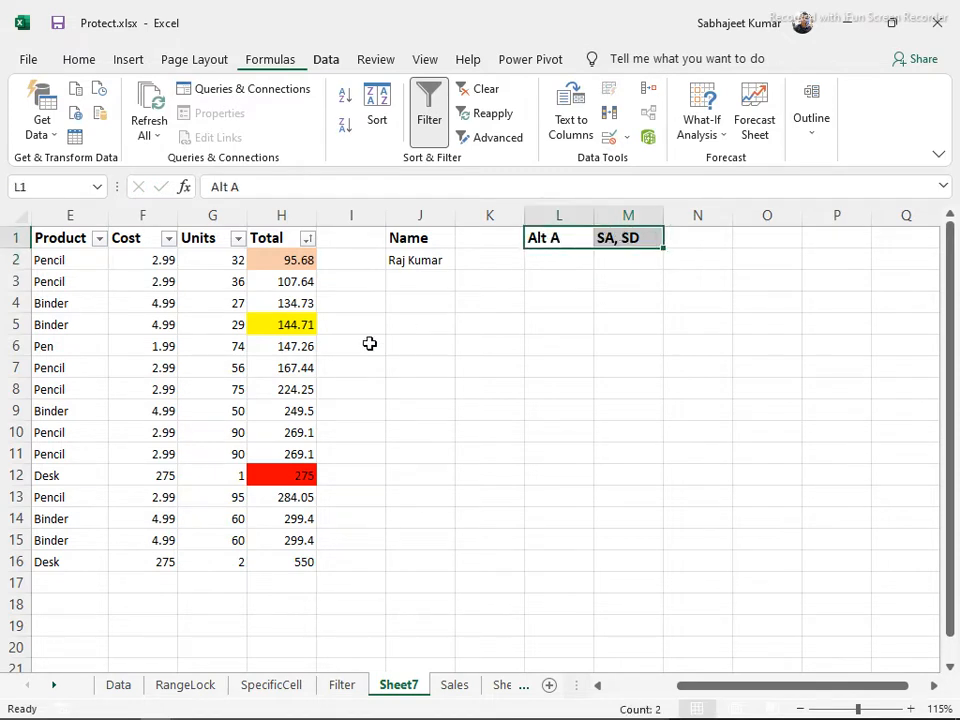
left_click(270, 304)
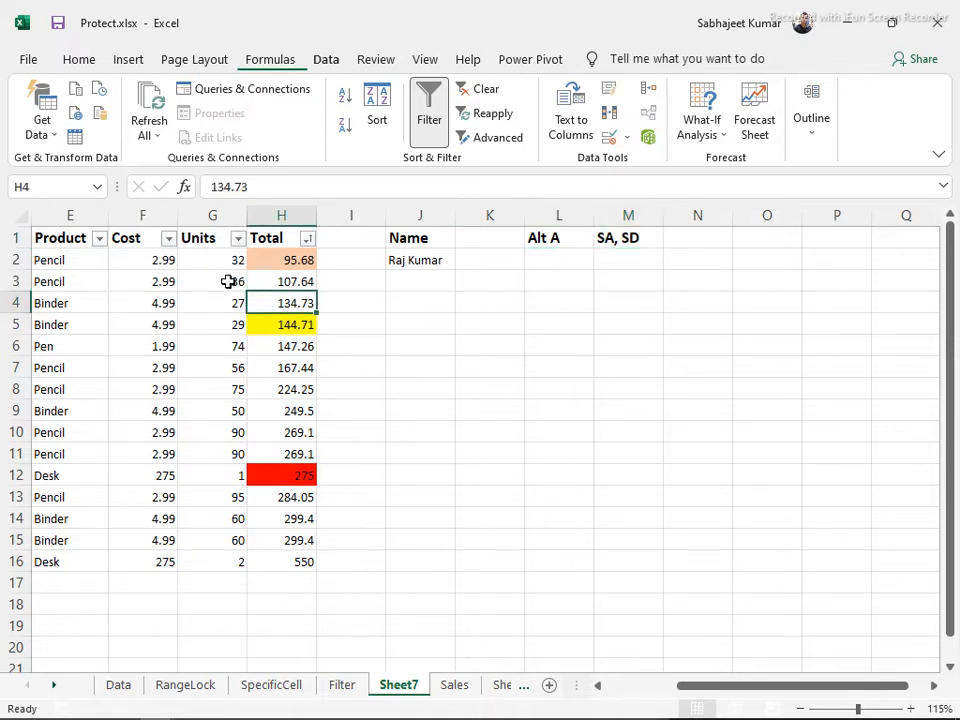
Sort by Units with Alt+A, S, A, then Alt+A, S, D, leaving 95 on top
left_click(229, 299)
key("alt+a")
key("s")
key("a")
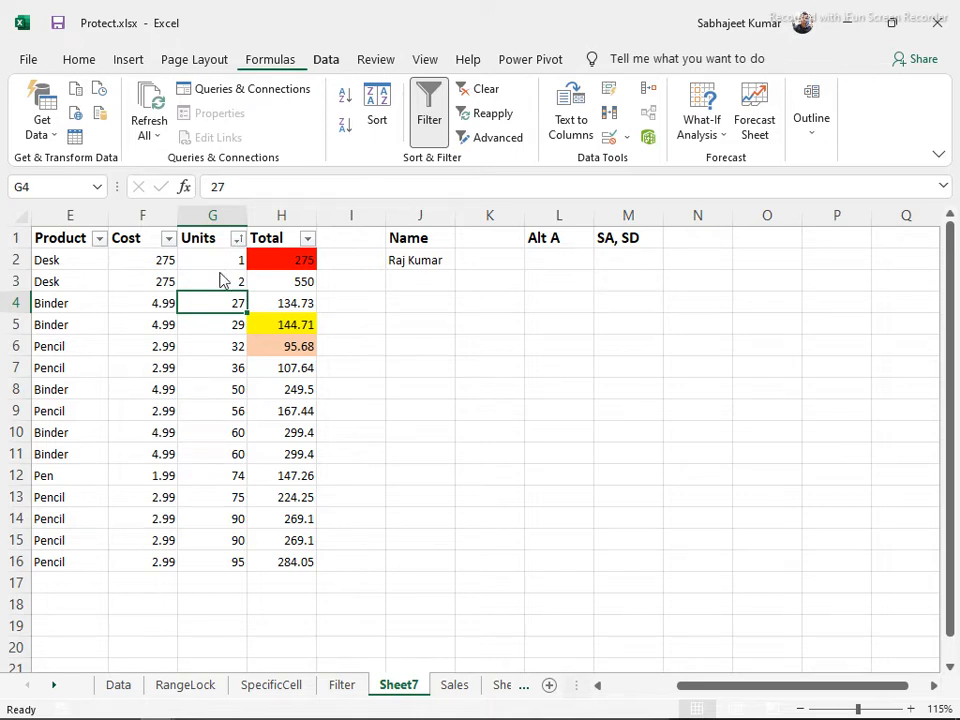
key("alt+a")
key("s")
key("d")
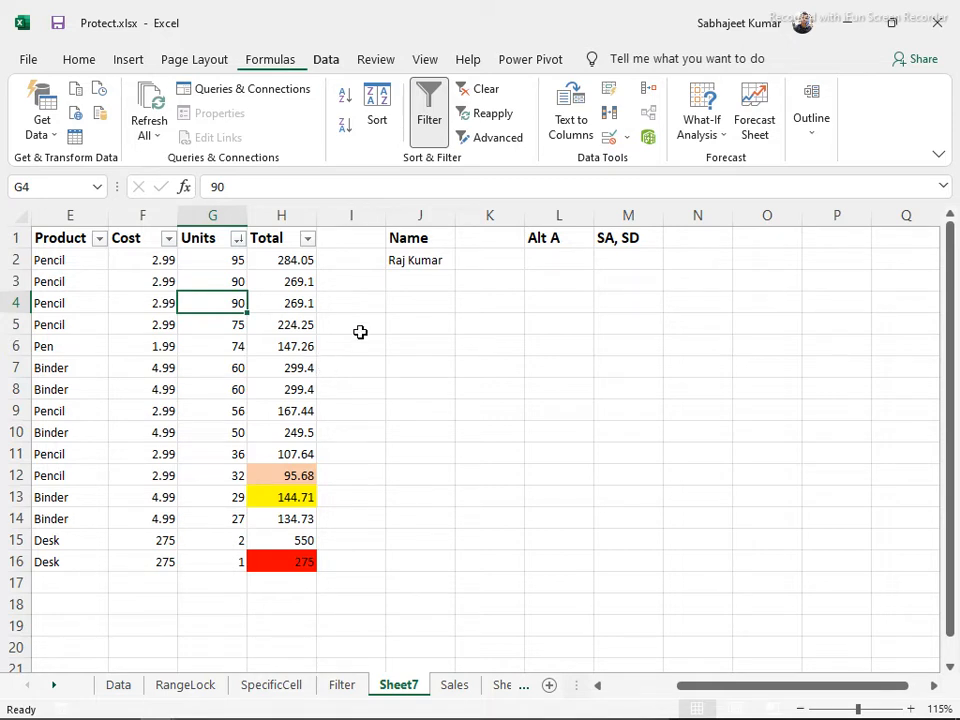
left_click(445, 242)
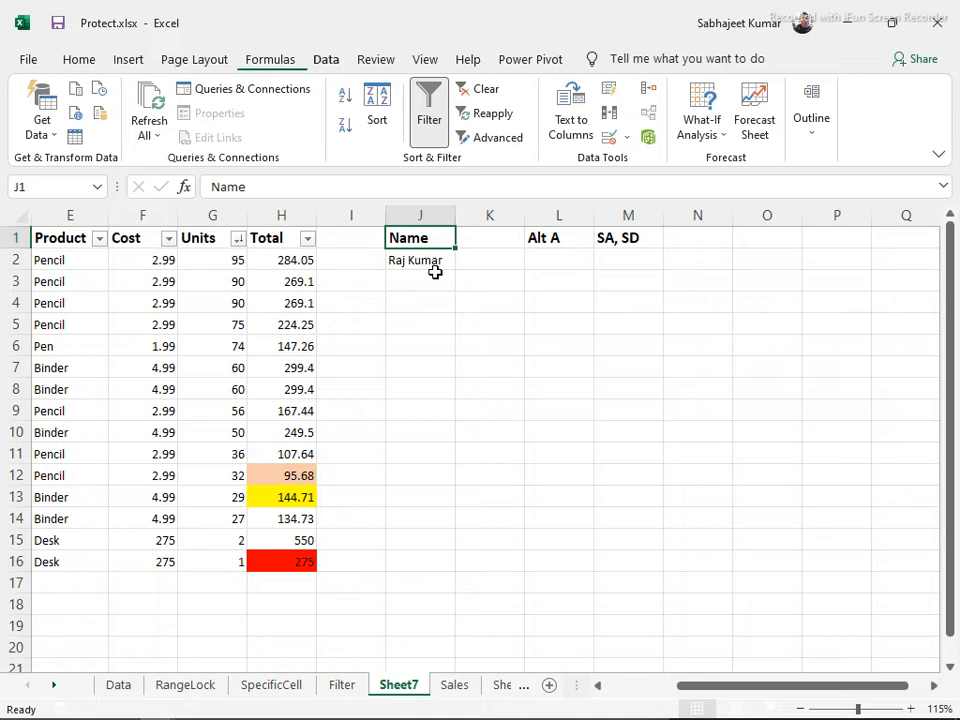
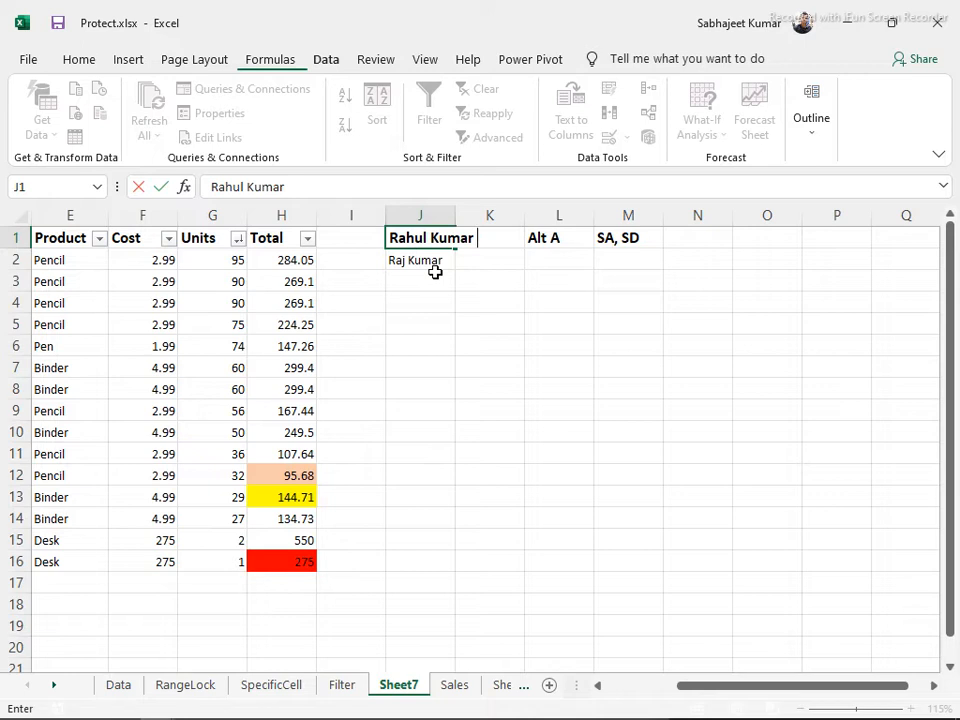
Replace J1 with a person's full name and remove its bold formatting
key("ctrl+Return")
key("ctrl+b")
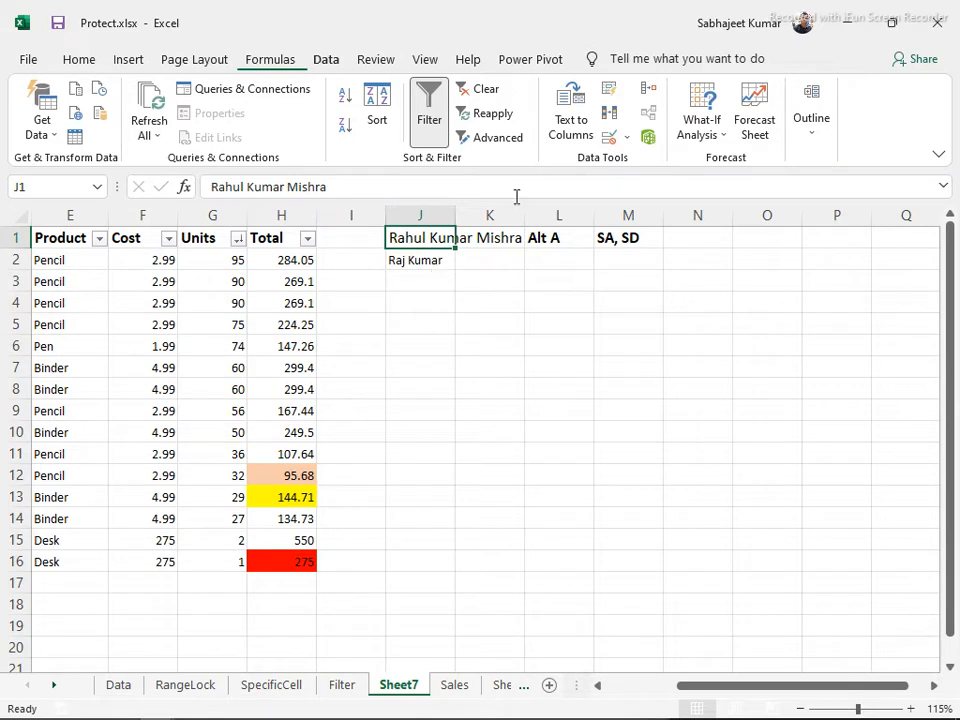
Move the Alt A and SA, SD note columns from L:M to P:Q
left_click_drag(555, 216, 615, 216)
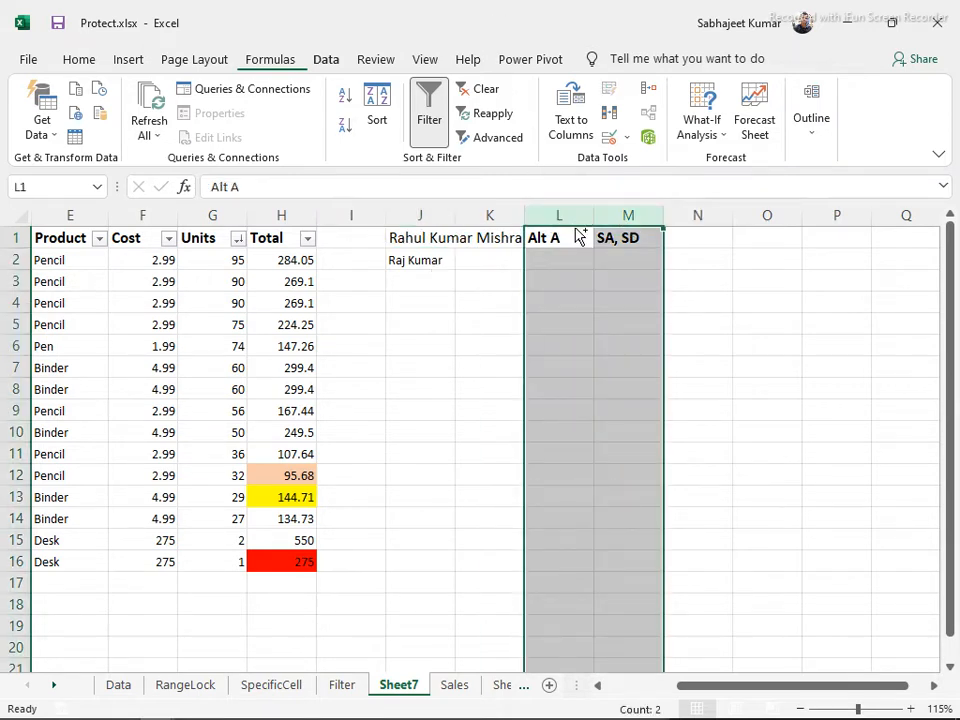
key("ctrl+c")
left_click(810, 241)
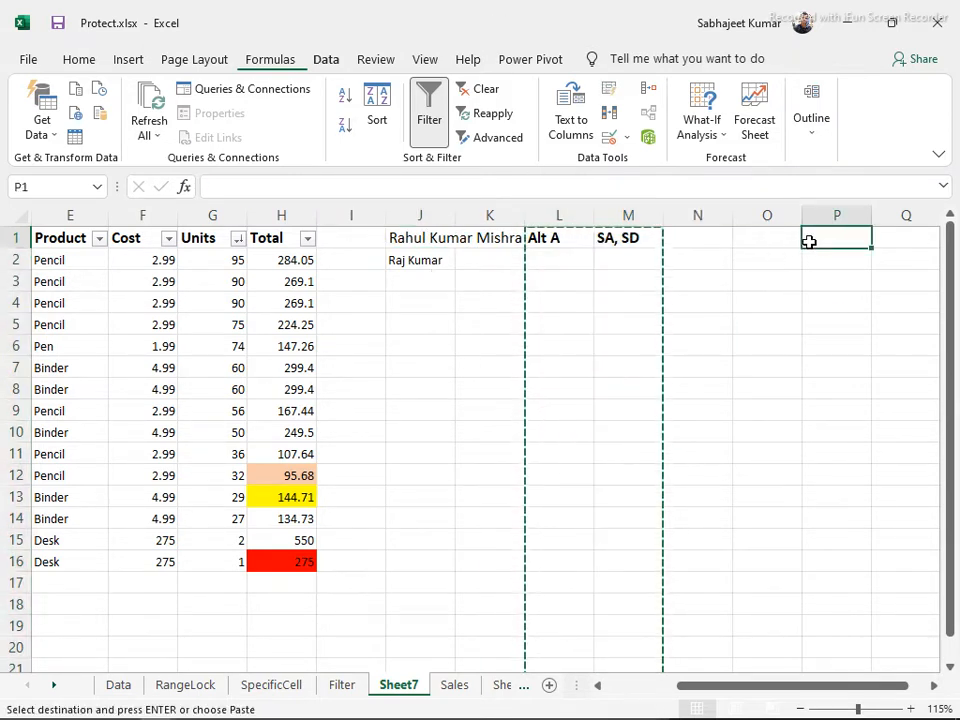
key("Return")
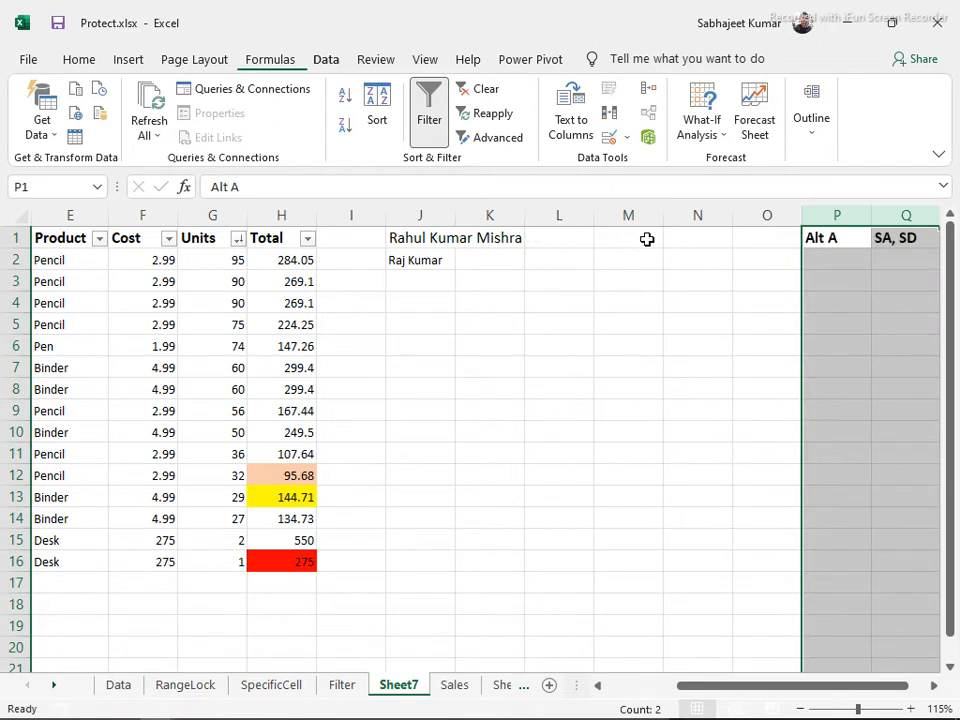
Autofit column J to fit the full name
double_click(456, 216)
left_click(440, 260)
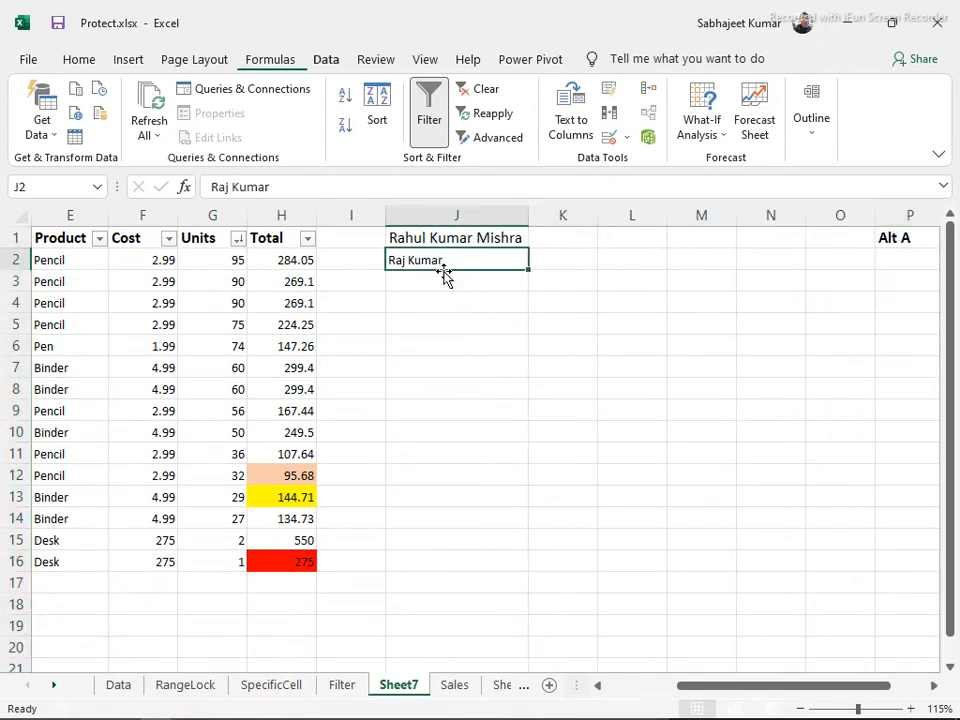
left_click(443, 285)
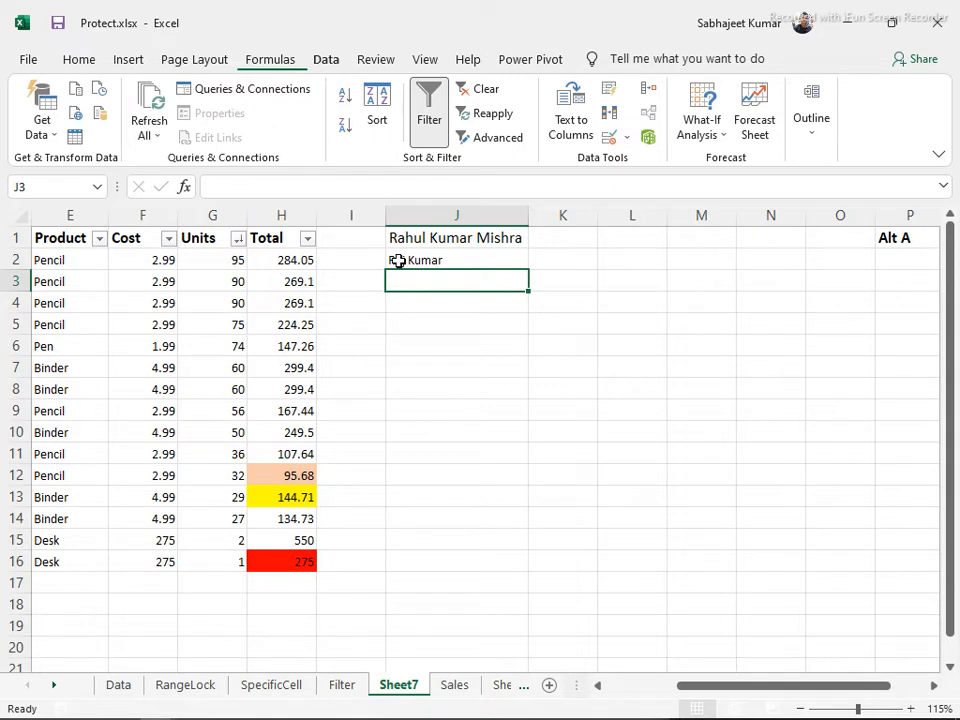
Enter another person's full name in J3 and inspect the entries in J1 to J3
type("Donal Trum")
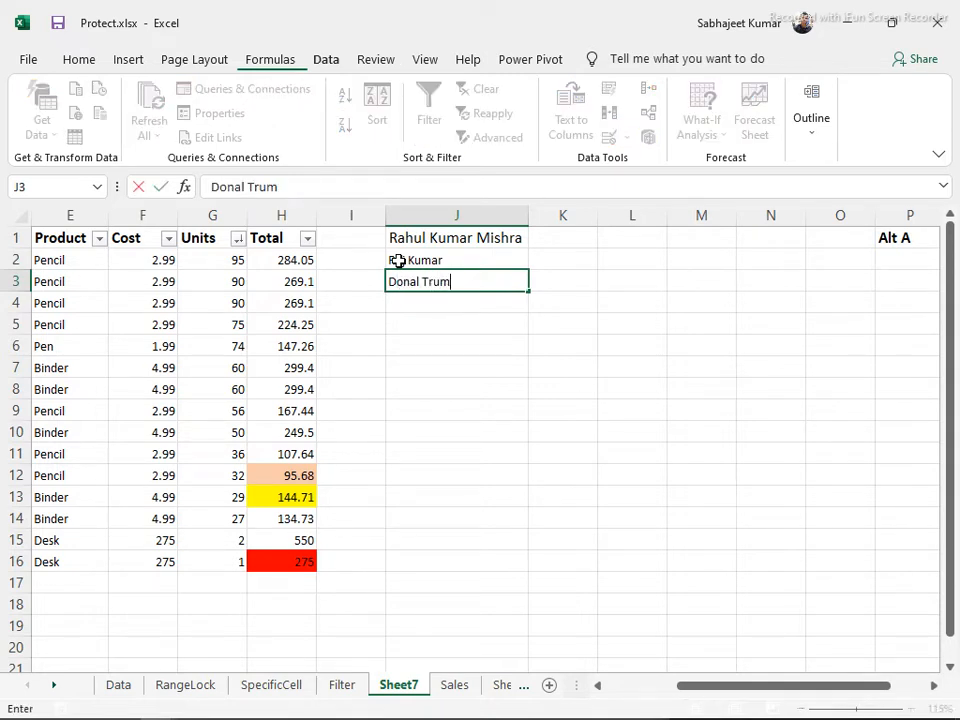
type("p")
key("Return")
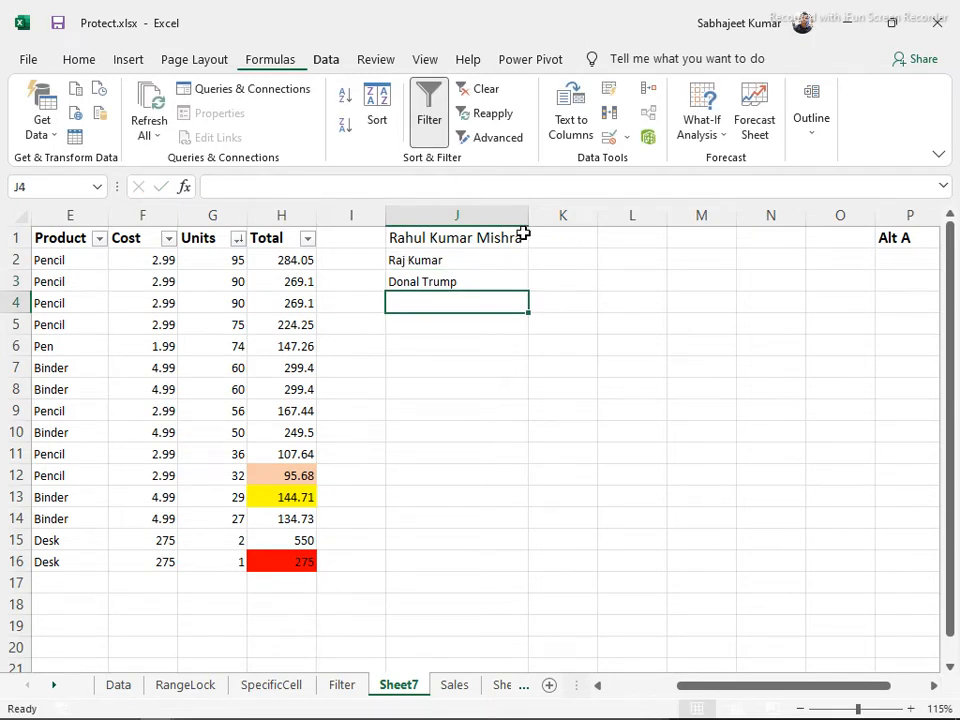
left_click(455, 238)
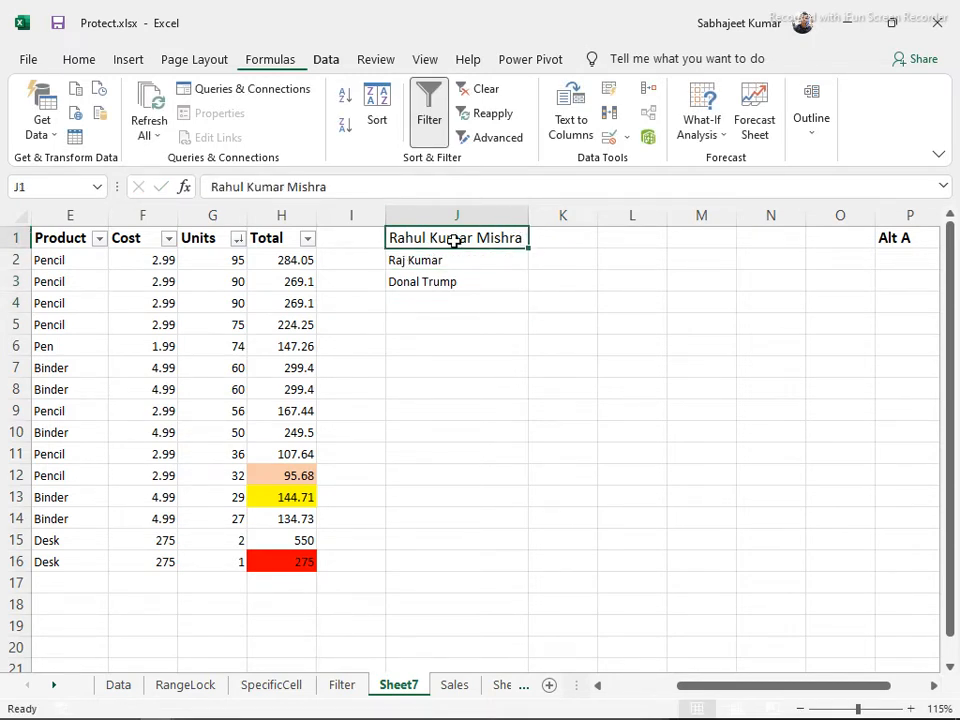
double_click(241, 187)
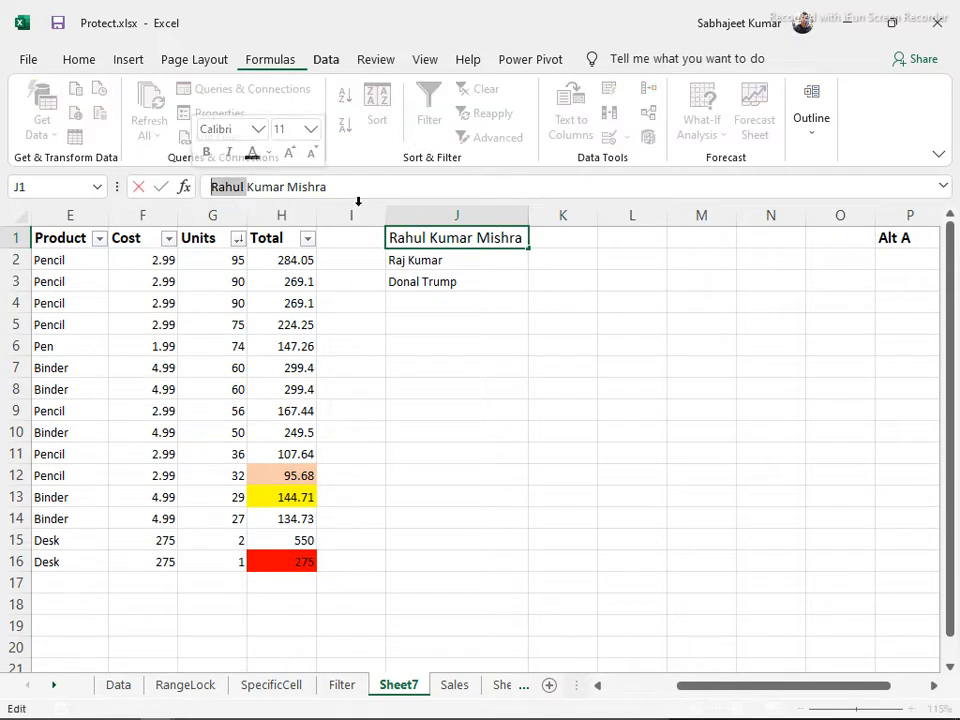
left_click(416, 262)
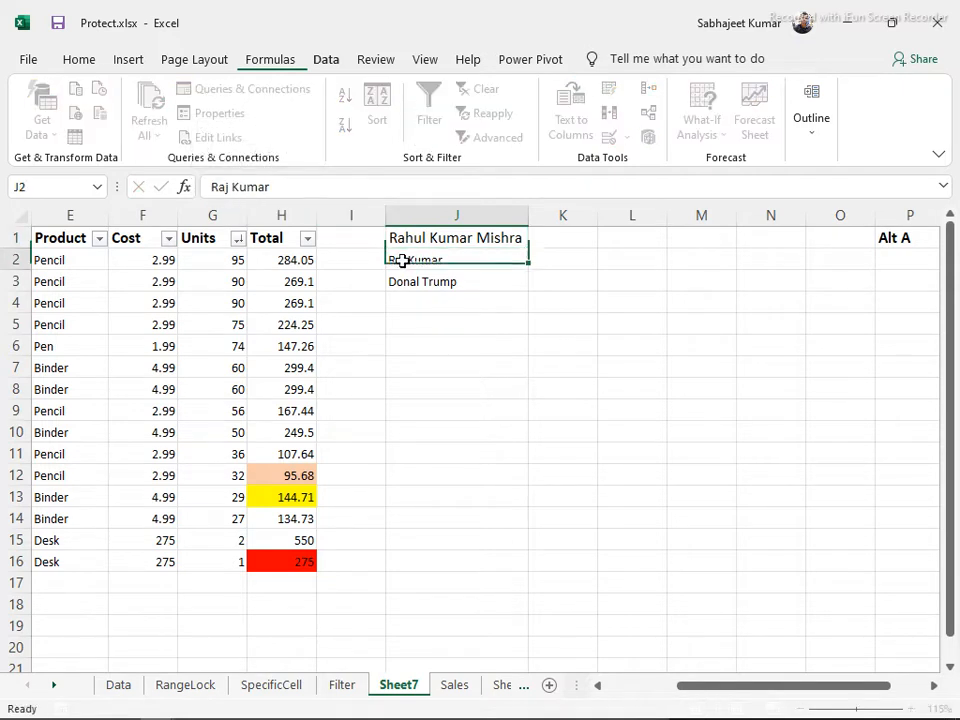
left_click(216, 186)
left_click(418, 283)
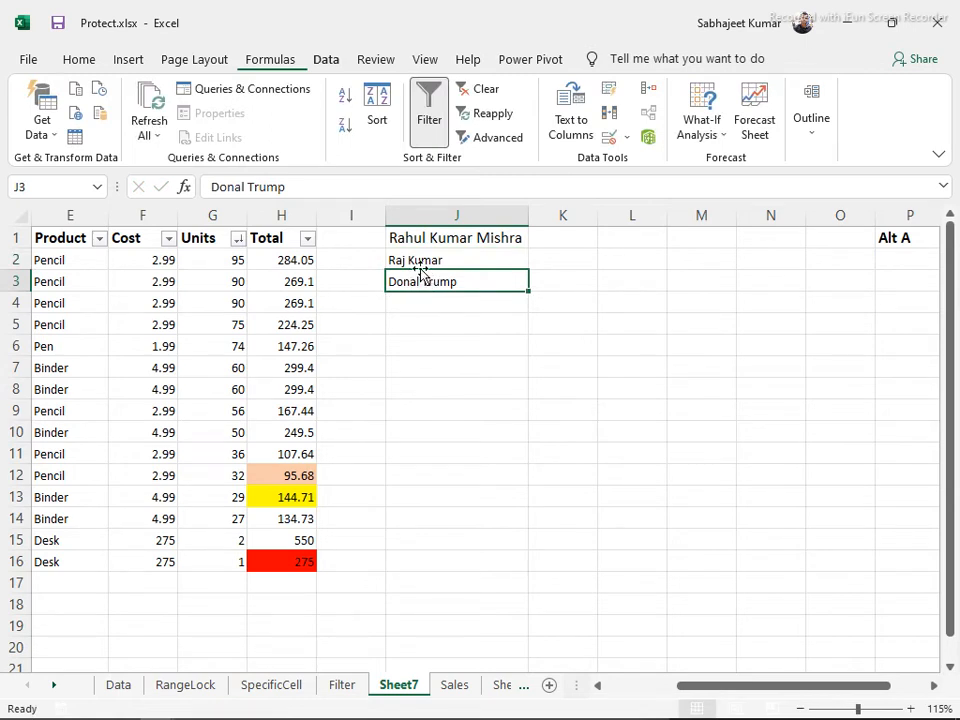
Review the three names in J1, J2 and J3, then select the whole of column J
left_click(440, 239)
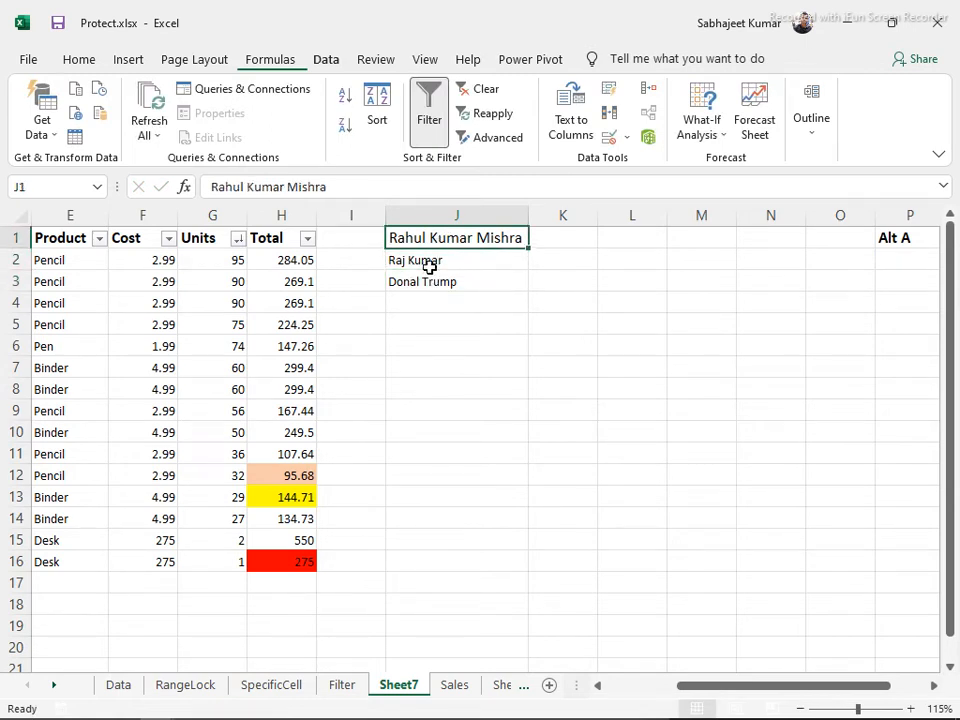
left_click(429, 262)
left_click(433, 281)
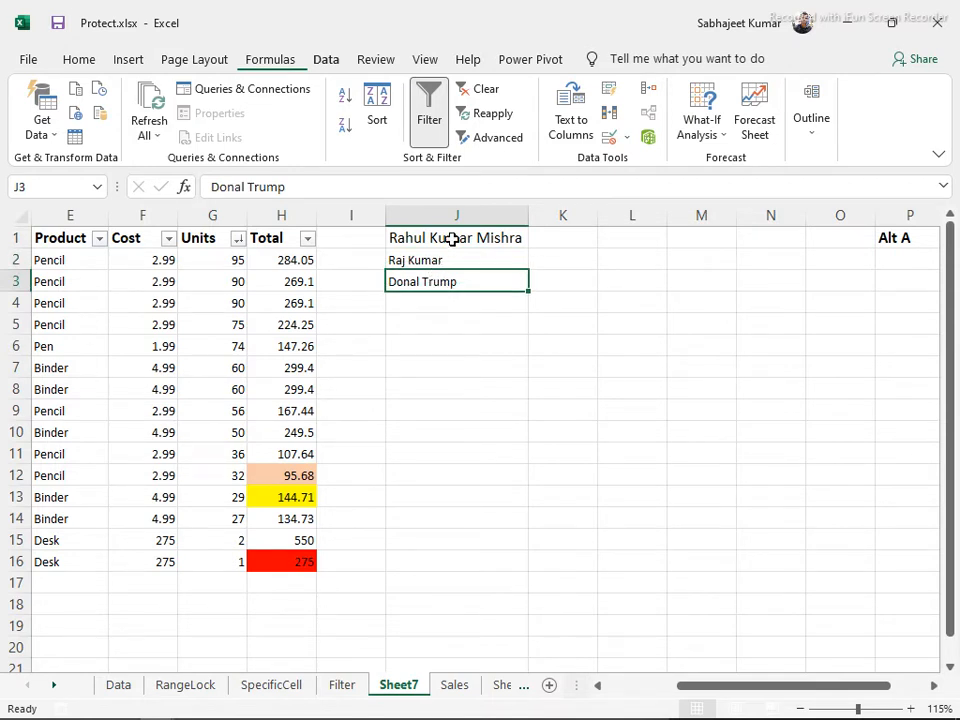
left_click(439, 239)
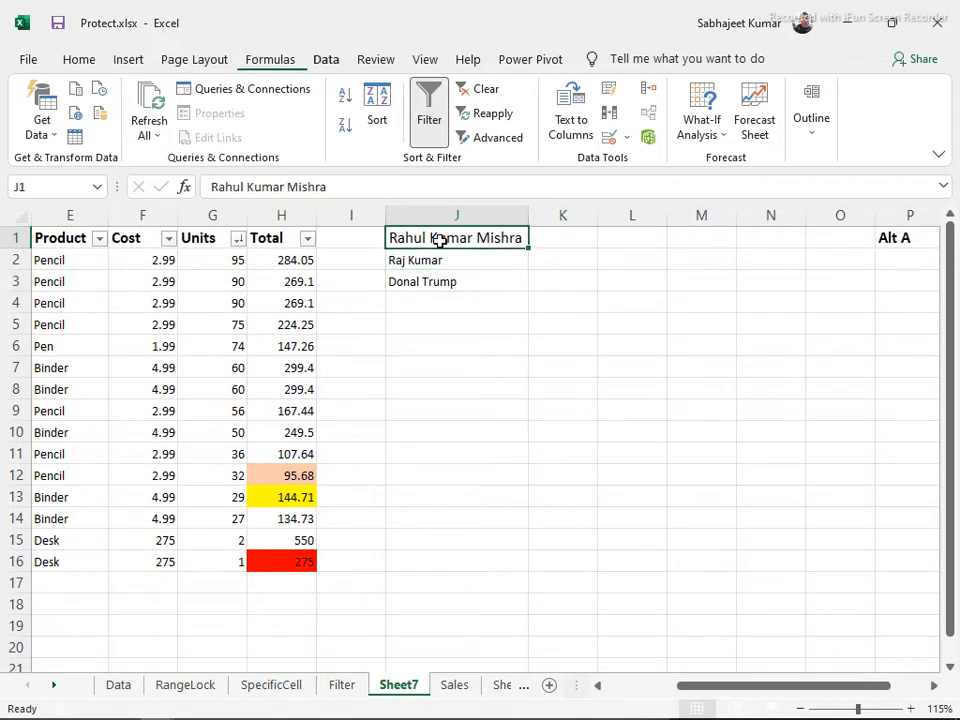
left_click(433, 215)
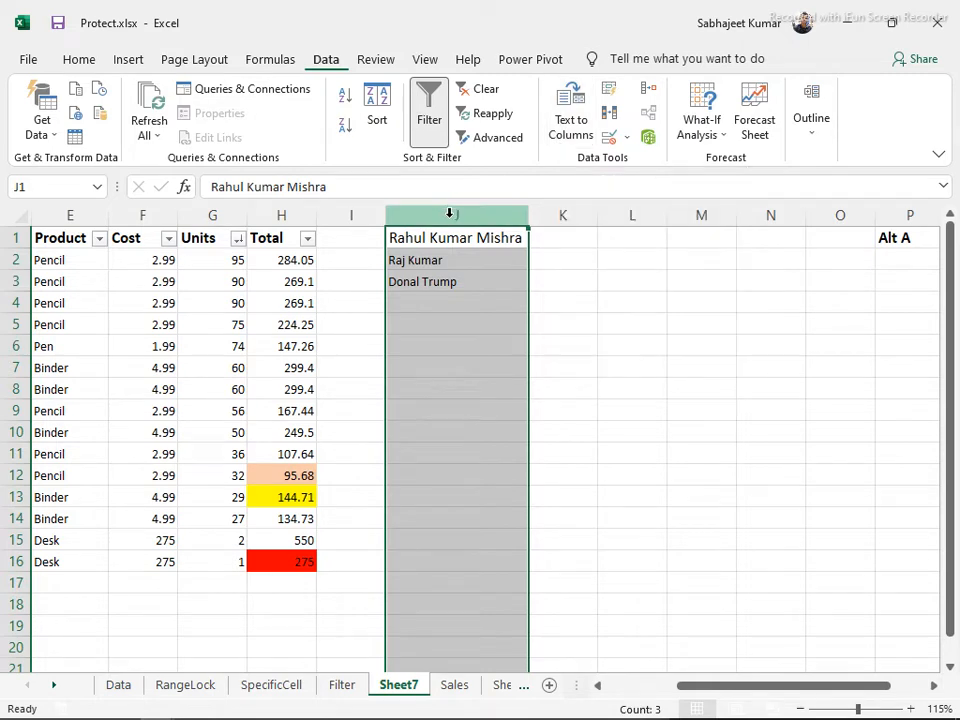
Start Text to Columns on column J with Fixed width as the data type, back at Step 1
left_click(566, 103)
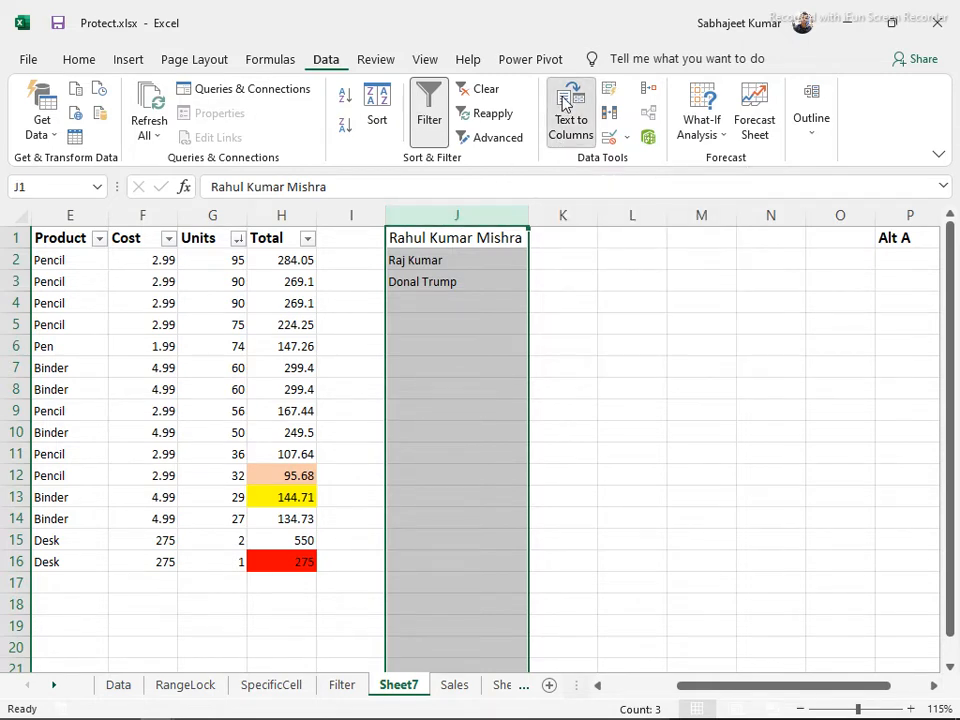
left_click_drag(456, 246, 705, 180)
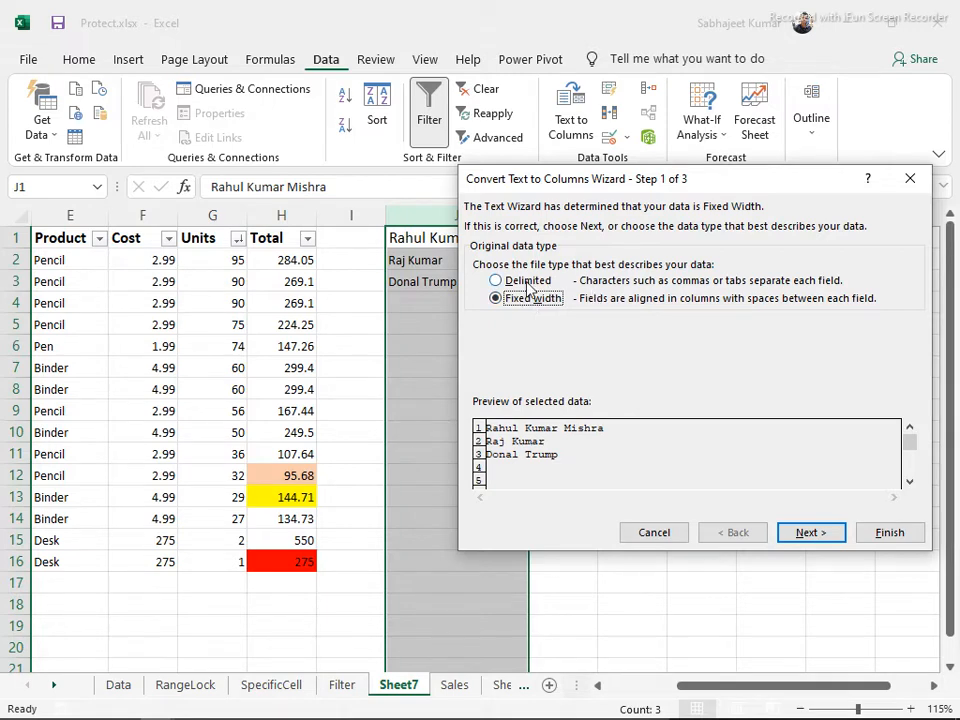
left_click(529, 284)
left_click(533, 300)
left_click(804, 534)
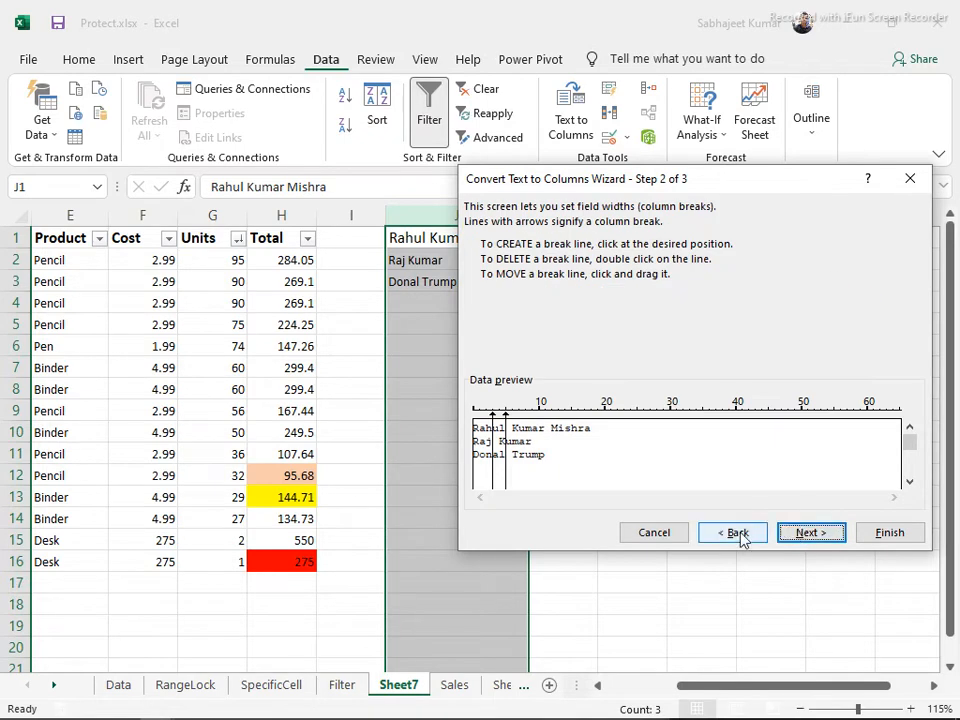
left_click(718, 542)
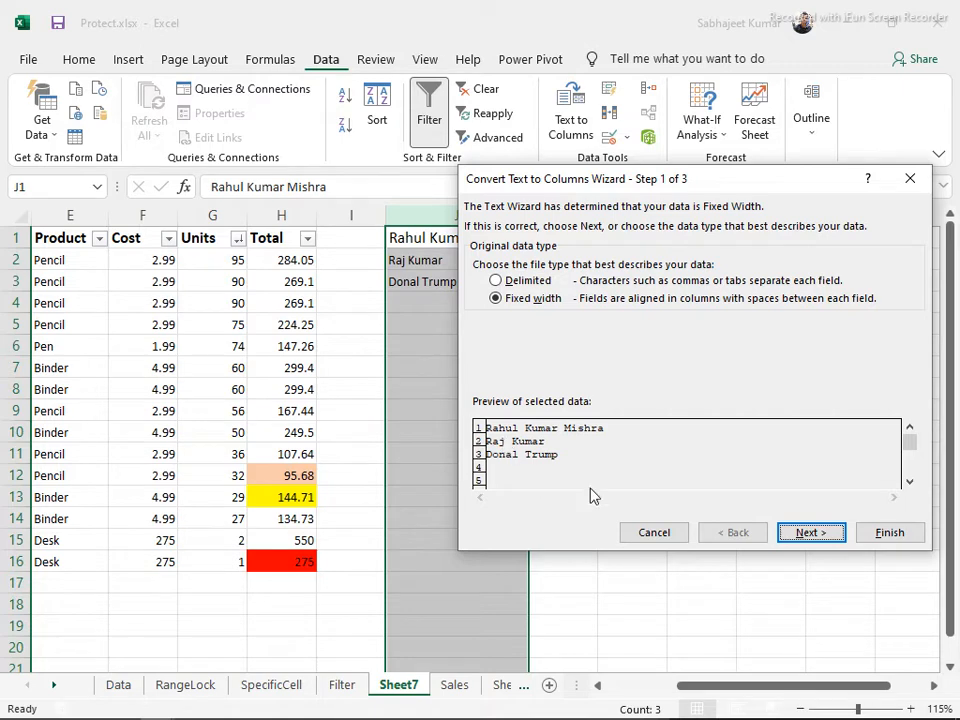
Place a single fixed-width column break after the first three characters of the names
left_click(792, 540)
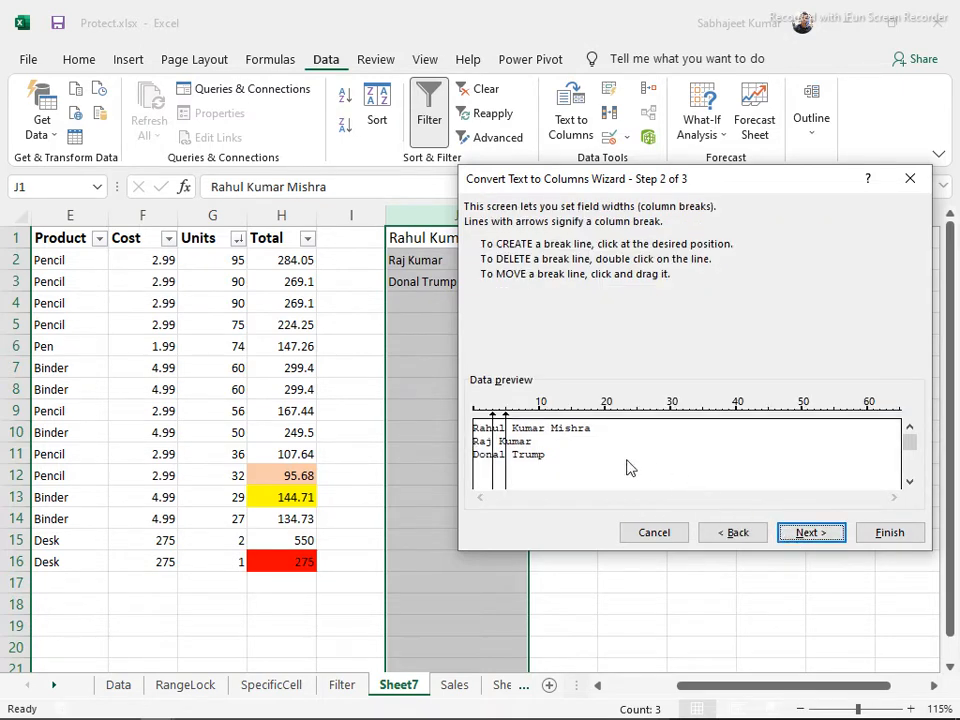
left_click(506, 471)
left_click(507, 471)
left_click(509, 473)
left_click(512, 475)
double_click(513, 475)
double_click(492, 471)
double_click(507, 476)
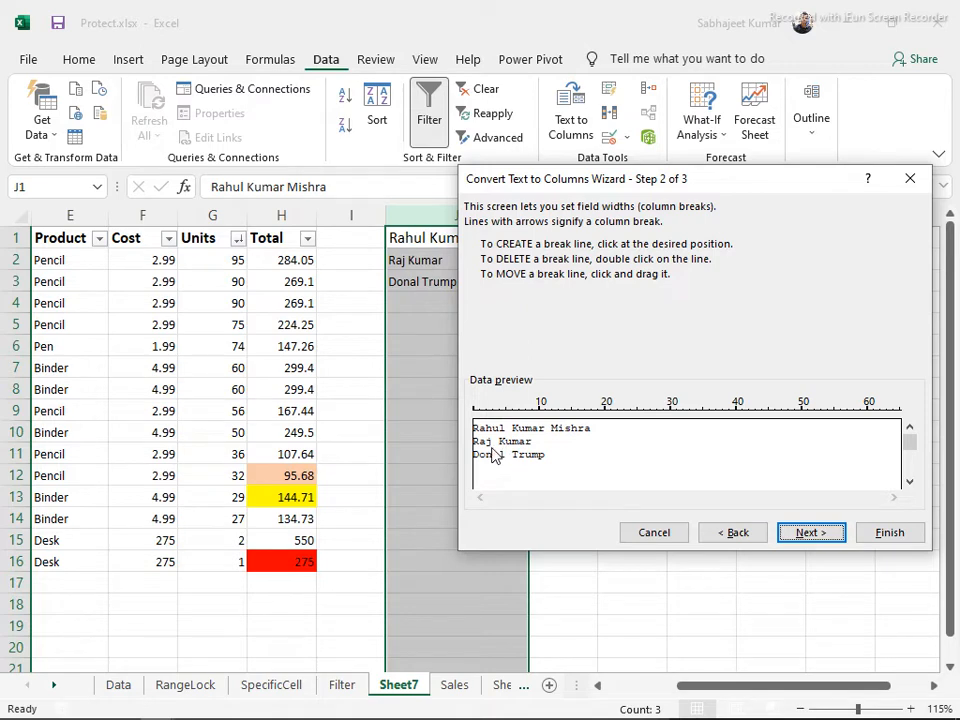
left_click(494, 475)
left_click_drag(492, 464, 572, 486)
mouse_move(498, 488)
left_mouse_down()
mouse_move(486, 485)
mouse_move(496, 488)
left_mouse_up()
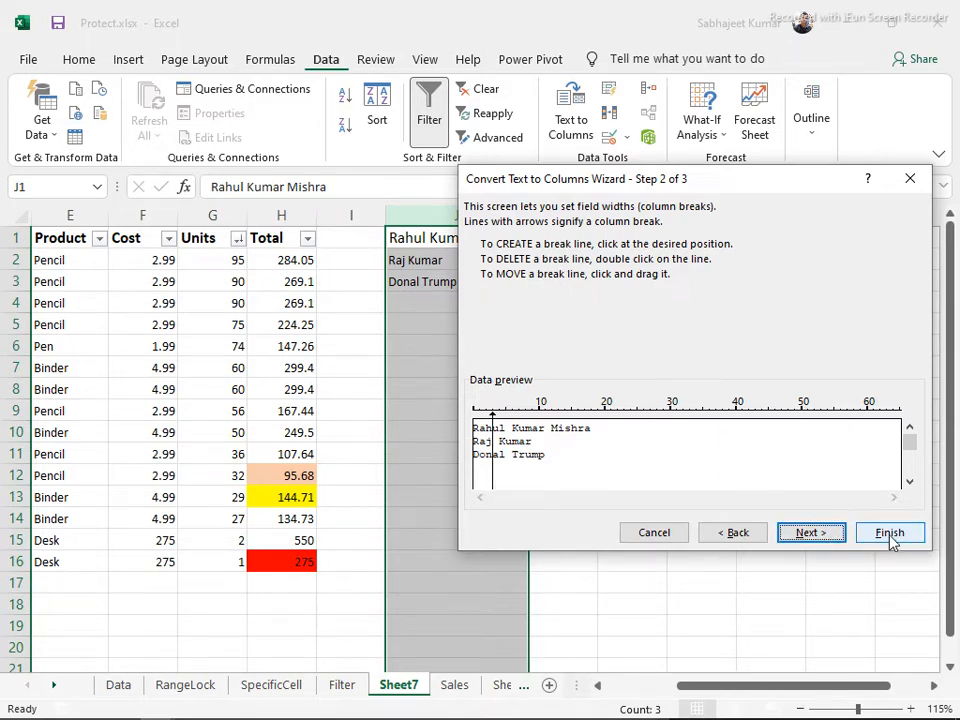
Finish the fixed-width split so the remainder of each name lands in column K
left_click(820, 541)
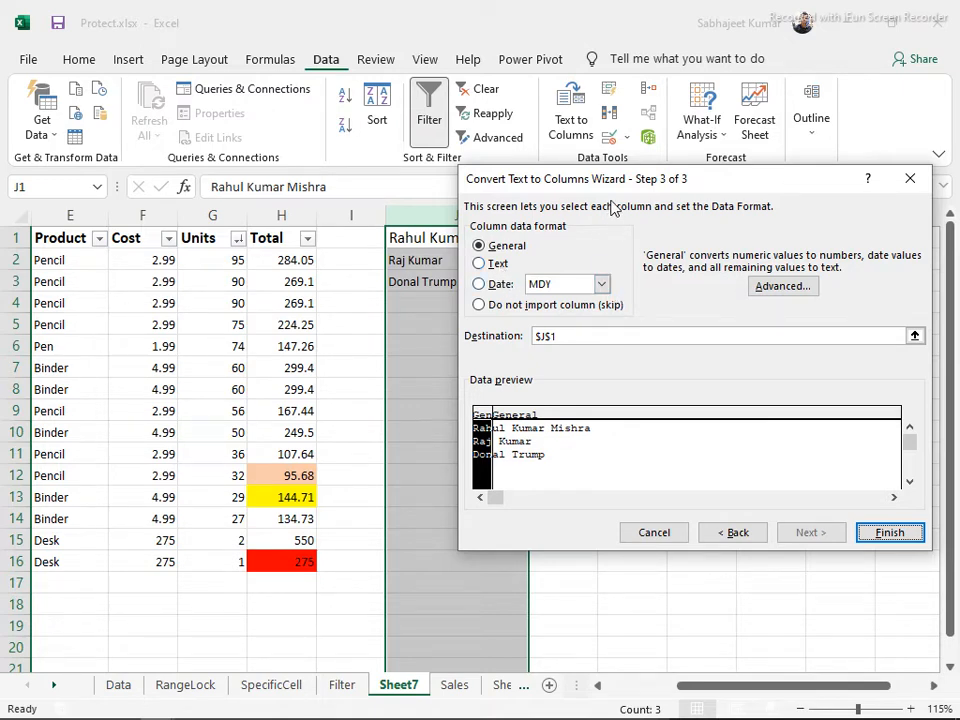
left_click_drag(607, 181, 508, 175)
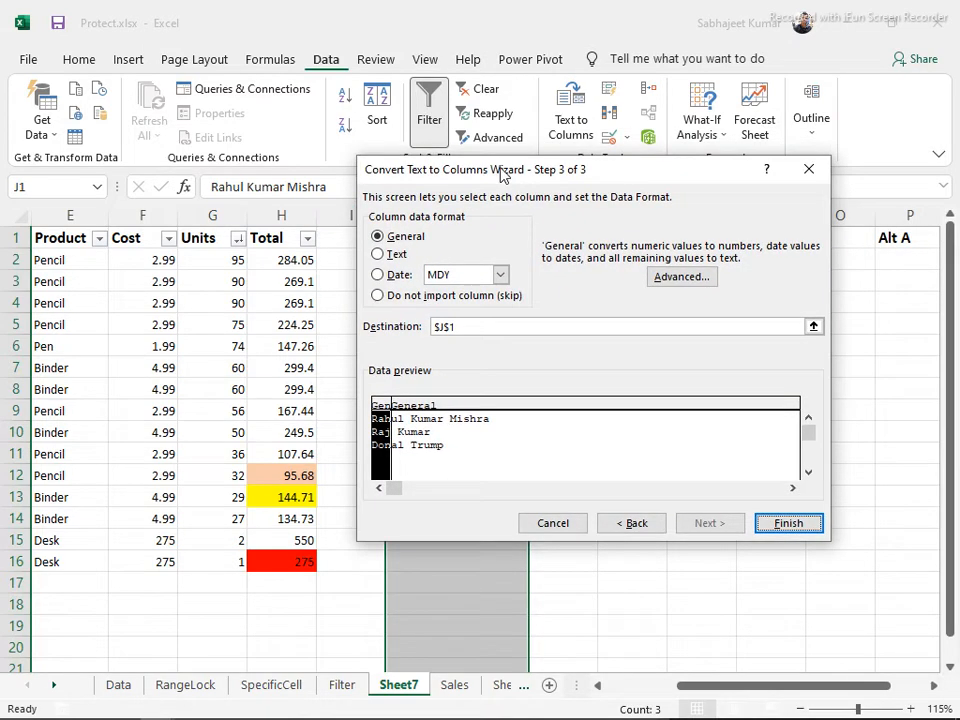
left_click(632, 523)
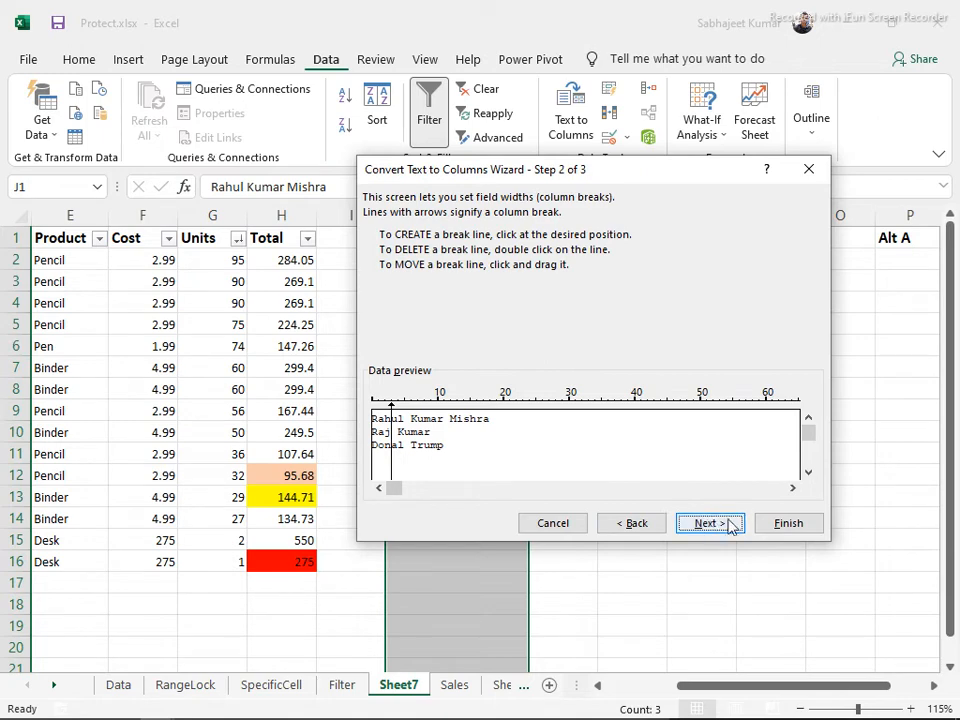
left_click_drag(621, 188, 701, 163)
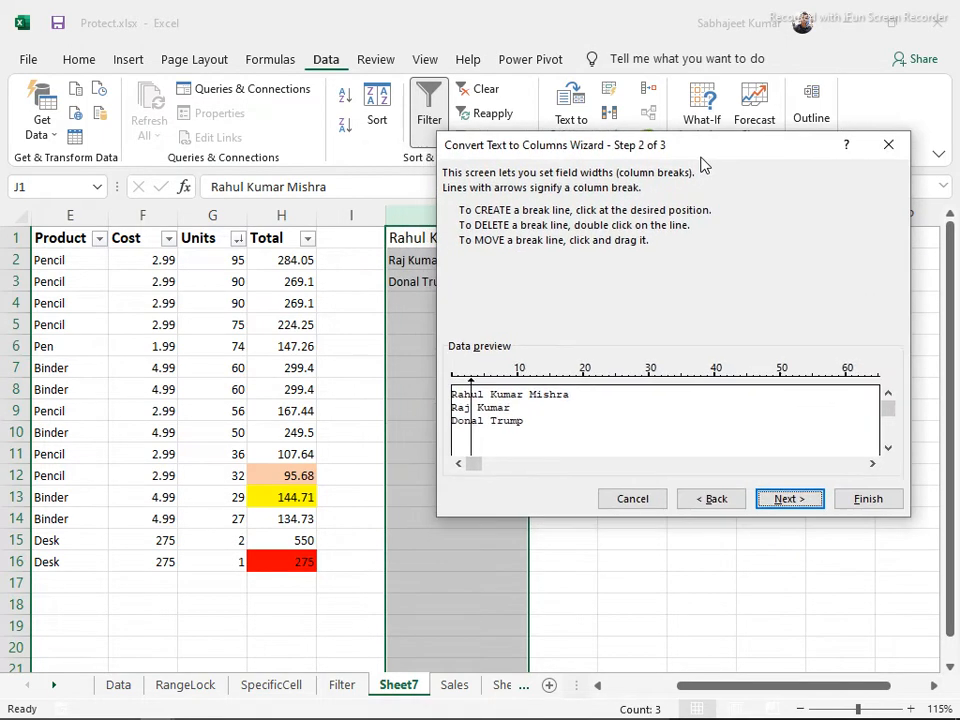
left_click(867, 497)
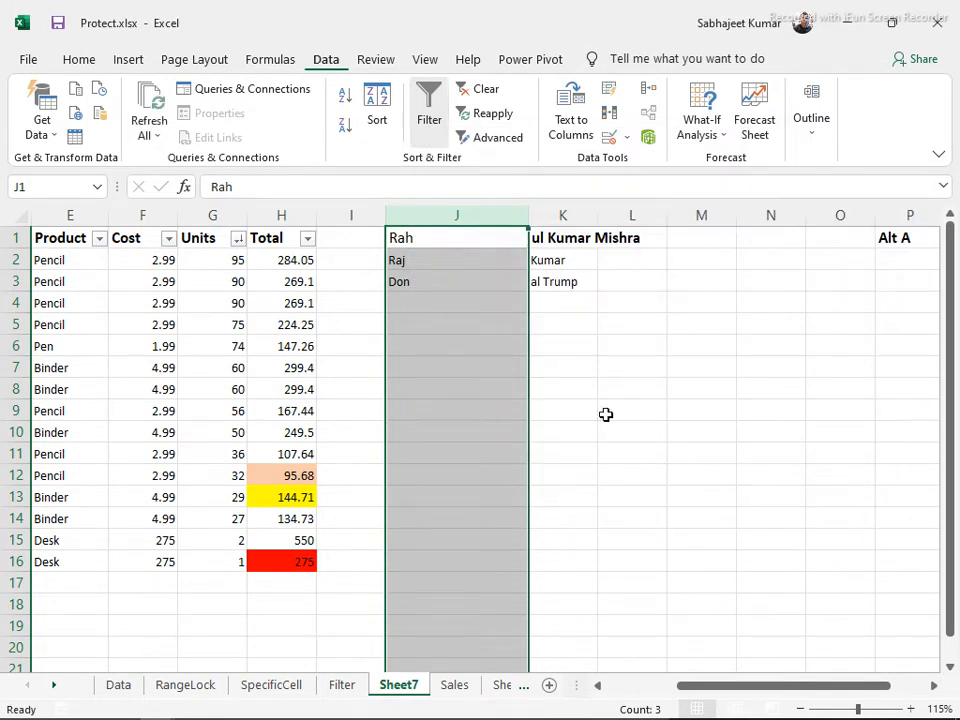
Select the split parts in J1:J3 and K1:K3, then undo the split with Ctrl+Z
left_click_drag(418, 242, 431, 294)
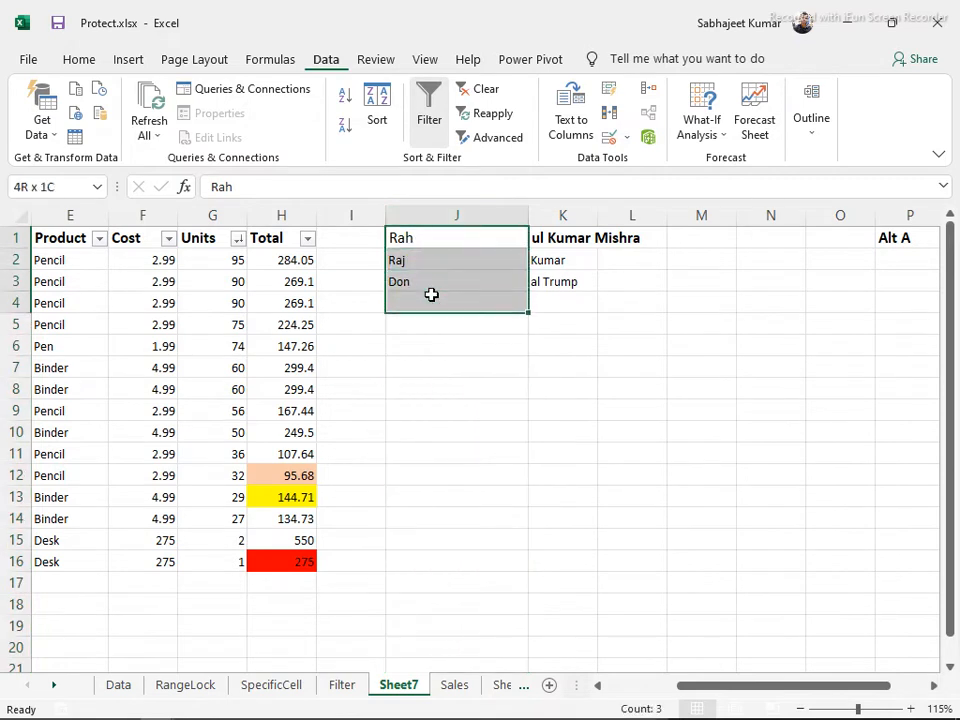
left_click_drag(555, 238, 560, 275)
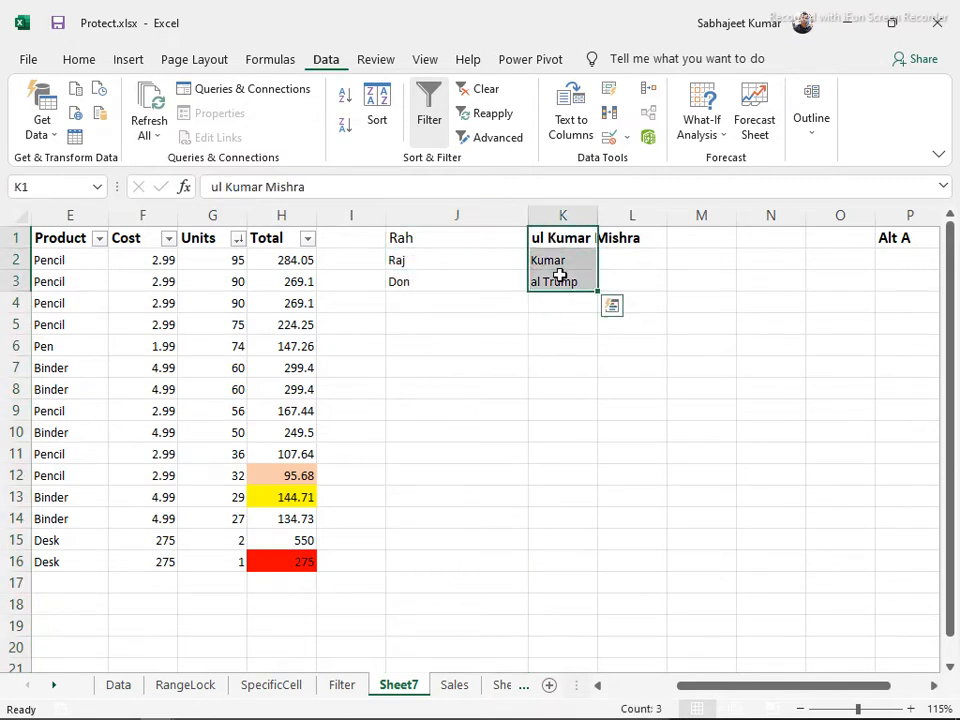
key("ctrl+z")
Correct the misspelt first name in J3 by adding an 'l', then select column J
left_click(429, 281)
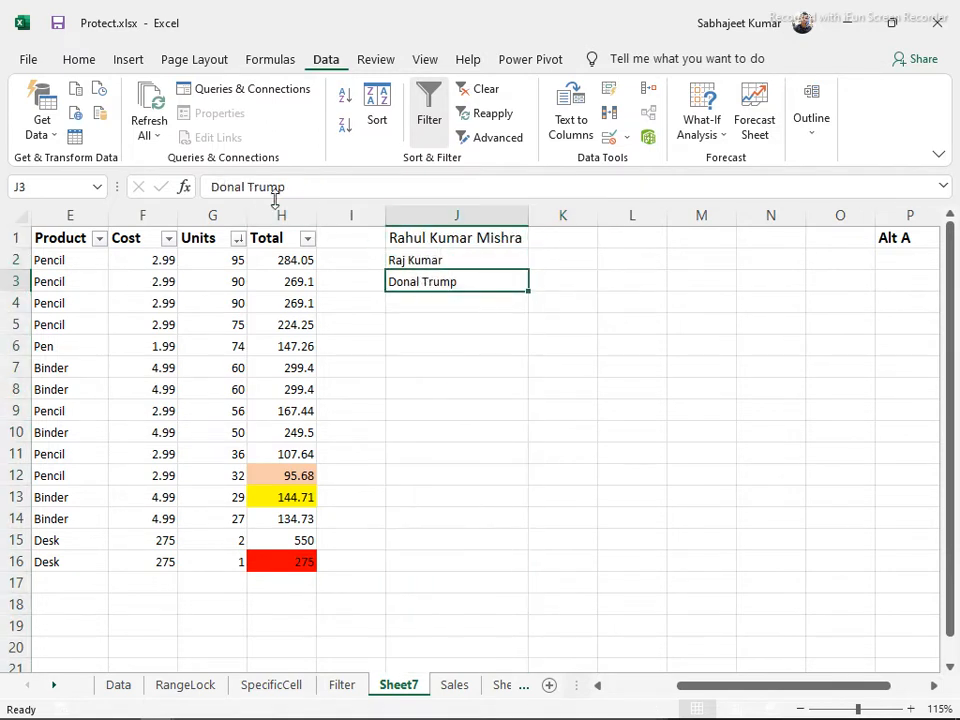
left_click(249, 186)
type("l")
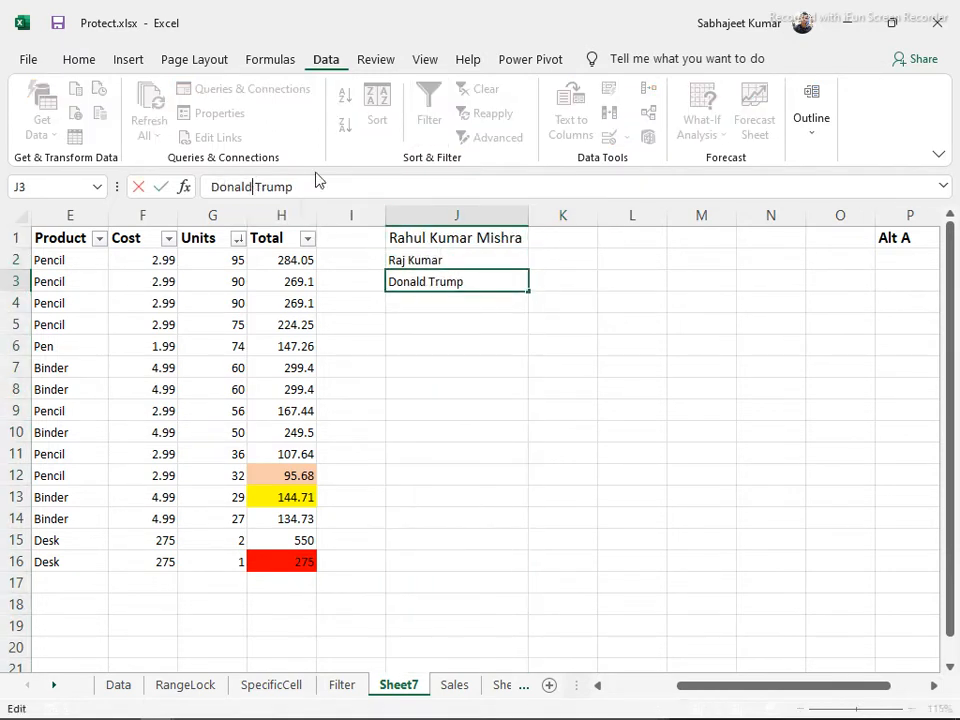
key("Tab")
left_click(436, 243)
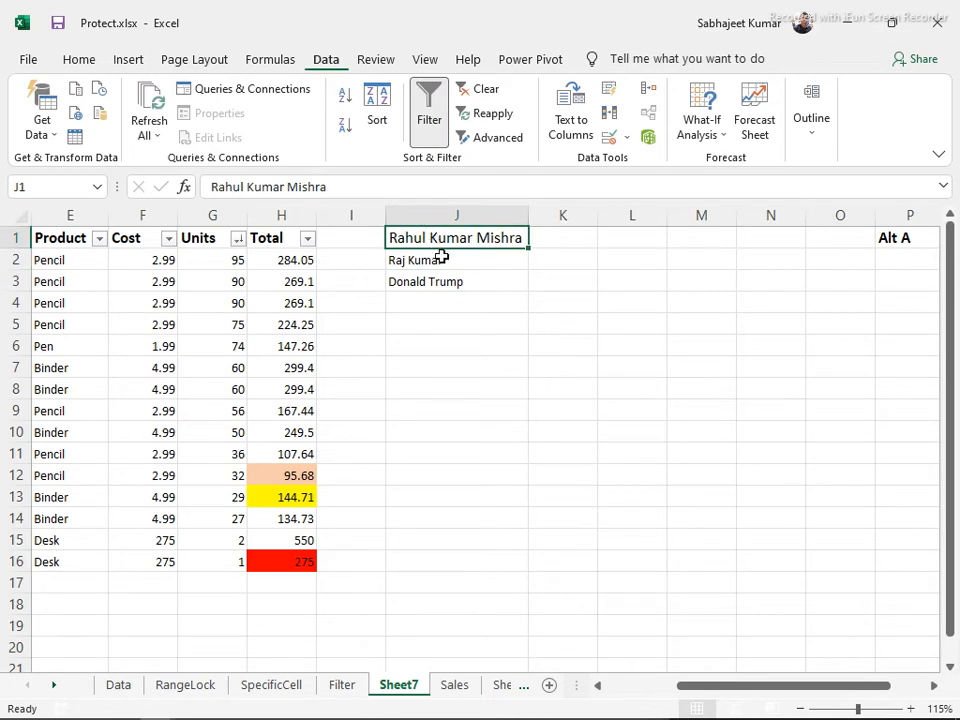
left_click(426, 216)
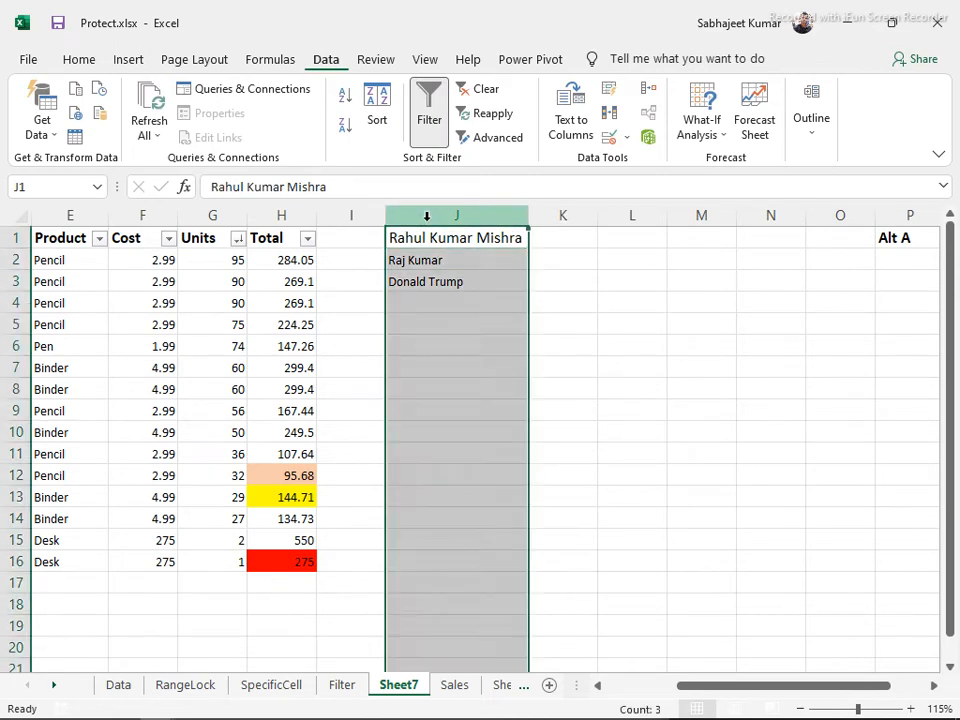
Open Text to Columns for column J, mark the data Delimited, then cancel the wizard
left_click(585, 117)
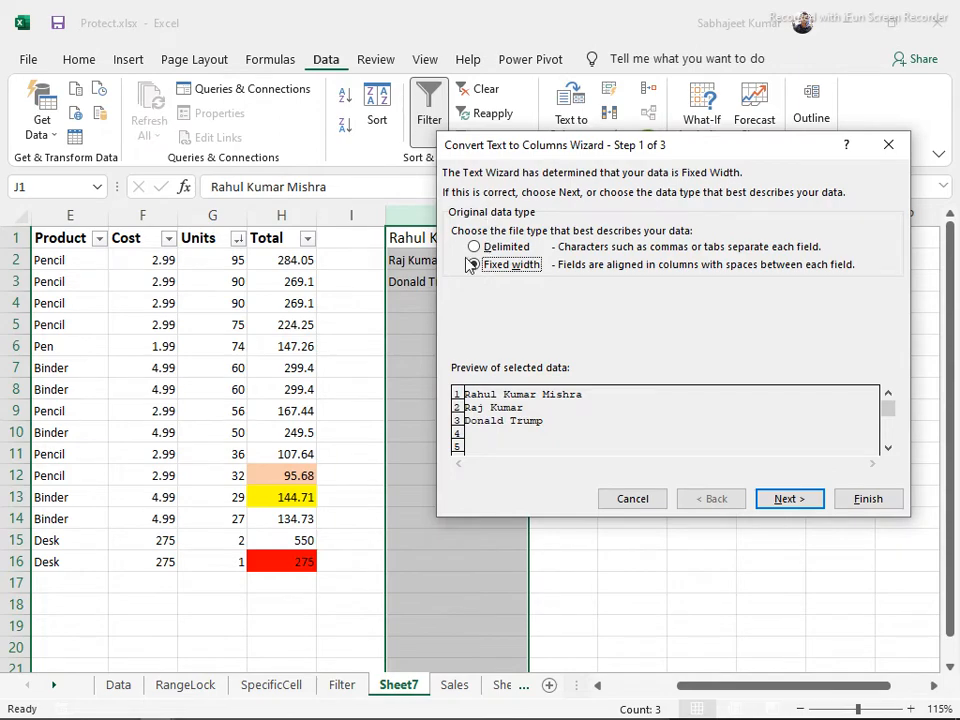
left_click(473, 248)
left_click_drag(574, 150, 379, 317)
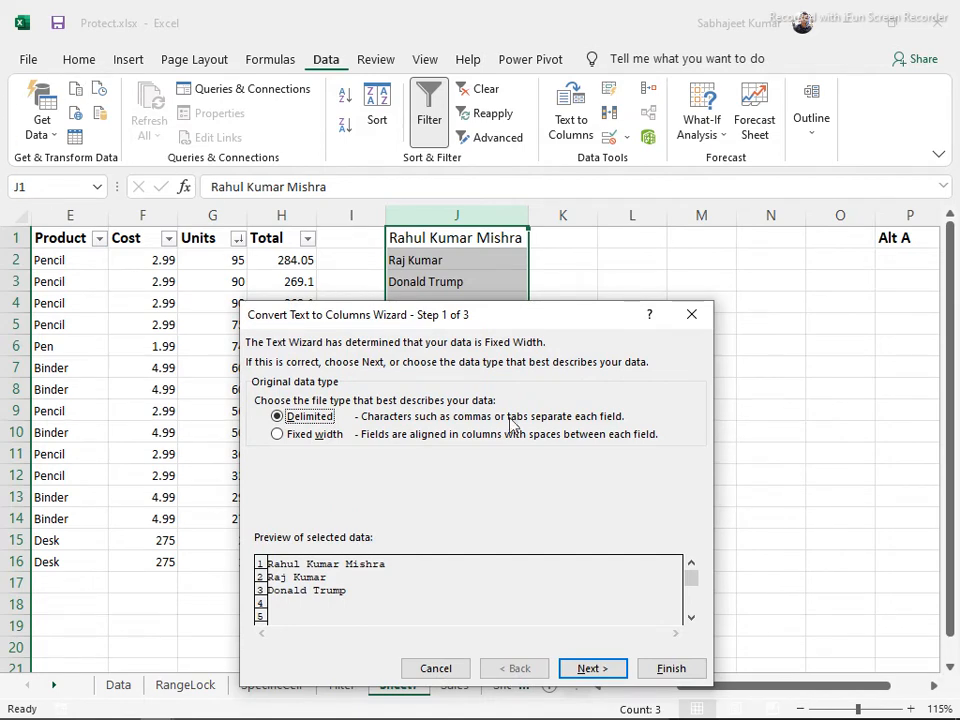
key("Escape")
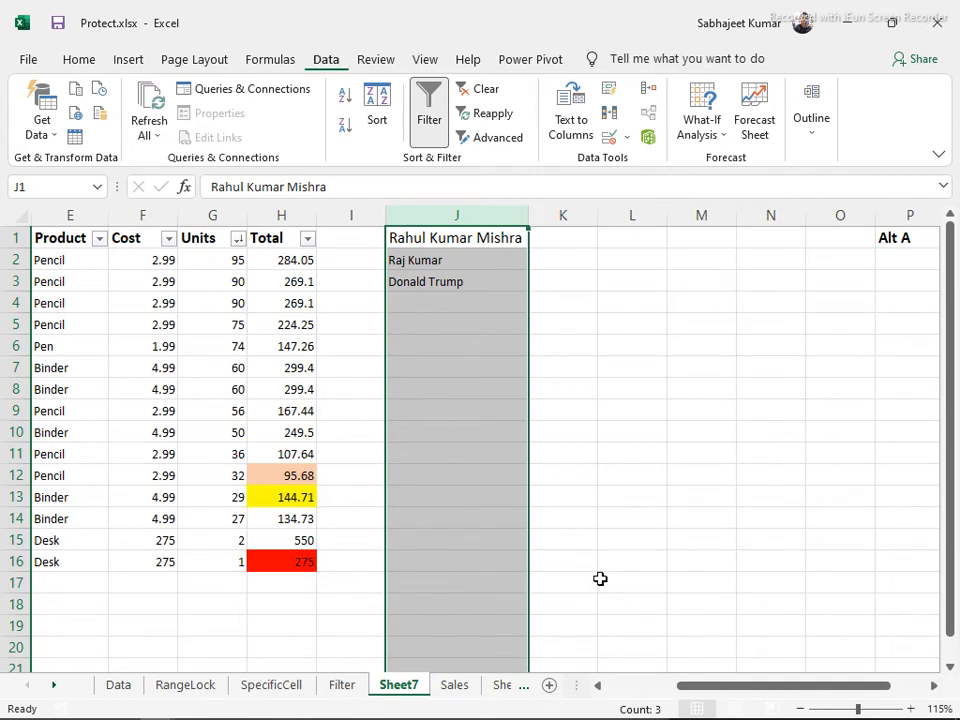
Collapse the ribbon, reopen Text to Columns from the Data tab, and choose Delimited
key("ctrl+1")
key("Escape")
key("ctrl+F1")
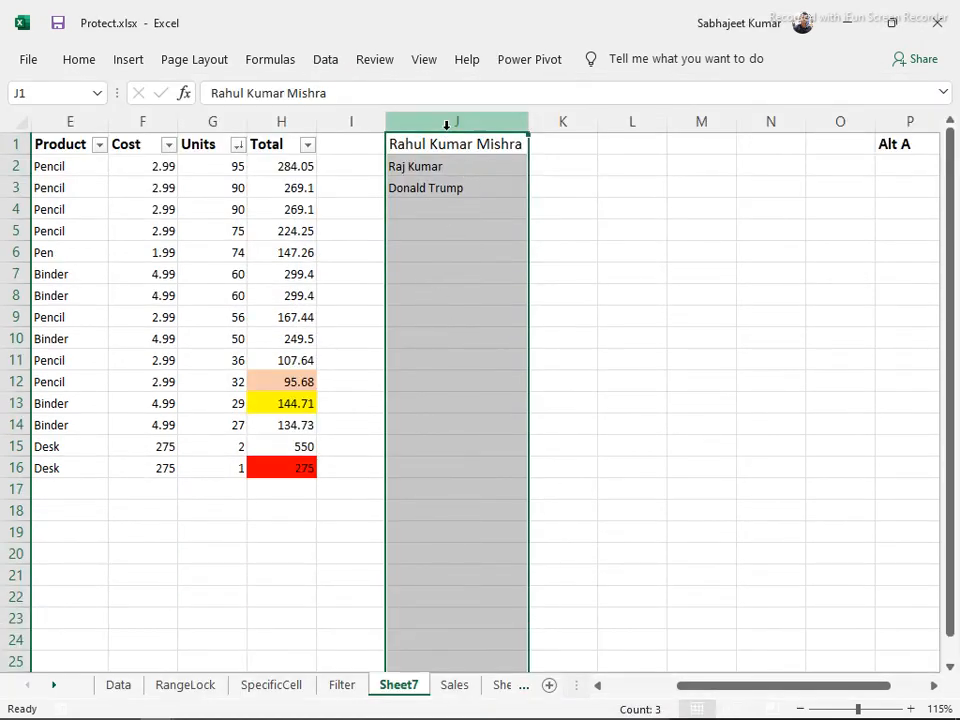
left_click(328, 66)
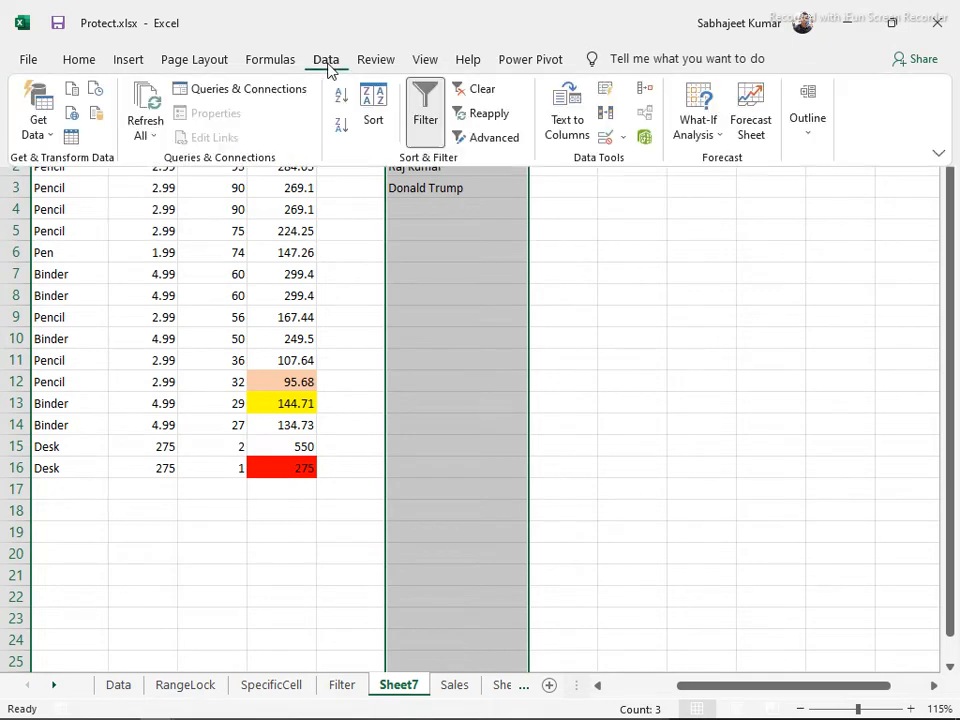
left_click(574, 118)
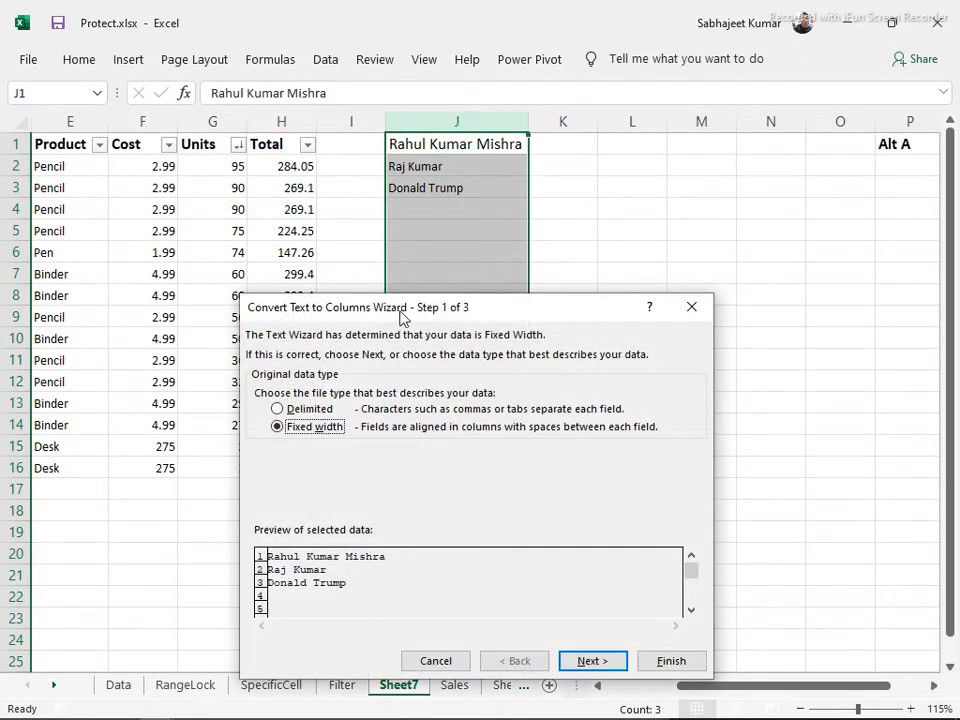
left_click_drag(418, 309, 481, 242)
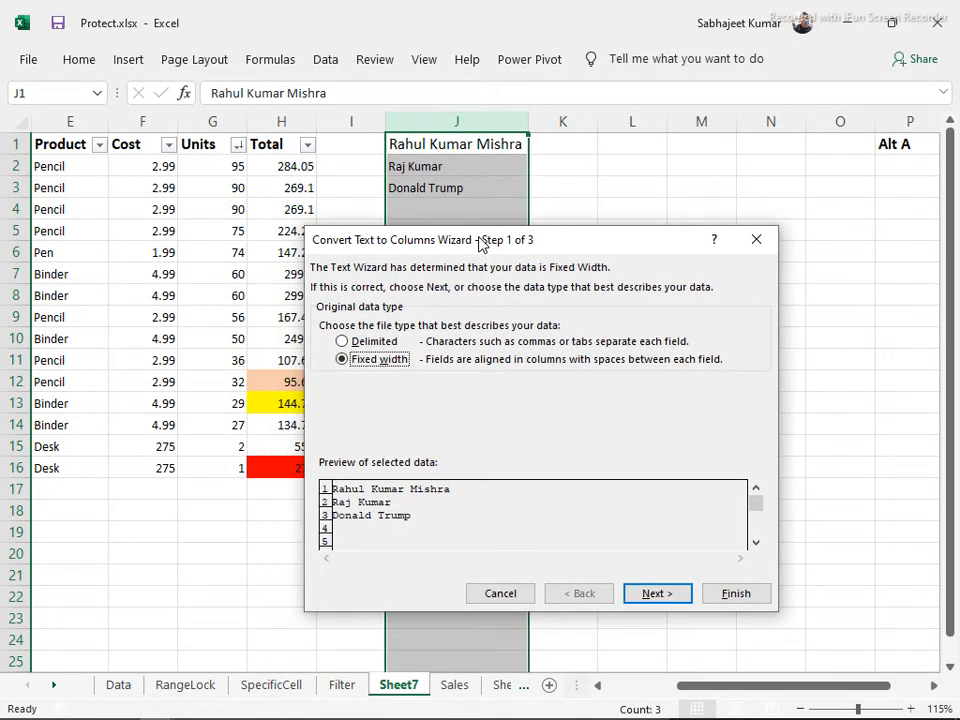
left_click(342, 342)
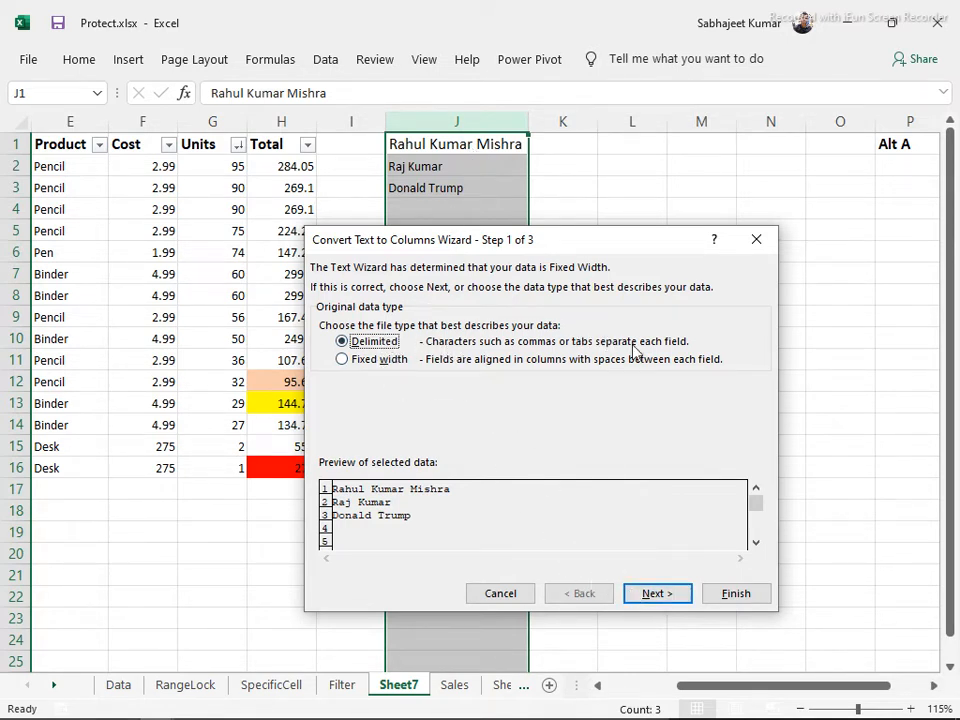
Split column J's names using the Space delimiter into J, K and L, then show the Sales sheet
left_click(663, 598)
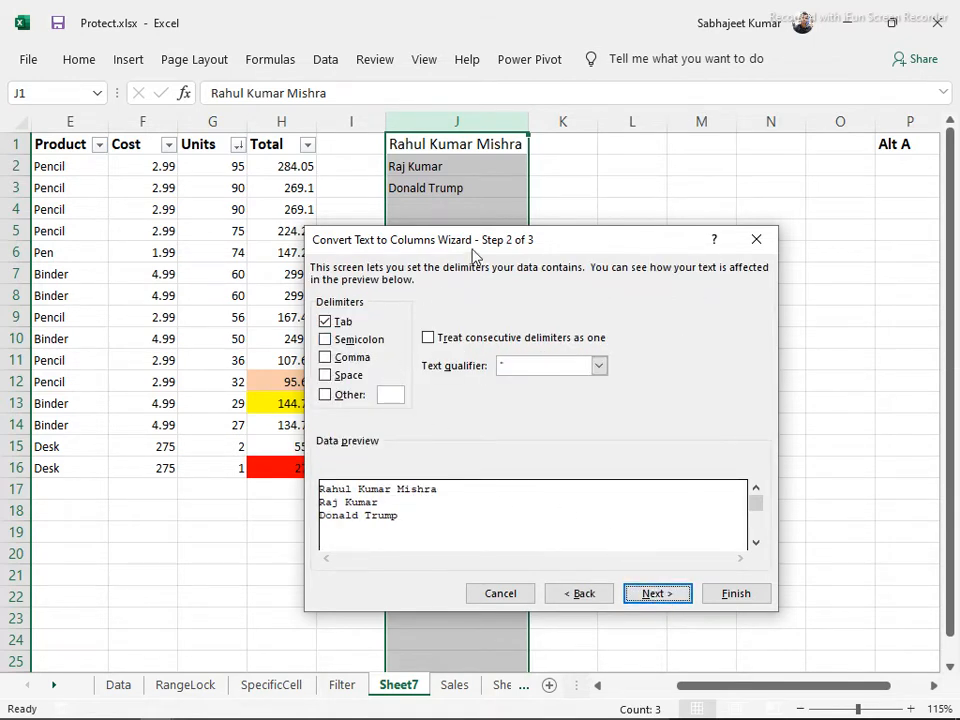
left_click_drag(476, 240, 490, 258)
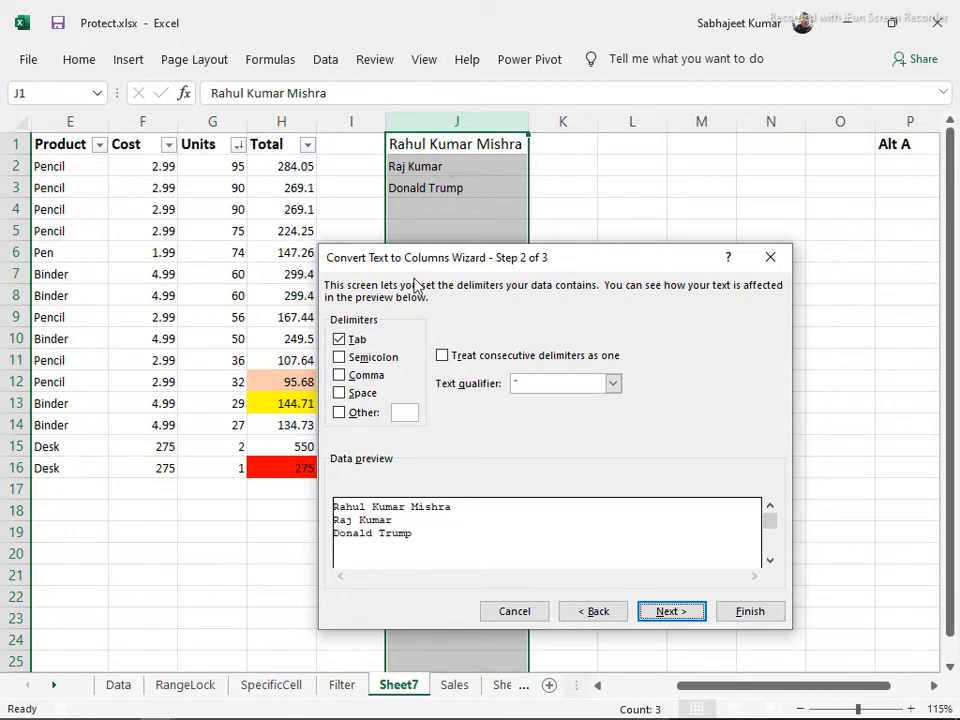
left_click(340, 393)
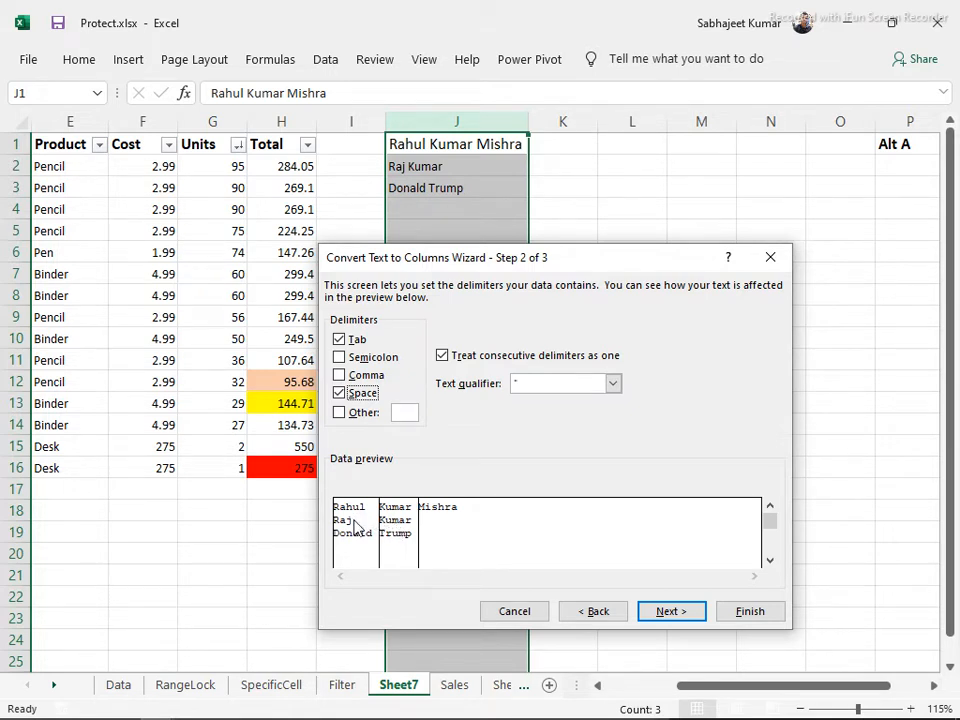
left_click(748, 612)
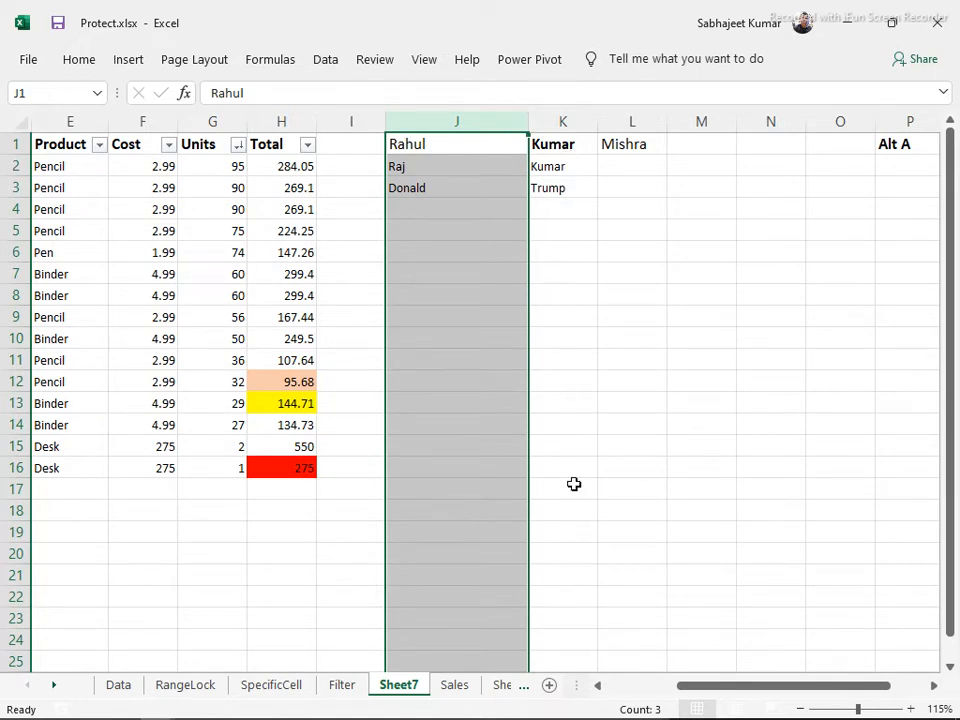
left_click(461, 686)
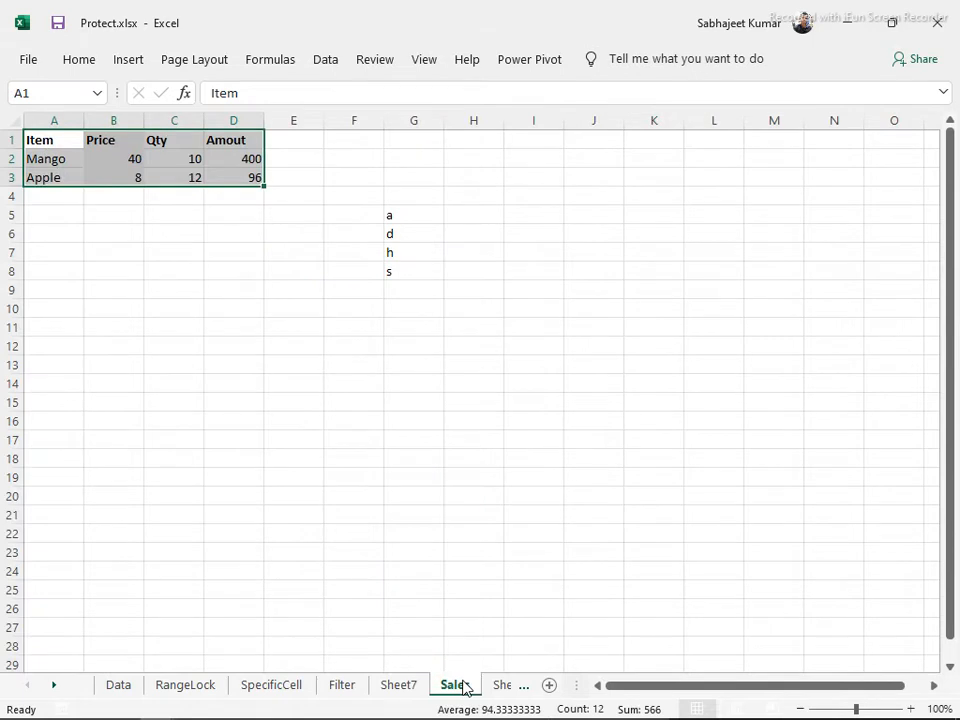
Enter the Mob#, Mobile# and Cont# entries with their phone numbers in F1, F2 and F3
left_click(378, 145)
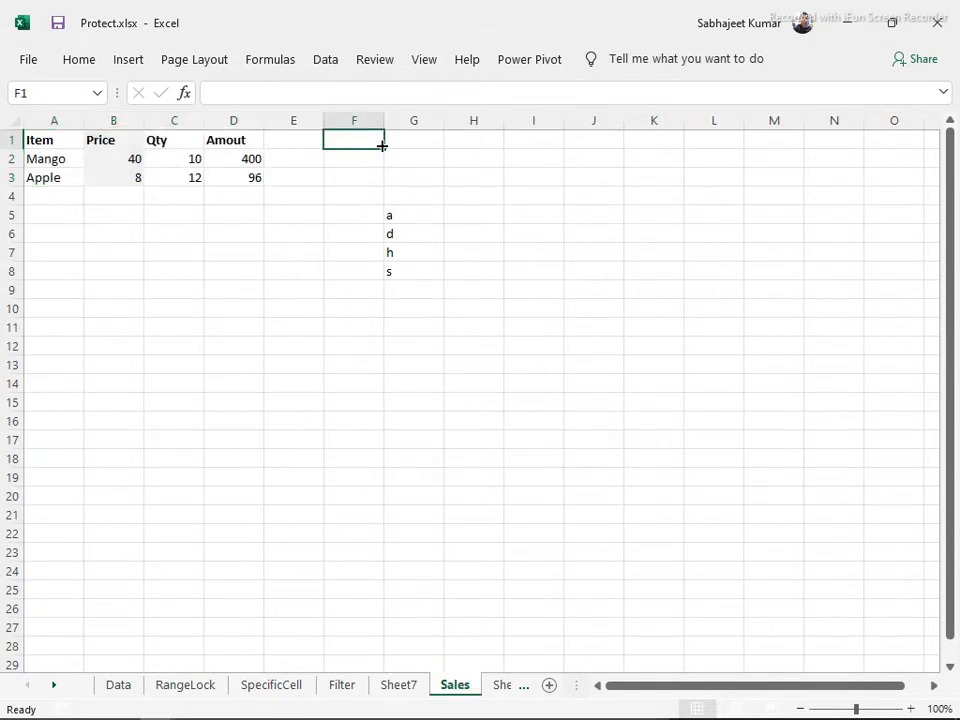
type("Mob")
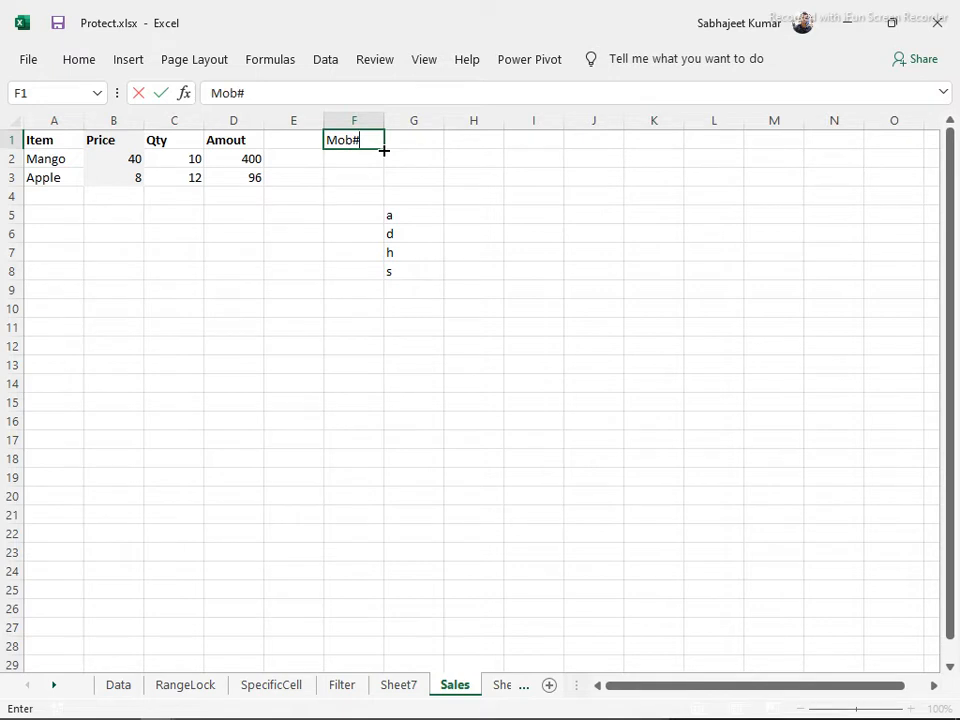
type("# 90264133")
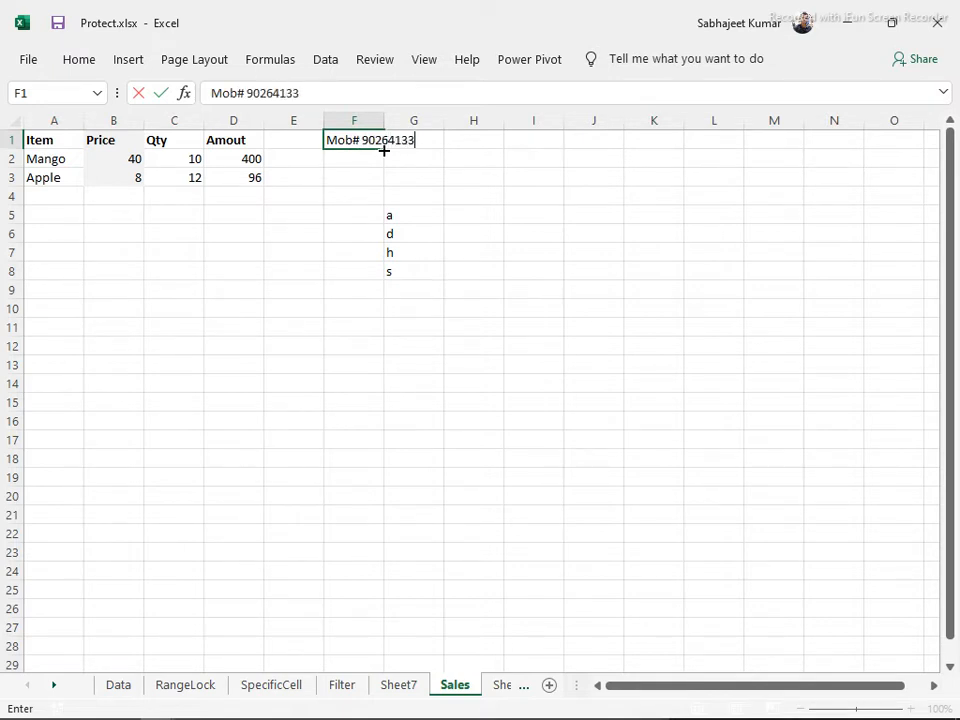
key("Return")
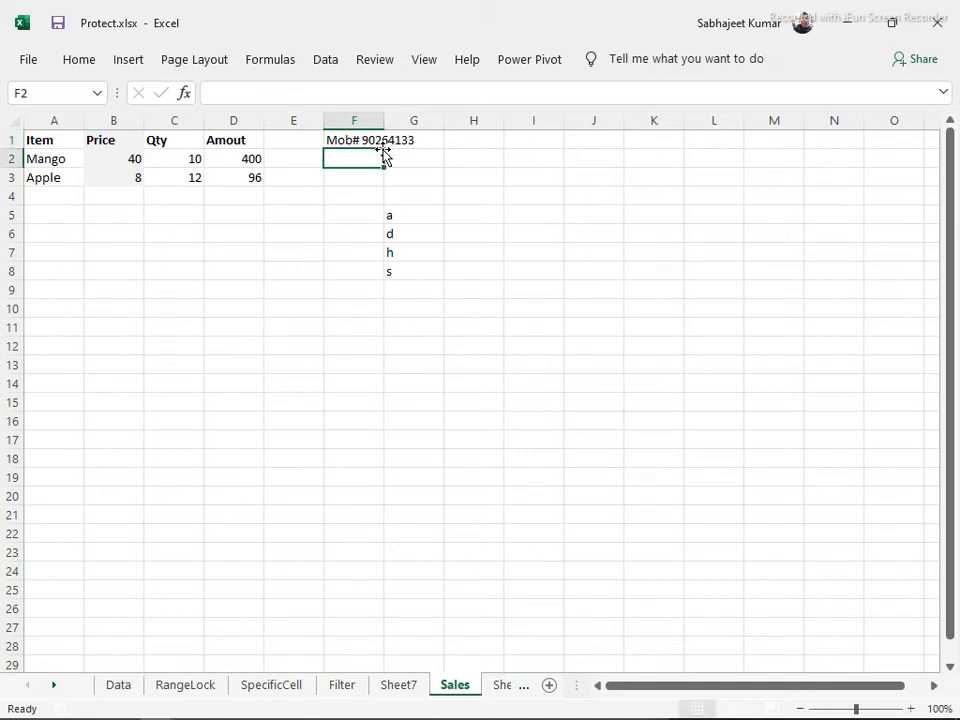
type("Mob")
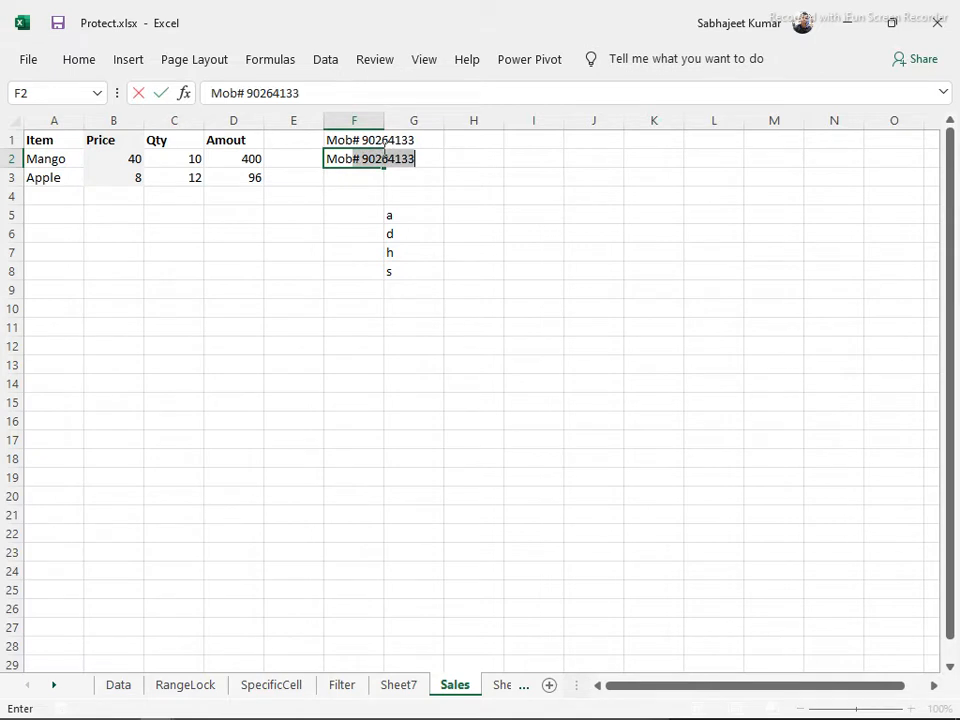
type("ile #")
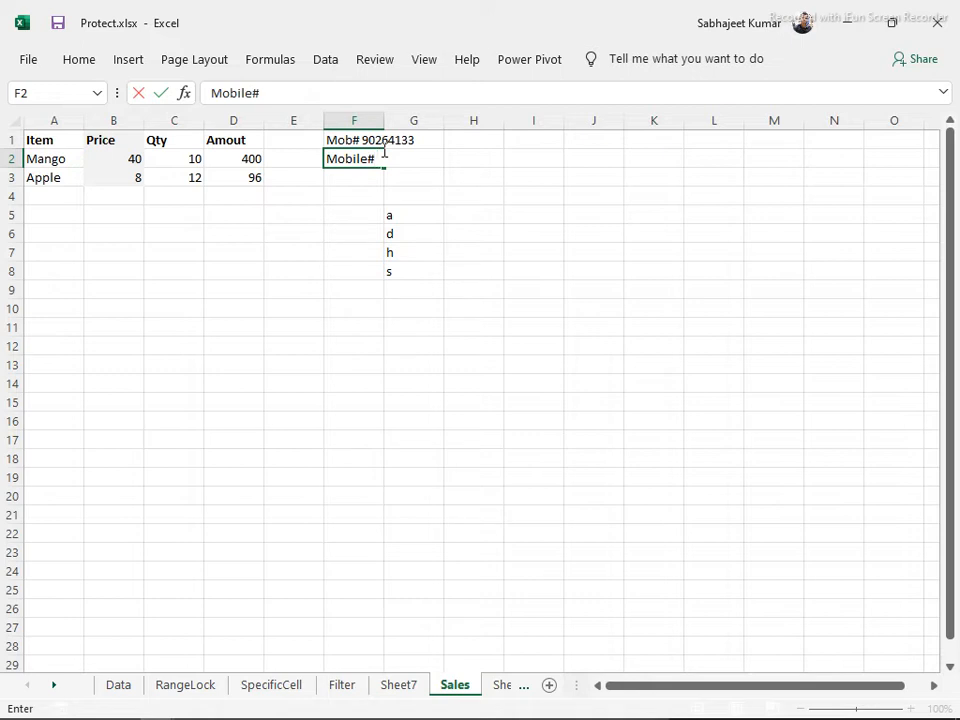
type("8510023")
key("Return")
type("C")
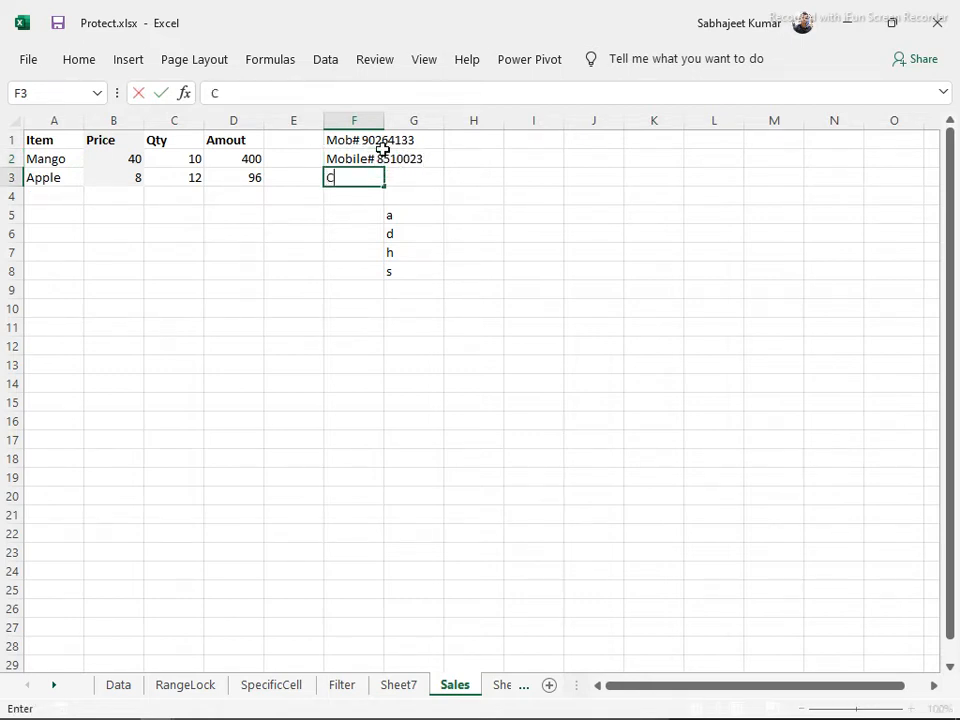
type("ont#854455")
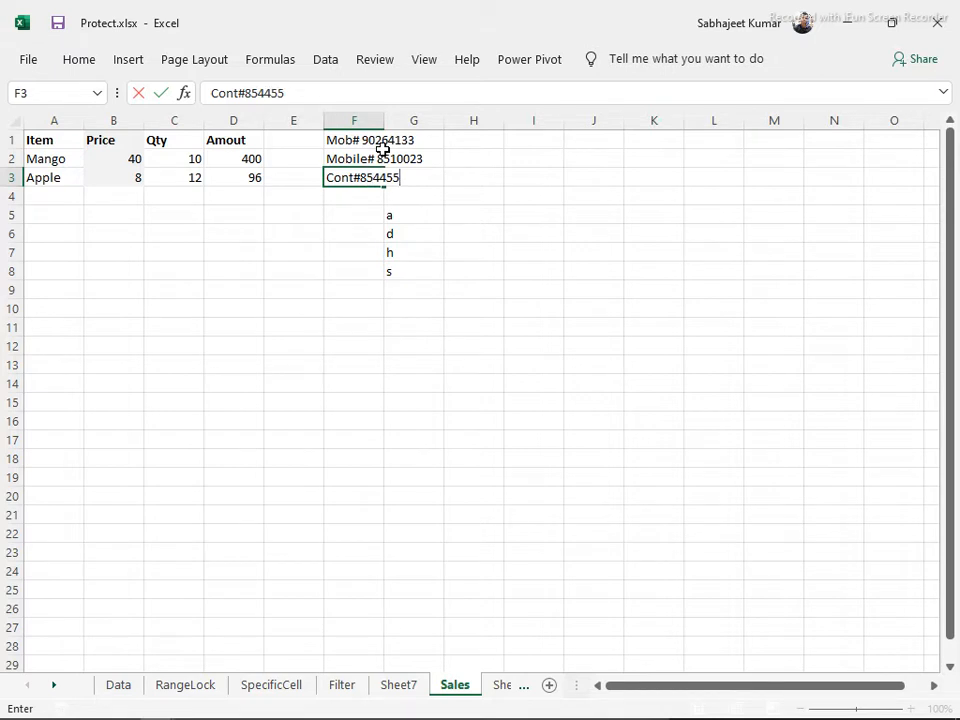
key("Return")
key("Up")
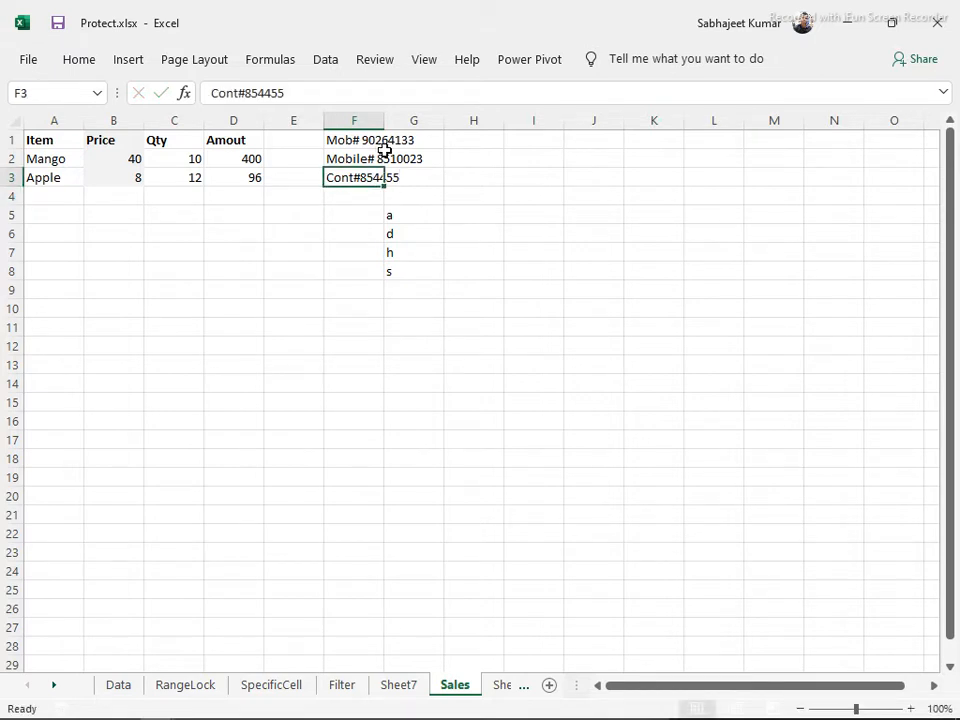
Unprotect the Sales sheet after a protected-sheet warning blocks deleting the letters in G5:G9
left_click_drag(390, 208, 408, 280)
key("Delete")
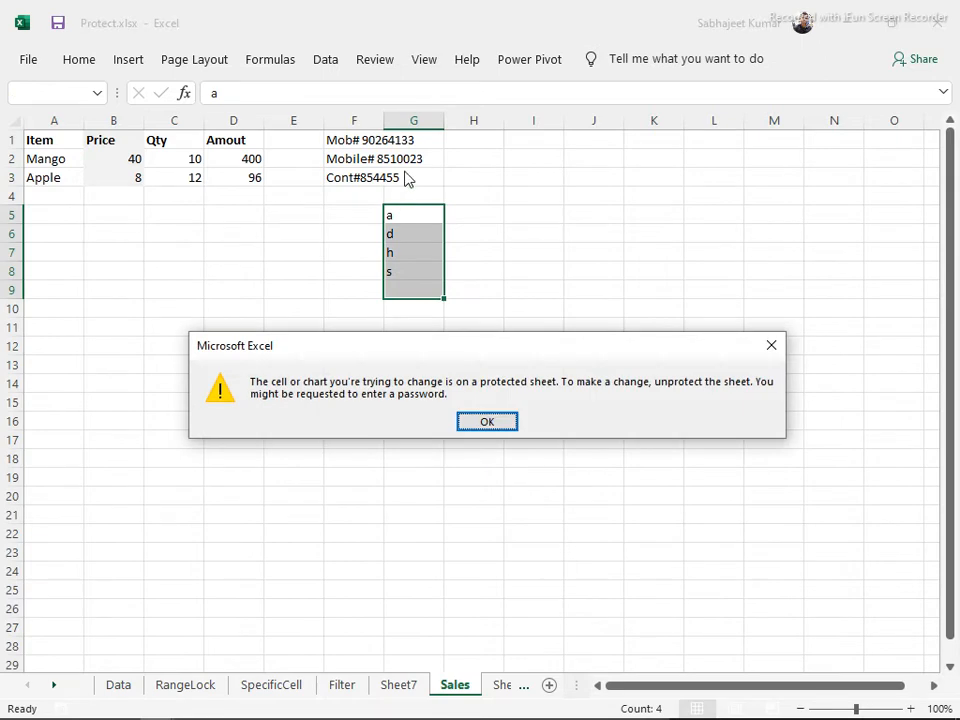
left_click(483, 424)
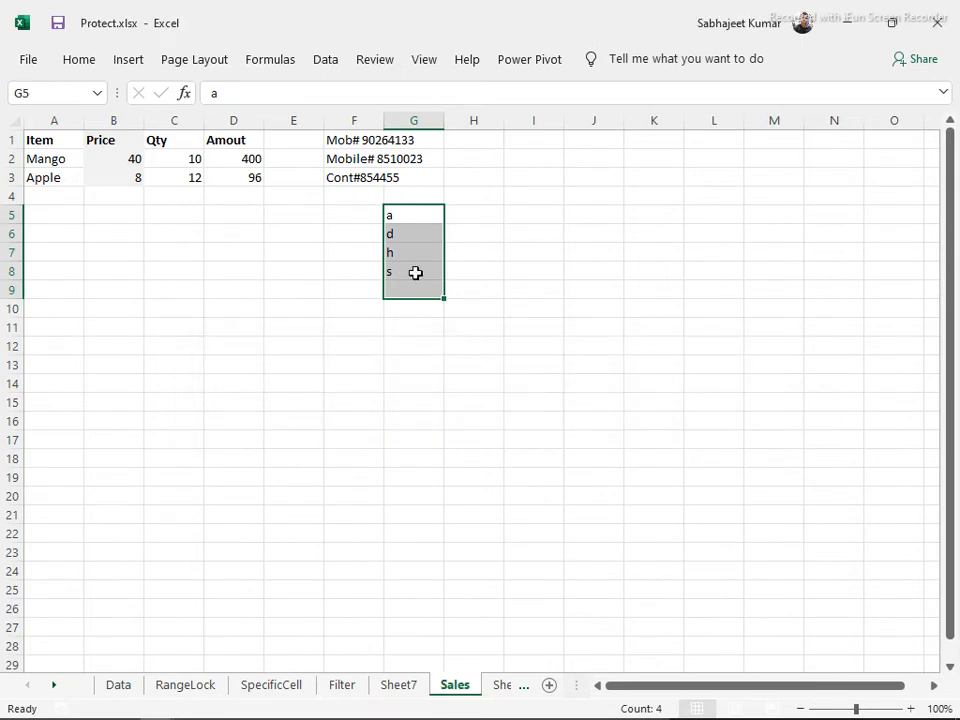
left_click(375, 158)
key("ctrl+a")
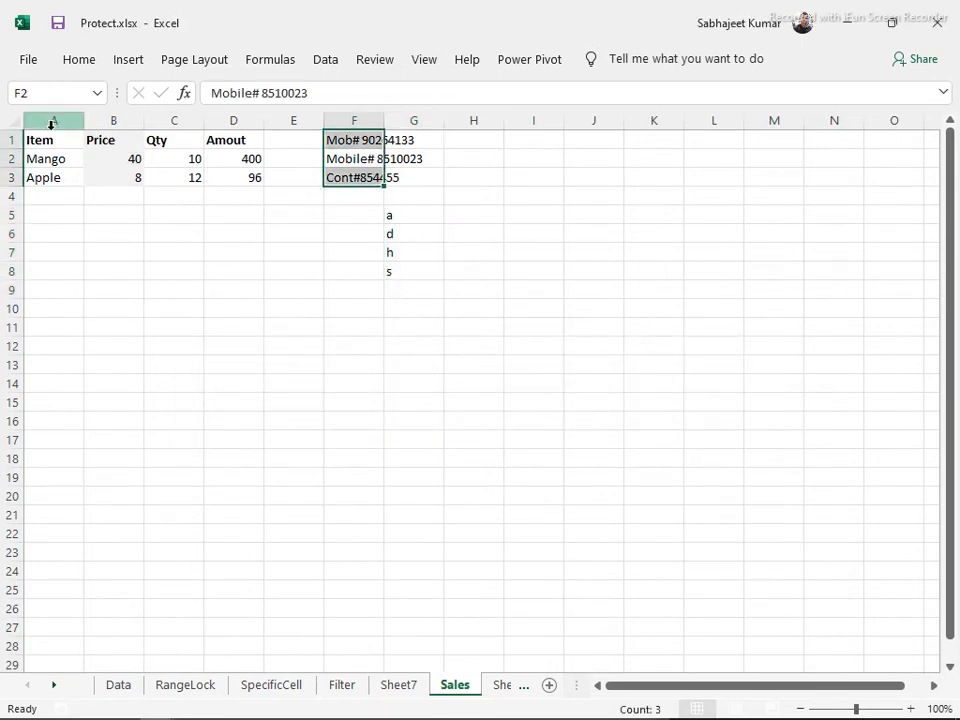
left_click(13, 120)
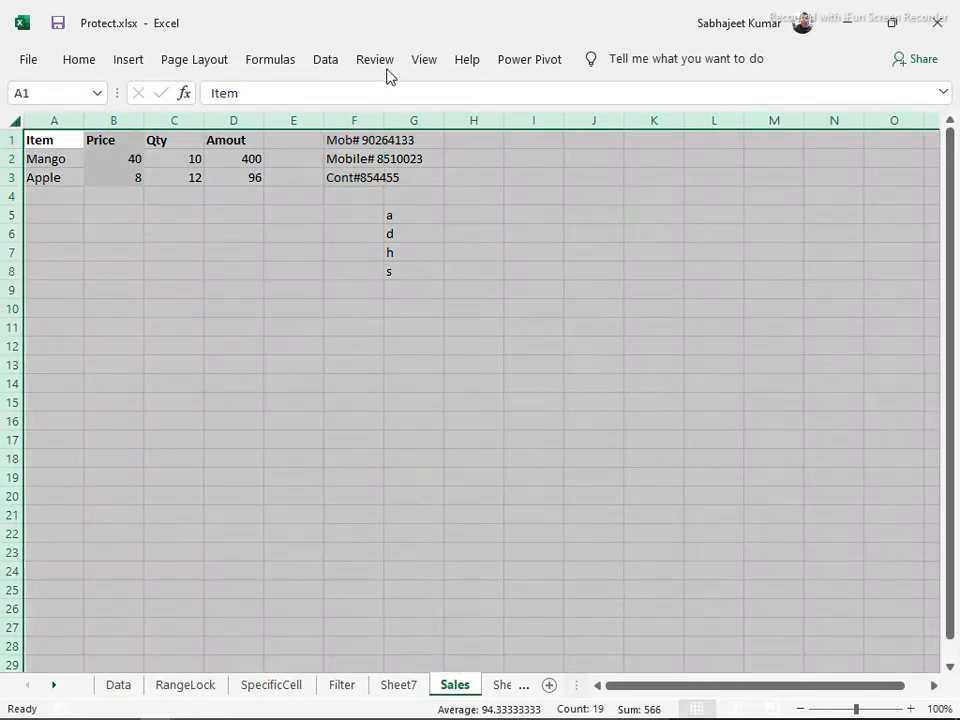
left_click(386, 64)
left_click(516, 116)
Delete the letters in G5:G10, widen column F to fit its entries, and select column F
left_click(507, 375)
left_click_drag(395, 310, 420, 400)
key("Delete")
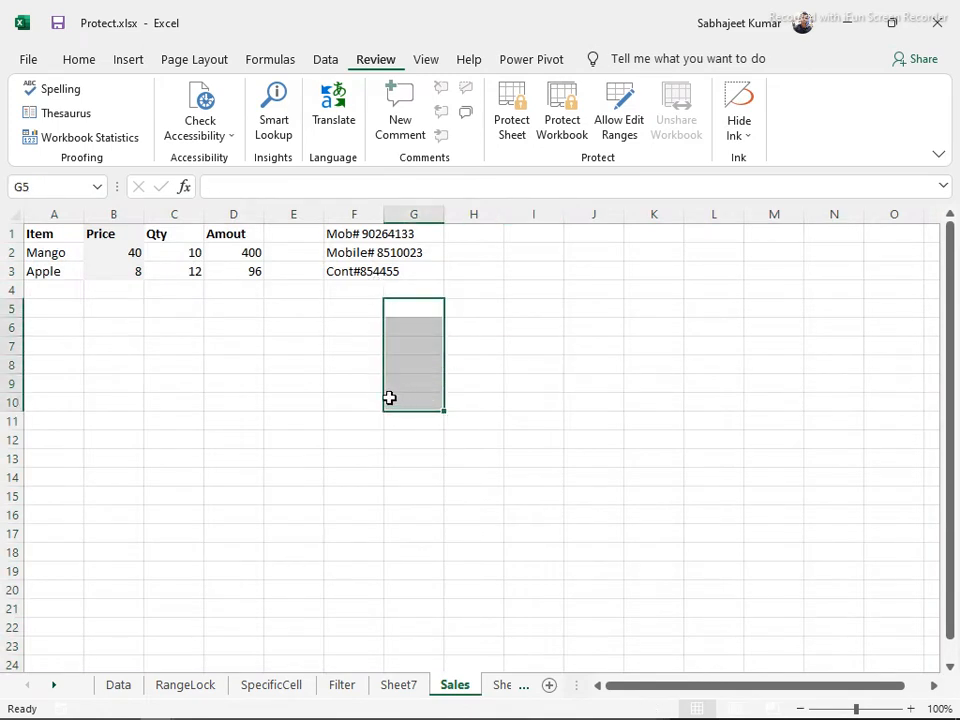
left_click_drag(386, 214, 451, 226)
left_click(429, 289)
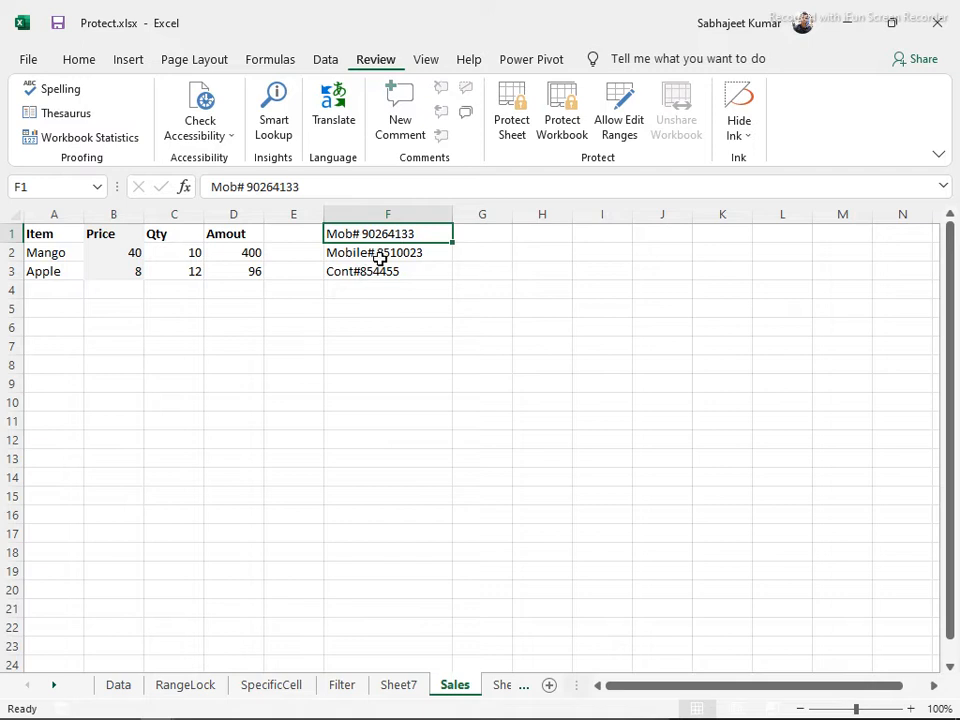
left_click(366, 214)
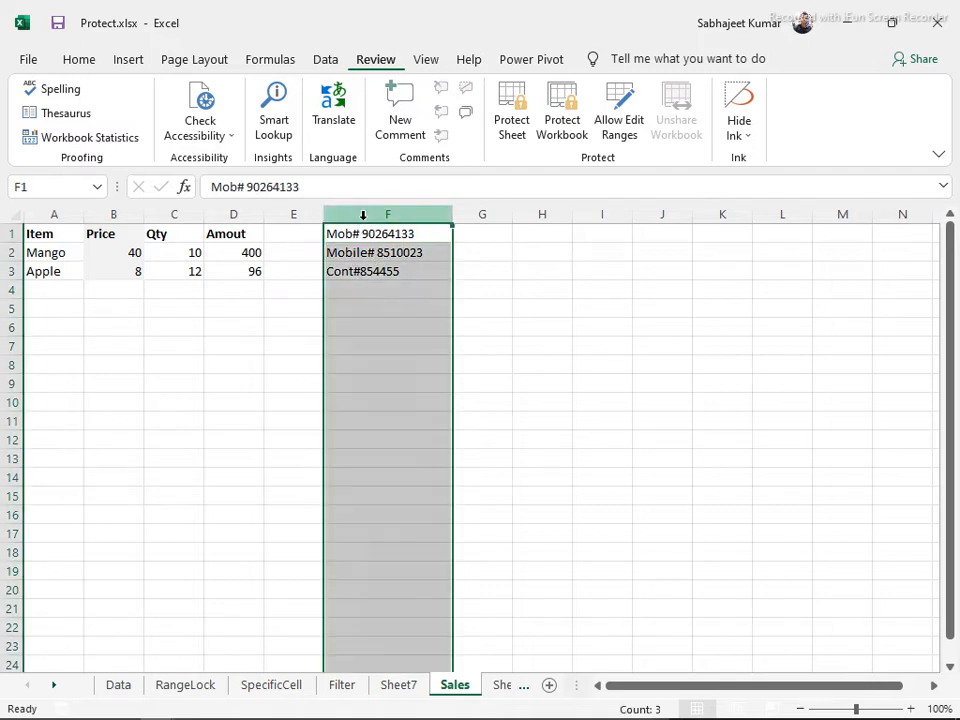
left_click(327, 60)
Split column F as Delimited with Space unticked and Other set to #
left_click(563, 117)
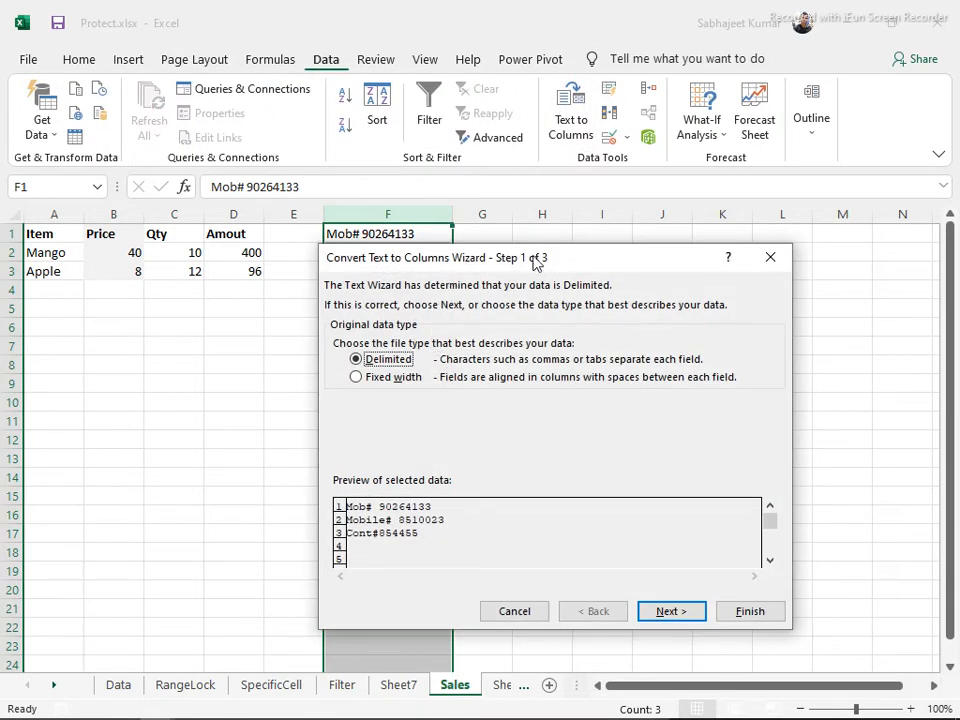
left_click_drag(535, 260, 540, 289)
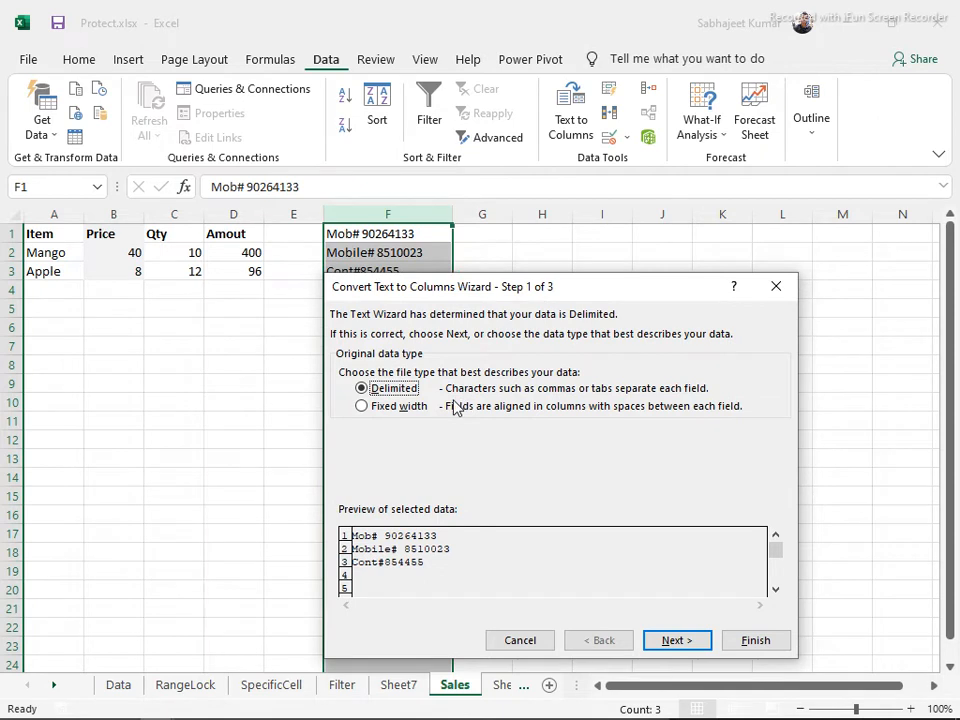
left_click(675, 643)
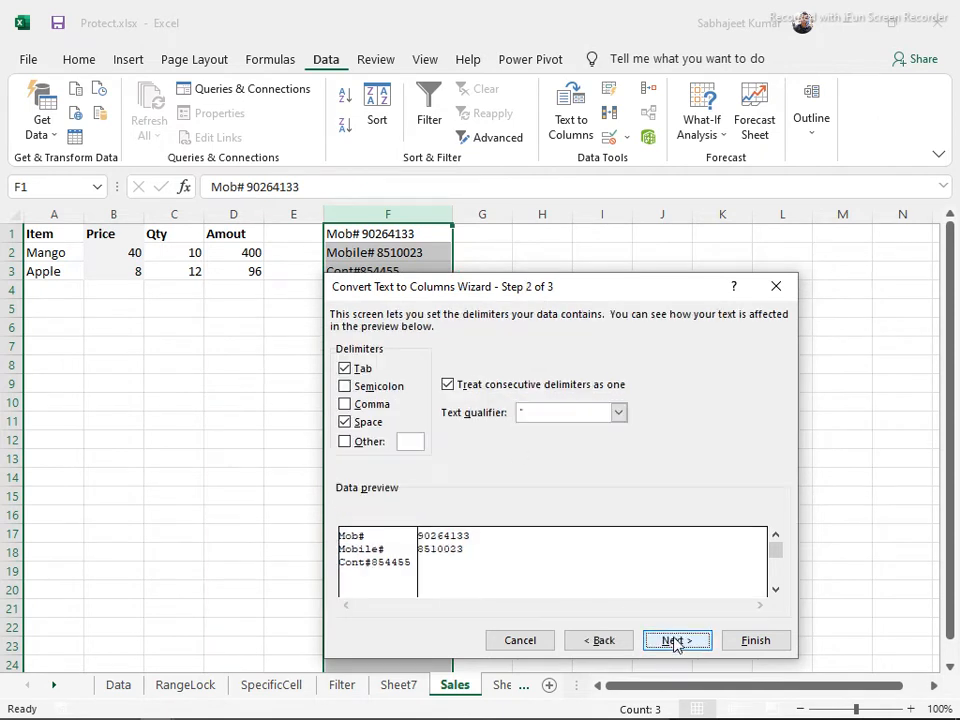
left_click(345, 422)
left_click_drag(476, 290, 618, 234)
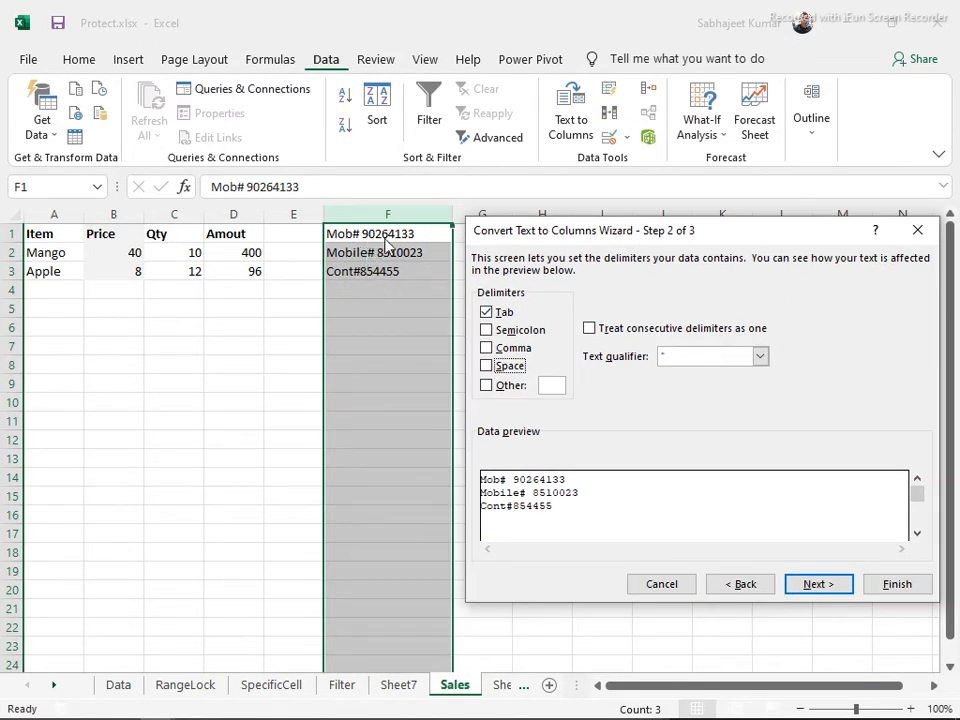
left_click(486, 387)
type("#")
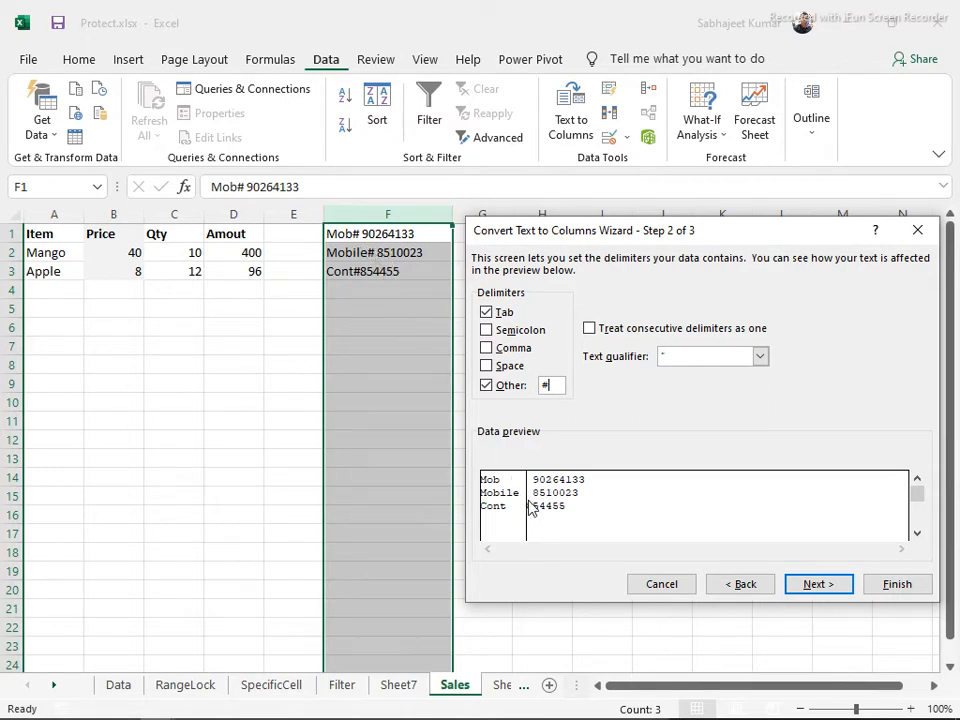
left_click(896, 588)
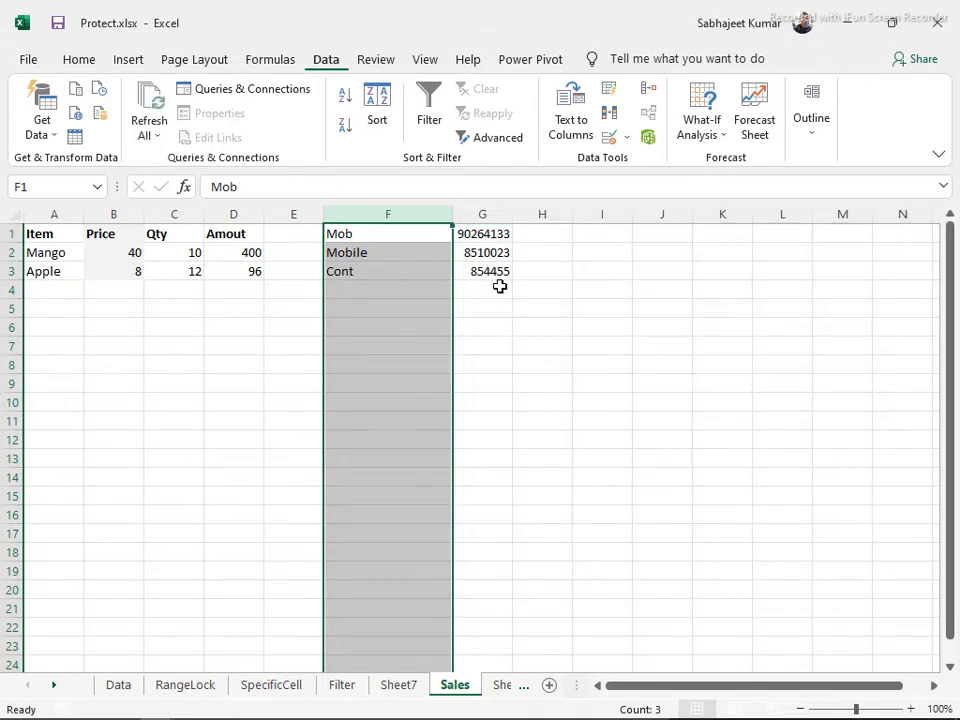
Inspect the split numbers in G1 and G2 in the formula bar without changing them
left_click(470, 238)
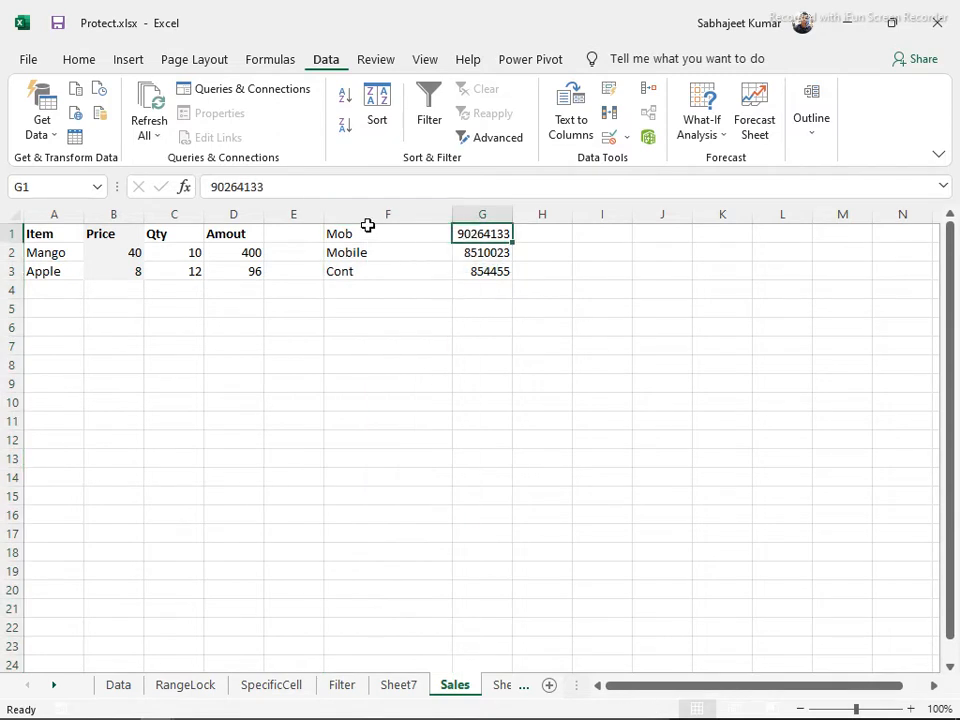
left_click(218, 186)
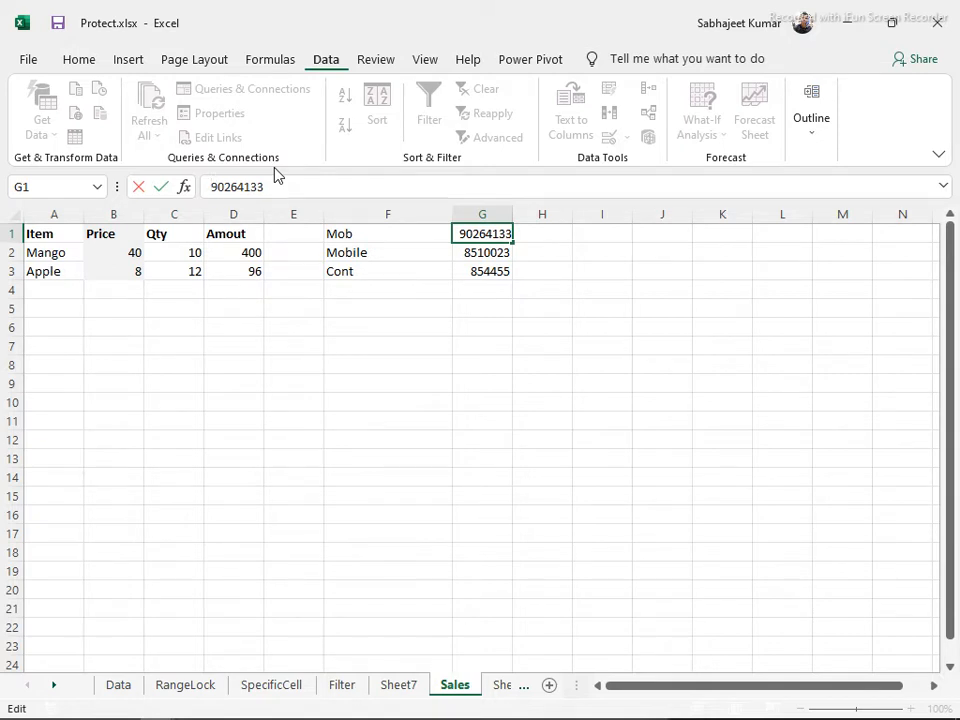
key("Escape")
key("Down")
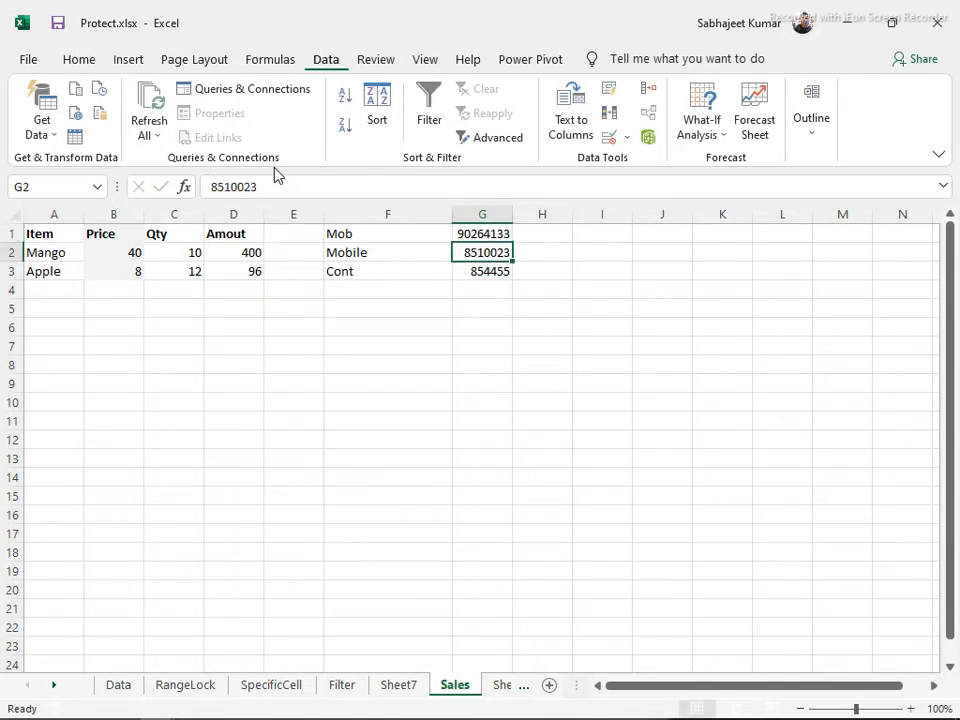
left_click(218, 188)
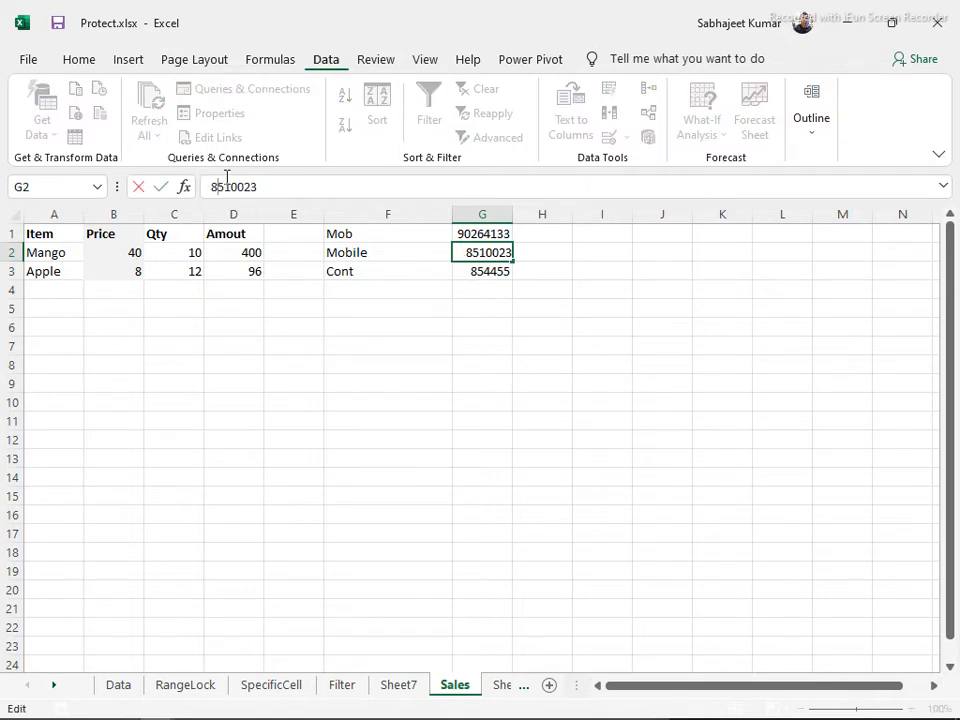
key("Escape")
Enter 05 in J2, see it become 5, then re-enter it as '05 to keep the zero
key("Right")
key("Right")
key("Right")
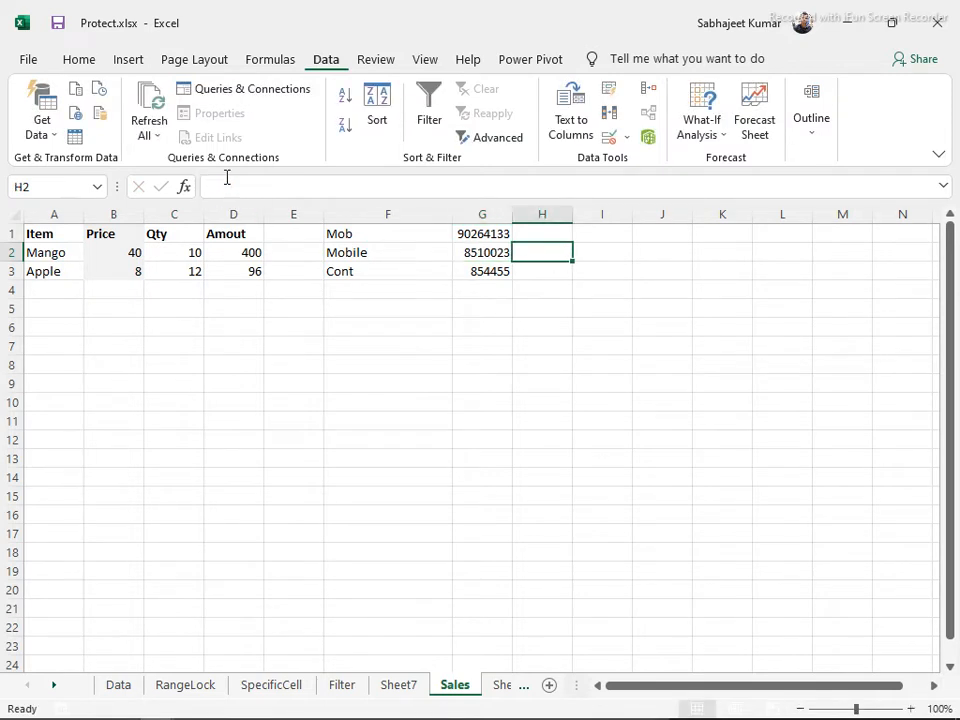
type("05")
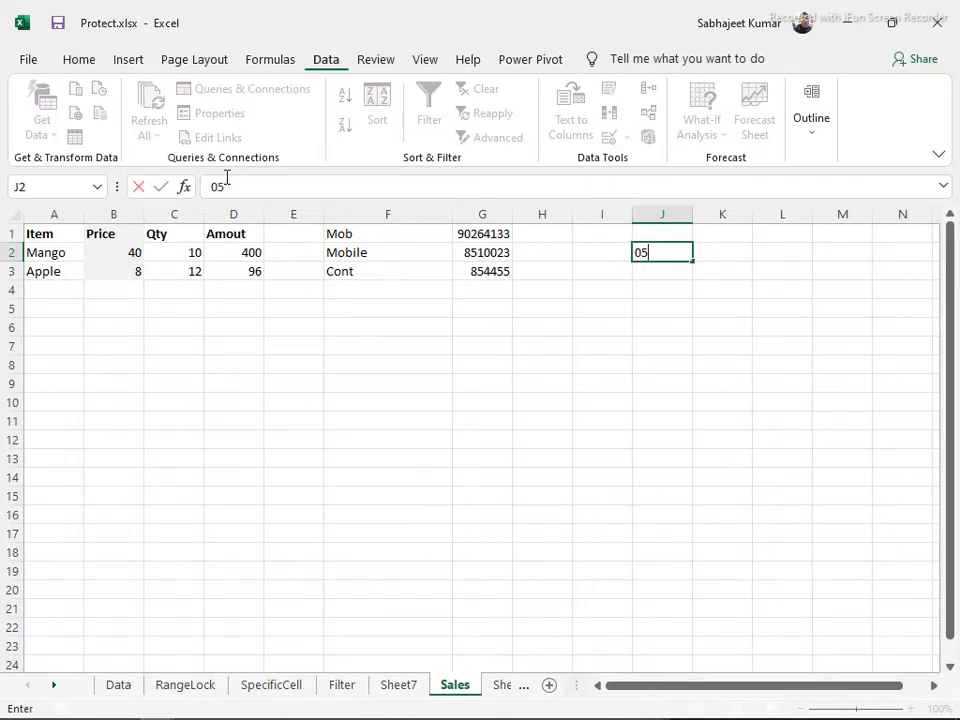
key("Return")
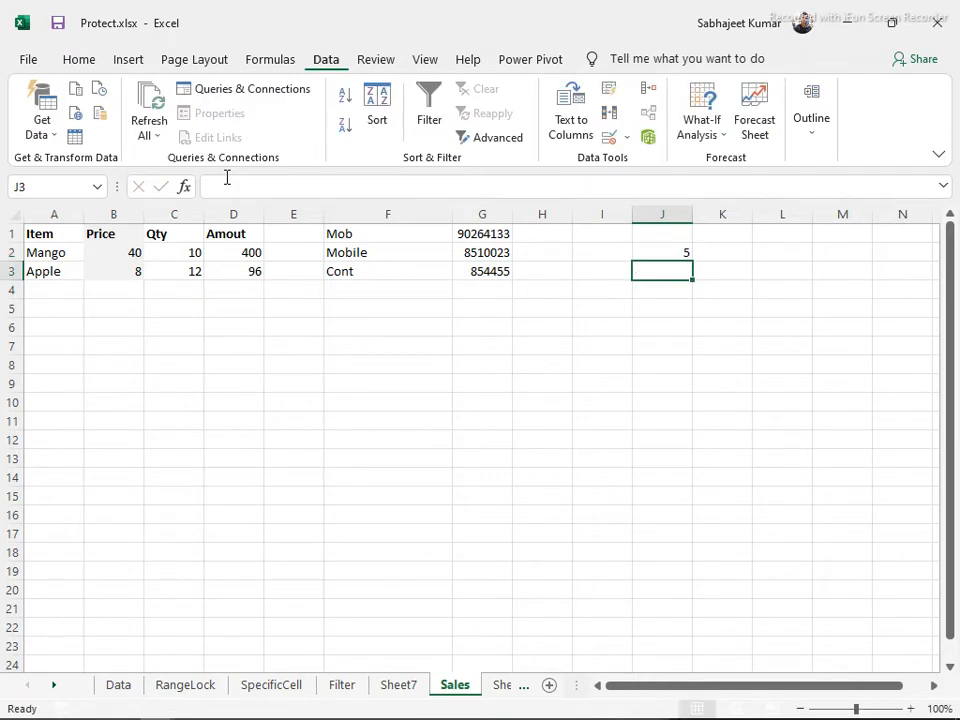
key("Up")
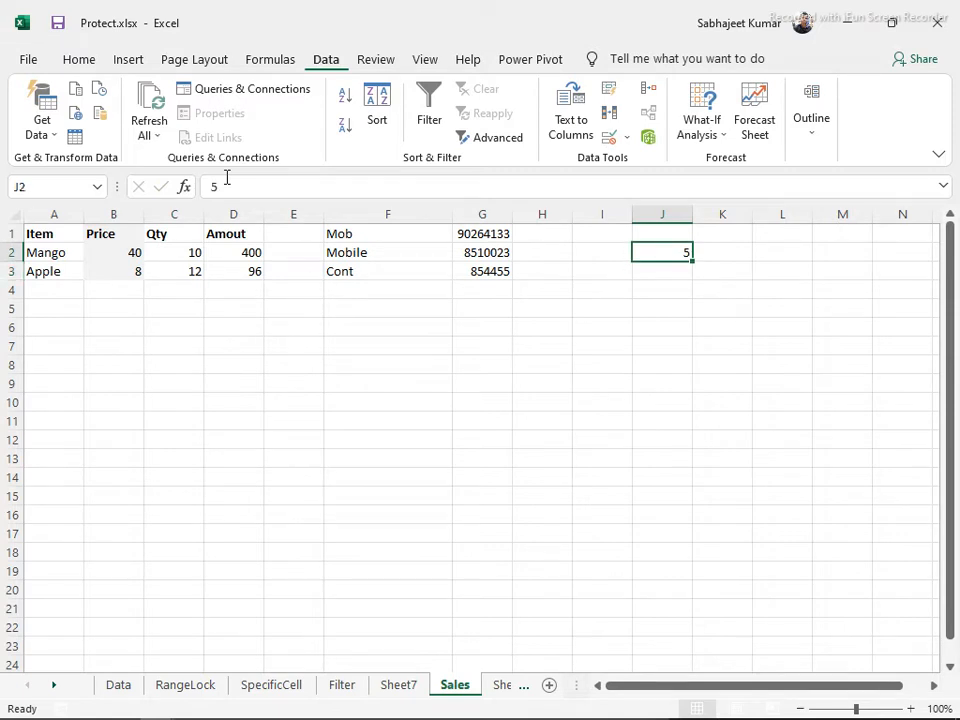
type("'0")
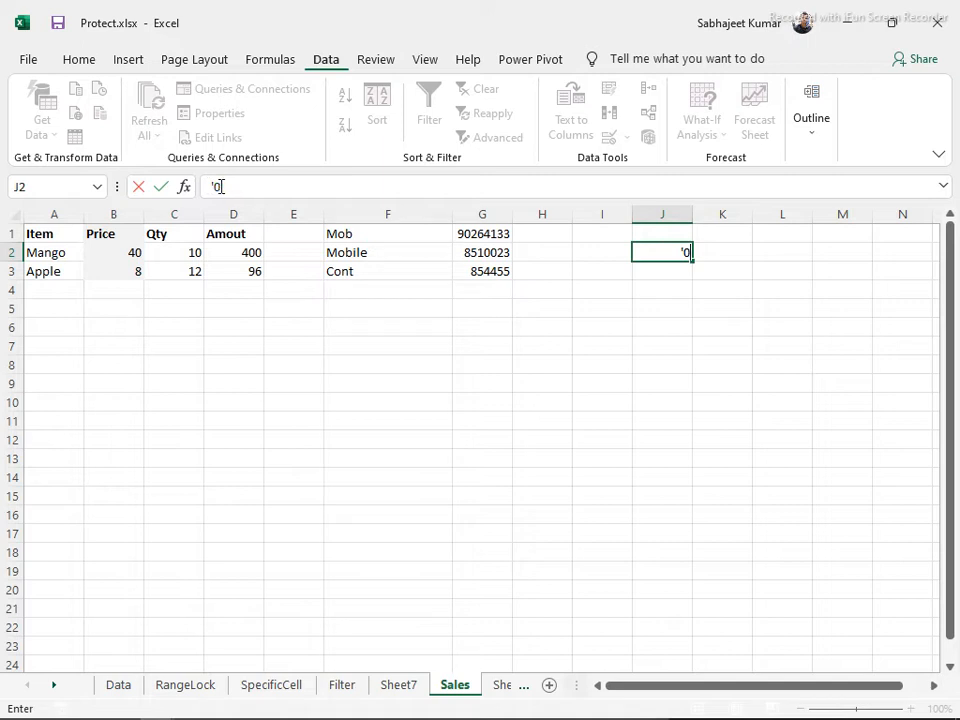
type("5")
key("Return")
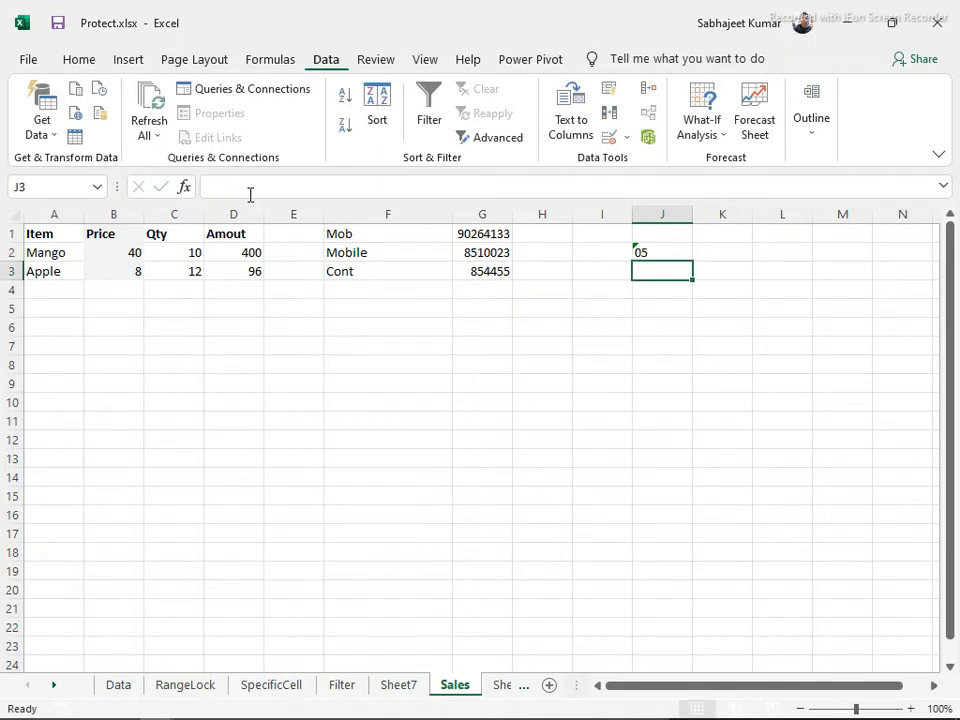
key("Up")
left_click(662, 346)
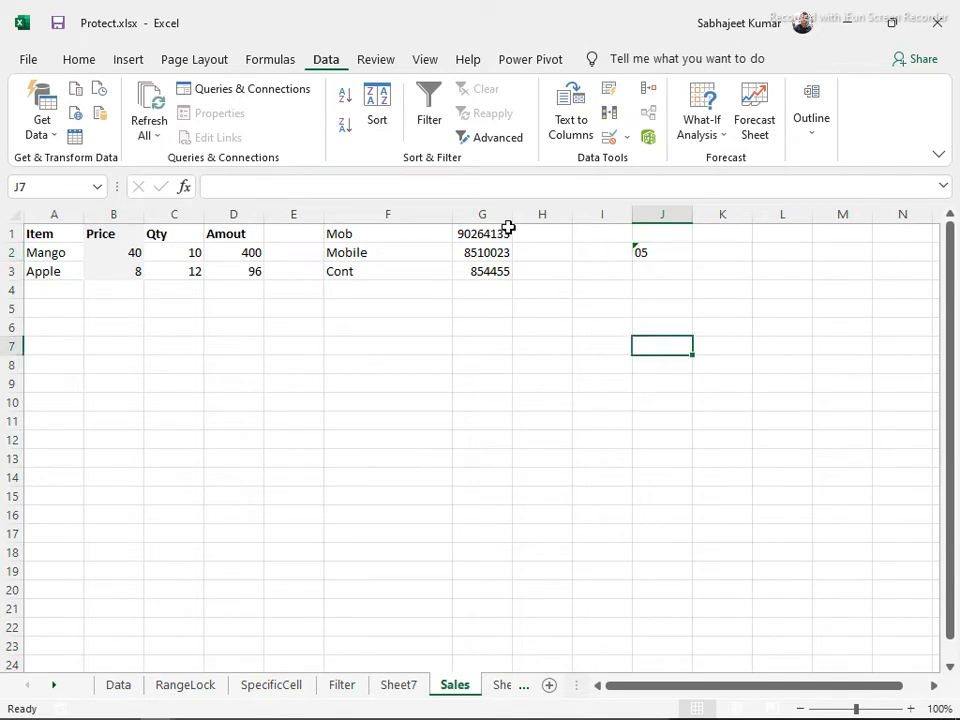
Widen column G to 14.57, then review the numbers in G1:G3 and labels in F1:F3
left_click_drag(507, 216, 546, 224)
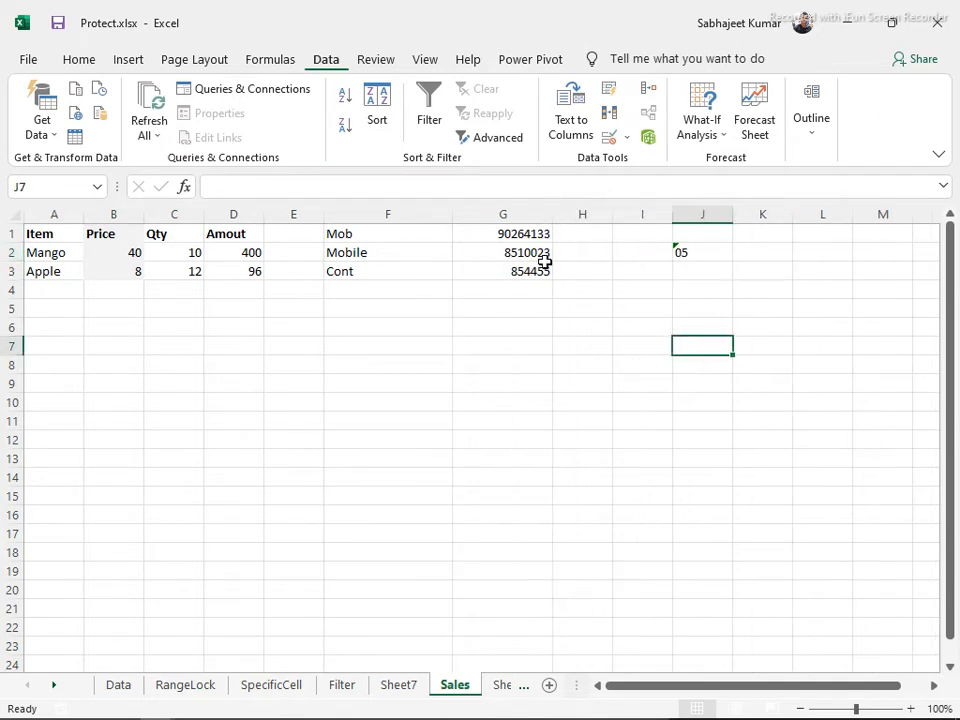
left_click(519, 213)
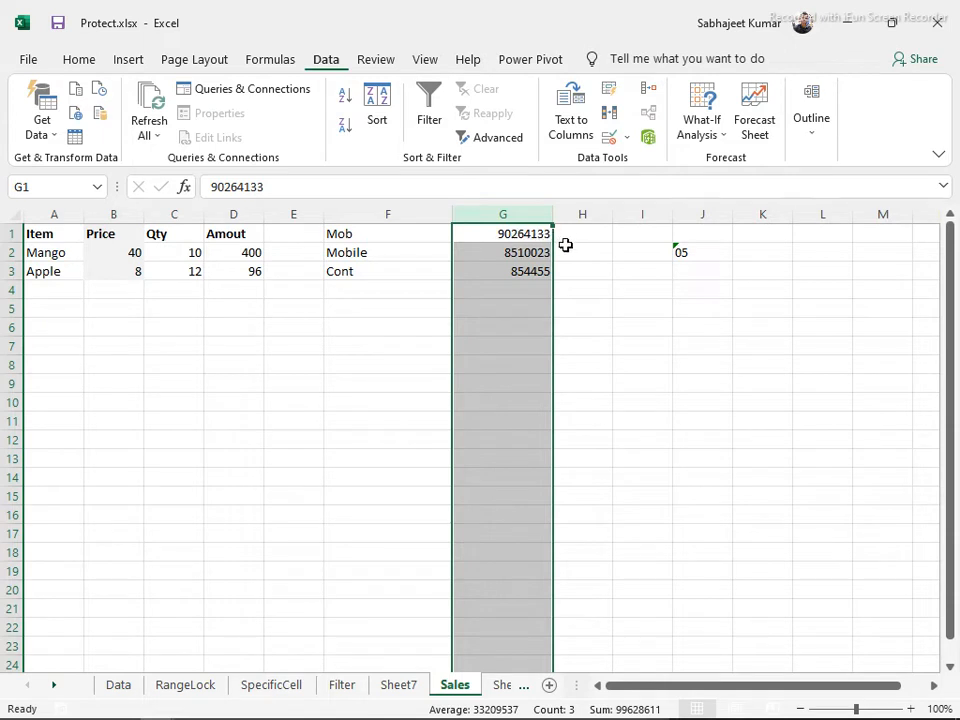
left_click(527, 289)
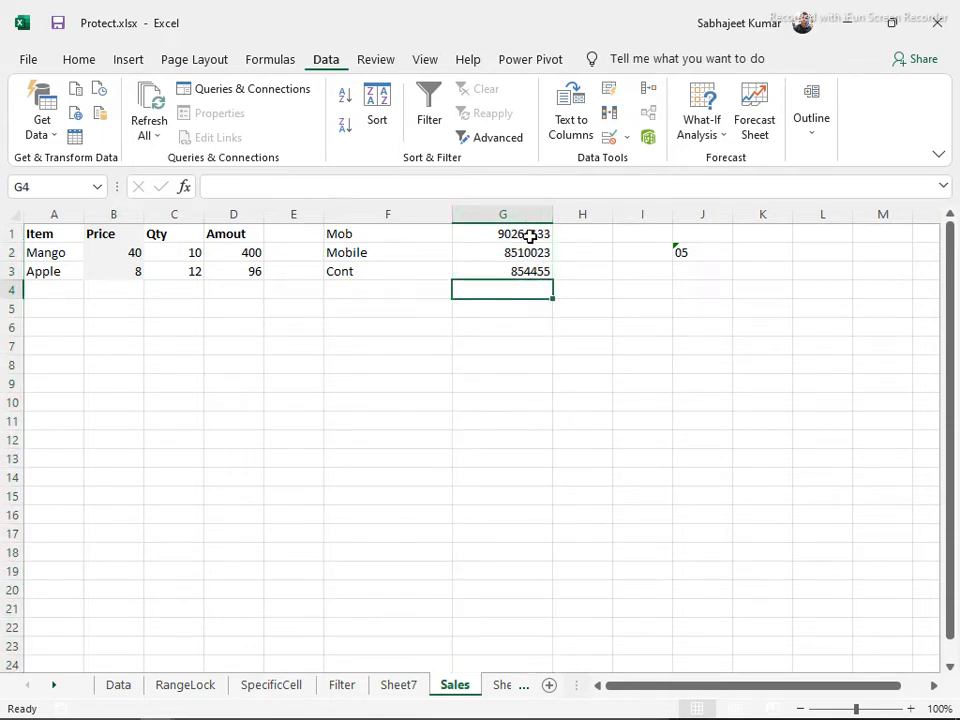
left_click_drag(531, 236, 542, 272)
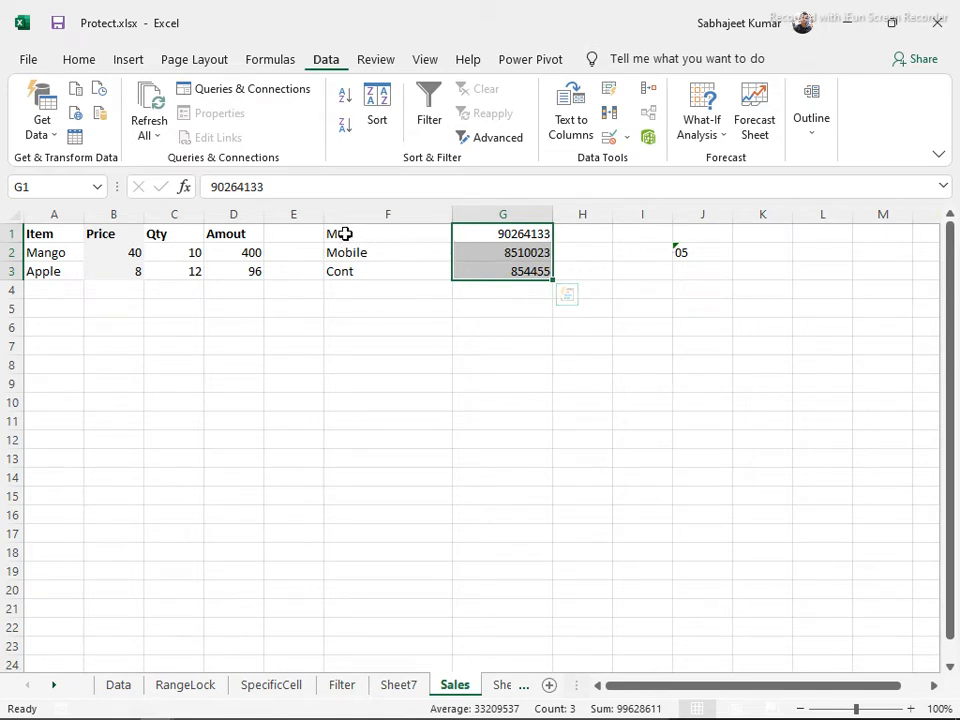
left_click_drag(347, 233, 336, 274)
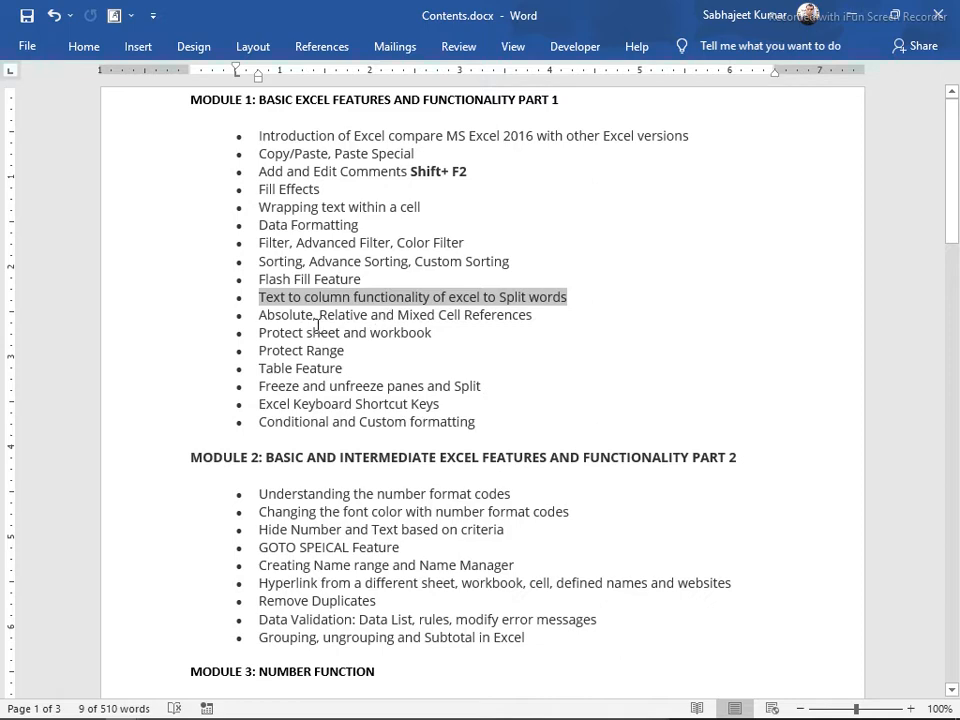
Switch from the Word course contents back to the Excel workbook with Alt+Tab
key("alt+Tab")
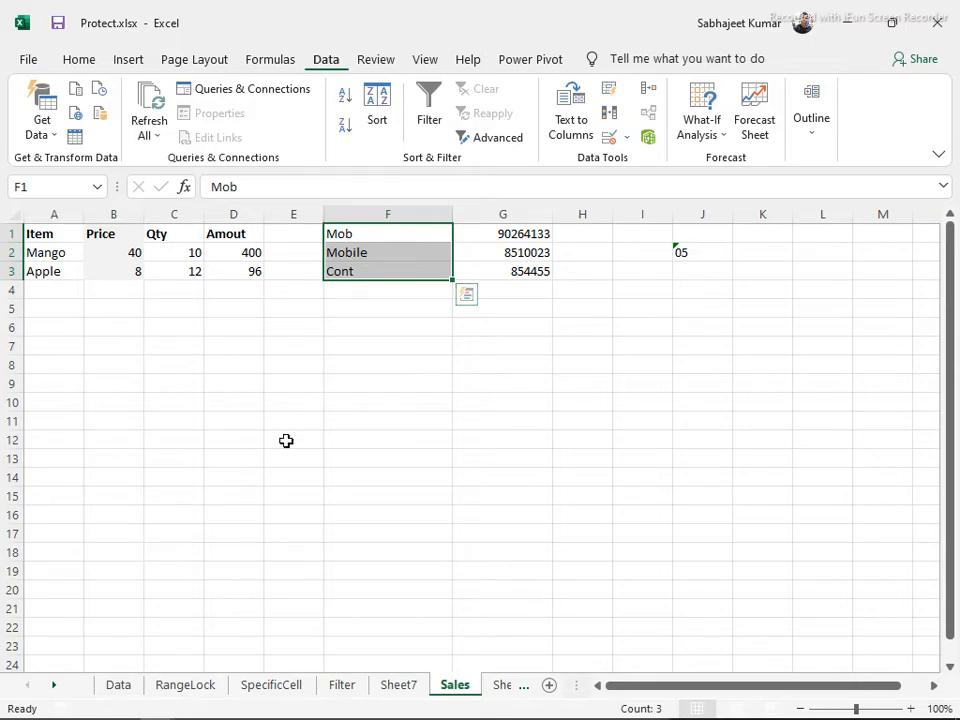
Mark the Absolute, Relative and Mixed Cell References topic in the Word course contents, then return to Excel
key("alt+Tab")
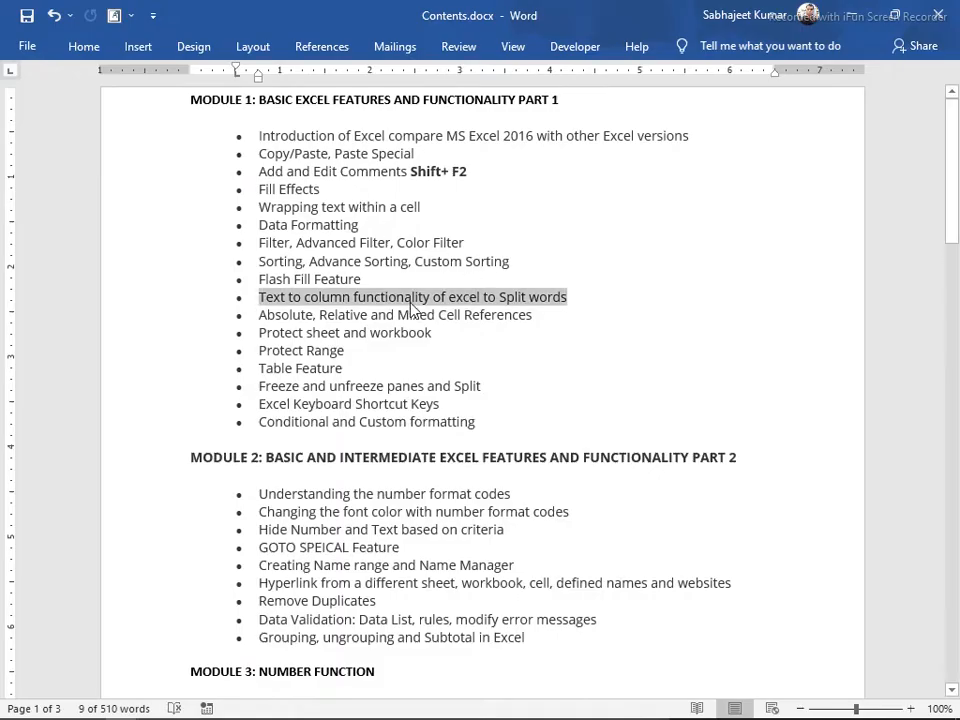
left_click_drag(261, 318, 538, 318)
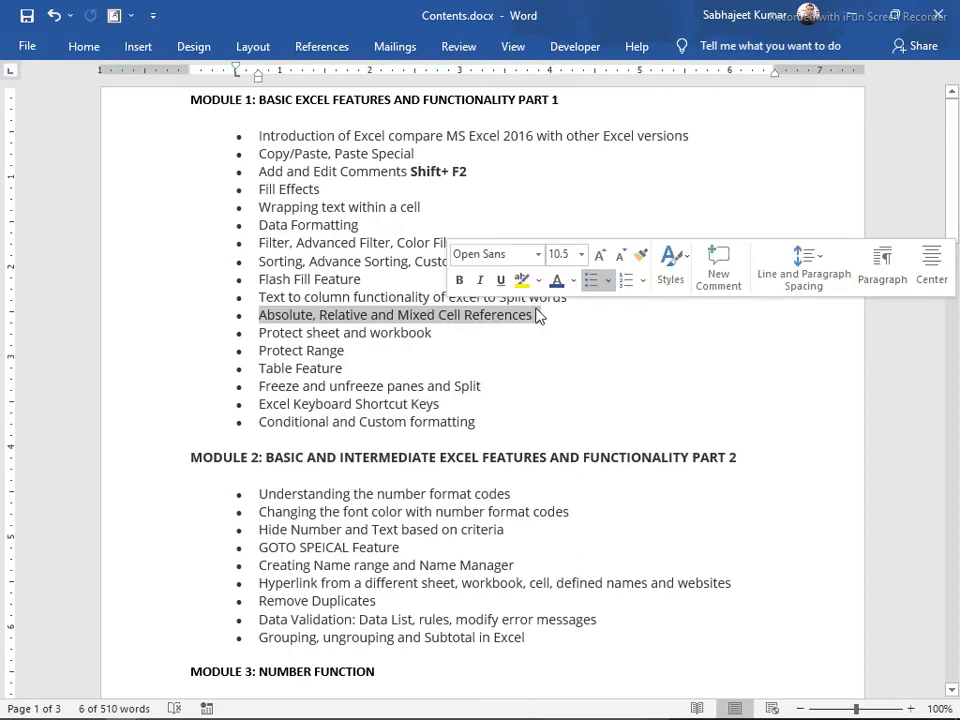
key("alt+Tab")
Enter the relative reference =A1 in F6 and evaluate it with F9 in the formula bar
left_click(400, 324)
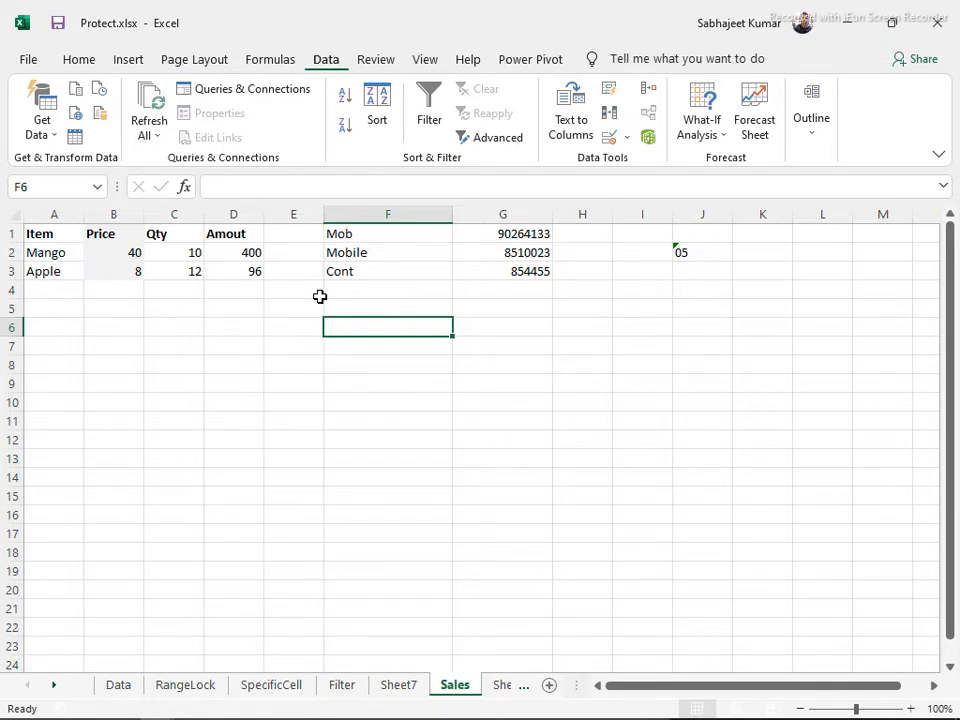
type("=")
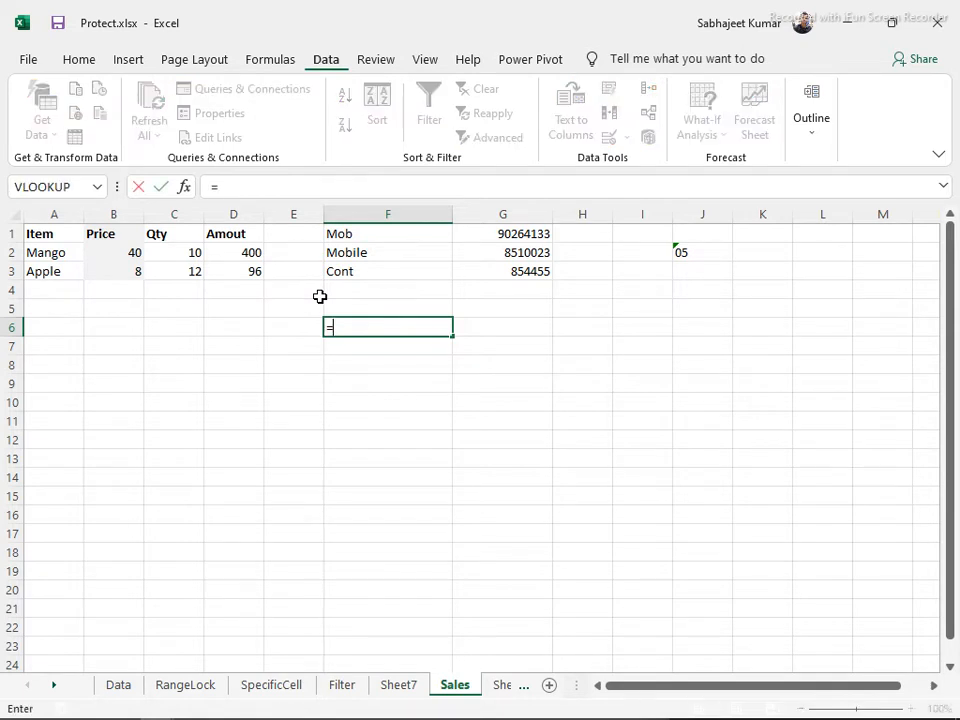
left_click(28, 235)
key("Return")
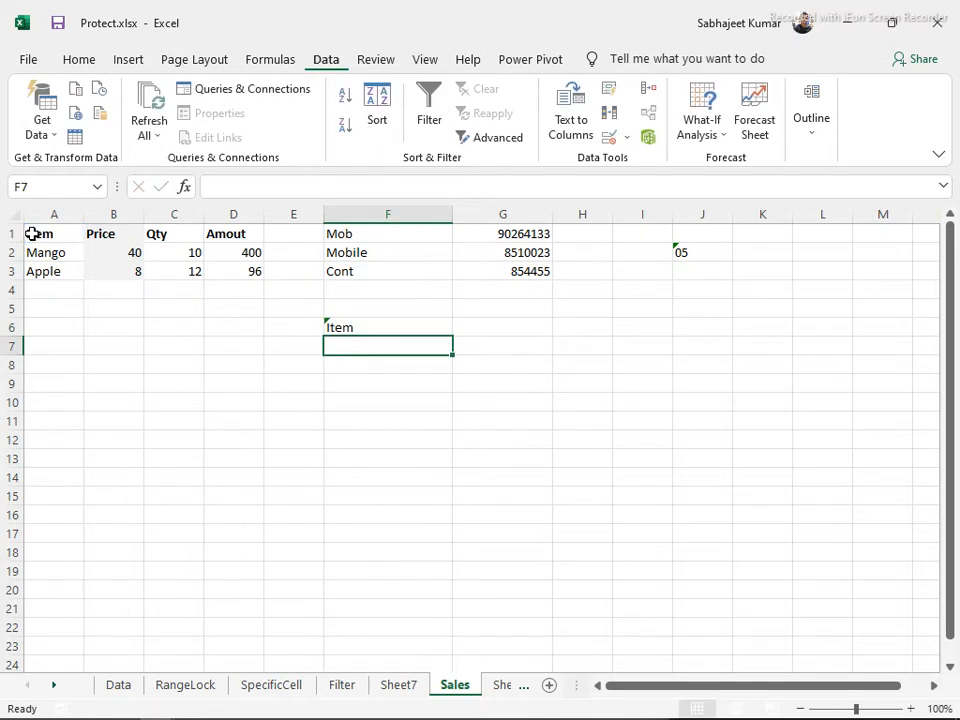
key("Up")
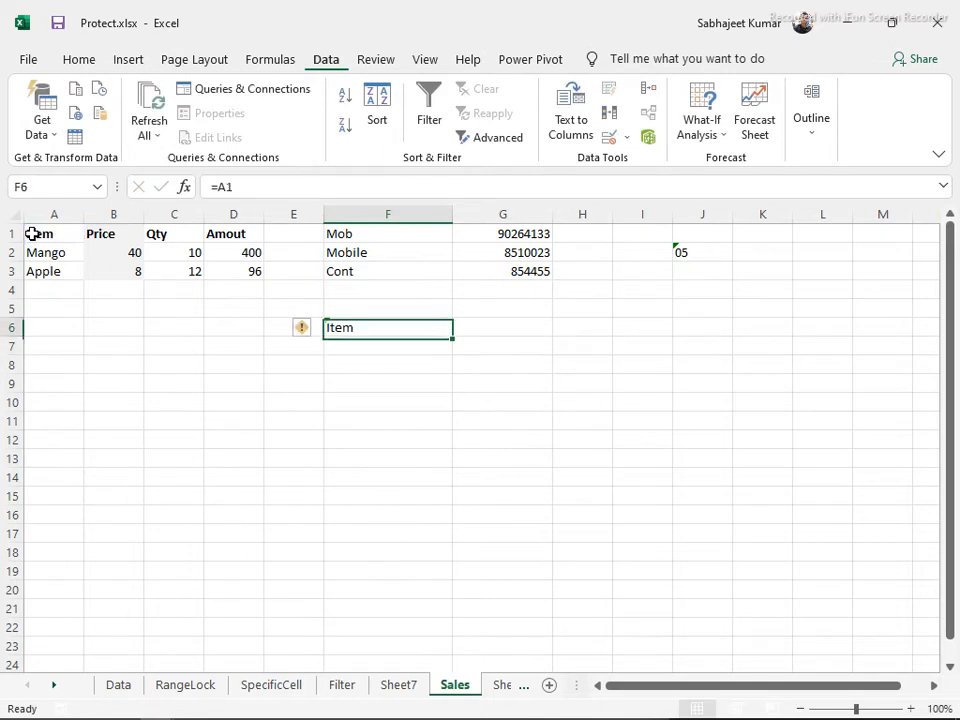
left_click(240, 186)
left_click_drag(232, 187, 207, 187)
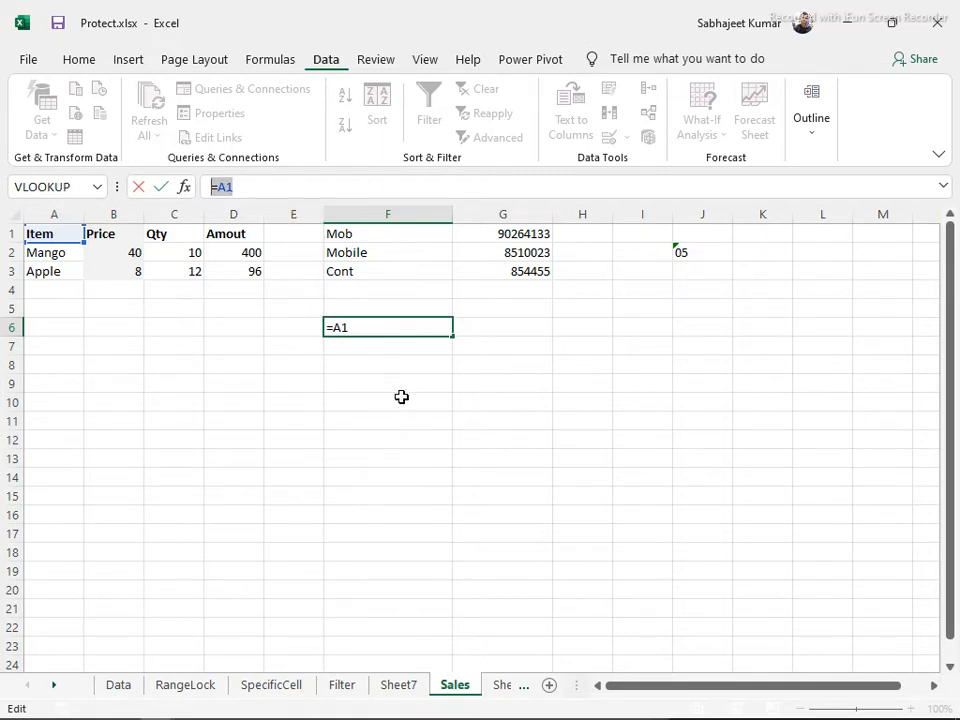
key("F9")
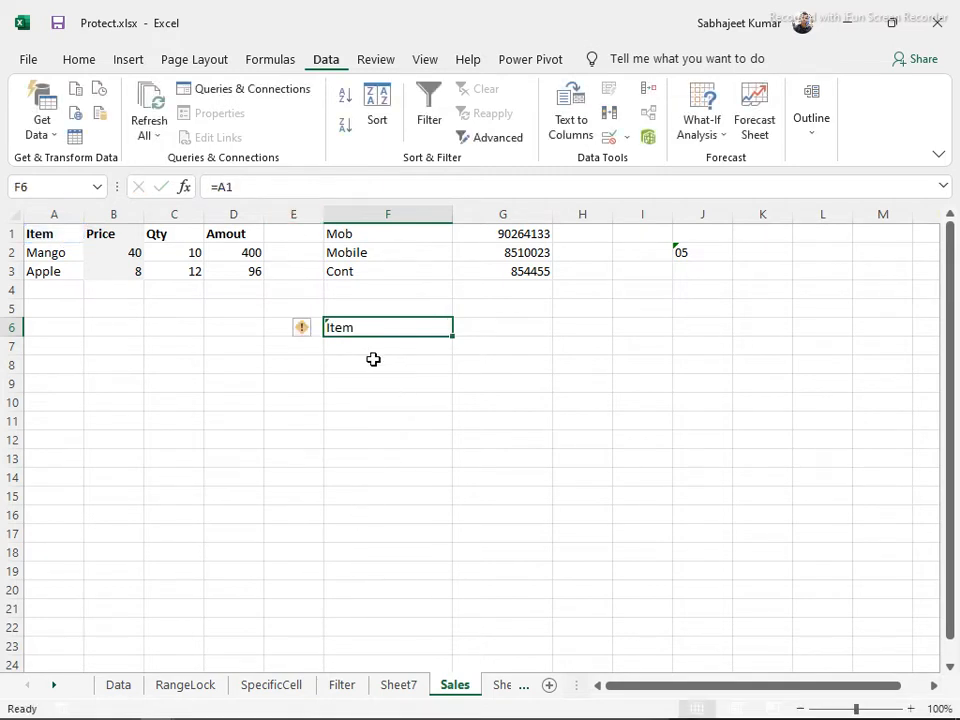
Enter the absolute reference =$A$1 in F8 using F4
left_click(375, 359)
type("=")
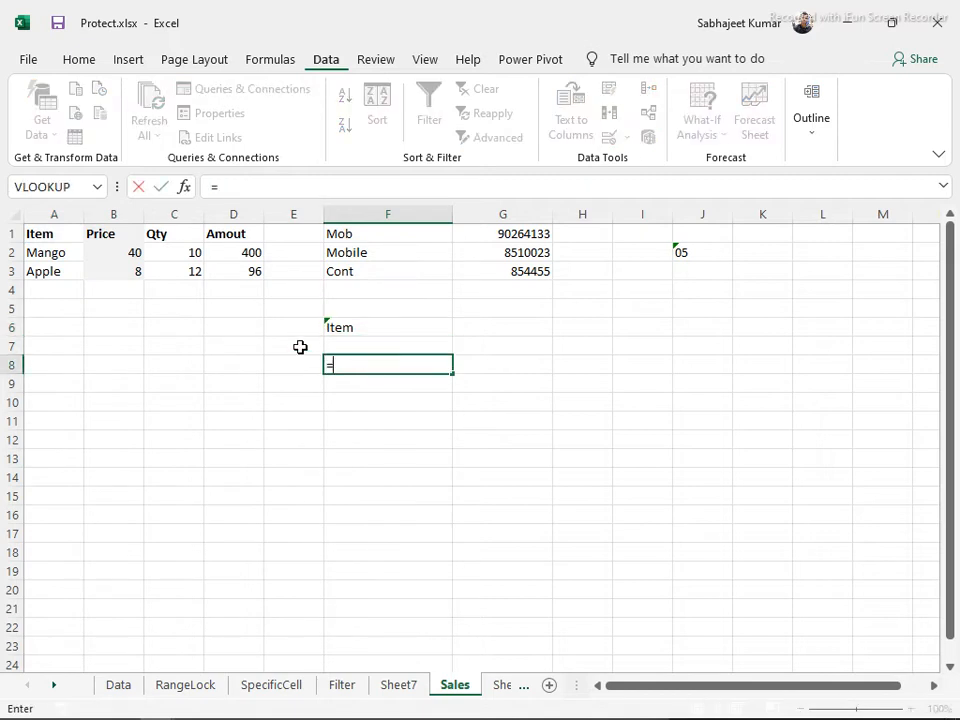
left_click(55, 236)
double_click(223, 186)
key("F4")
key("Return")
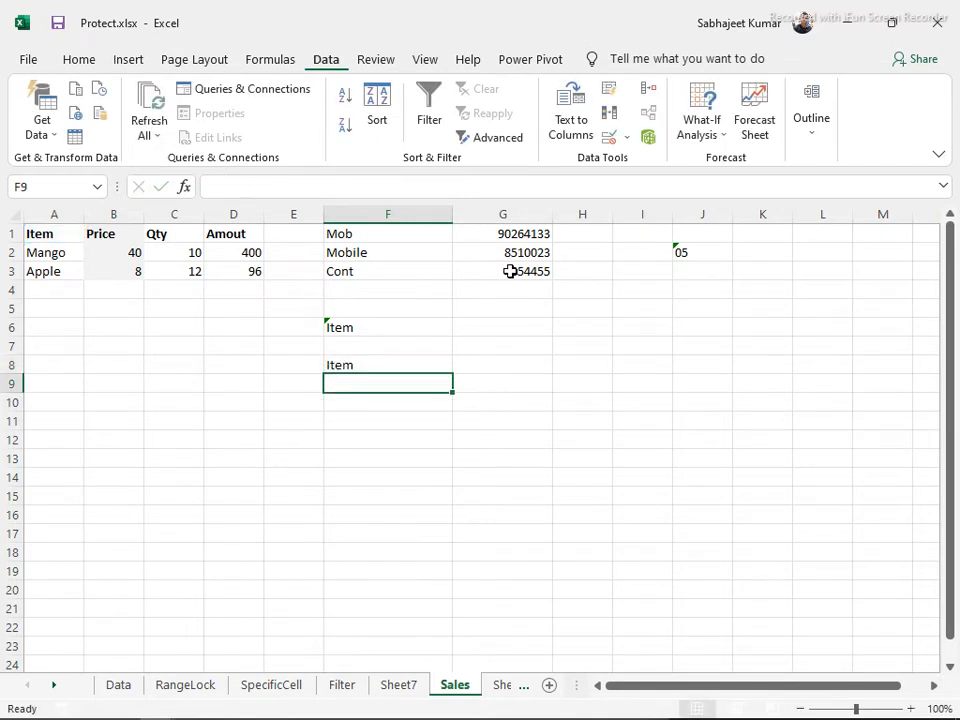
Enter the mixed reference =A$1 in F10 by pressing F4 twice, then go back to F6
key("Return")
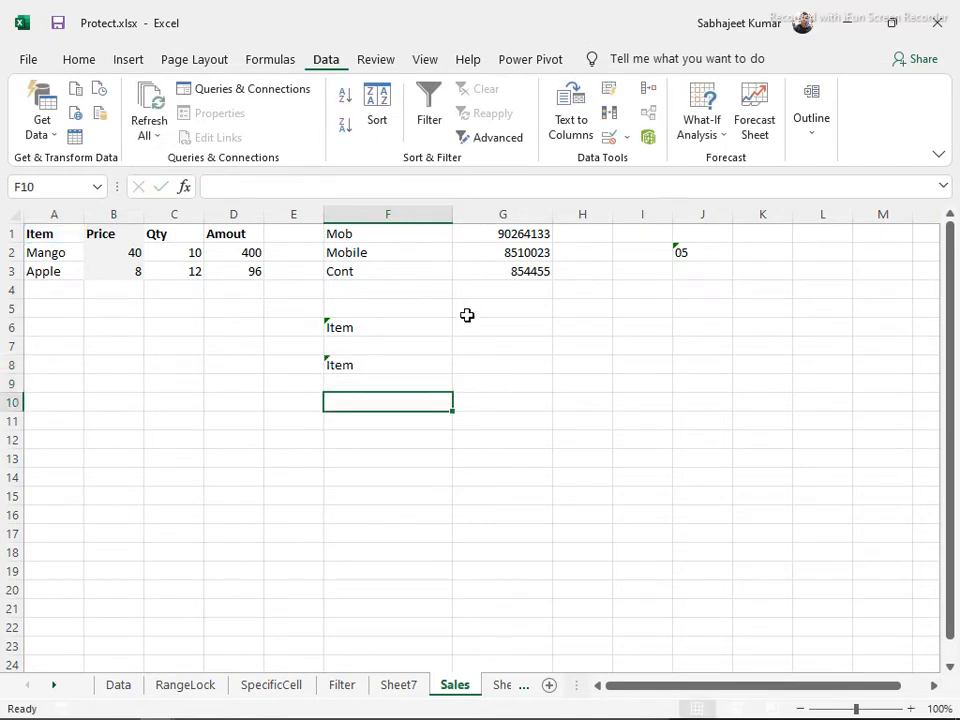
type("=")
left_click(51, 236)
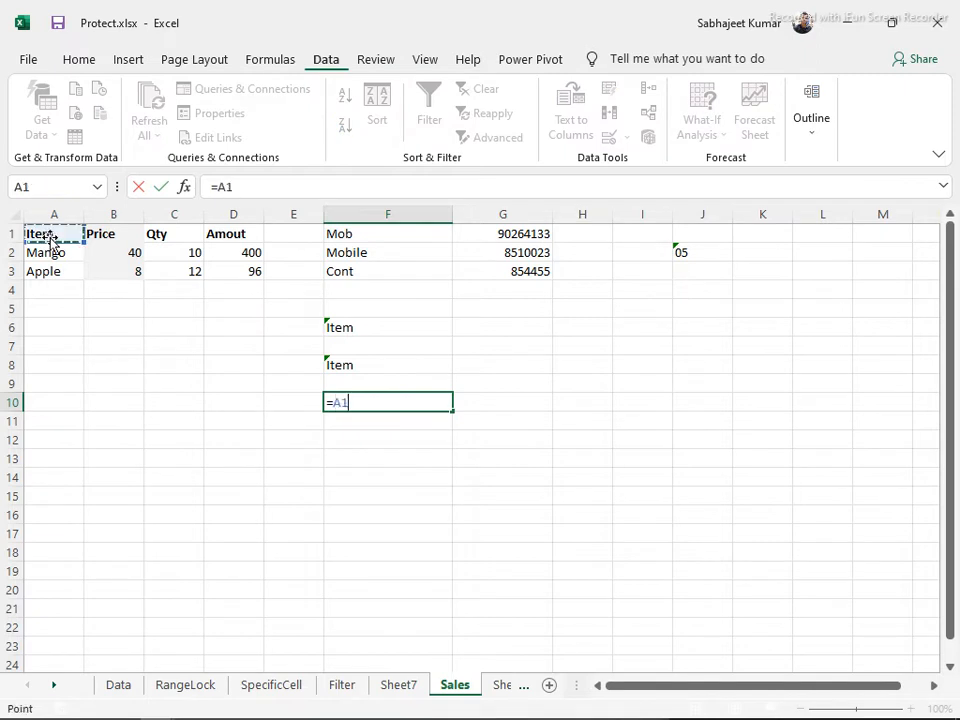
left_click(228, 186)
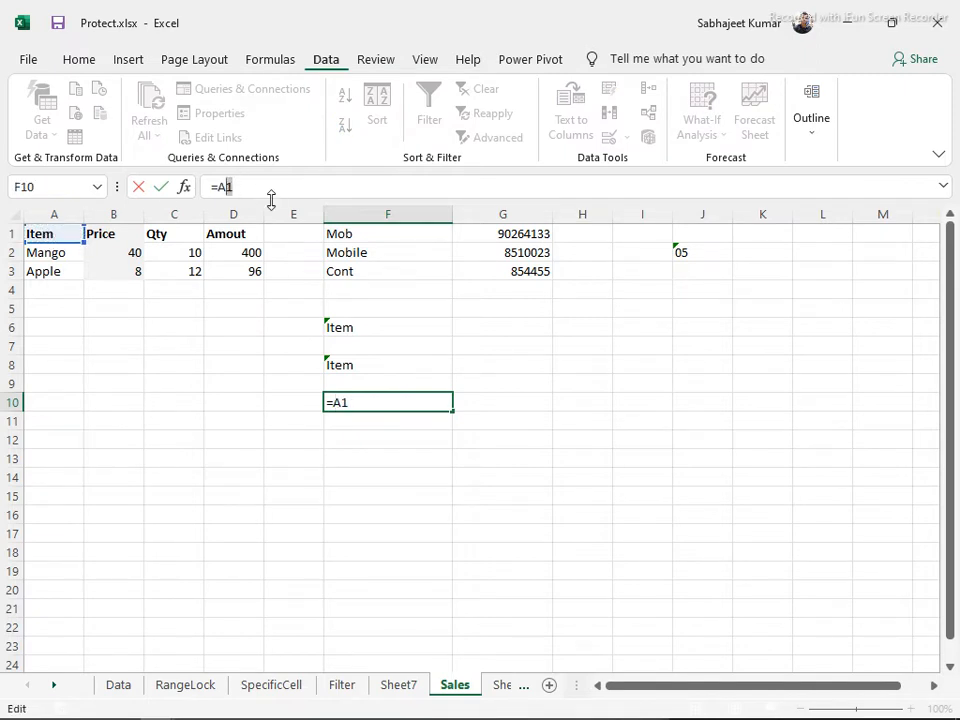
key("F4")
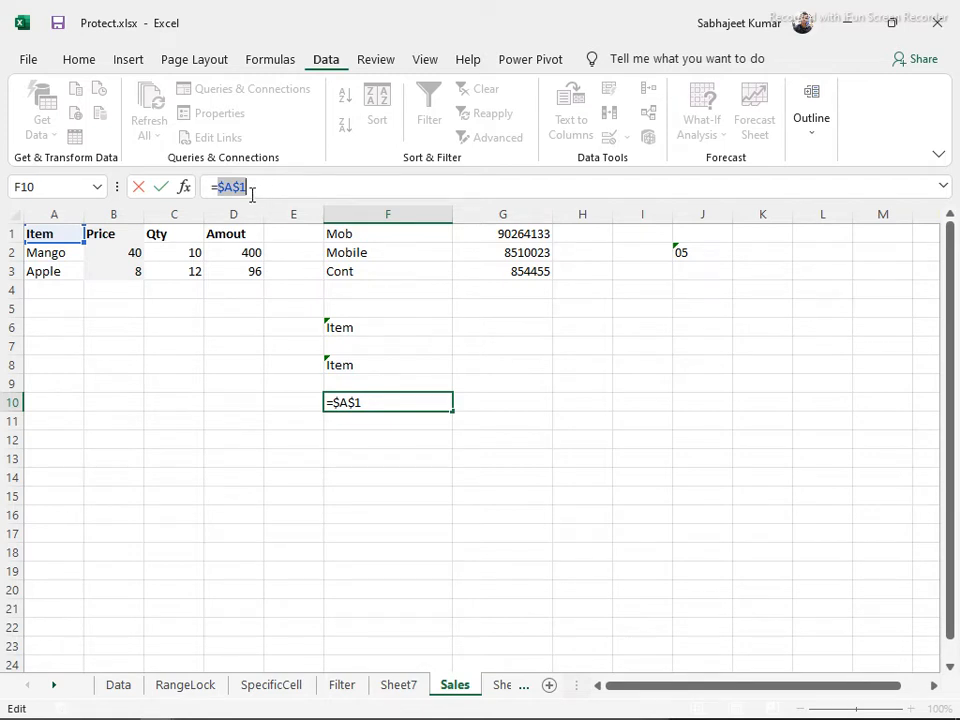
key("F4")
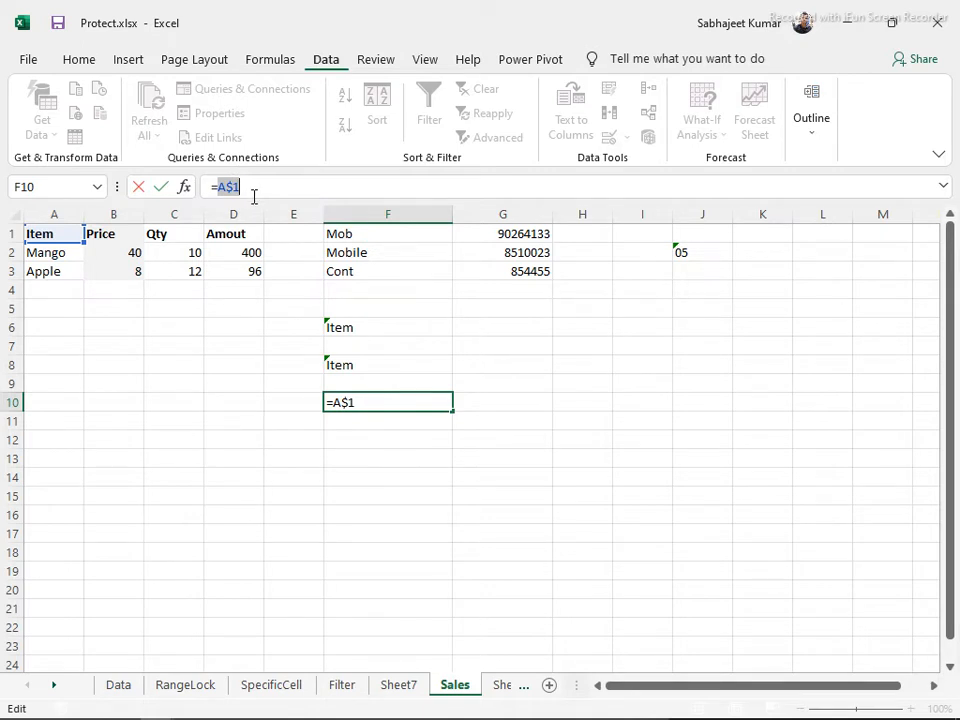
key("Return")
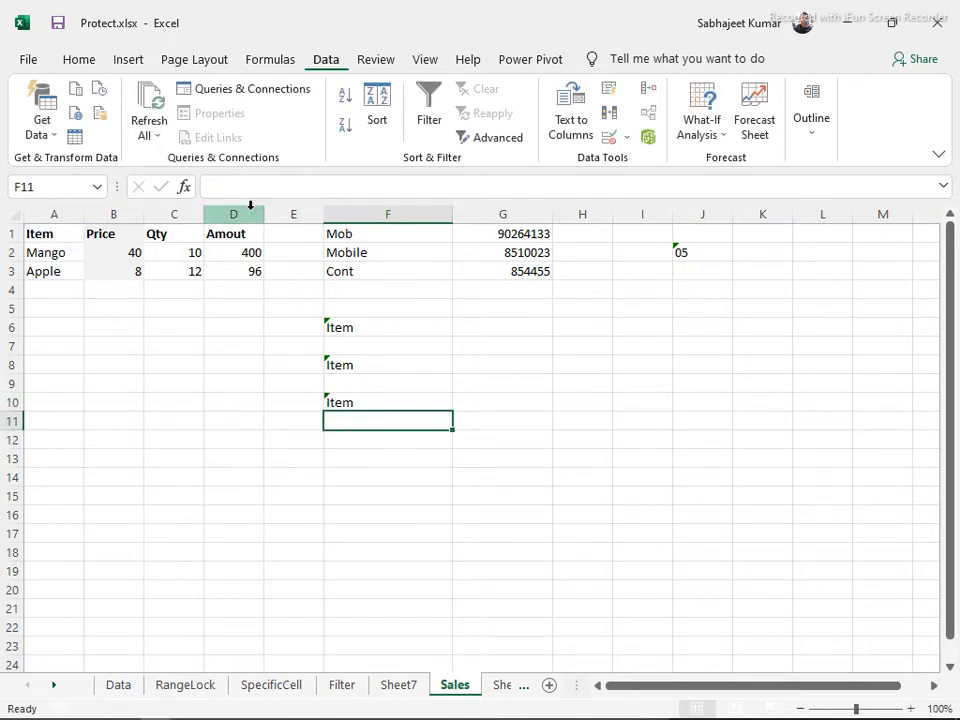
key("Up")
key("Up")
key("Up")
key("Up")
key("Up")
key("Up")
key("Down")
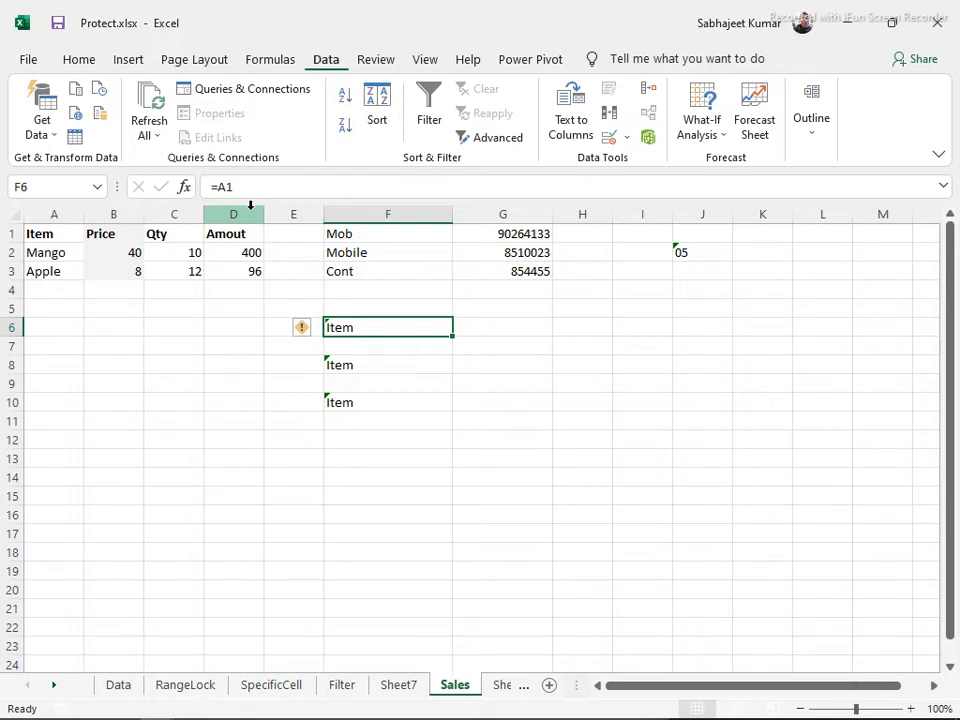
mouse_move(75, 710)
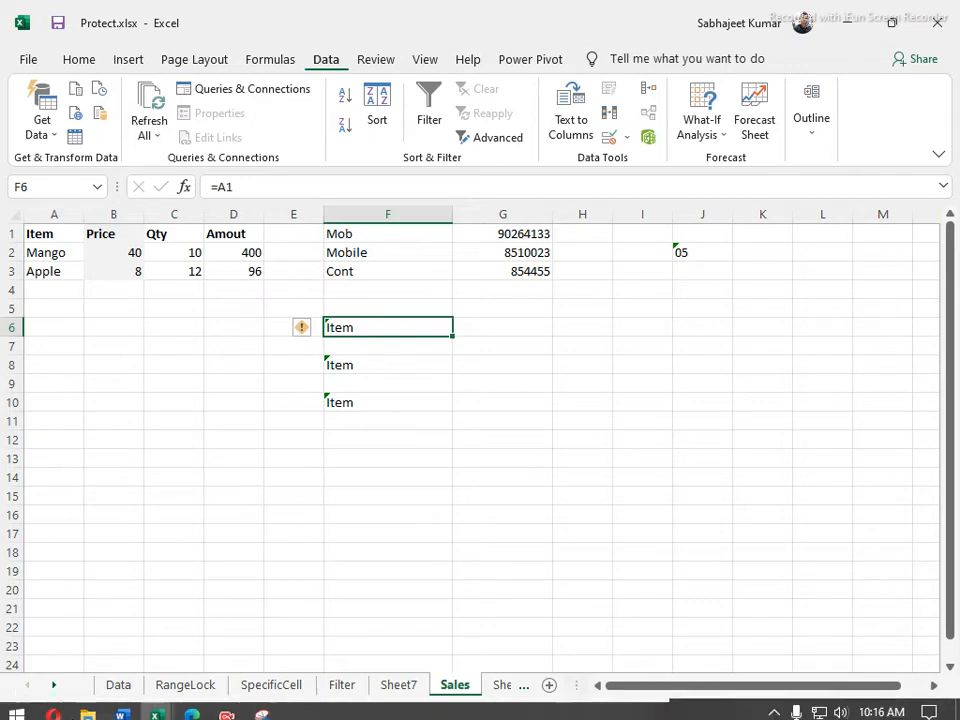
key("super")
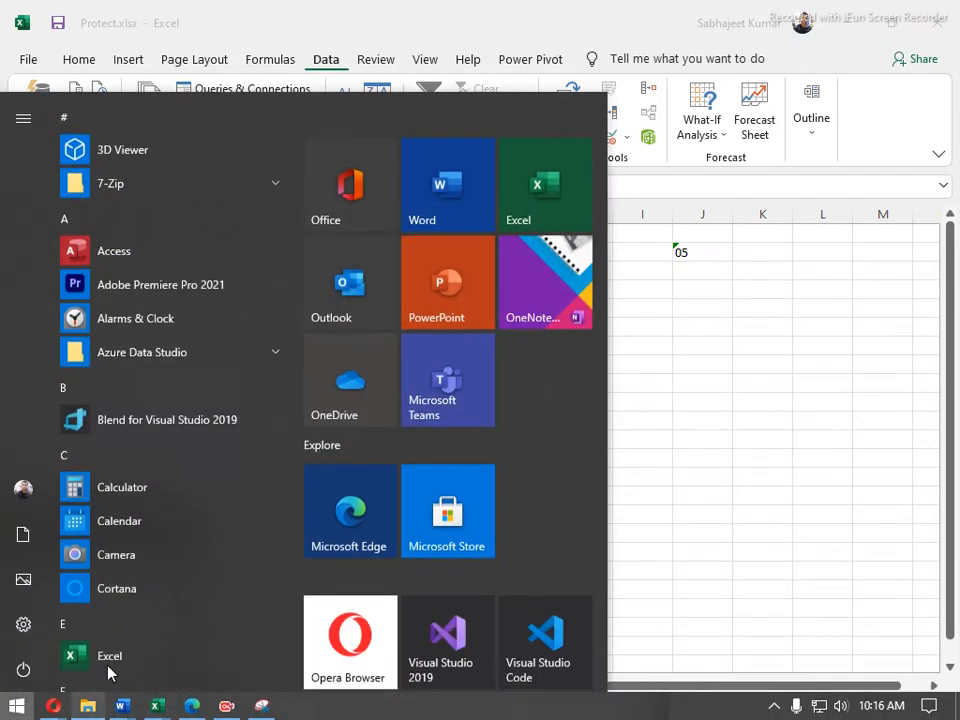
left_click(659, 537)
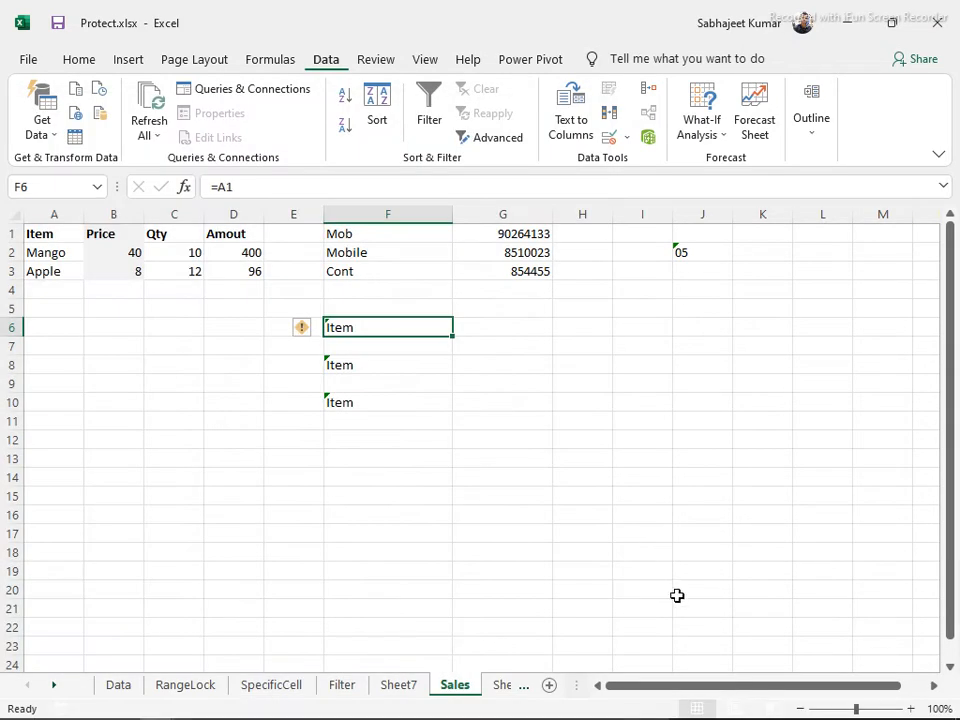
mouse_move(691, 630)
key("alt+Tab")
key("alt+Tab")
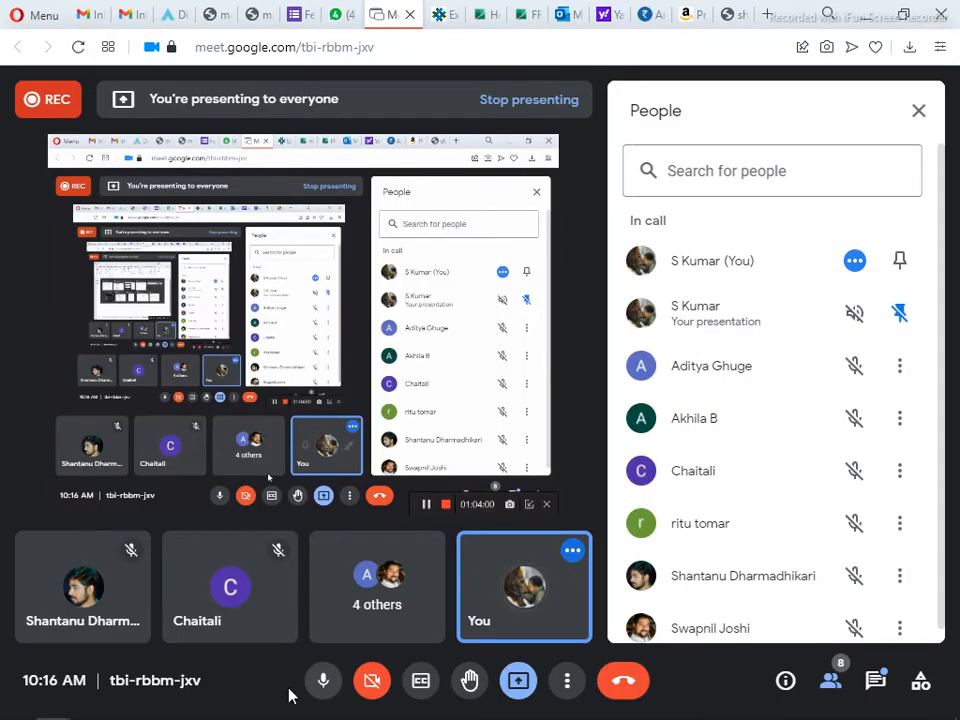
left_click(322, 681)
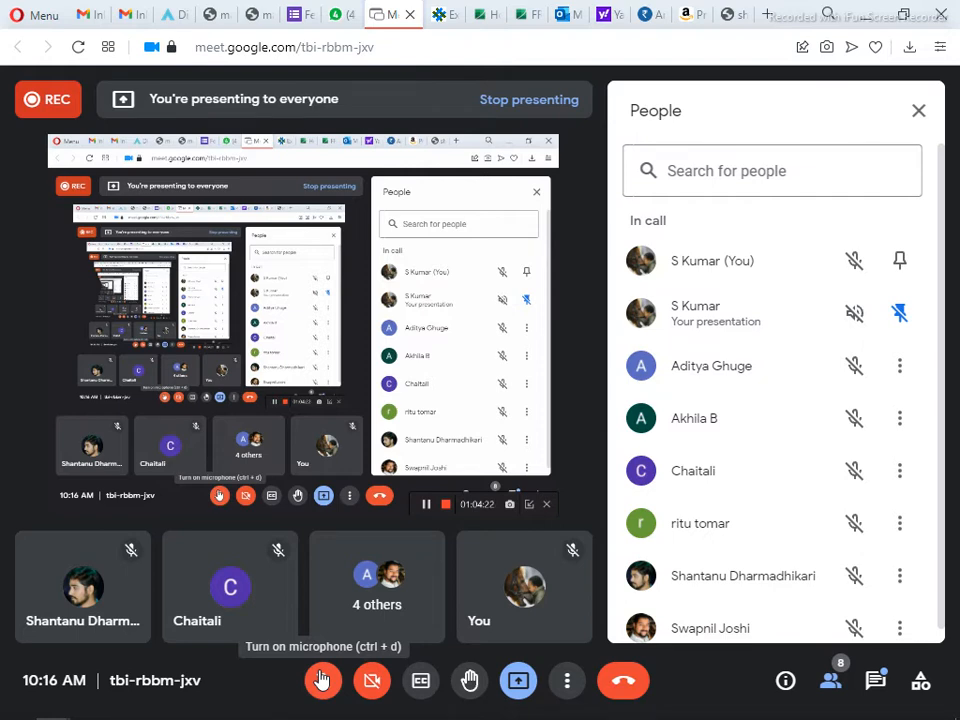
left_click(323, 690)
key("alt+Tab")
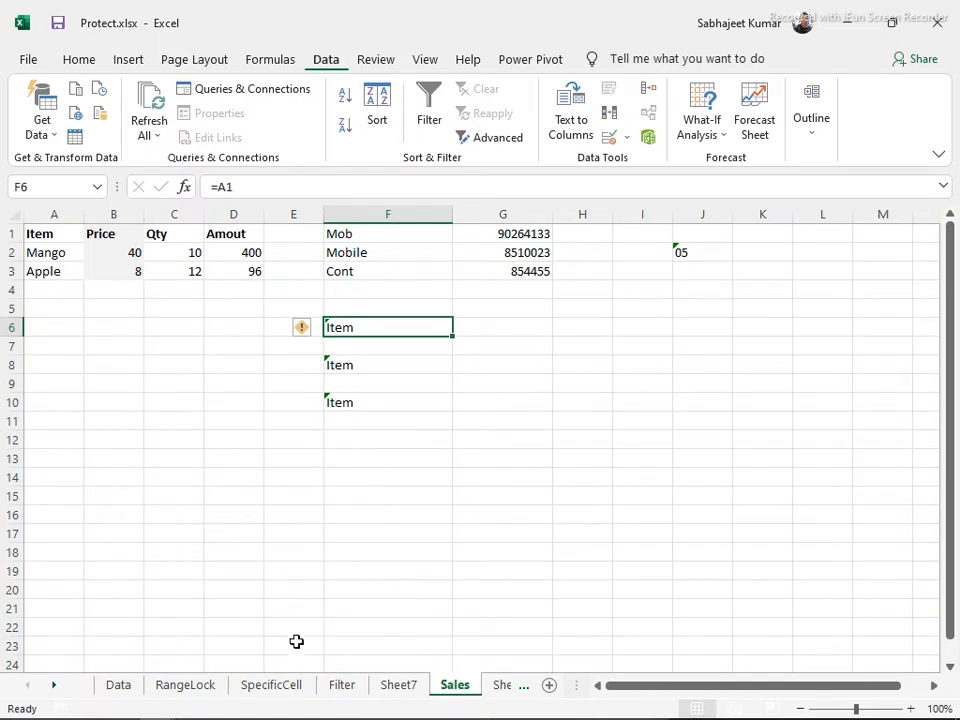
mouse_move(138, 707)
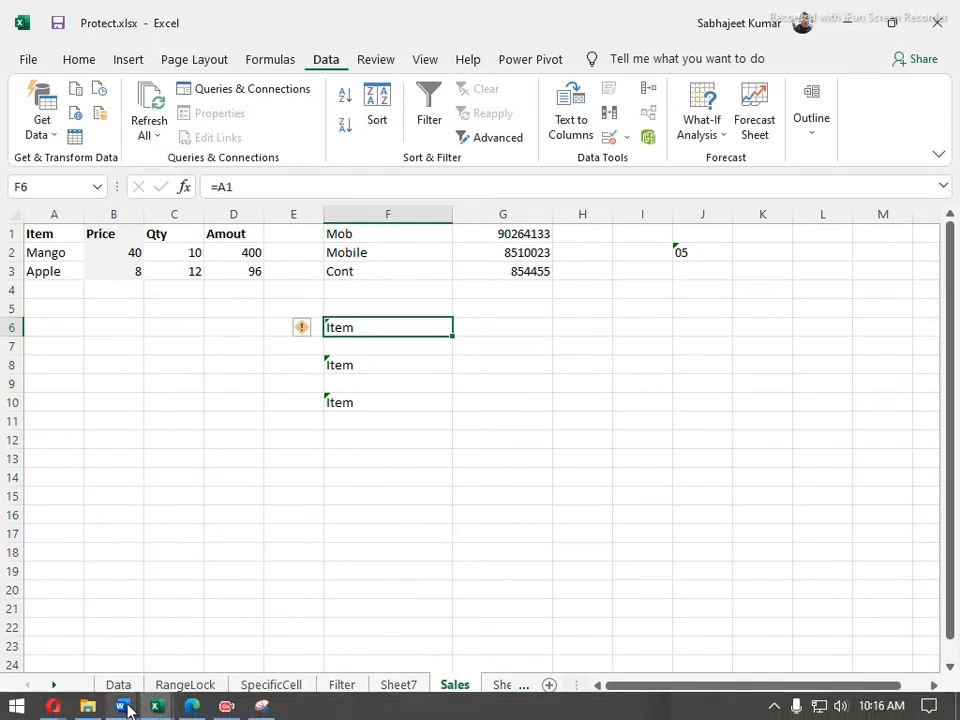
left_click(115, 645)
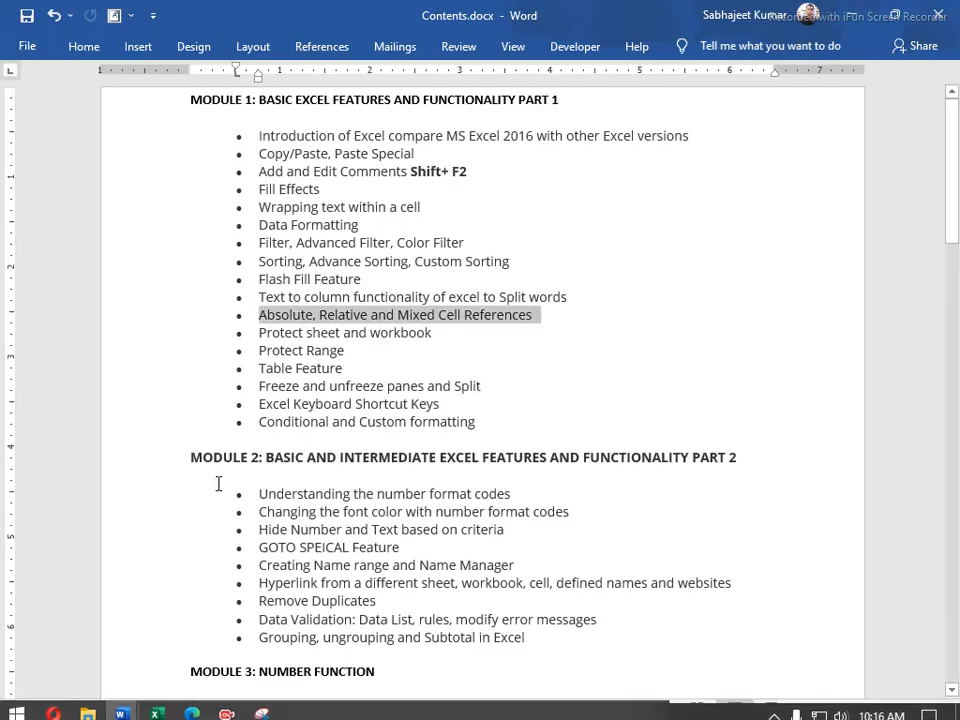
left_click_drag(454, 341, 260, 333)
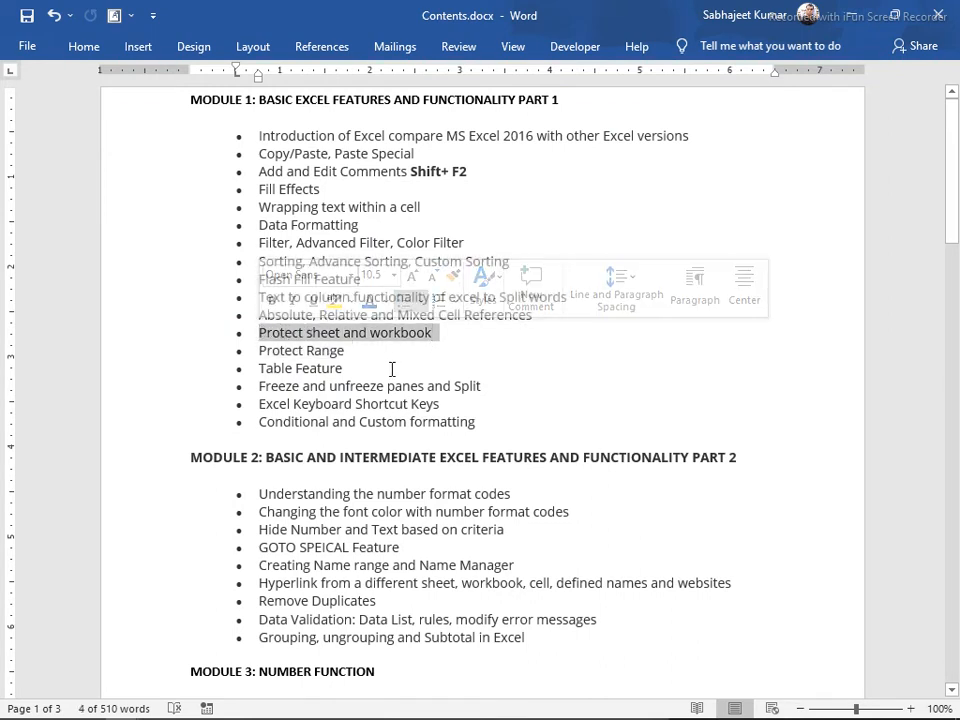
left_click_drag(345, 353, 246, 332)
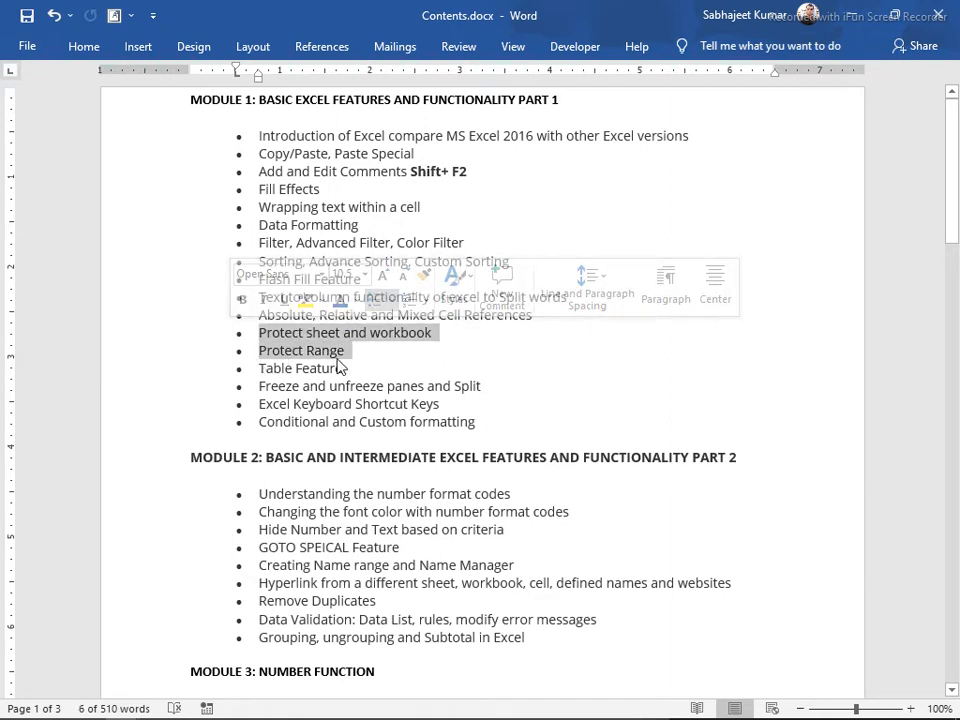
key("alt+Tab")
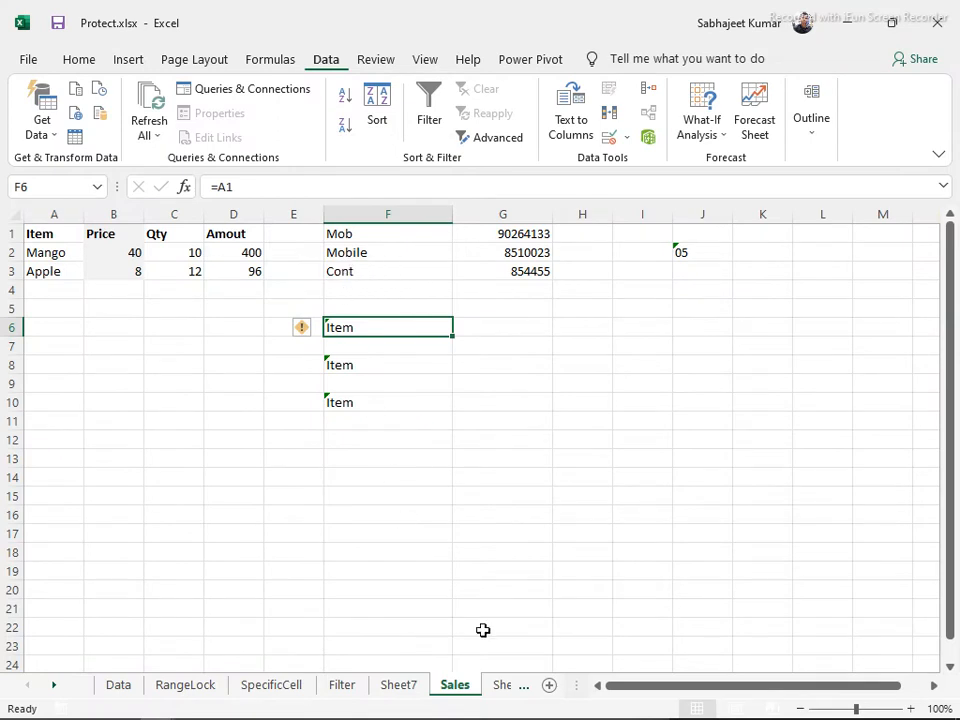
Move from G20 through Sheet7 and Sales to Sheet5
left_click(507, 584)
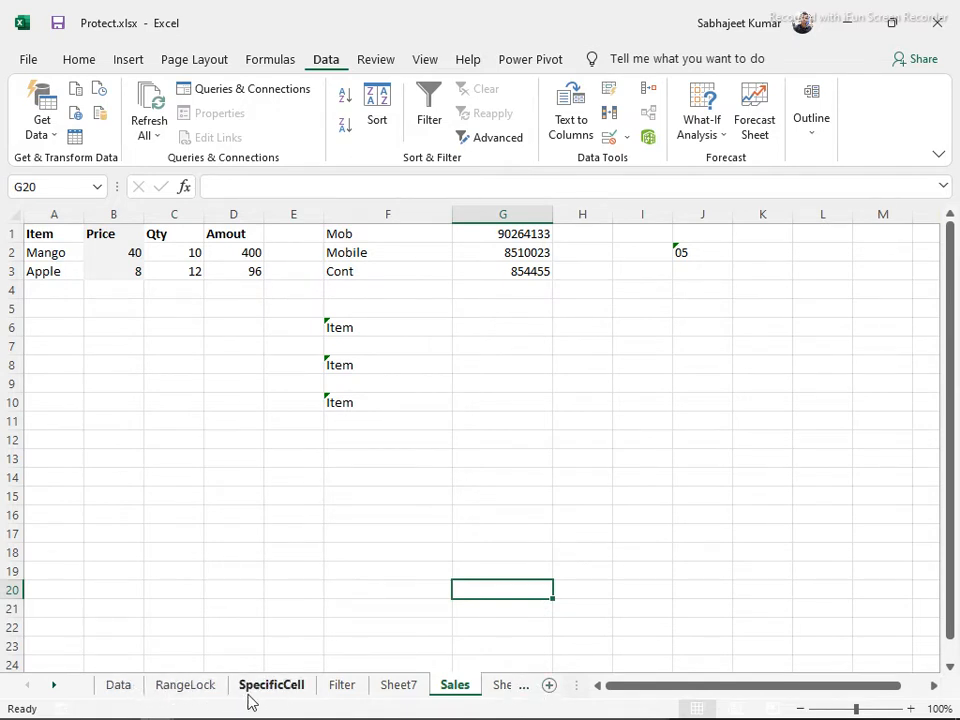
left_click(388, 695)
left_click(453, 697)
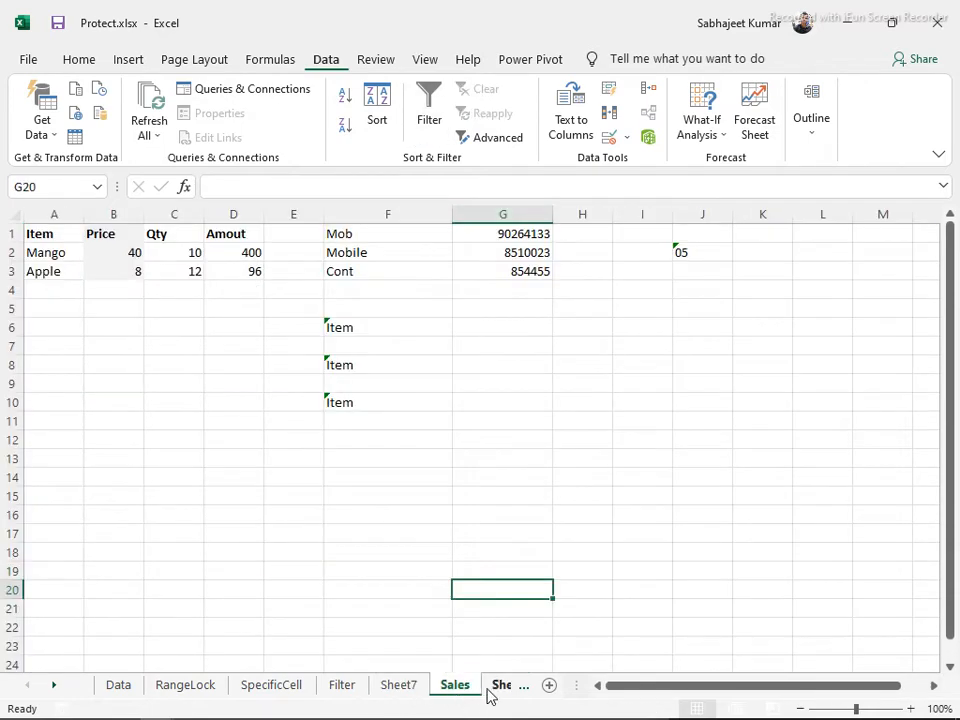
left_click(489, 697)
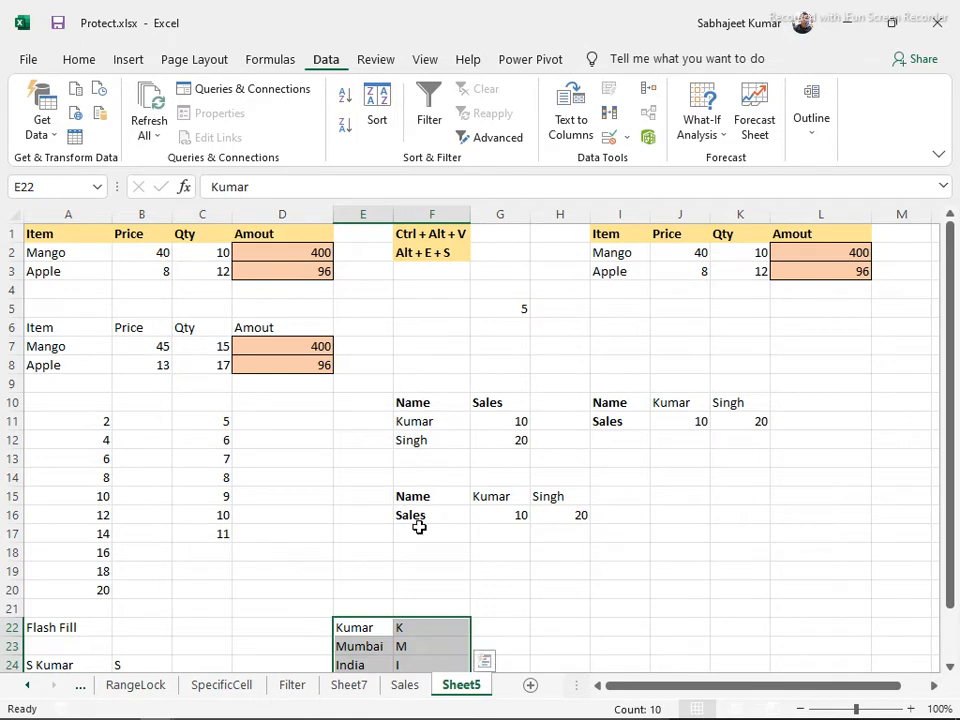
Look at the Protect Workbook structure options on the Review tab and cancel them, then call up Protect Sheet
left_click(376, 60)
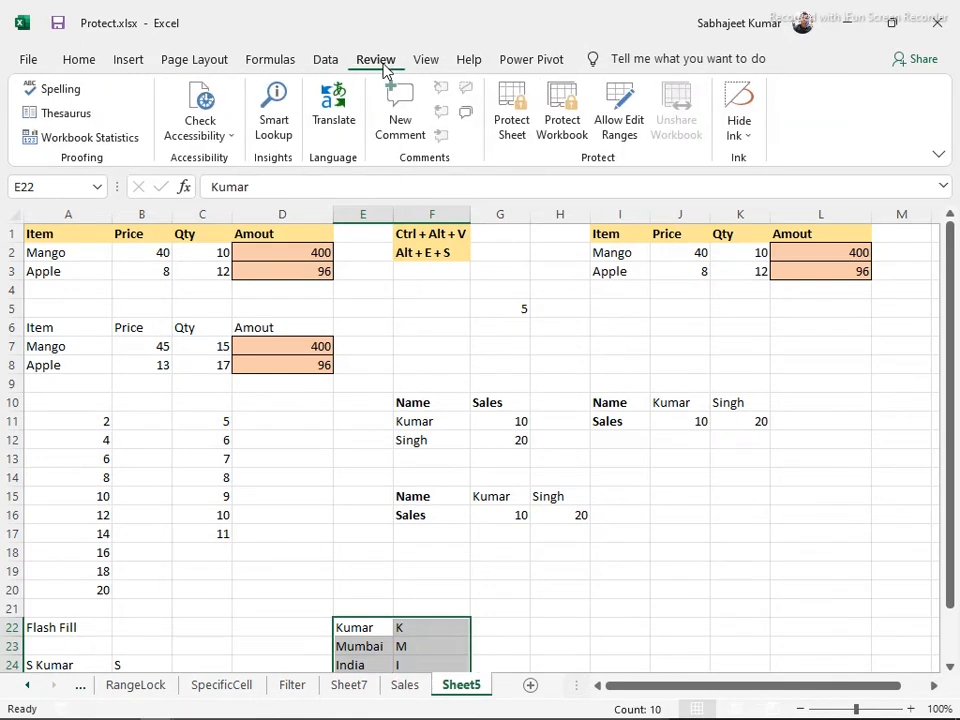
left_click(560, 117)
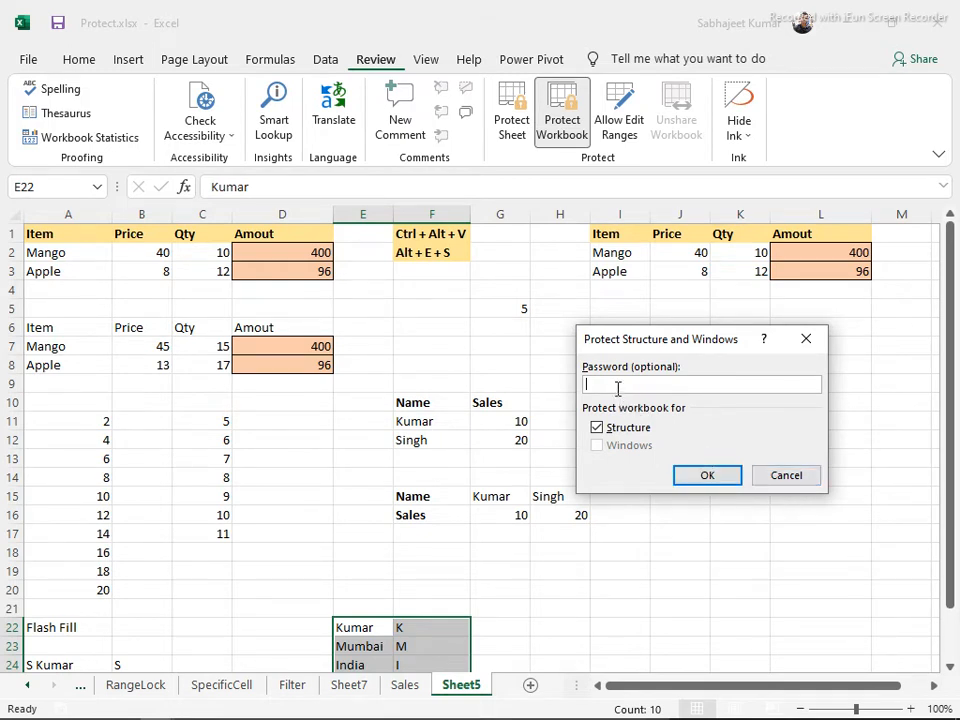
left_click(765, 482)
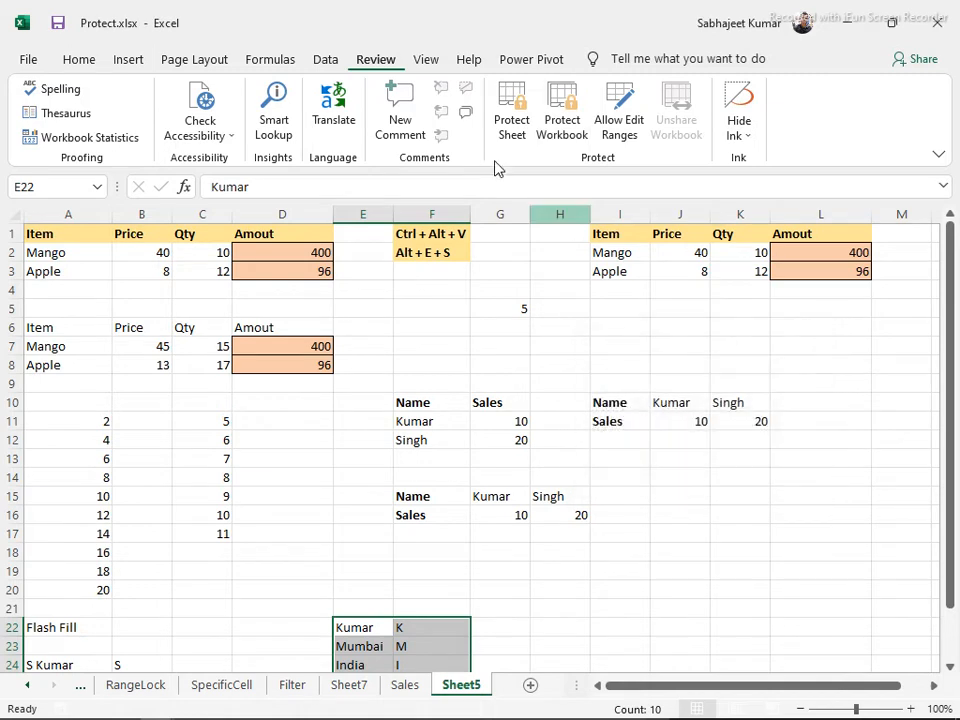
left_click(508, 115)
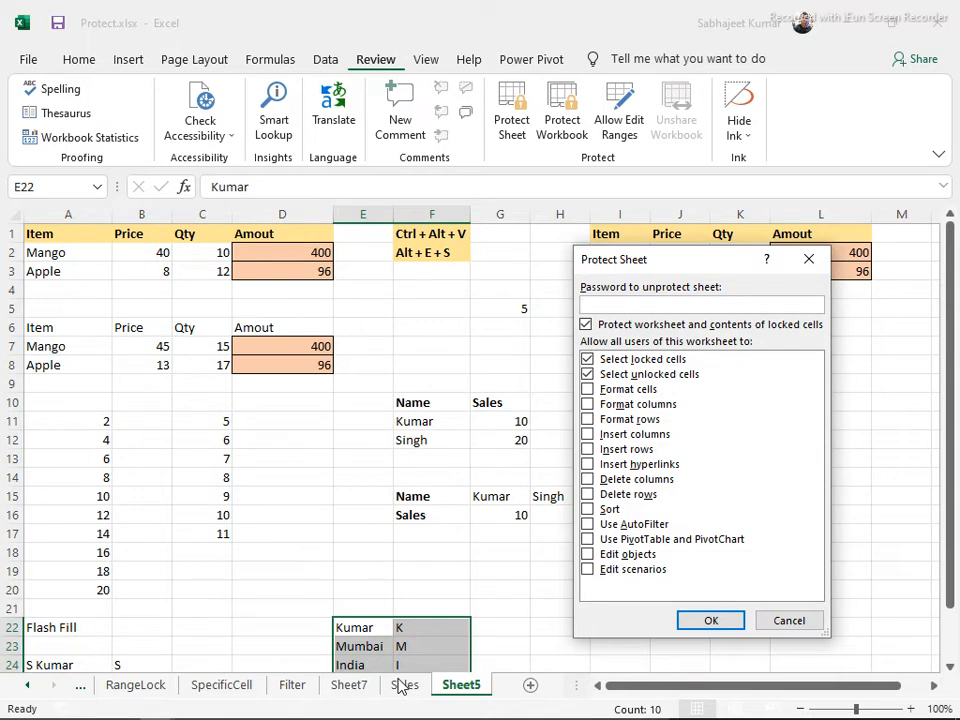
Toggle the locked-cells protection checkbox off and on, then cancel protecting Sheet5
left_click_drag(632, 273, 389, 143)
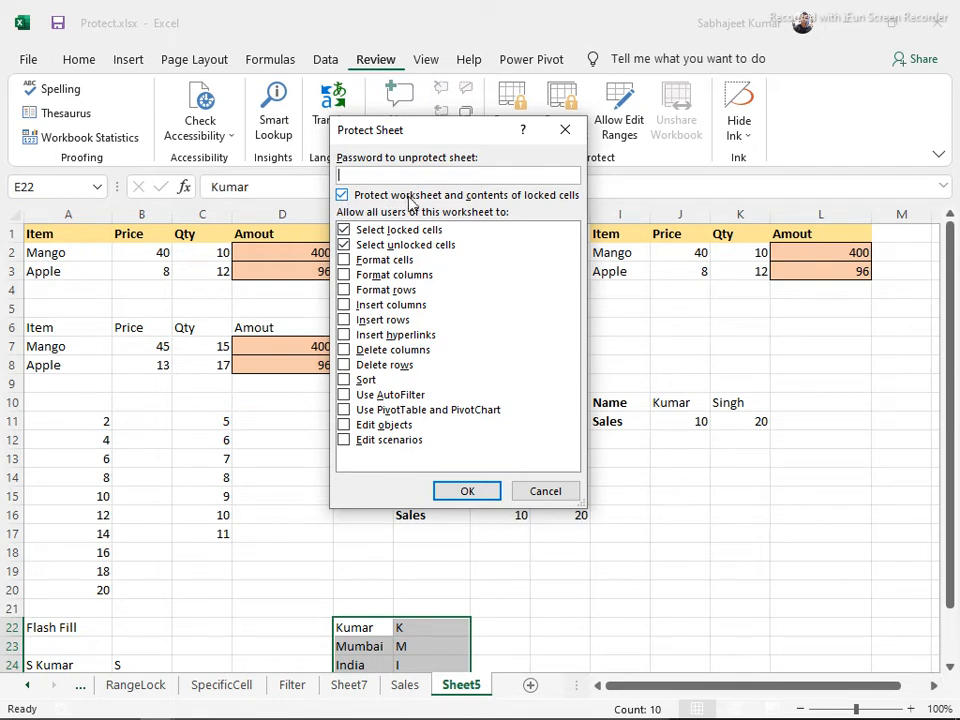
left_click(342, 195)
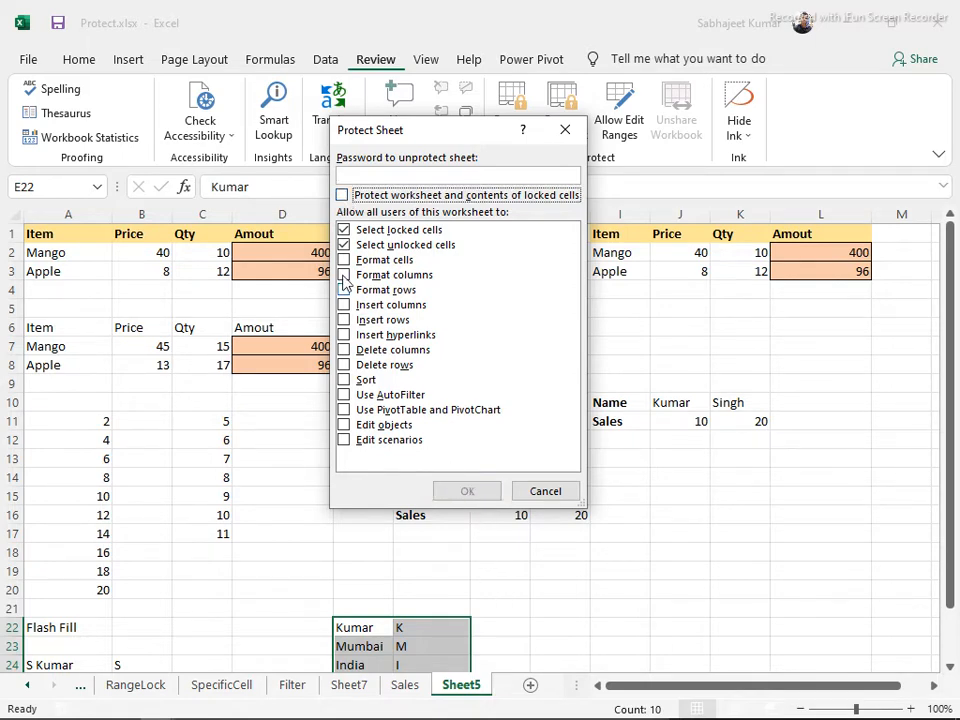
left_click(342, 195)
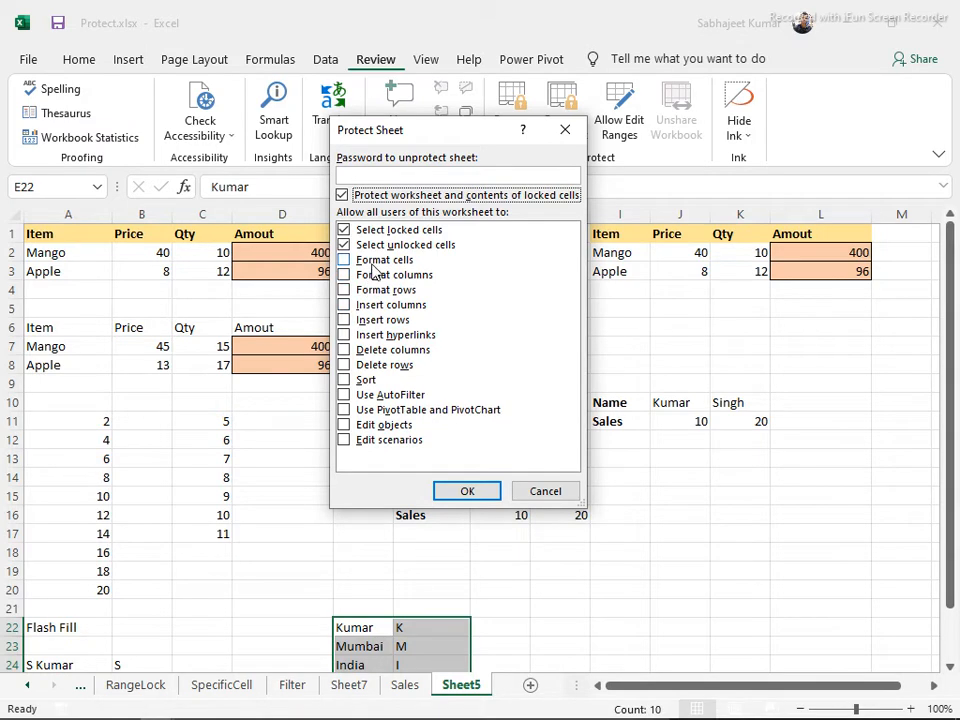
left_click(543, 491)
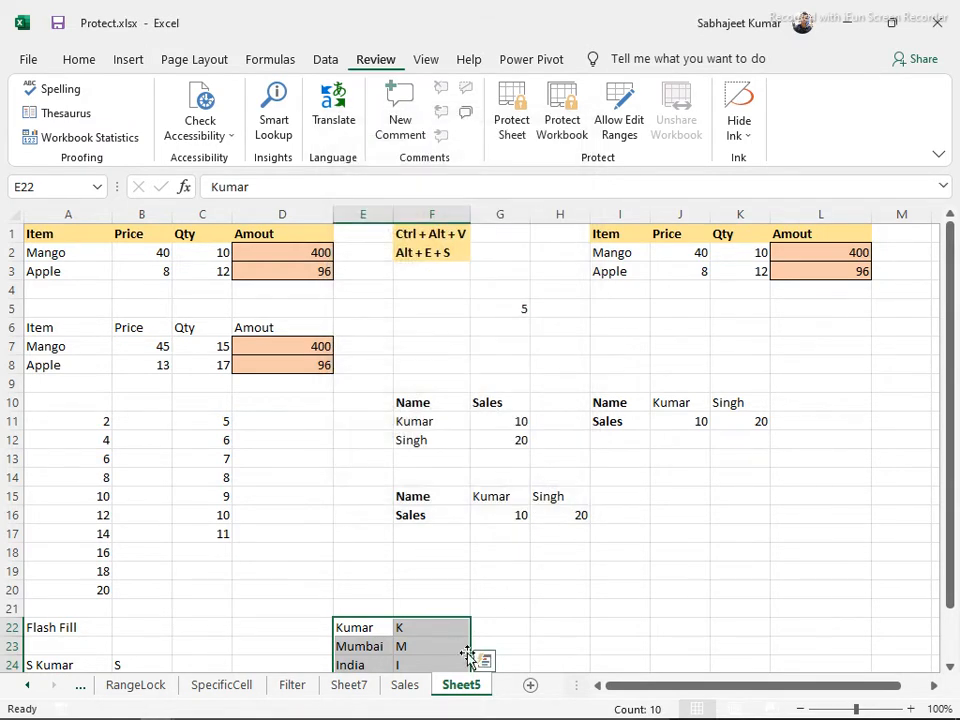
Switch to Sheet7 and select the Cost value in F5
left_click(404, 686)
left_click(364, 688)
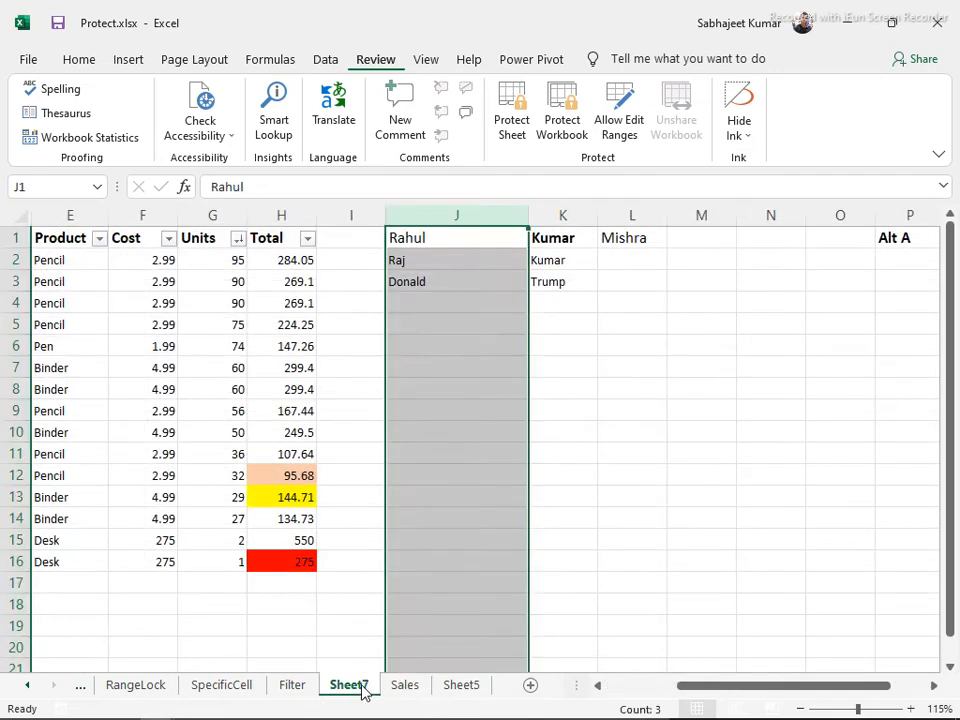
left_click(172, 324)
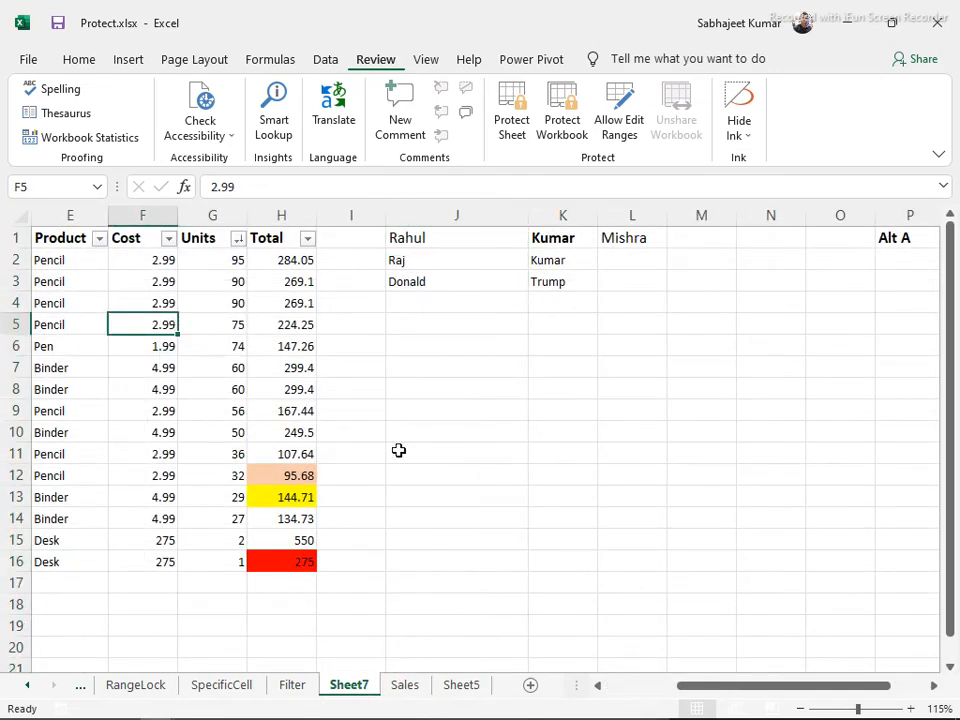
Protect Sheet7 without a password and confirm the locked cell G4 is still selectable
left_click(511, 115)
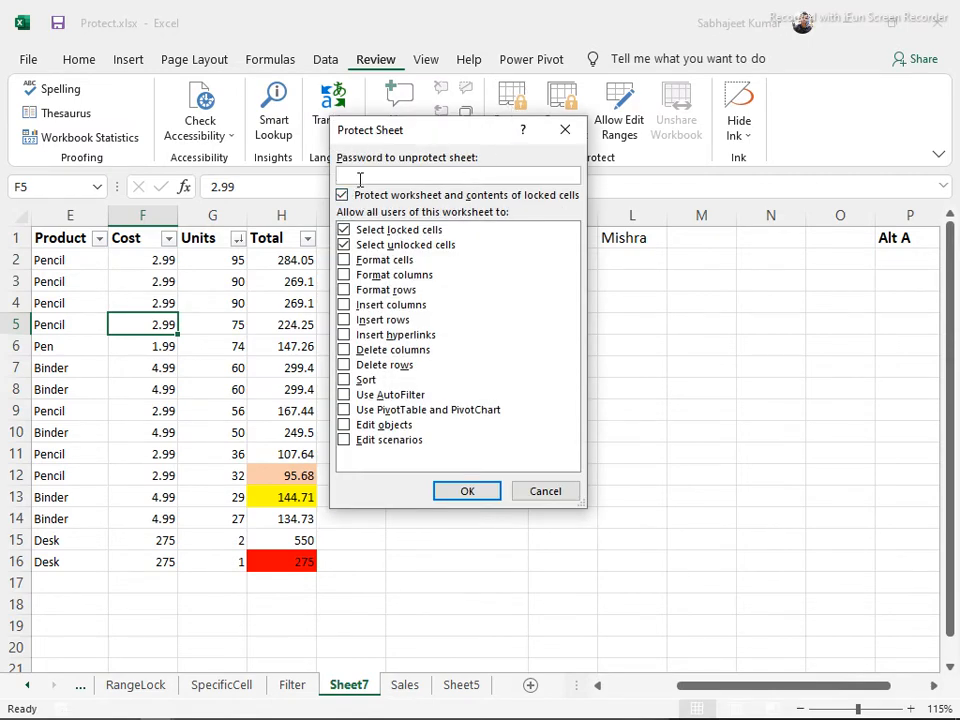
left_click(466, 491)
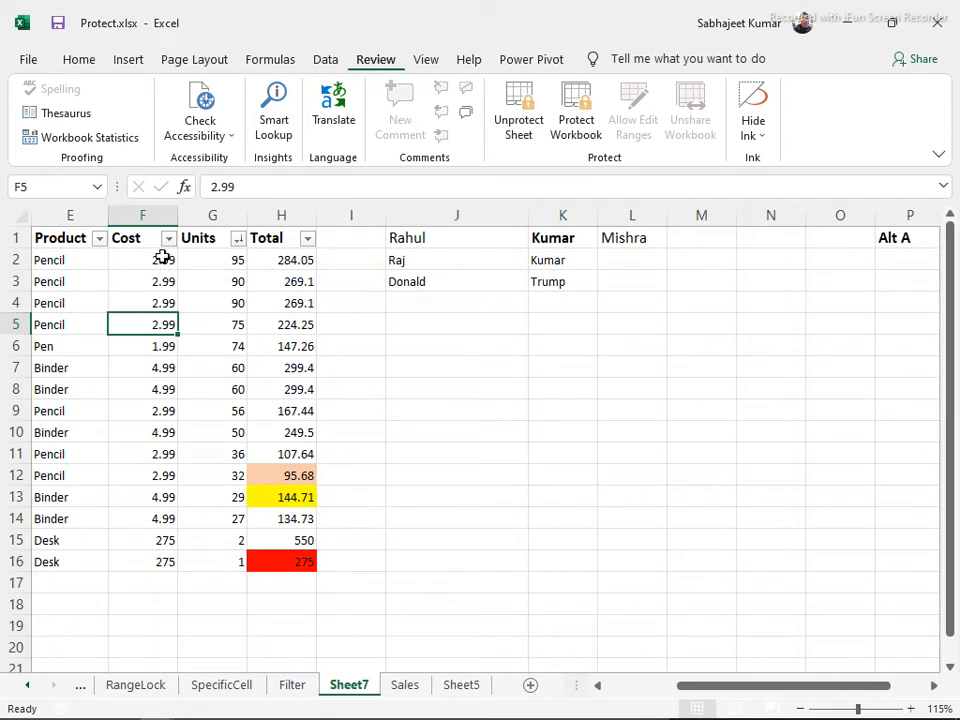
left_click(197, 307)
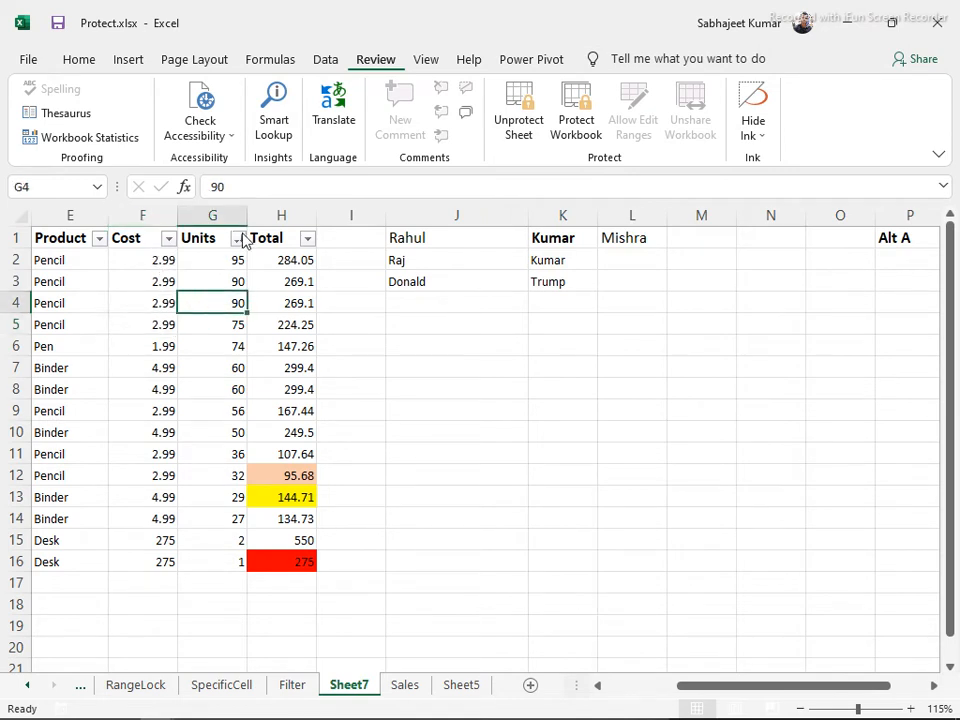
Select Cost, Units and Total cells, rows 4–12, H15 and J1:K3 to confirm selection still works
left_click(276, 346)
left_click(279, 283)
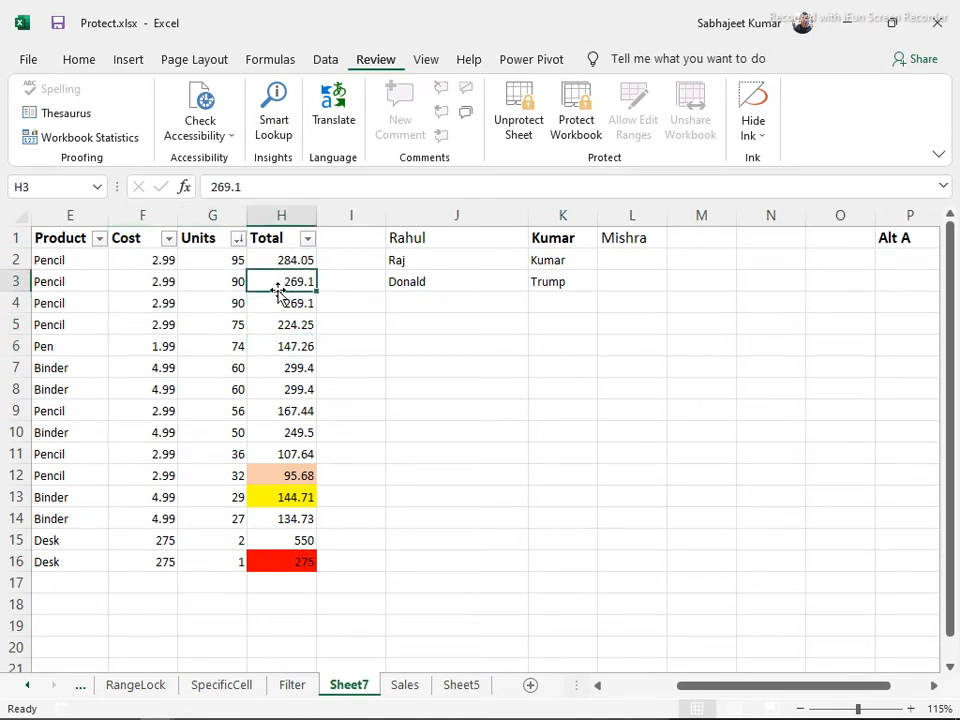
left_click(150, 318)
left_click_drag(84, 311, 295, 476)
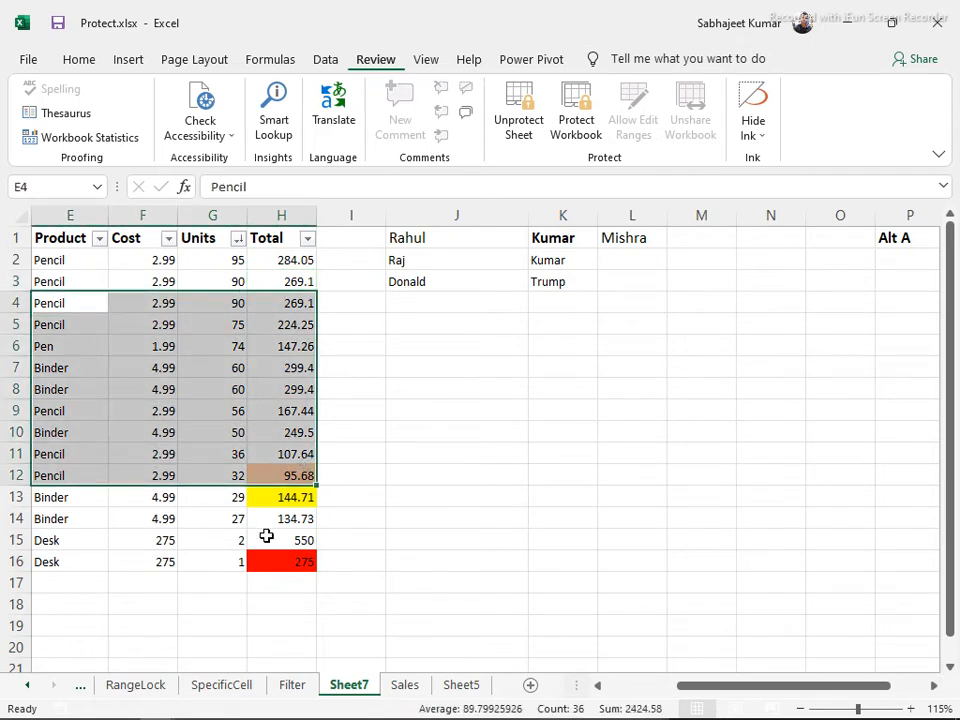
left_click(266, 536)
left_click(292, 453)
left_click(282, 346)
left_click(268, 281)
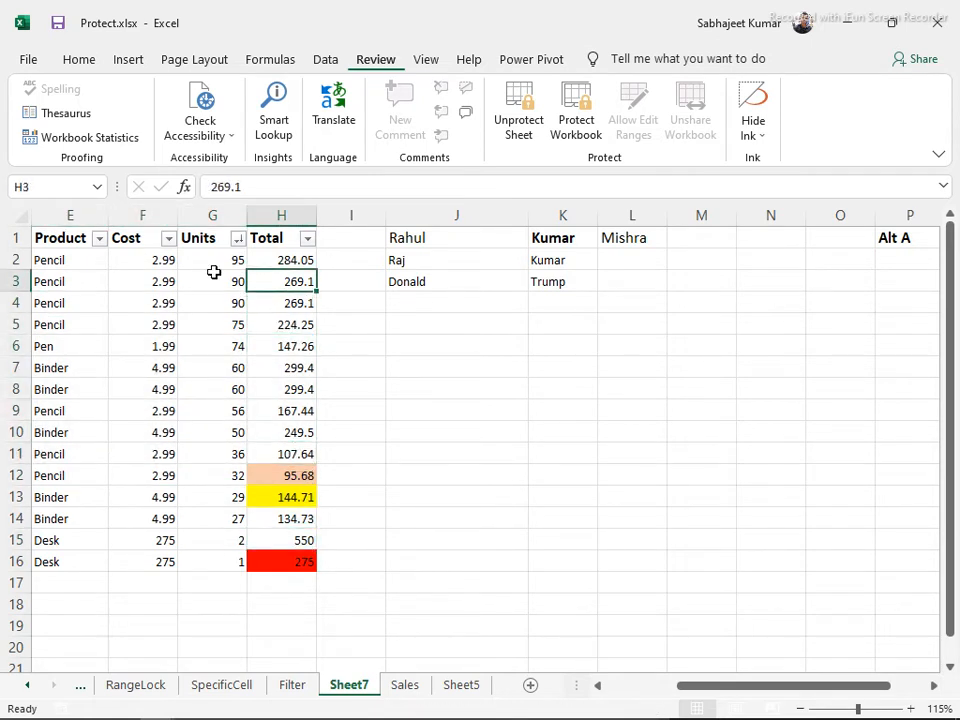
left_click(214, 276)
left_click(302, 254)
left_click_drag(405, 240, 425, 260)
left_click(590, 282)
left_click(276, 284)
left_click(283, 256)
left_click(289, 342)
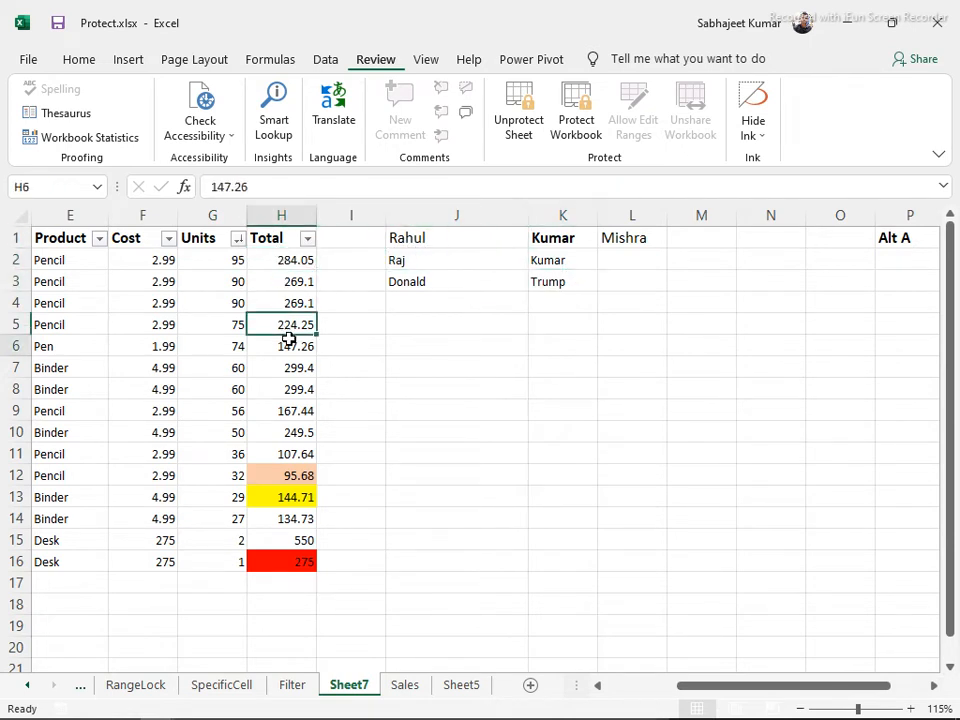
Unprotect Sheet7, enter =F2*G2 in H2 and fill it down H2:H16 with Ctrl+D
left_click(530, 128)
left_click(296, 260)
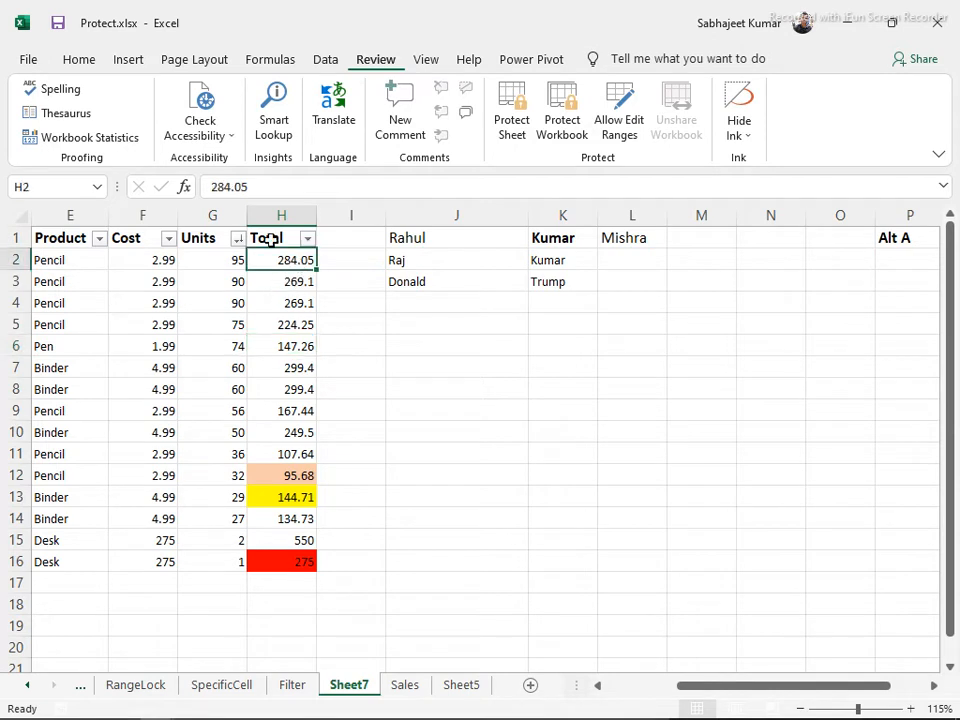
type("=")
key("Left")
key("Left")
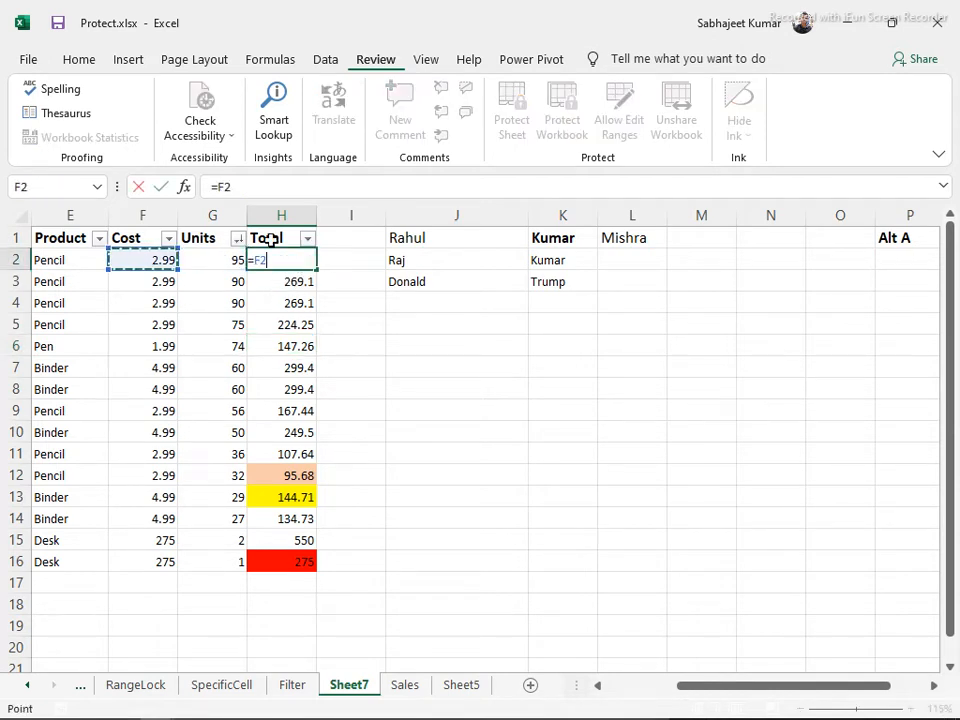
type("*")
key("ctrl+Return")
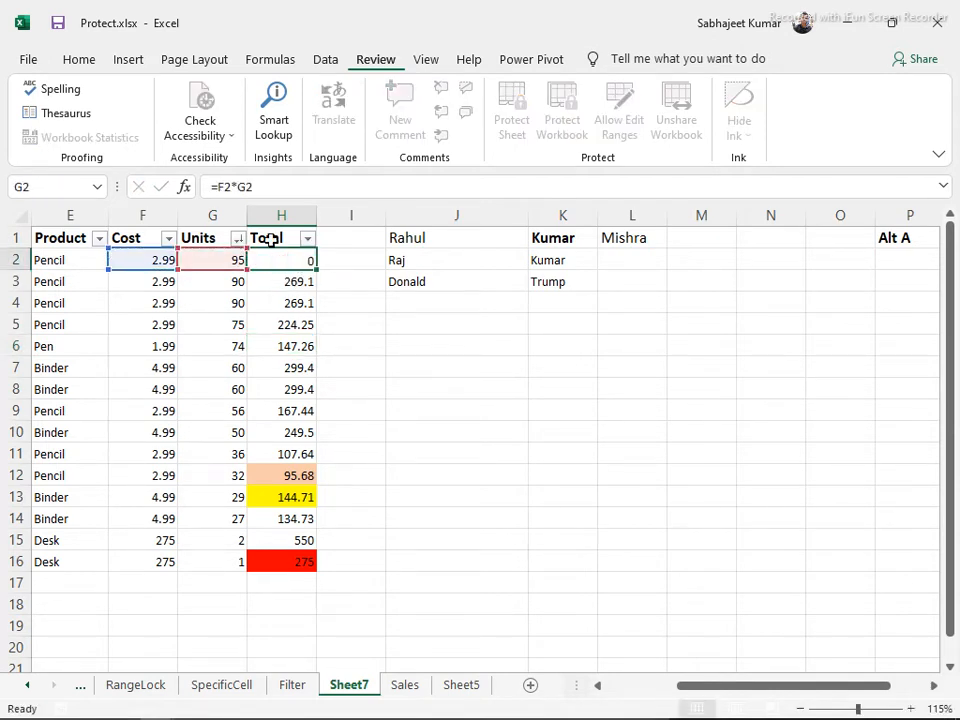
left_click(270, 240)
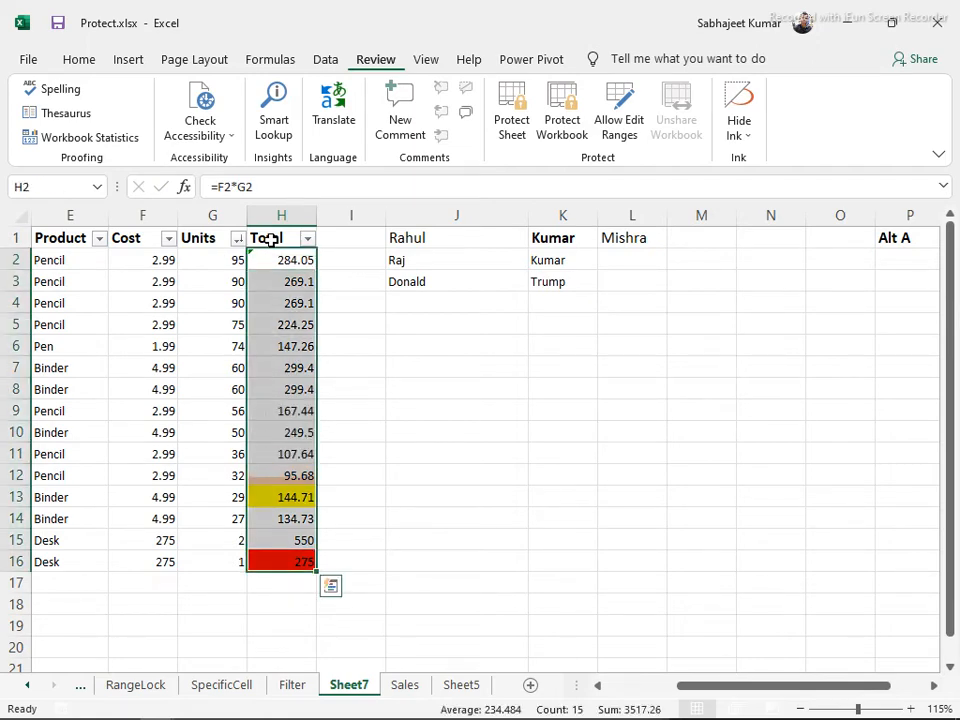
key("ctrl+d")
left_click(257, 342)
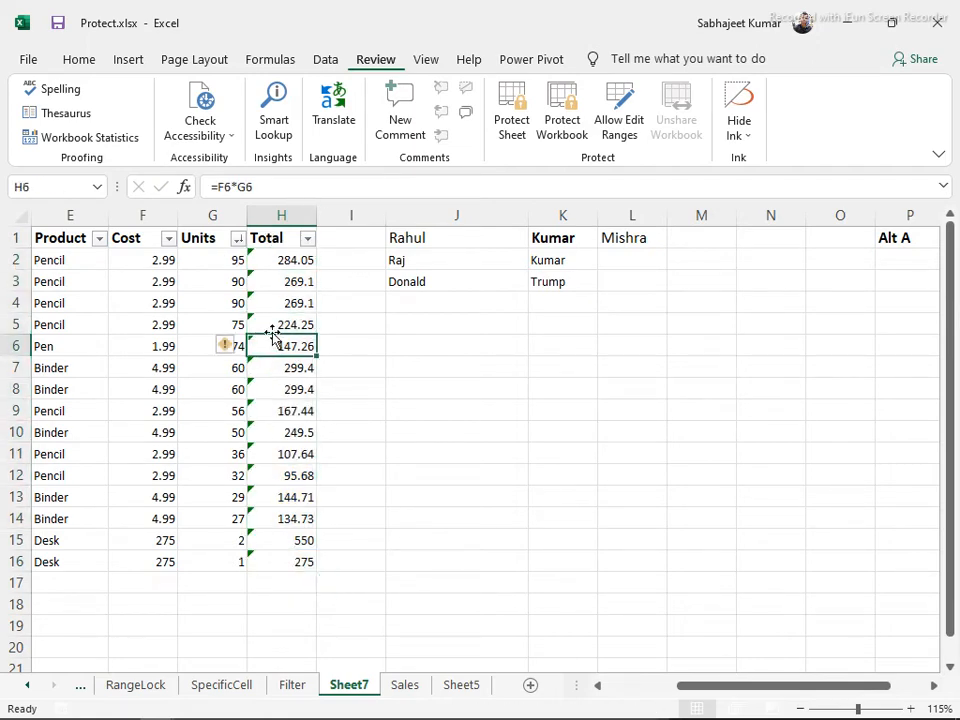
Protect Sheet7 again with default settings and check that cells like G8 and F4 remain selectable
left_click(516, 106)
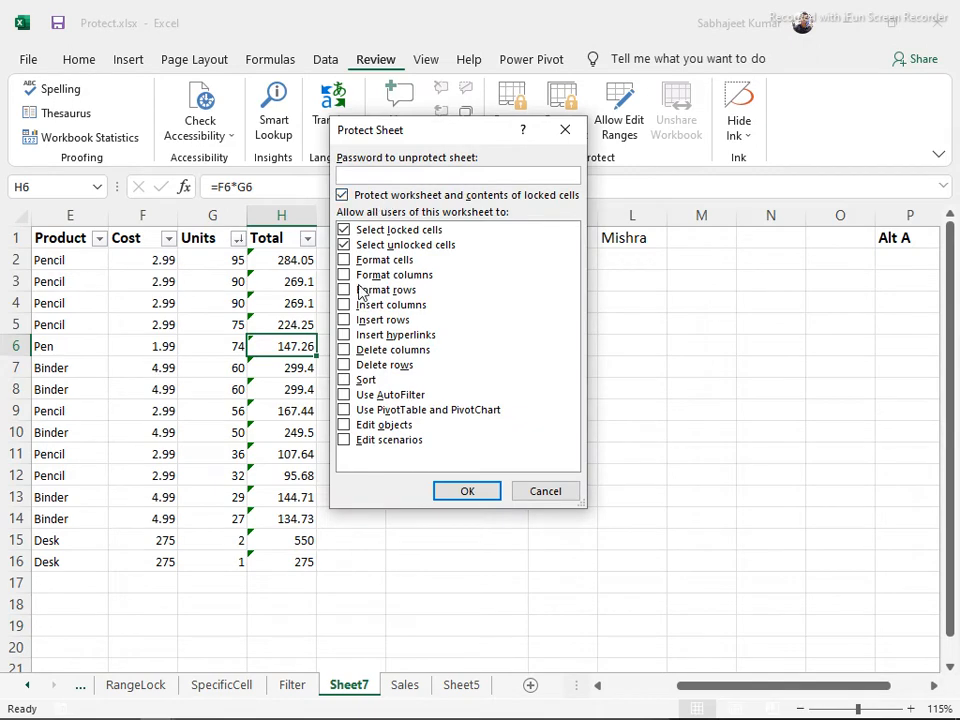
left_click(482, 493)
left_click(287, 288)
left_click(288, 389)
left_click(292, 474)
left_click(221, 397)
left_click(140, 302)
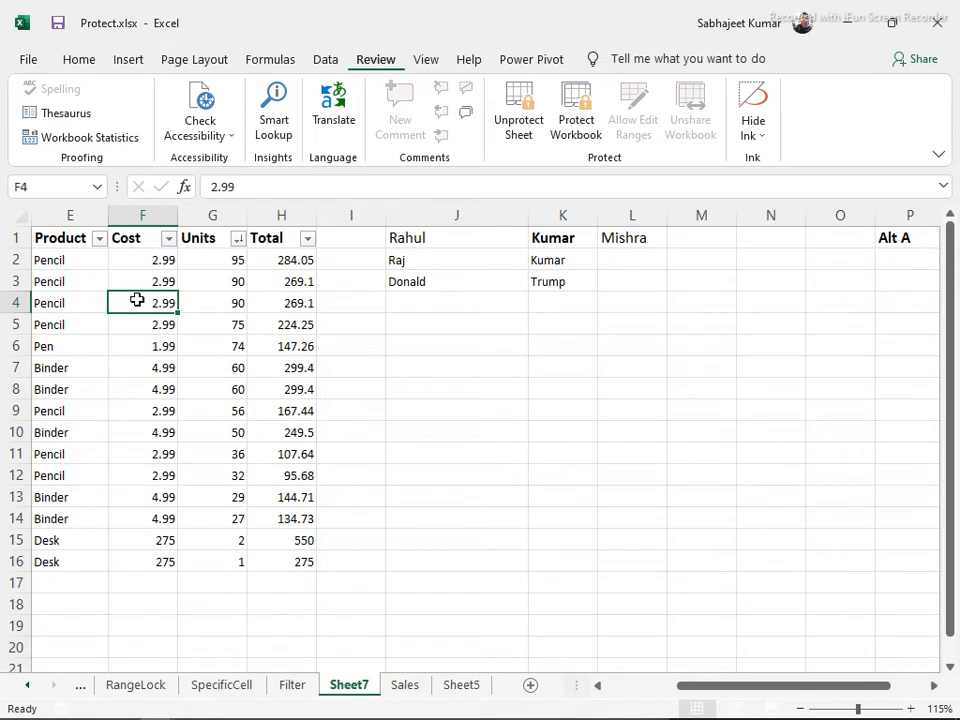
Try editing the locked Cost cell F4 and dismiss the protected-sheet warning
double_click(137, 300)
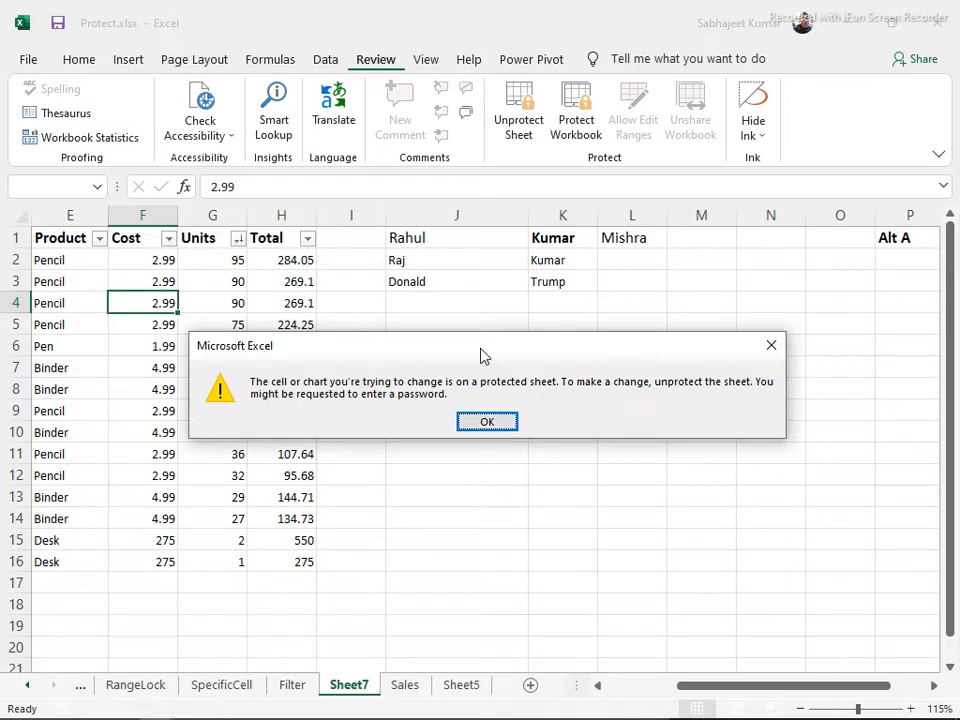
left_click_drag(483, 356, 489, 304)
left_click(495, 372)
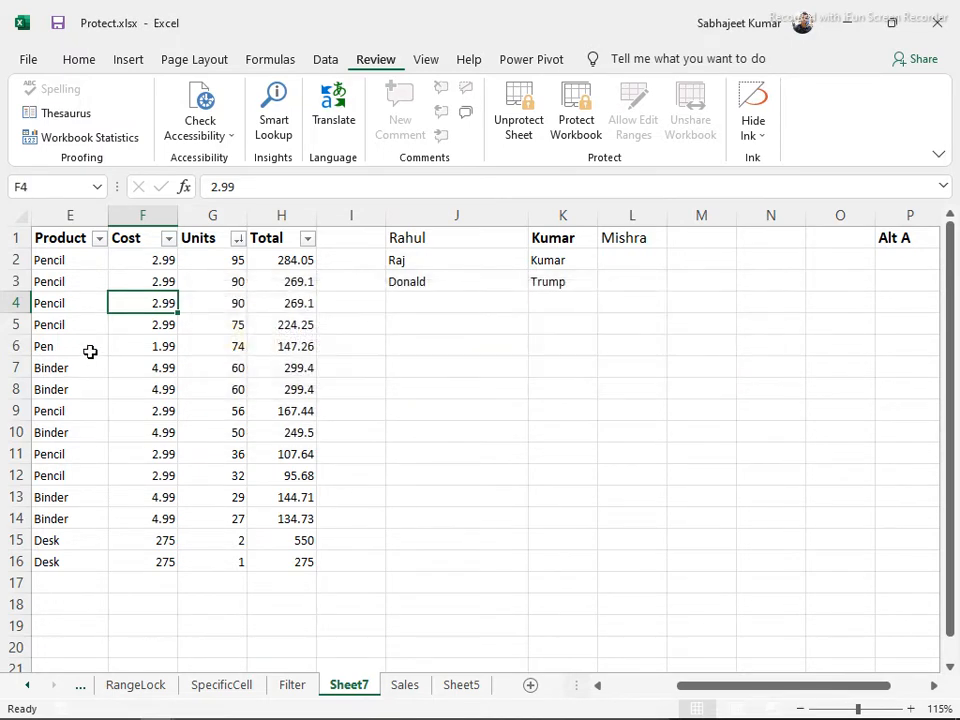
left_click(10, 302)
Confirm Insert and Delete are unavailable for row 4, then unprotect Sheet7 and select H3
right_click(14, 298)
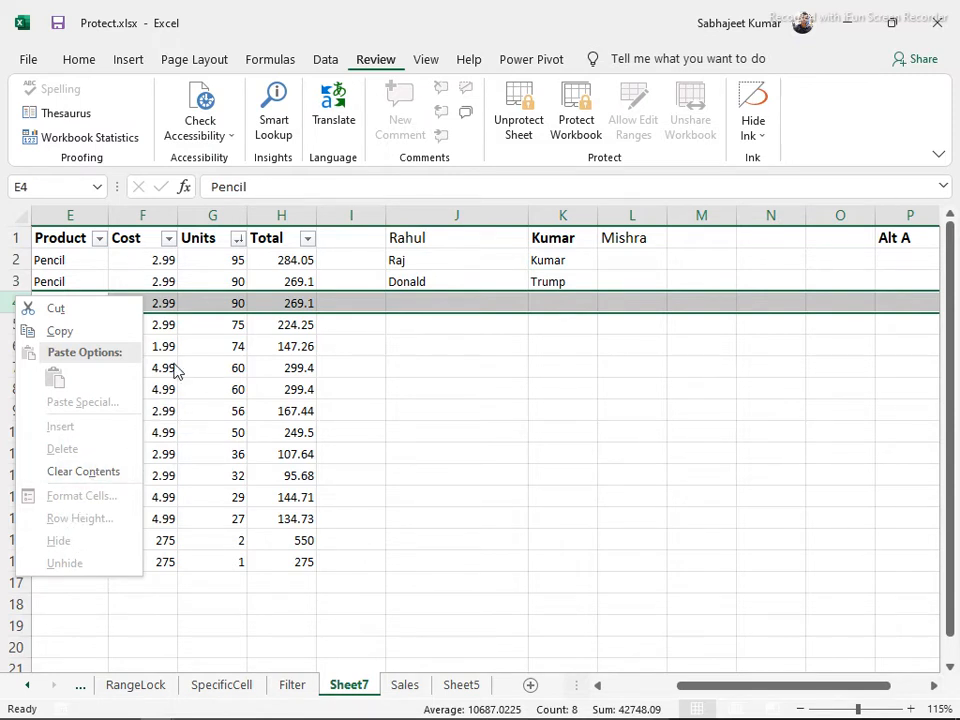
key("Escape")
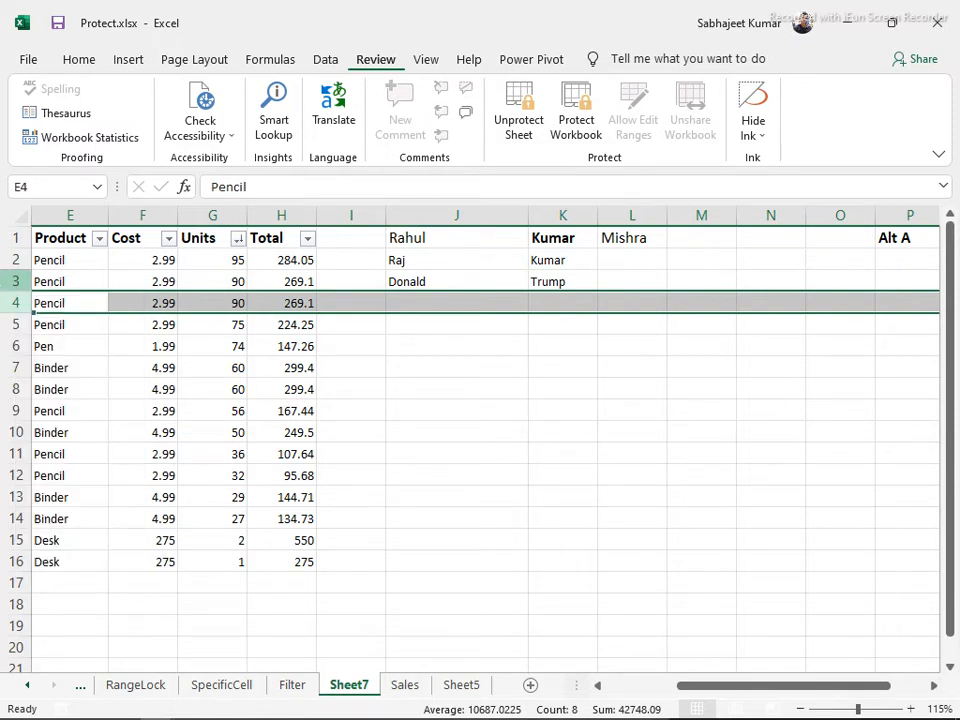
left_click(527, 104)
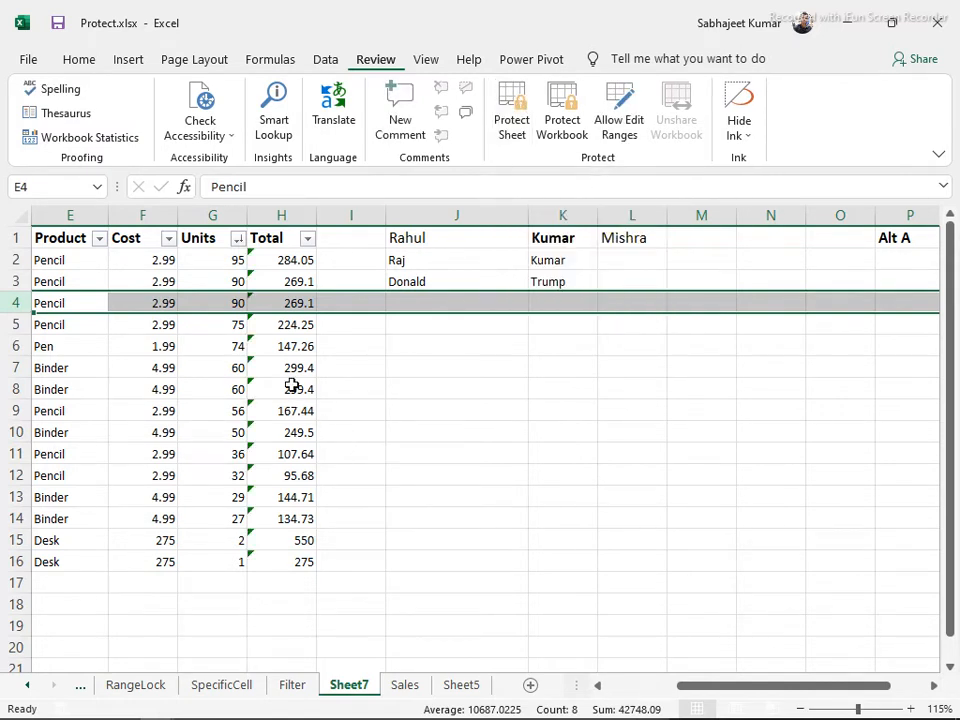
left_click(296, 281)
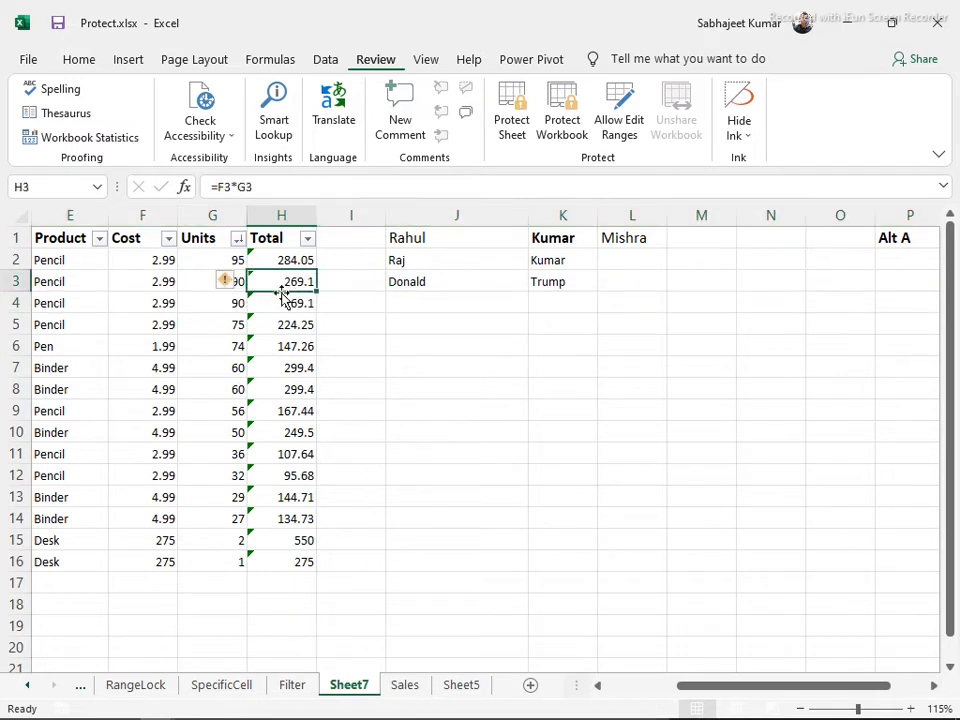
Protect Sheet7 with a confirmed password, additionally allowing Insert columns
left_click(512, 108)
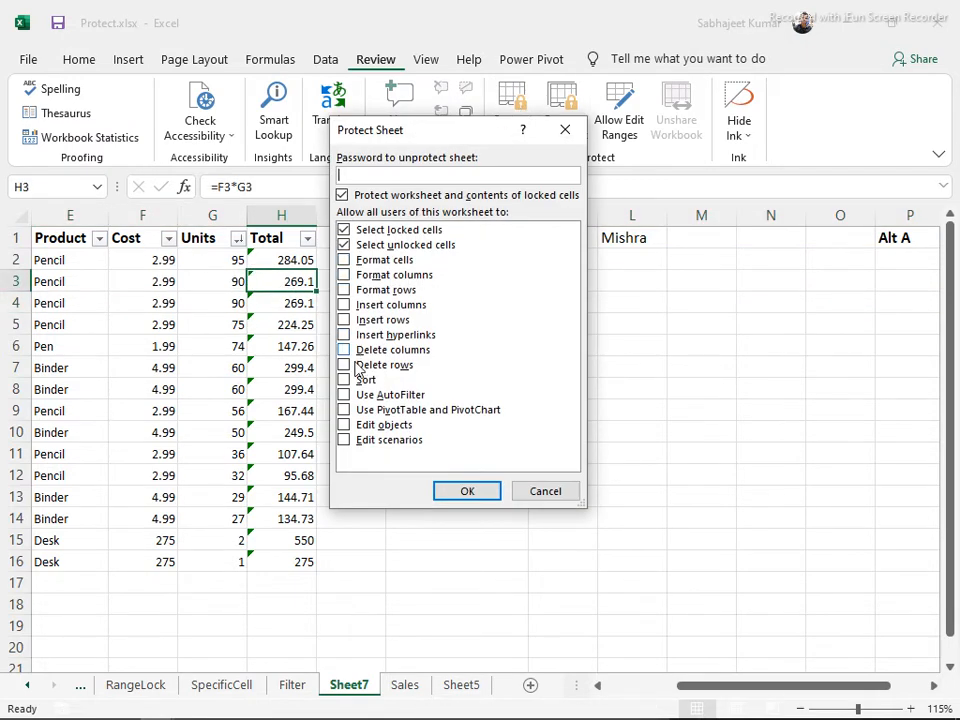
left_click(345, 306)
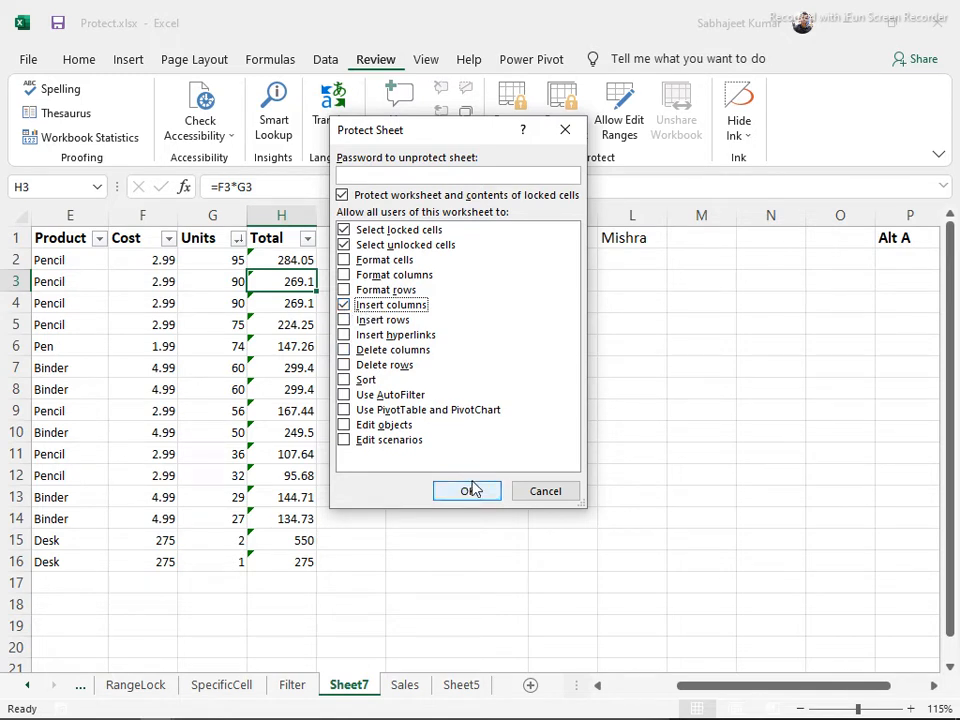
left_click(360, 174)
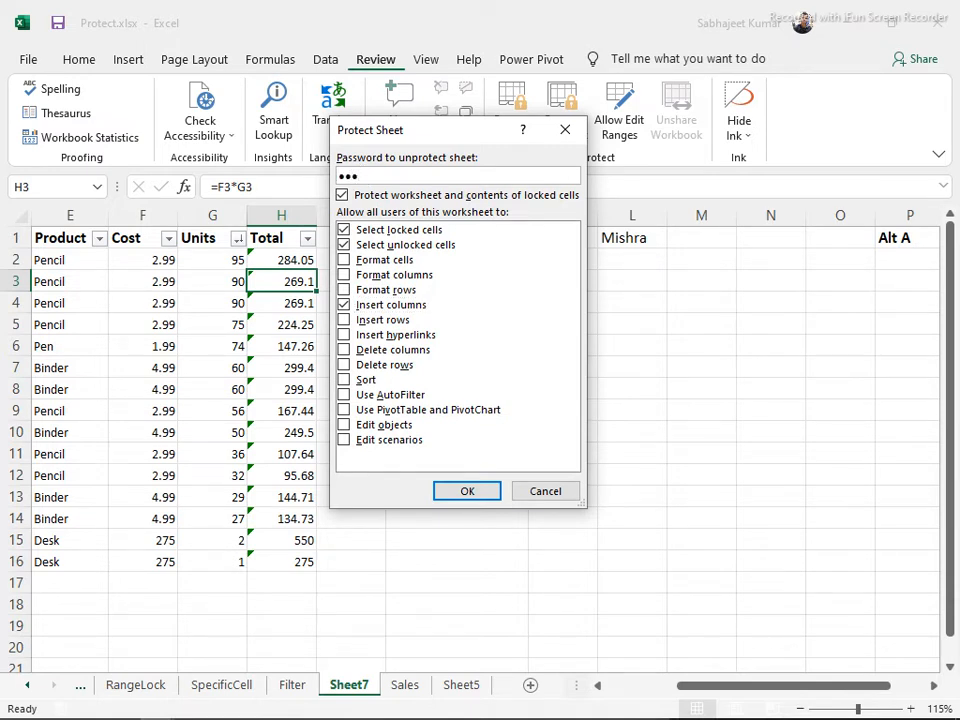
left_click(465, 495)
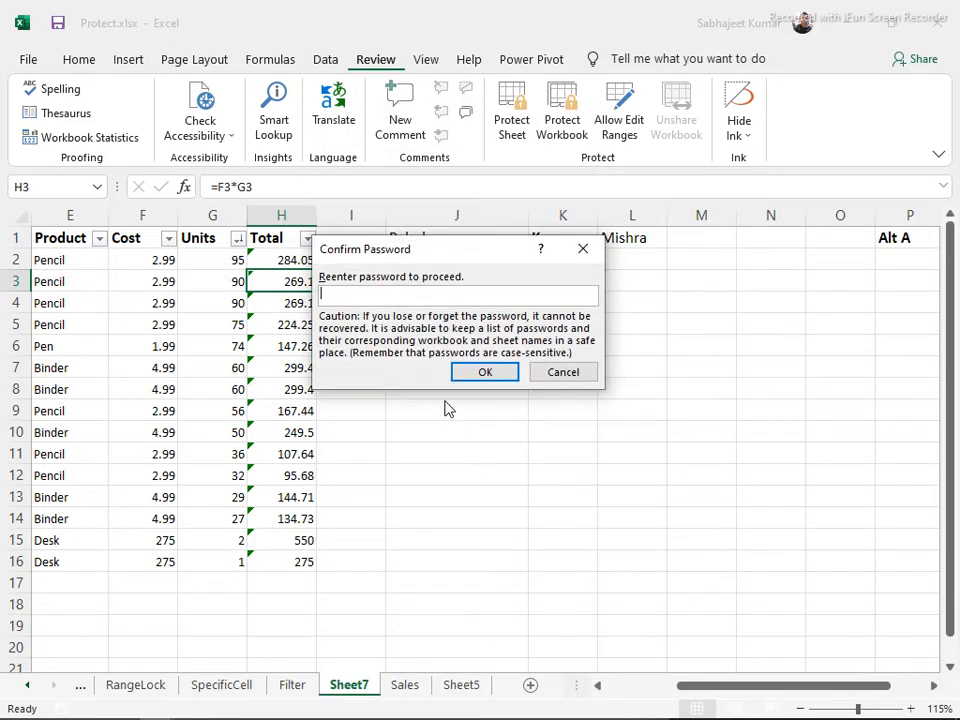
left_click(475, 371)
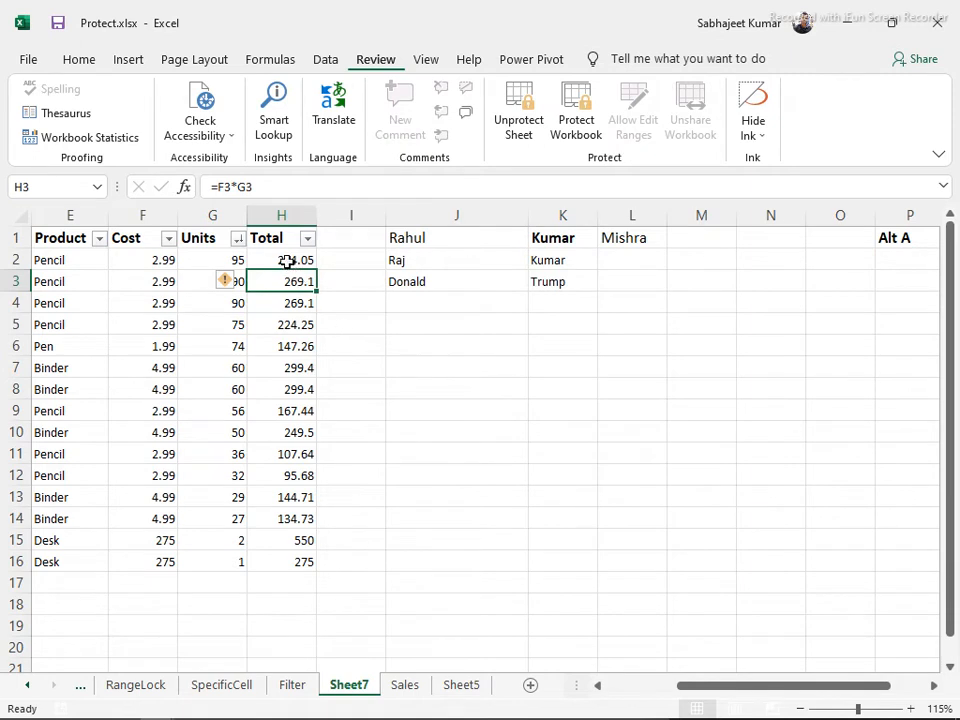
left_click(240, 325)
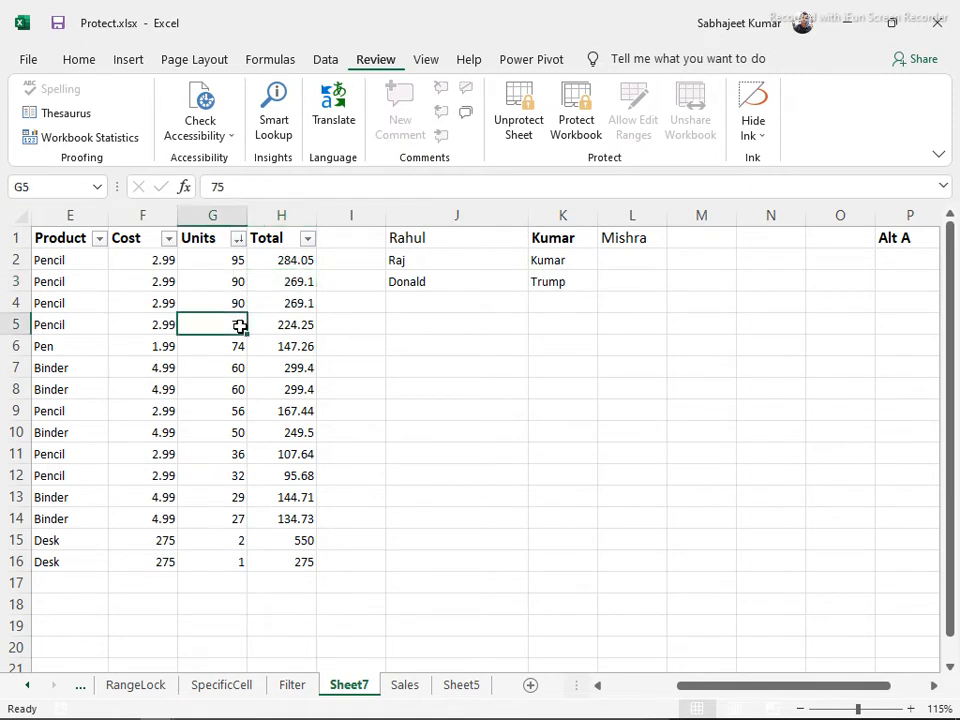
double_click(167, 281)
key("Return")
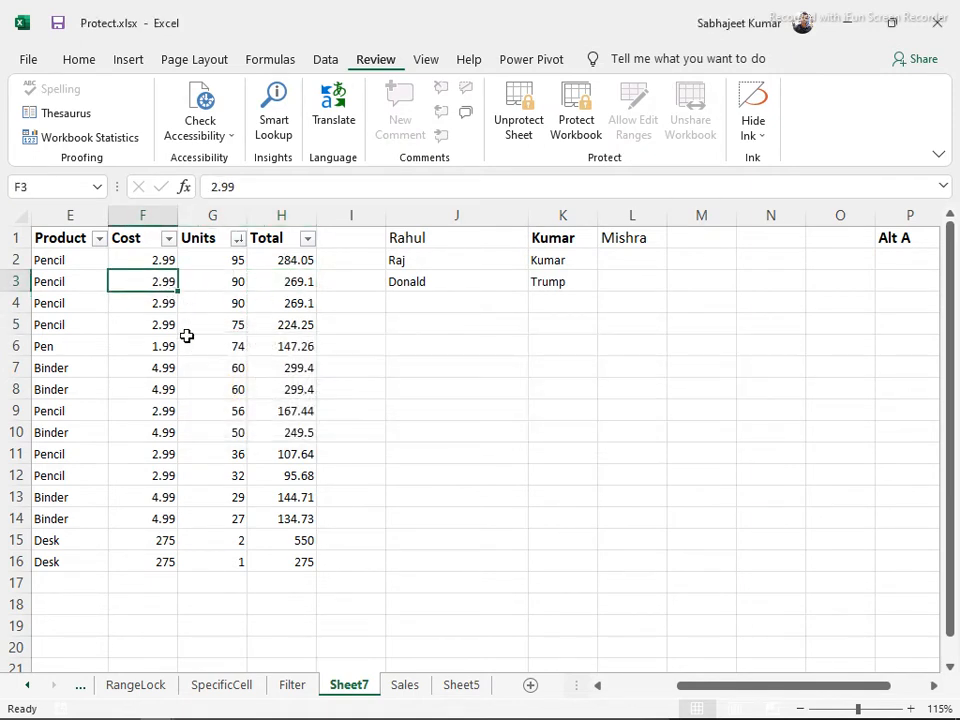
left_click_drag(142, 303, 139, 432)
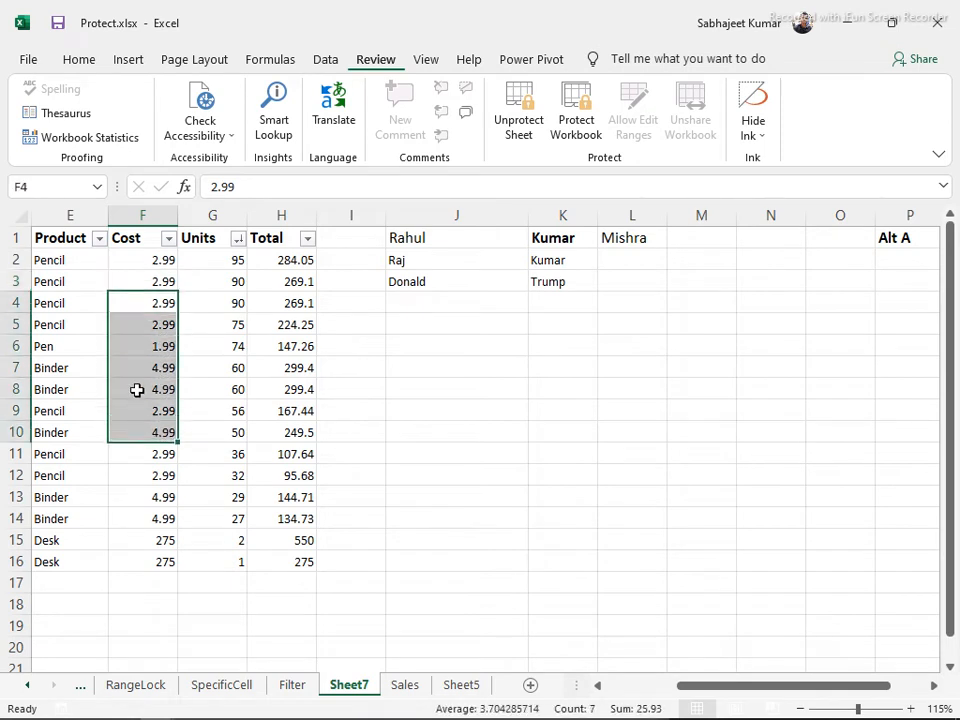
left_click(79, 60)
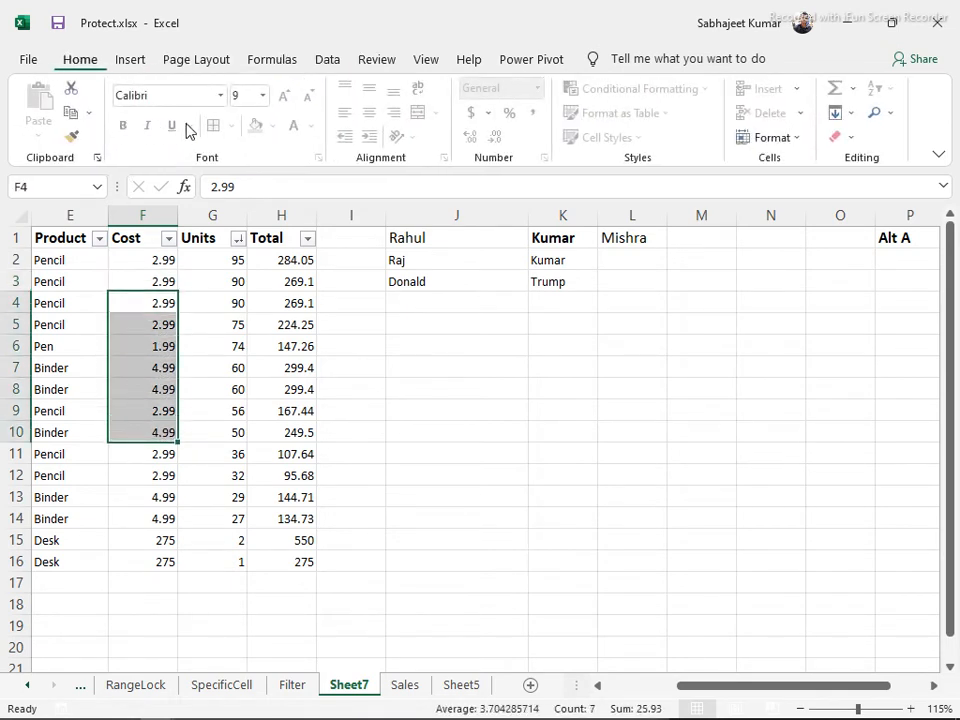
left_click(203, 302)
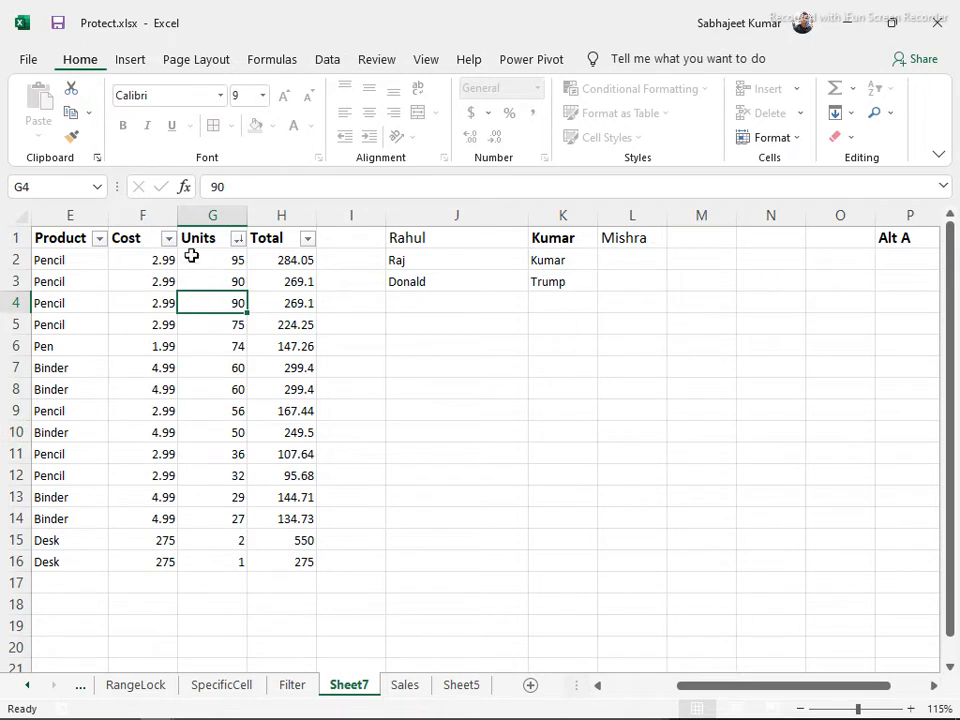
left_click(200, 215)
right_click(200, 215)
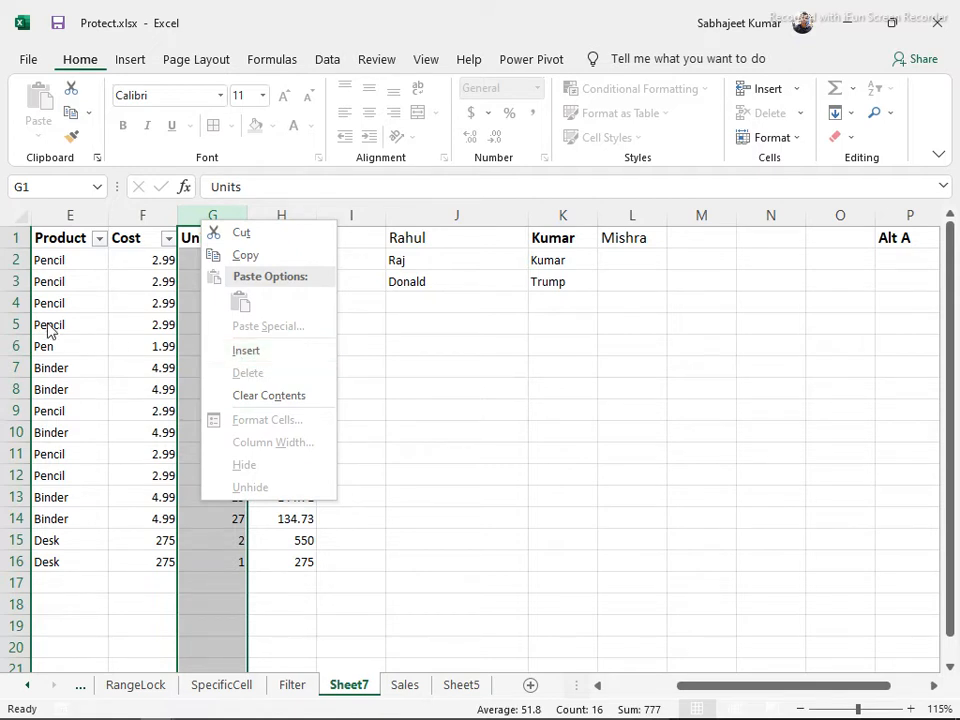
key("Escape")
left_click(14, 324)
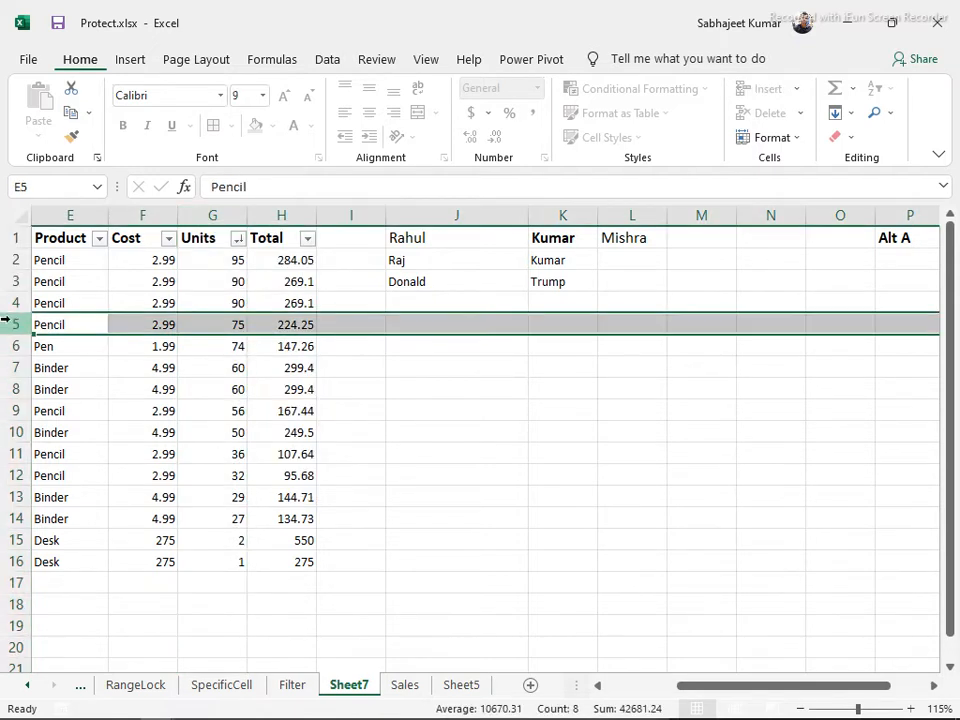
right_click(18, 324)
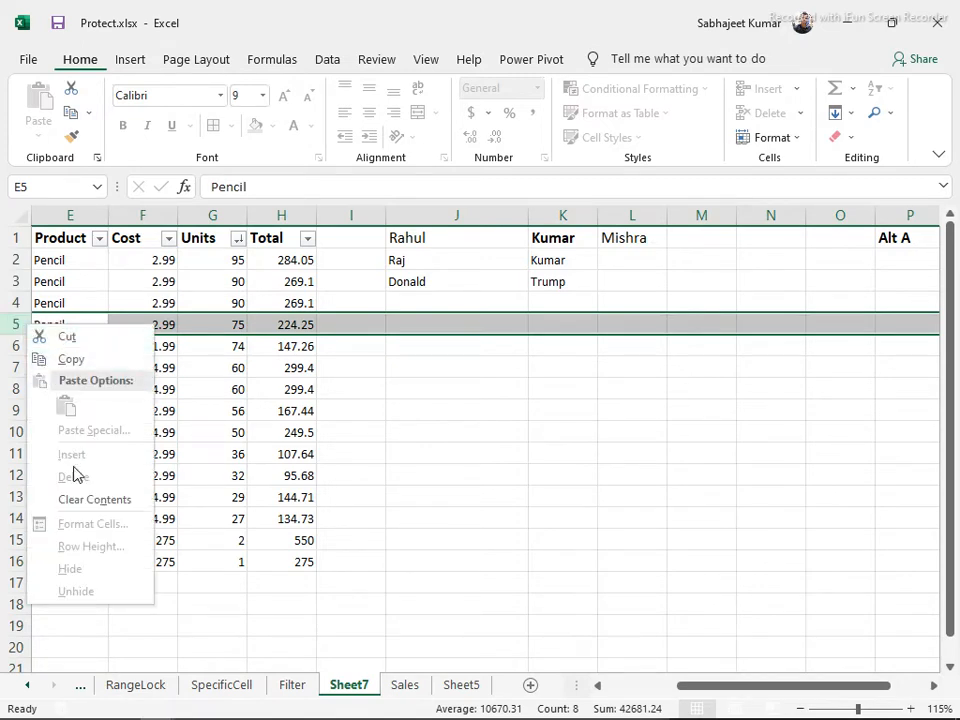
left_click(229, 321)
left_click(213, 214)
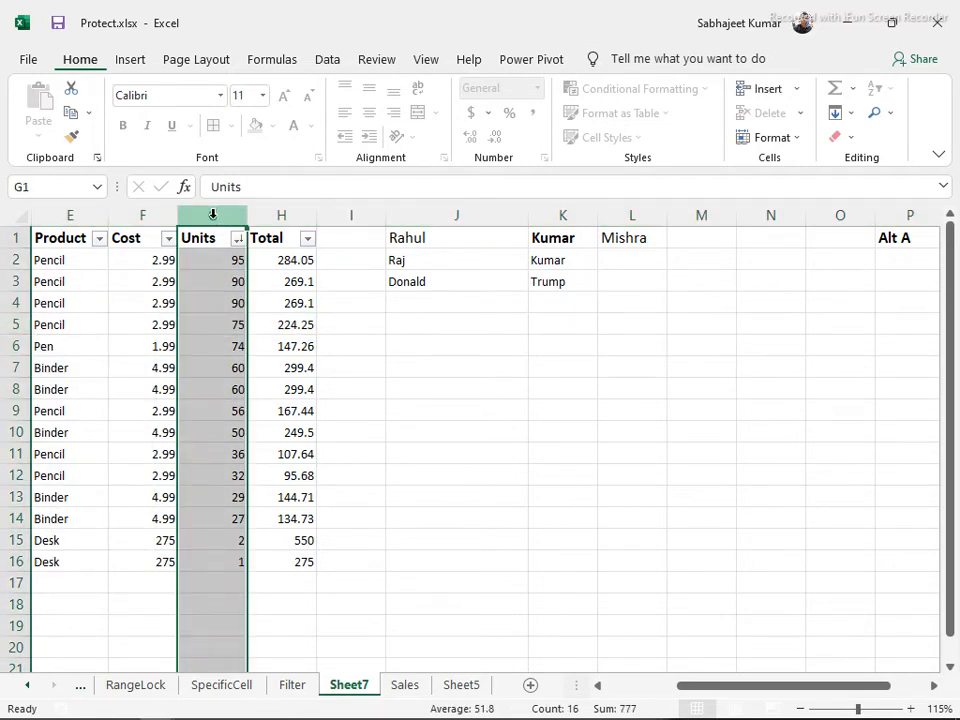
Insert a blank column before Units with Ctrl+Plus and another before Cost, then start Unprotect Sheet
key("ctrl+plus")
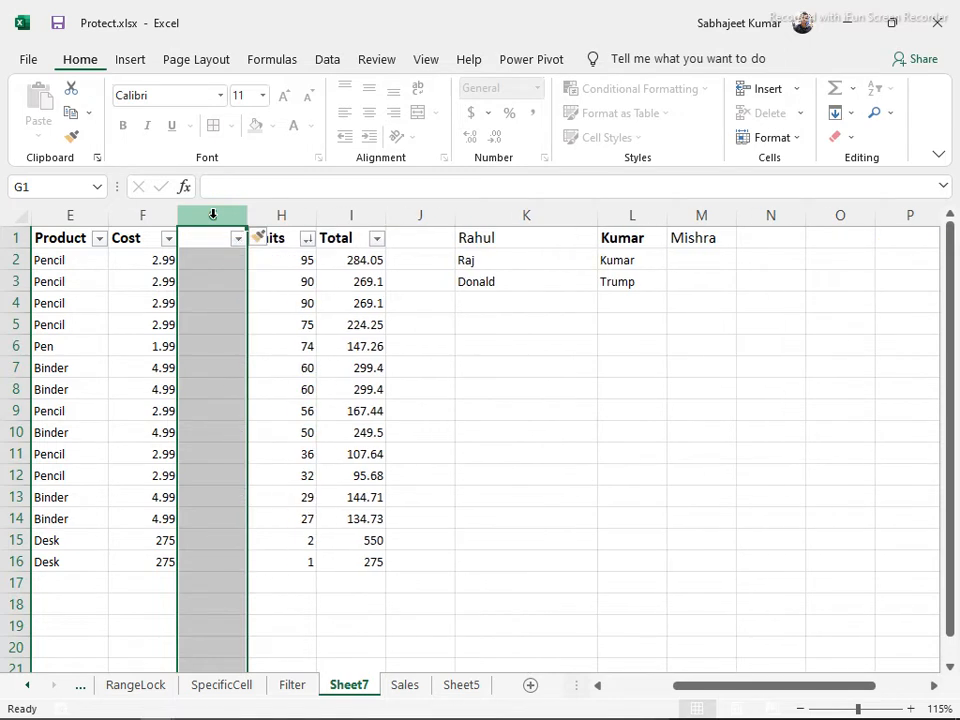
right_click(138, 219)
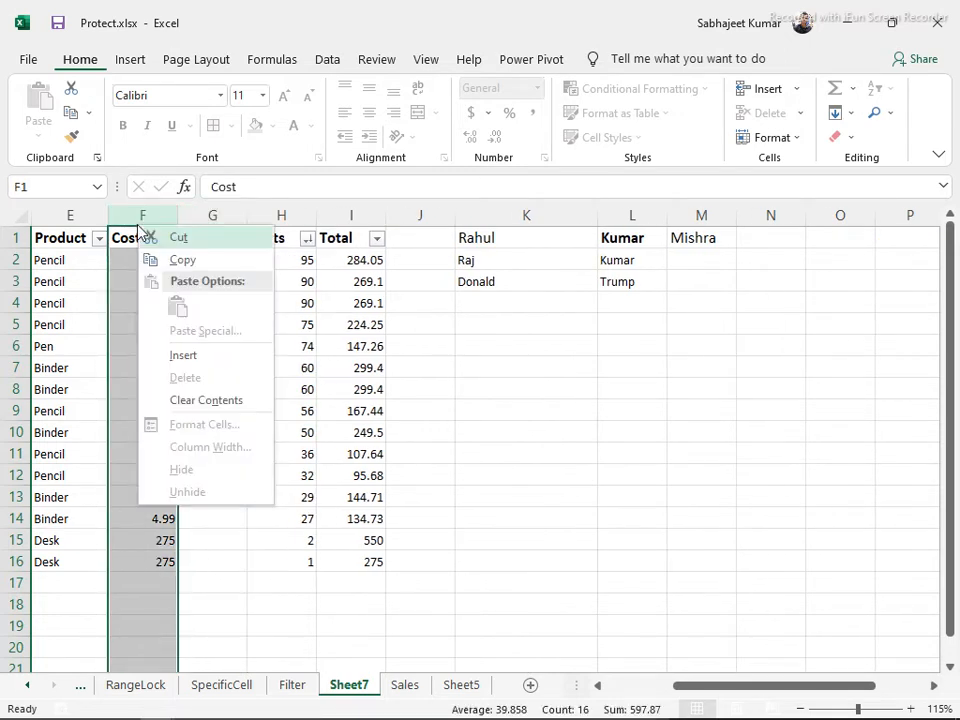
left_click(182, 355)
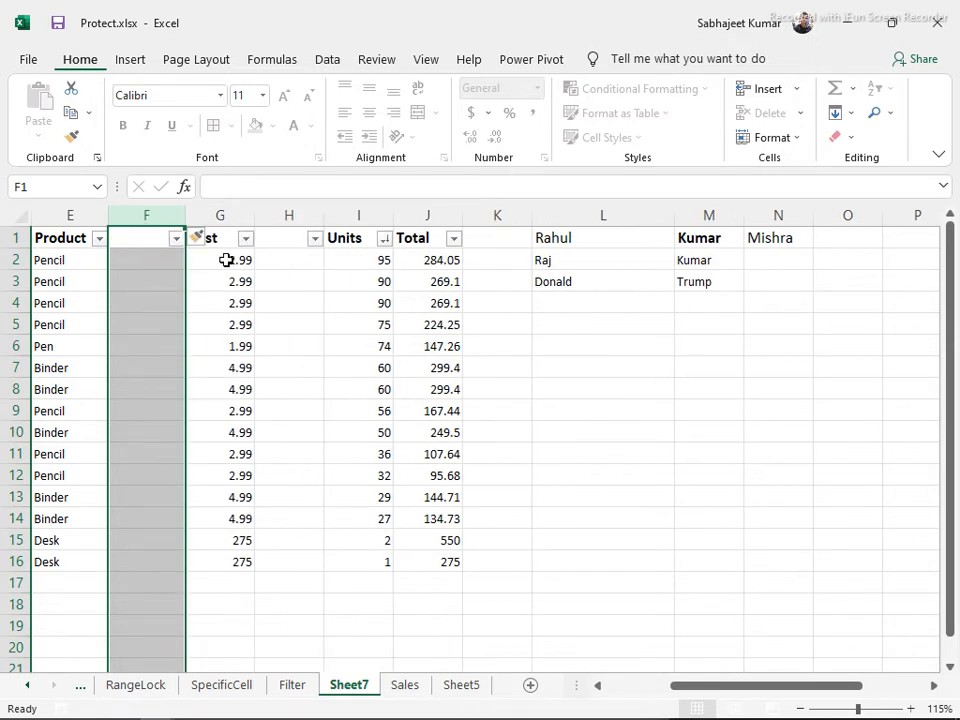
right_click(145, 215)
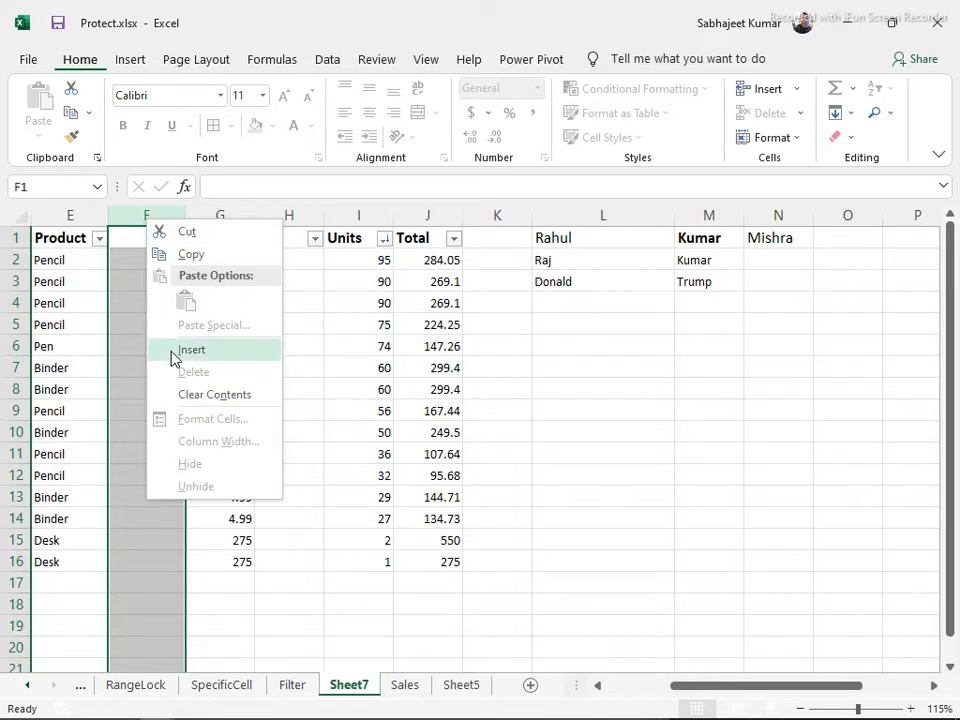
left_click(116, 210)
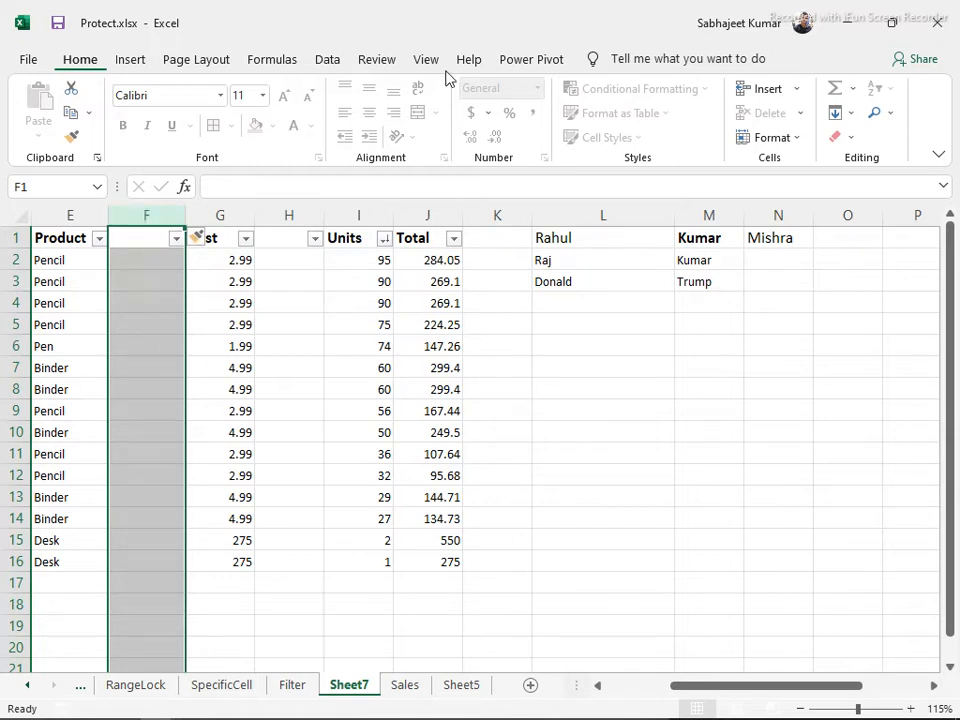
left_click(380, 60)
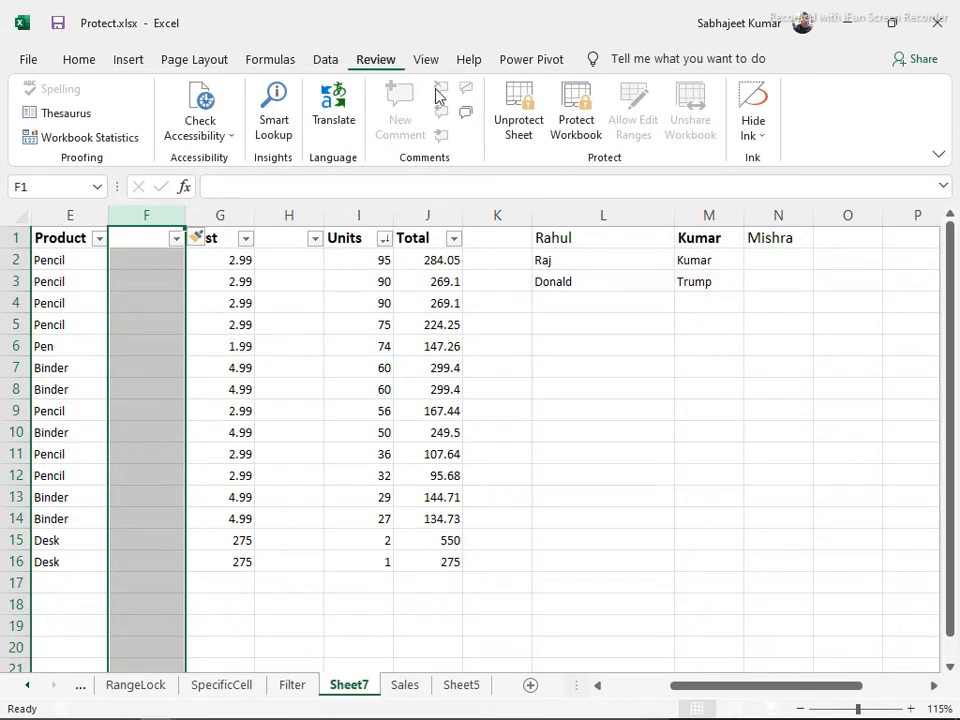
left_click(519, 105)
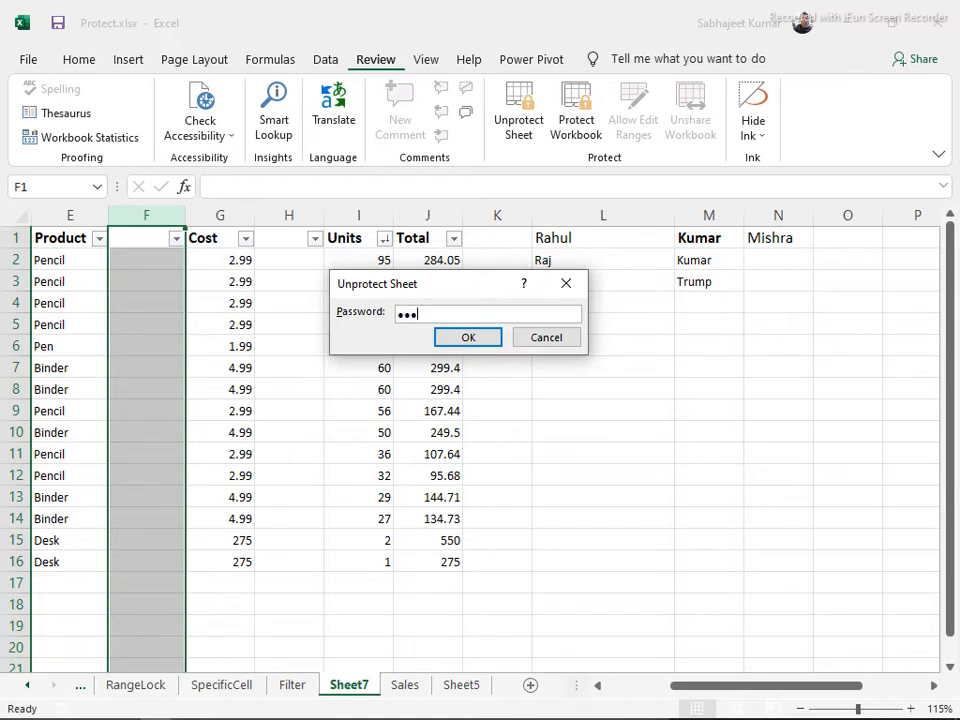
Enter the password to unprotect, undo the Cost column insert, delete the empty column before Units, and select G1:G16
key("Return")
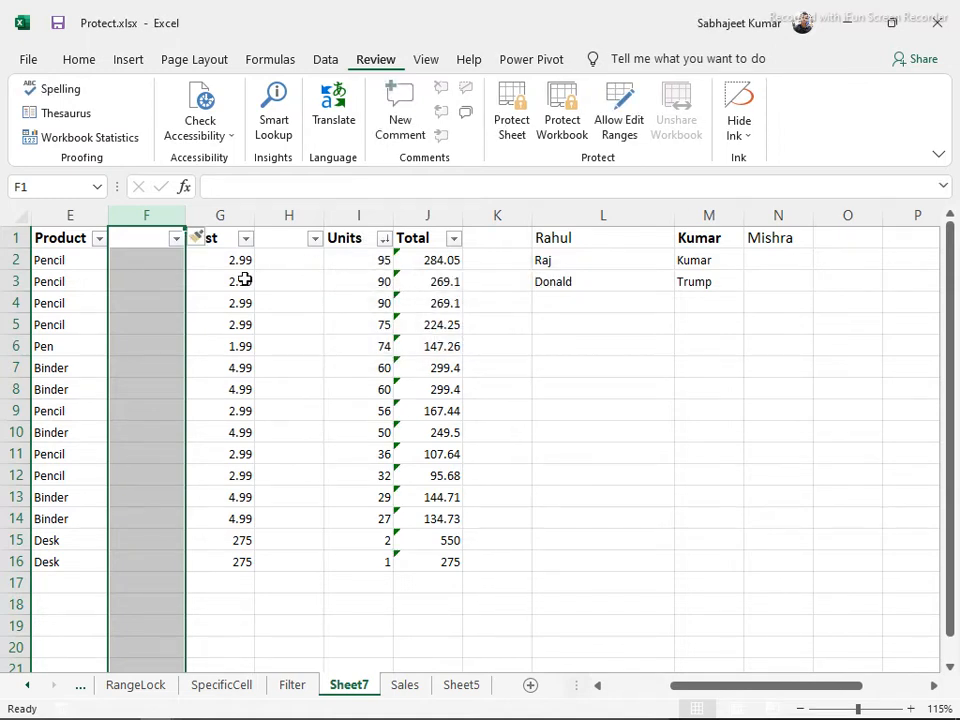
key("ctrl+z")
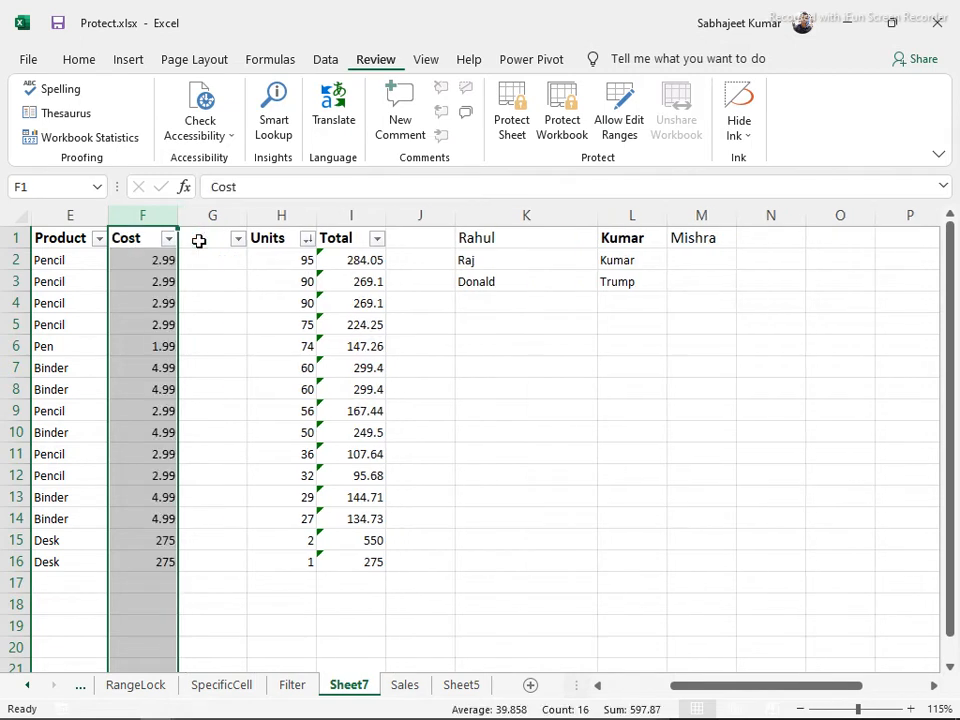
left_click(210, 215)
key("ctrl+minus")
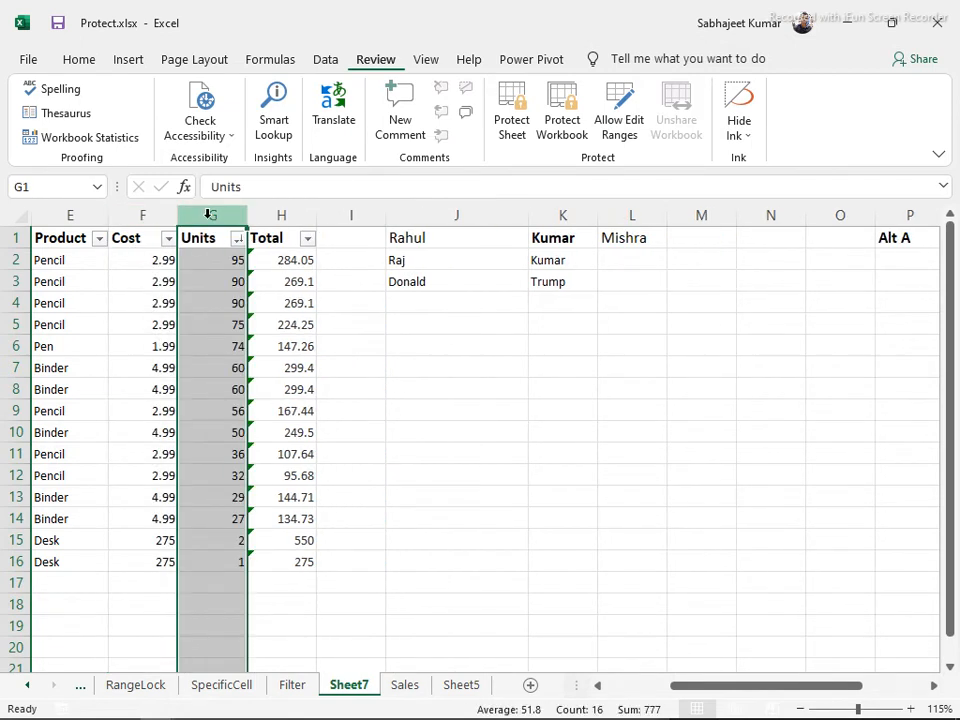
left_click(238, 285)
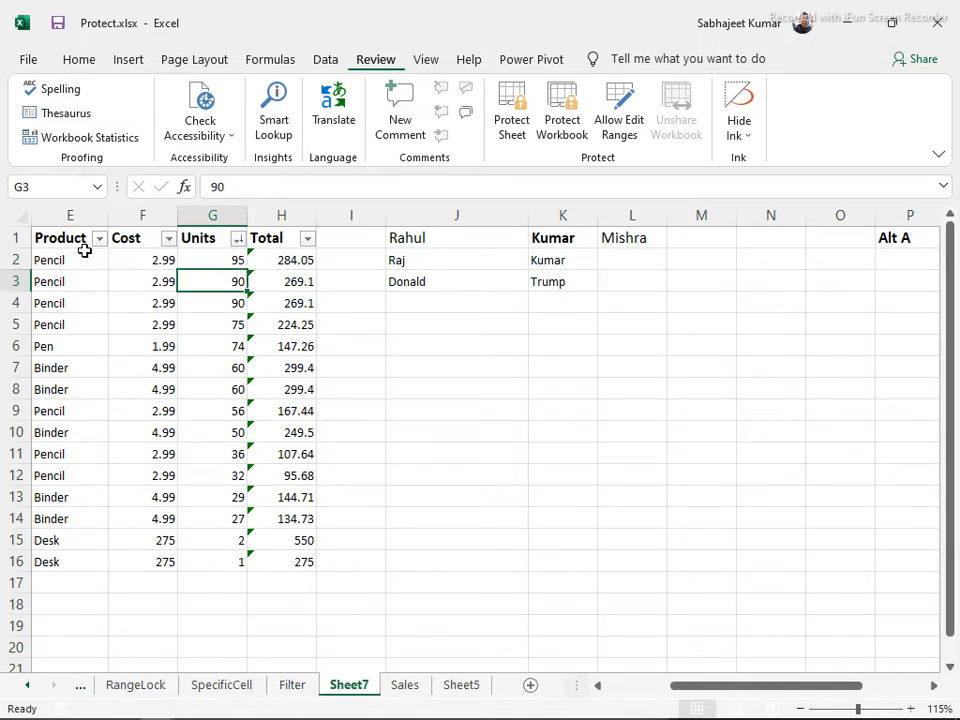
left_click_drag(213, 236, 204, 560)
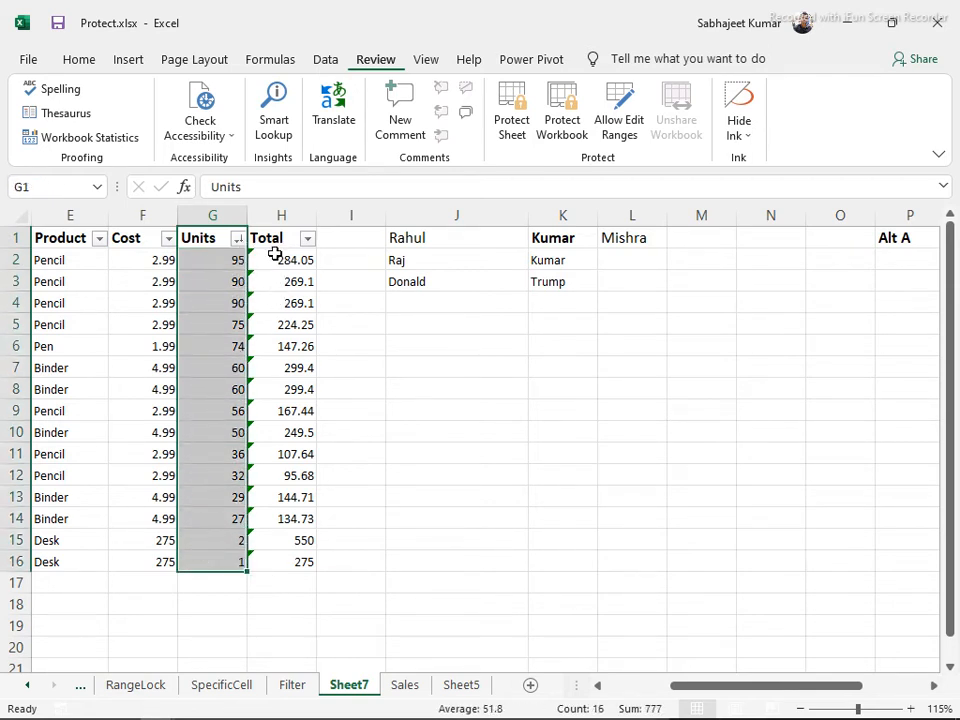
Ignore the unprotected-formula error flags on the Total formulas in H2:H15
left_click_drag(276, 257, 294, 540)
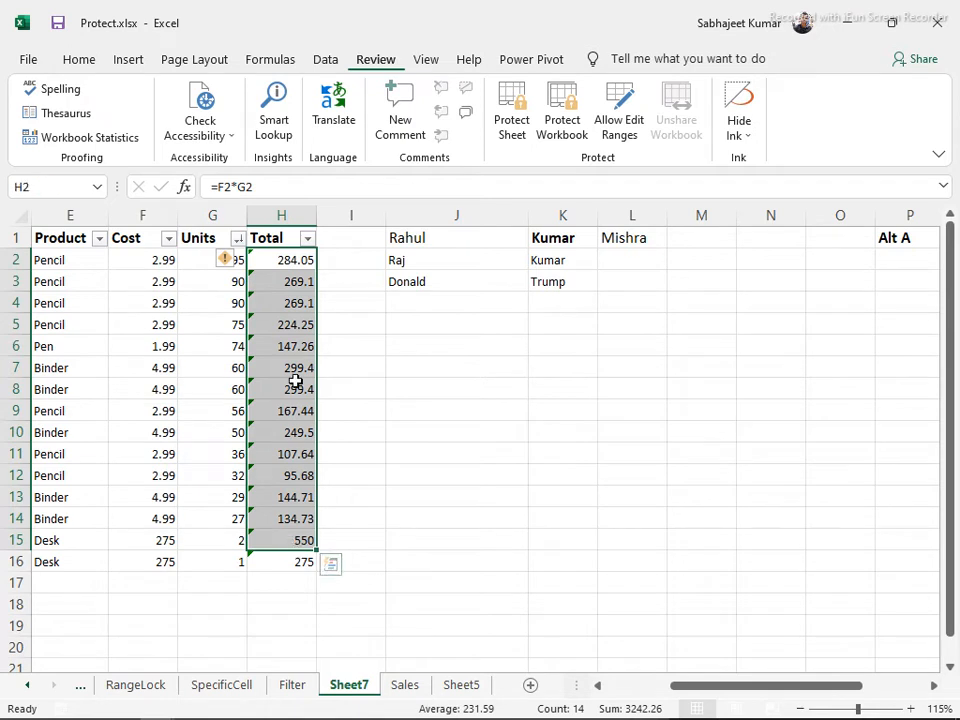
left_click(240, 261)
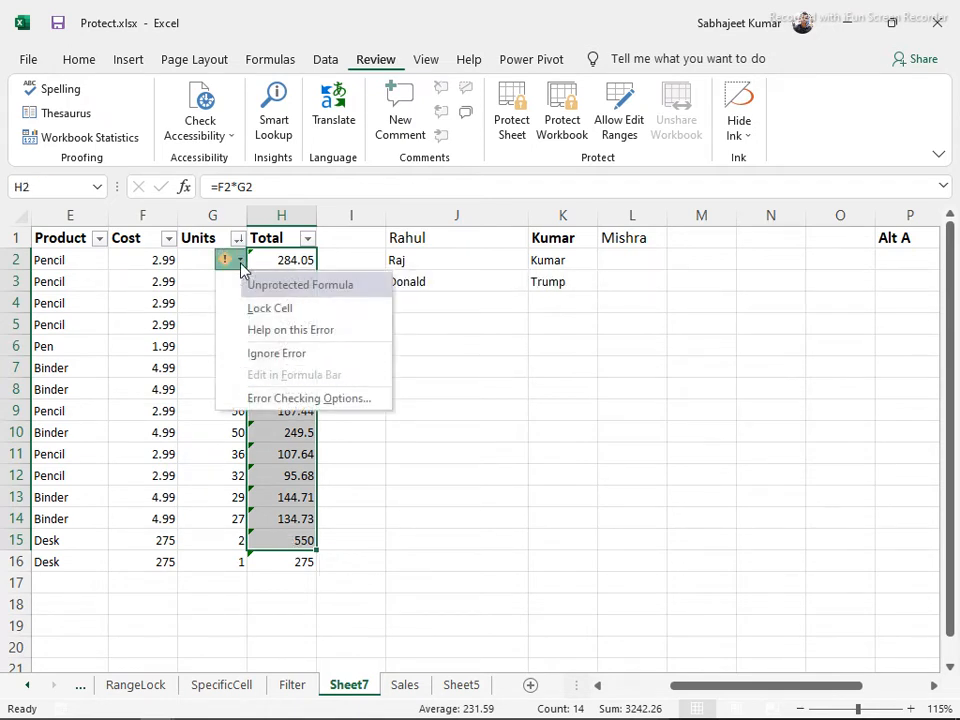
left_click(256, 354)
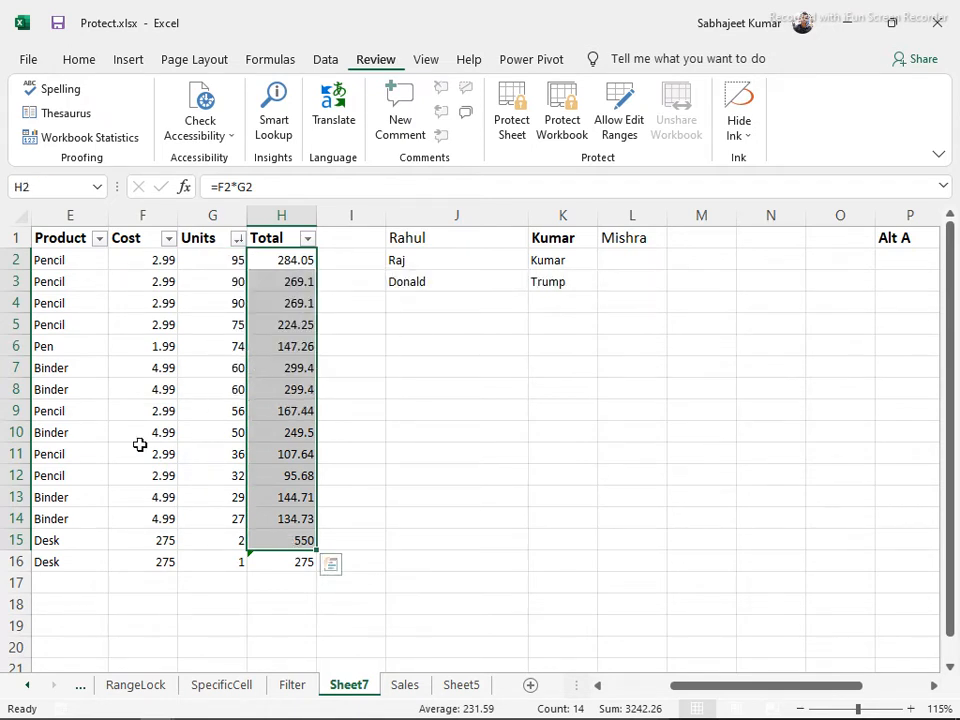
Turn off the header filter arrows with Ctrl+Shift+L and select the Cost values F2:F16
left_click(224, 272)
left_click(141, 261)
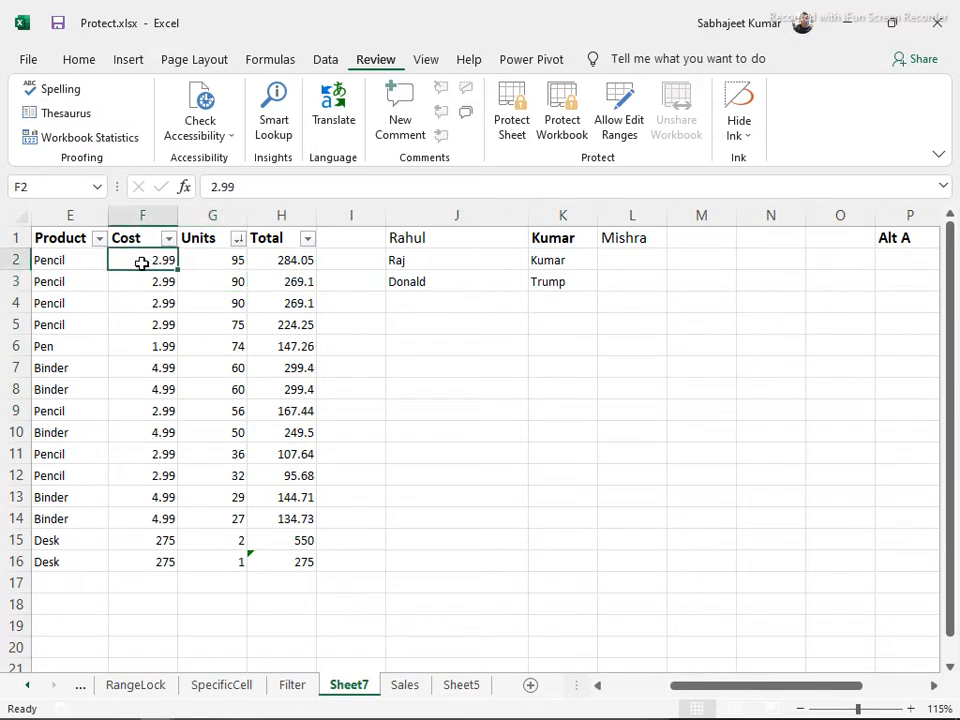
left_click(116, 240)
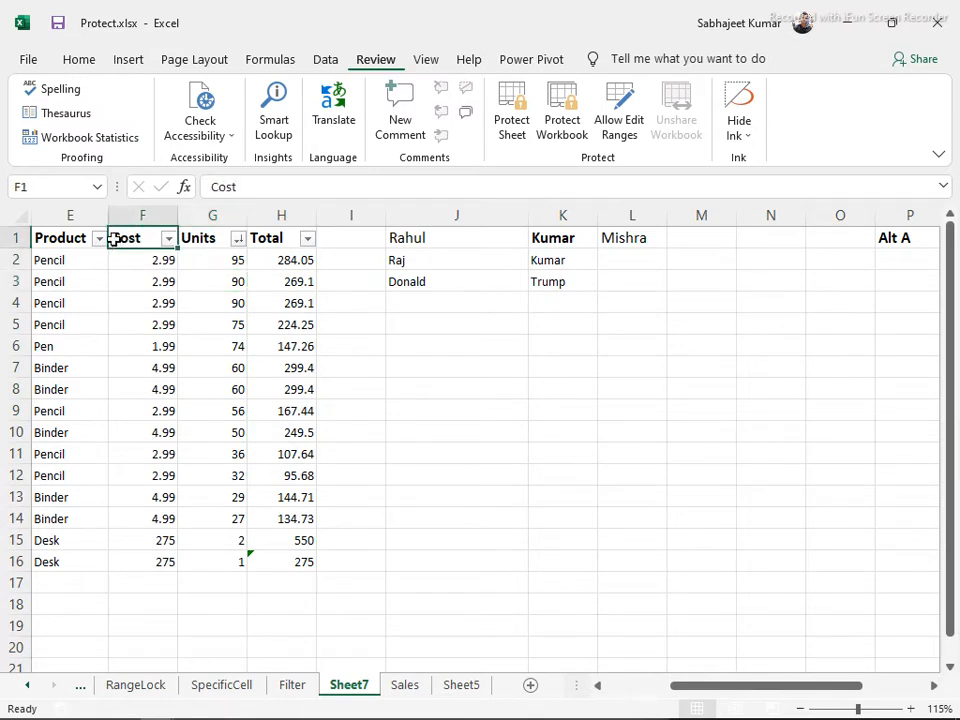
key("ctrl+shift+l")
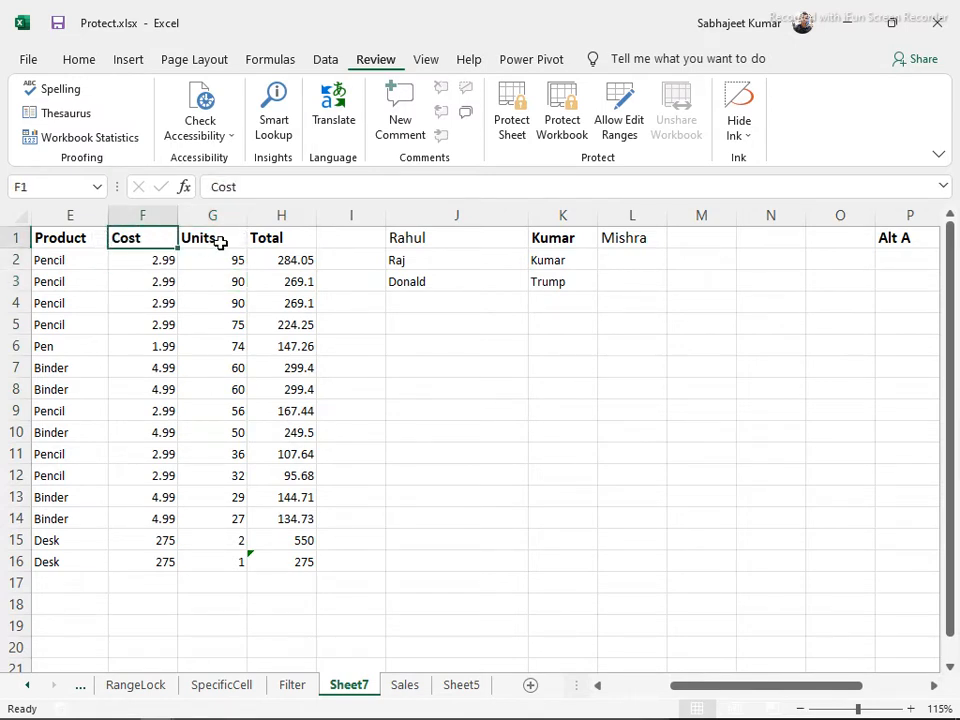
left_click_drag(151, 263, 132, 558)
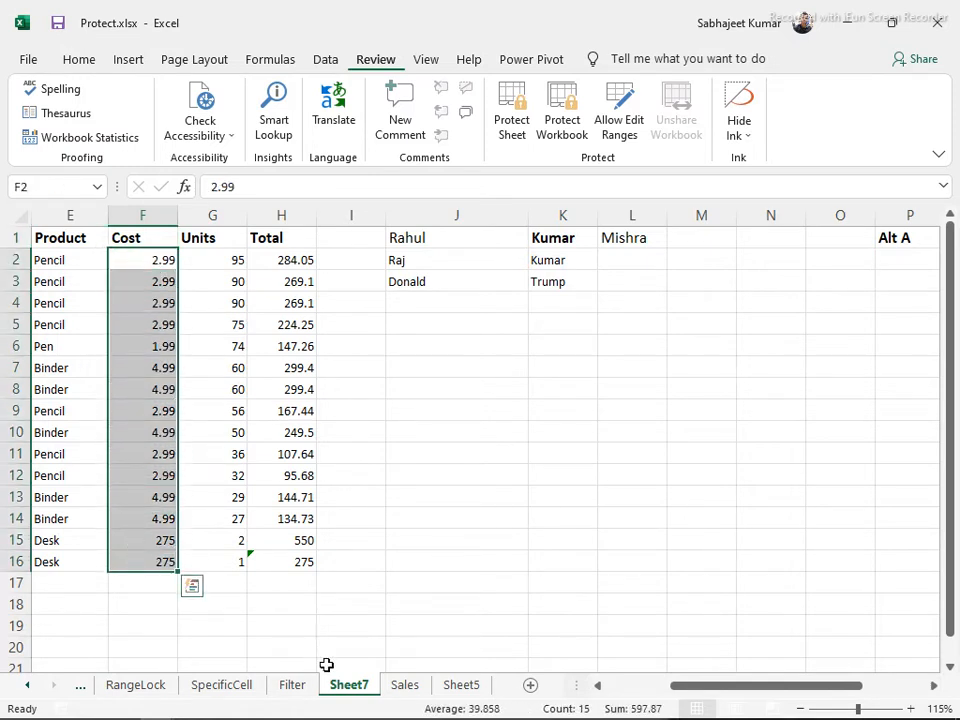
left_click(402, 688)
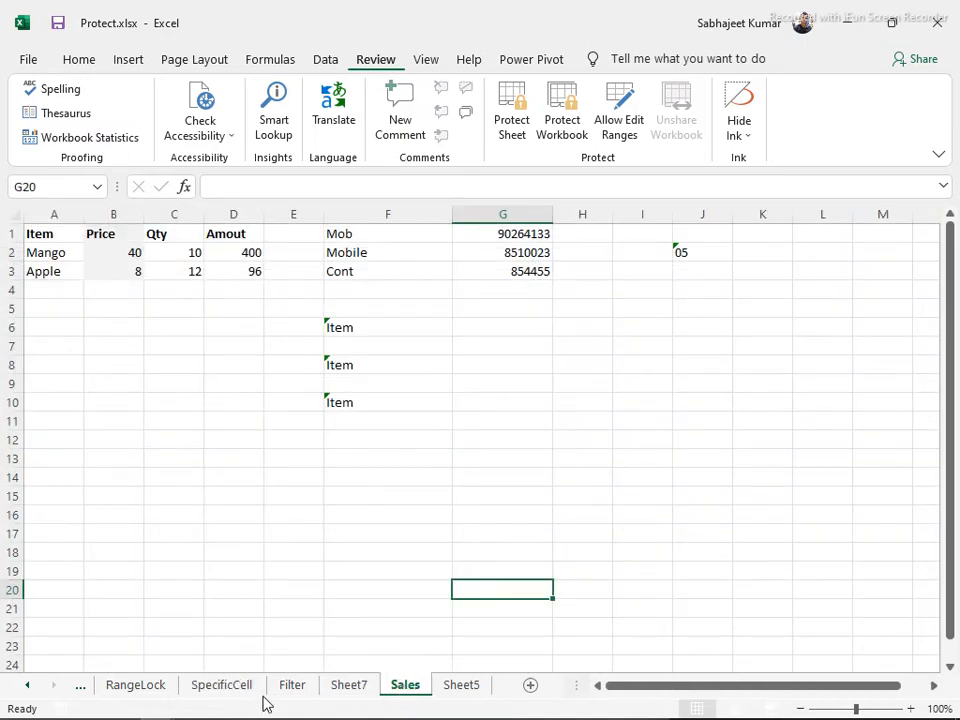
left_click(348, 686)
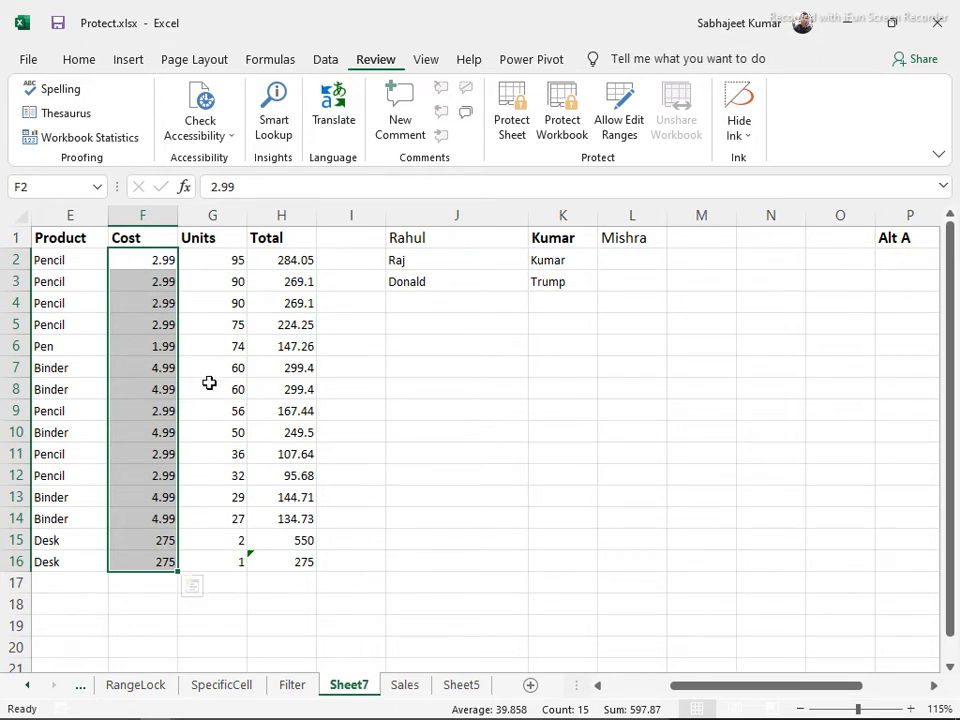
left_click(281, 370)
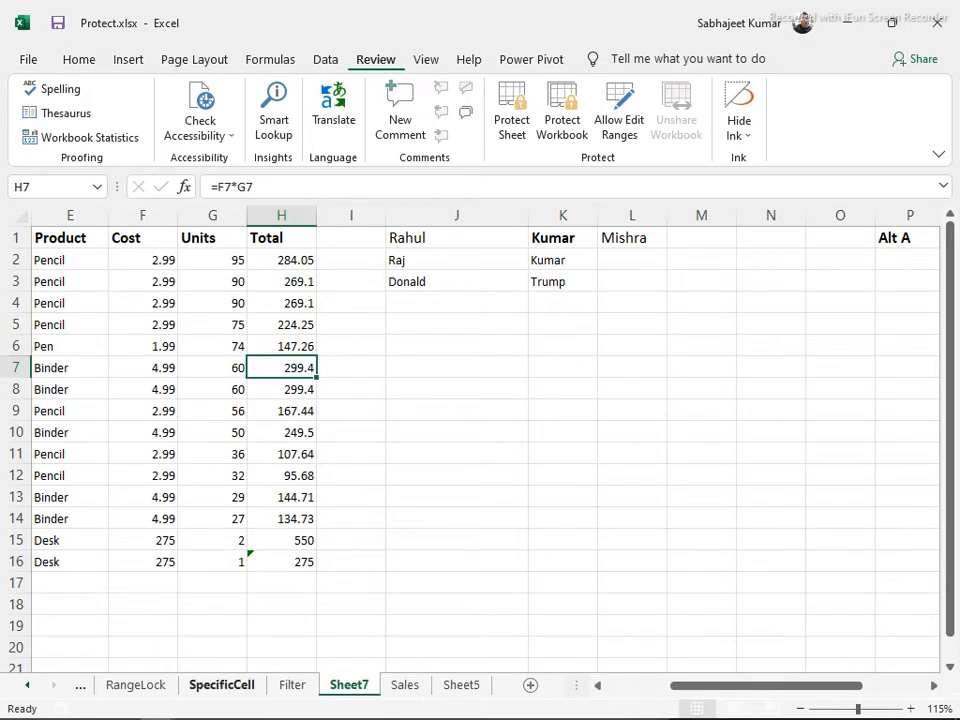
mouse_move(121, 706)
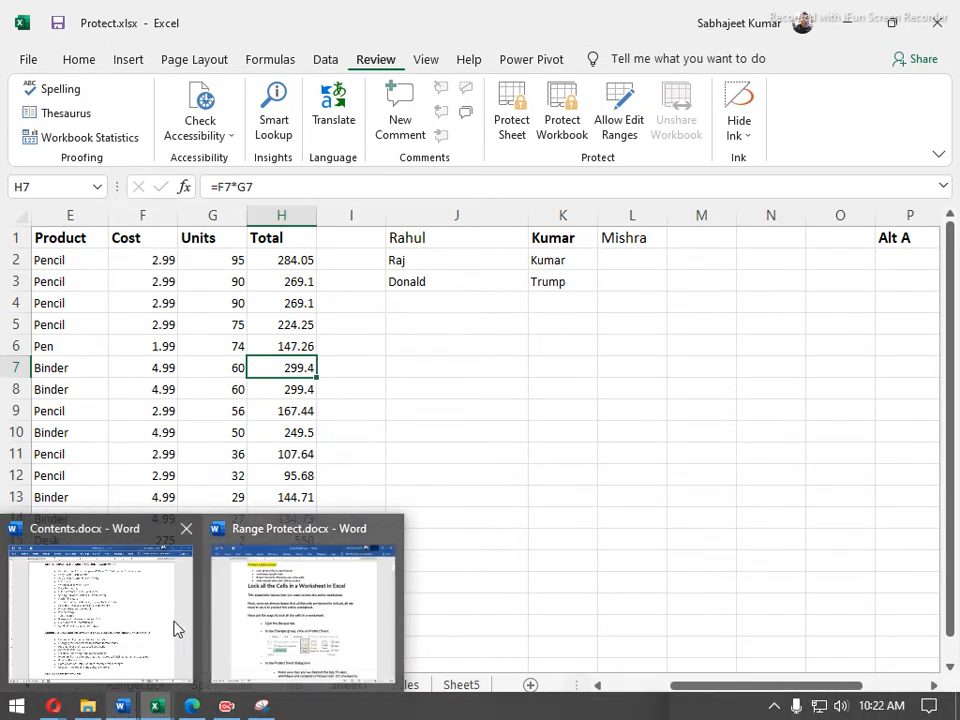
left_click(161, 624)
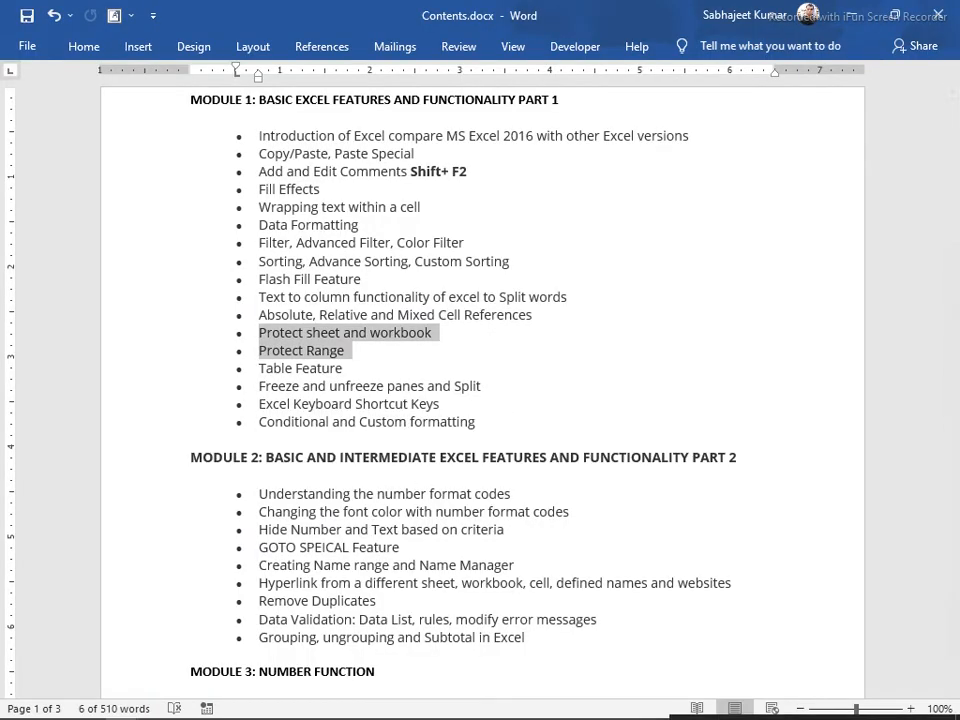
mouse_move(121, 704)
left_click(262, 638)
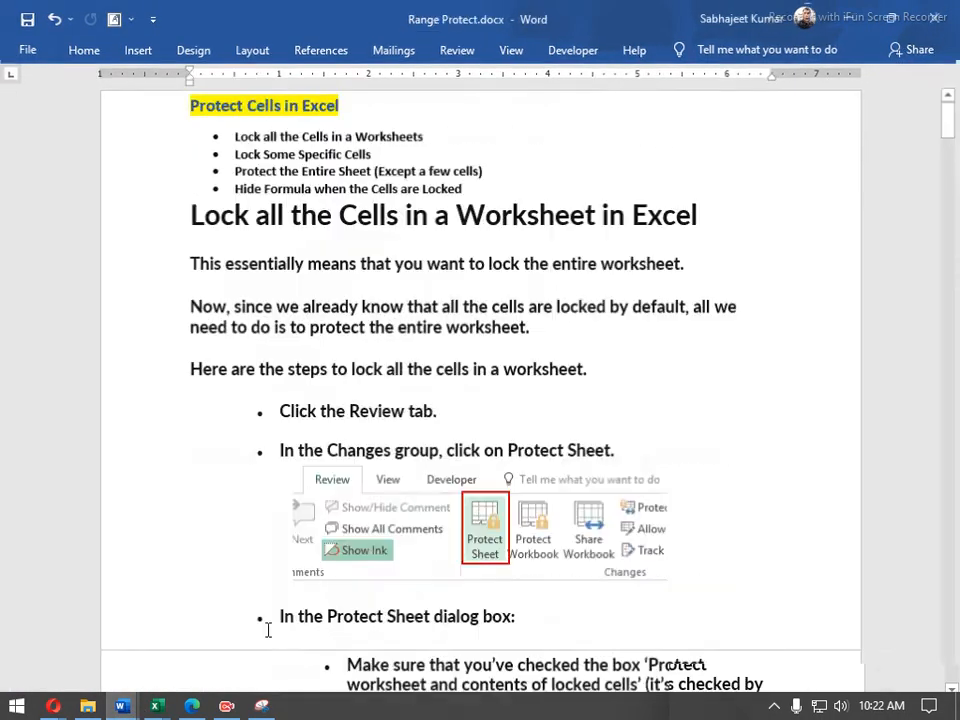
scroll(403, 311, "down", 6)
scroll(404, 310, "down", 6)
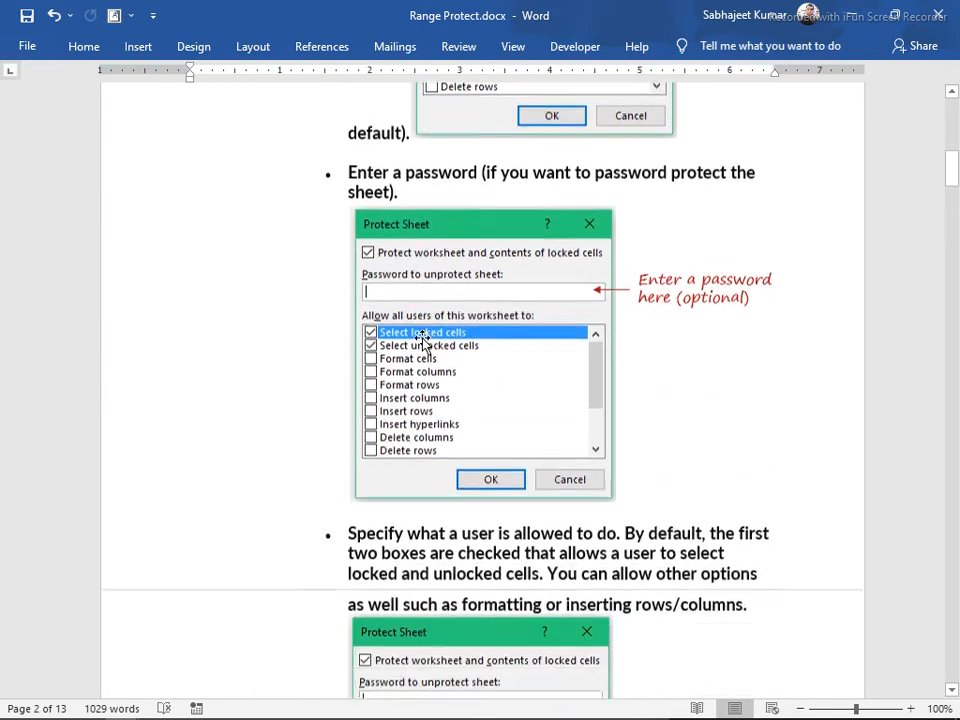
scroll(425, 343, "down", 14)
scroll(420, 360, "down", 5)
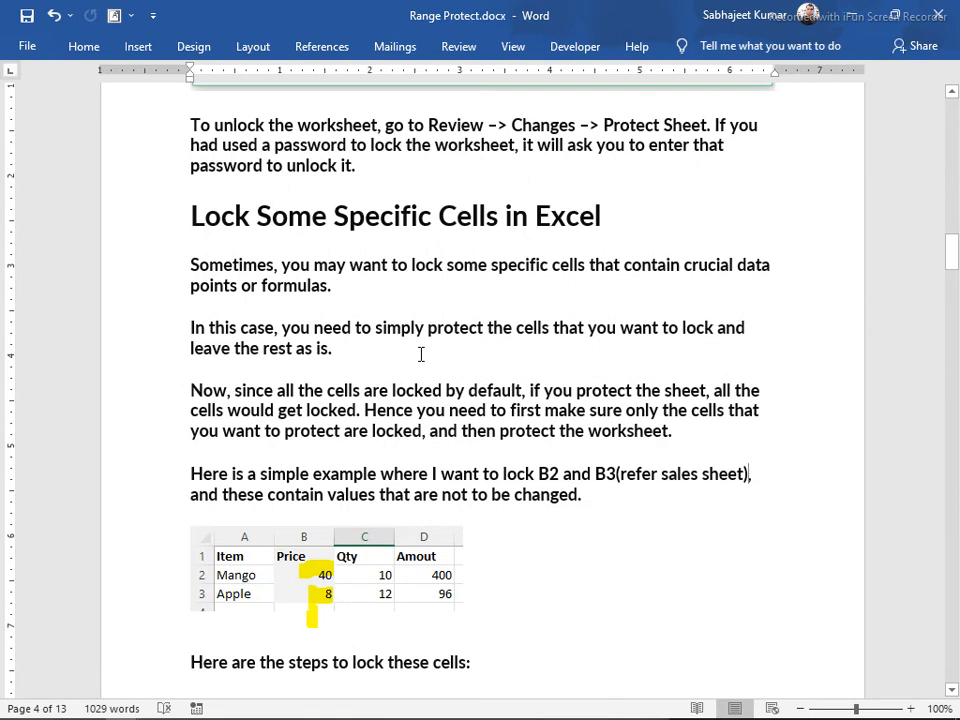
scroll(421, 355, "down", 3)
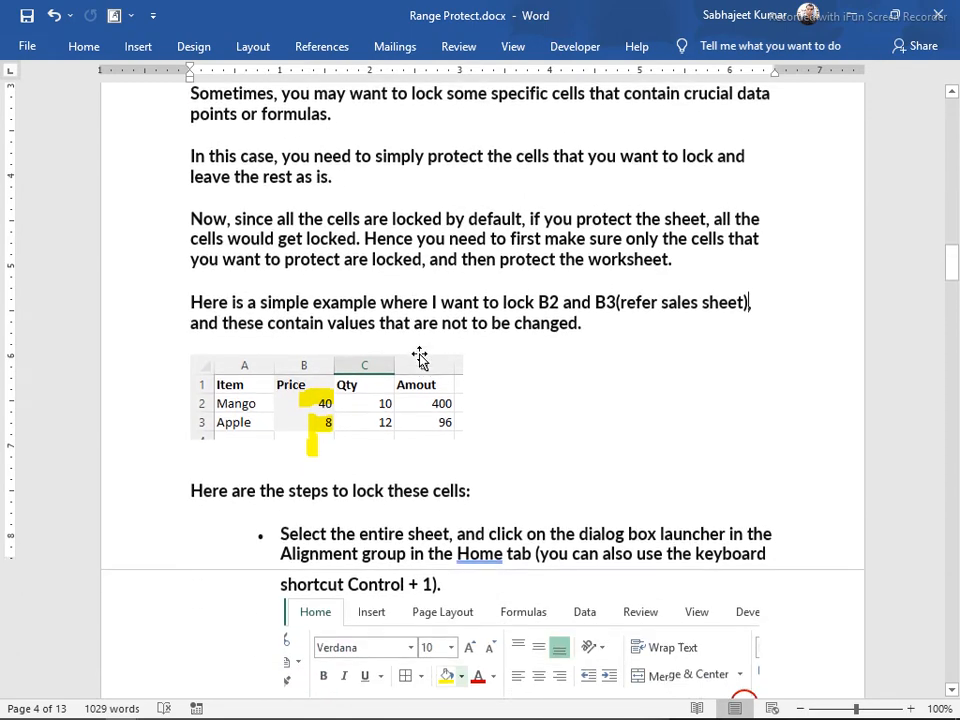
key("alt+Tab")
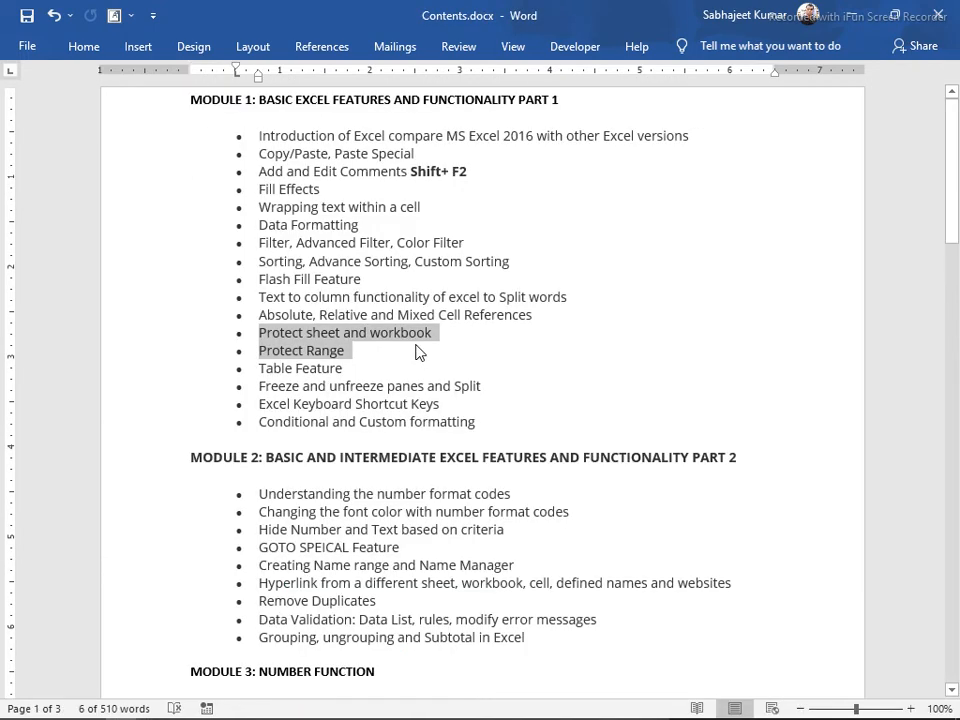
key("alt+Tab")
key("alt+Tab")
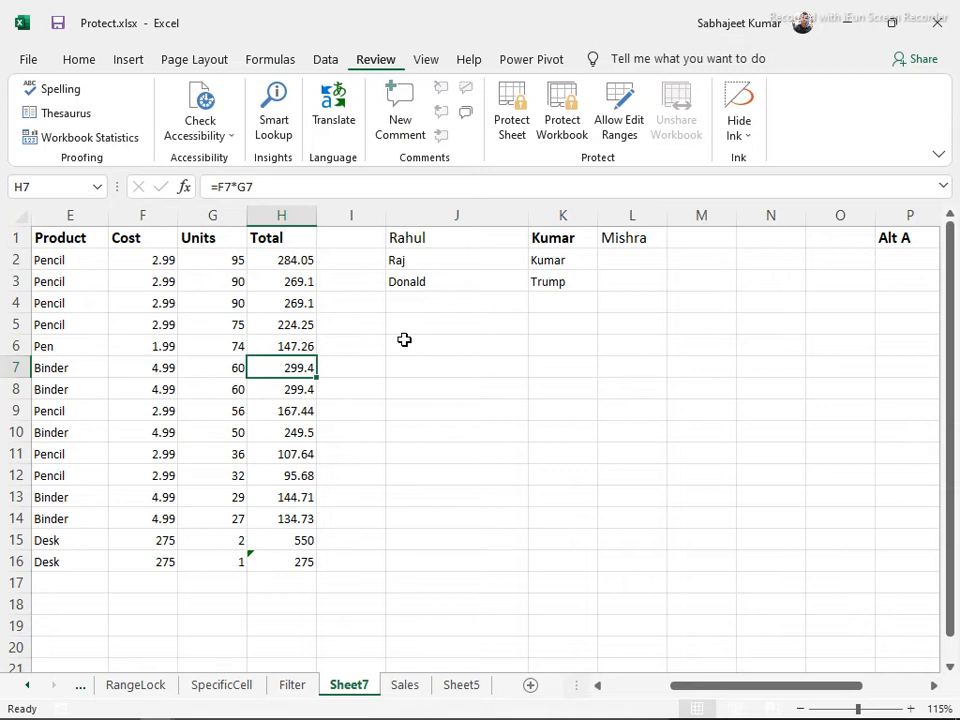
left_click(287, 215)
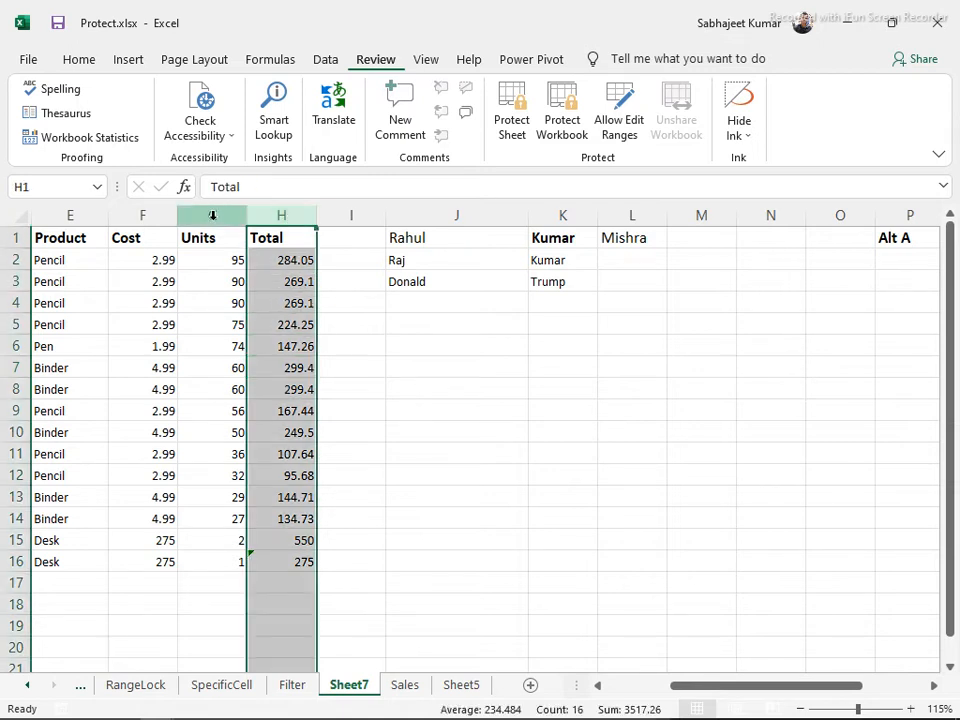
left_click(212, 215)
left_click(285, 278)
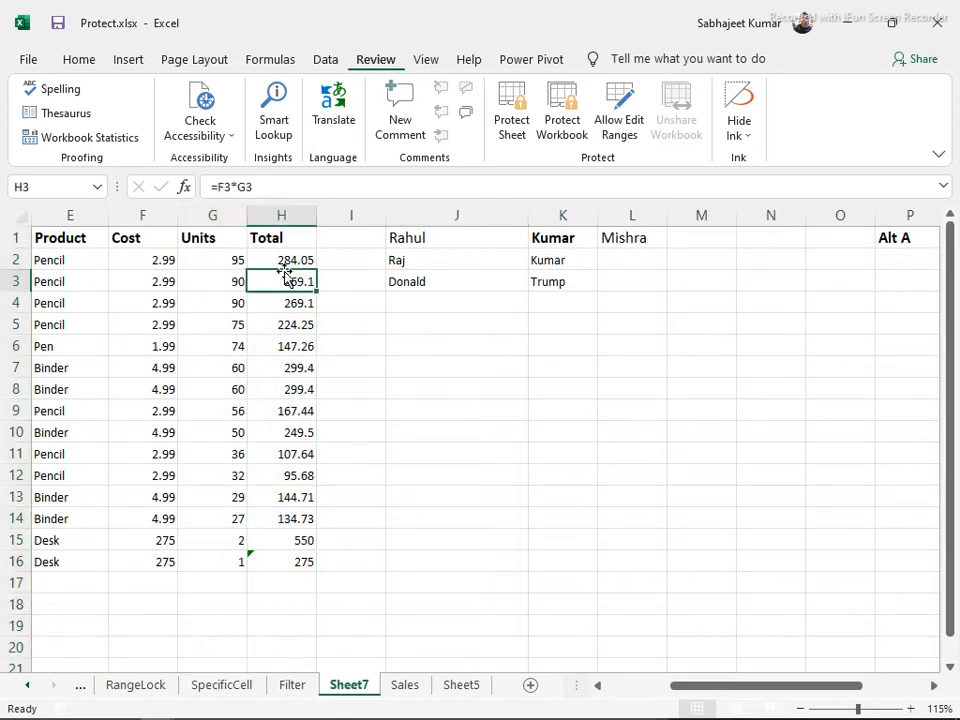
key("ctrl+a")
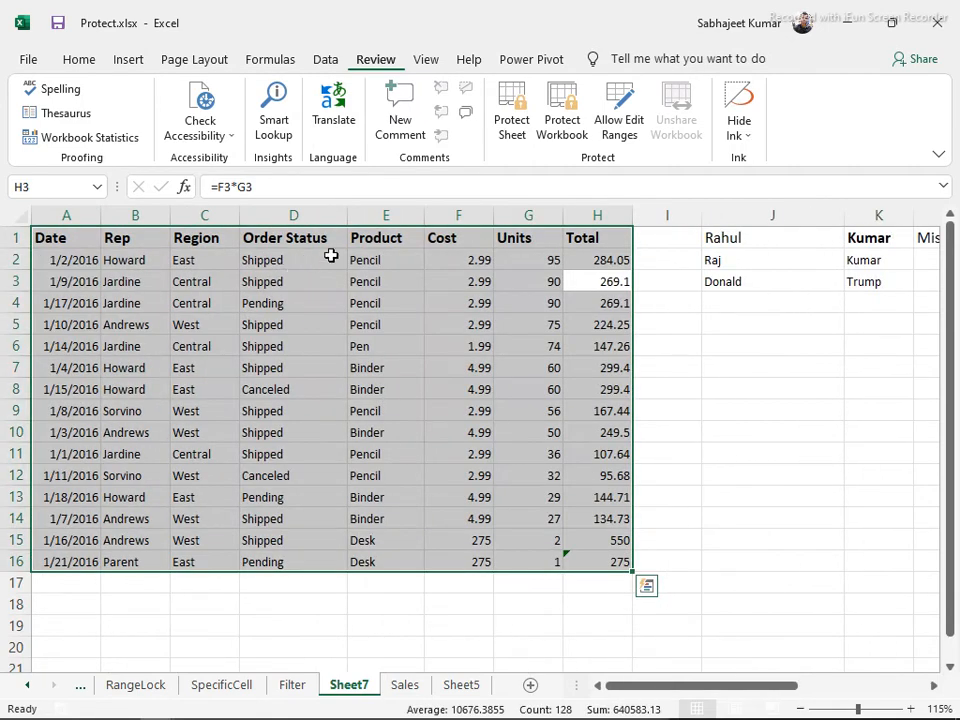
left_click(511, 110)
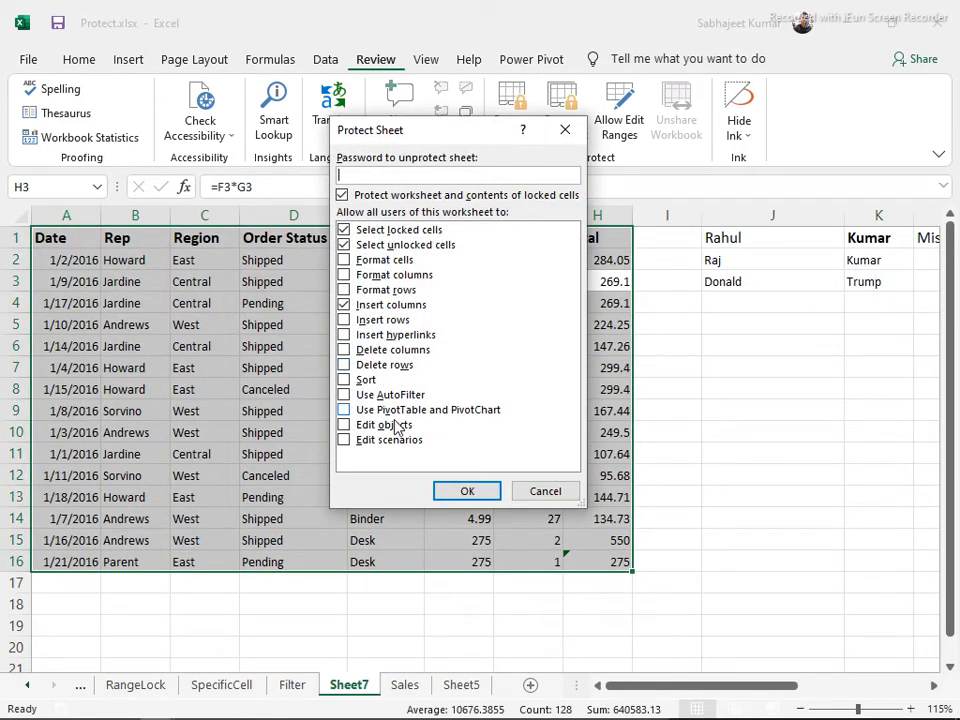
left_click(447, 495)
left_click(330, 302)
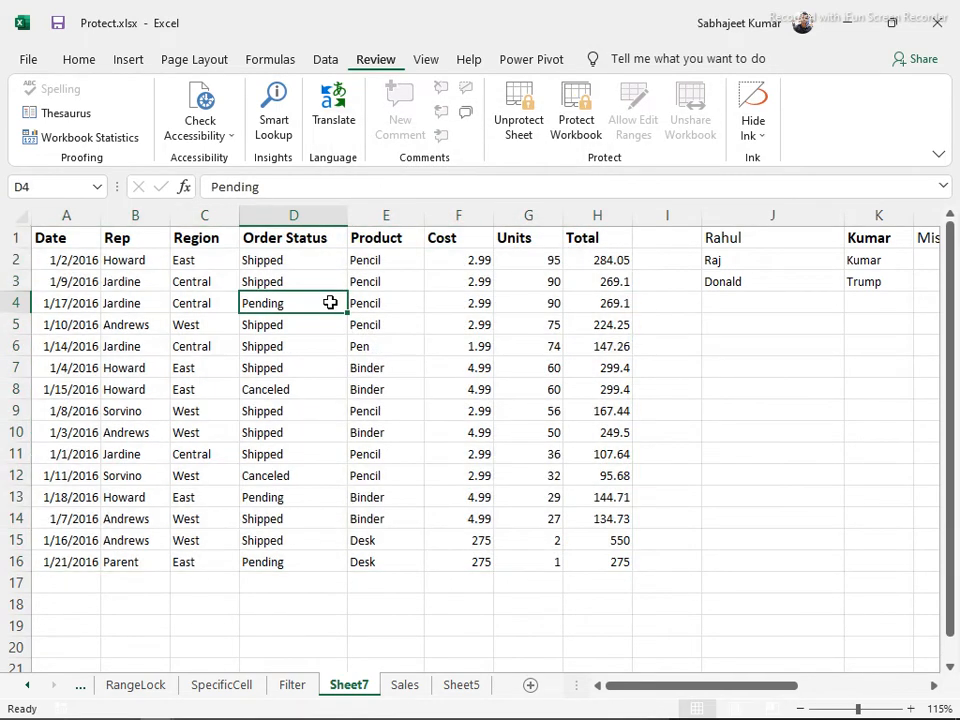
key("ctrl+space")
key("ctrl+shift+plus")
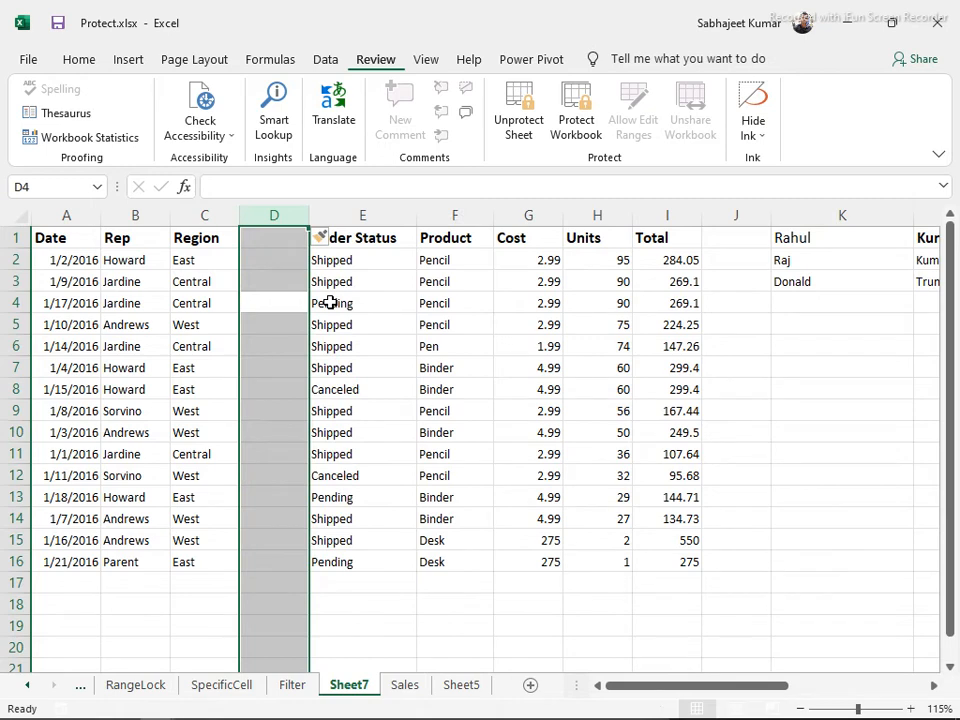
key("ctrl+z")
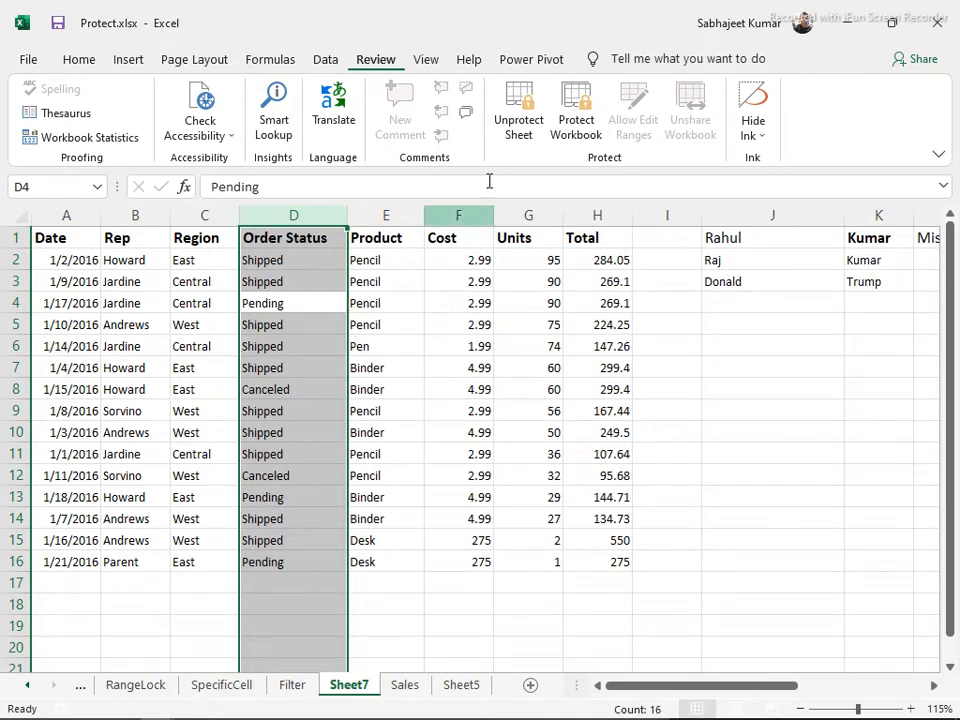
left_click(517, 115)
left_click(256, 342)
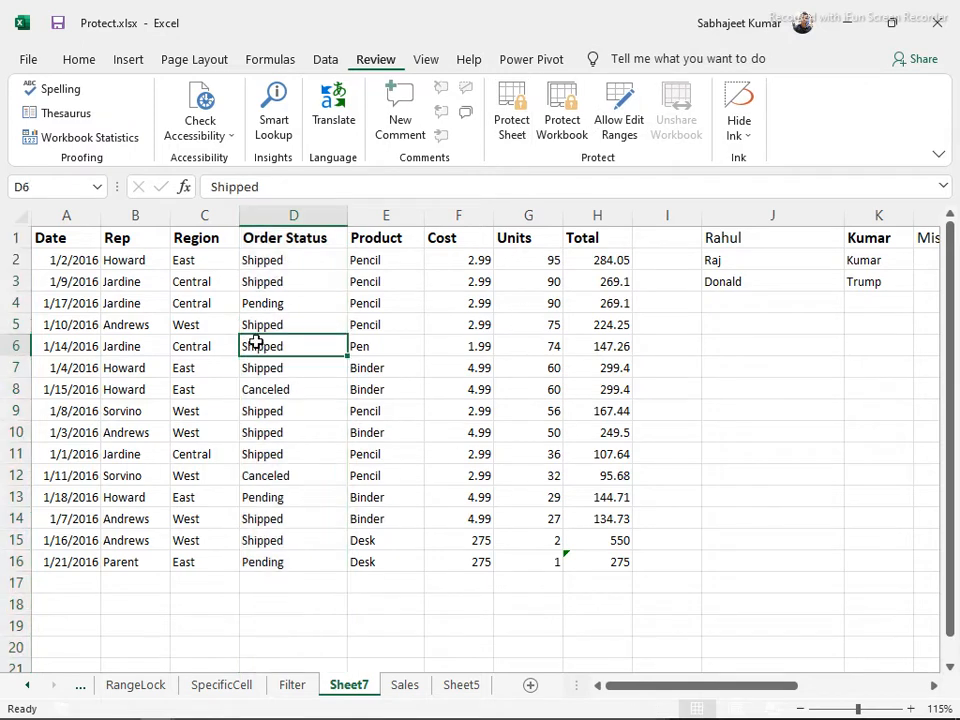
Select the Order Status column and protect Sheet7 with Insert columns allowed
left_click(52, 238)
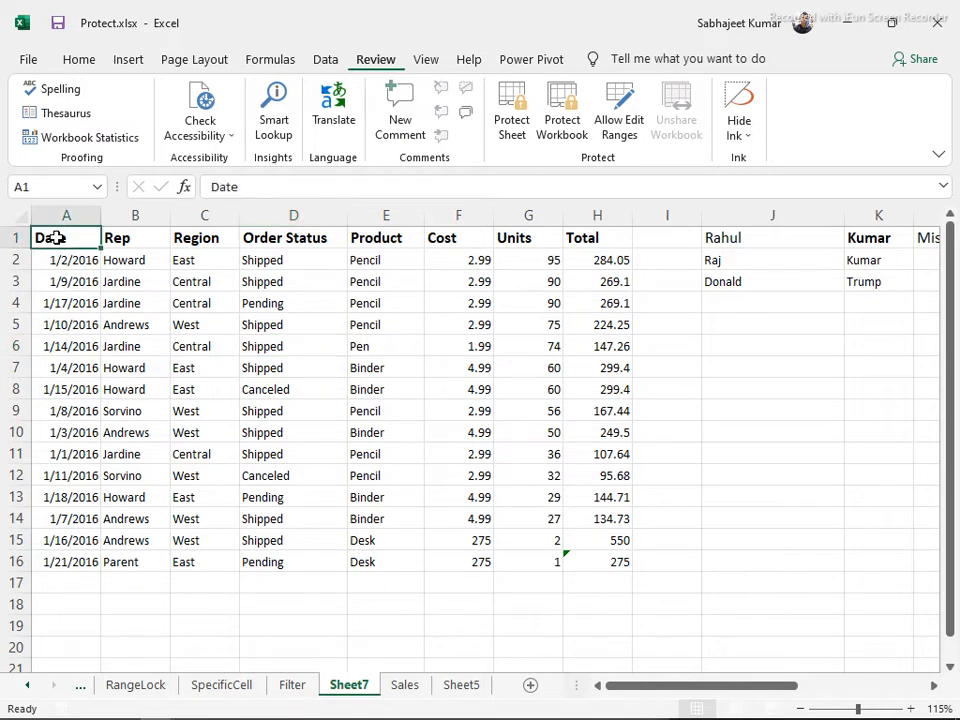
left_click(268, 220)
left_click(513, 103)
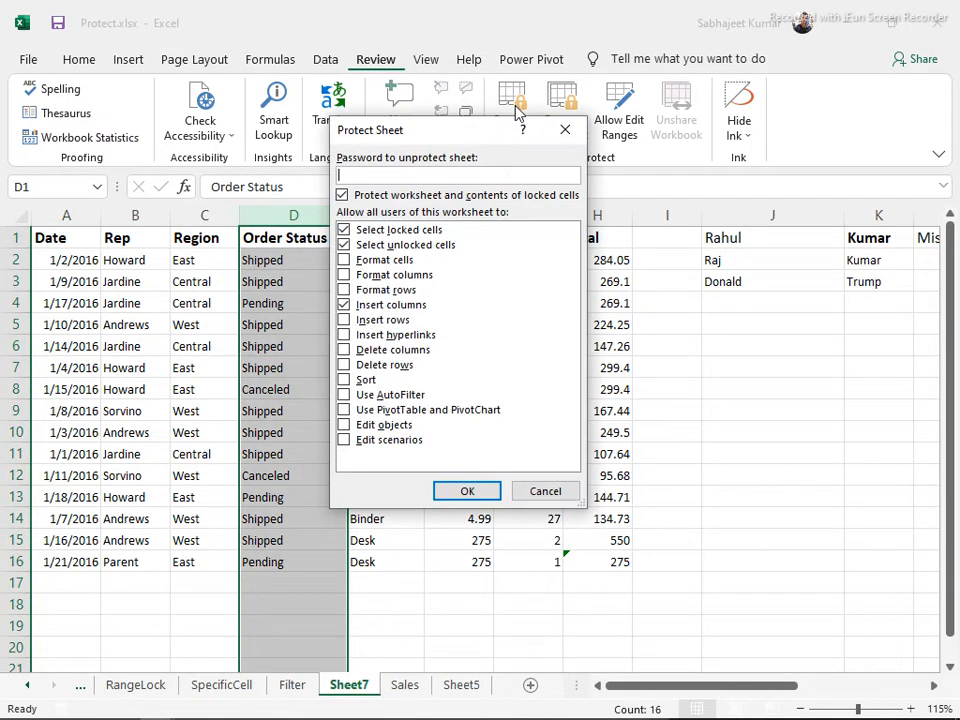
left_click(448, 492)
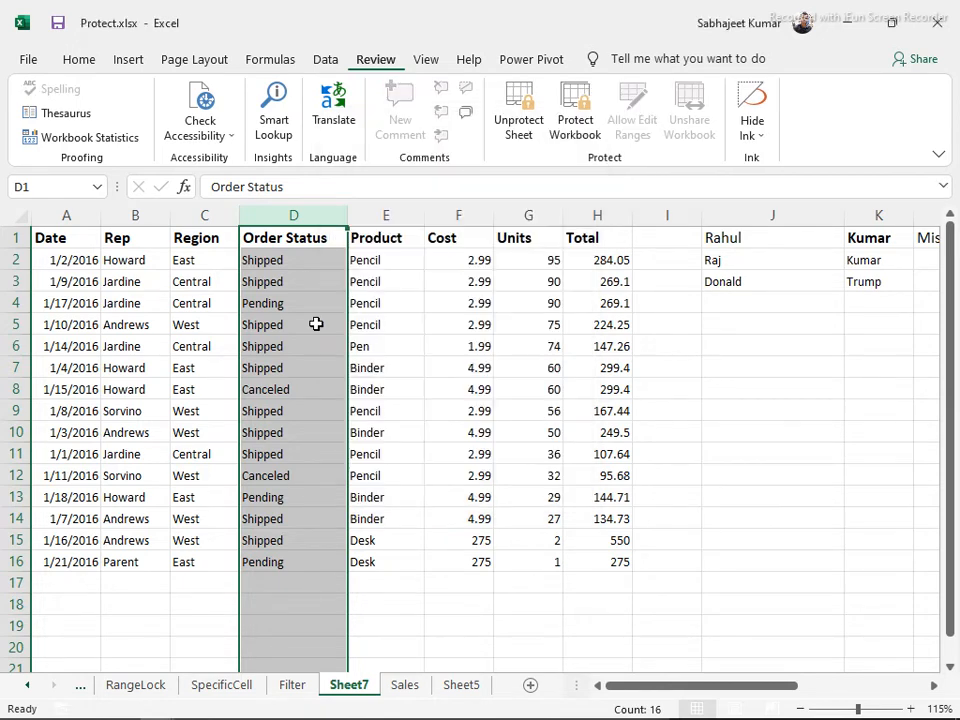
left_click(274, 258)
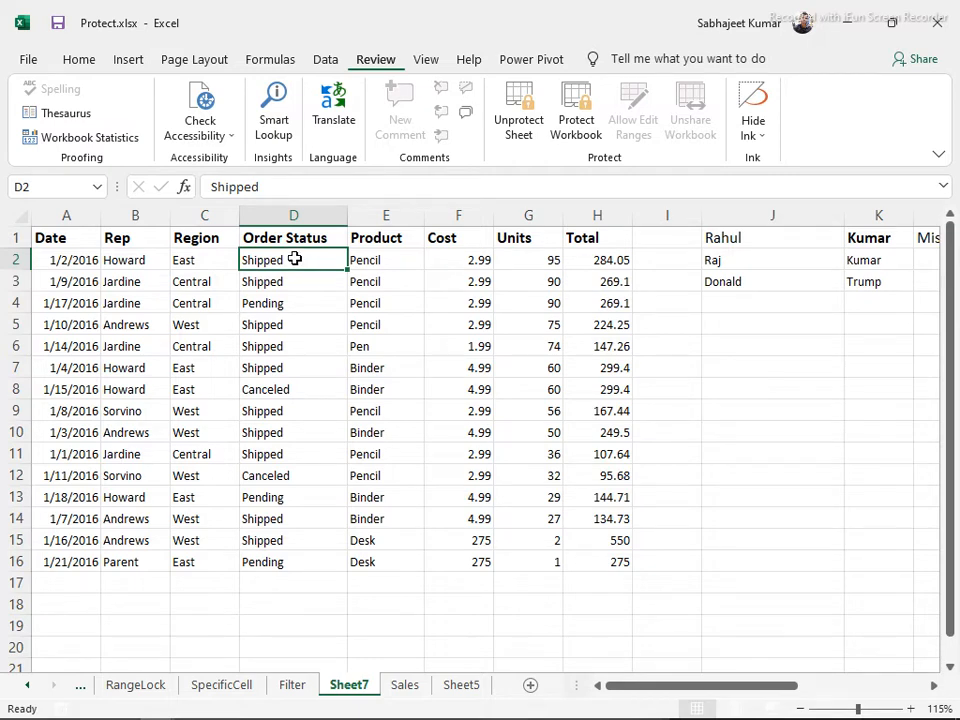
key("alt+Tab")
key("alt+Tab")
key("alt+Tab")
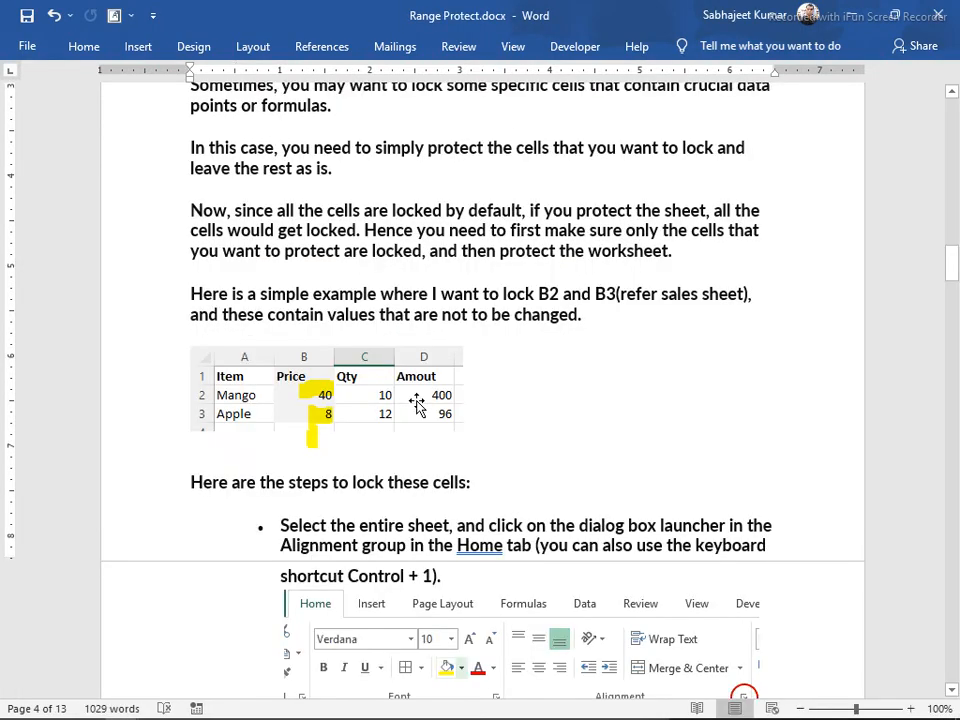
Review the bullets on locking all cells, locking specific cells and protecting the sheet, then return to Excel
scroll(455, 420, "down", 4)
scroll(458, 422, "down", 5)
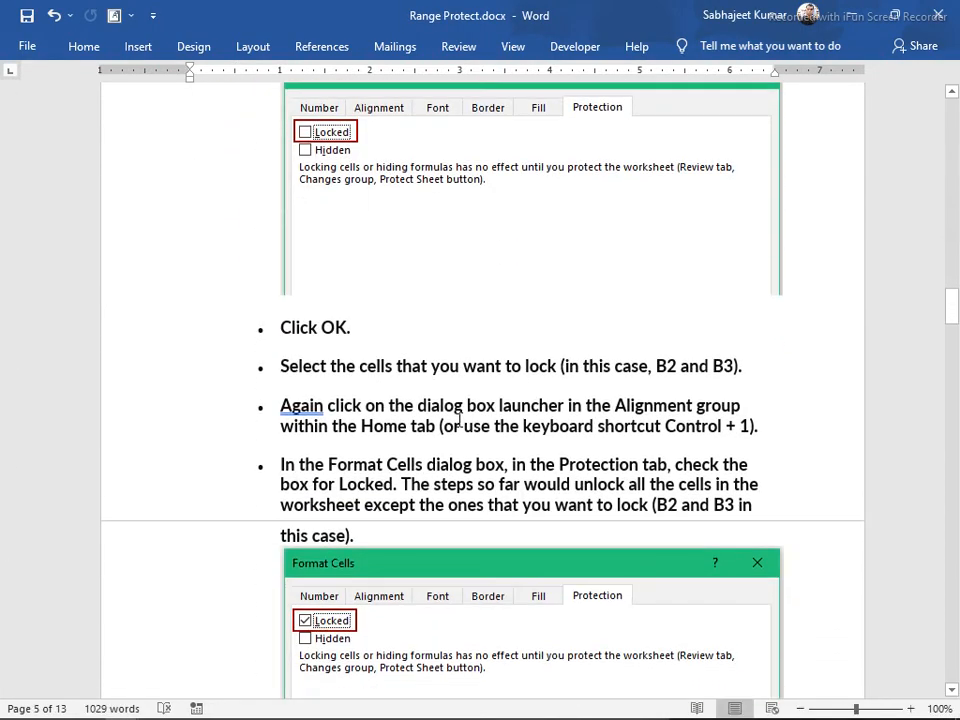
scroll(456, 421, "up", 3)
scroll(456, 420, "up", 6)
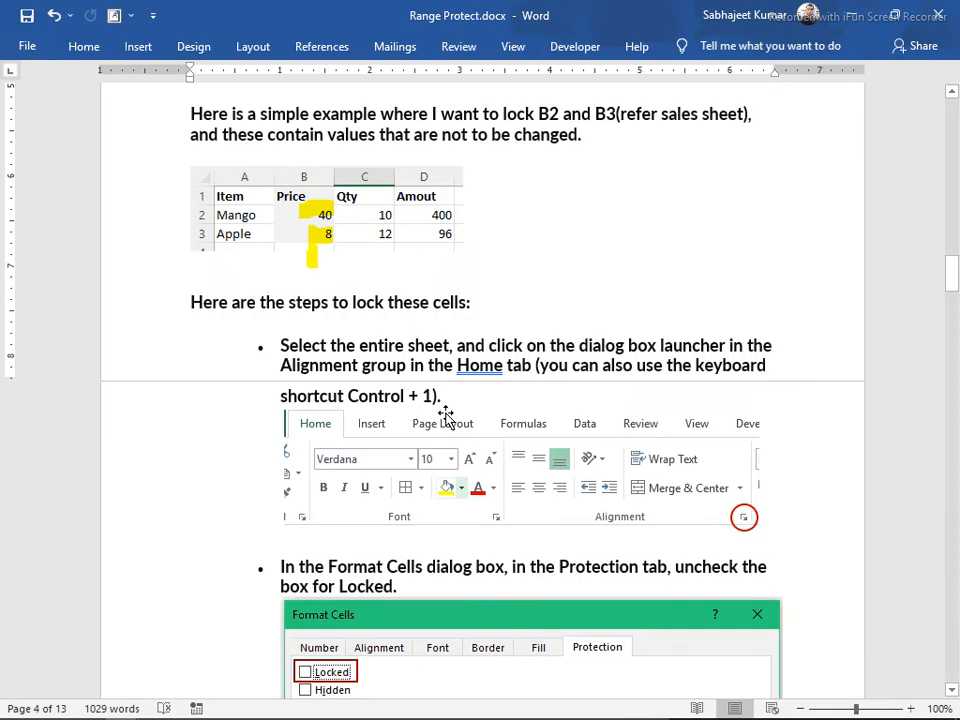
scroll(457, 386, "up", 20)
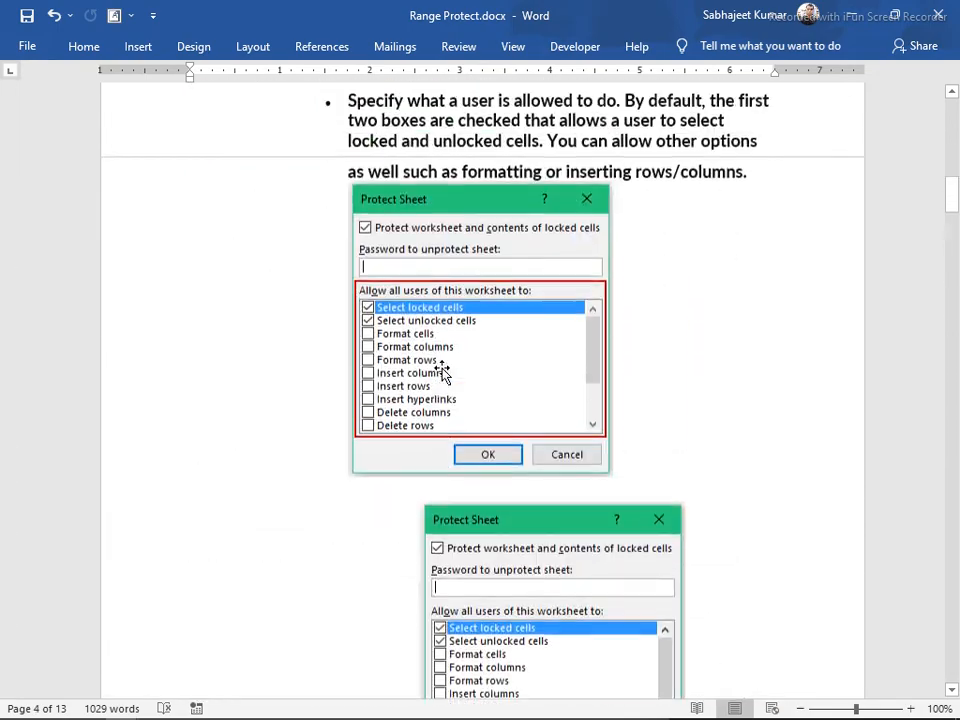
scroll(428, 375, "up", 4)
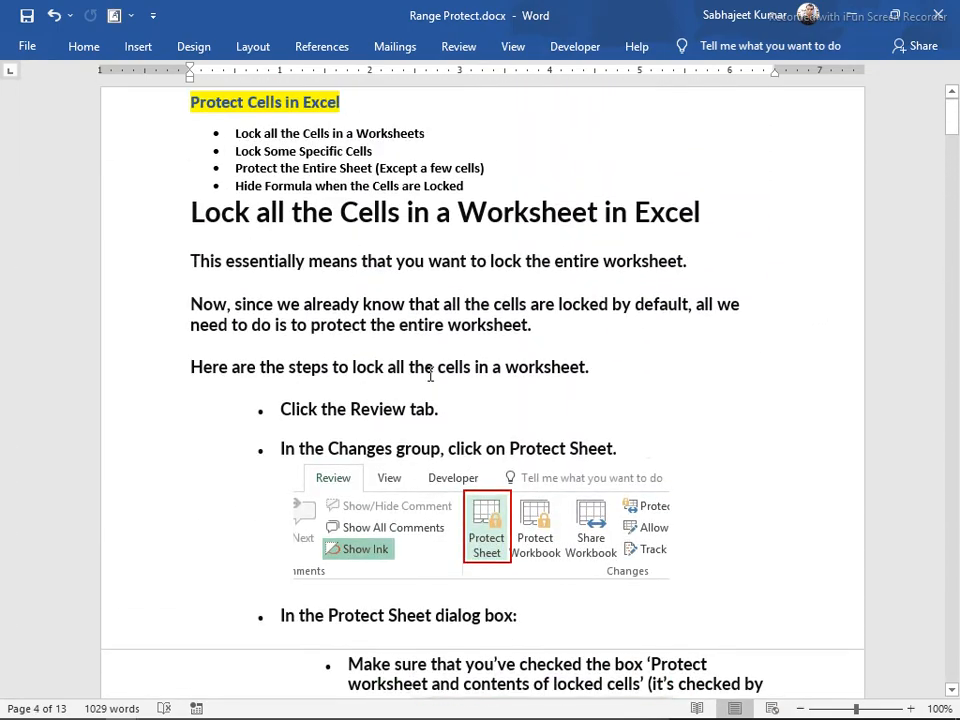
left_click_drag(452, 138, 237, 134)
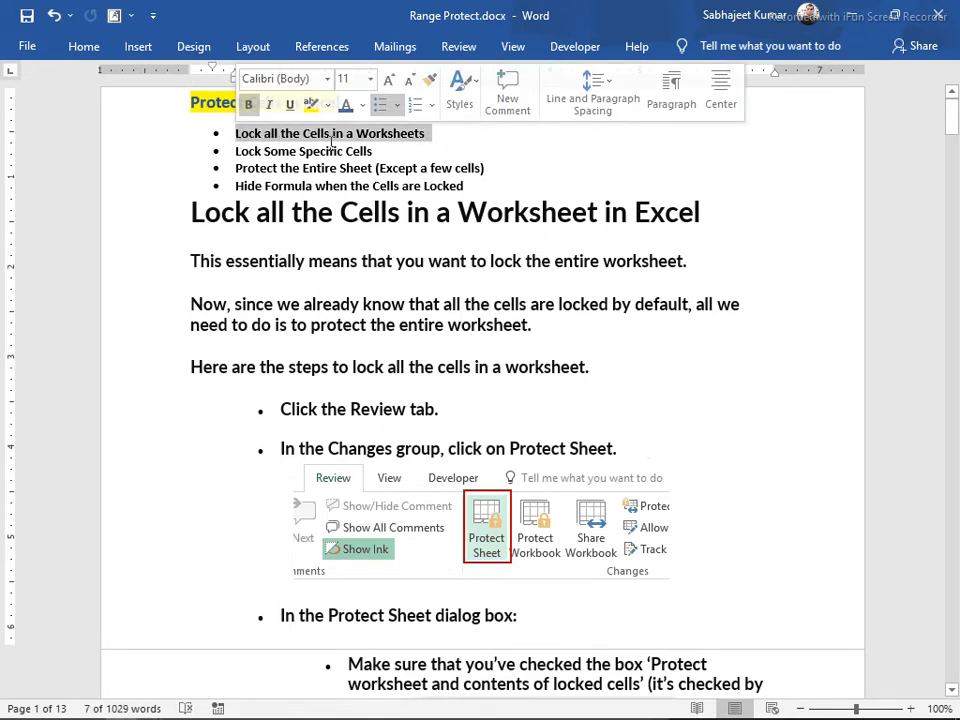
left_click_drag(448, 150, 236, 152)
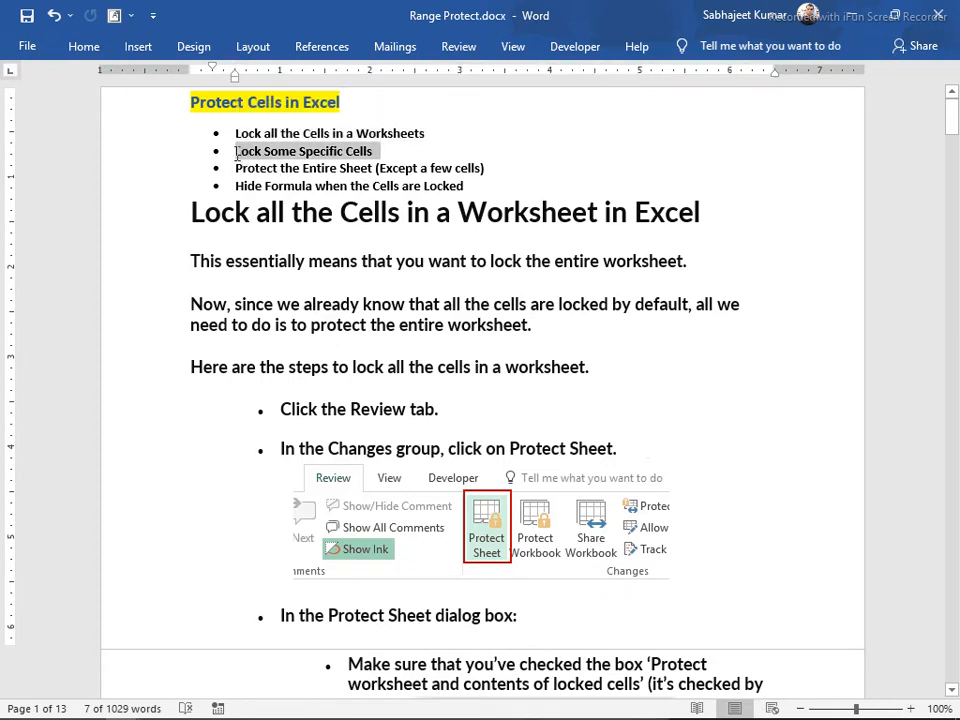
left_click_drag(500, 170, 229, 168)
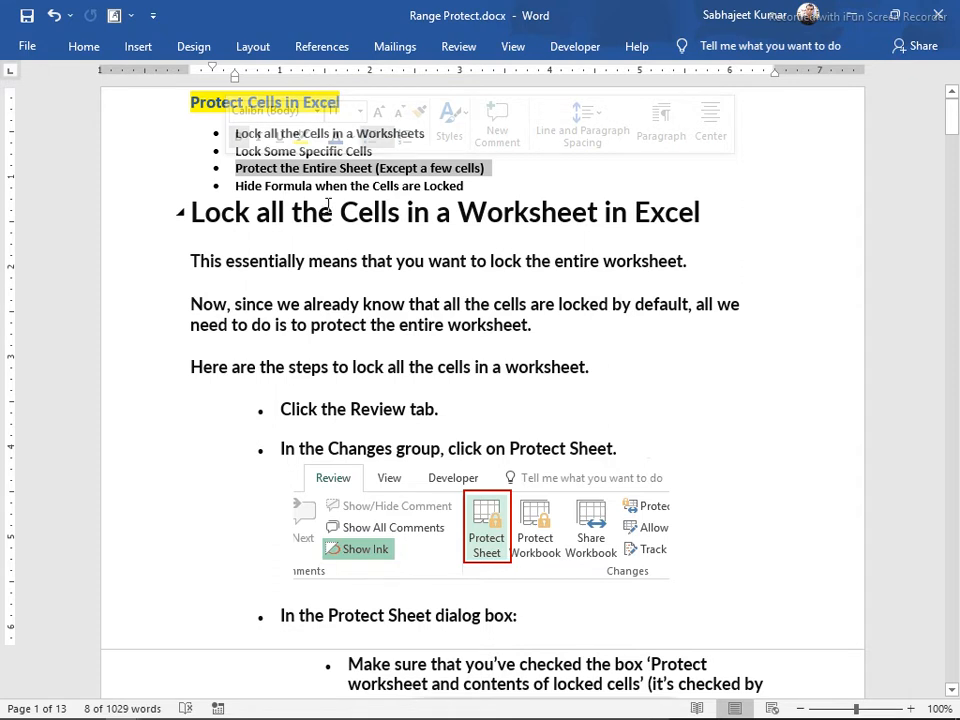
key("alt+Tab")
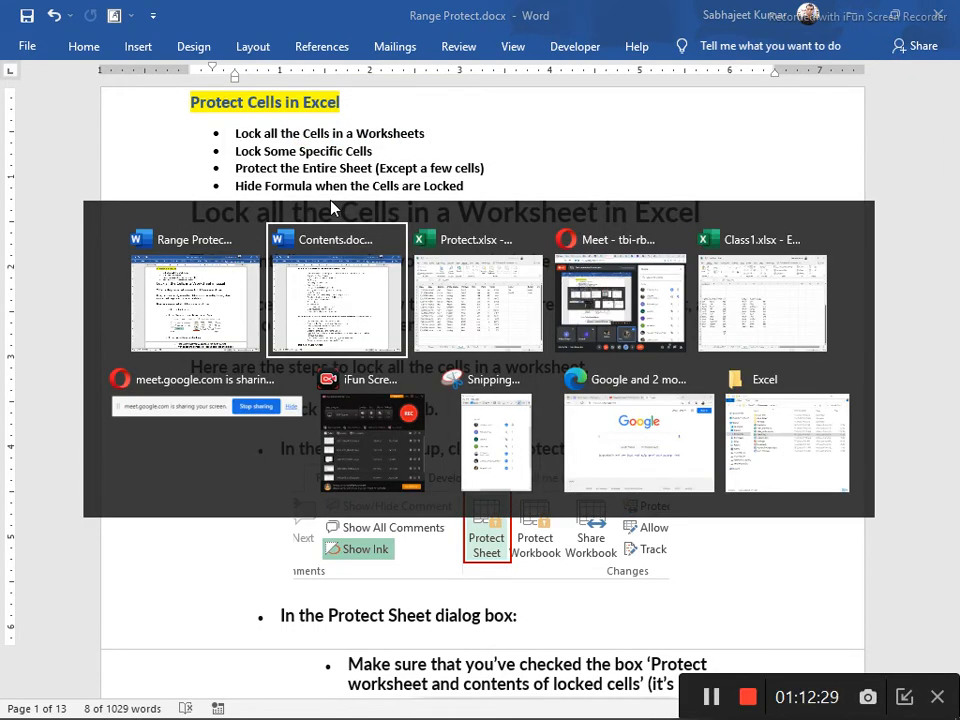
key("alt+Tab")
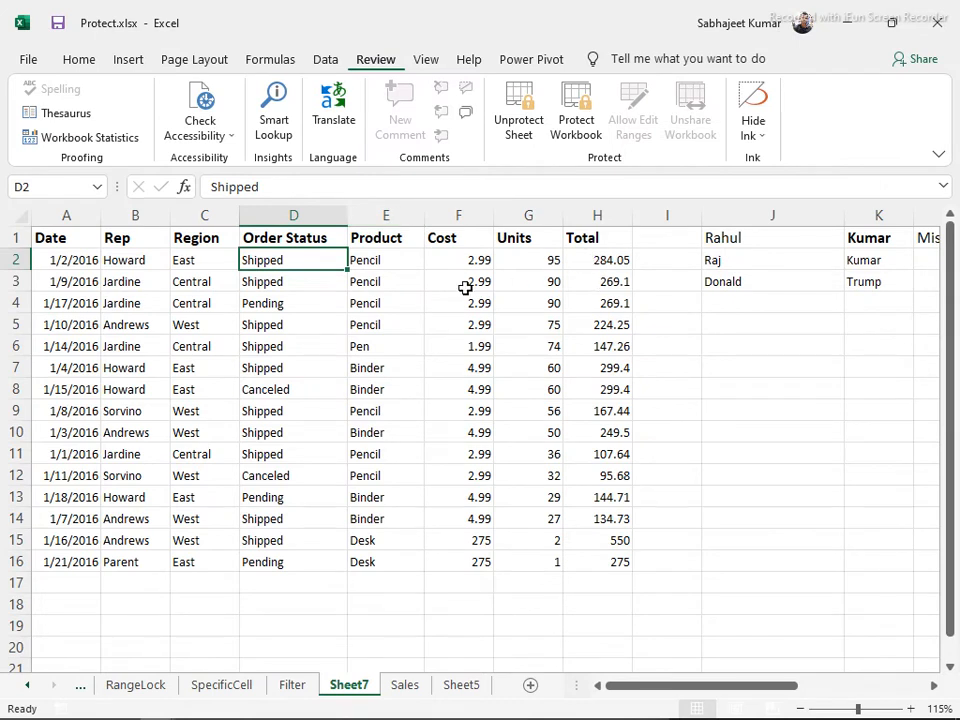
Select the Units values in column G and the Cost column F1:F16, then go to the Sales sheet
left_click_drag(519, 254, 544, 562)
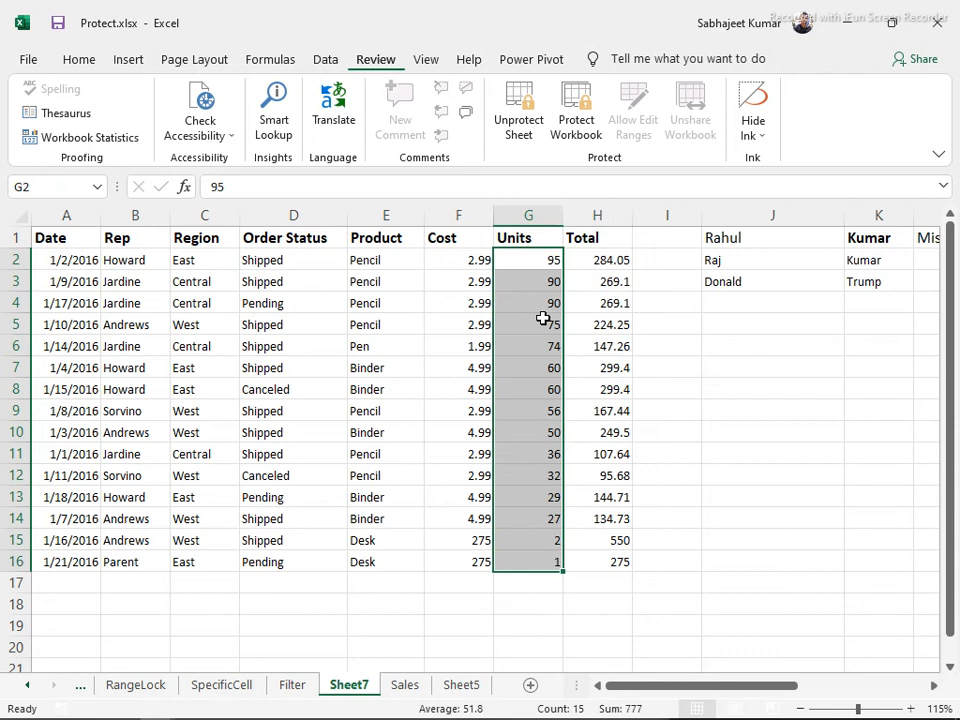
left_click(536, 262)
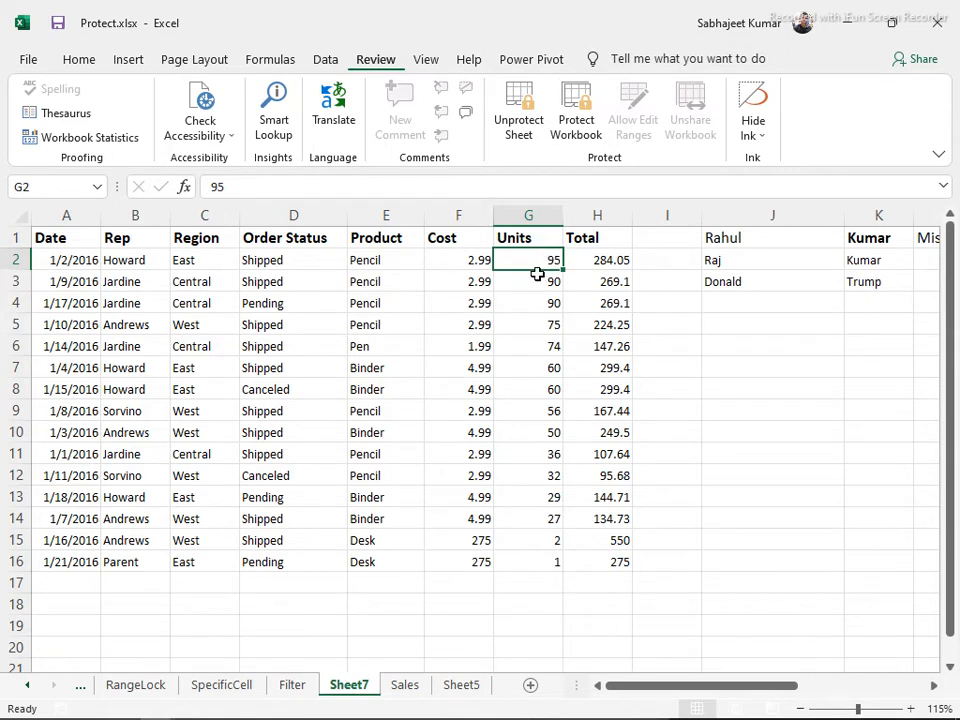
left_click(537, 280)
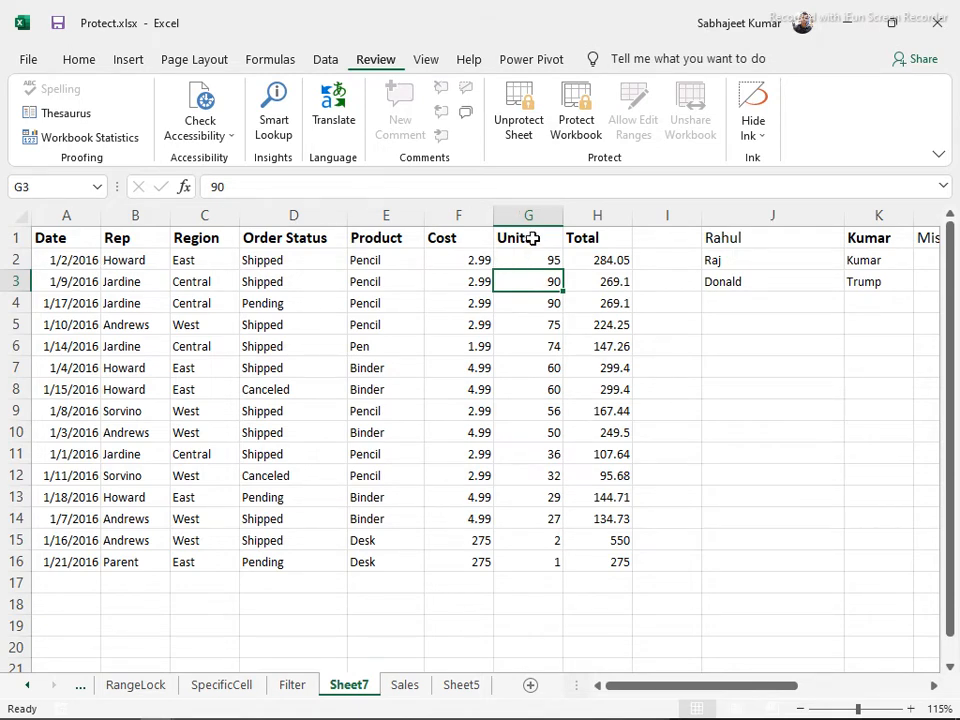
left_click_drag(461, 237, 479, 560)
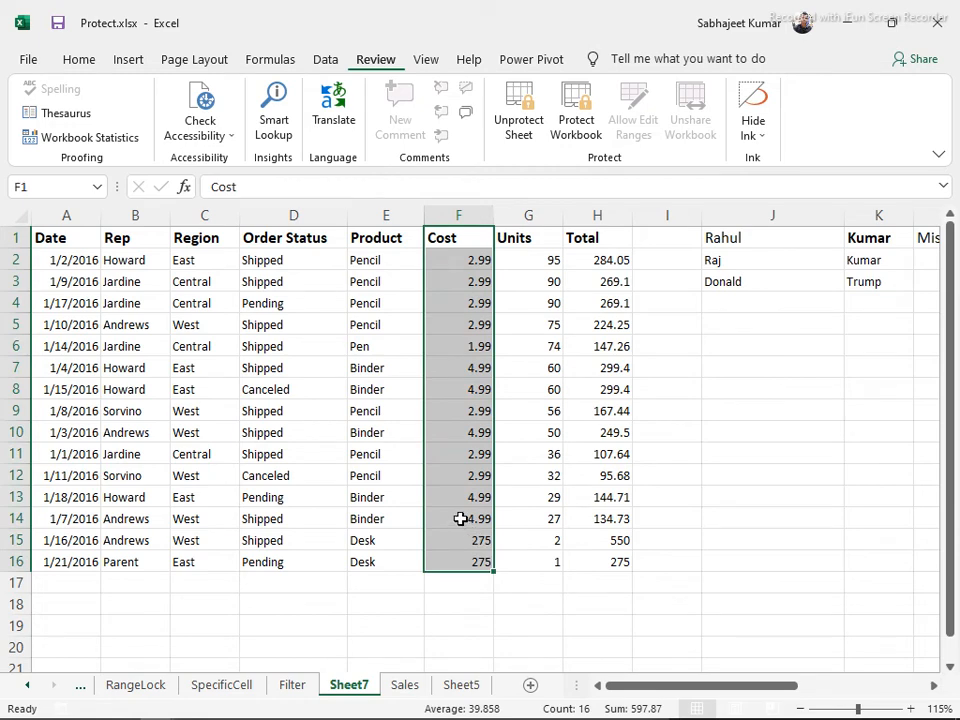
left_click(403, 688)
Check the Price, Qty and Amount values and formulas in B2:D3
left_click(123, 254)
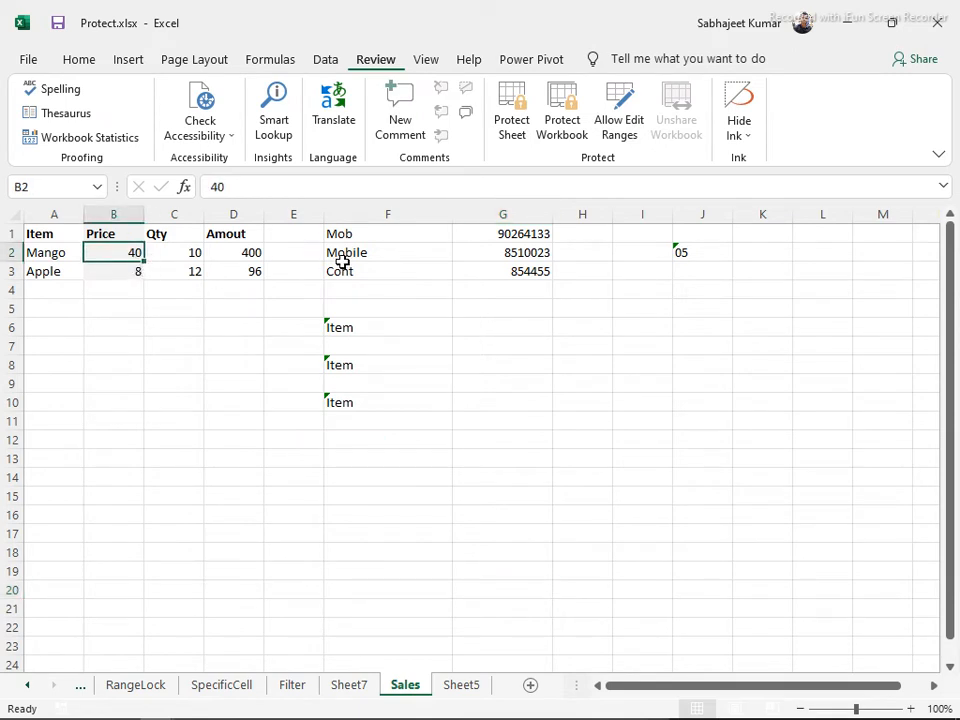
left_click_drag(298, 242, 546, 462)
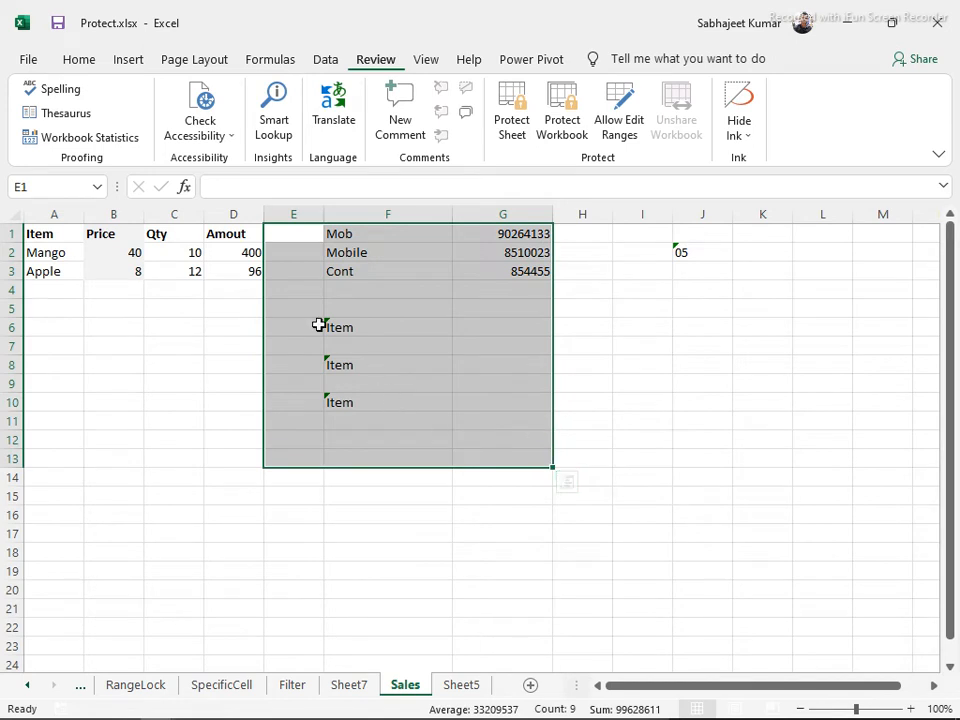
left_click(234, 265)
left_click(120, 257)
left_click_drag(120, 257, 114, 279)
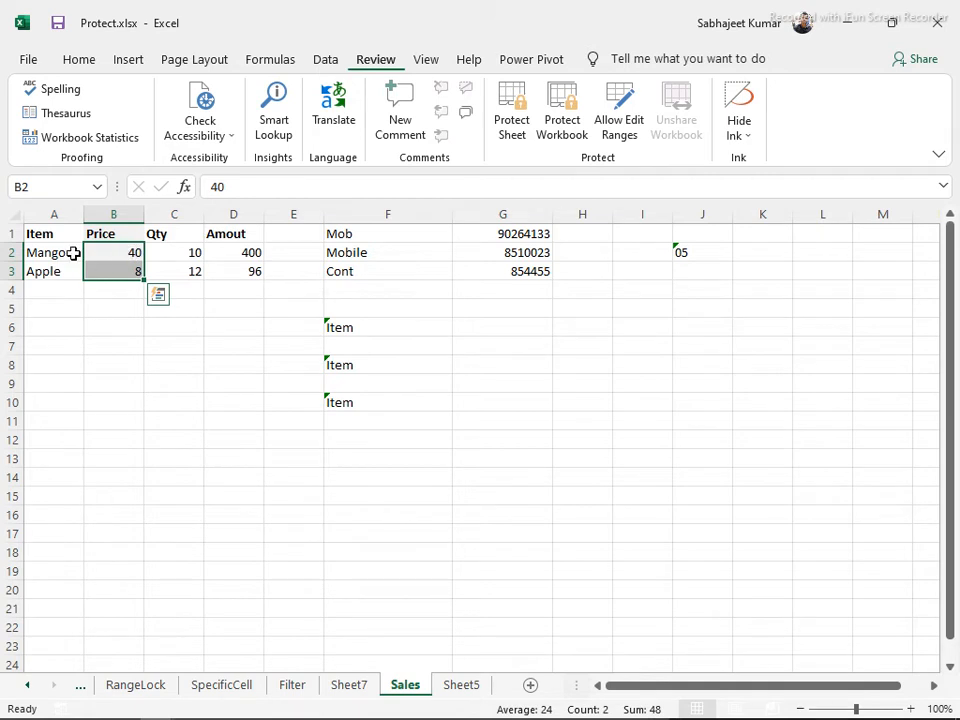
left_click(182, 252)
left_click(189, 268)
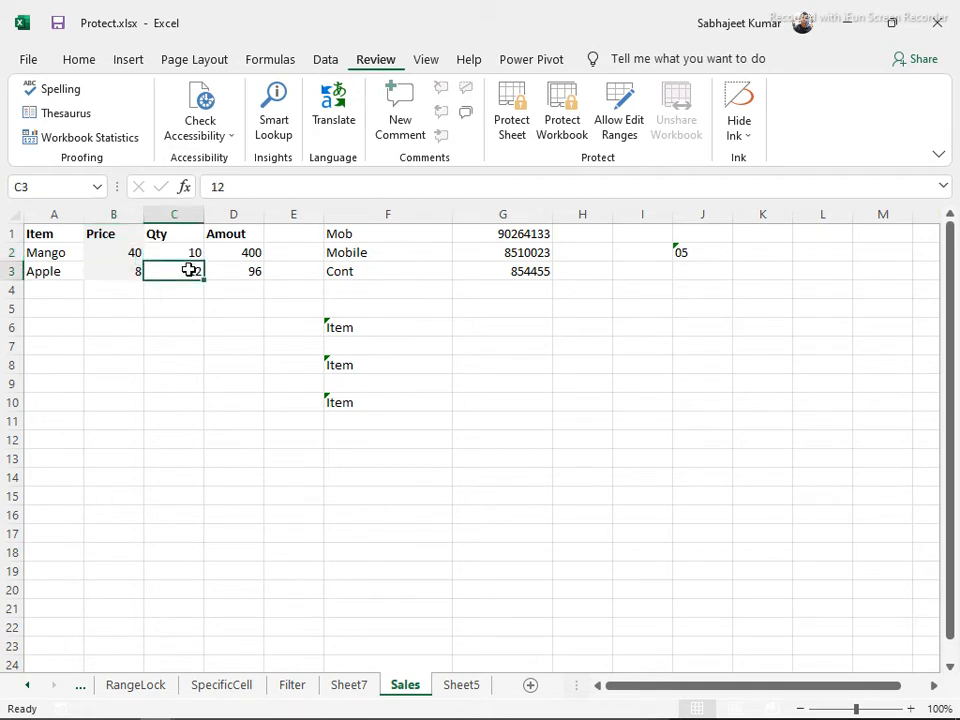
left_click(247, 255)
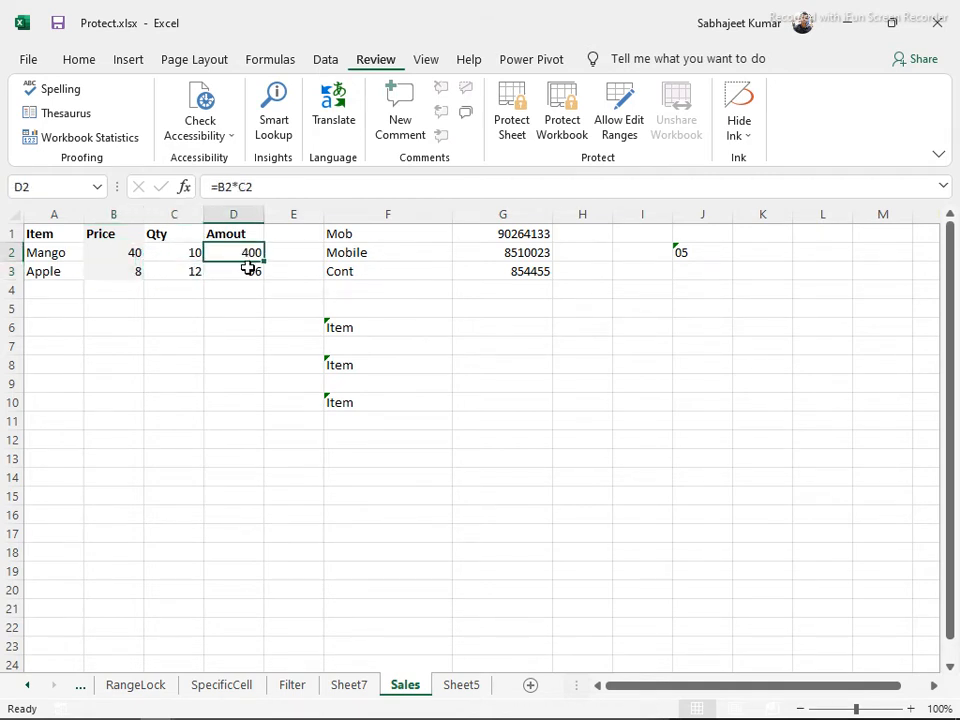
left_click(250, 271)
left_click_drag(111, 257, 120, 272)
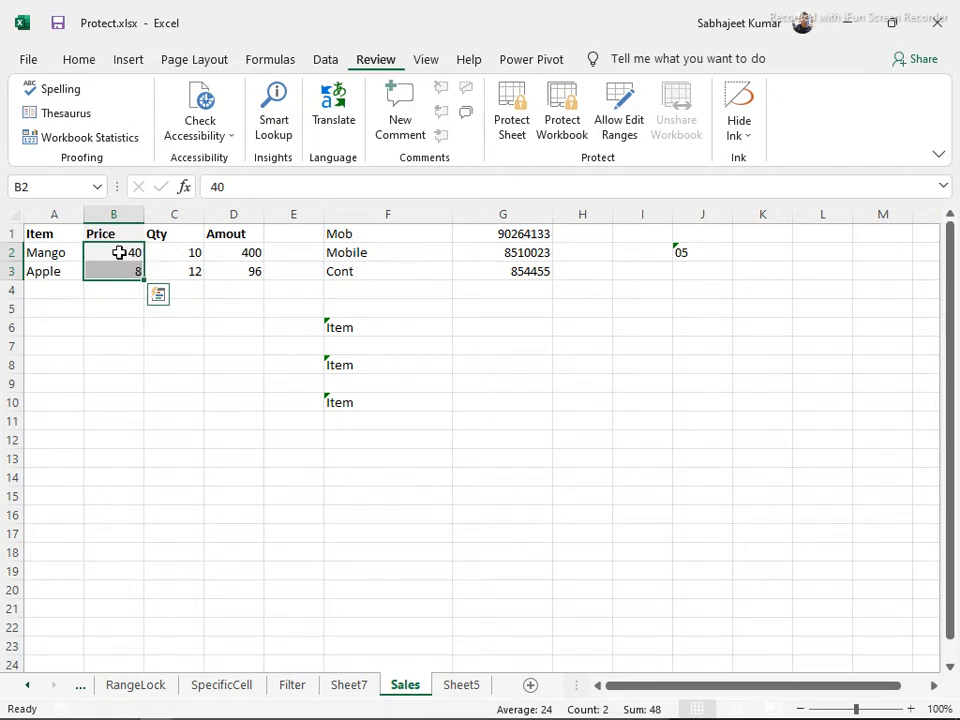
Select the Price column range B1:B3, then select the entire worksheet
left_click(104, 216)
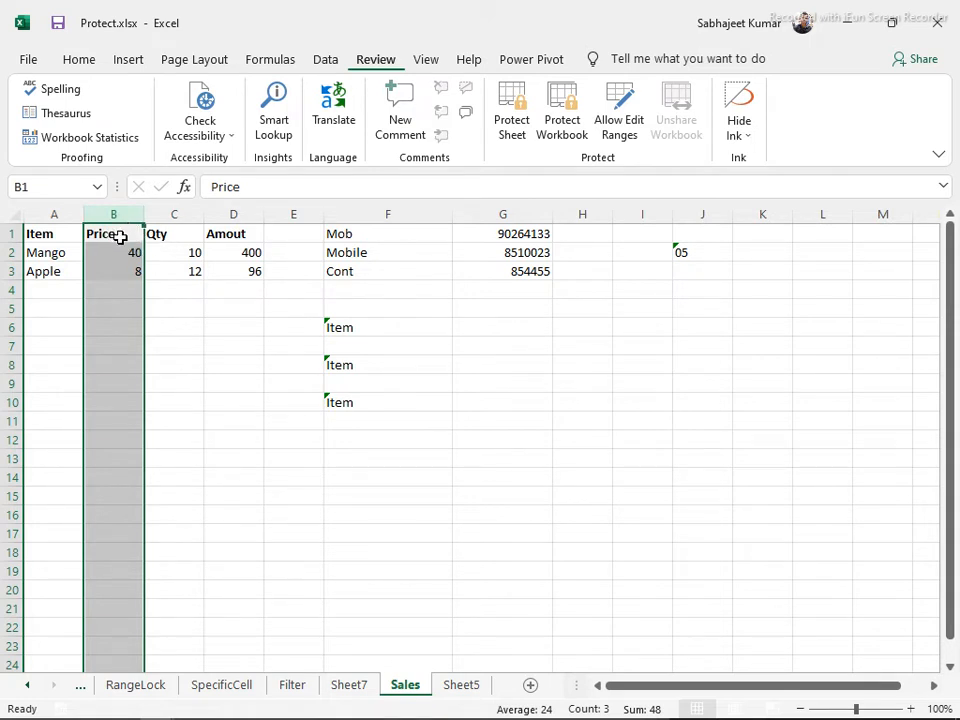
left_click(113, 255)
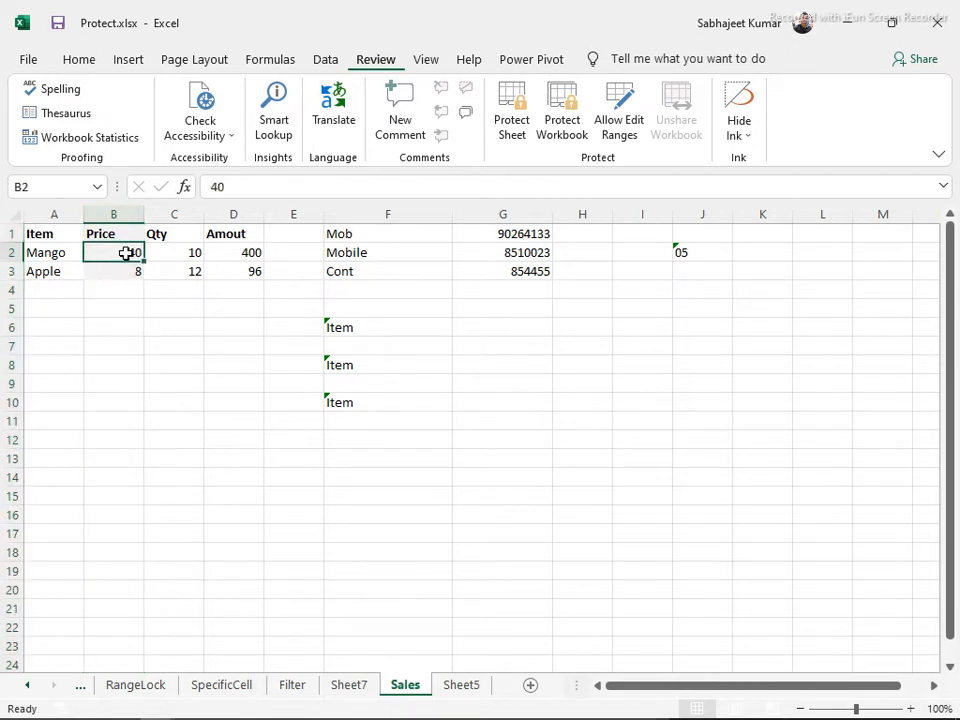
left_click_drag(116, 232, 116, 272)
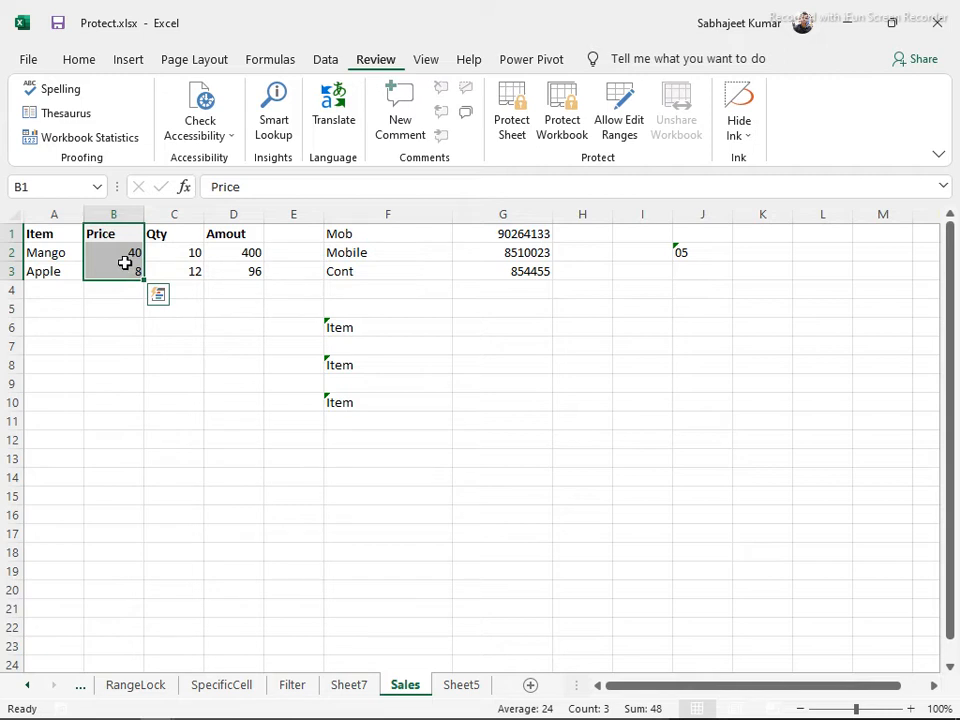
left_click(180, 266)
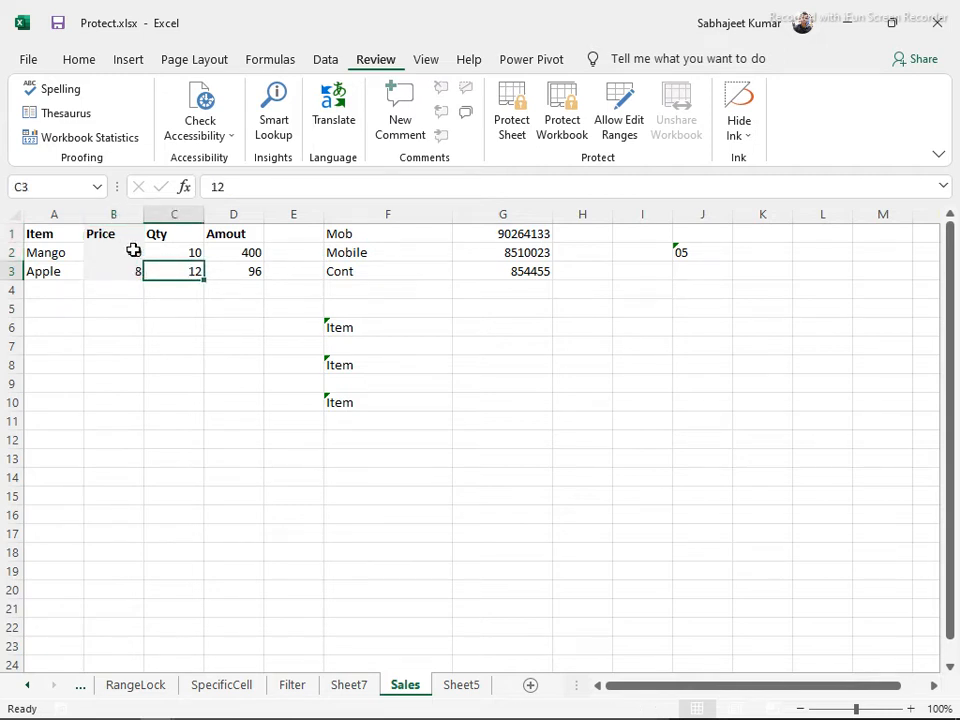
left_click(47, 253)
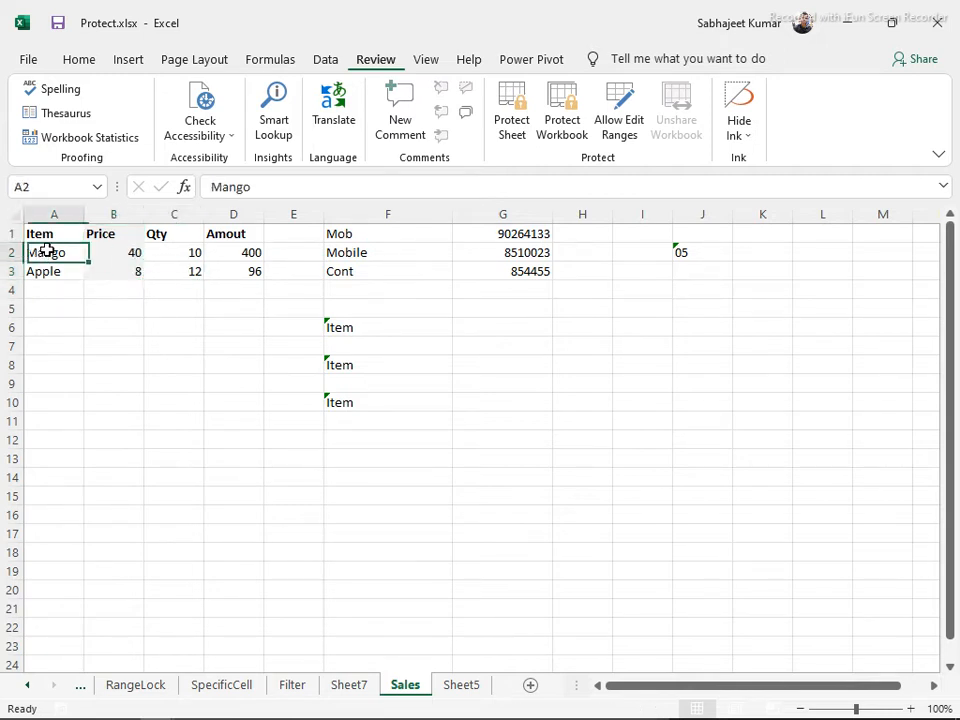
left_click(130, 363)
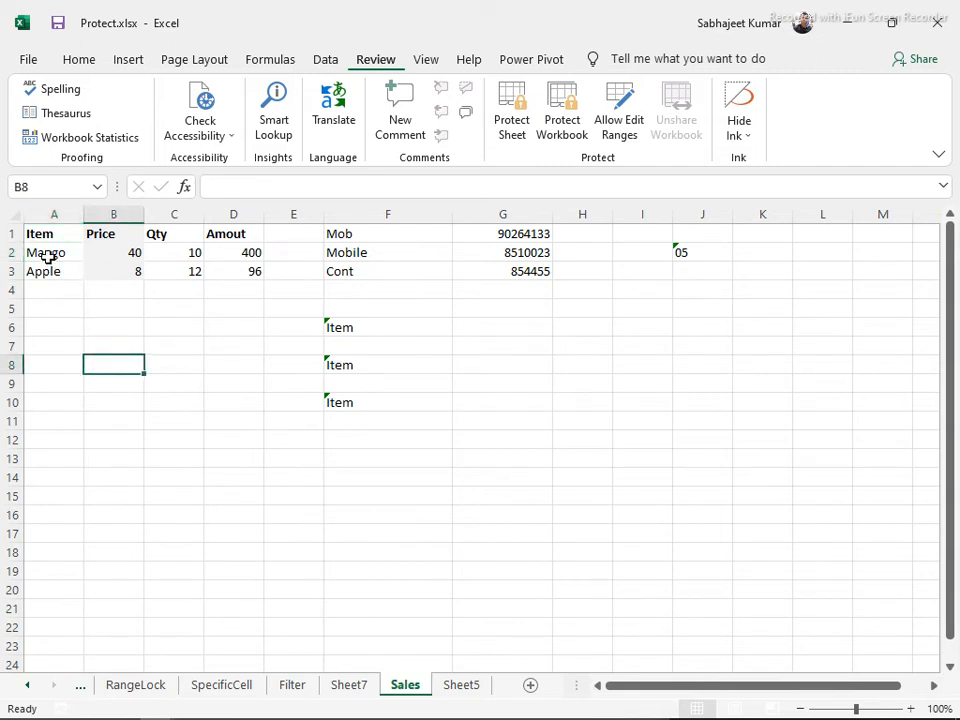
left_click(11, 215)
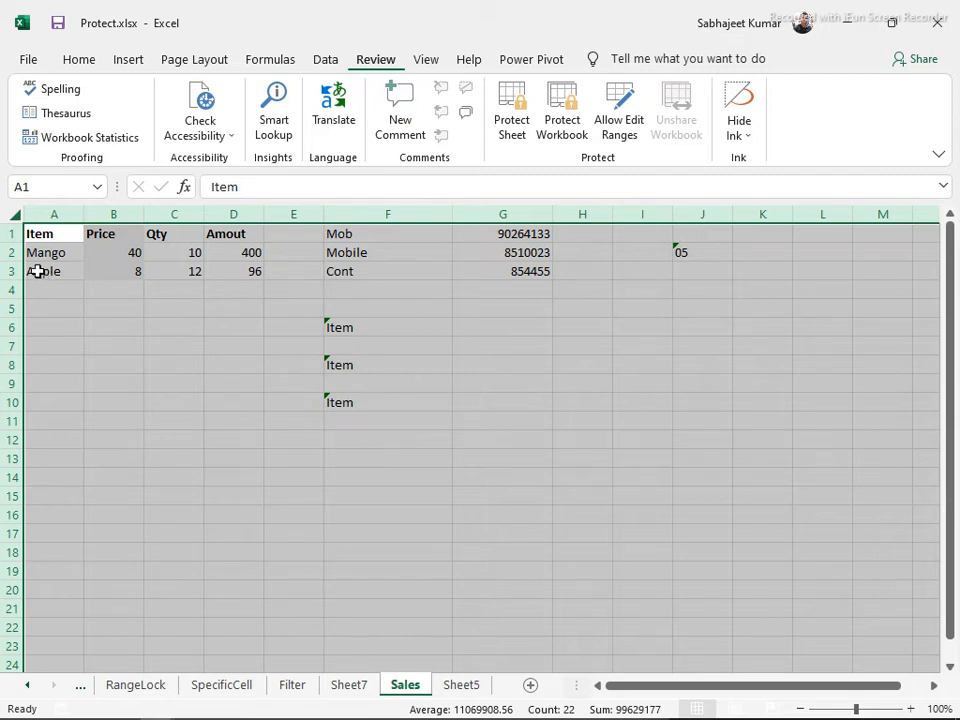
mouse_move(136, 707)
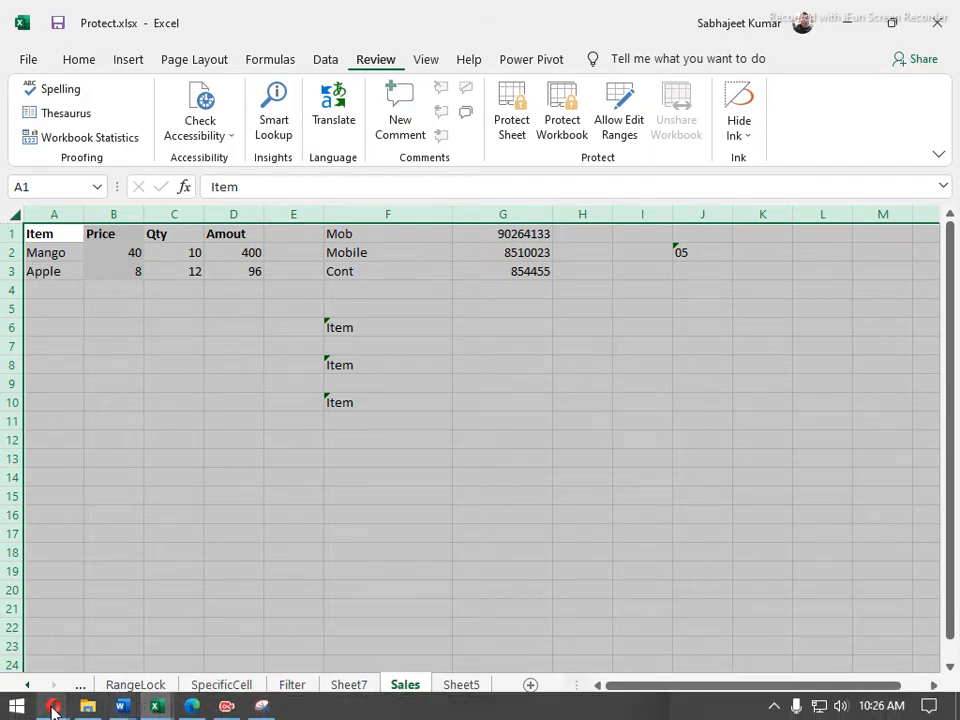
mouse_move(52, 707)
left_click(100, 630)
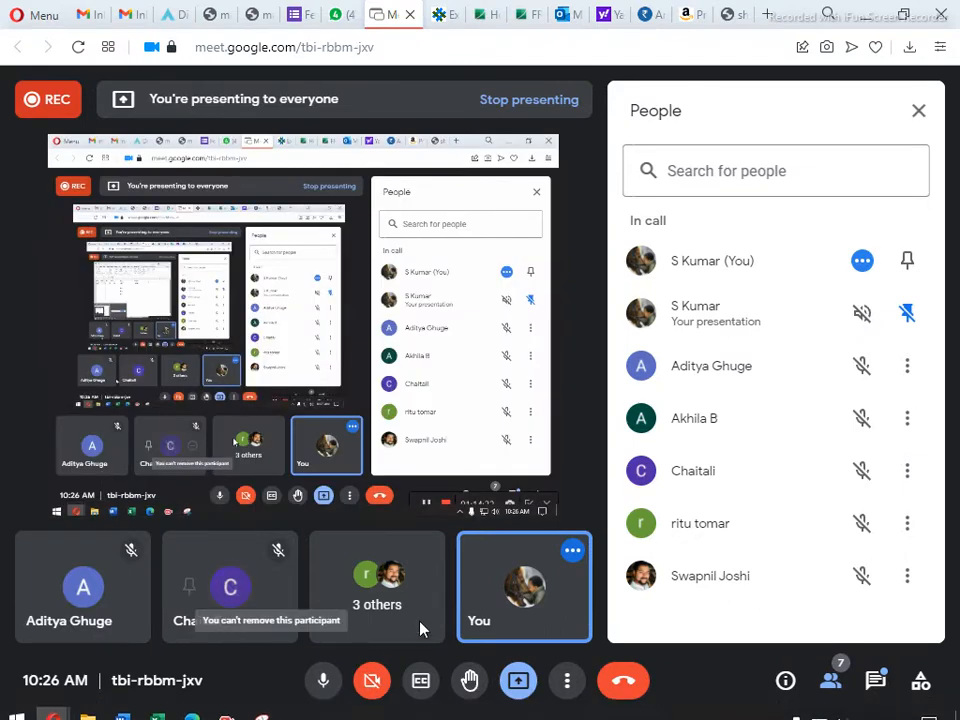
left_click(325, 677)
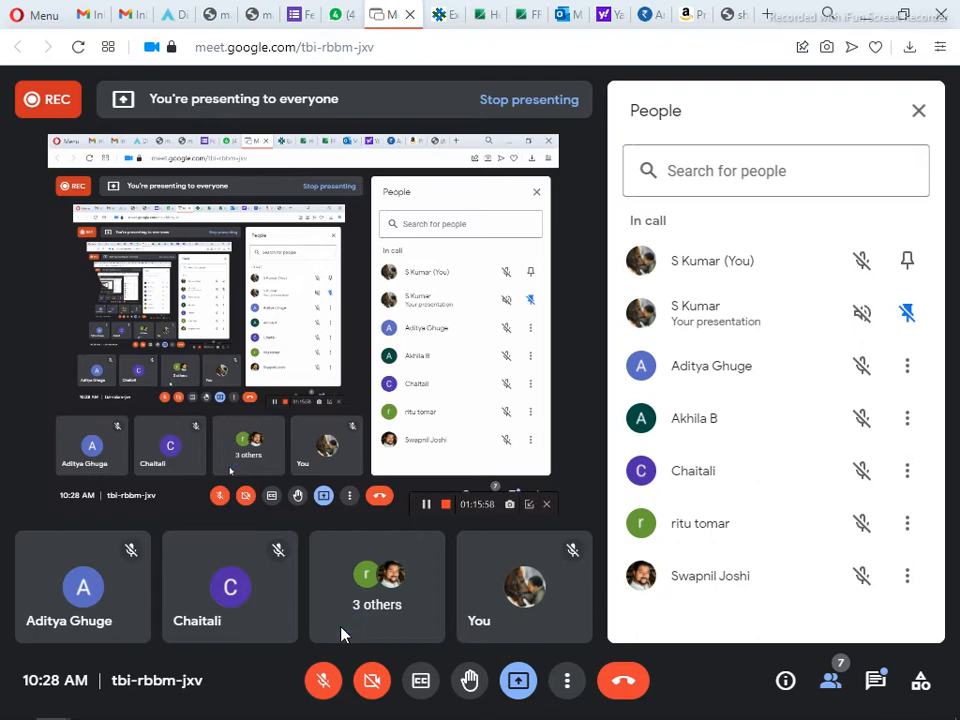
left_click(326, 684)
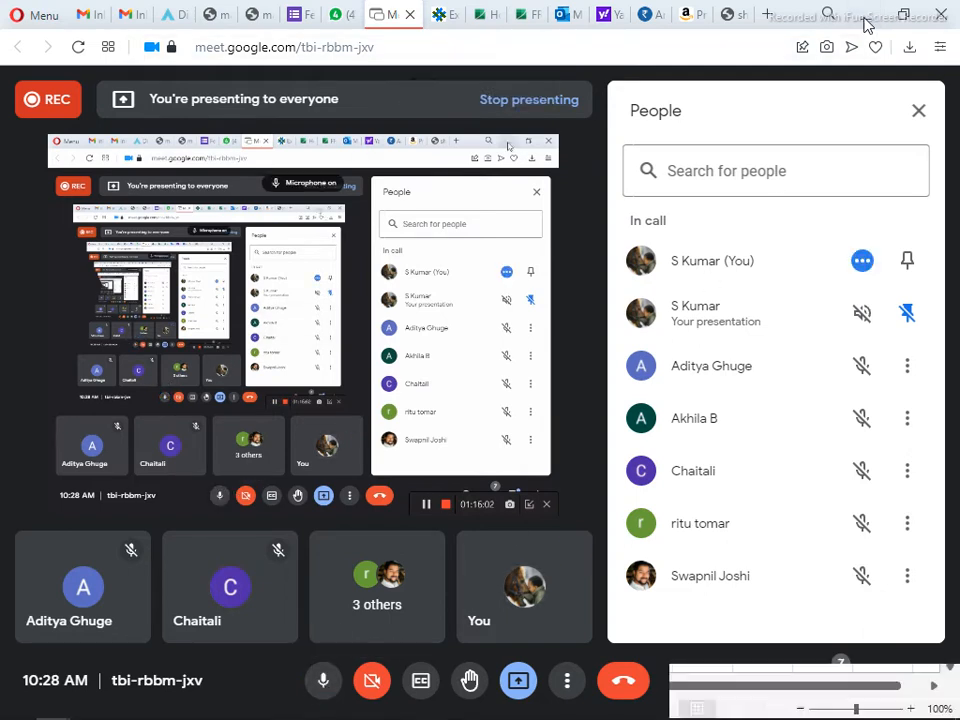
left_click(866, 22)
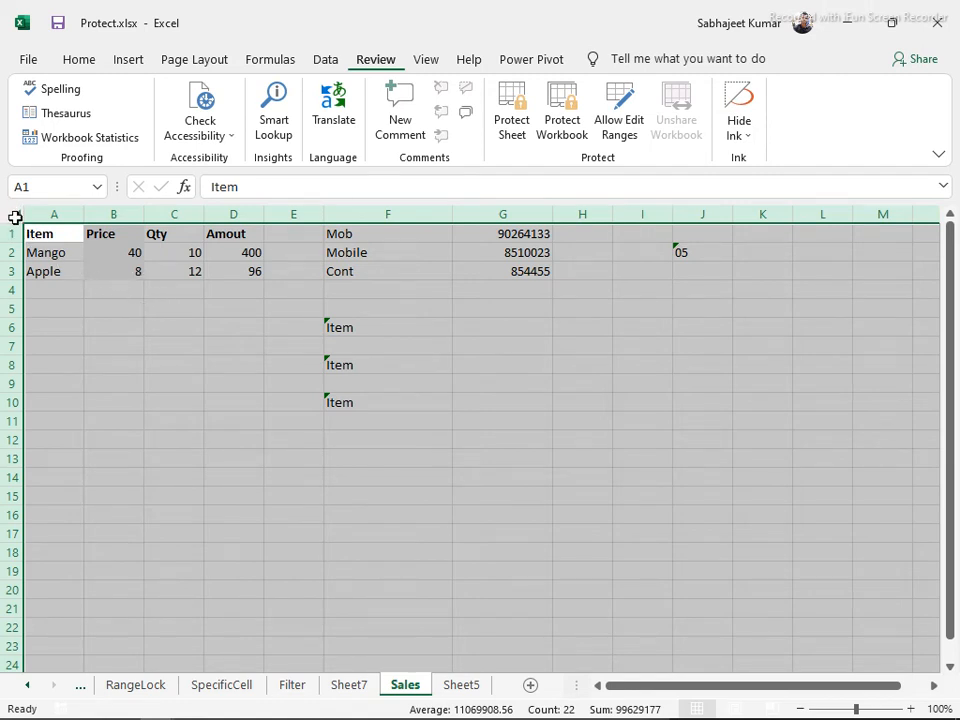
Clear Locked and Hidden for every cell on the Sales sheet in Format Cells Protection
key("ctrl+1")
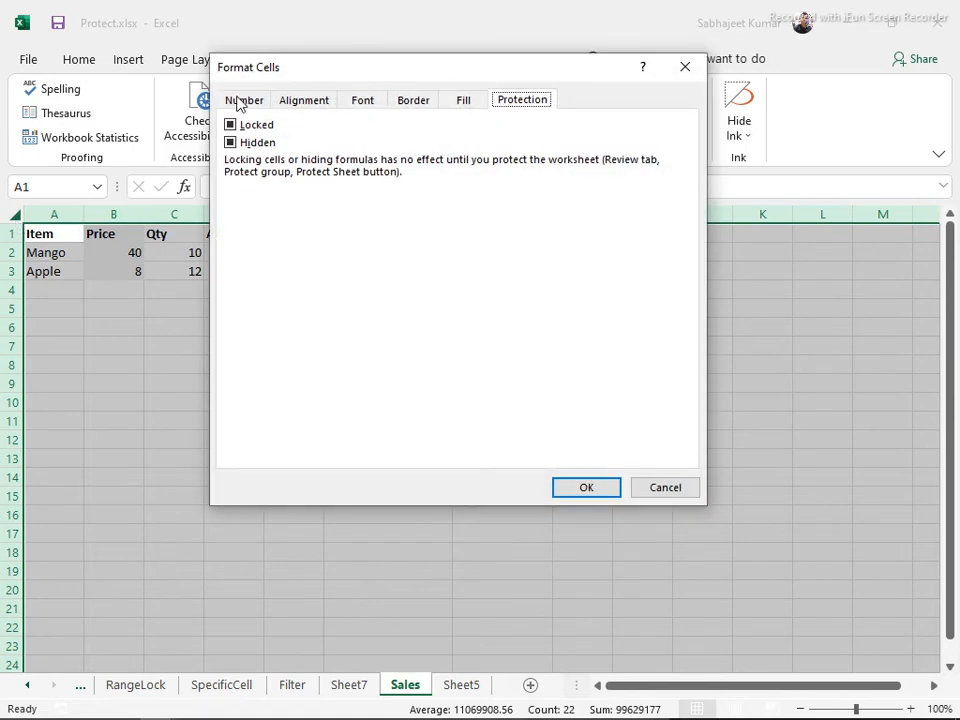
left_click(660, 489)
left_click(192, 432)
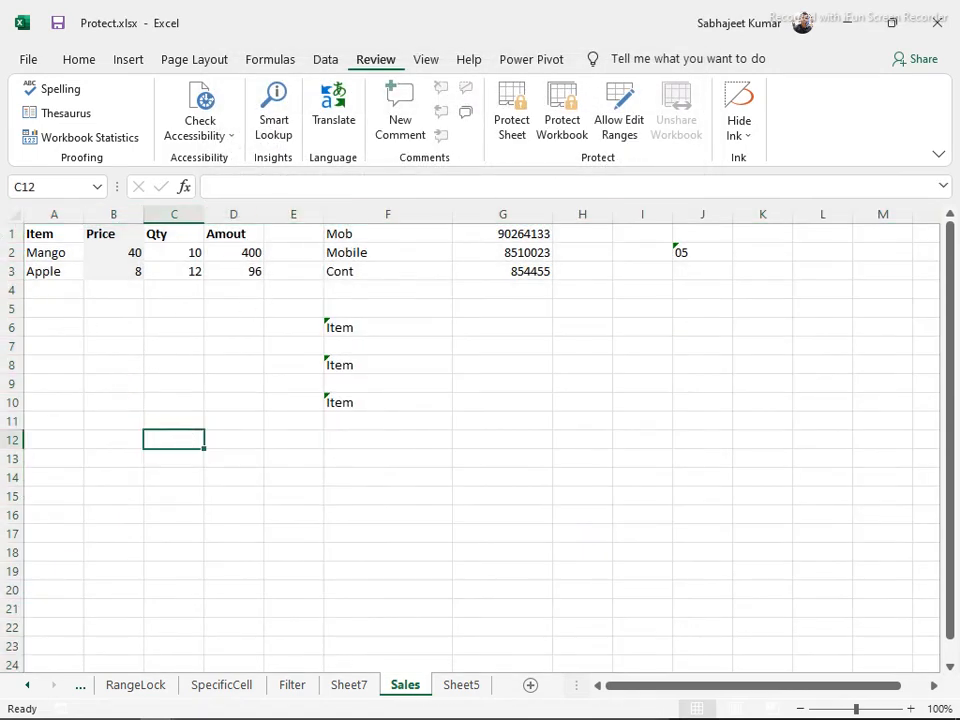
left_click(8, 216)
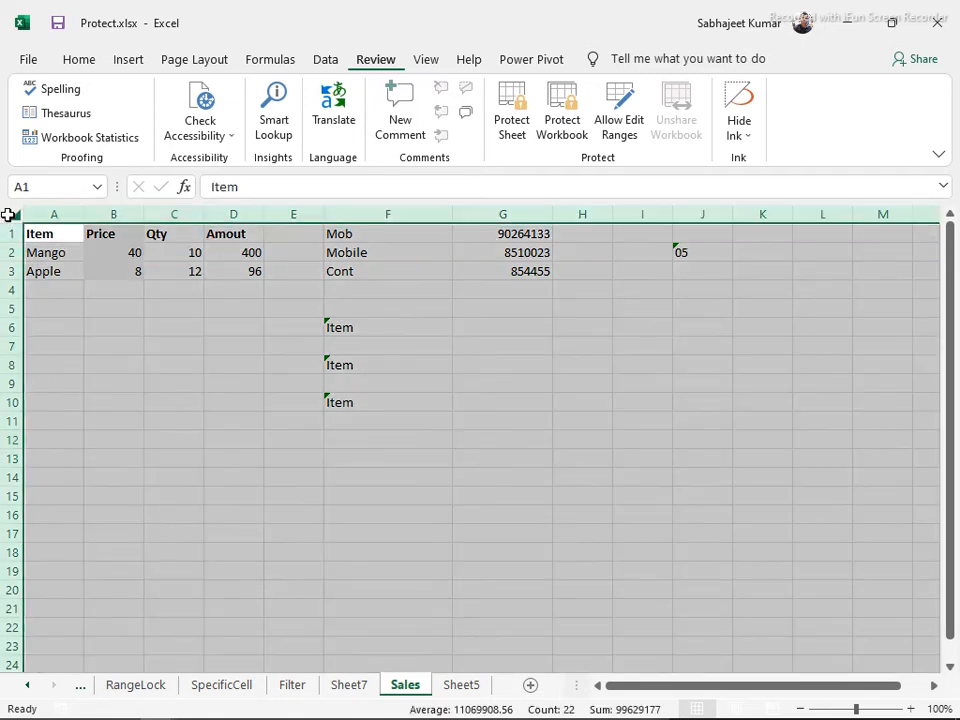
key("ctrl+1")
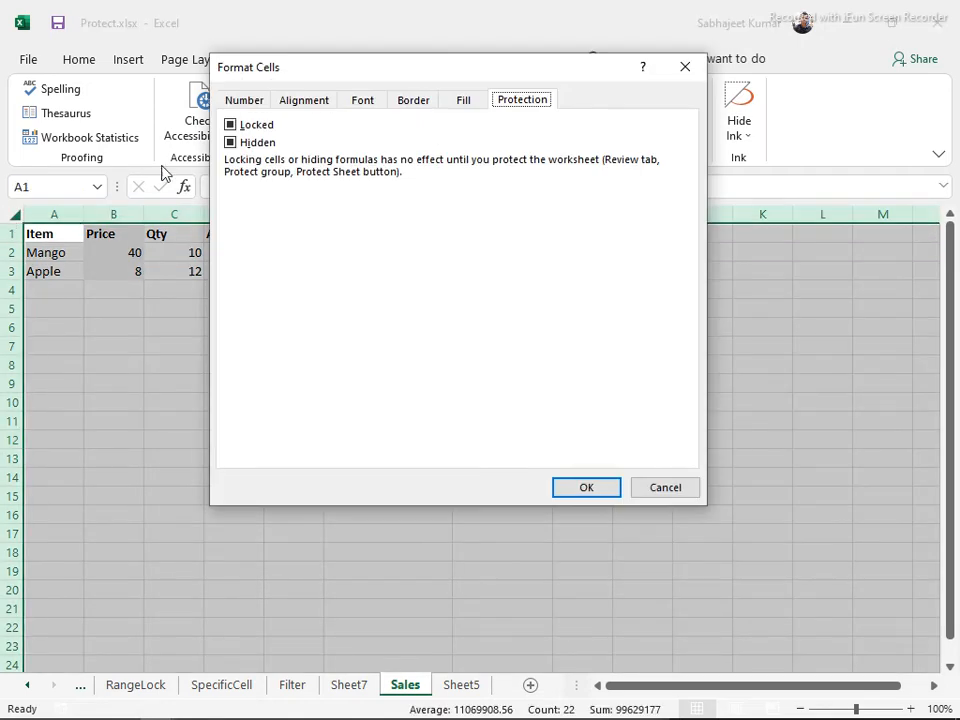
left_click(230, 124)
left_click(230, 142)
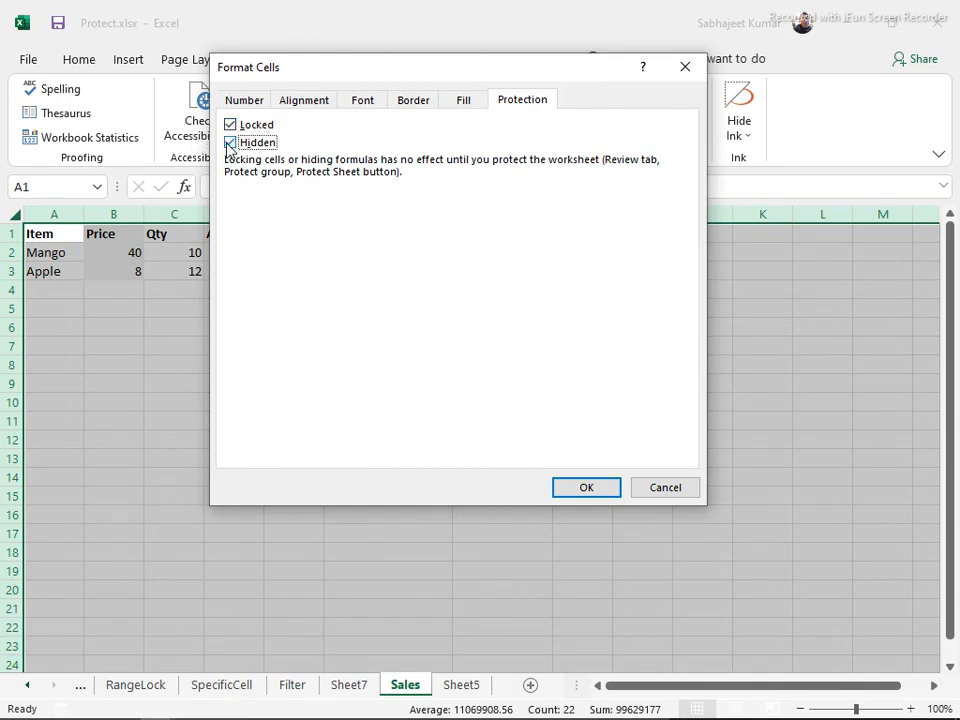
left_click(230, 125)
left_click(230, 125)
left_click(231, 125)
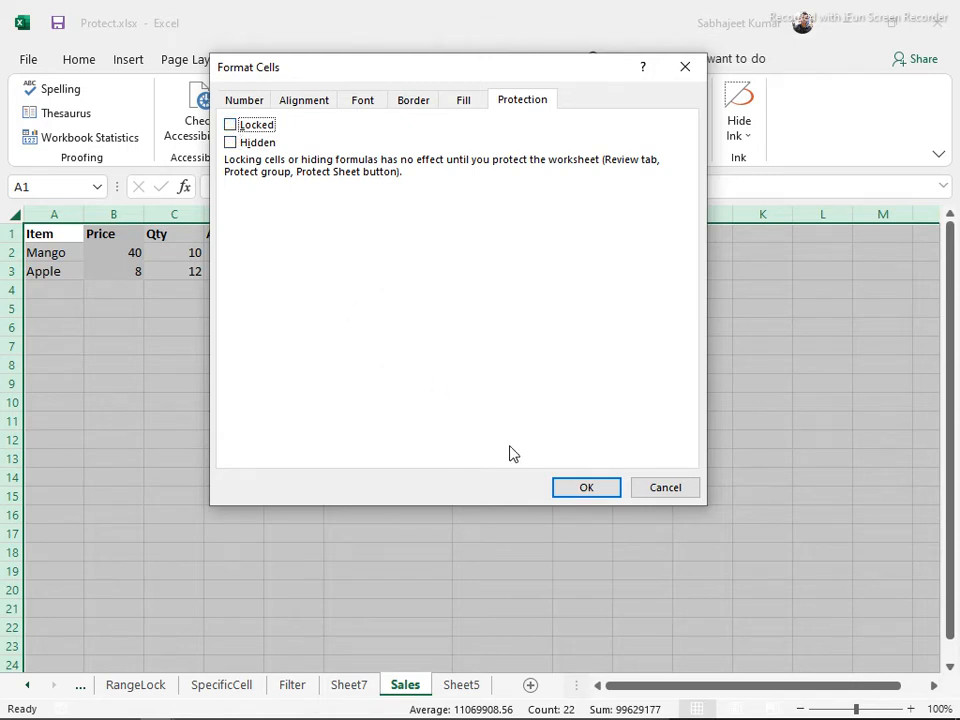
left_click(562, 489)
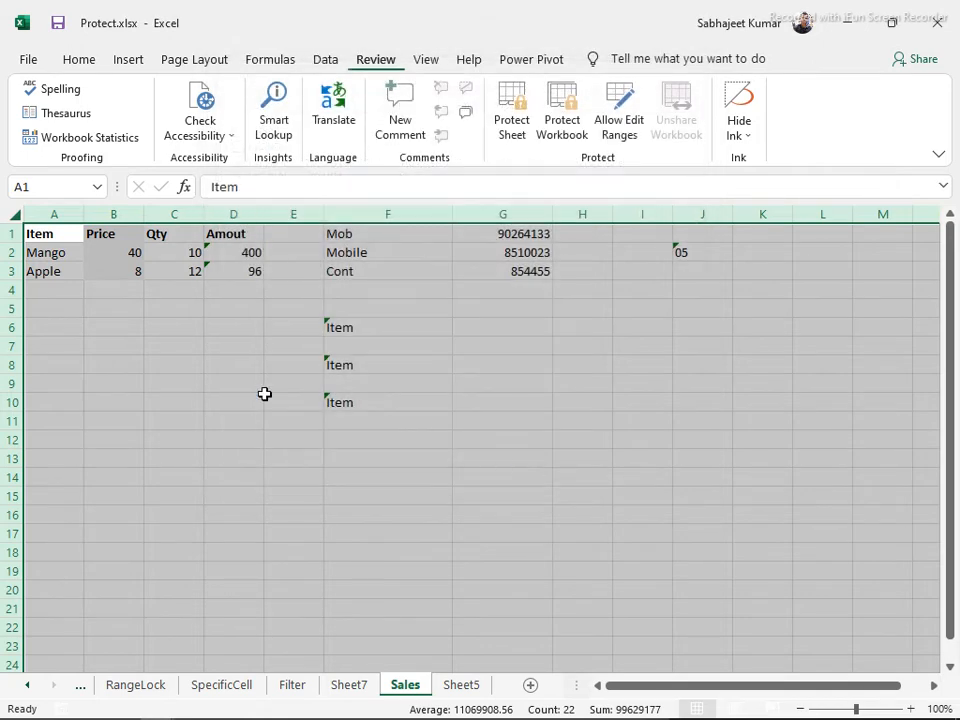
left_click(150, 360)
left_click_drag(118, 236, 115, 267)
Mark the Price cells B2:B3 as Locked in Format Cells Protection
left_click(113, 255)
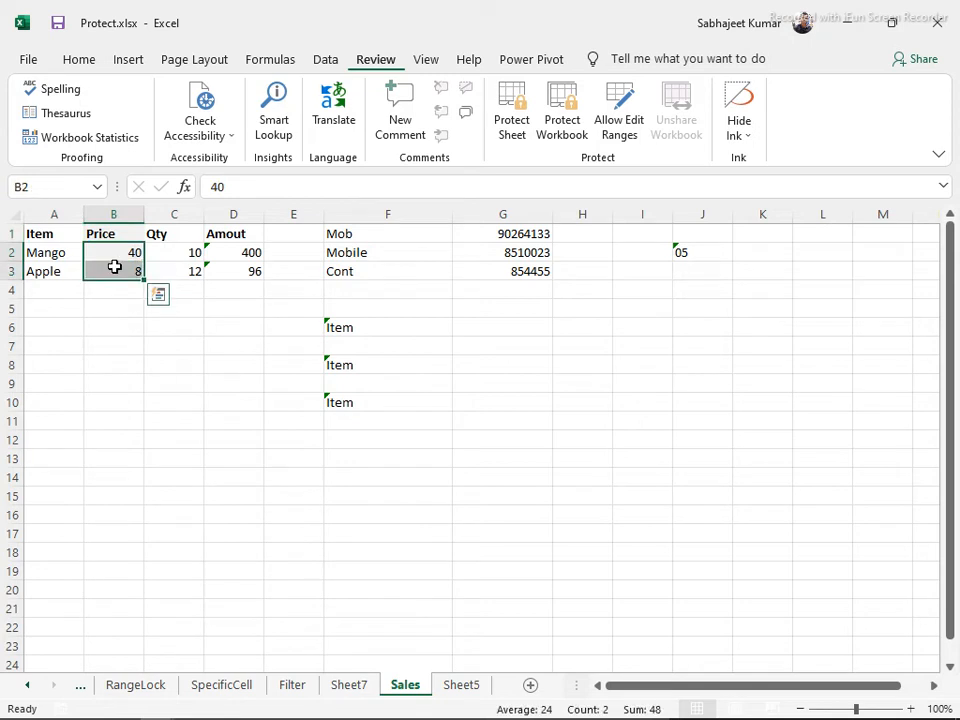
key("ctrl+1")
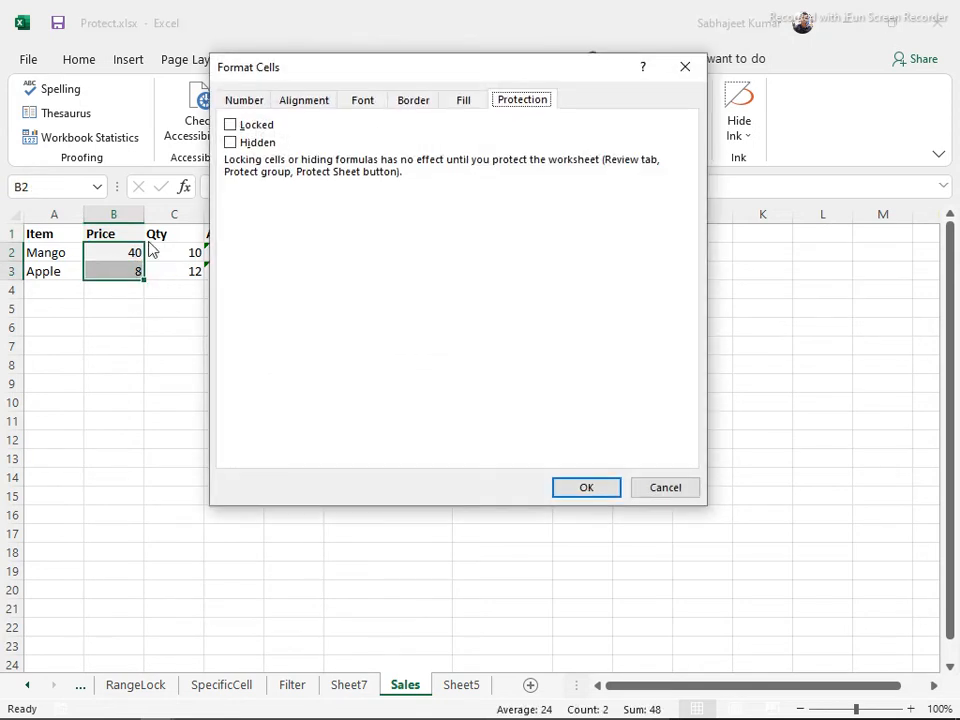
left_click(230, 125)
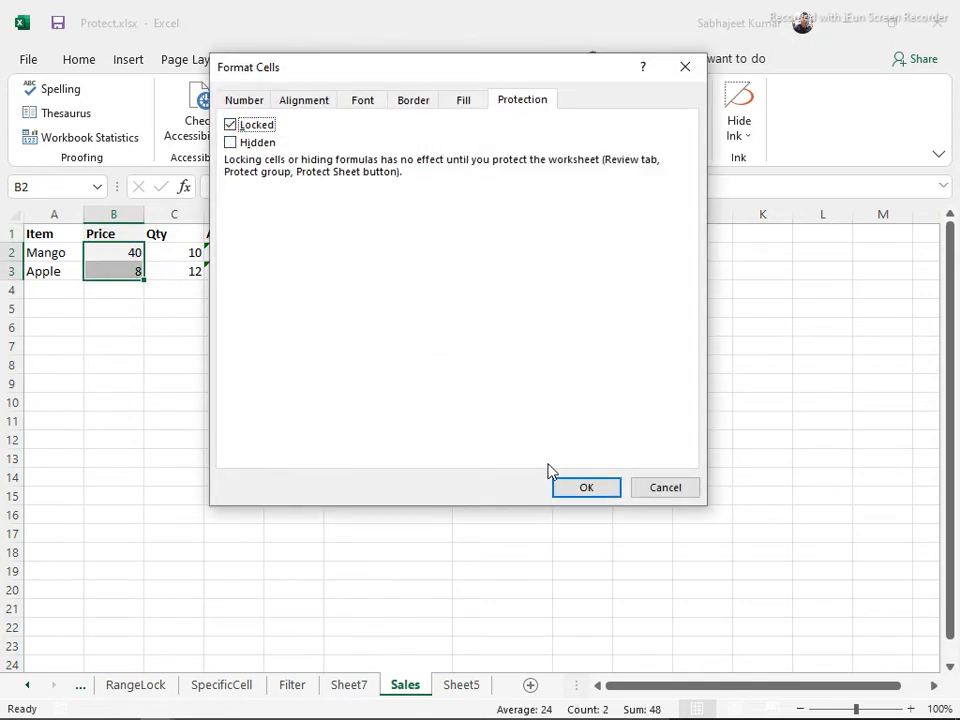
left_click(566, 489)
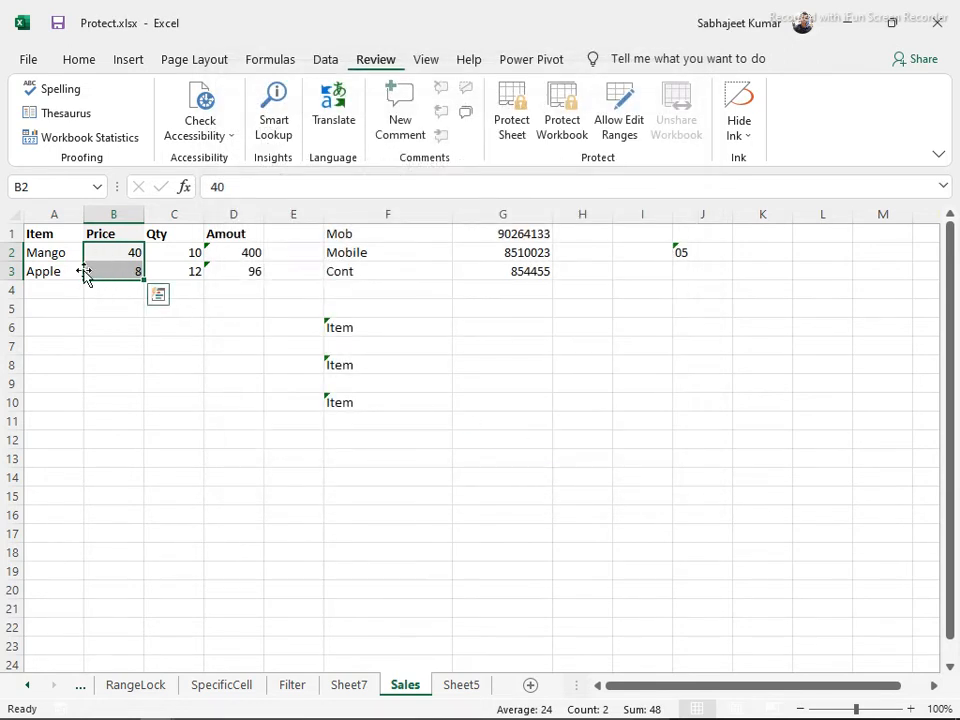
left_click_drag(318, 305, 463, 409)
left_click_drag(596, 292, 650, 425)
left_click_drag(439, 369, 650, 496)
left_click_drag(532, 317, 620, 470)
left_click_drag(118, 255, 122, 271)
Protect the Sales sheet with Select locked cells and Select unlocked cells both allowed
left_click(150, 335)
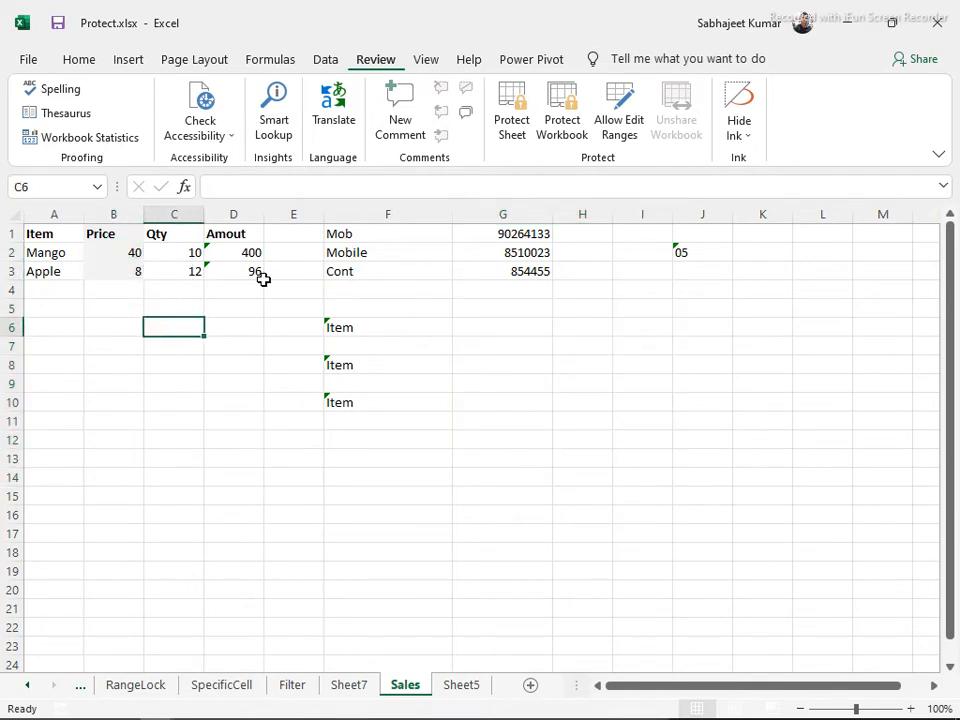
left_click(510, 110)
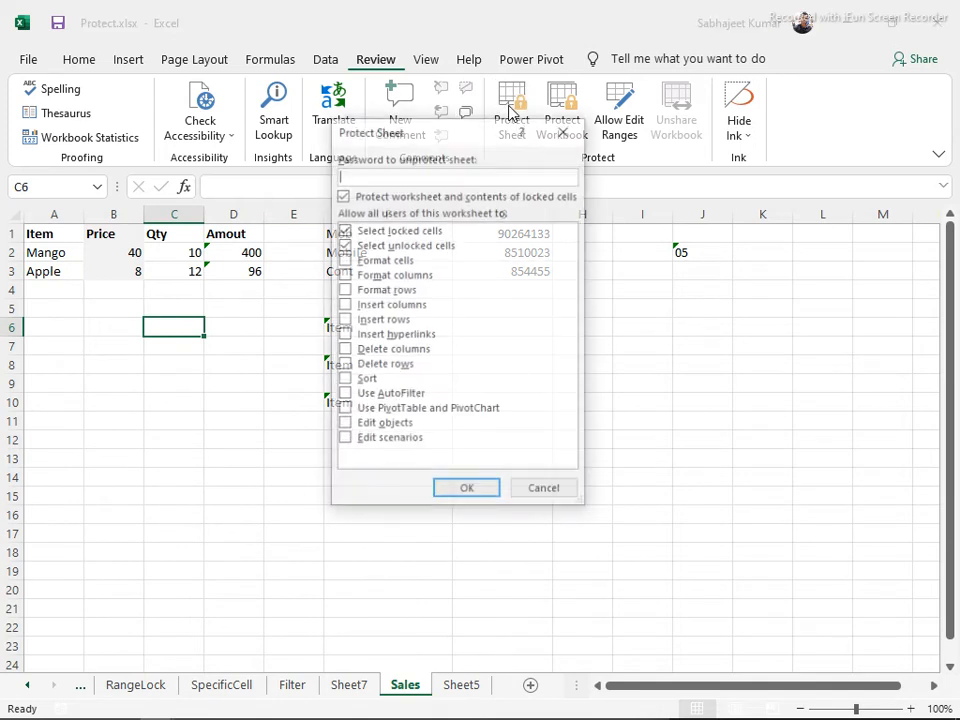
left_click(344, 230)
left_click(344, 245)
left_click(345, 231)
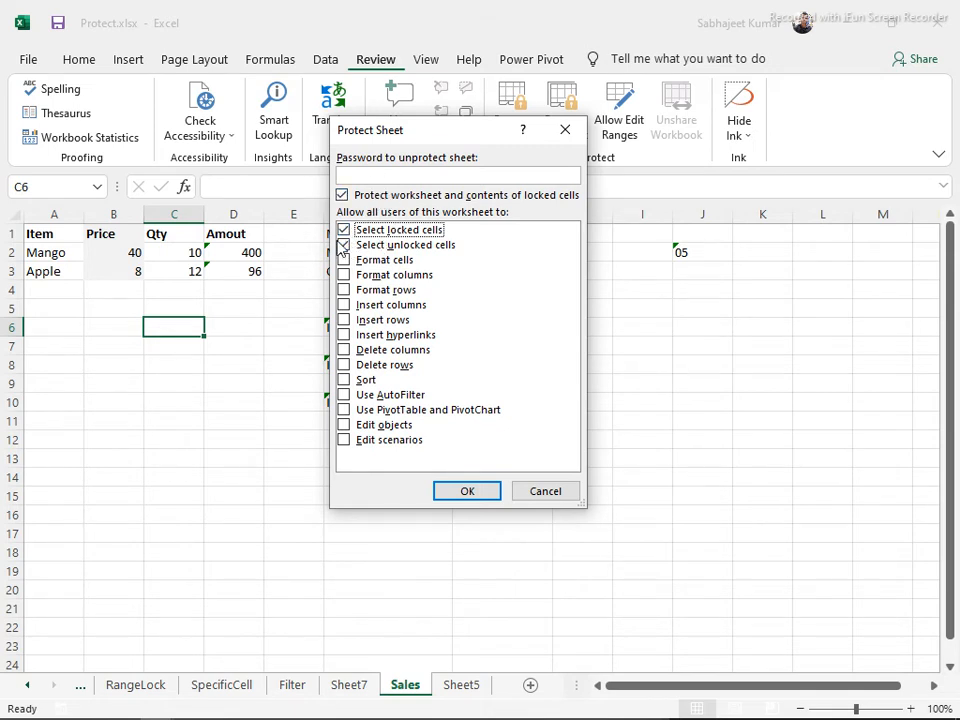
left_click(344, 245)
left_click(345, 230)
left_click(466, 491)
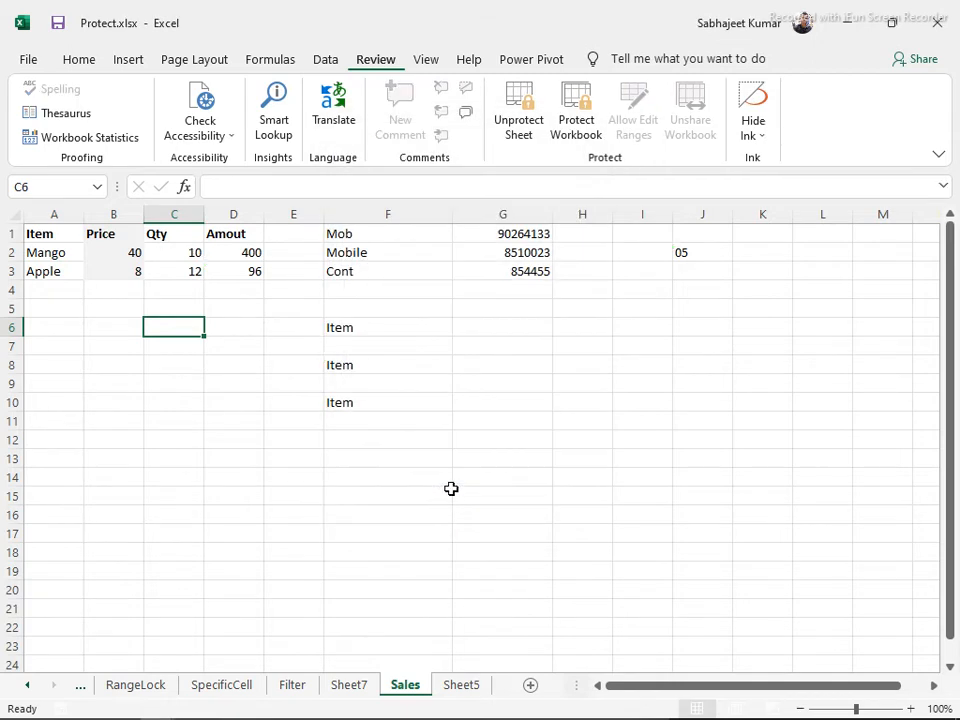
Confirm the locked price in B3 rejects edits, and test typing in empty cell D6
left_click(131, 255)
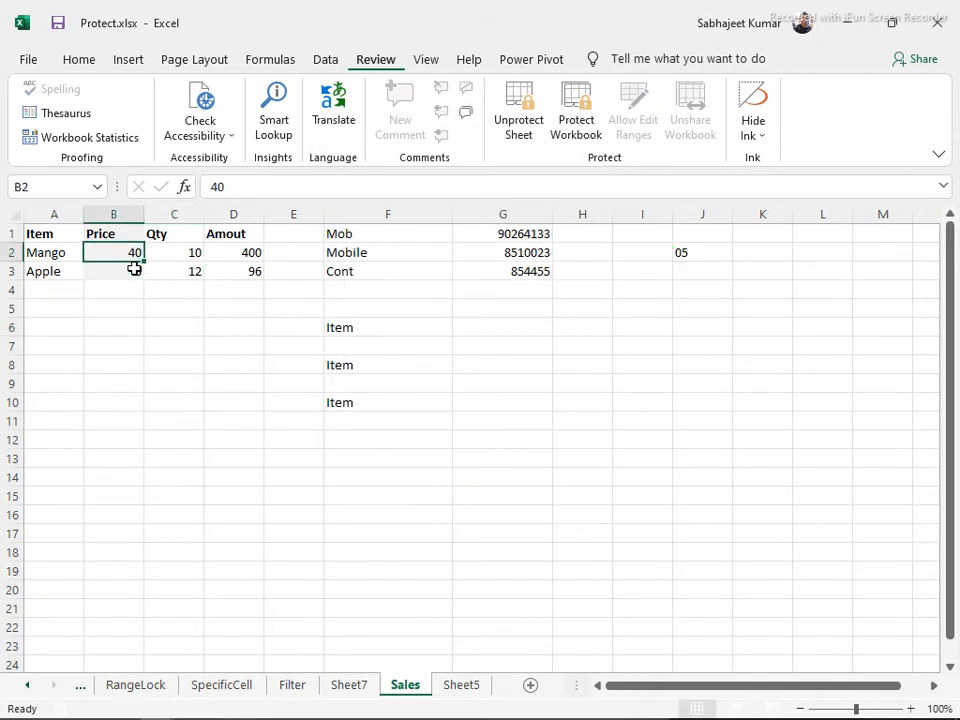
left_click(134, 268)
double_click(134, 268)
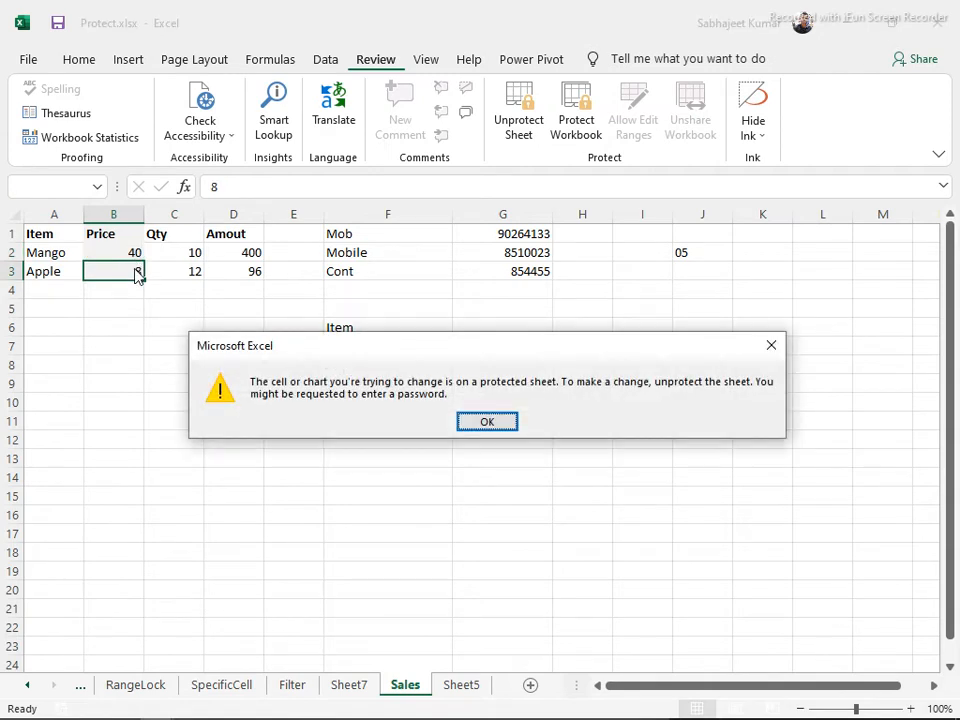
left_click(476, 426)
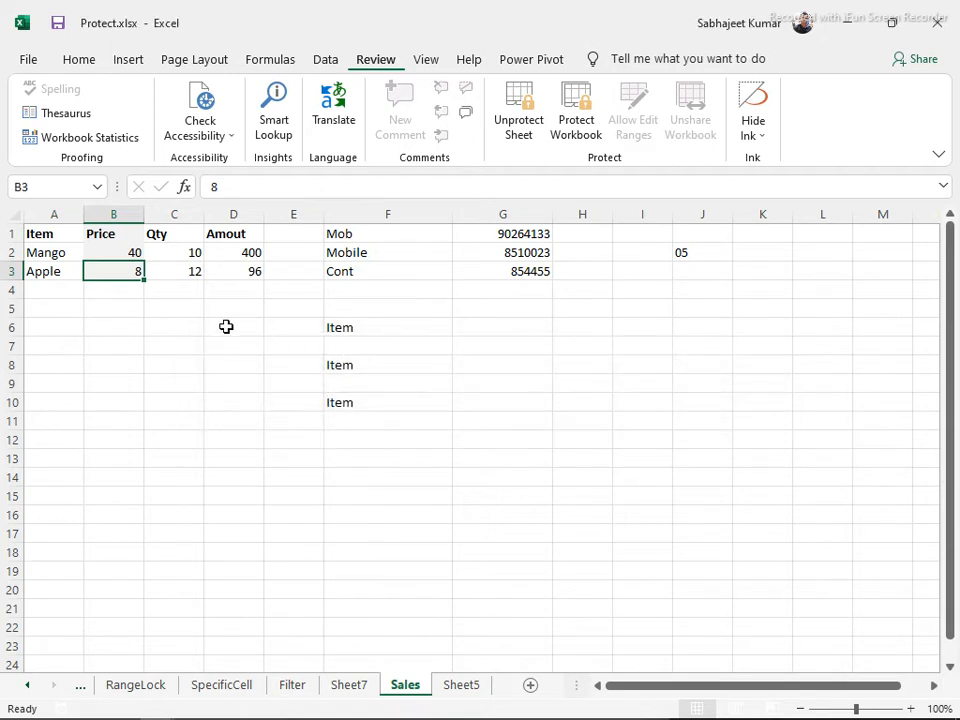
left_click(210, 321)
type("sdfgsfg")
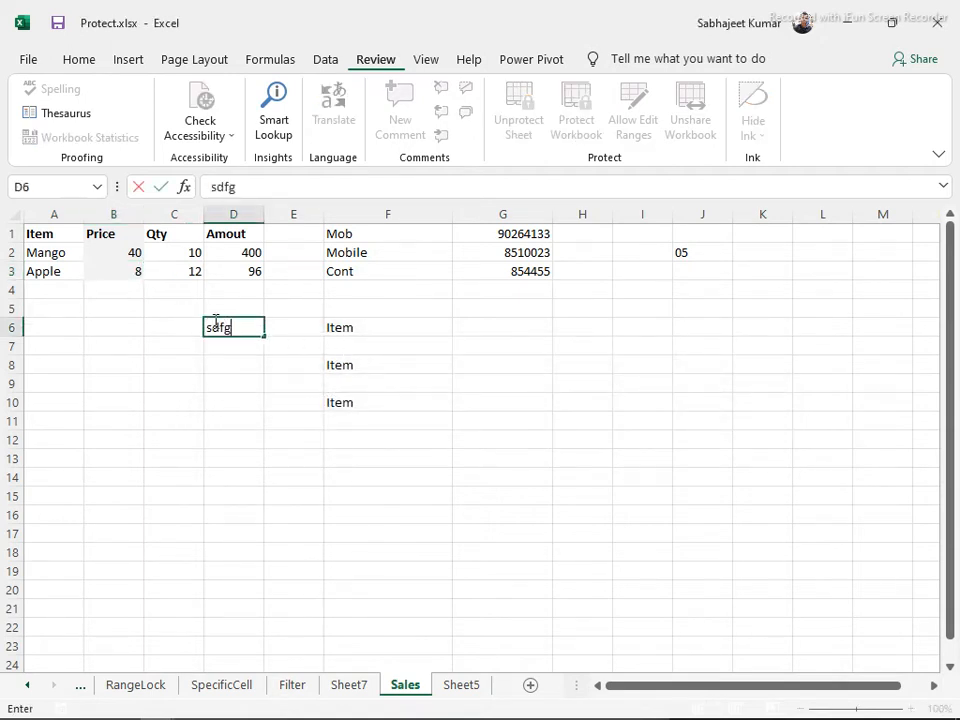
key("Escape")
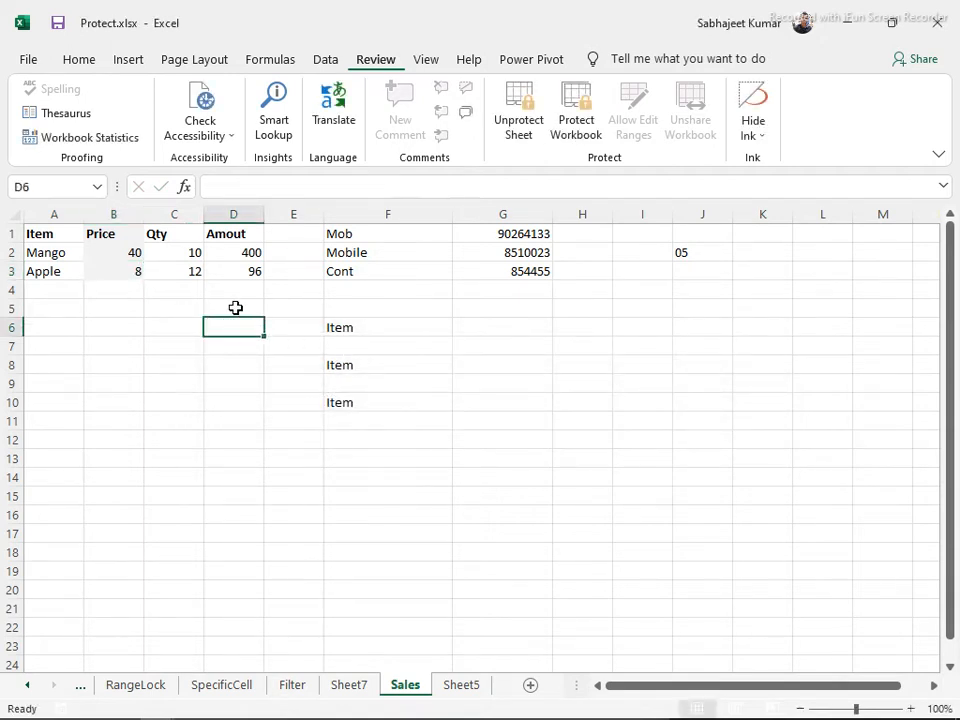
Enter 100 as Mango's Qty in C2, making its Amount 4000
left_click(190, 253)
type("100")
key("Return")
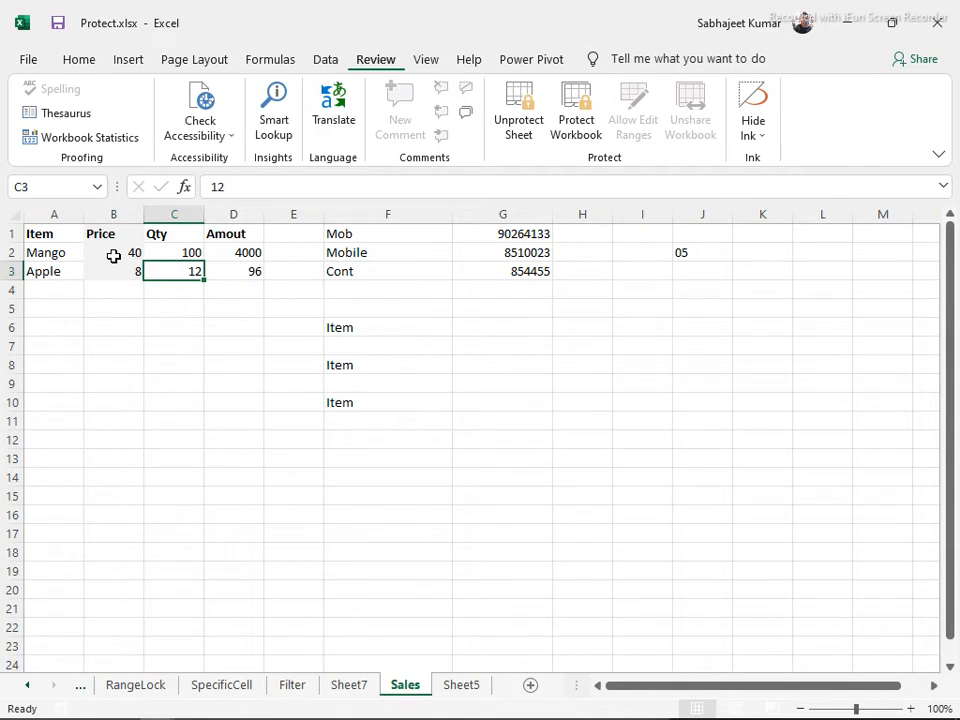
left_click(114, 289)
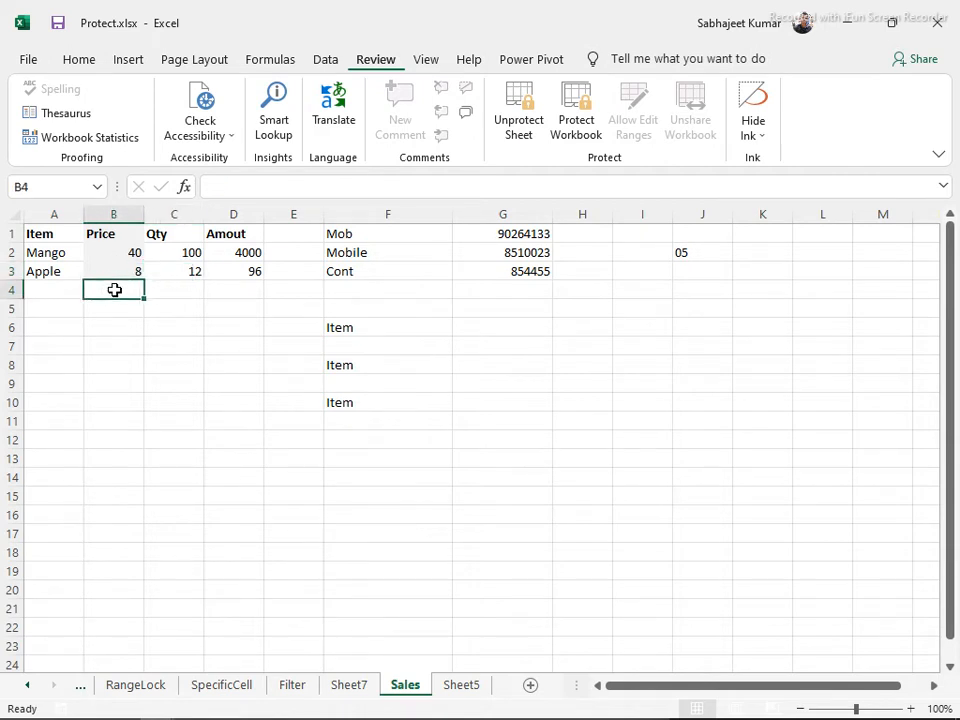
Select the Qty values C2:C3 and unprotect the Sales sheet
left_click_drag(169, 253, 177, 271)
left_click_drag(169, 226, 179, 283)
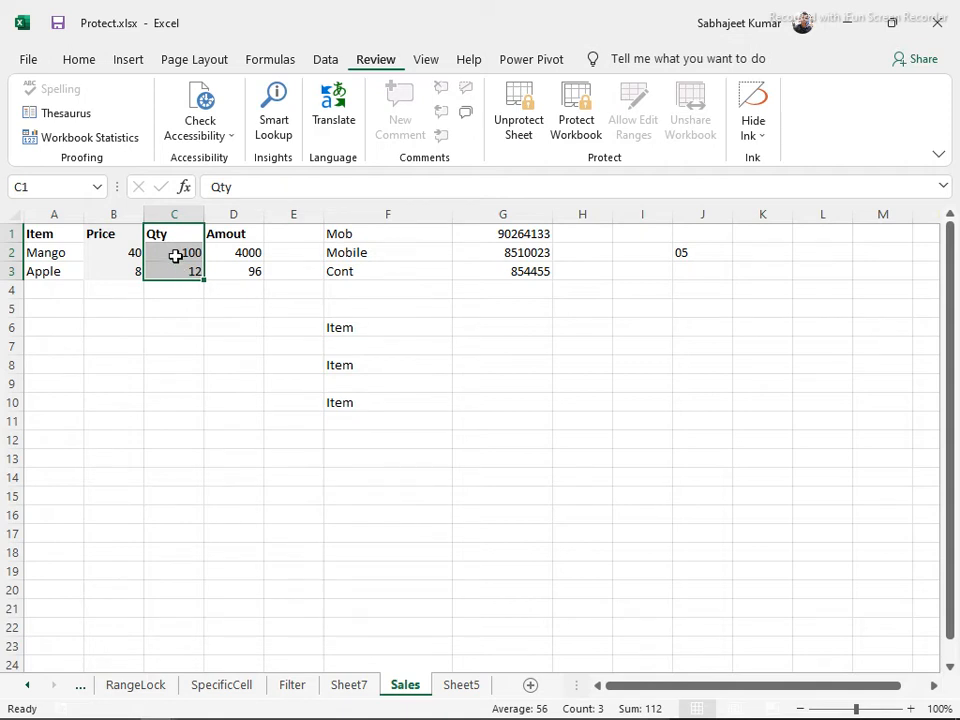
left_click_drag(173, 252, 186, 272)
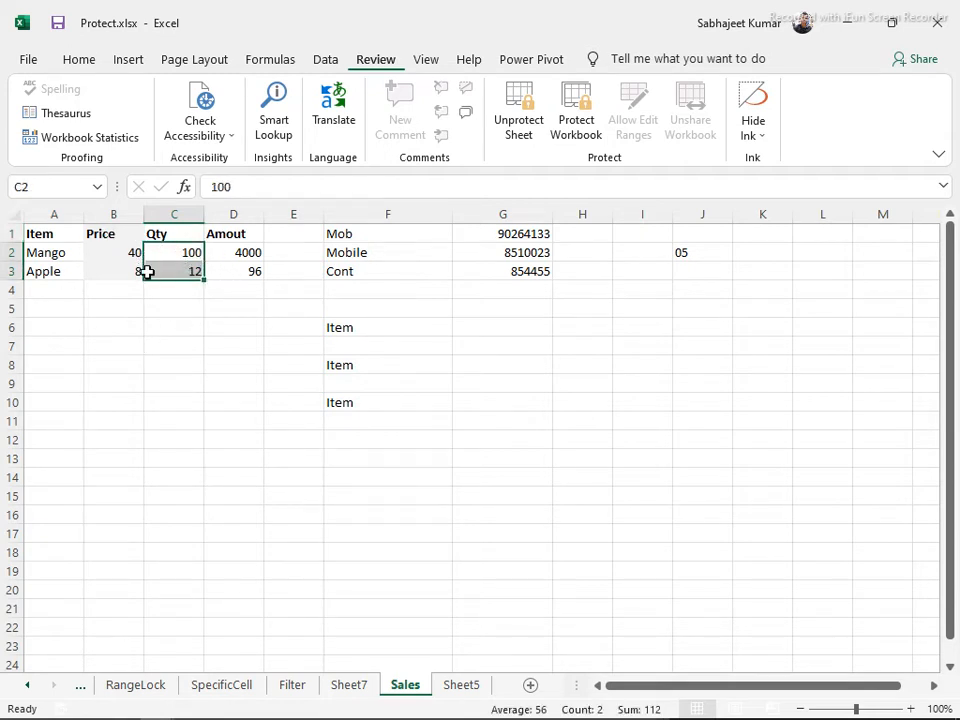
left_click_drag(156, 253, 155, 271)
left_click(524, 102)
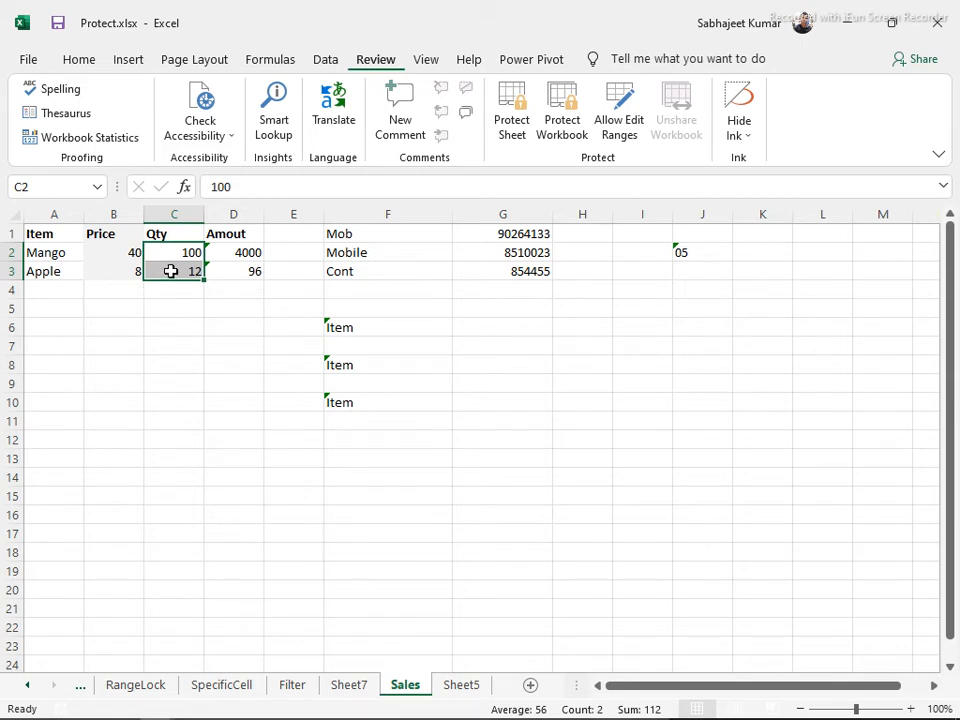
left_click_drag(165, 253, 165, 266)
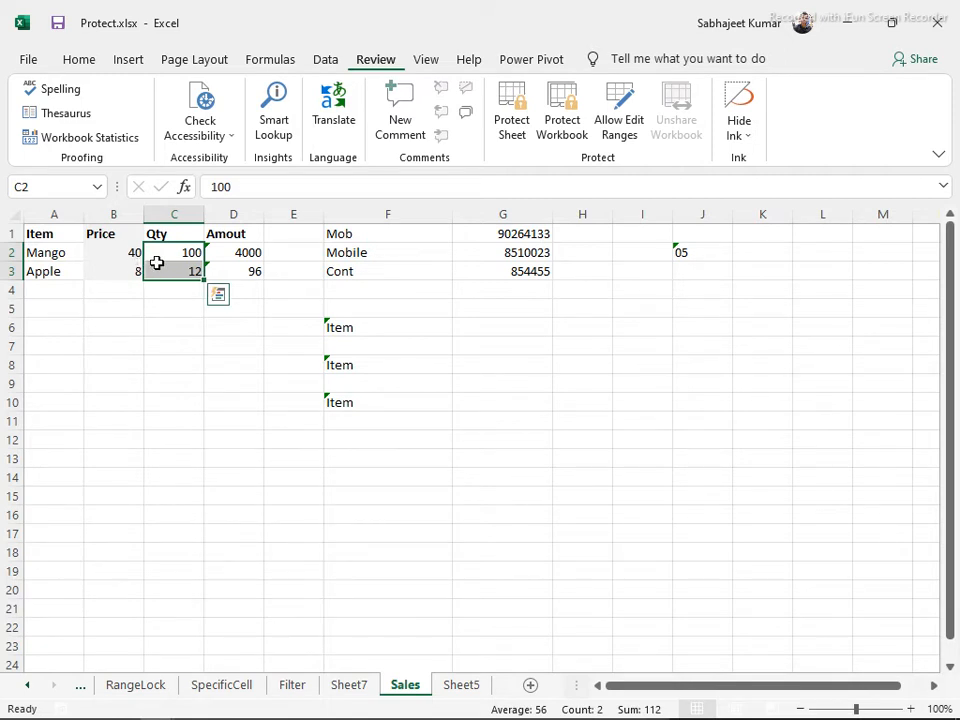
Select the whole Sales sheet and collapse the ribbon with Ctrl+F1
left_click(12, 213)
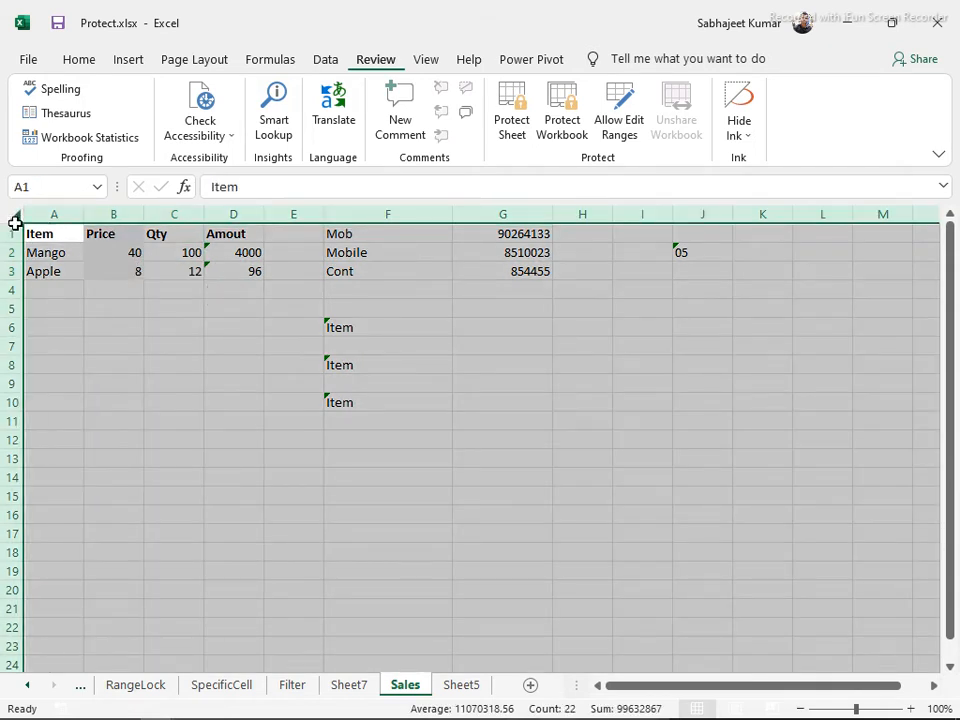
right_click(84, 310)
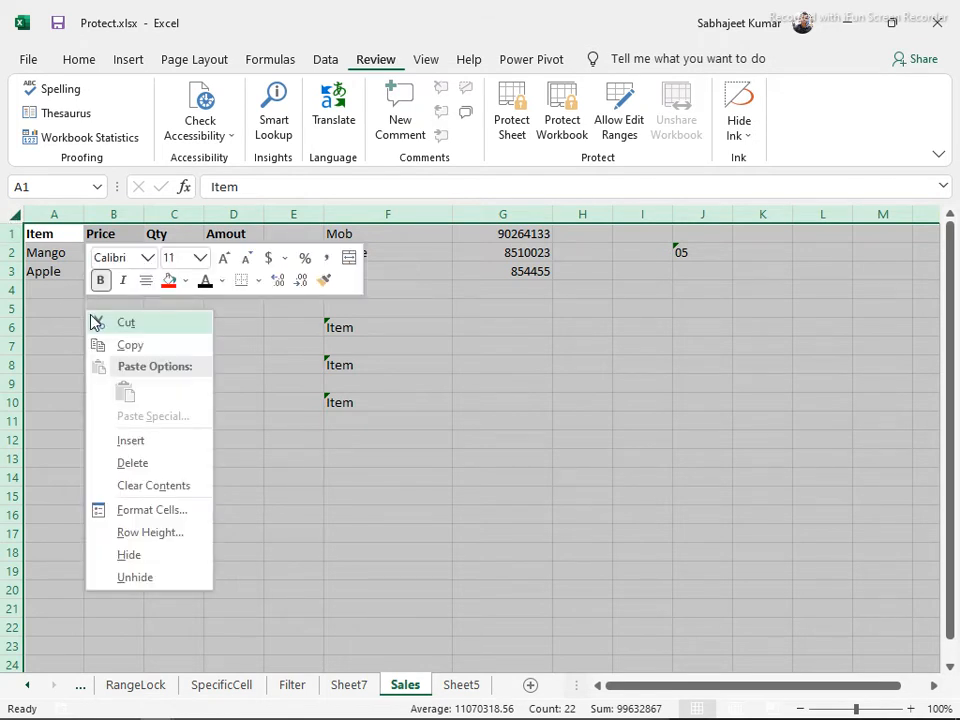
left_click(122, 512)
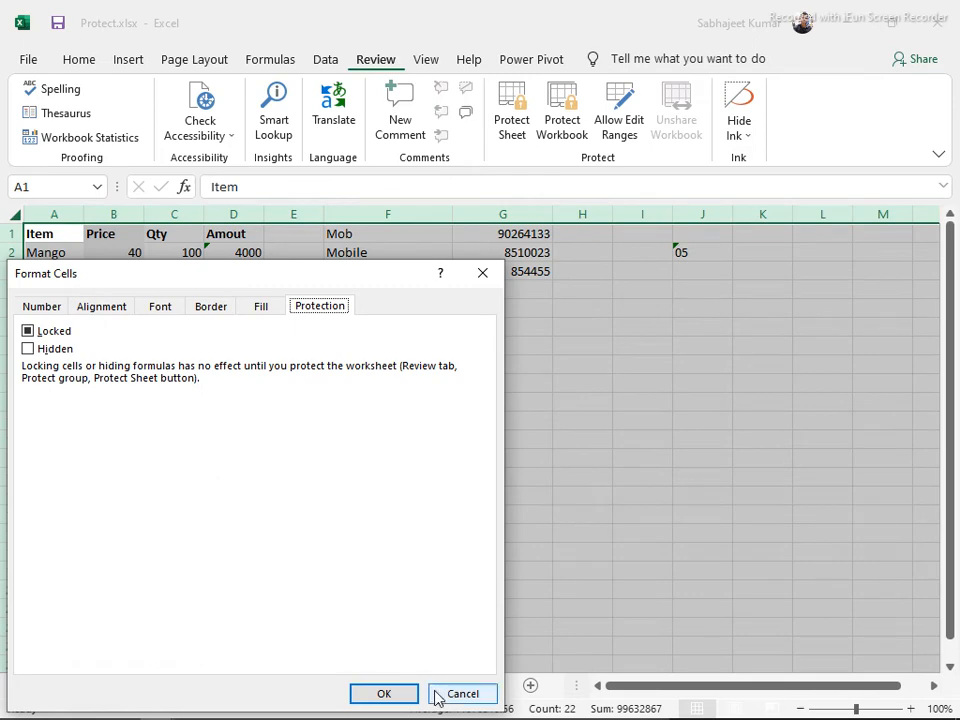
left_click(450, 696)
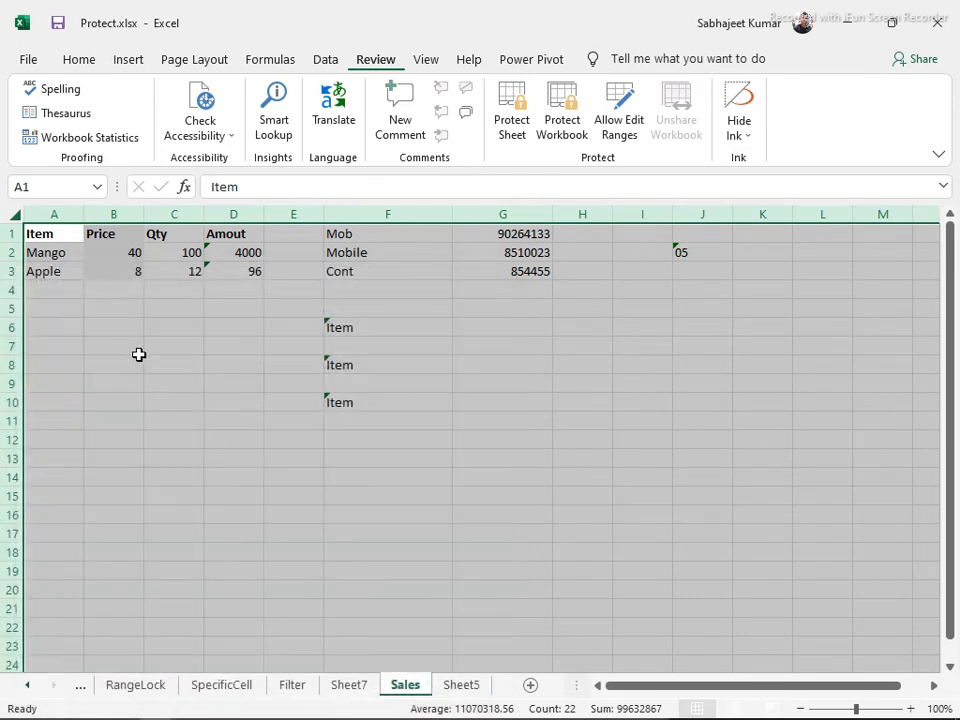
key("ctrl+F1")
Turn on Locked in Format Cells' Protection settings for every cell on the sheet
key("ctrl+1")
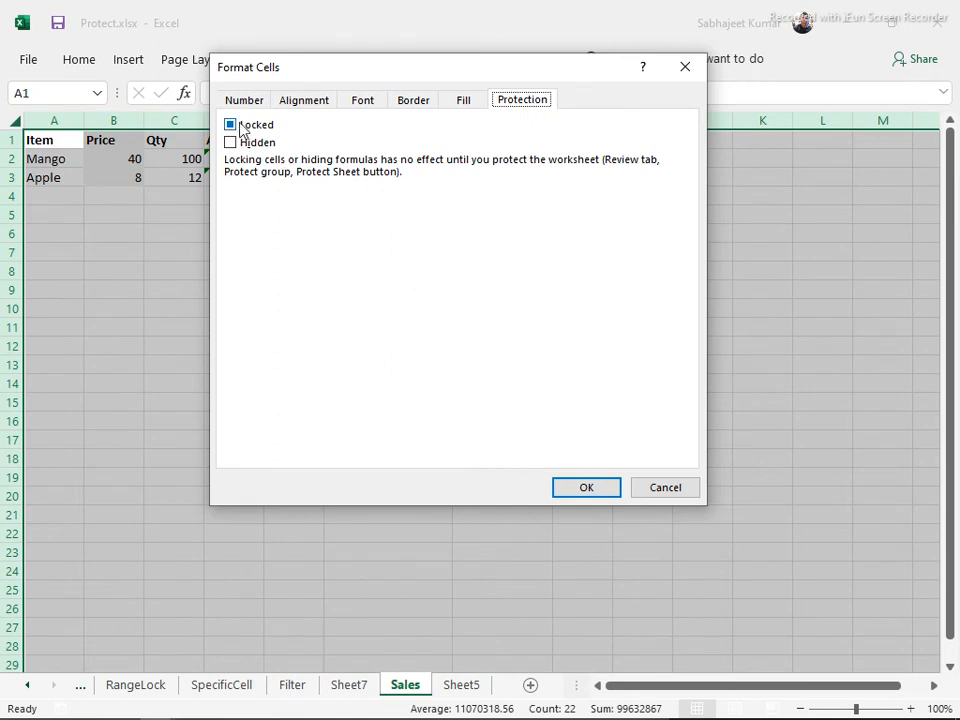
left_click_drag(333, 75, 368, 215)
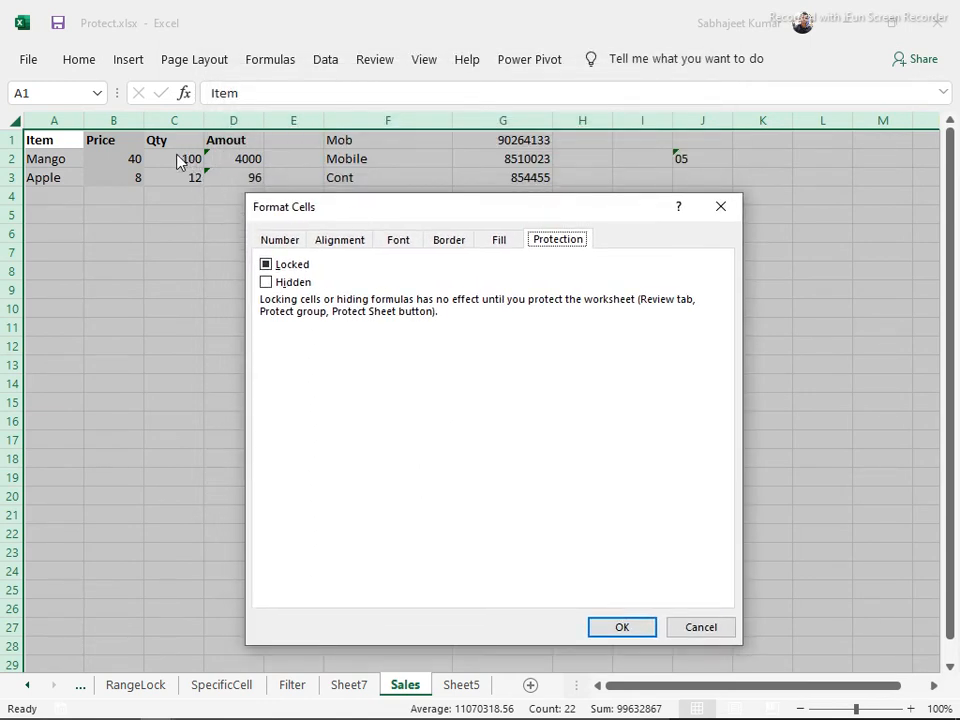
left_click(267, 266)
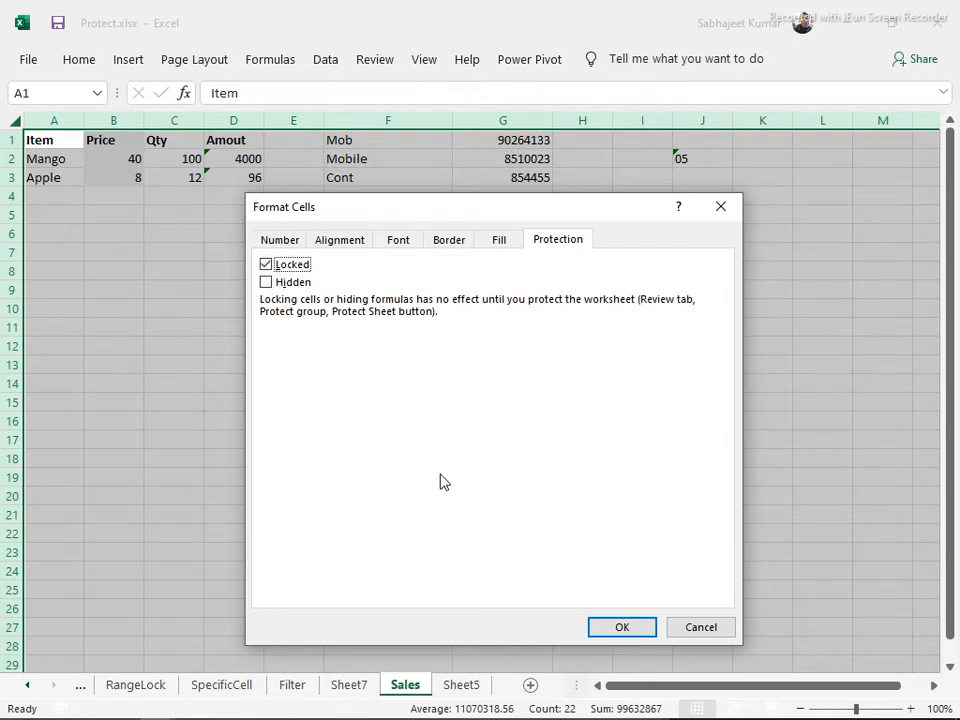
left_click(622, 628)
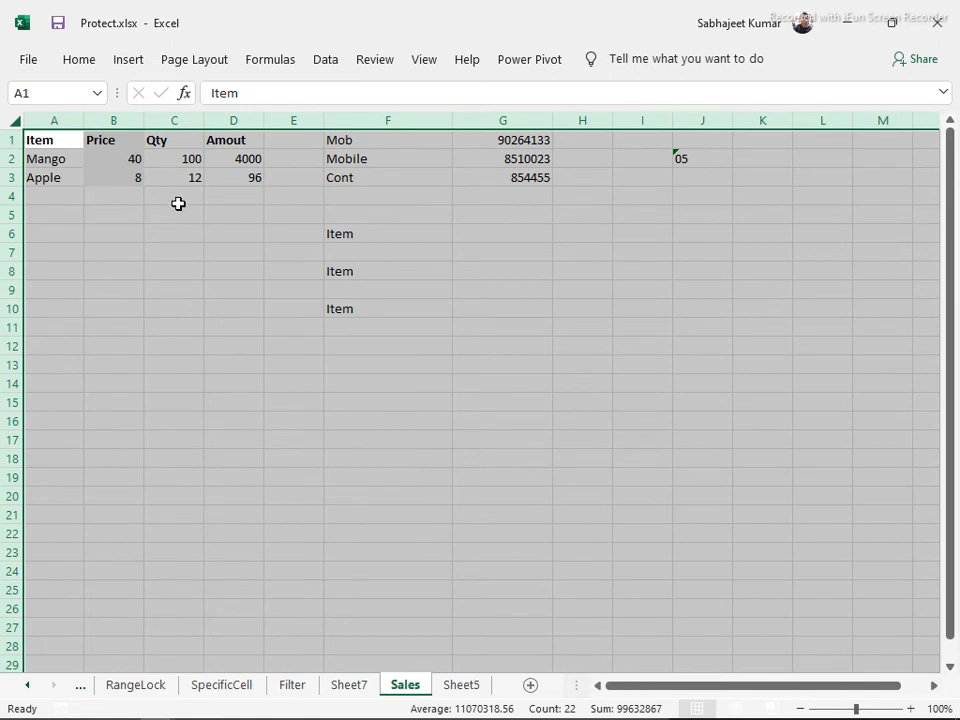
Clear the Locked setting on the Qty cells C2:C3
left_click_drag(176, 163, 180, 173)
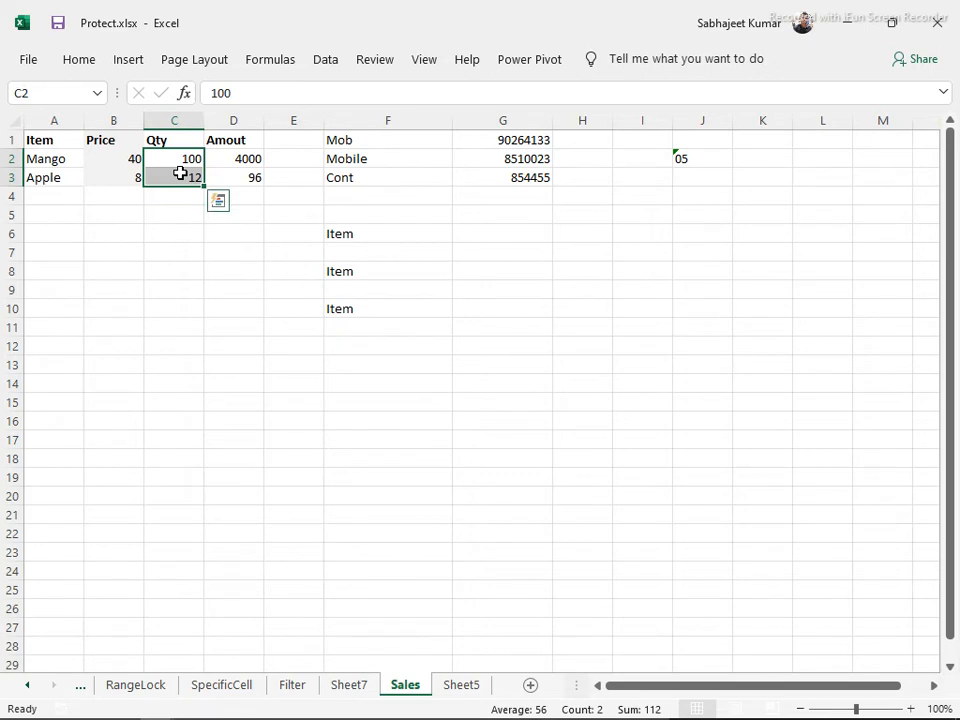
key("ctrl+1")
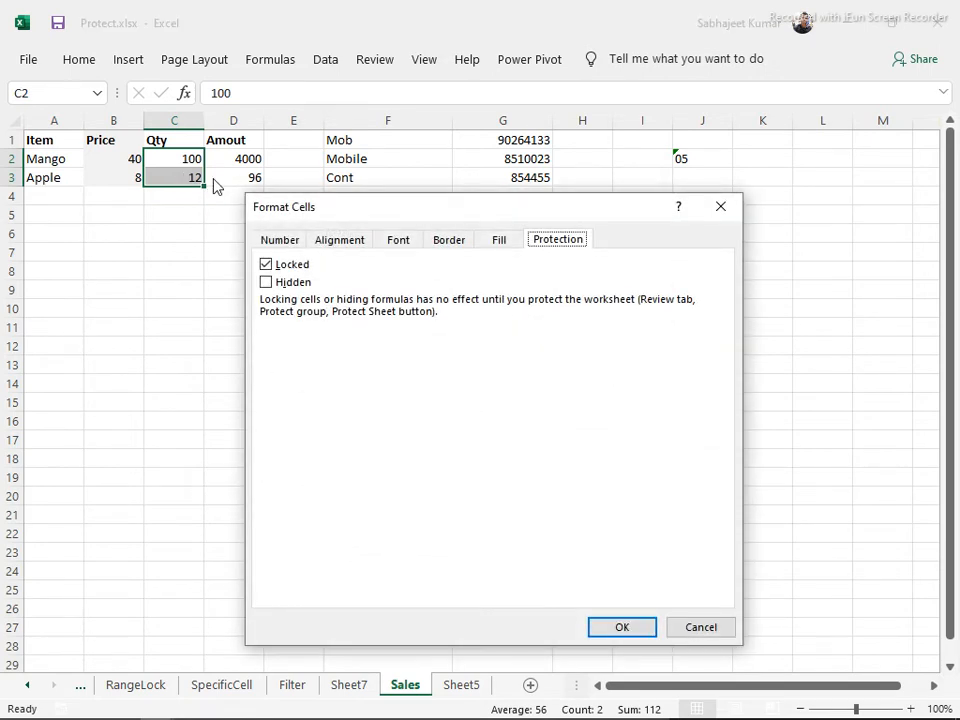
left_click(266, 265)
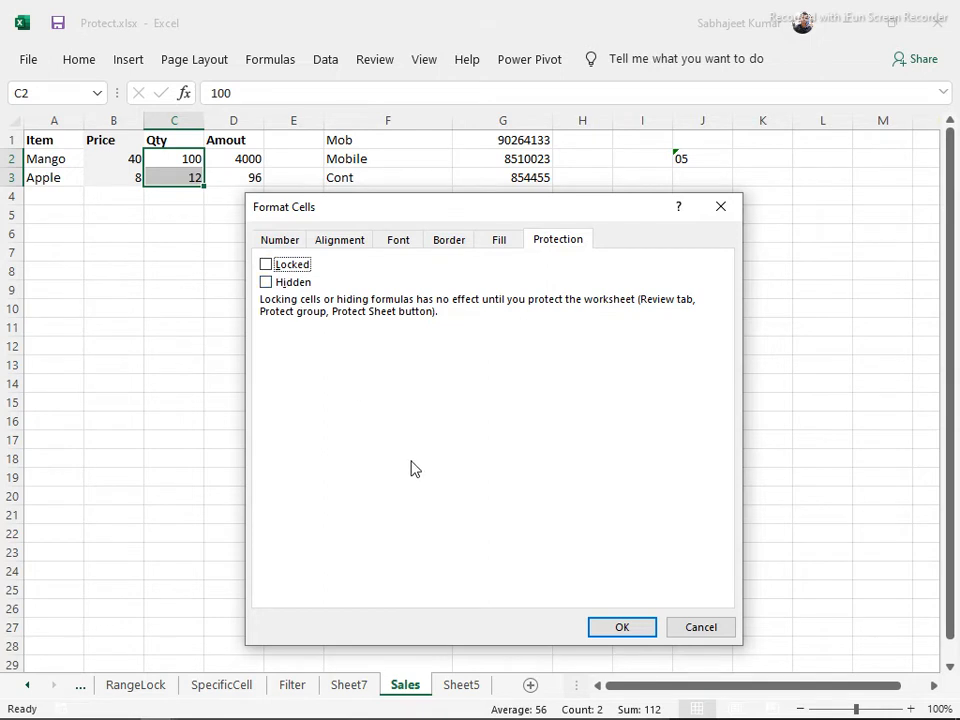
left_click(649, 628)
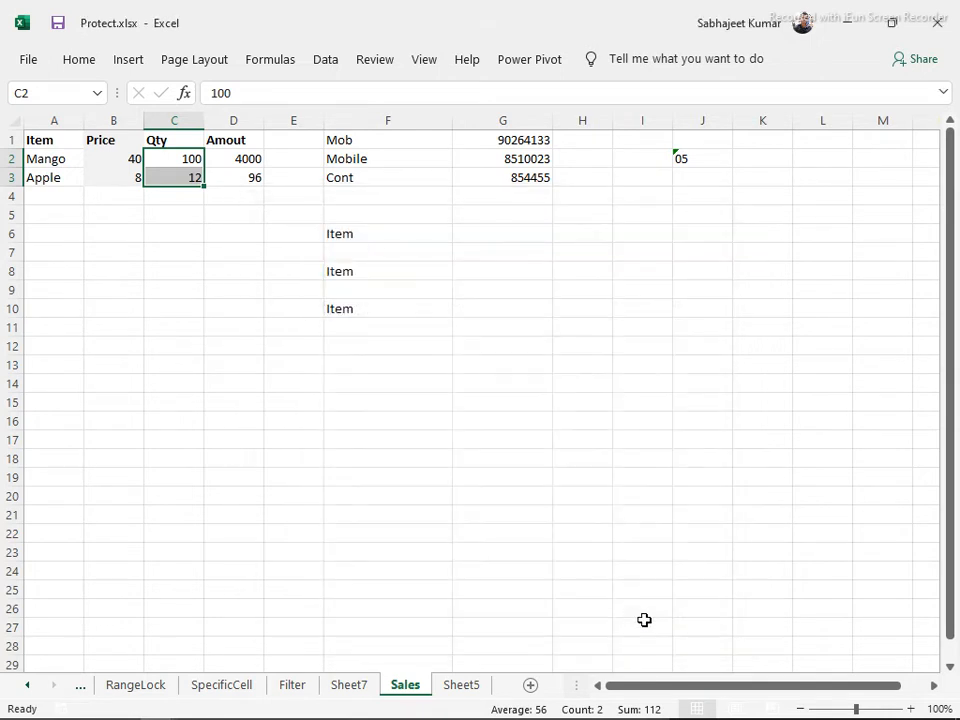
Protect the Sales sheet with the default permissions
left_click(365, 60)
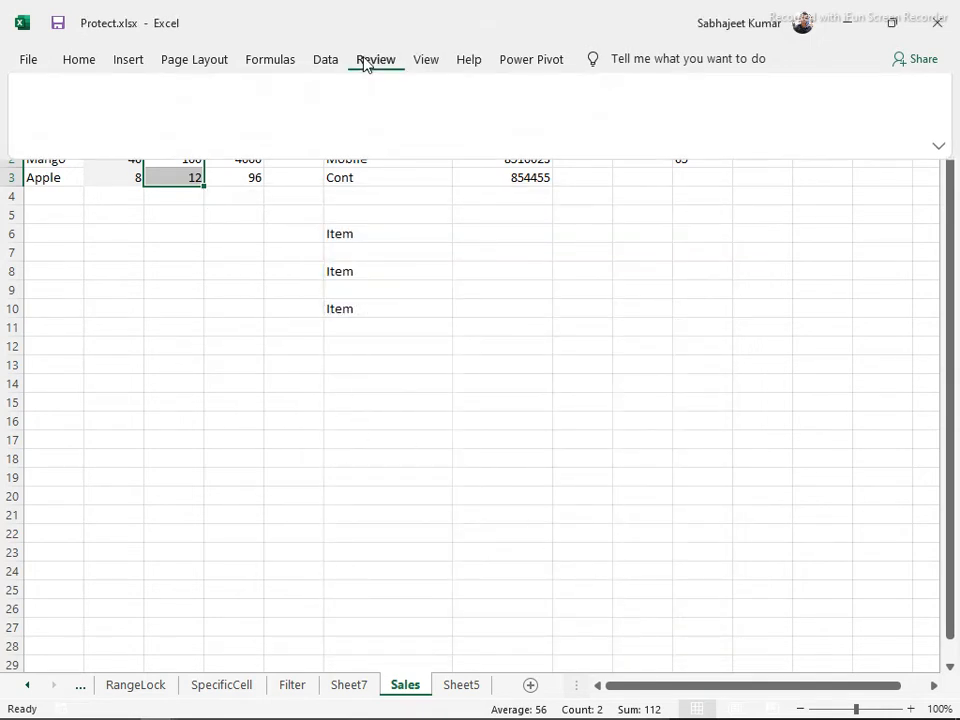
left_click(511, 118)
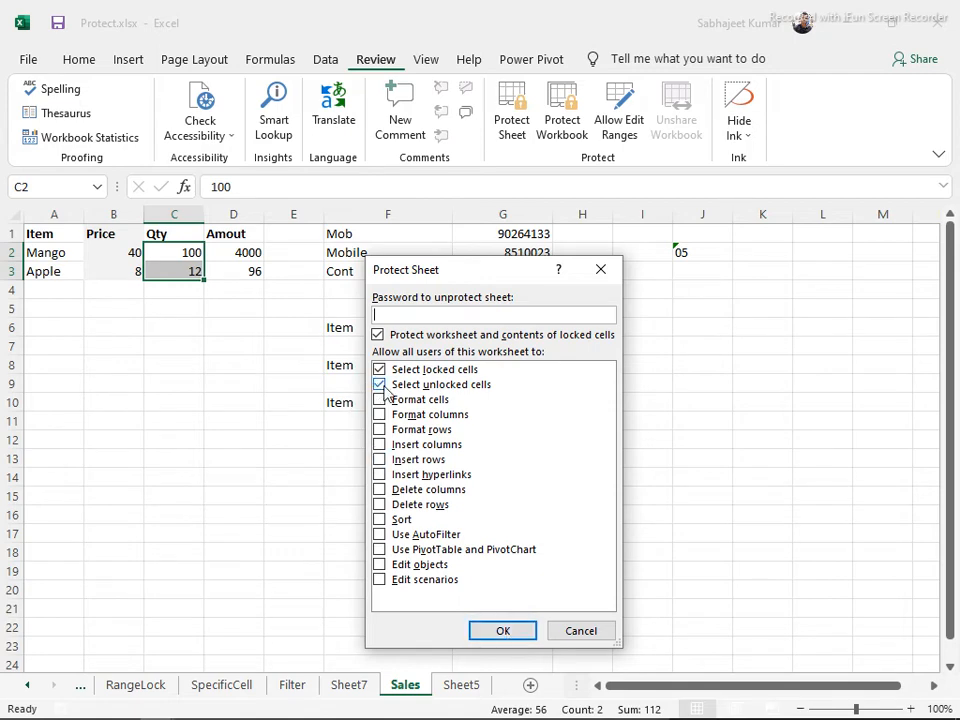
left_click(500, 631)
left_click(165, 258)
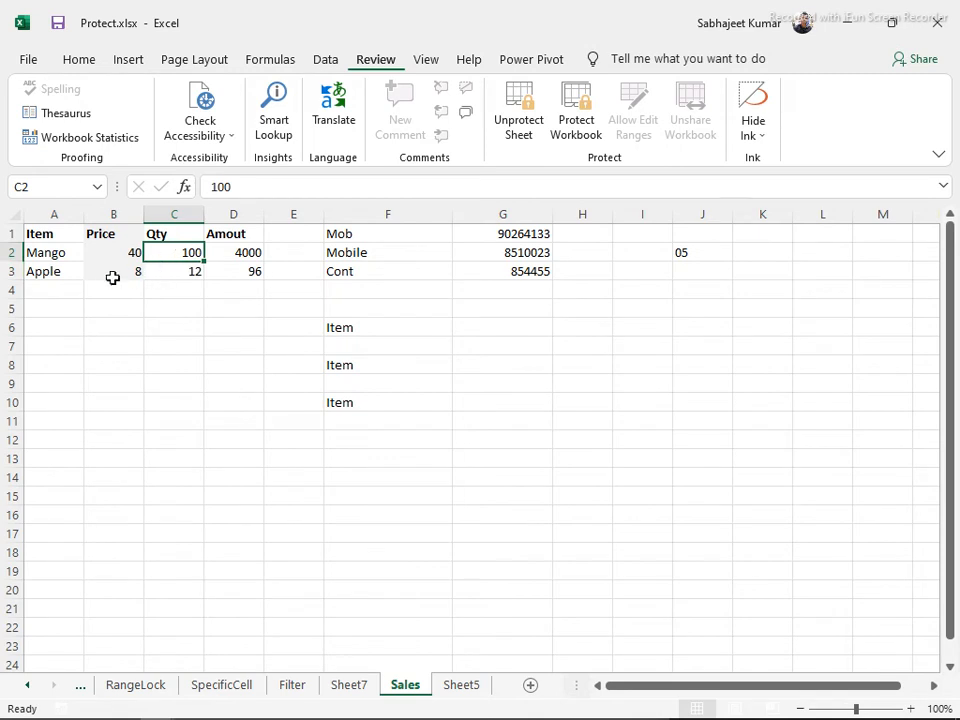
Try editing locked cells B3, C12 and G9, dismissing each protected-sheet warning
left_click(112, 273)
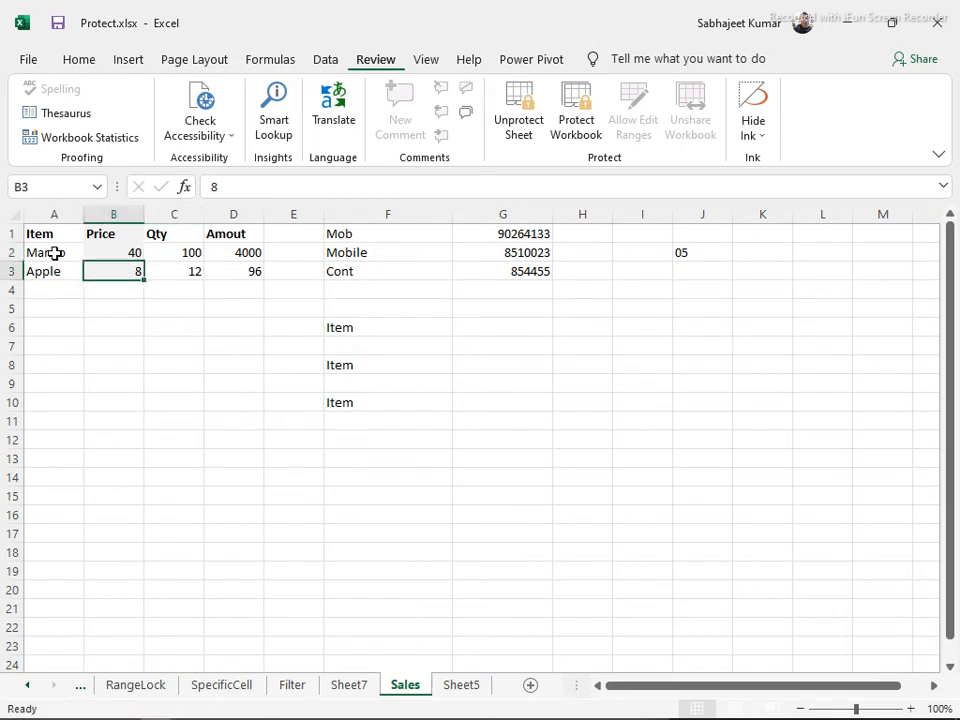
key("Delete")
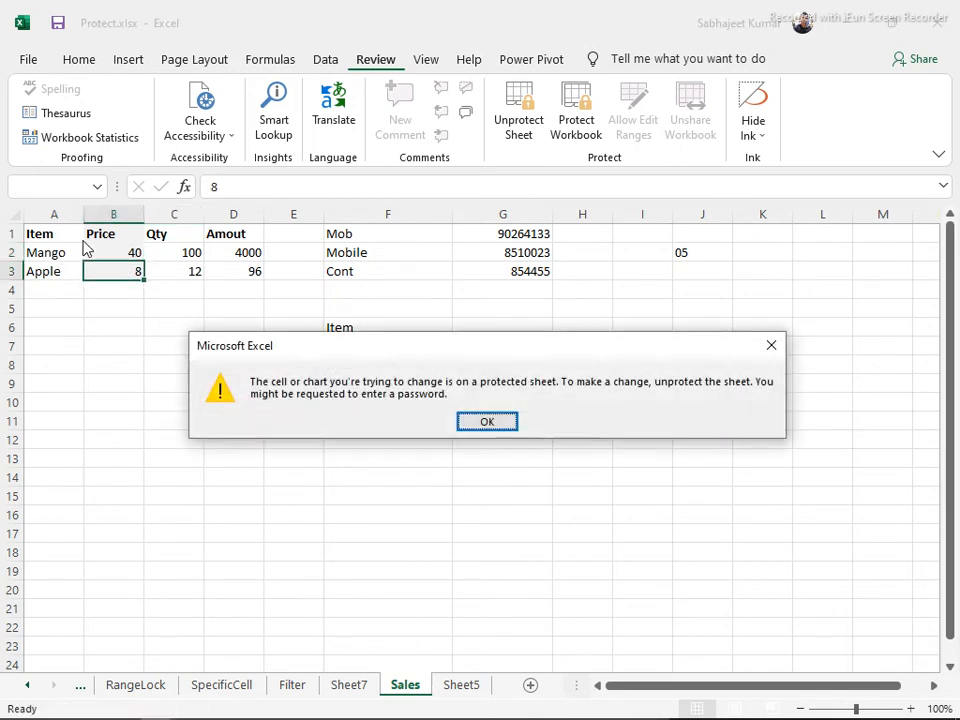
key("Return")
left_click(162, 440)
double_click(162, 440)
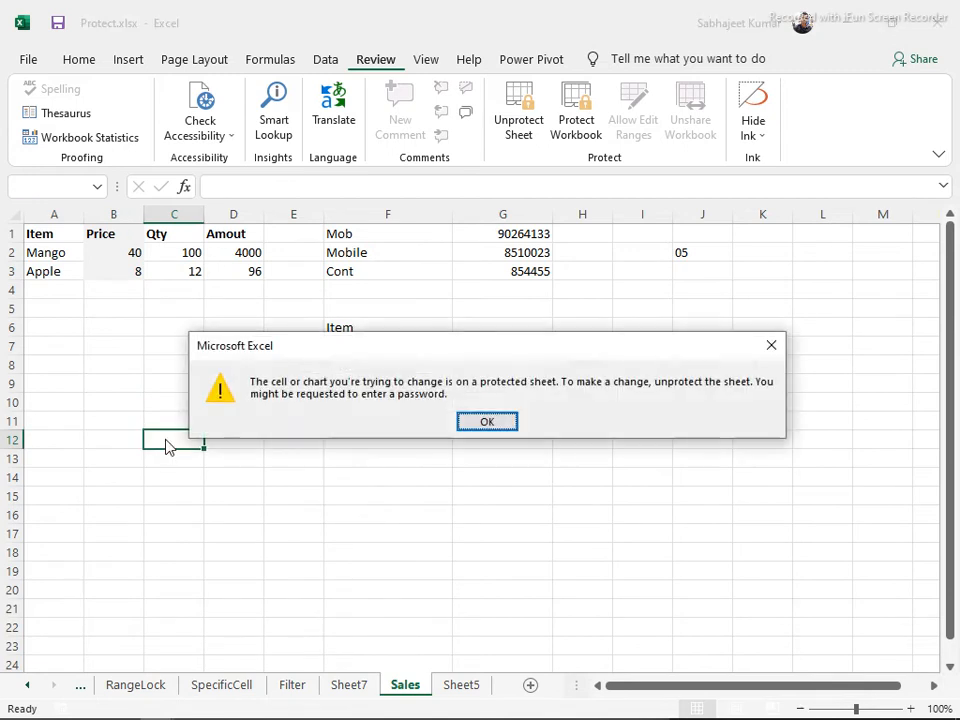
key("Return")
left_click(502, 384)
double_click(502, 384)
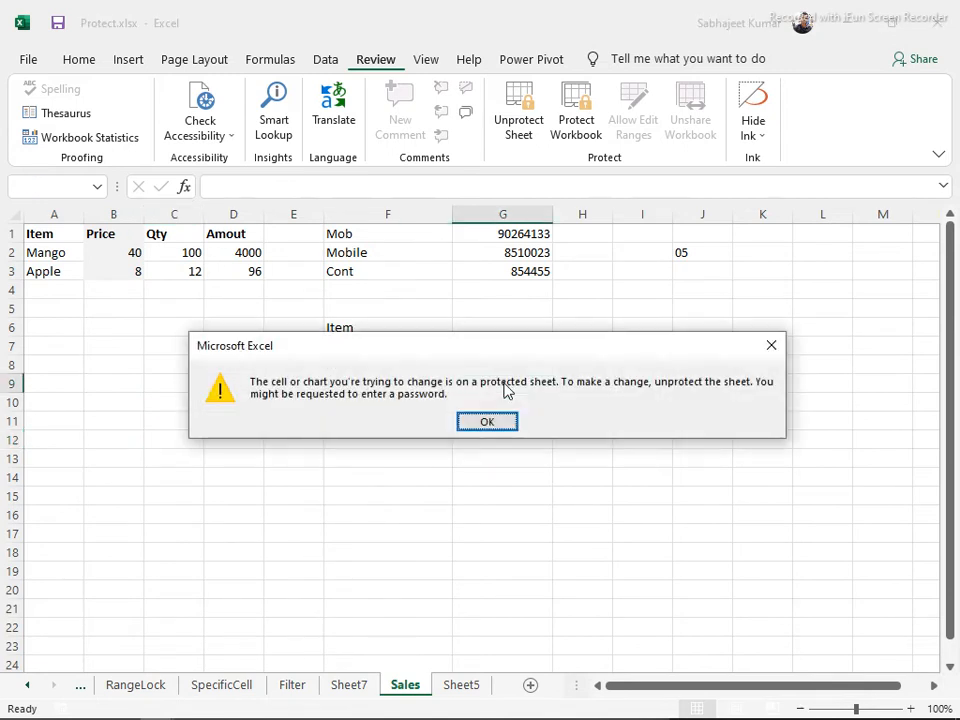
key("Return")
Enter 10 as Apple's Qty in C3
left_click(186, 270)
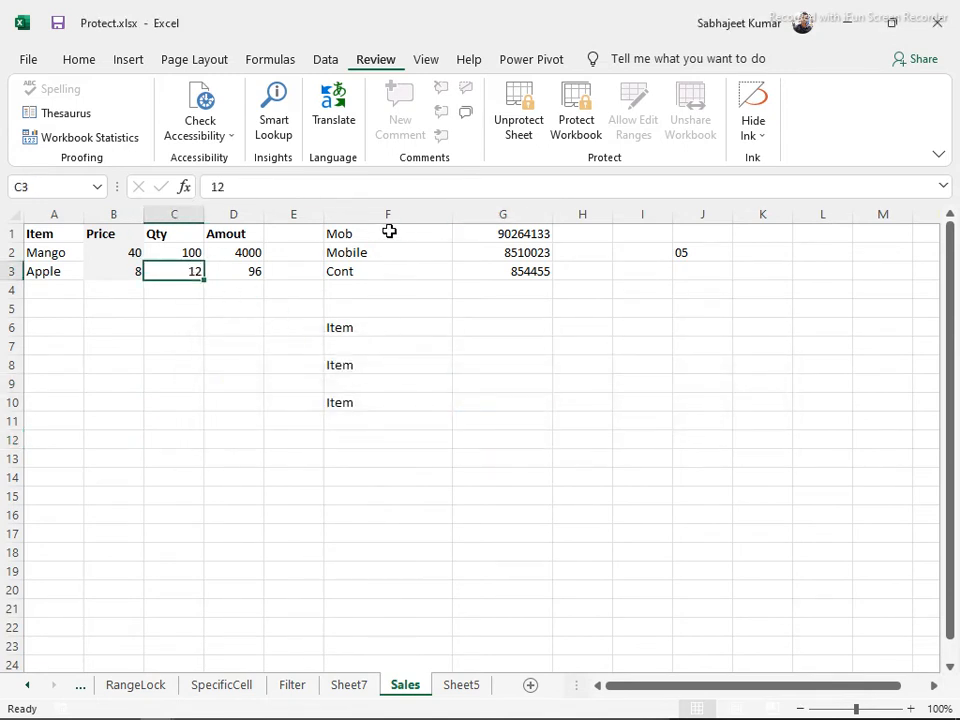
type("10")
key("Return")
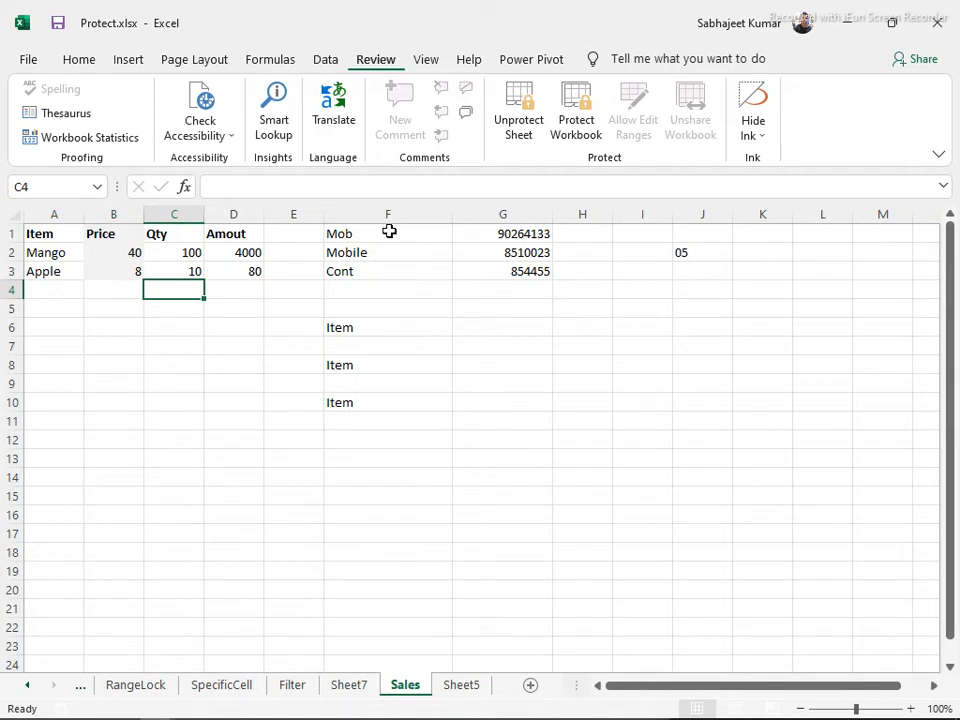
Step through Qty cells C2:C3 and the Amount column D1:D3 with the arrow keys
key("Up")
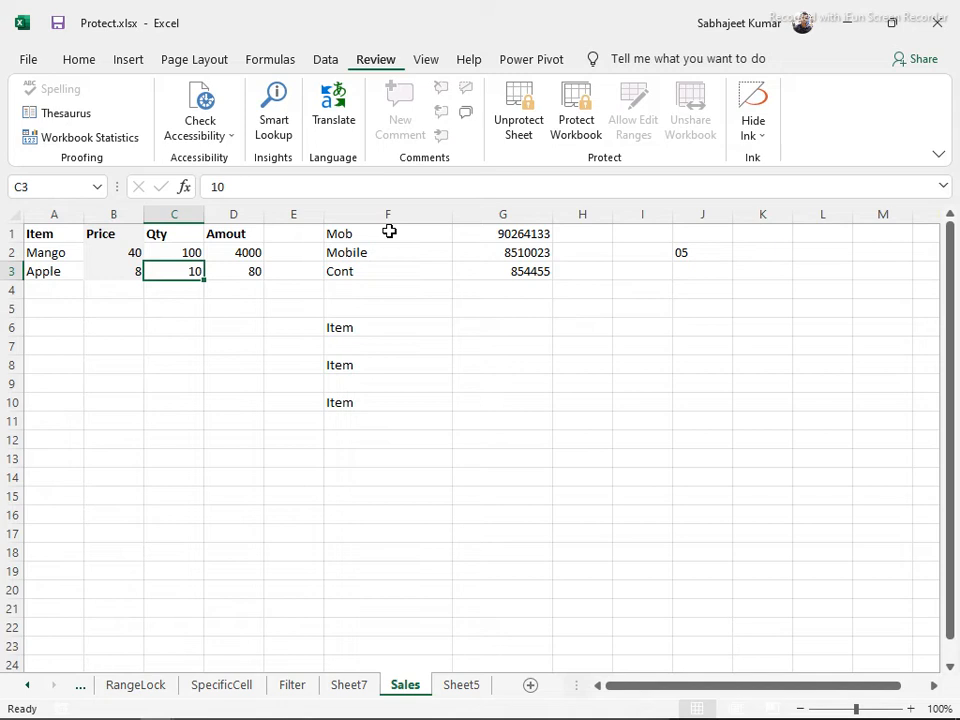
key("Up")
key("Right")
key("Down")
key("Up")
key("Up")
key("Down")
key("Down")
key("Down")
key("Down")
key("Down")
key("Up")
key("Up")
key("Up")
key("Up")
key("Up")
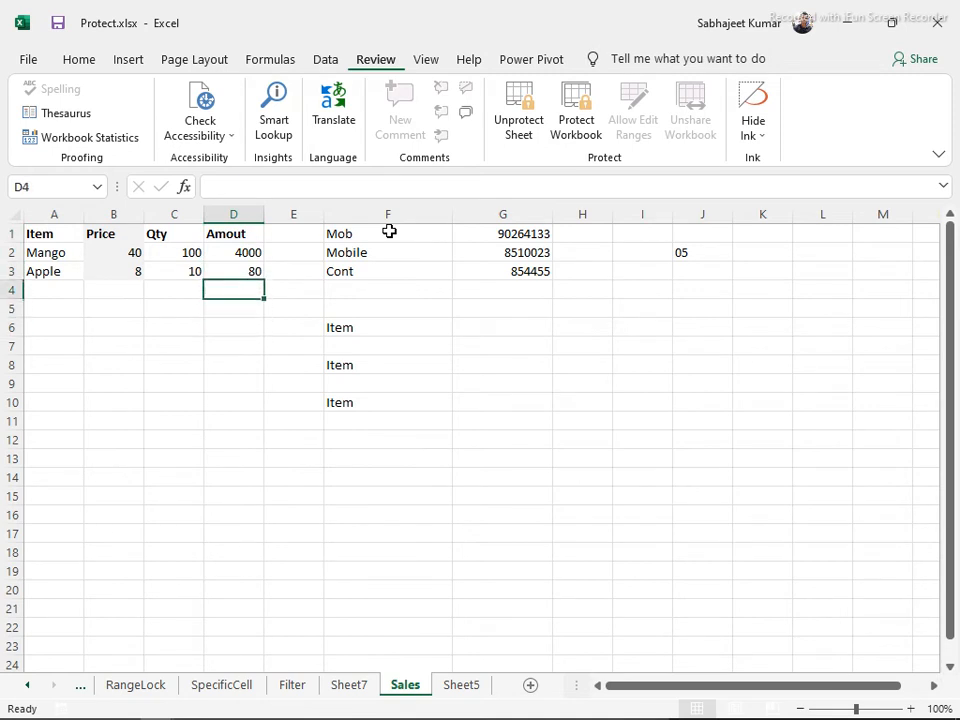
key("Down")
key("Down")
key("Down")
key("Up")
key("Up")
key("Down")
key("Up")
key("Up")
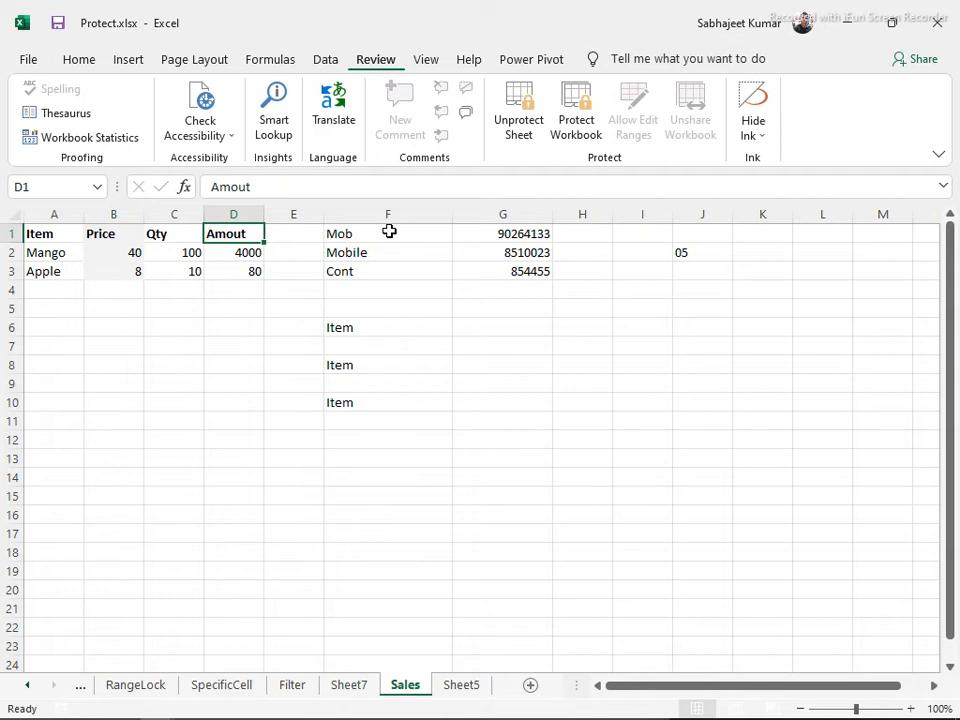
Select A1:D3 then the whole sheet, pick D8, and unprotect the Sales sheet
key("ctrl+a")
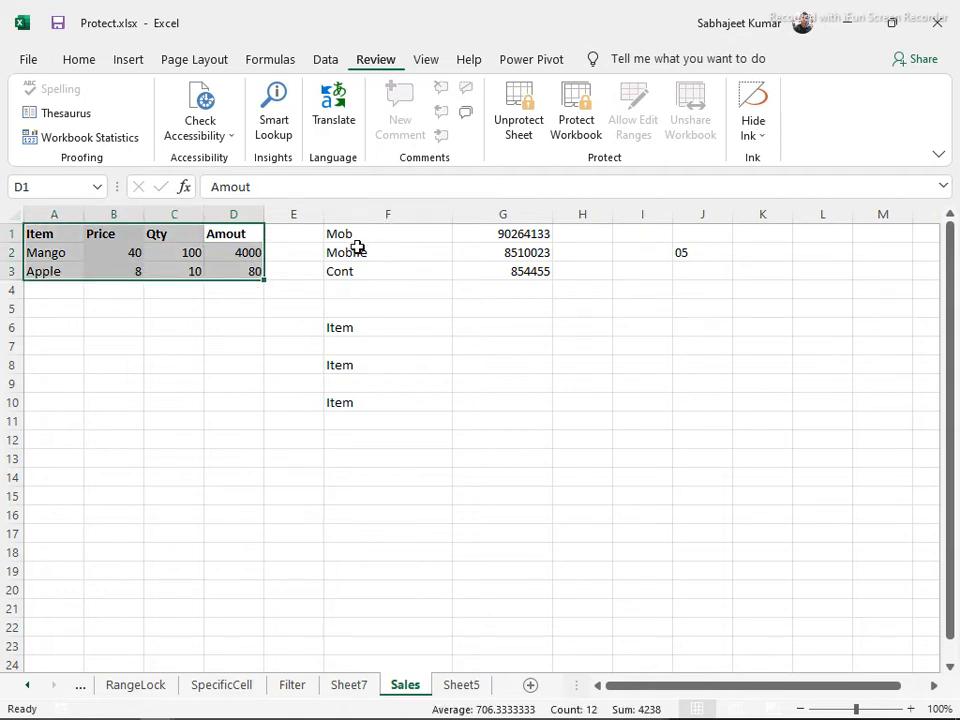
key("ctrl+a")
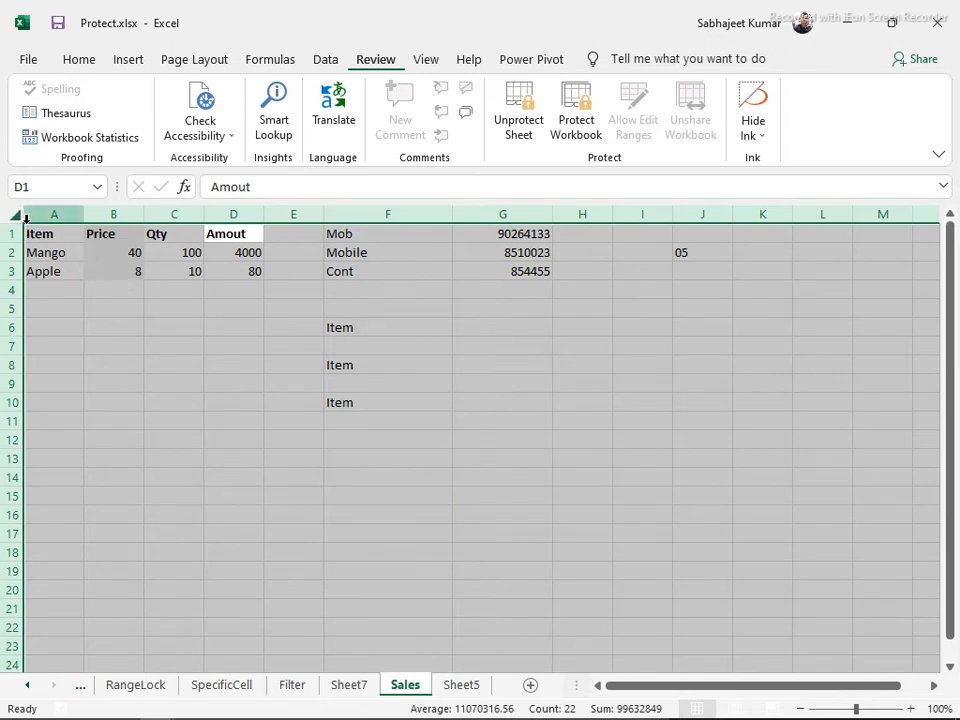
left_click(232, 366)
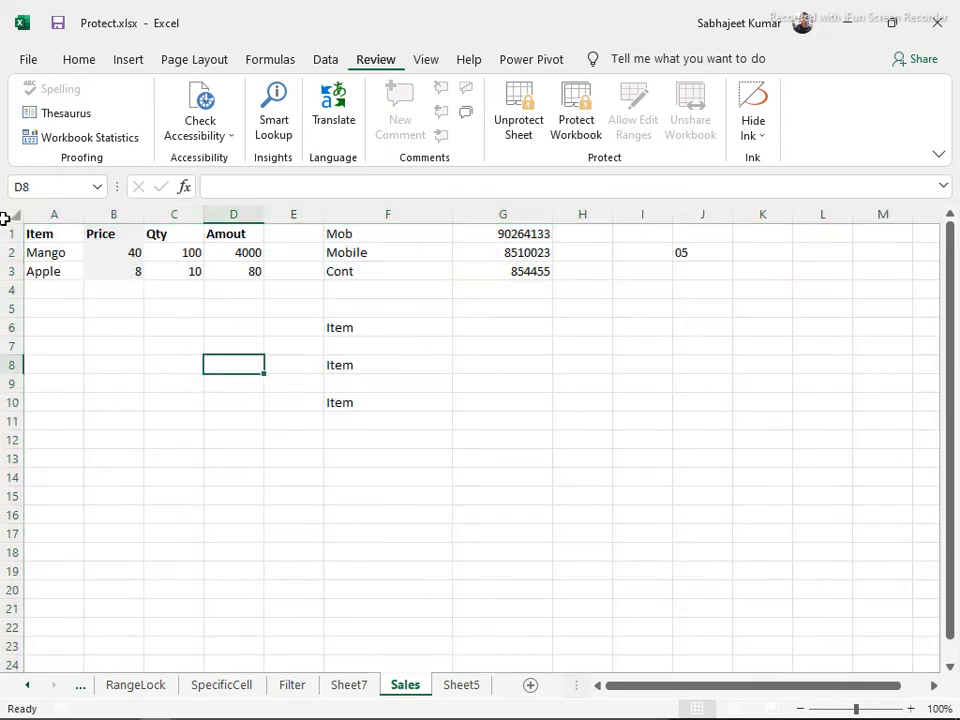
left_click(500, 119)
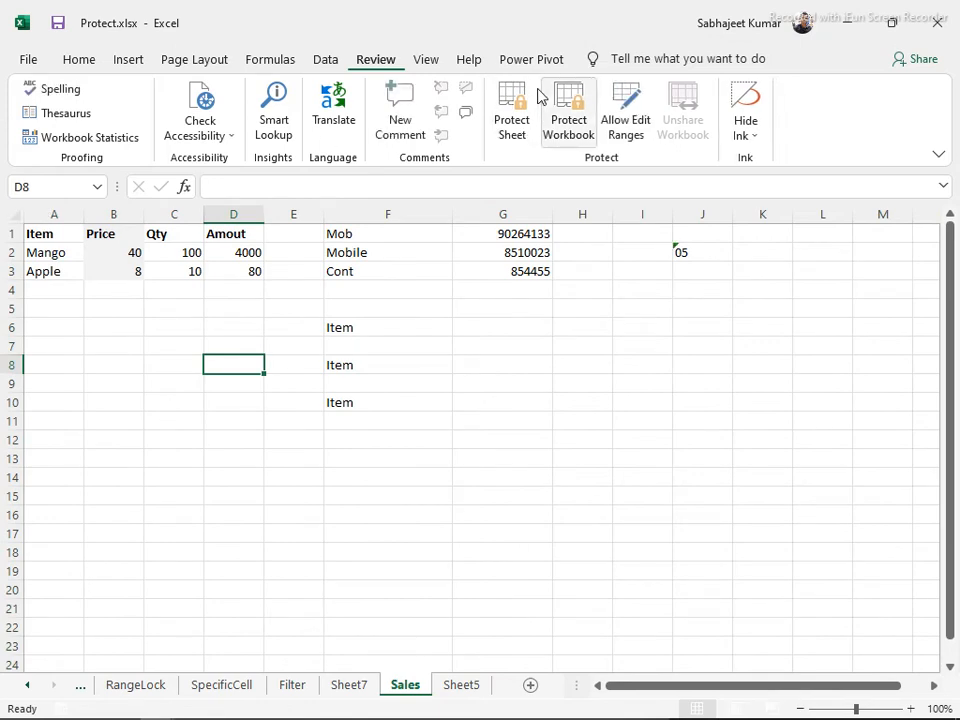
Clear Locked for all cells on the sheet, then select the Amount formulas D2:D3
left_click(4, 214)
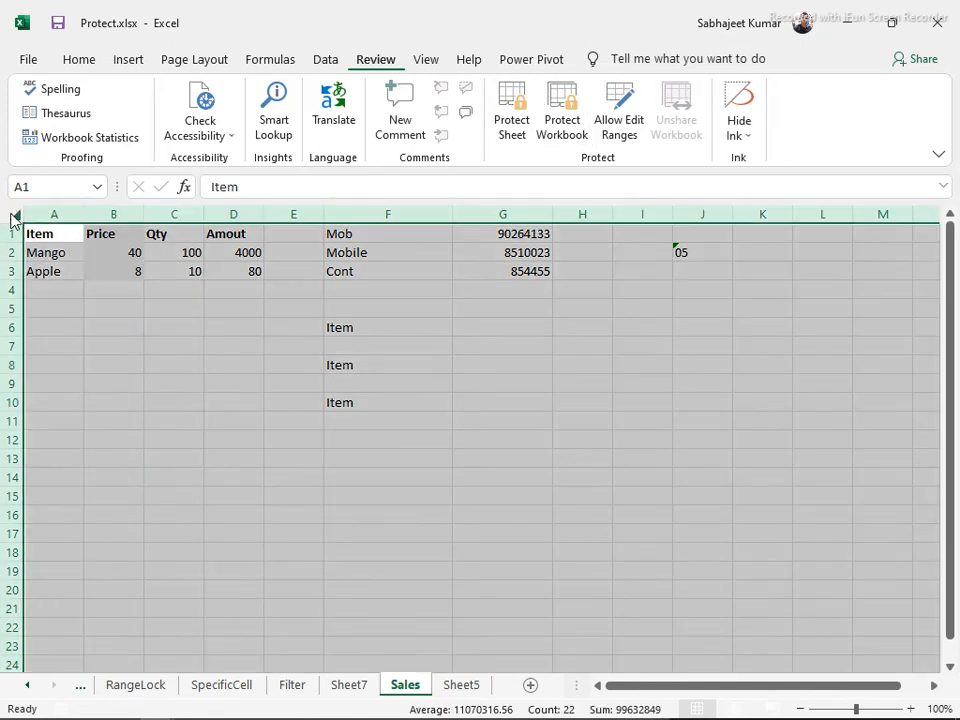
key("ctrl+1")
left_click(265, 266)
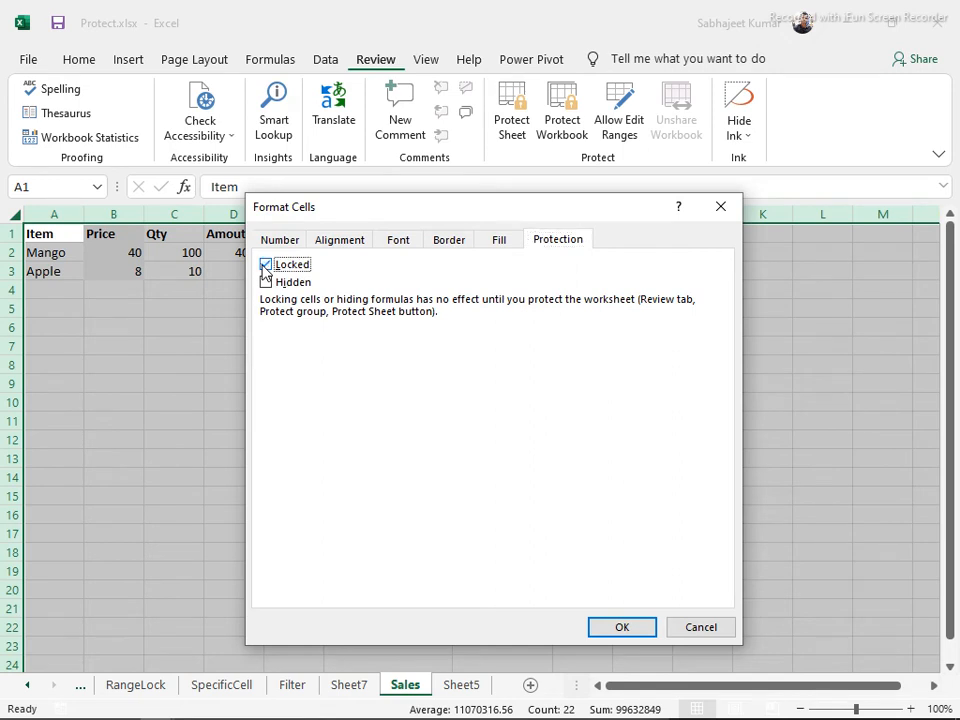
left_click(265, 266)
left_click(608, 627)
left_click_drag(242, 259, 231, 266)
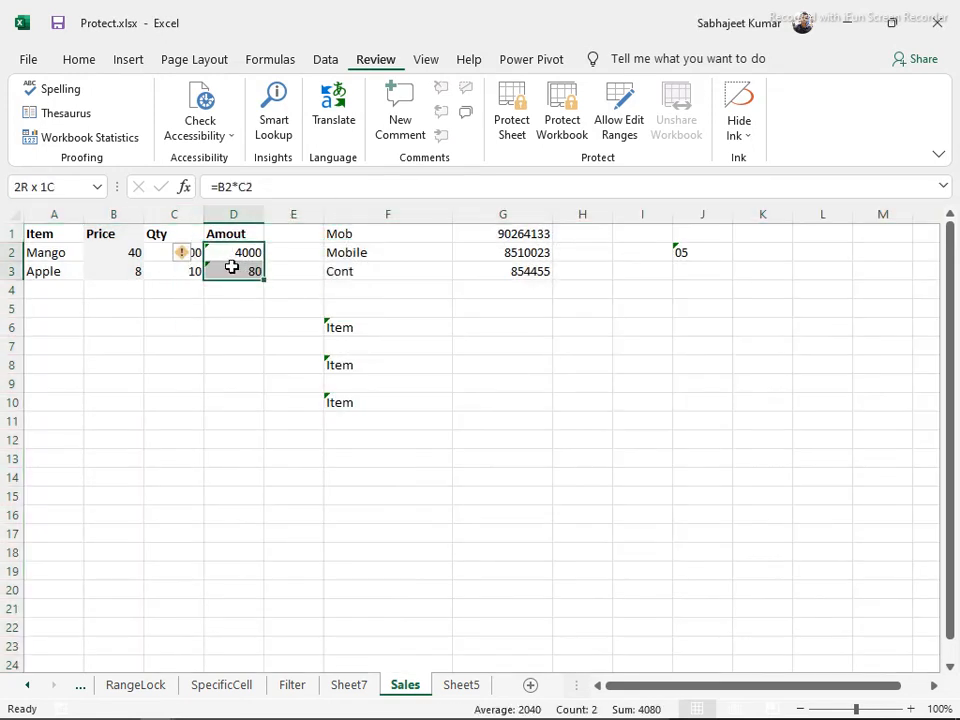
Choose Ignore Error on the unprotected-formula flag beside D2
left_click(193, 256)
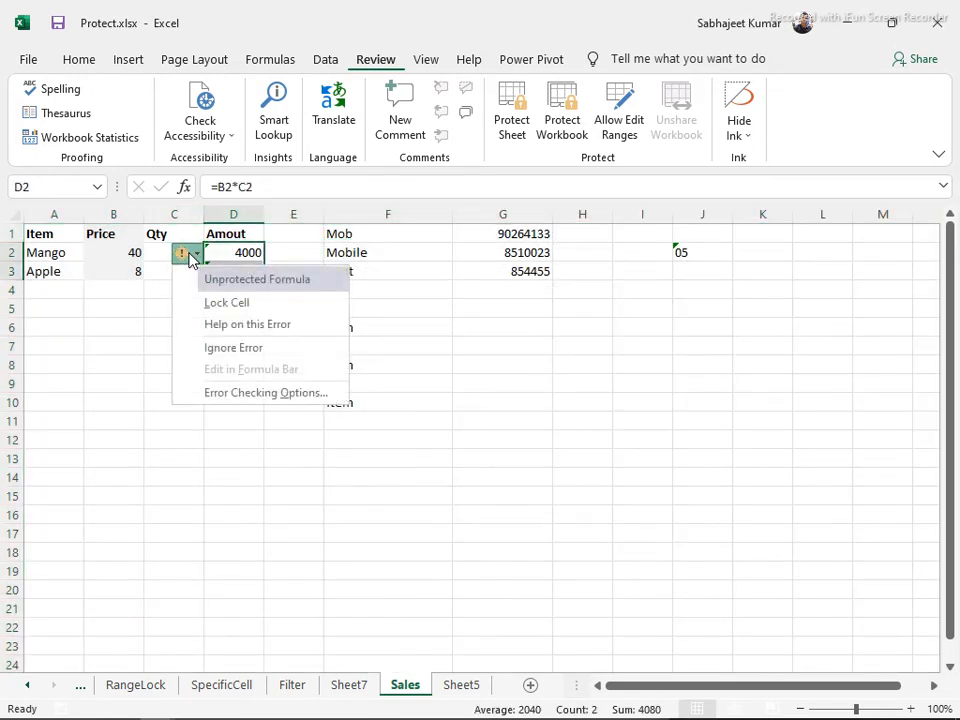
left_click(203, 349)
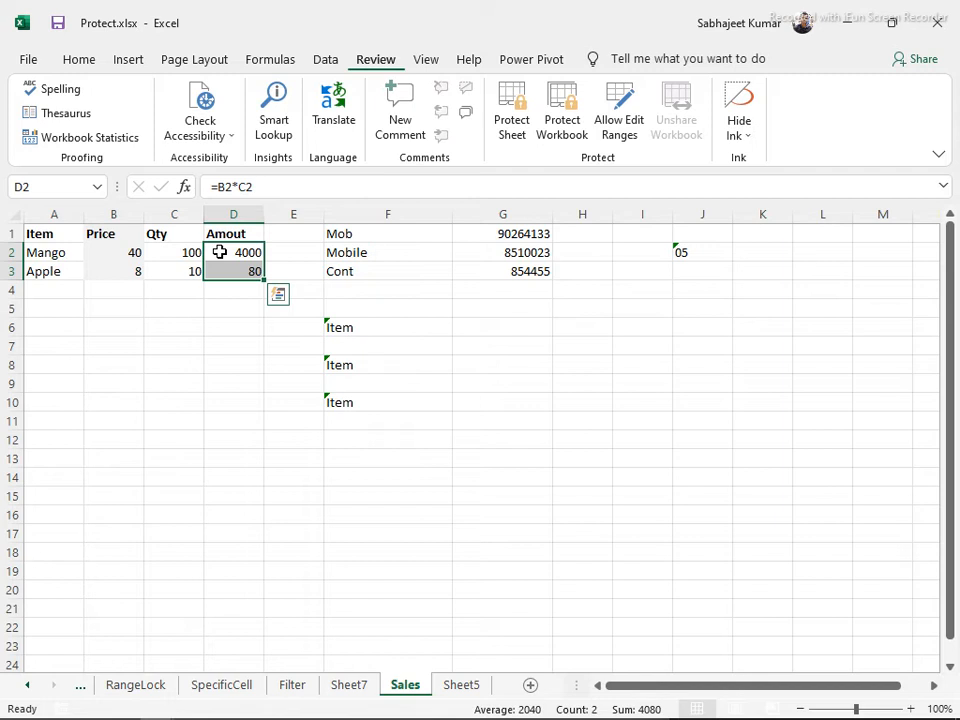
Set Locked and Hidden on the Protection tab for the Amount formulas D2:D3
key("ctrl+1")
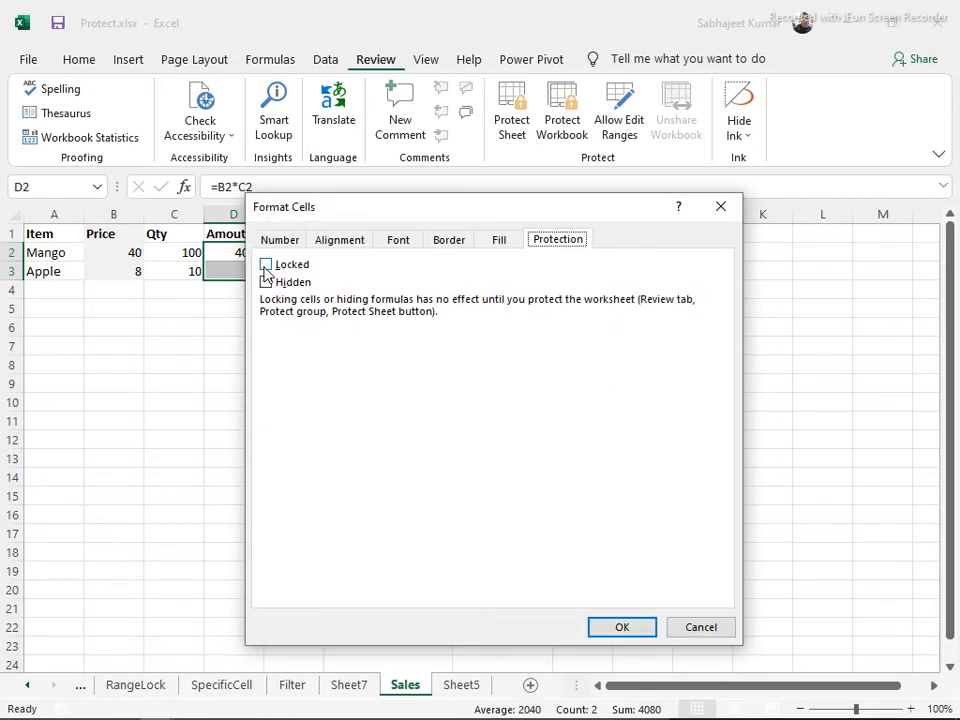
left_click(266, 265)
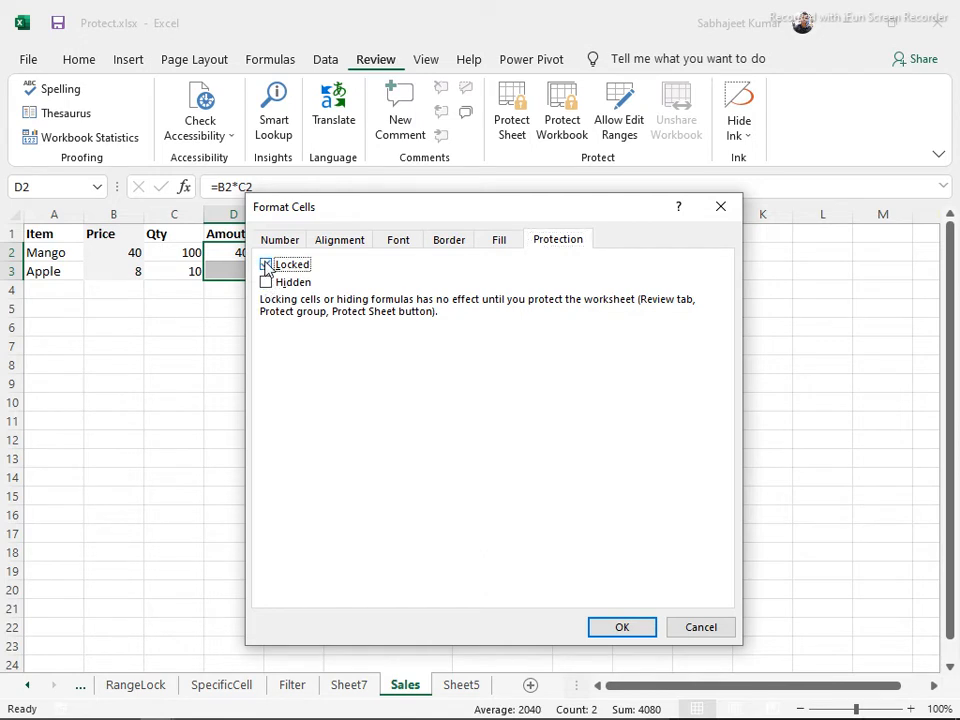
left_click(266, 265)
left_click(267, 282)
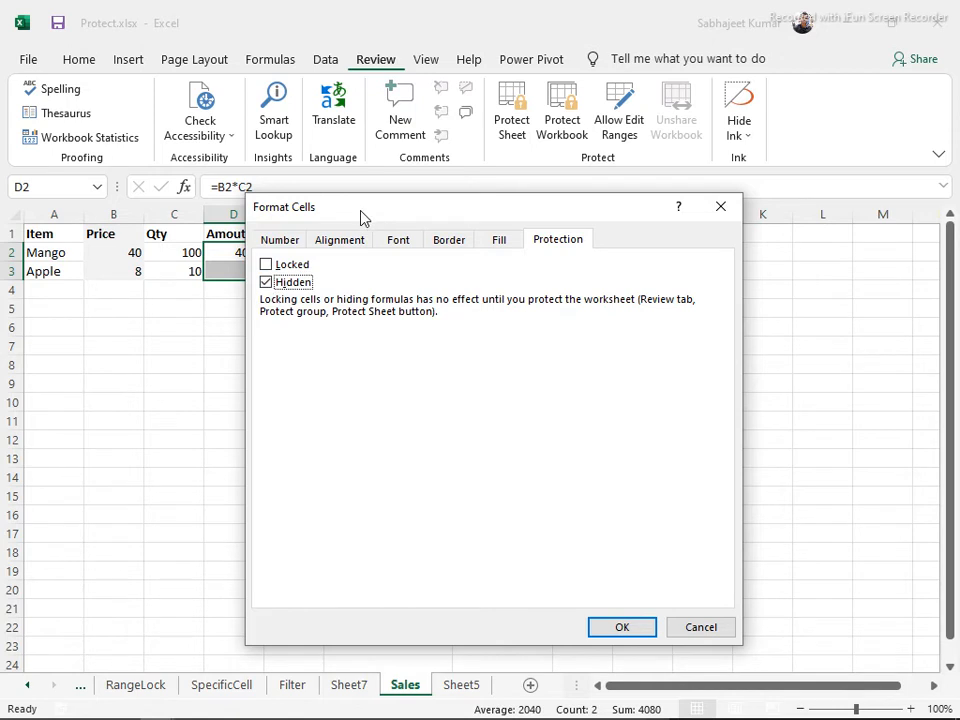
left_click_drag(363, 218, 429, 150)
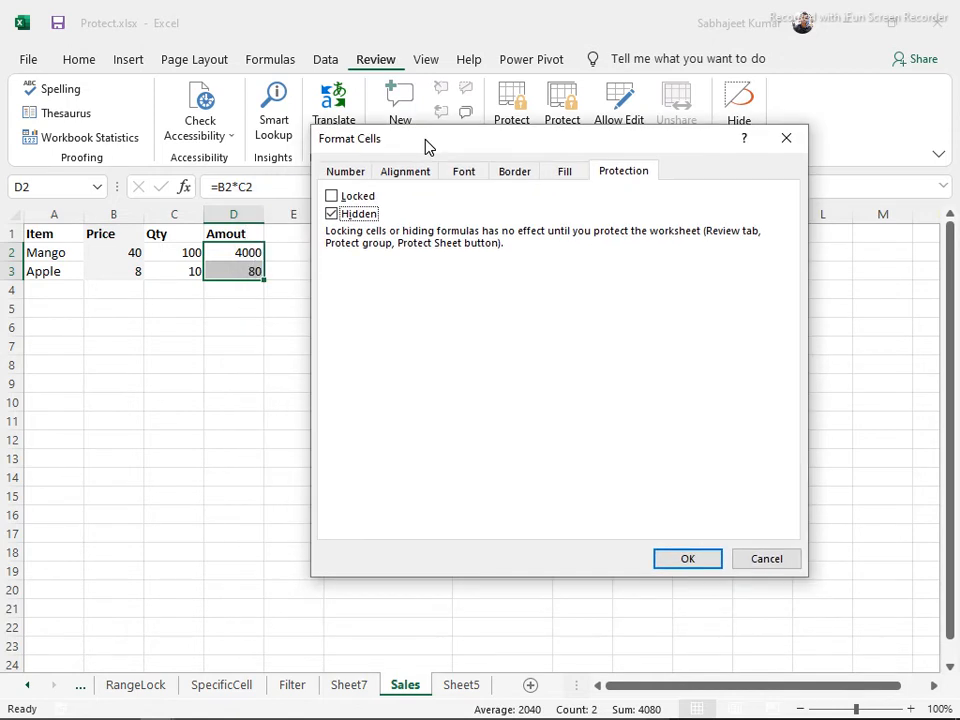
left_click(334, 198)
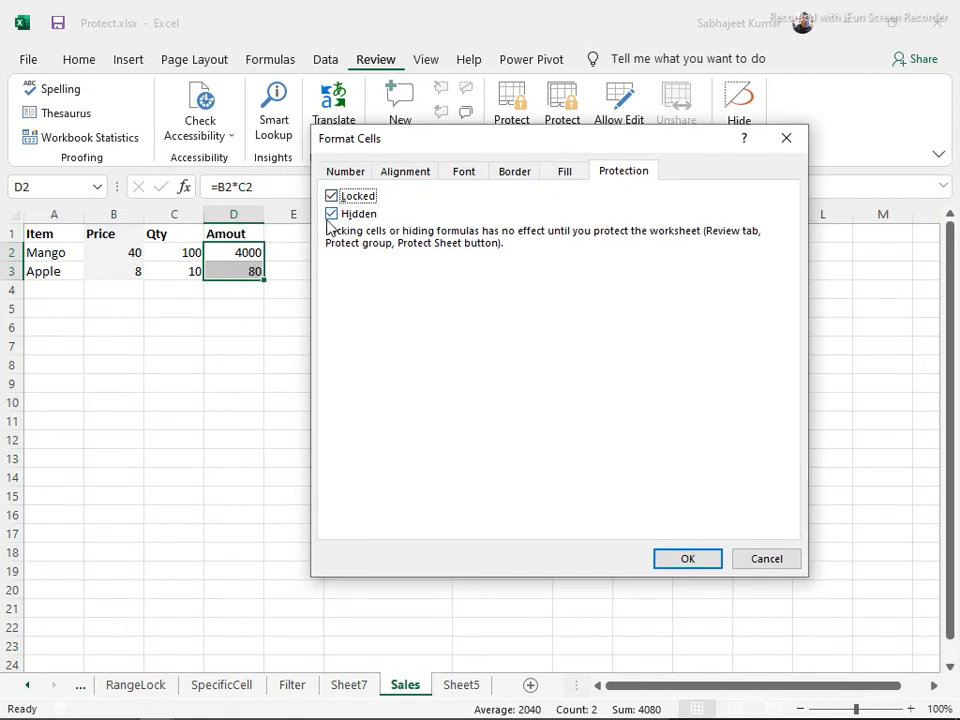
left_click(331, 216)
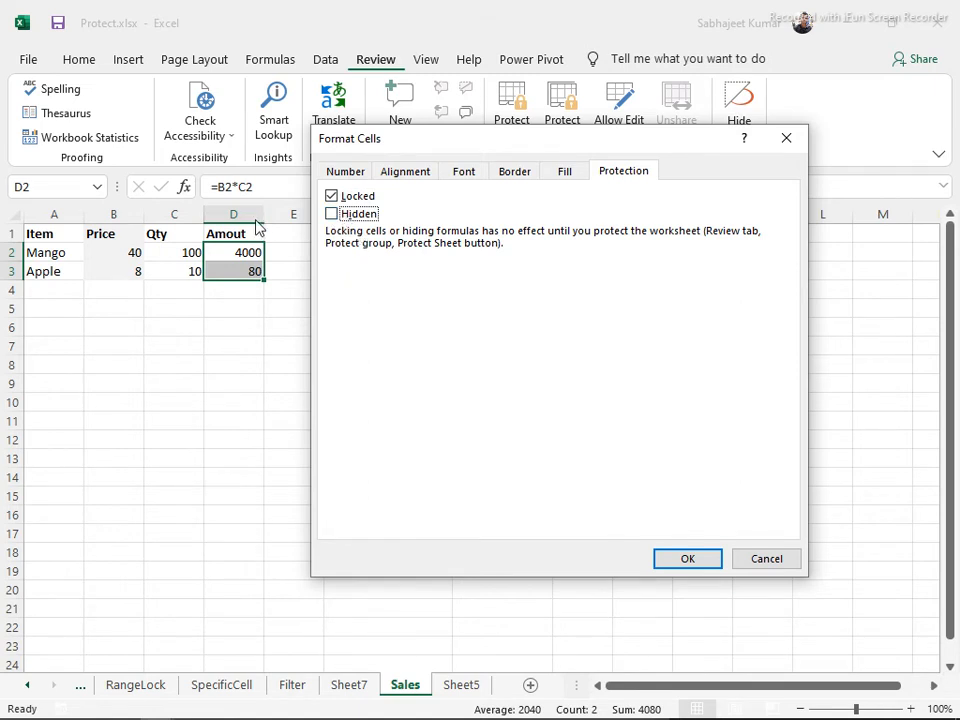
left_click(334, 217)
left_click(699, 561)
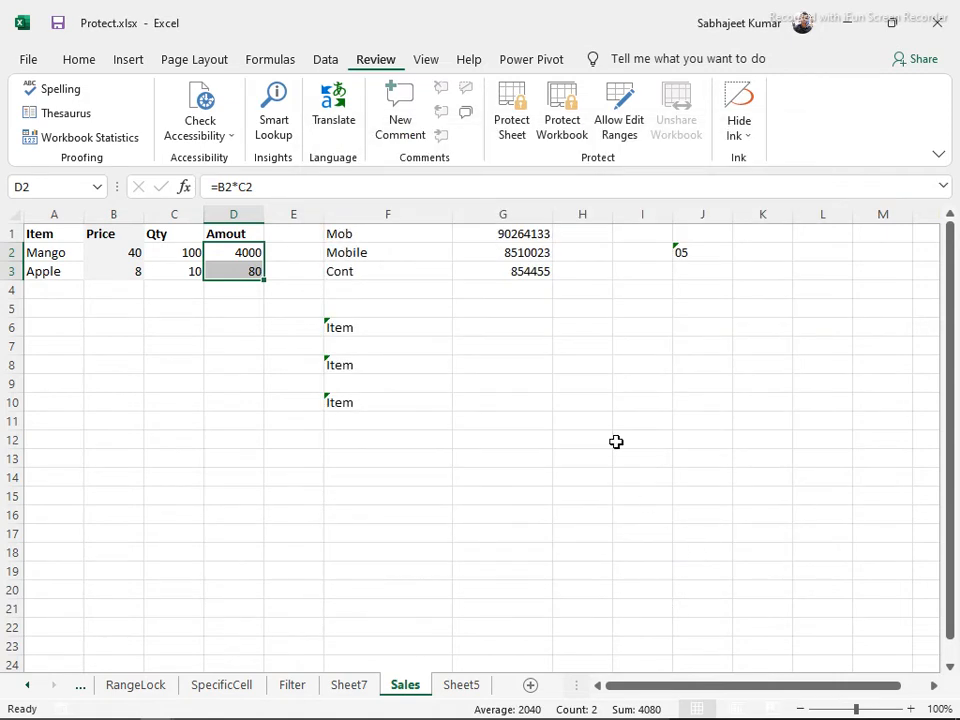
Protect the Sales sheet and confirm an edit attempt is blocked
left_click(511, 110)
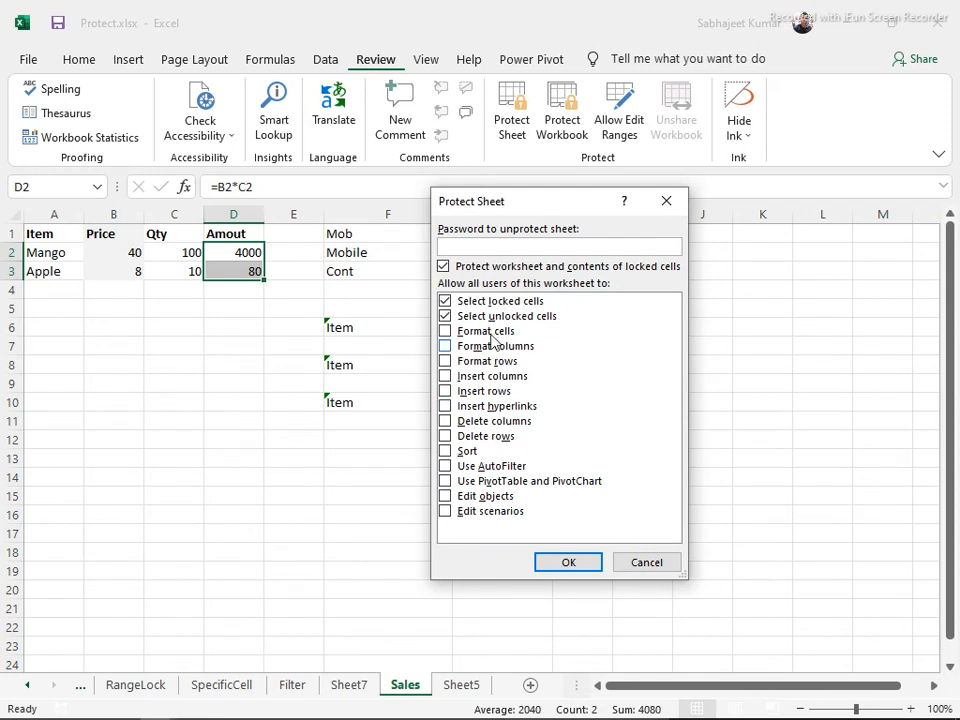
left_click(562, 562)
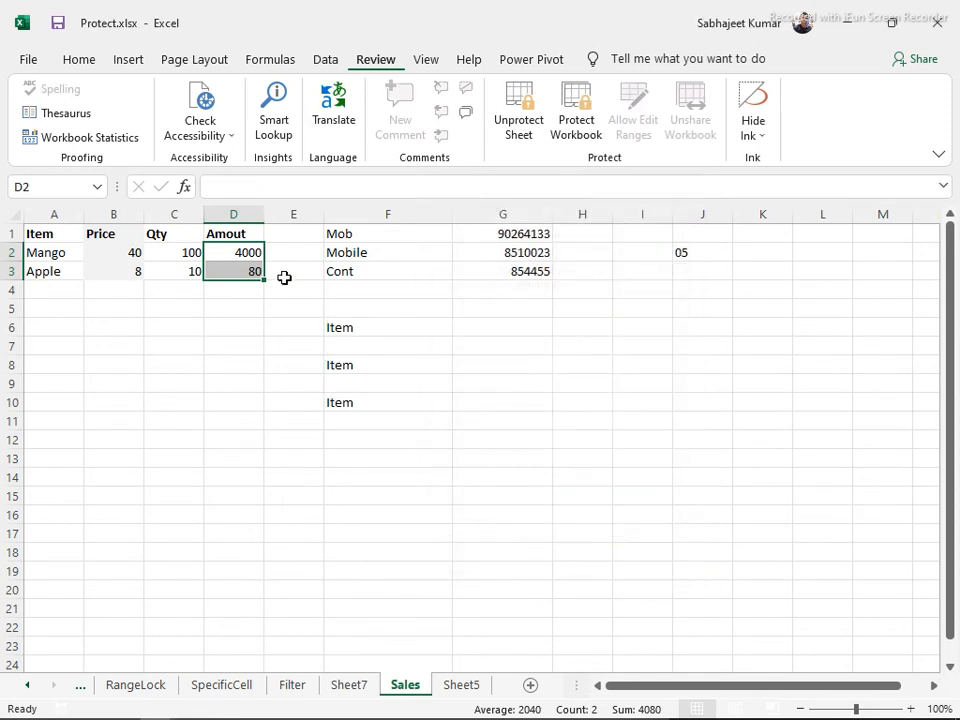
left_click(243, 190)
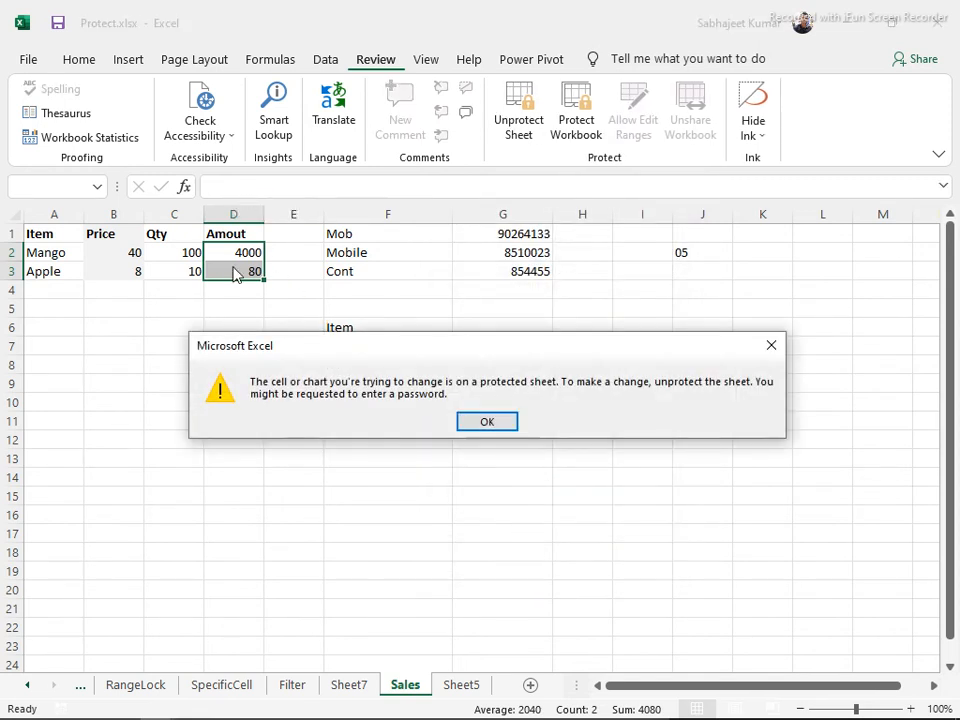
left_click(486, 424)
Click through the Qty, Price and Amount cells to check the protected behaviour
left_click(170, 266)
left_click(193, 257)
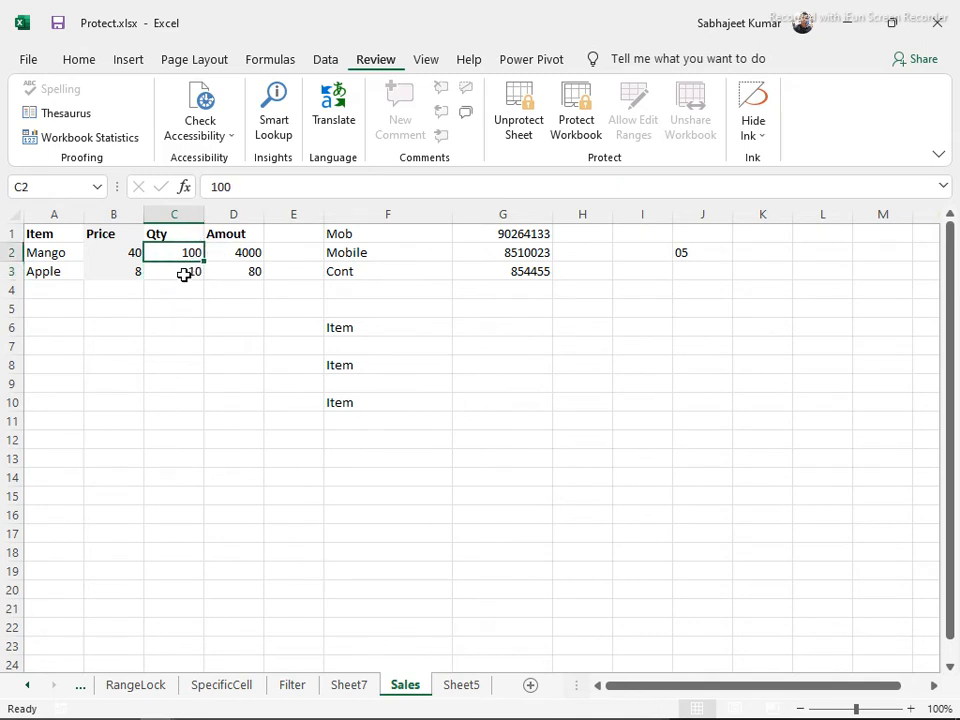
left_click(184, 273)
left_click_drag(244, 187, 205, 180)
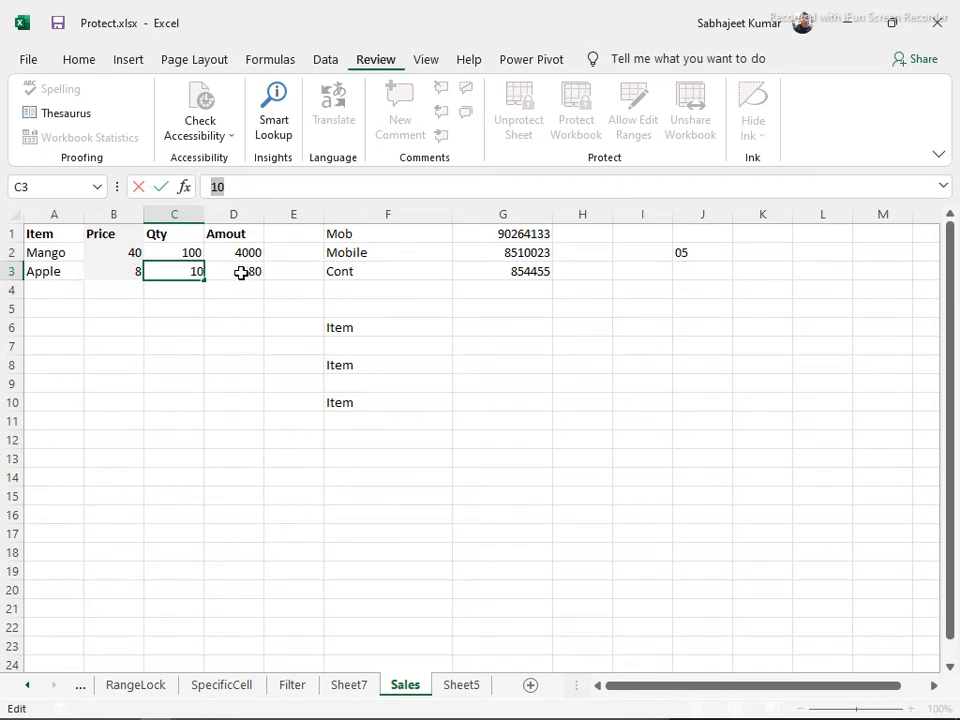
left_click(241, 273)
left_click(235, 252)
left_click(231, 271)
left_click(235, 250)
left_click_drag(235, 250, 236, 321)
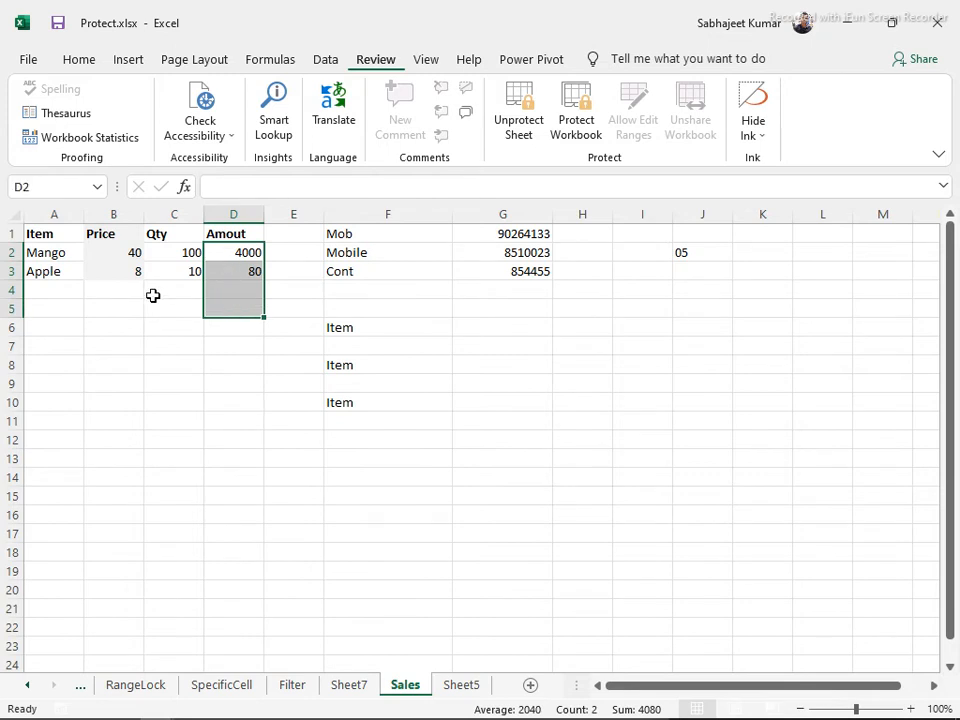
left_click(169, 268)
left_click(126, 257)
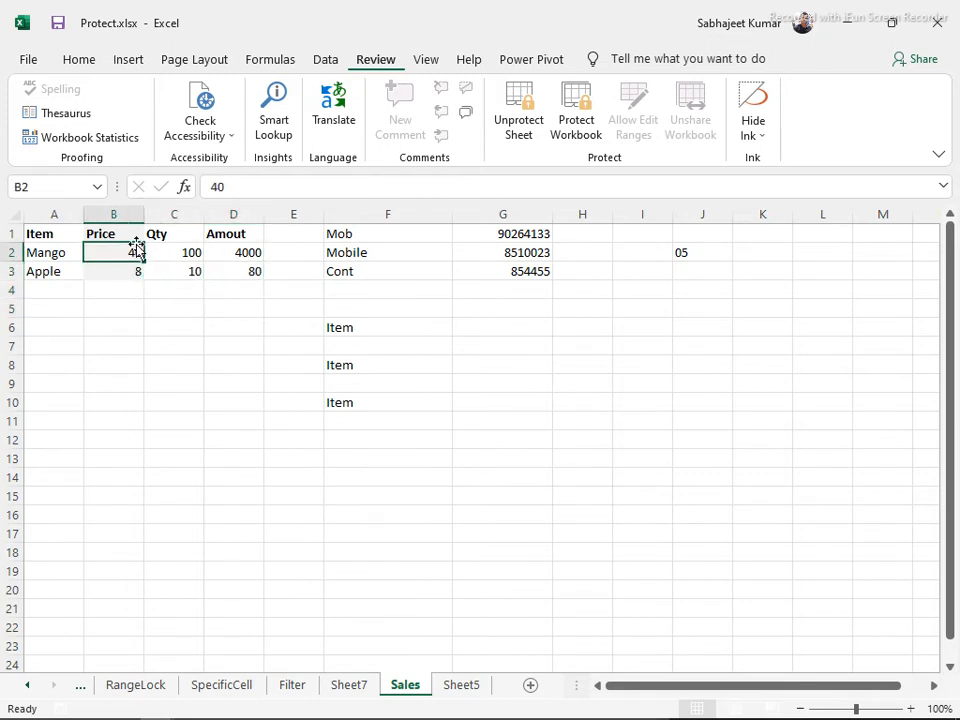
left_click(228, 252)
left_click(240, 268)
Copy D2:D16 into H3, undo the paste, and reselect D2:D3
left_click_drag(240, 246, 218, 476)
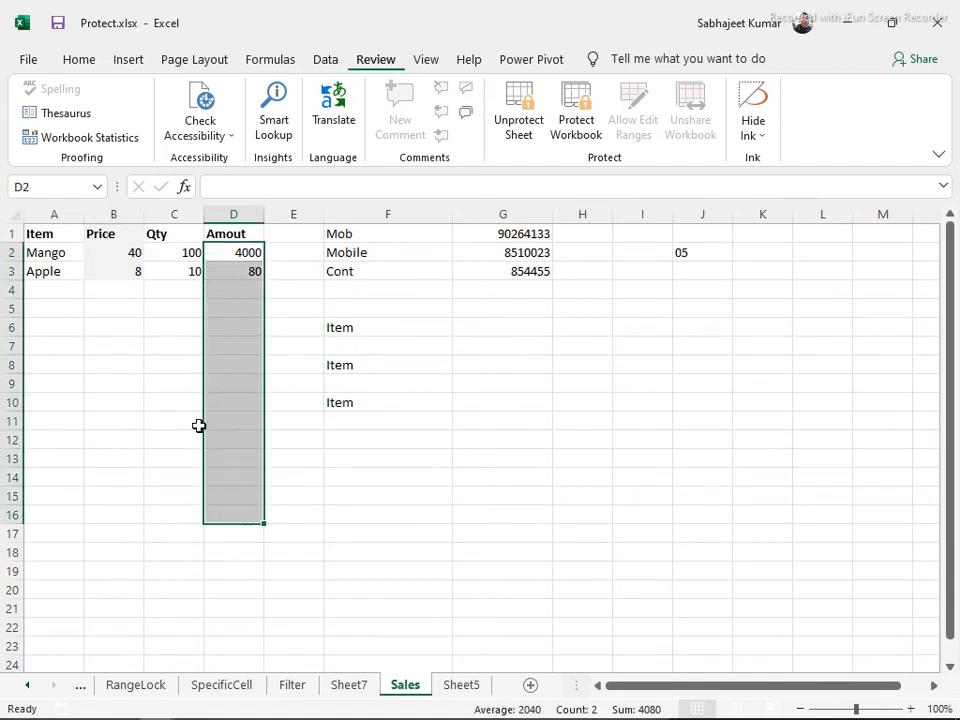
key("ctrl+c")
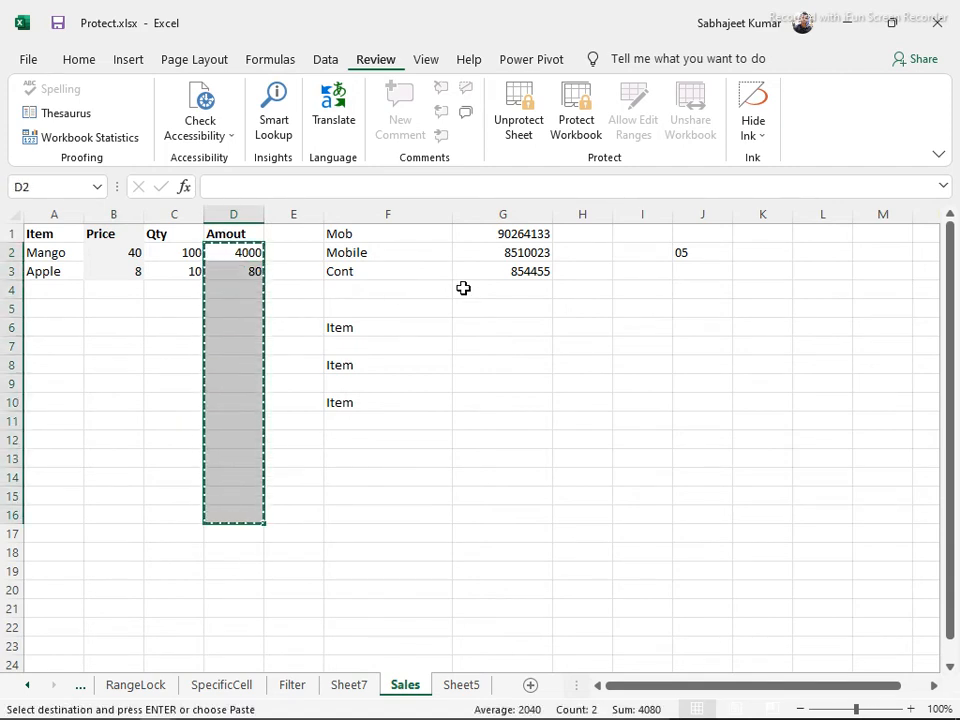
left_click(589, 271)
key("ctrl+v")
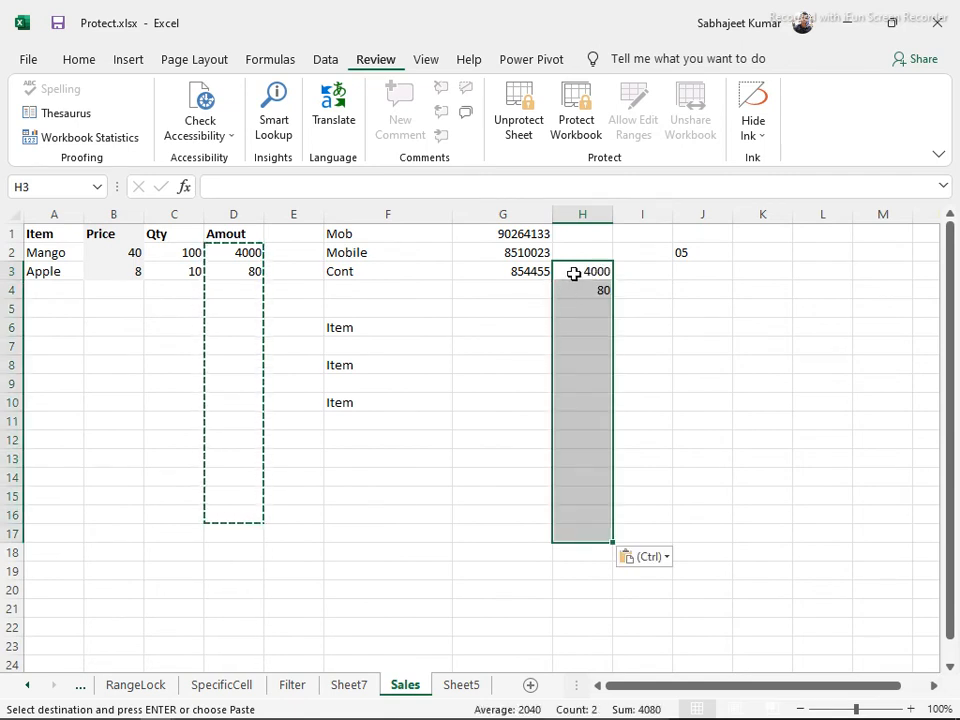
key("ctrl+z")
left_click_drag(234, 254, 238, 499)
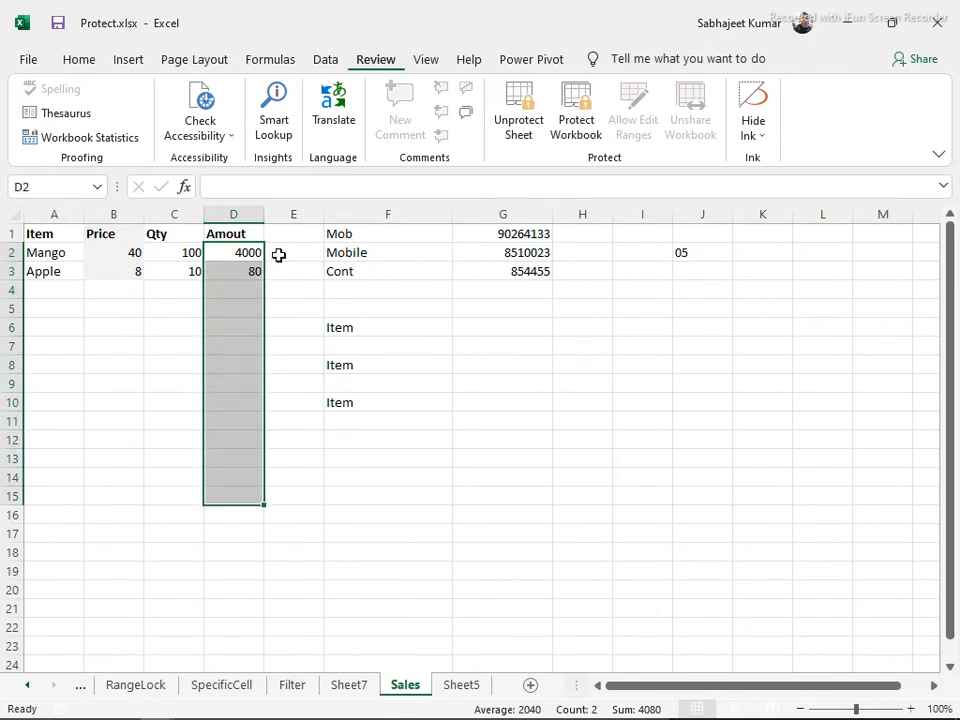
mouse_move(229, 255)
left_mouse_down()
mouse_move(234, 294)
mouse_move(234, 272)
left_mouse_up()
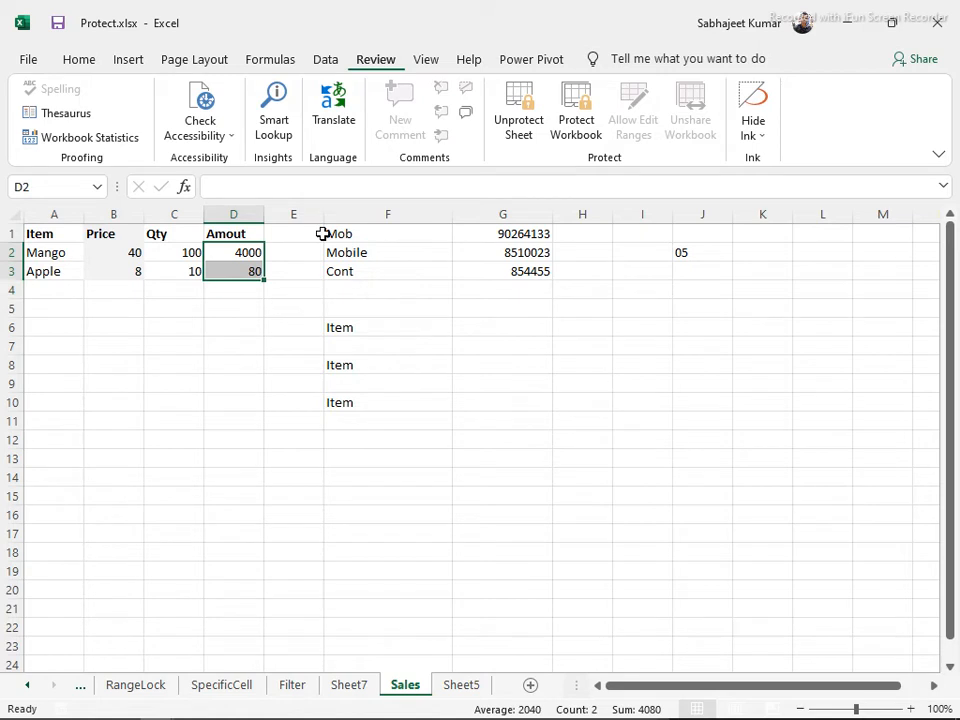
Unprotect, then re-protect the Sales sheet with 'Select locked cells' turned off
left_click(519, 116)
left_click(512, 112)
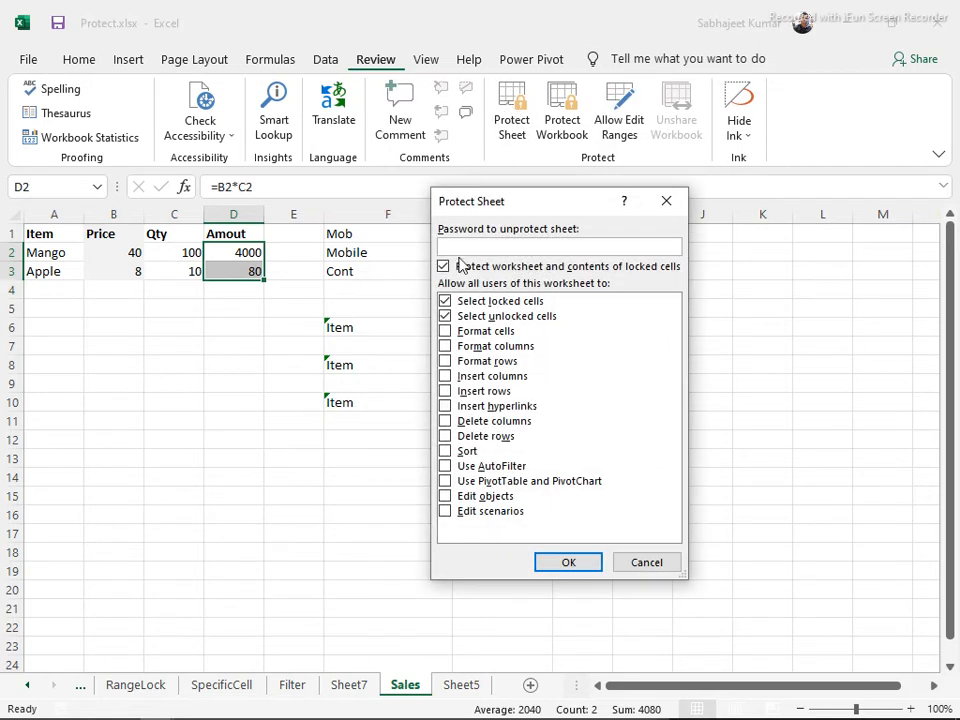
left_click(446, 302)
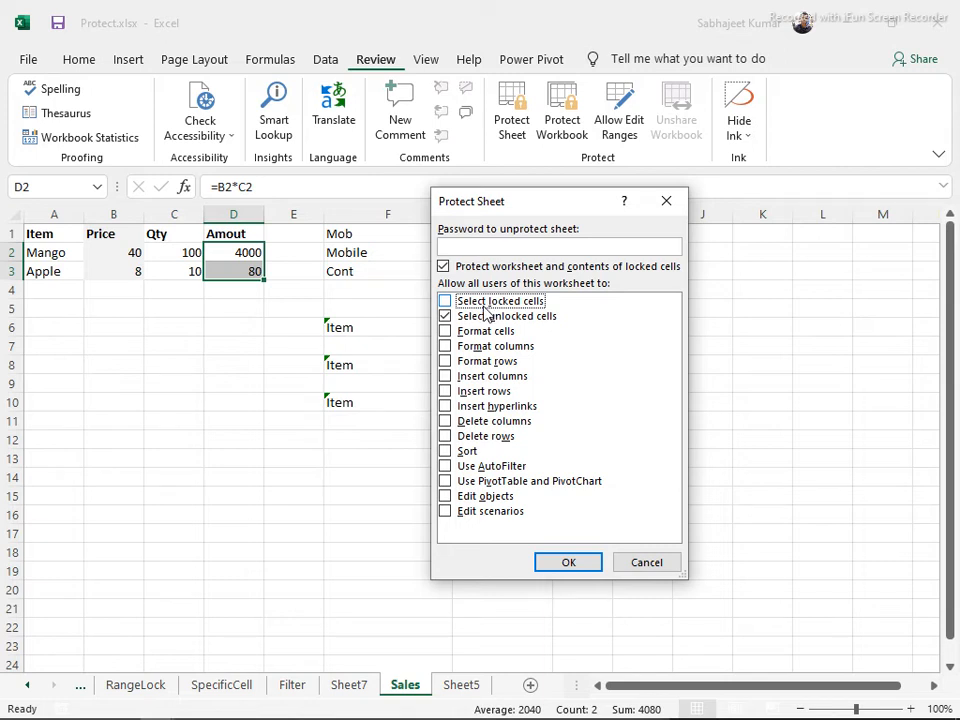
left_click(558, 563)
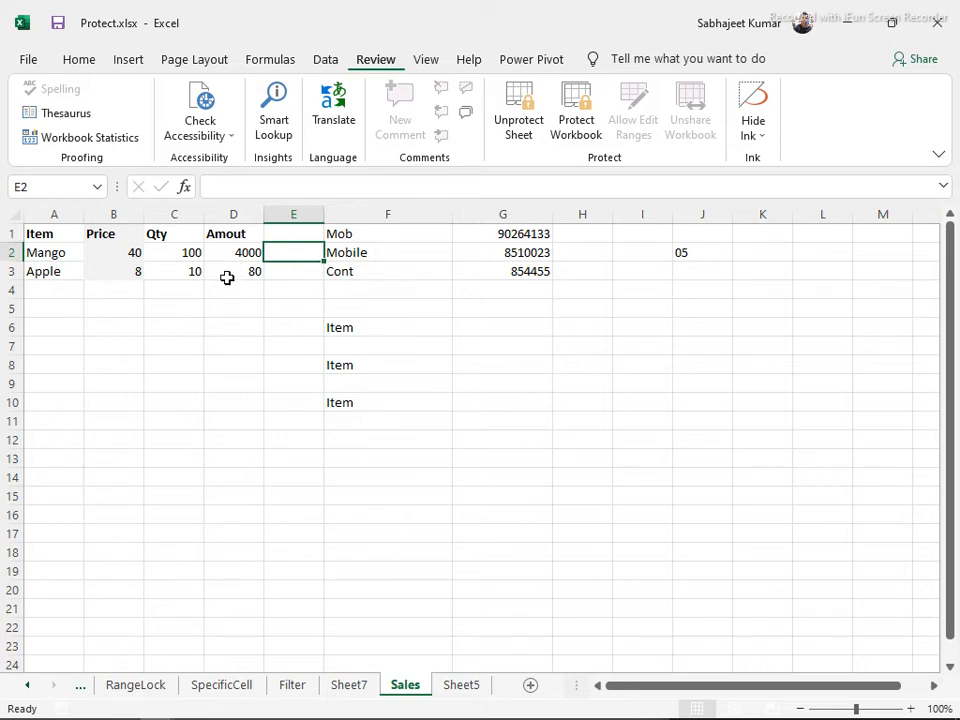
Copy the Qty cells C2:C4 and paste them into D9
left_click_drag(178, 253, 192, 287)
key("ctrl+c")
left_click(215, 380)
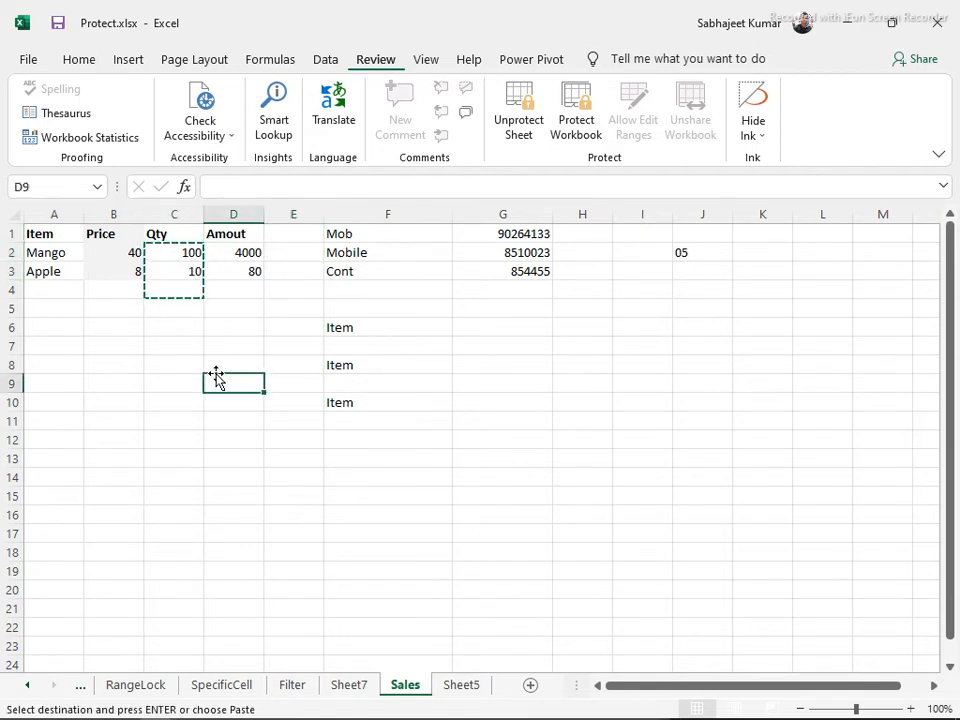
key("ctrl+v")
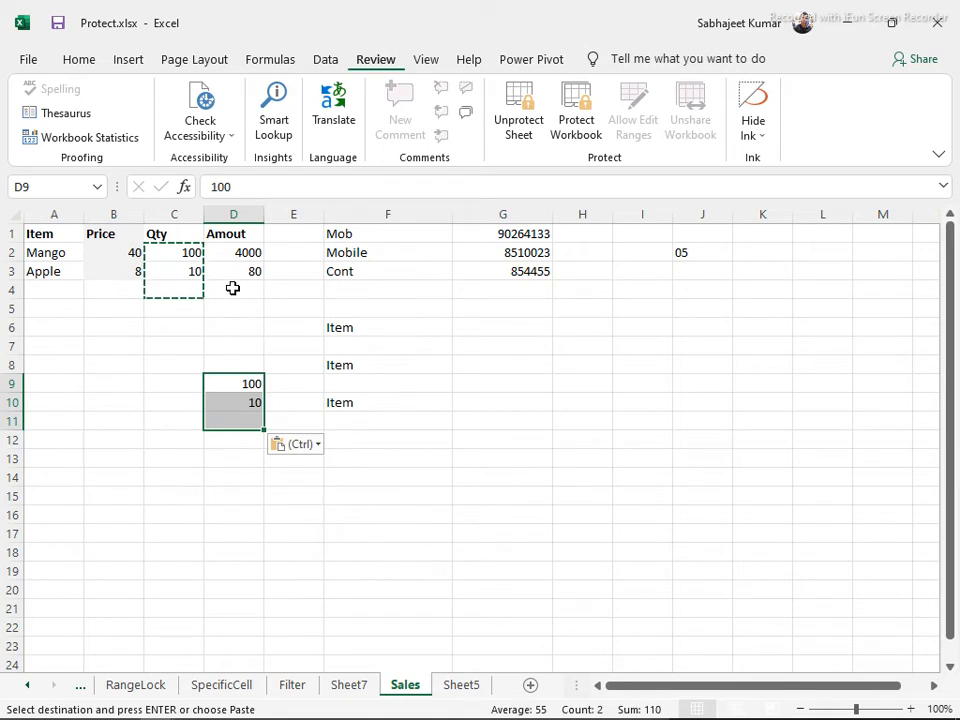
Change Mango's Qty in C2 to 5 and select the pasted values D9:D10
left_click(178, 254)
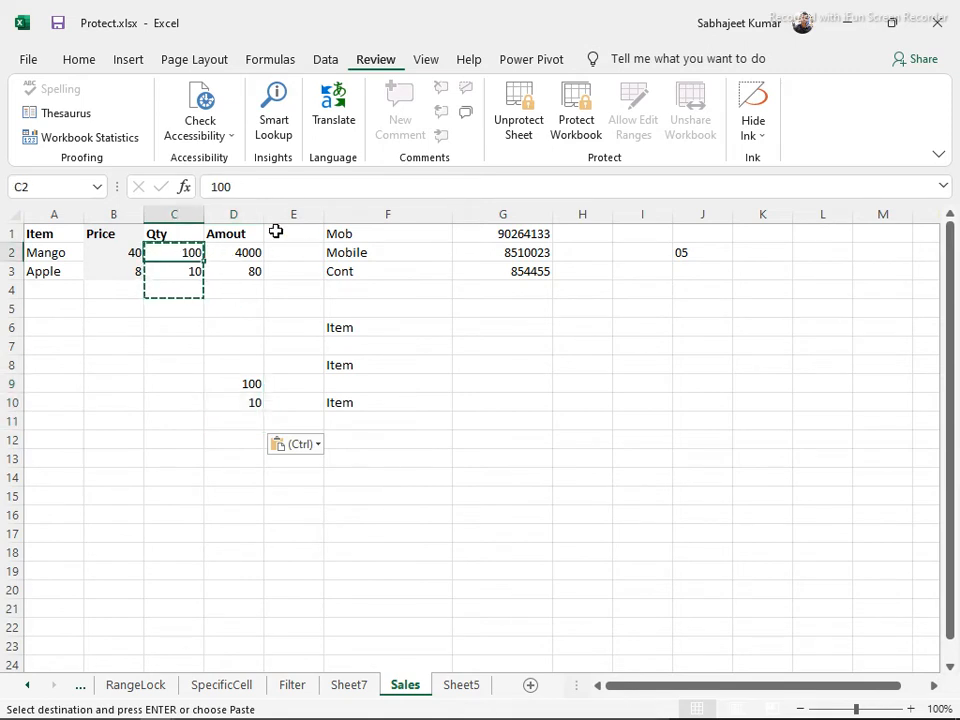
type("5")
key("Return")
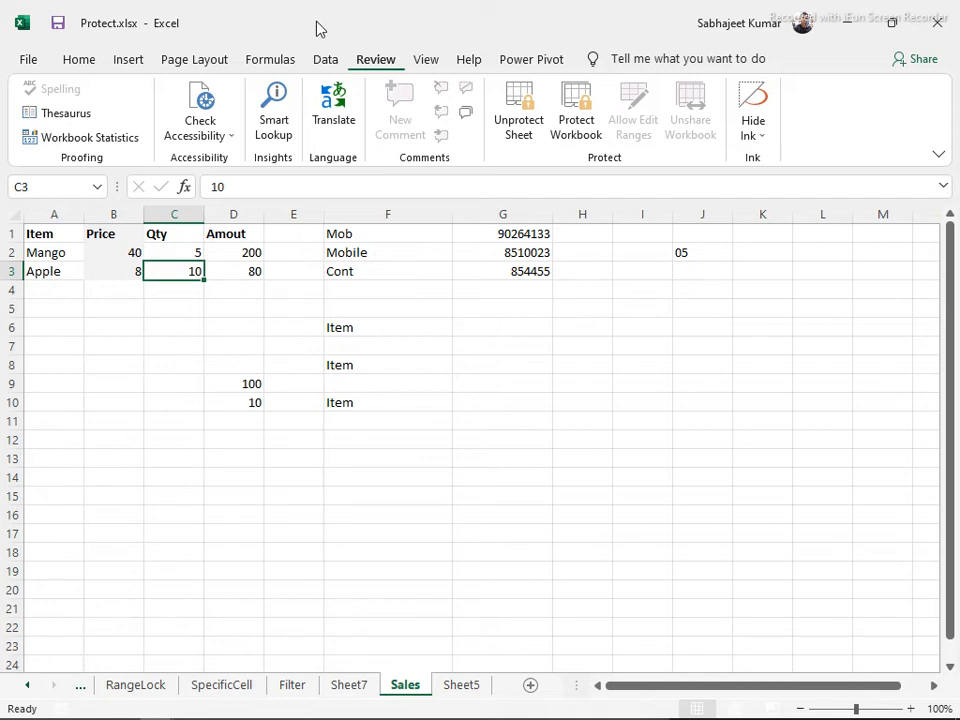
left_click_drag(254, 378, 255, 401)
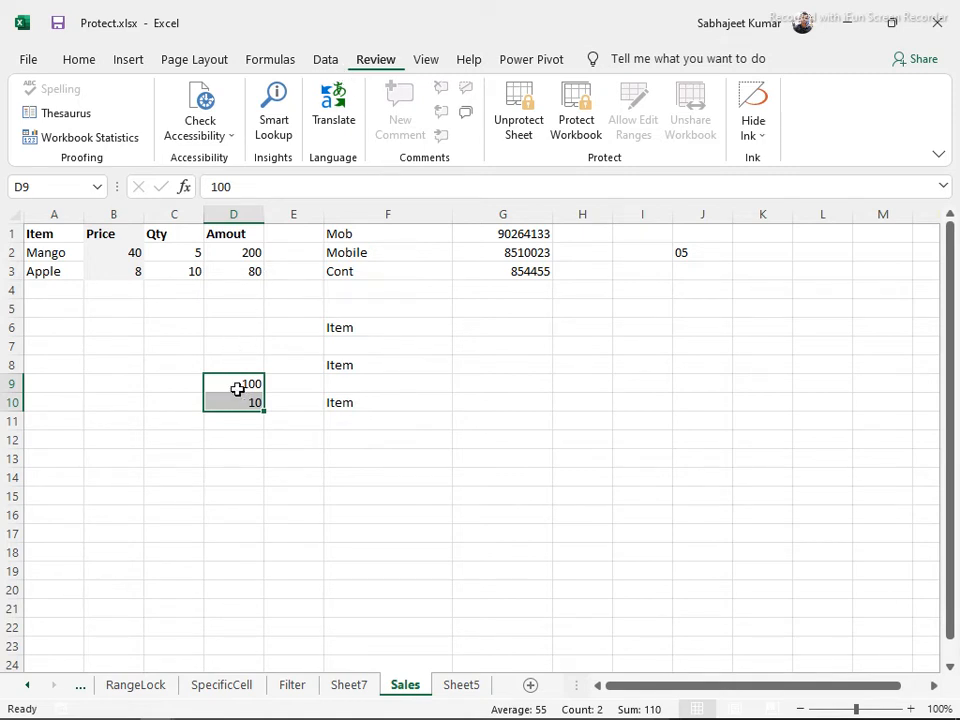
left_click(333, 62)
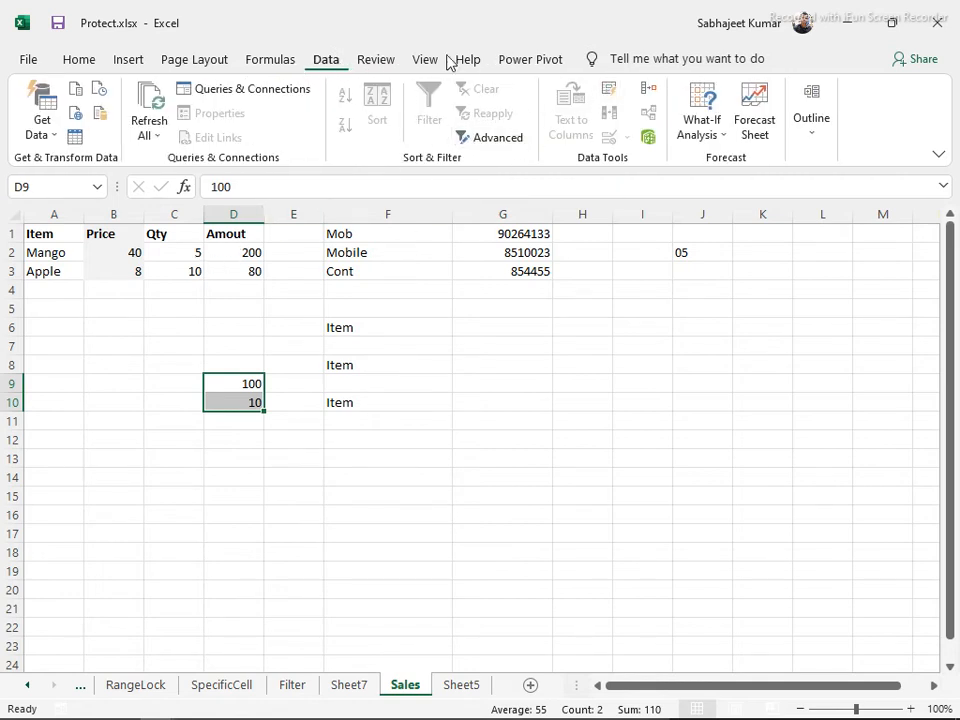
Open the Data Validation dialog for D9:D10 with Allow left at Any value
left_click(370, 62)
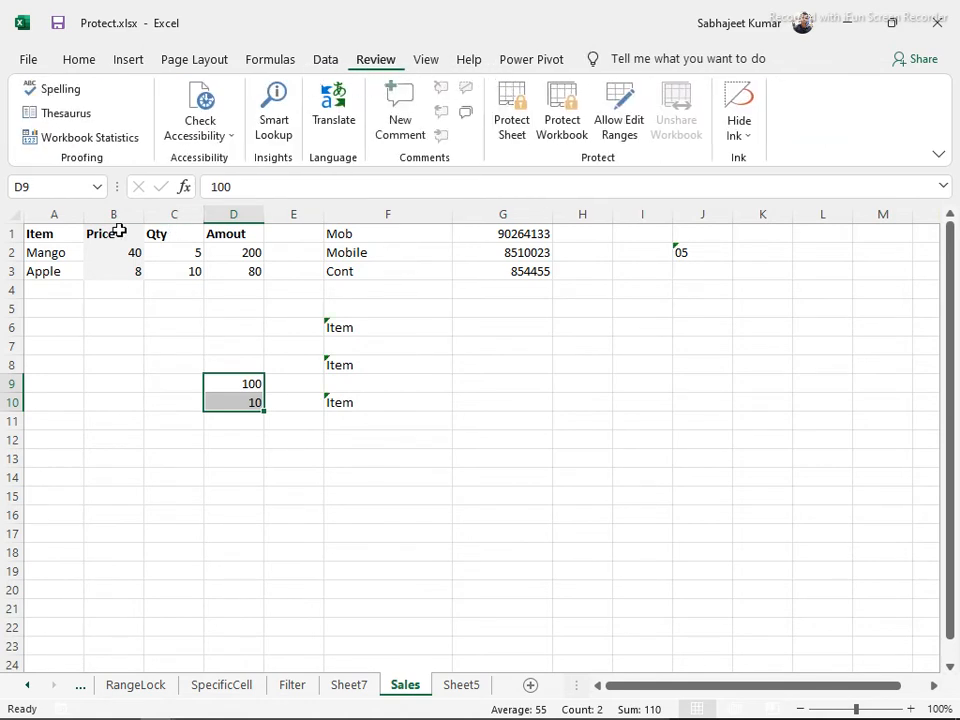
left_click(328, 62)
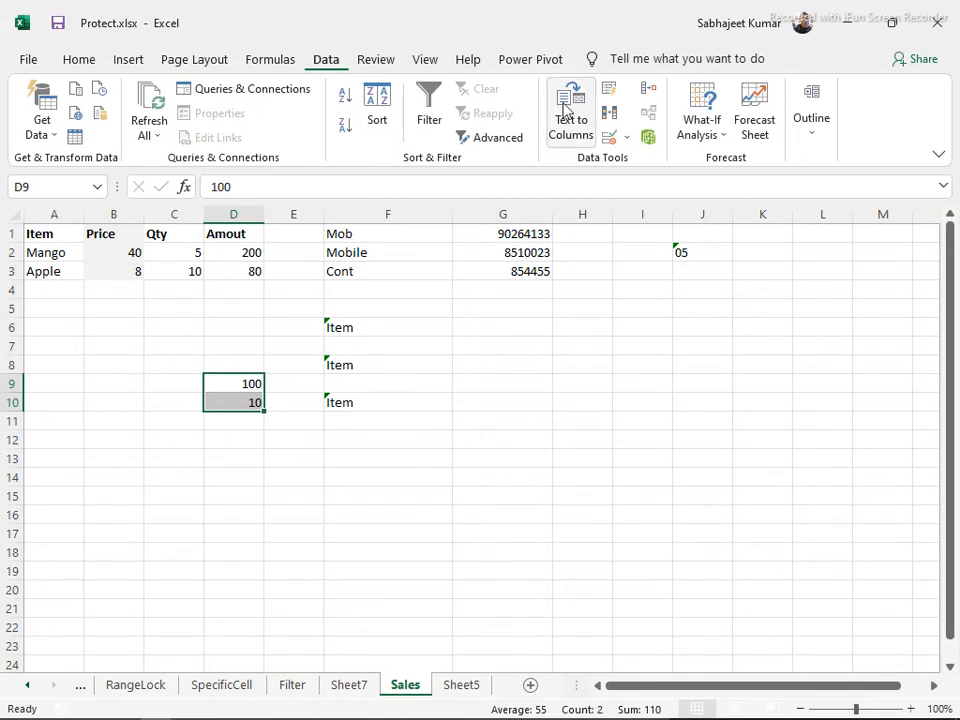
left_click(627, 139)
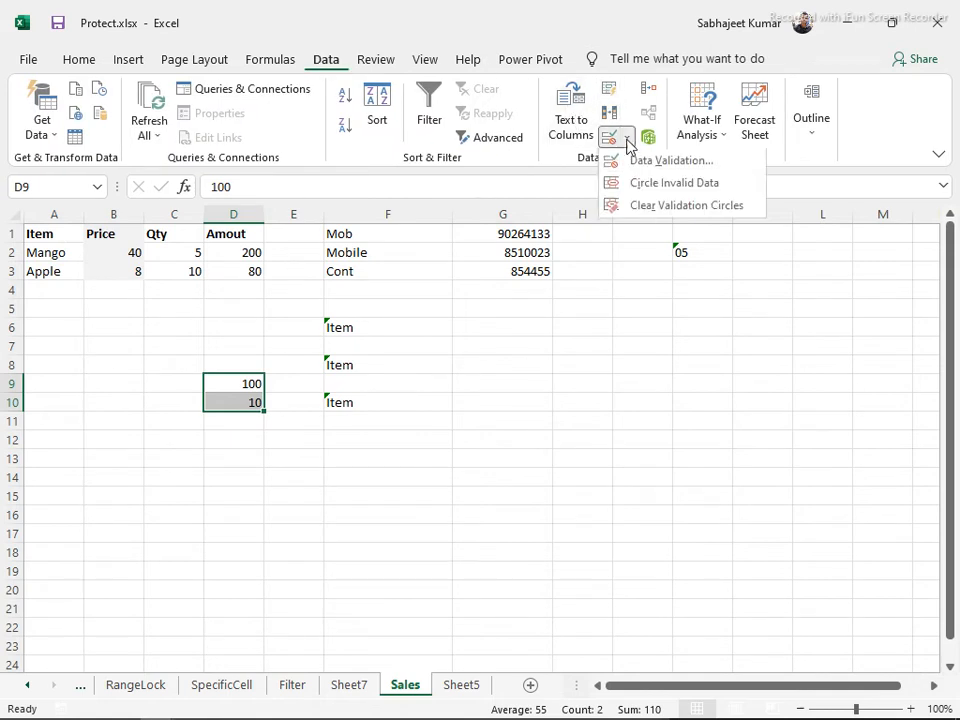
left_click(638, 157)
left_click_drag(508, 224, 541, 198)
left_click(568, 285)
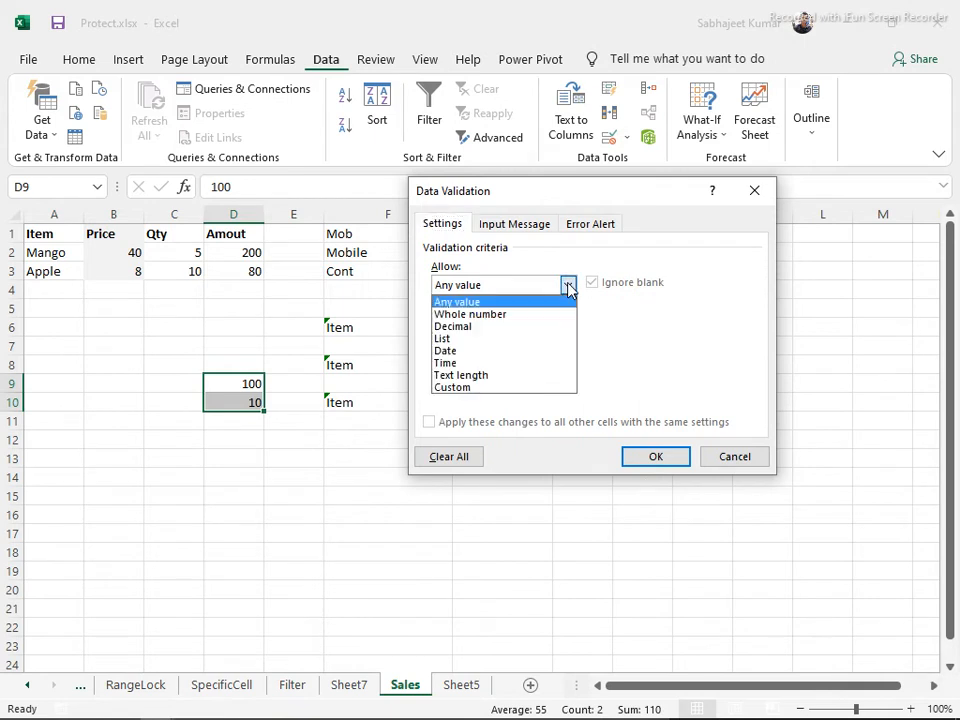
left_click(557, 199)
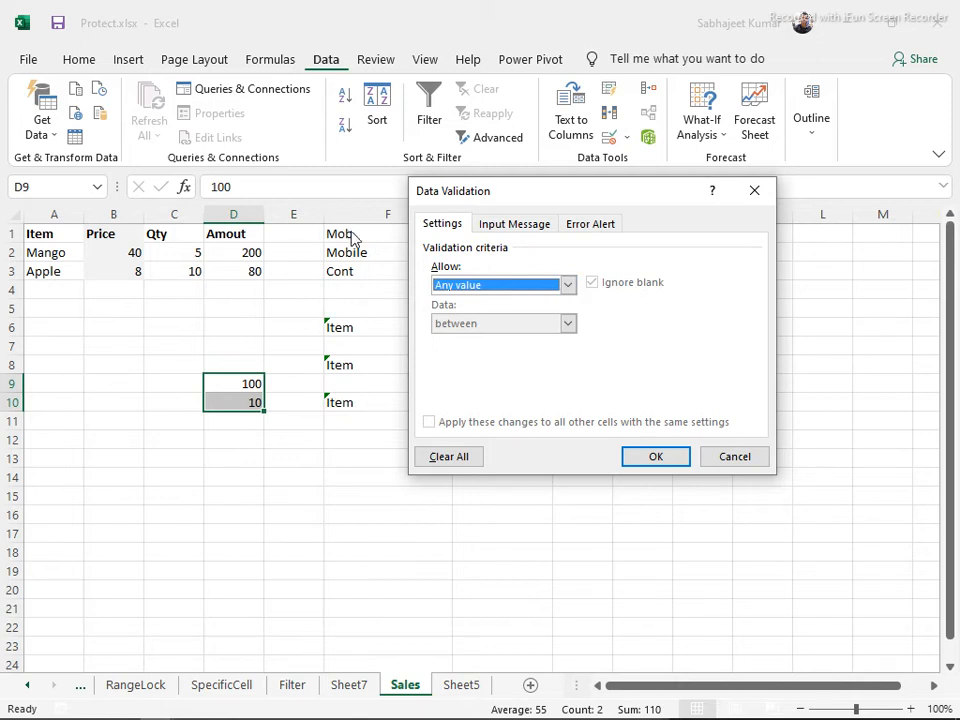
Set D9:D10 validation to Whole number with the between condition, then close the dialog
left_click(567, 290)
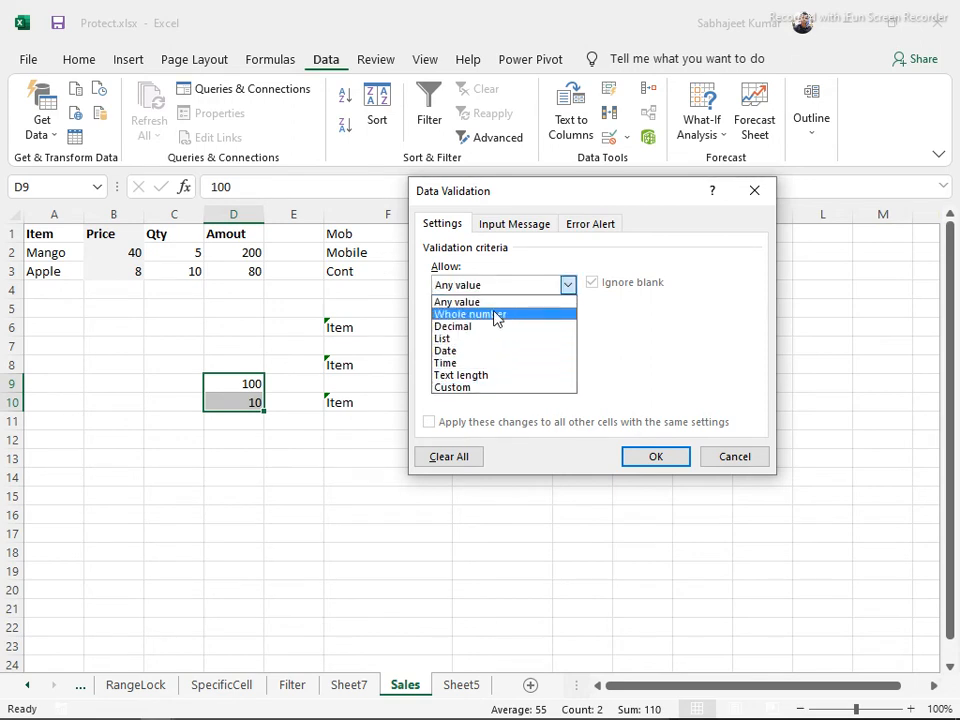
left_click(497, 315)
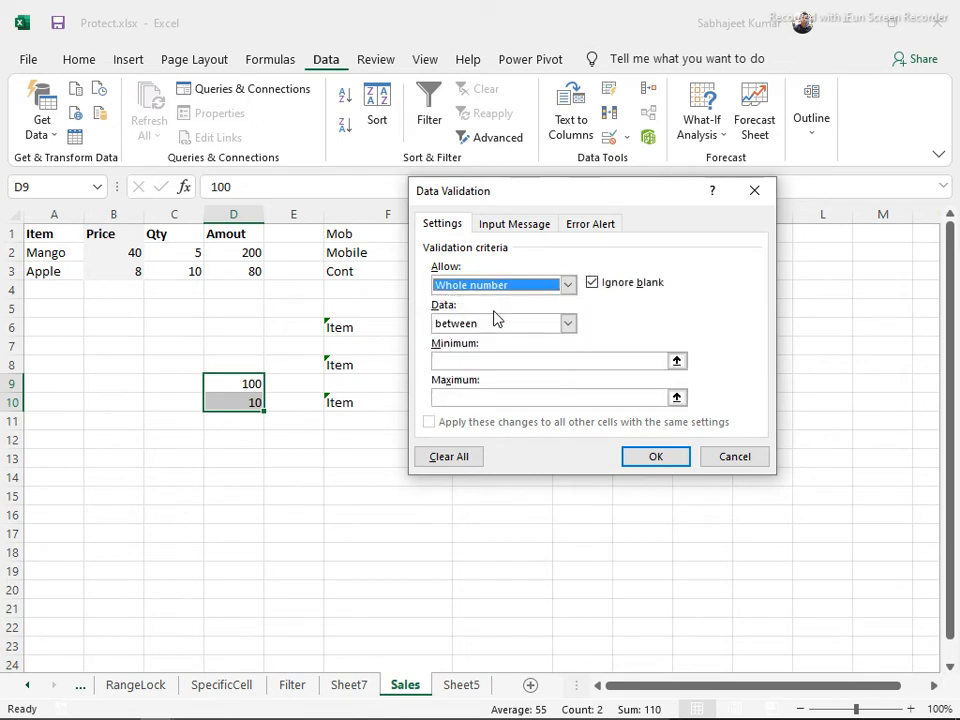
left_click(567, 325)
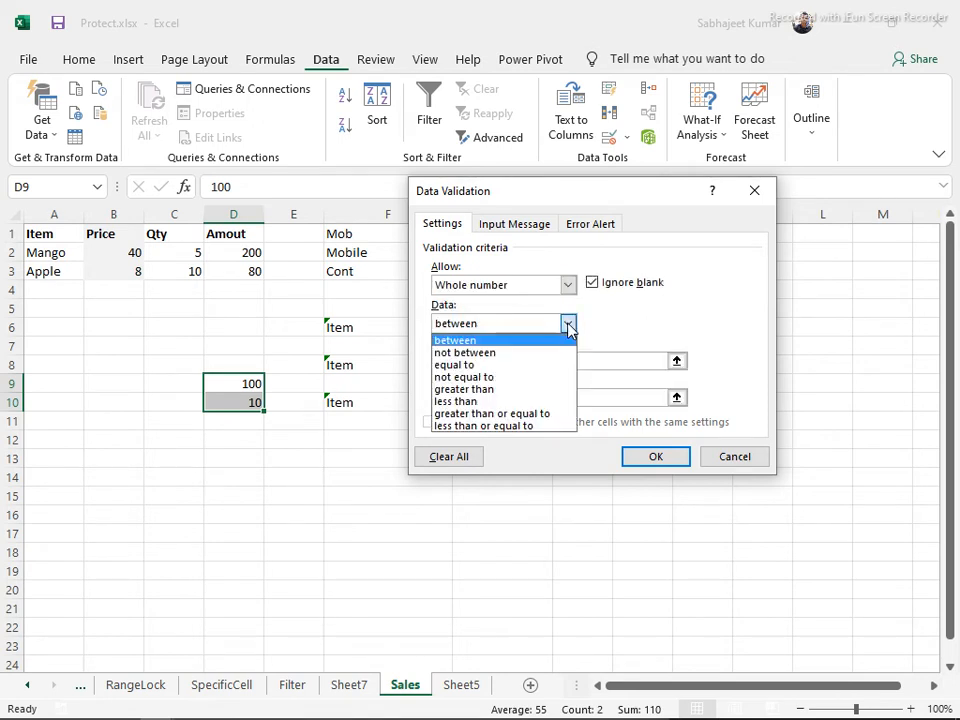
left_click(307, 388)
left_click(634, 455)
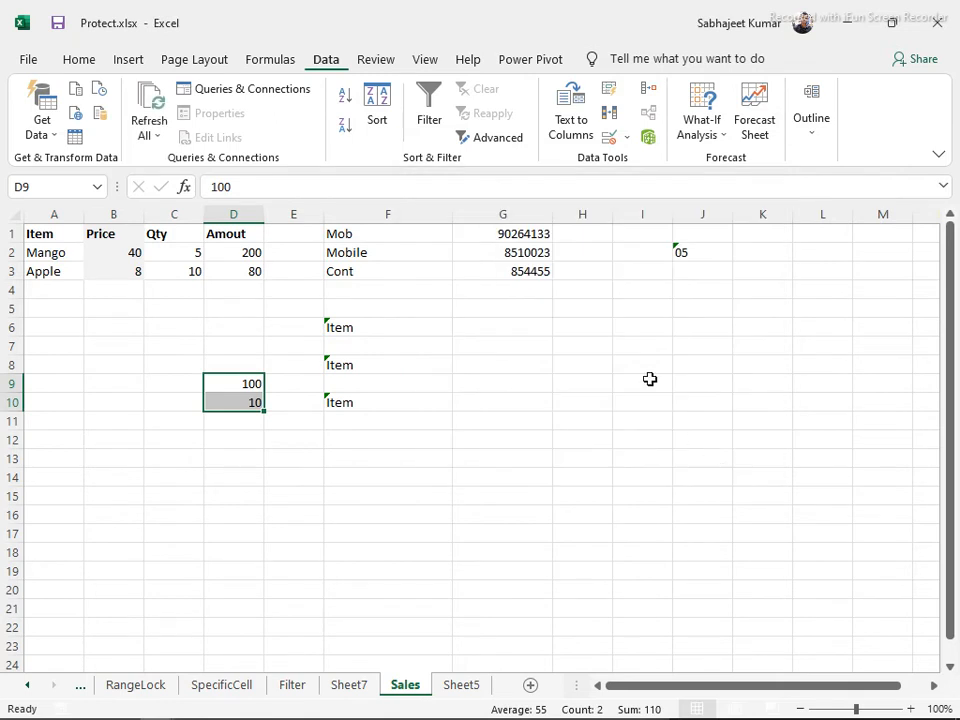
Give H1:H3 a Text length validation rule between 5 and 10 characters
left_click_drag(576, 236, 588, 264)
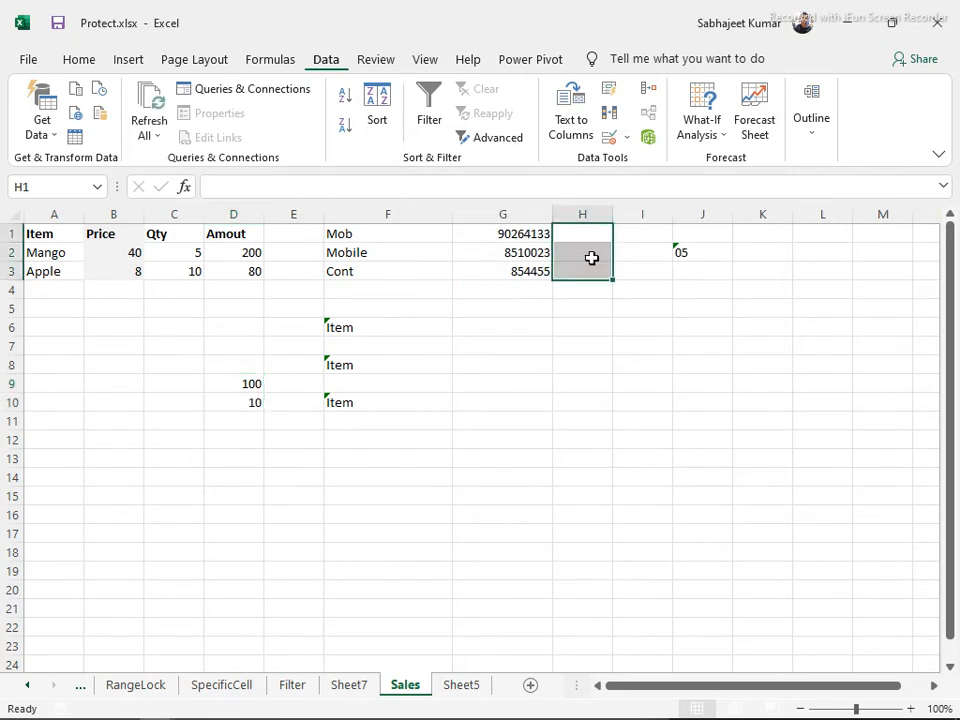
left_click(630, 138)
left_click(638, 161)
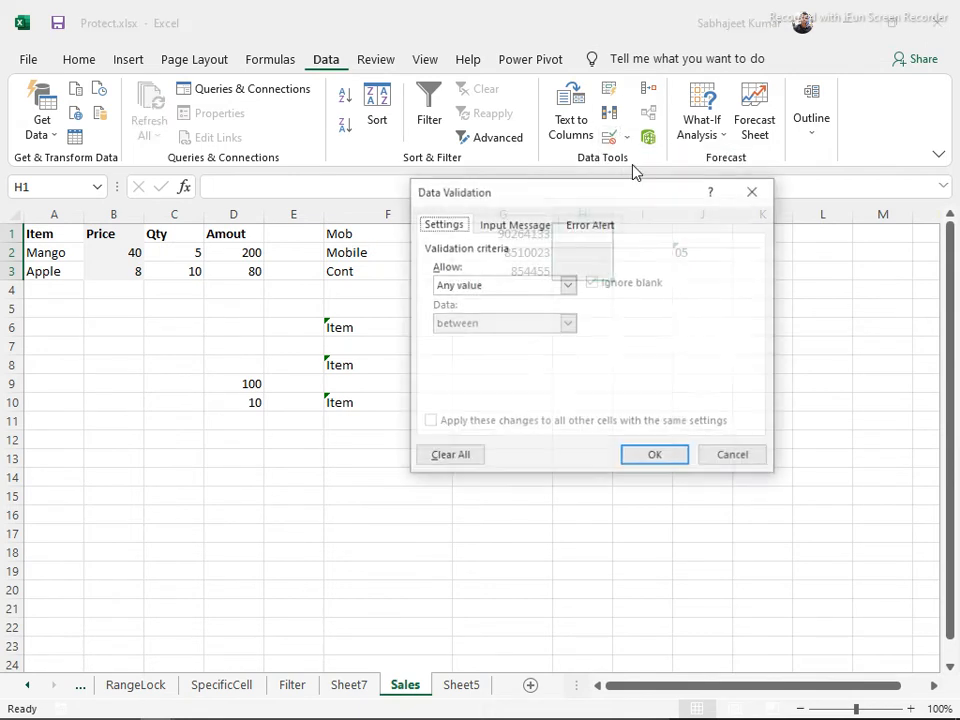
left_click(568, 285)
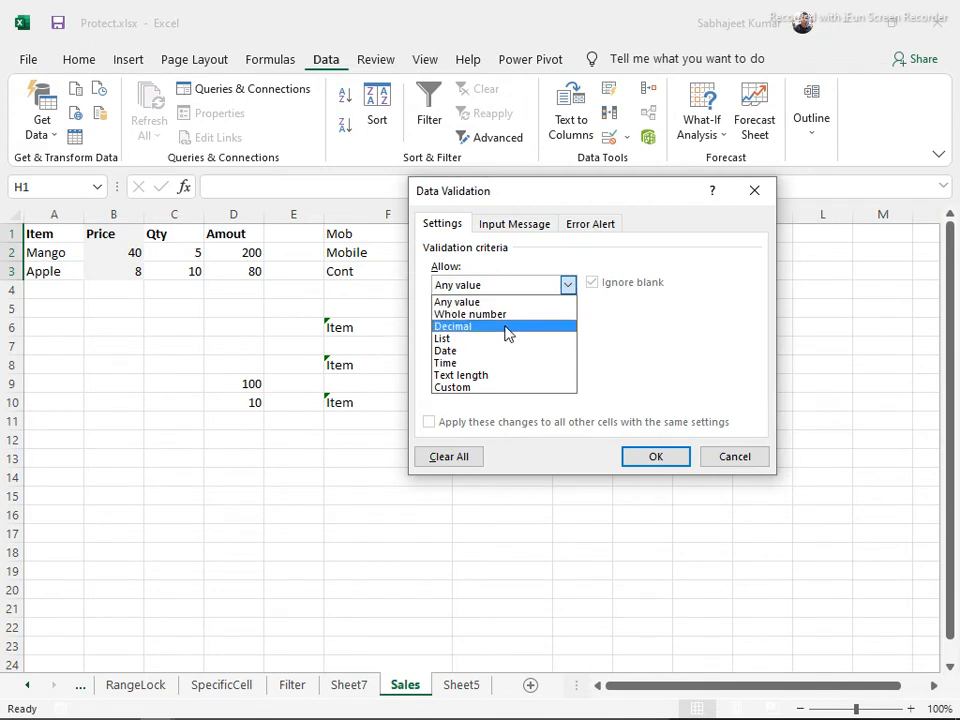
left_click(512, 375)
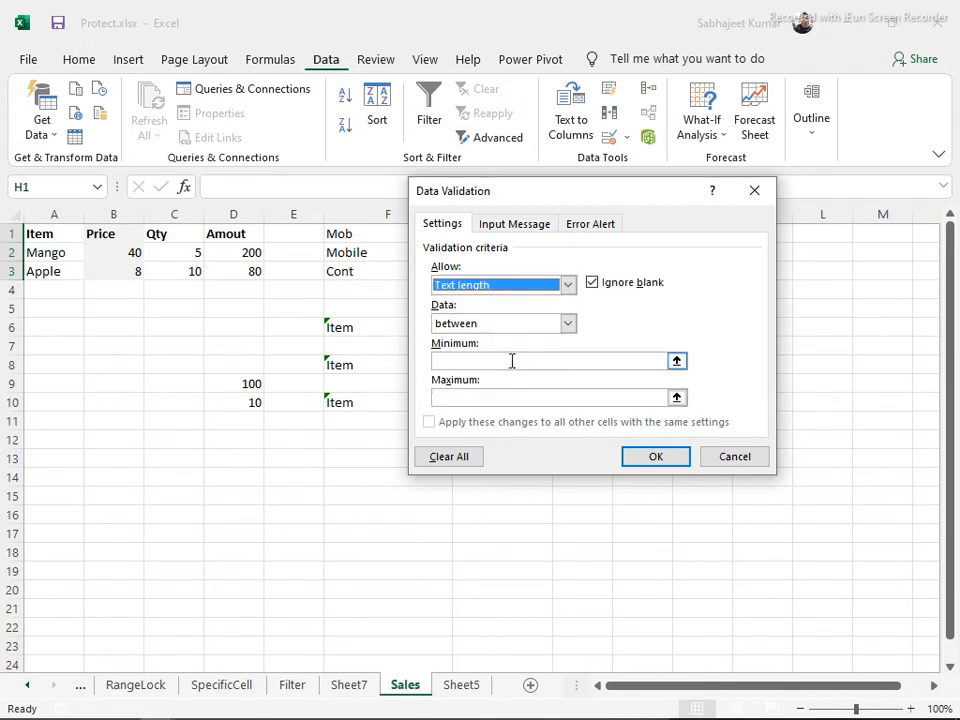
left_click(514, 361)
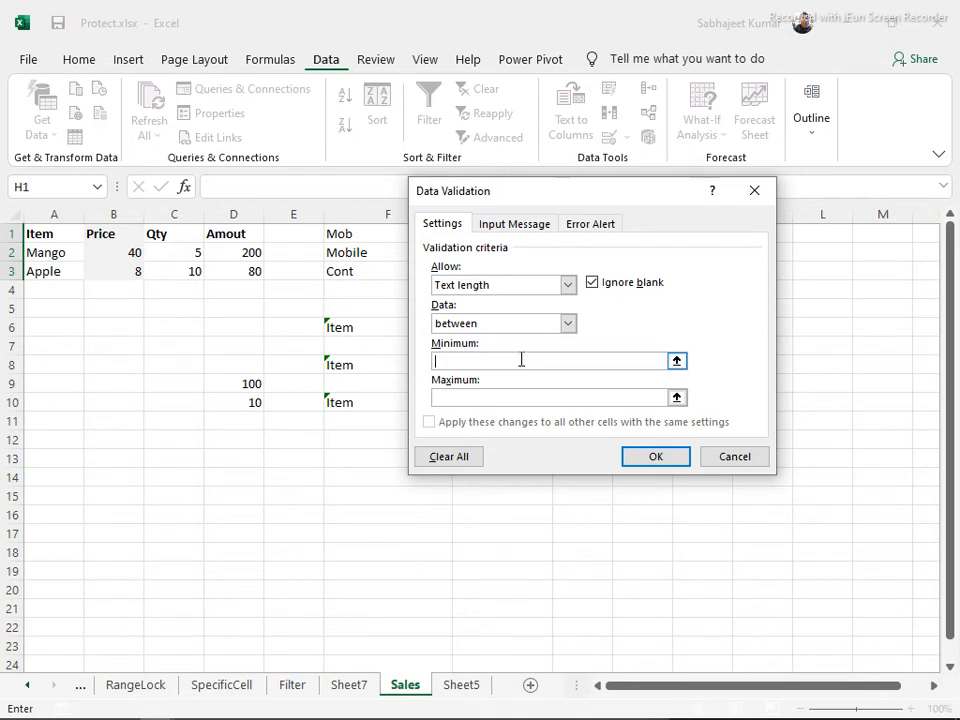
type("5")
left_click(566, 397)
type("10")
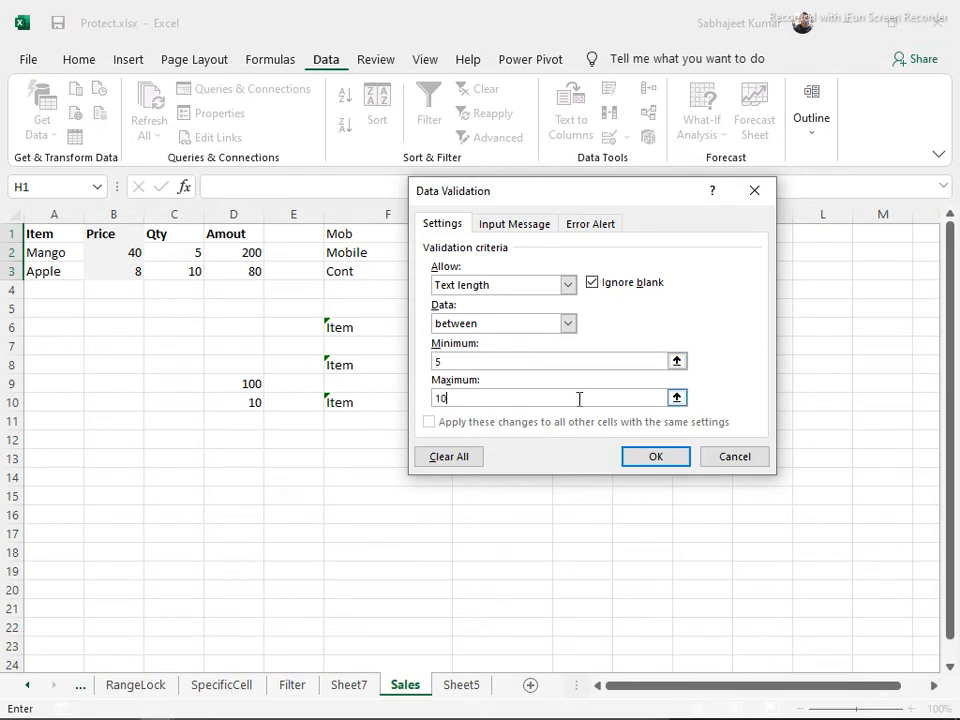
left_click(655, 456)
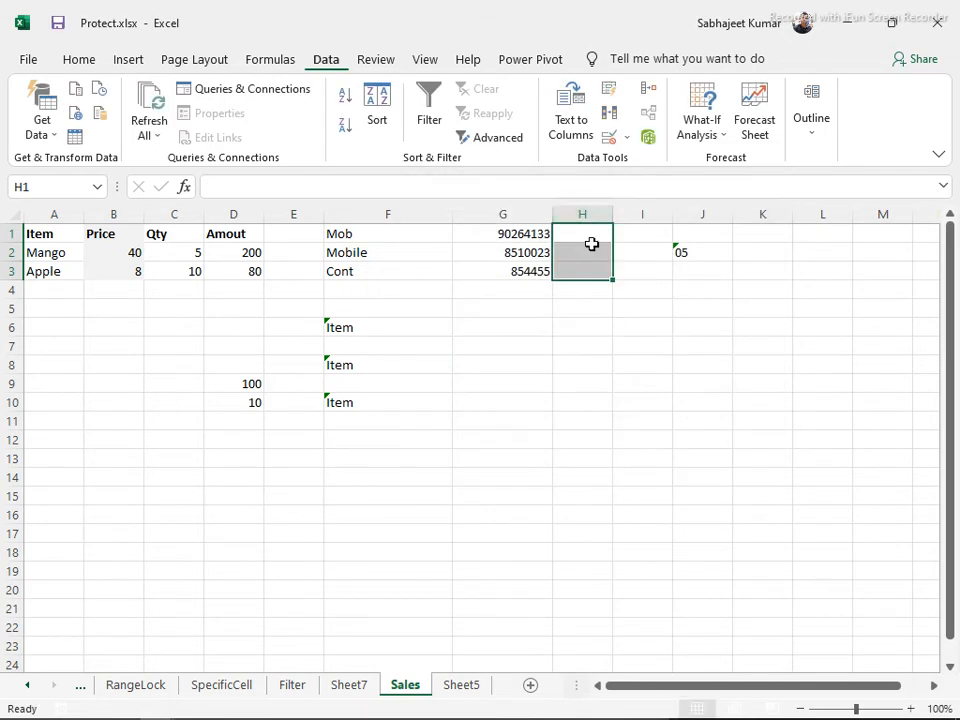
Test H2 with 'fda', which is rejected, then enter a valid five-letter word
left_click(578, 250)
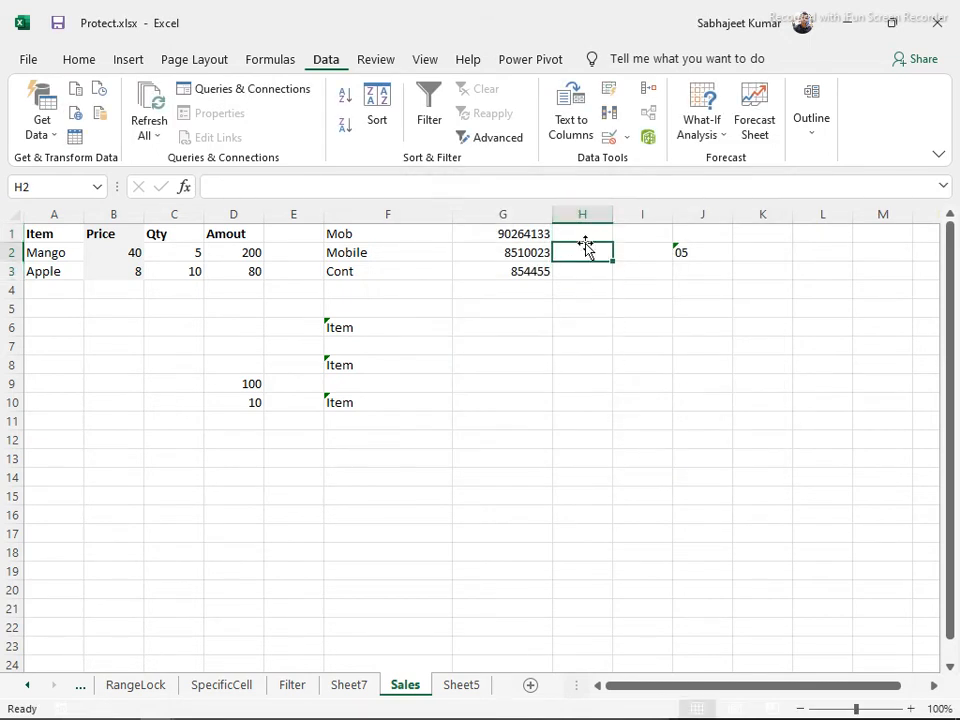
type("fda")
key("Return")
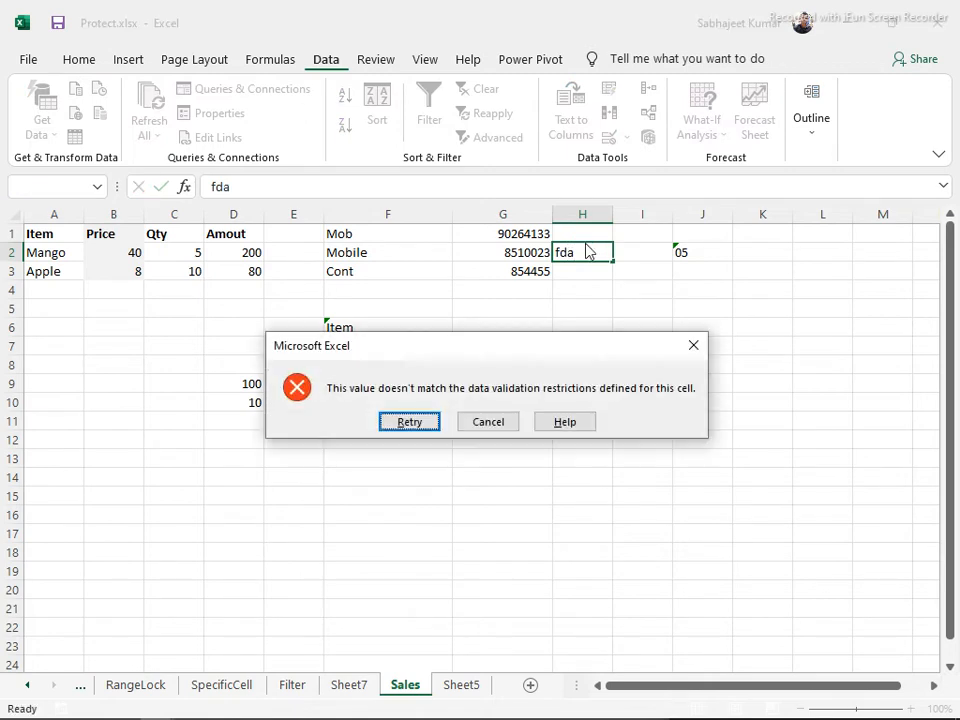
key("Escape")
type("kumar")
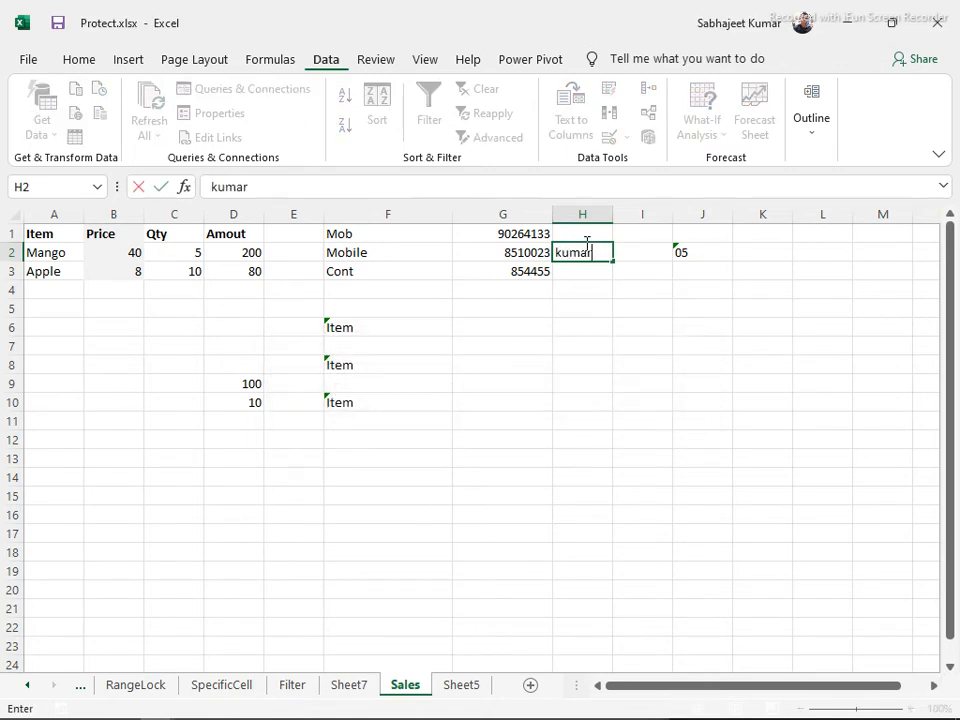
key("Return")
Make the H2 entry bold with yellow fill, then reselect H1:H3
left_click(585, 247)
key("ctrl+b")
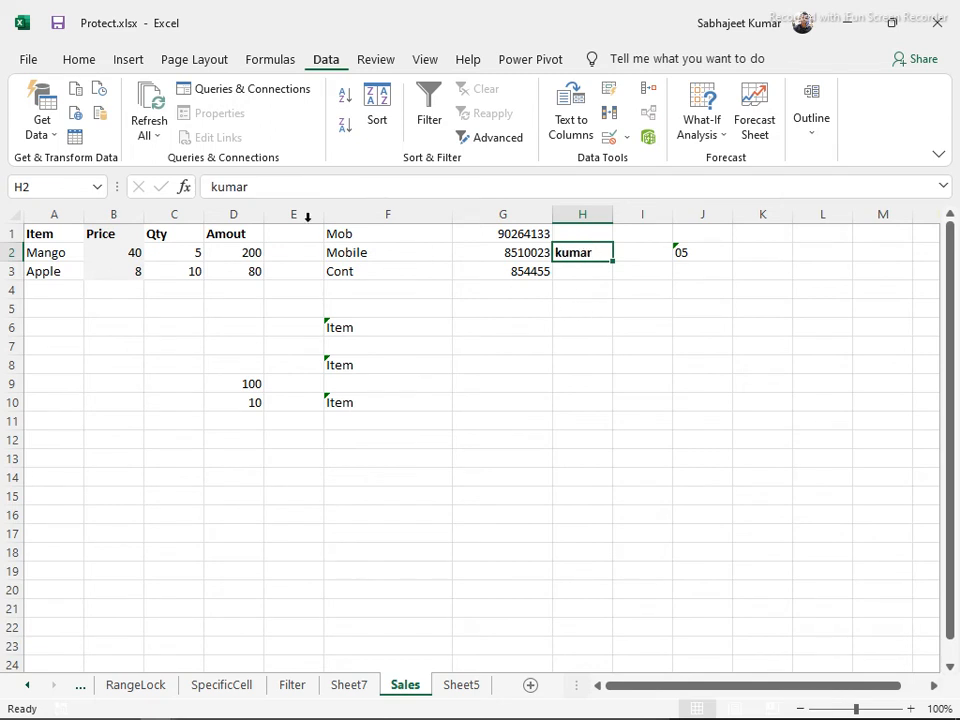
left_click(88, 61)
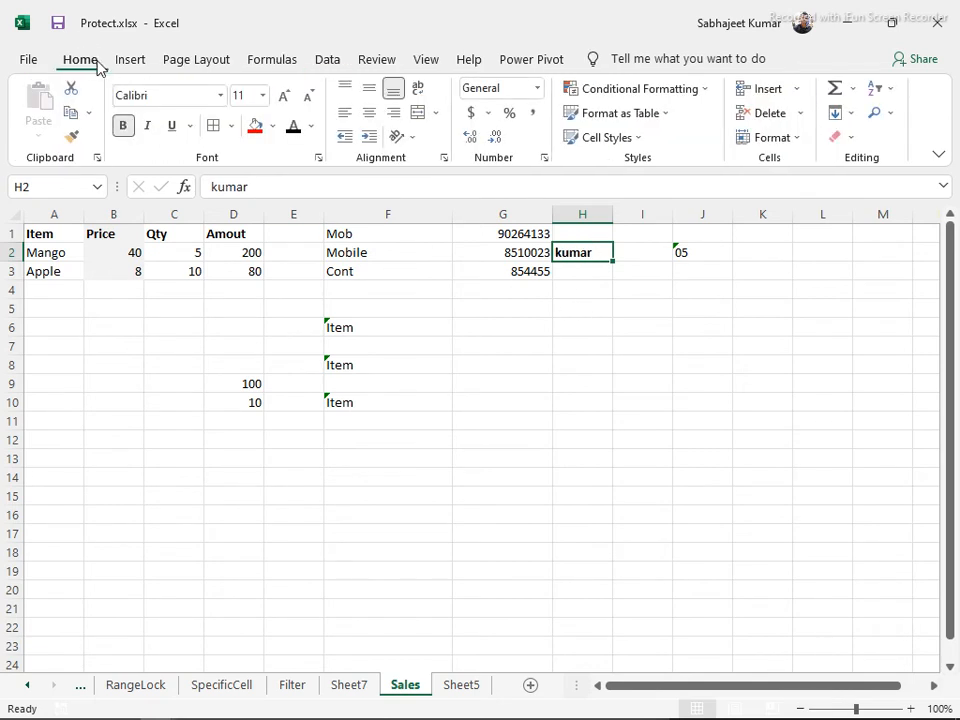
left_click(271, 126)
left_click(305, 275)
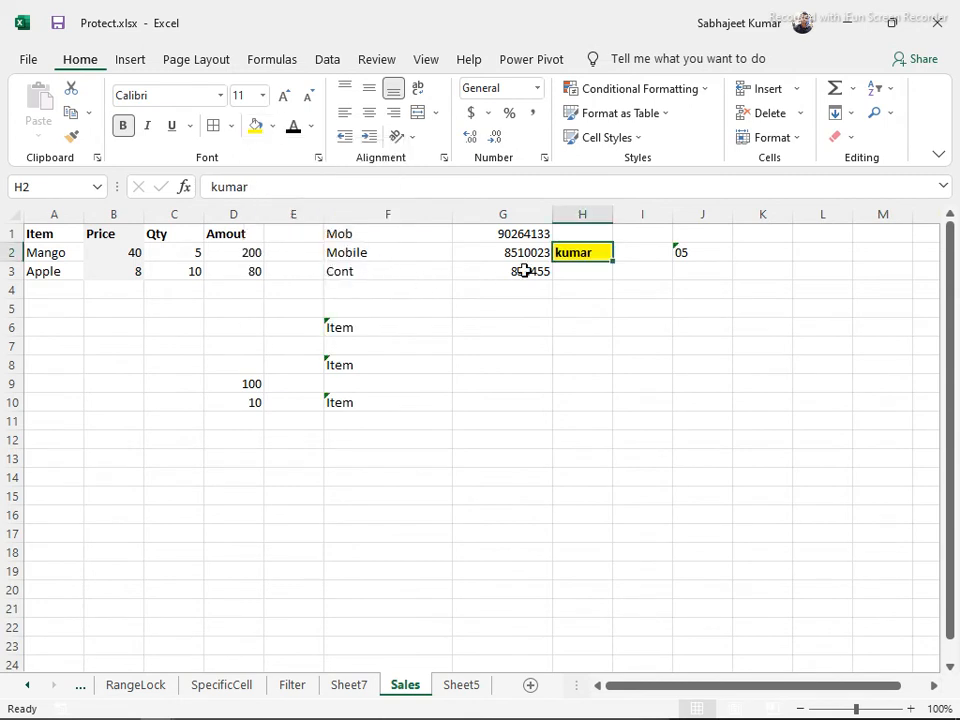
left_click(574, 274)
left_click_drag(574, 229, 579, 264)
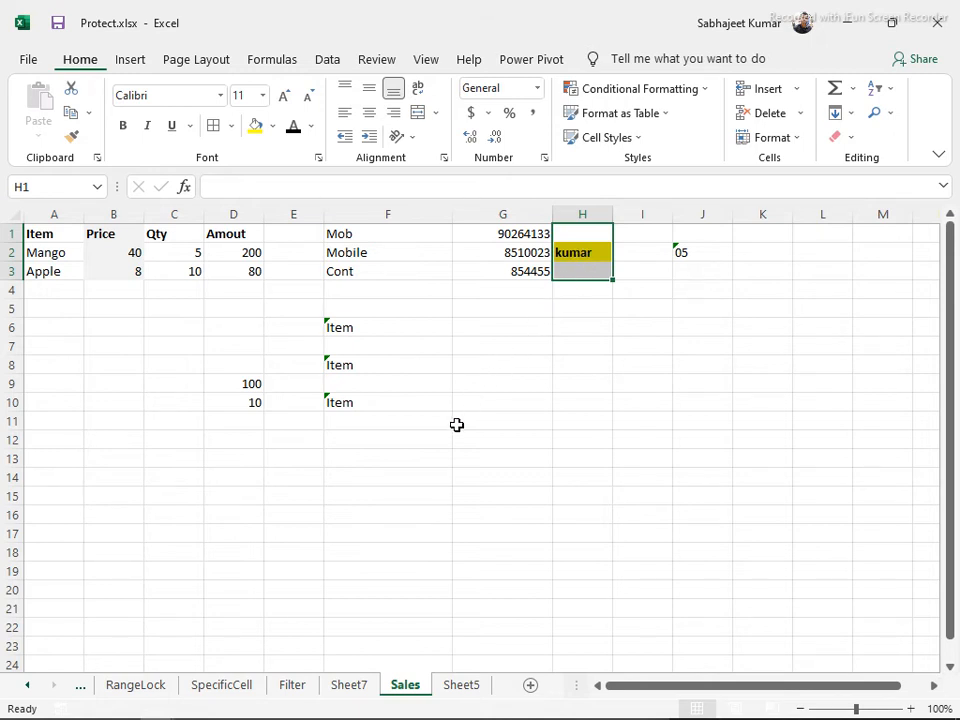
Switch to the Range Protect document in Word and scroll through the course outline
key("alt+Tab")
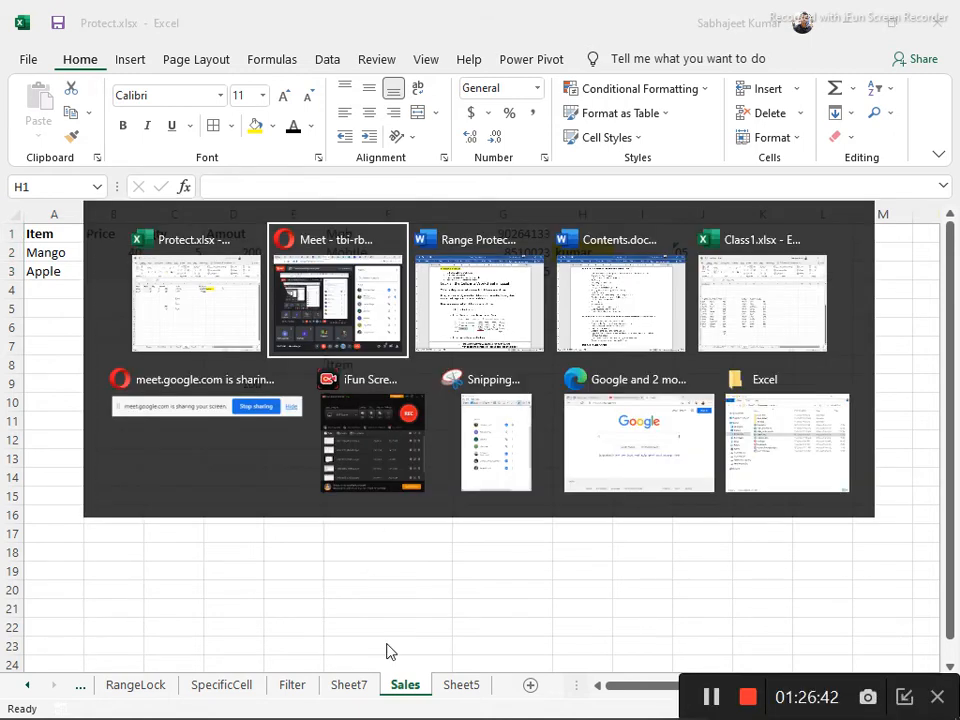
key("alt+Tab")
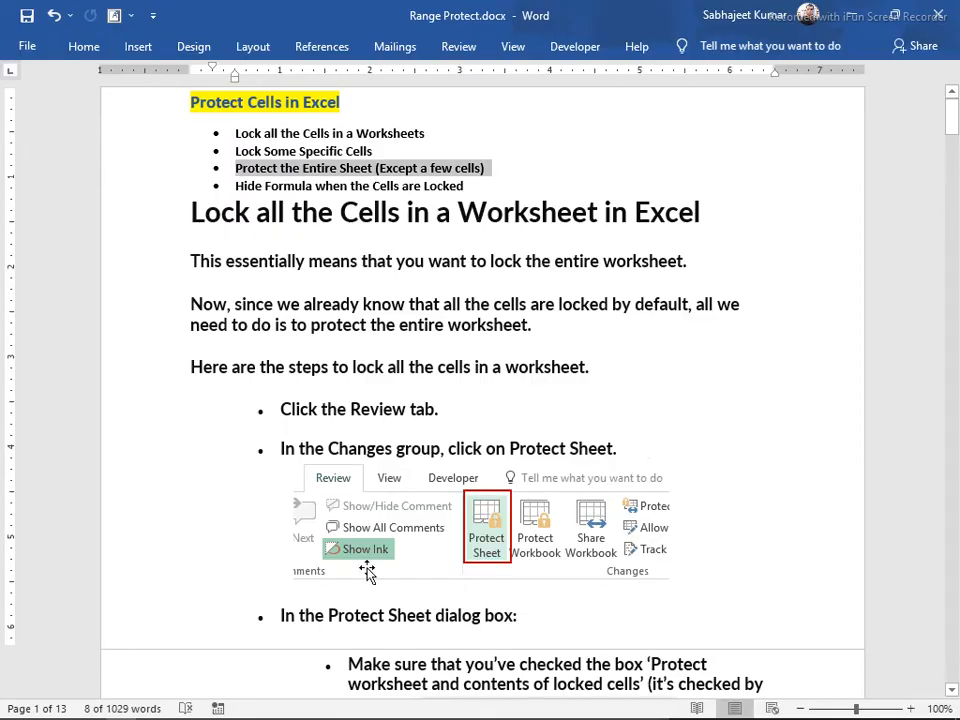
left_click(221, 431)
scroll(224, 430, "down", 5)
scroll(224, 430, "down", 15)
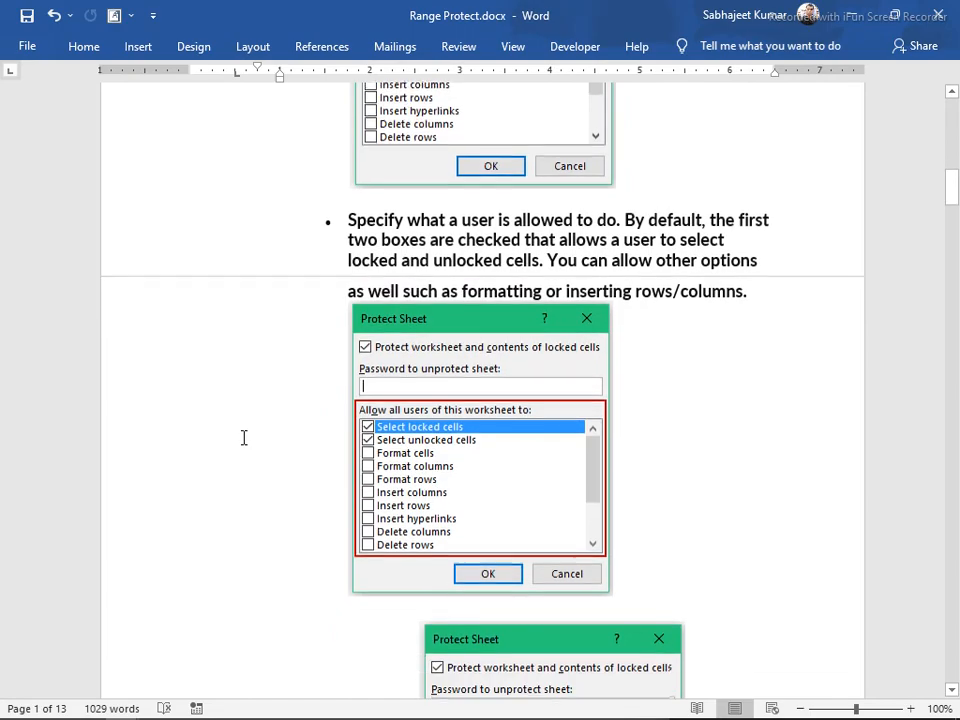
scroll(259, 445, "down", 18)
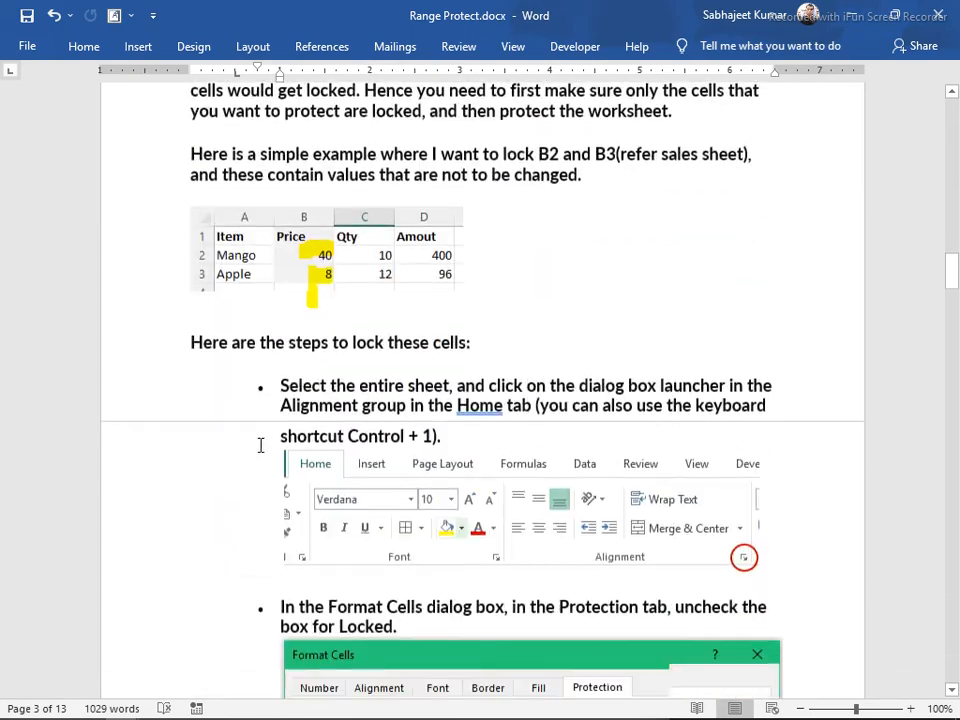
scroll(283, 420, "up", 9)
scroll(283, 420, "up", 3)
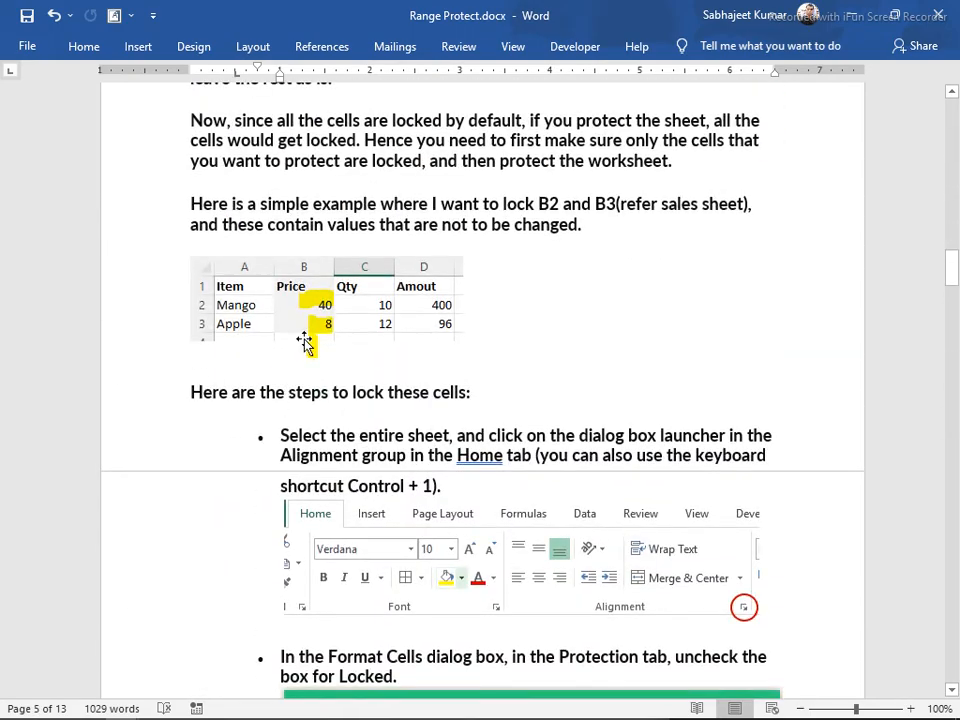
scroll(312, 381, "down", 4)
scroll(310, 385, "down", 7)
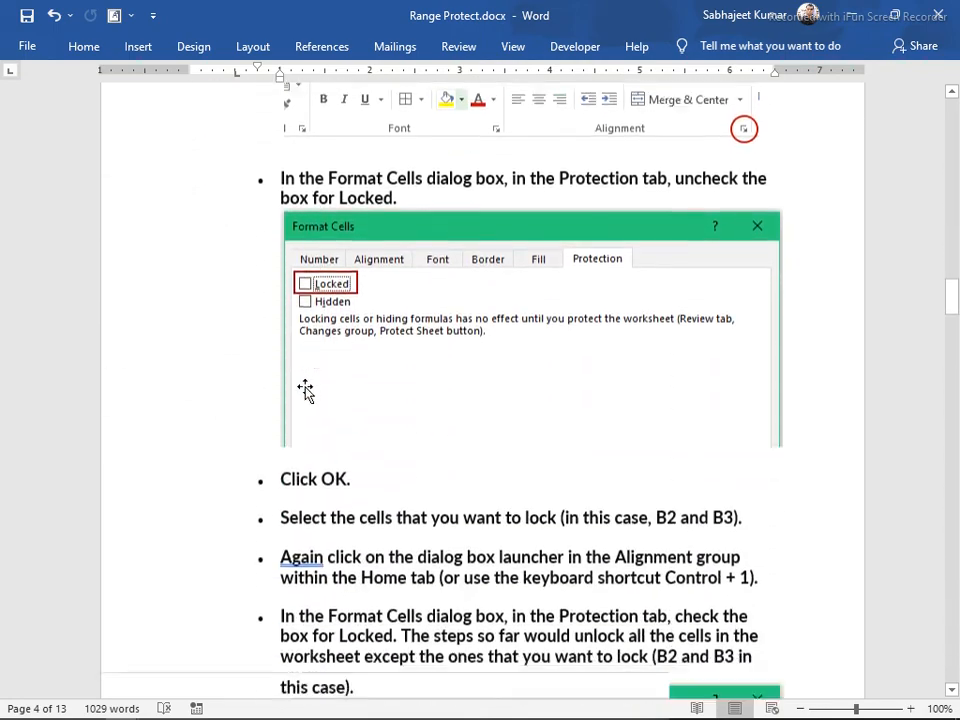
scroll(311, 386, "down", 3)
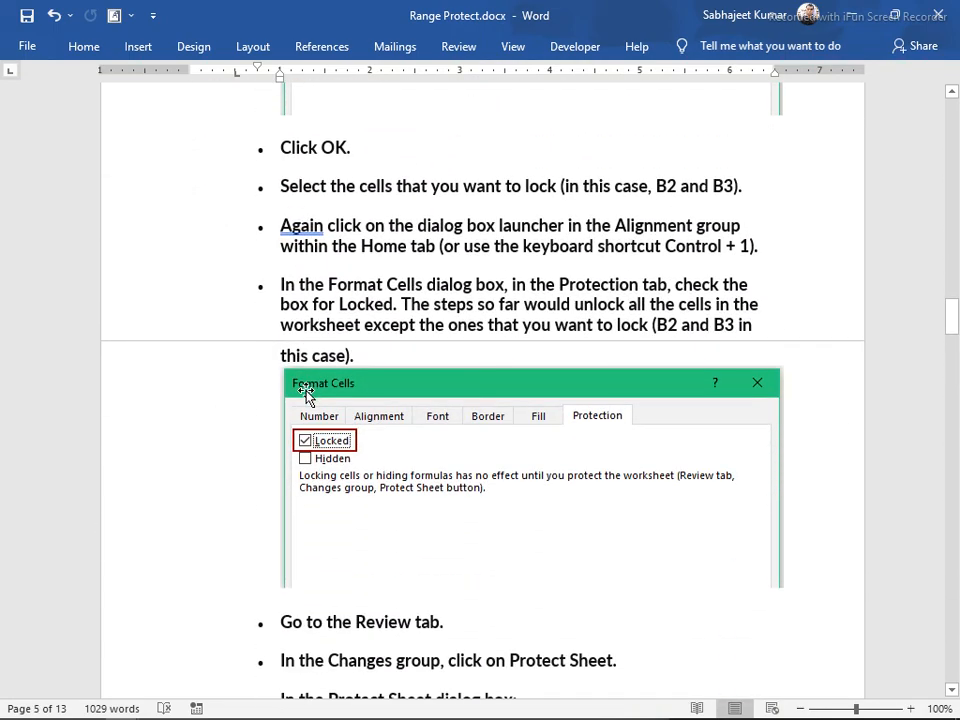
scroll(308, 395, "down", 8)
scroll(314, 405, "down", 4)
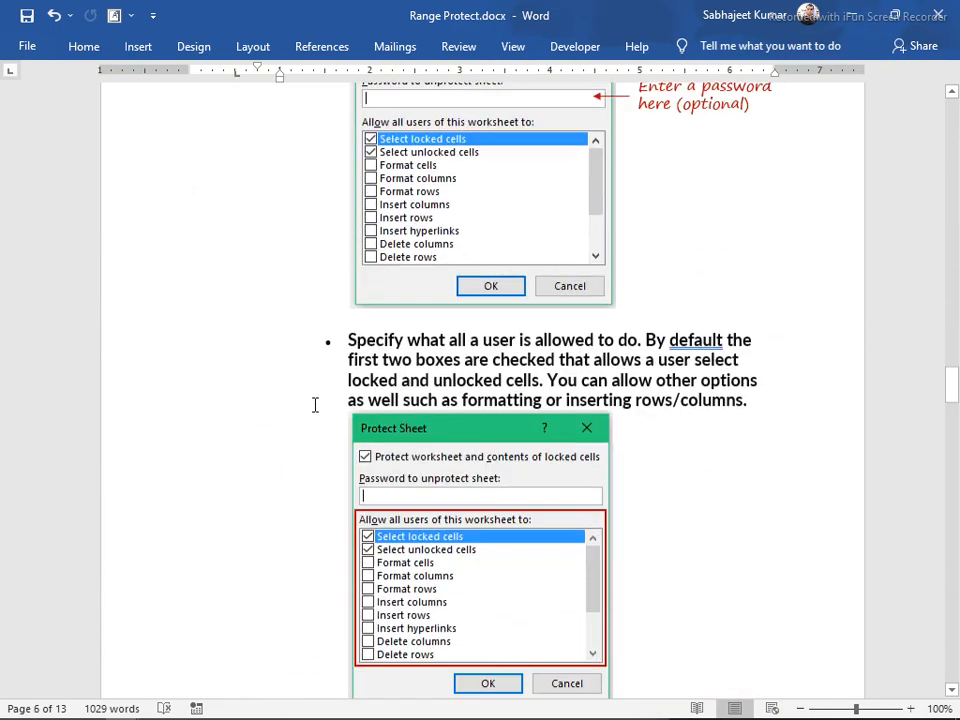
scroll(312, 402, "up", 2)
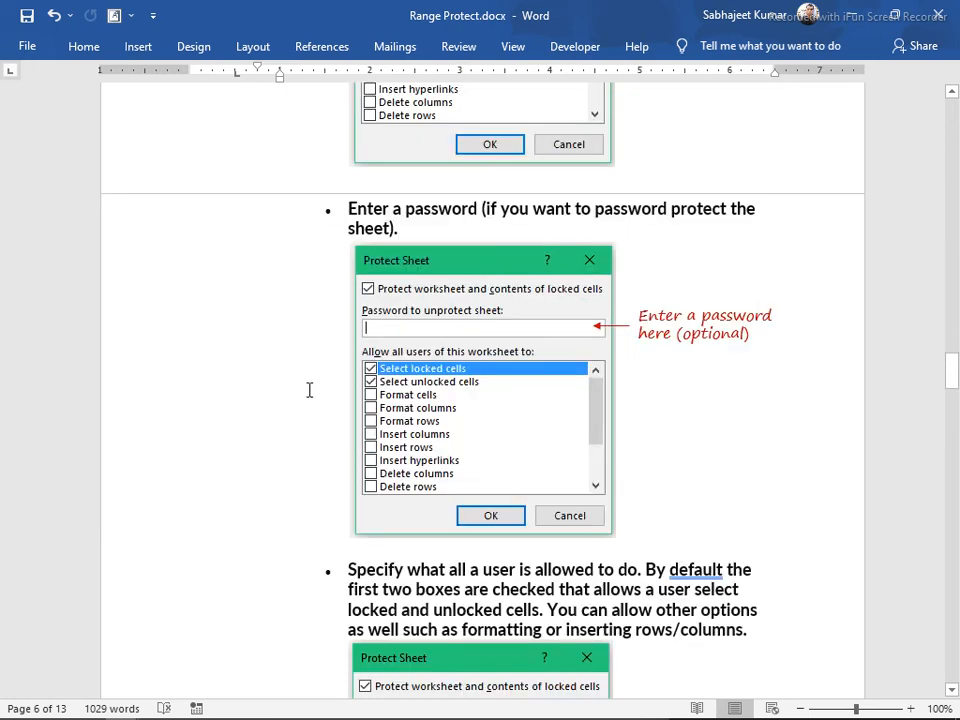
scroll(312, 395, "down", 8)
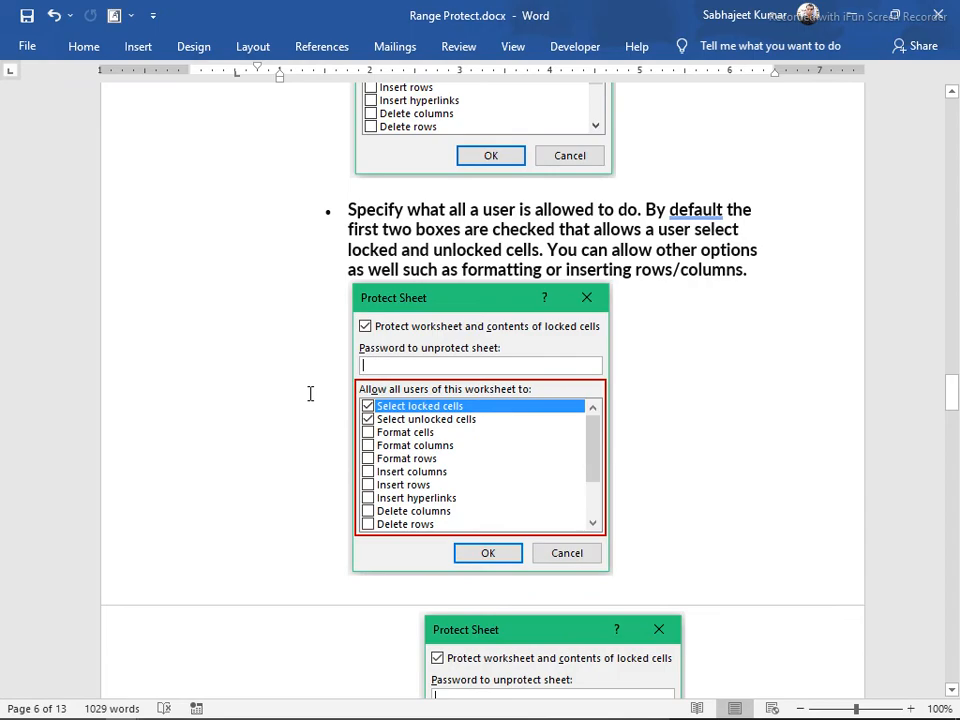
scroll(318, 415, "down", 15)
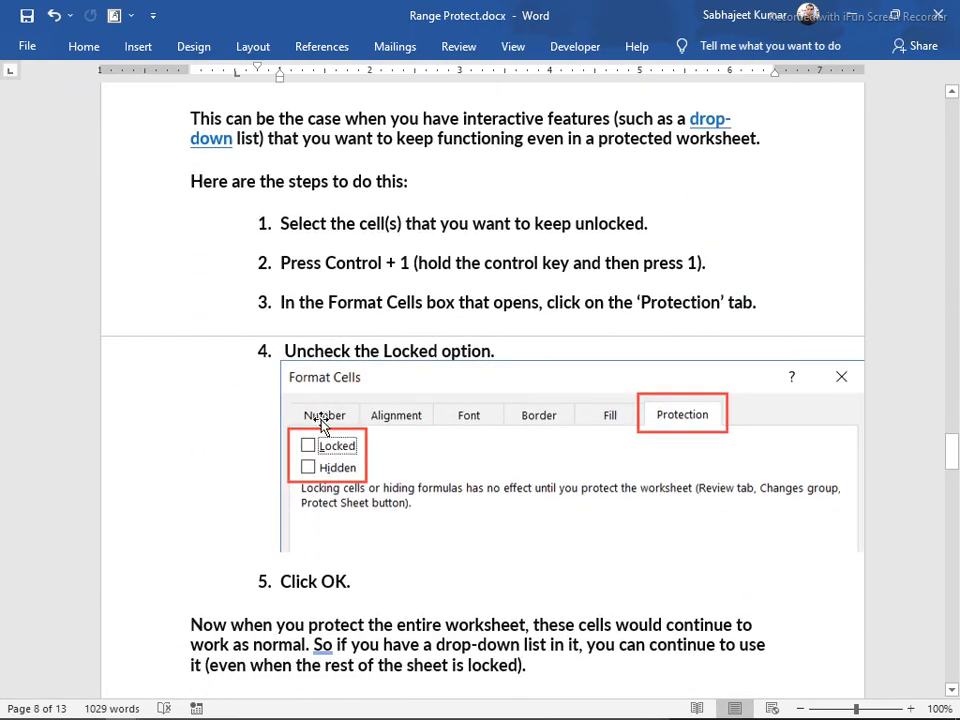
scroll(322, 424, "down", 7)
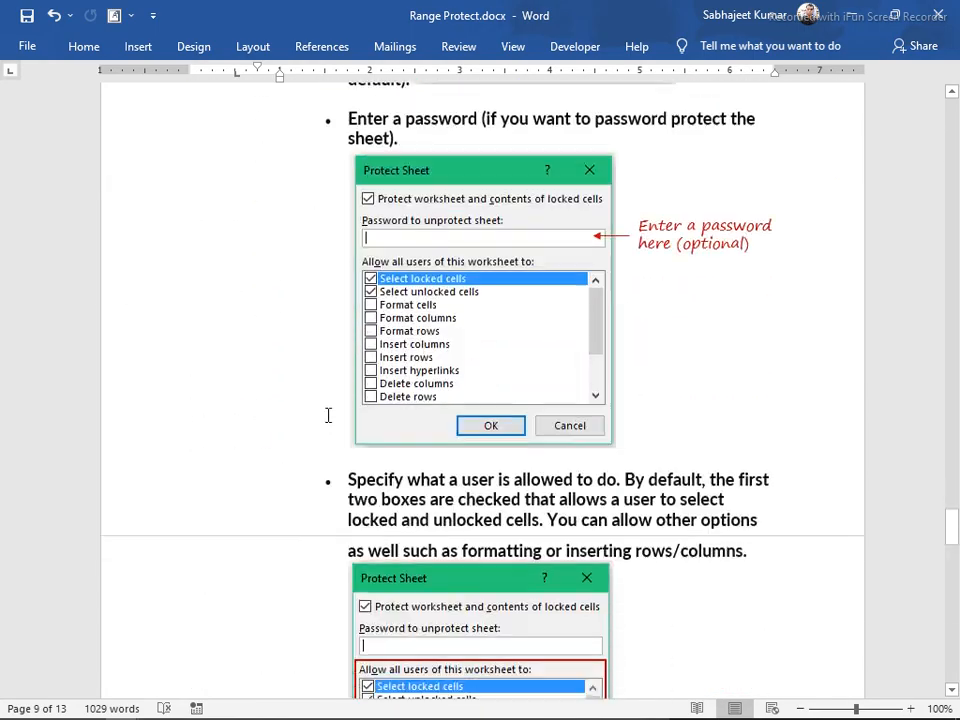
Highlight the Protect Range and Table Feature topics, then return to Protect.xlsx
key("alt+Tab")
key("alt+Tab")
key("alt+Tab")
key("alt+Tab")
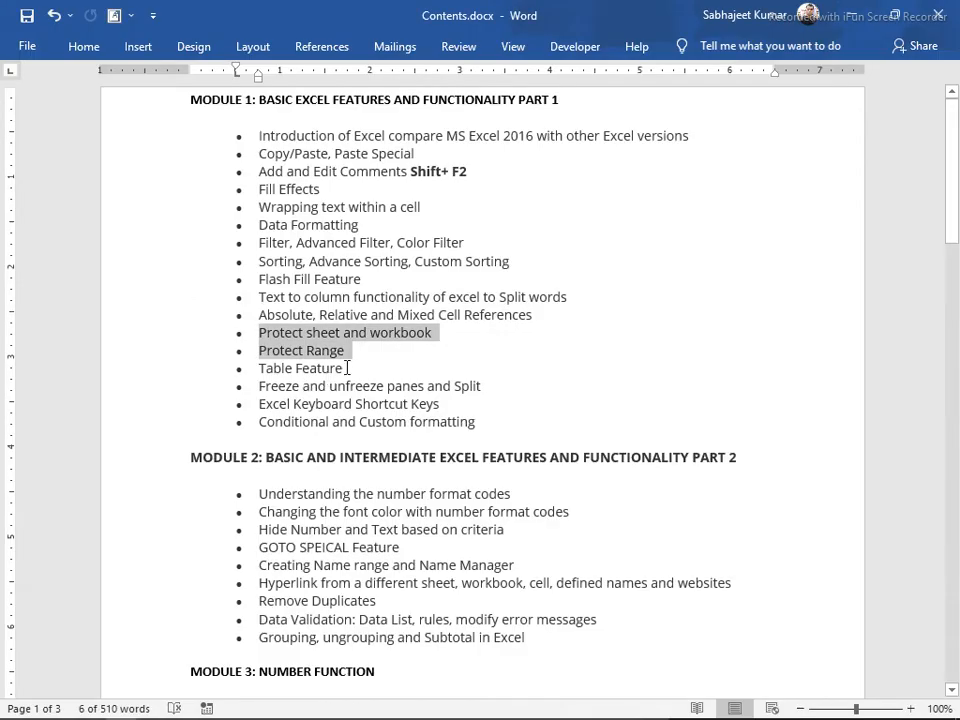
left_click(347, 368)
left_click_drag(357, 359, 253, 336)
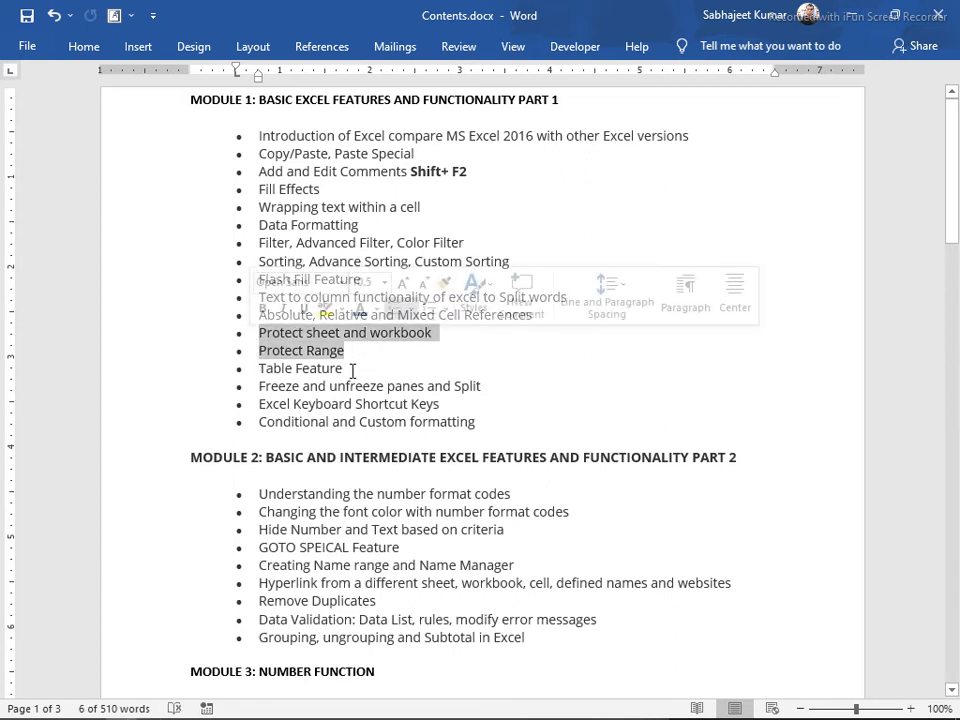
left_click_drag(350, 370, 263, 377)
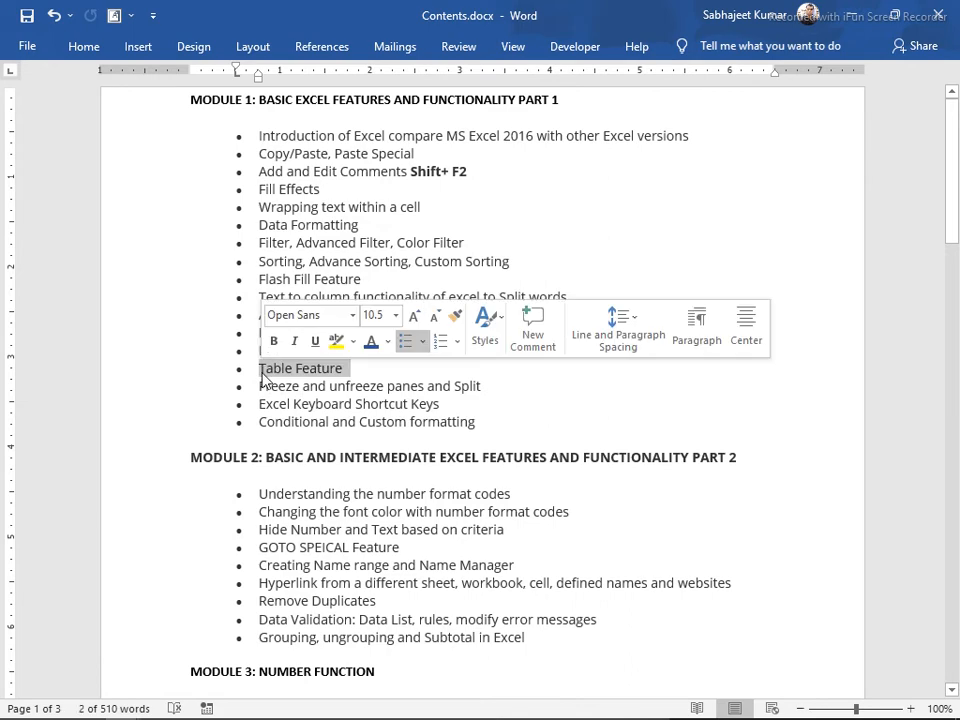
key("alt+Tab")
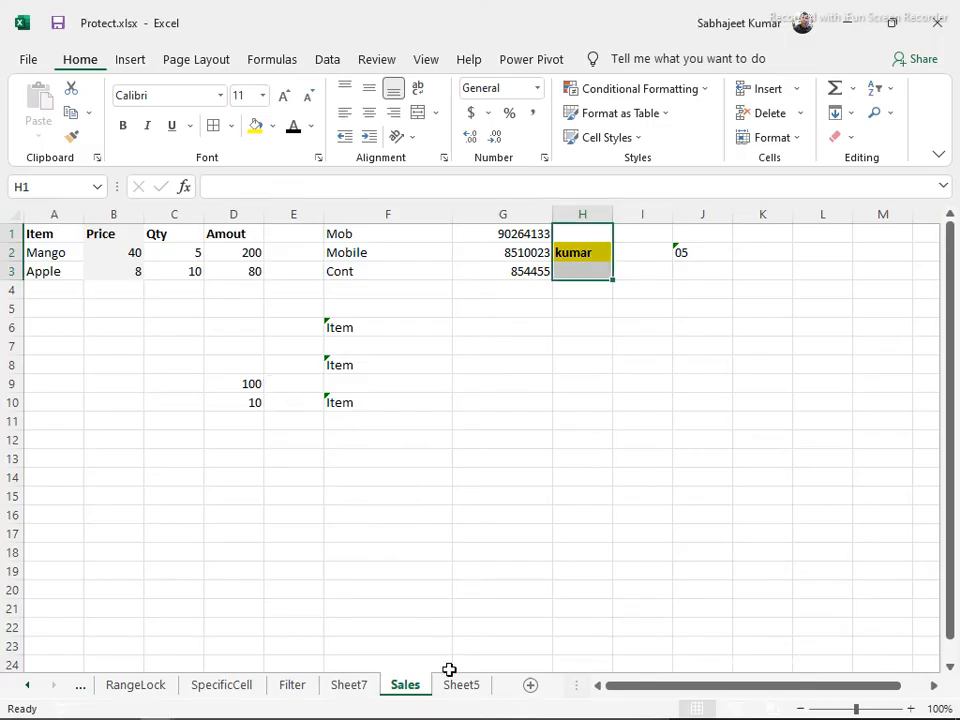
Add a new sheet and copy the Item table A1:D3 from Sheet5
left_click(461, 685)
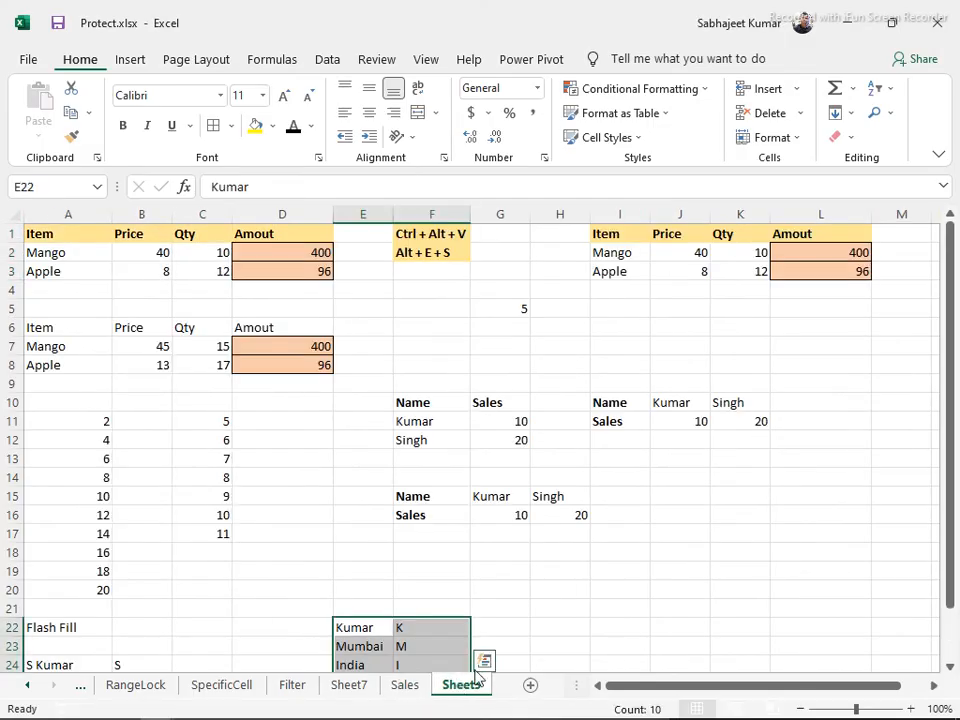
left_click(530, 686)
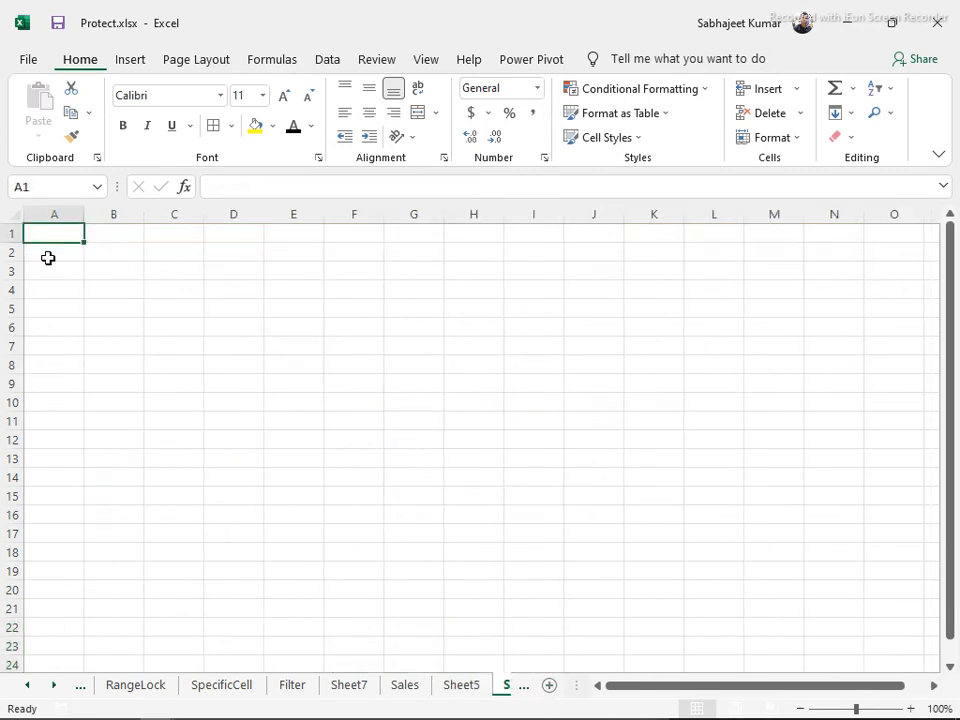
left_click(406, 686)
left_click(460, 688)
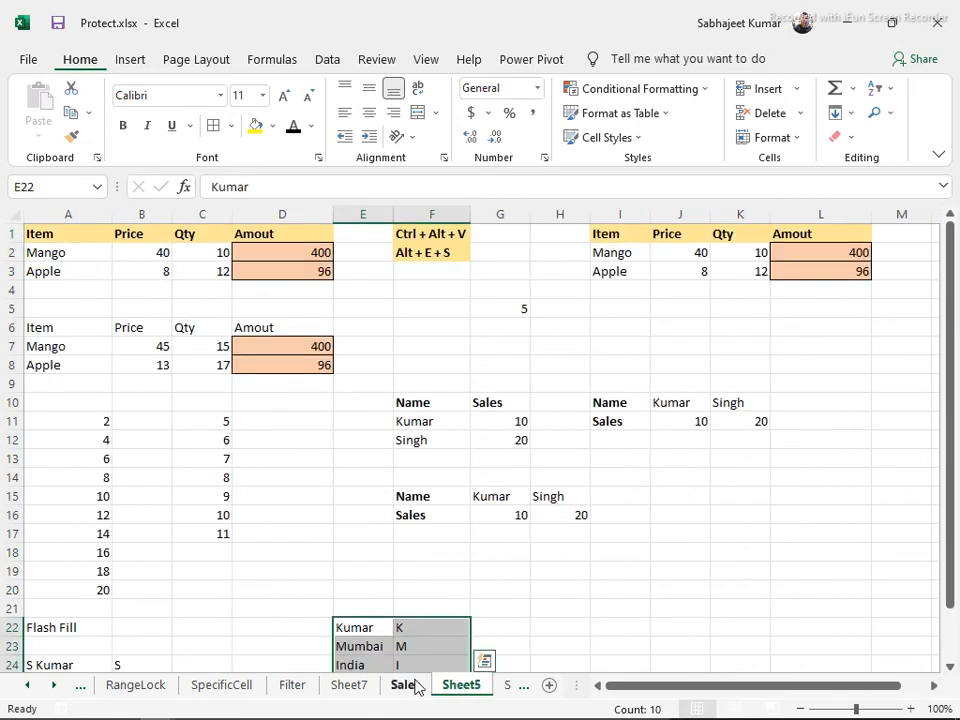
left_click(126, 248)
key("ctrl+a")
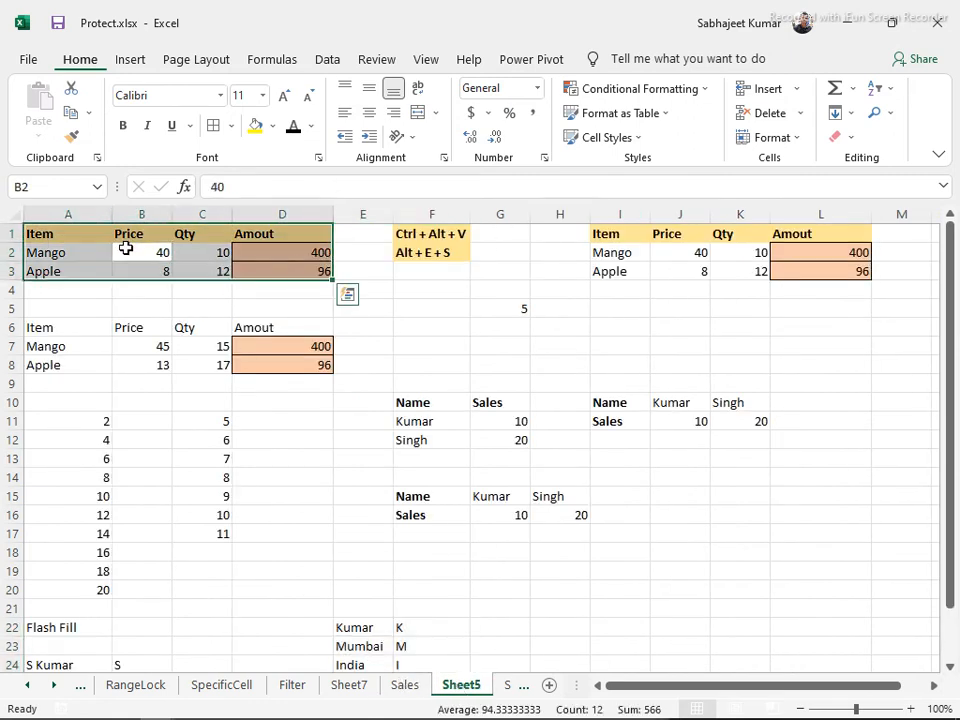
key("ctrl+c")
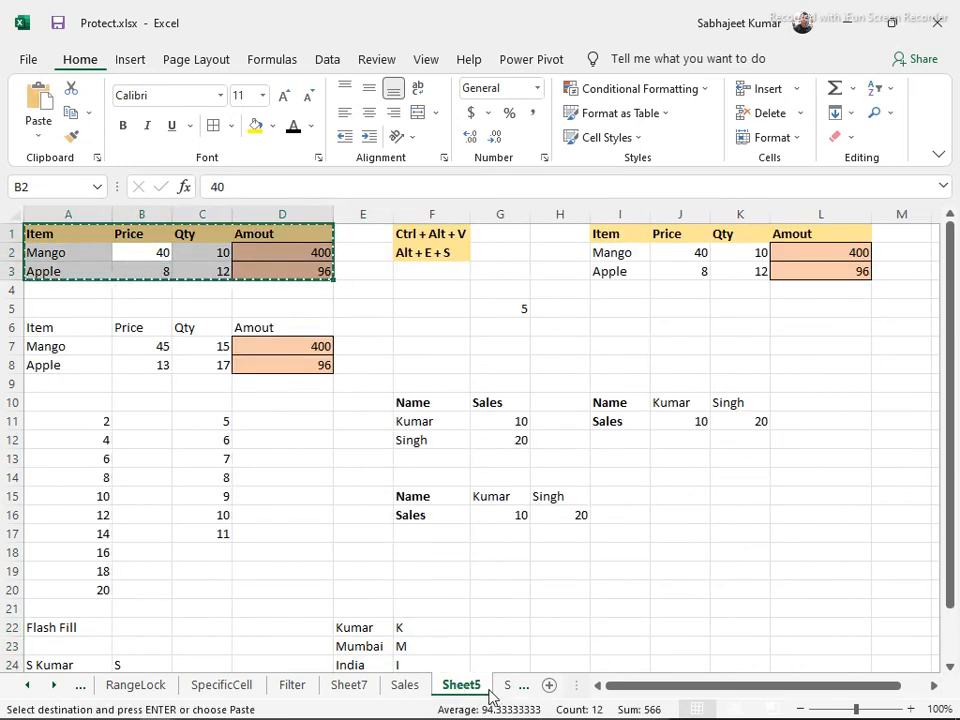
Paste the table as values into A1 of Sheet8 and bold header row A1:D1
left_click(510, 687)
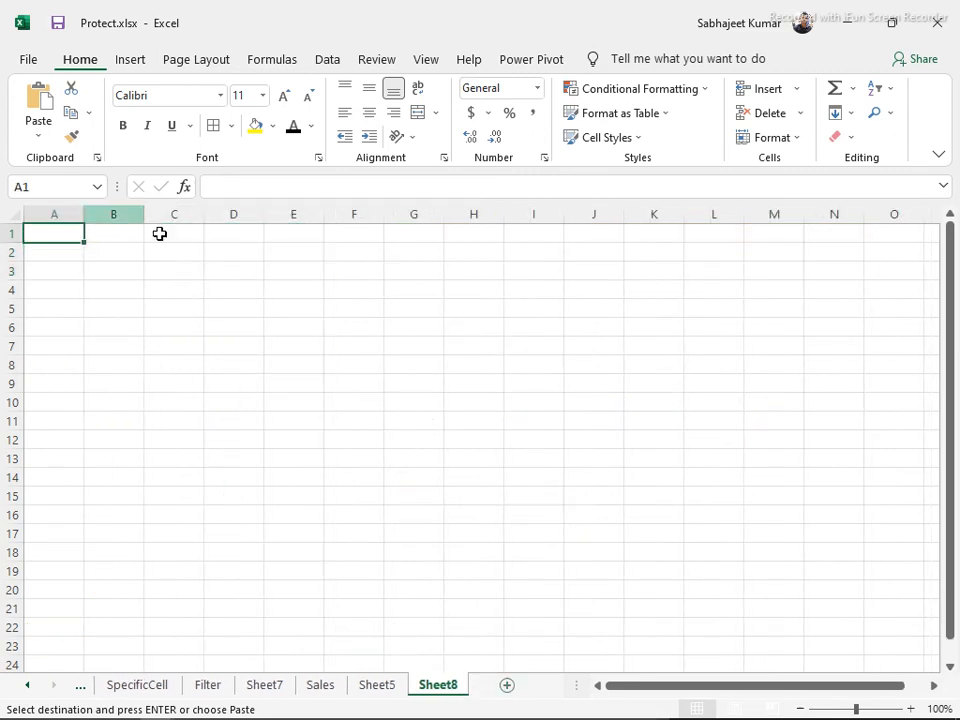
key("ctrl+alt+v")
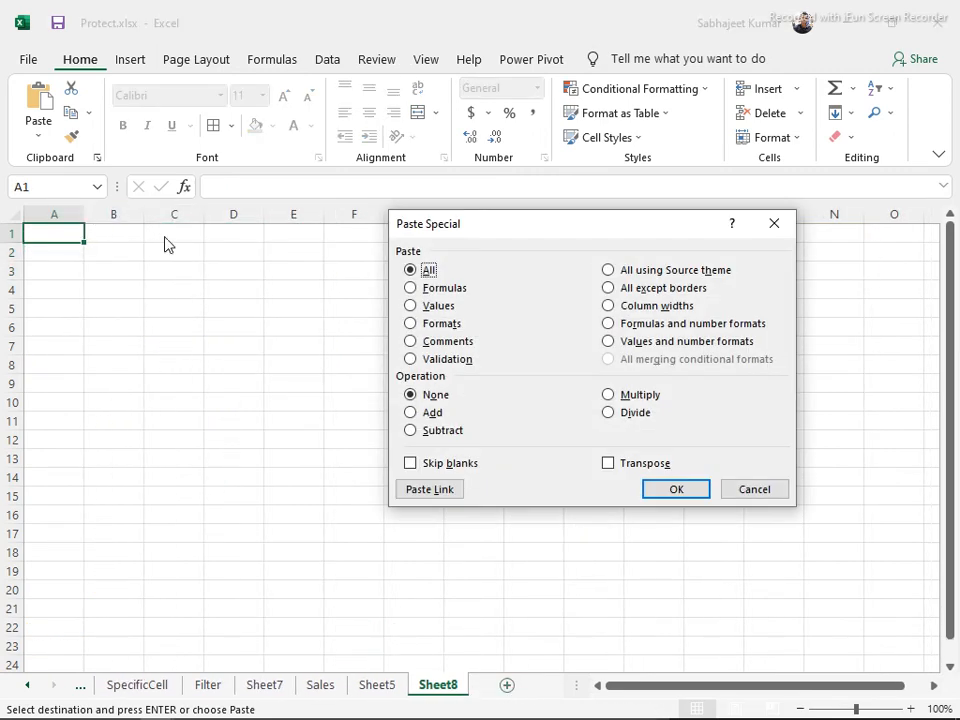
left_click(411, 306)
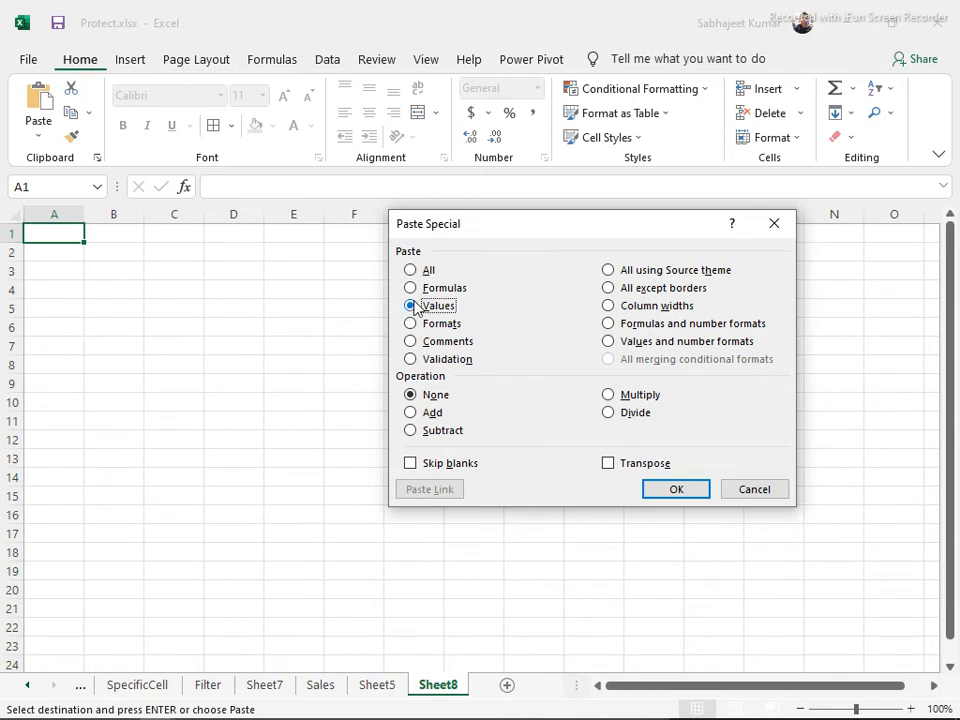
left_click(660, 492)
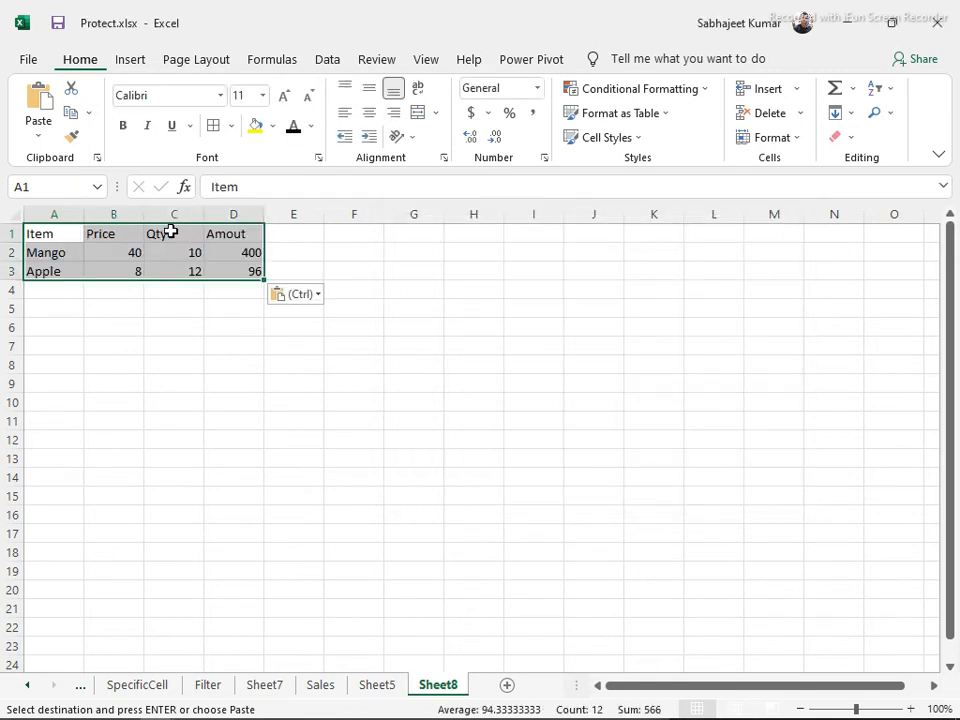
left_click_drag(52, 233, 240, 231)
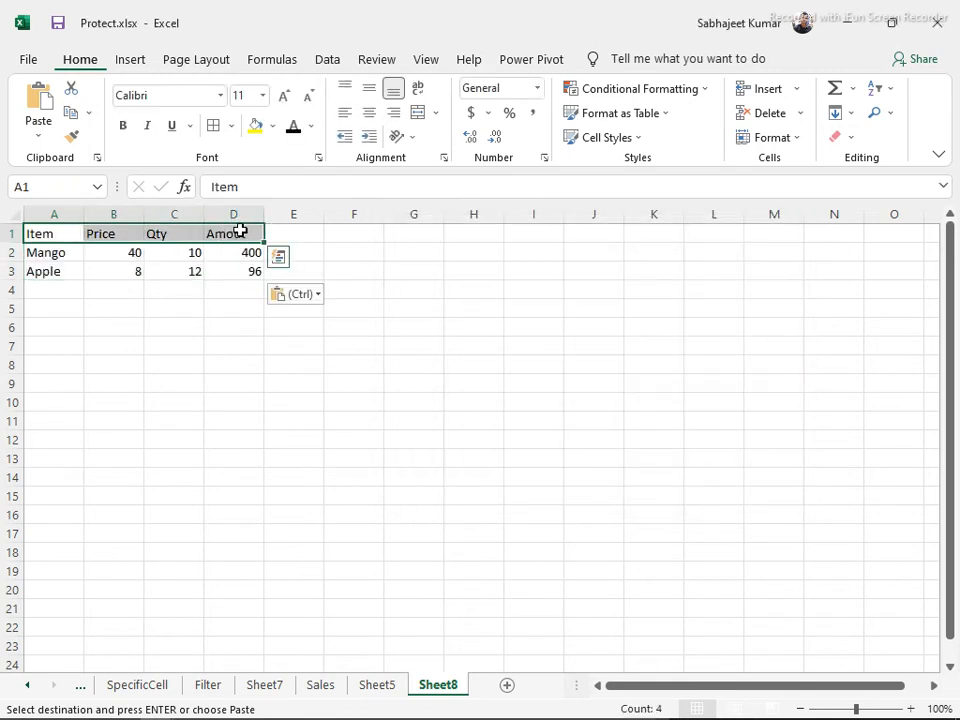
key("ctrl+b")
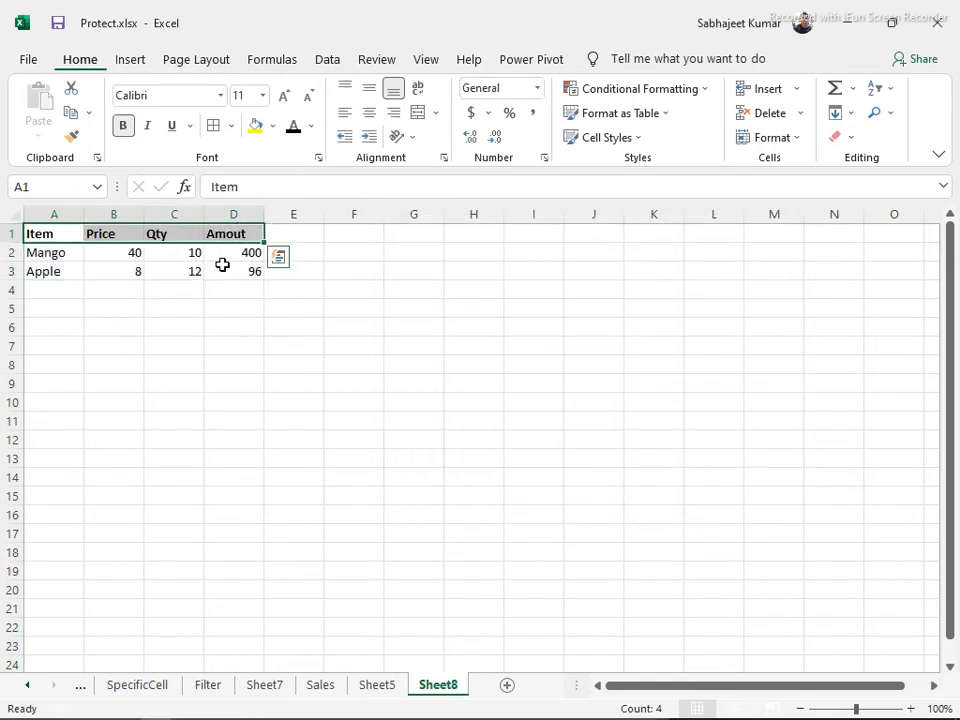
left_click(221, 266)
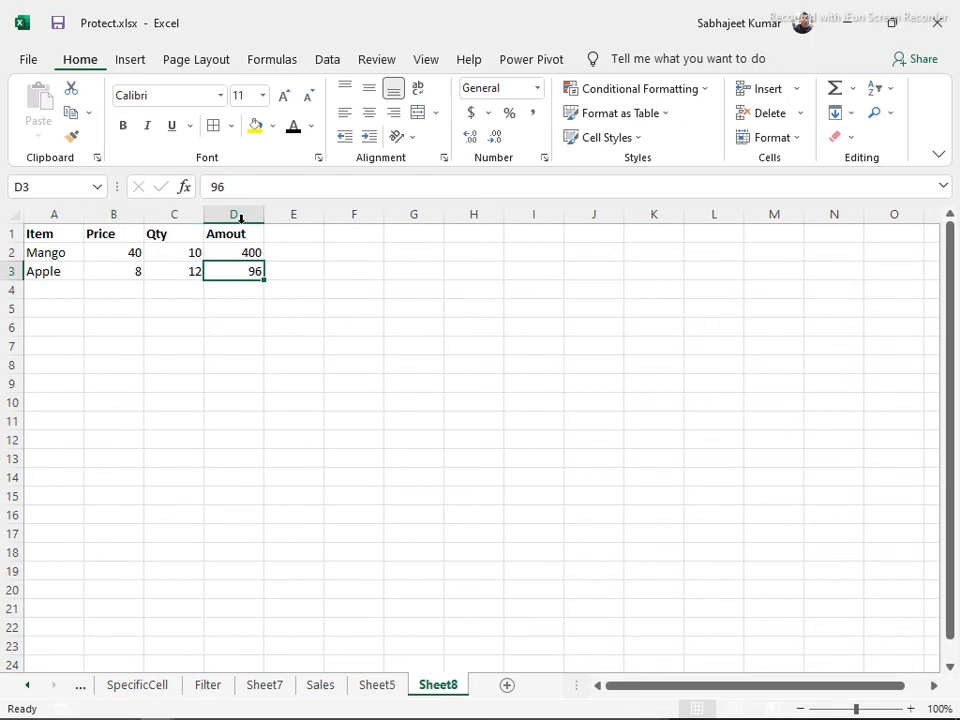
Inspect the table range through the Name Box list and the Data tab
left_click(192, 253)
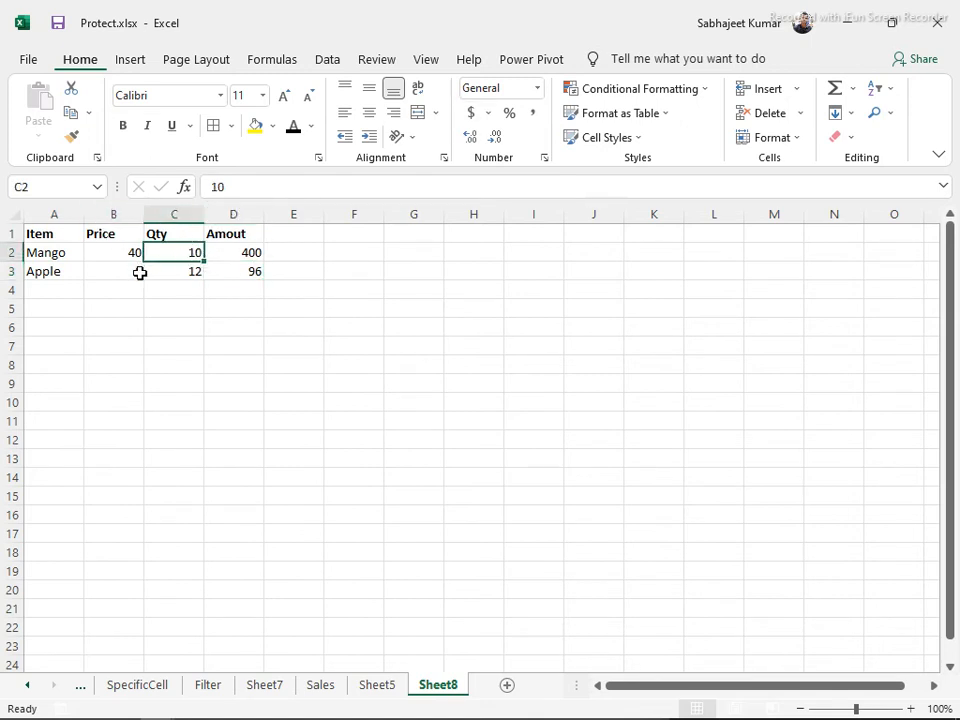
left_click(52, 240)
left_click_drag(52, 243, 225, 285)
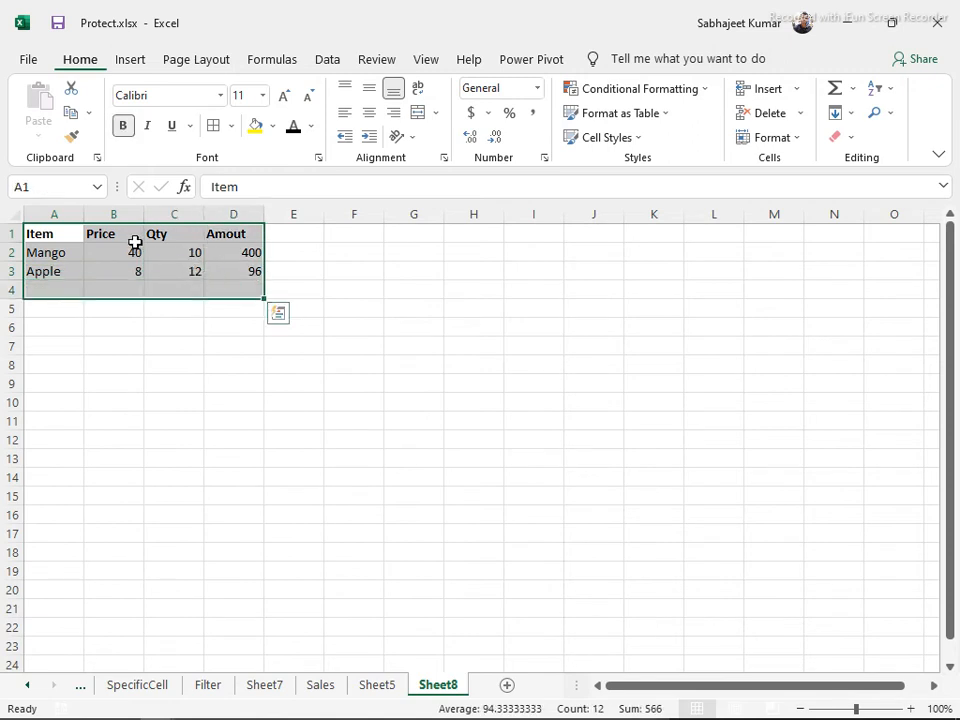
left_click(100, 188)
left_click(225, 264)
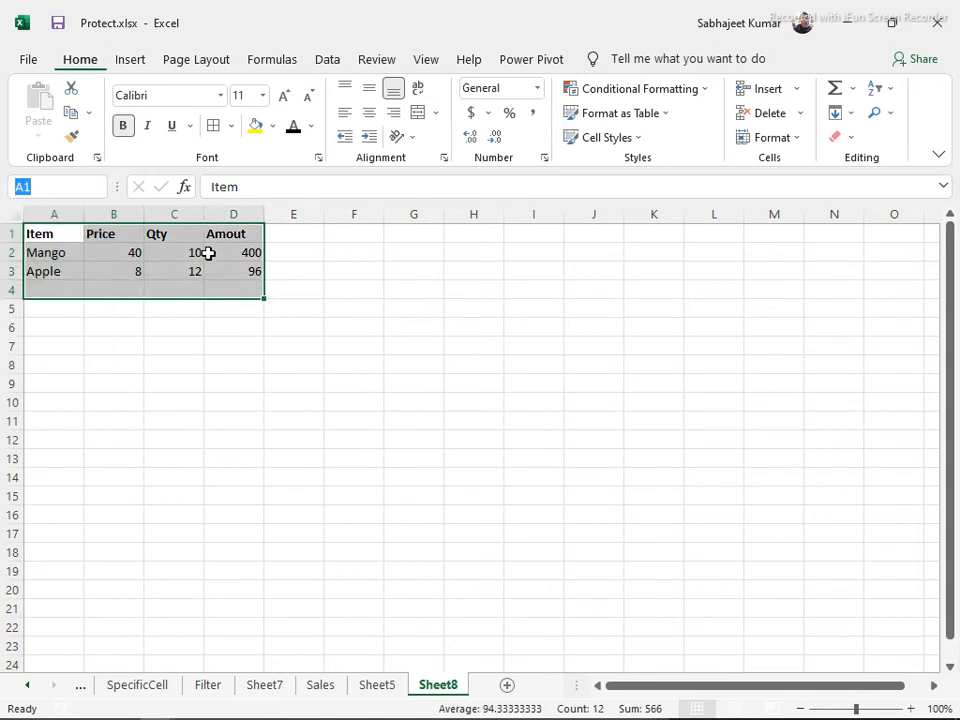
left_click(209, 253)
left_click(97, 189)
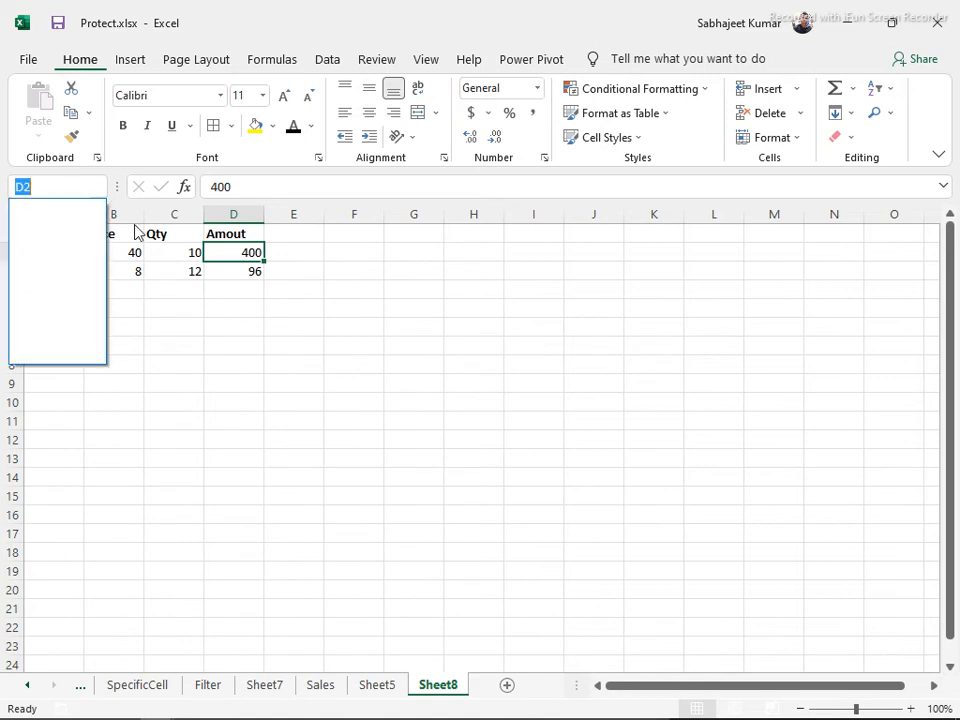
left_click(176, 235)
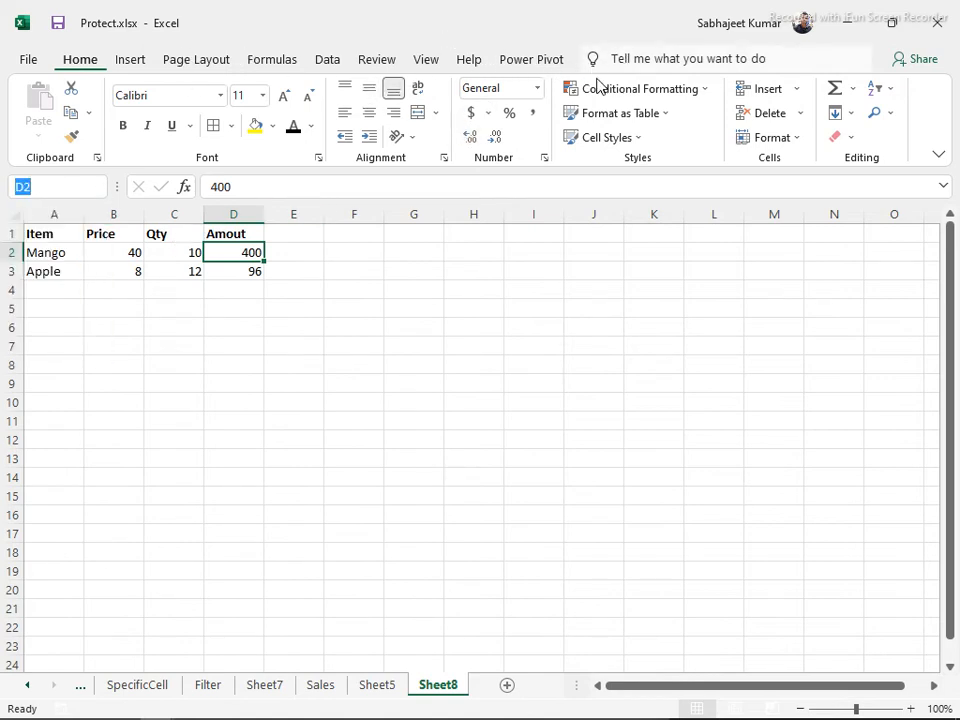
left_click(171, 238)
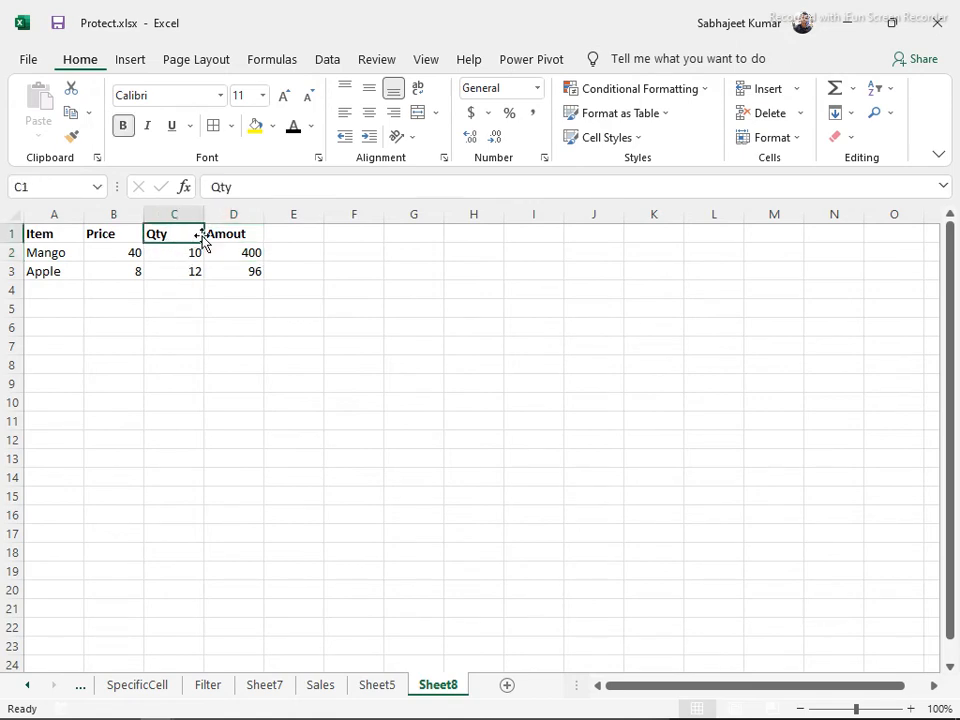
left_click(325, 62)
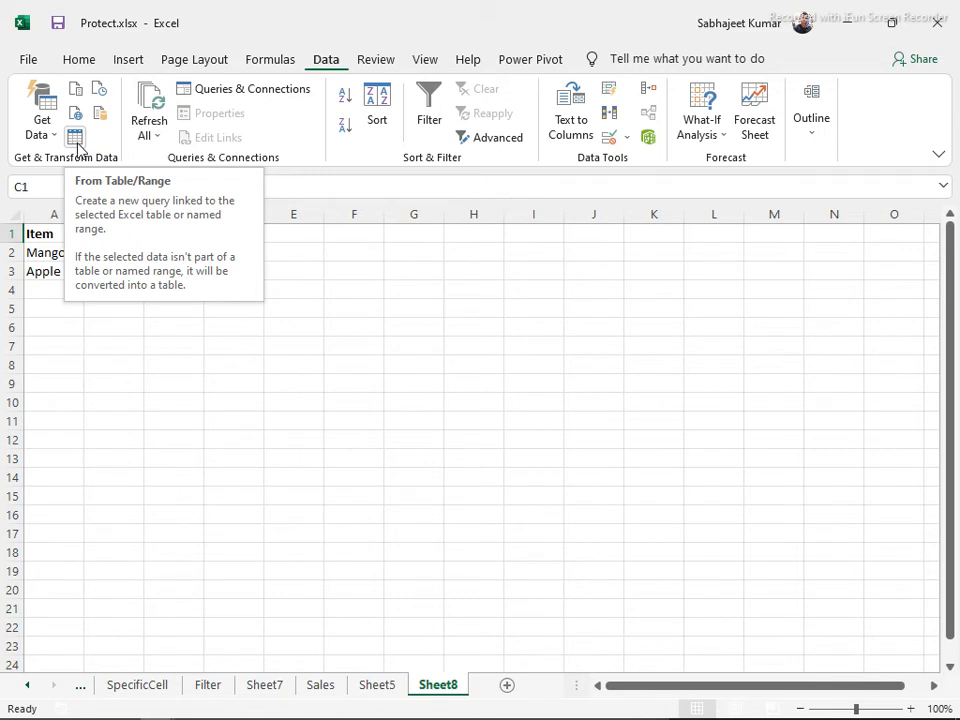
left_click(306, 288)
left_click(173, 247)
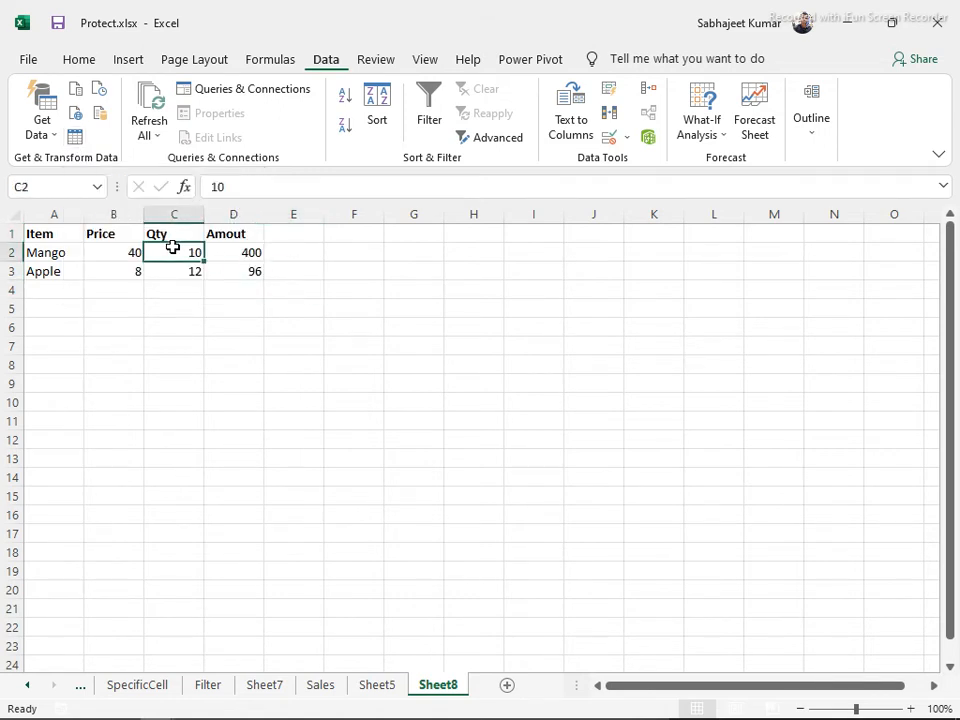
Convert $A$1:$D$3 into Table1 with 'My table has headers' checked
key("ctrl+t")
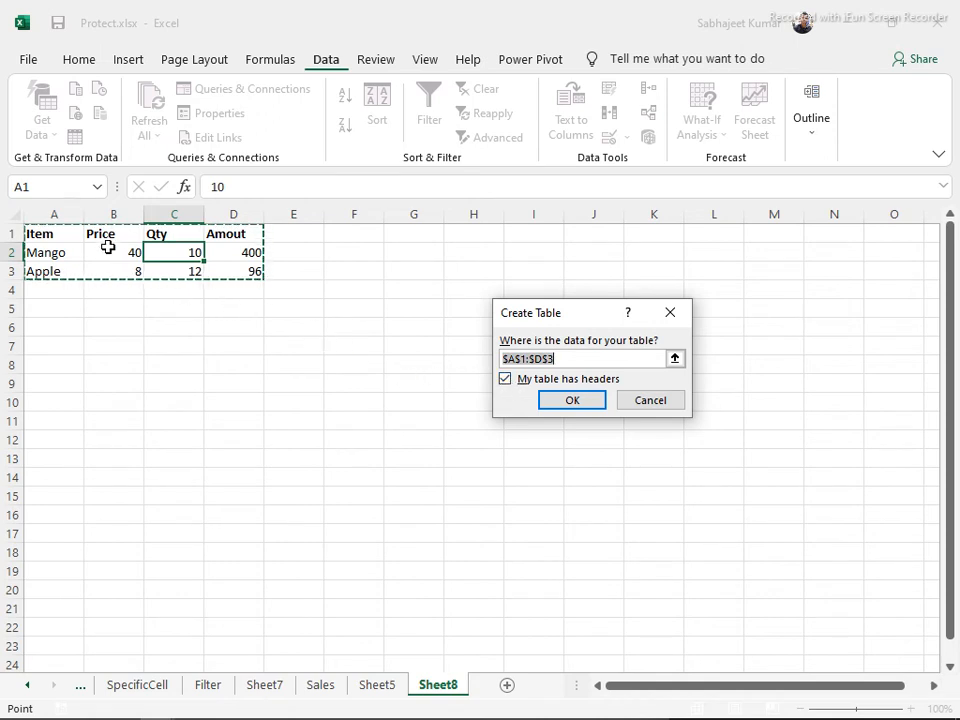
left_click(505, 379)
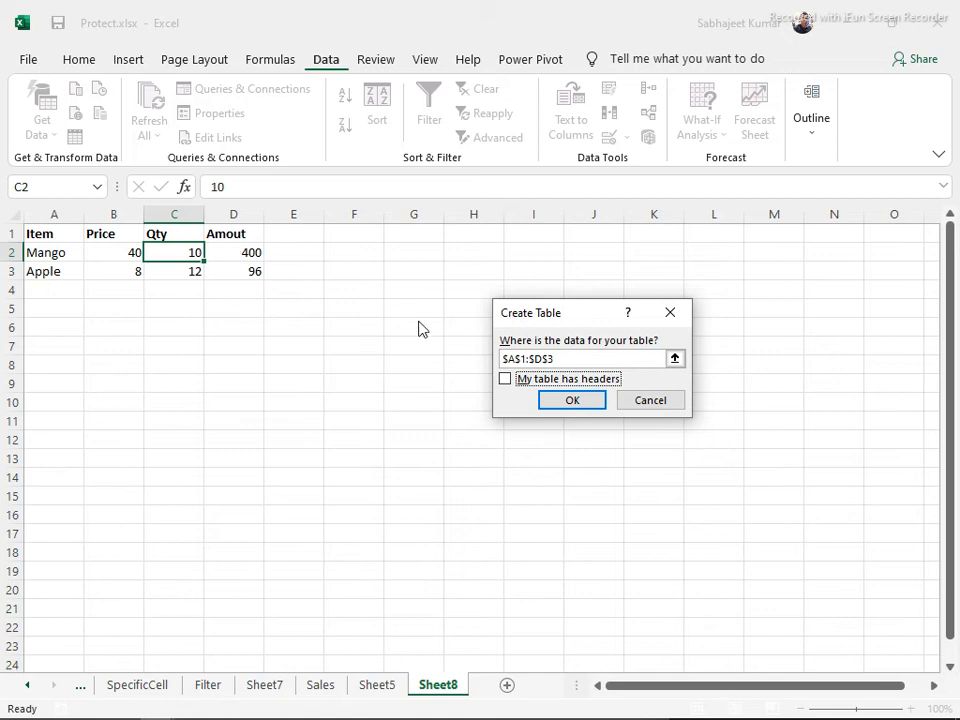
left_click(506, 379)
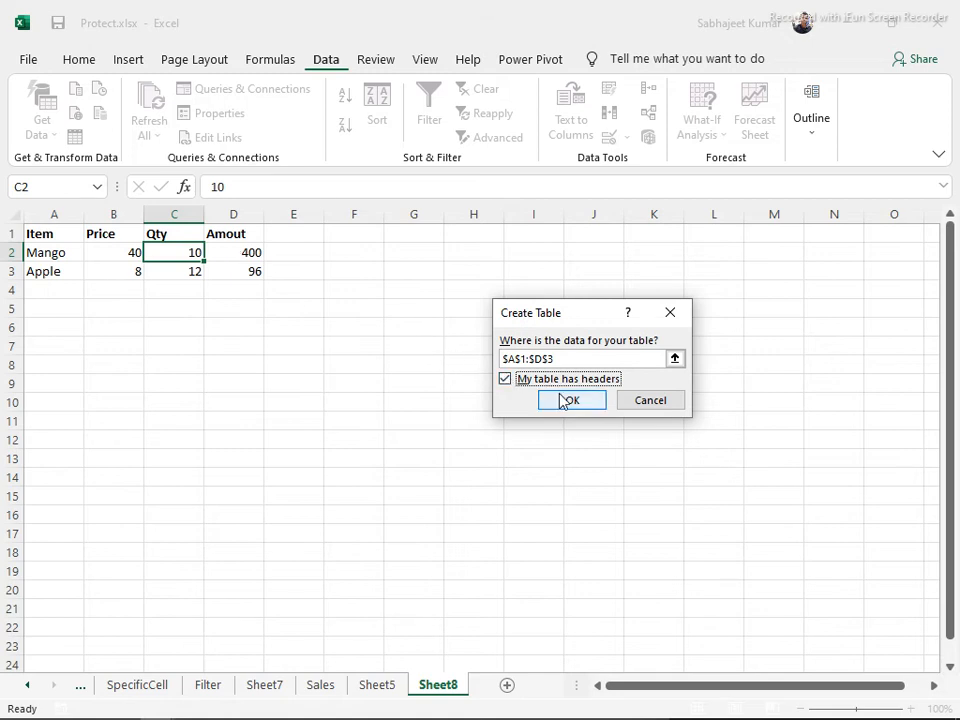
left_click(563, 401)
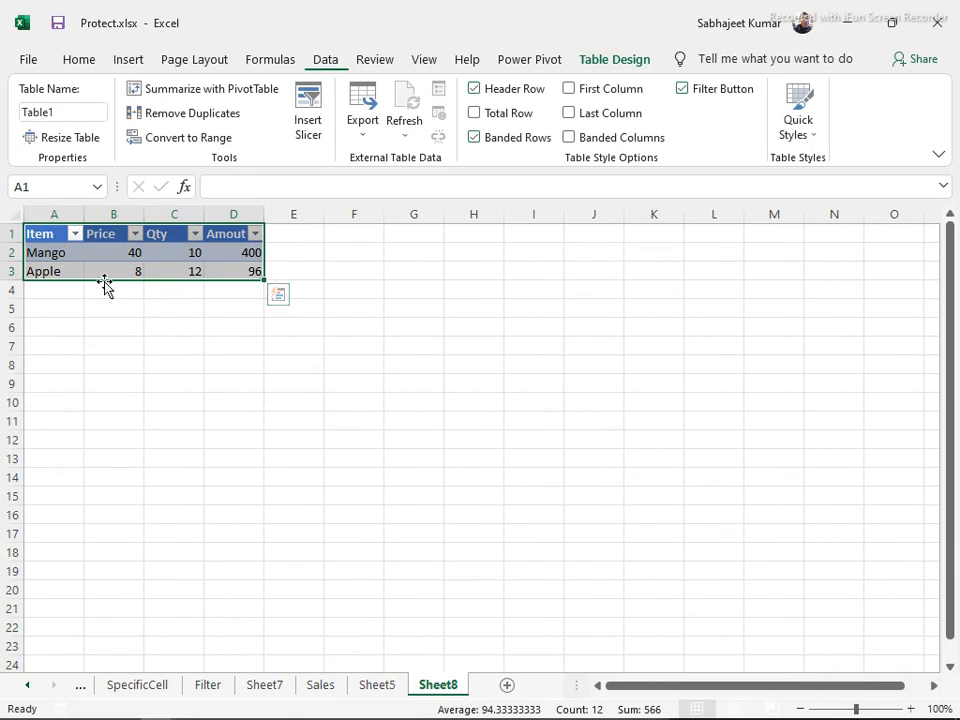
left_click(605, 62)
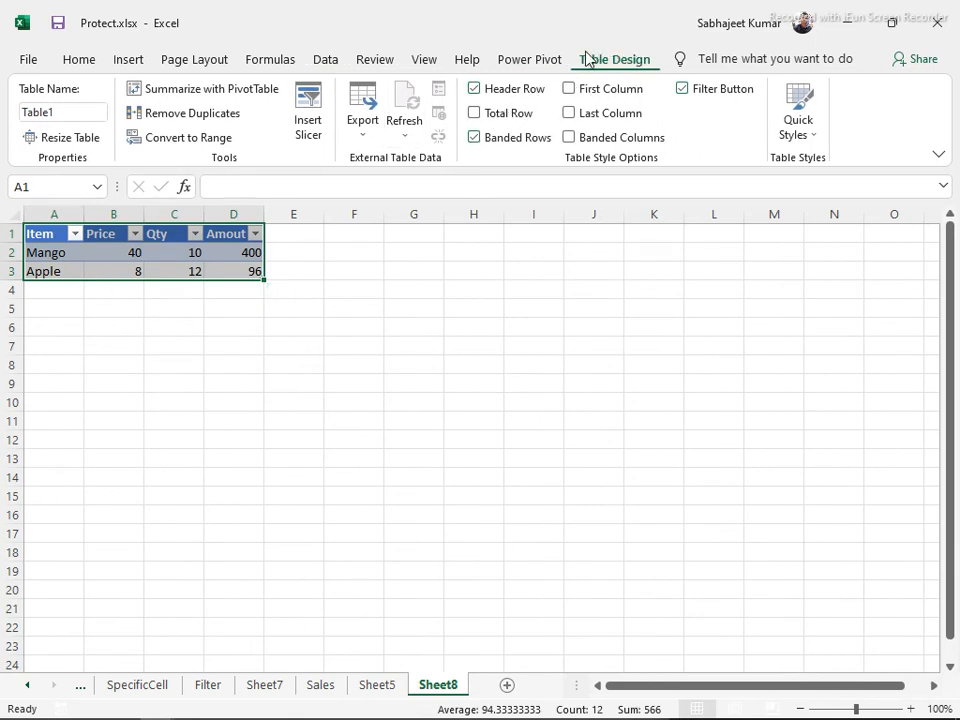
left_click(72, 112)
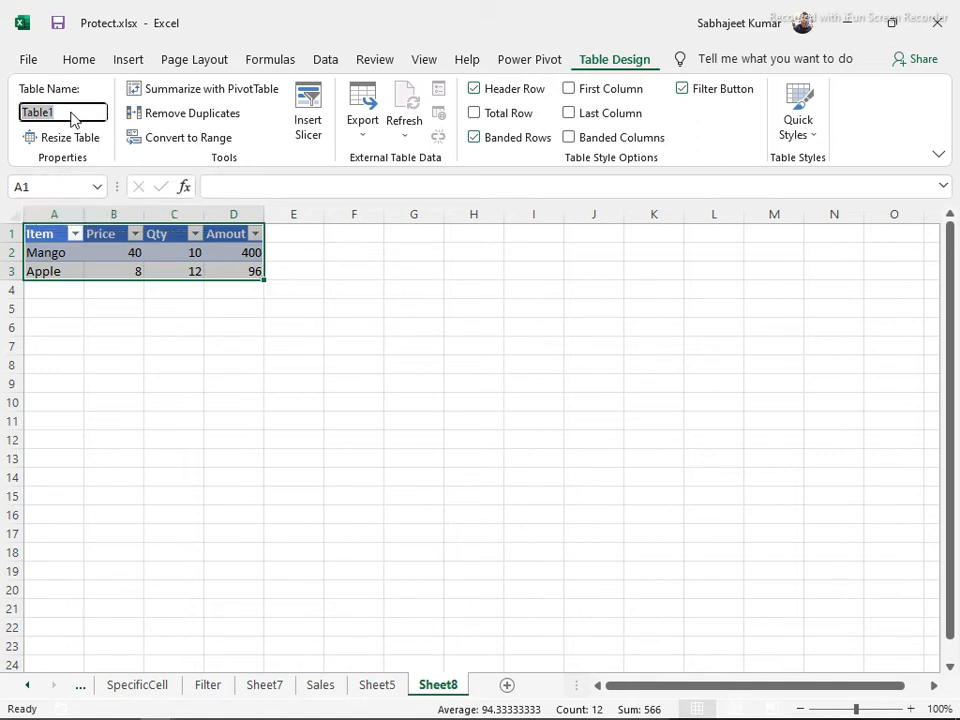
left_click(99, 186)
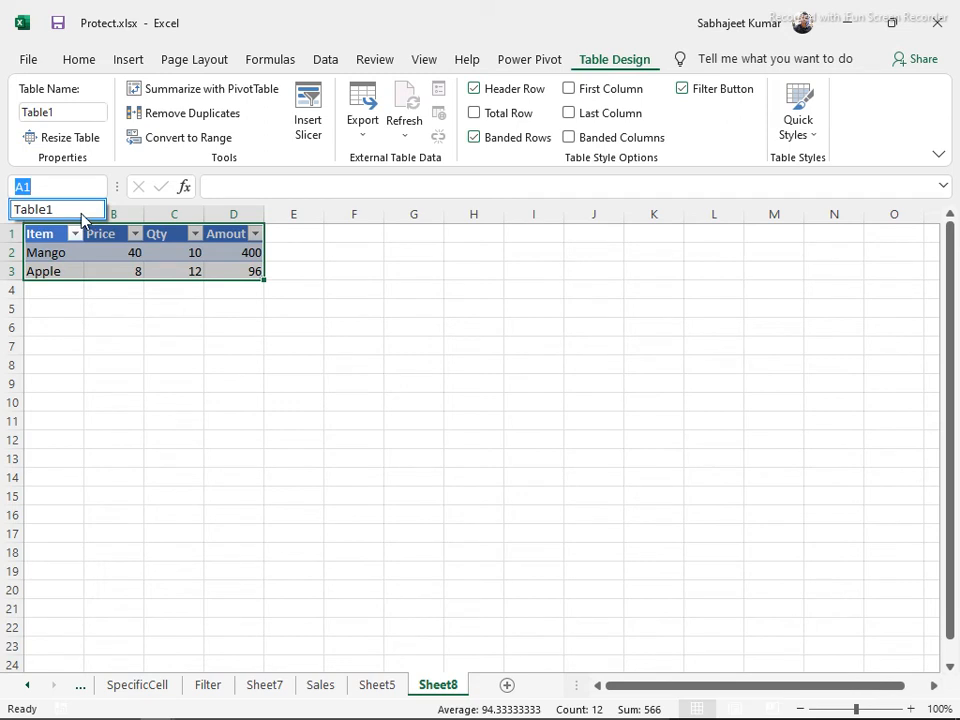
left_click(79, 211)
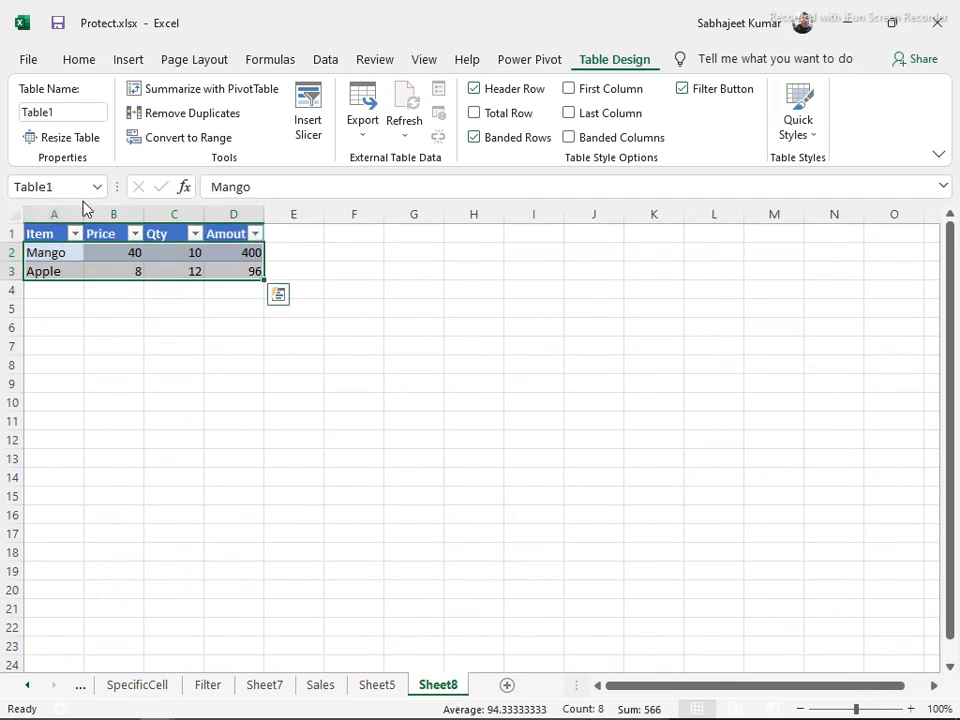
left_click(76, 188)
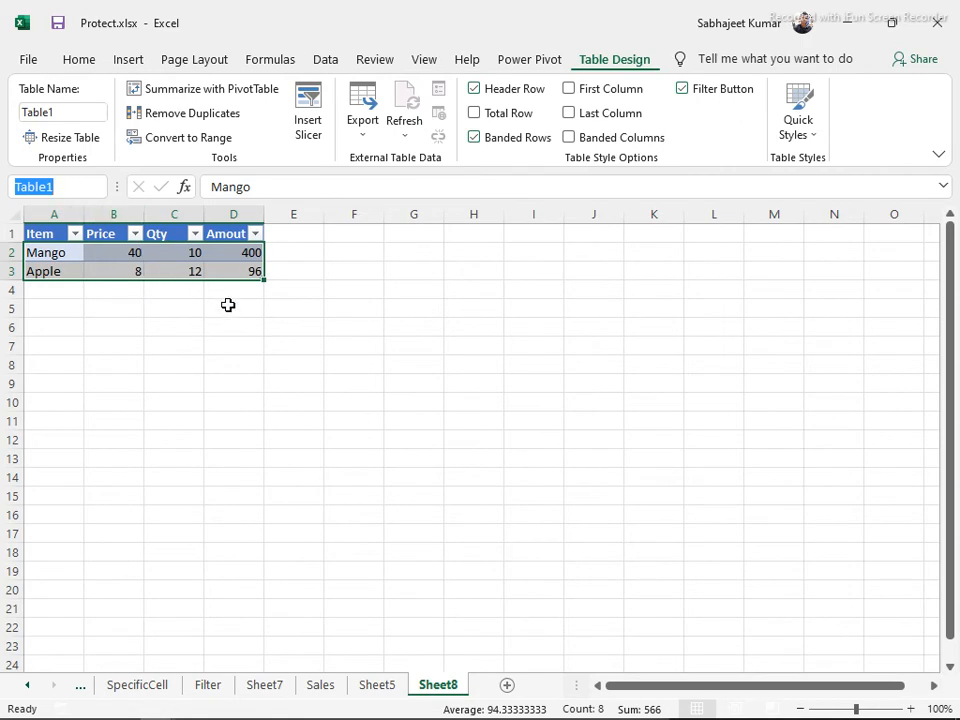
left_click(132, 316)
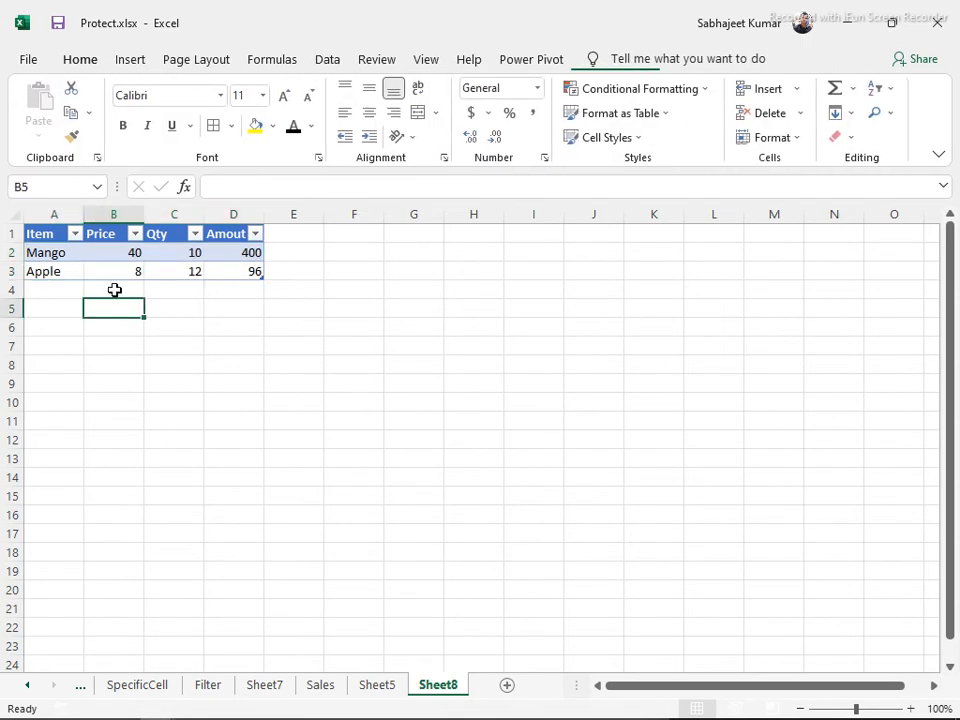
Copy A1:D3 from Sheet5 and paste it as values into G1 of Sheet8
left_click(380, 684)
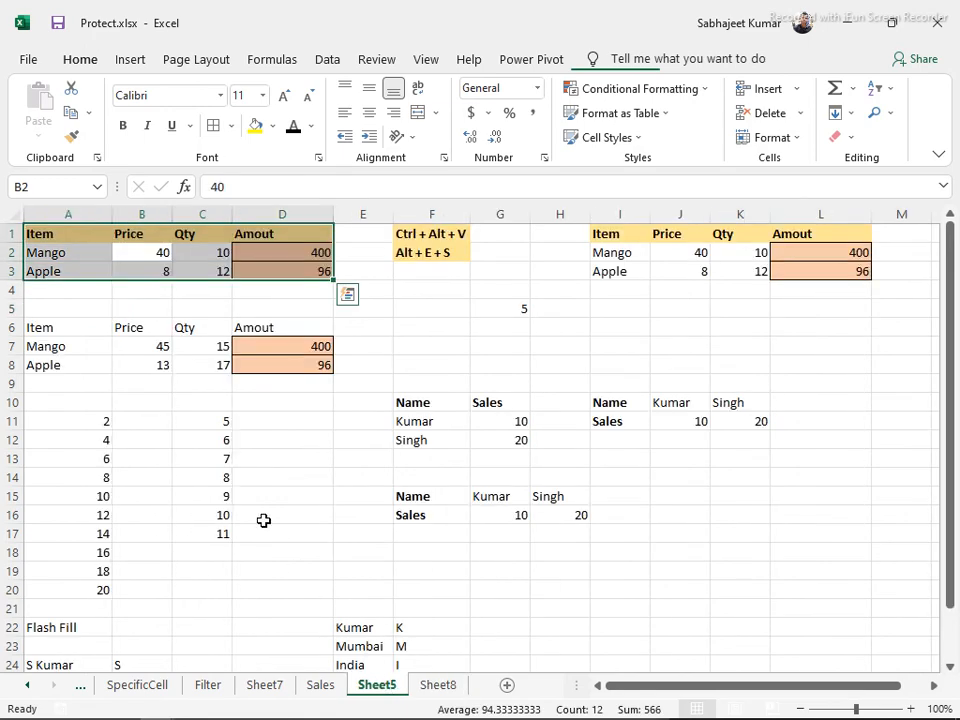
key("ctrl+c")
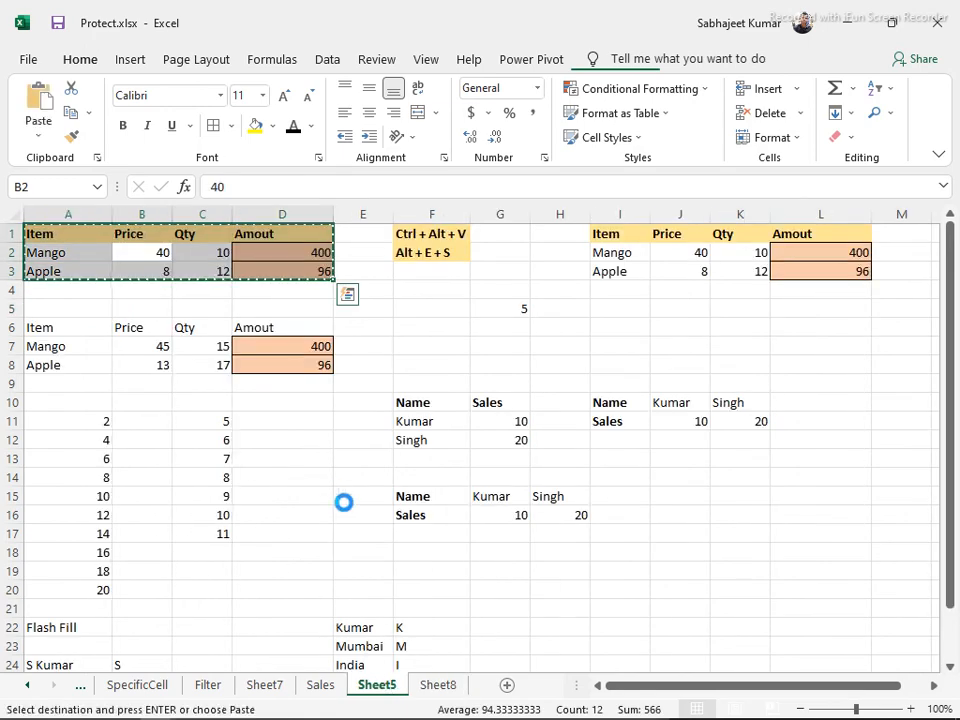
left_click(437, 684)
left_click(426, 236)
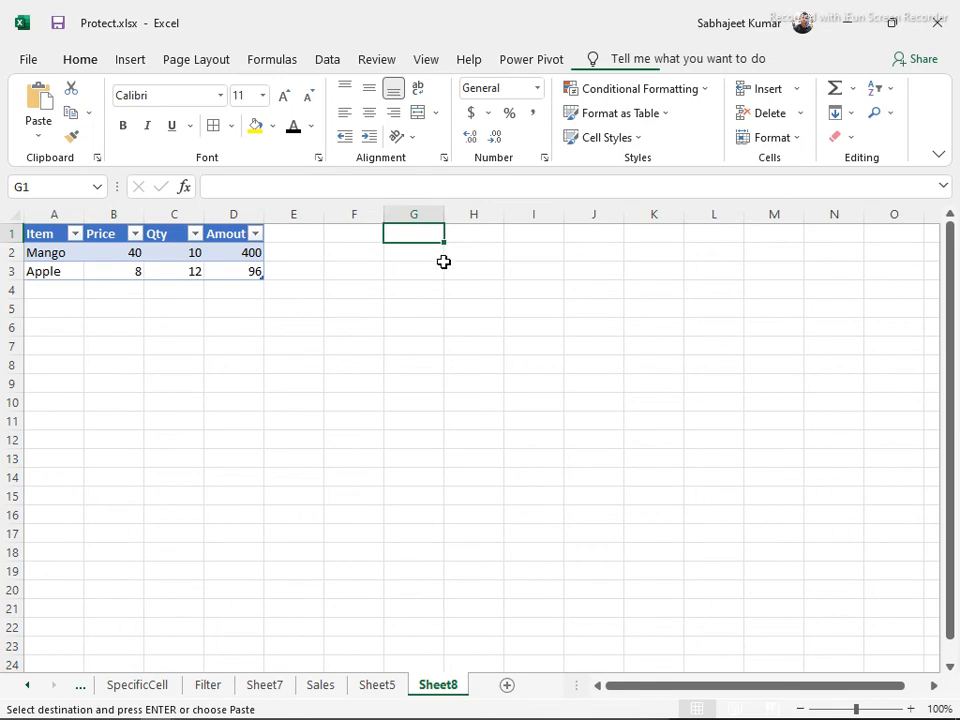
key("ctrl+alt+v")
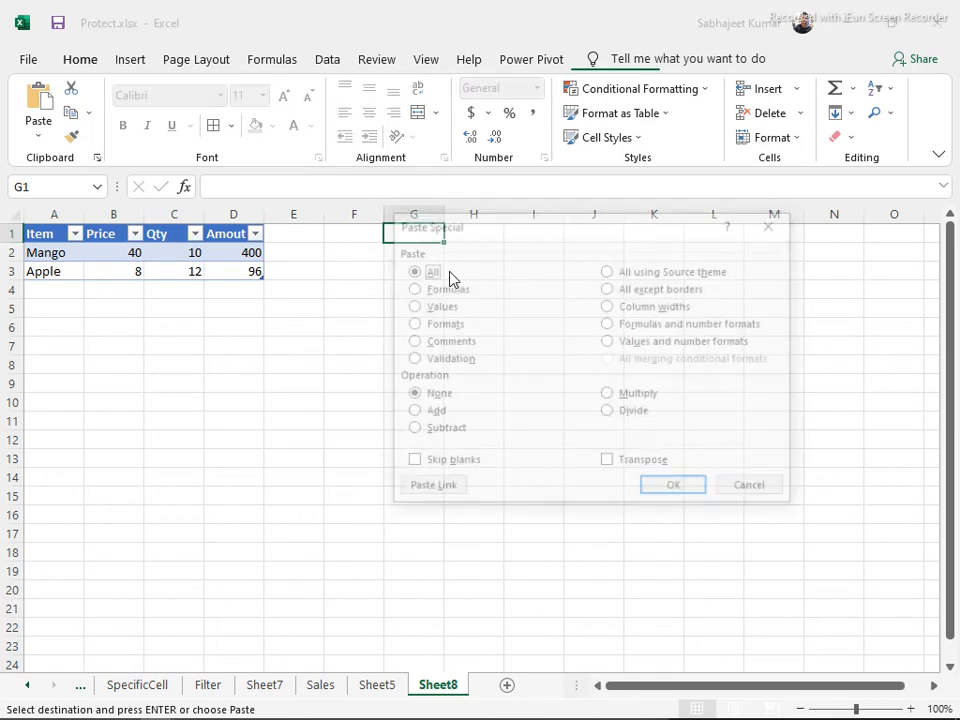
key("v")
key("Return")
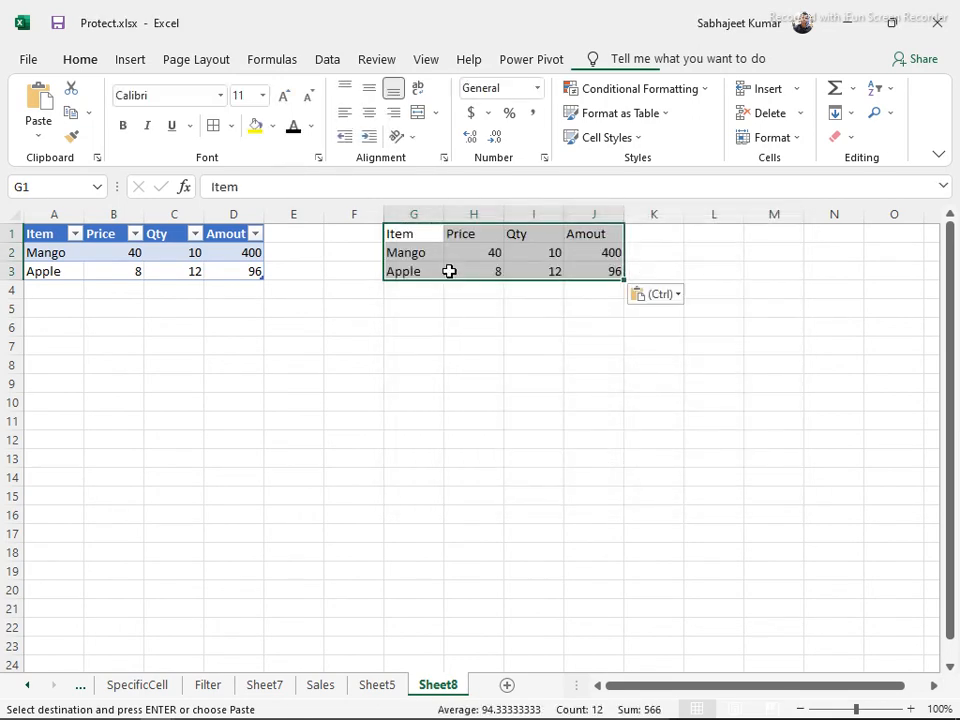
Clear the pasted header row G1:J1 and start a table from G2:J3
left_click_drag(405, 235, 574, 232)
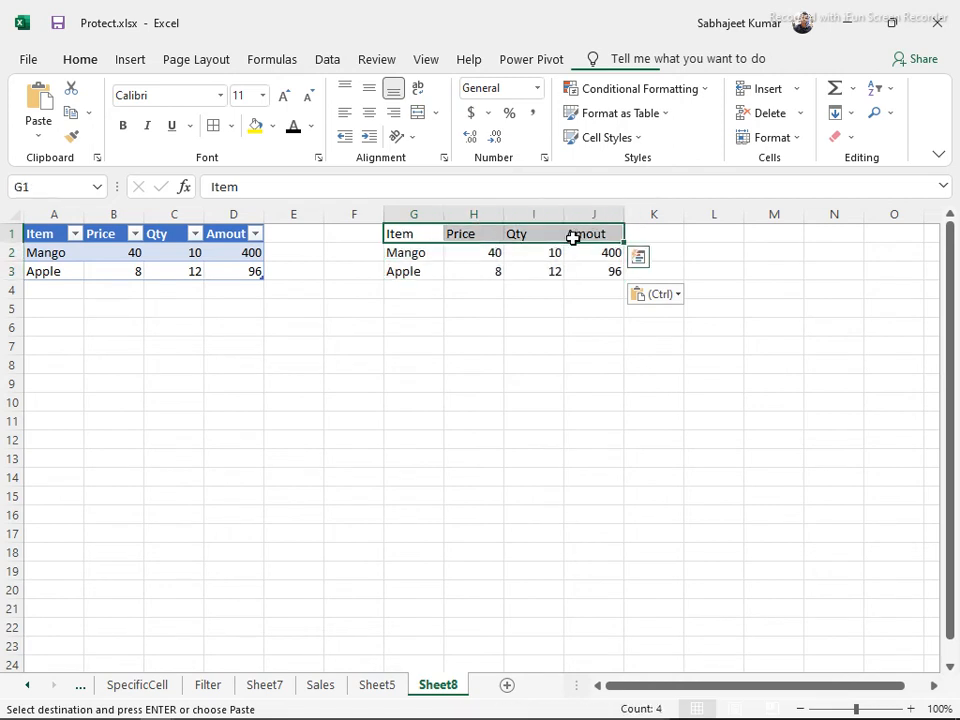
key("Delete")
left_click(498, 254)
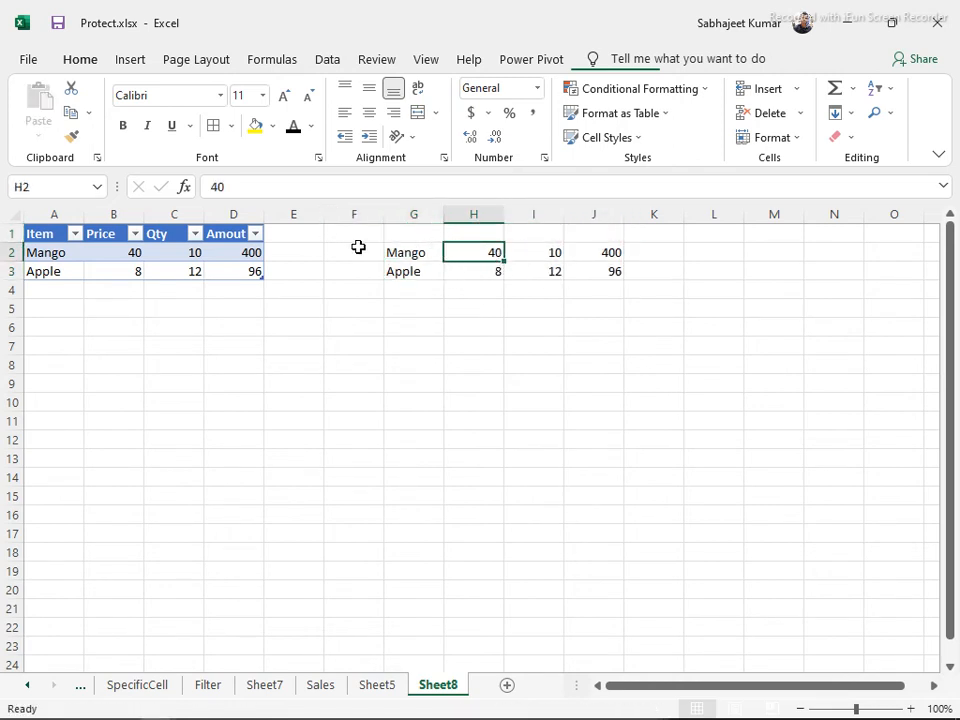
key("ctrl+t")
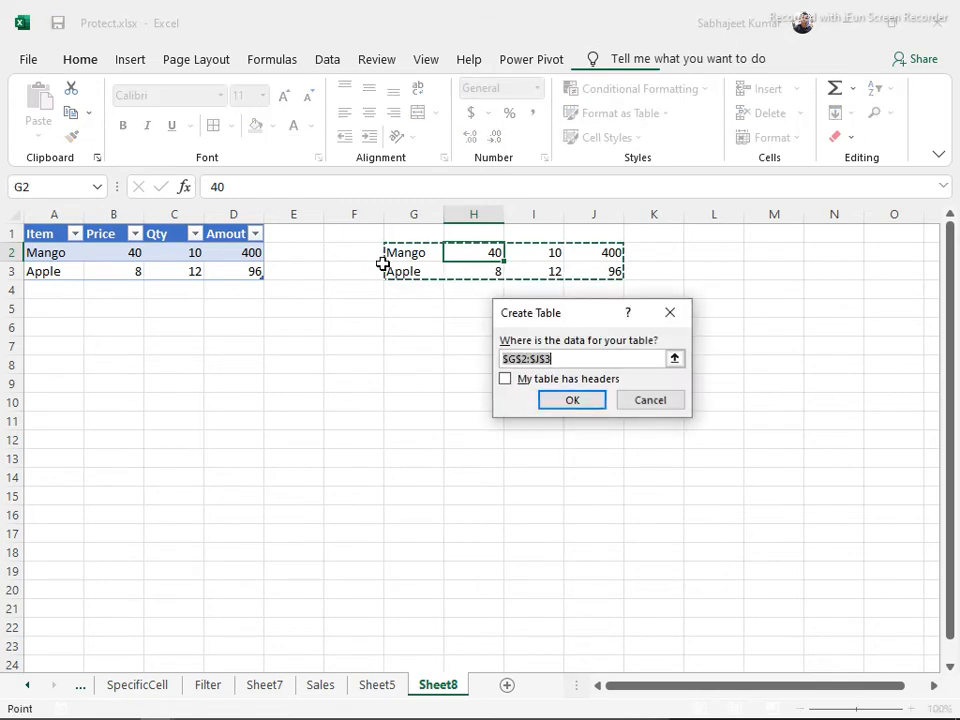
Create Table2 from G2:J3 and jump between Table1 and Table2 via the Name Box
left_click(563, 401)
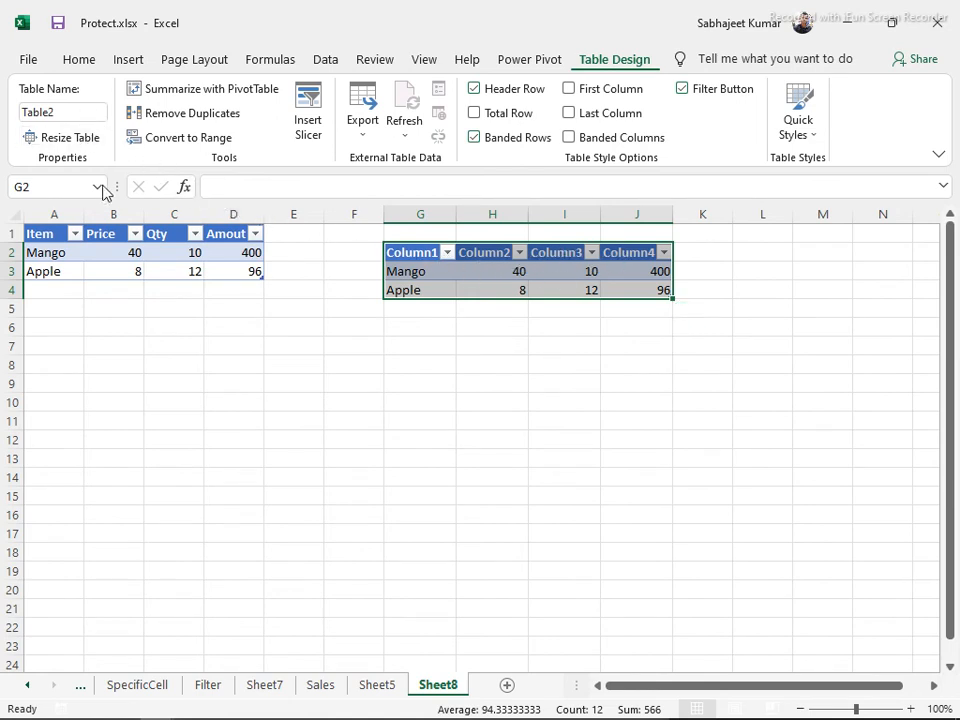
left_click(100, 188)
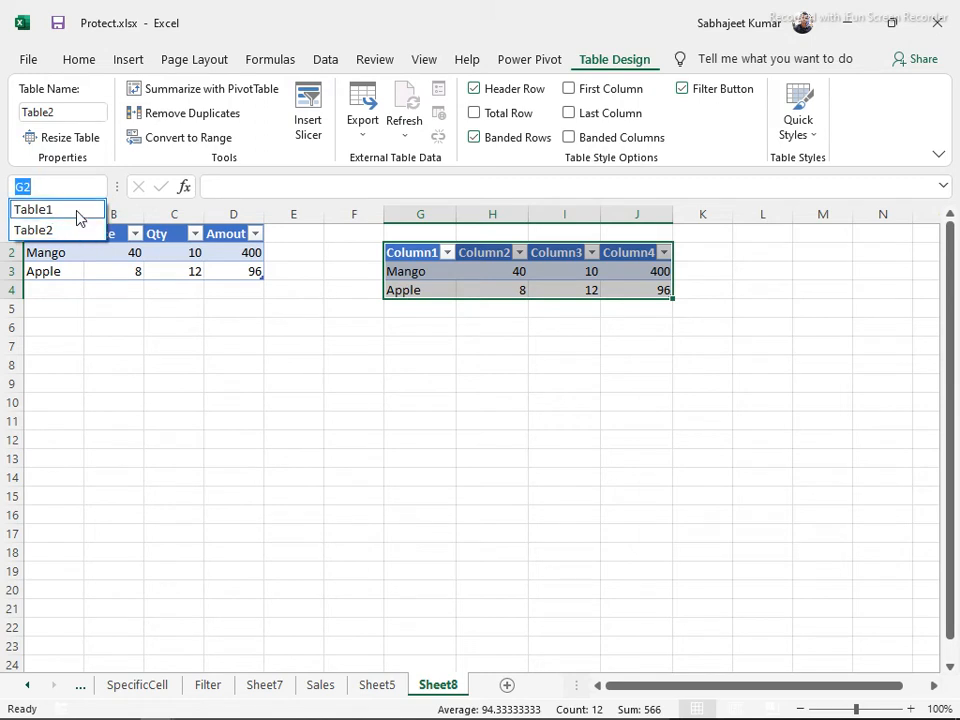
left_click(79, 217)
left_click(100, 188)
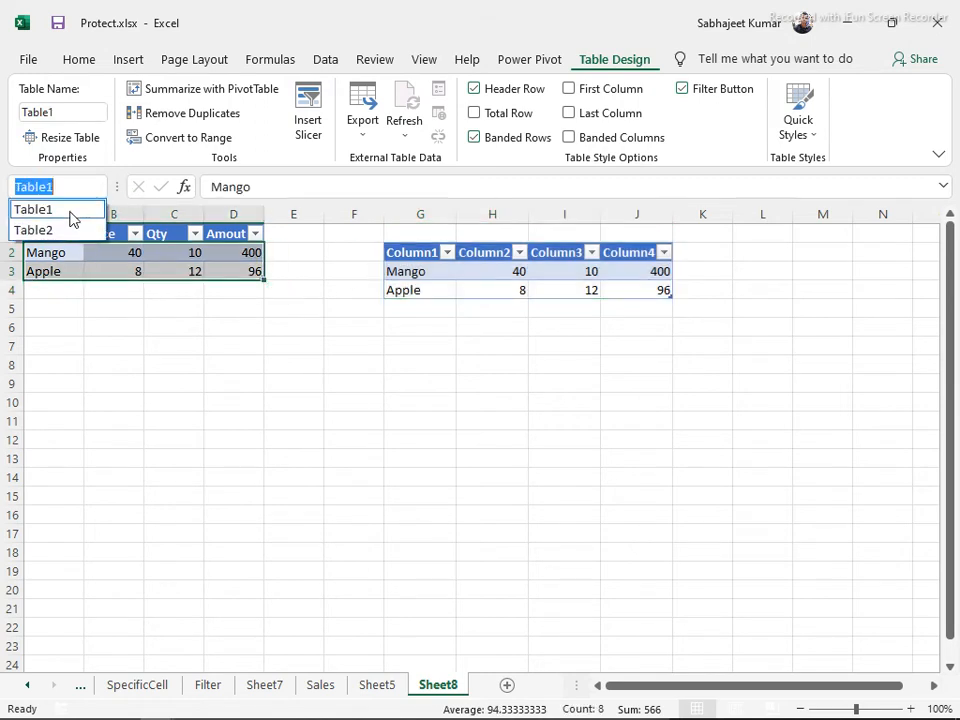
left_click(46, 238)
Delete G1:L7 to remove Table2, leaving Table1 in A1:D3
left_click_drag(400, 238, 735, 341)
key("Delete")
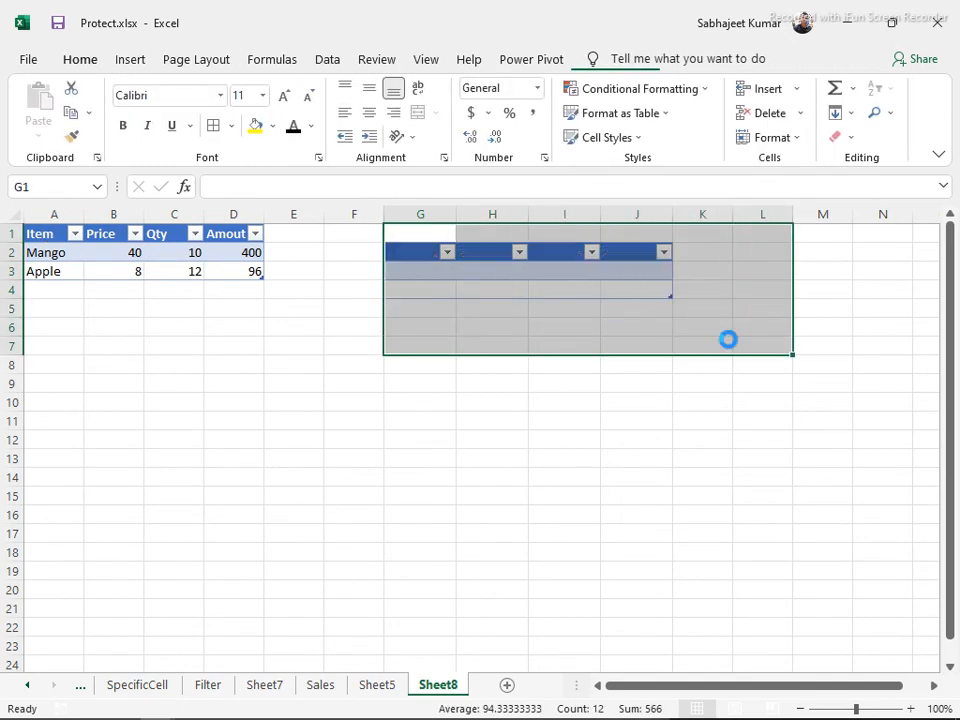
left_click(48, 290)
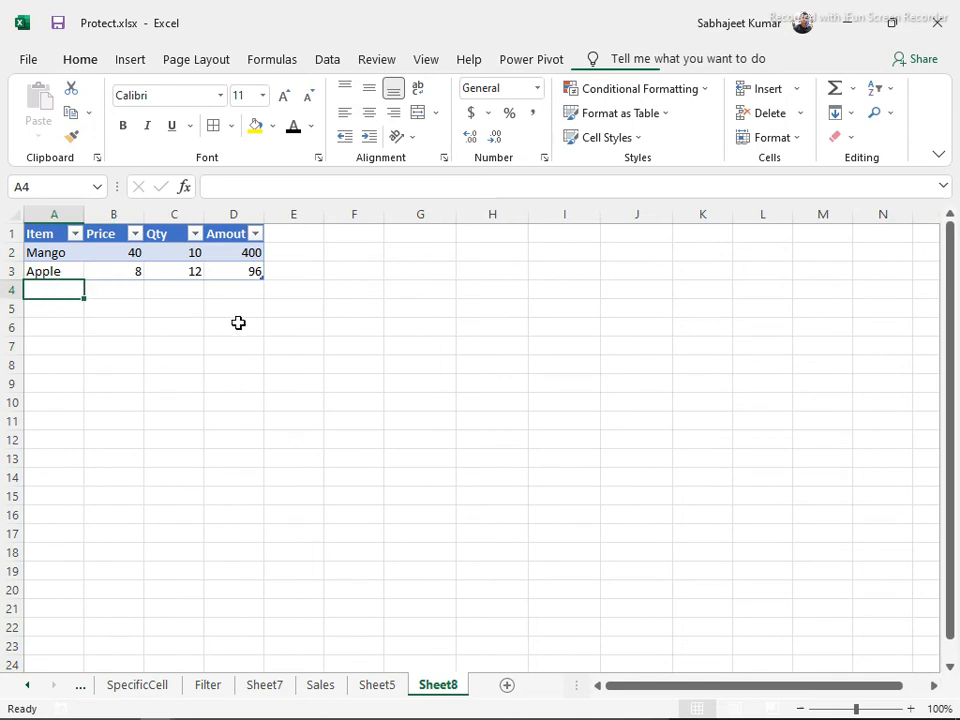
Start a SUM formula in G3, trying different range references, then cancel it
left_click(432, 268)
type("=sum")
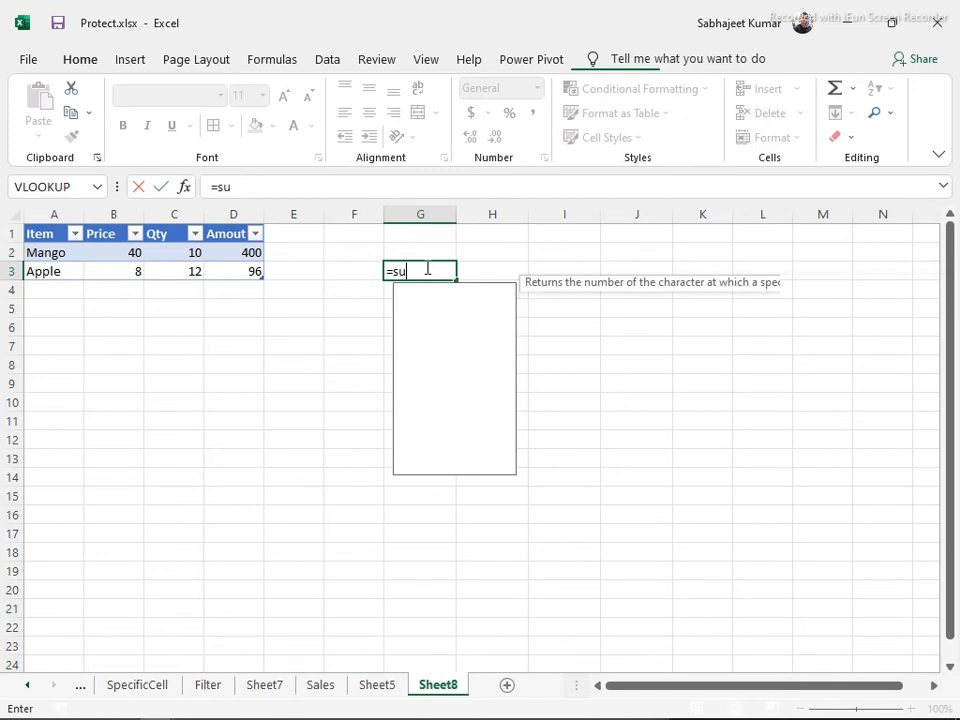
key("Tab")
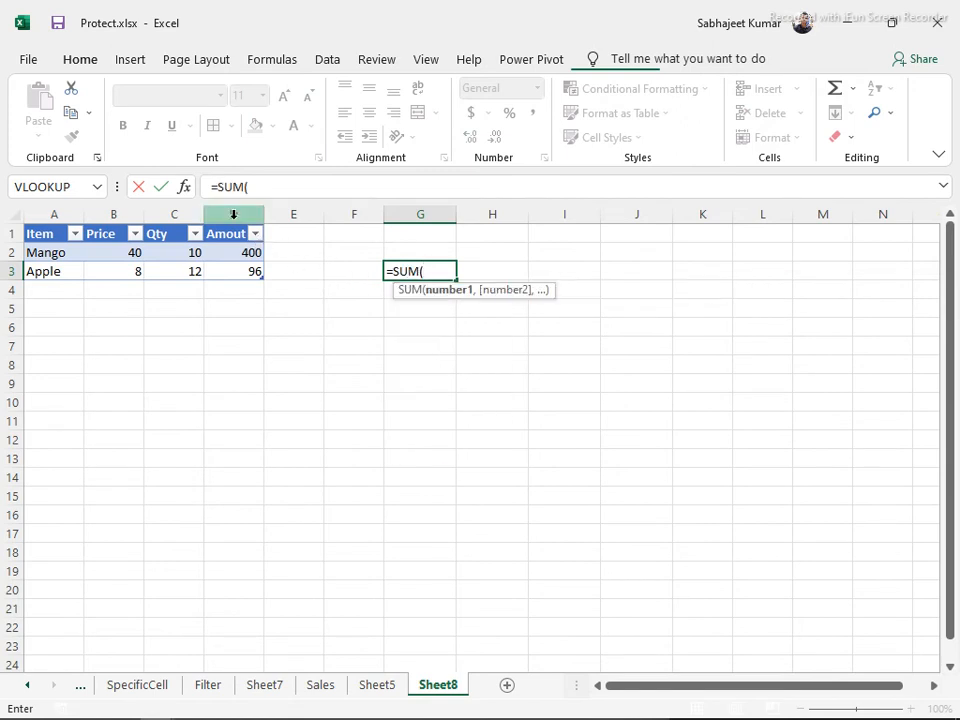
left_click_drag(233, 248, 246, 261)
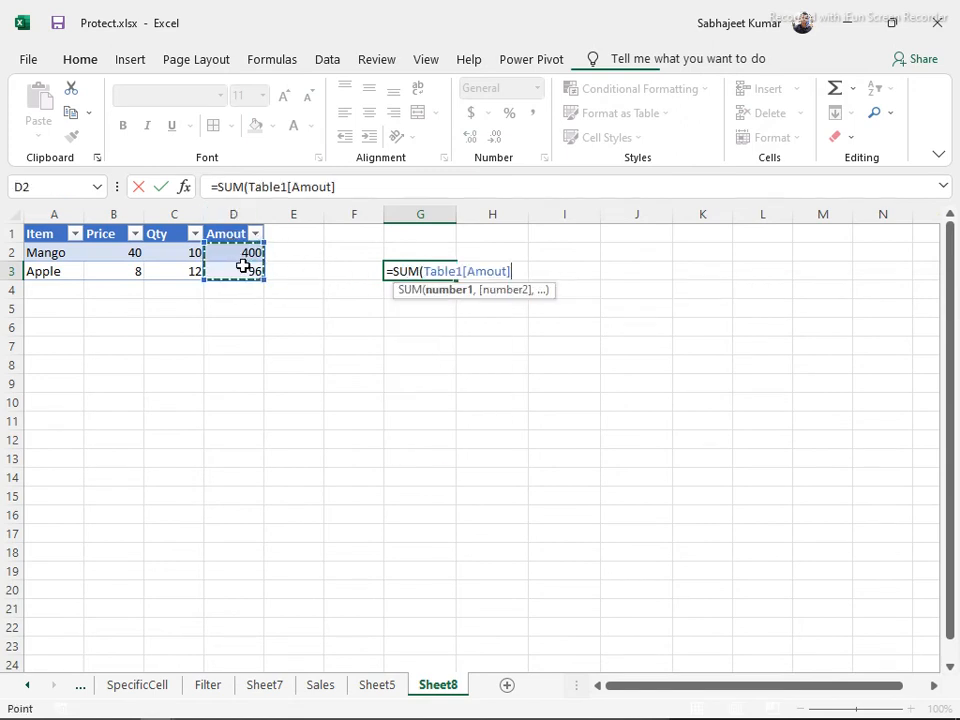
left_click_drag(311, 248, 330, 360)
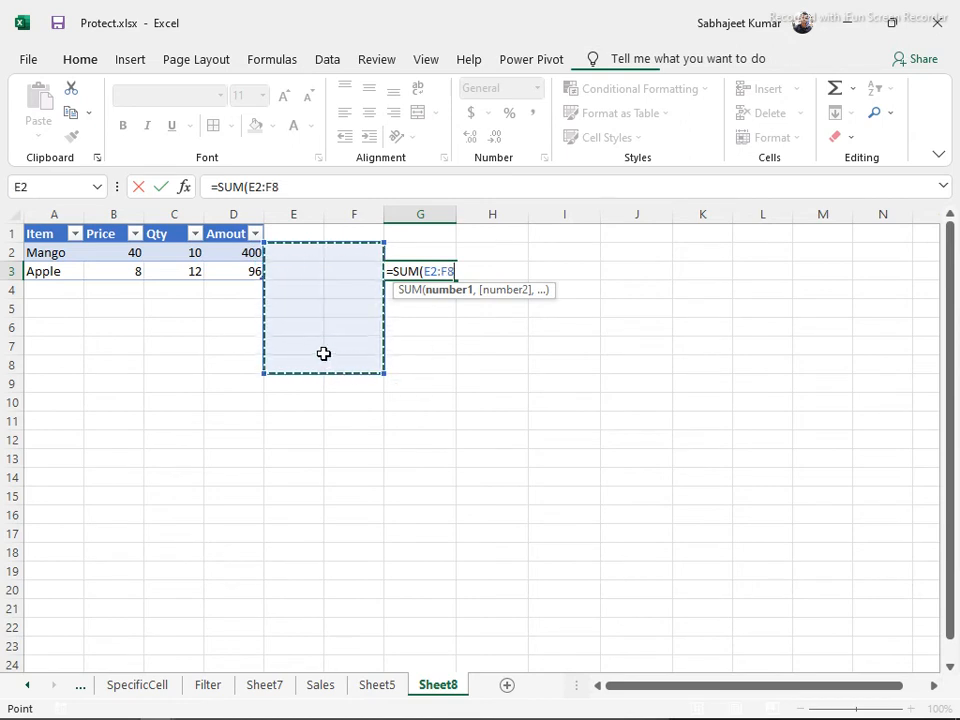
left_click_drag(241, 330, 251, 534)
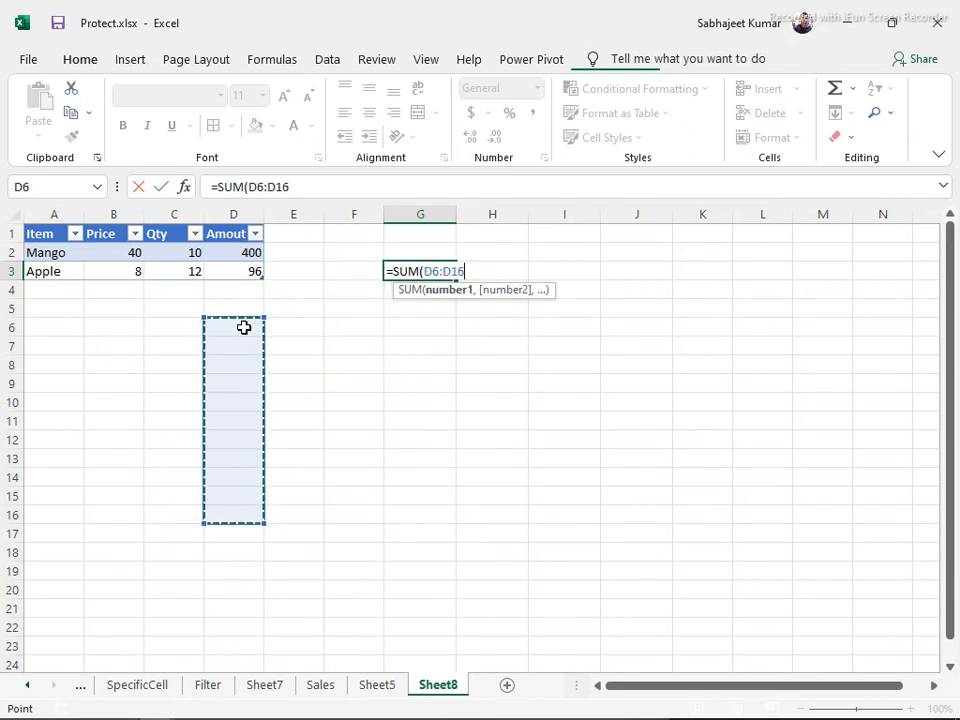
left_click(241, 253)
left_click_drag(241, 253, 240, 266)
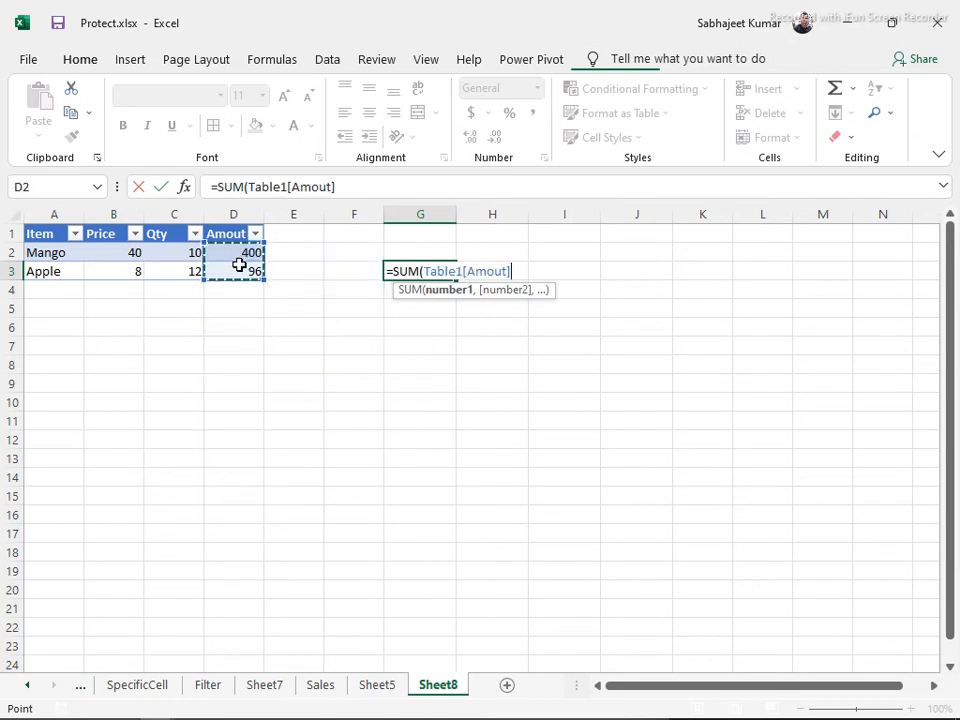
left_click_drag(251, 185, 336, 190)
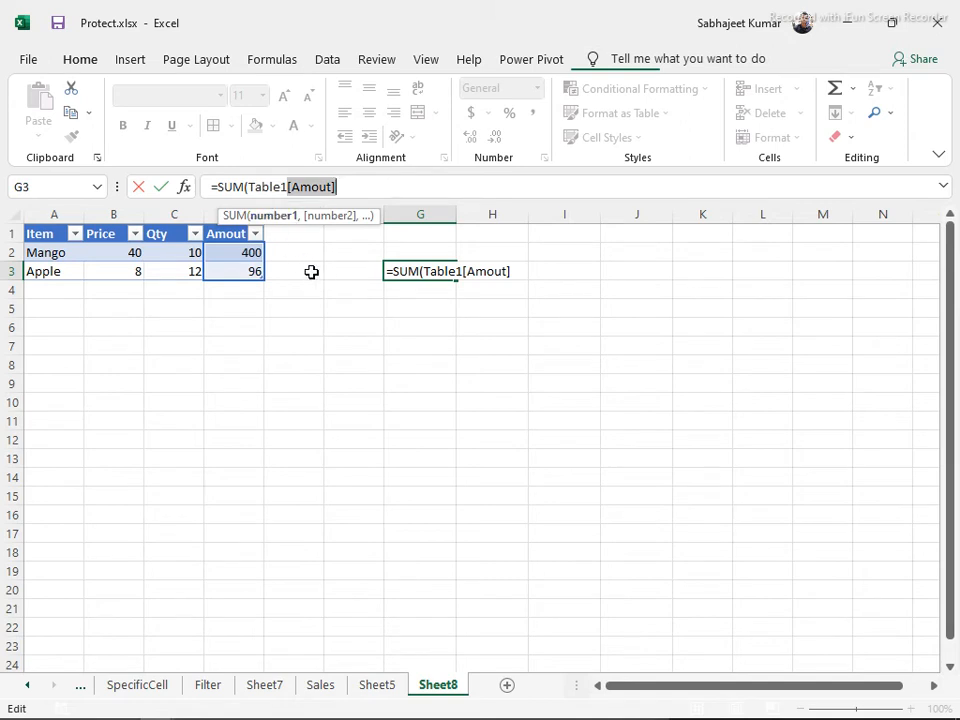
key("Escape")
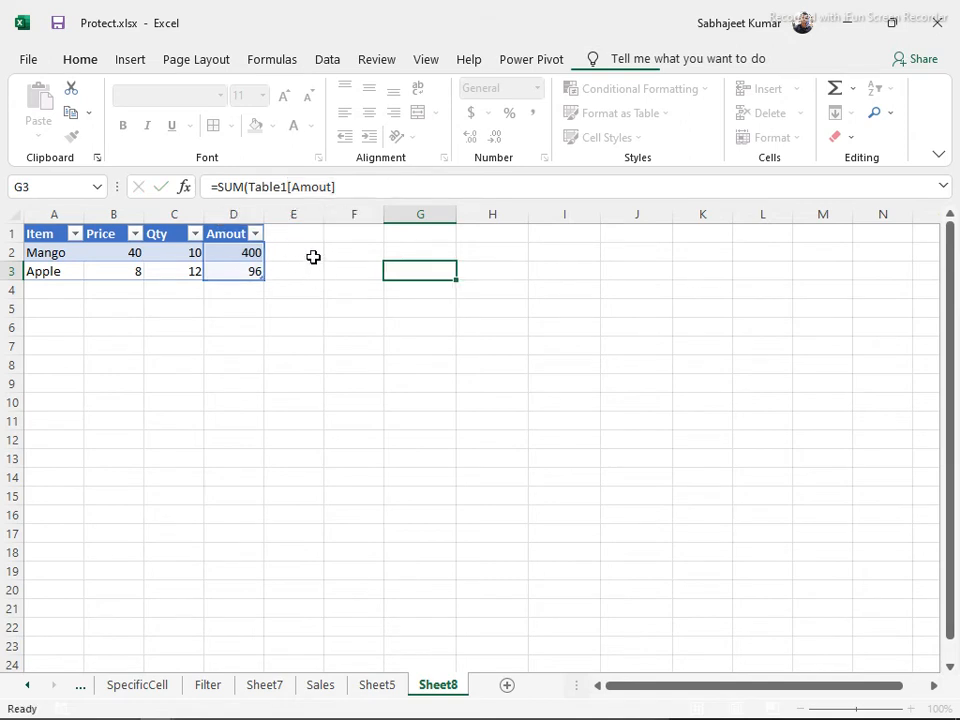
Enter =SUM(Table1[Amout]) in G3 showing 496, then start typing 'Grapew' in A4
type("=sum")
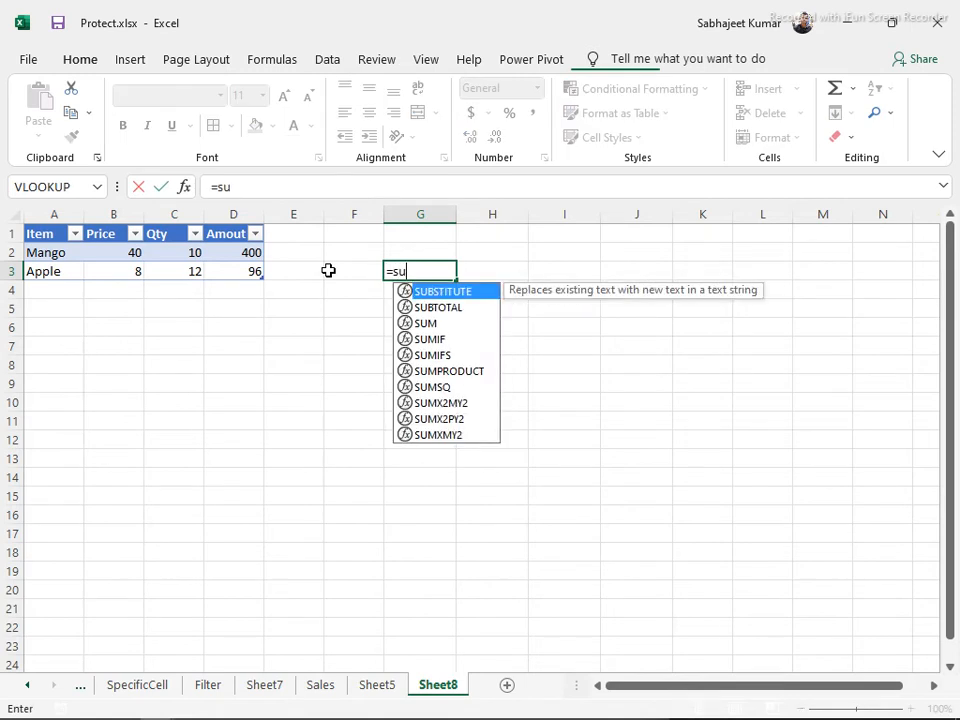
key("Tab")
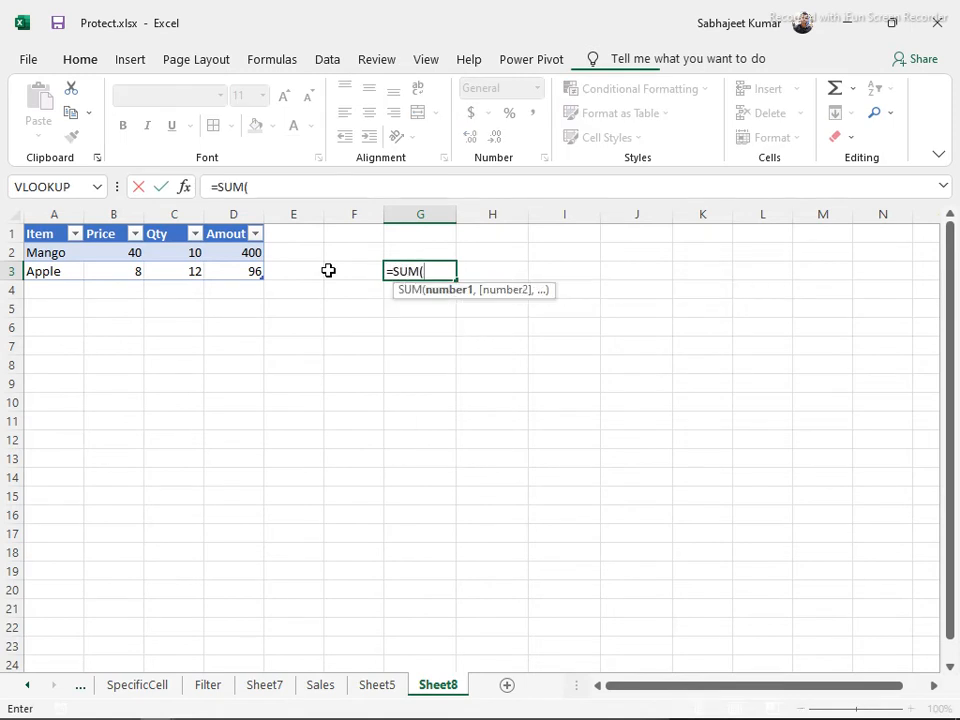
left_click(246, 252)
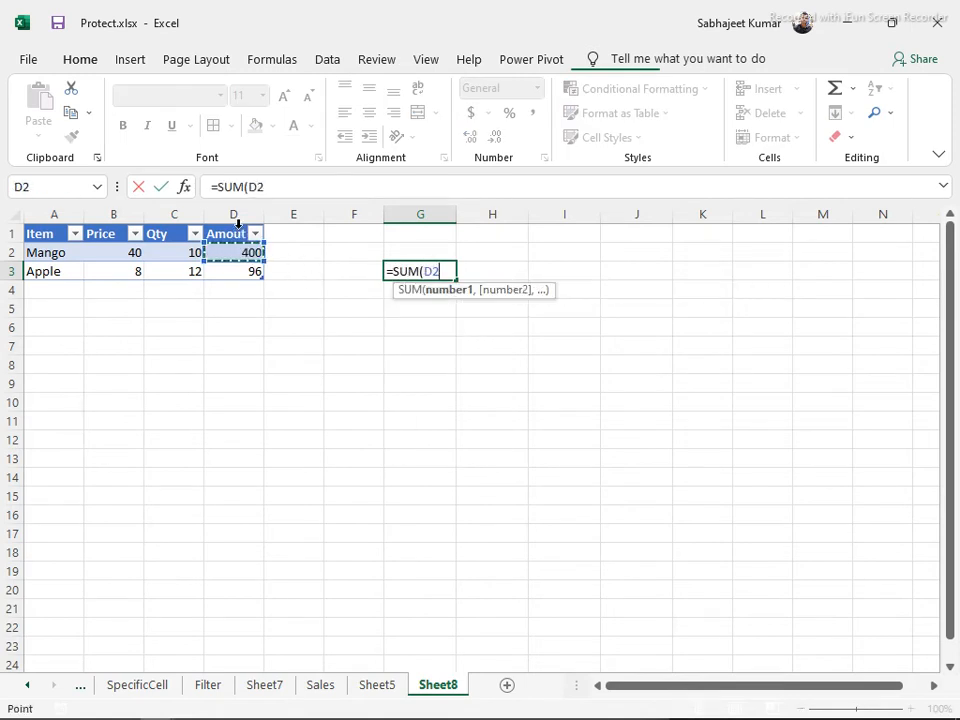
key("shift+Down")
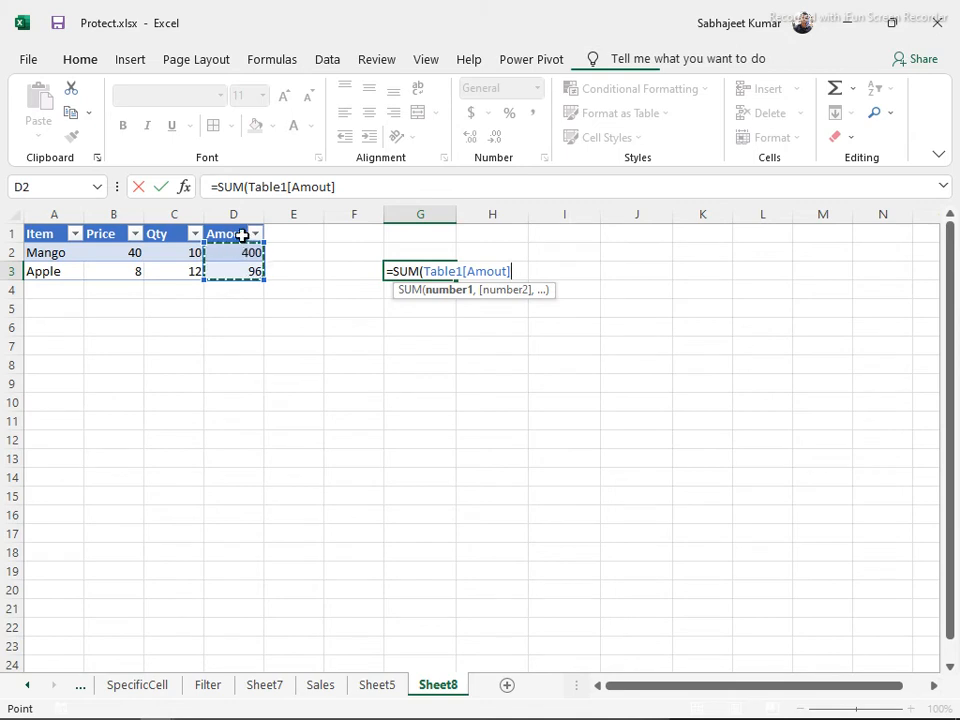
key("Return")
key("Up")
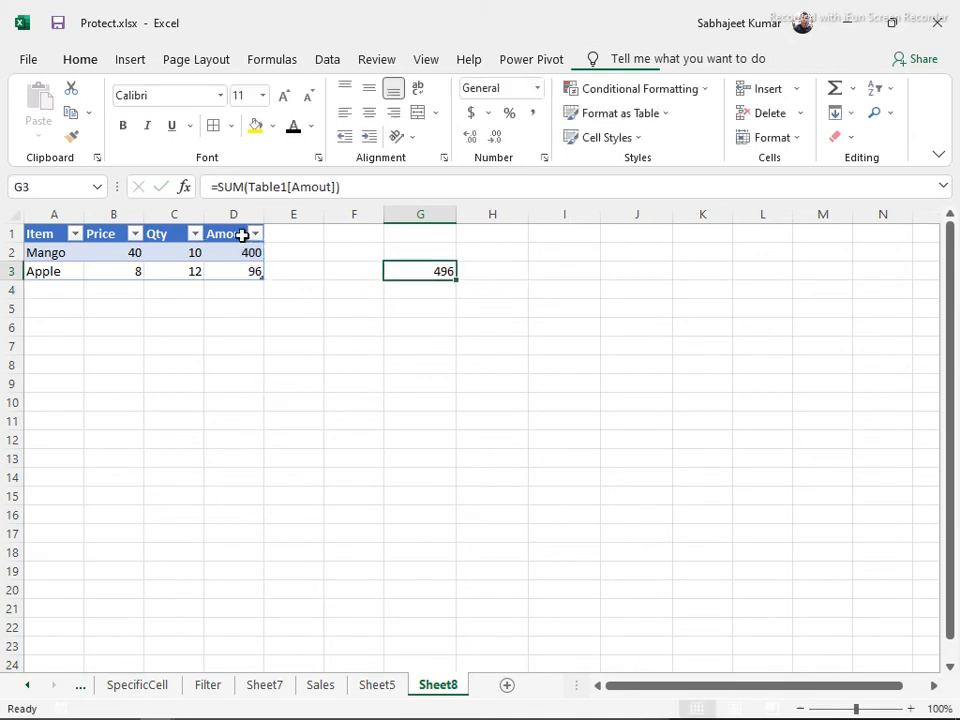
left_click(45, 291)
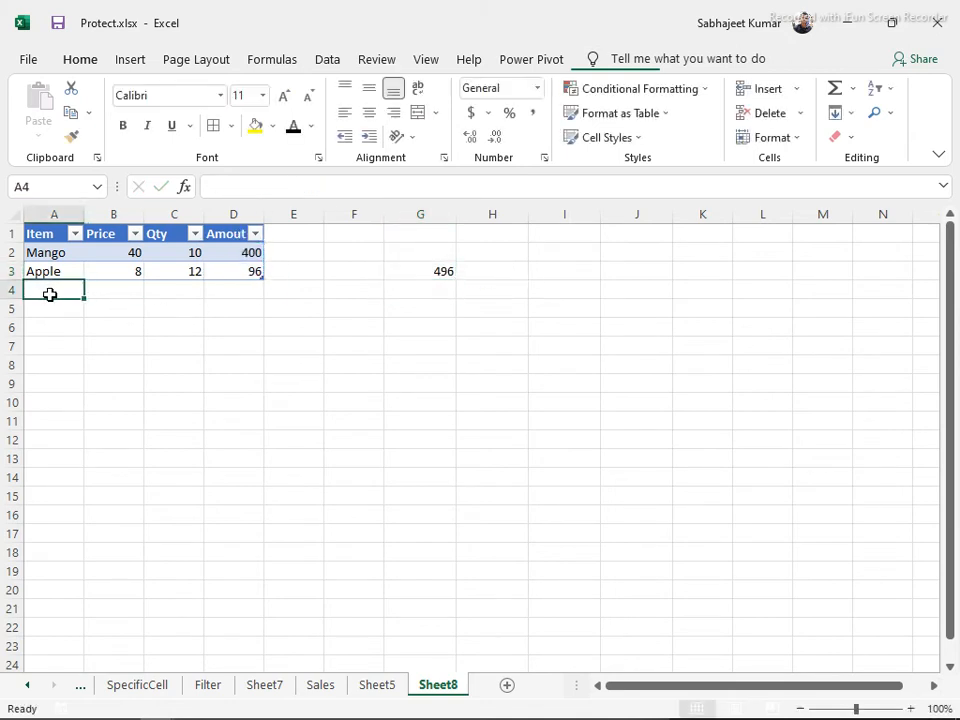
type("Grapew")
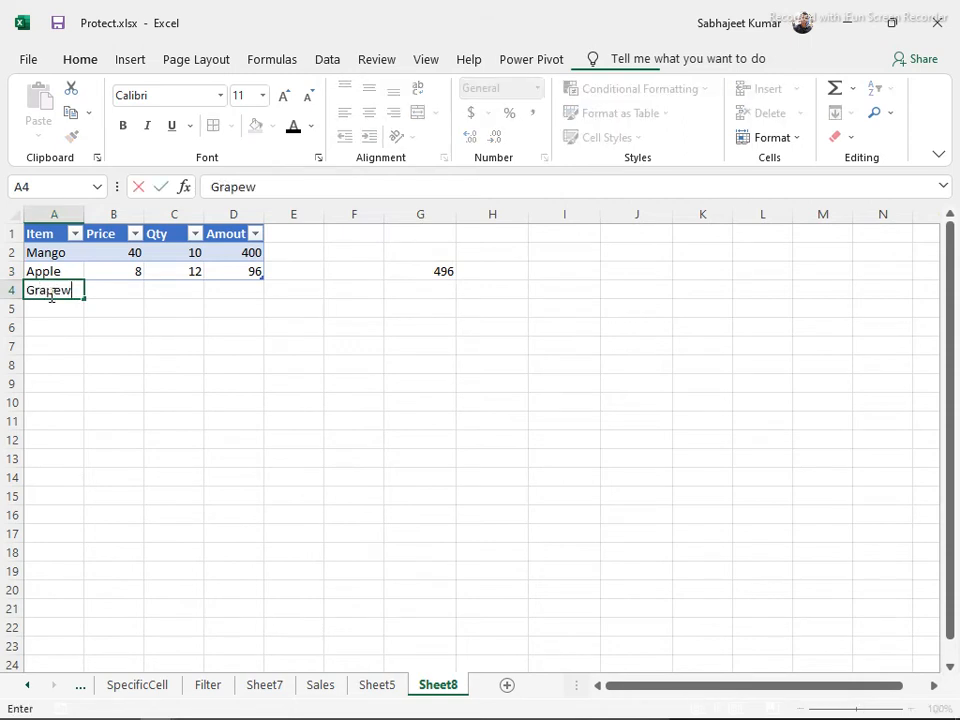
Add the Grapes row with price 8 and quantity 5, filling its amount to 96
key("Tab")
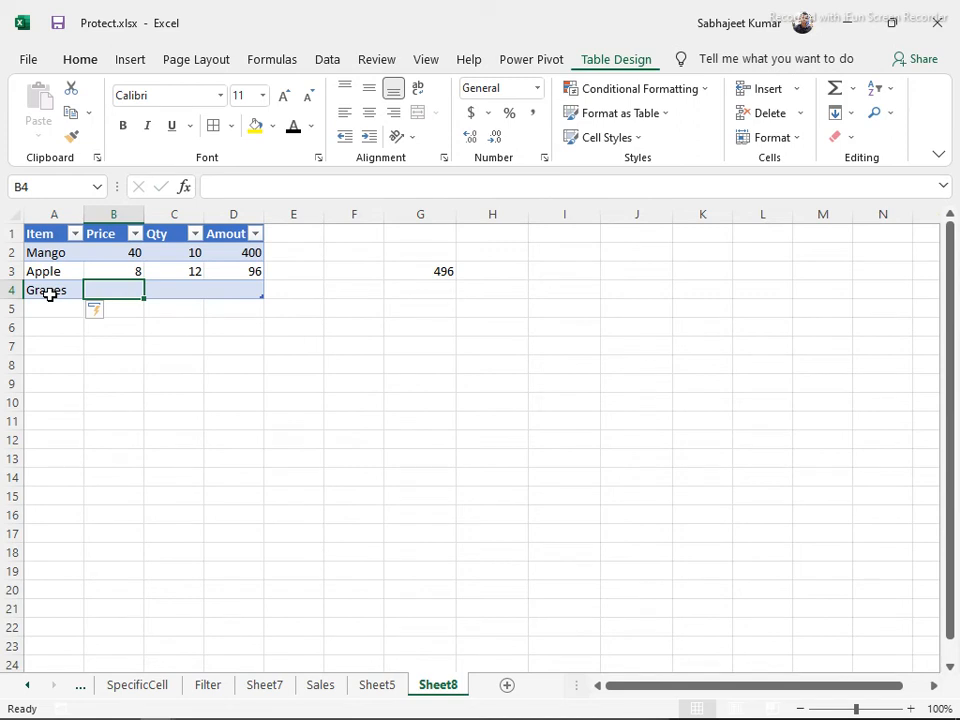
type("8")
key("Tab")
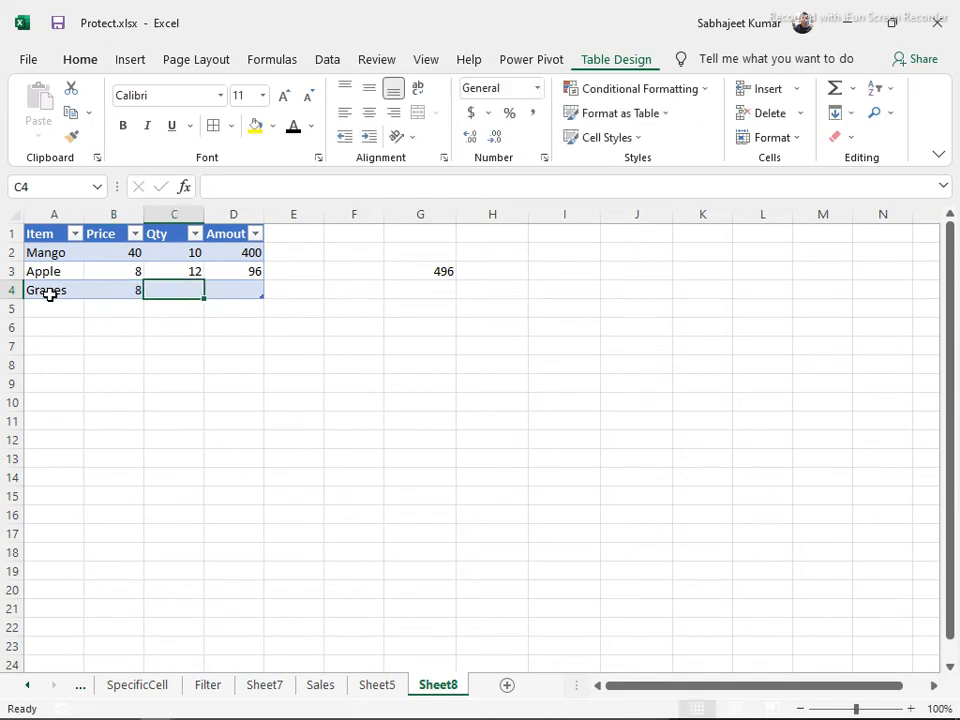
type("5")
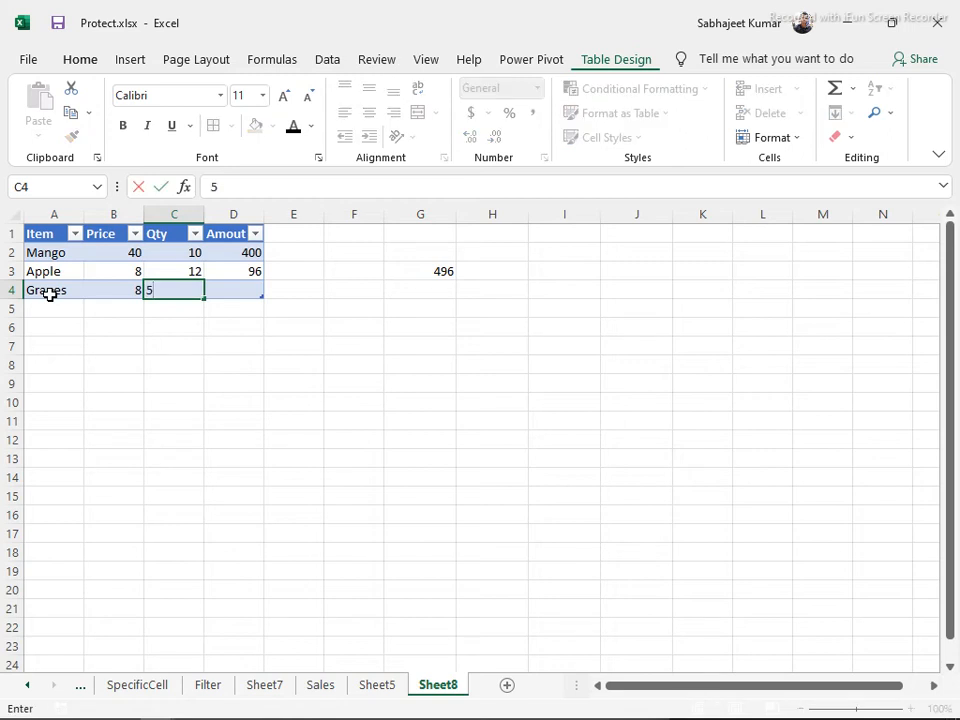
key("Tab")
key("ctrl+d")
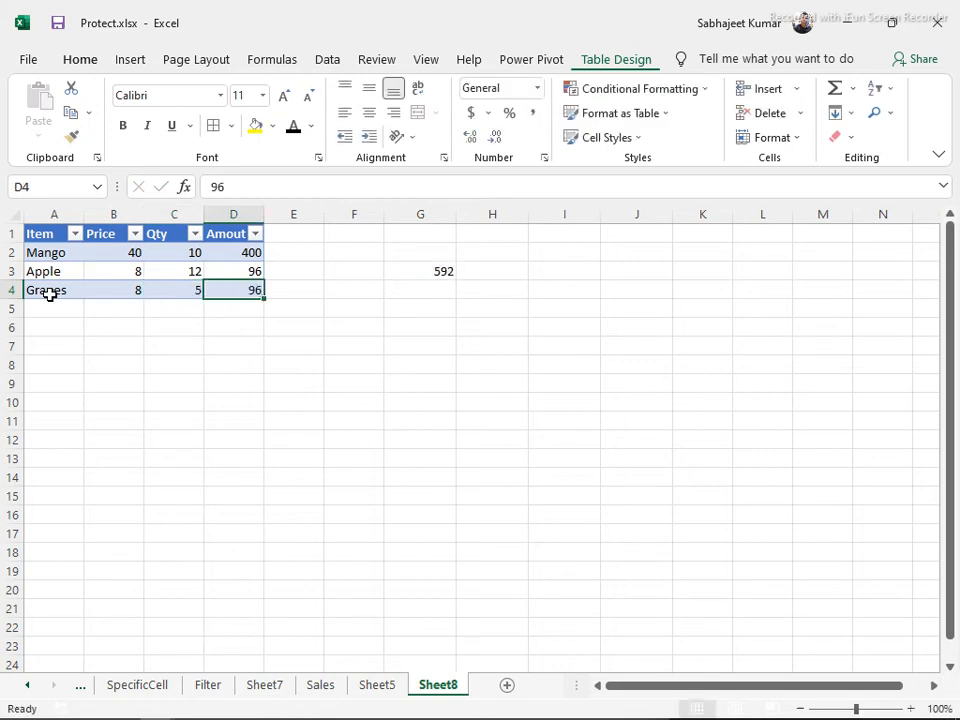
Inspect the G3 SUM formula and the Amout cells, cancelling the edit so 592 remains
left_click_drag(224, 253, 236, 272)
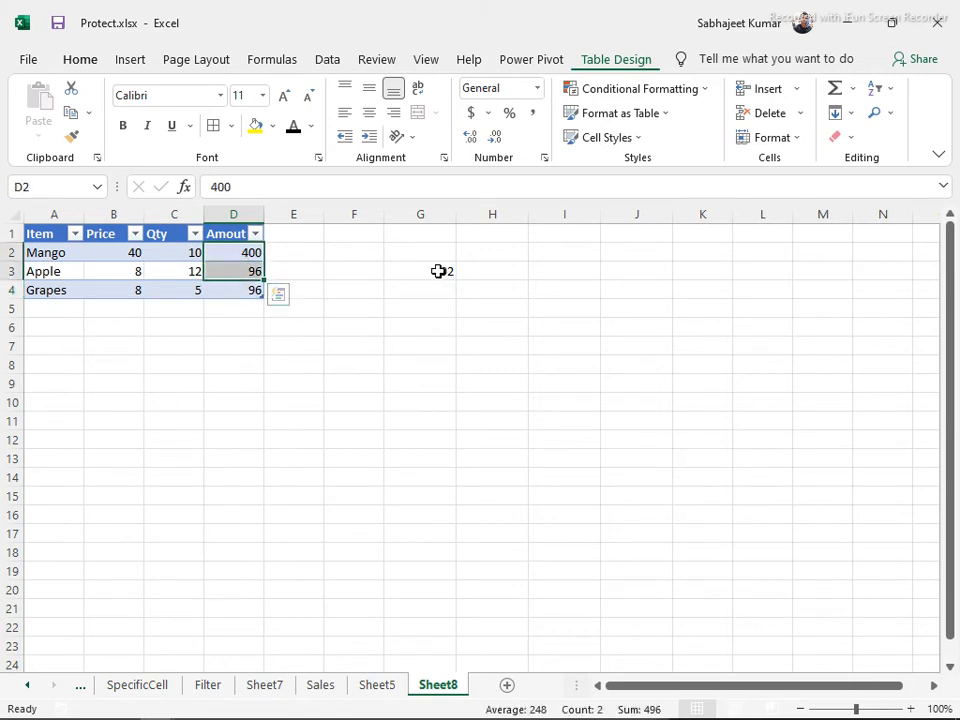
left_click(437, 271)
left_click_drag(249, 187, 334, 183)
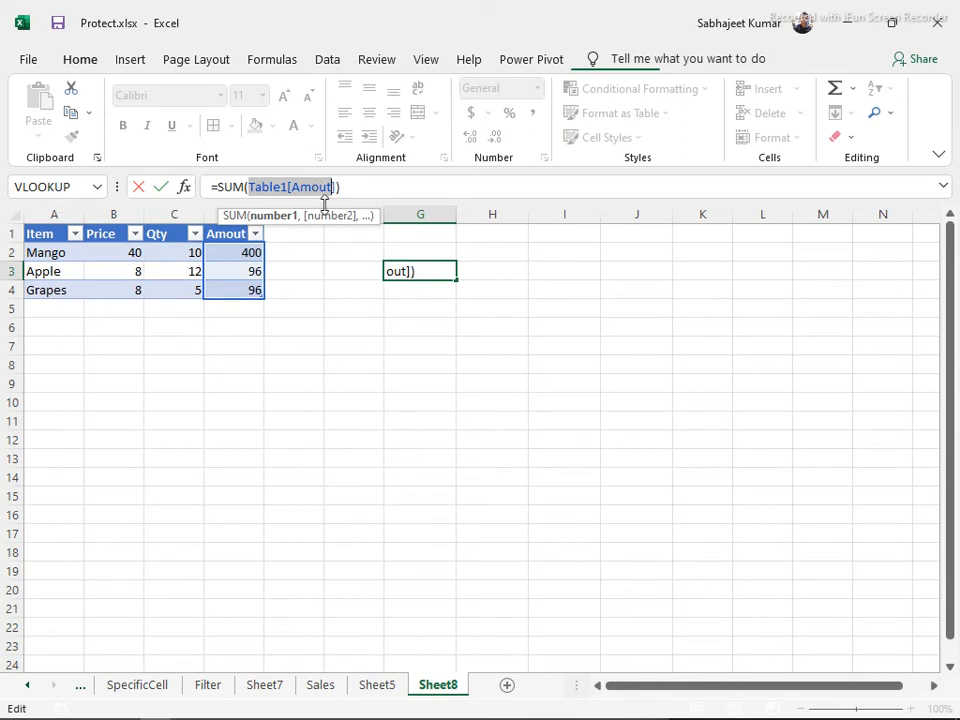
left_click(226, 289)
left_click(225, 257)
key("Escape")
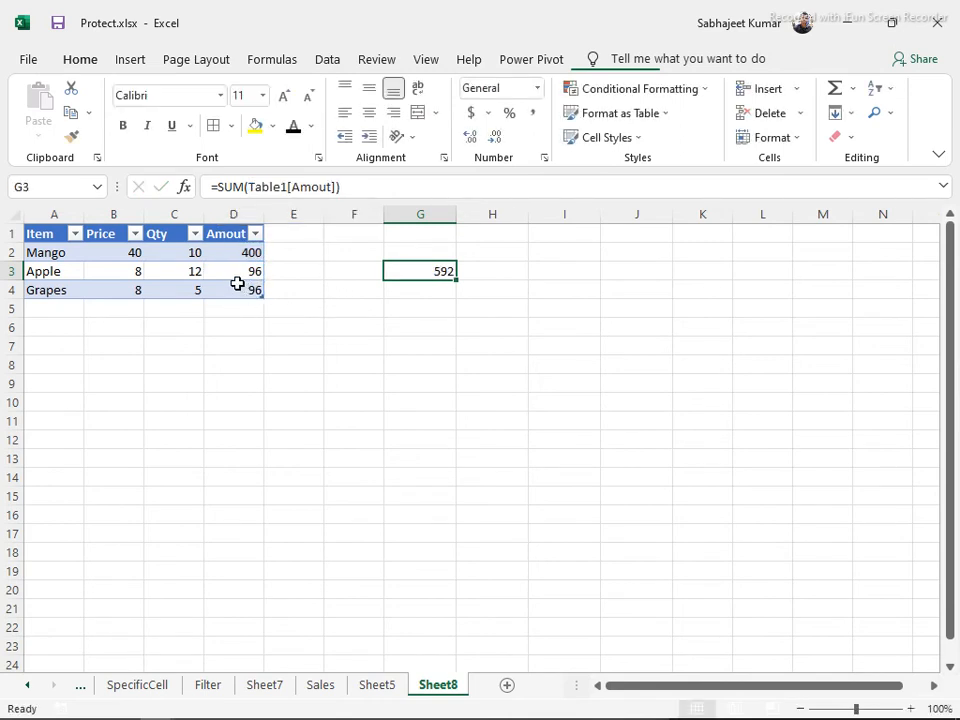
left_click(237, 286)
left_click(234, 272)
left_click(239, 252)
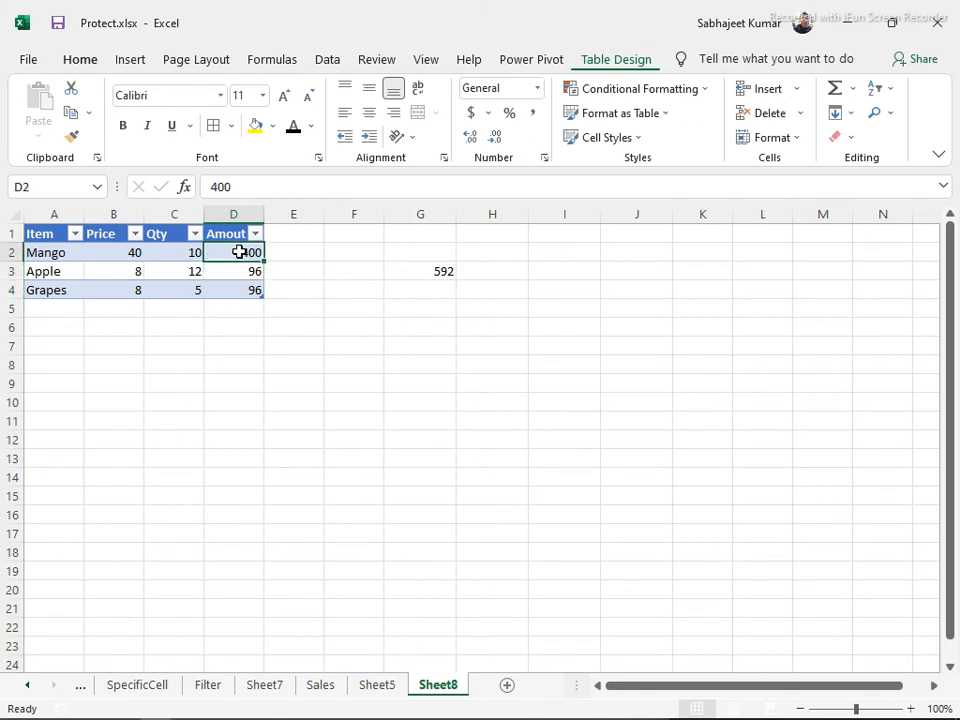
type("=s")
key("Left")
key("Right")
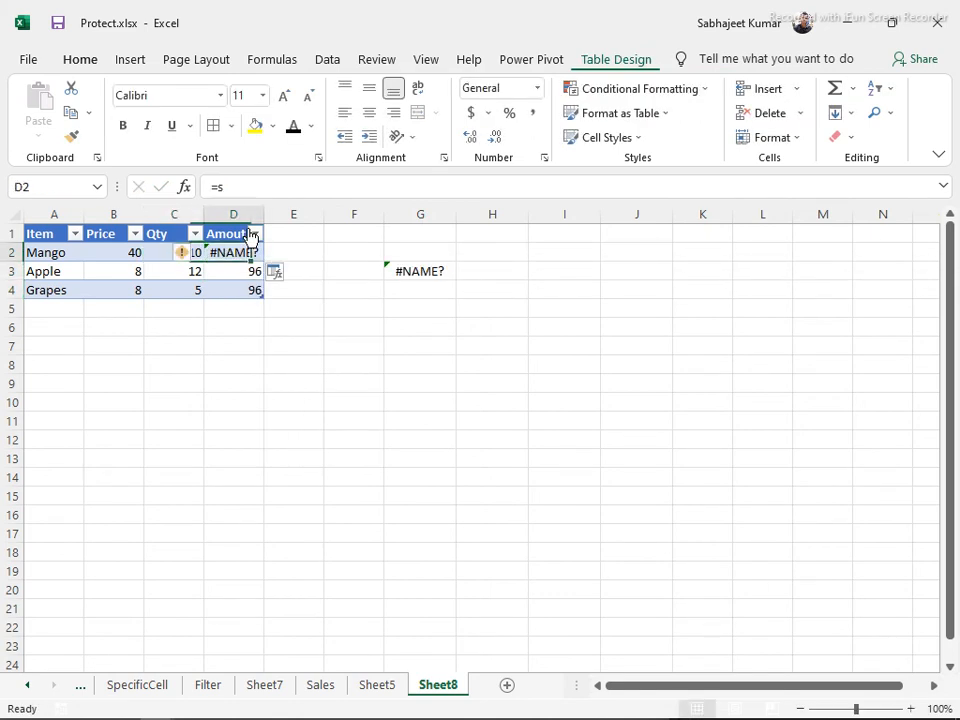
type("=")
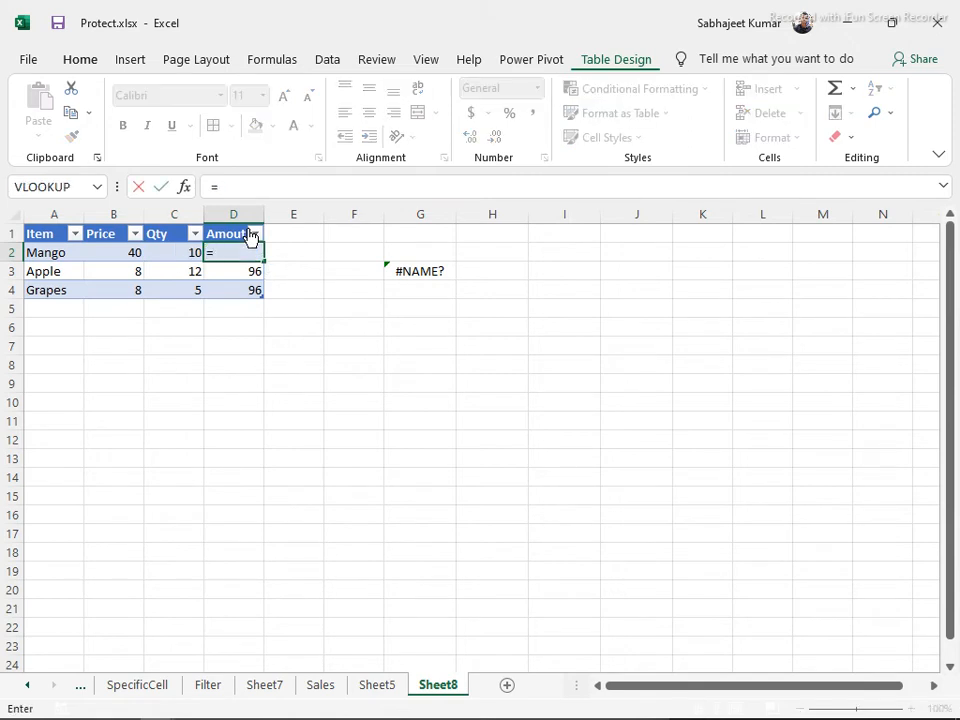
left_click(122, 254)
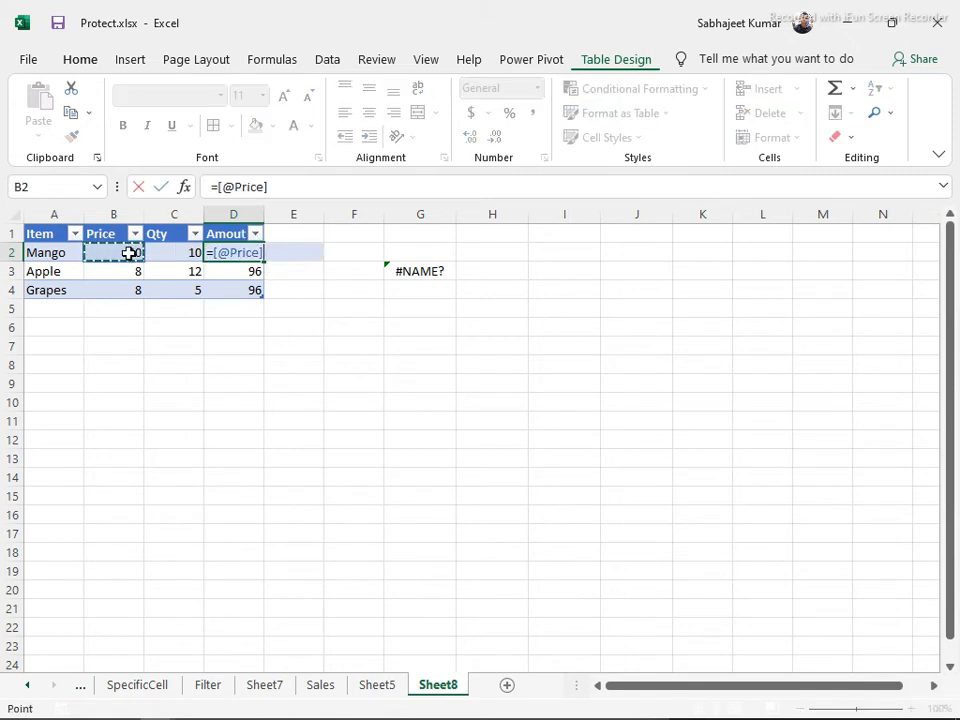
type("*")
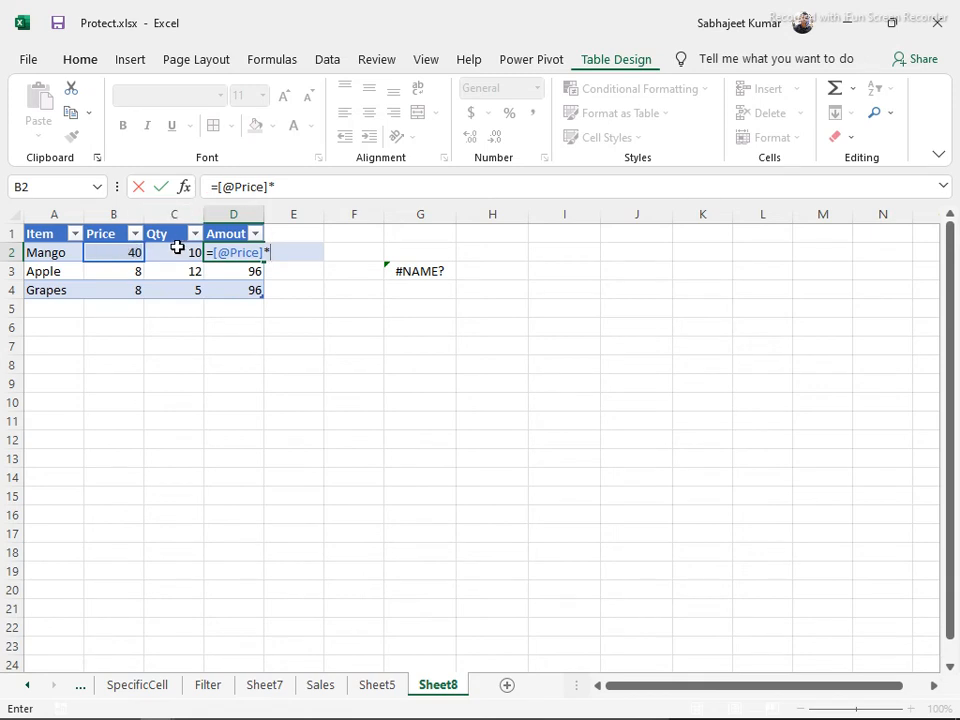
left_click(182, 250)
key("Return")
key("Return")
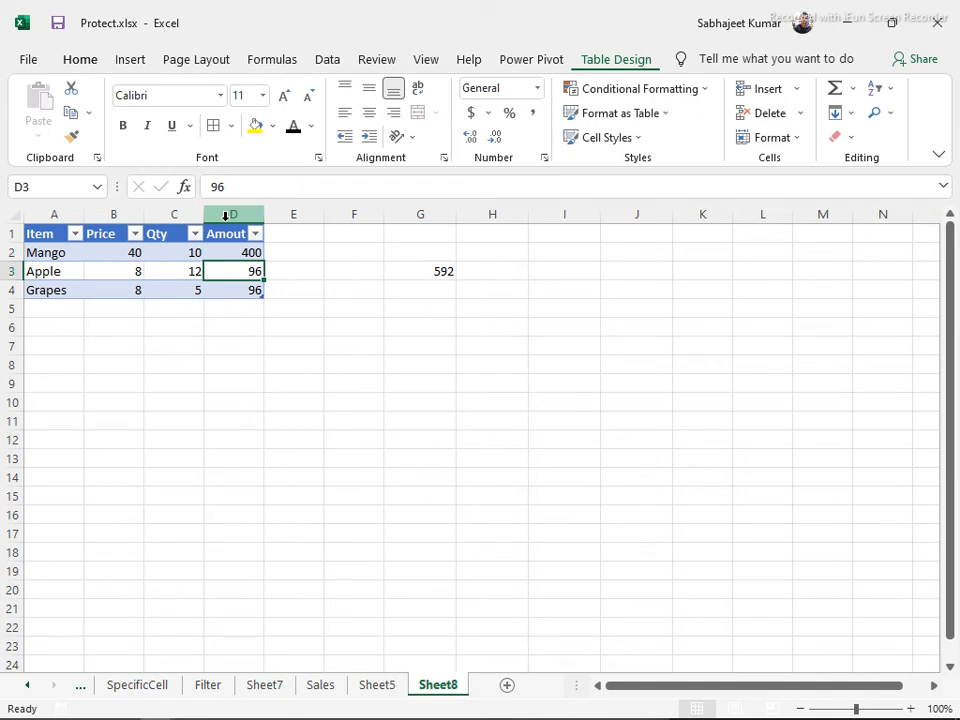
Add an Orange row below Grapes with price 2 and quantity 10
left_click(225, 217)
key("Down")
key("Left")
key("Left")
key("Down")
key("Down")
key("Left")
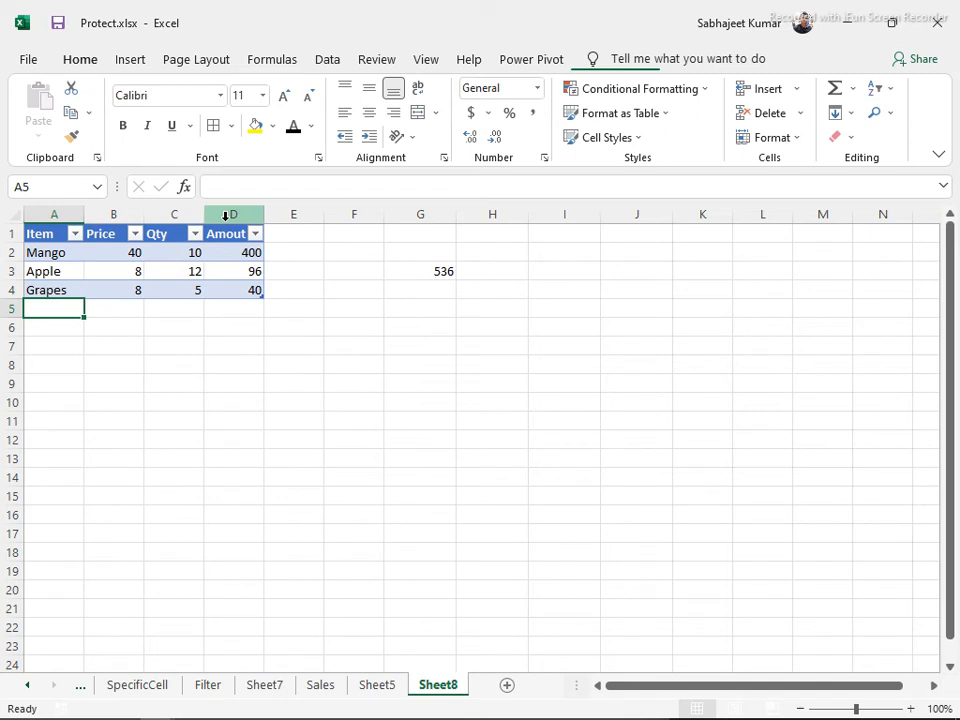
type("Orange")
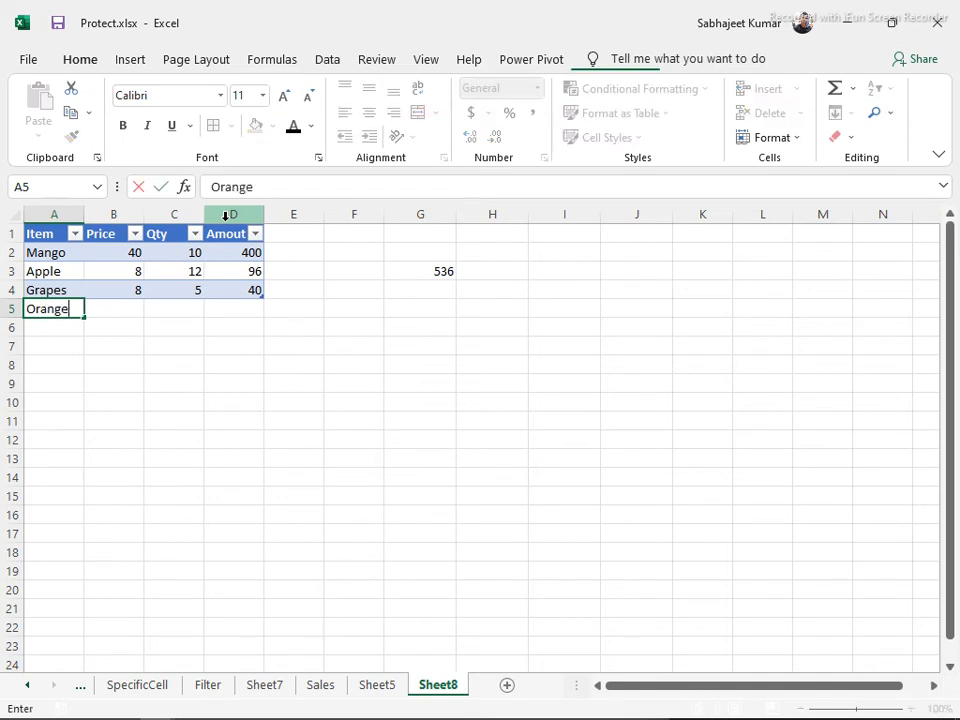
key("Tab")
type("2")
key("Tab")
type("10")
key("Tab")
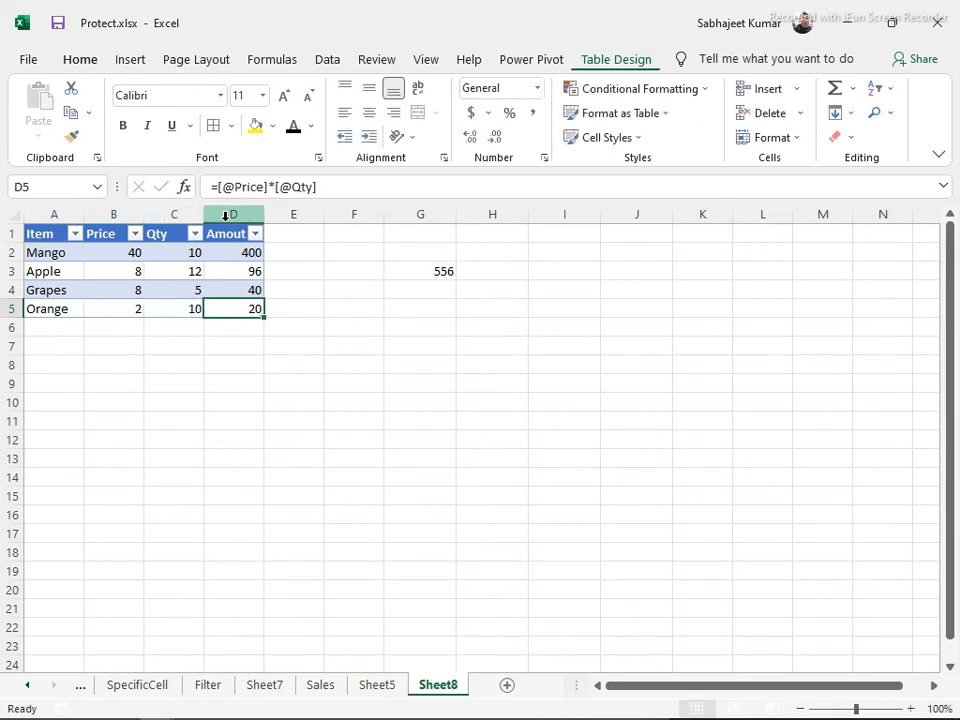
Turn on Table1's Total Row, which sums Amout to 556
left_click(416, 273)
left_click(172, 306)
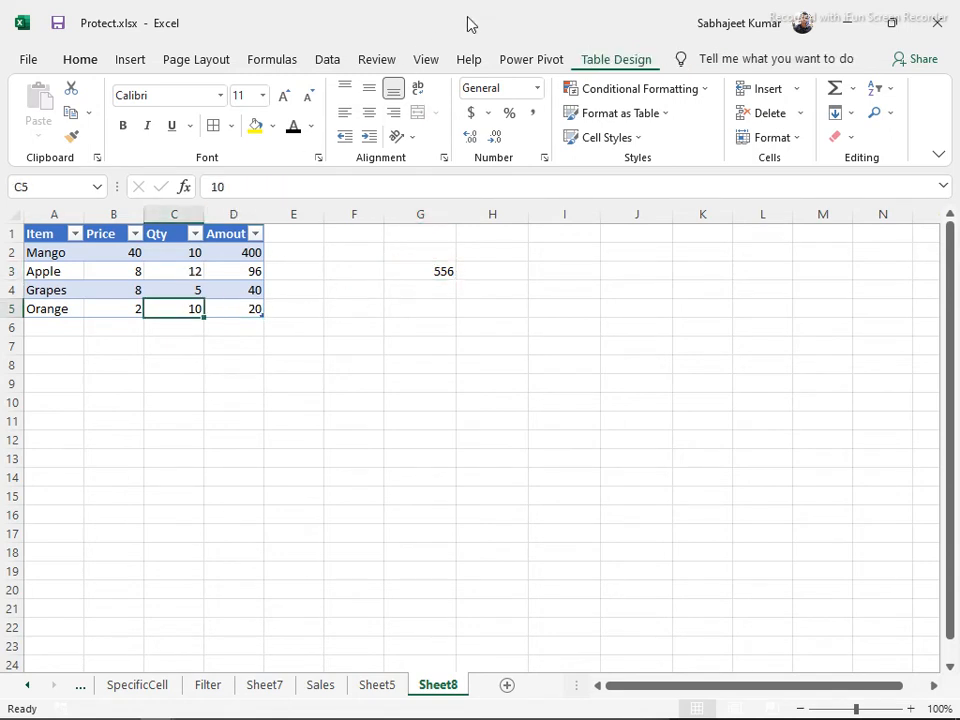
left_click(607, 58)
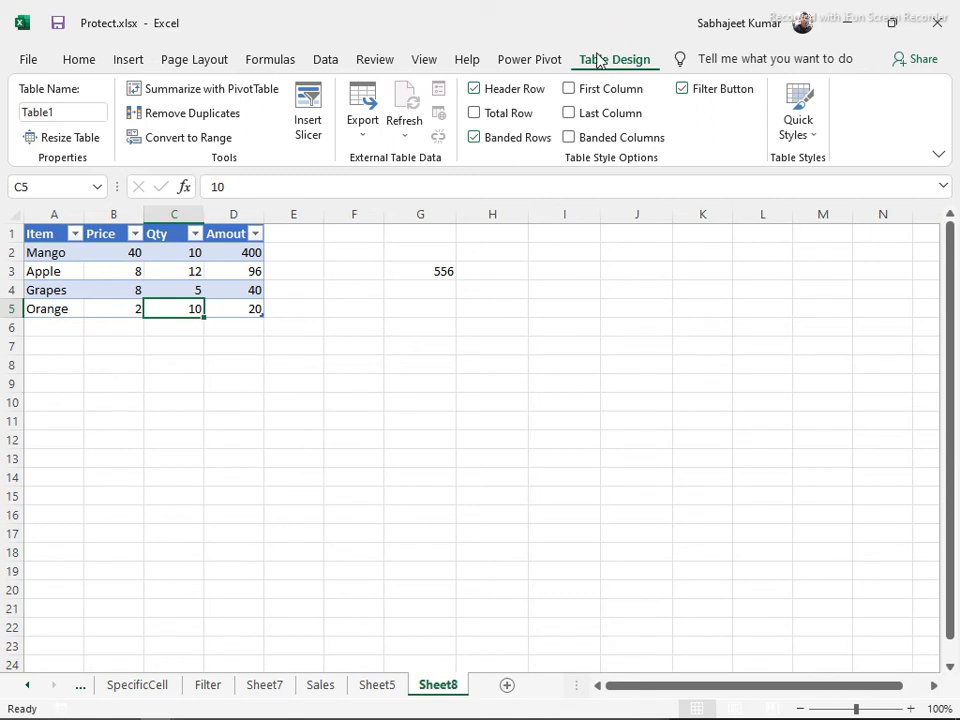
left_click(477, 120)
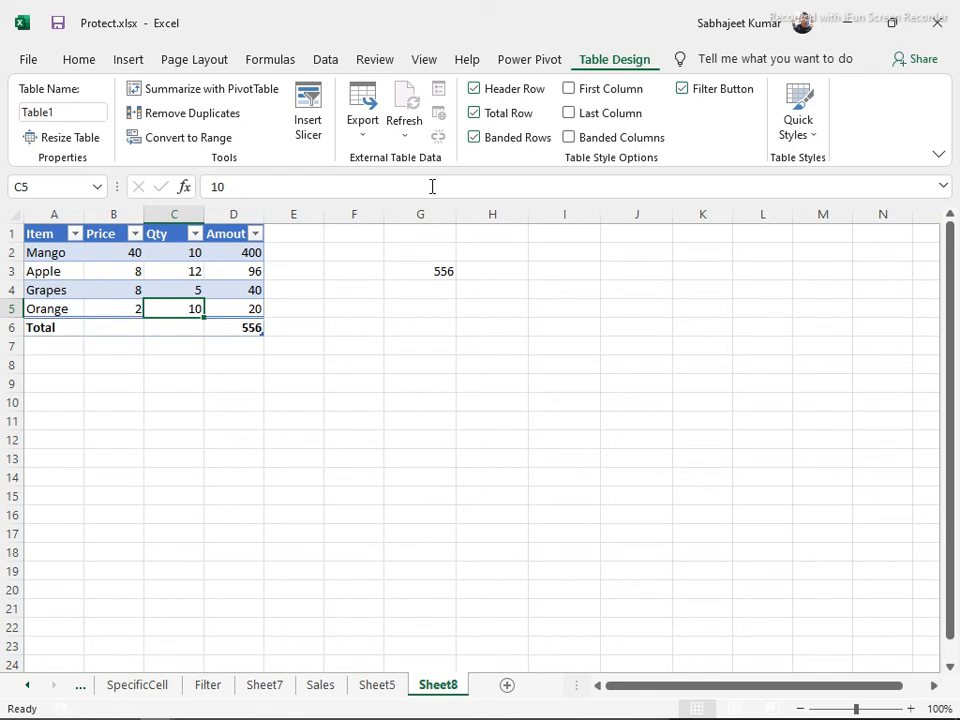
Set the Qty total in C6 to Count, leaving the Price total blank
left_click(27, 327)
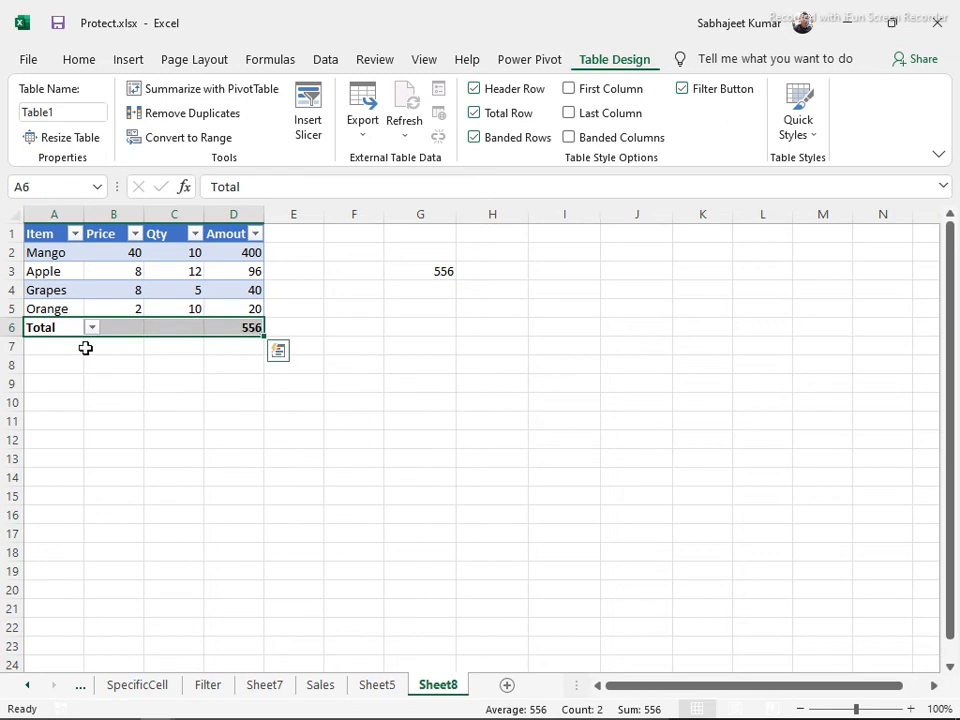
left_click(250, 327)
left_click(99, 323)
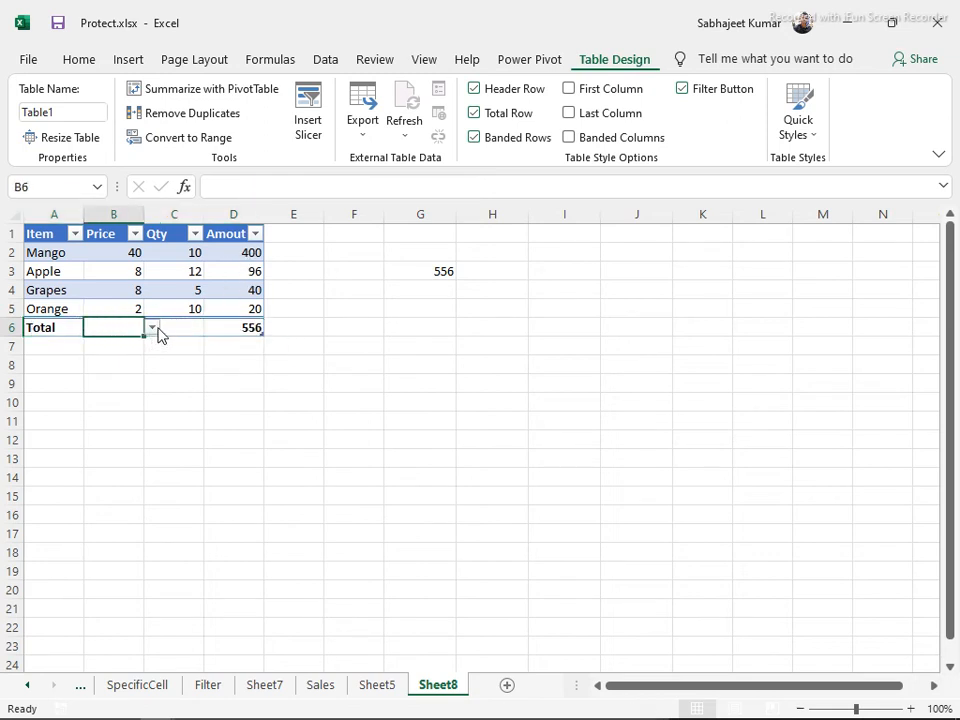
left_click(152, 328)
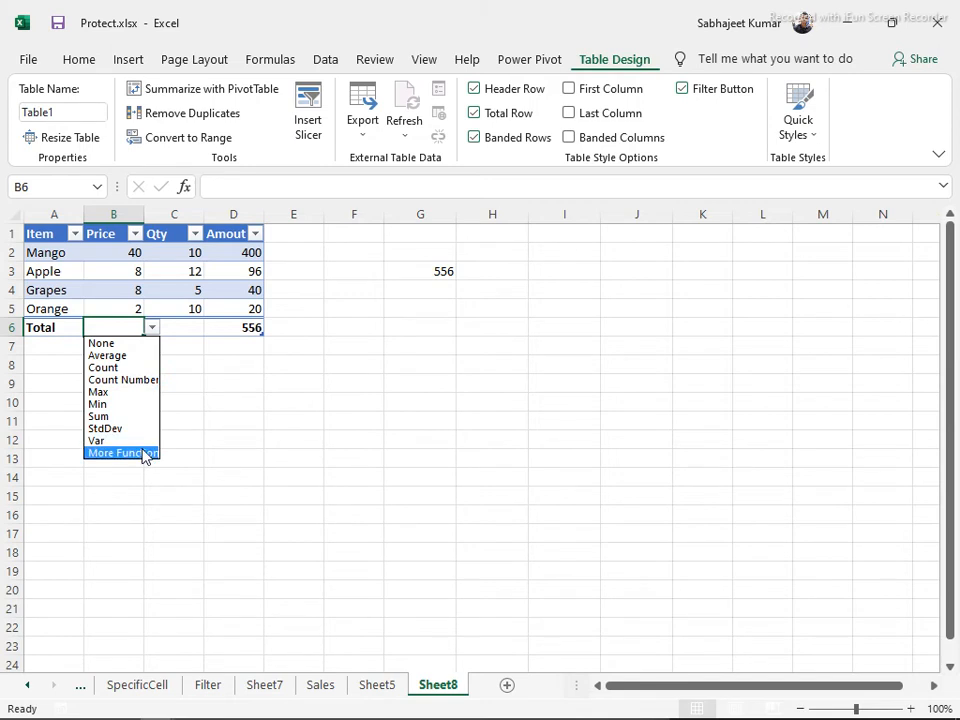
left_click(196, 332)
left_click(193, 325)
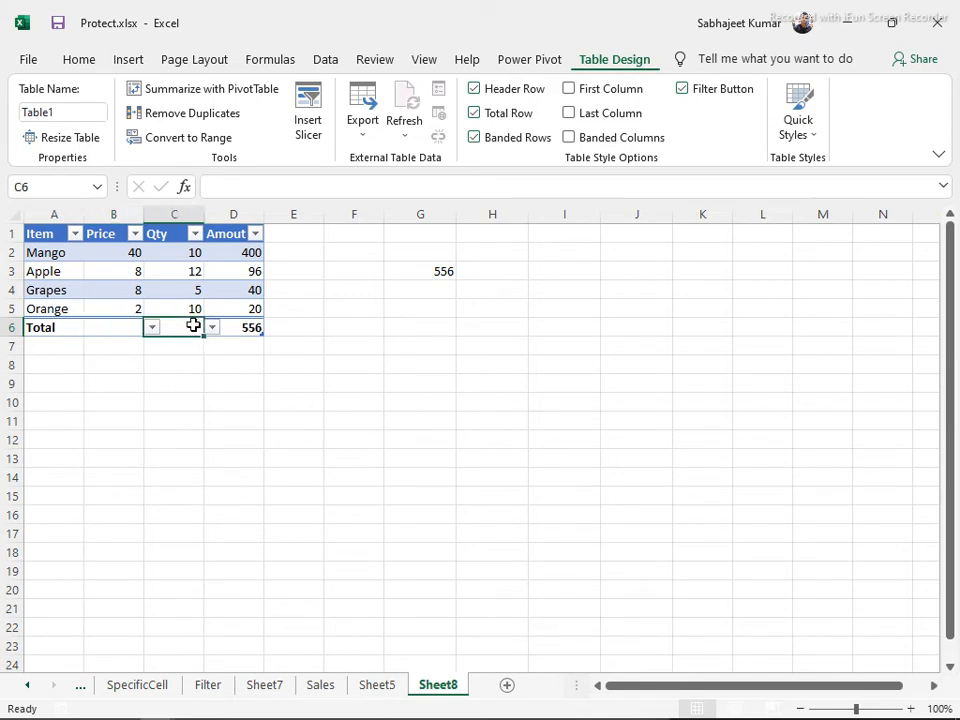
left_click(211, 331)
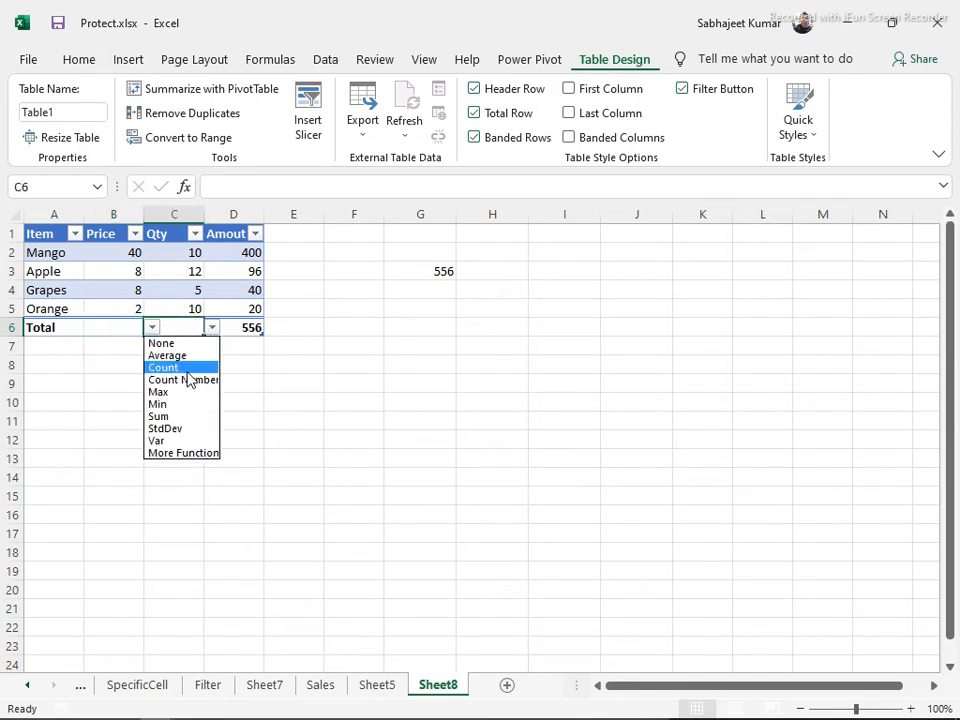
left_click(186, 367)
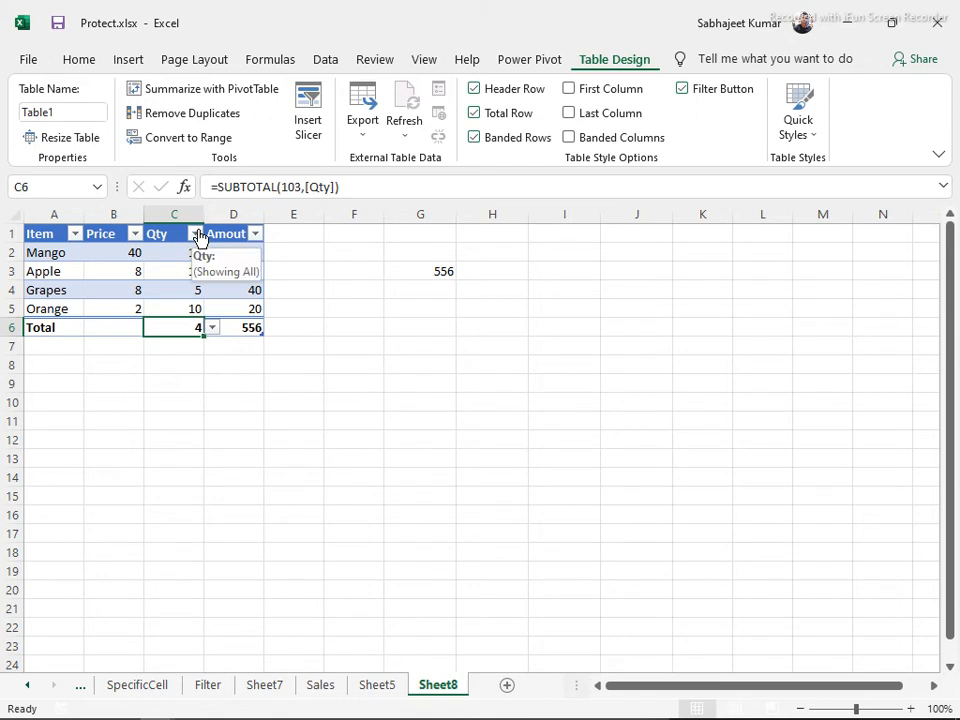
Inspect the Qty and Amout total formulas in the Total row
left_click(207, 359)
left_click_drag(191, 268, 188, 314)
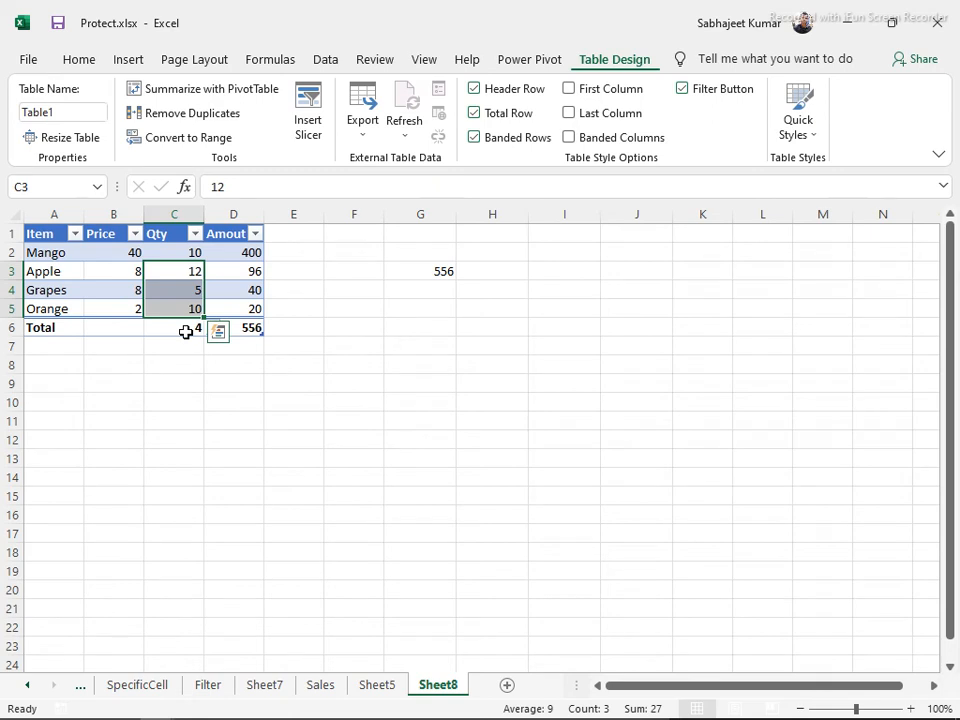
left_click(186, 332)
left_click(246, 327)
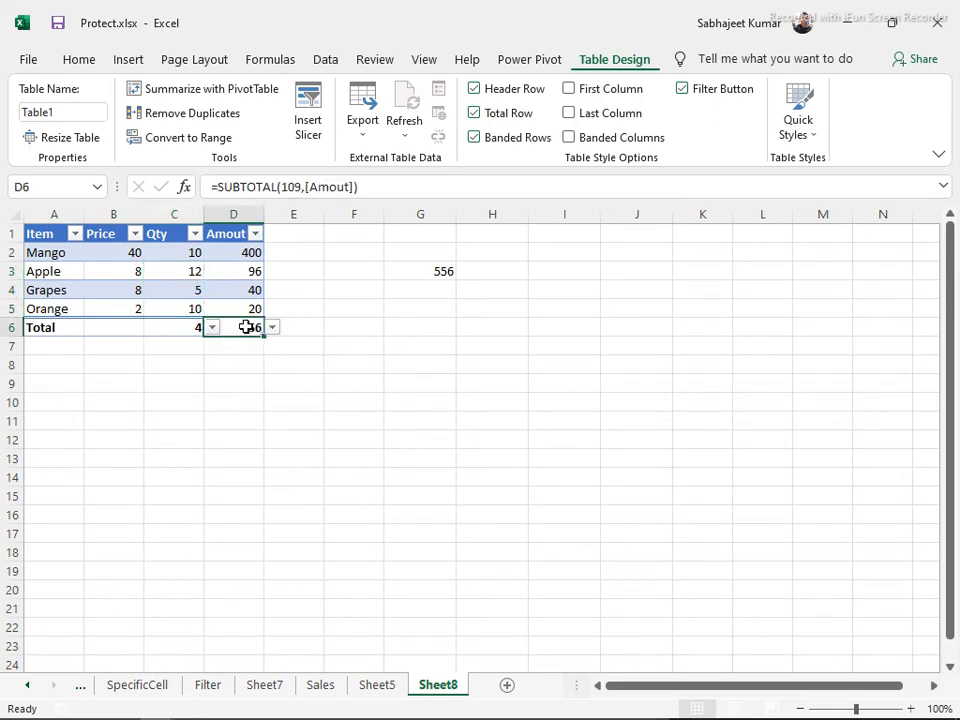
Filter the Item column to exclude Apple, making the totals 3 and 460
left_click(195, 234)
left_click(80, 234)
left_click(78, 234)
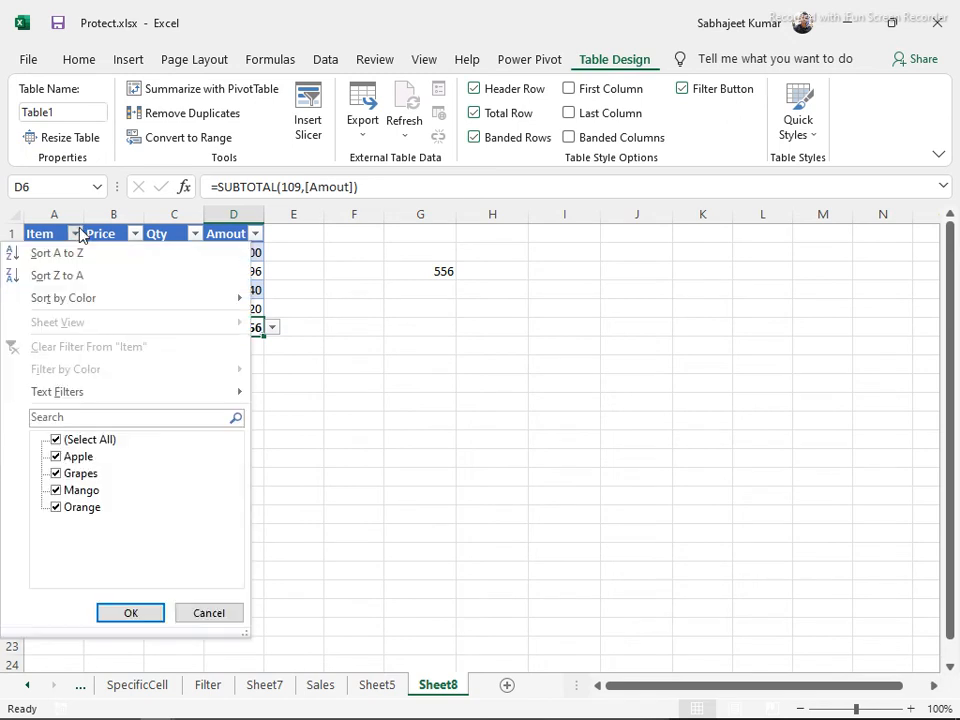
left_click(60, 457)
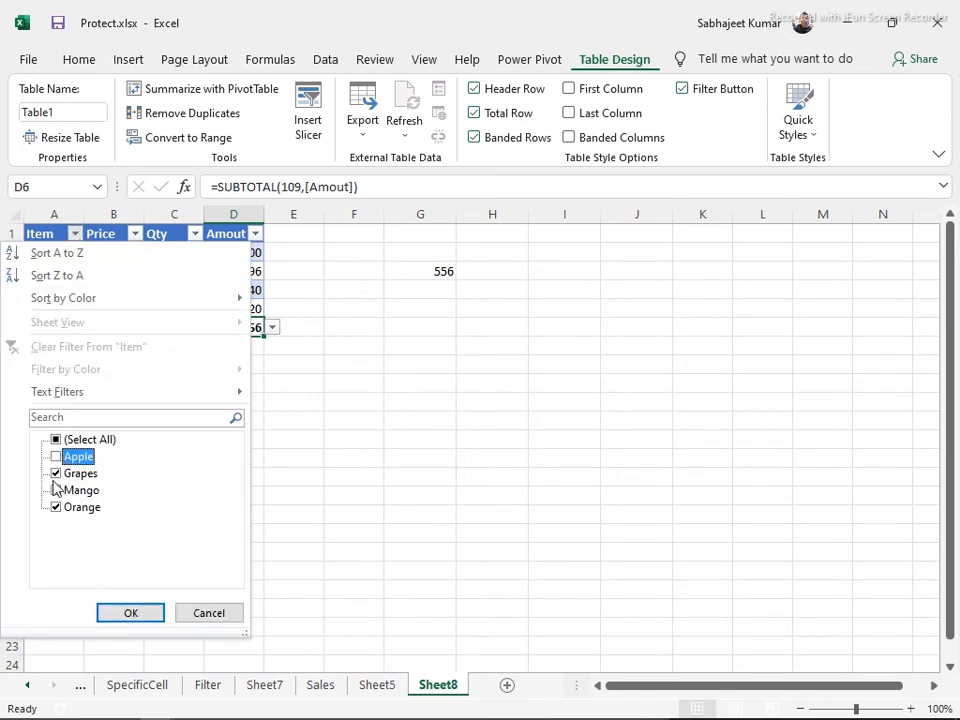
left_click(145, 617)
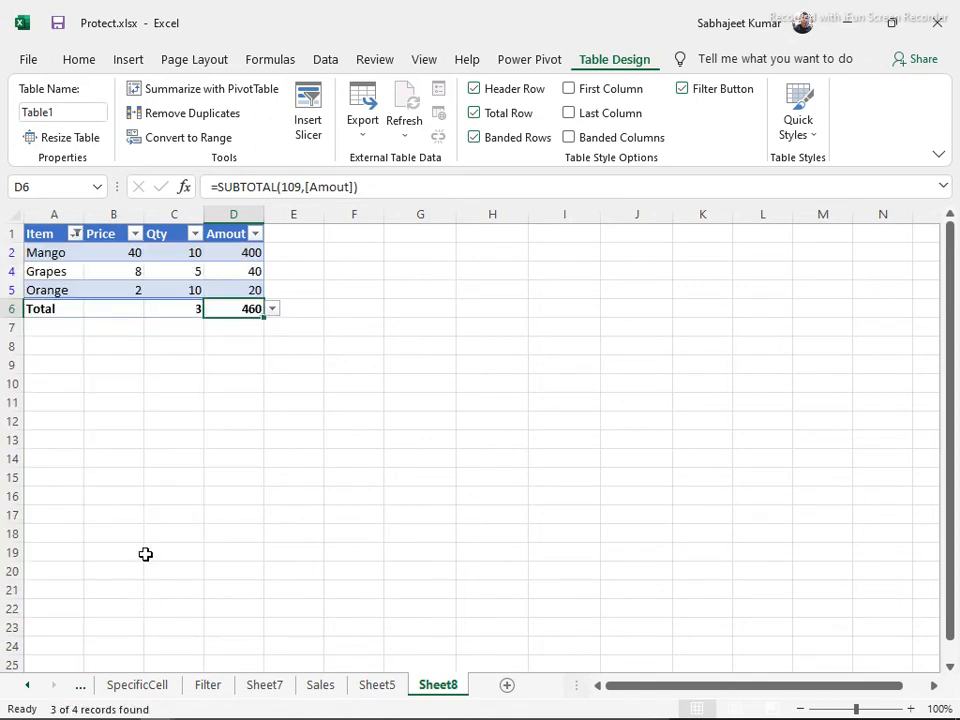
left_click(173, 308)
left_click_drag(56, 251, 55, 298)
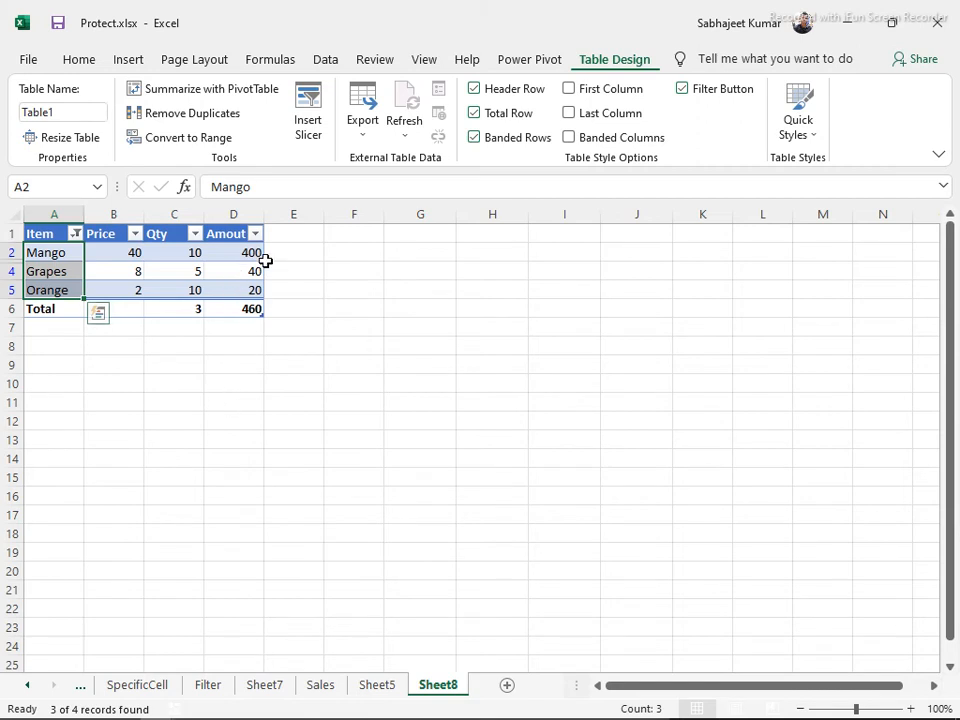
Remove the filter and enter a SUM of the Amout values in D9, giving 556
key("ctrl+shift+l")
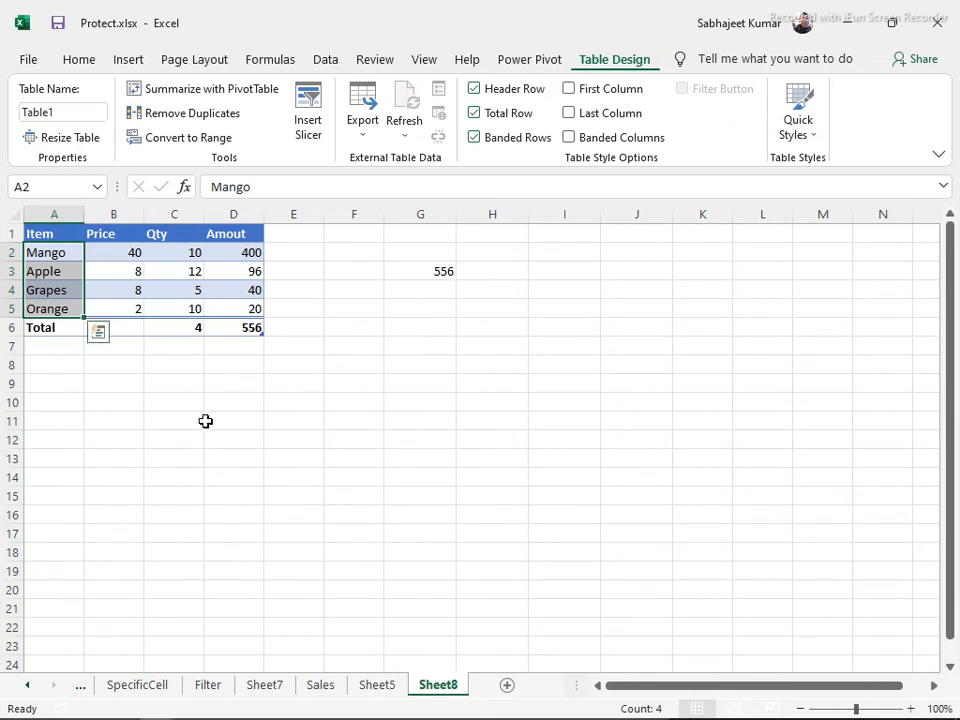
left_click(207, 419)
left_click(231, 372)
left_click(231, 382)
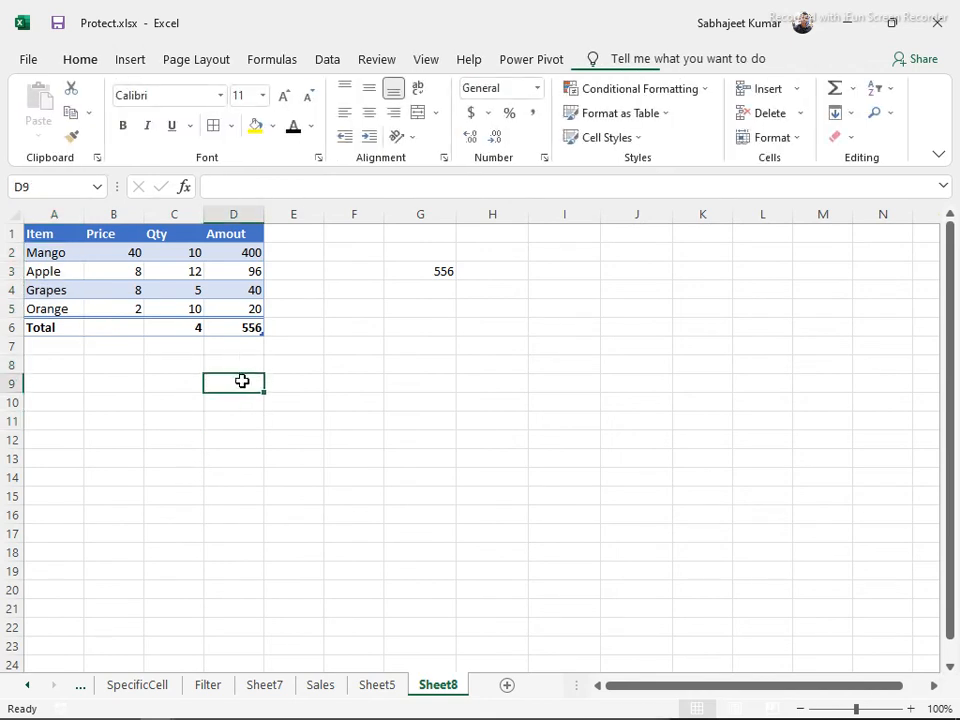
type("=sum")
key("Tab")
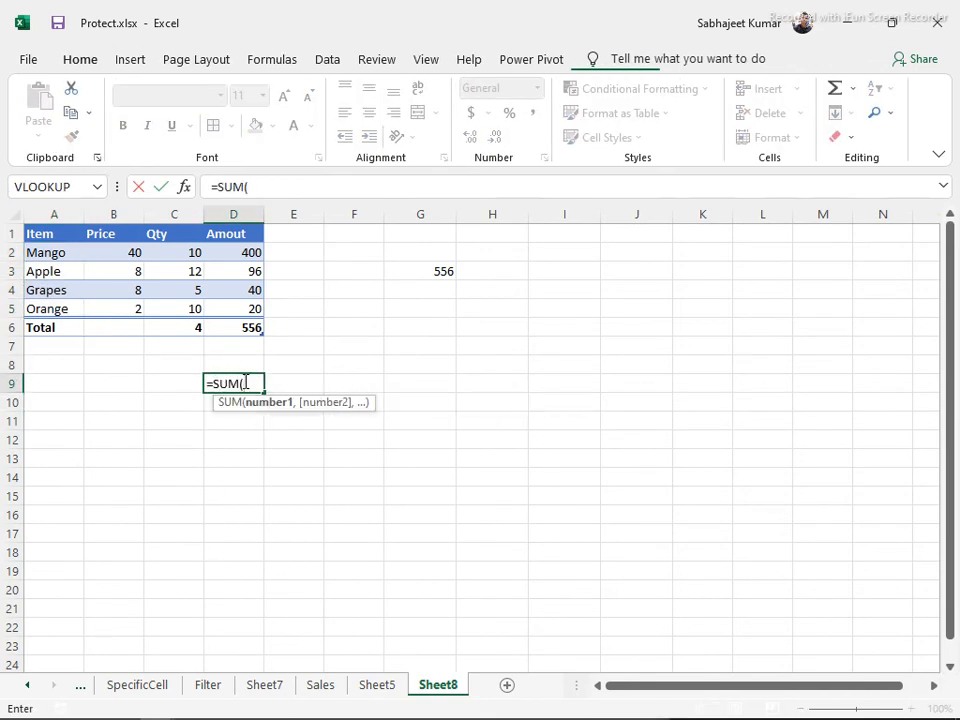
left_click_drag(245, 253, 264, 300)
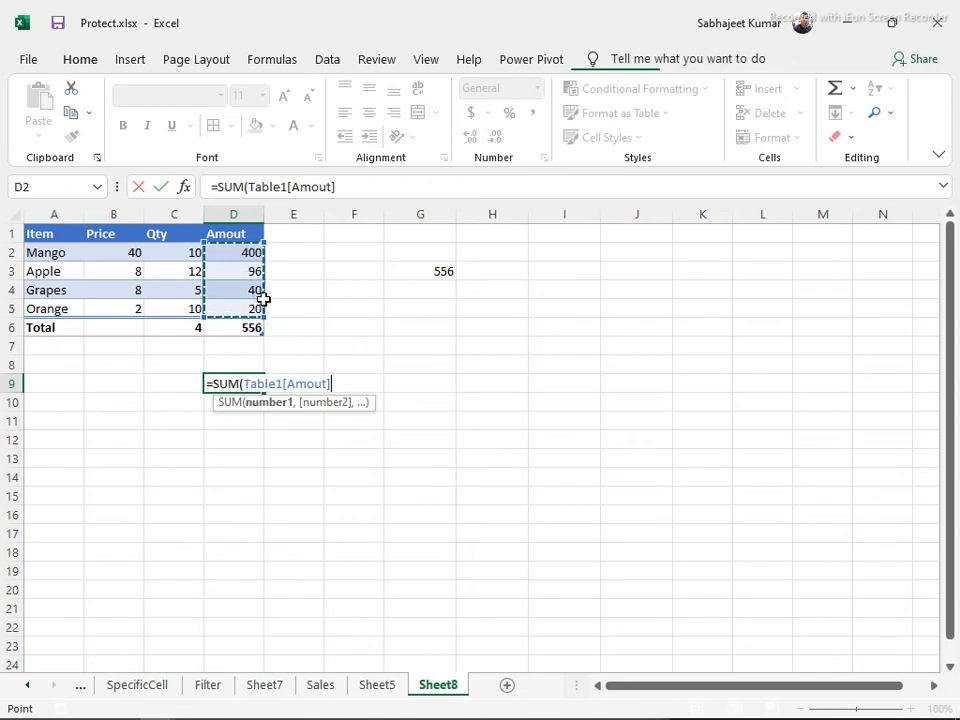
key("Return")
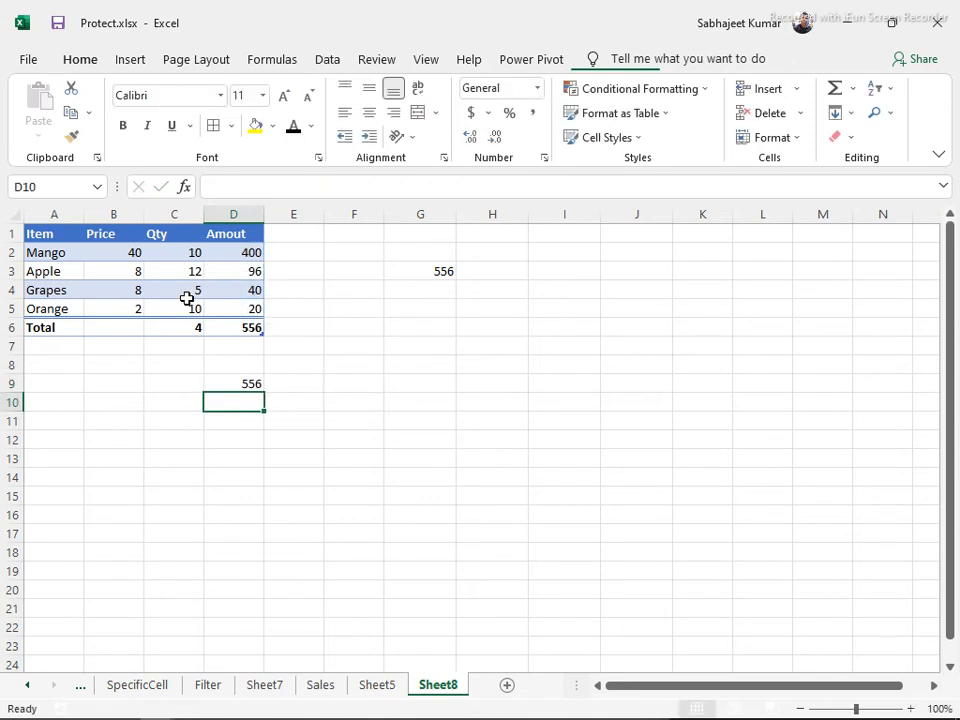
Enter a COUNT of the Qty values in C9, giving 4
left_click(66, 249)
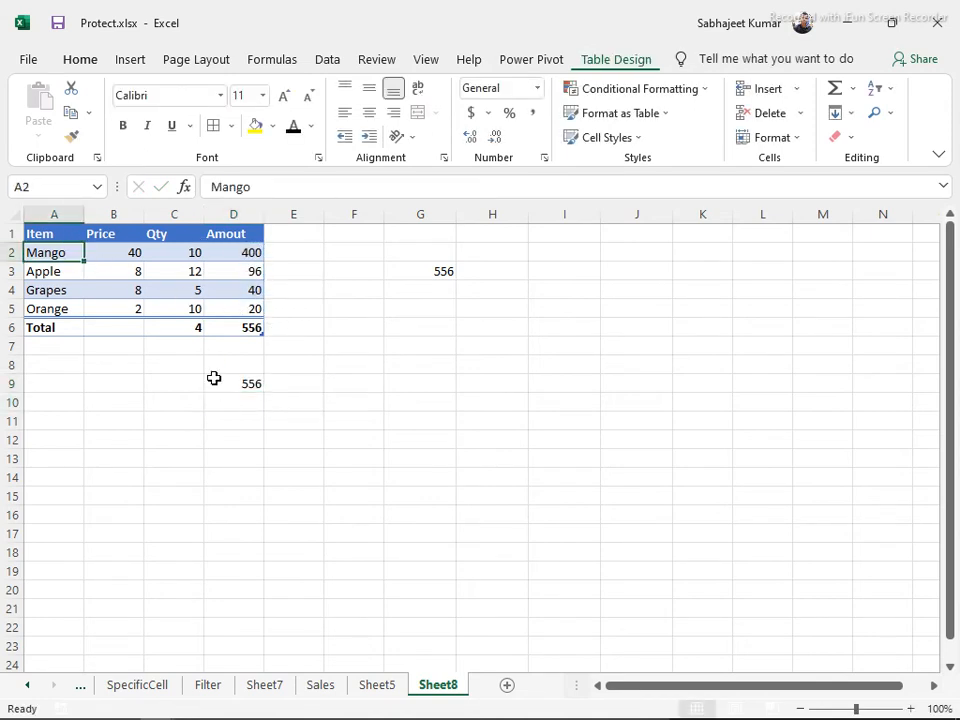
left_click(168, 384)
type("=coun")
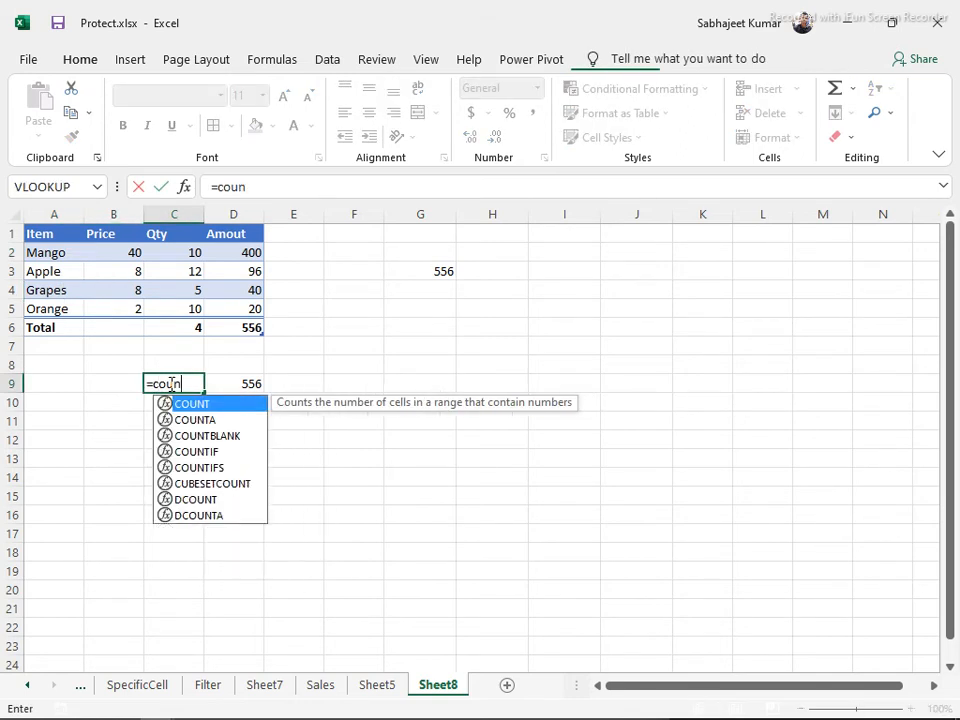
key("Tab")
key("BackSpace")
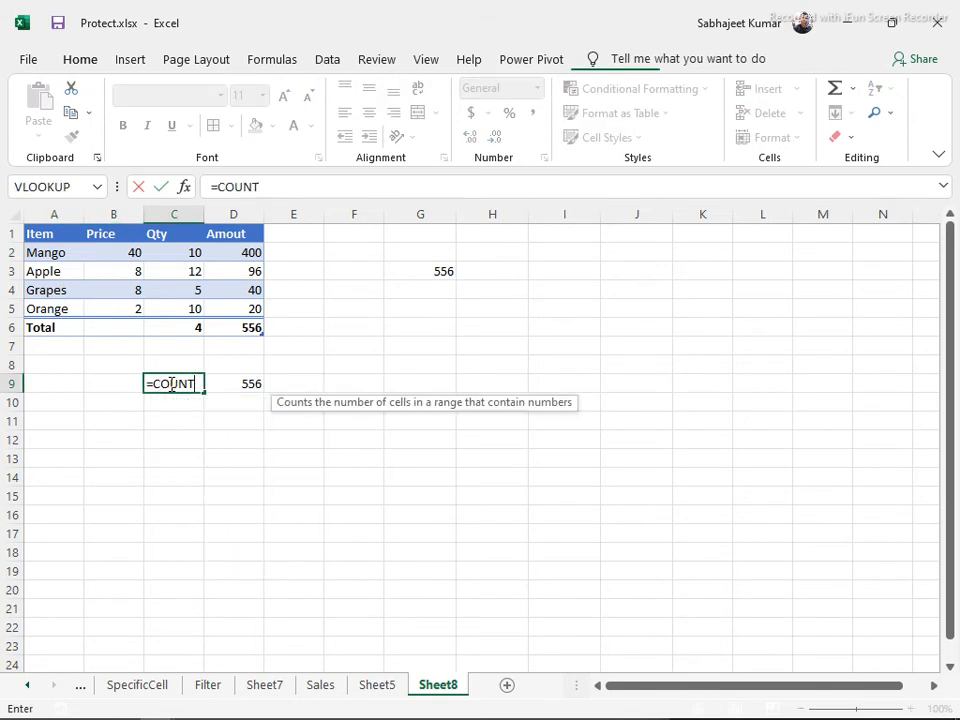
type("(")
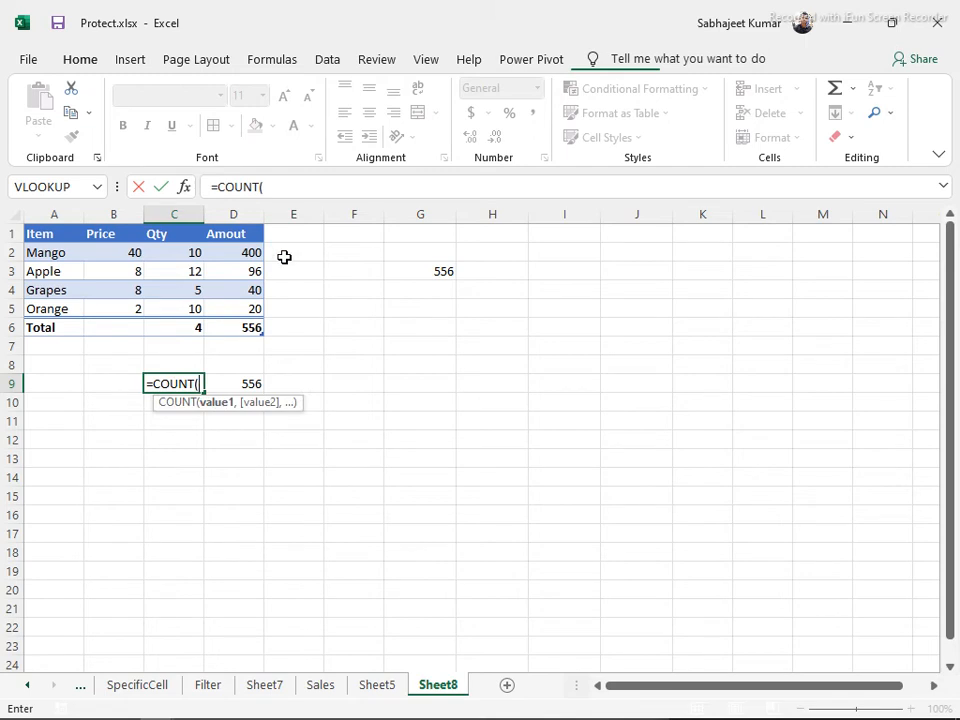
left_click_drag(180, 257, 195, 297)
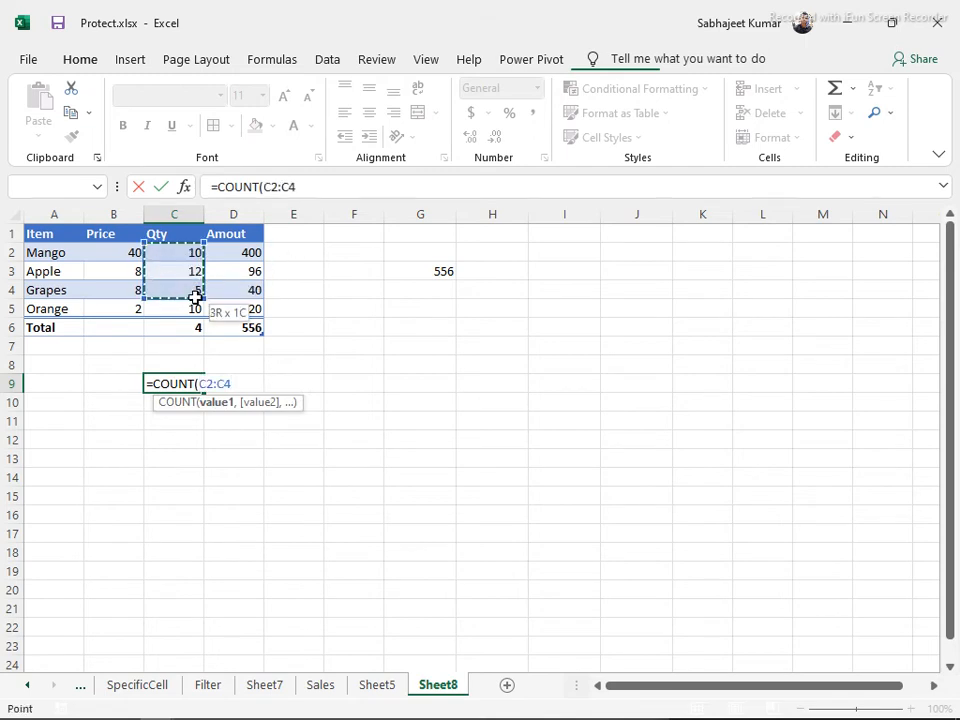
key("Return")
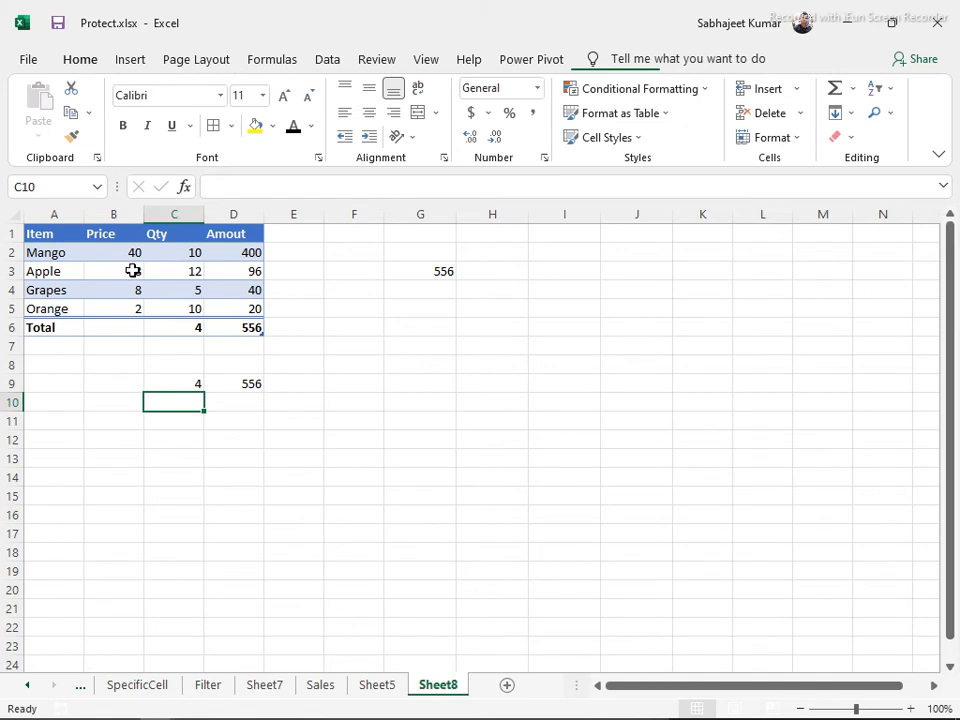
Filter the Item column to show only Apple and Mango
left_click(52, 250)
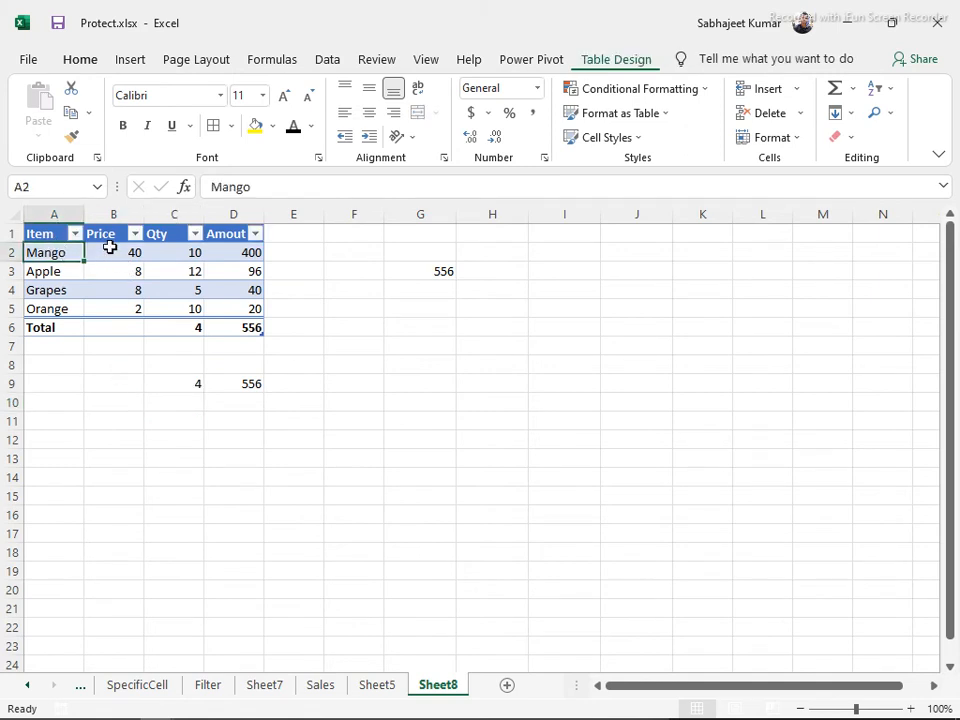
left_click(75, 233)
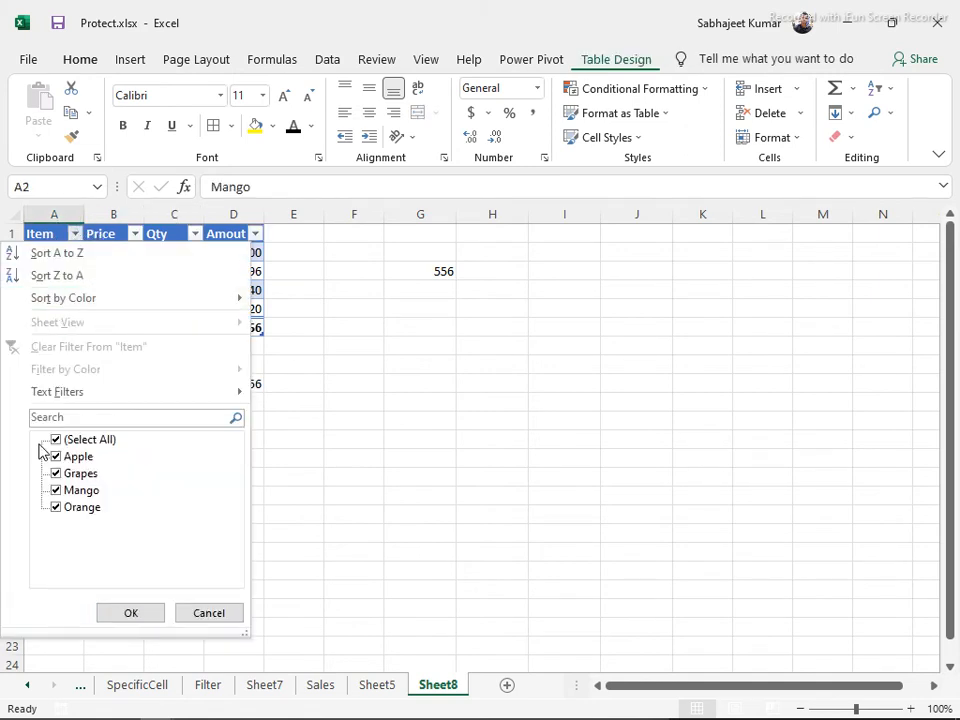
left_click(55, 440)
left_click(55, 457)
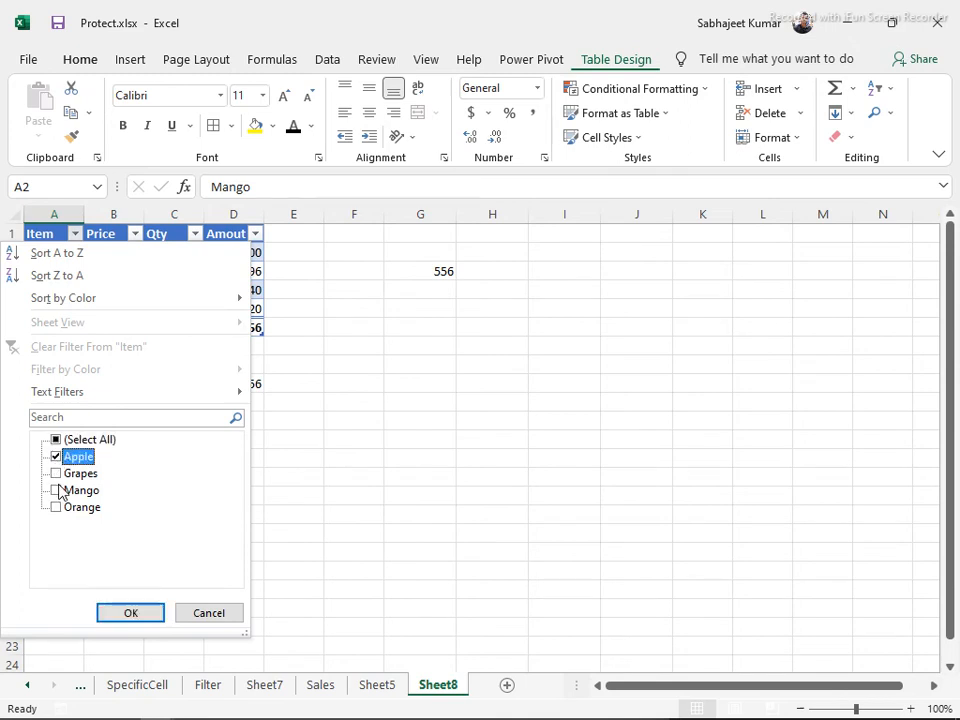
left_click(56, 490)
left_click(122, 613)
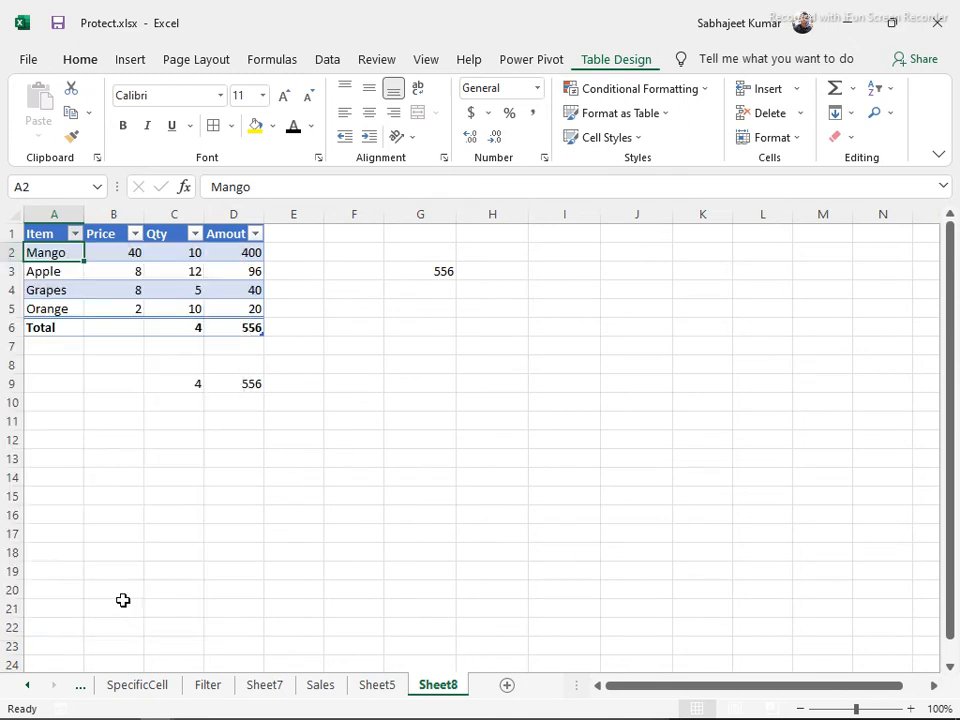
Review the D9 SUM formula, then toggle Table1's filter off with Ctrl+Shift+L
left_click(230, 272)
left_click_drag(220, 252, 226, 268)
left_click(225, 349)
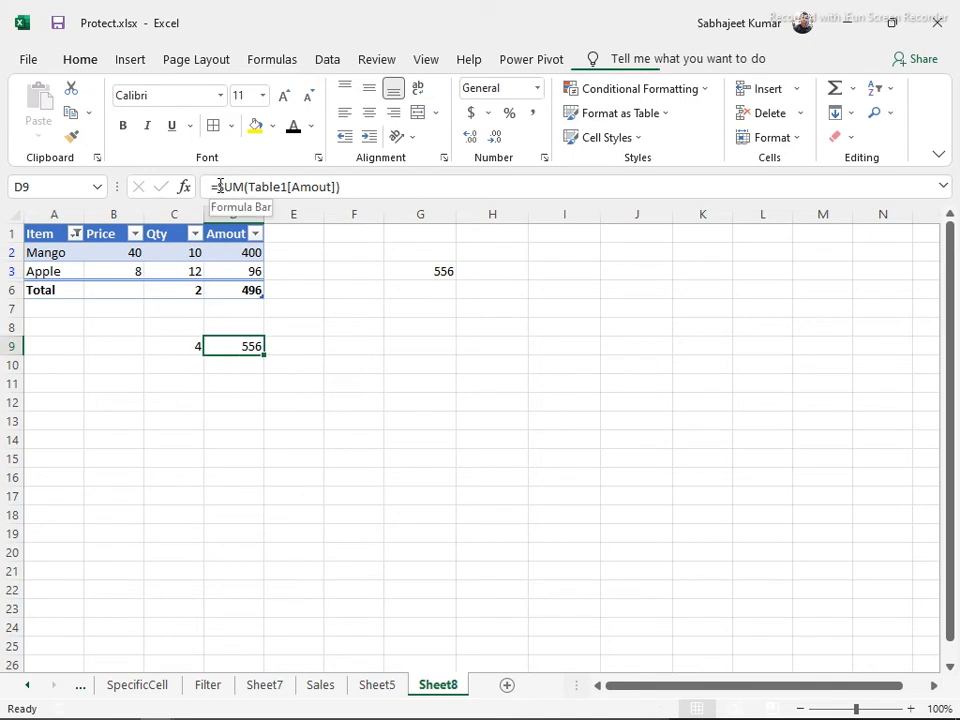
left_click_drag(216, 186, 240, 187)
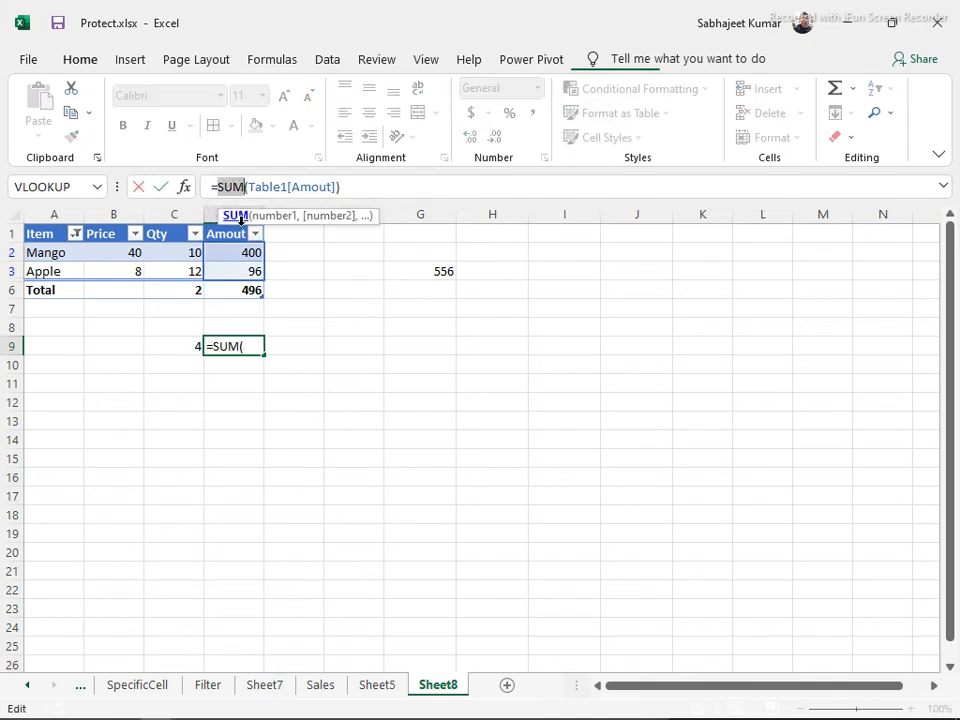
key("Escape")
left_click(184, 346)
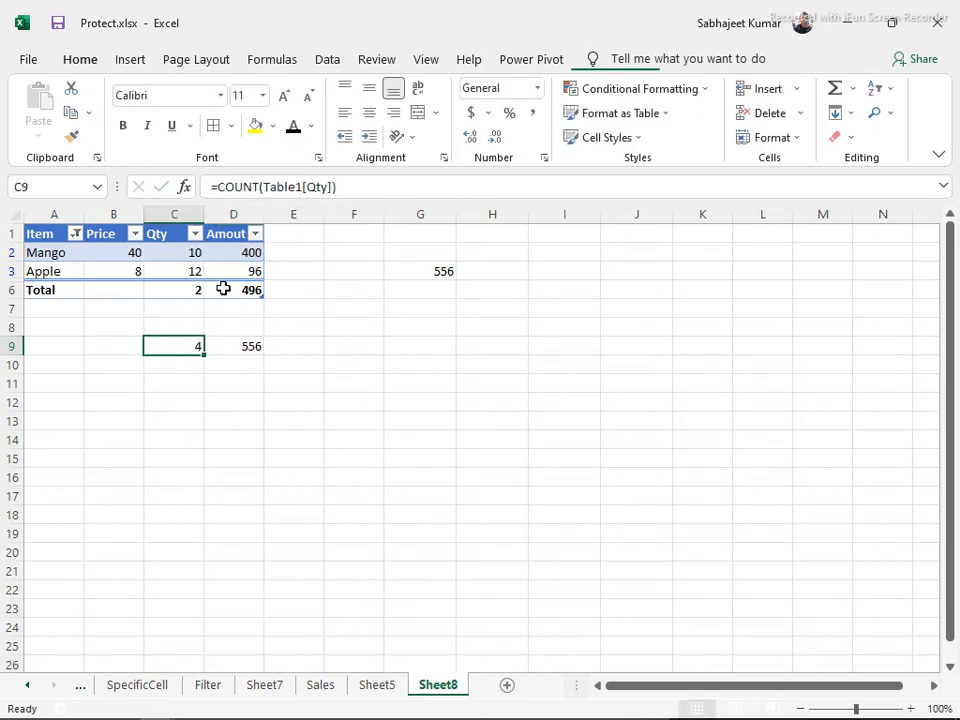
left_click(223, 289)
key("ctrl+shift+l")
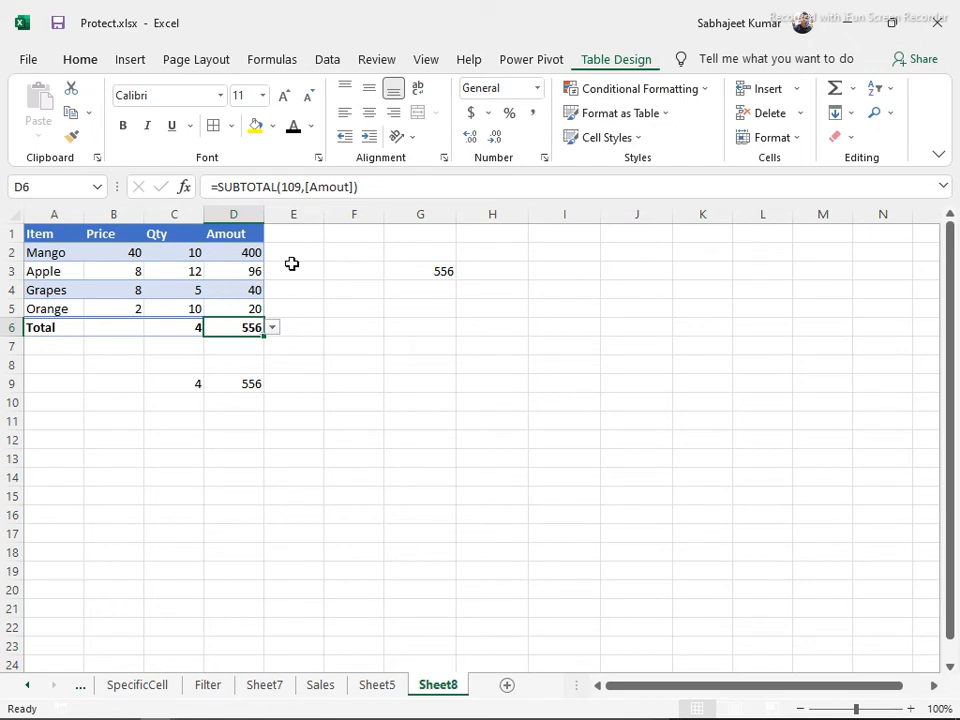
Insert a slicer on Table1's Item field from Table Design's Insert Slicer
left_click(608, 62)
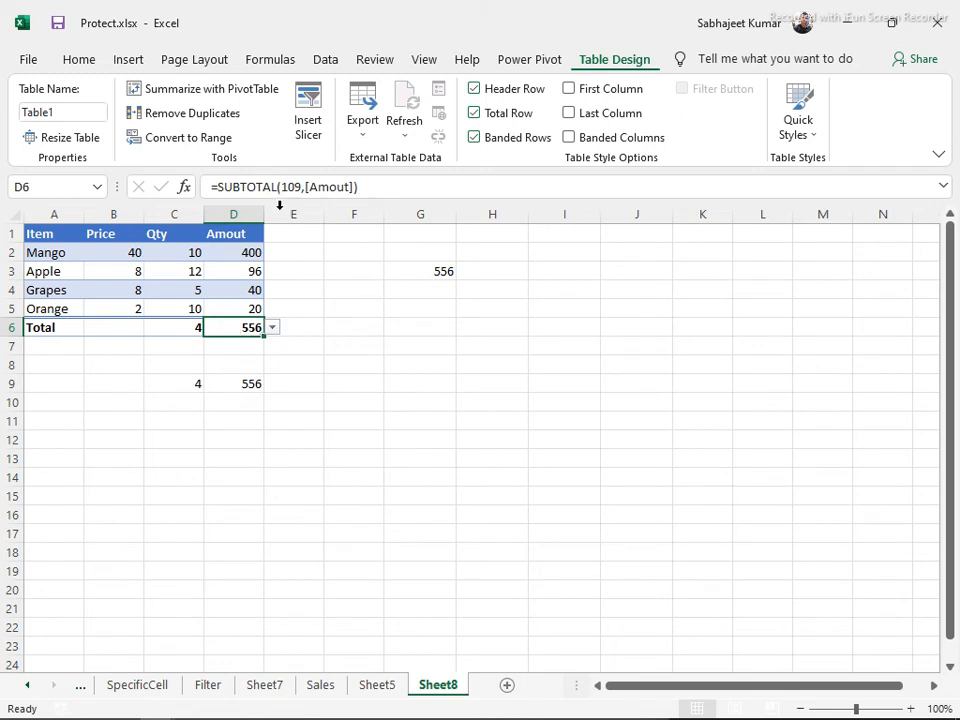
left_click(308, 110)
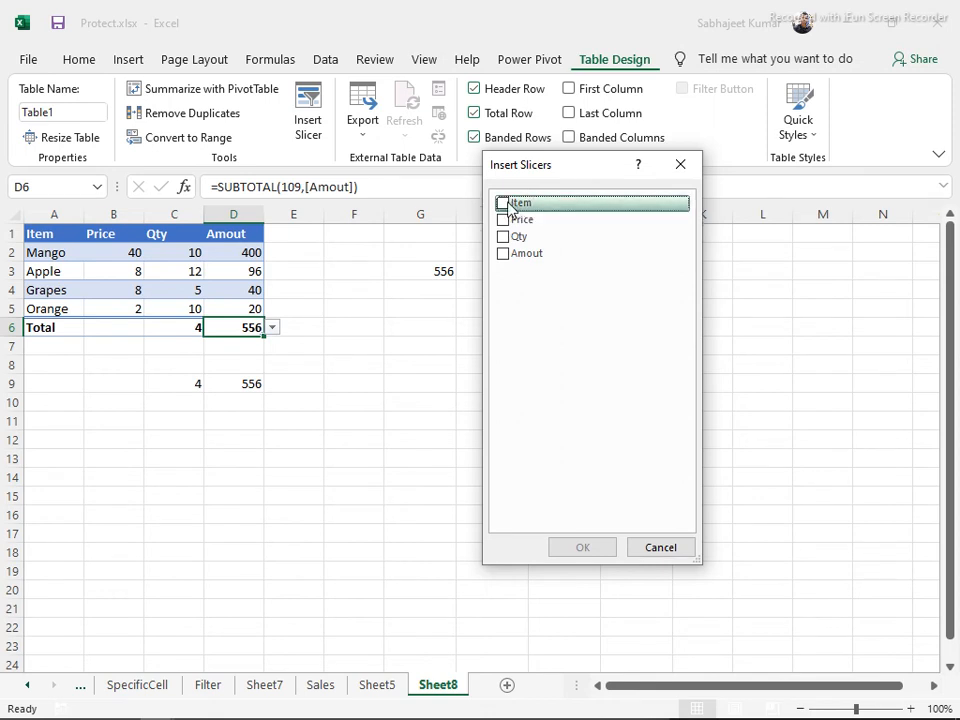
left_click(510, 204)
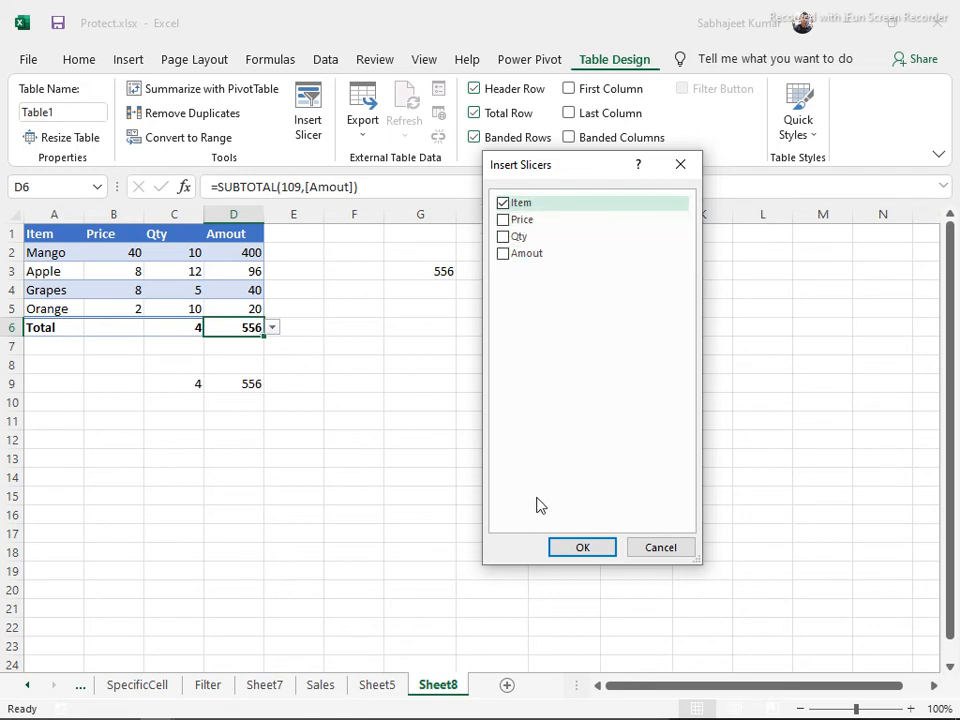
left_click(580, 549)
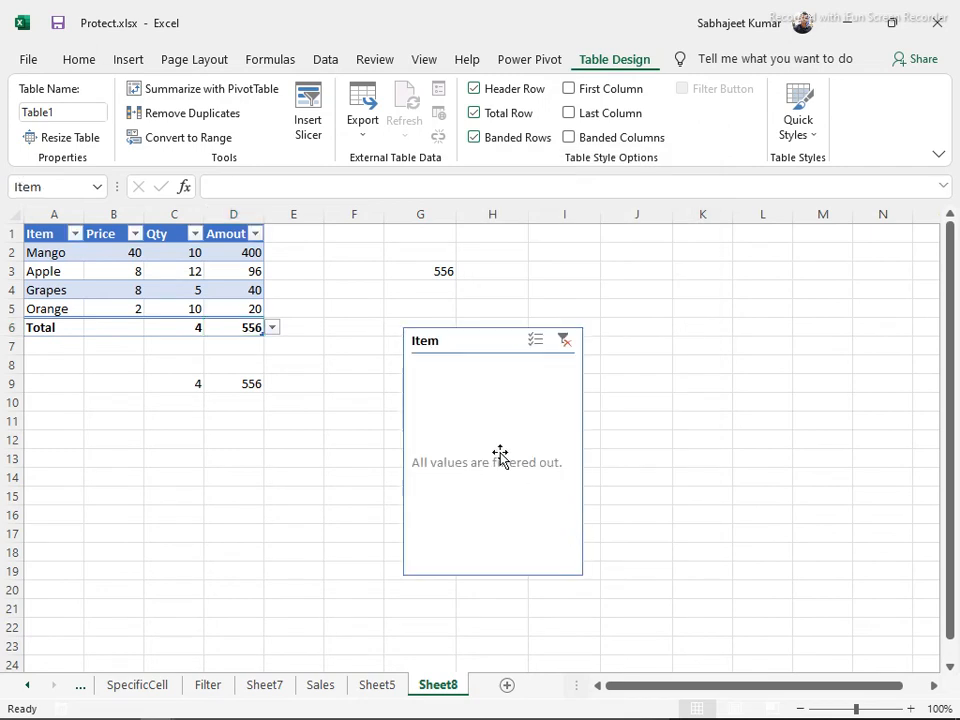
Move the Item slicer to the top near column I and lay its buttons in 2 columns
left_click_drag(471, 341, 557, 242)
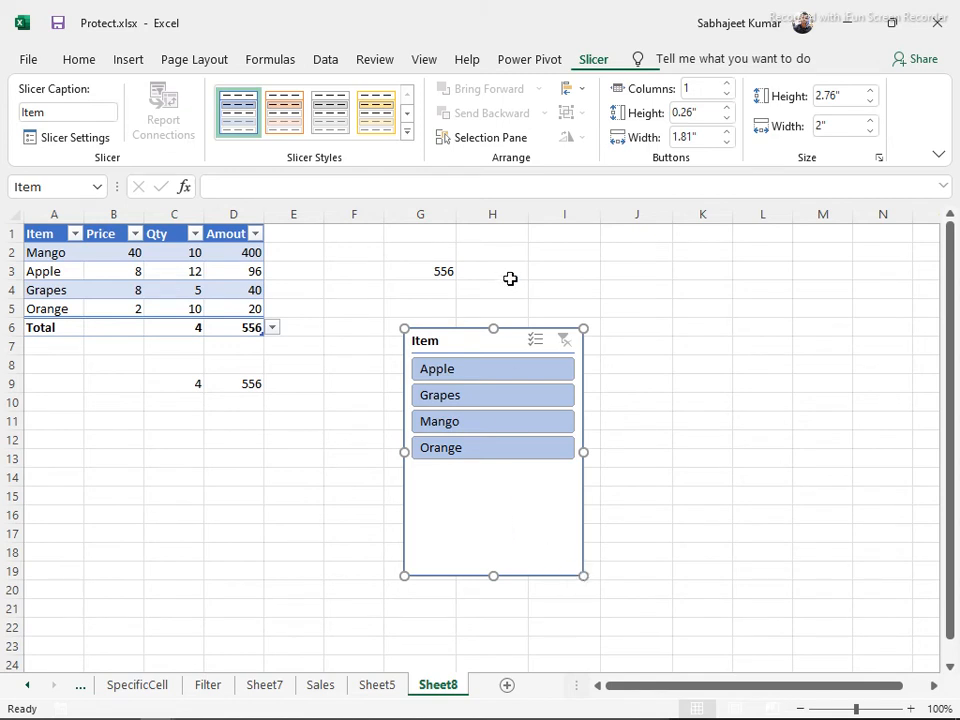
left_click_drag(493, 349, 595, 243)
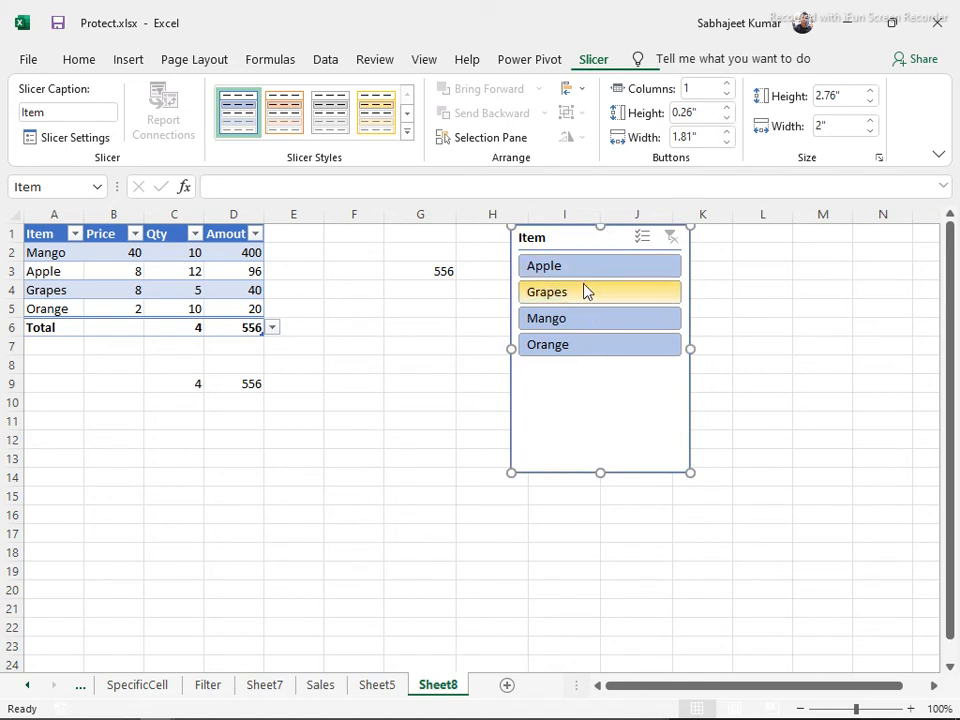
left_click(697, 90)
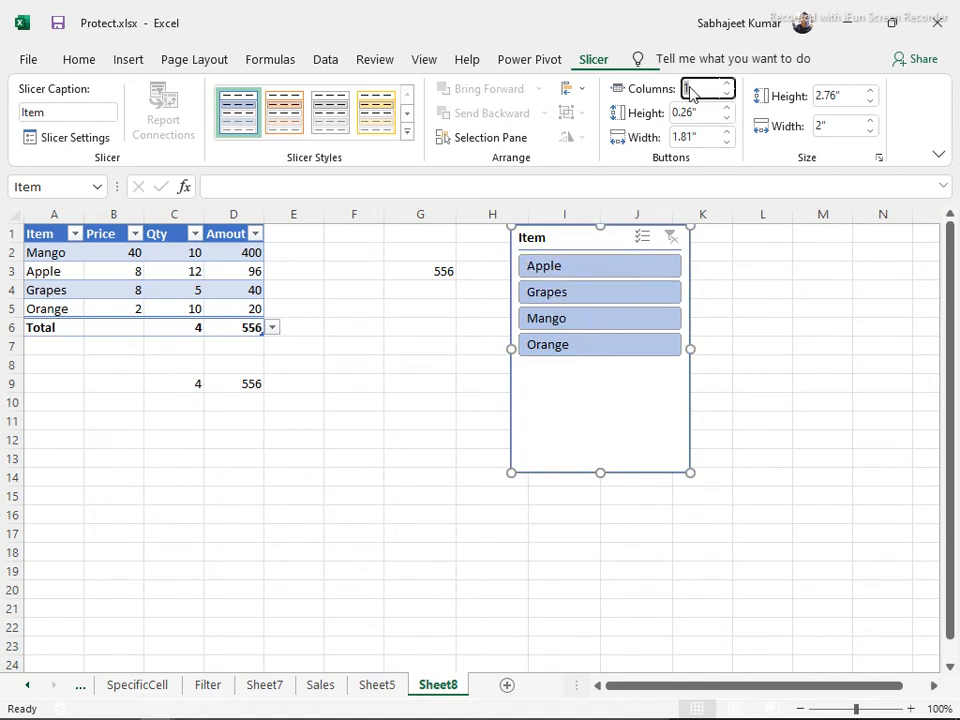
type("2")
key("Return")
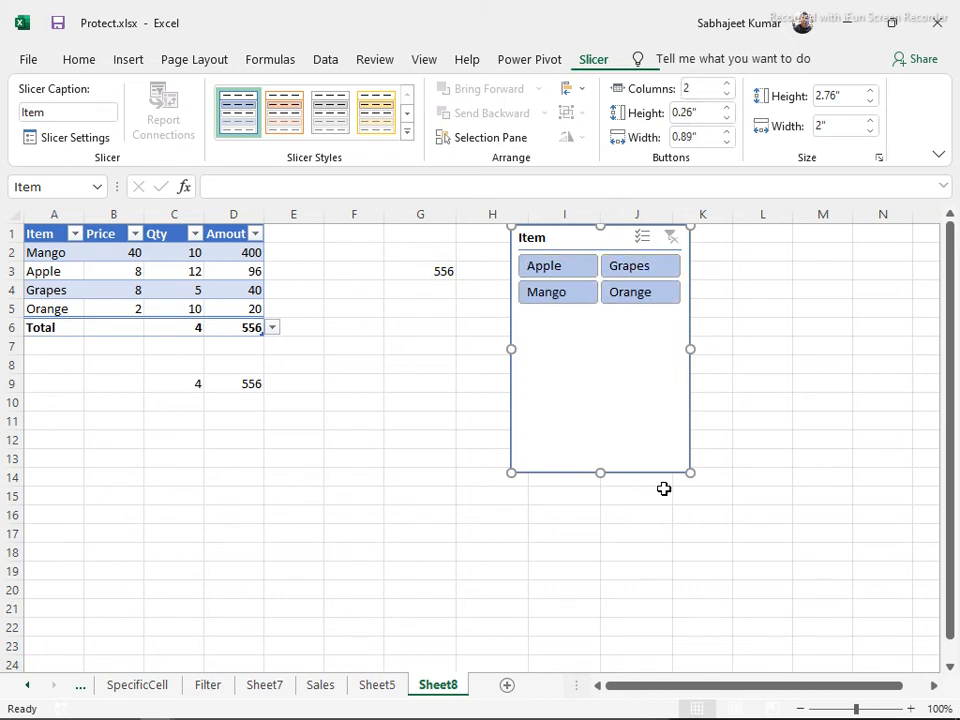
Shrink the slicer to 1.06" by 1.98" and apply the yellow slicer style
left_click_drag(690, 471, 688, 319)
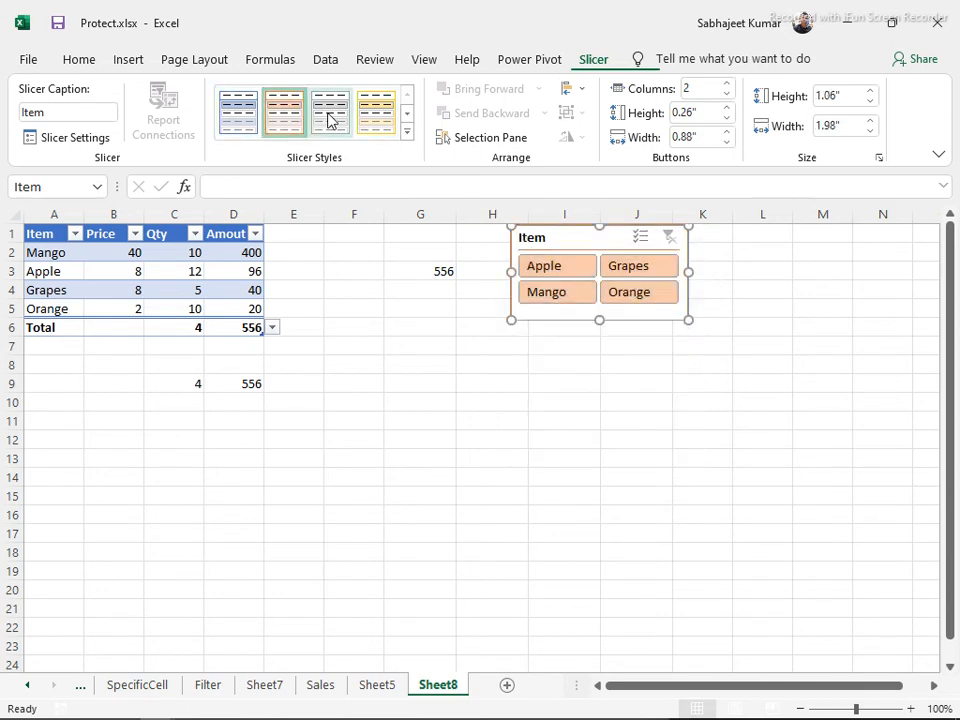
left_click(376, 112)
left_click(406, 136)
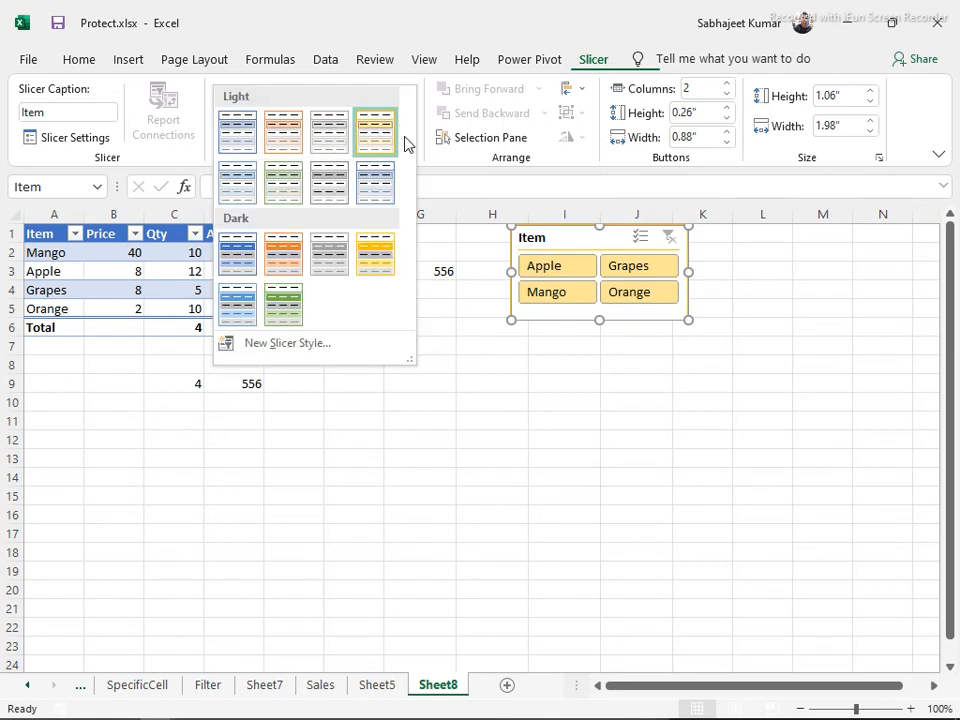
Start a New Slicer Style, view the element's Fill and Border settings, then cancel both dialogs
left_click(276, 344)
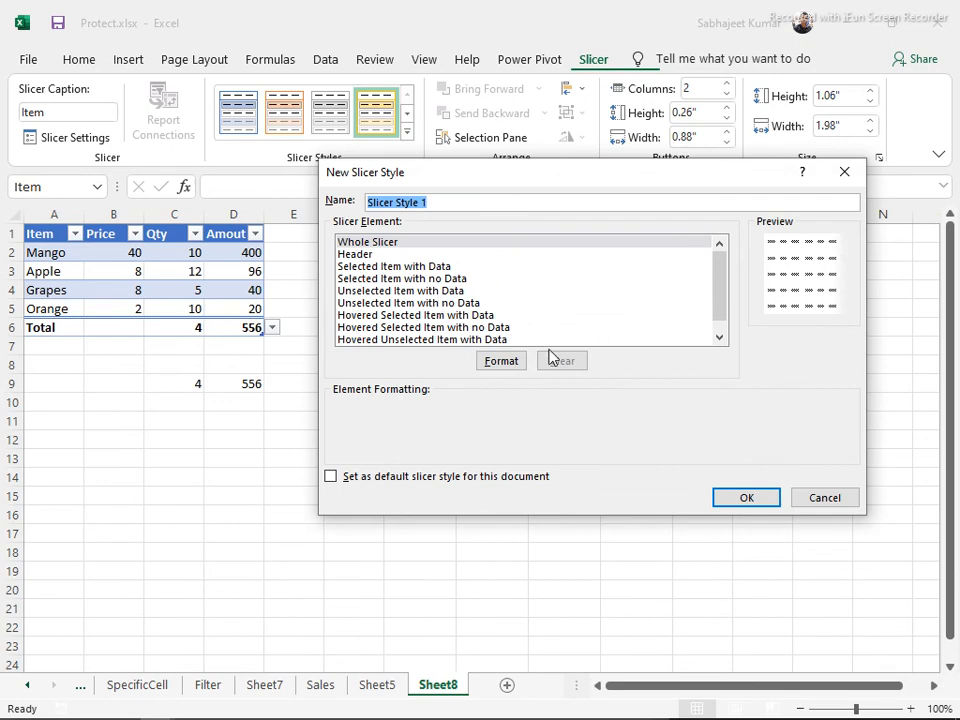
left_click(495, 364)
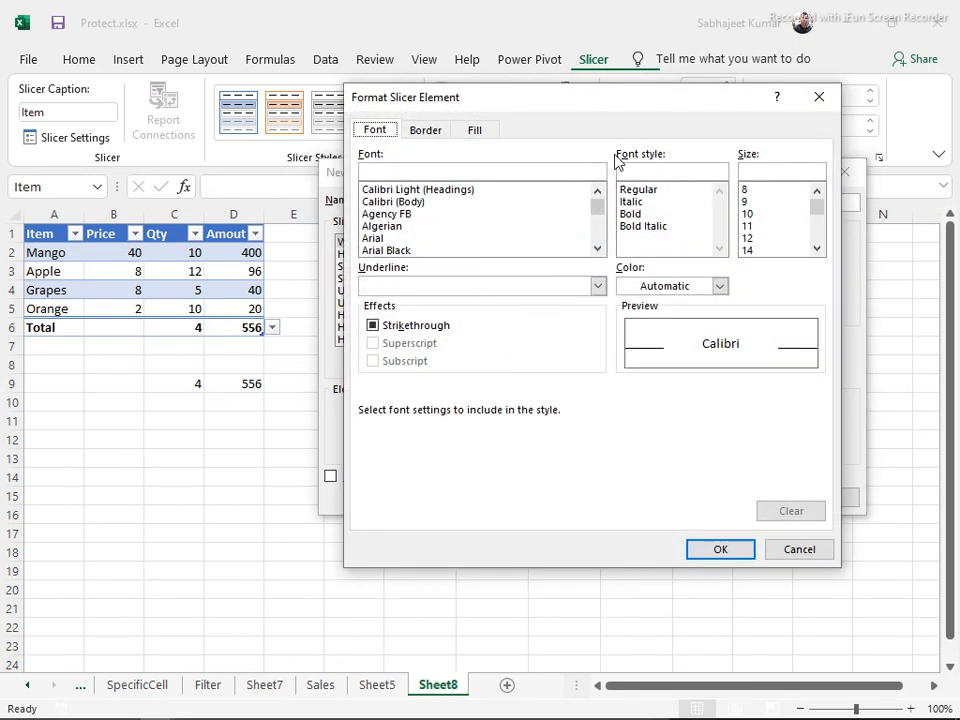
left_click(474, 135)
left_click(437, 132)
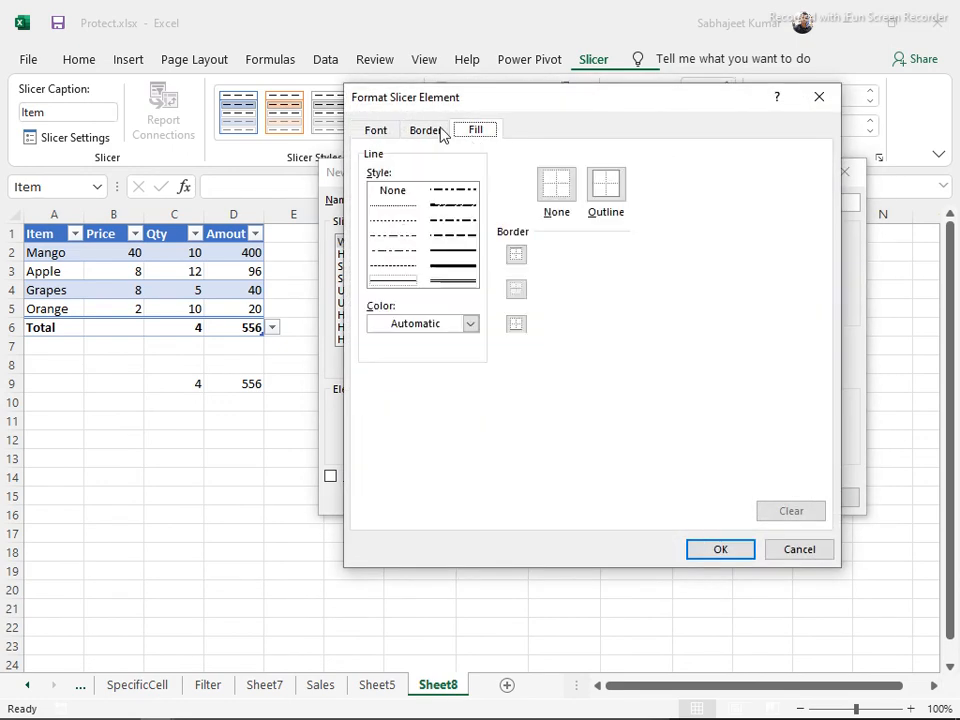
left_click(474, 131)
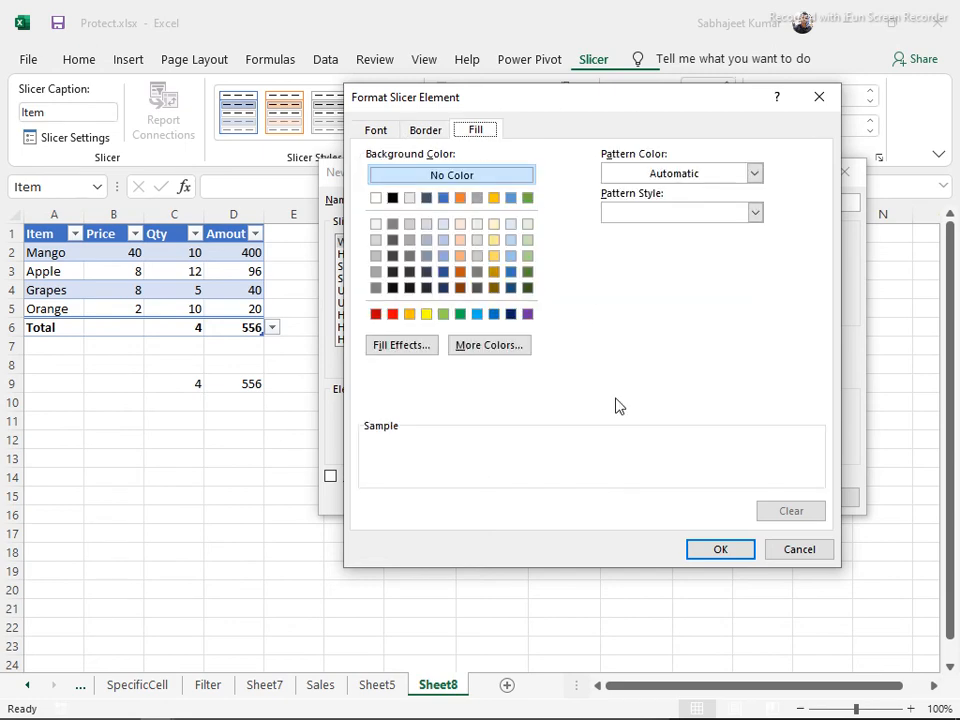
left_click(792, 551)
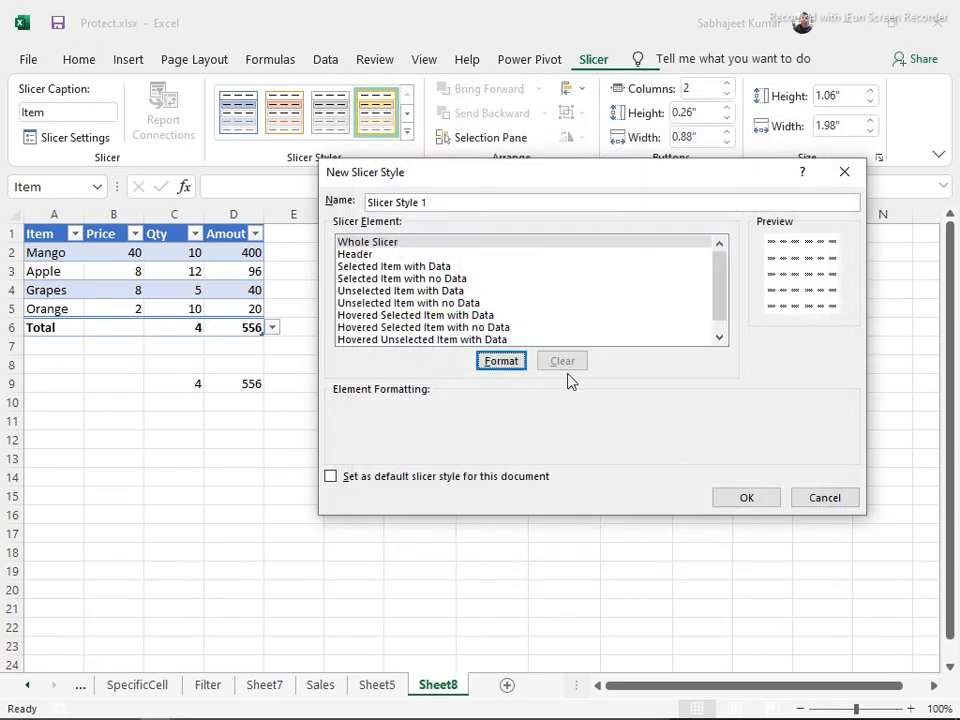
left_click(808, 497)
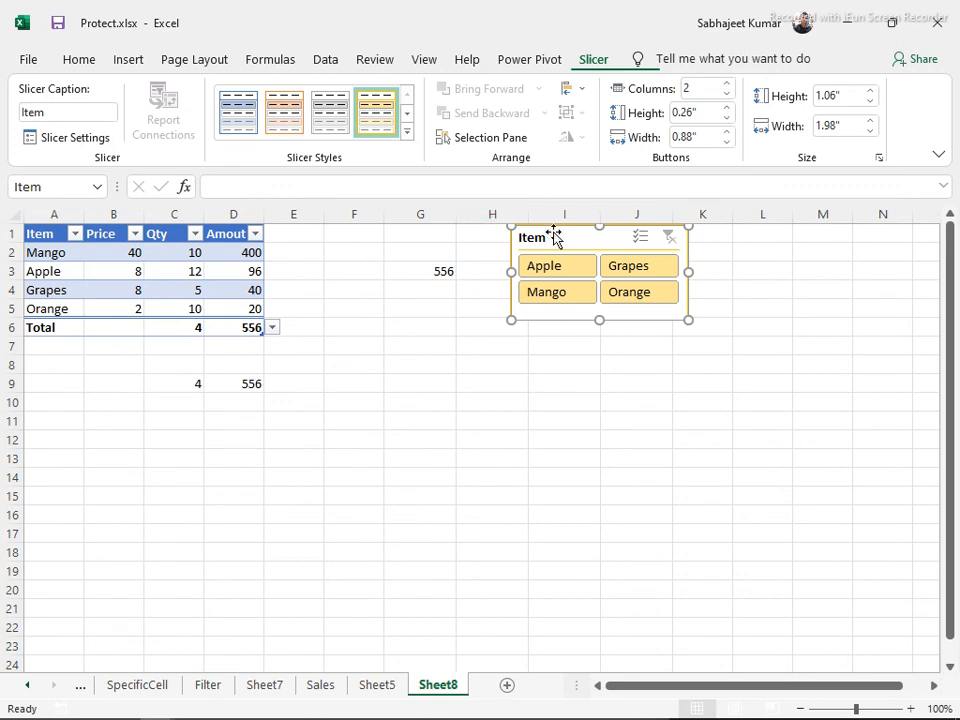
Move the Item slicer left to columns G–I, then open the Item column's filter dropdown
left_click_drag(557, 238, 440, 304)
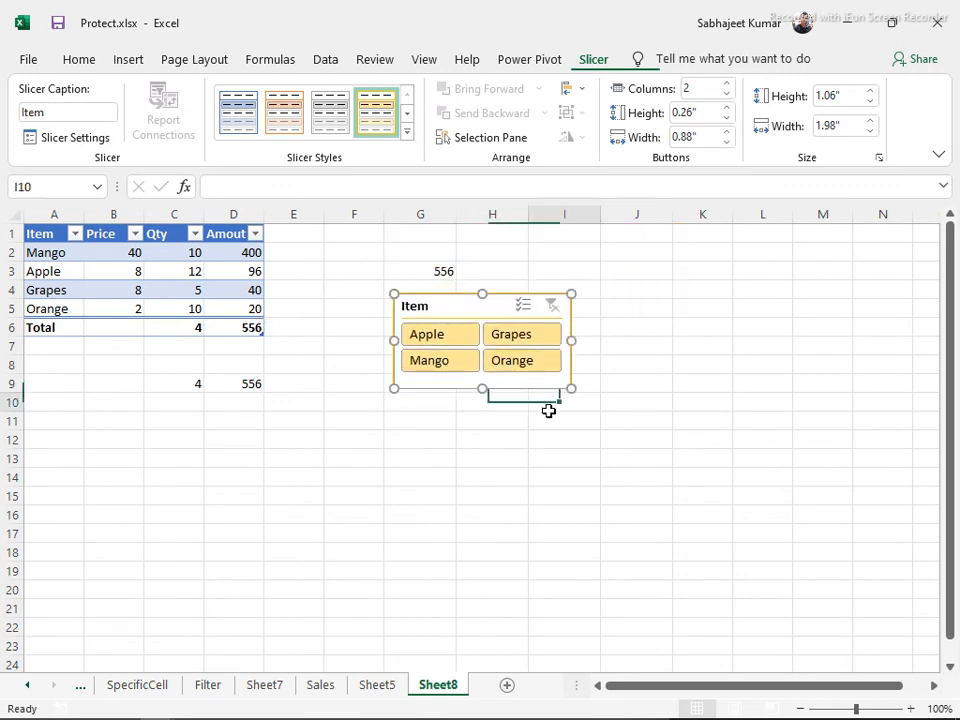
left_click(546, 407)
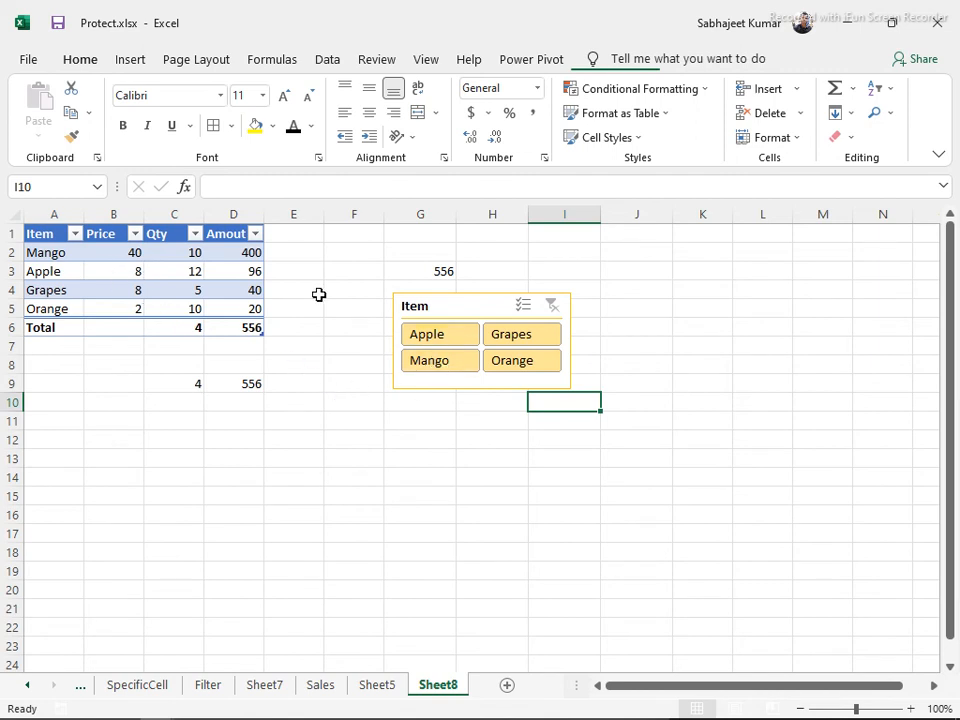
left_click(74, 234)
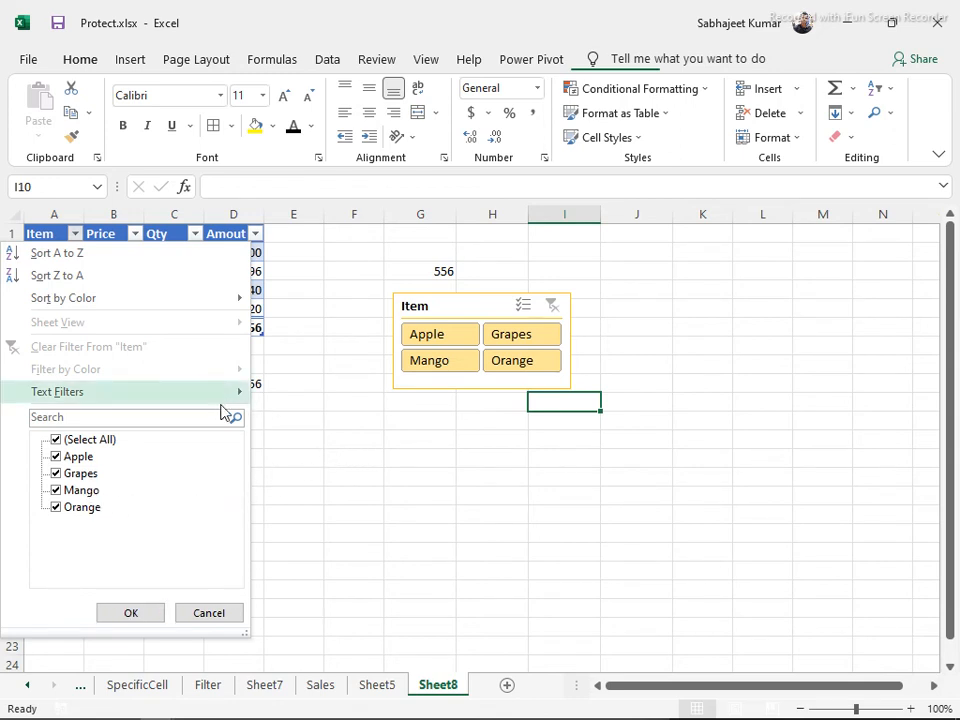
Filter the table with single slicer buttons: Apple, Grapes, Mango, Orange, then back to Grapes
left_click(411, 423)
left_click(420, 340)
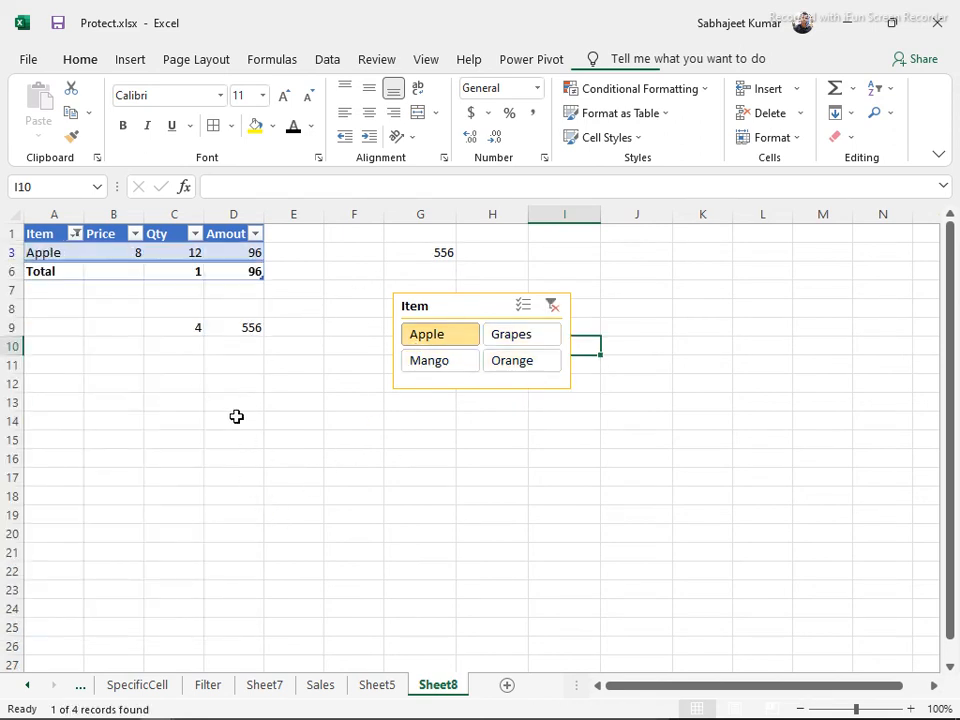
left_click(528, 343)
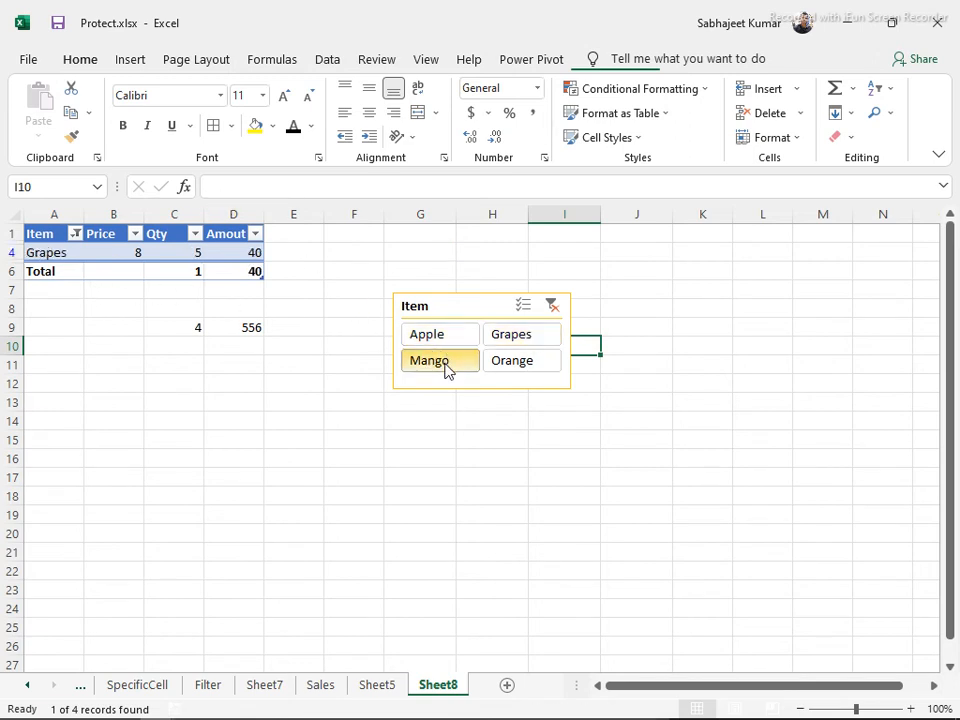
left_click(445, 364)
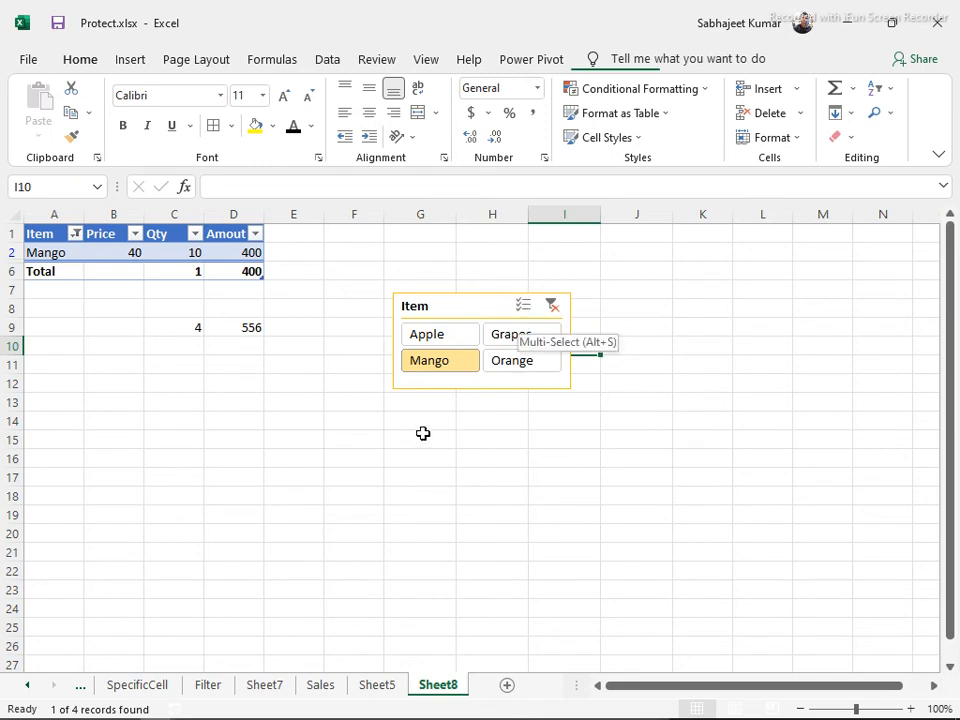
left_click(516, 355)
left_click(514, 340)
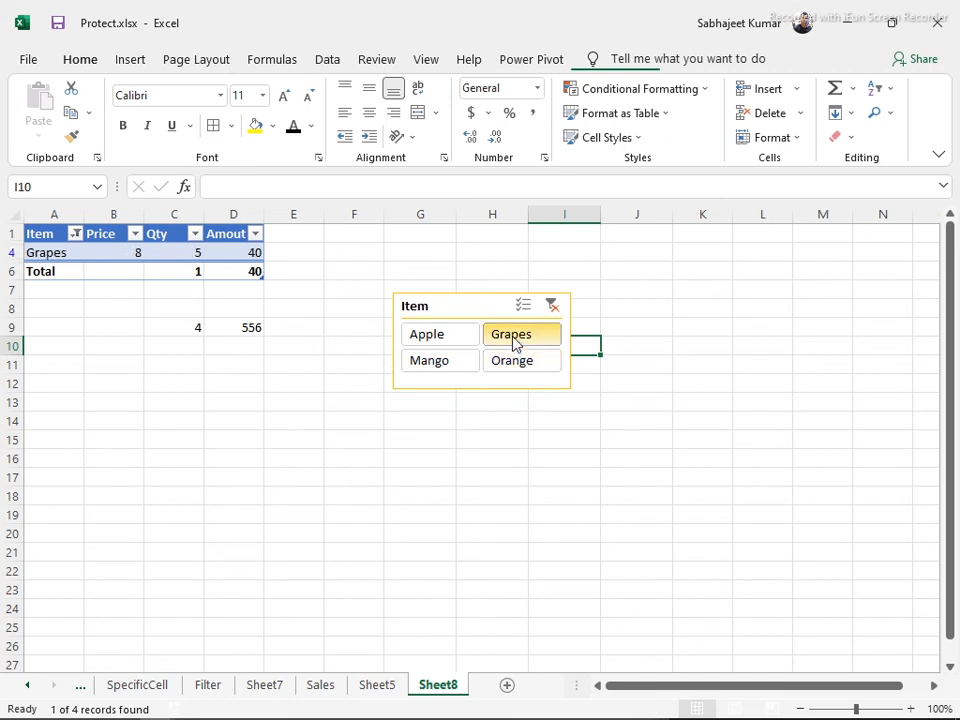
left_click(455, 360, "ctrl")
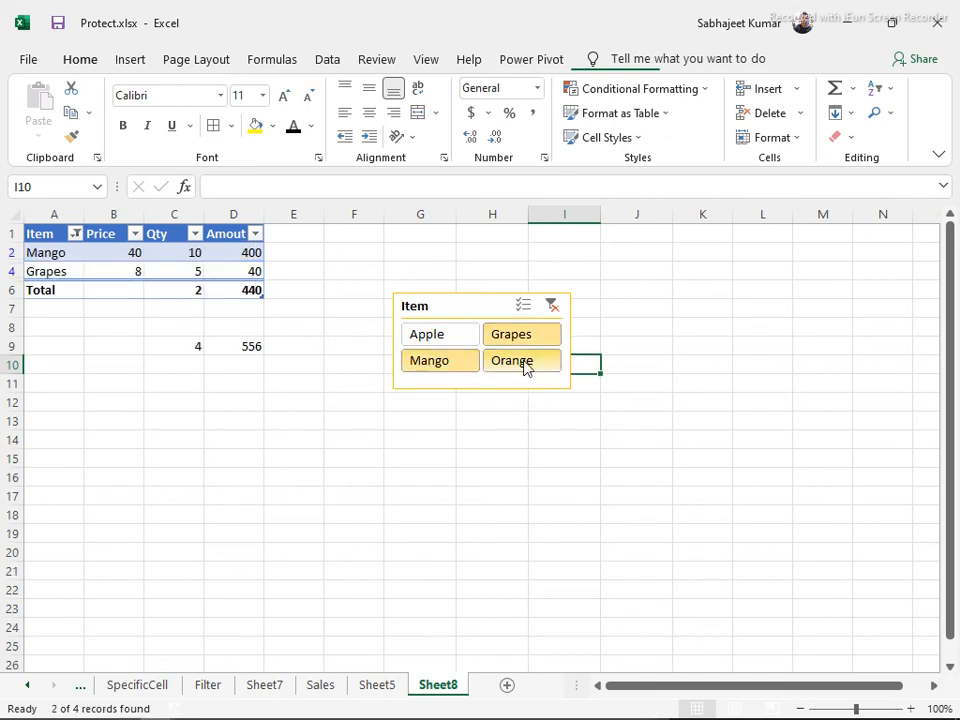
left_click(457, 336, "ctrl")
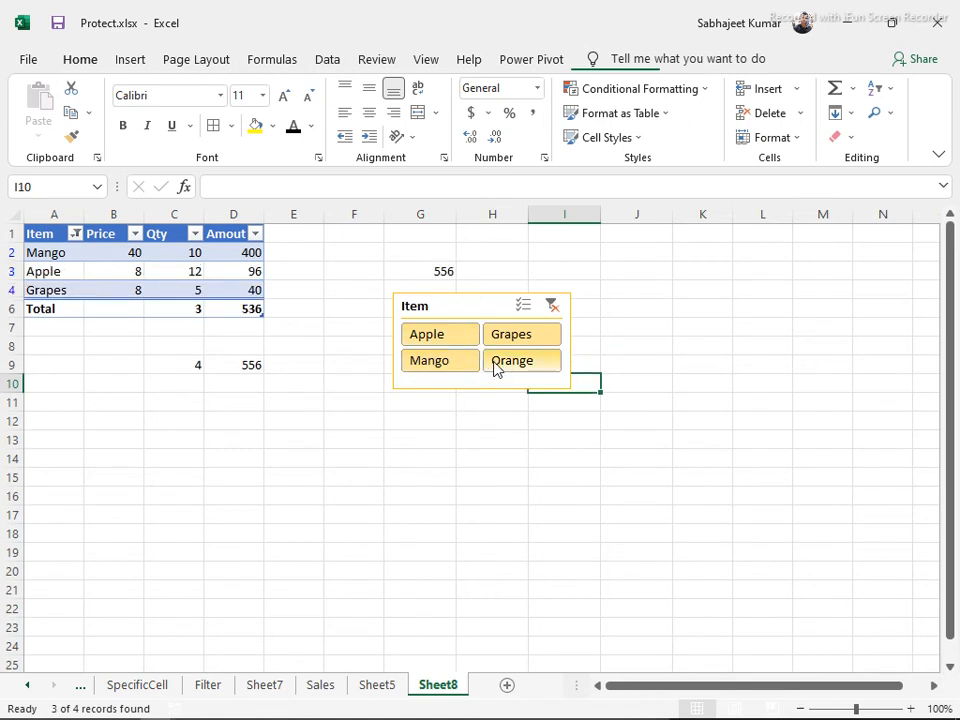
left_click(497, 366, "ctrl")
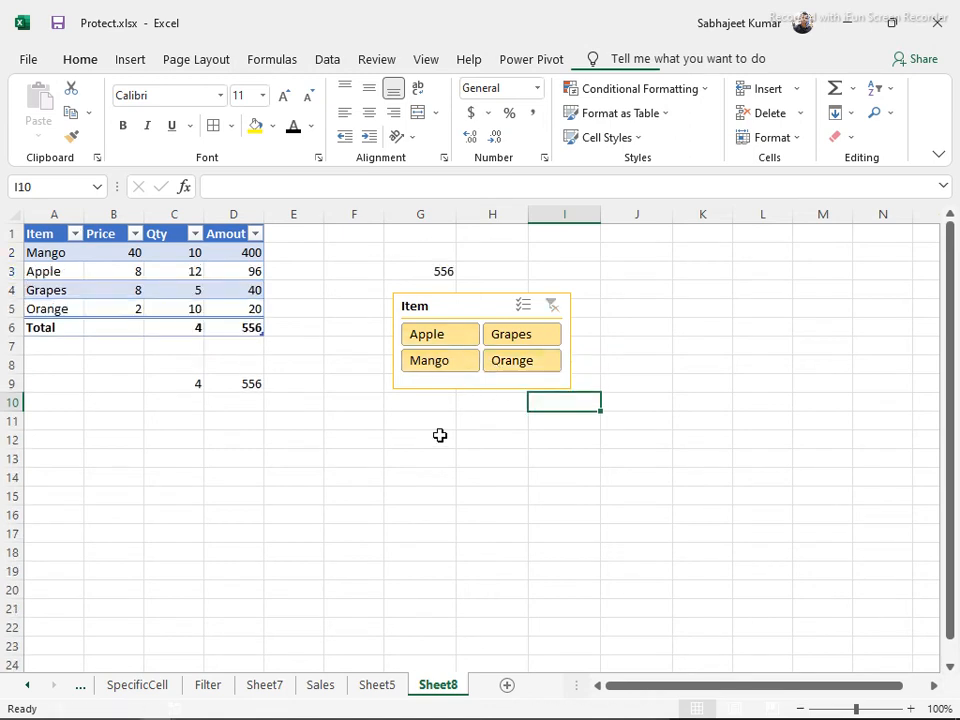
left_click(494, 342)
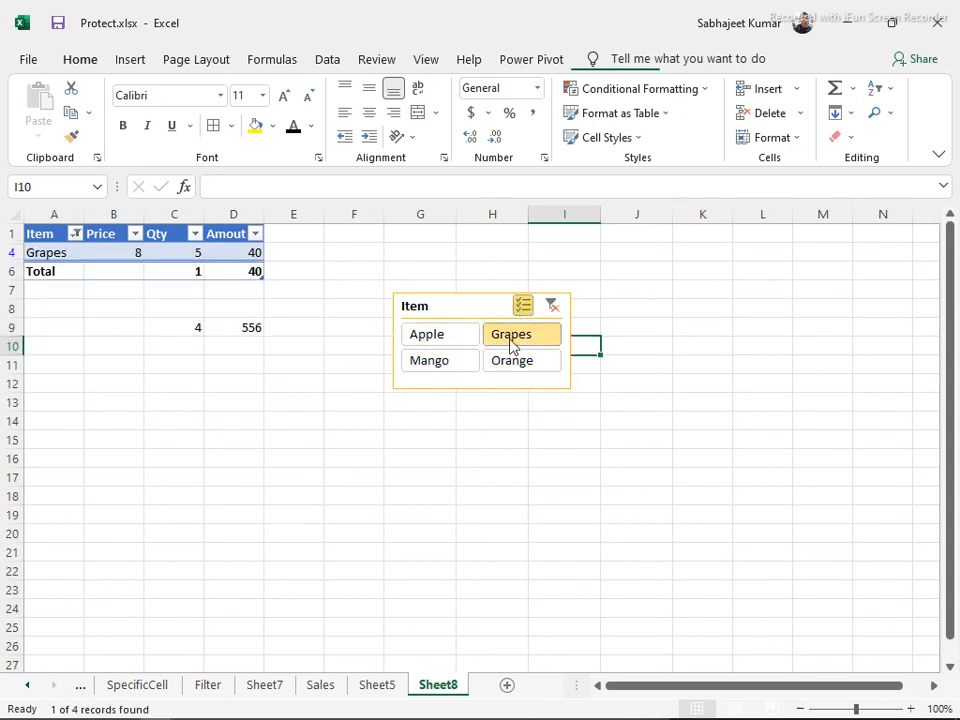
With Multi-Select, toggle fruits down to Orange only, then clear the slicer filter to show all rows
left_click(523, 307)
left_click(477, 337)
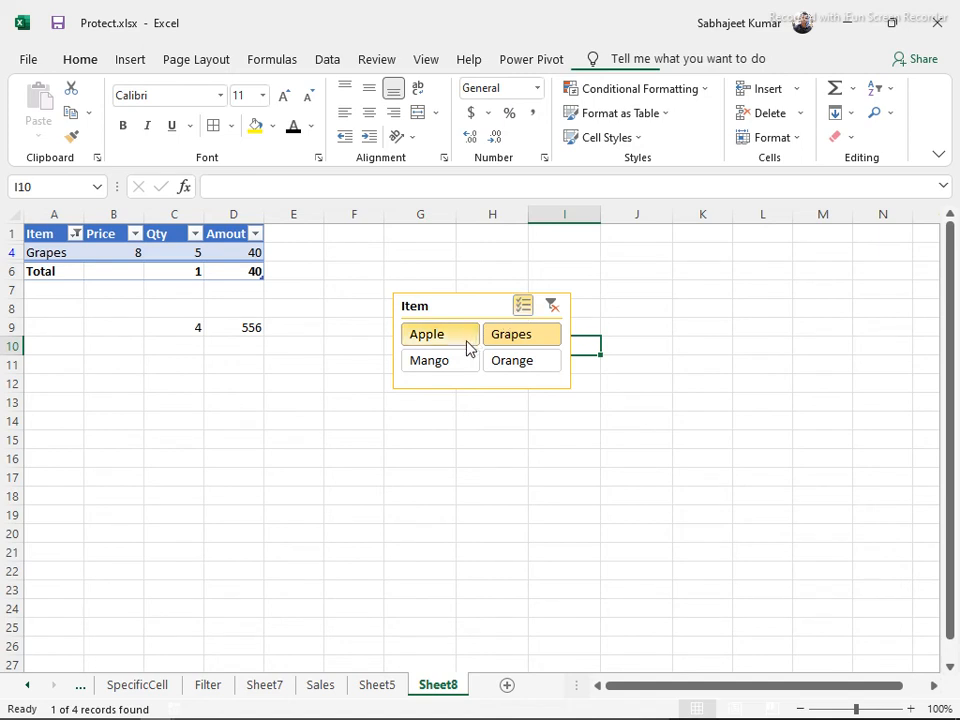
left_click(467, 341)
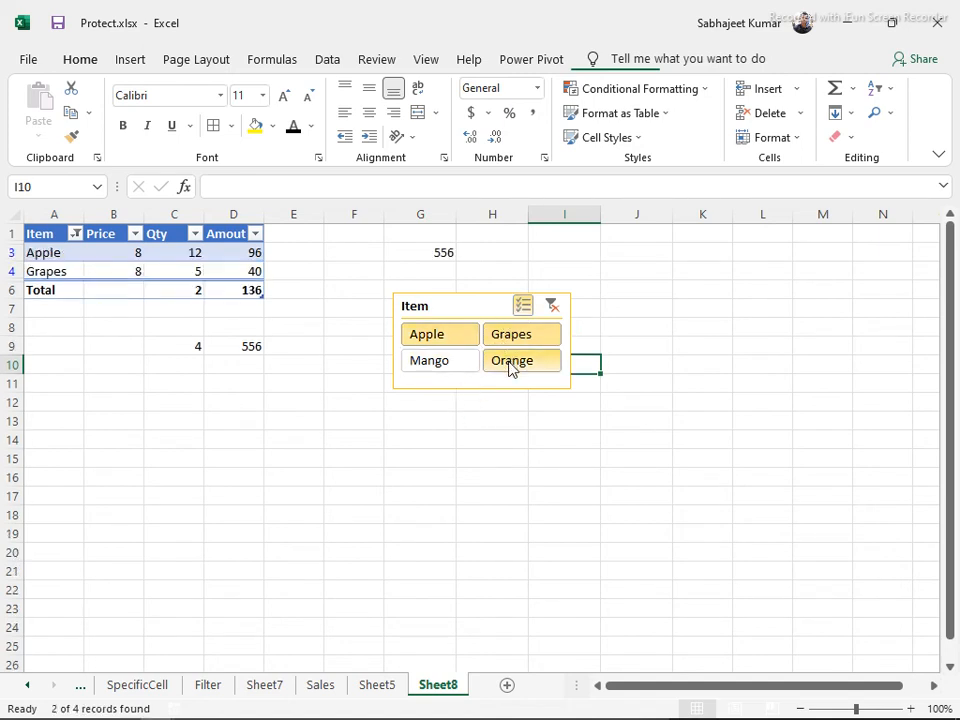
left_click(508, 368)
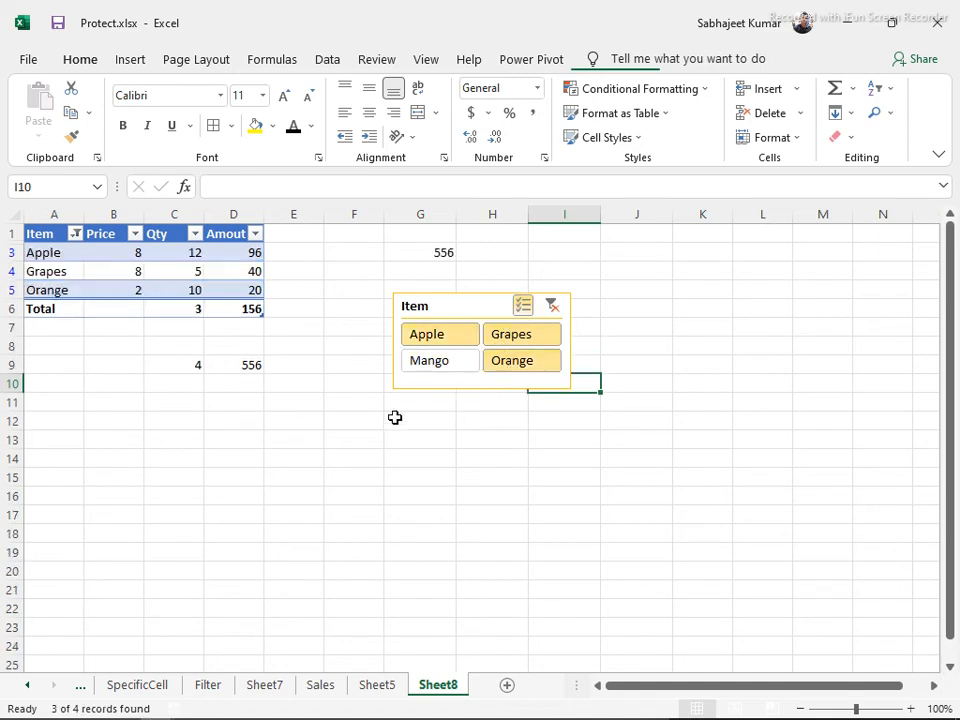
left_click(435, 365)
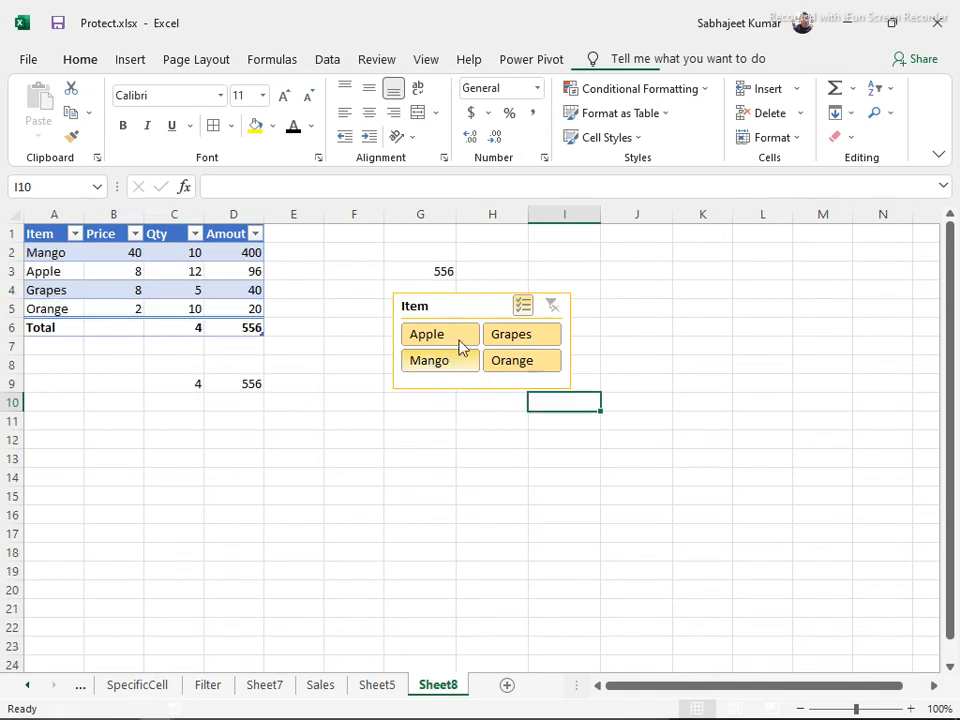
left_click(508, 345)
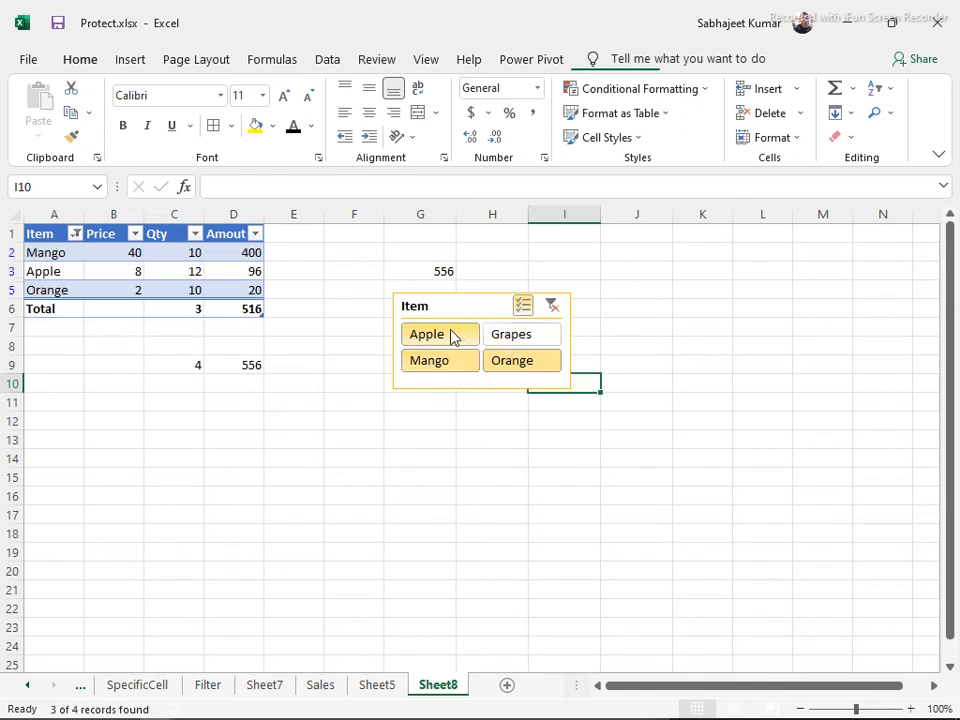
left_click(451, 337)
left_click(454, 362)
key("alt+c")
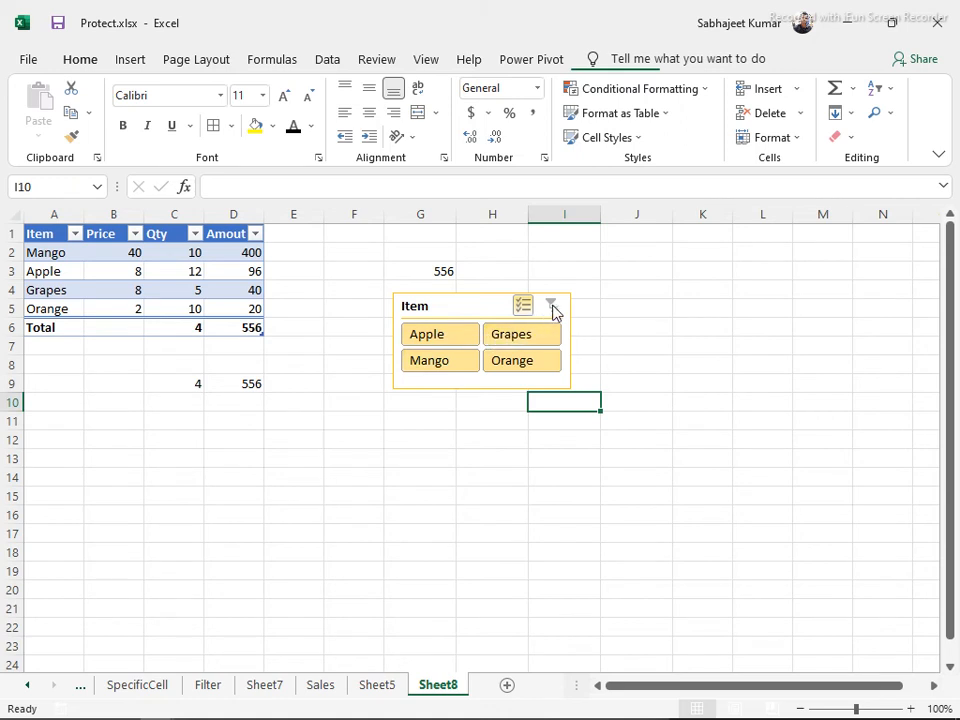
left_click(505, 344)
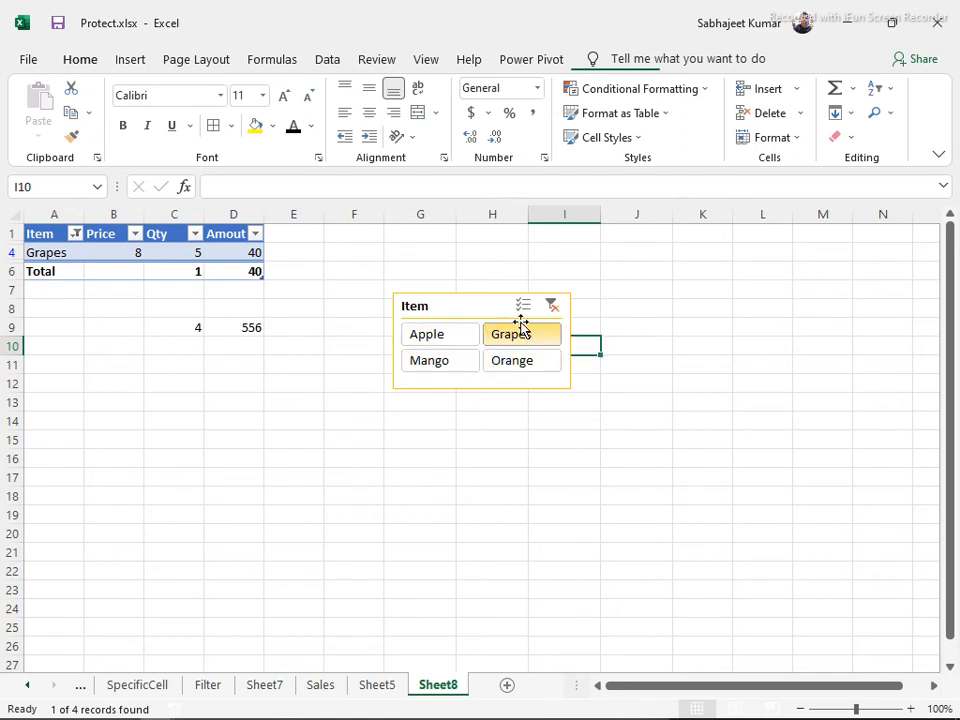
left_click(552, 305)
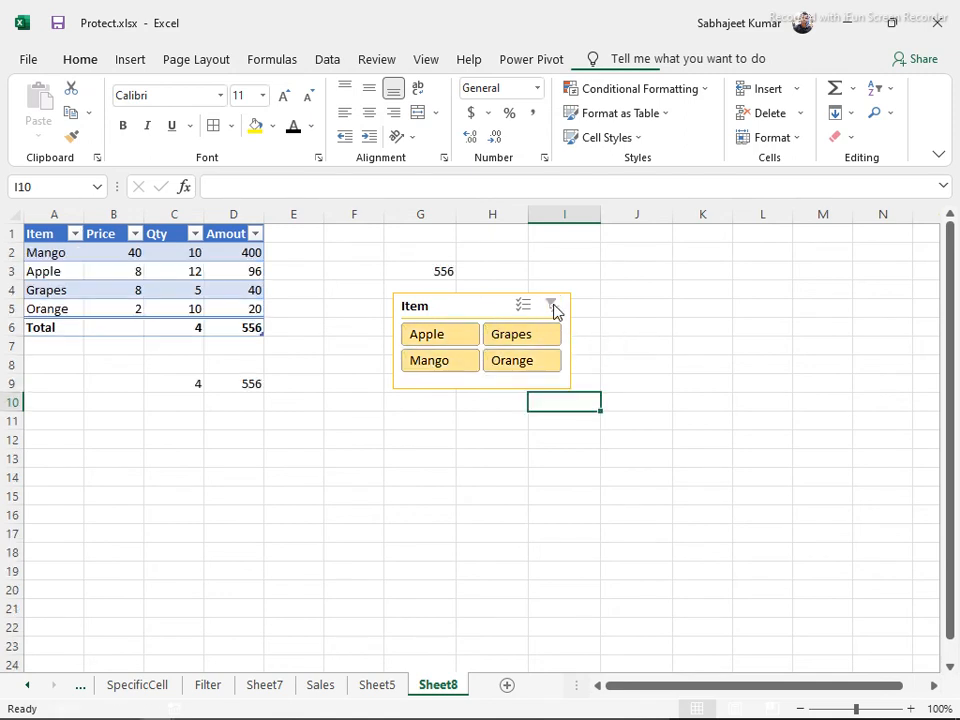
Drag the Item slicer up to around F1:H4, then go to Sheet5
left_click_drag(439, 302, 412, 230)
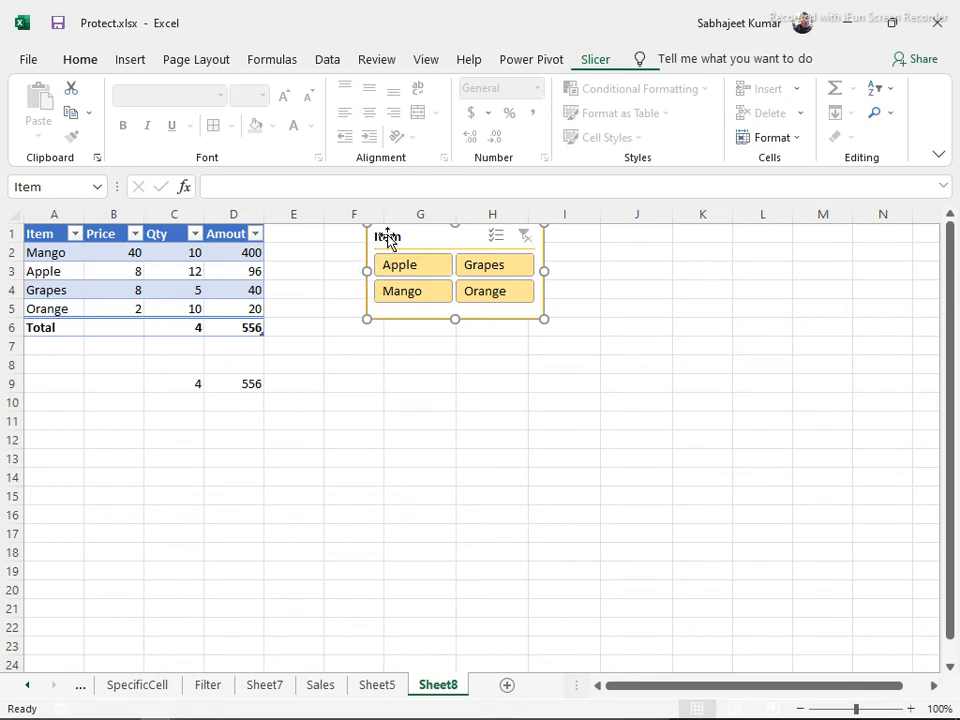
left_click_drag(388, 237, 390, 240)
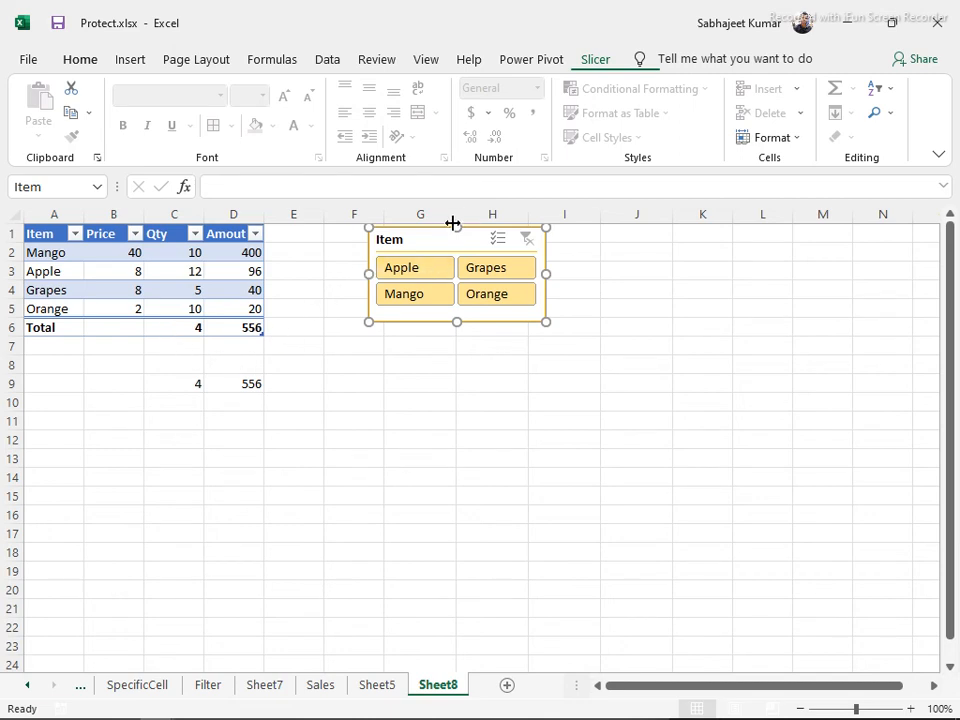
left_click(377, 683)
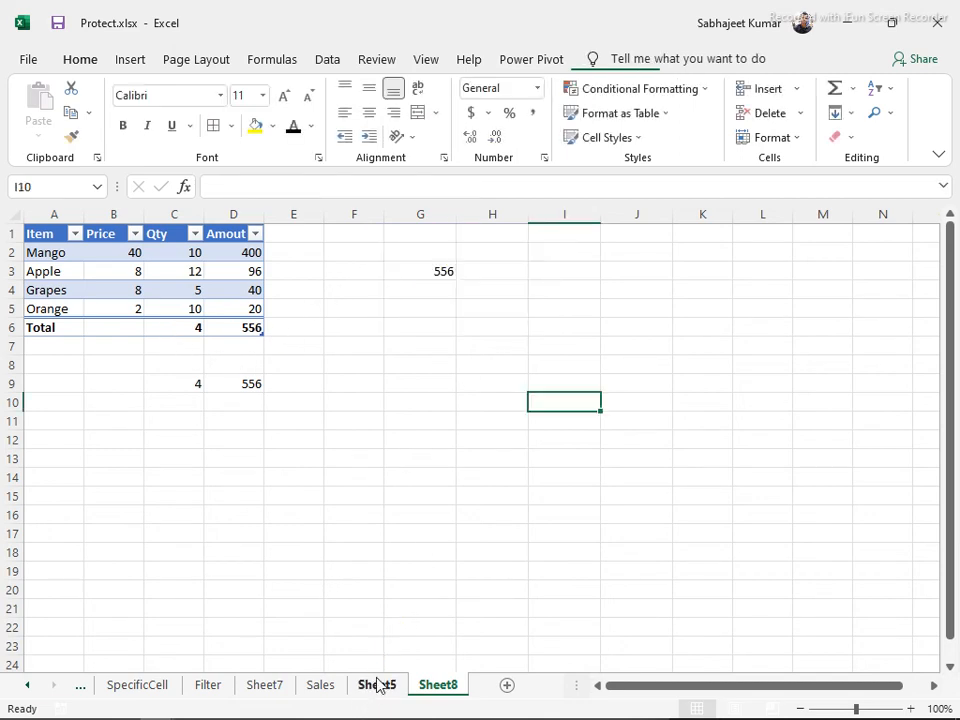
Go through Sheet8 and Sales to Sheet7 and select its order data A1:H16
left_click(424, 683)
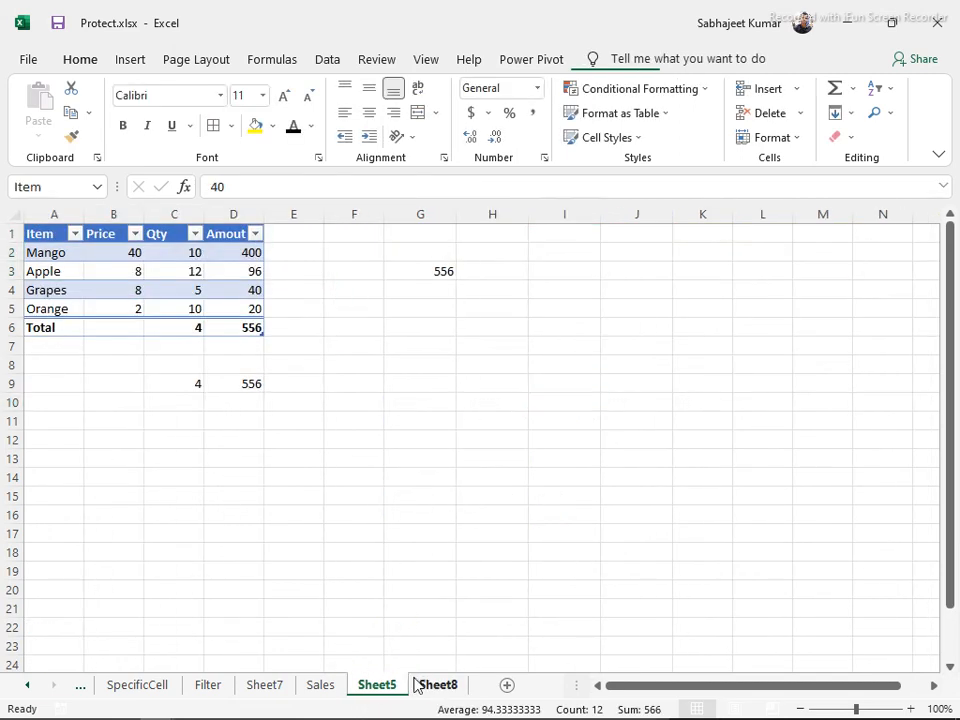
left_click(335, 684)
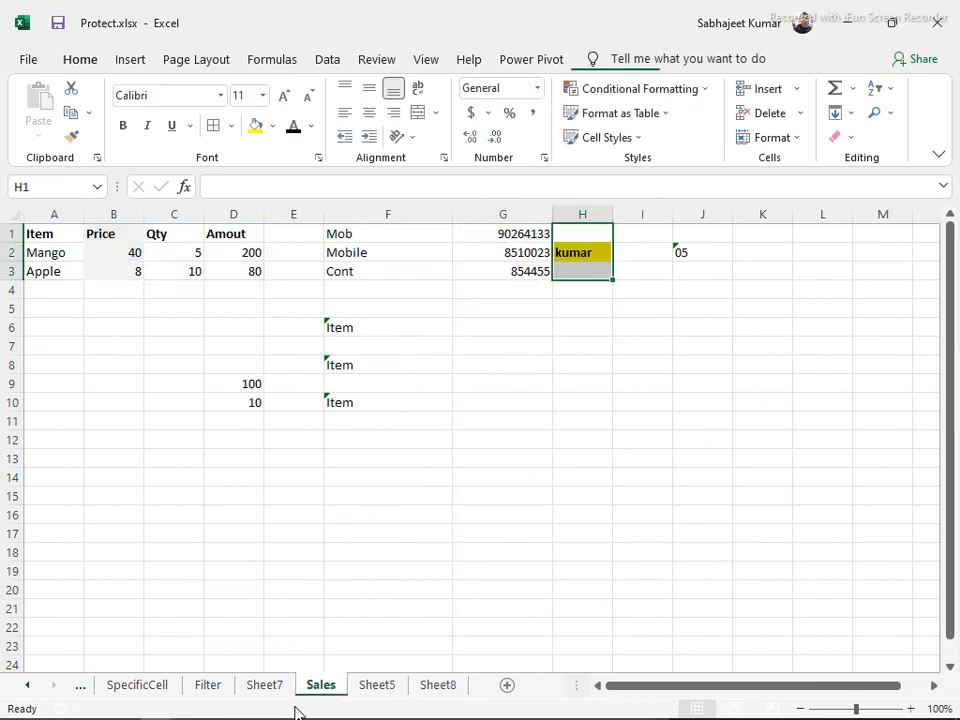
left_click(272, 684)
left_click(281, 348)
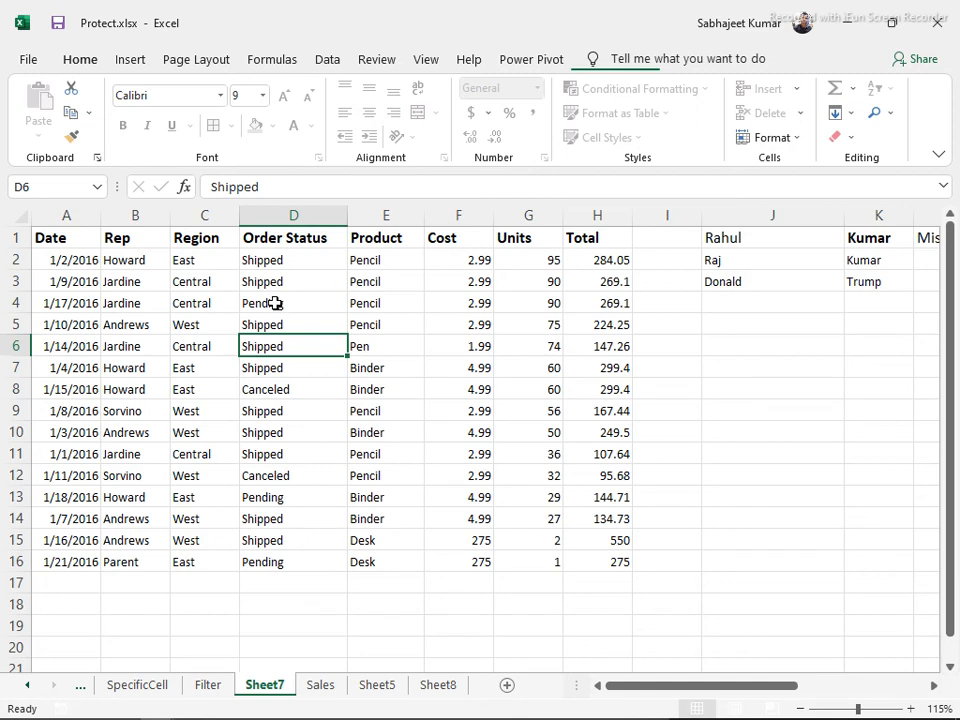
left_click(275, 303)
key("ctrl+a")
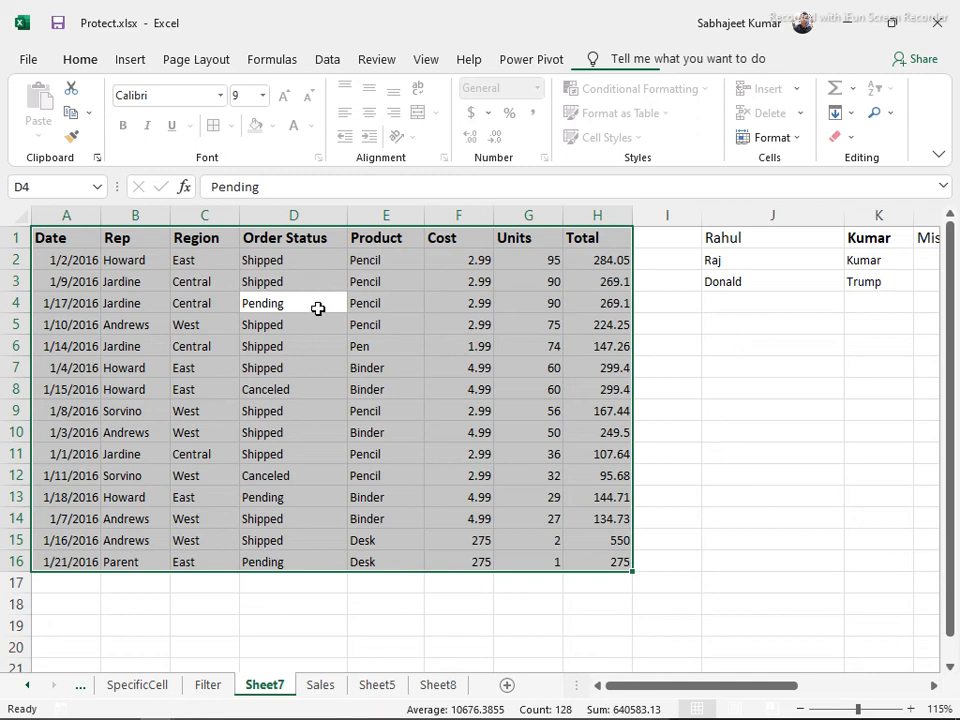
Unprotect Sheet7 and convert the A1:H16 order data into table Table3 with Ctrl+T
left_click(390, 62)
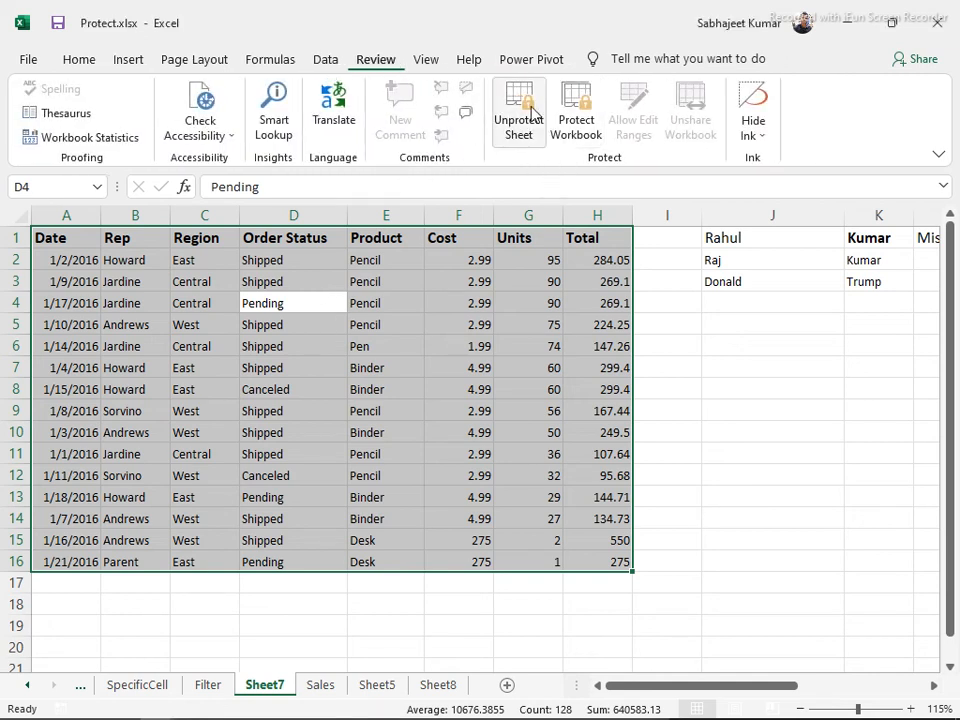
left_click(532, 115)
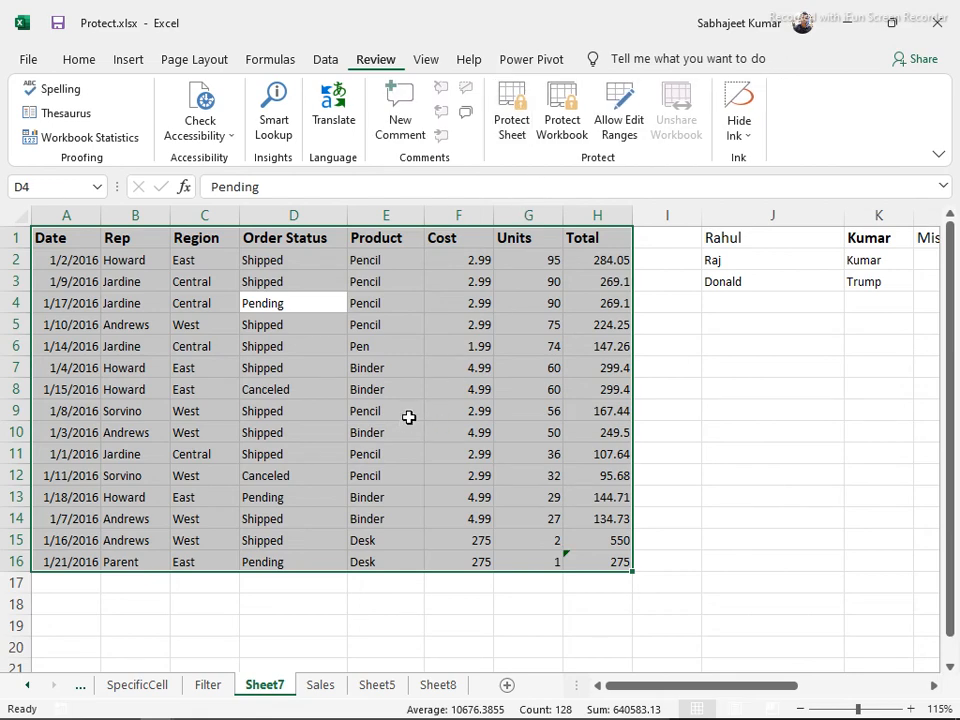
key("ctrl+t")
left_click(566, 402)
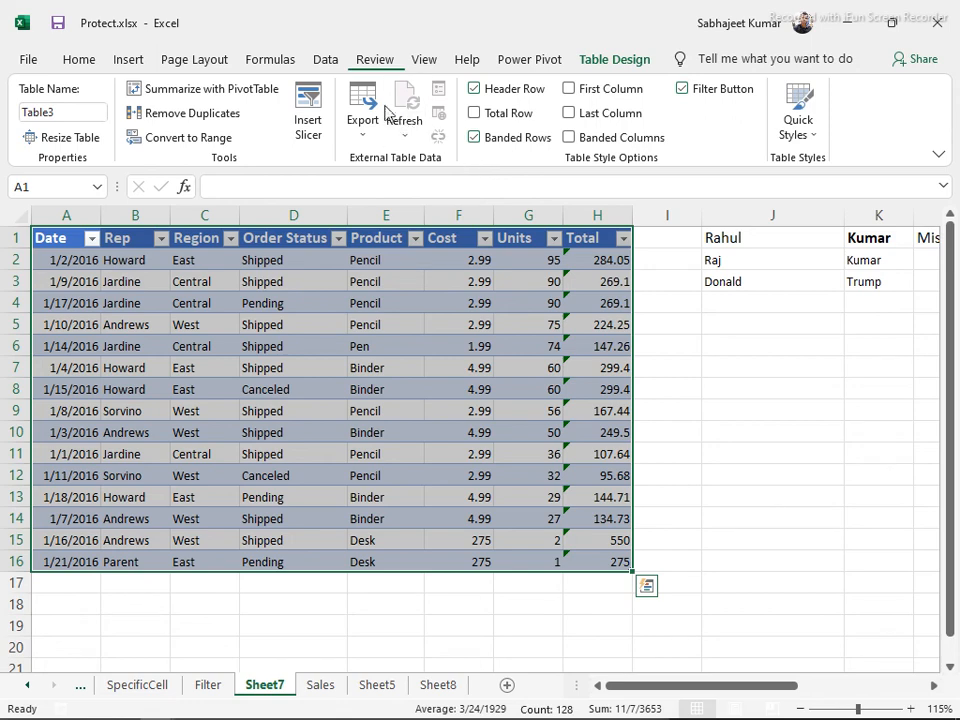
Insert Order Status and Region slicers for Table3
left_click(310, 103)
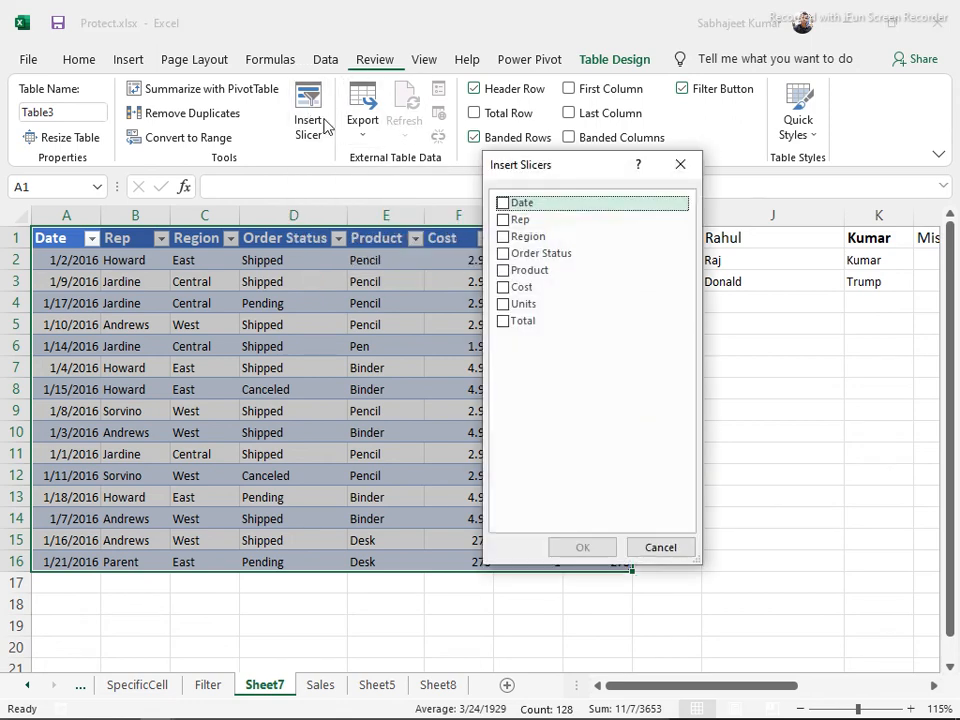
left_click(503, 254)
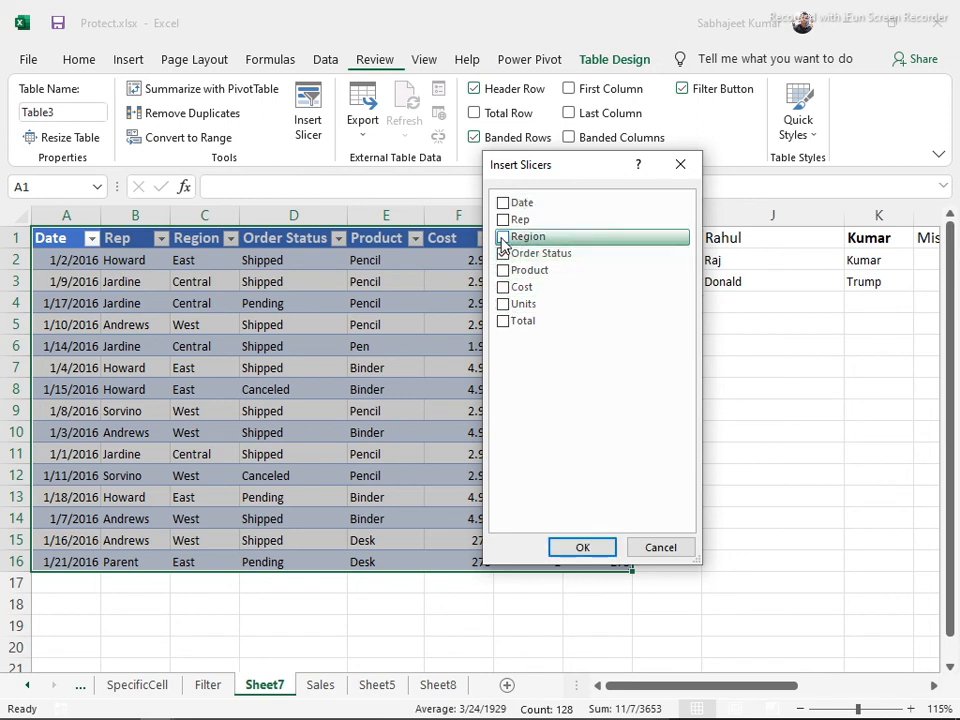
left_click(503, 238)
left_click(582, 548)
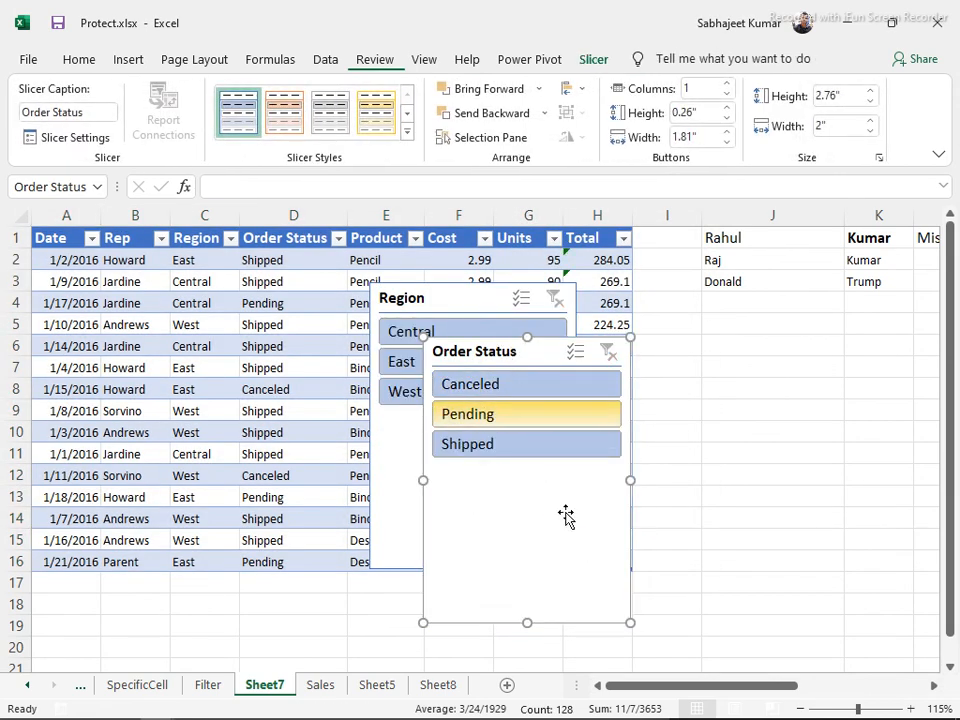
Shrink the Order Status slicer and place it beside columns J and K
left_click_drag(629, 623, 549, 470)
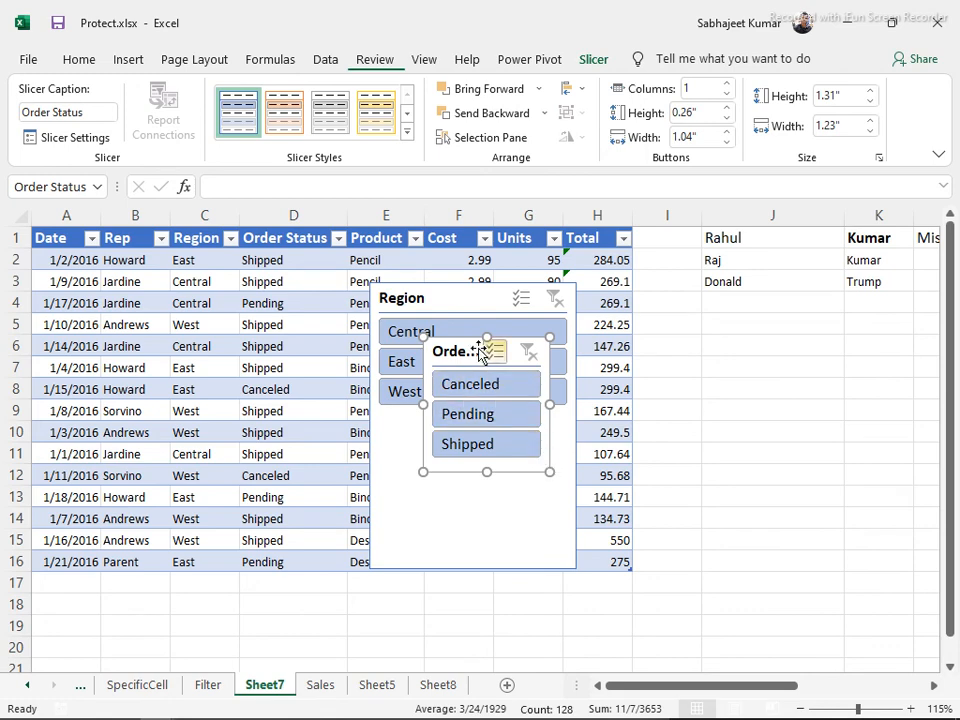
left_click_drag(470, 352, 781, 330)
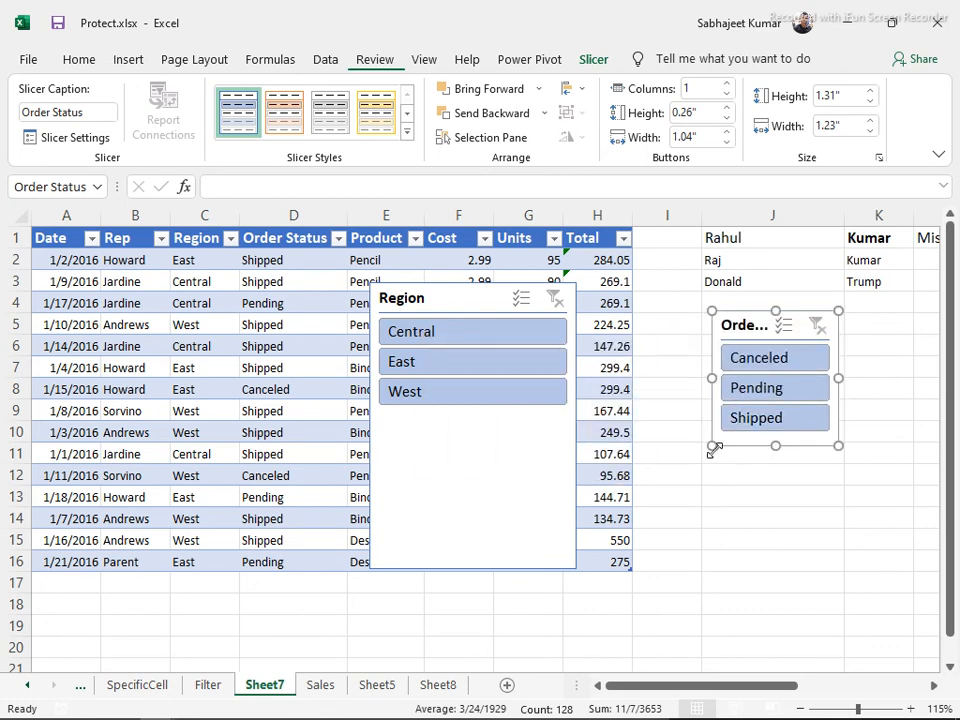
left_click_drag(711, 446, 681, 428)
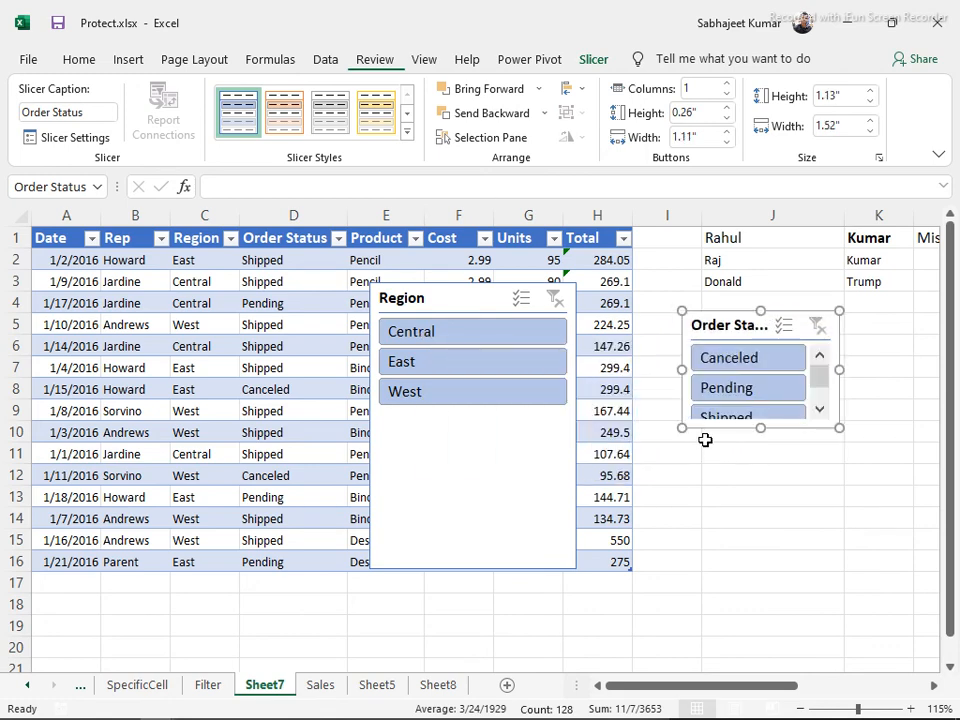
left_click_drag(760, 428, 758, 443)
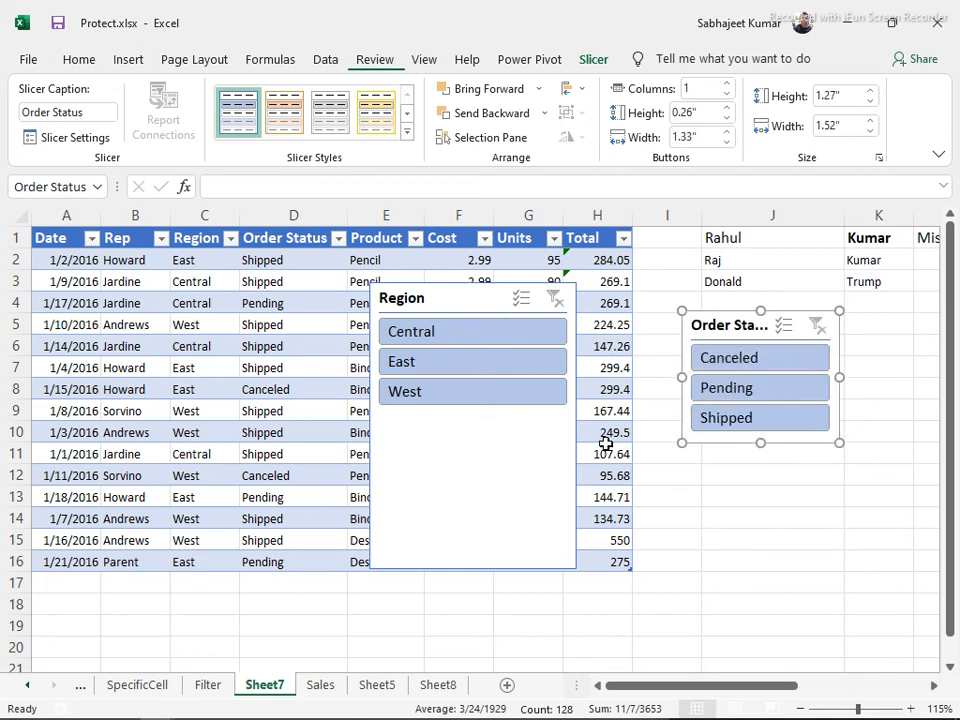
key("Escape")
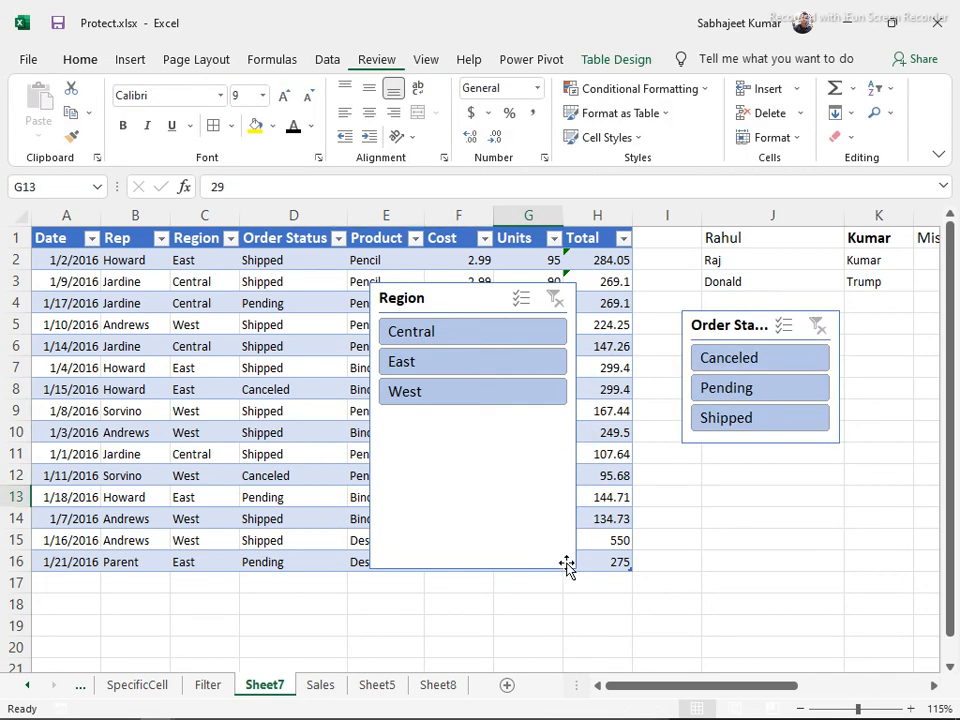
Shrink the Region slicer, place it below Order Status, and collapse the ribbon
left_click(510, 459)
left_click_drag(572, 566, 497, 422)
left_click_drag(438, 323, 757, 515)
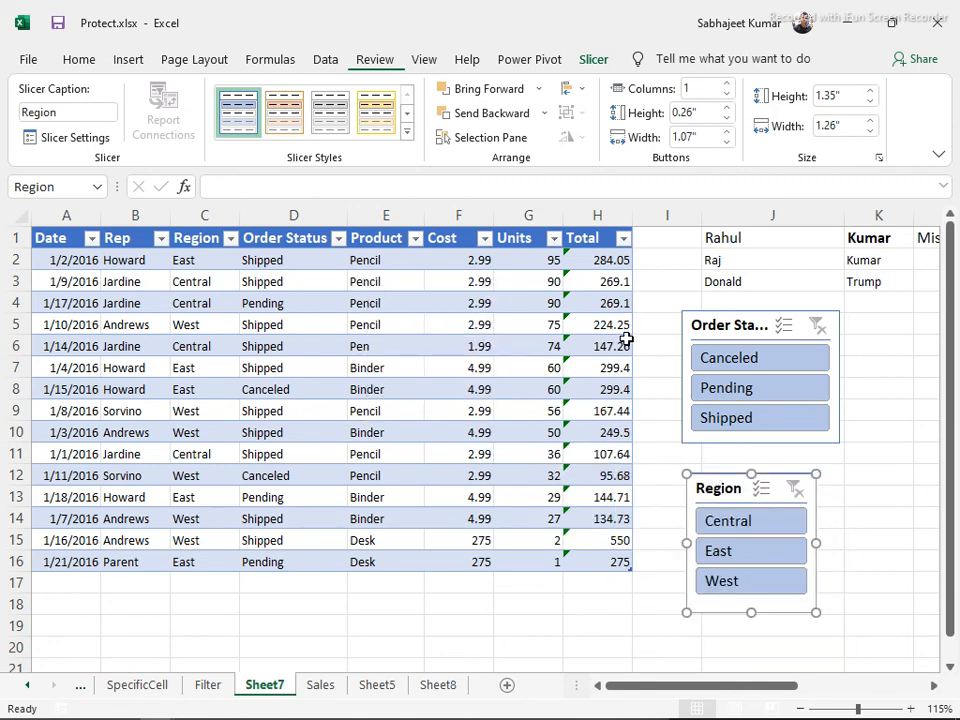
key("ctrl+F1")
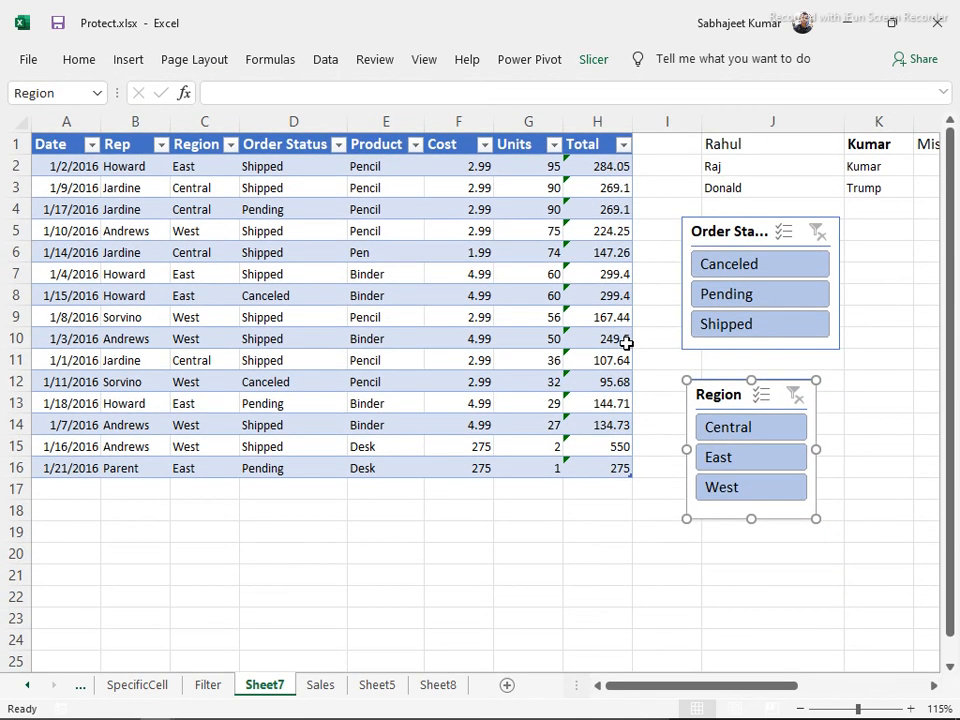
left_click(591, 572)
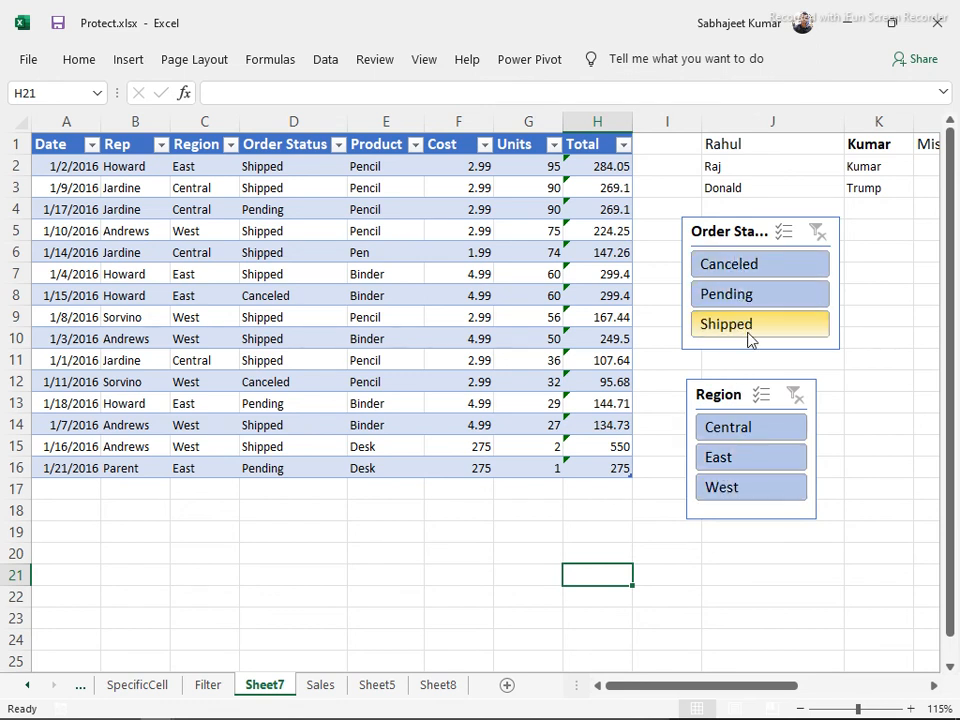
Filter to Canceled orders via the slicer, then via the column filter, clearing each
left_click(726, 266)
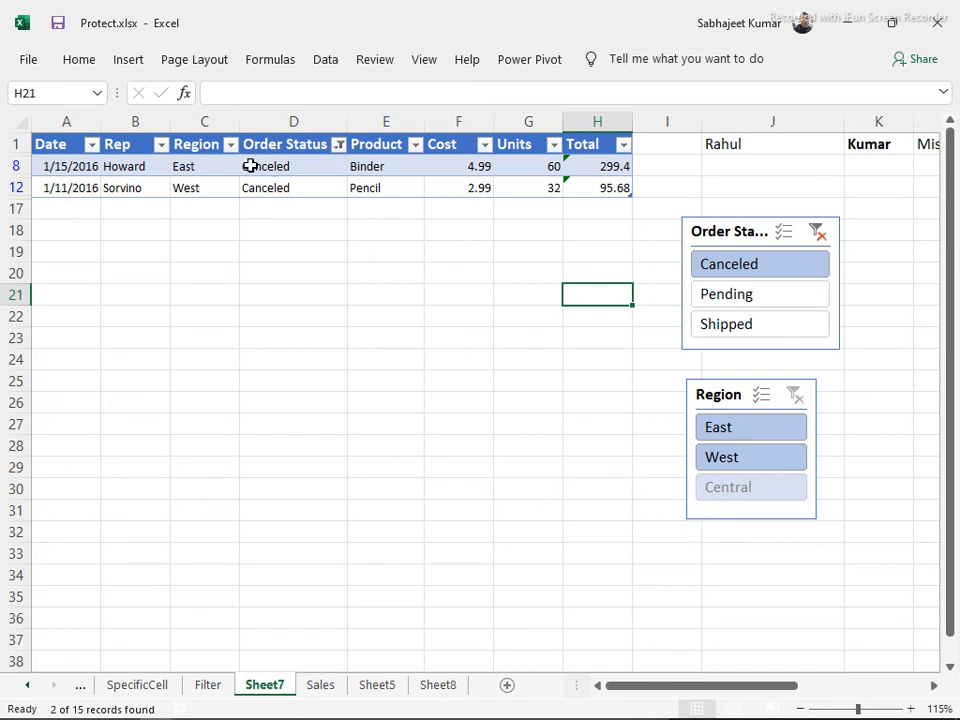
left_click(818, 233)
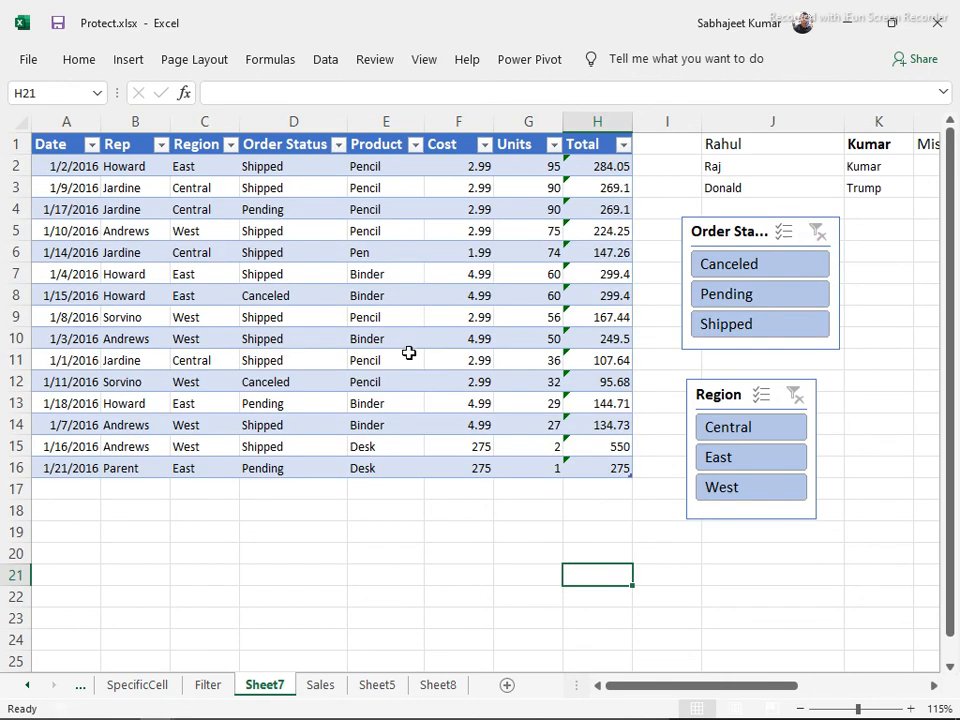
left_click(339, 145)
left_click(152, 352)
left_click(152, 368)
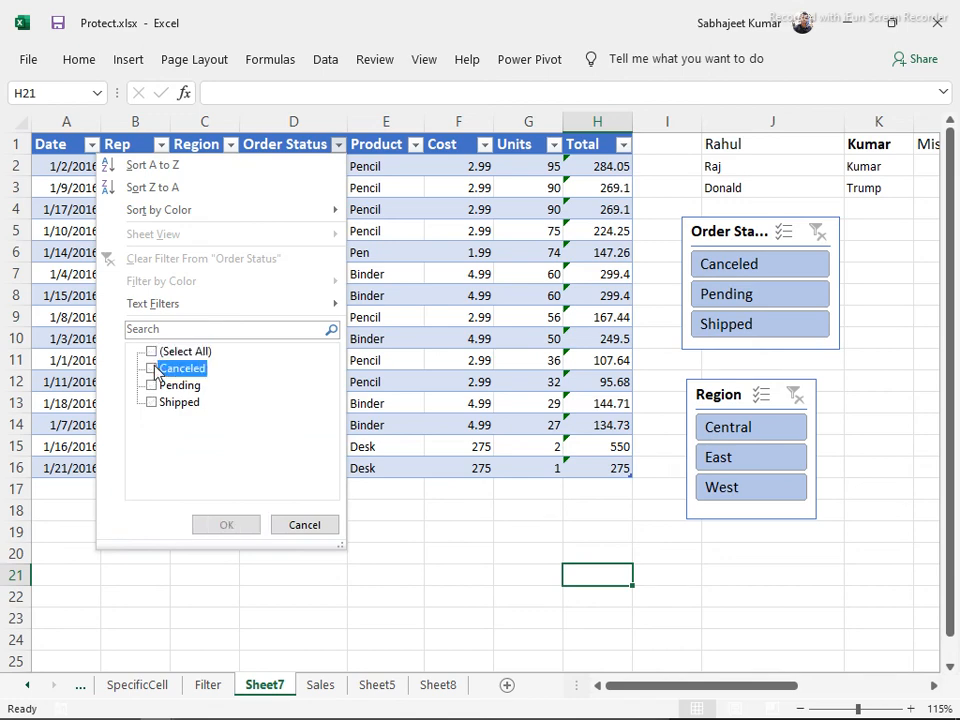
left_click(223, 530)
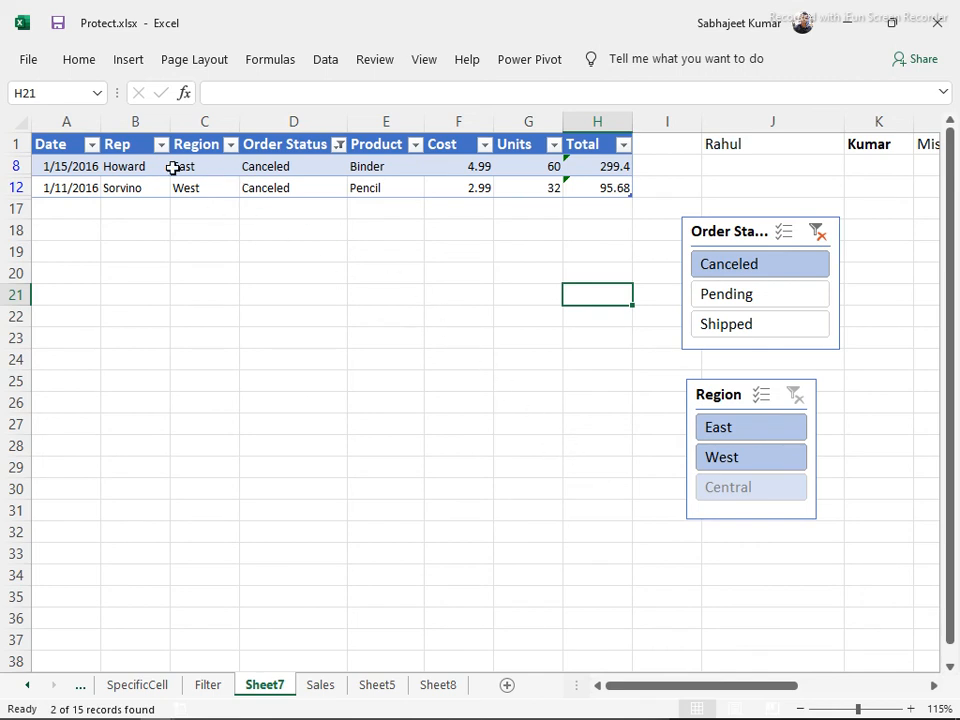
left_click(817, 234)
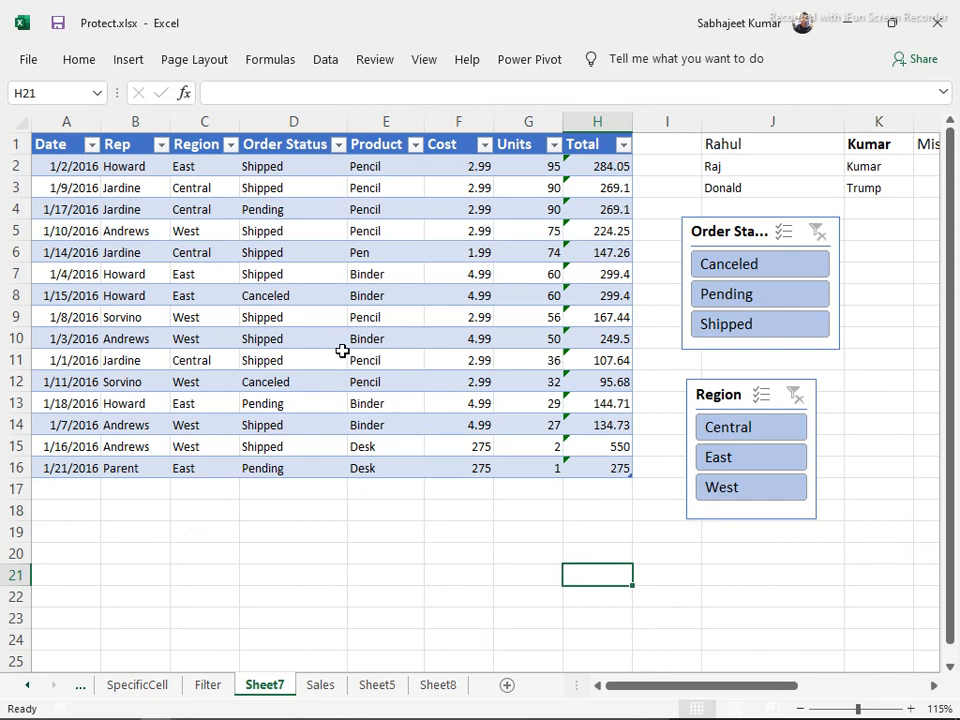
Filter to Pending orders in Central, widen the Order Status slicer, then clear both filters
left_click(704, 294)
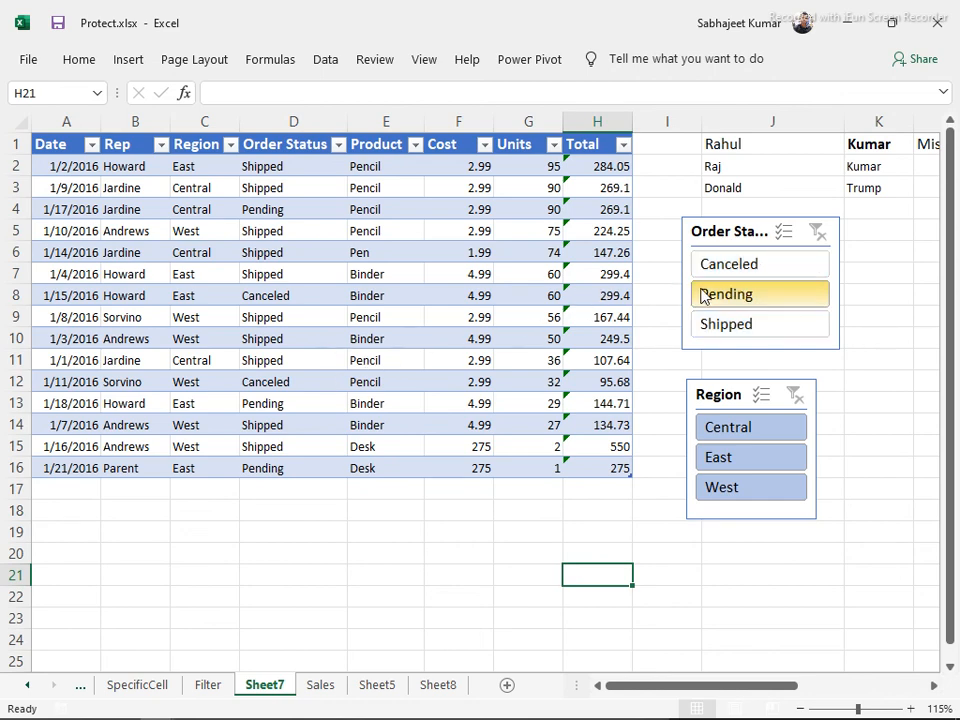
left_click(722, 437)
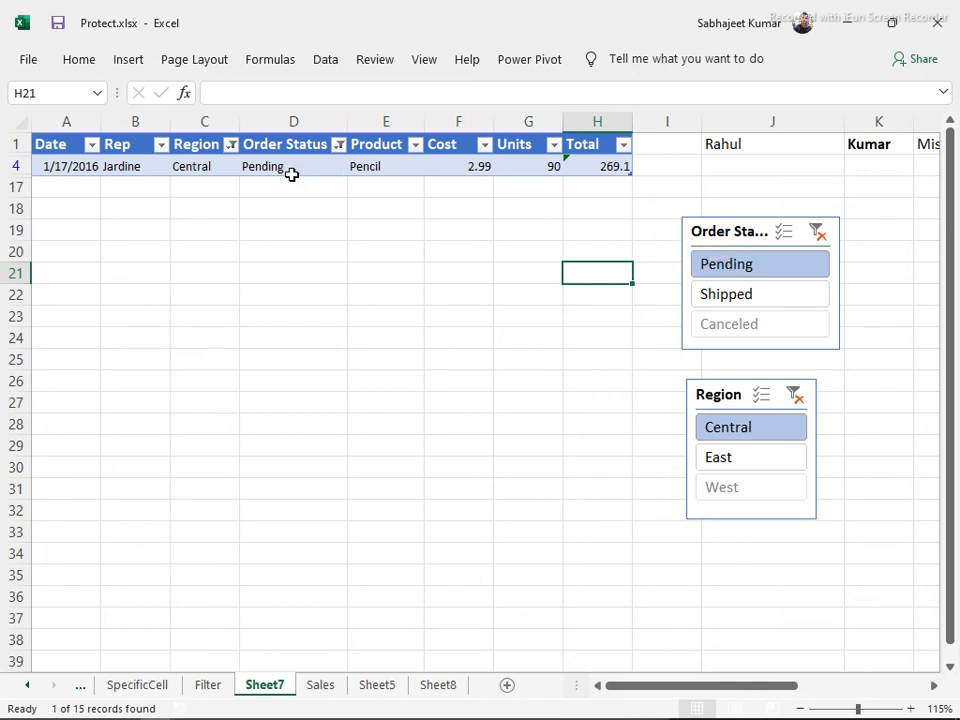
left_click(689, 231)
left_click_drag(679, 218, 641, 217)
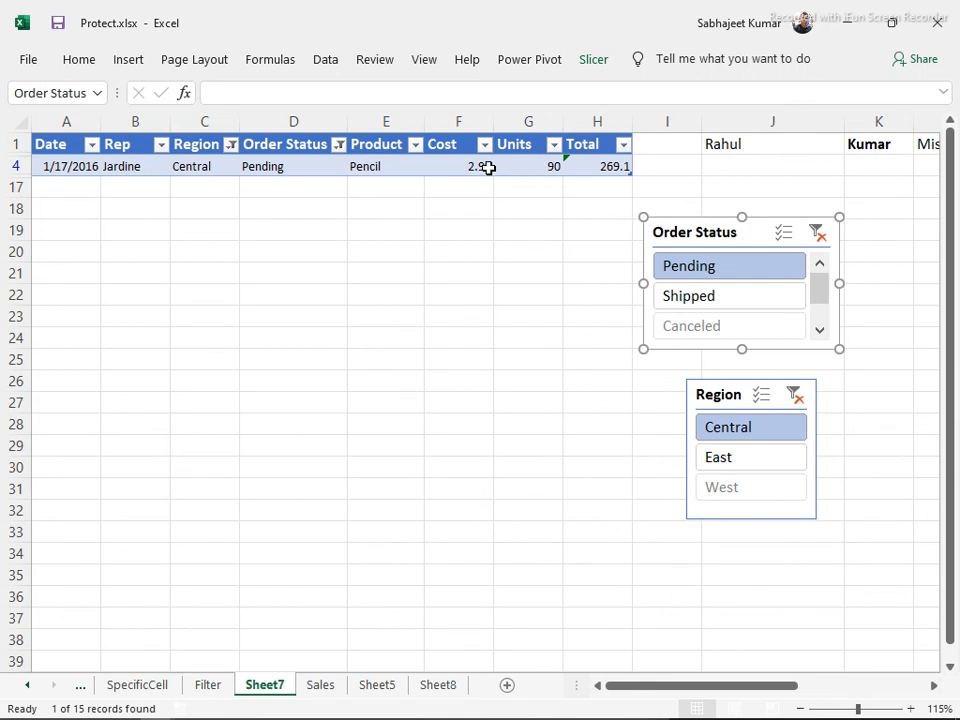
left_click(816, 234)
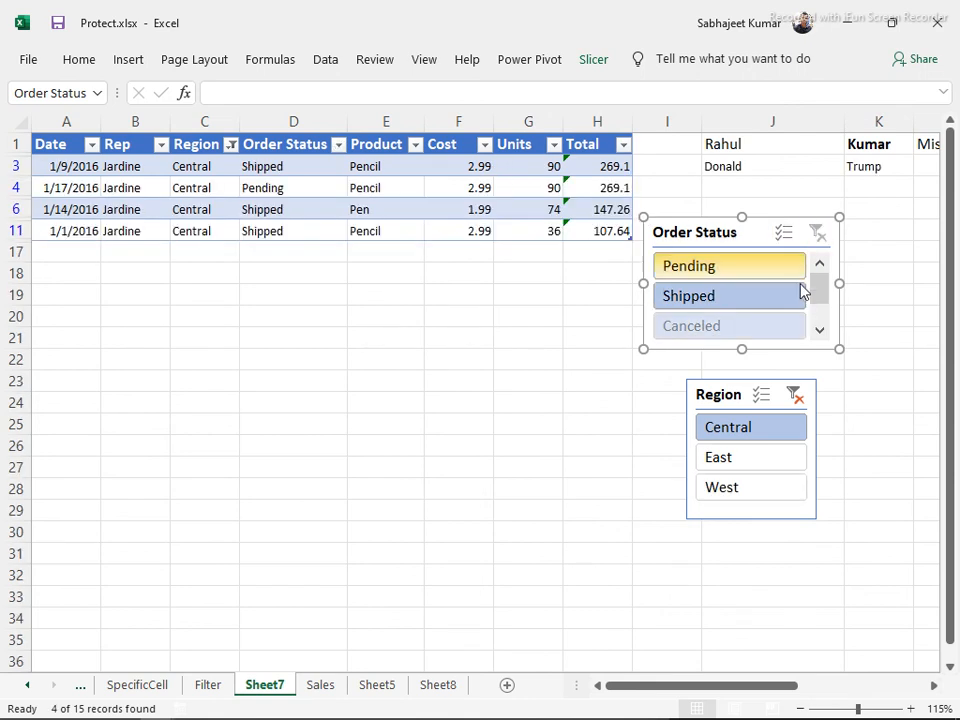
left_click(795, 394)
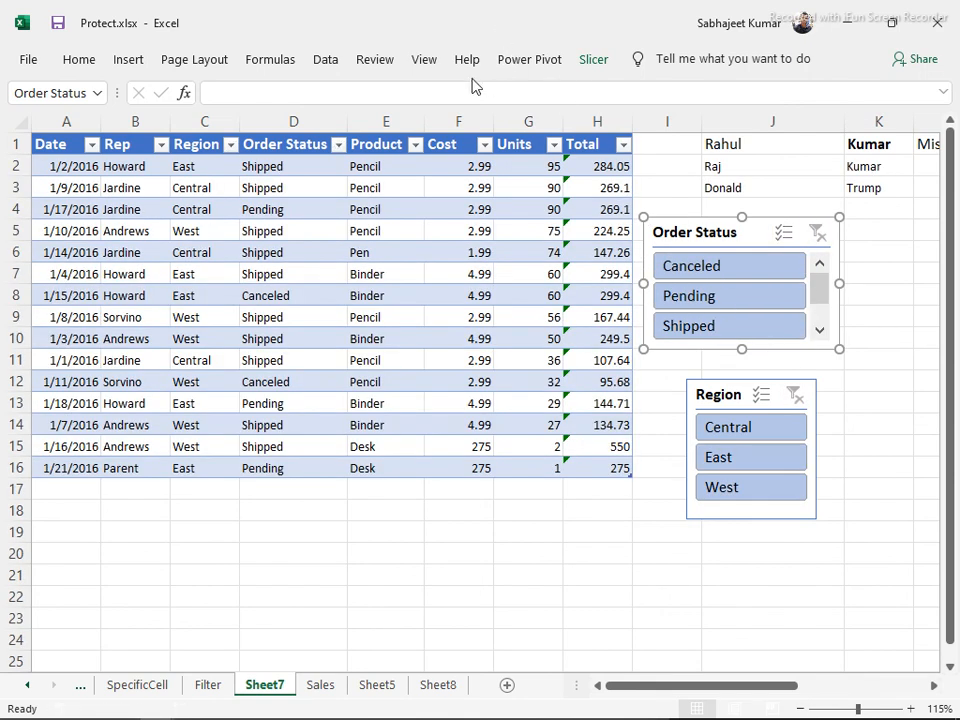
left_click(341, 360)
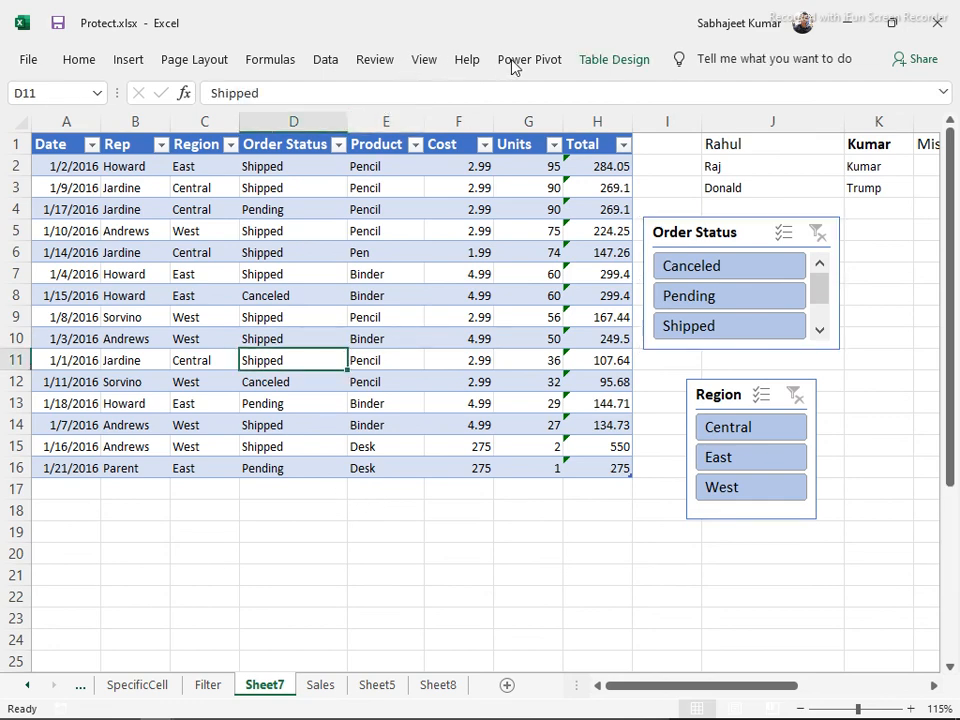
Browse the Table Design quick styles gallery and close it without changes
left_click(586, 68)
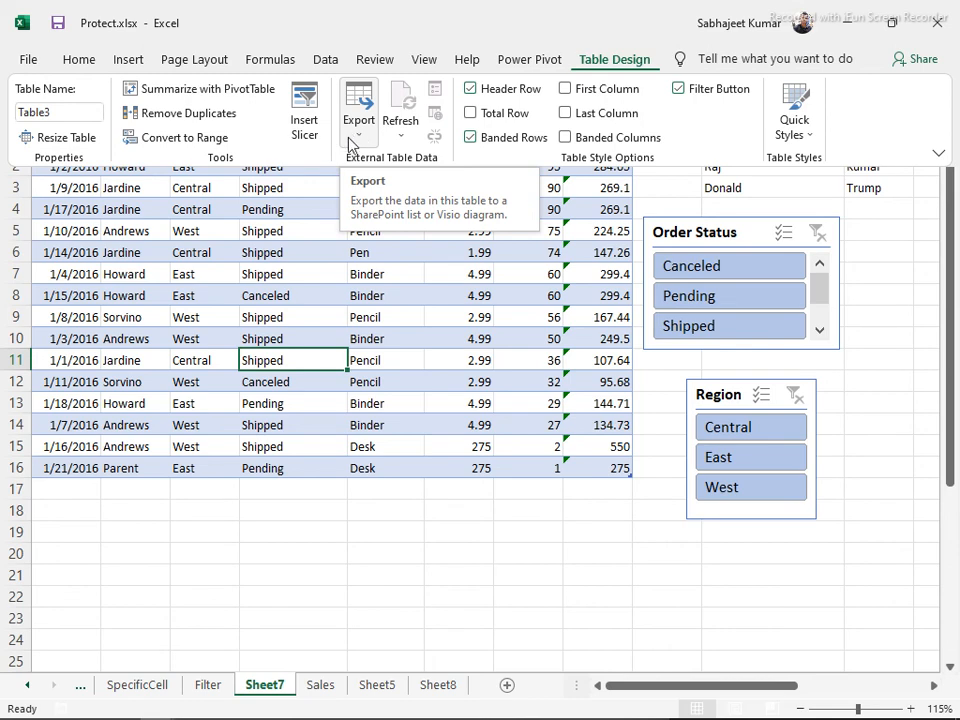
left_click(809, 141)
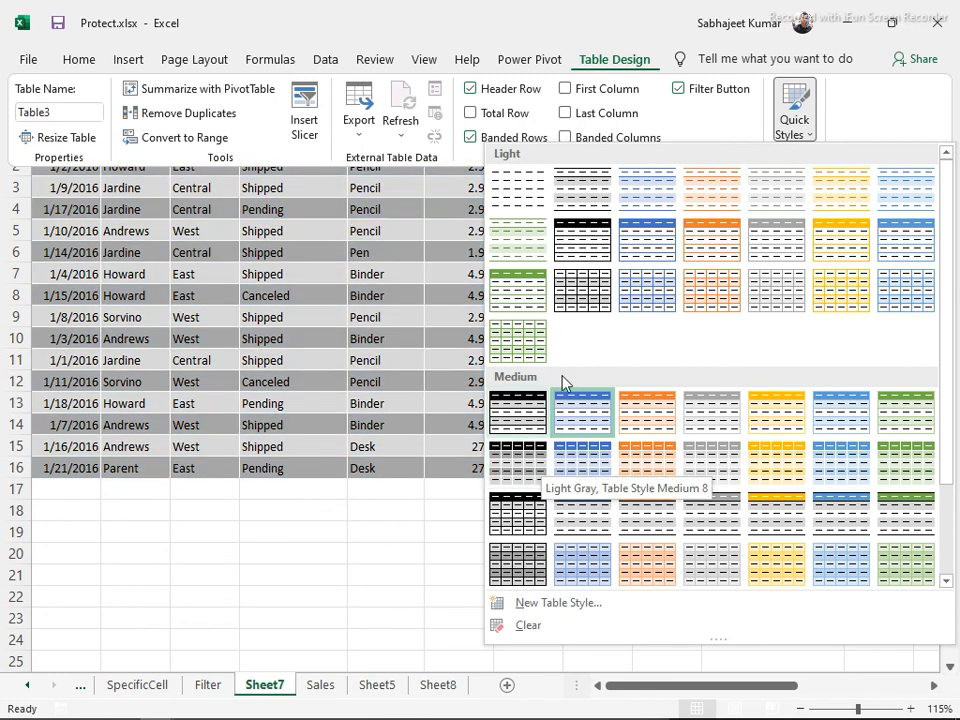
key("Escape")
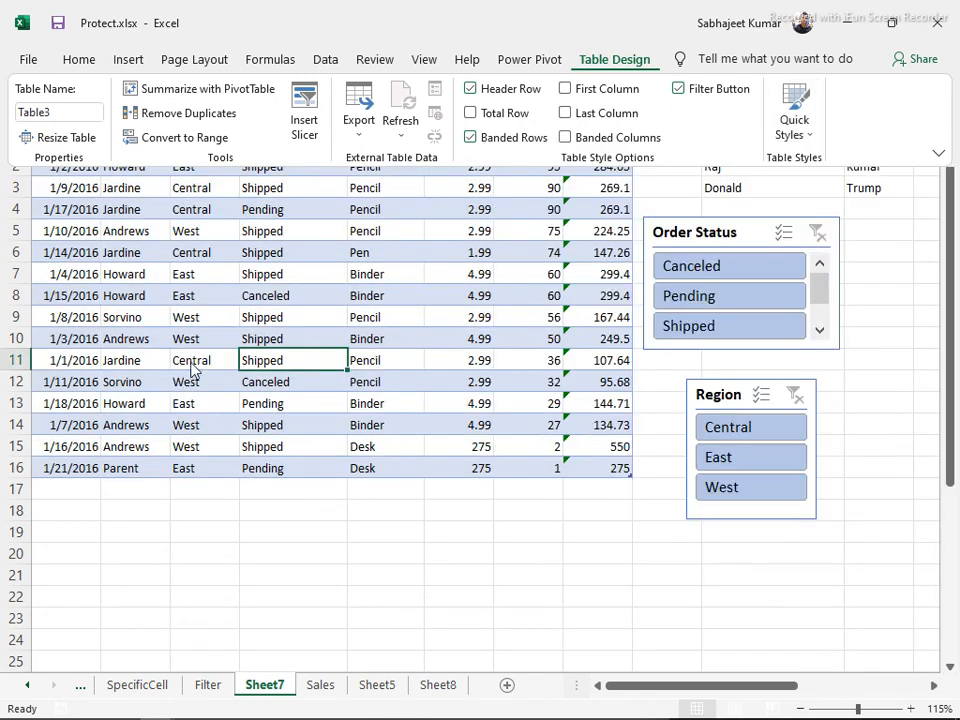
left_click(481, 354)
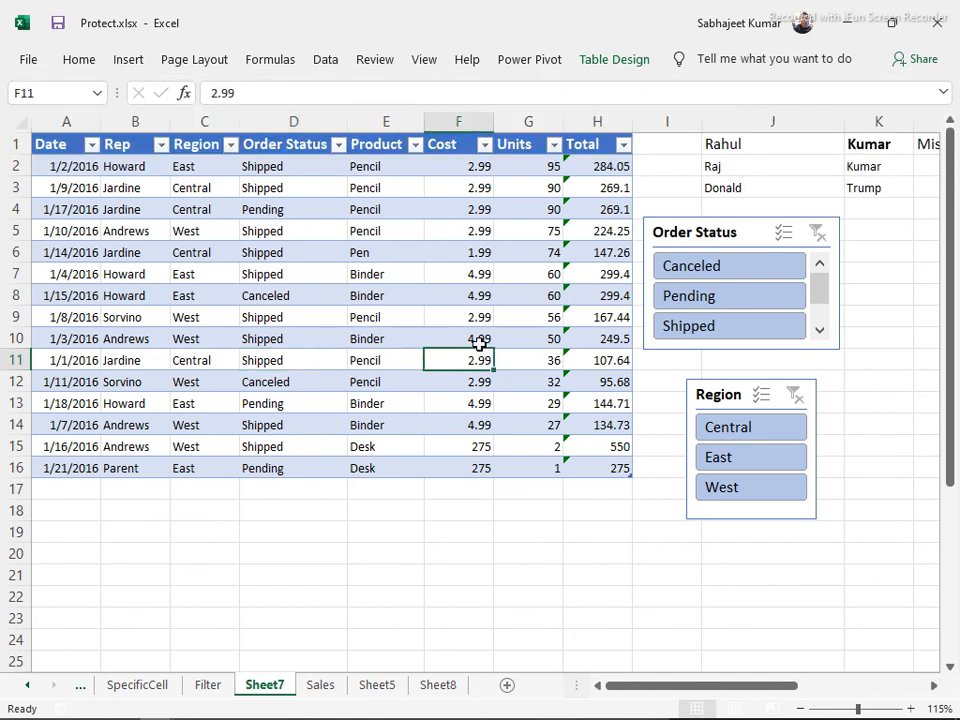
left_click(295, 142)
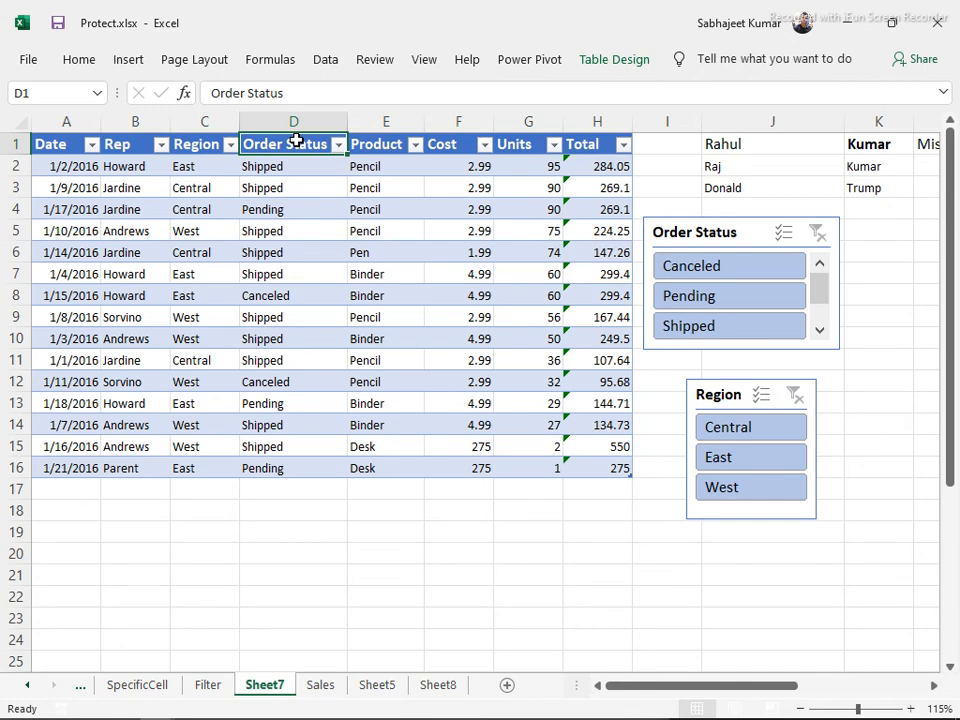
Pin the ribbon open from the Data tab and return to Table Design
double_click(320, 61)
left_click(326, 324)
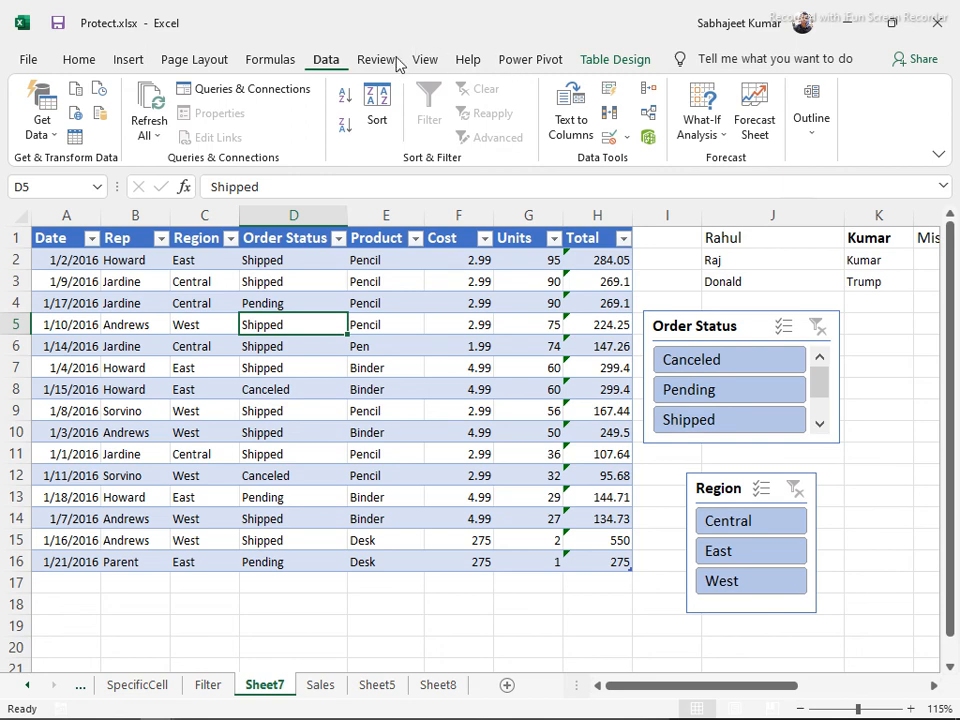
left_click(597, 62)
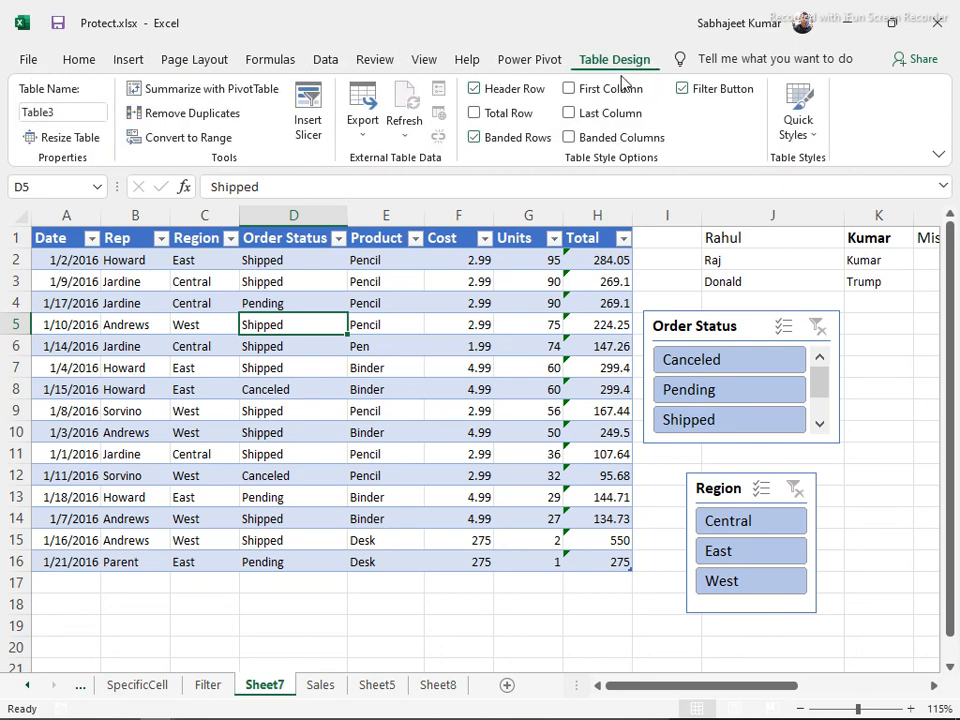
Uncheck Filter Button for Table3's headers, glance at Export options, then select the Order Status slicer
left_click(682, 90)
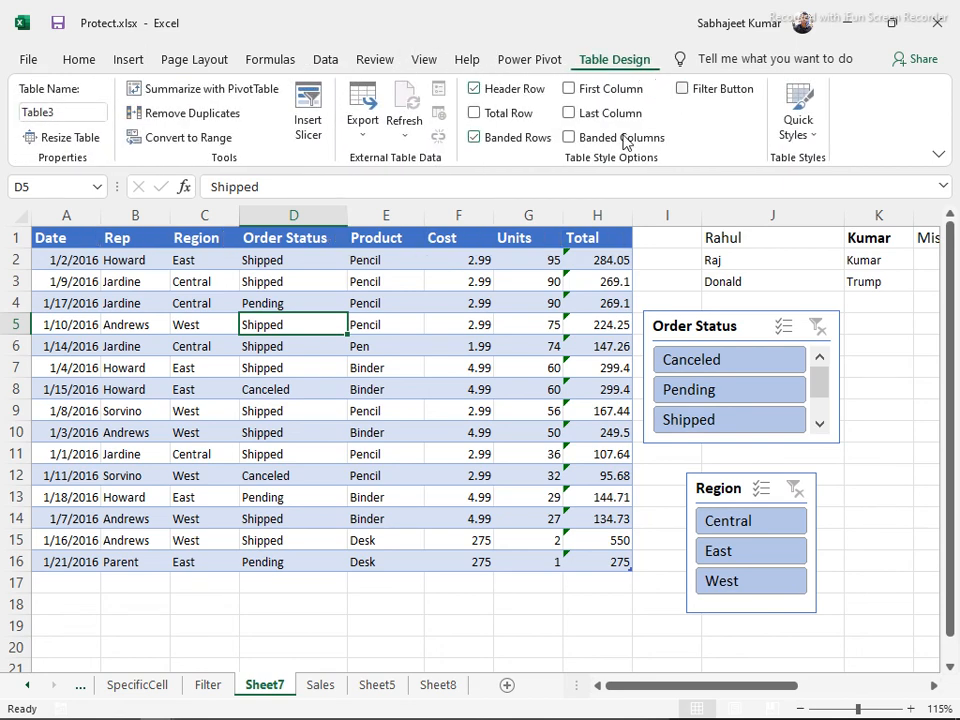
left_click_drag(33, 241, 375, 242)
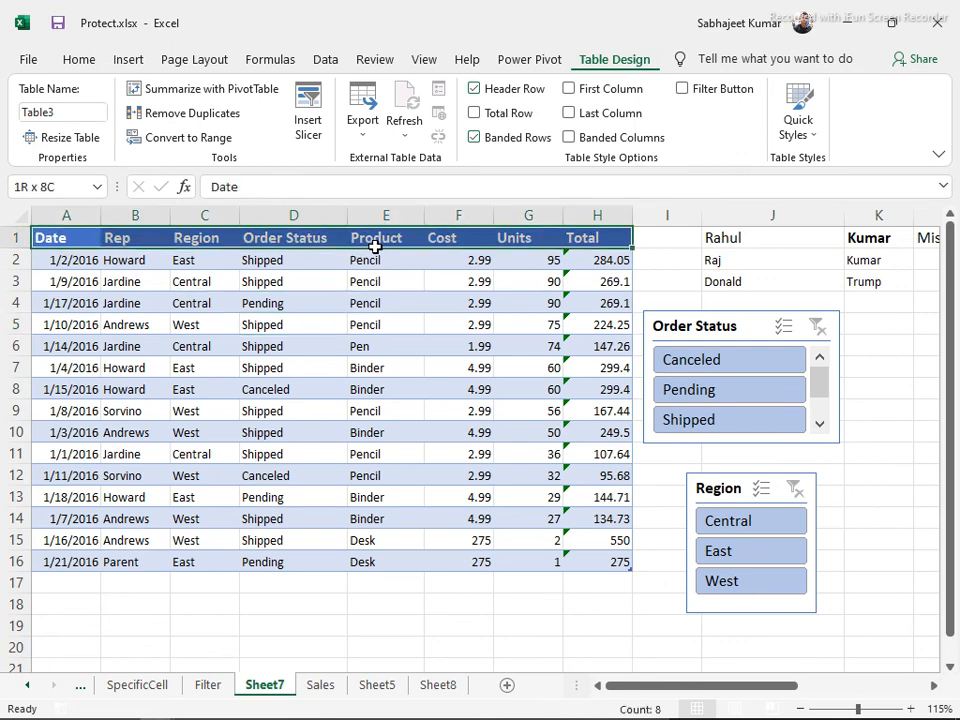
left_click(368, 348)
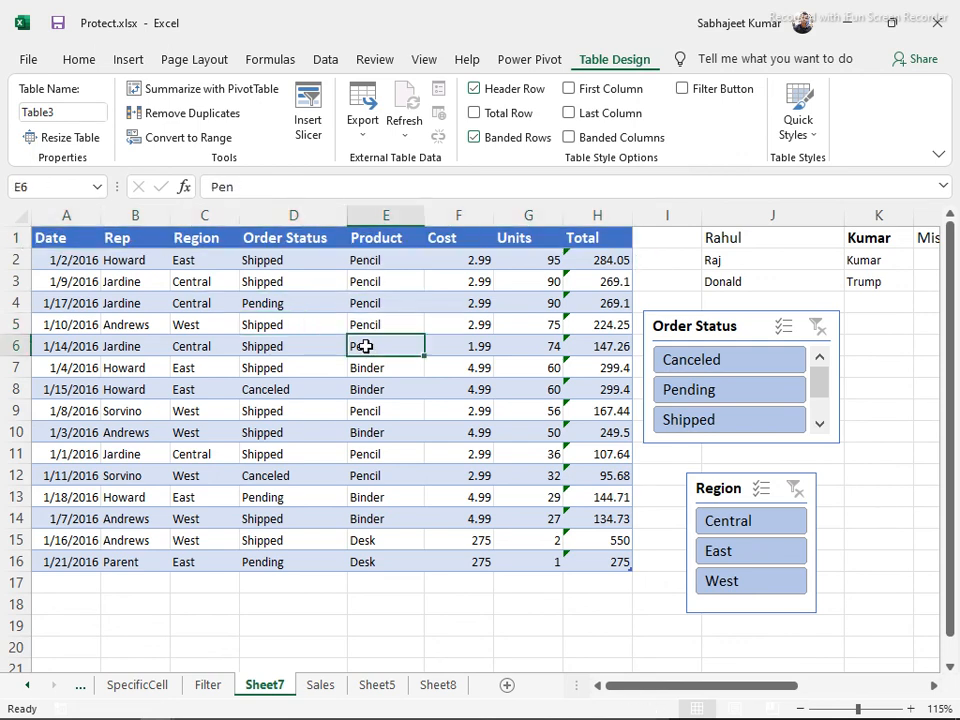
left_click(365, 138)
left_click(371, 318)
left_click(660, 328)
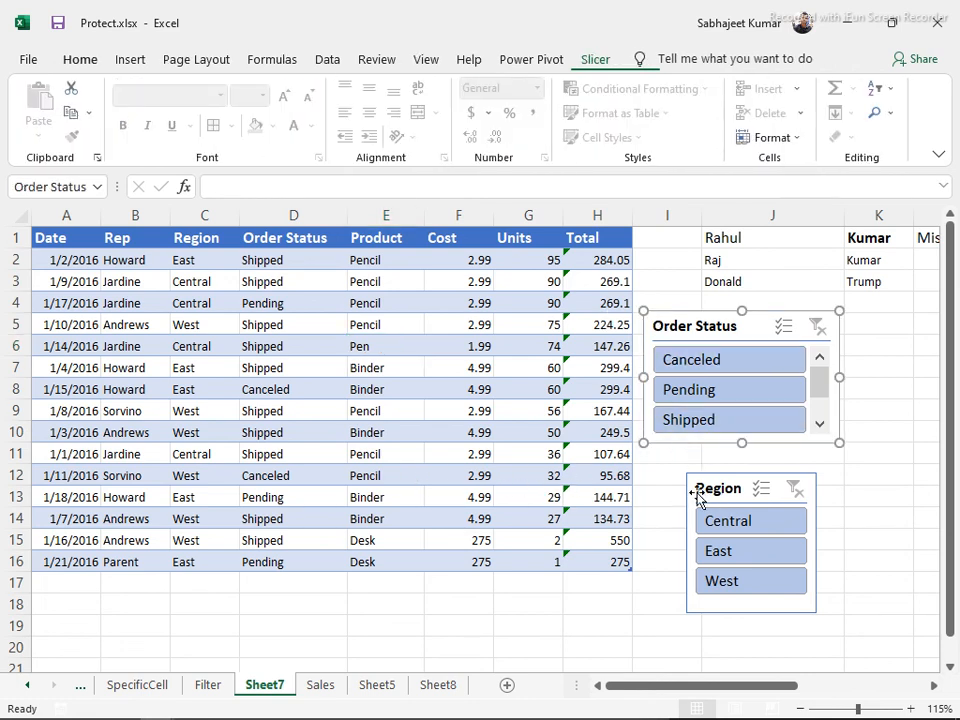
Filter the Order Status slicer to Pending, then delete both the Order Status and Region slicers
left_click_drag(700, 486, 658, 459)
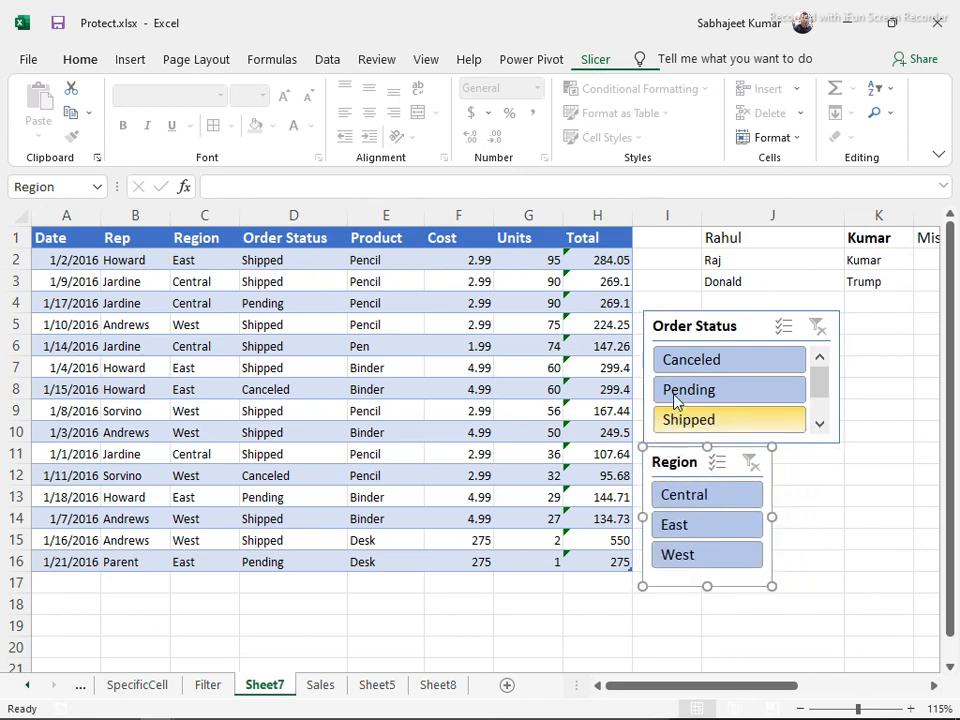
left_click(684, 336)
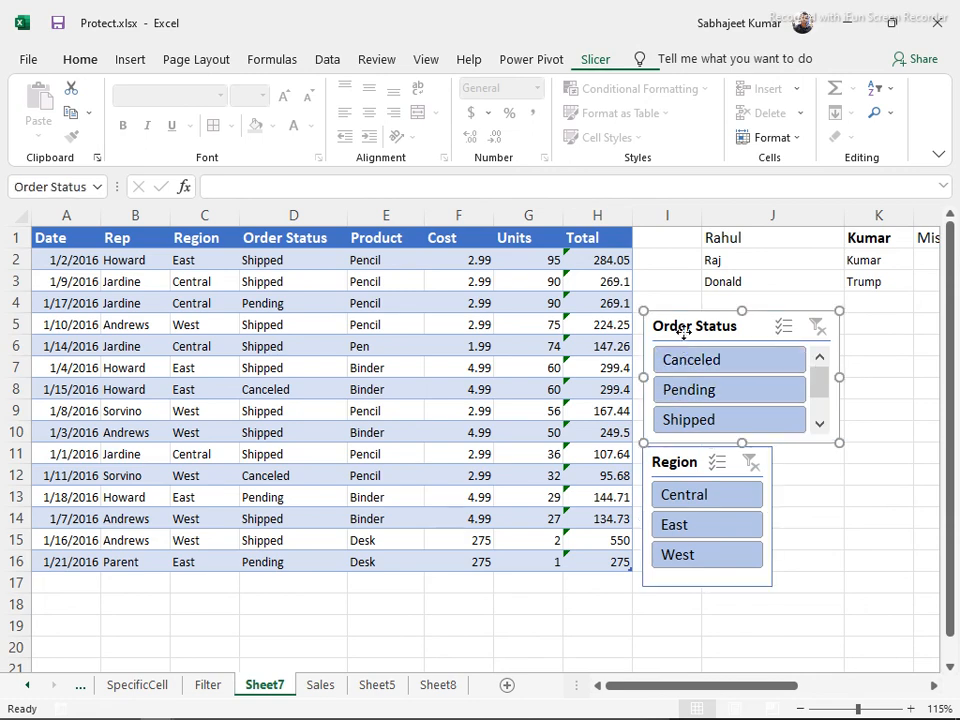
left_click(711, 391)
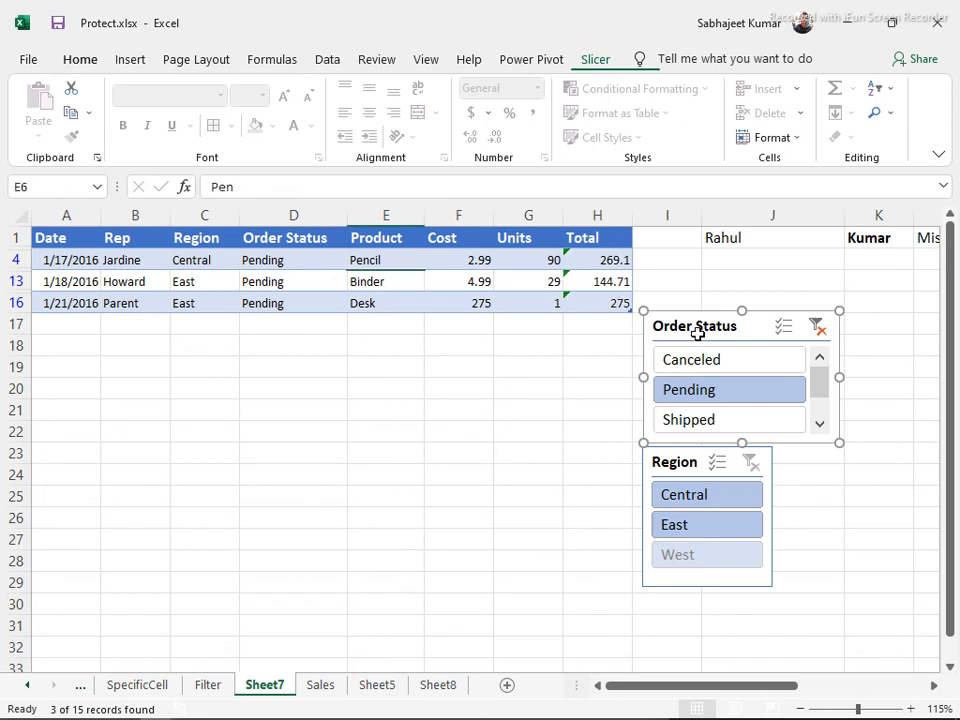
key("Delete")
left_click(688, 460)
key("Delete")
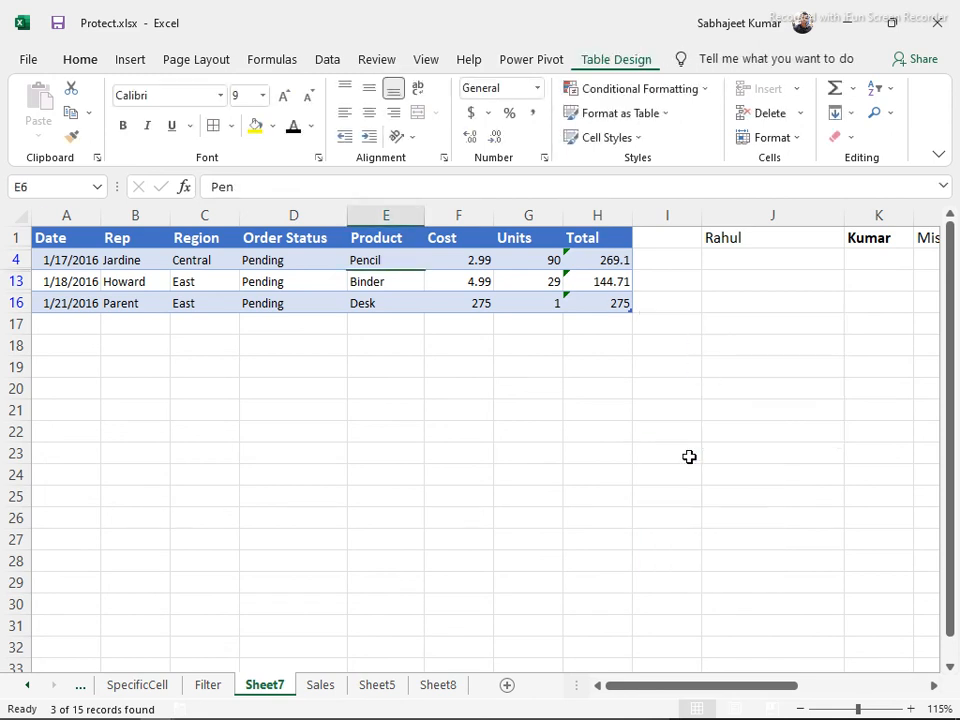
Select cells around the filtered table, then show all 15 rows with Ctrl+Shift+L
left_click(302, 285)
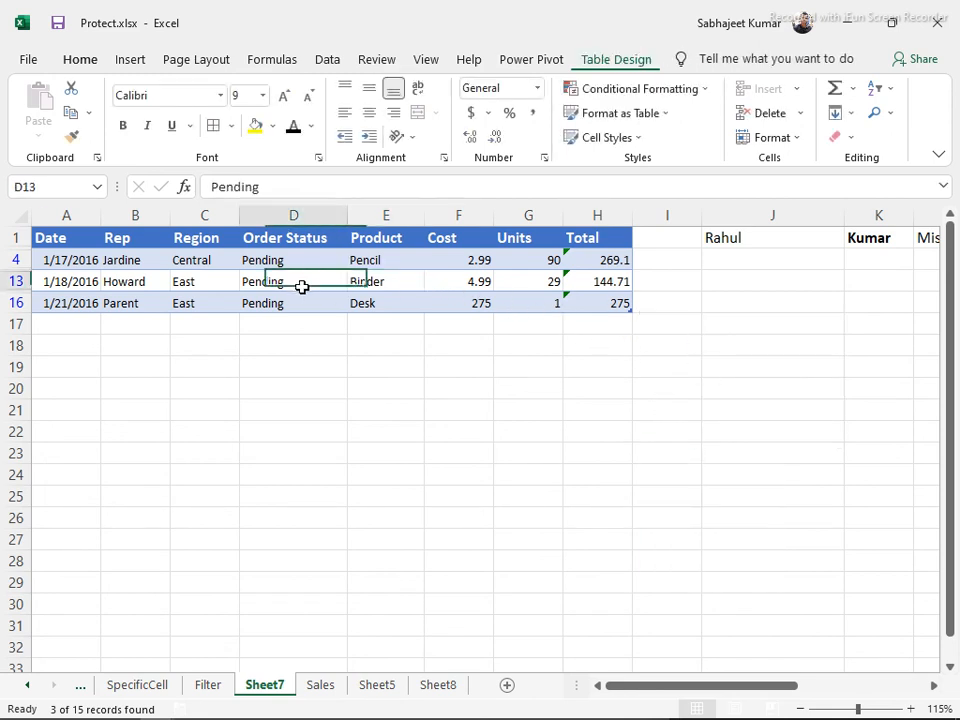
left_click(316, 260)
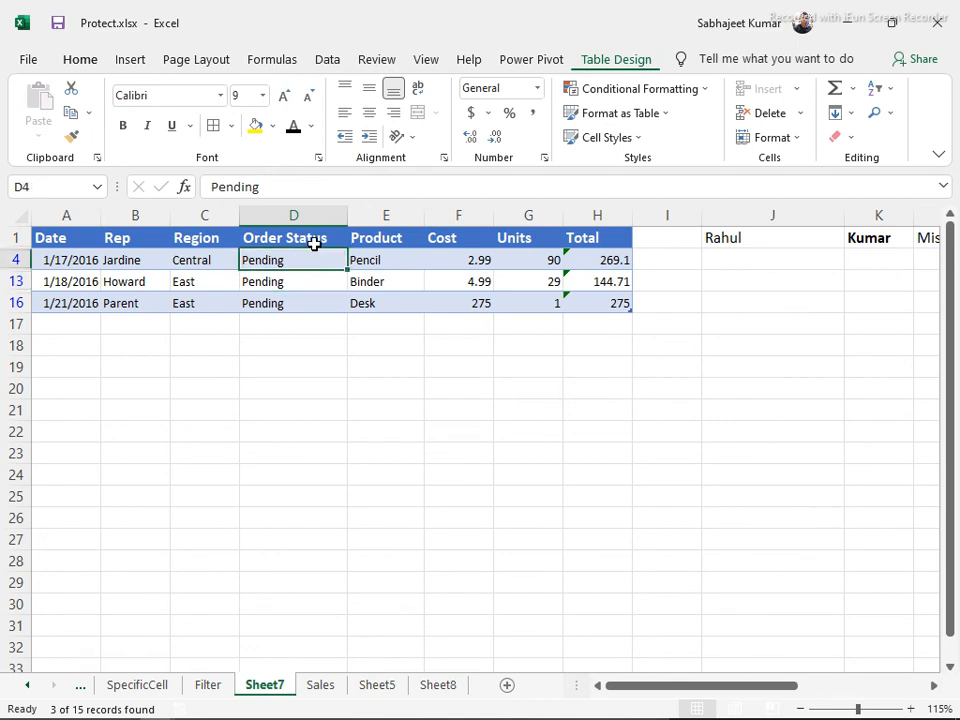
left_click(311, 238)
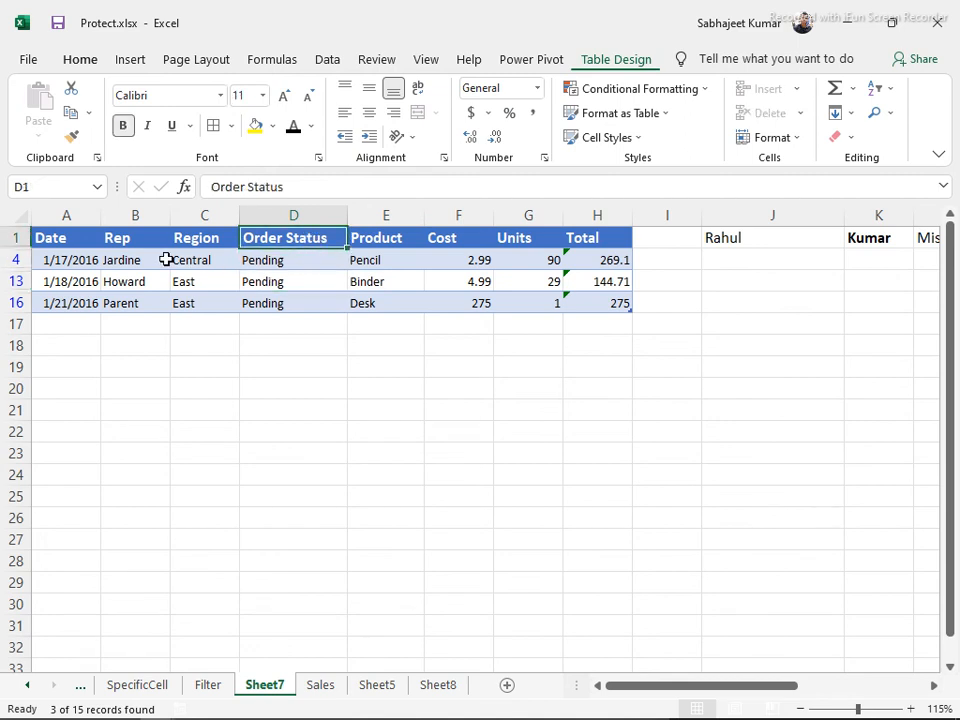
left_click(35, 231)
left_click(371, 241)
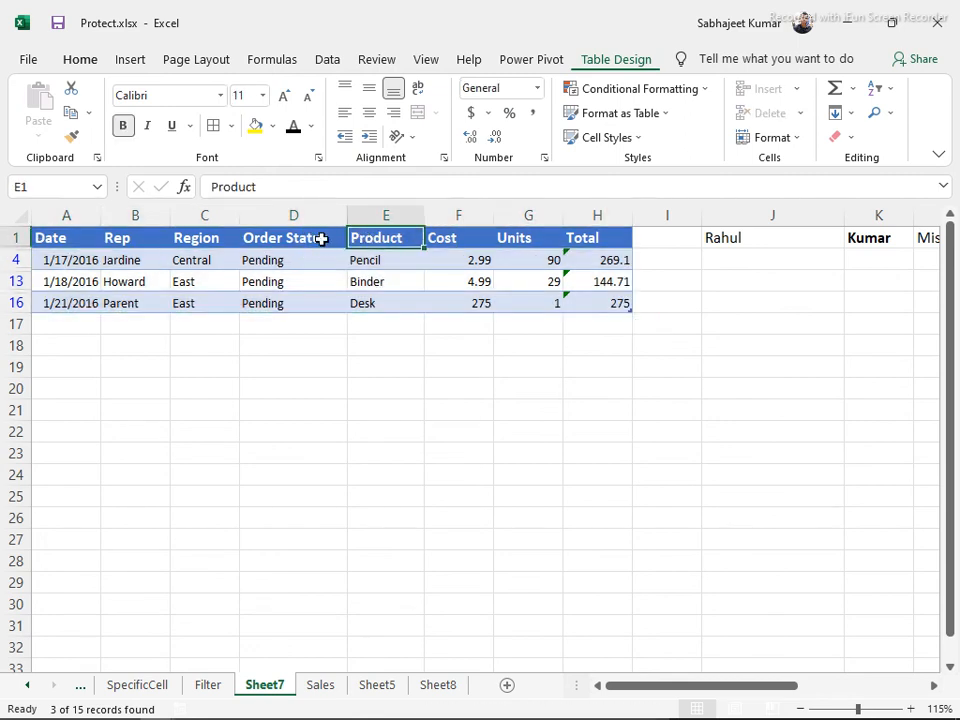
left_click_drag(124, 238, 260, 311)
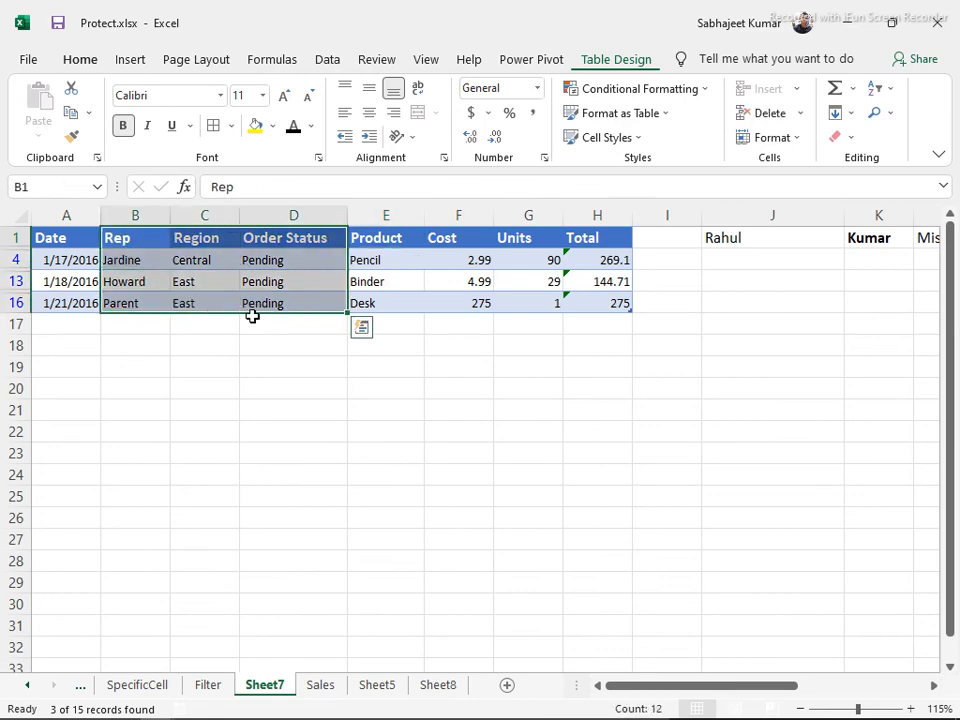
left_click(236, 300)
key("ctrl+shift+l")
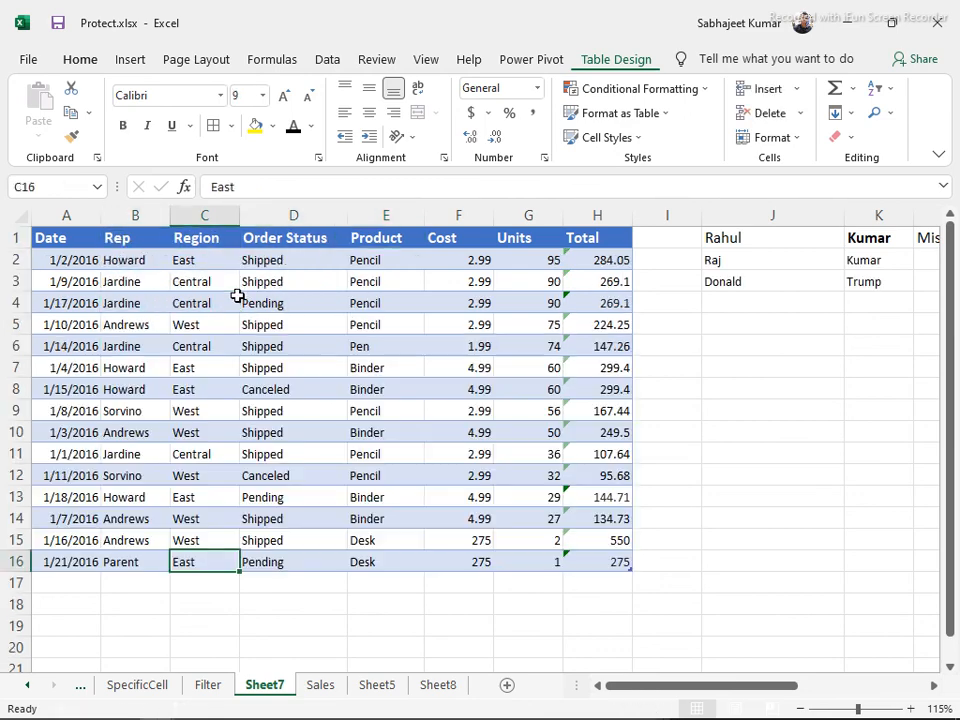
Check the freeze and unfreeze panes topic in the Word outline, then return to Excel
key("alt+Tab")
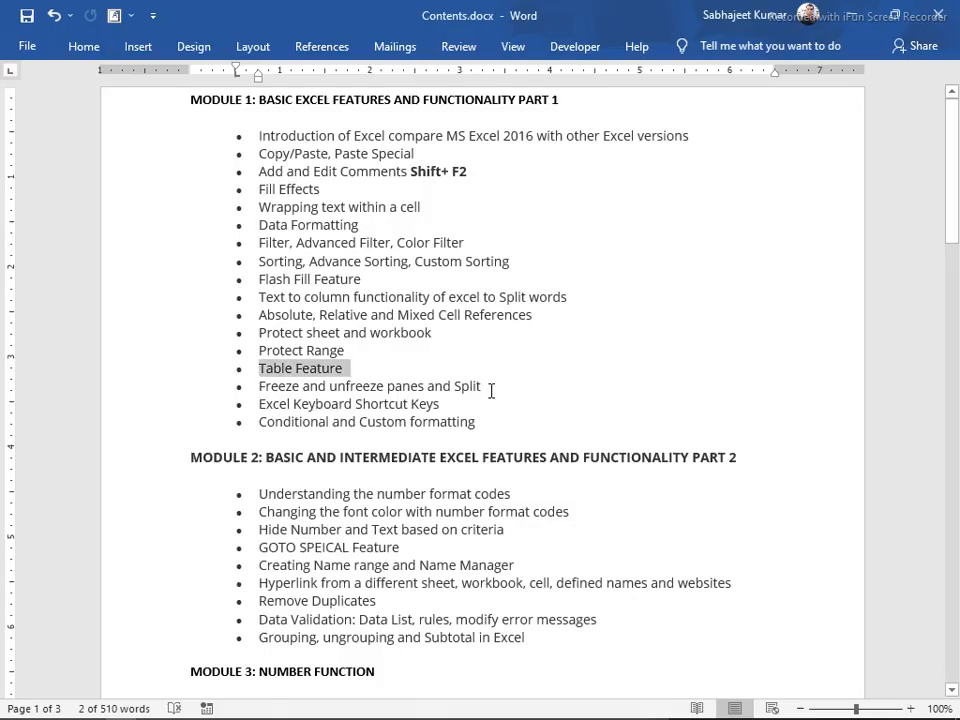
left_click_drag(491, 388, 242, 386)
key("alt+Tab")
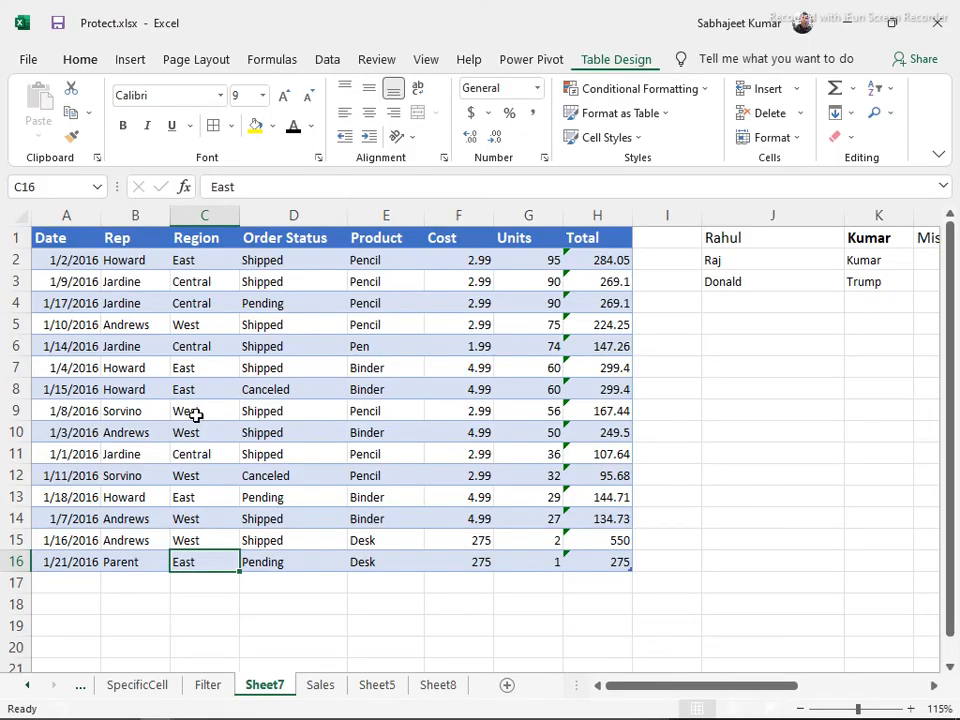
On the Filter sheet, clear the filter and copy the data A1:H16
left_click(202, 688)
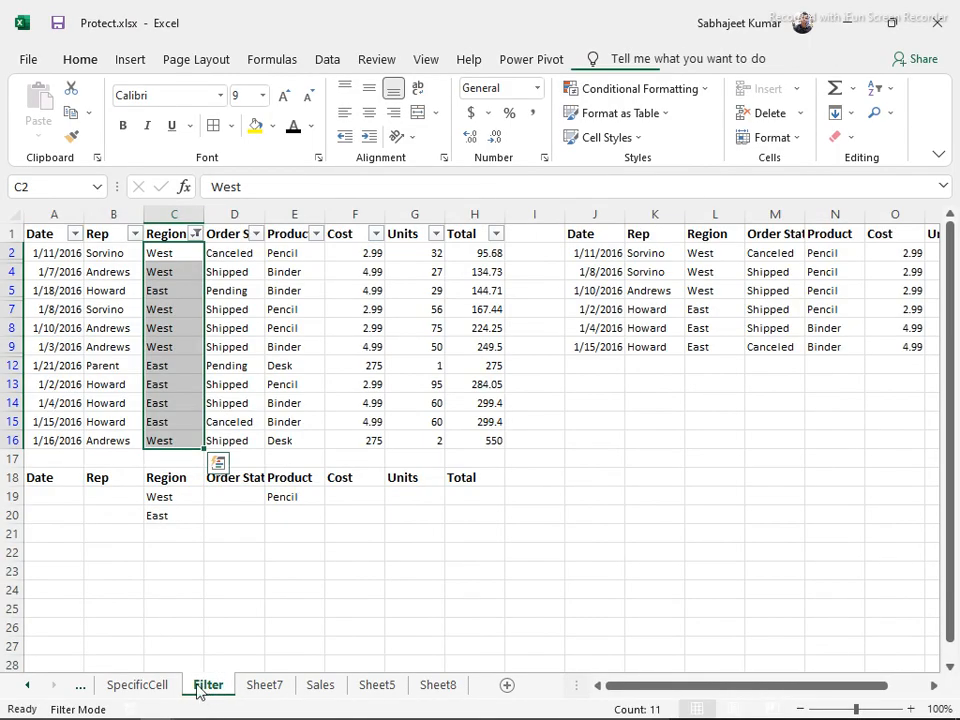
left_click(228, 312)
key("ctrl+shift+l")
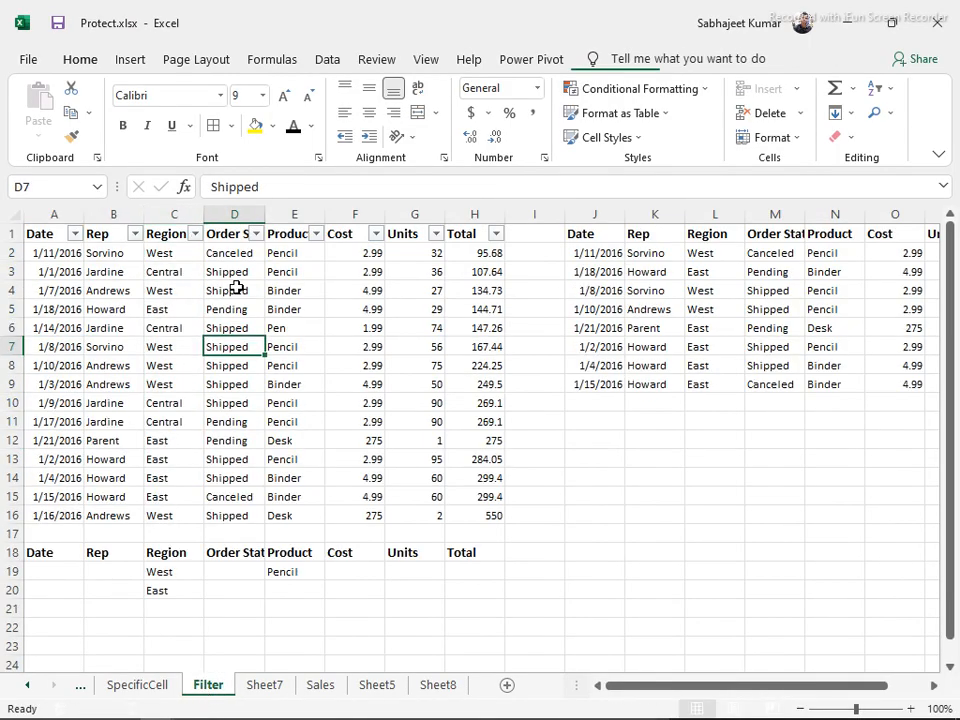
key("ctrl+a")
key("ctrl+c")
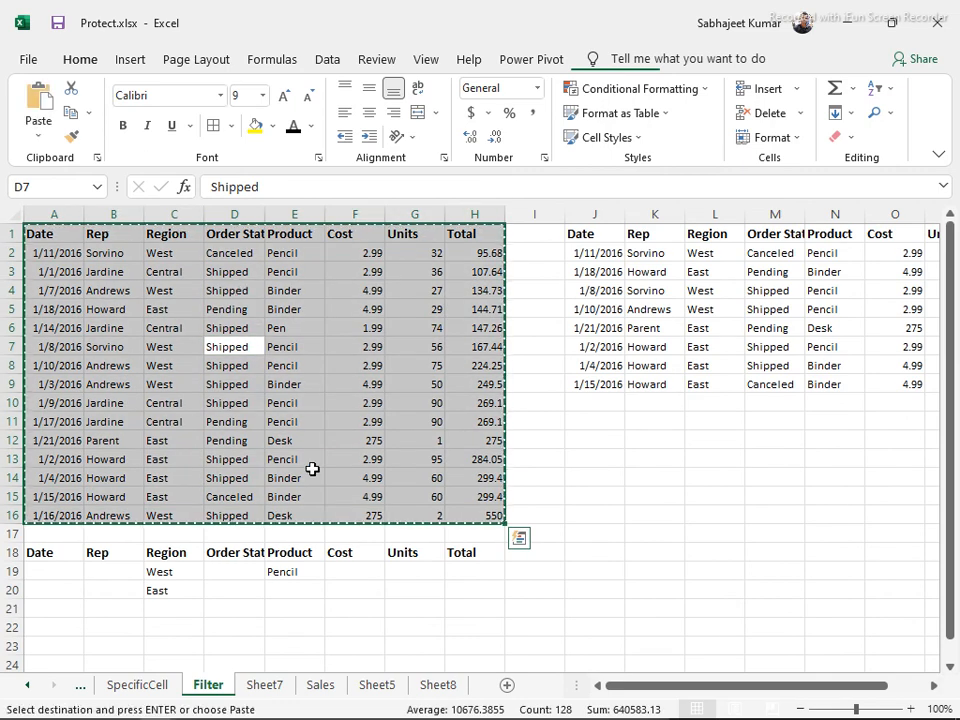
Add a new sheet after Sheet8 and paste the sales data into it
left_click(450, 688)
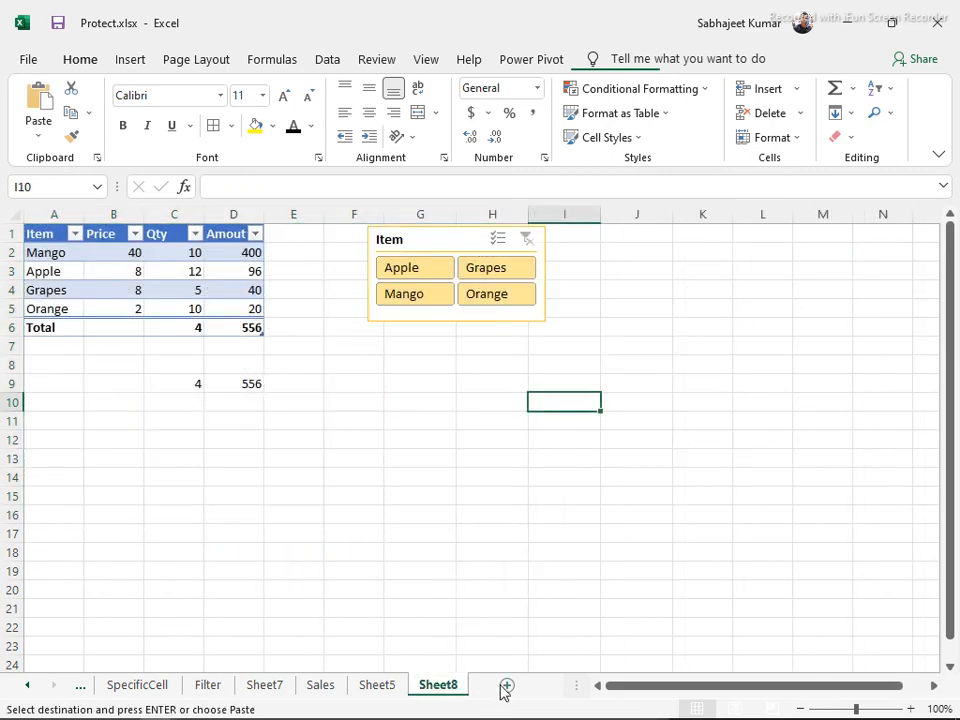
left_click(506, 686)
key("ctrl+v")
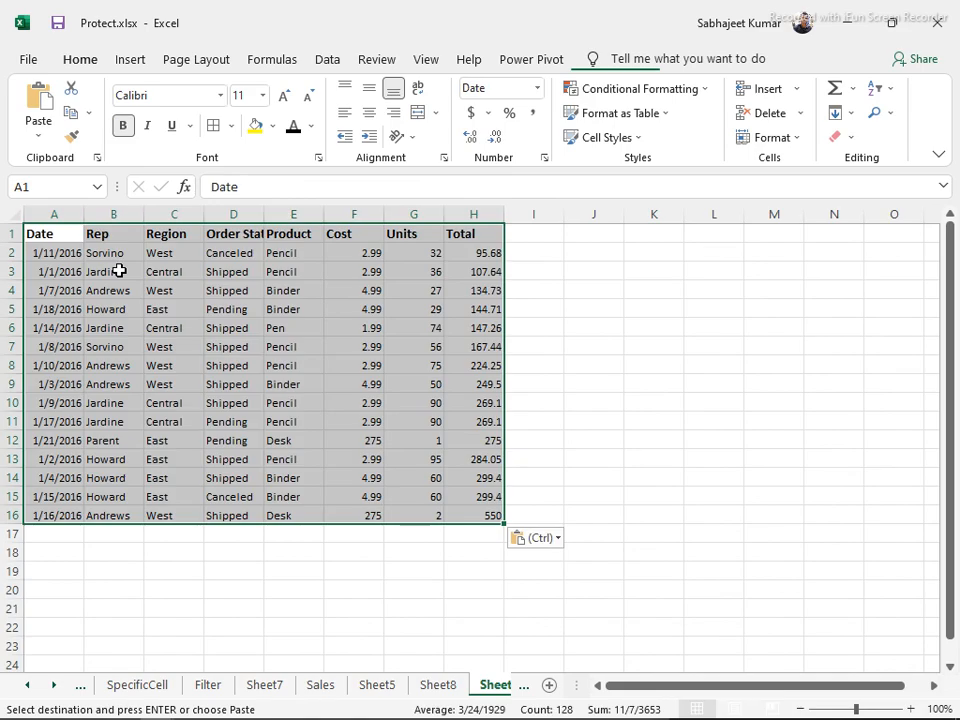
left_click(57, 253)
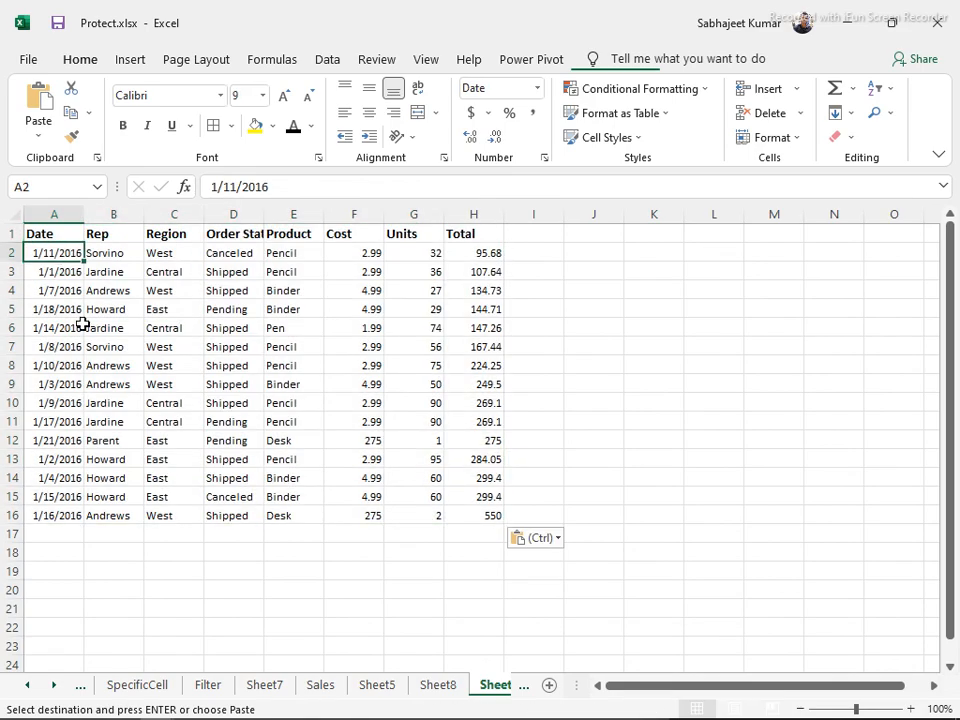
scroll(81, 321, "down", 2)
scroll(88, 315, "up", 2)
scroll(268, 225, "down", 2)
scroll(262, 281, "up", 2)
Autofit column D to fit the Order Status header
double_click(264, 217)
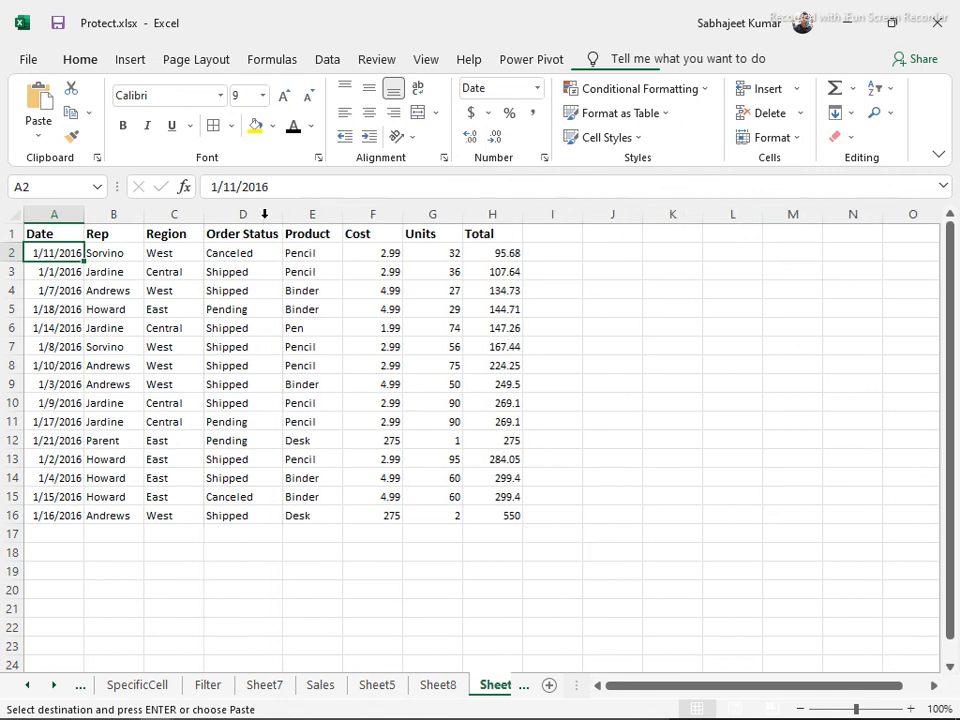
mouse_move(11, 260)
left_mouse_down()
mouse_move(9, 290)
mouse_move(9, 280)
left_mouse_up()
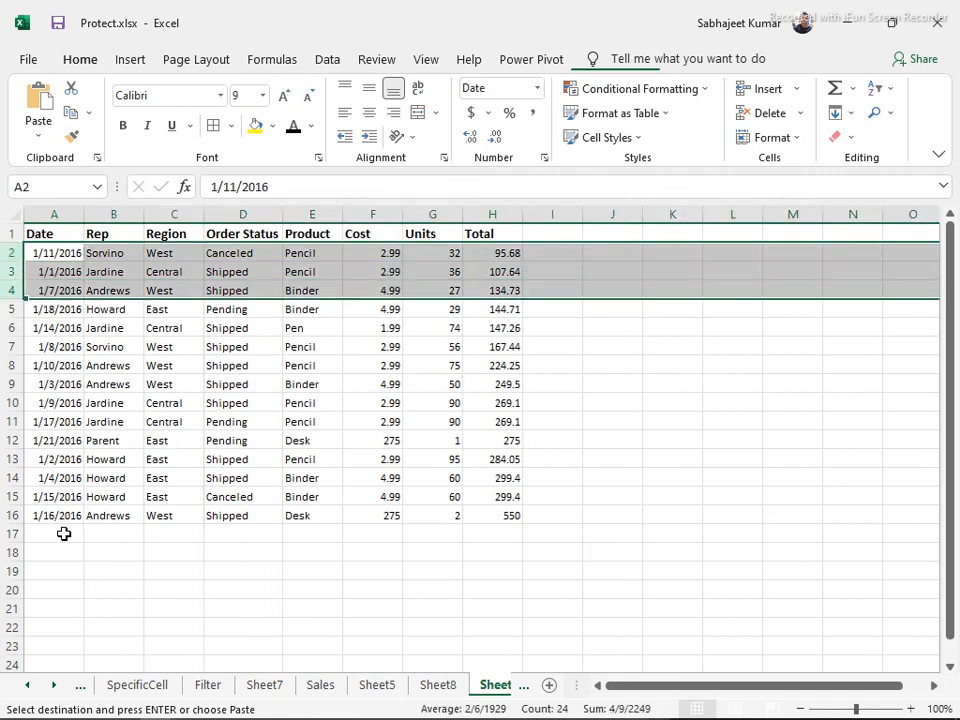
scroll(63, 534, "down", 10)
scroll(63, 534, "up", 8)
scroll(68, 477, "up", 2)
Select cells F17, G17 and H17 below the data, then C3
left_click(239, 534)
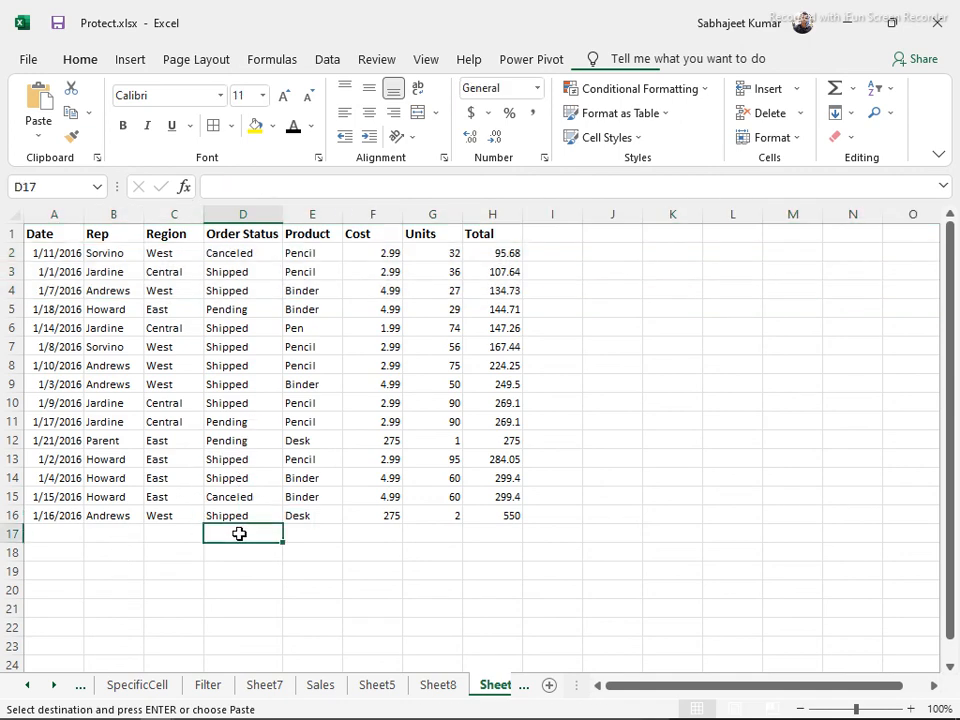
left_click(384, 535)
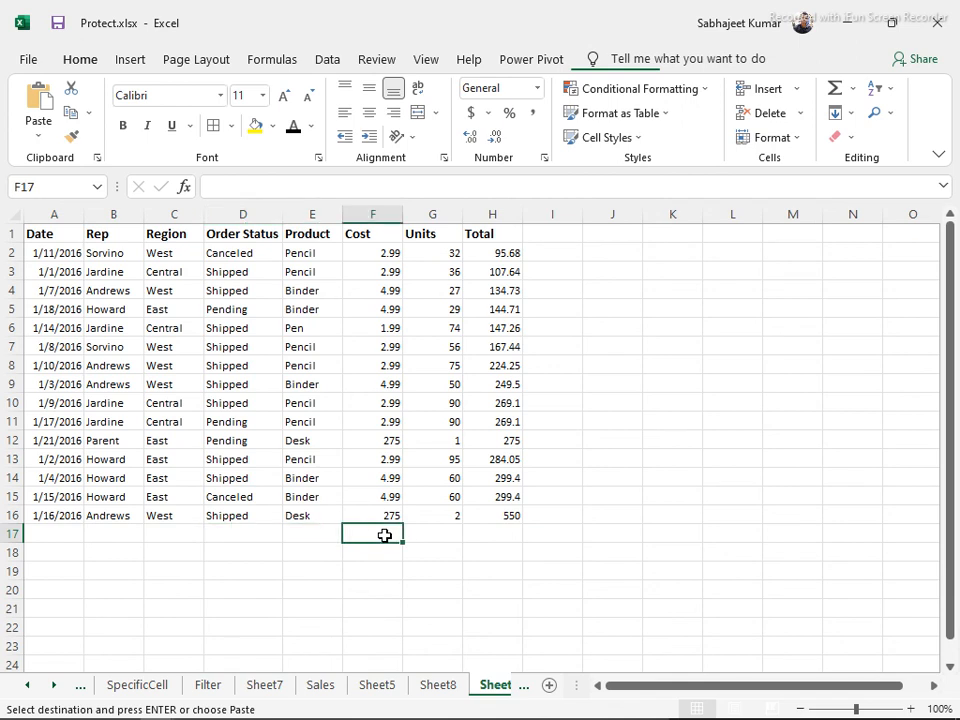
left_click(424, 534)
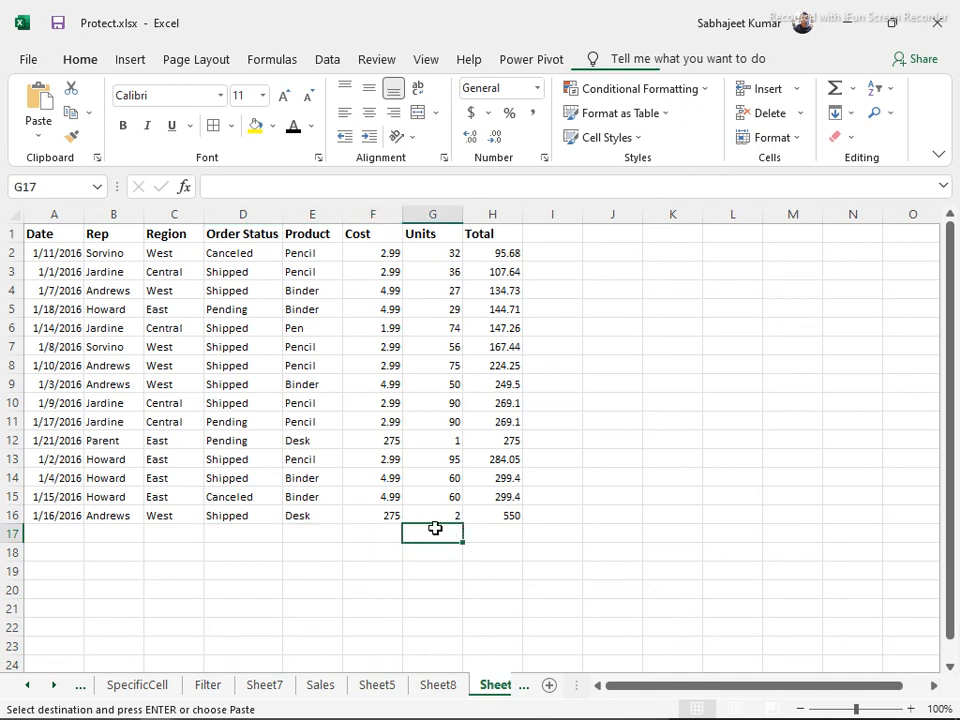
left_click(366, 533)
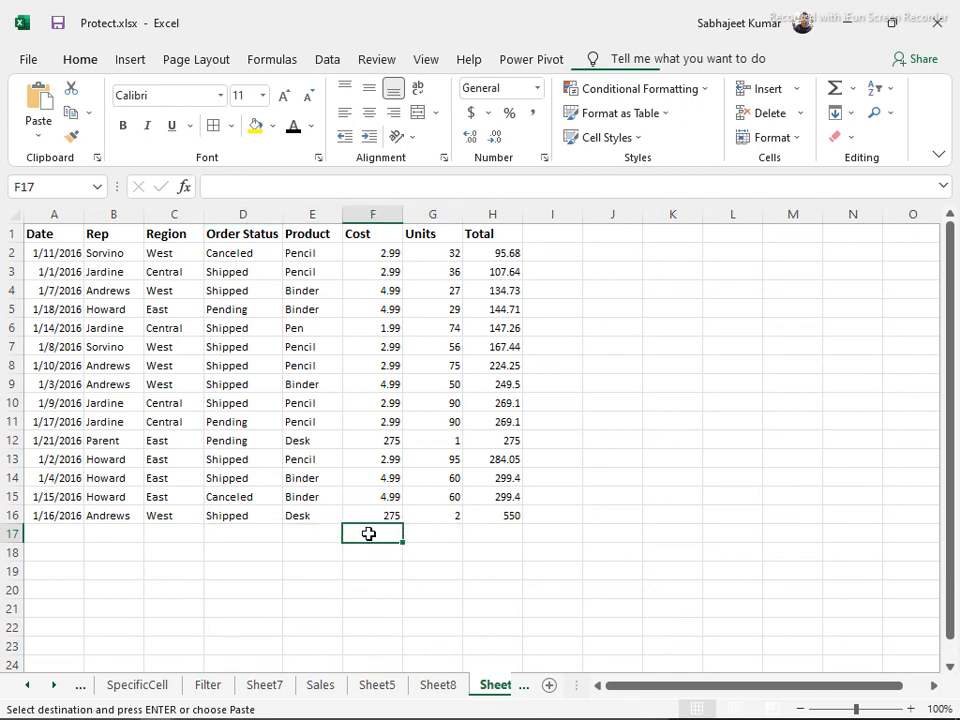
left_click(424, 535)
left_click(479, 537)
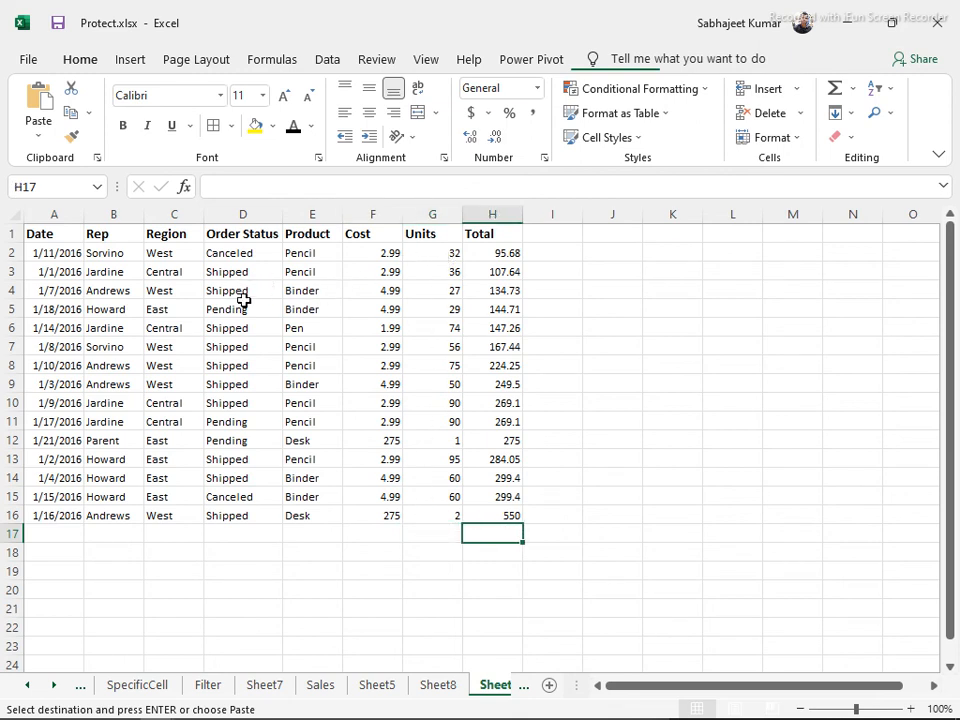
left_click(171, 272)
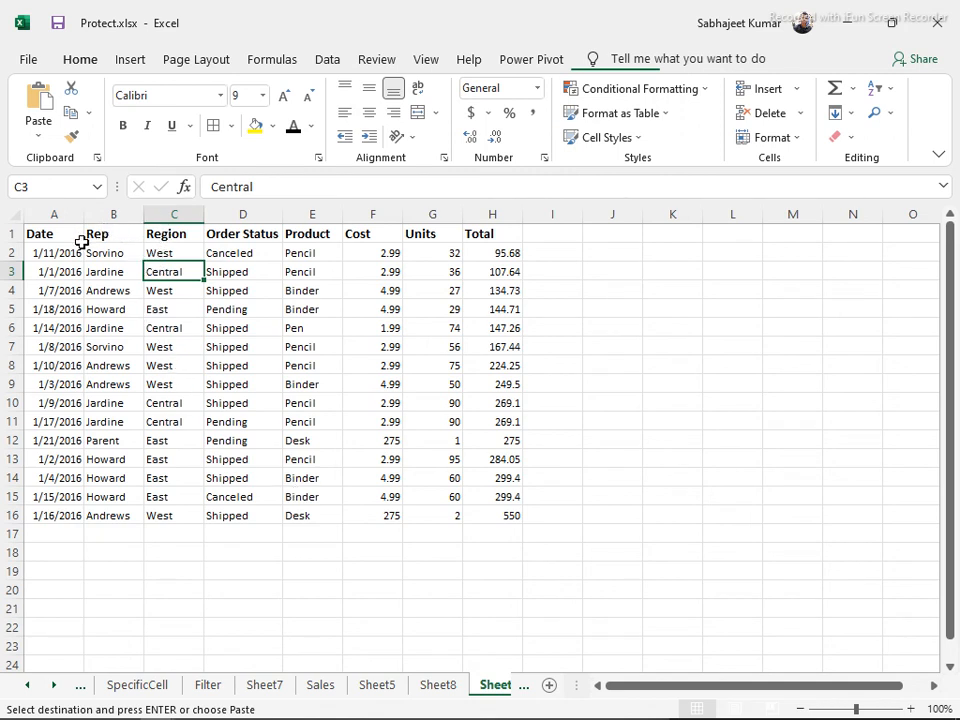
Open the View tab's Freeze Panes options without applying, trying cells A1, A2 and A3
left_click(424, 61)
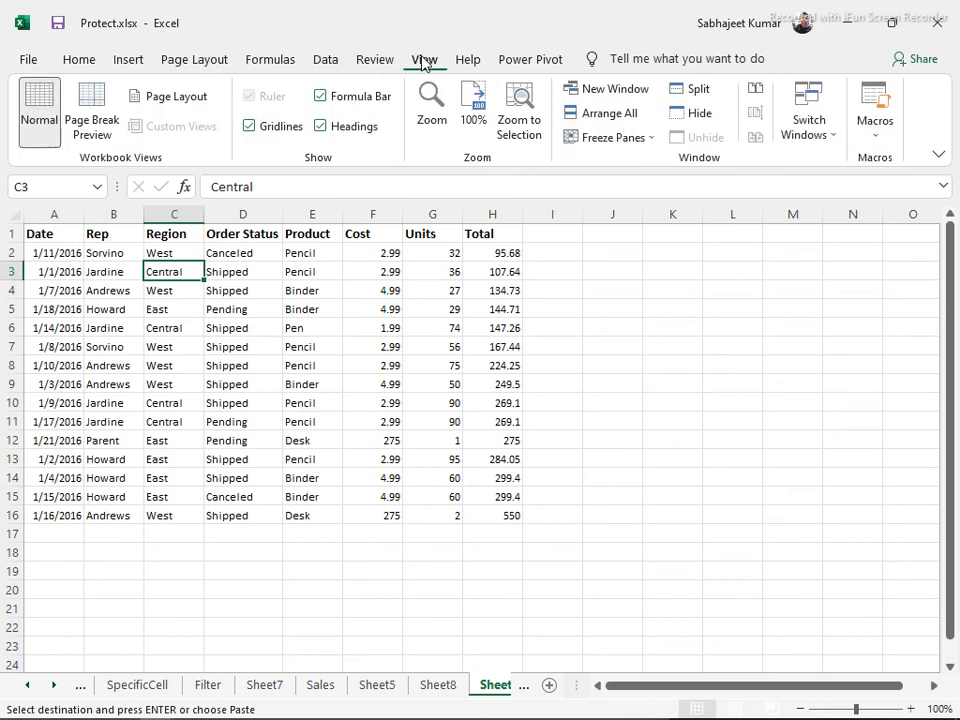
left_click(656, 144)
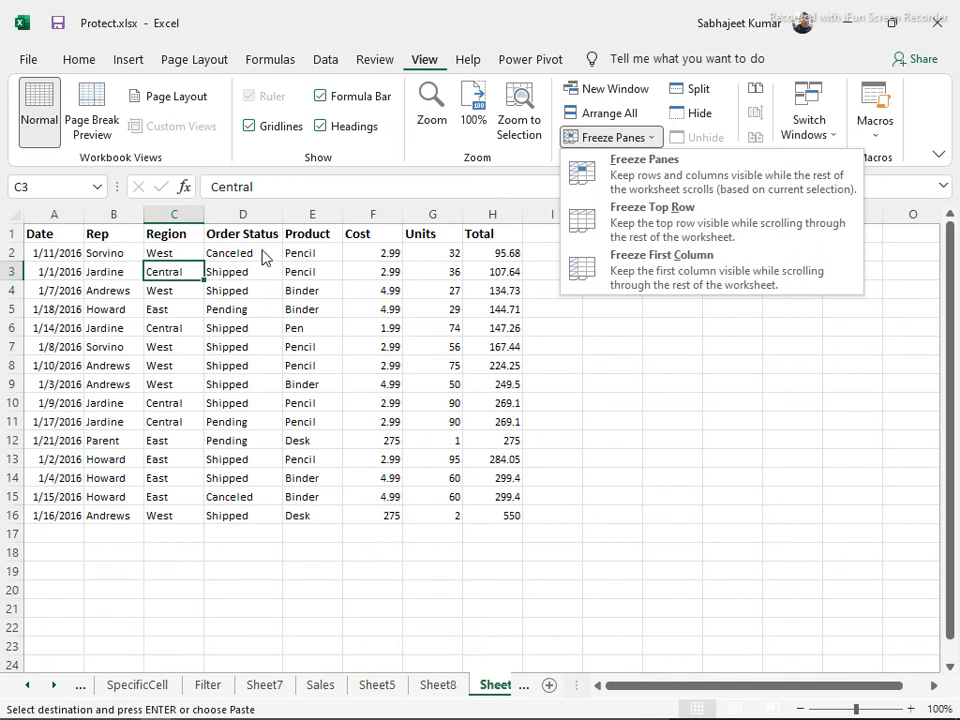
left_click(36, 236)
left_click(36, 236)
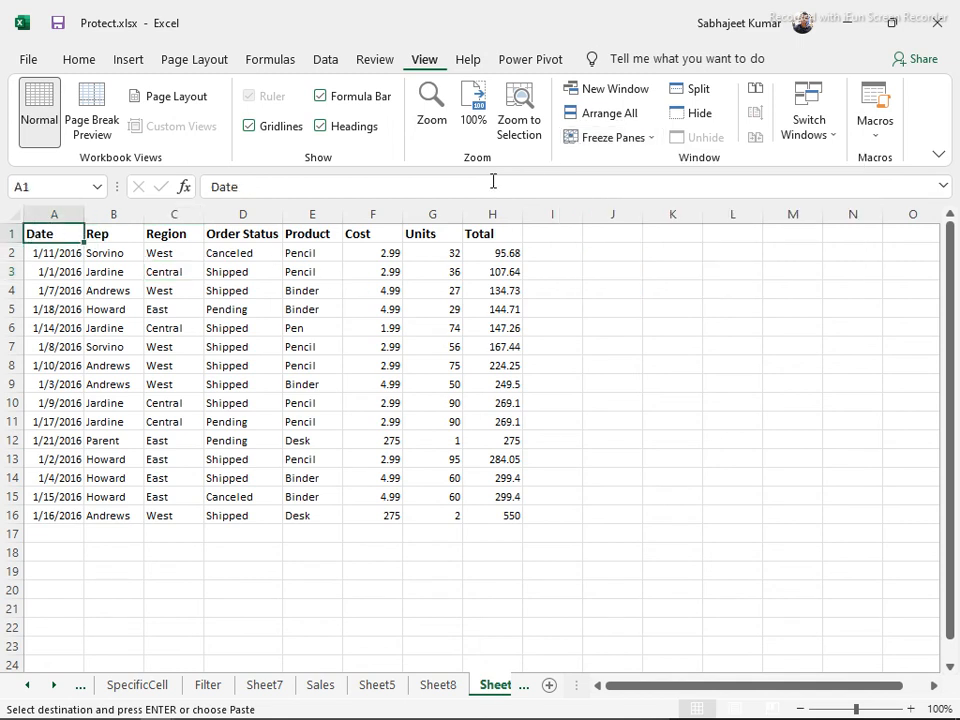
left_click(654, 142)
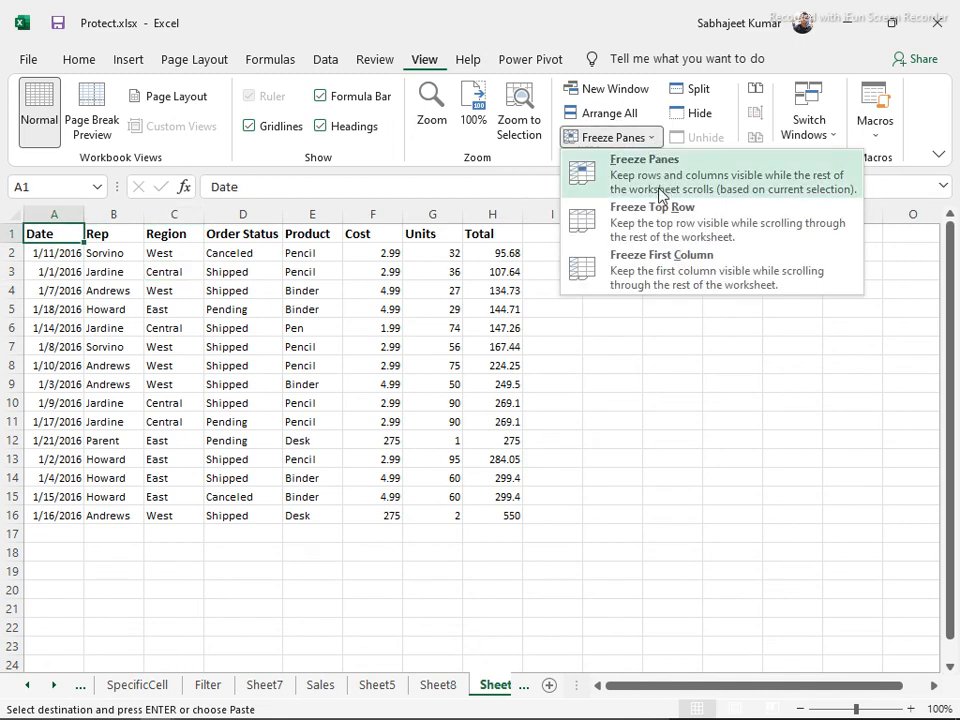
left_click(62, 256)
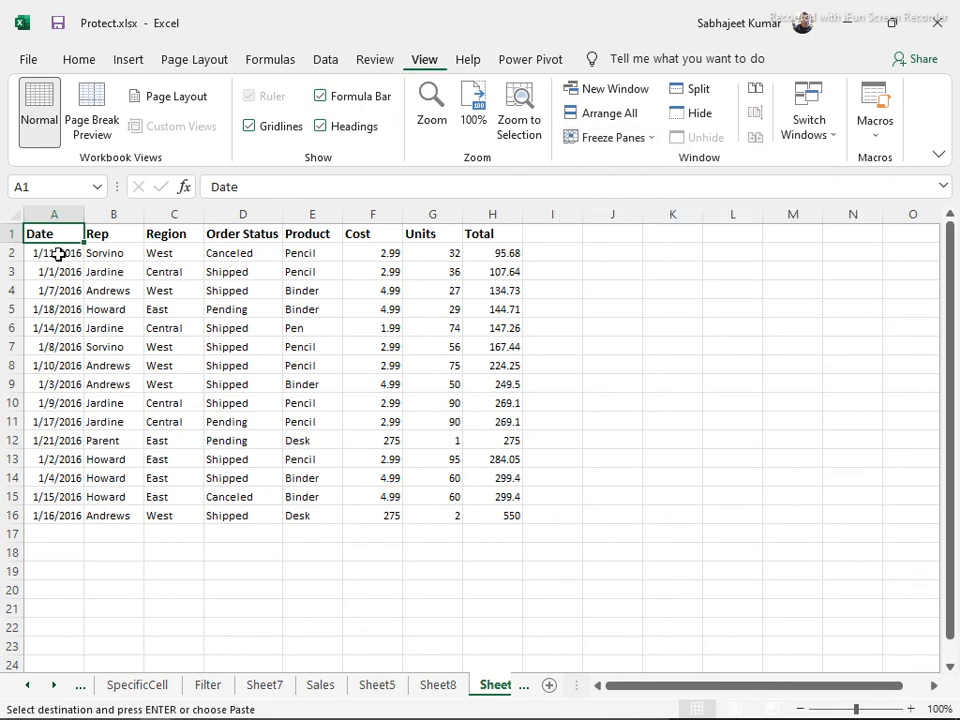
left_click(62, 256)
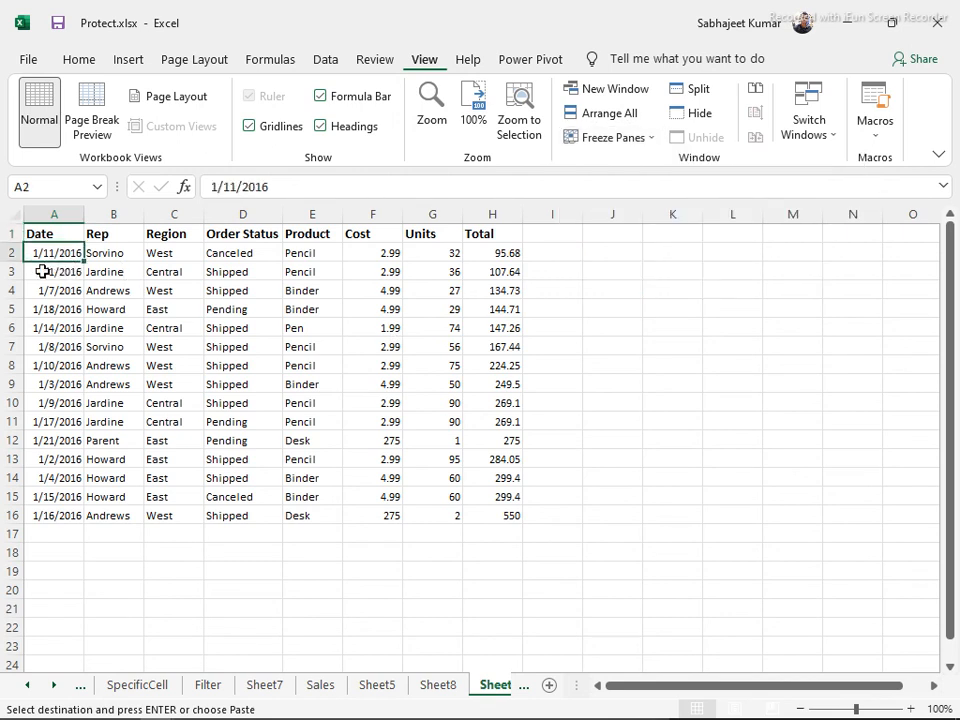
left_click(42, 271)
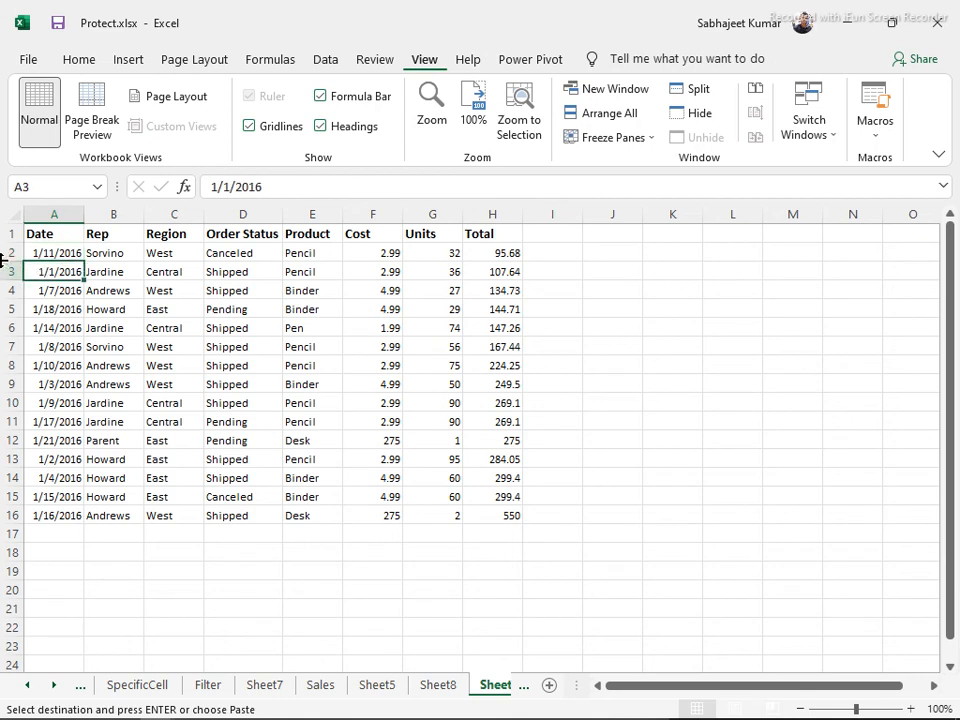
Select row 3 and freeze panes above it, keeping rows 1–2 fixed
left_click(6, 253)
mouse_move(8, 253)
left_mouse_down()
mouse_move(8, 290)
mouse_move(8, 233)
left_mouse_up()
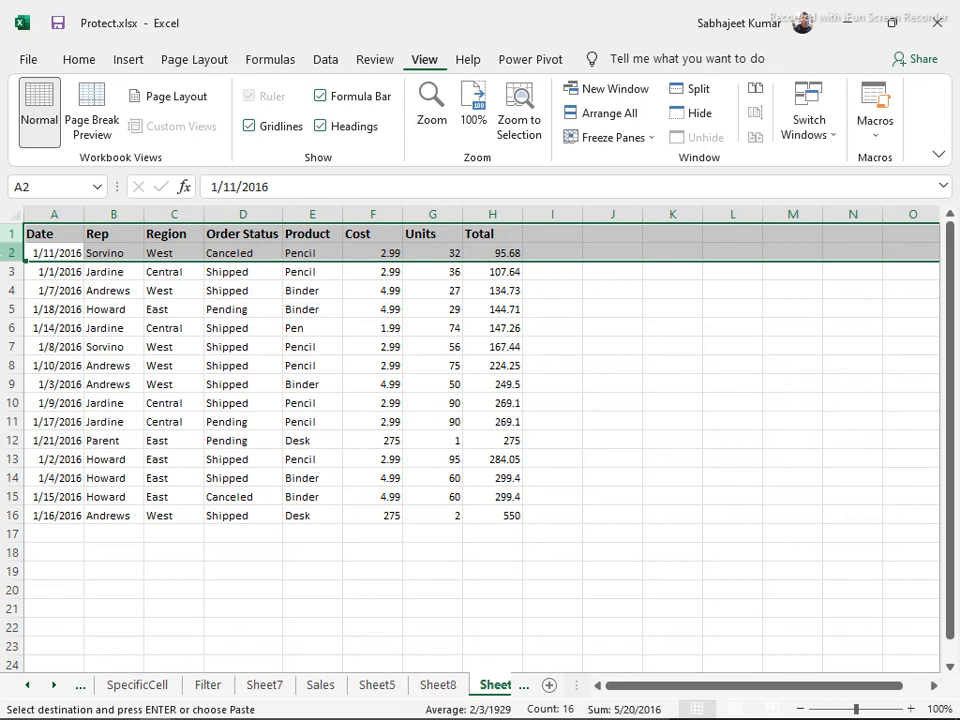
left_click(54, 272)
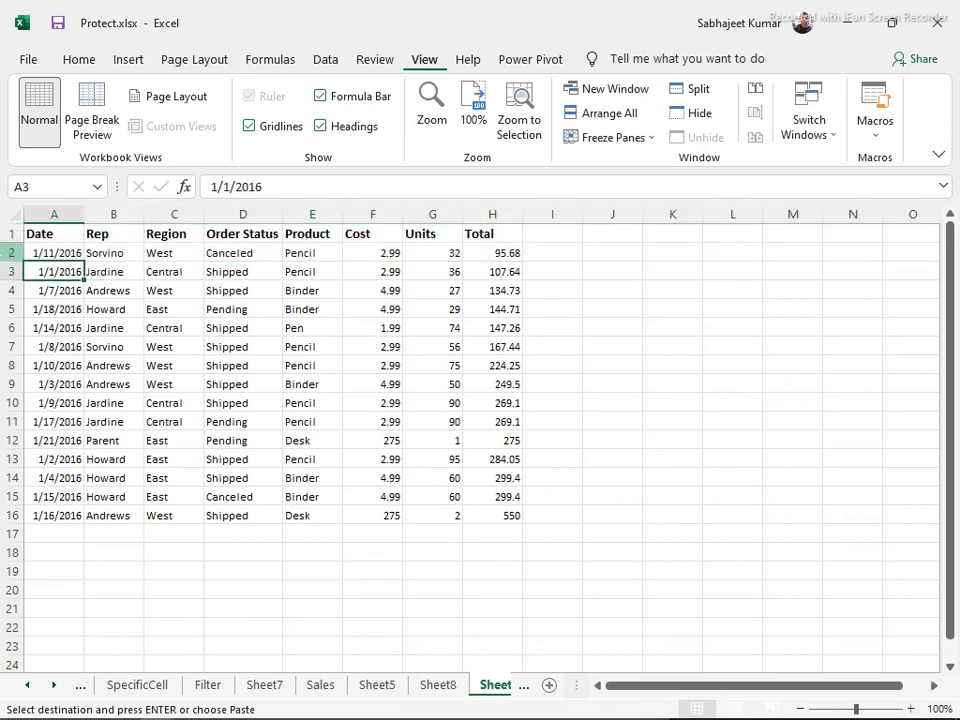
key("shift+space")
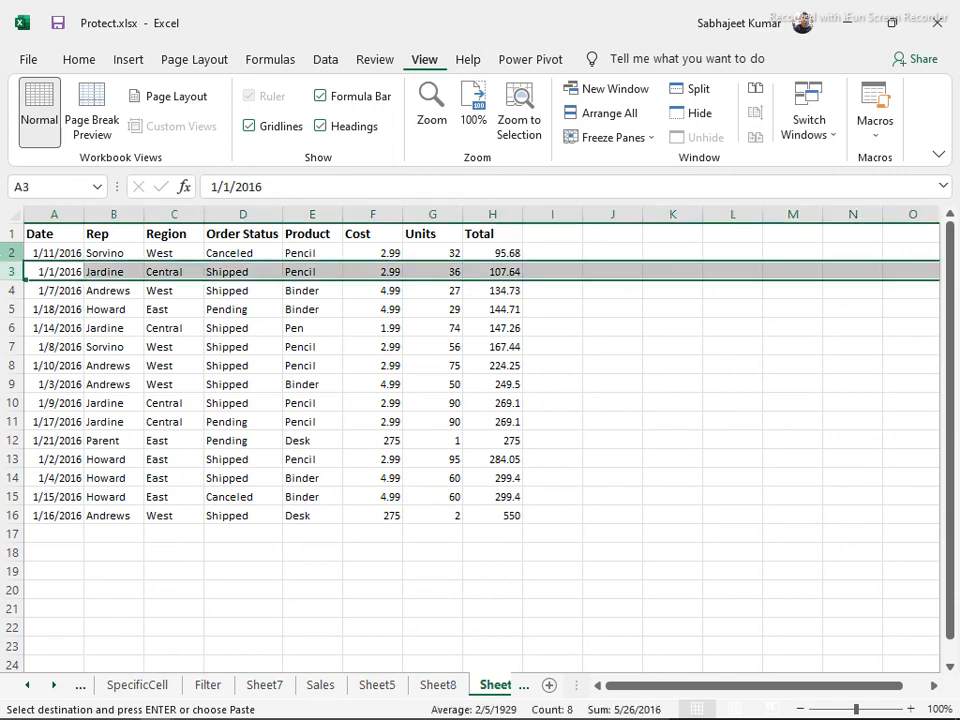
left_click(651, 137)
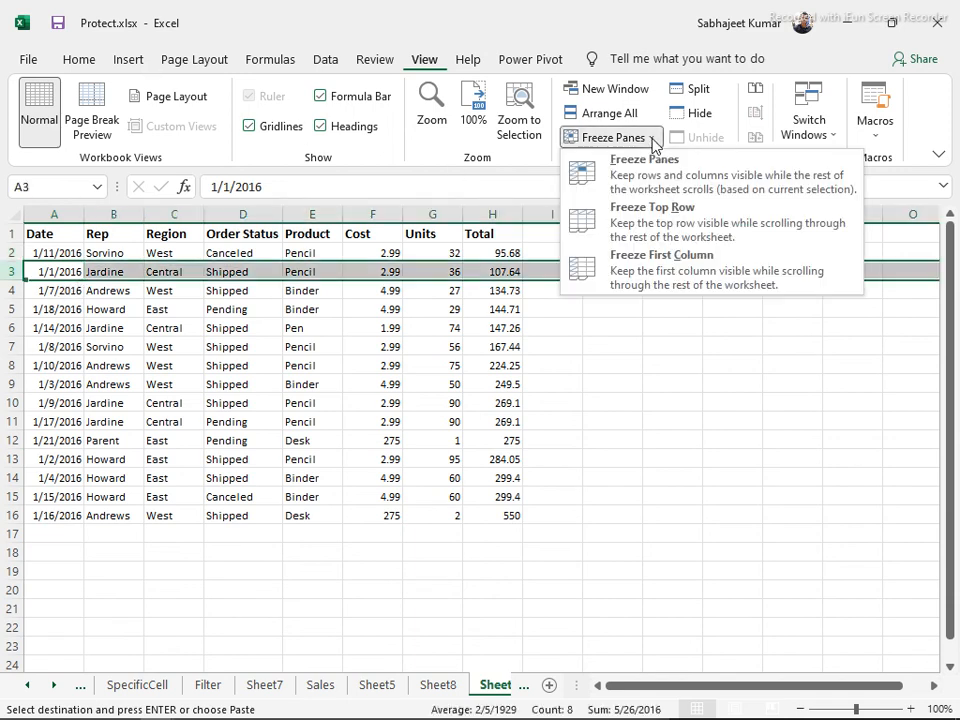
left_click(657, 182)
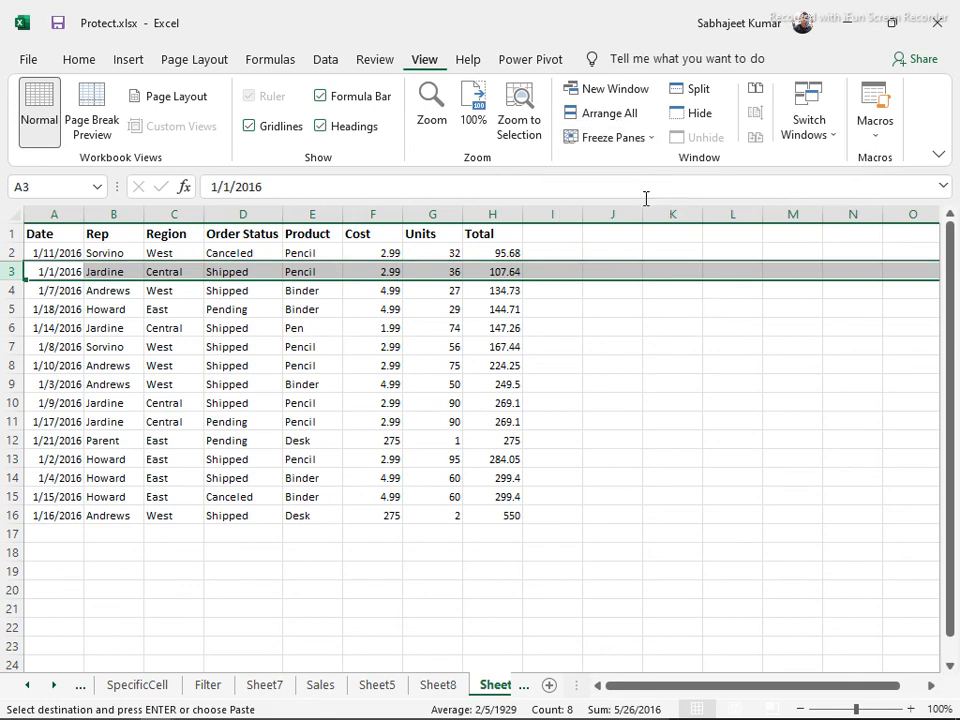
left_click(258, 331)
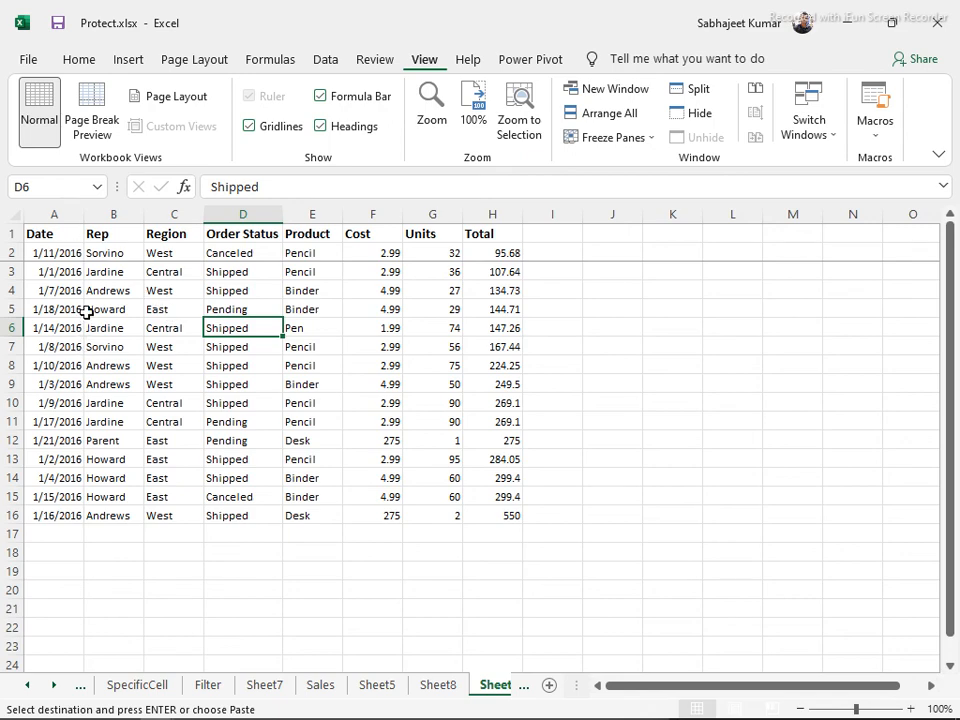
scroll(89, 310, "down", 2)
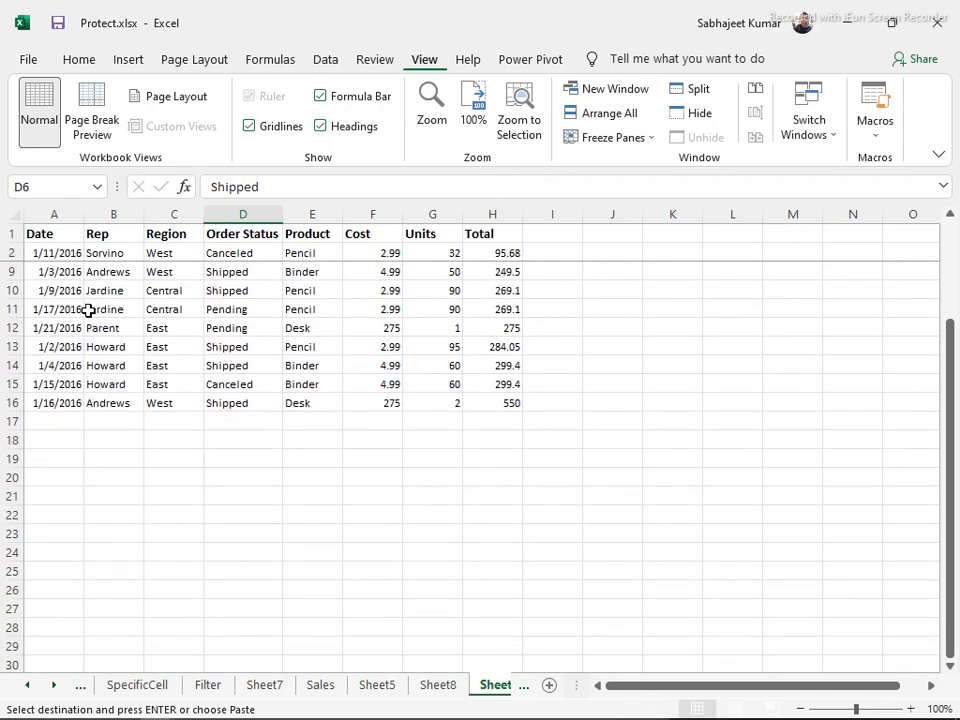
scroll(89, 310, "down", 2)
scroll(82, 305, "up", 2)
scroll(58, 263, "down", 12)
scroll(64, 284, "down", 10)
scroll(66, 290, "up", 20)
scroll(70, 306, "up", 5)
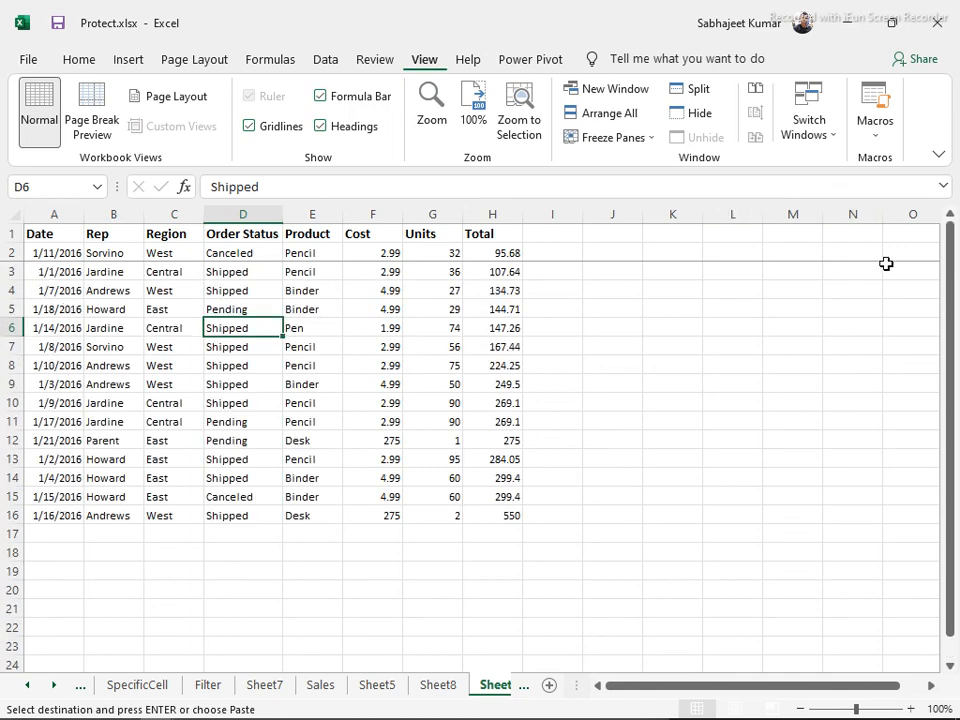
scroll(917, 311, "down", 6)
scroll(919, 298, "up", 6)
scroll(864, 322, "down", 10)
scroll(850, 290, "up", 10)
Unfreeze all panes, then scroll down and back up to confirm the sheet scrolls freely
left_click(650, 141)
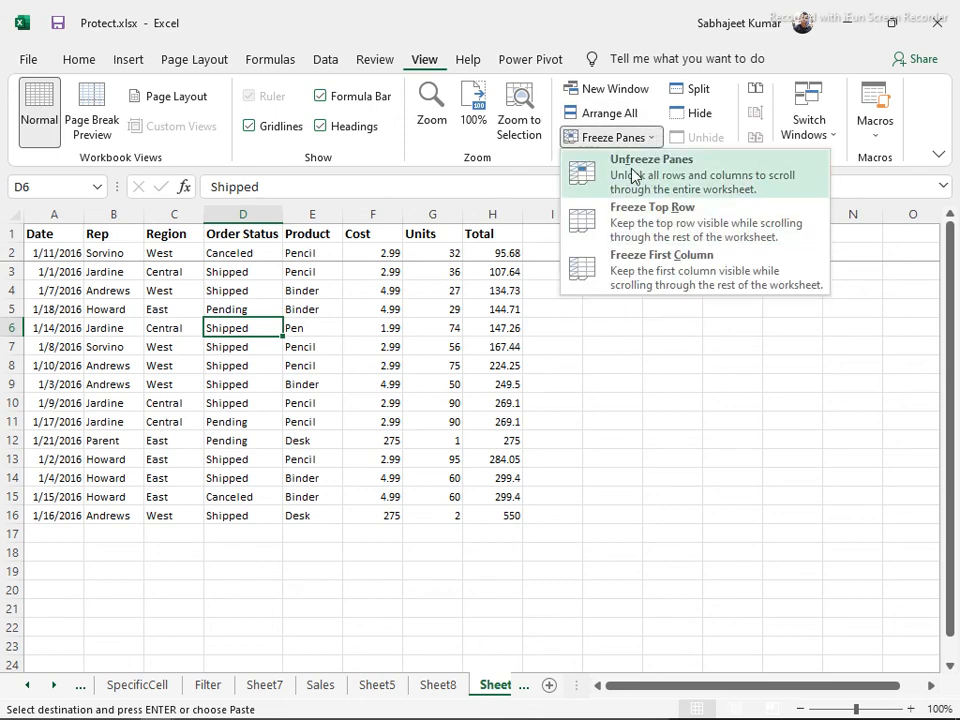
left_click(632, 176)
scroll(169, 426, "down", 14)
scroll(168, 421, "up", 10)
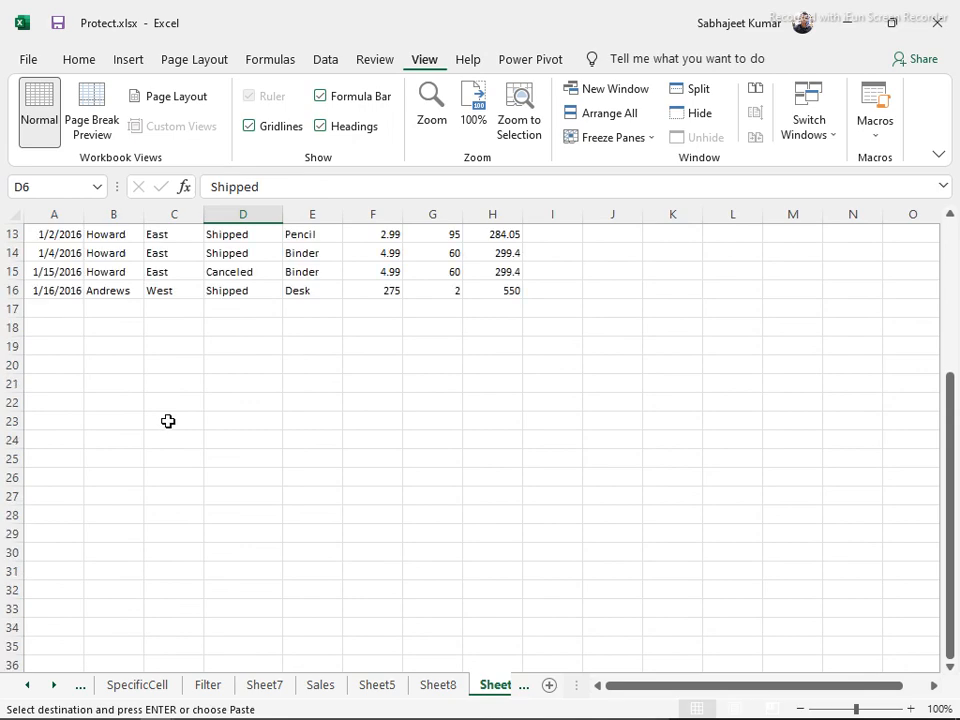
scroll(165, 418, "up", 4)
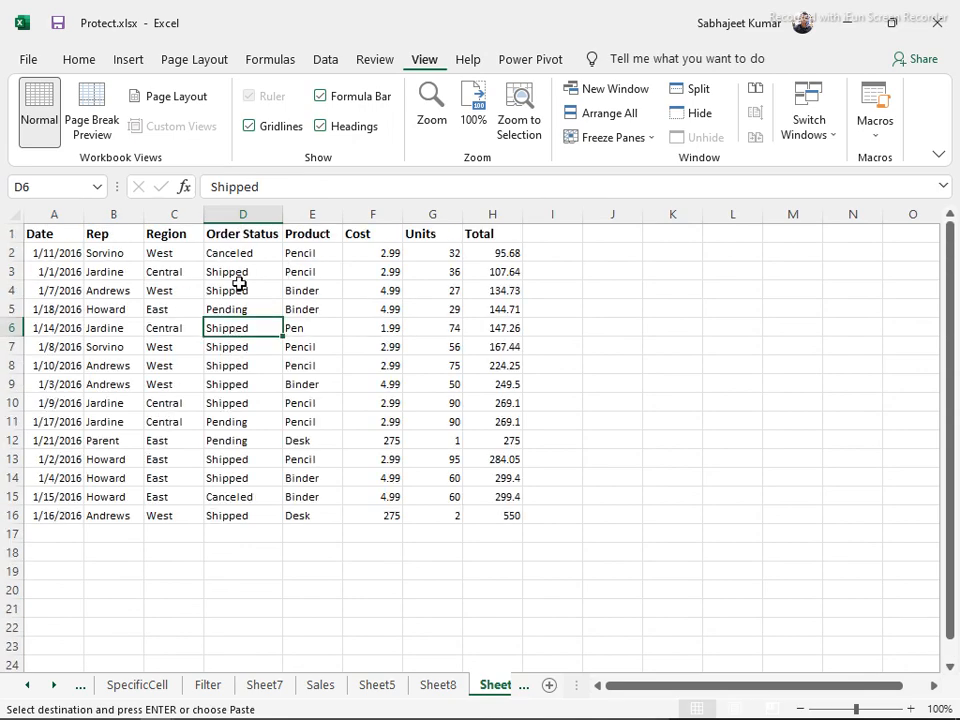
Select the Region column (column C) and bring up the Freeze Panes options again
left_click(113, 214)
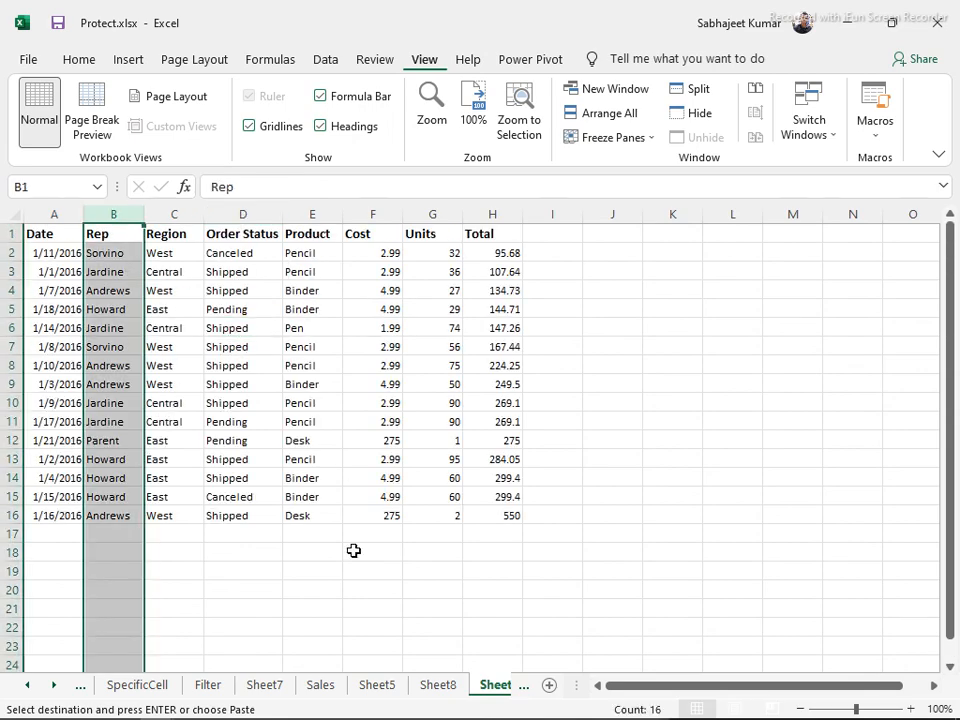
left_click(714, 330)
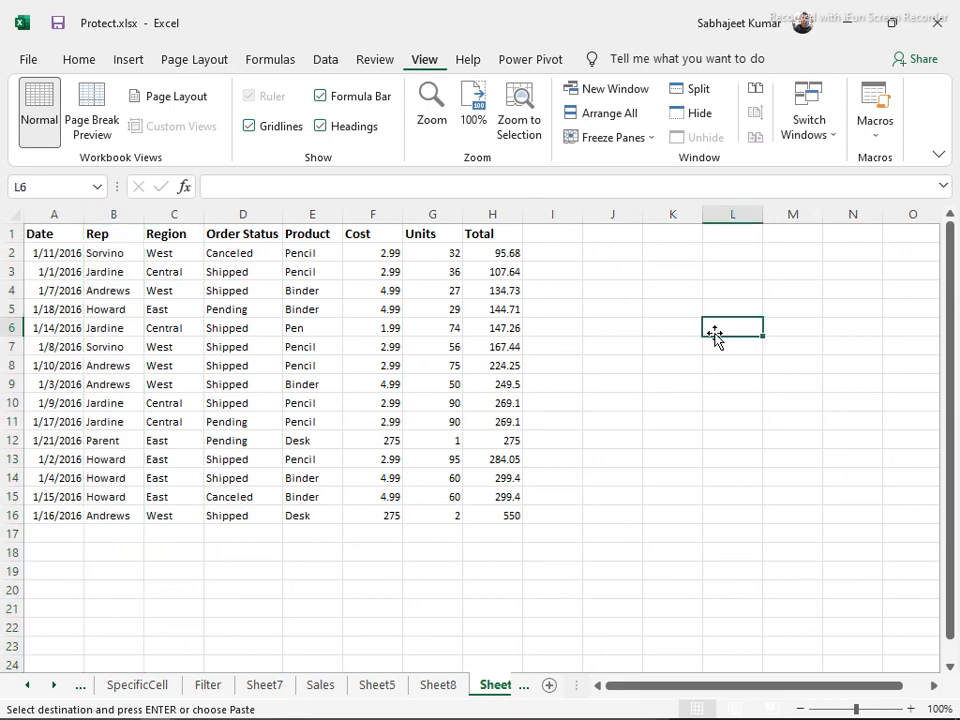
key("Right")
key("Right")
key("Right")
key("Right")
key("Right")
key("Right")
key("Right")
key("Right")
key("Right")
key("Right")
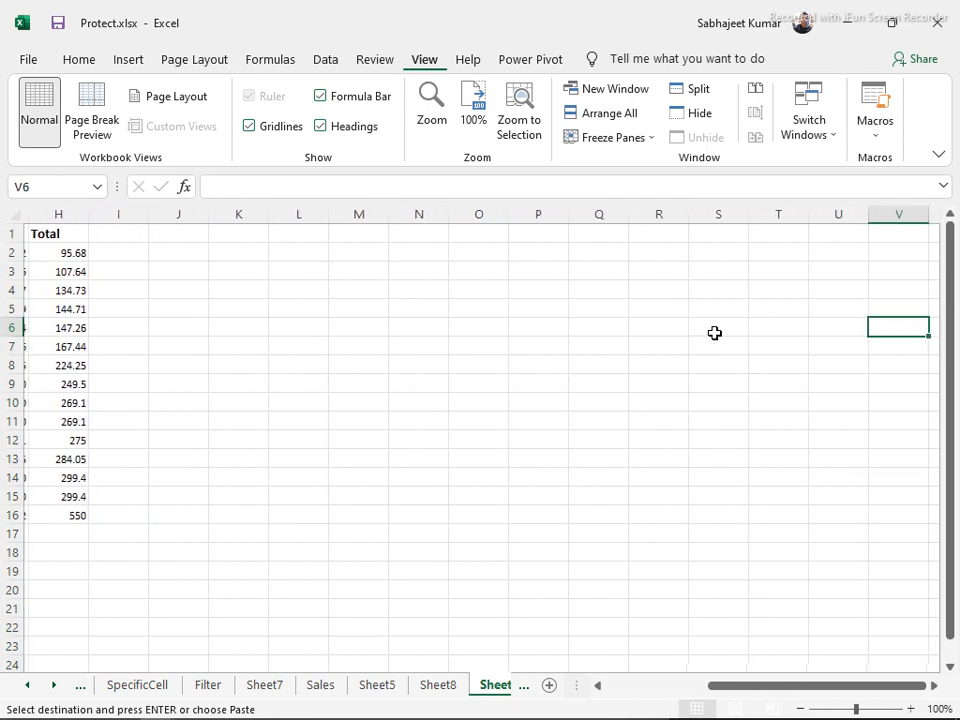
key("Left")
key("Left")
key("Left")
key("Left")
key("Left")
key("Left")
key("Left")
key("Left")
key("Left")
key("Left")
key("Left")
key("Left")
key("Left")
key("Left")
key("Left")
key("Left")
key("Left")
key("Left")
key("Left")
key("Left")
key("Left")
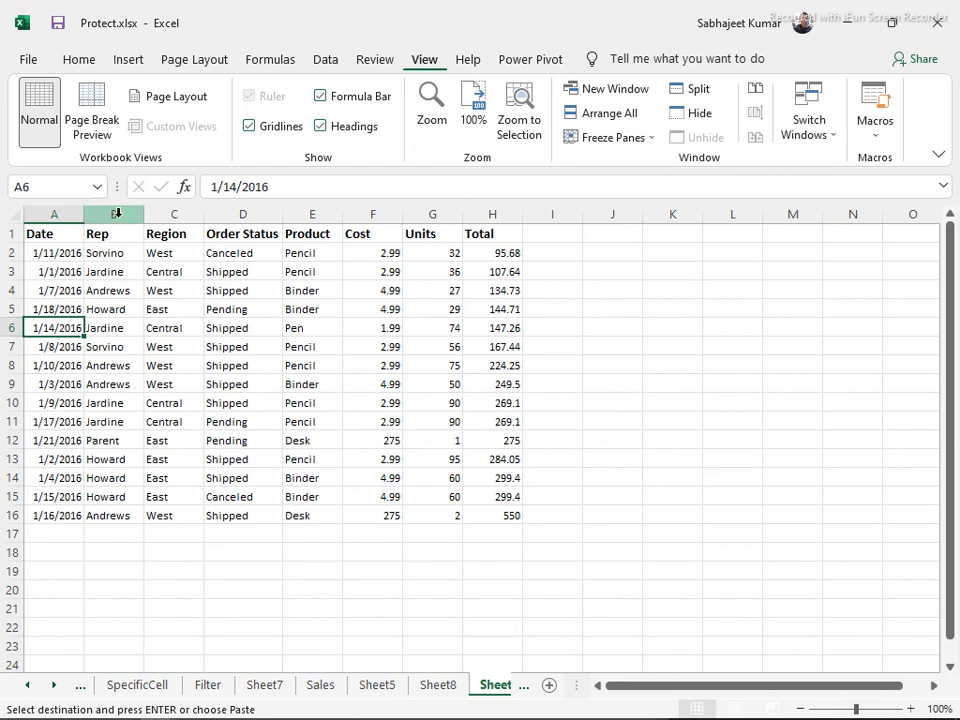
left_click(187, 218)
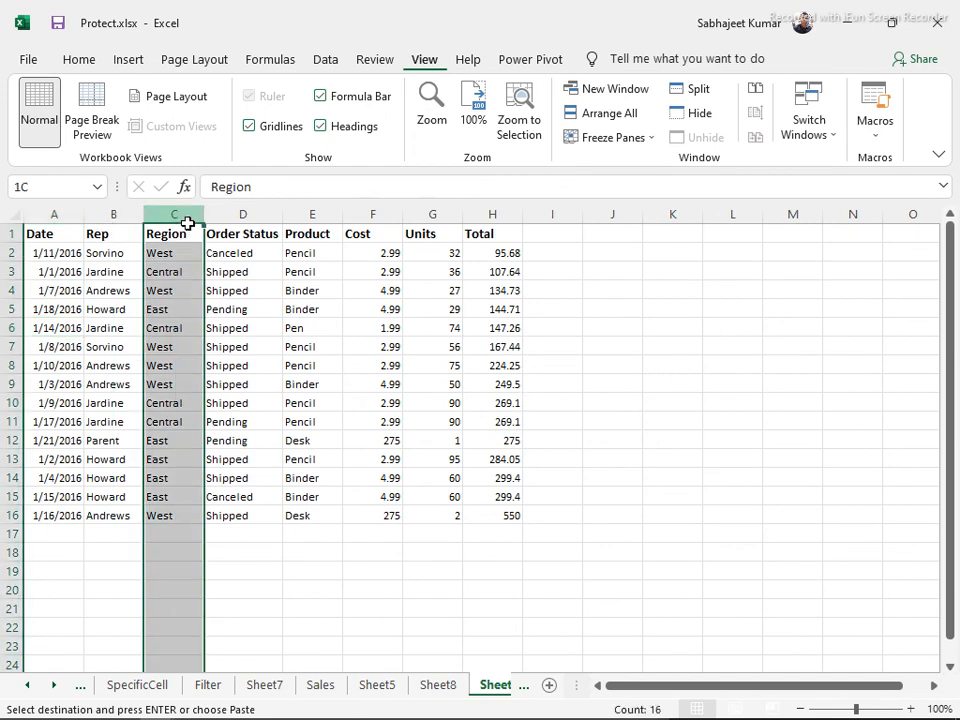
left_click(652, 136)
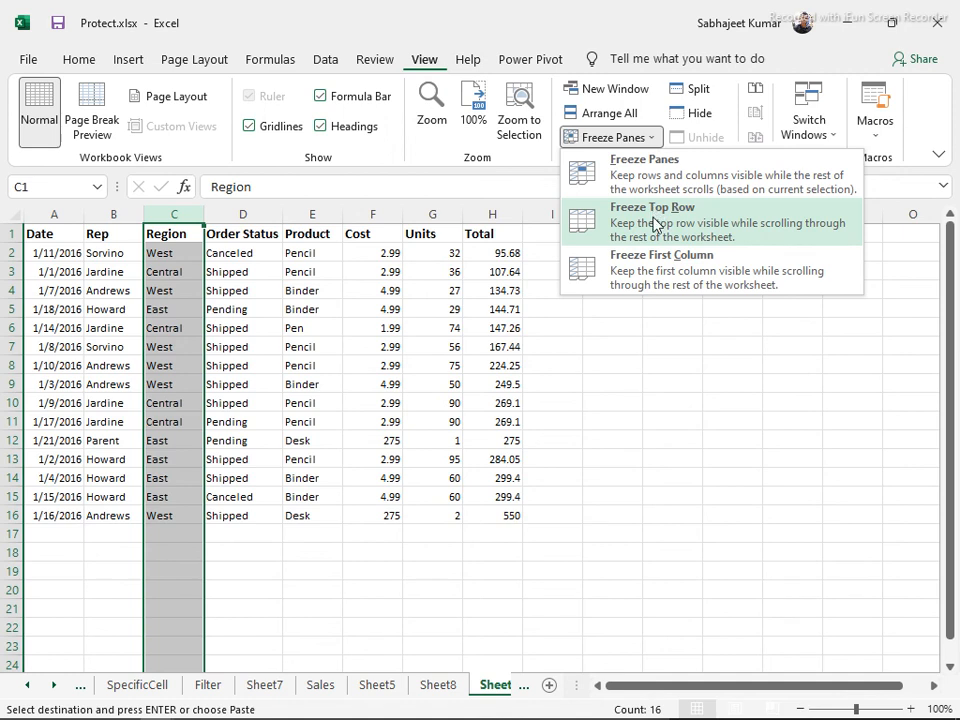
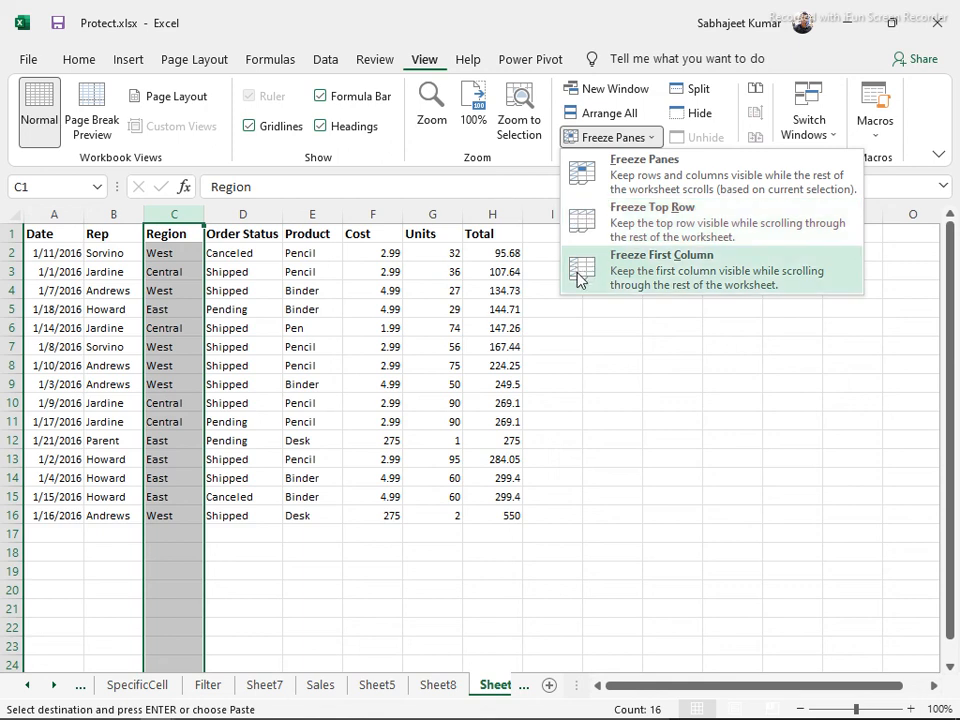
Freeze panes left of column C, then arrow right and back along row 7 to test
left_click(620, 184)
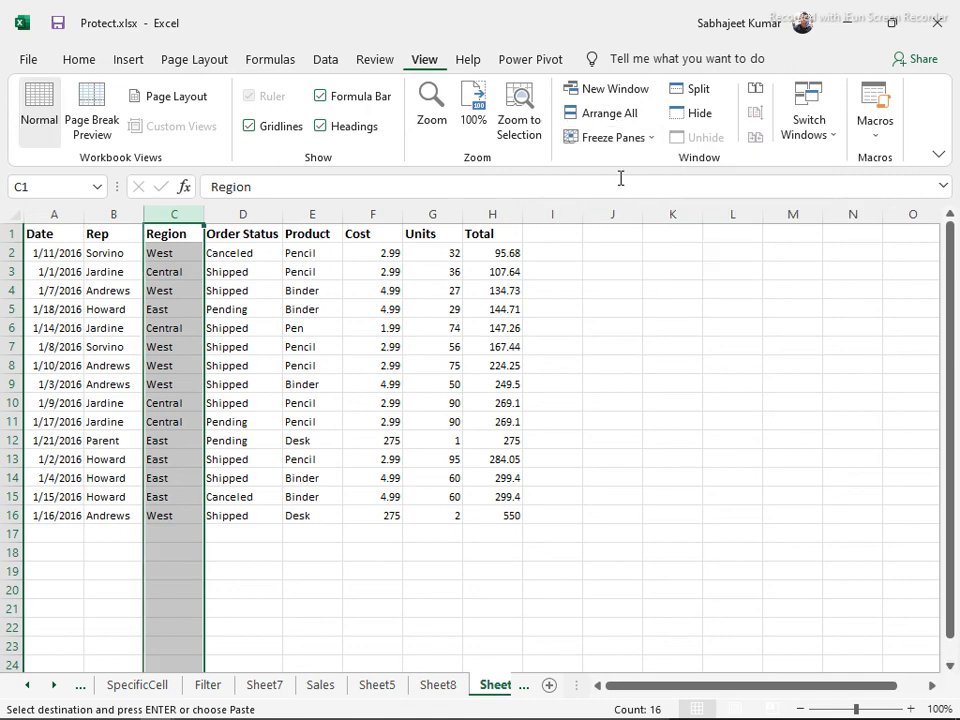
left_click(588, 349)
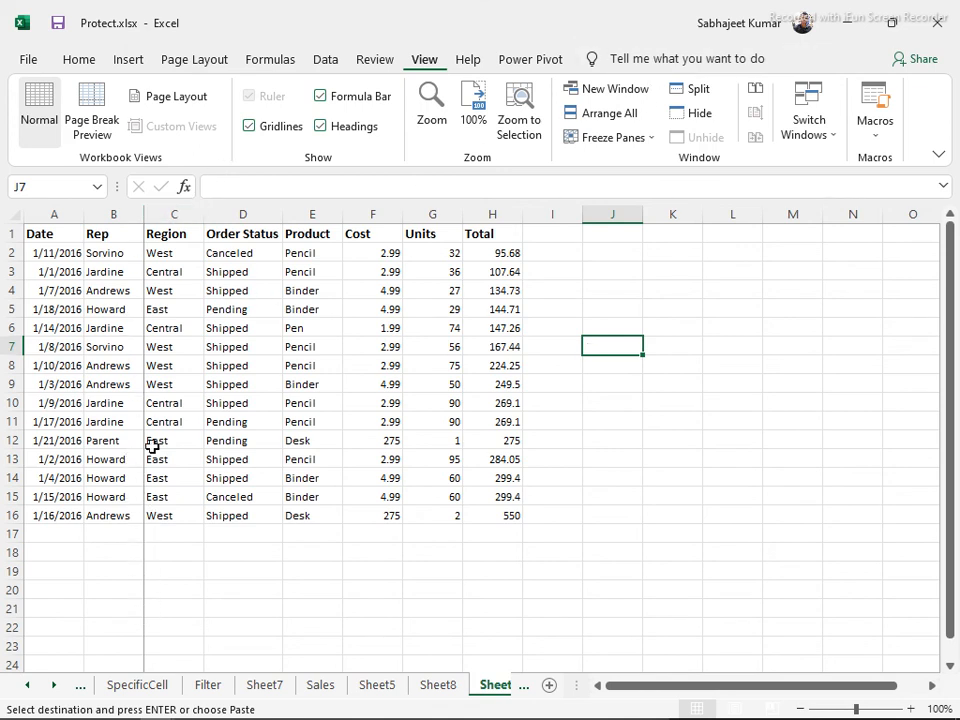
key("Right")
key("Right")
key("Right")
key("Right")
key("Right")
key("Right")
key("Right")
key("Right")
key("Right")
key("Right")
key("Right")
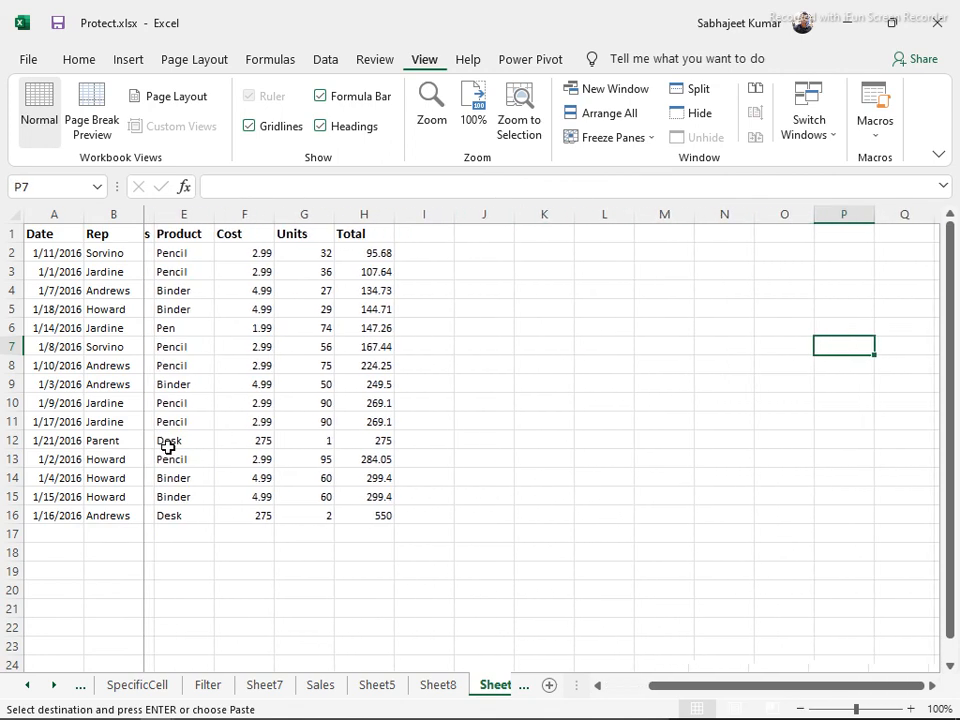
key("Left")
key("Left")
key("Left")
key("Left")
key("Left")
key("Left")
key("Left")
key("Left")
key("Left")
key("Left")
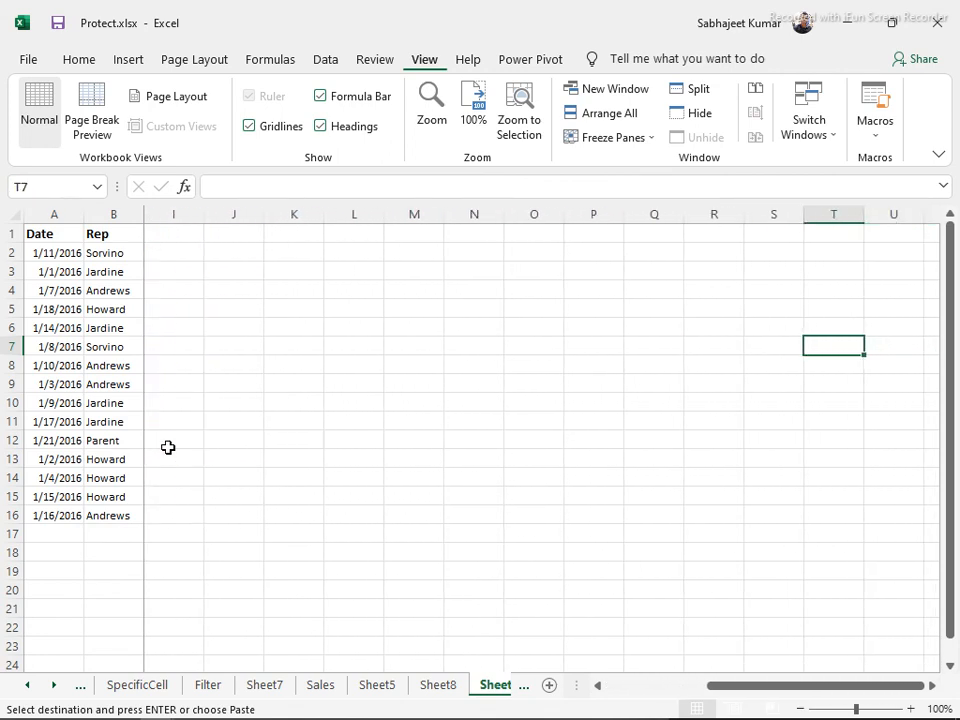
key("Left")
key("Left")
key("Left")
key("Left")
key("Left")
key("Left")
key("Left")
key("Left")
key("Left")
key("Left")
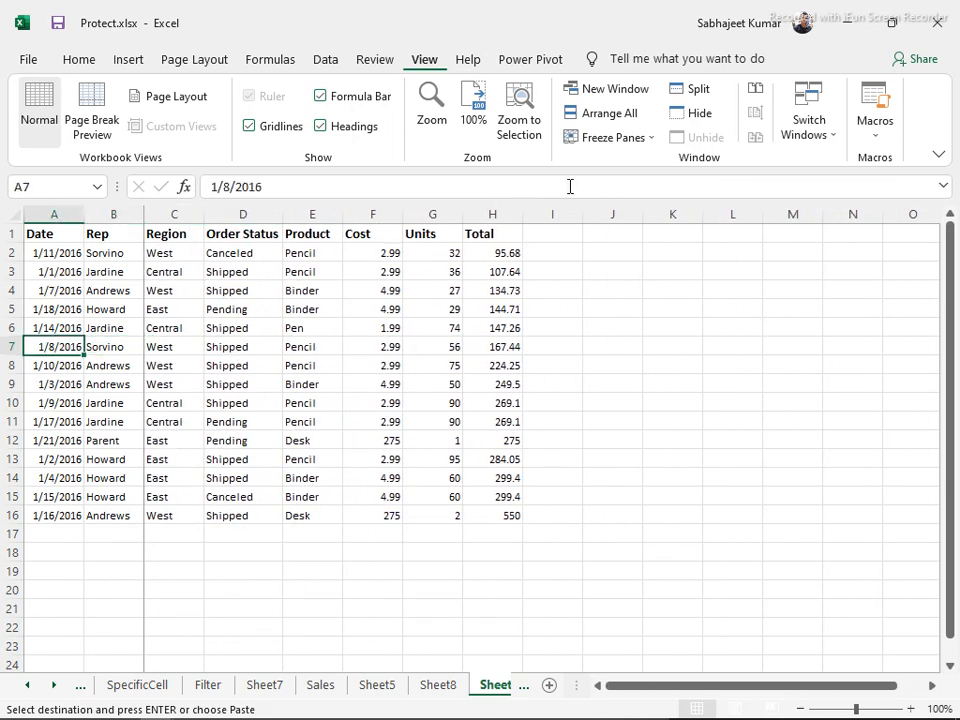
left_click(652, 137)
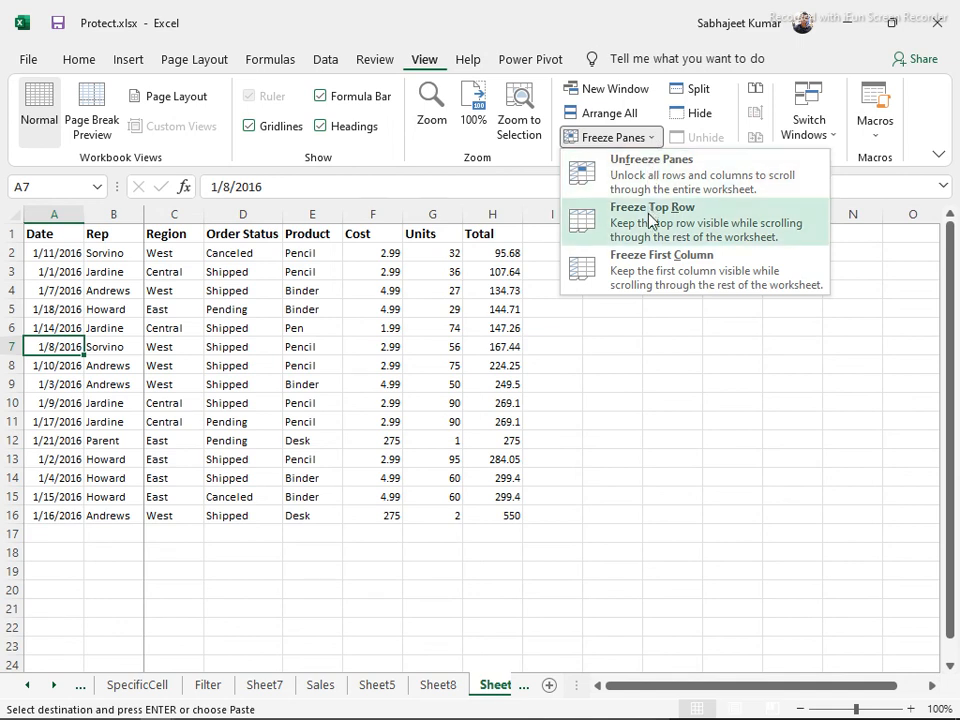
left_click(612, 165)
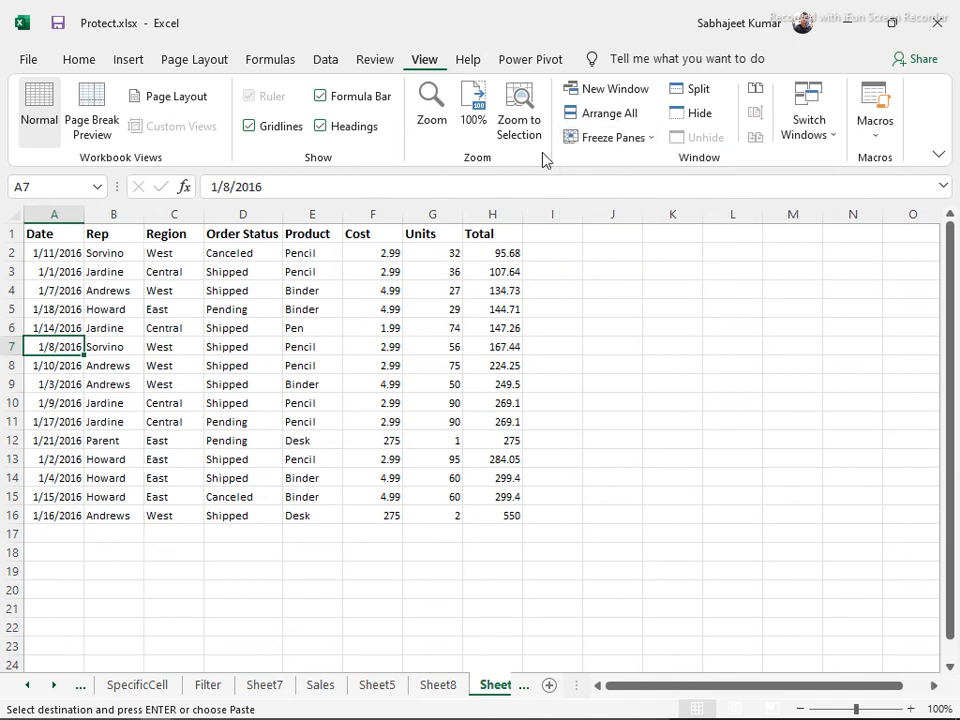
left_click(624, 117)
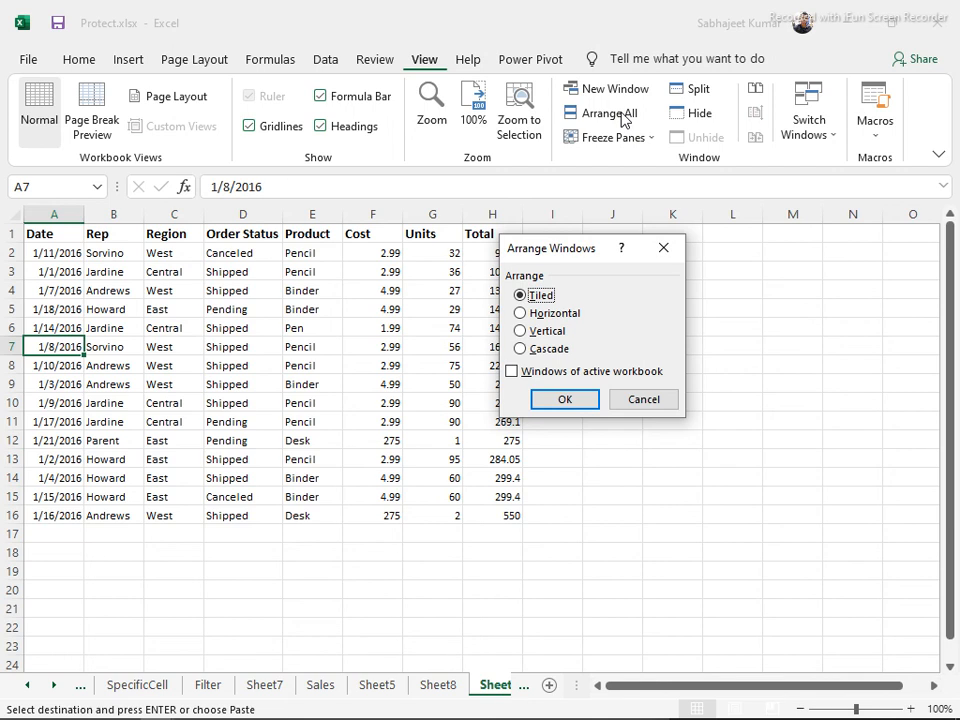
left_click(616, 399)
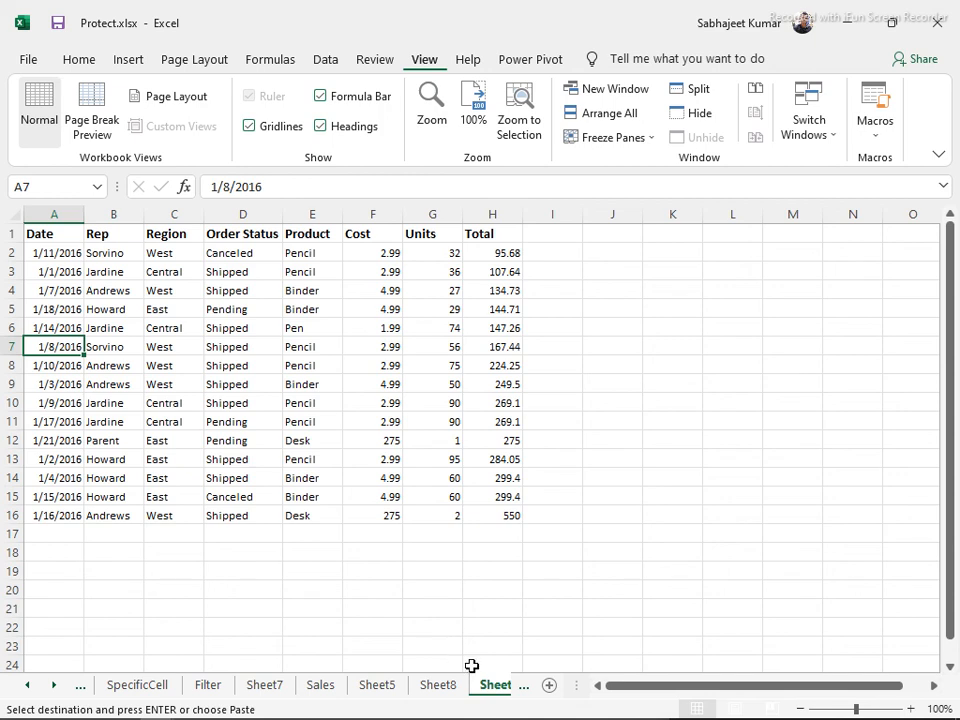
left_click(594, 114)
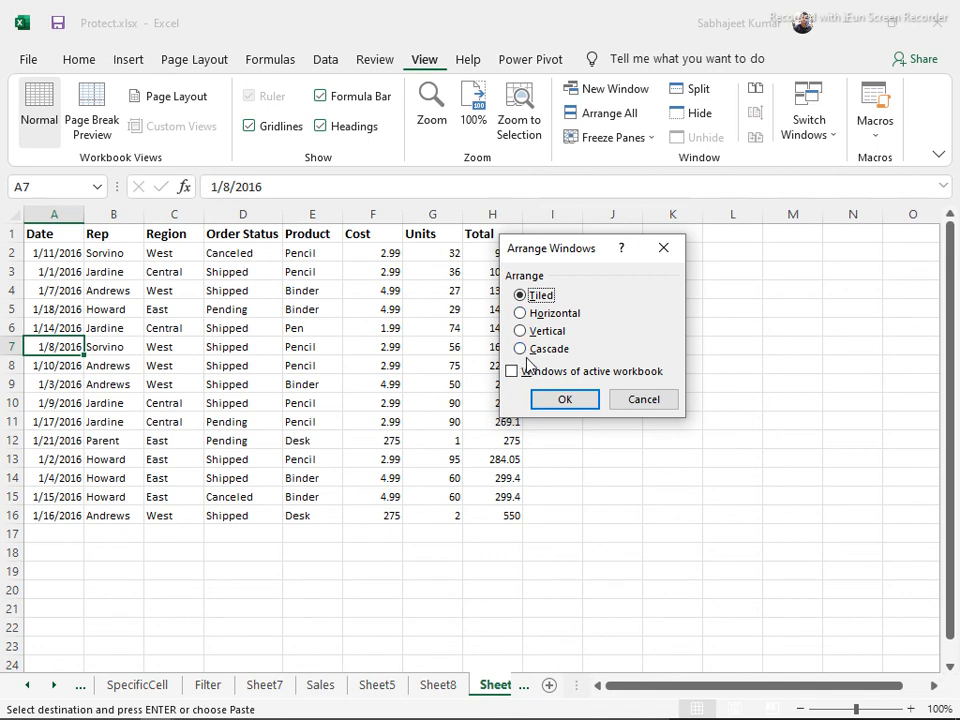
left_click(563, 400)
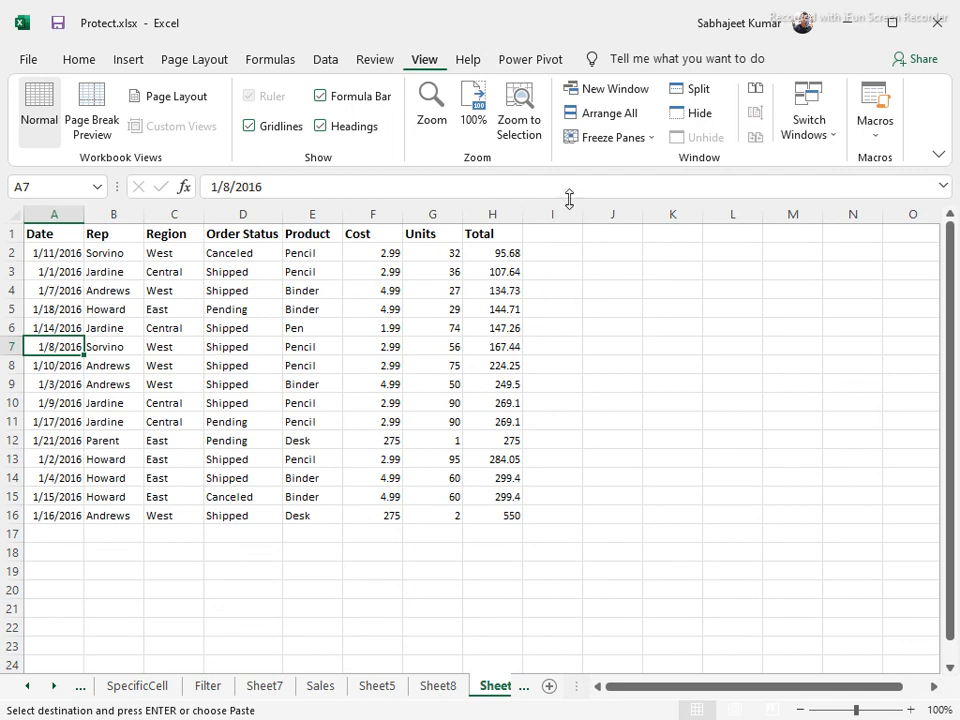
left_click(626, 114)
left_click(554, 314)
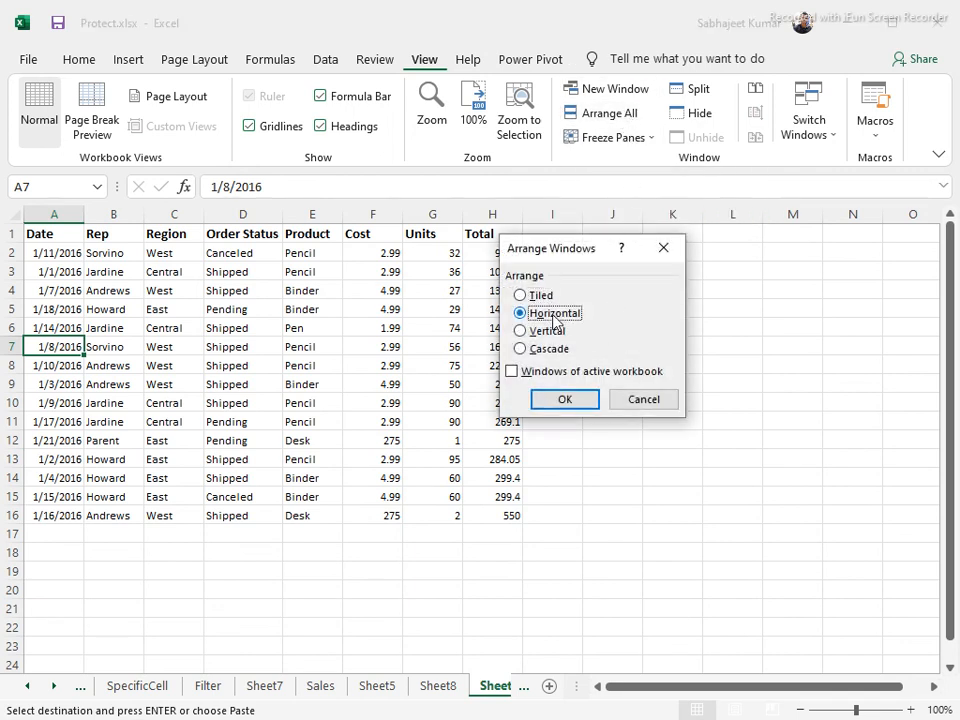
left_click(520, 372)
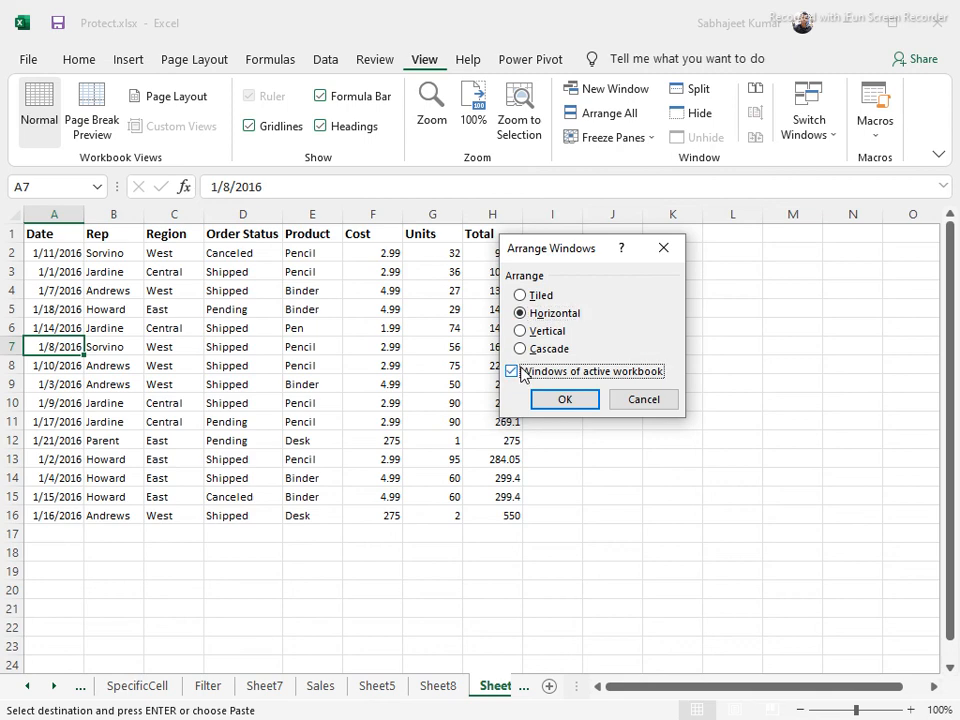
left_click(564, 400)
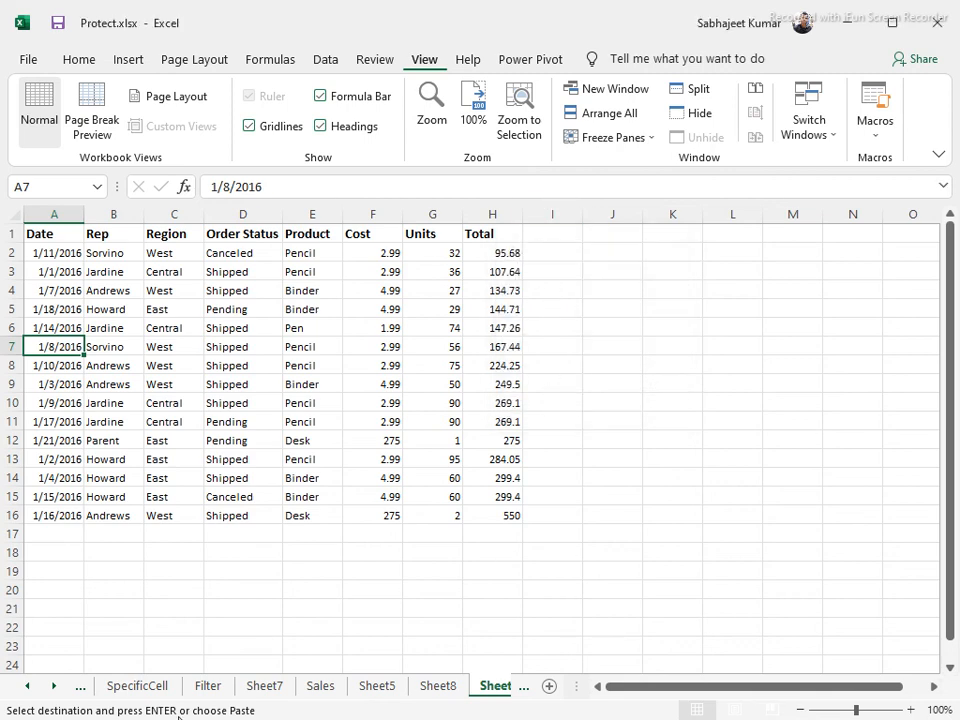
mouse_move(121, 713)
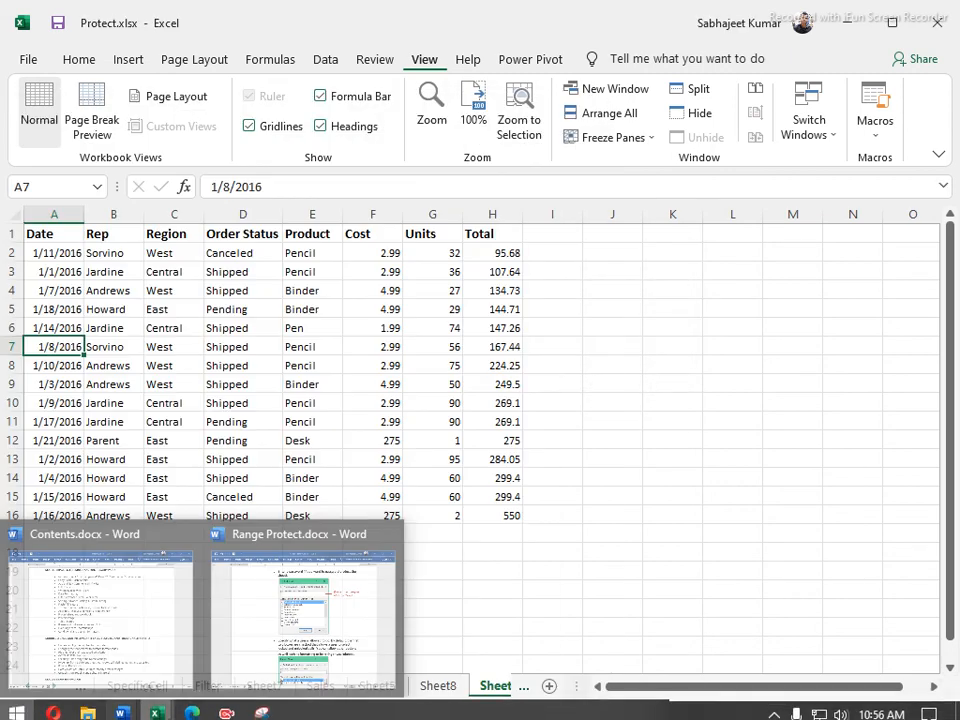
Switch from Class1.xlsx back to the Protect.xlsx workbook
key("super")
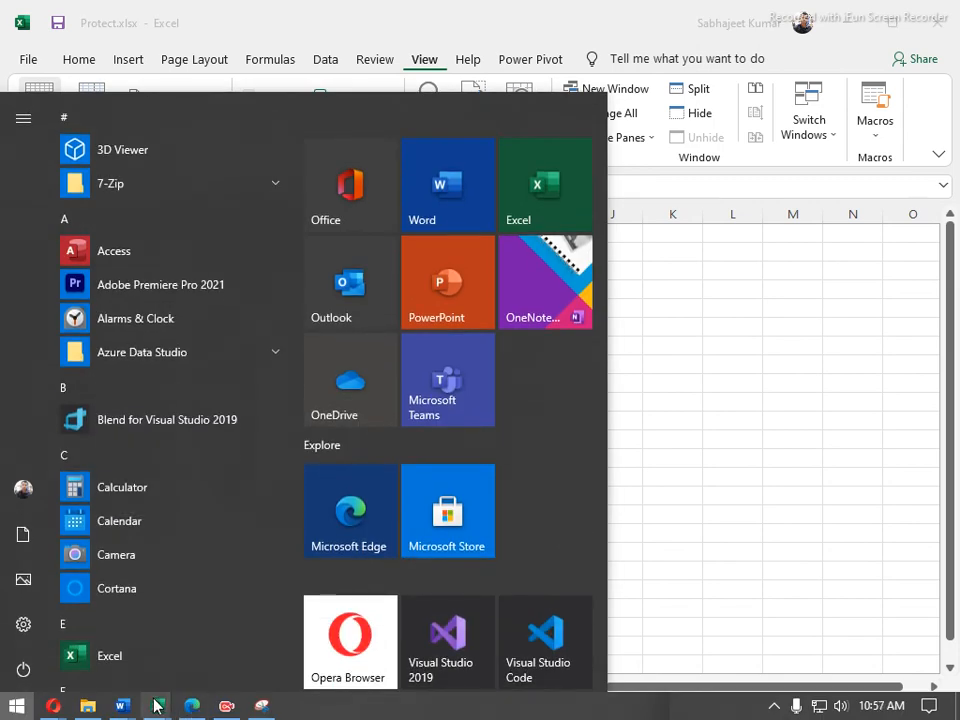
mouse_move(156, 705)
left_click(228, 640)
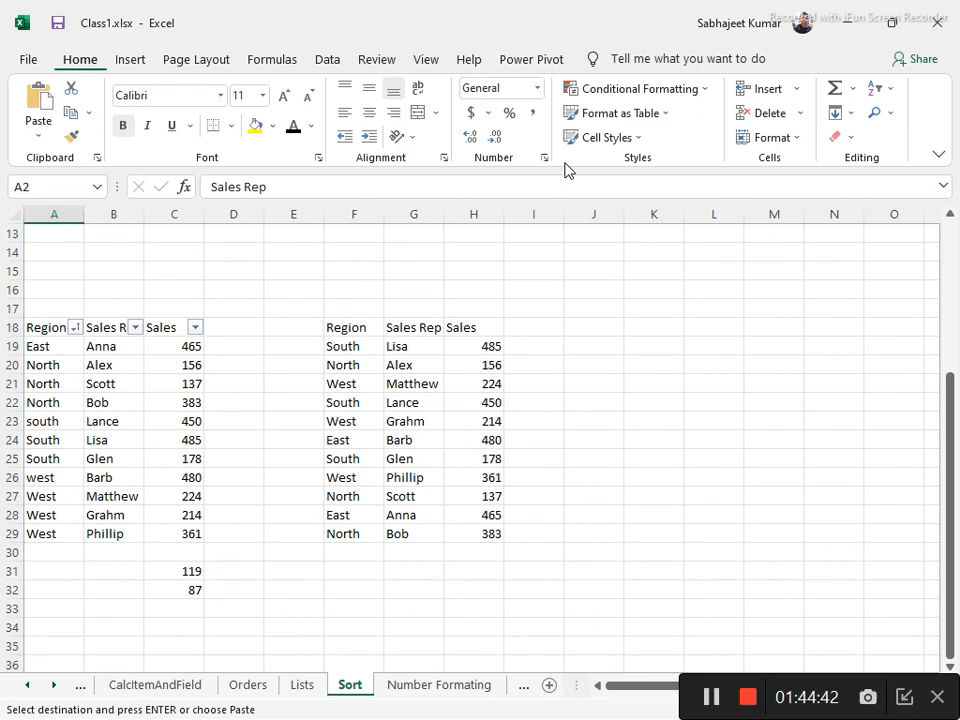
key("alt+Tab")
Open a second Protect.xlsx window and split its sheet into four panes at H13
left_click(615, 92)
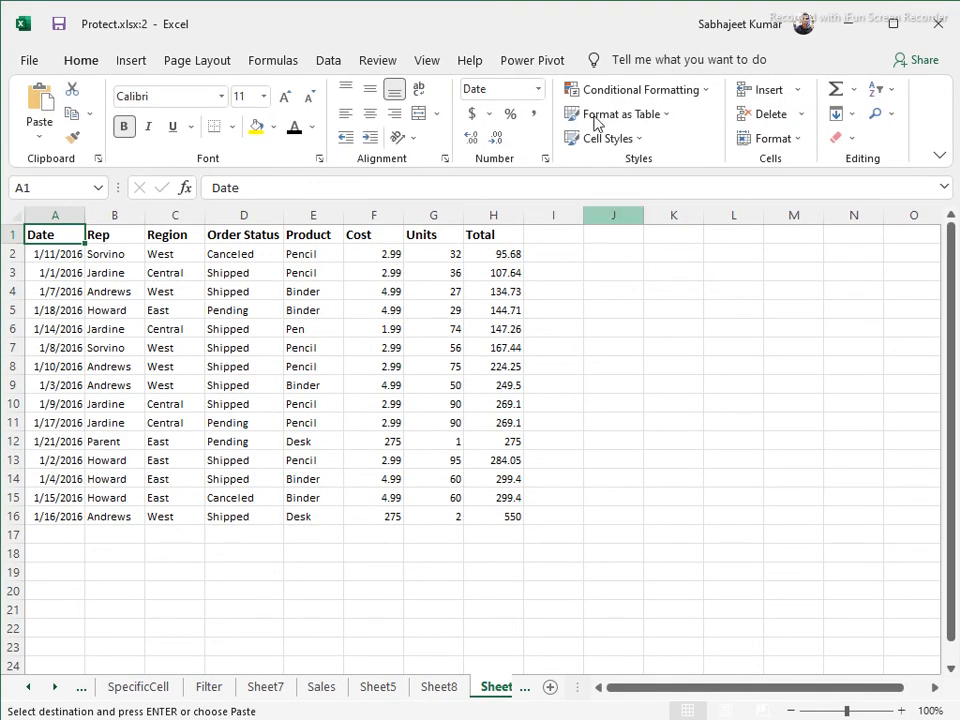
left_click(426, 62)
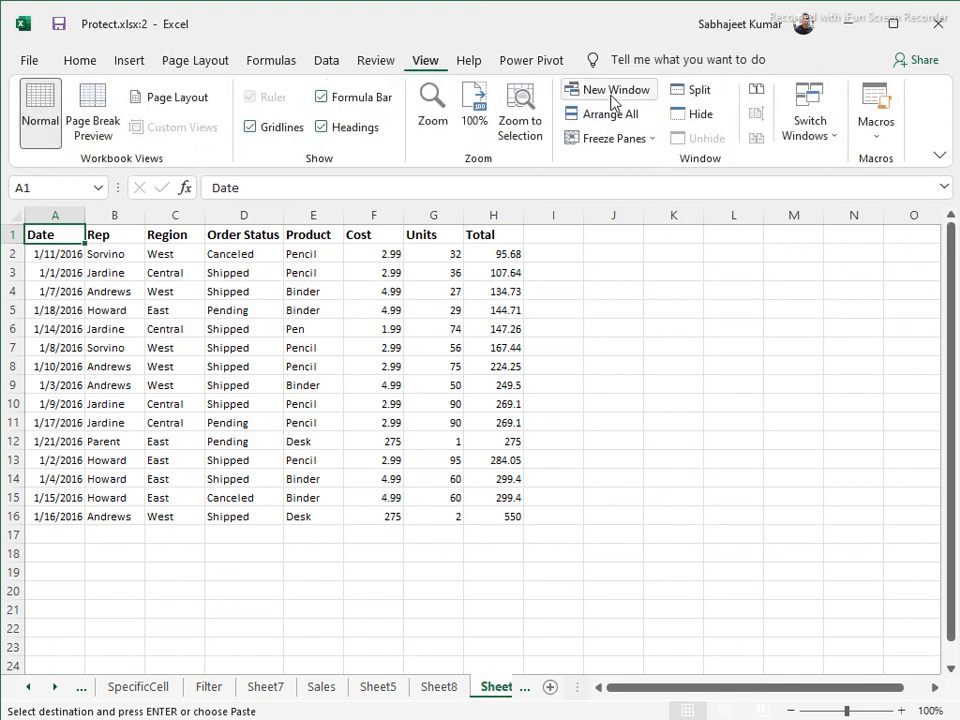
left_click(699, 91)
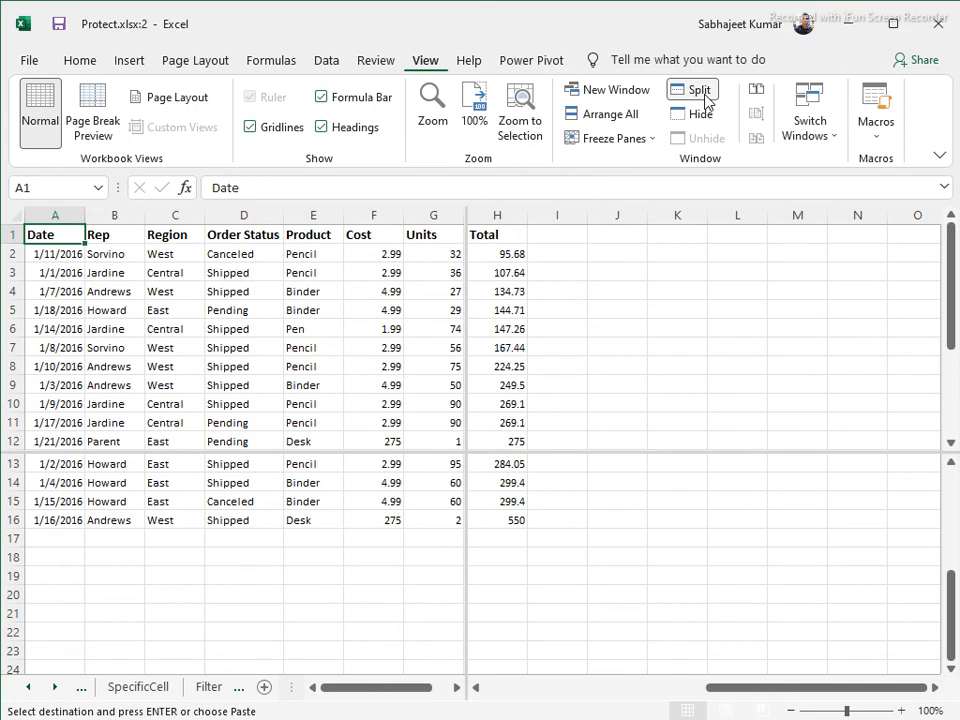
Remove the split and cascade only the active workbook's windows
left_click(706, 101)
left_click(604, 113)
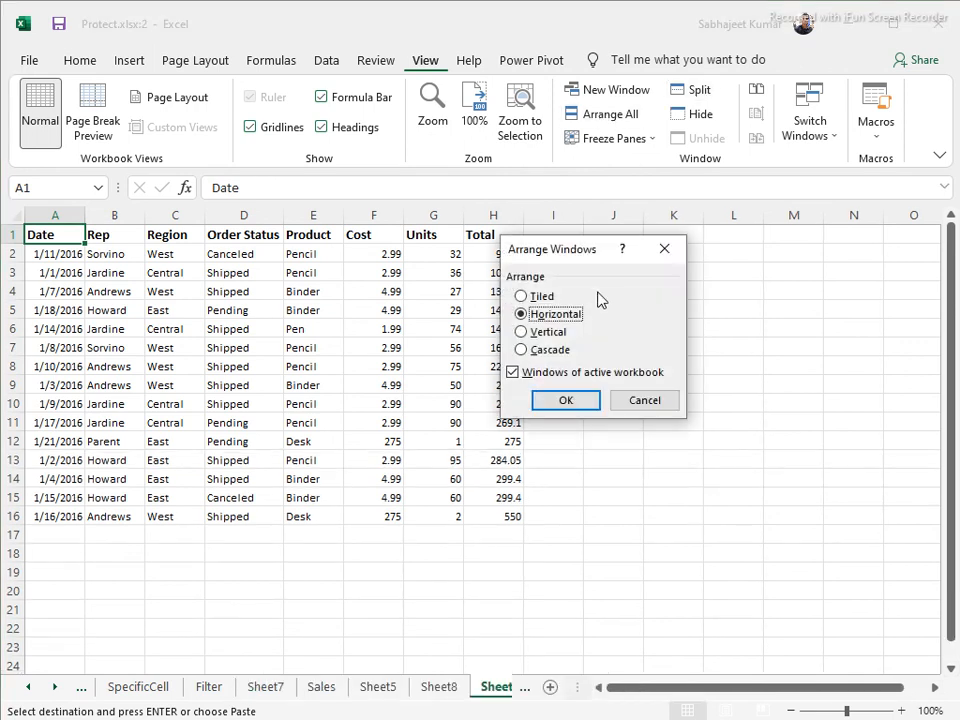
left_click(540, 351)
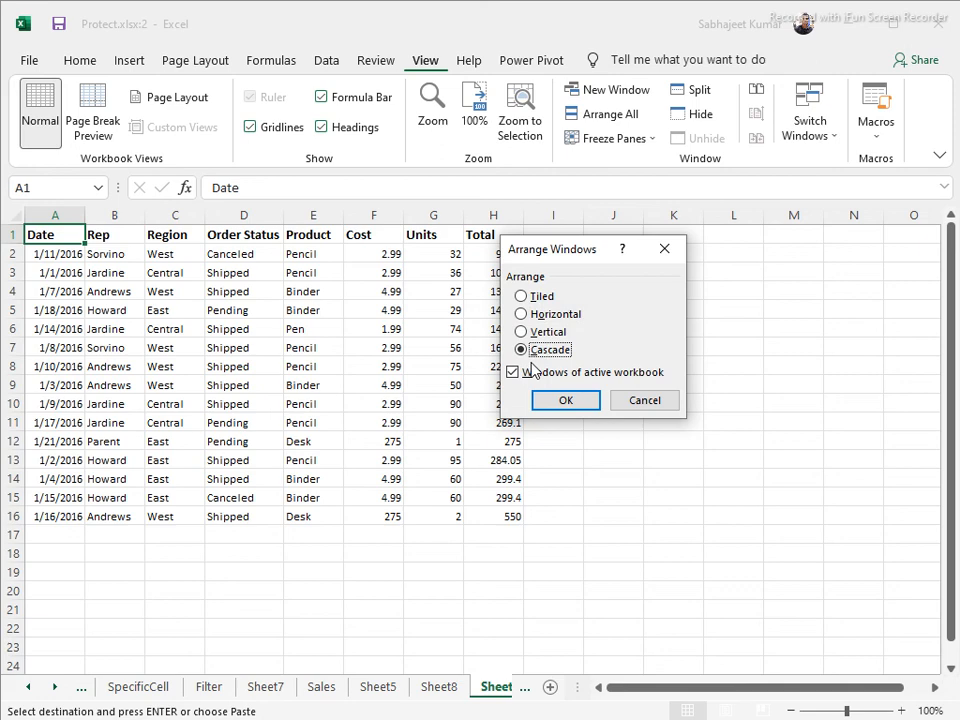
left_click(534, 375)
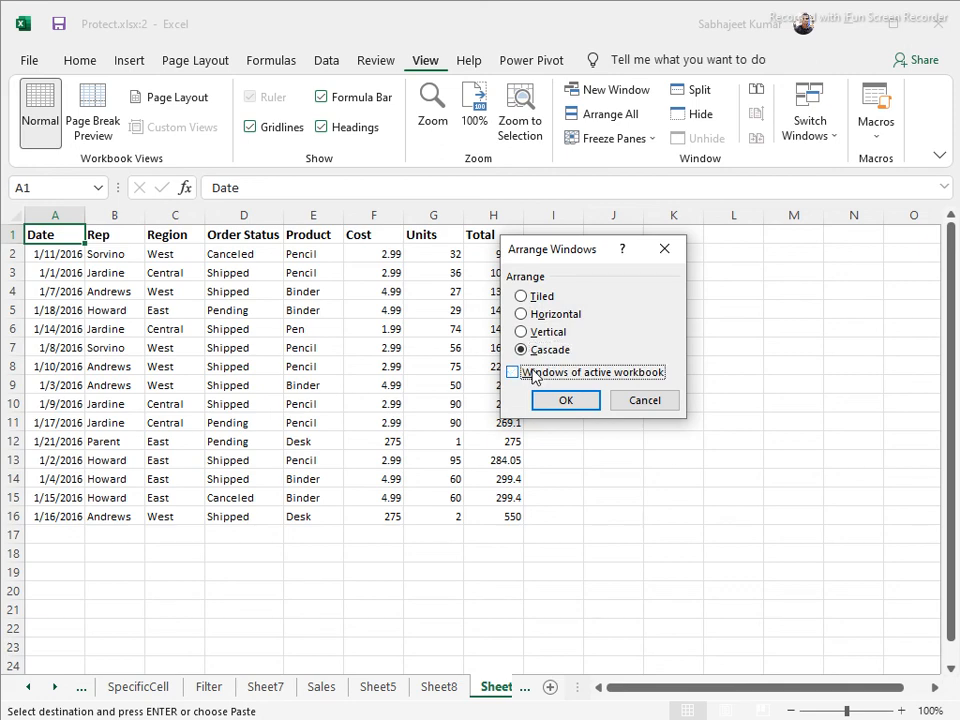
left_click(537, 375)
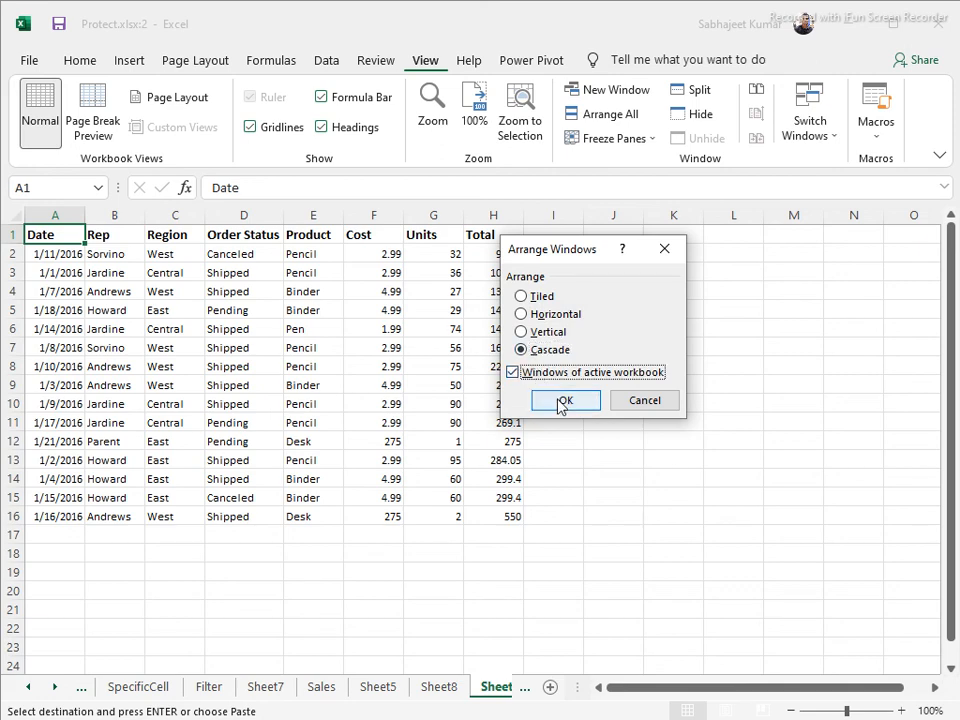
left_click(563, 401)
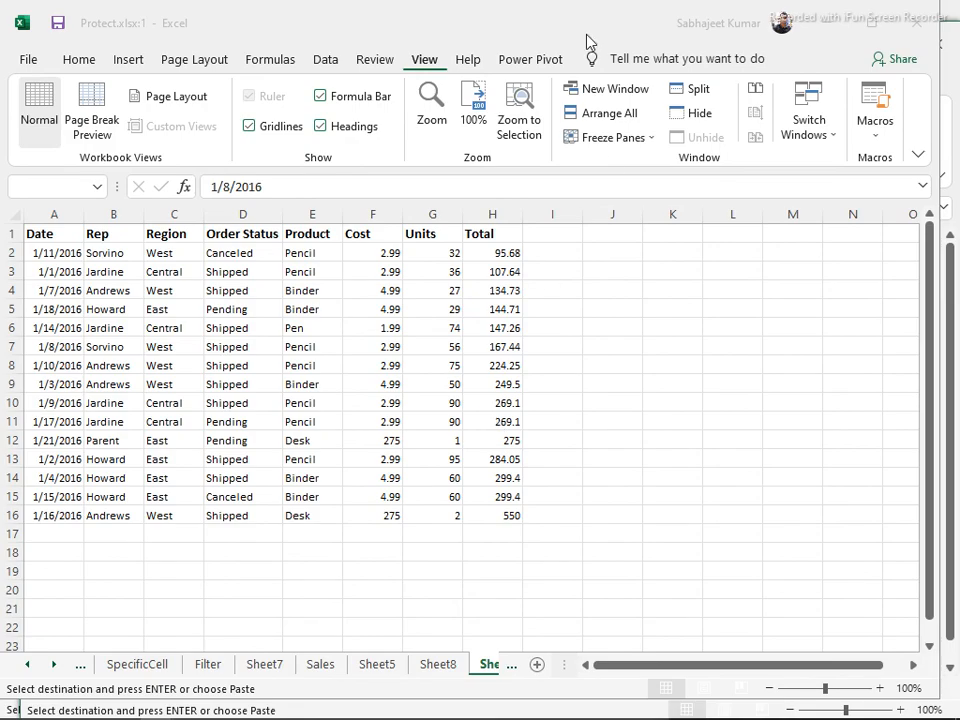
Drag and resize the two Protect.xlsx windows onto the left and right halves
left_click_drag(568, 43, 439, 104)
left_click_drag(574, 62, 686, 13)
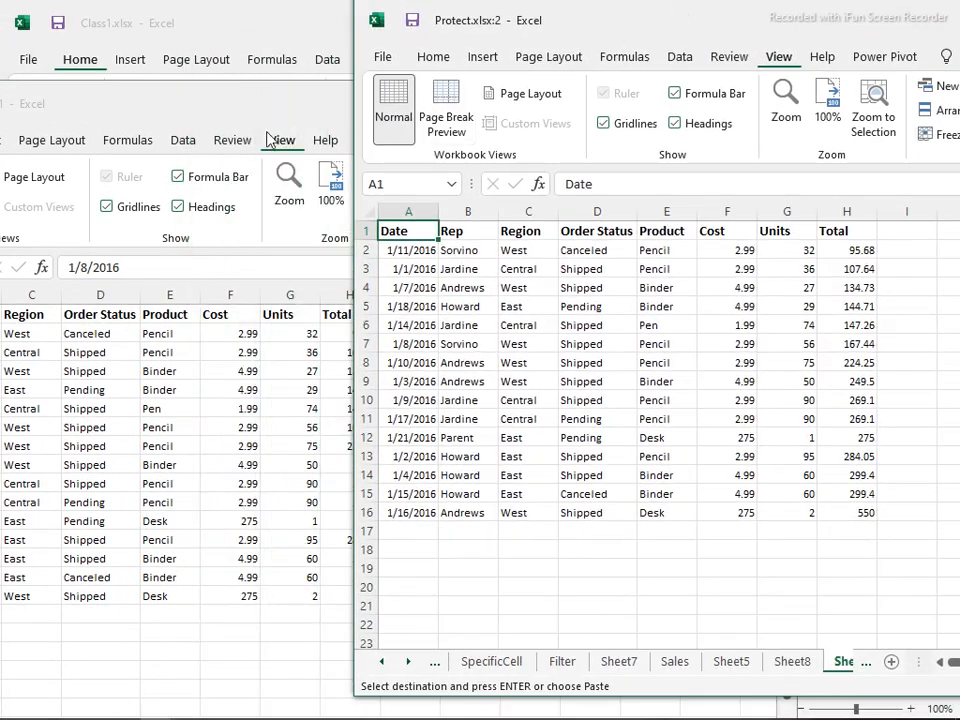
left_click_drag(193, 103, 350, 38)
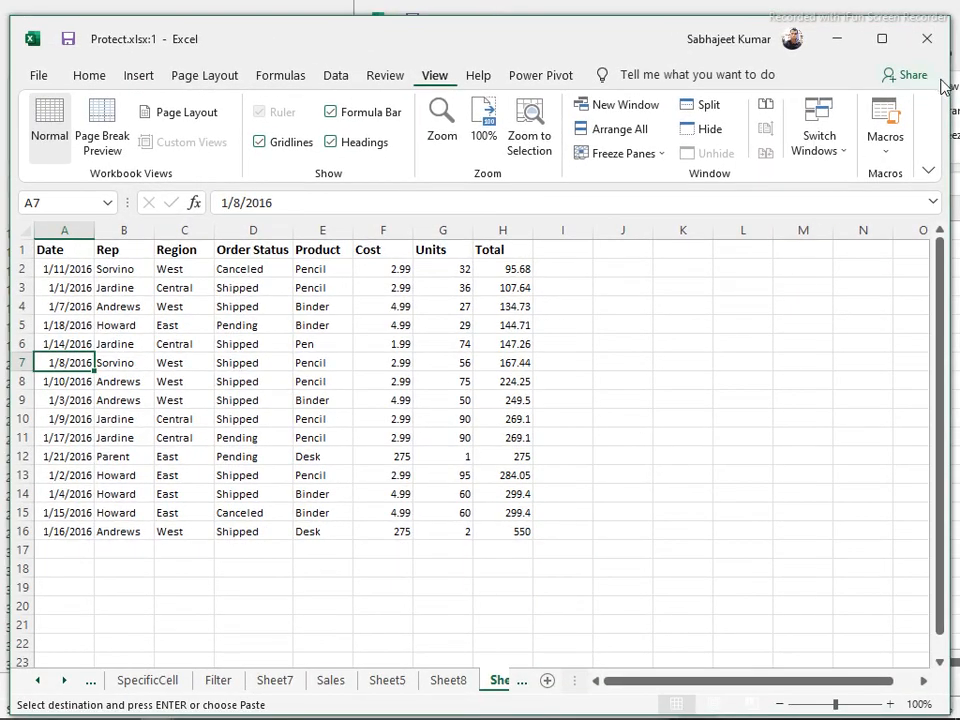
left_click_drag(950, 86, 473, 98)
left_click_drag(607, 35, 658, 32)
left_click_drag(400, 297, 488, 275)
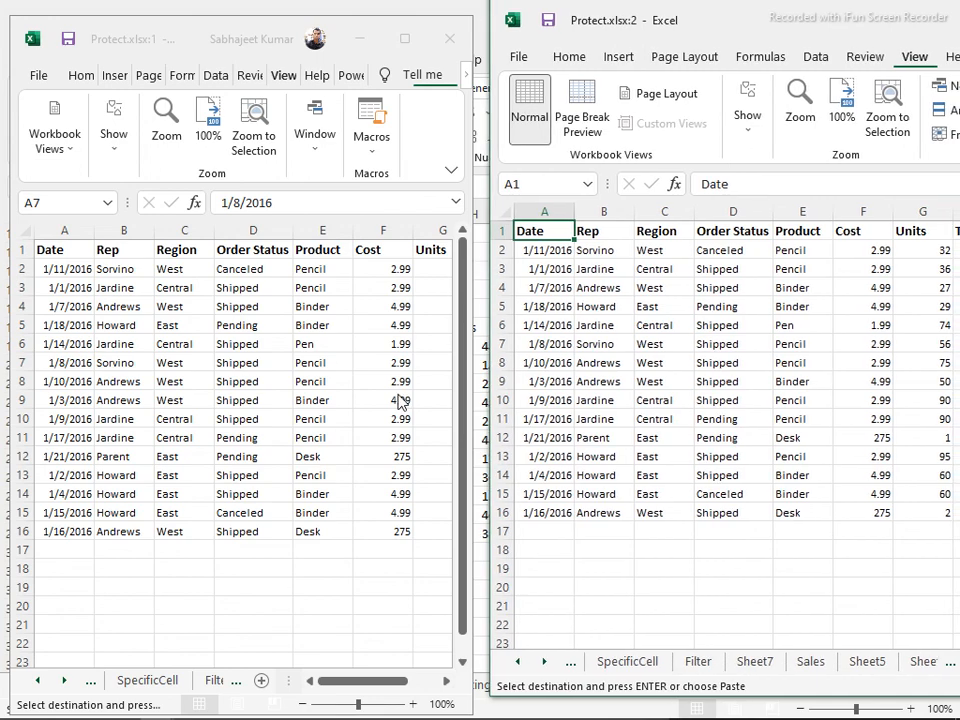
In the left window, select the Binder entry in E5 and move right along row 5
left_click(377, 381)
left_click(350, 326)
scroll(348, 348, "down", 1)
scroll(348, 350, "down", 4)
scroll(348, 352, "up", 4)
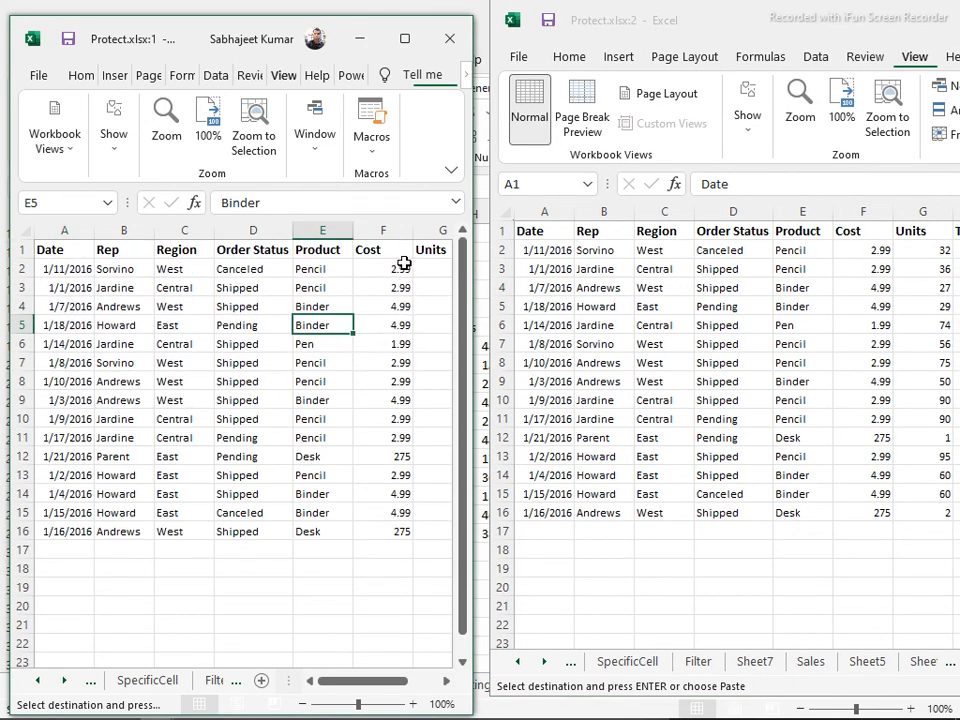
key("Right")
key("Right")
key("Right")
key("Right")
key("Right")
key("Right")
key("Right")
key("Right")
key("Right")
key("Right")
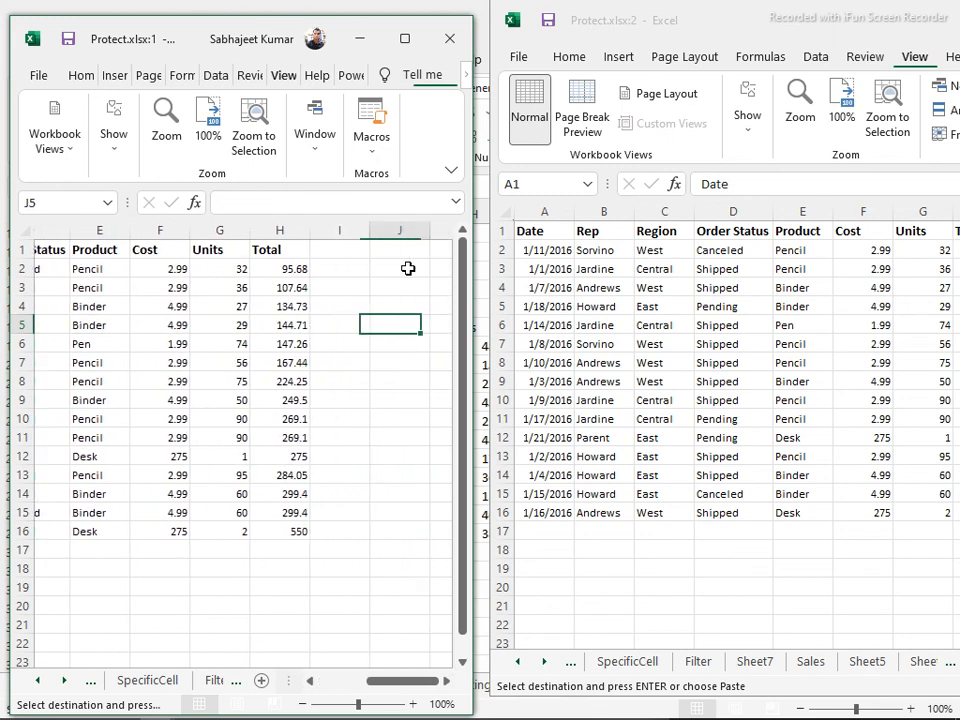
key("Right")
key("Right")
key("Right")
key("Right")
key("Right")
key("Right")
key("Right")
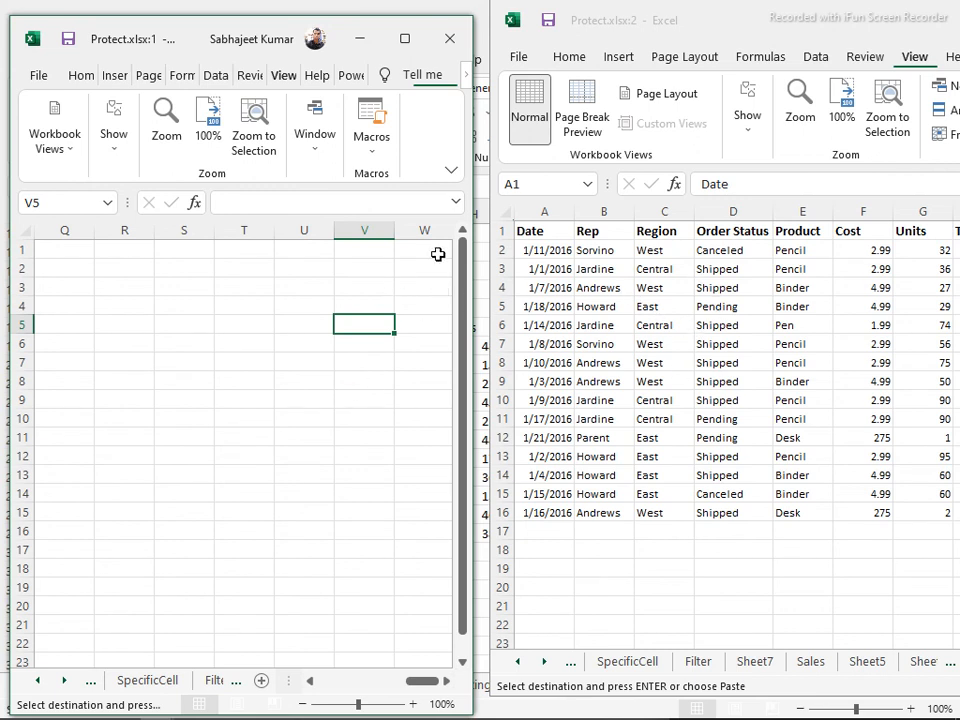
Maximize the Protect.xlsx:1 window and return to cell A1
key("ctrl+Up")
key("ctrl+Left")
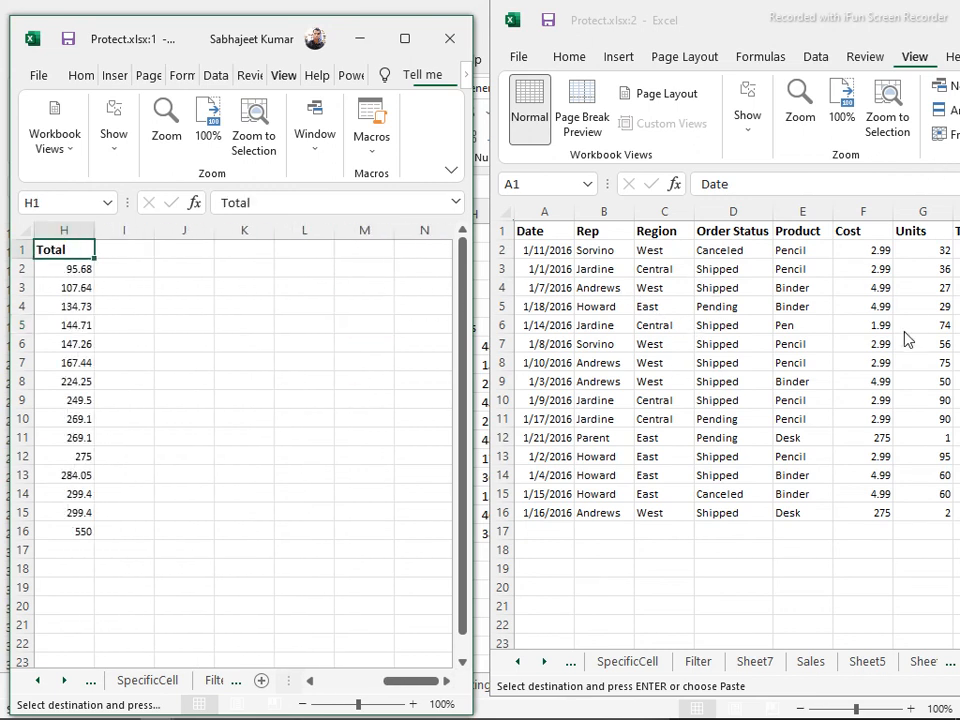
left_click(406, 40)
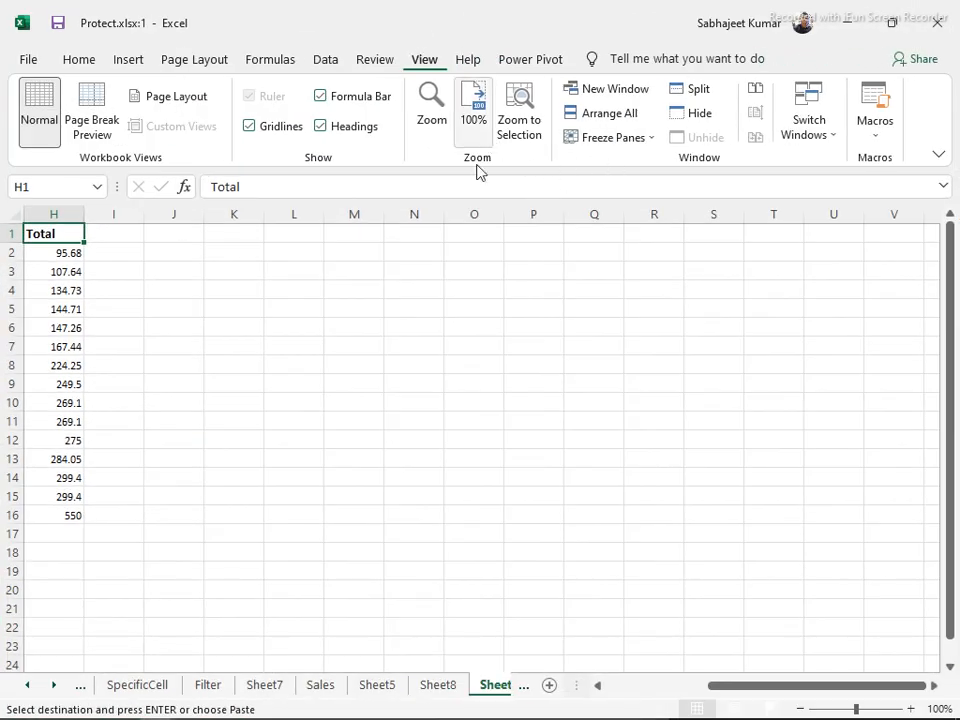
key("ctrl+Home")
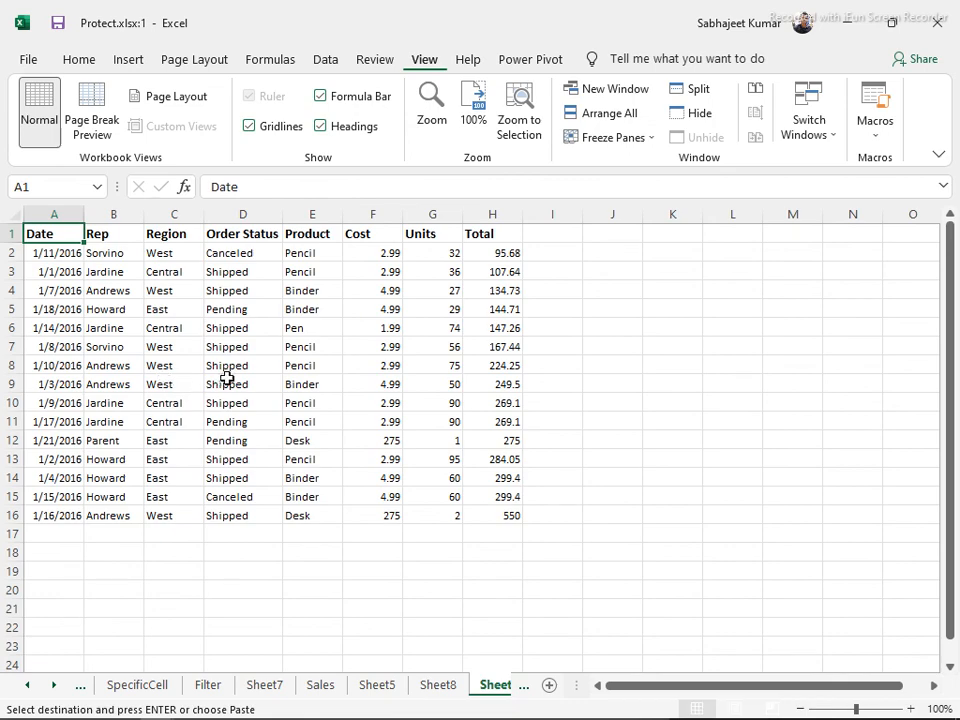
Cycle through the open windows, including Class1.xlsx, and return to Protect.xlsx:1
key("alt+Tab")
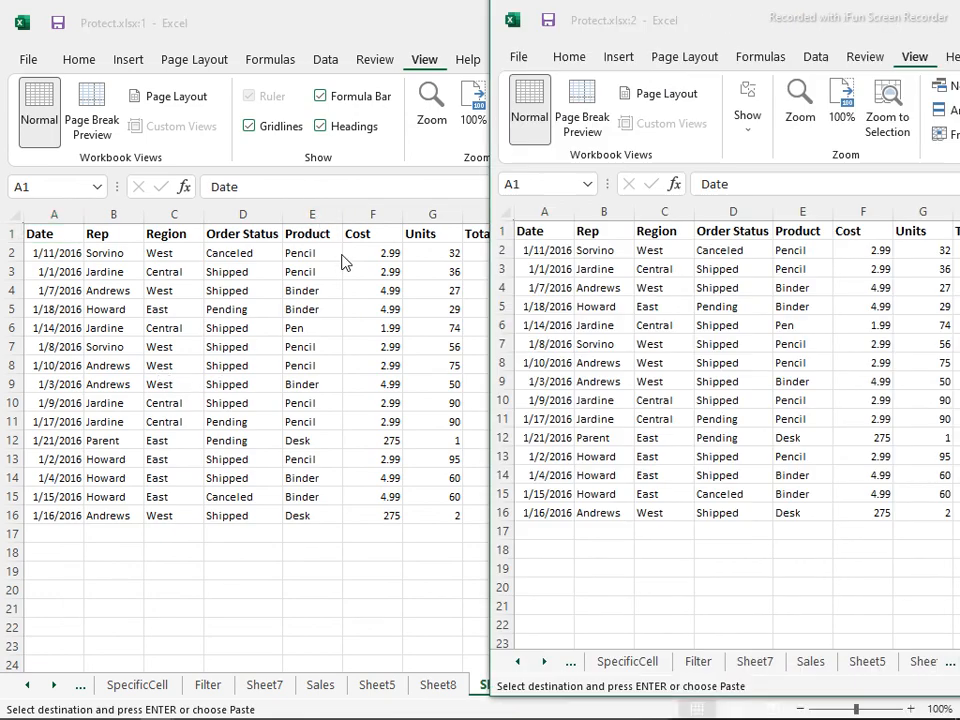
key("alt+Tab")
key("alt+Tab")
key("alt+Tab")
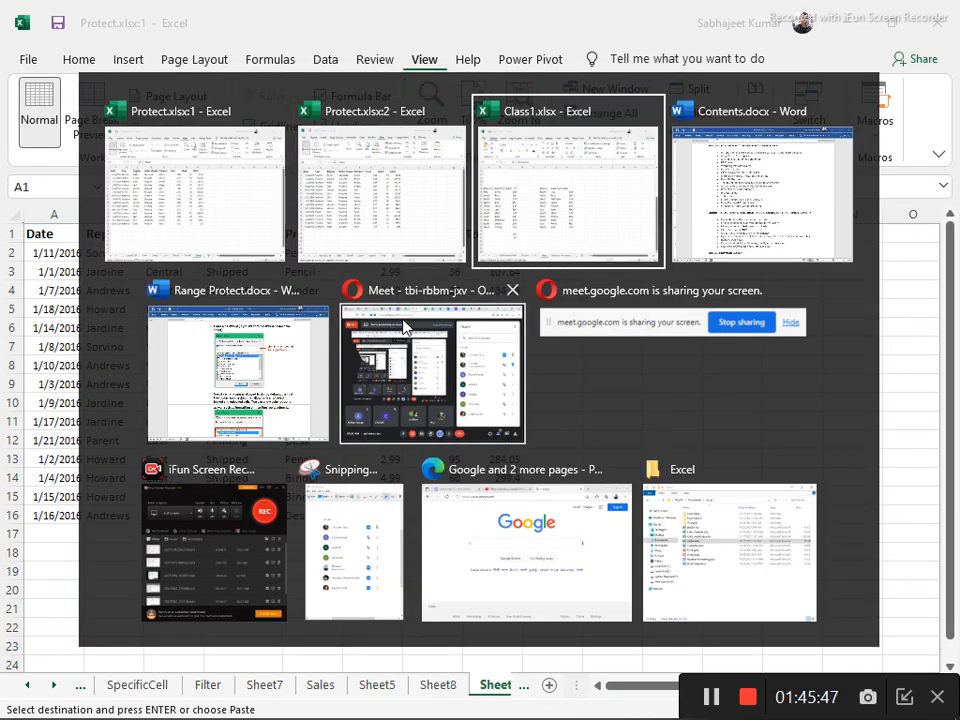
key("alt+Tab")
key("alt+Tab")
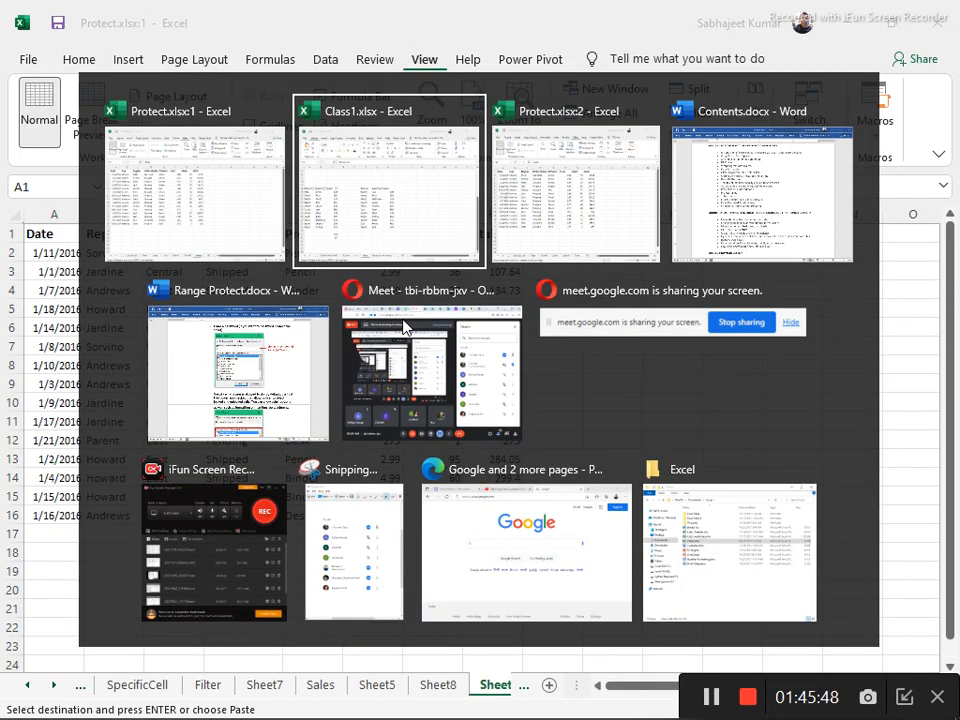
key("alt+Tab")
key("alt+Tab")
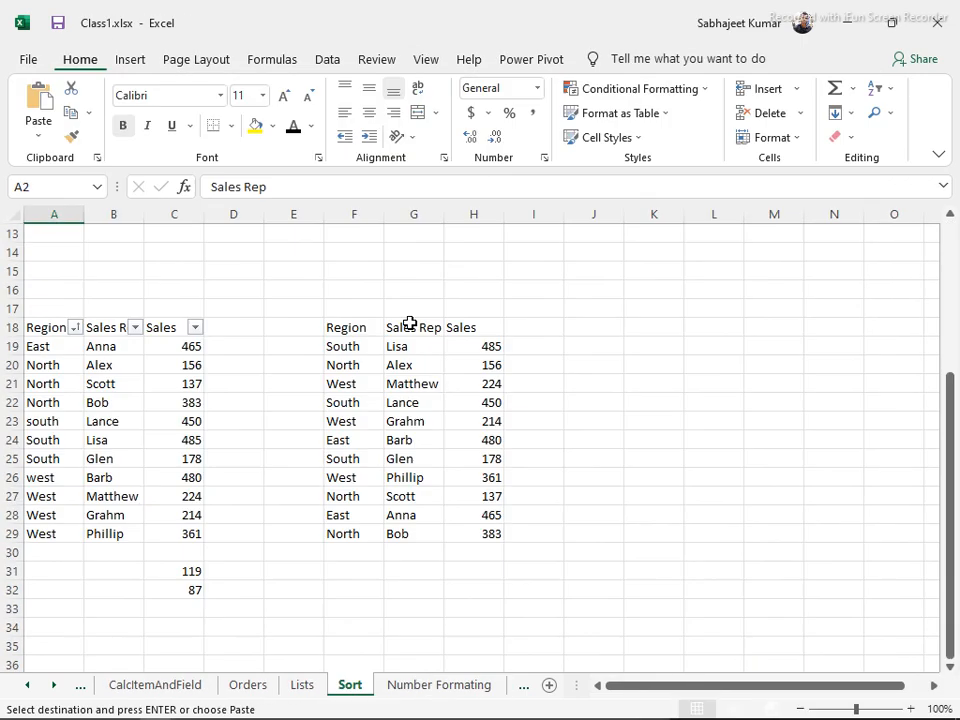
key("alt+Tab")
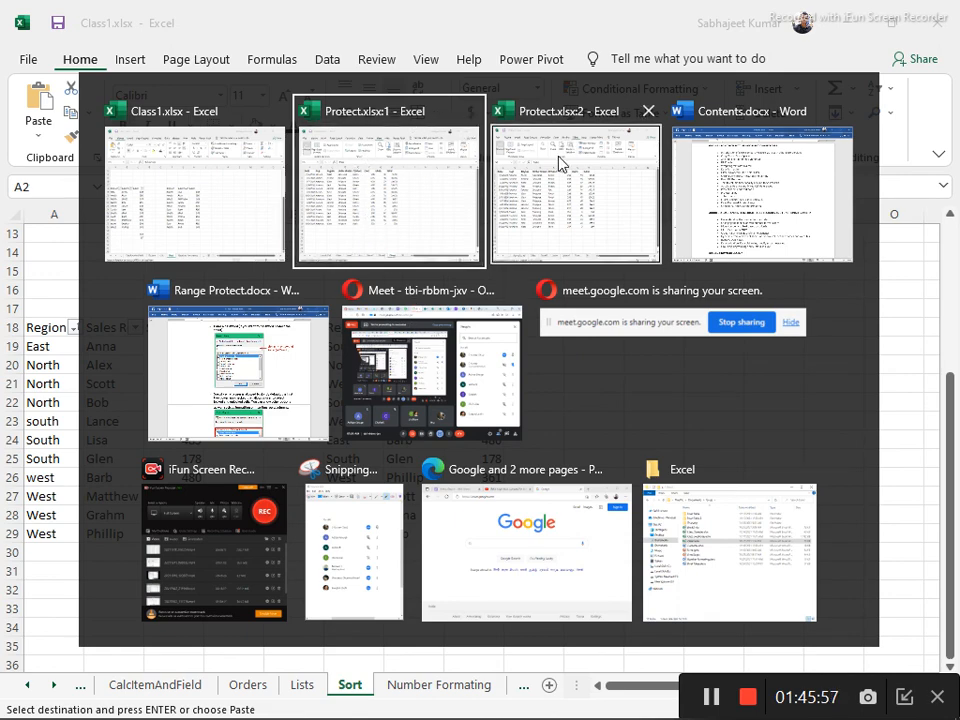
key("Return")
Select the Canceled order status in D15 and show the Excel window previews
left_click(613, 362)
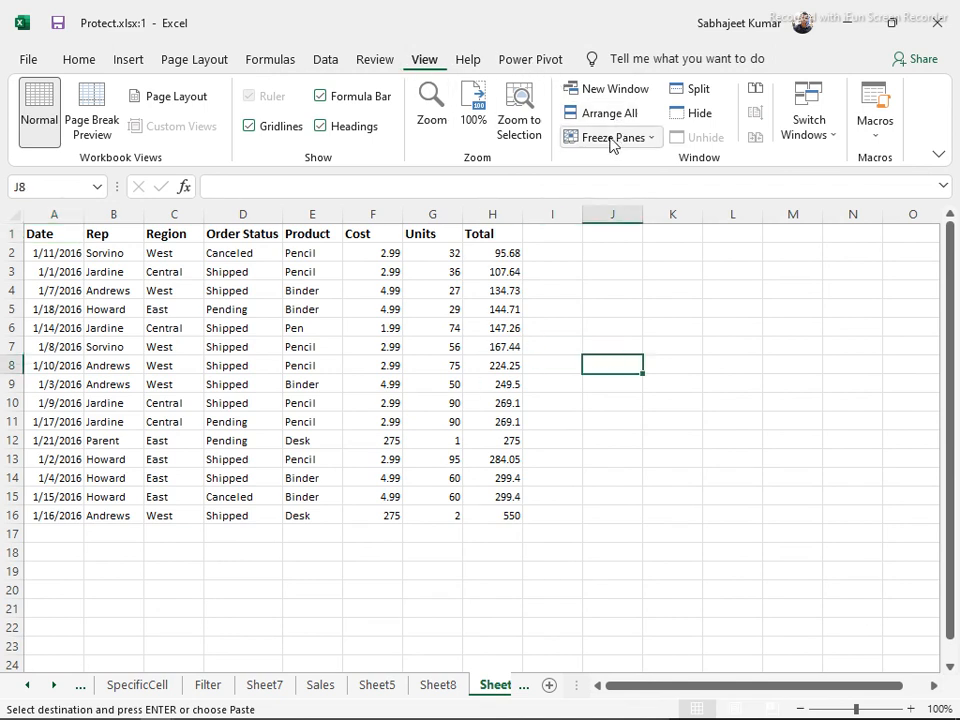
left_click(245, 496)
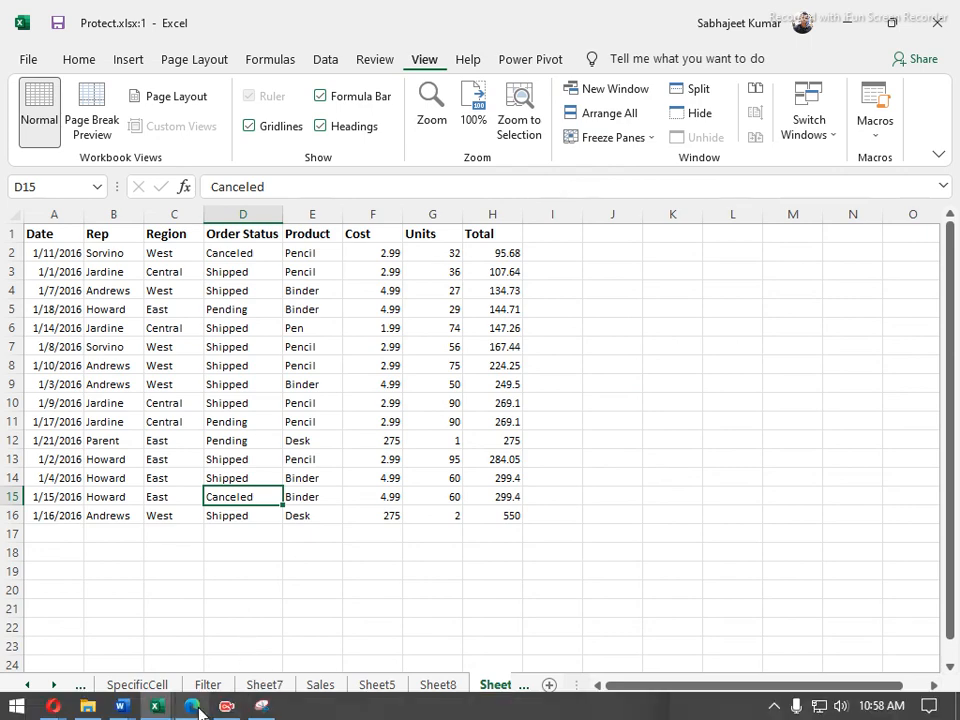
left_click(157, 708)
Open Contents.docx and highlight the last two Module 1 topics, ending with Conditional and Custom formatting
mouse_move(124, 708)
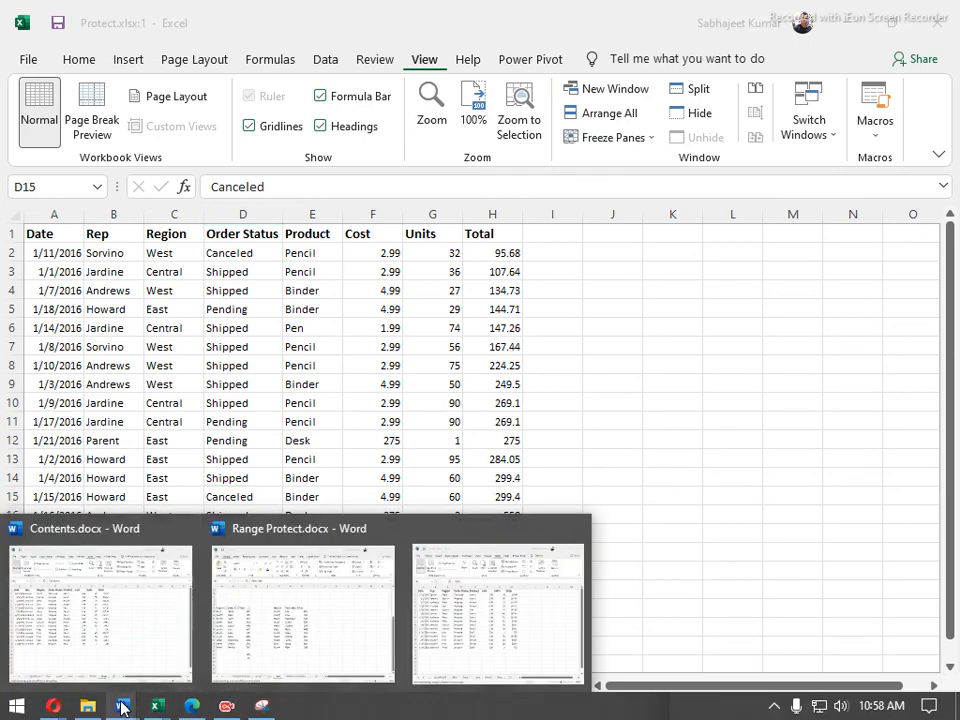
left_click(86, 632)
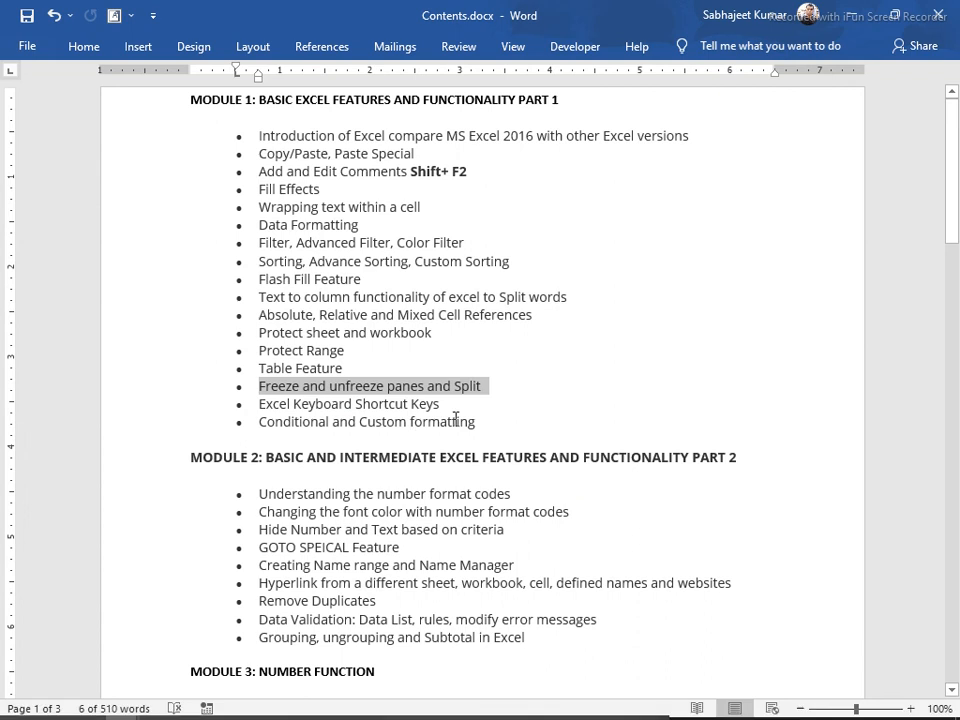
left_click_drag(484, 418, 249, 411)
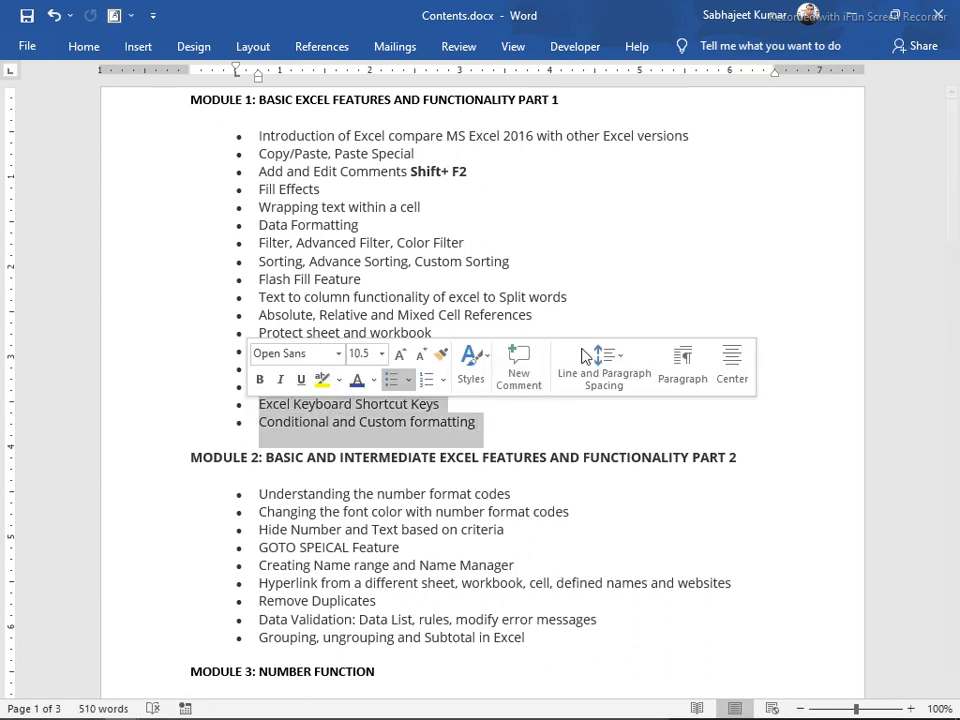
left_click(637, 418)
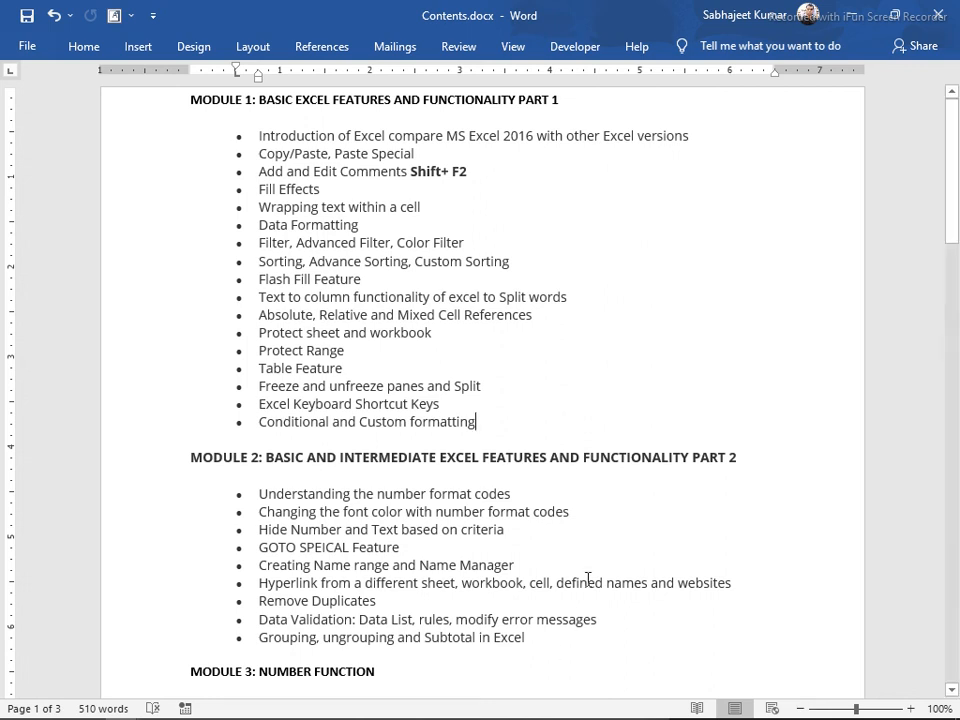
mouse_move(255, 712)
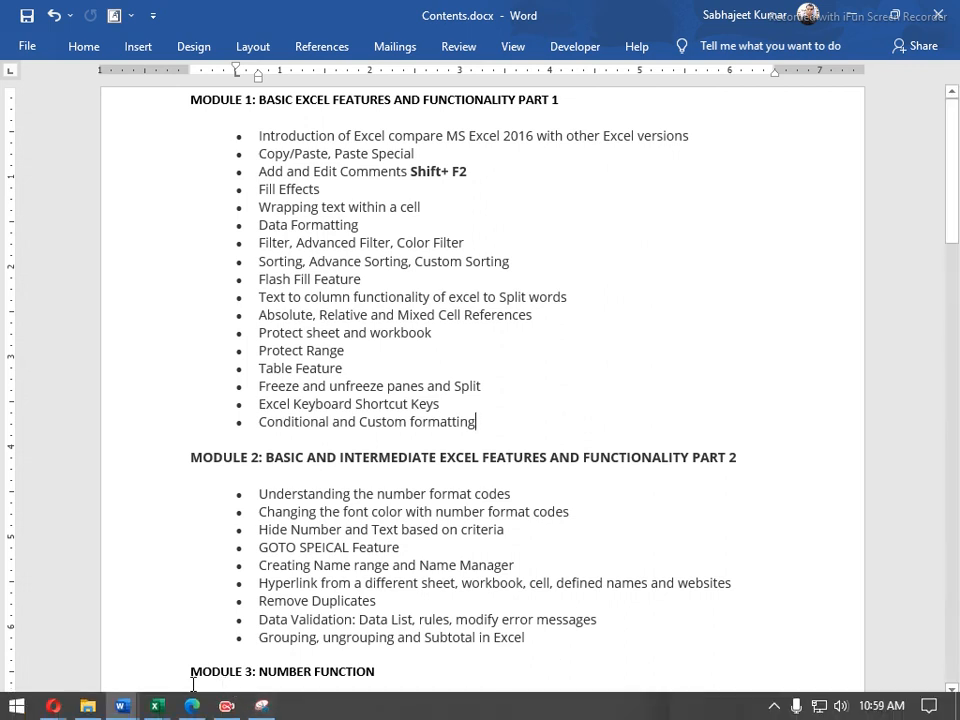
mouse_move(124, 711)
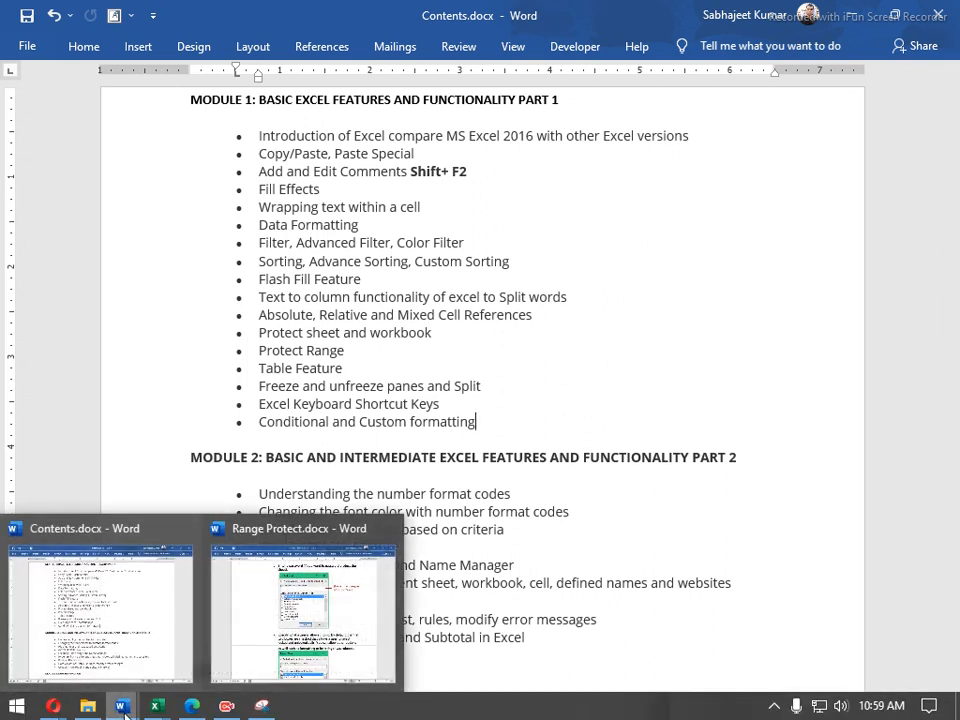
Read through the Protect Sheet steps in Range Protect.docx, then return to Excel's Protect workbook
left_click(257, 642)
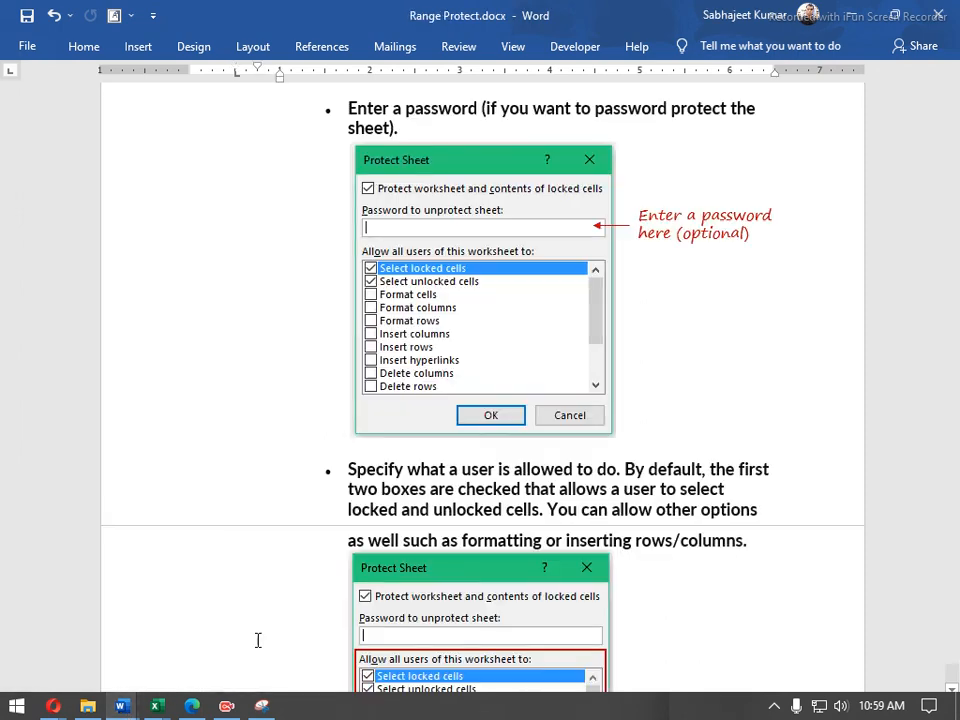
left_click(238, 506)
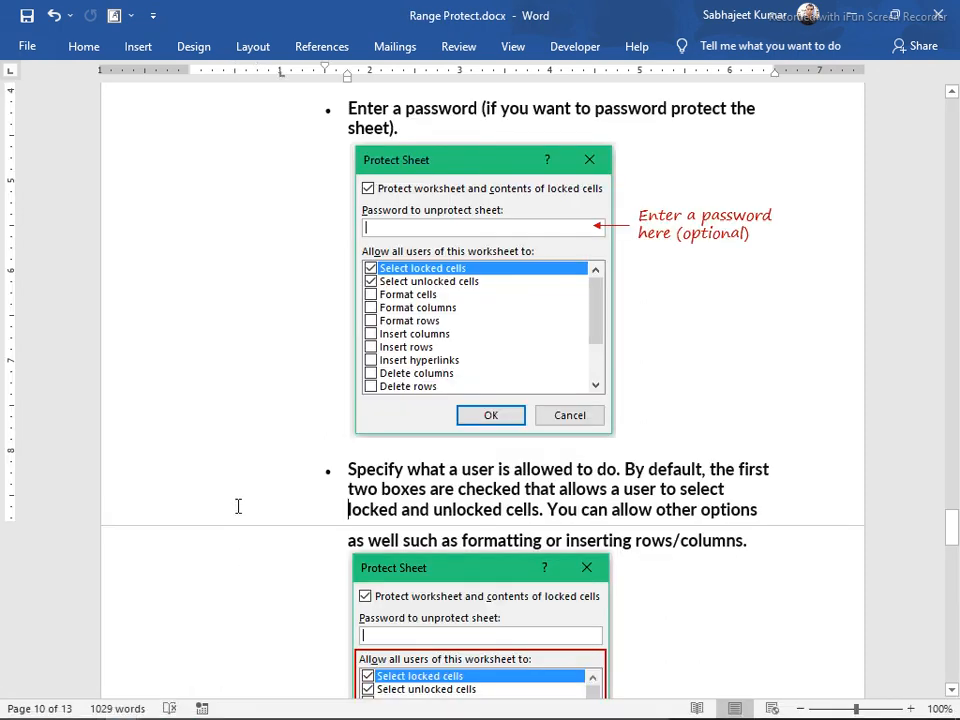
scroll(235, 510, "down", 6)
scroll(233, 514, "down", 5)
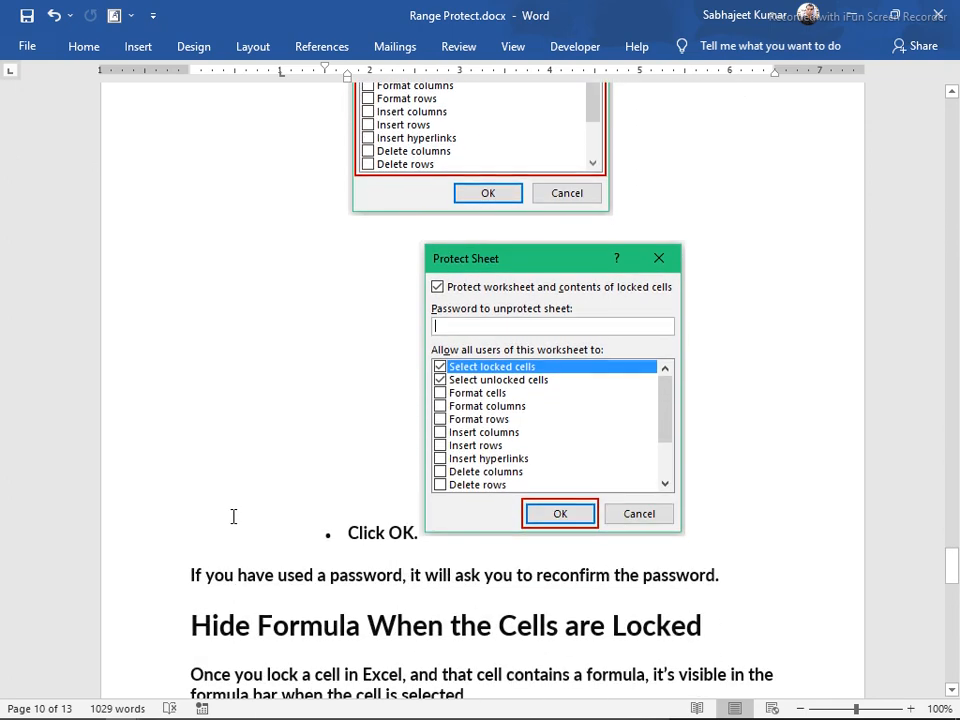
scroll(233, 516, "up", 8)
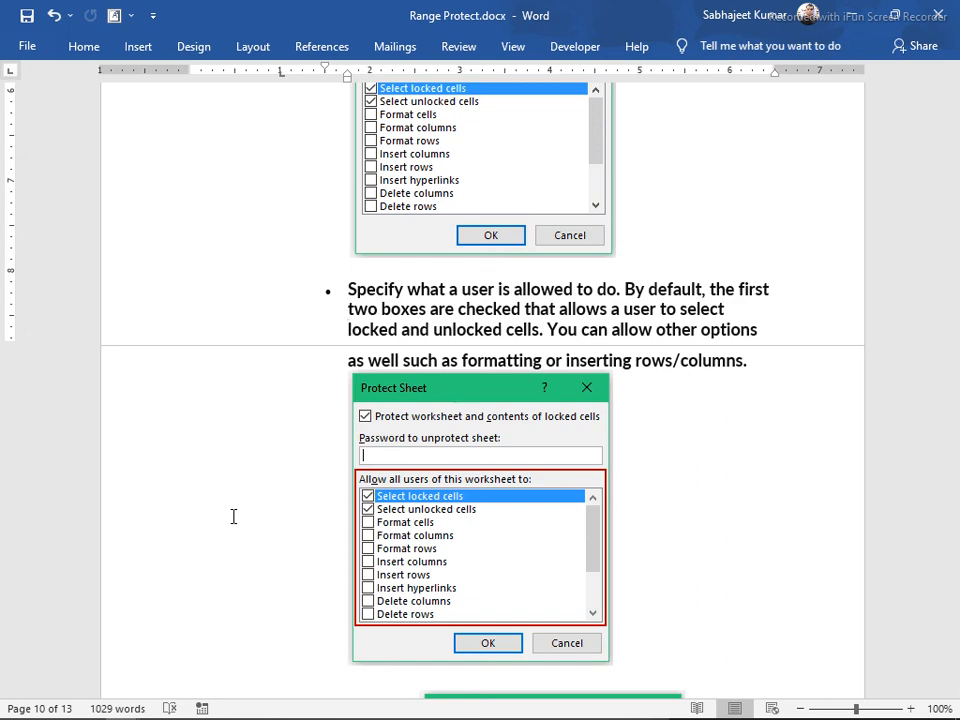
scroll(262, 487, "up", 15)
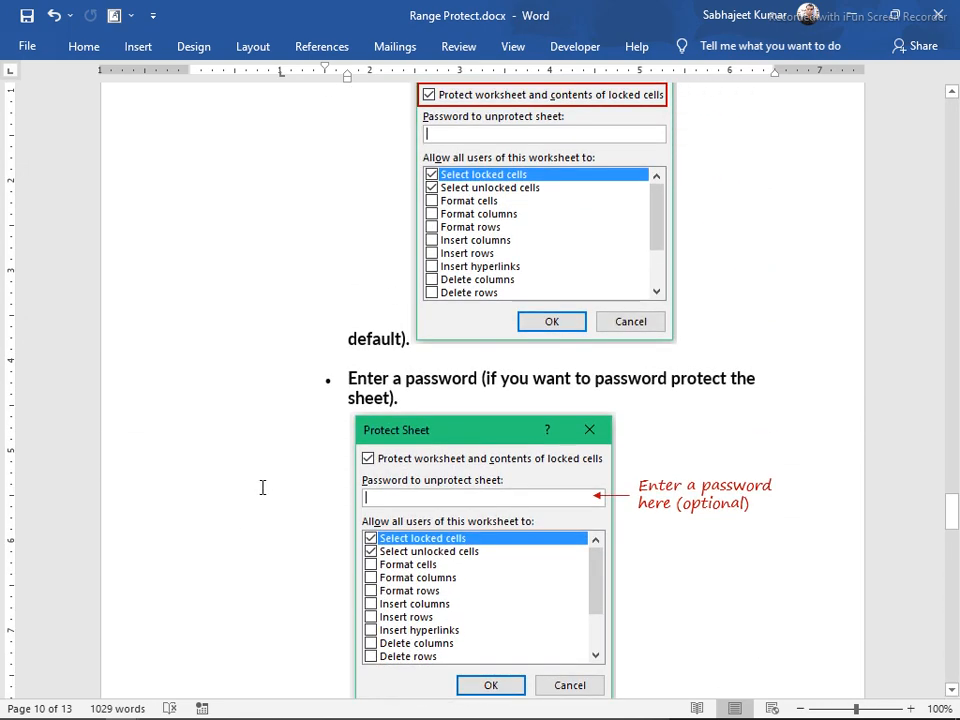
scroll(269, 487, "up", 20)
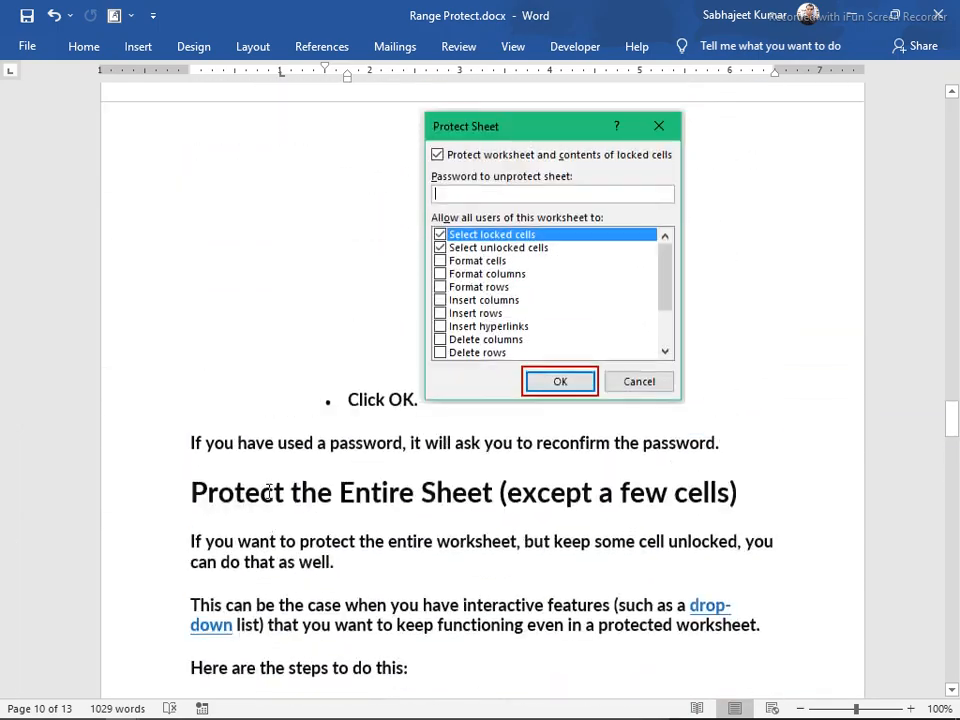
scroll(272, 493, "down", 6)
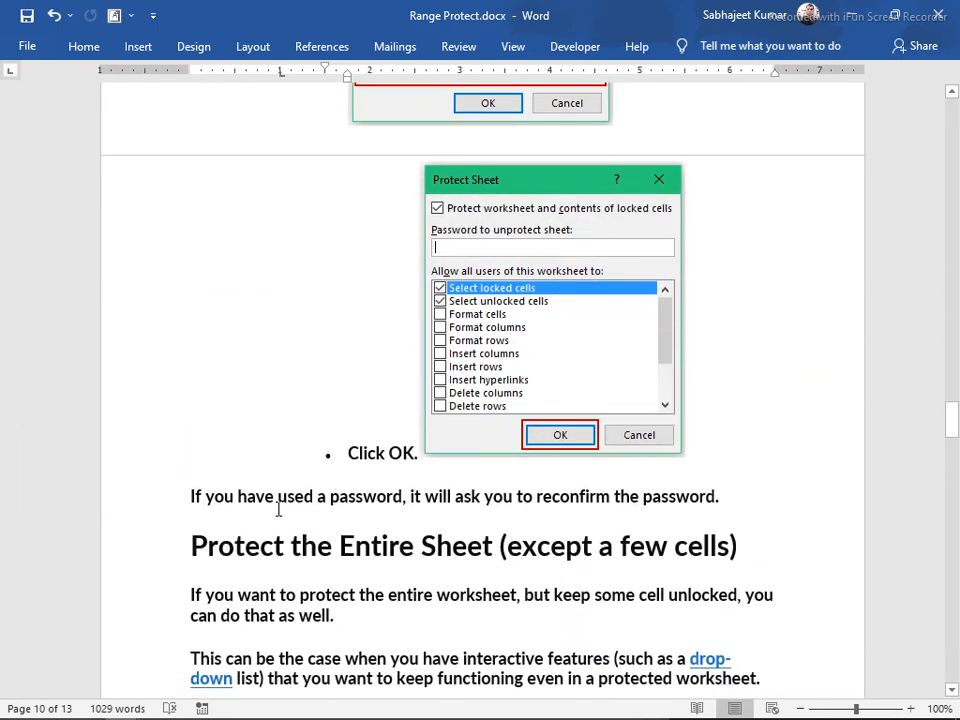
scroll(279, 510, "up", 12)
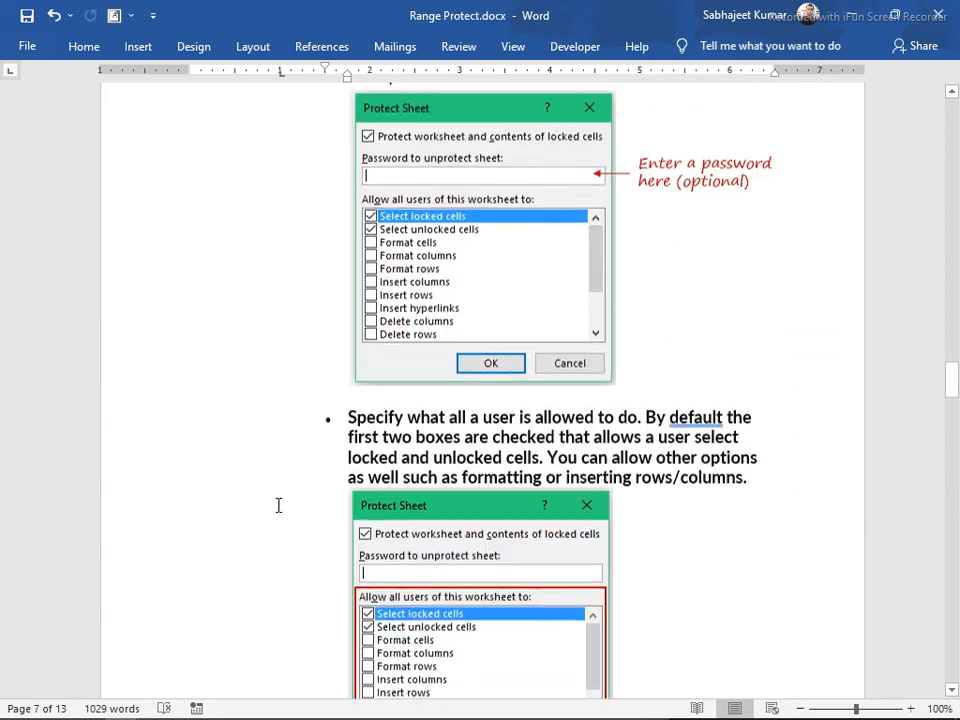
scroll(281, 493, "up", 8)
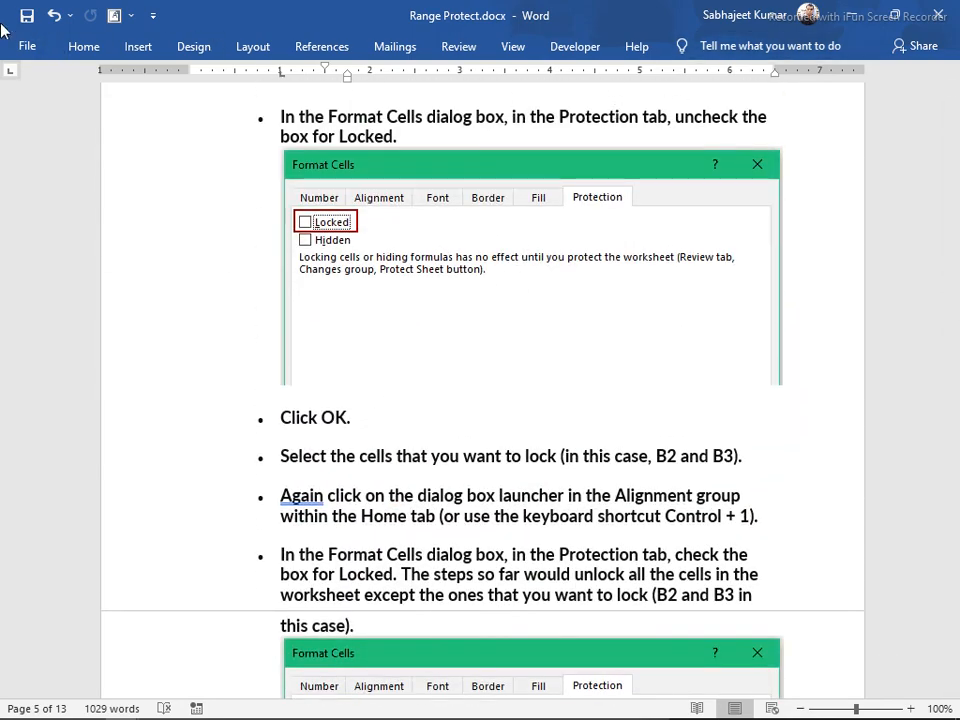
key("ctrl+alt+Tab")
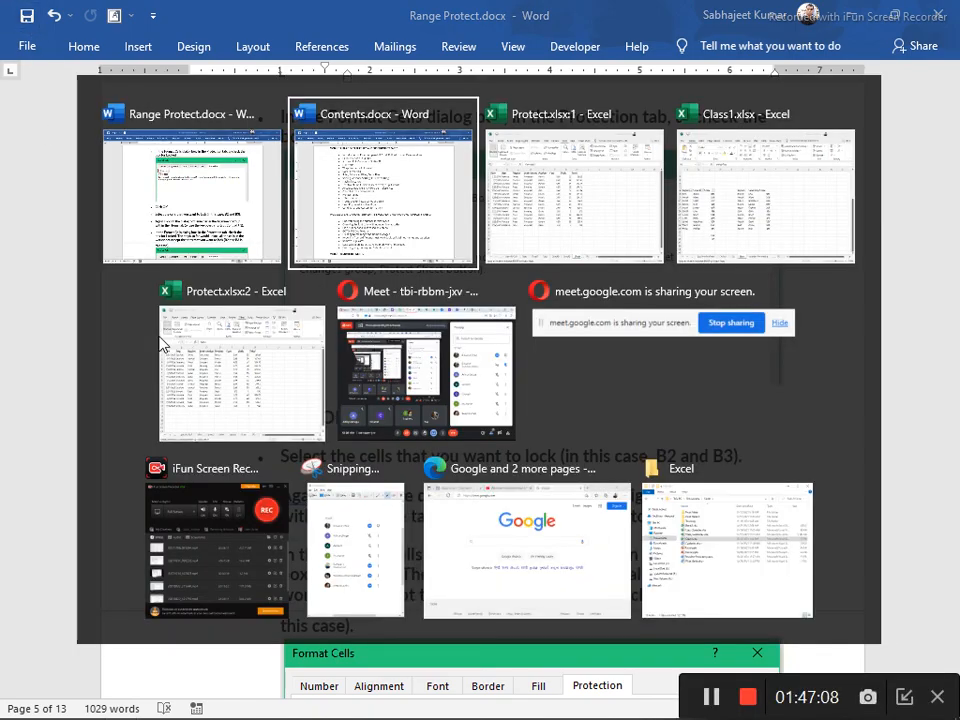
left_click(293, 370)
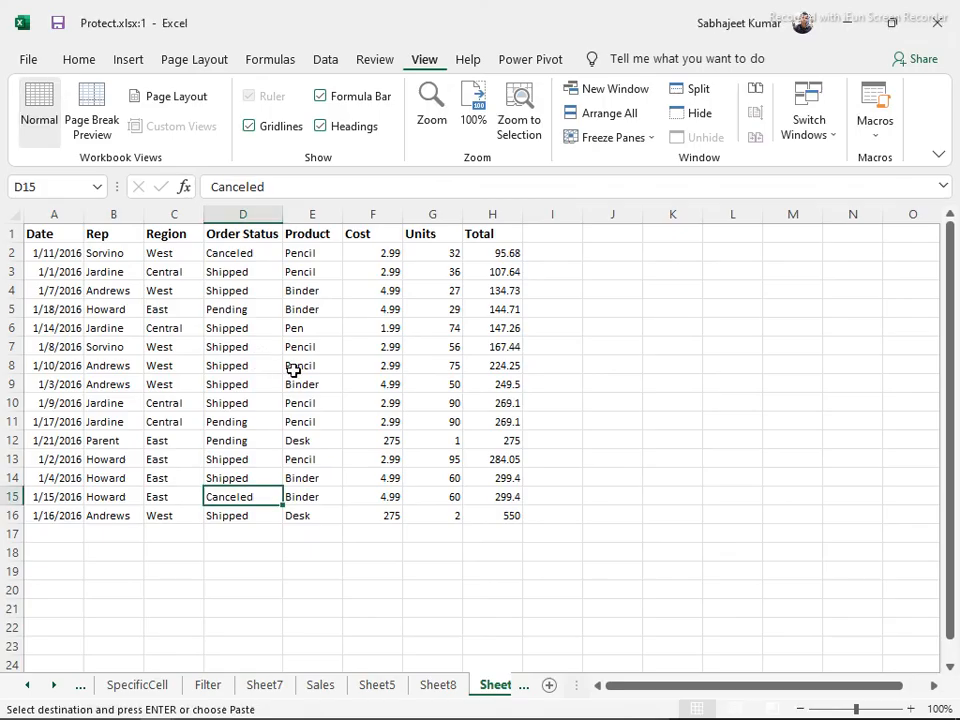
Select empty cell C19 below the 15-order sales table in Protect.xlsx:1
left_click(189, 571)
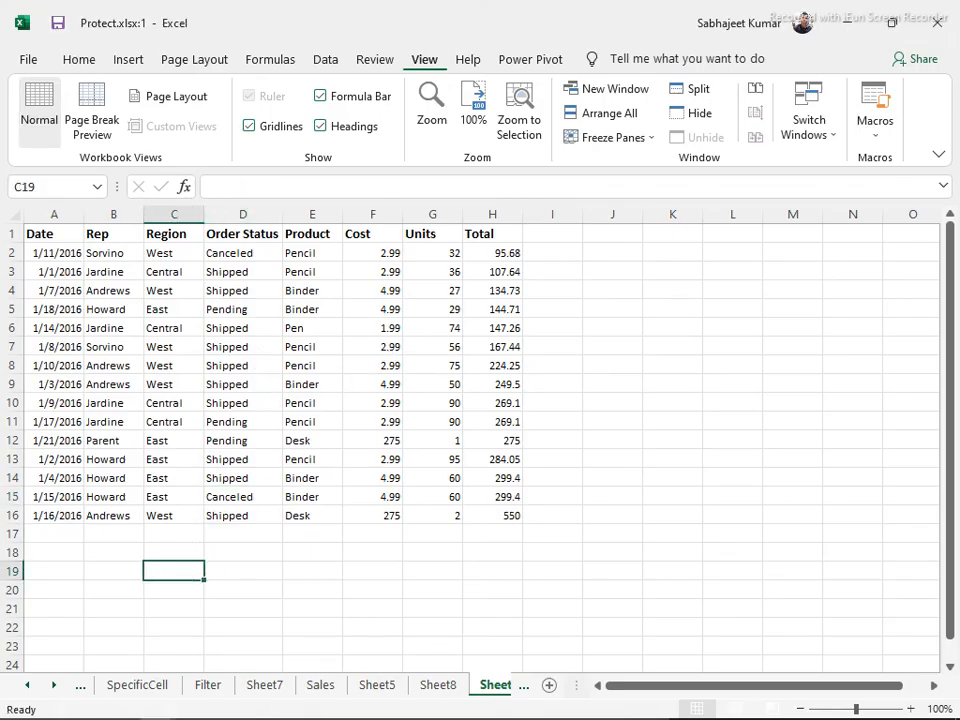
mouse_move(142, 717)
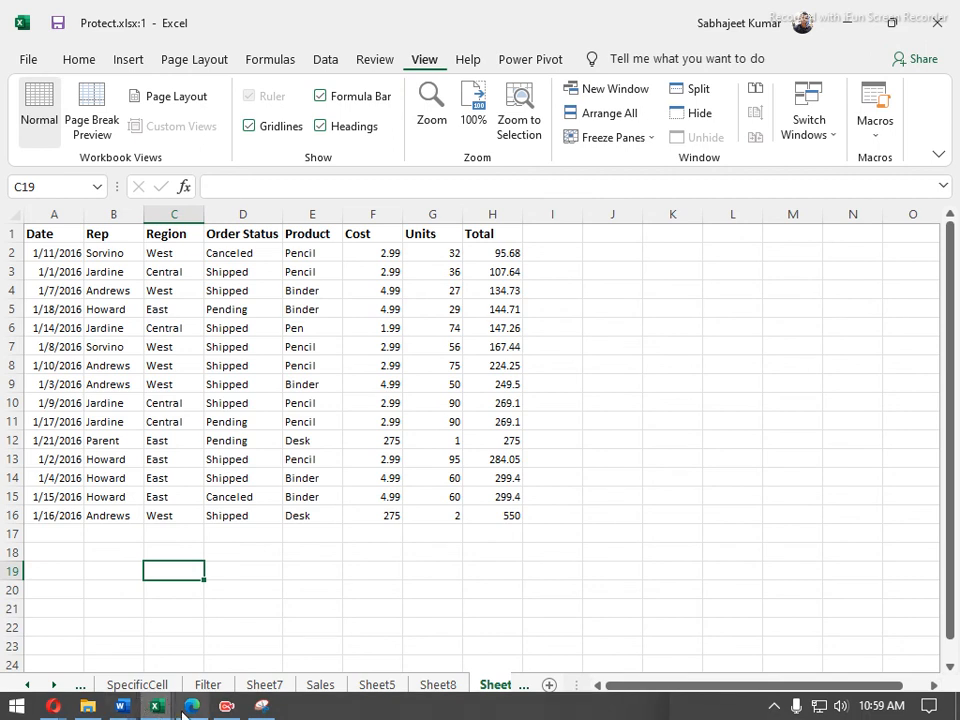
mouse_move(57, 710)
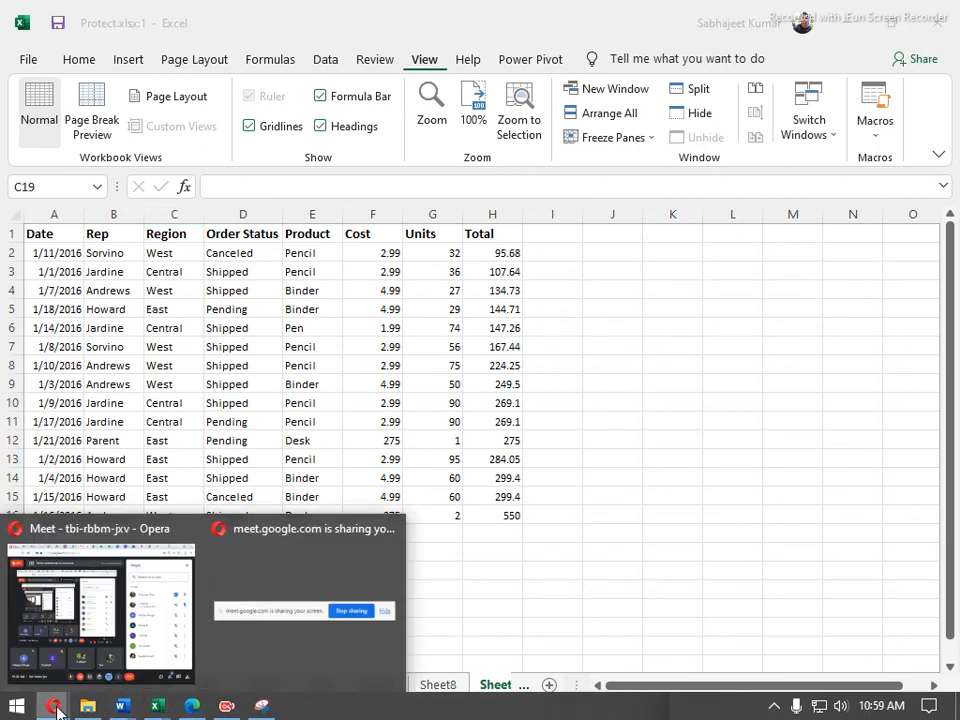